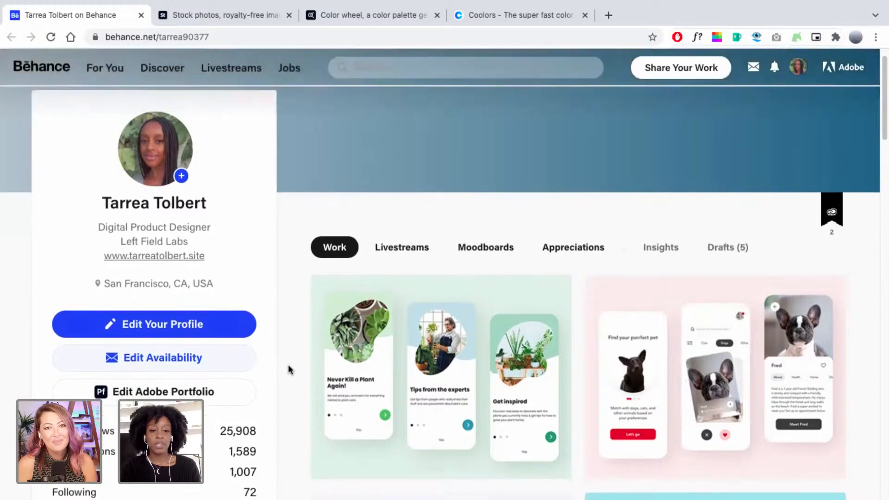
# Browse the profile's projects, briefly viewing the XD Daily Creative Challenge project before closing it.
pyautogui.scroll(-1, 288, 369)
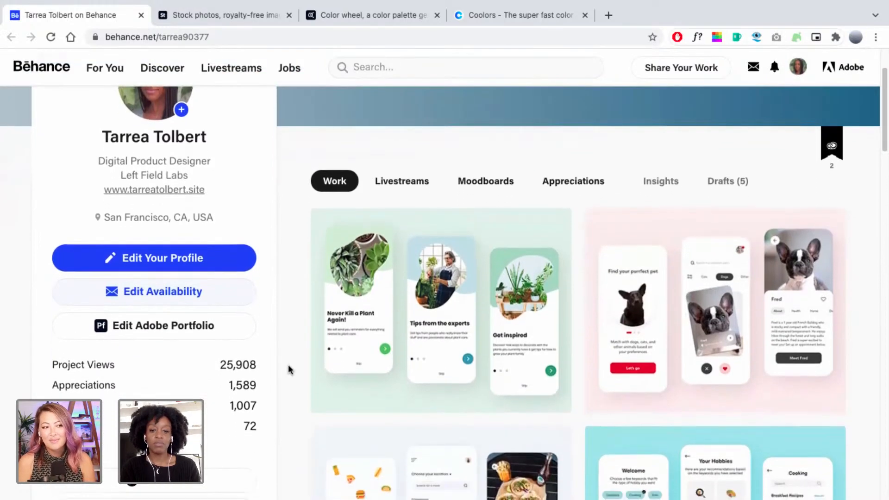
pyautogui.scroll(-4, 288, 369)
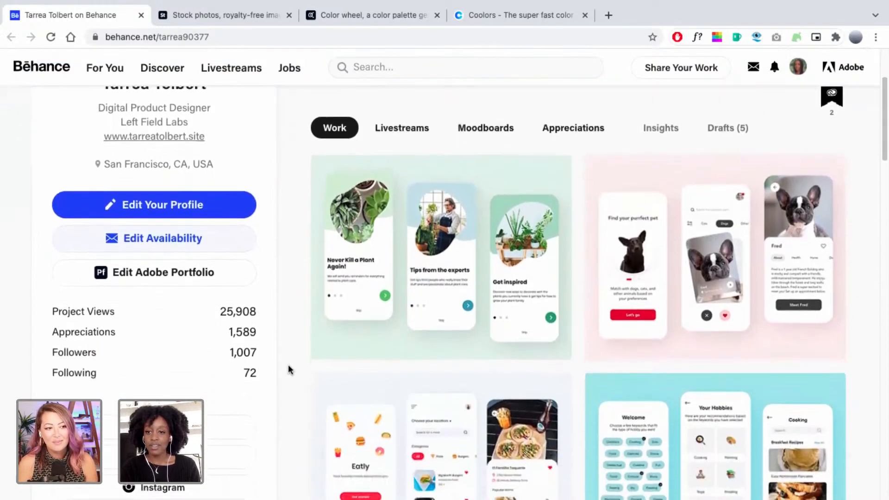
pyautogui.scroll(-3, 288, 369)
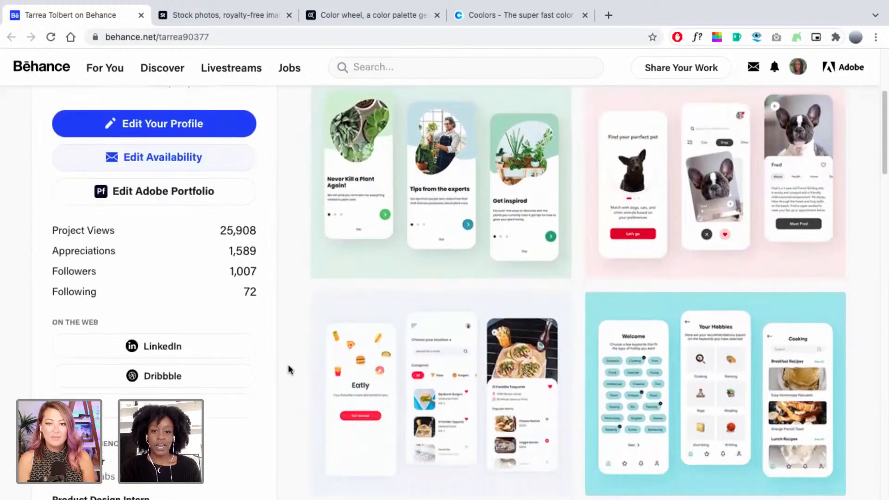
pyautogui.scroll(-5, 288, 366)
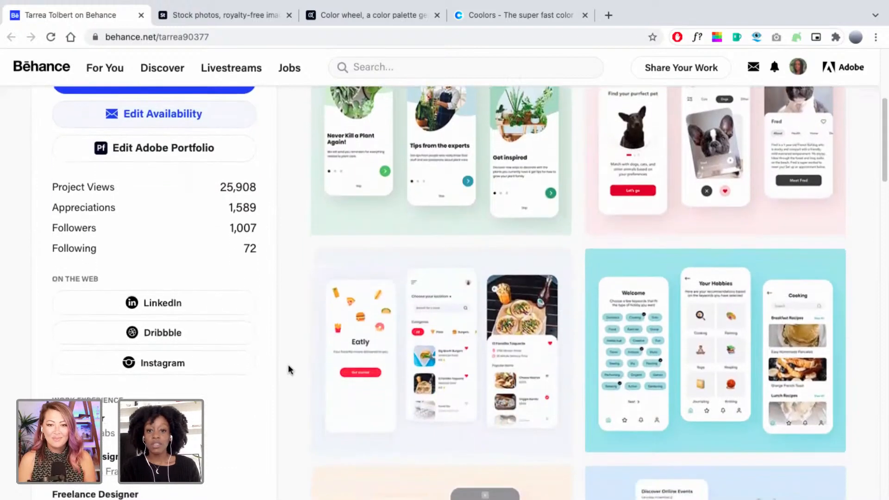
pyautogui.scroll(-2, 287, 365)
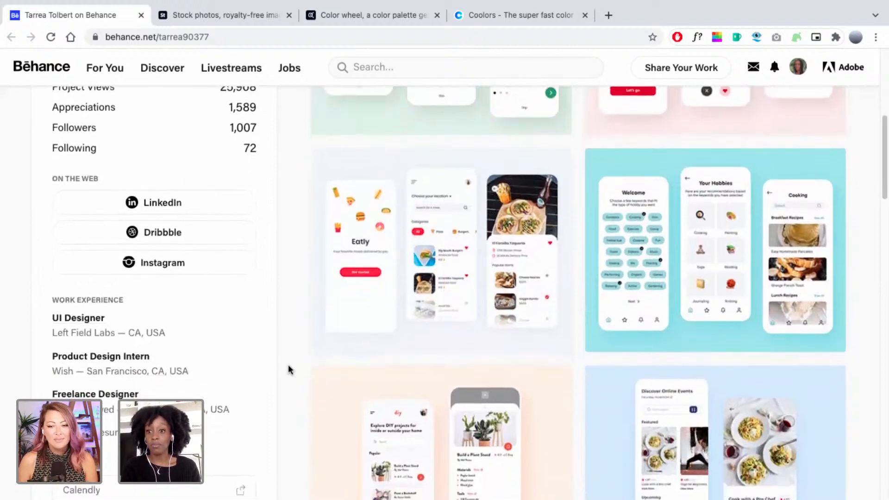
pyautogui.scroll(-3, 288, 366)
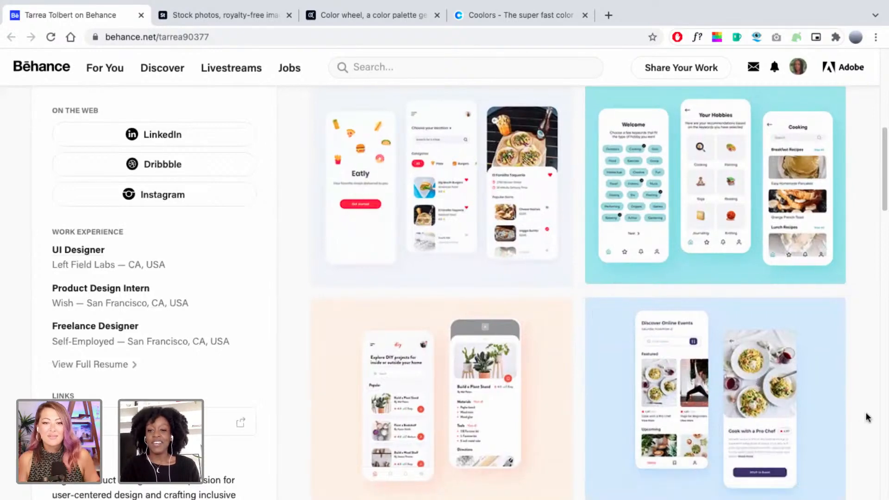
pyautogui.scroll(-1, 868, 417)
pyautogui.scroll(-6, 868, 417)
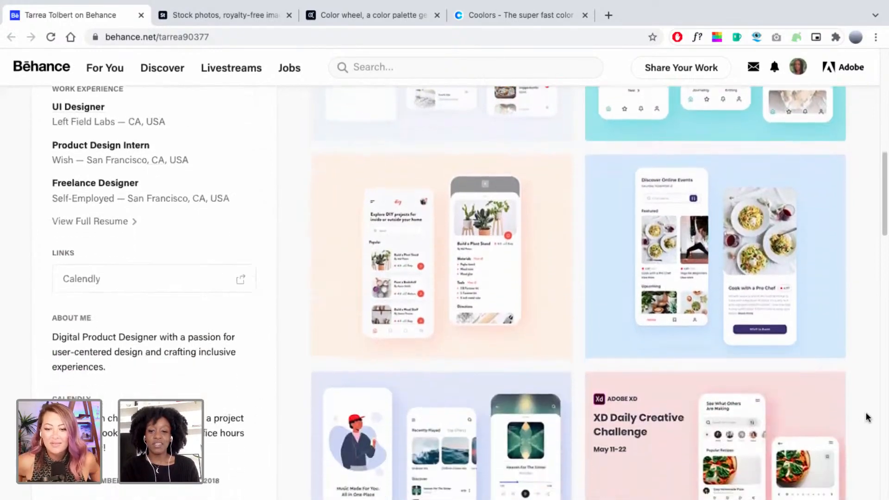
pyautogui.scroll(-5, 866, 416)
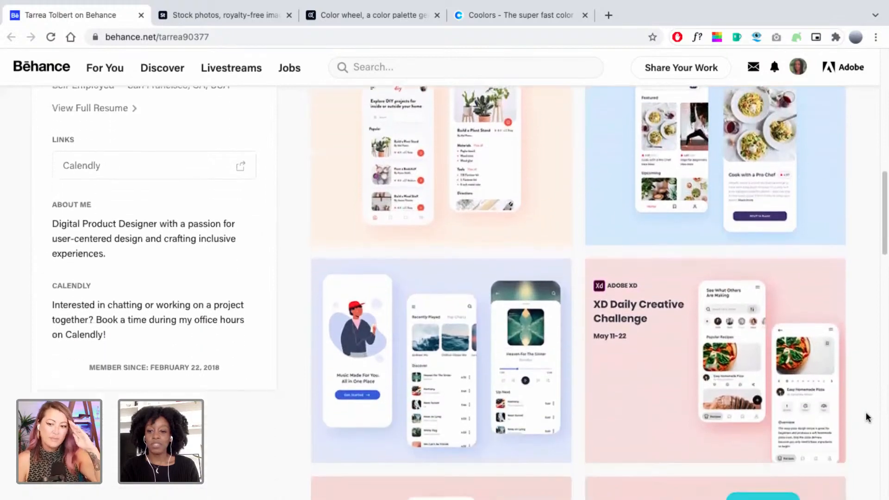
pyautogui.moveTo(841, 399)
pyautogui.scroll(-2, 841, 398)
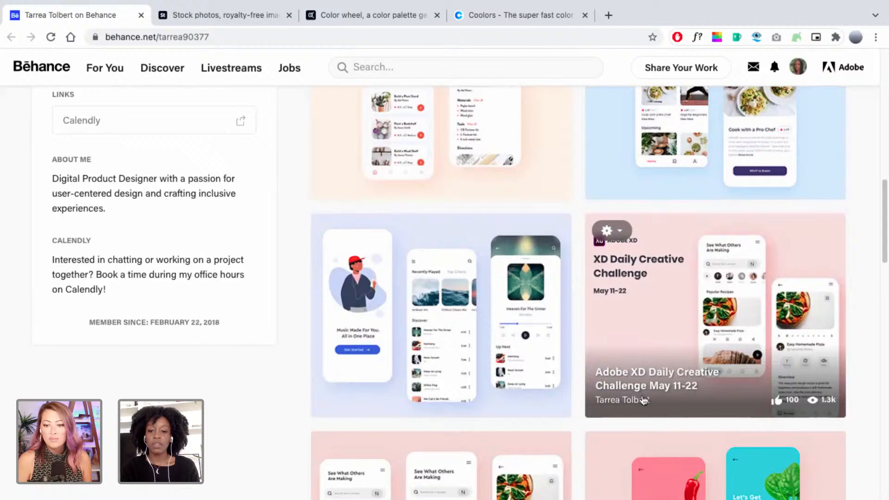
pyautogui.click(655, 316)
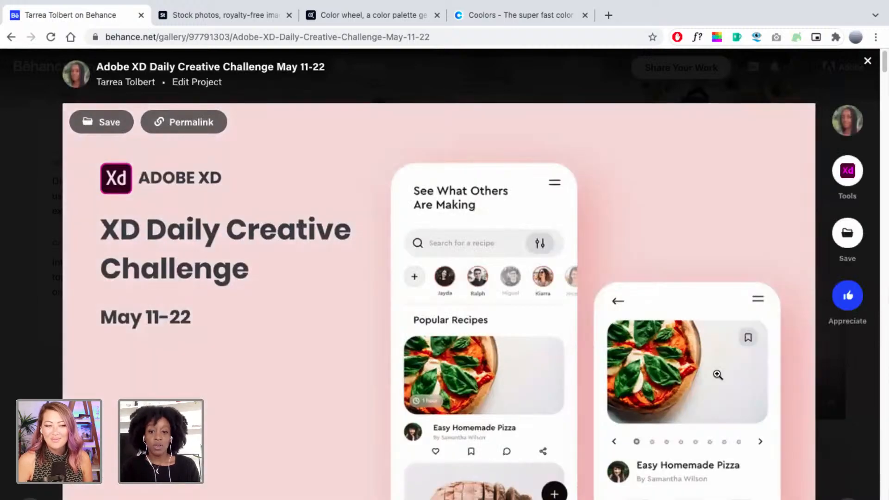
pyautogui.scroll(-3, 717, 374)
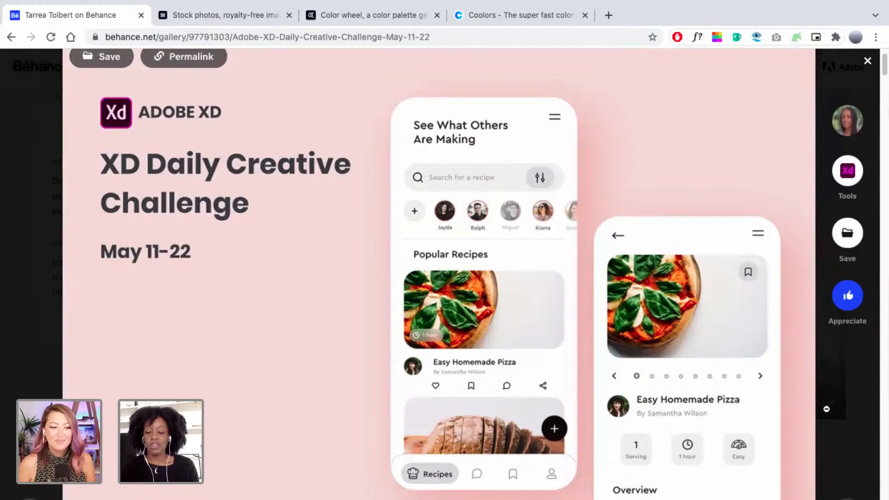
pyautogui.click(841, 412)
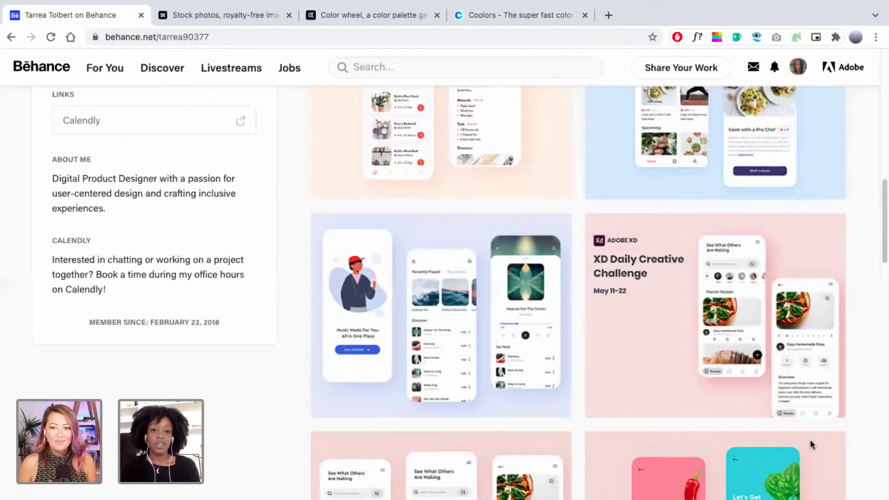
# Scroll back up to the top of the profile page.
pyautogui.scroll(-3, 295, 445)
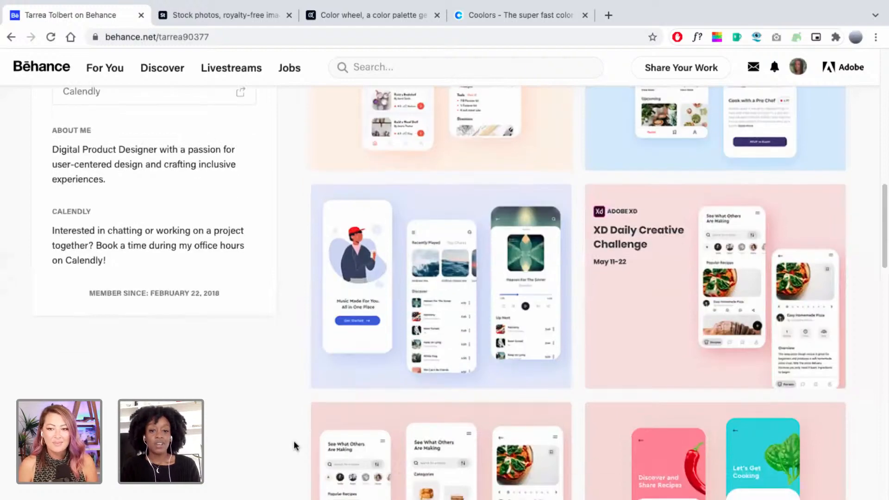
pyautogui.scroll(-1, 294, 445)
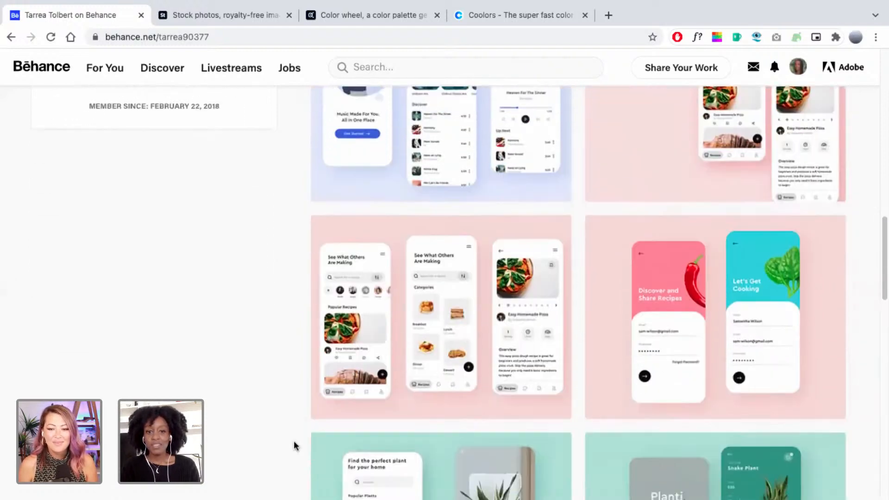
pyautogui.scroll(1, 295, 445)
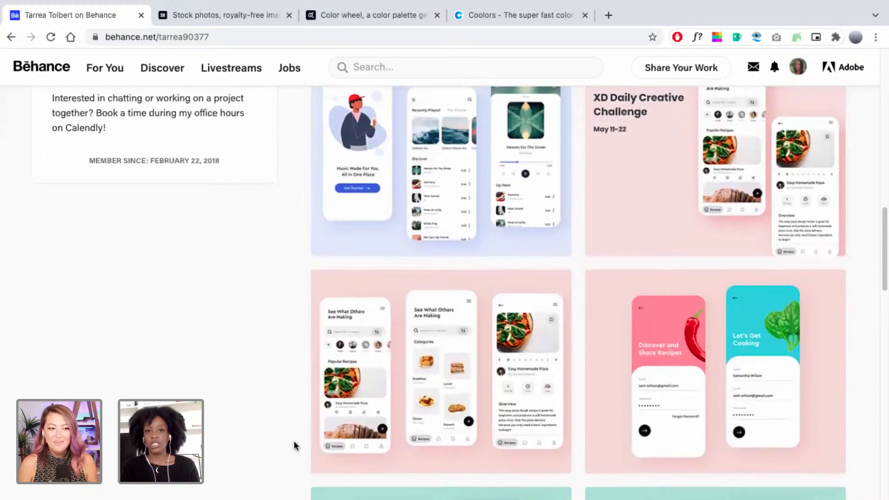
pyautogui.scroll(3, 294, 445)
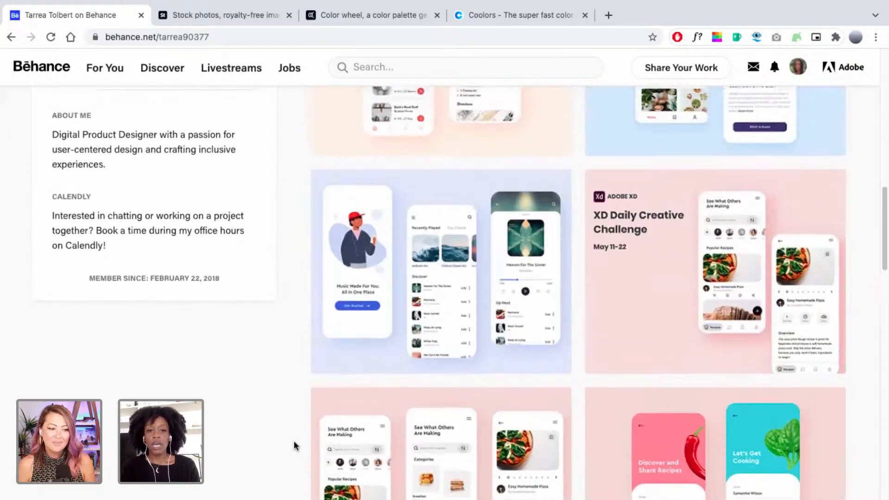
pyautogui.scroll(2, 295, 446)
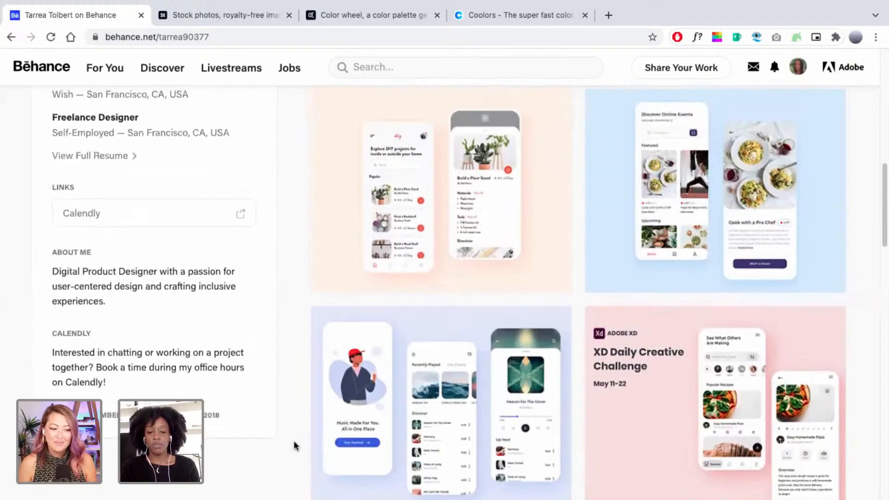
pyautogui.scroll(2, 295, 446)
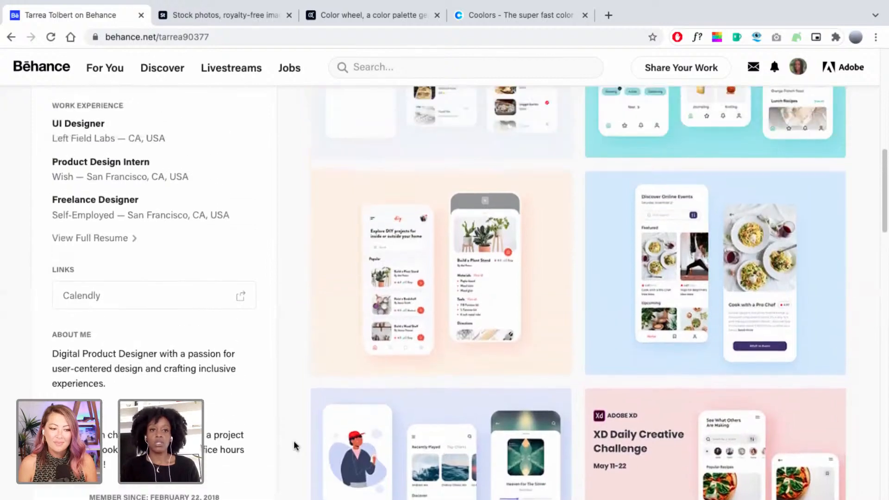
pyautogui.scroll(4, 294, 445)
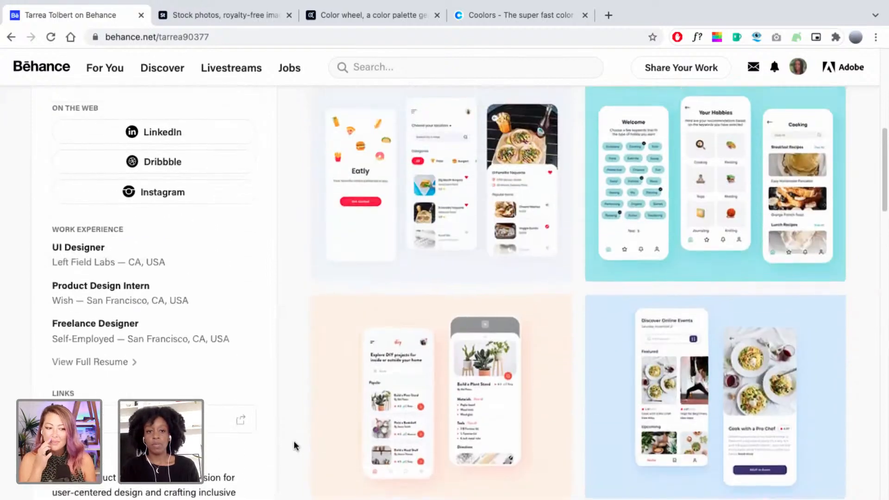
pyautogui.scroll(2, 294, 354)
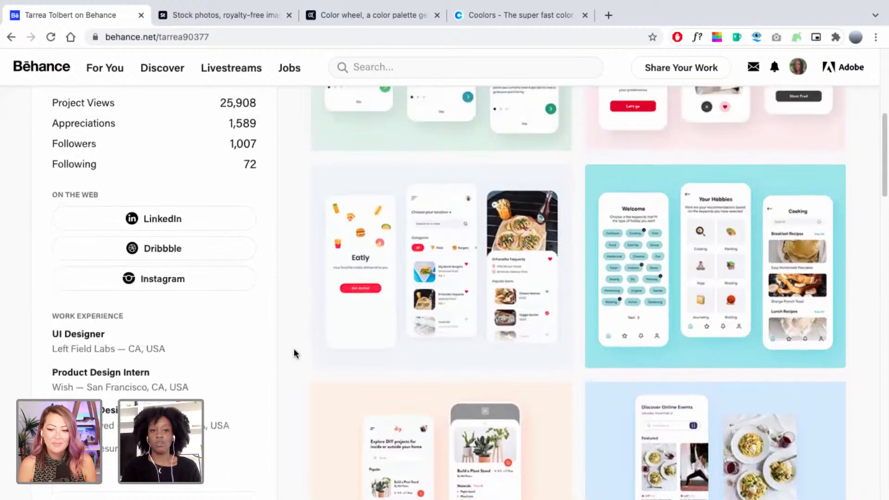
pyautogui.scroll(1, 294, 354)
pyautogui.scroll(4, 295, 354)
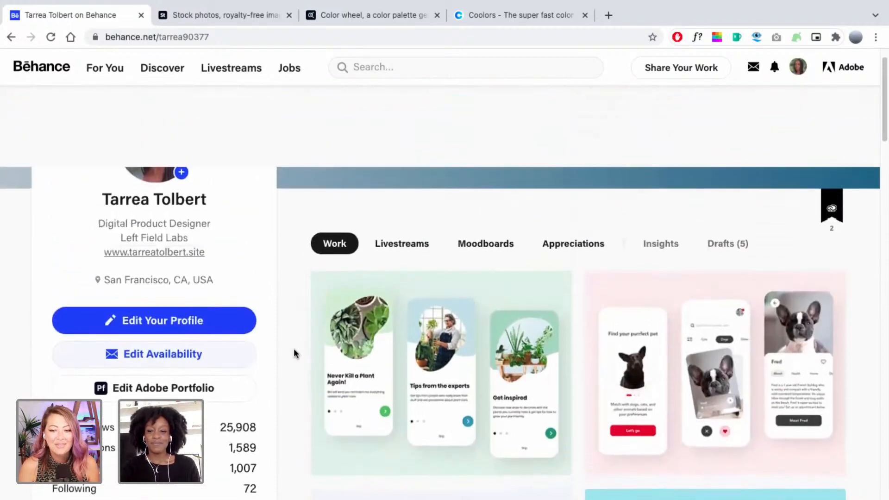
pyautogui.scroll(3, 294, 354)
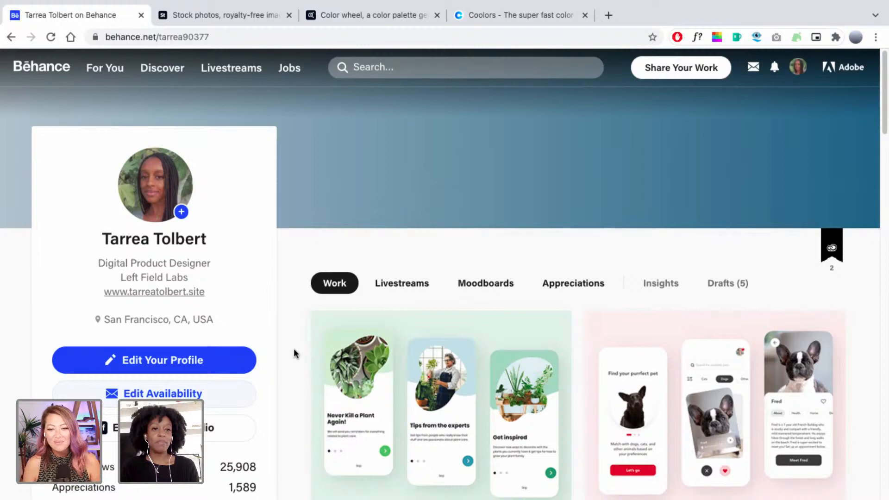
# Switch to the Plant Matching App in Adobe XD and zoom to about 46% on the Overview artboard.
pyautogui.hotkey('ctrl', 'Left')
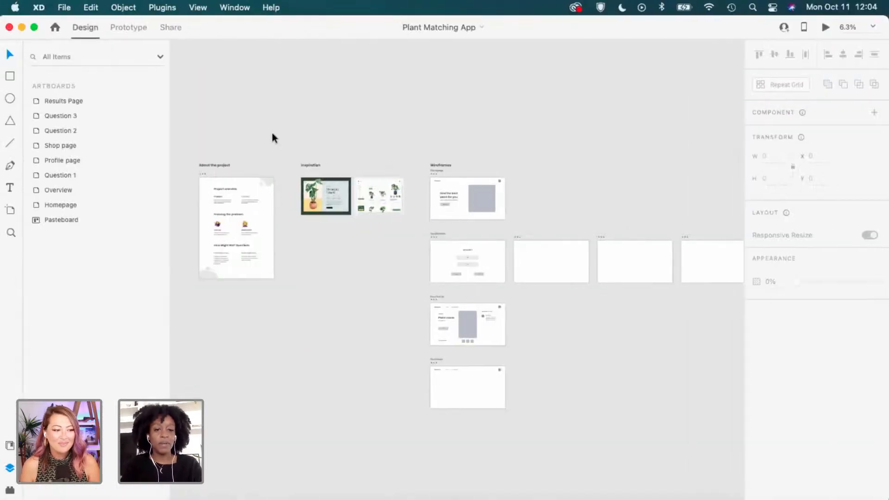
pyautogui.hscroll(-3, 272, 133)
pyautogui.scroll(5, 273, 133)
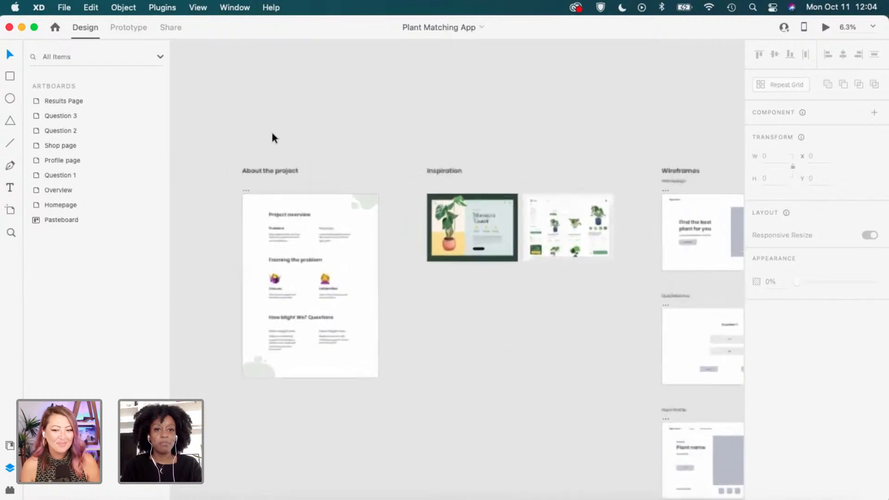
pyautogui.scroll(5, 272, 134)
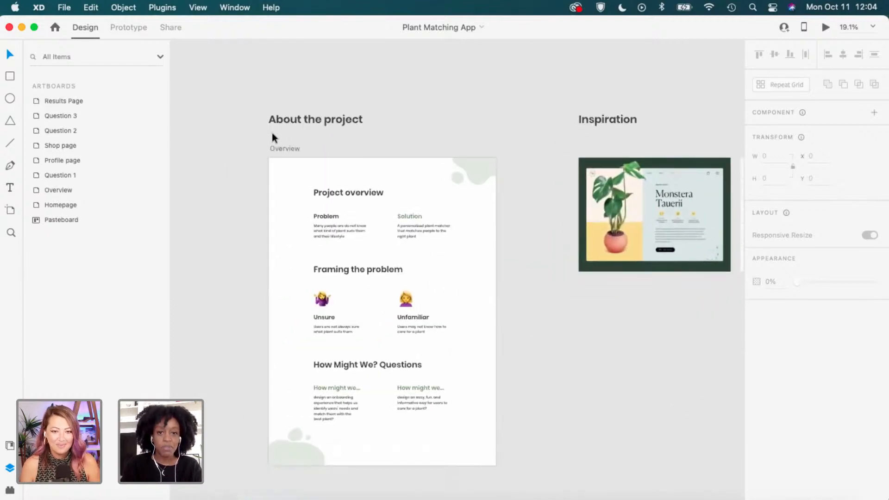
pyautogui.scroll(3, 271, 132)
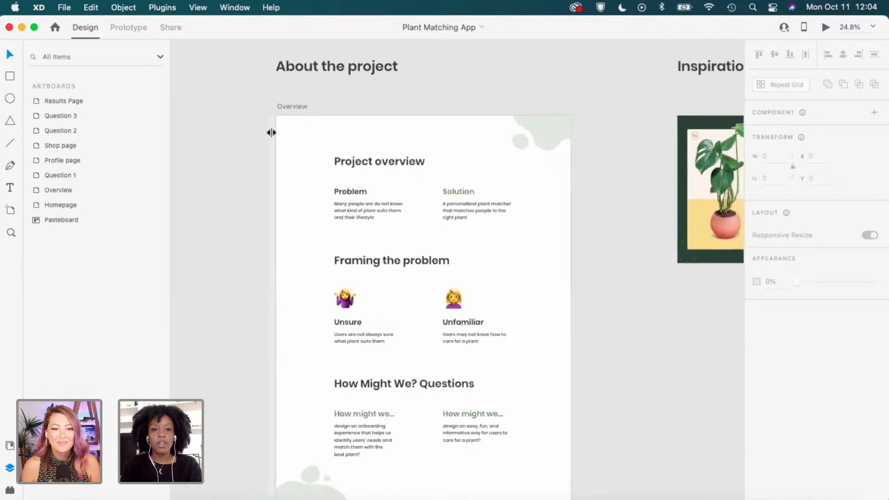
pyautogui.scroll(3, 272, 136)
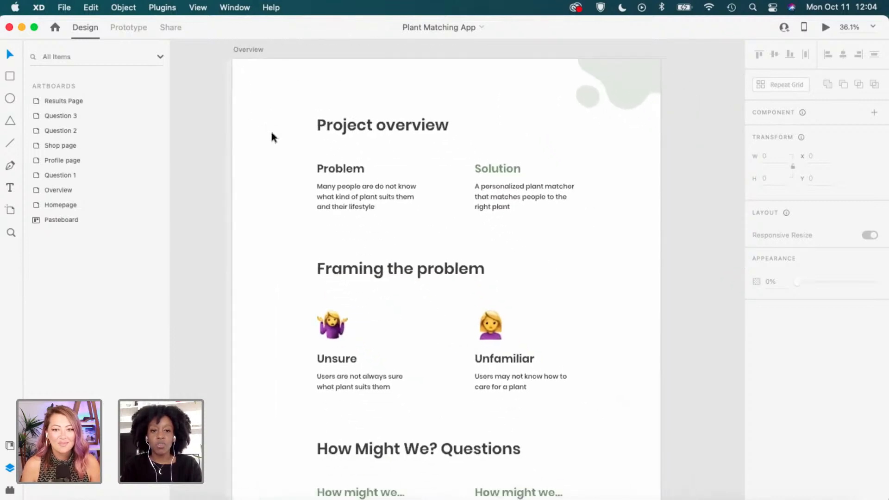
pyautogui.scroll(3, 272, 135)
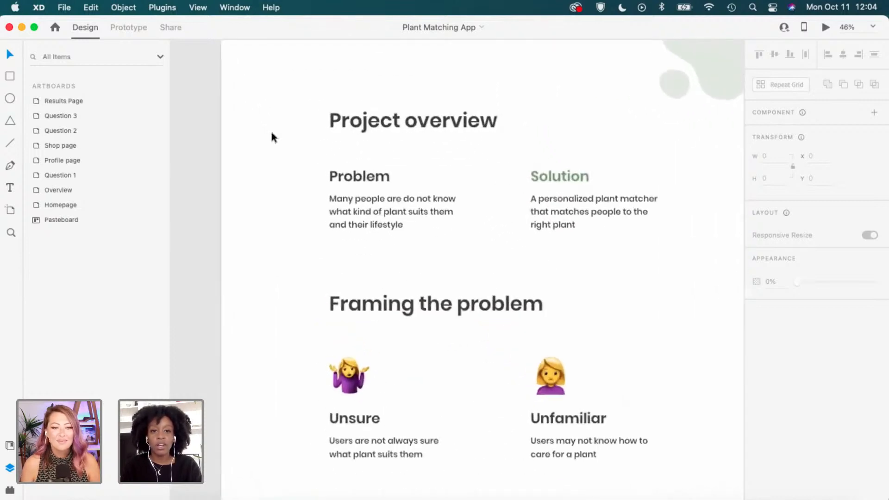
pyautogui.scroll(-1, 272, 136)
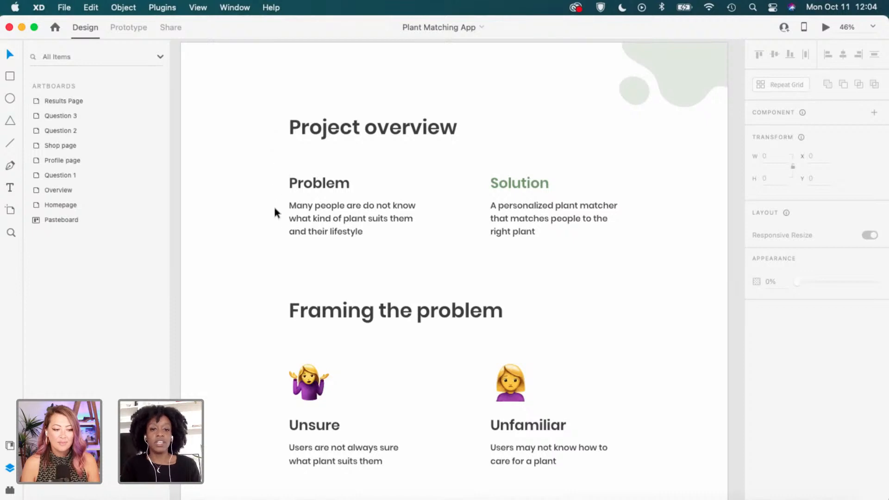
# Scroll down to the How Might We? Questions on onboarding and easy plant care.
pyautogui.scroll(-3, 273, 232)
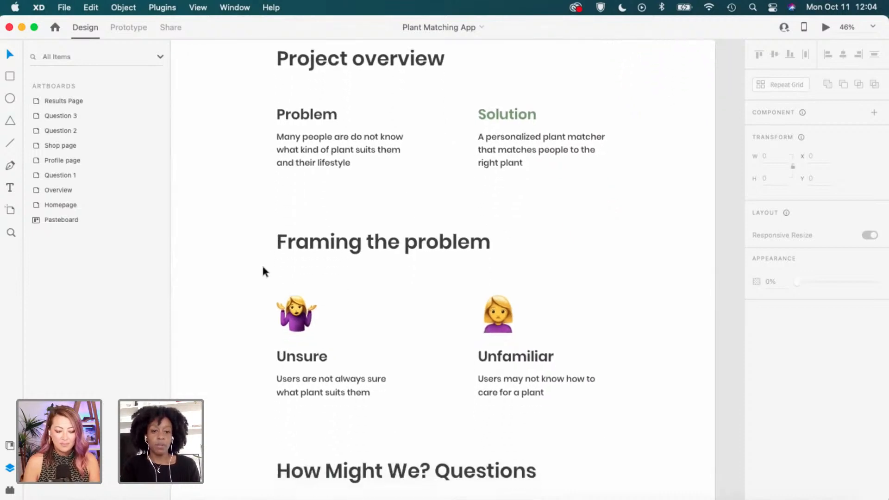
pyautogui.scroll(-4, 262, 267)
pyautogui.scroll(-2, 263, 267)
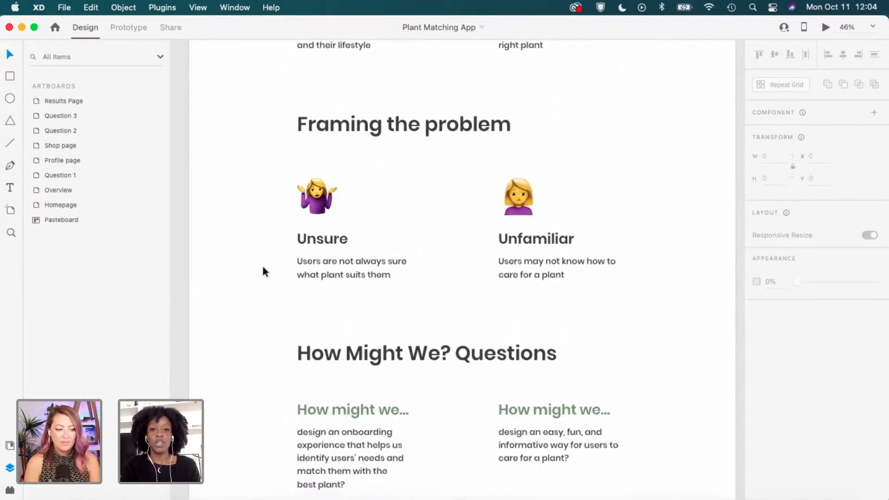
pyautogui.scroll(-1, 264, 271)
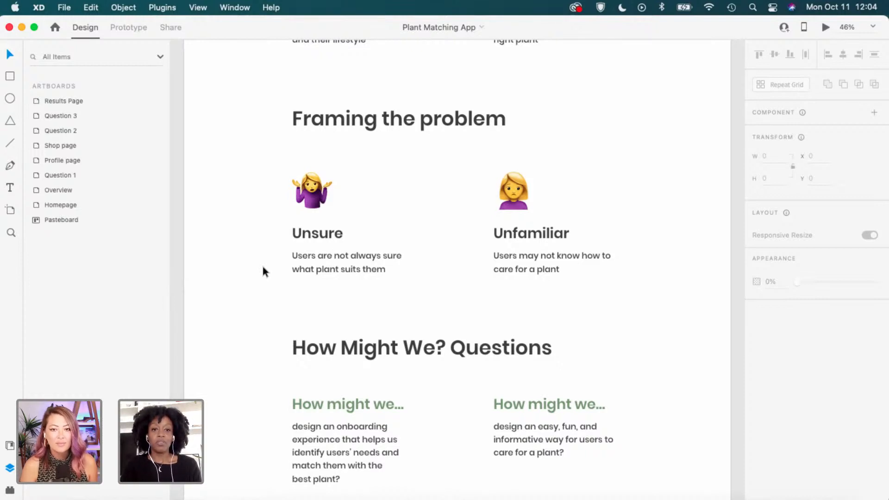
pyautogui.scroll(-3, 263, 266)
pyautogui.scroll(-3, 255, 316)
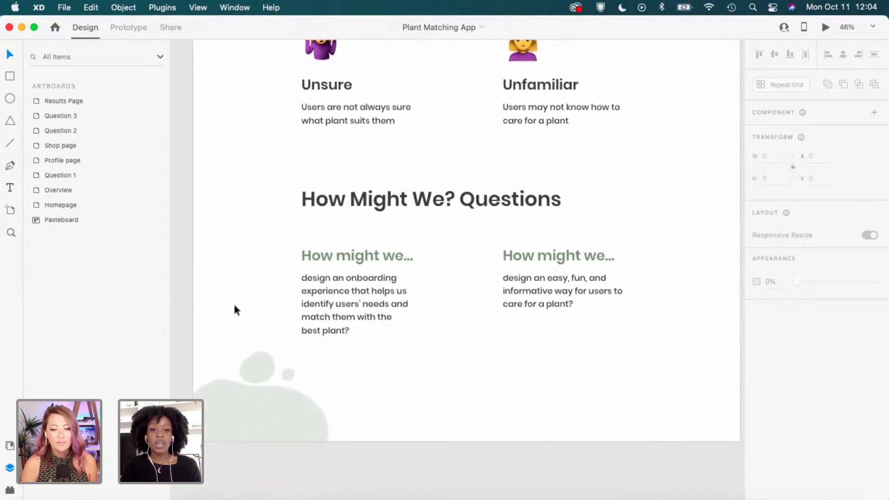
pyautogui.scroll(1, 233, 304)
pyautogui.hscroll(-1, 233, 308)
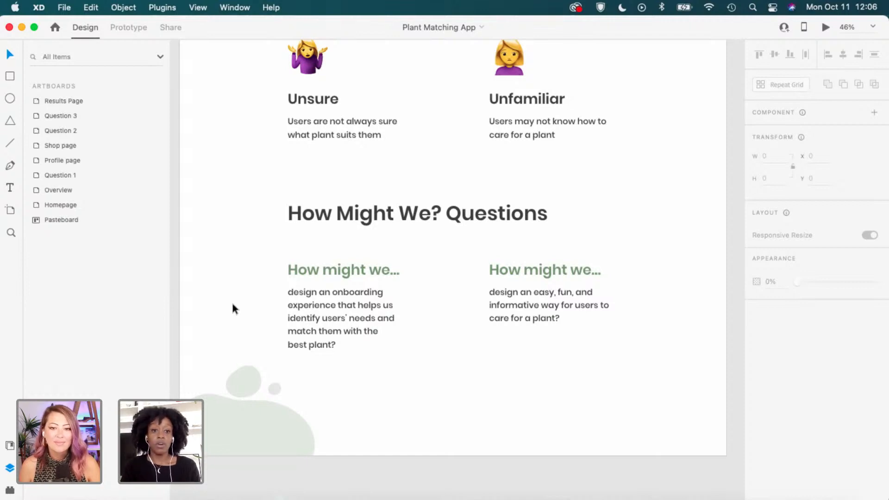
# Zoom out and scroll so Project overview and Framing the problem appear together.
pyautogui.scroll(-3, 232, 300)
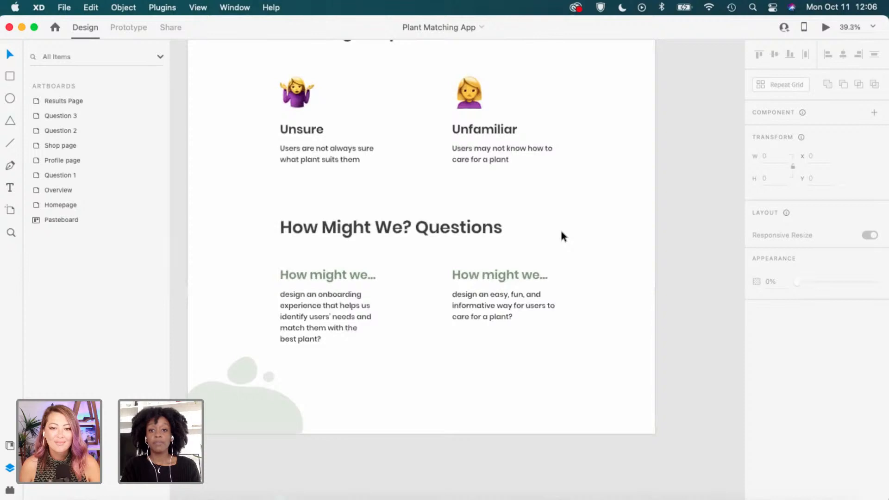
pyautogui.scroll(10, 561, 233)
pyautogui.hscroll(-3, 561, 232)
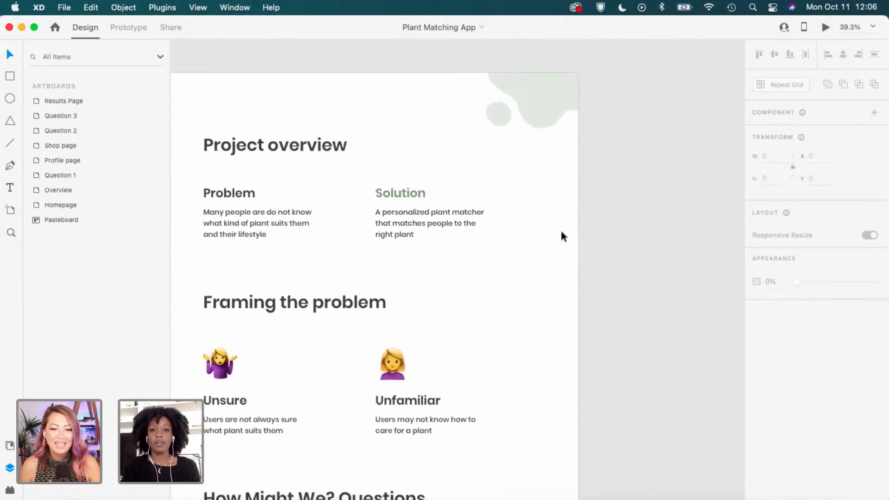
pyautogui.scroll(-2, 561, 232)
pyautogui.hscroll(-2, 561, 233)
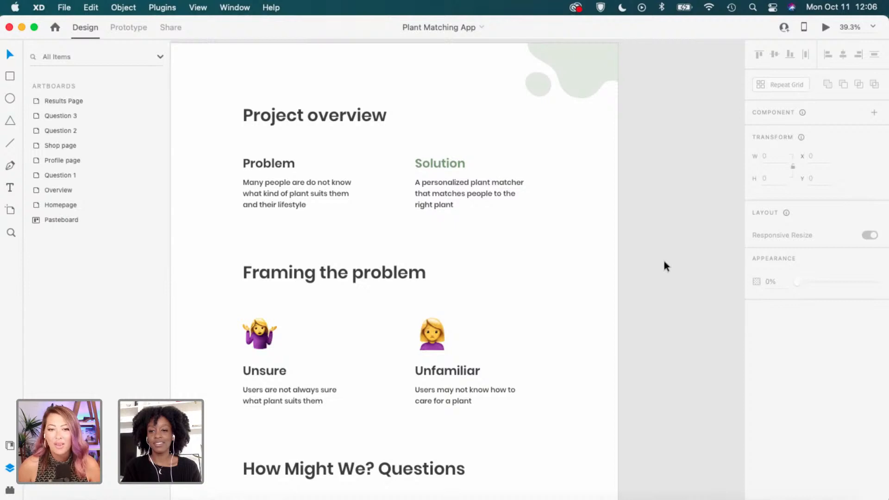
pyautogui.hscroll(-1, 664, 261)
pyautogui.scroll(-1, 664, 261)
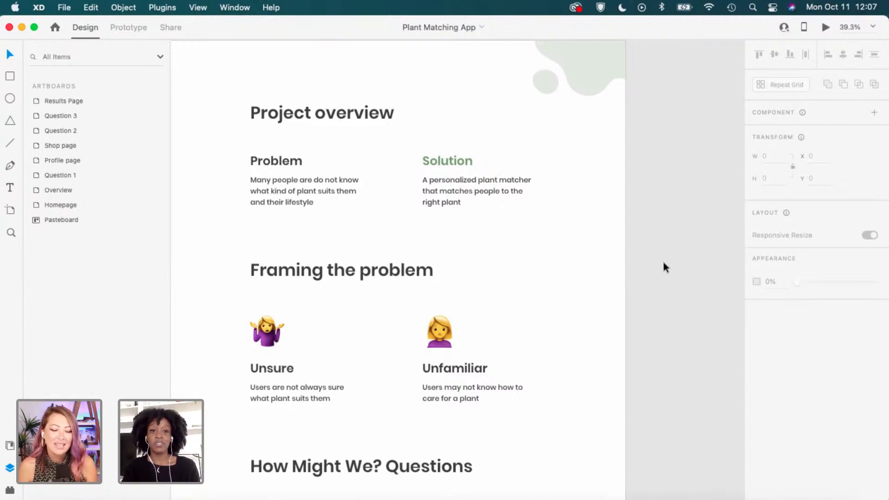
pyautogui.scroll(-2, 665, 267)
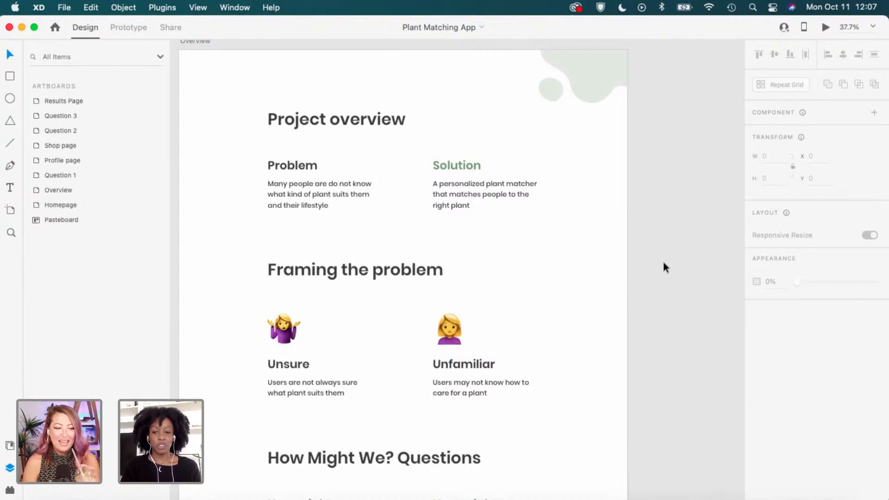
pyautogui.scroll(-3, 665, 268)
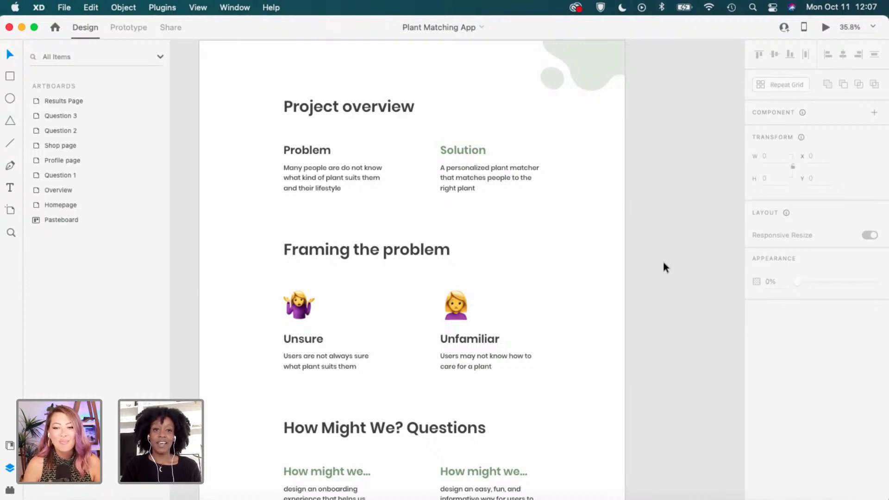
pyautogui.scroll(-3, 663, 263)
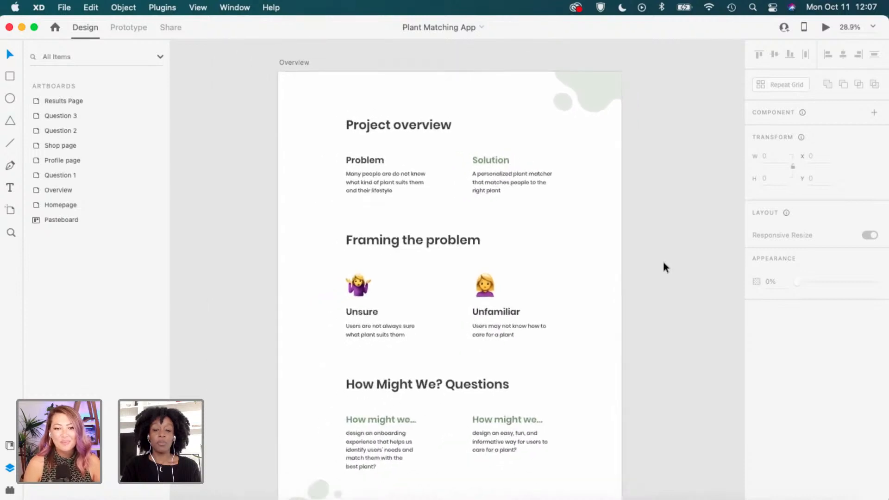
# Pan the canvas right and up to the Inspiration artboards.
pyautogui.hscroll(5, 663, 267)
pyautogui.scroll(2, 663, 267)
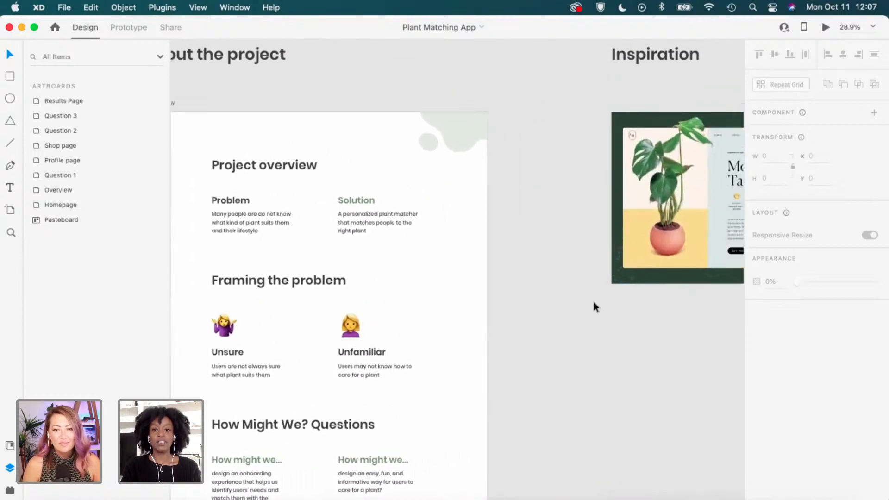
pyautogui.hscroll(6, 594, 306)
pyautogui.scroll(1, 594, 307)
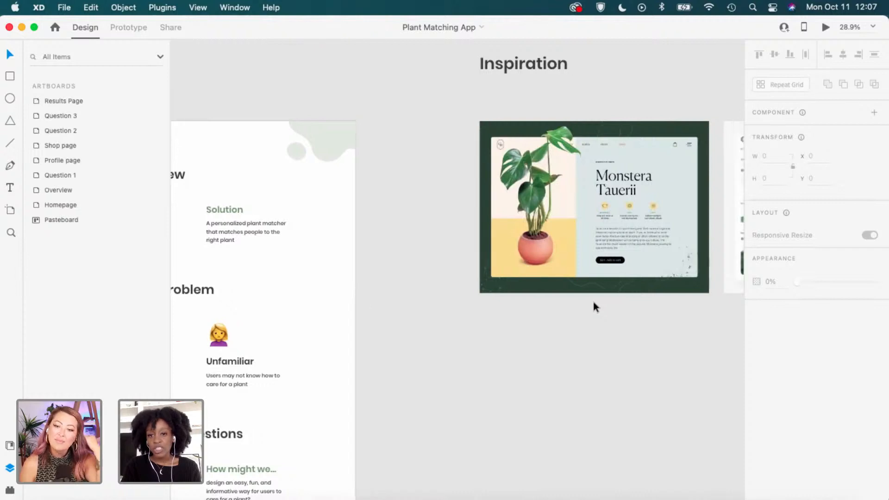
pyautogui.hscroll(9, 593, 303)
pyautogui.scroll(2, 593, 304)
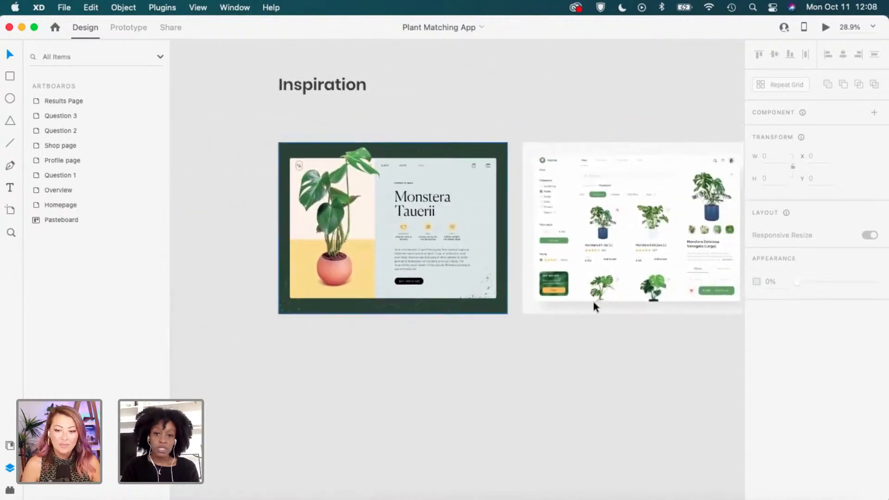
pyautogui.hscroll(2, 593, 301)
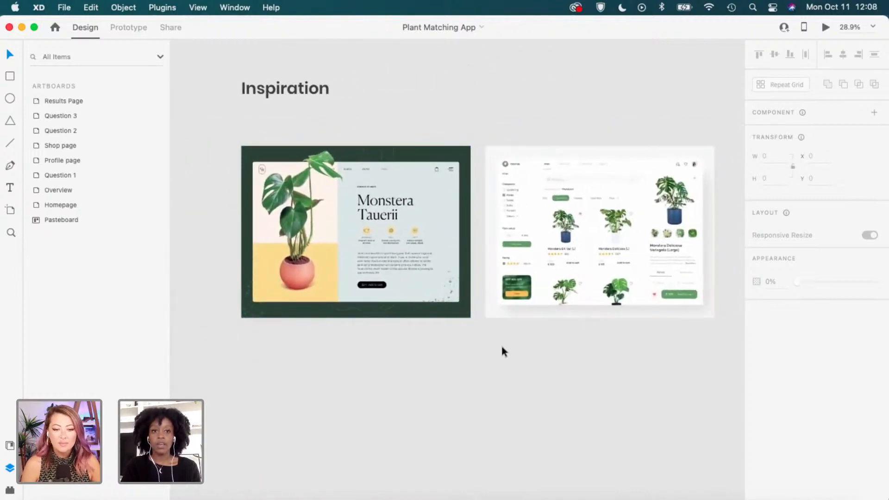
pyautogui.scroll(1, 501, 346)
pyautogui.hscroll(1, 500, 352)
pyautogui.scroll(1, 500, 352)
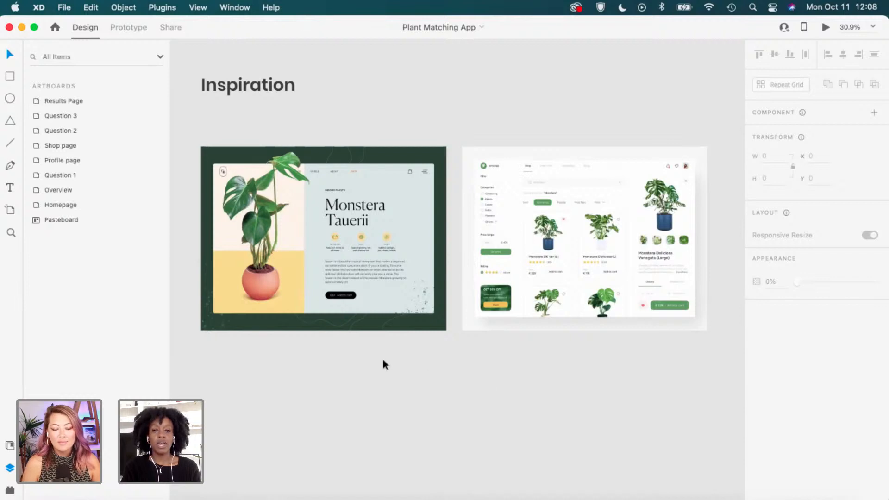
pyautogui.scroll(3, 380, 360)
pyautogui.scroll(2, 383, 364)
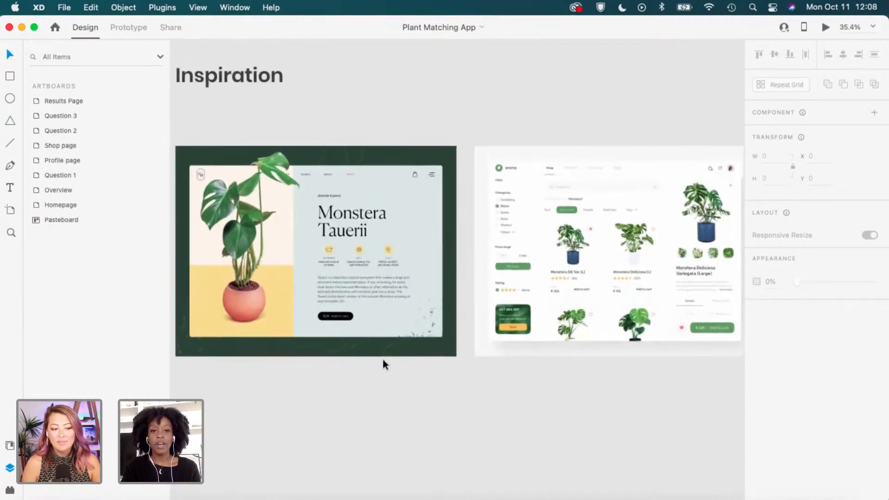
pyautogui.scroll(4, 327, 242)
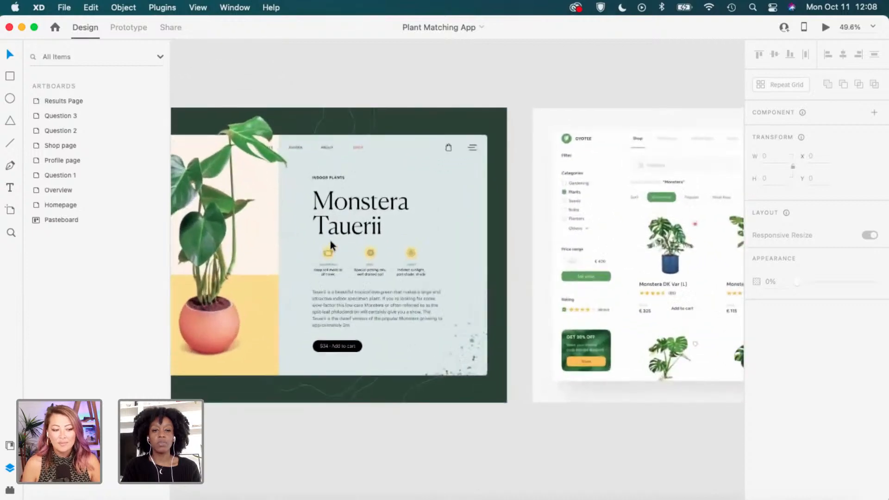
pyautogui.hscroll(-2, 329, 240)
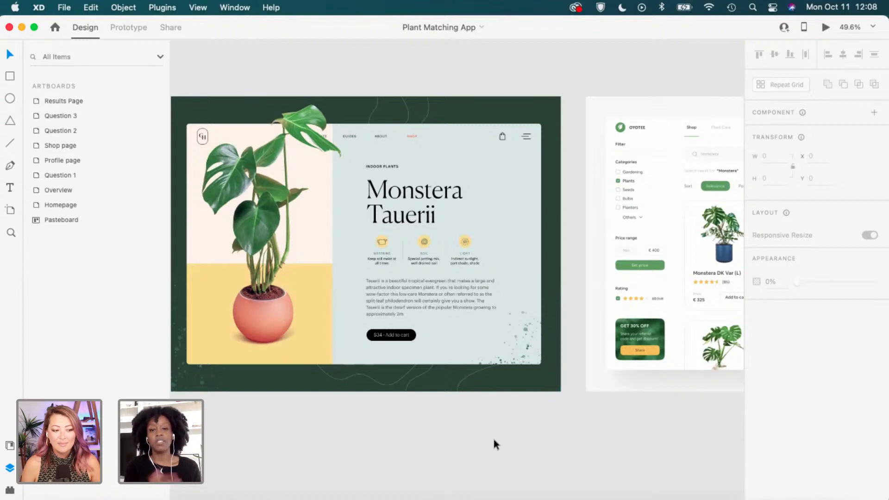
# Zoom in on the Monstera Tauerii page and plant shop mockup, then zoom back out.
pyautogui.hscroll(5, 493, 438)
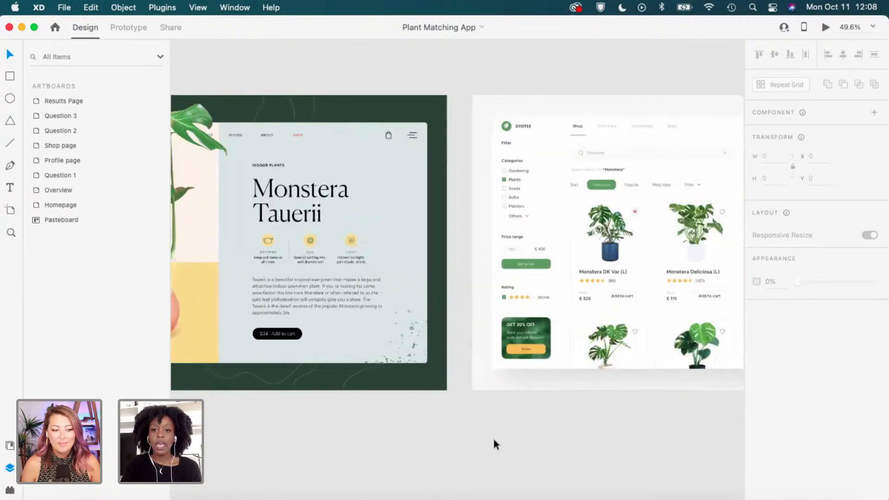
pyautogui.hscroll(6, 493, 439)
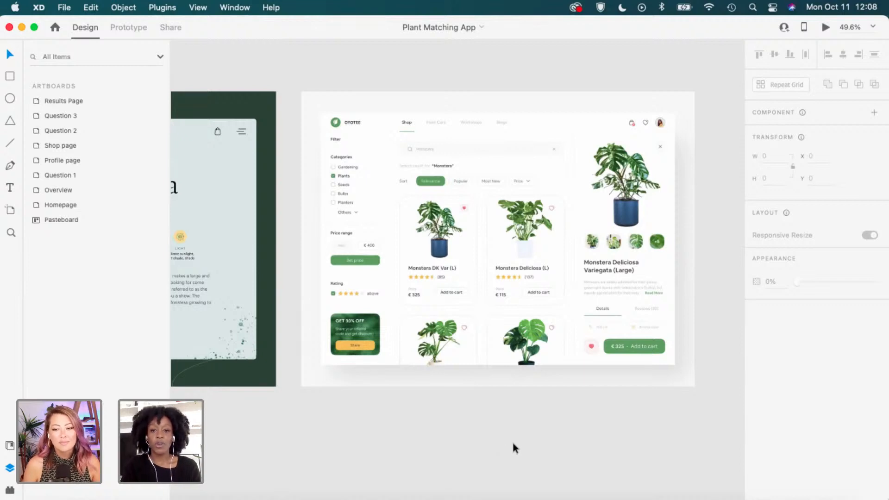
pyautogui.scroll(-4, 512, 440)
pyautogui.scroll(-3, 512, 440)
pyautogui.hscroll(-3, 512, 440)
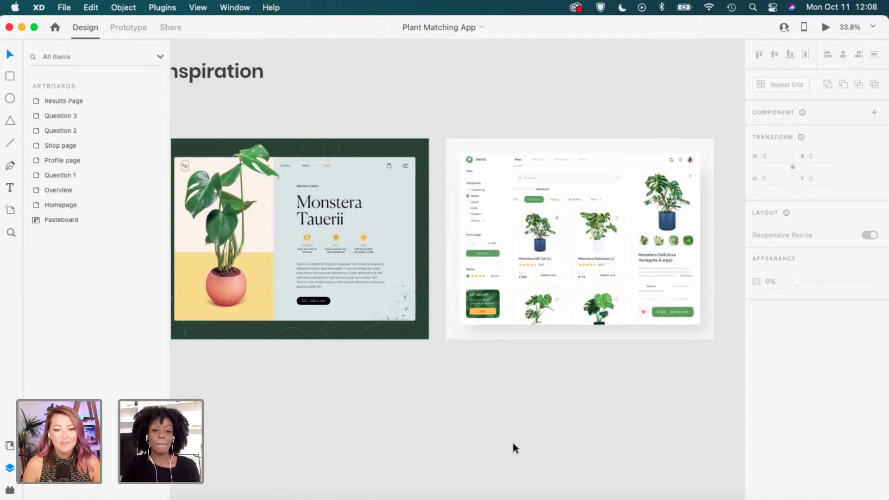
pyautogui.scroll(-2, 512, 439)
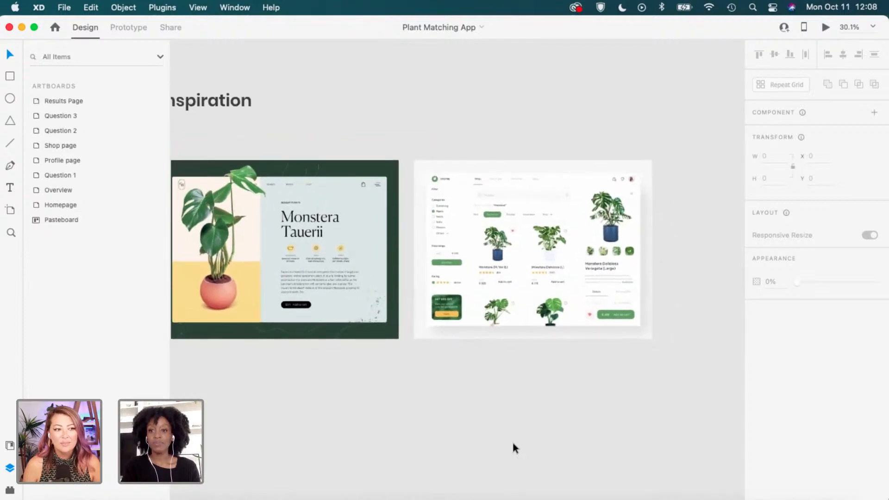
pyautogui.hscroll(5, 512, 440)
pyautogui.hscroll(2, 512, 440)
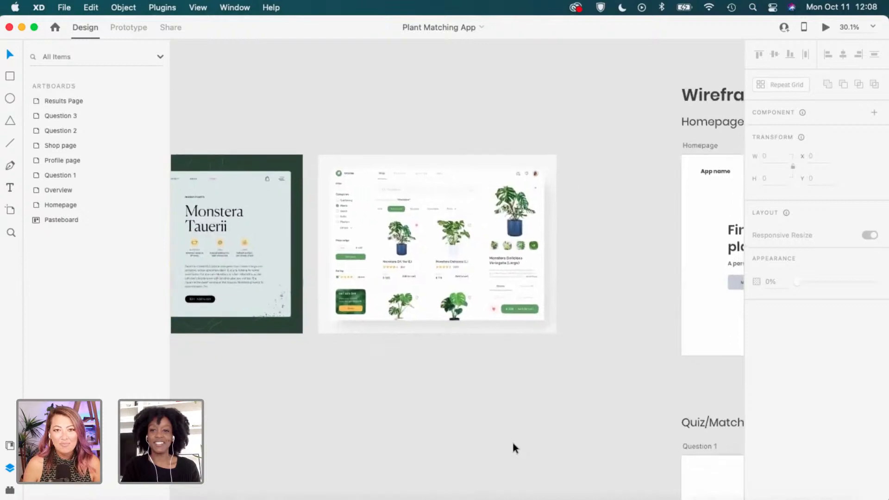
pyautogui.hscroll(2, 512, 439)
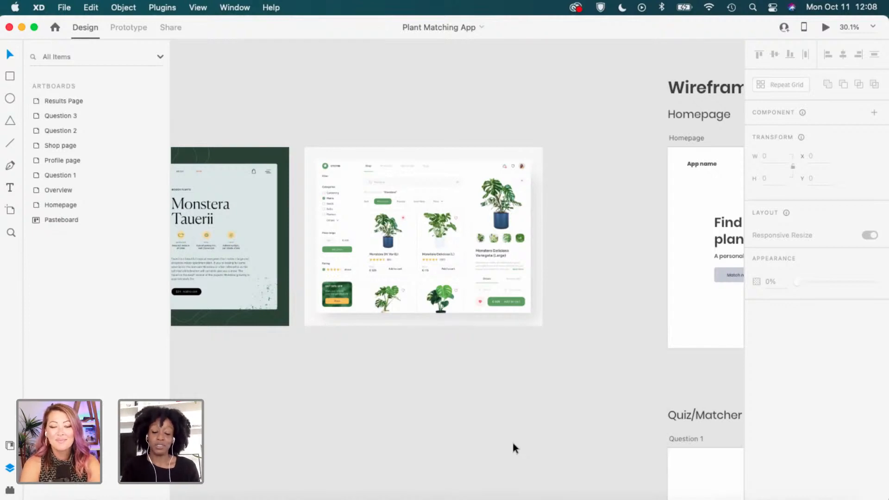
pyautogui.hscroll(2, 512, 444)
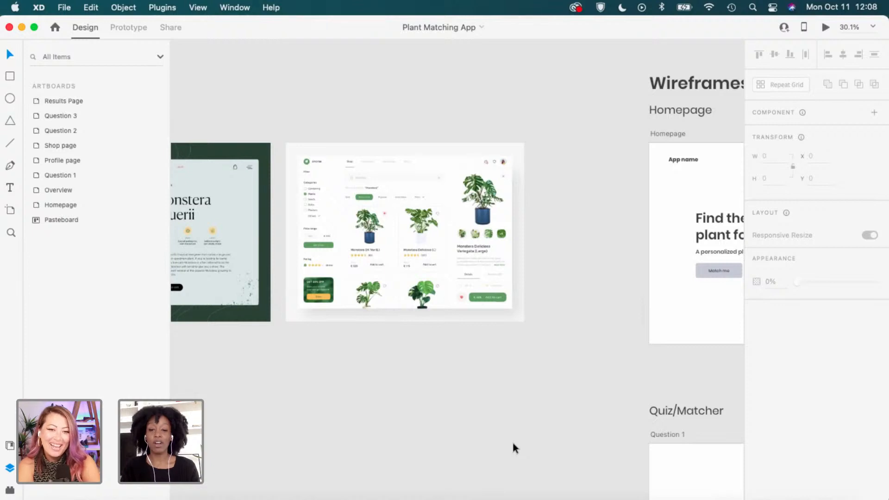
pyautogui.hscroll(6, 512, 444)
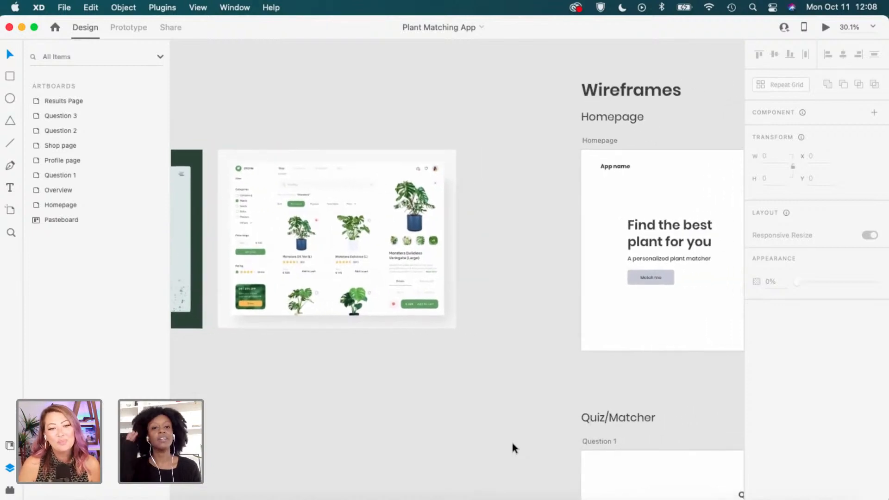
pyautogui.hscroll(4, 510, 444)
pyautogui.scroll(-2, 510, 444)
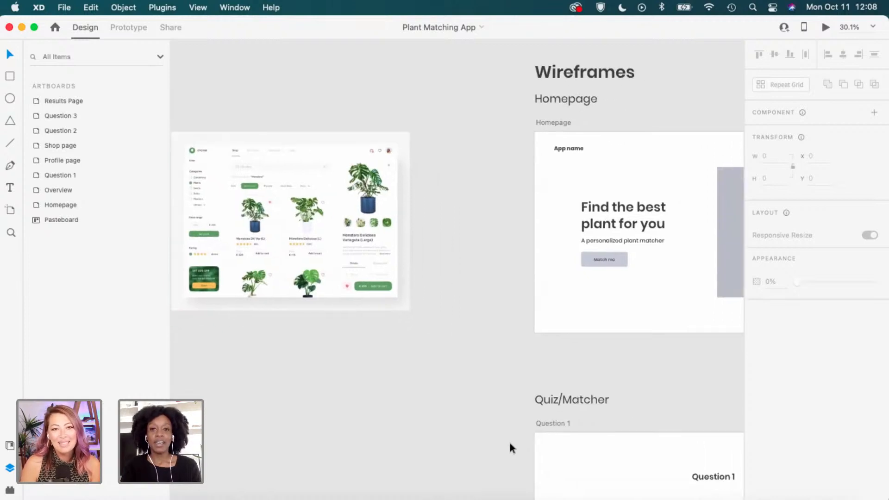
pyautogui.hscroll(1, 510, 443)
pyautogui.scroll(1, 510, 443)
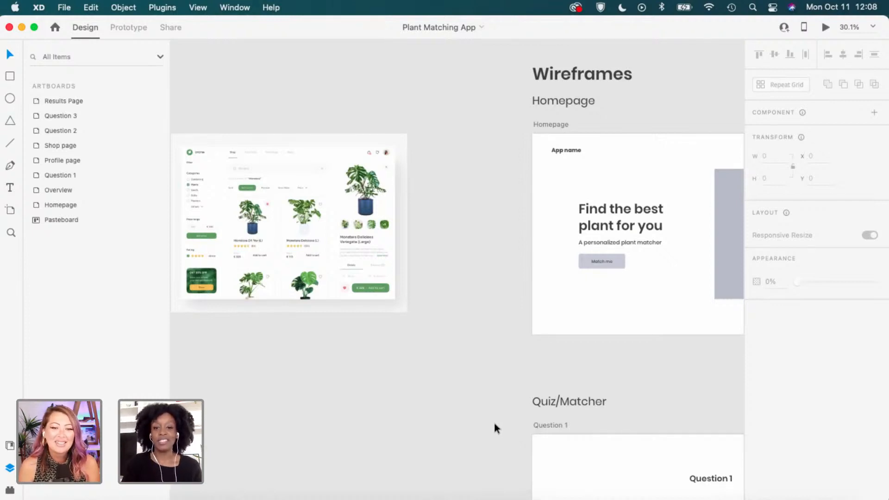
pyautogui.hscroll(3, 494, 423)
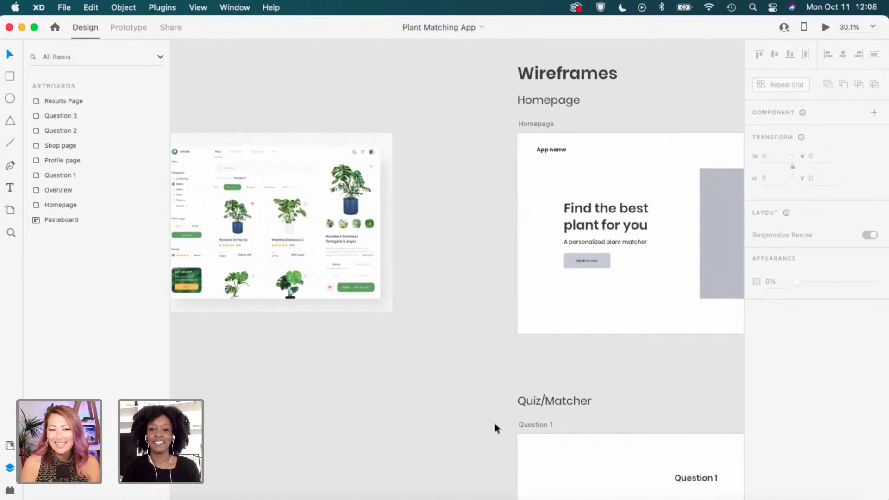
pyautogui.hscroll(1, 494, 427)
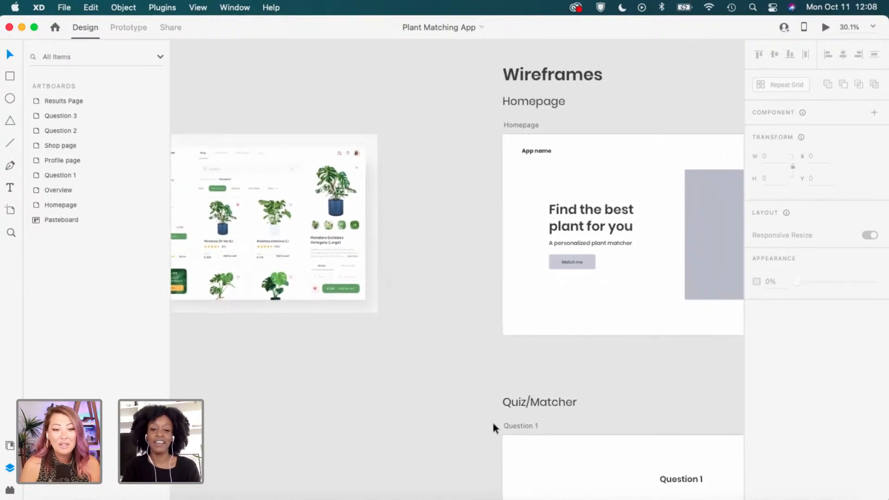
pyautogui.scroll(-1, 493, 423)
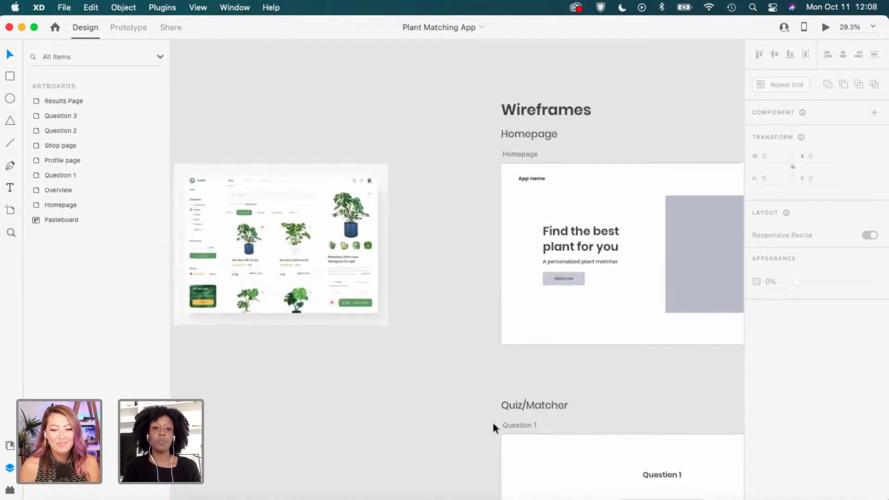
pyautogui.scroll(-2, 493, 423)
pyautogui.hscroll(1, 493, 423)
pyautogui.scroll(-1, 493, 423)
pyautogui.hscroll(1, 493, 423)
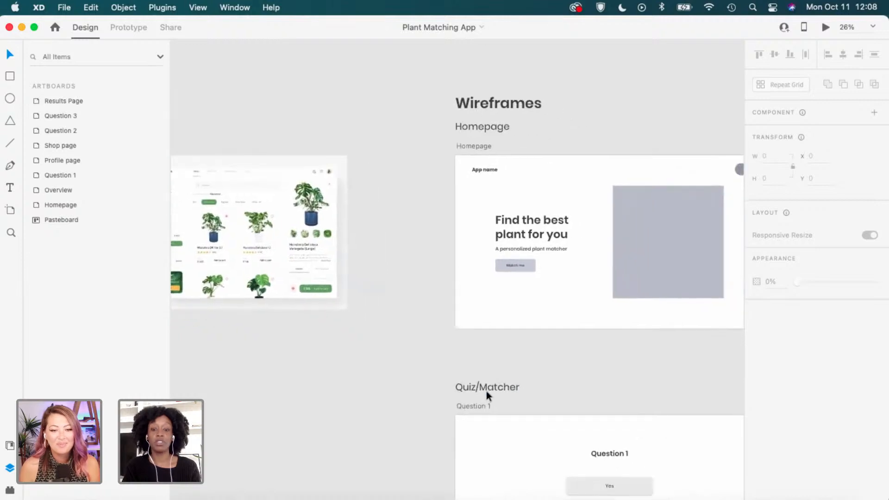
pyautogui.hscroll(1, 453, 384)
pyautogui.hscroll(3, 454, 382)
pyautogui.scroll(-1, 454, 382)
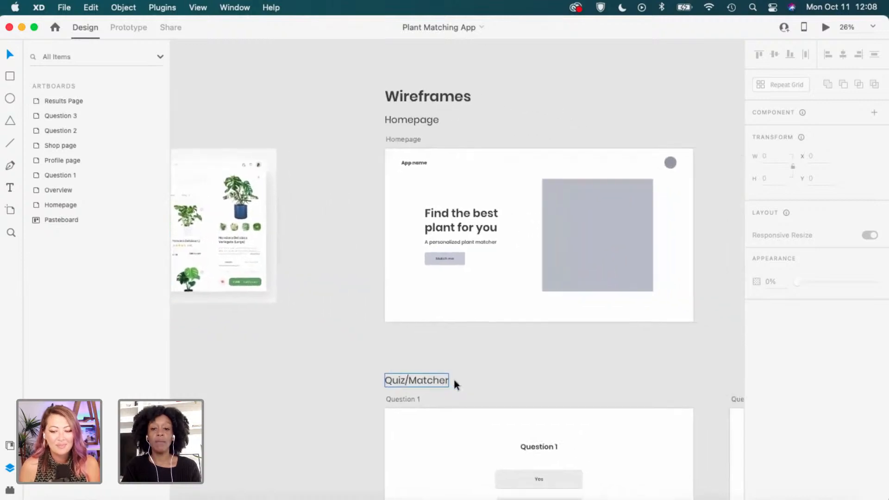
pyautogui.hscroll(3, 404, 366)
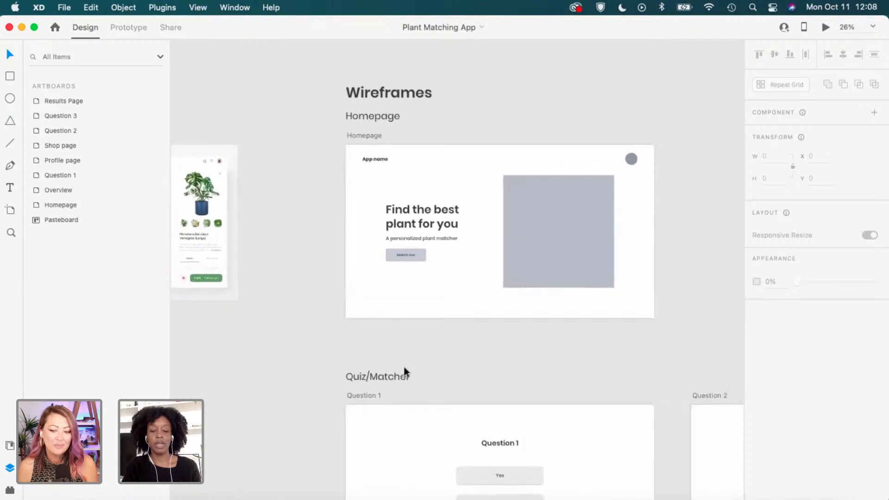
pyautogui.scroll(-3, 403, 366)
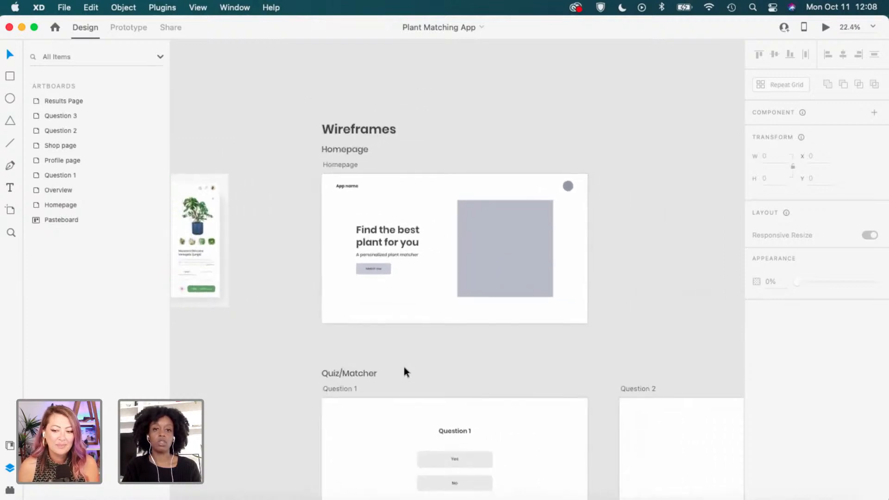
pyautogui.scroll(-3, 403, 367)
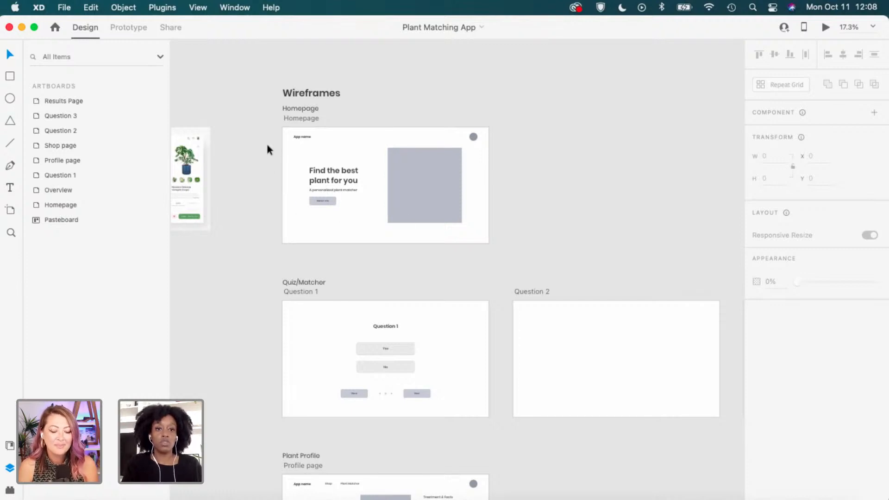
pyautogui.scroll(2, 270, 139)
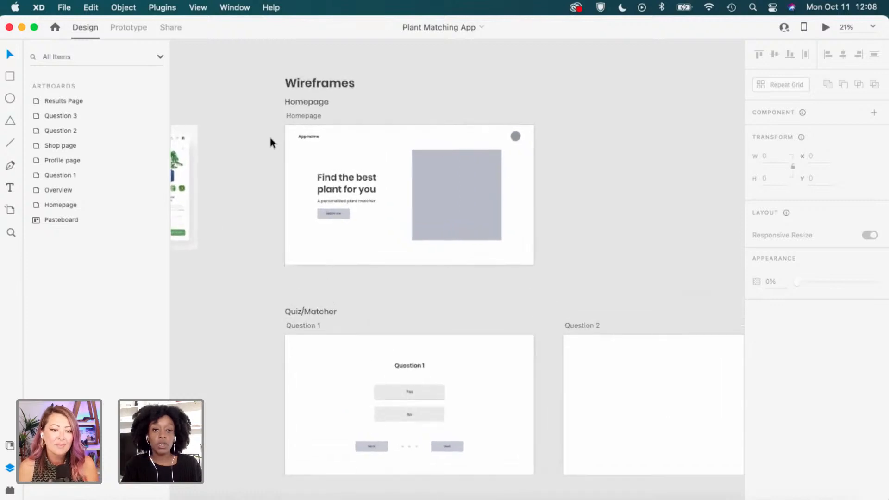
pyautogui.scroll(2, 270, 137)
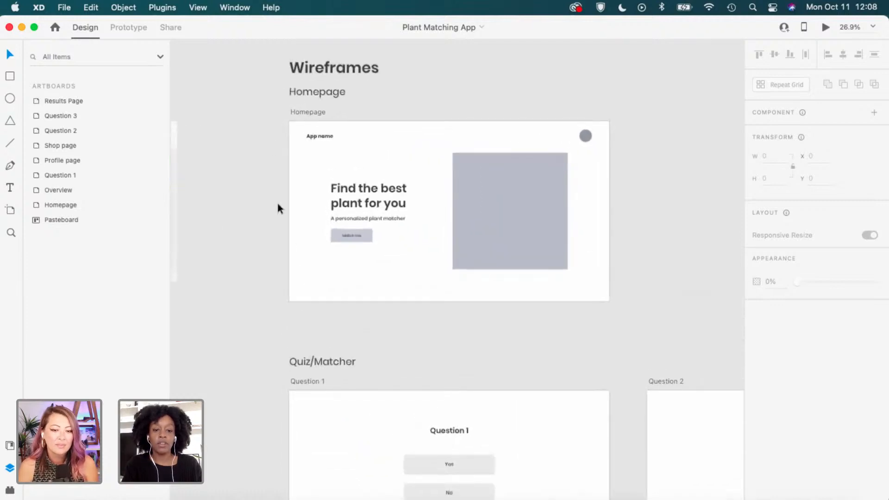
pyautogui.scroll(3, 341, 247)
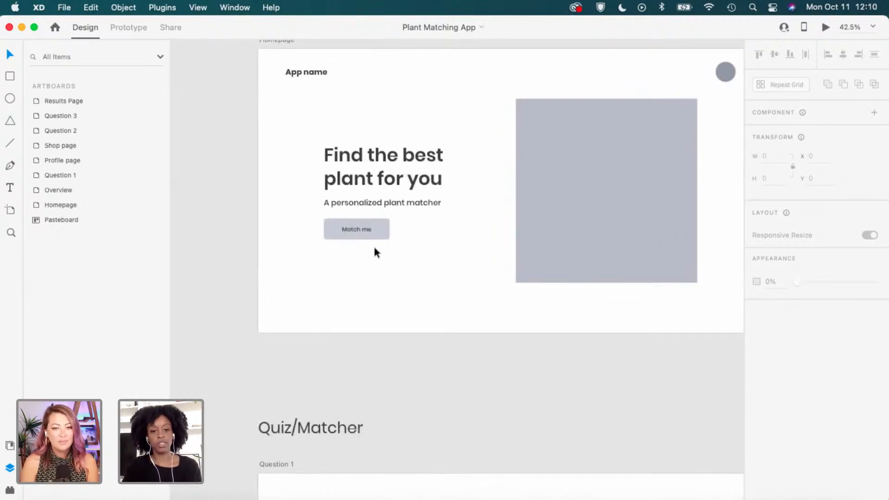
pyautogui.scroll(-3, 254, 343)
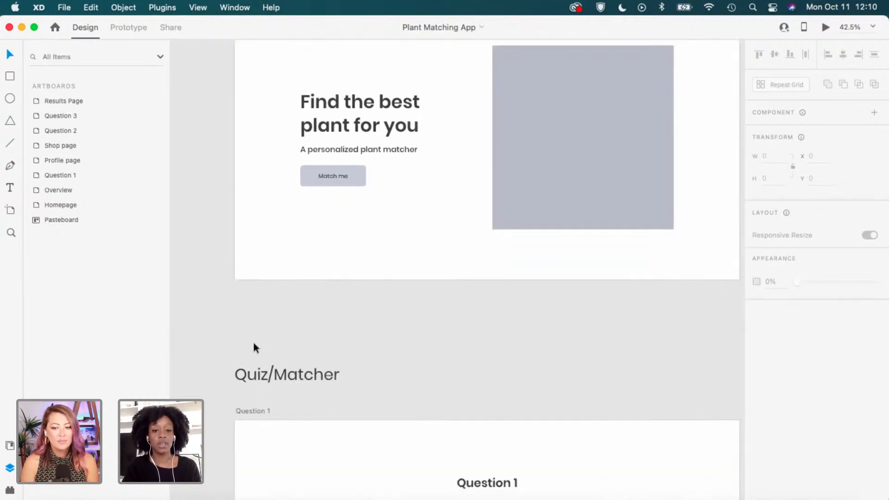
pyautogui.scroll(-3, 253, 343)
pyautogui.scroll(-2, 254, 344)
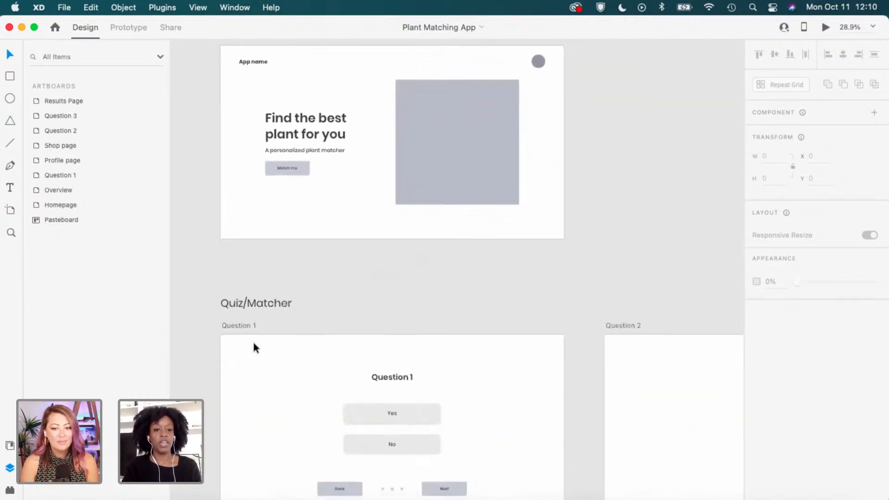
pyautogui.scroll(-1, 254, 347)
pyautogui.scroll(-2, 253, 347)
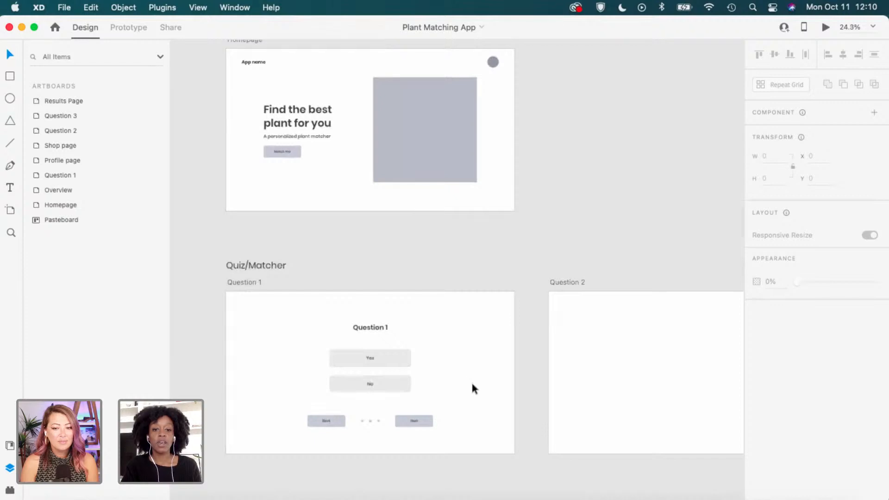
pyautogui.scroll(-2, 471, 384)
pyautogui.hscroll(5, 471, 384)
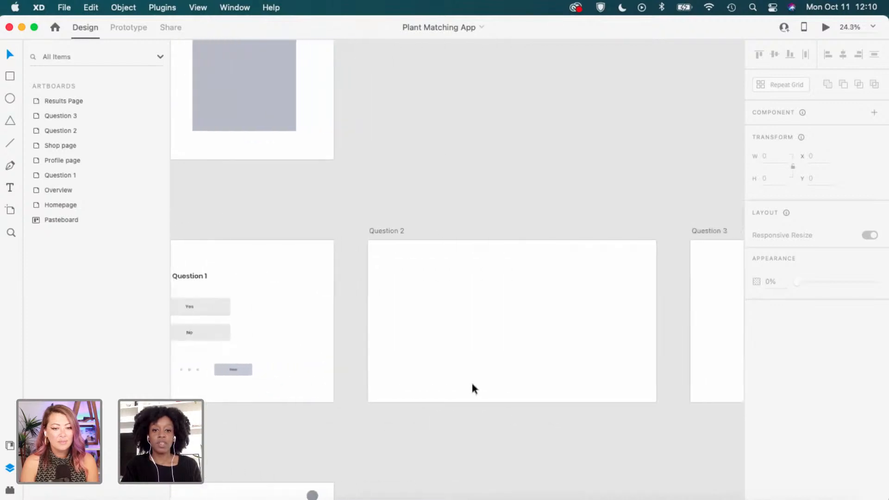
pyautogui.scroll(-1, 471, 384)
pyautogui.hscroll(8, 472, 384)
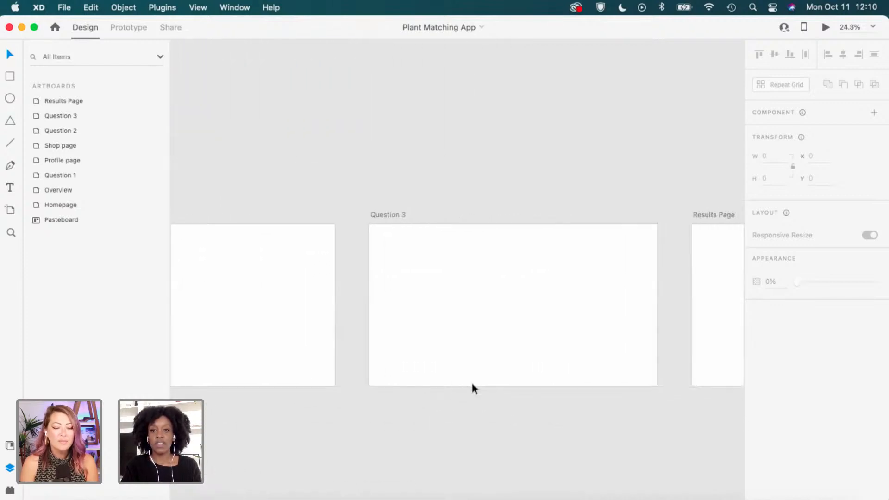
pyautogui.hscroll(1, 471, 384)
pyautogui.hscroll(3, 698, 320)
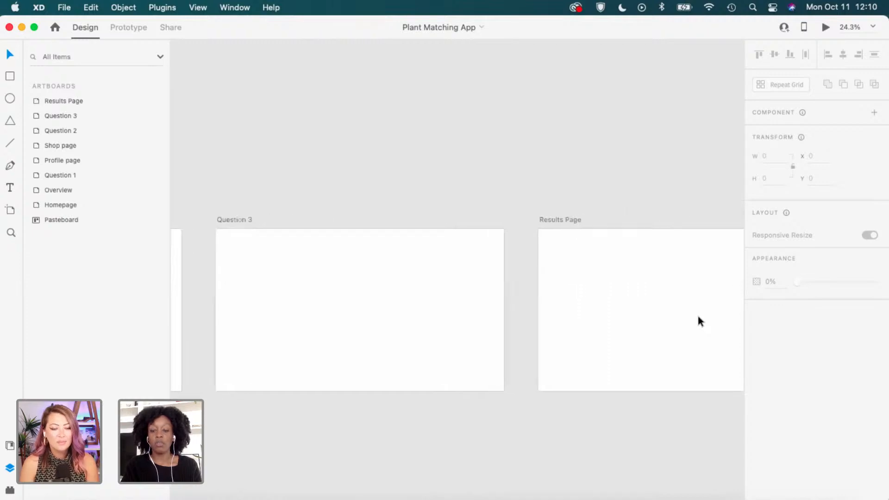
pyautogui.hscroll(3, 699, 319)
pyautogui.scroll(1, 699, 319)
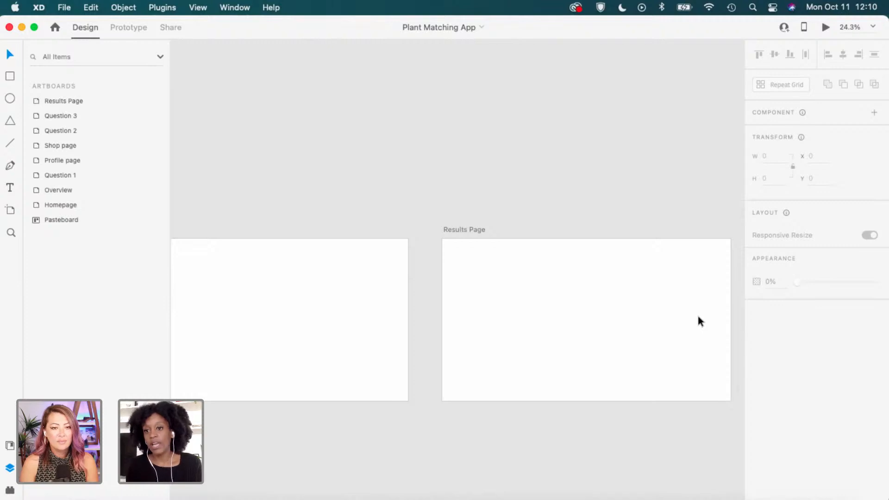
pyautogui.scroll(-2, 488, 399)
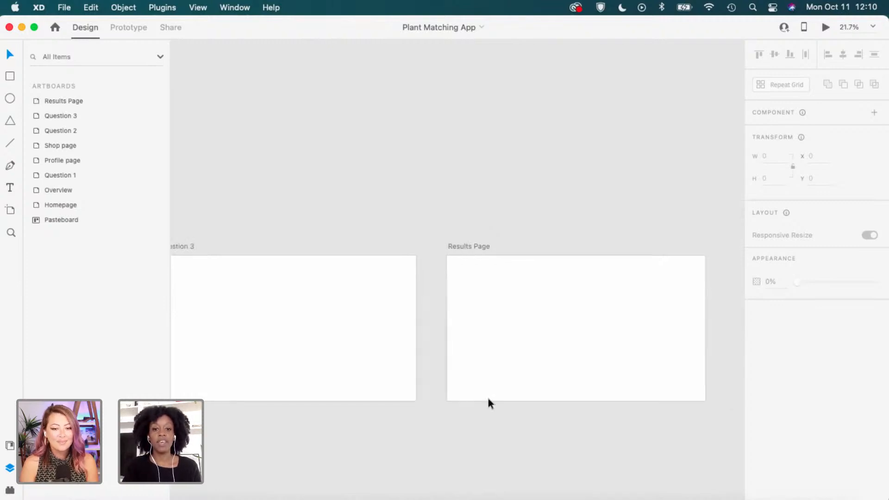
pyautogui.hscroll(-6, 488, 399)
pyautogui.hscroll(-8, 488, 398)
pyautogui.scroll(-4, 488, 398)
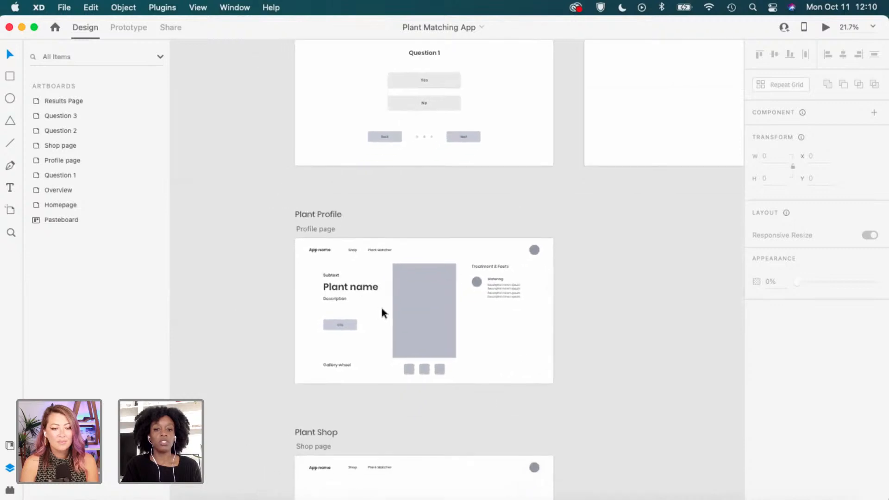
pyautogui.scroll(5, 383, 312)
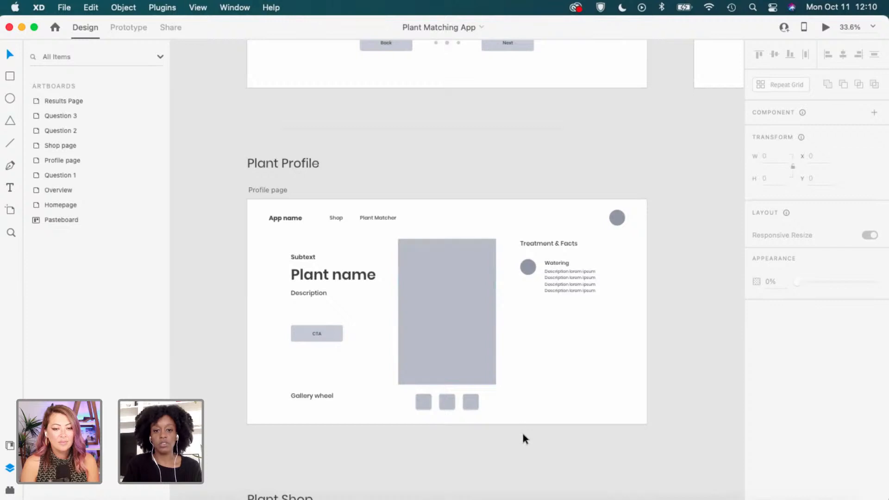
pyautogui.scroll(-5, 538, 467)
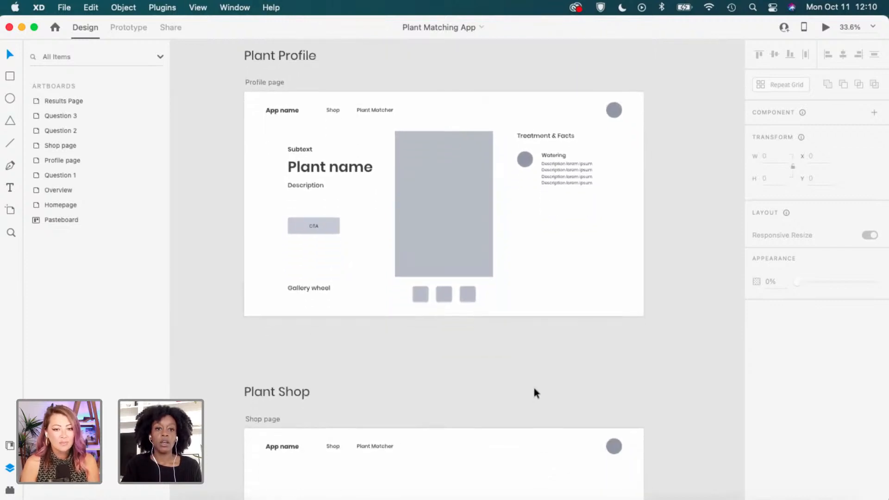
pyautogui.scroll(-8, 533, 389)
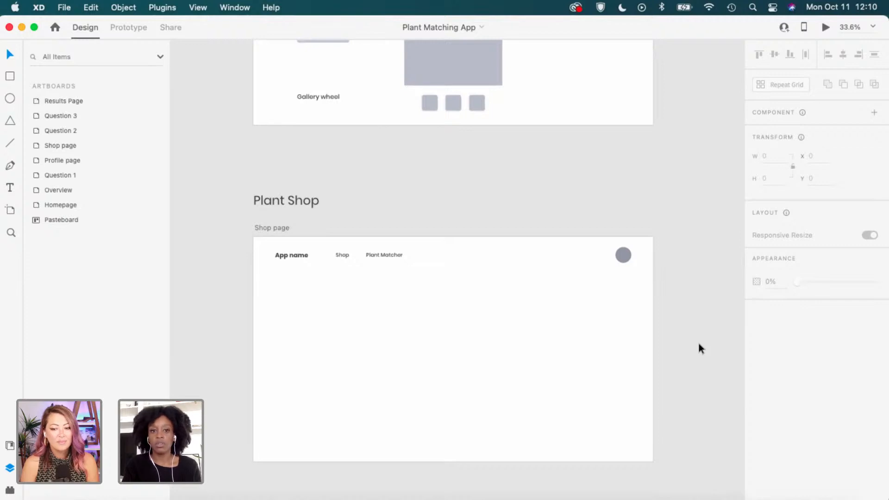
pyautogui.scroll(5, 698, 344)
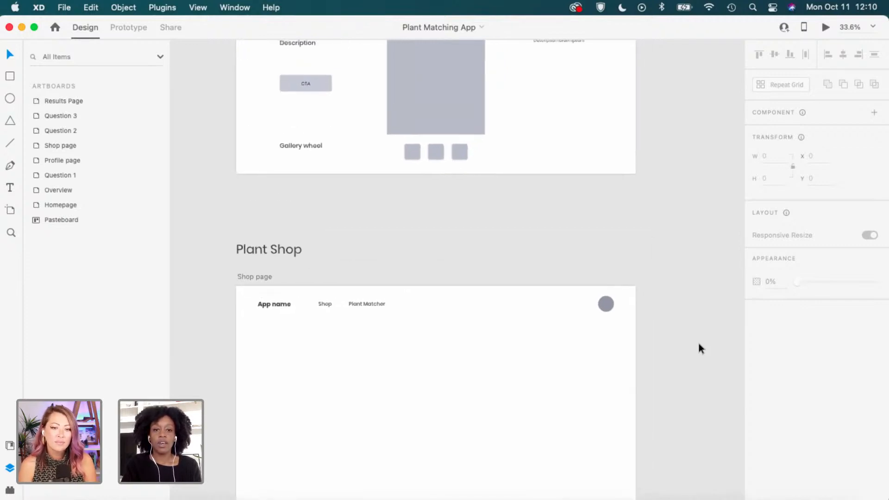
pyautogui.scroll(15, 699, 343)
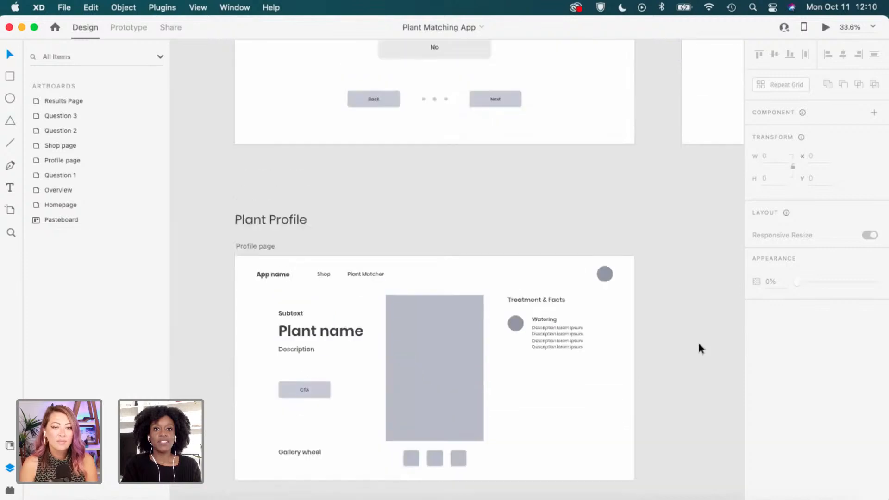
pyautogui.scroll(4, 671, 218)
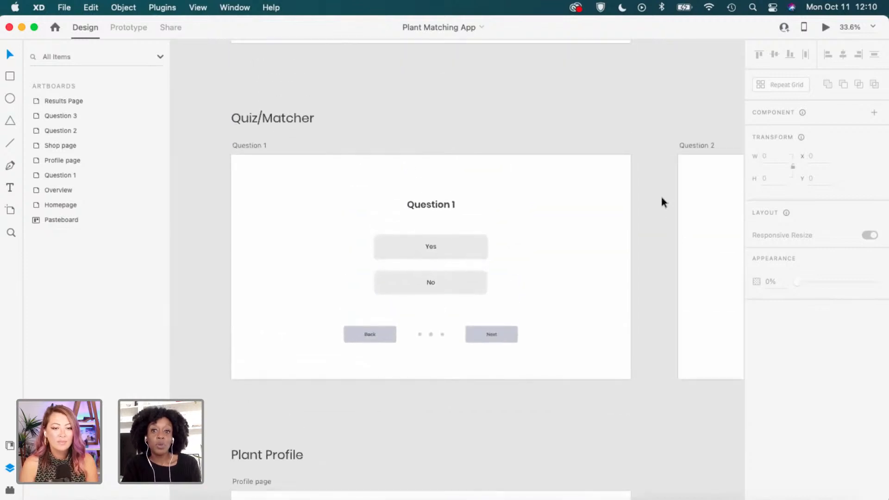
pyautogui.scroll(5, 659, 194)
pyautogui.scroll(10, 660, 198)
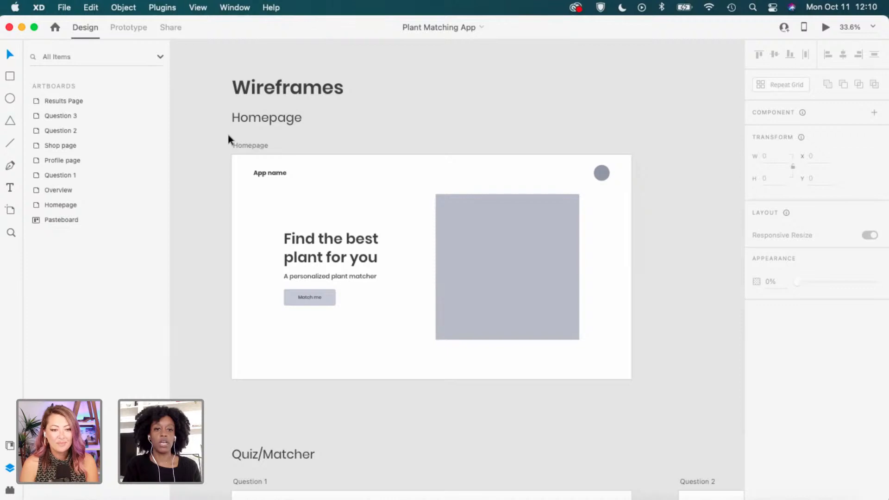
pyautogui.scroll(1, 222, 158)
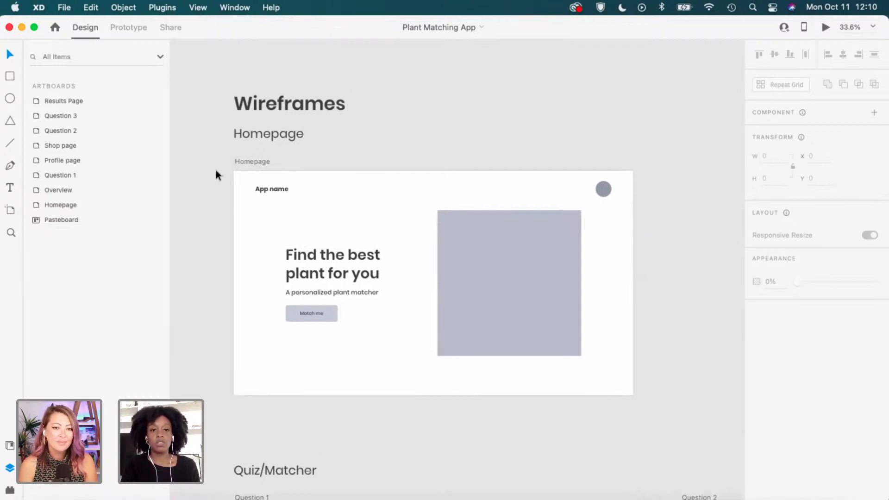
pyautogui.click(258, 162)
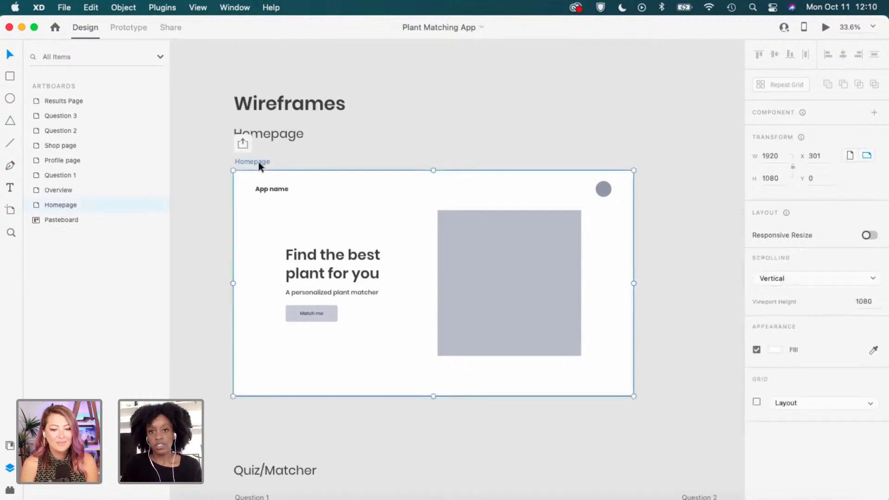
pyautogui.click(755, 402)
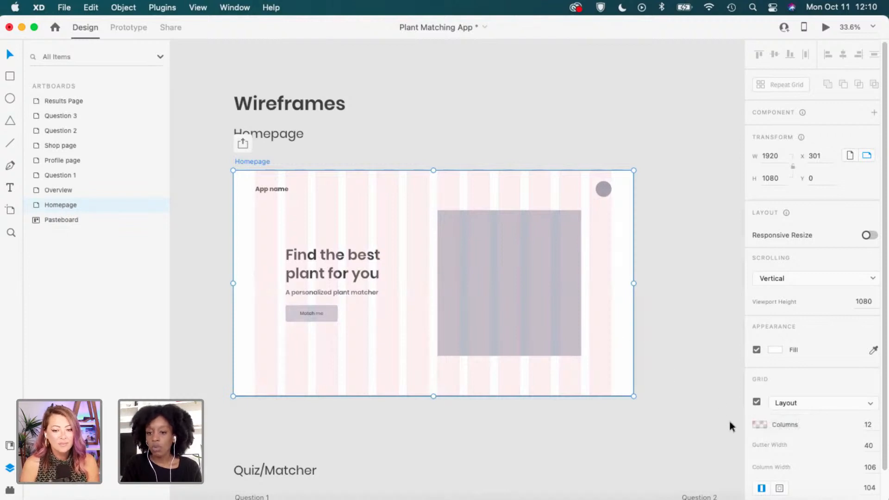
pyautogui.scroll(1, 548, 401)
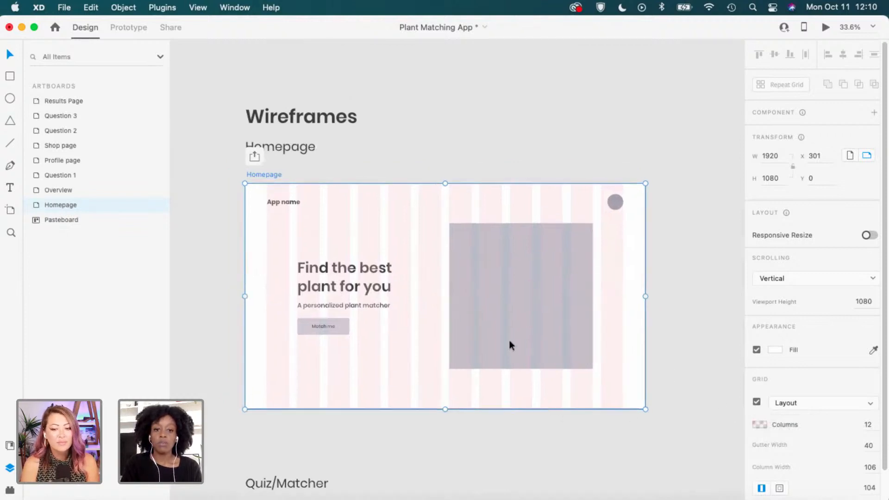
pyautogui.scroll(3, 505, 331)
pyautogui.scroll(2, 504, 329)
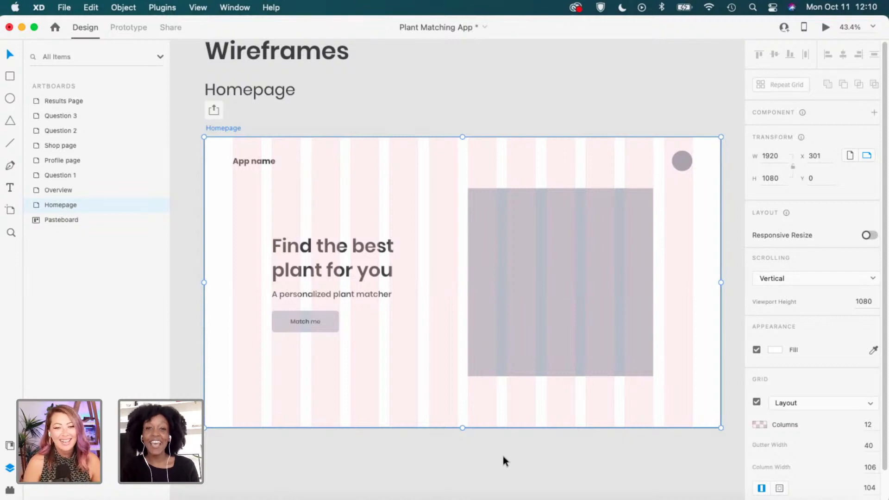
pyautogui.scroll(-1, 502, 456)
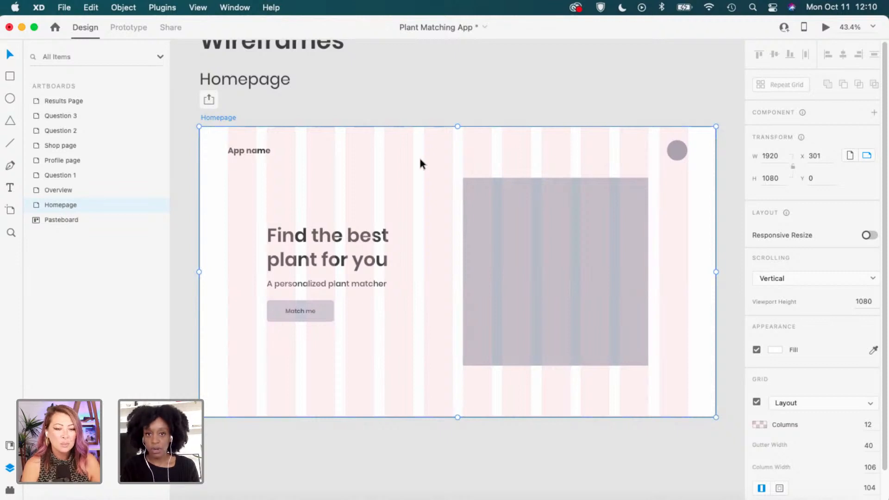
pyautogui.click(429, 95)
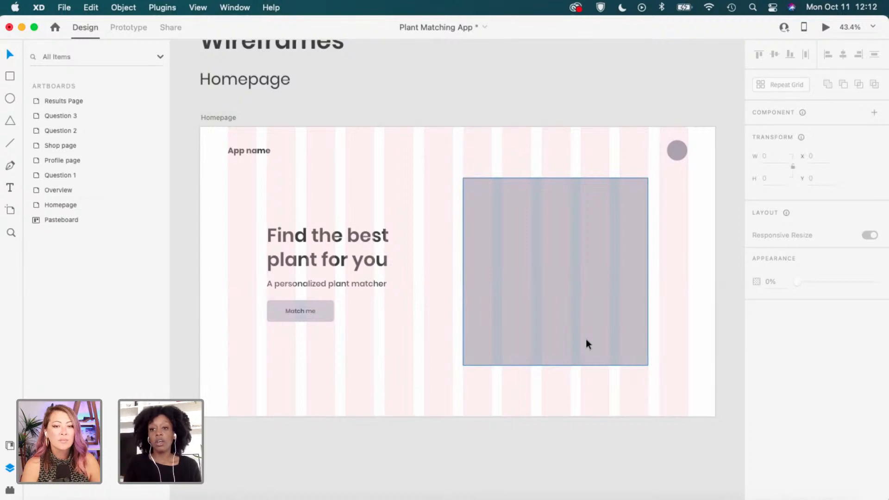
# Scroll down to Plant Profile and select the Profile page artboard, showing its 12-column grid.
pyautogui.click(426, 351)
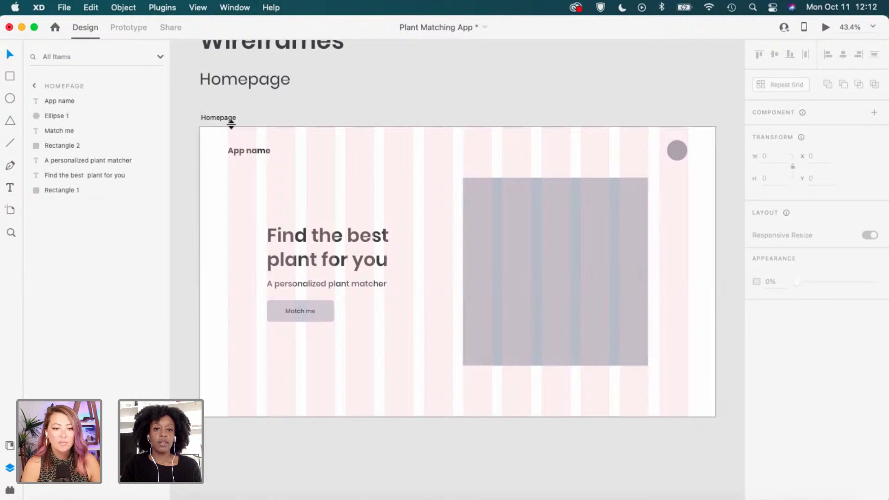
pyautogui.scroll(-3, 231, 124)
pyautogui.scroll(-2, 364, 355)
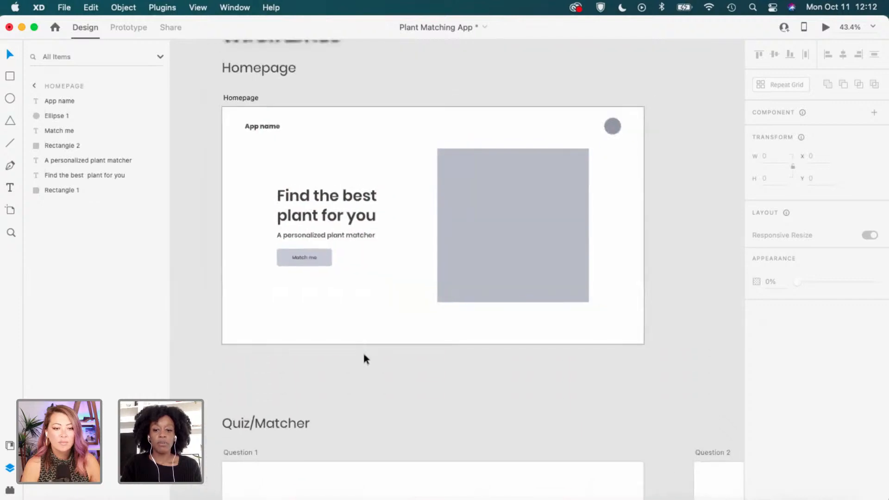
pyautogui.scroll(-5, 364, 359)
pyautogui.scroll(-2, 363, 359)
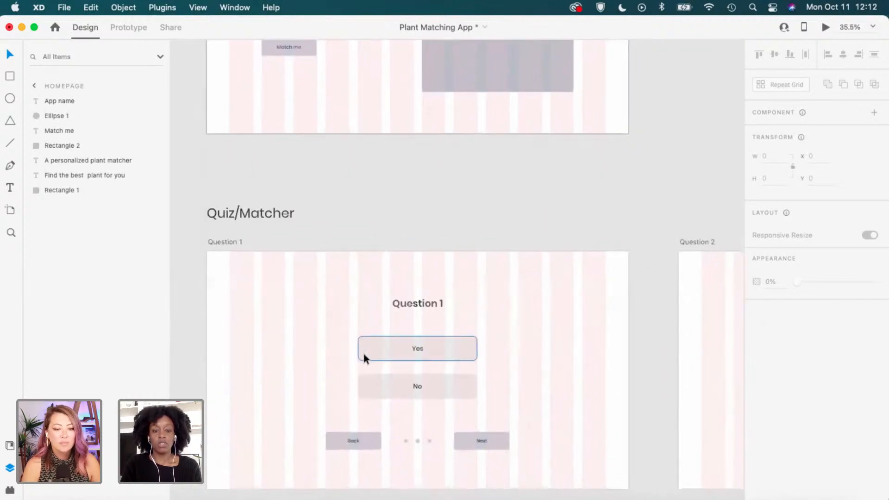
pyautogui.scroll(-3, 363, 354)
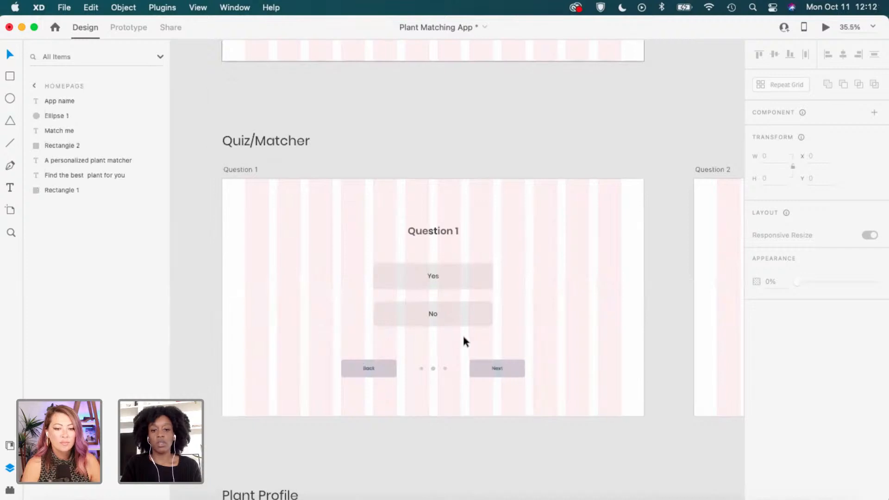
pyautogui.scroll(-10, 471, 339)
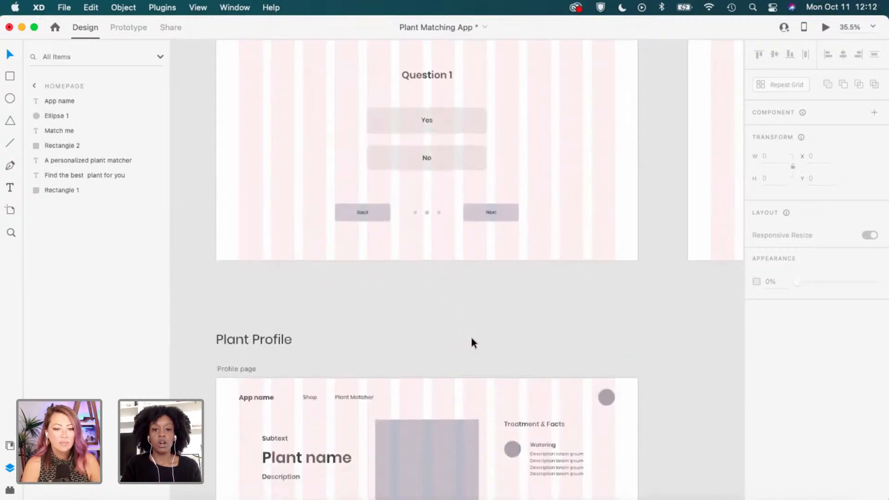
pyautogui.scroll(-3, 471, 338)
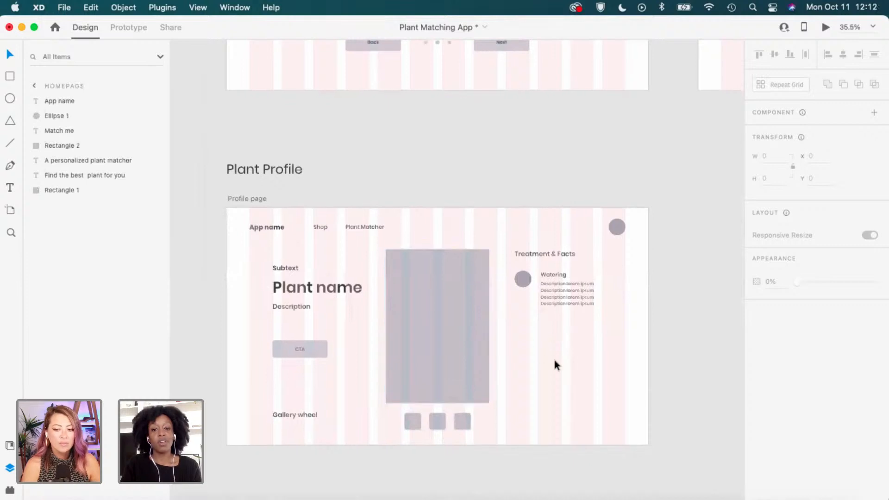
pyautogui.scroll(2, 564, 355)
pyautogui.scroll(-3, 564, 355)
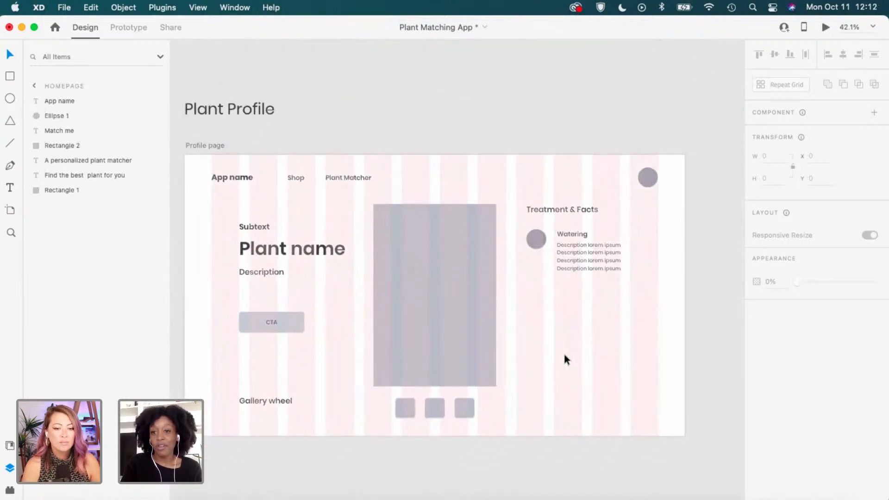
pyautogui.scroll(2, 563, 351)
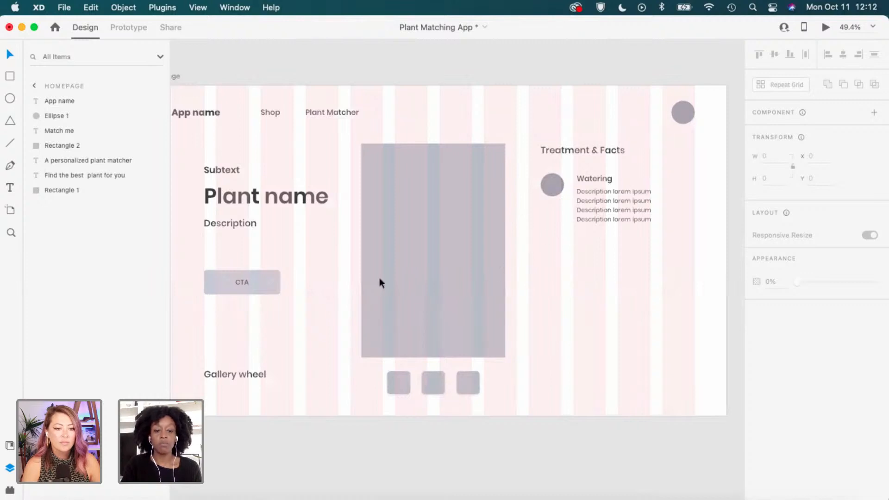
pyautogui.scroll(-2, 331, 342)
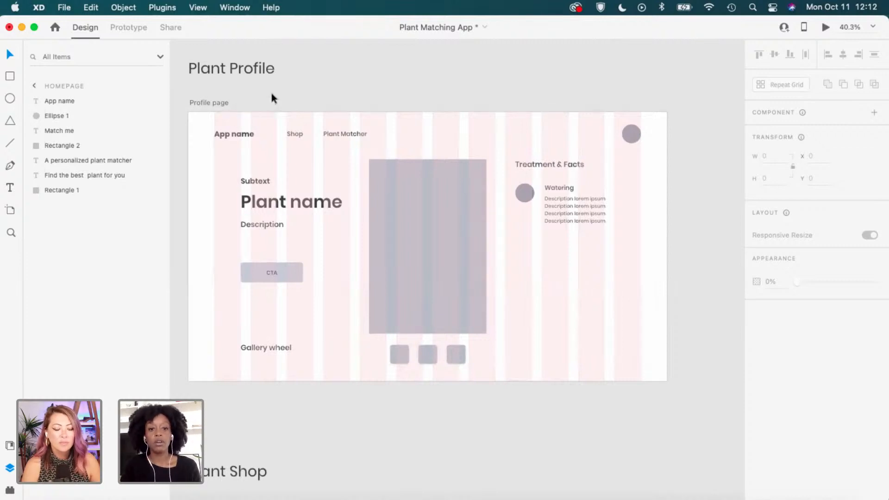
pyautogui.click(218, 100)
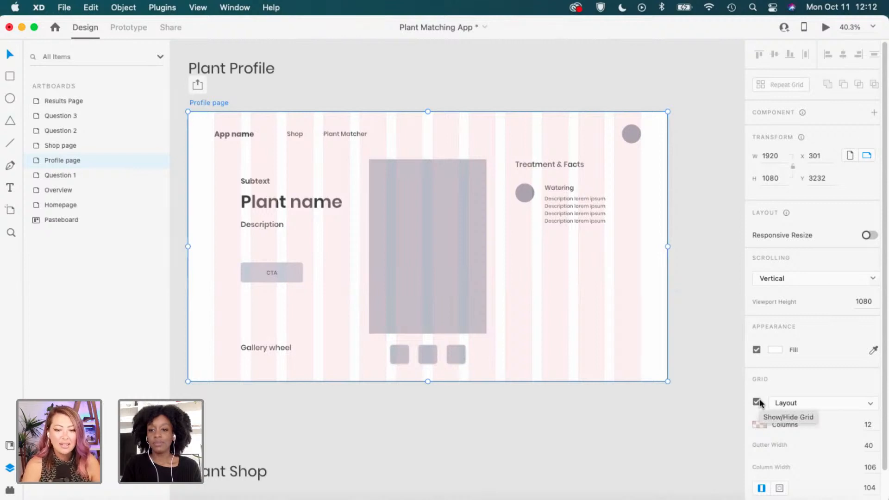
# Turn off the Profile page's layout grid, then select the Homepage artboard.
pyautogui.click(757, 402)
pyautogui.click(696, 312)
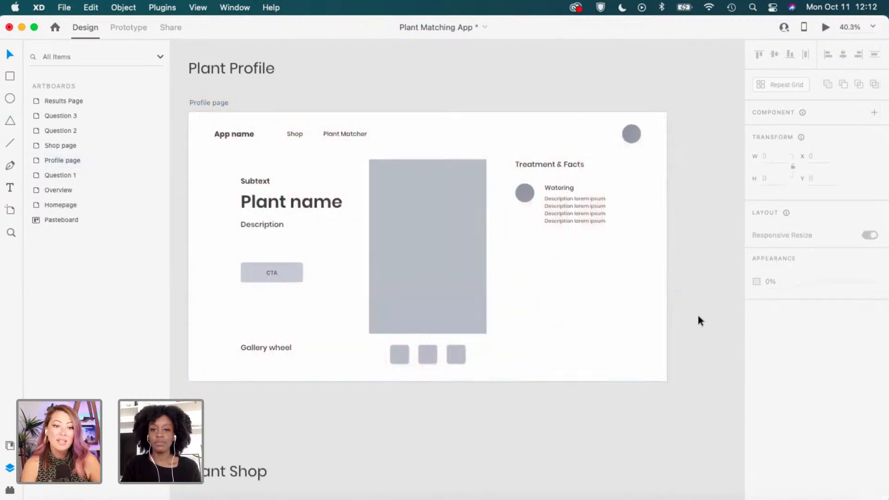
pyautogui.scroll(1, 698, 315)
pyautogui.scroll(10, 698, 321)
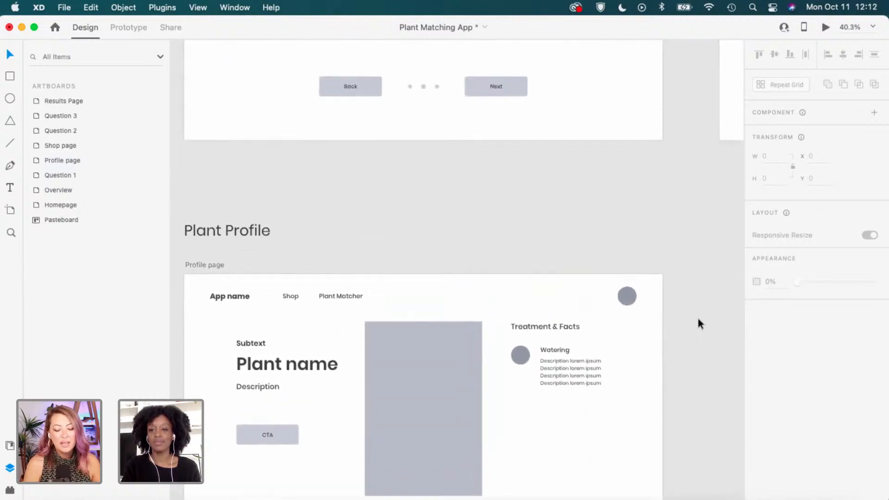
pyautogui.scroll(12, 677, 256)
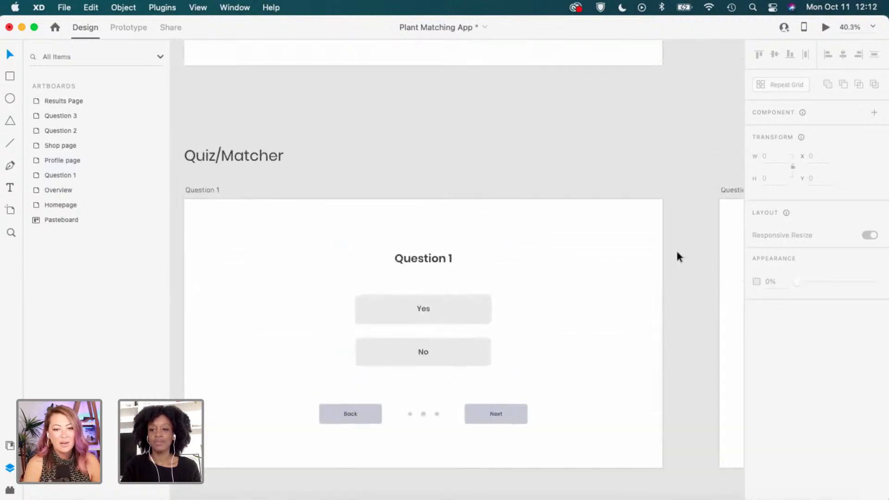
pyautogui.scroll(4, 676, 253)
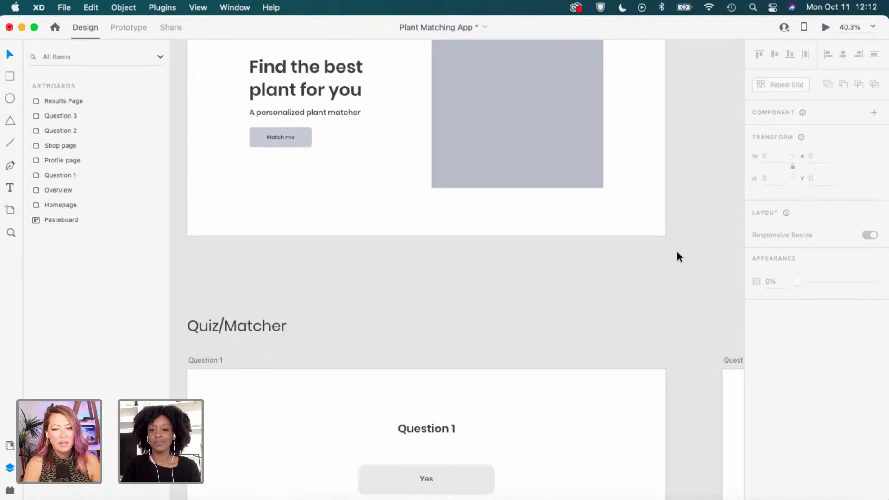
pyautogui.scroll(1, 676, 252)
pyautogui.scroll(2, 676, 256)
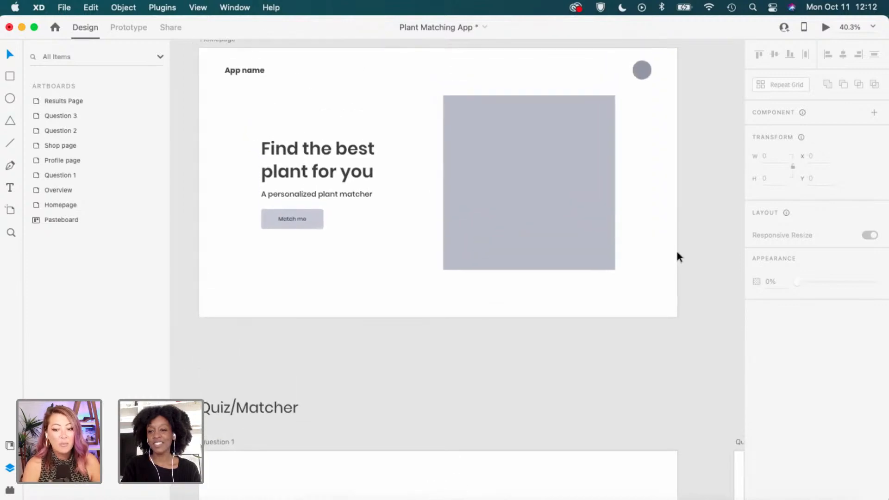
pyautogui.scroll(1, 677, 253)
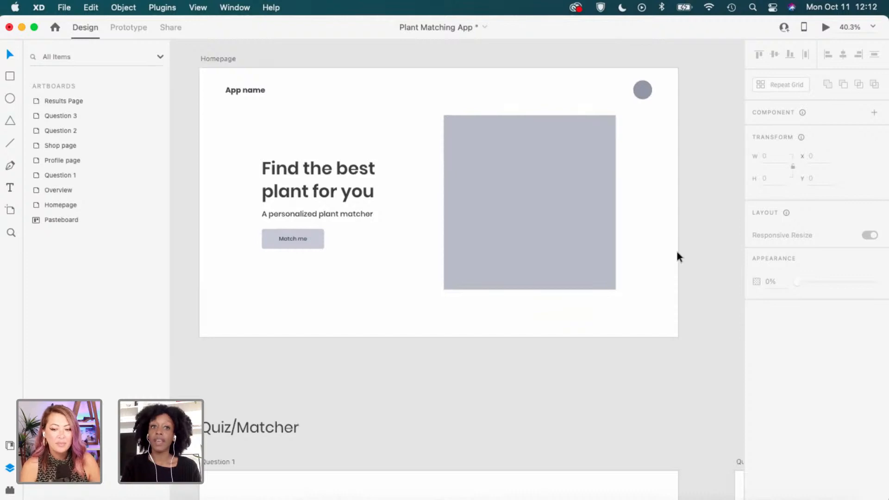
pyautogui.click(217, 60)
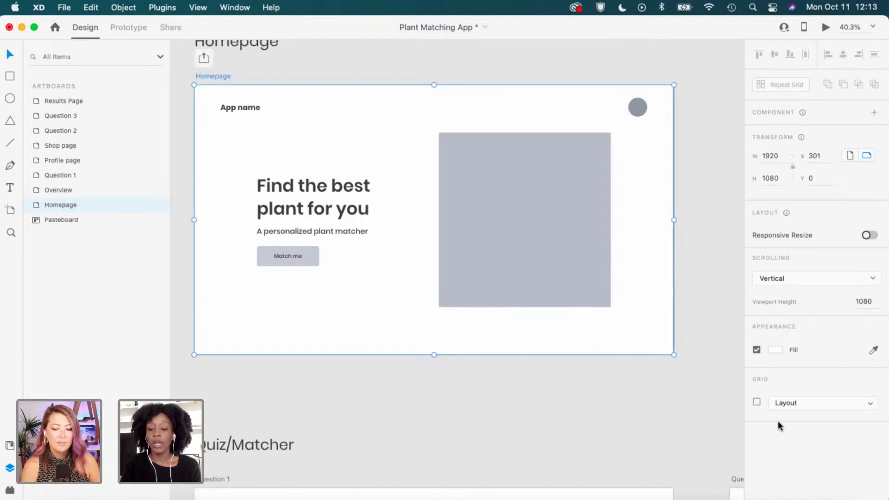
# Turn on the Homepage's 12-column grid with gutter width 44, giving 102-wide columns.
pyautogui.click(756, 401)
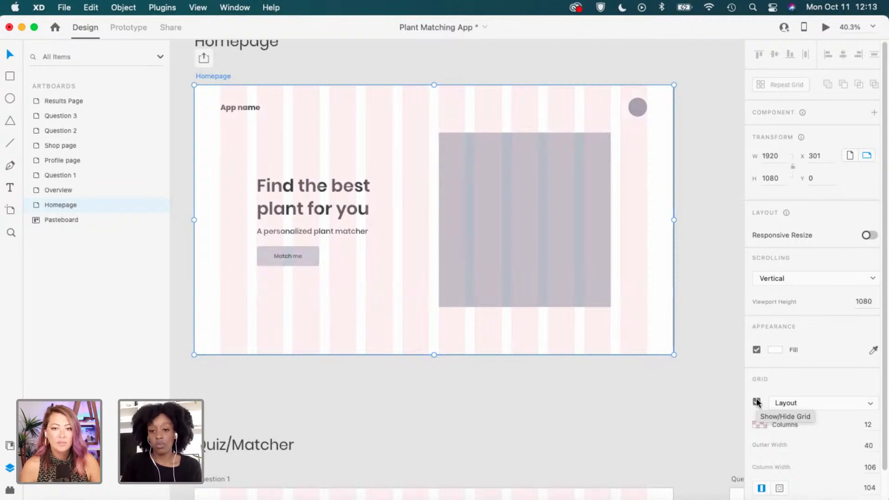
pyautogui.scroll(-1, 832, 445)
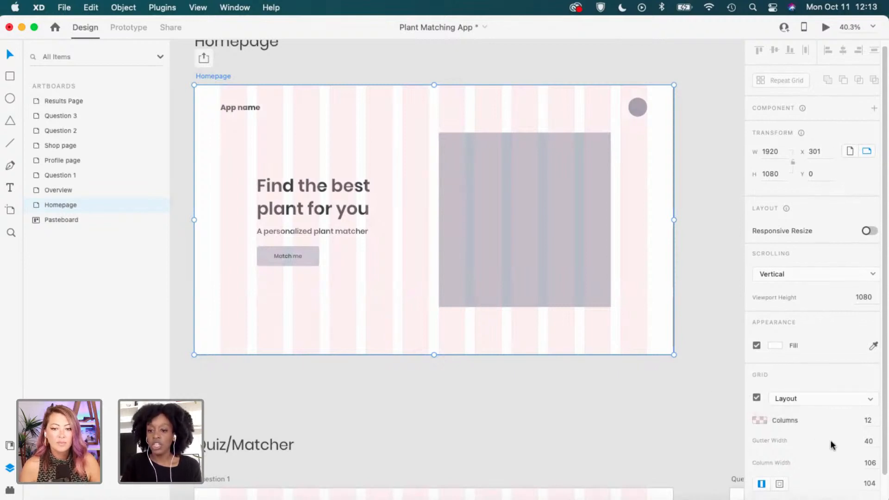
pyautogui.click(867, 419)
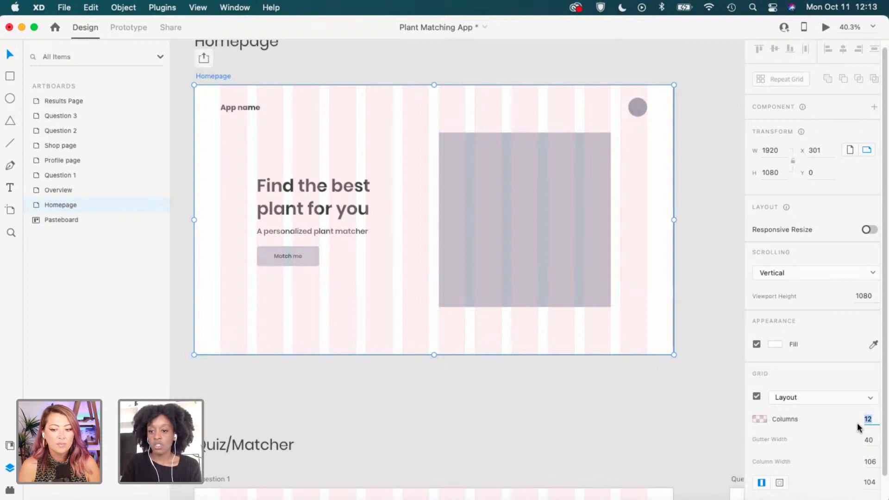
pyautogui.click(871, 442)
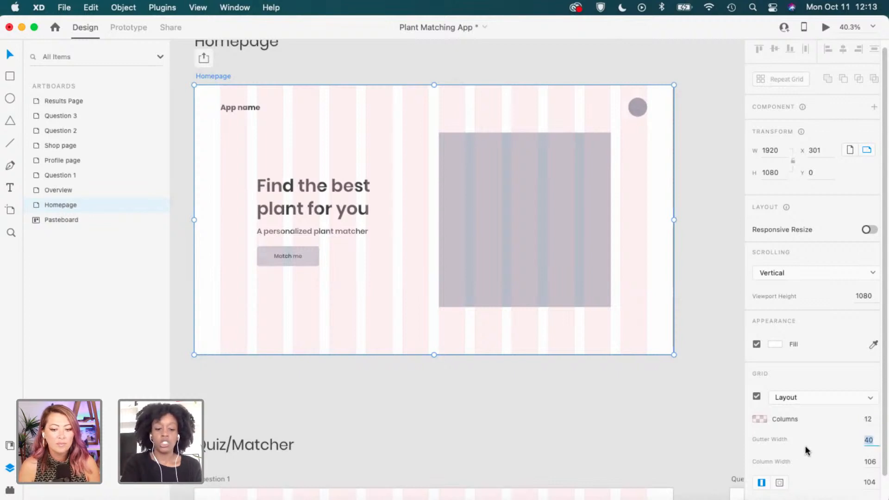
pyautogui.write('44')
pyautogui.press('Return')
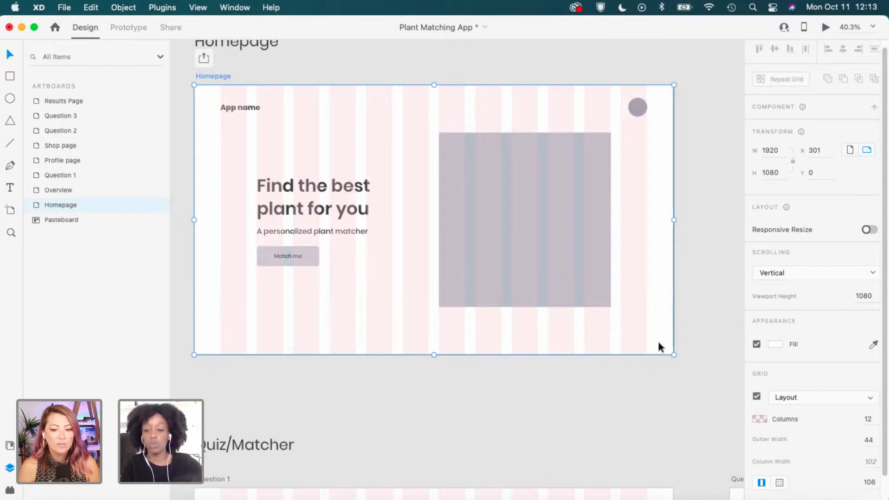
pyautogui.click(869, 461)
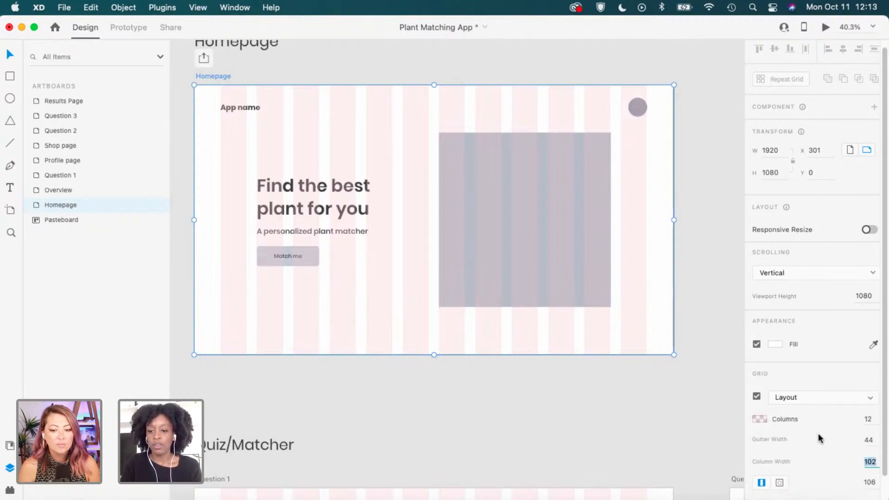
pyautogui.scroll(-1, 818, 433)
pyautogui.scroll(-1, 829, 397)
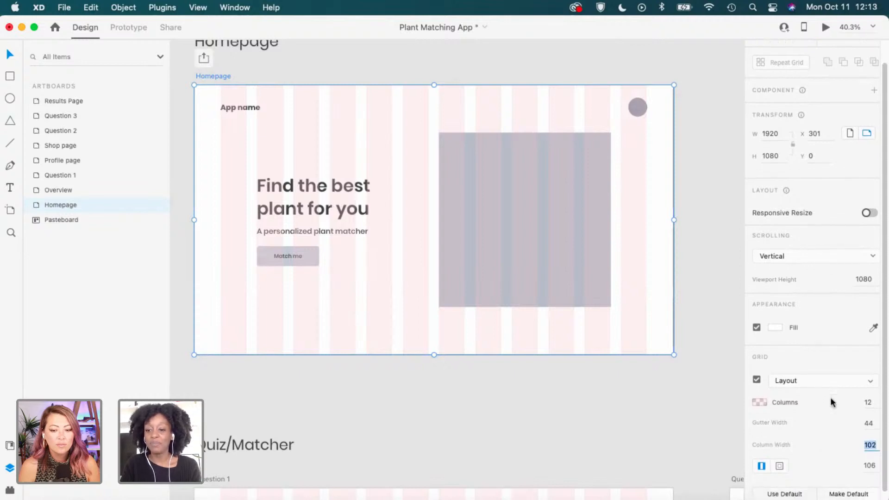
pyautogui.scroll(-1, 829, 397)
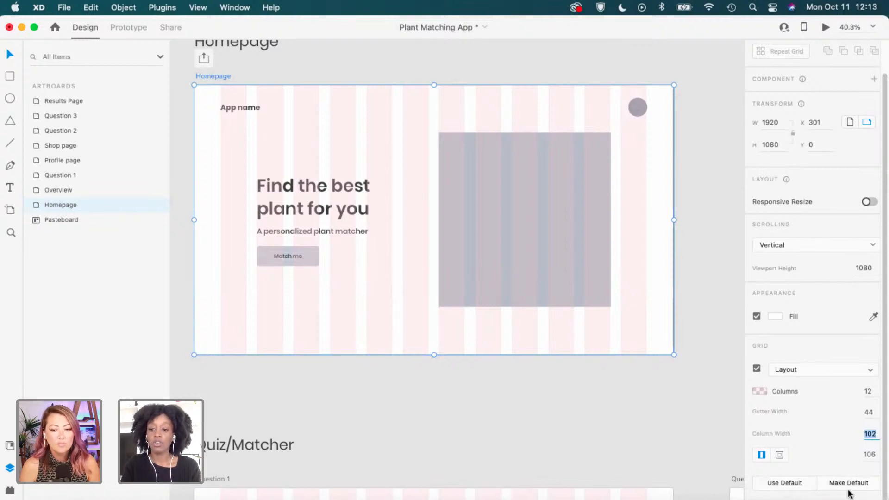
pyautogui.click(857, 374)
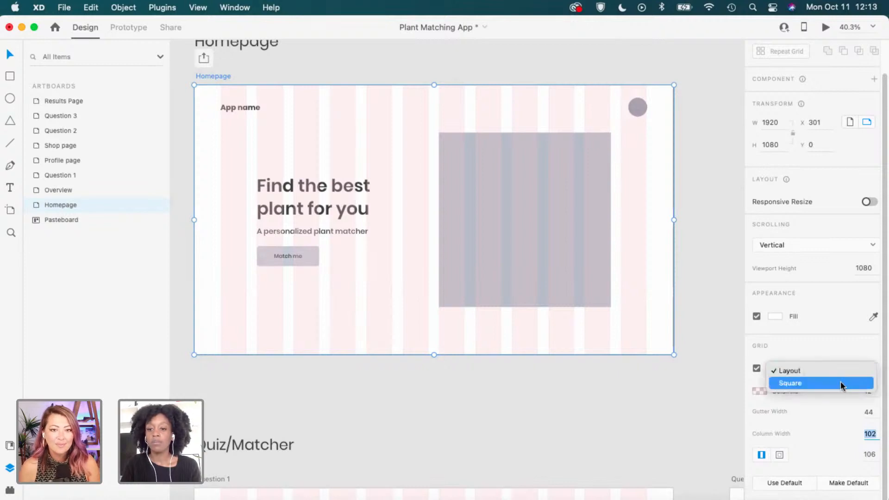
pyautogui.click(841, 385)
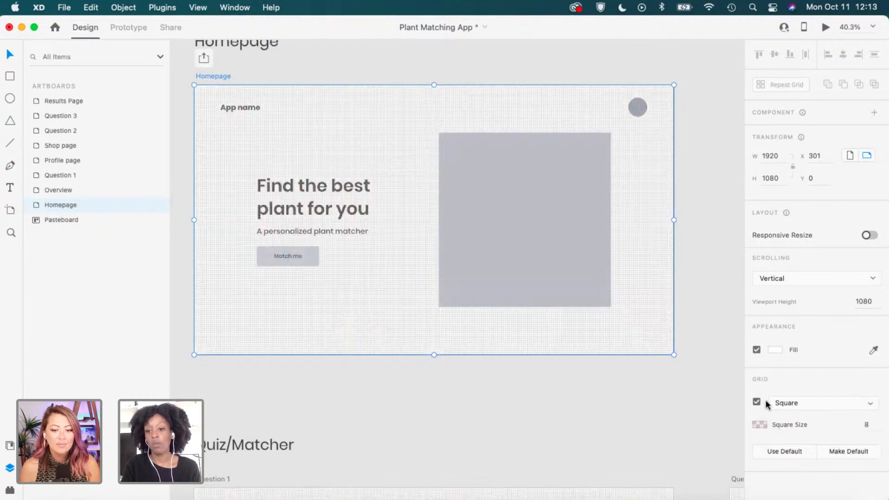
pyautogui.click(791, 404)
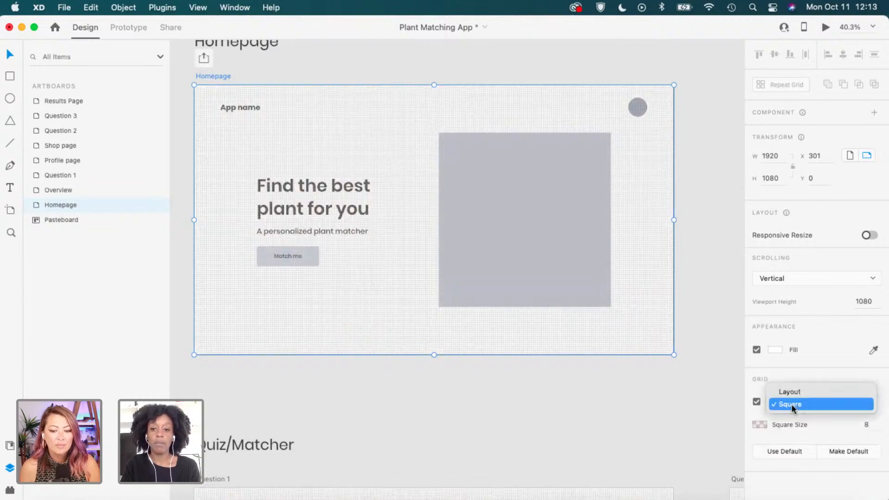
pyautogui.click(794, 392)
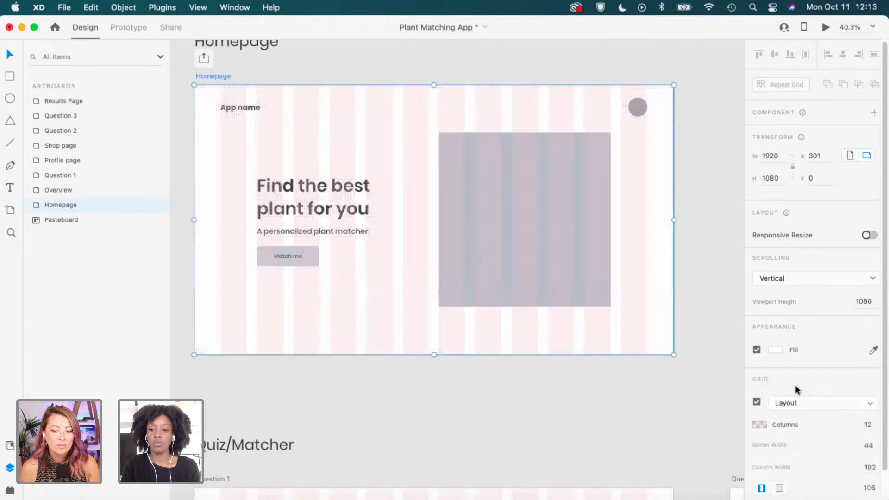
pyautogui.click(757, 402)
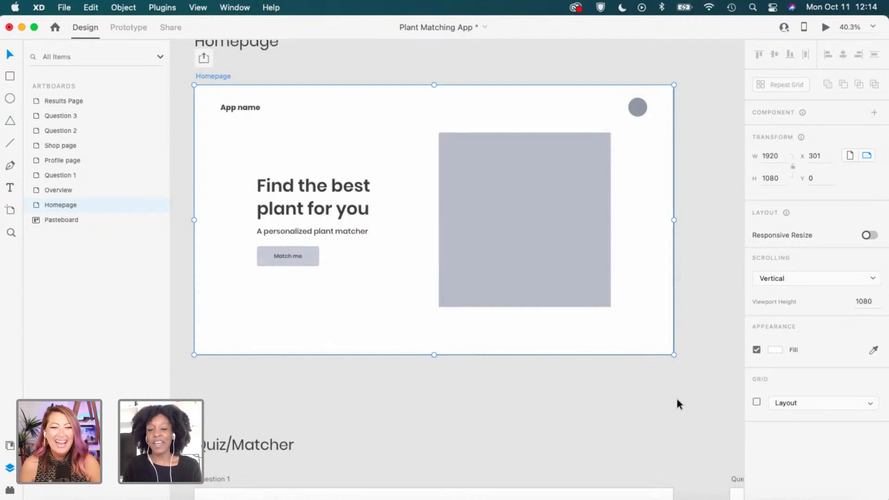
pyautogui.scroll(2, 677, 400)
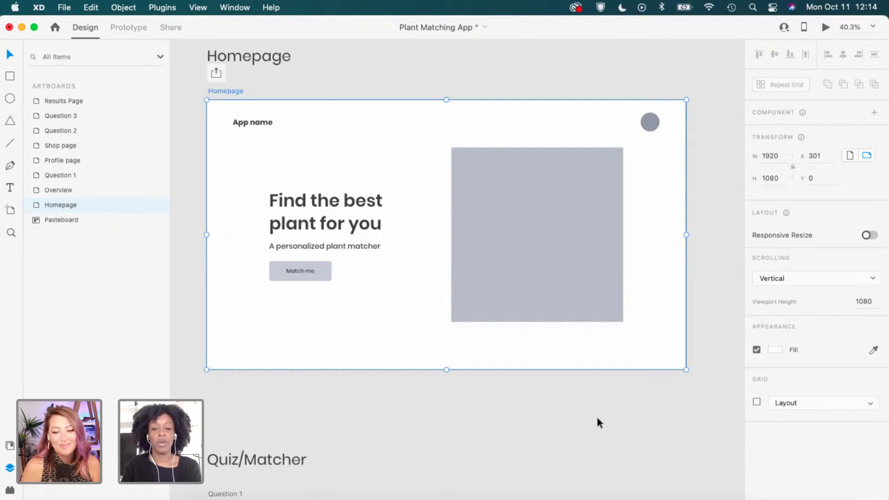
pyautogui.scroll(3, 597, 418)
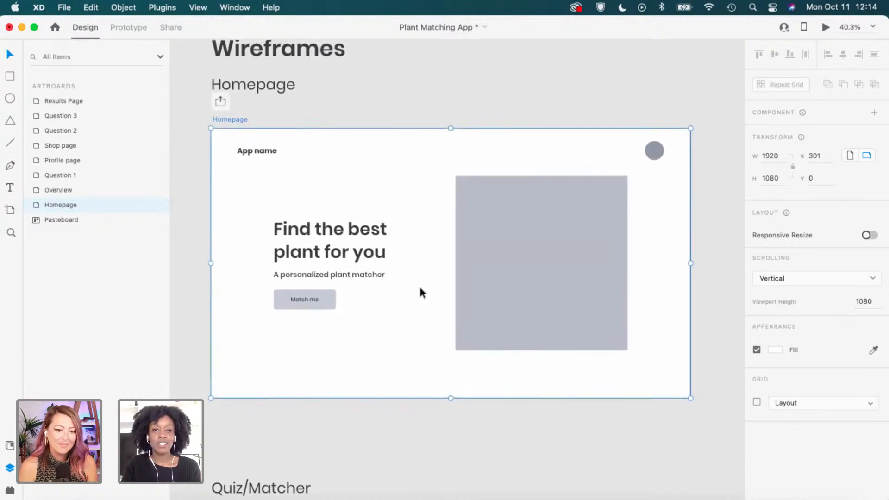
pyautogui.scroll(2, 418, 284)
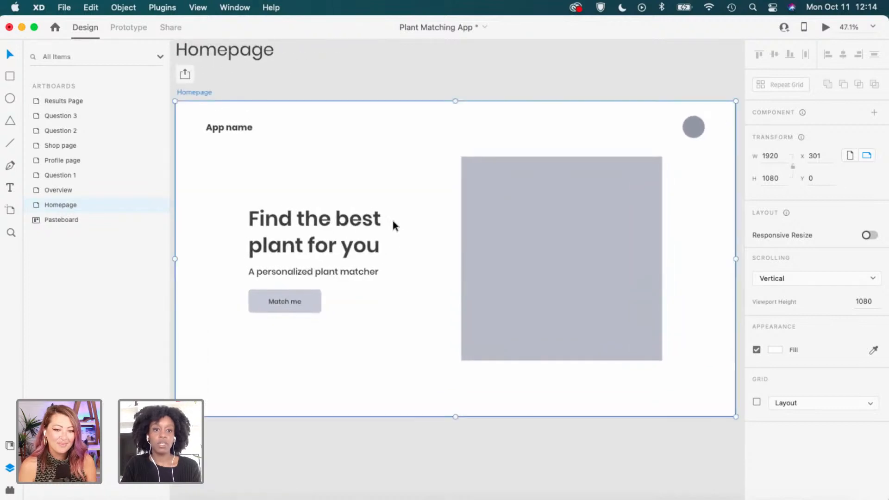
pyautogui.click(454, 71)
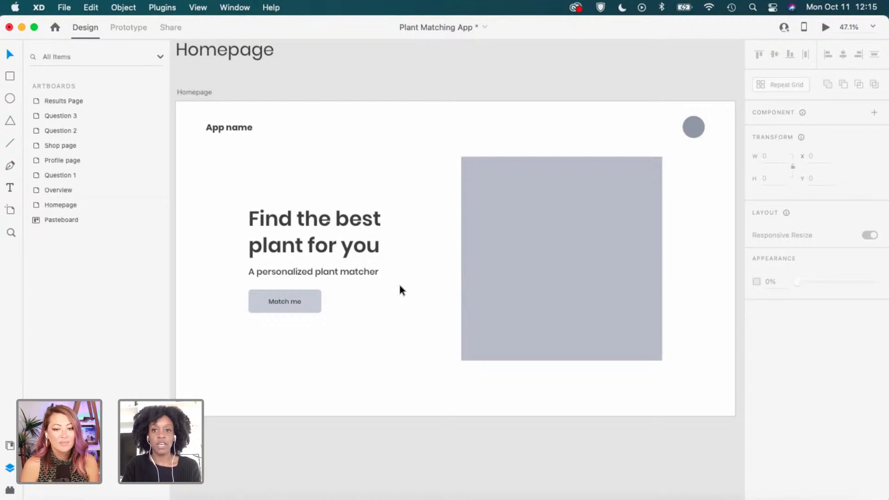
pyautogui.scroll(-3, 400, 291)
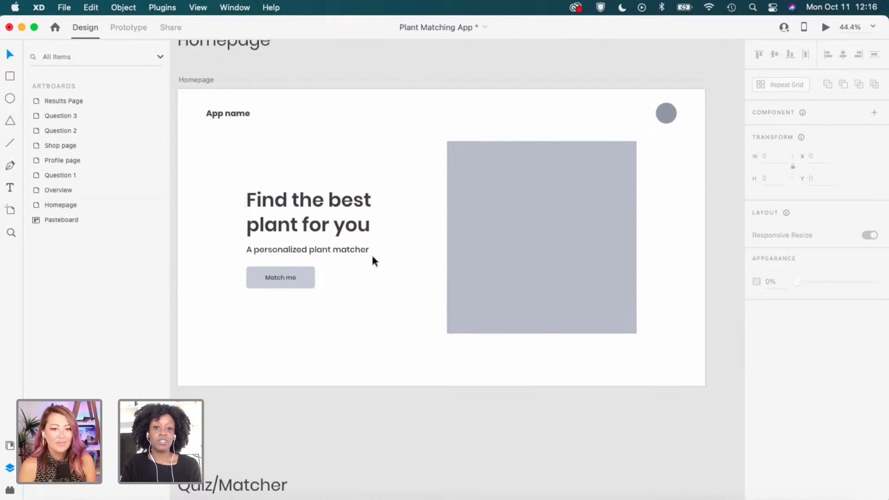
# Navigate down to the Quiz/Matcher section until the Question 1 artboard fills the view.
pyautogui.scroll(2, 357, 254)
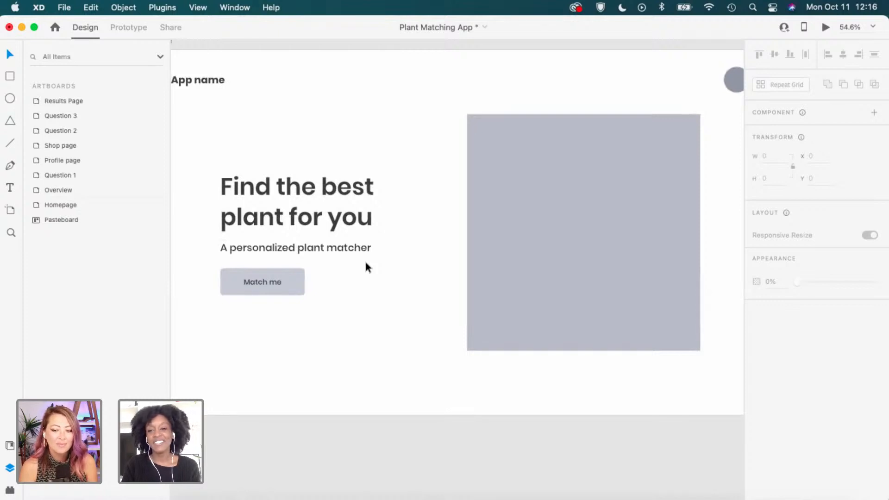
pyautogui.scroll(-2, 365, 259)
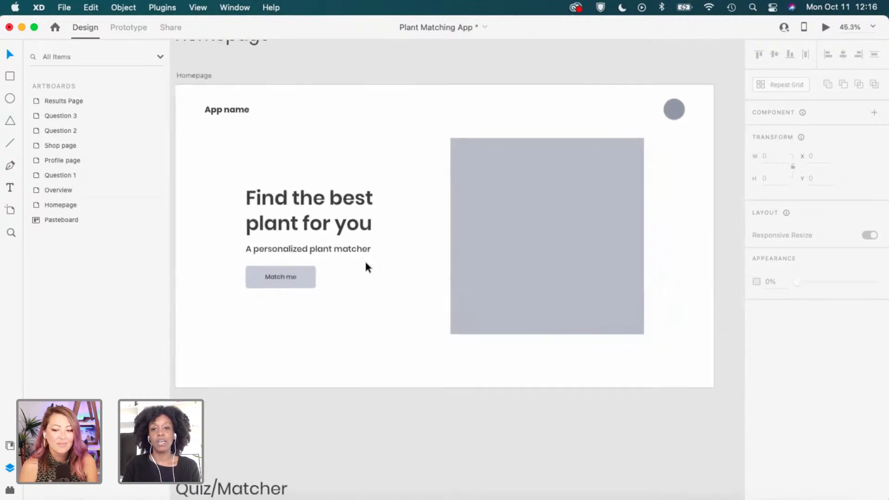
pyautogui.scroll(-1, 365, 262)
pyautogui.hscroll(-1, 366, 262)
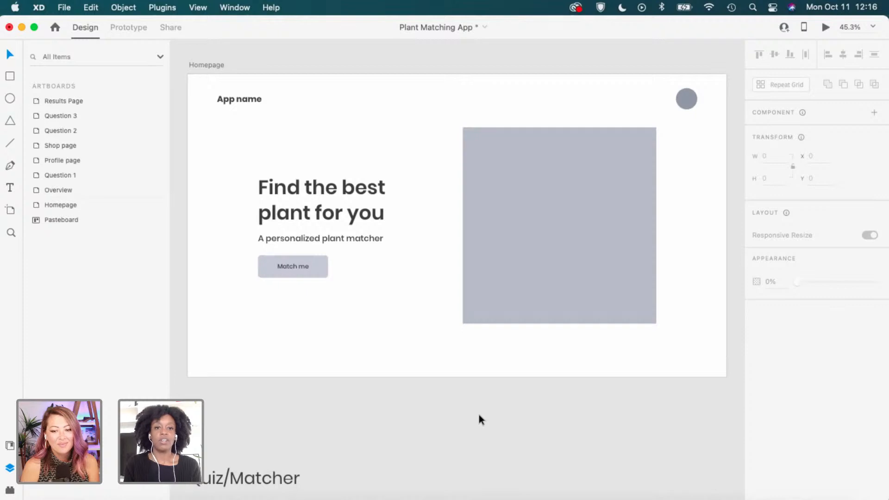
pyautogui.scroll(-3, 478, 416)
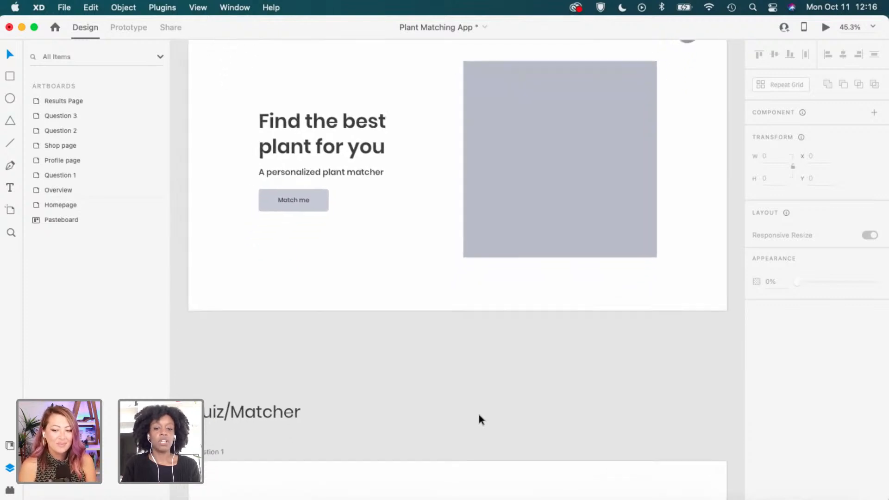
pyautogui.scroll(-1, 477, 413)
pyautogui.scroll(-3, 477, 412)
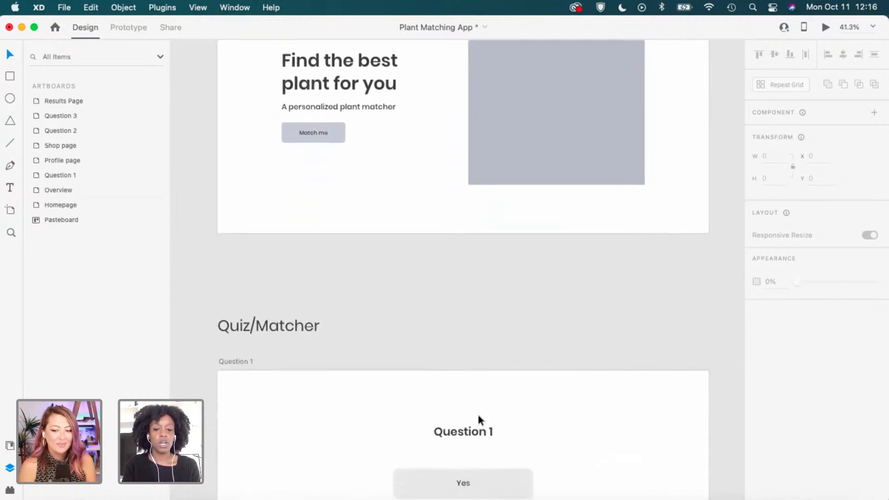
pyautogui.scroll(-4, 477, 412)
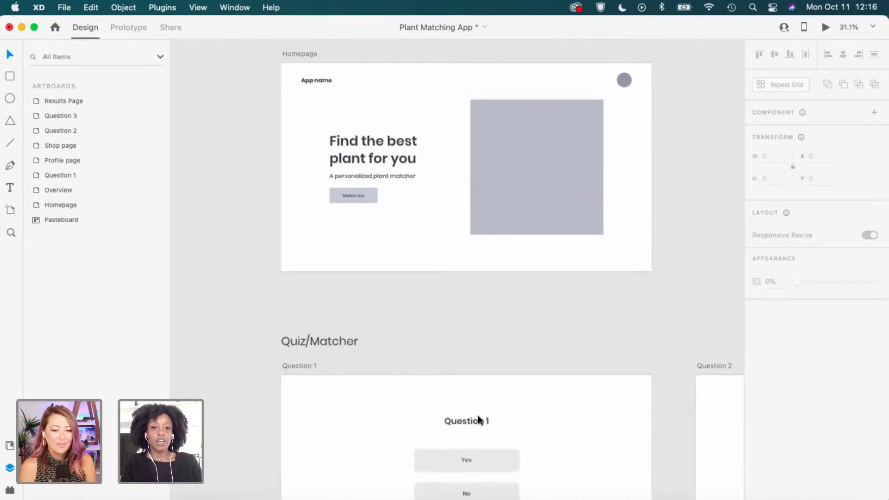
pyautogui.scroll(-2, 614, 394)
pyautogui.hscroll(1, 614, 394)
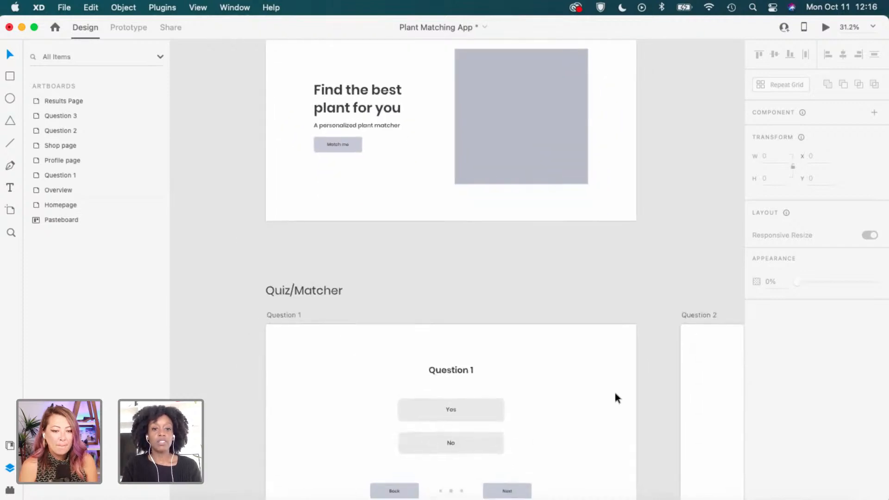
pyautogui.scroll(1, 614, 394)
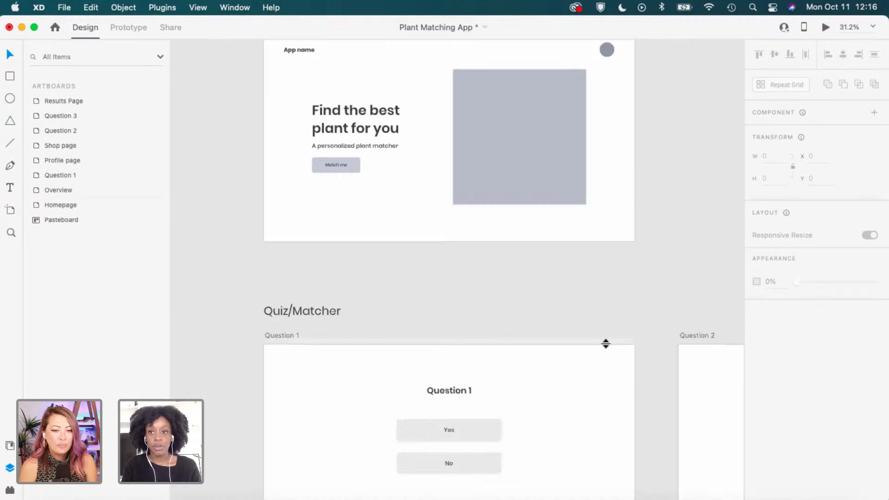
pyautogui.scroll(-5, 605, 343)
pyautogui.hscroll(1, 605, 343)
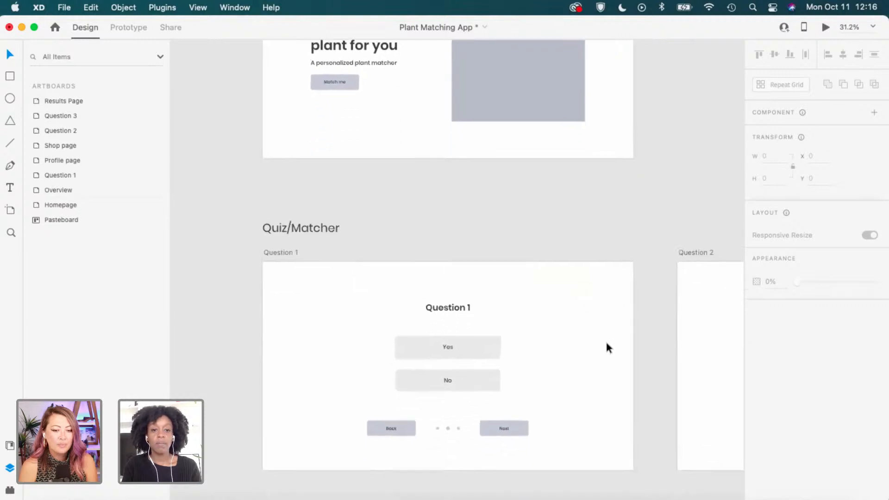
pyautogui.scroll(-1, 607, 344)
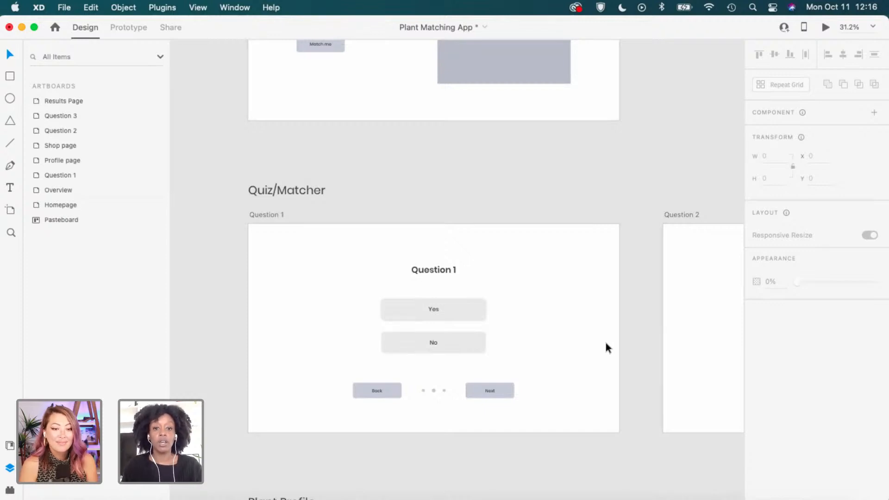
pyautogui.scroll(-1, 606, 344)
pyautogui.scroll(-5, 606, 343)
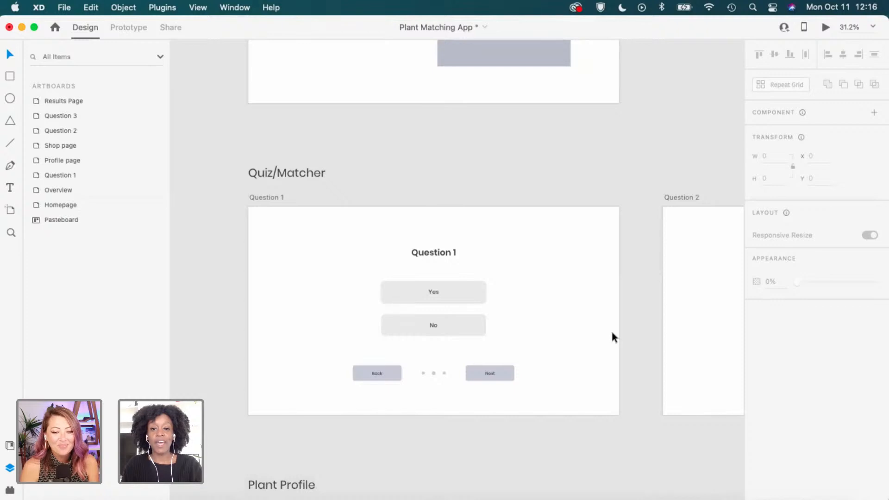
pyautogui.scroll(-1, 619, 322)
pyautogui.scroll(3, 527, 302)
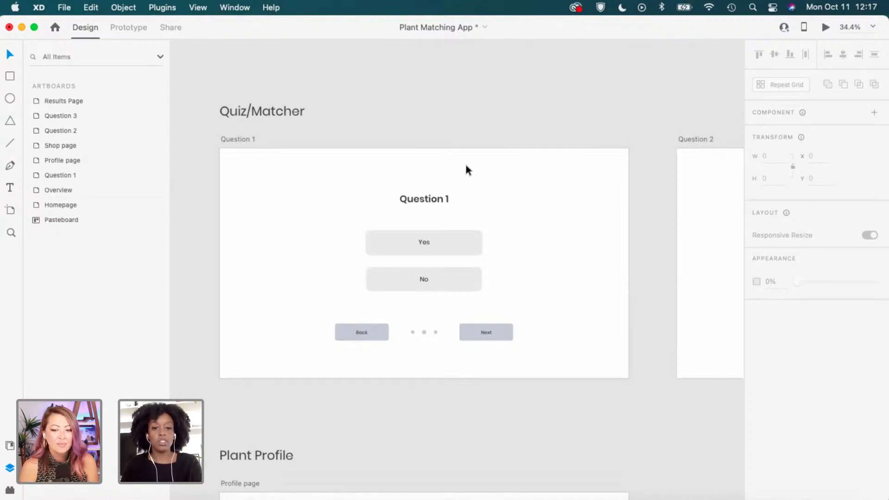
pyautogui.scroll(5, 435, 224)
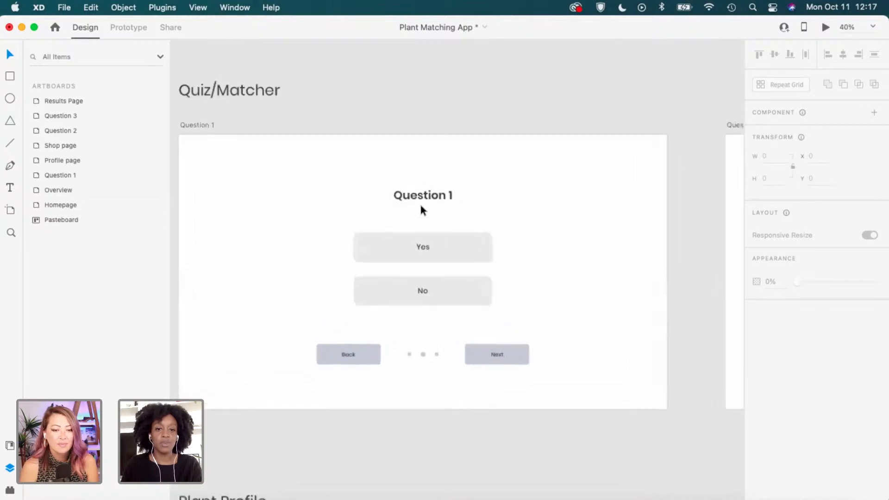
pyautogui.scroll(1, 419, 202)
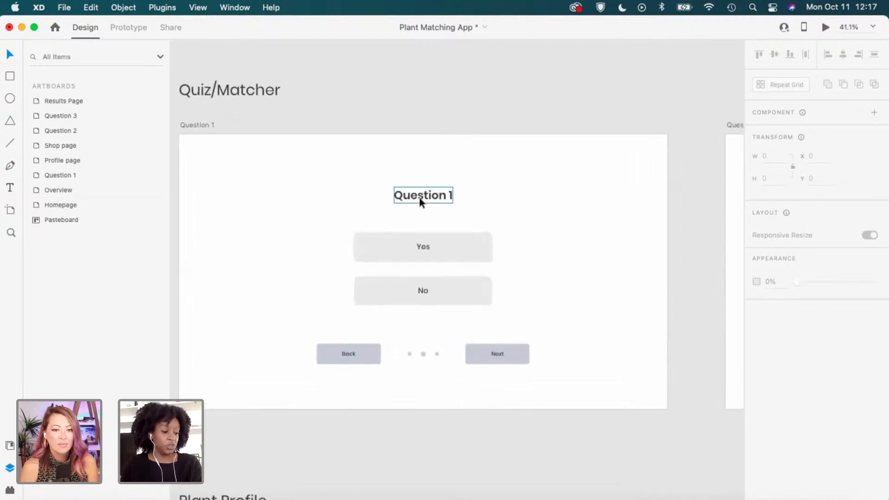
# Replace the Question 1 heading text with 'Have you ever owned a plant?'.
pyautogui.press('t')
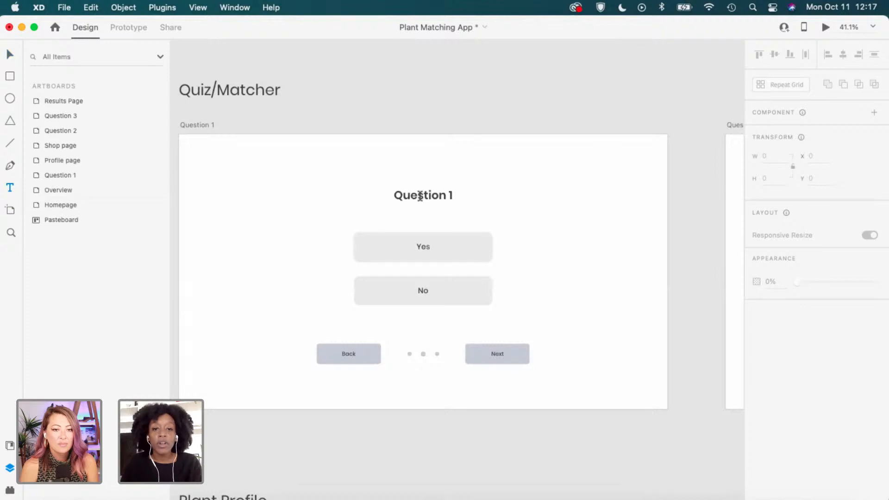
pyautogui.click(419, 196)
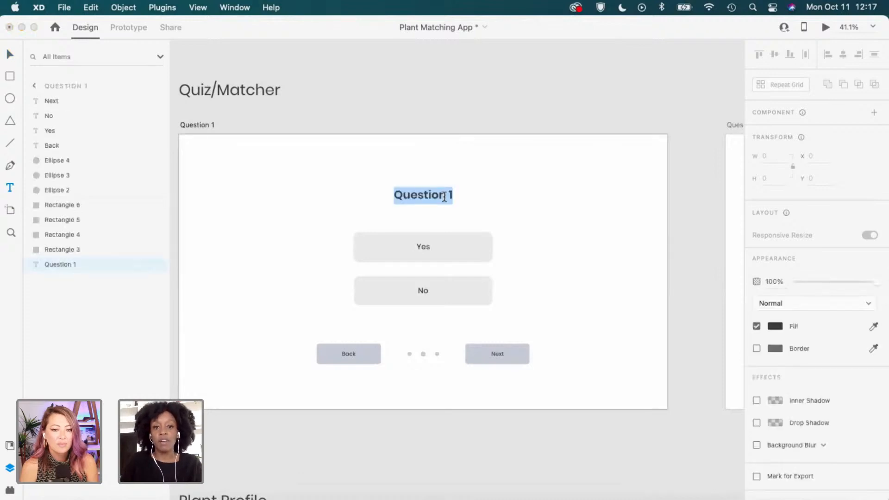
pyautogui.press('Escape')
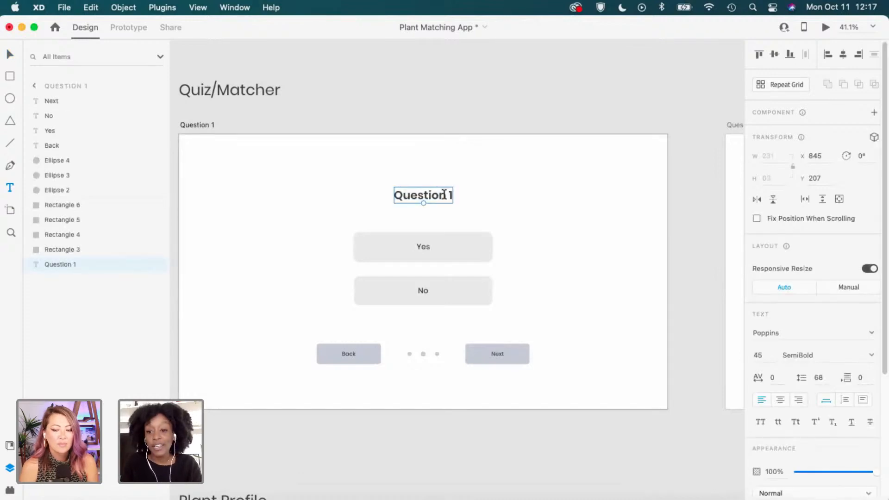
pyautogui.doubleClick(444, 195)
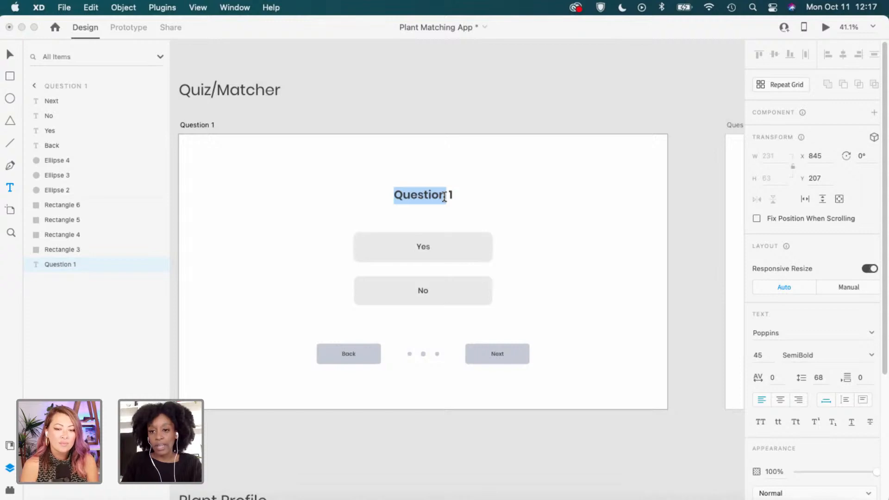
pyautogui.click(445, 196)
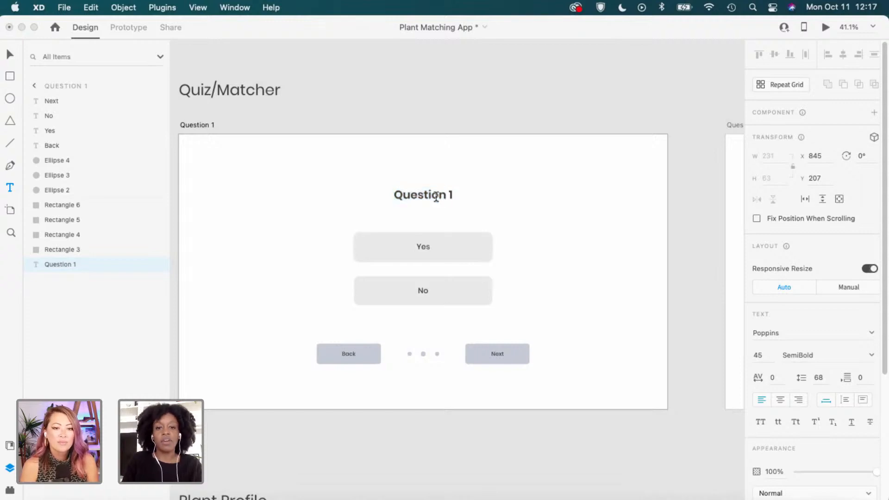
pyautogui.click(437, 195)
pyautogui.tripleClick(437, 196)
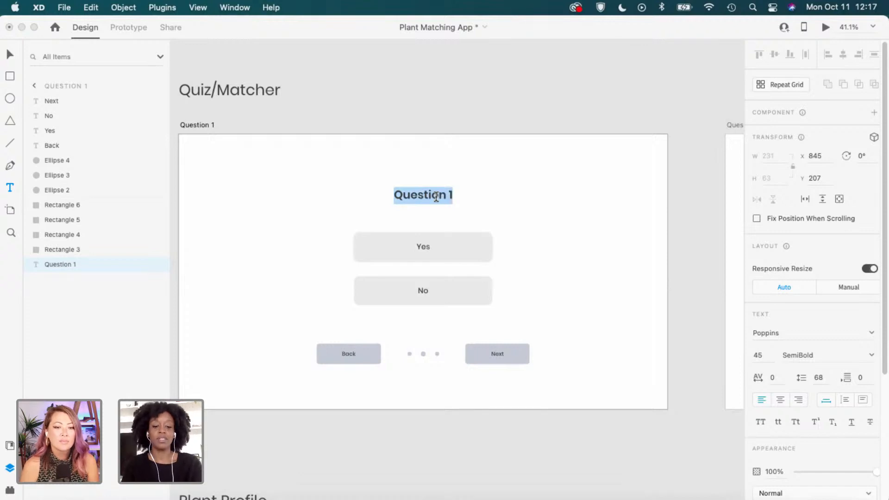
pyautogui.write('Have you')
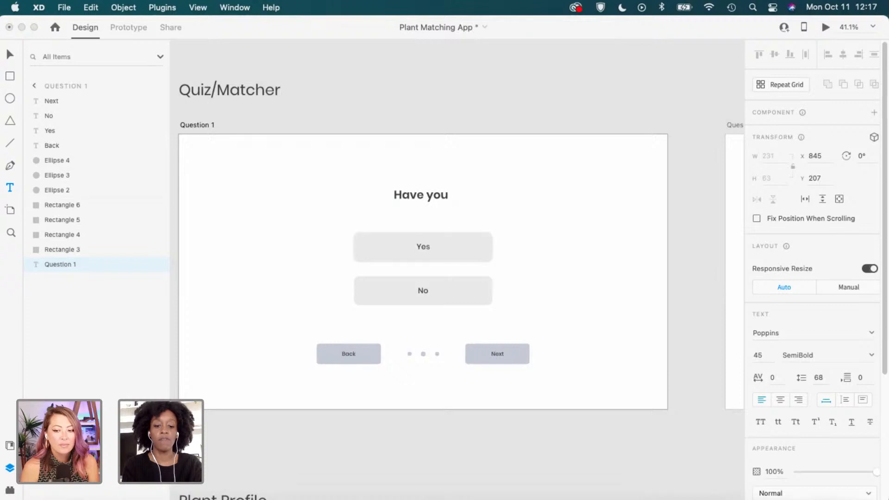
pyautogui.write(' e')
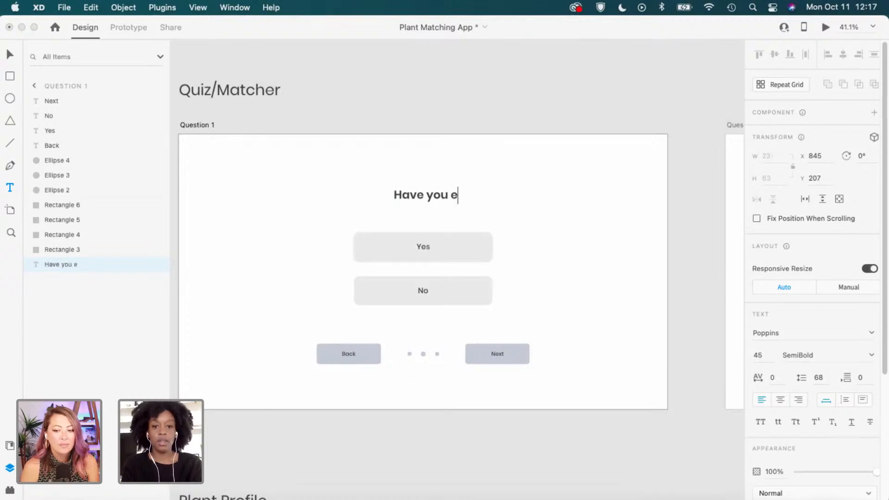
pyautogui.write('ver owned a ')
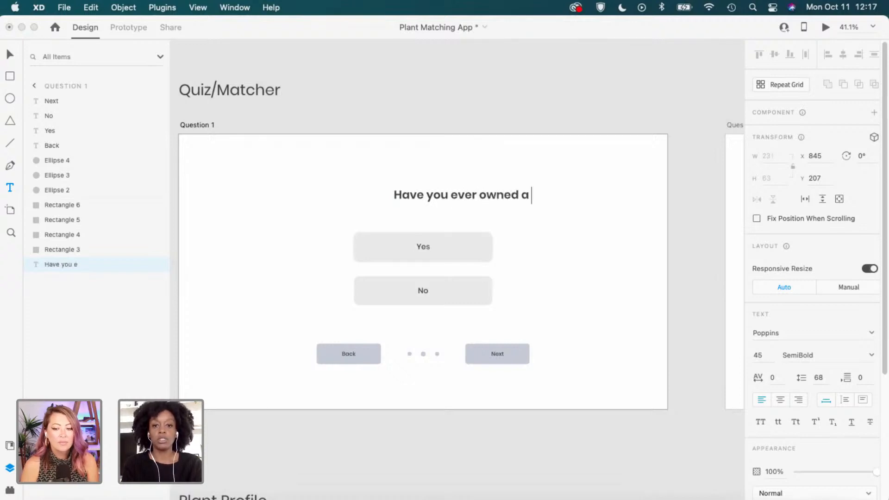
pyautogui.write('plant?')
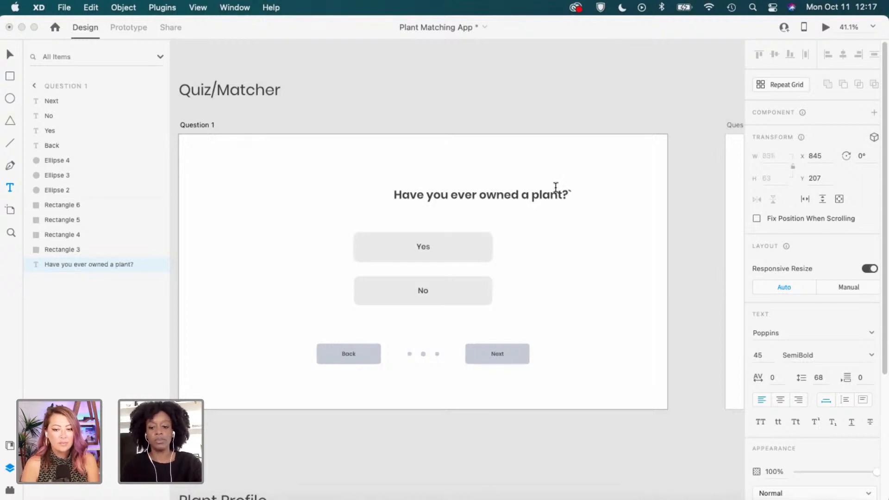
pyautogui.press('Escape')
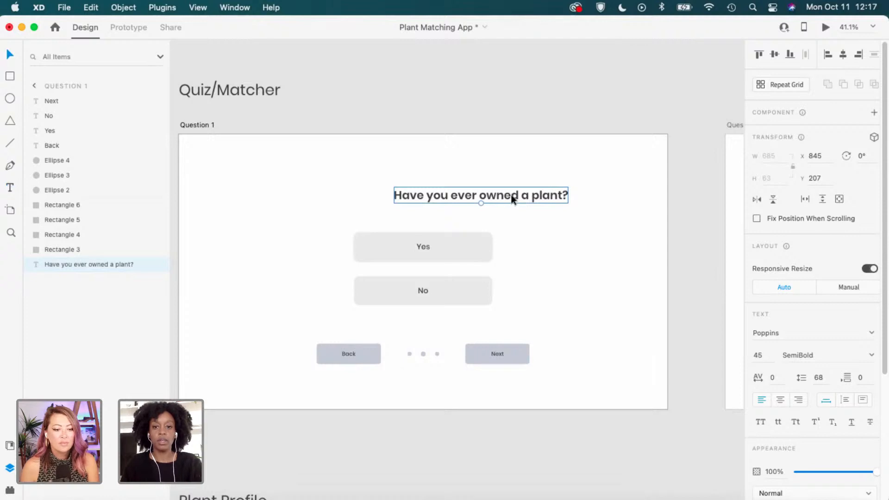
pyautogui.scroll(-1, 504, 194)
pyautogui.scroll(2, 504, 194)
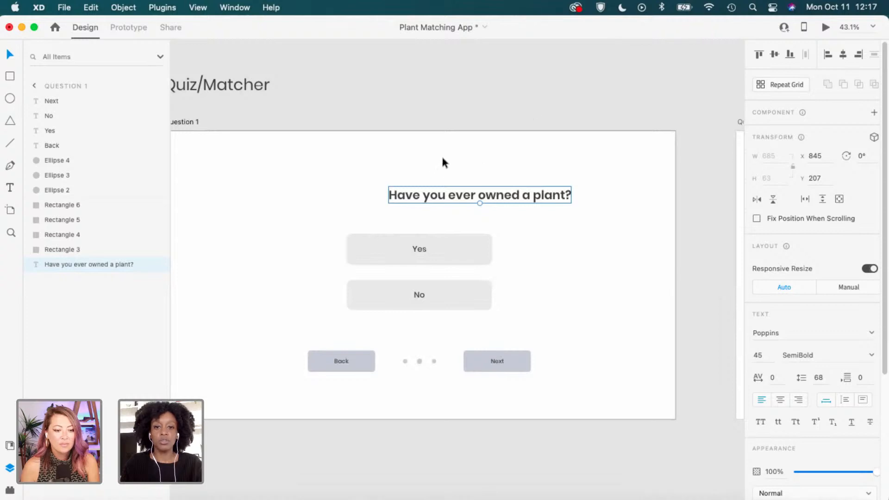
pyautogui.hscroll(-3, 546, 159)
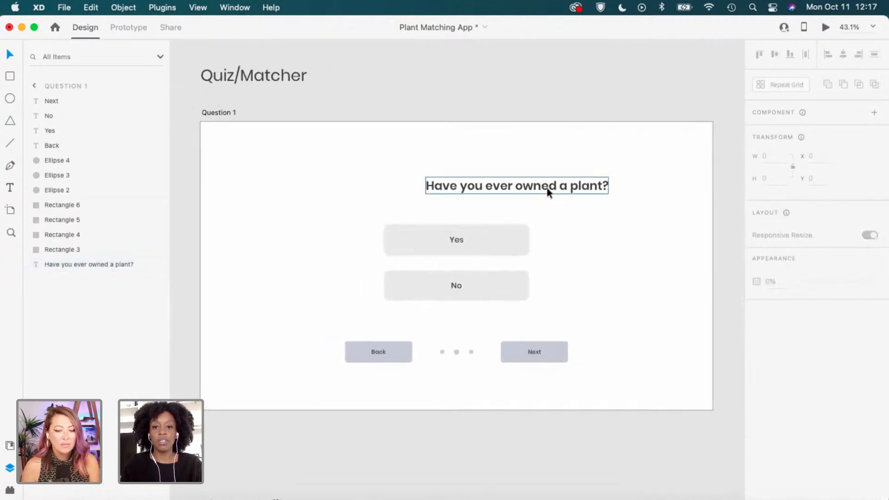
# Centre the 'Have you ever owned a plant?' heading horizontally on Question 1, leaving the layout grid hidden.
pyautogui.click(527, 190)
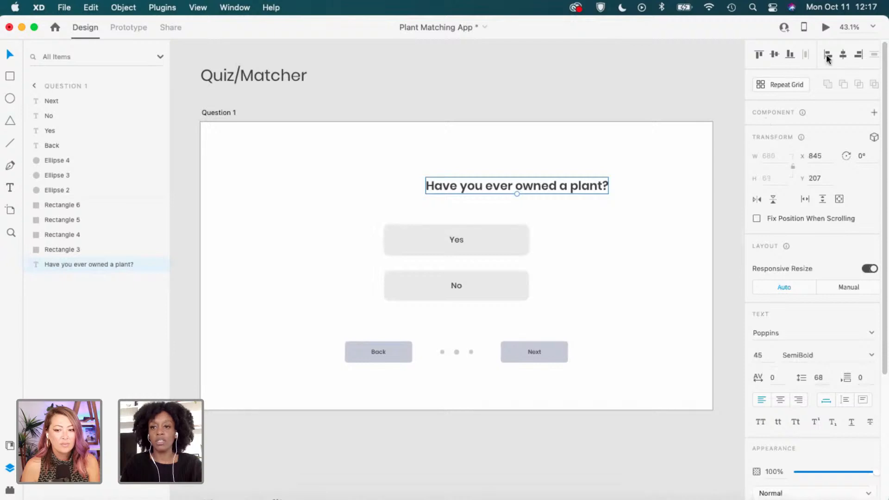
pyautogui.click(842, 56)
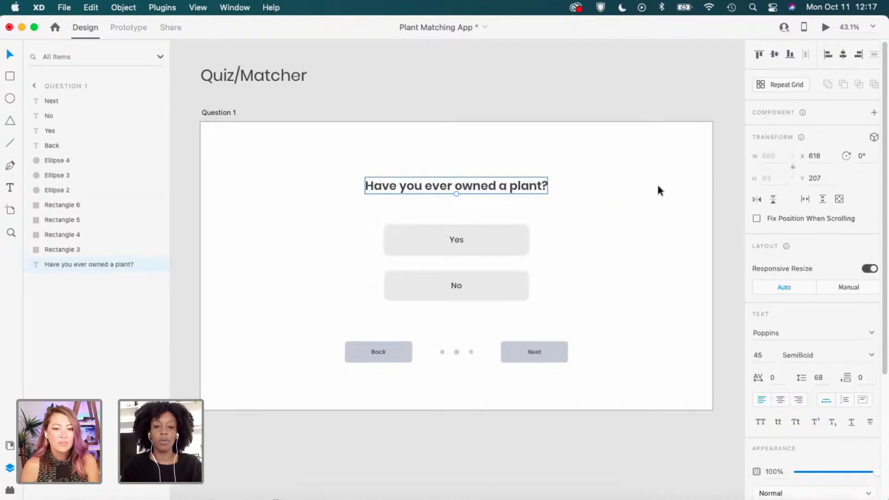
pyautogui.click(230, 115)
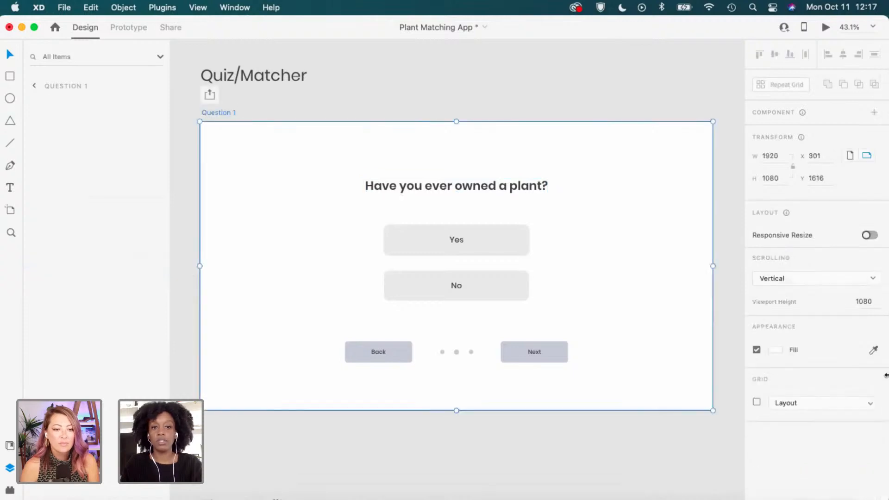
pyautogui.click(757, 403)
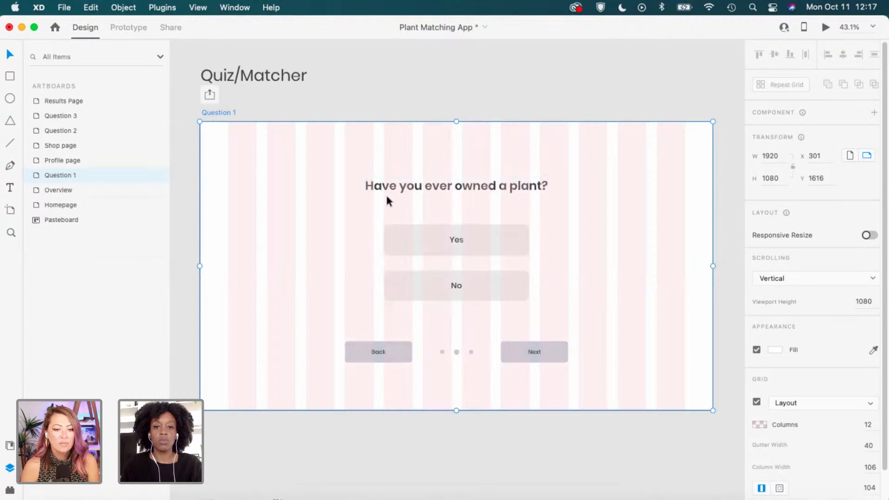
pyautogui.click(757, 402)
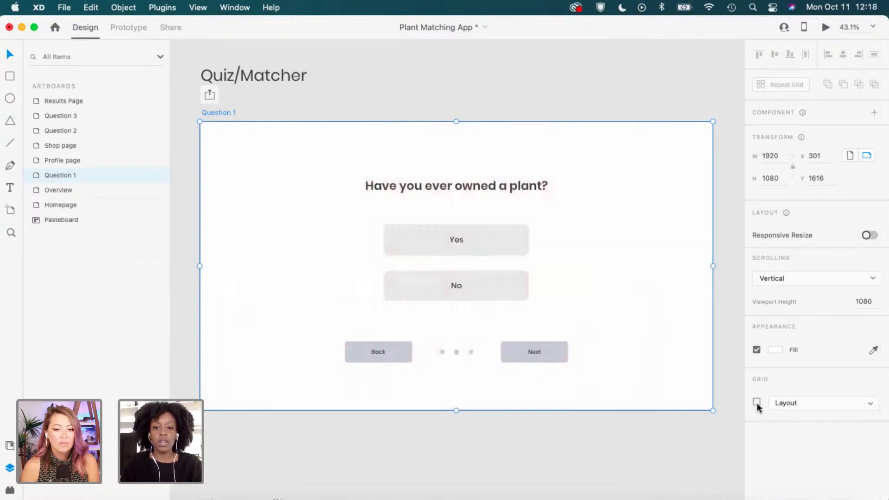
pyautogui.click(591, 459)
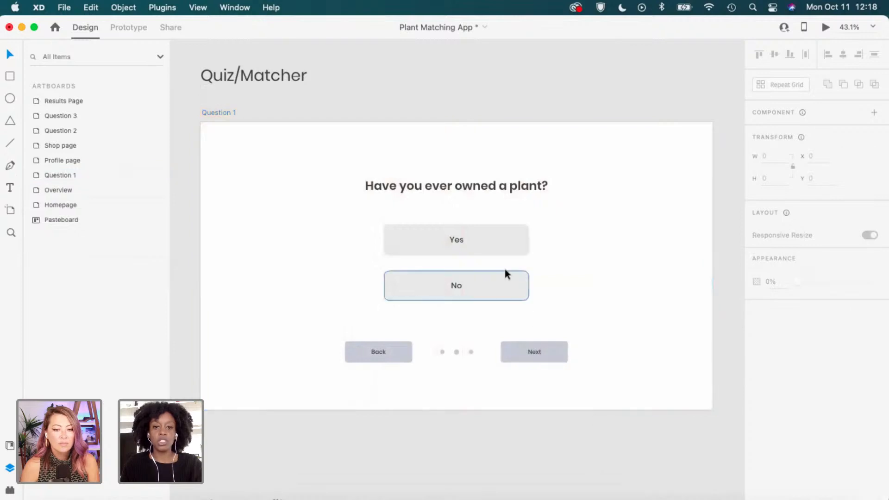
pyautogui.scroll(3, 504, 268)
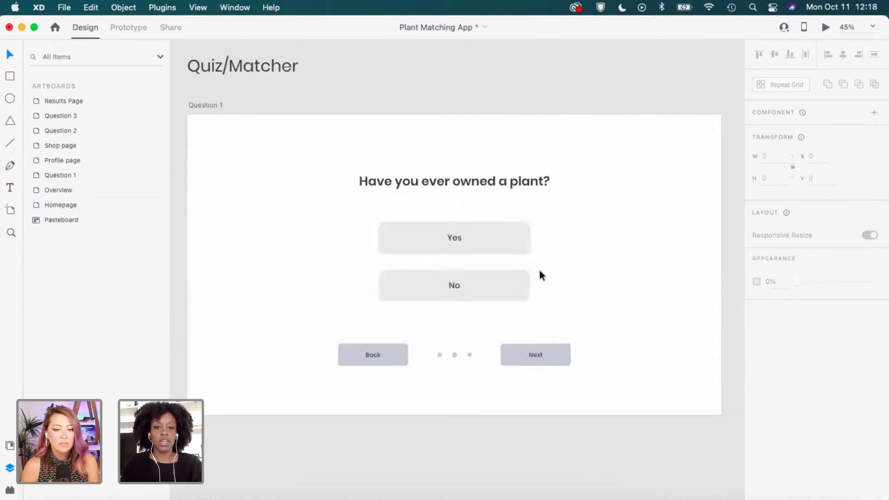
pyautogui.scroll(2, 529, 274)
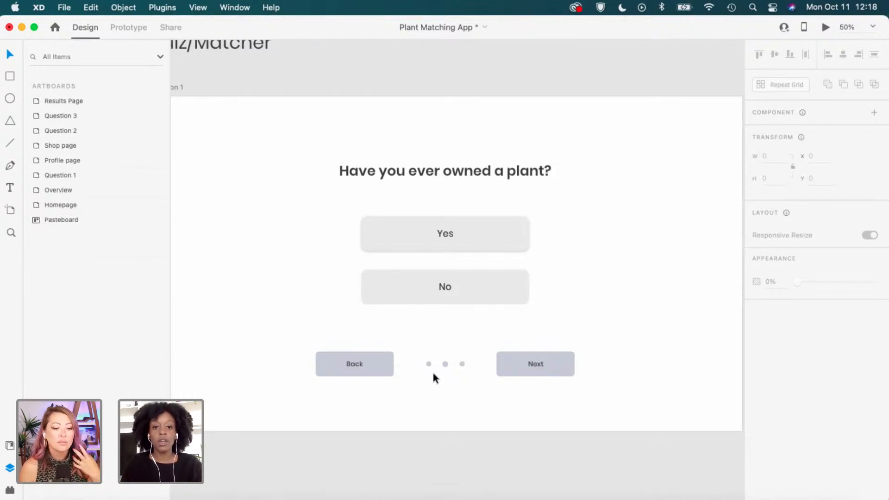
pyautogui.scroll(1, 435, 382)
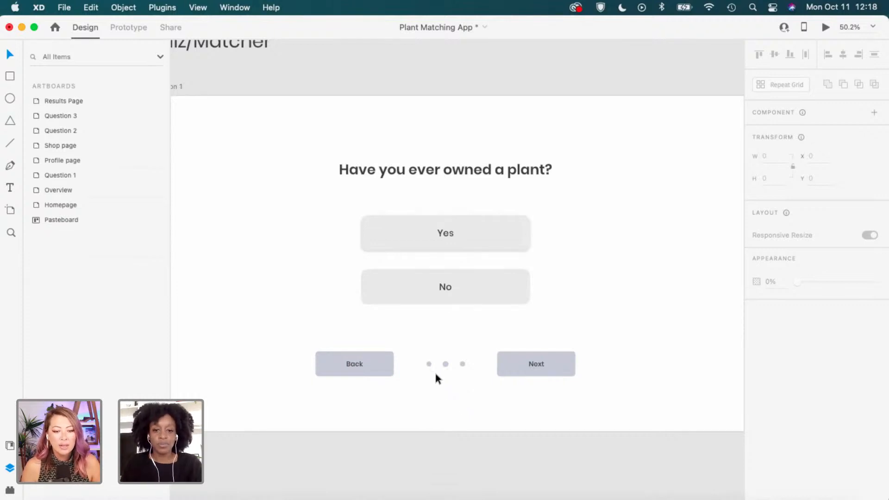
pyautogui.click(452, 406)
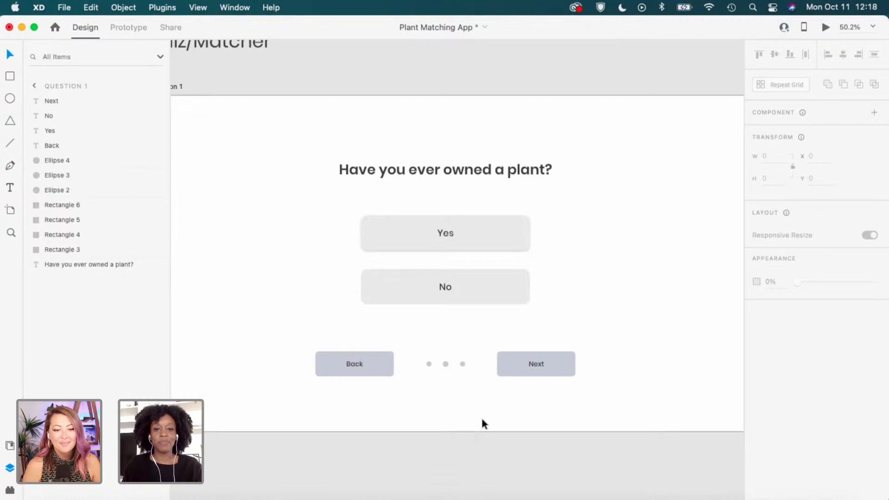
pyautogui.scroll(-1, 483, 413)
pyautogui.scroll(-3, 484, 417)
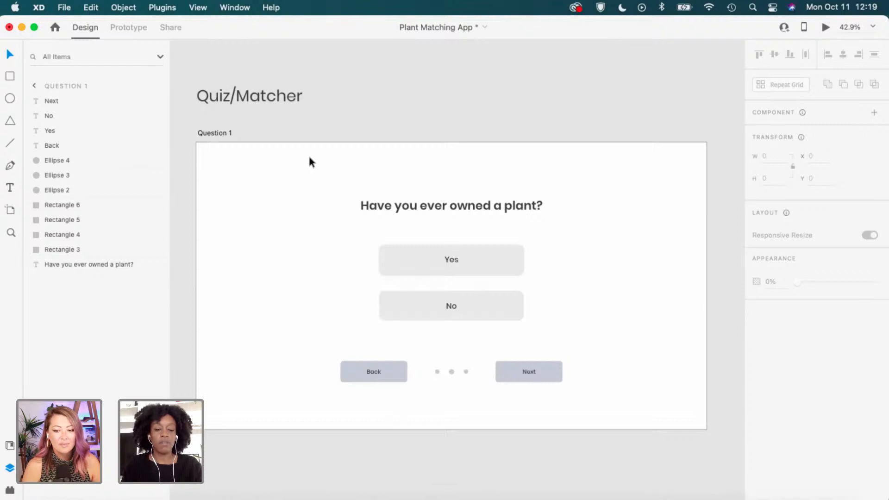
pyautogui.scroll(-2, 303, 276)
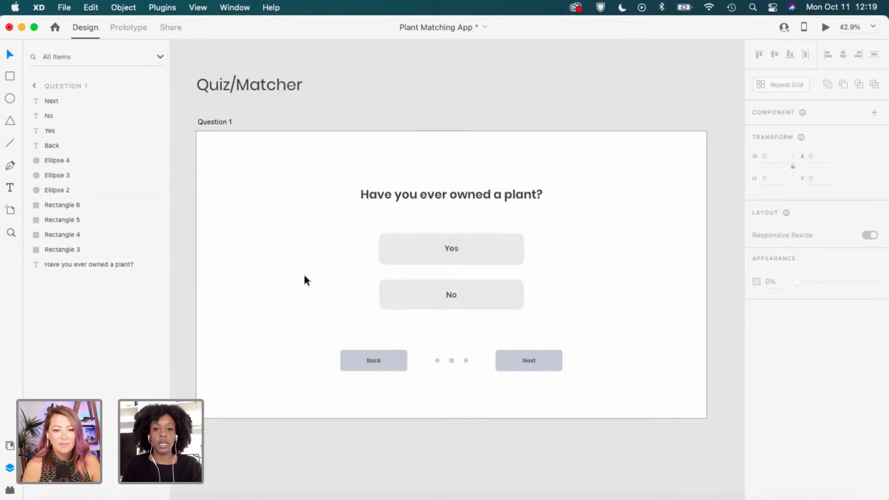
pyautogui.scroll(1, 304, 277)
pyautogui.scroll(-3, 332, 243)
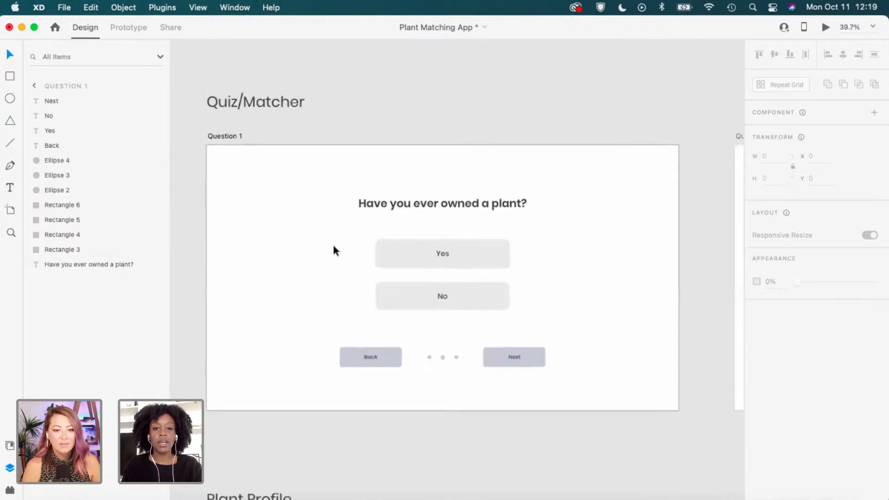
pyautogui.scroll(-3, 333, 254)
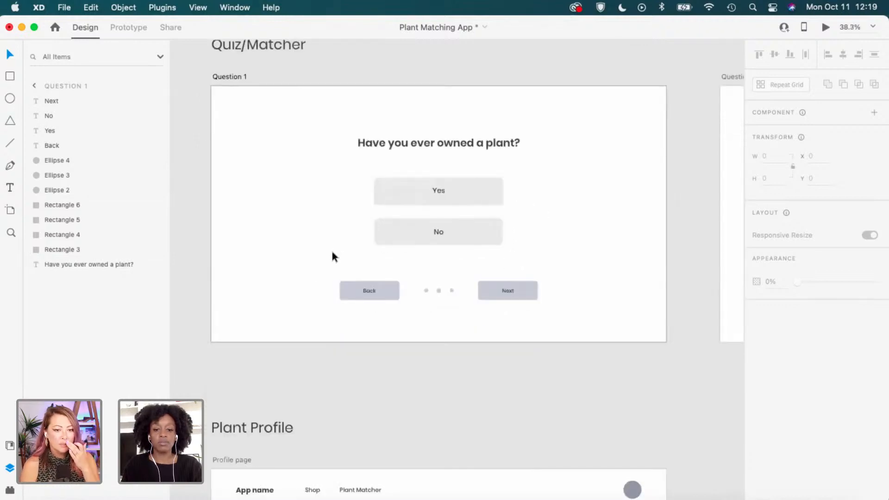
# Select the App name text and profile circle in the Profile page header.
pyautogui.click(254, 484)
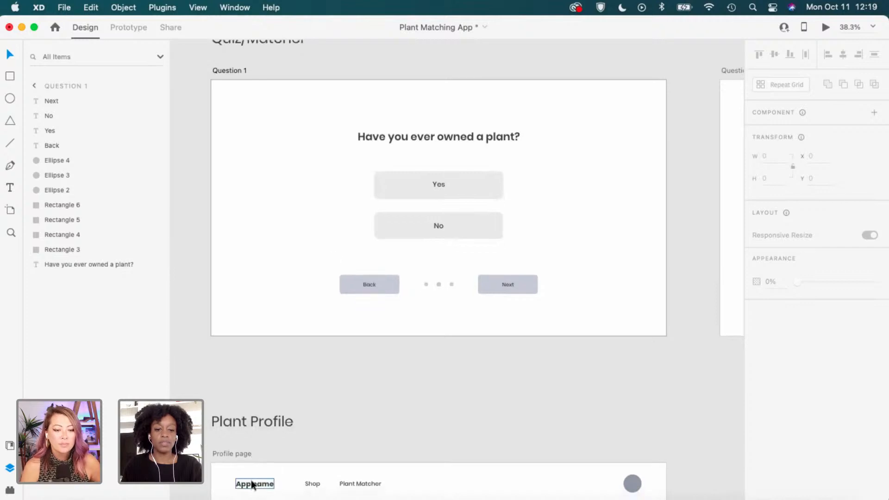
pyautogui.scroll(-2, 550, 443)
pyautogui.scroll(-3, 549, 443)
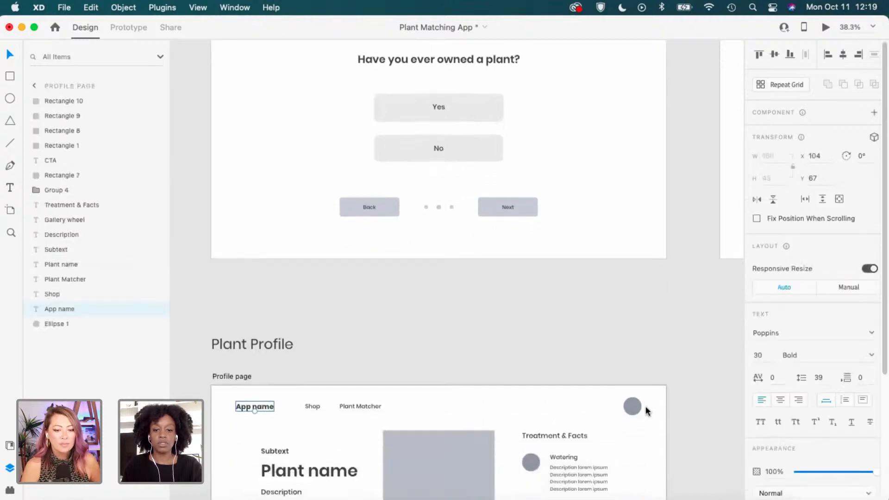
pyautogui.keyDown('shift'); pyautogui.click(633, 406); pyautogui.keyUp('shift')
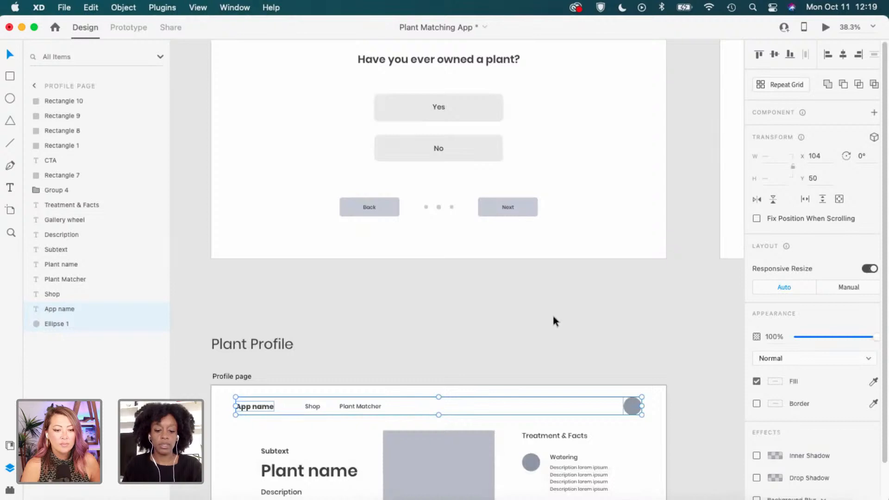
pyautogui.click(643, 339)
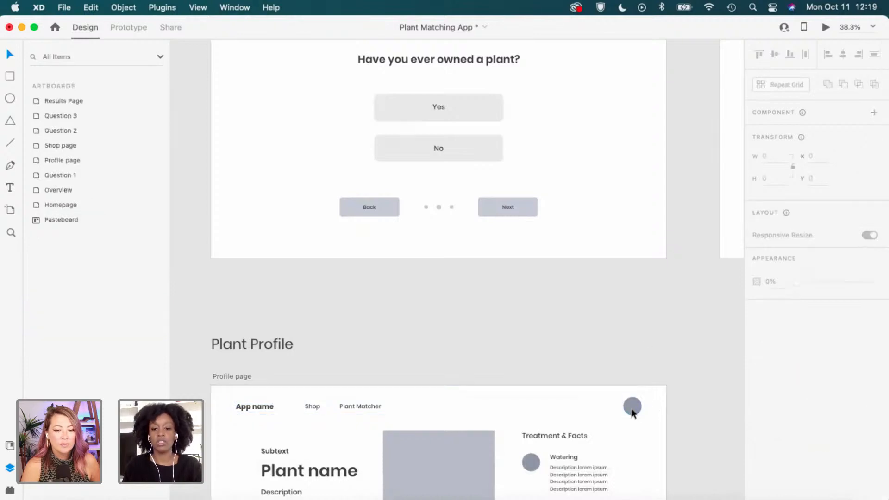
pyautogui.click(632, 408)
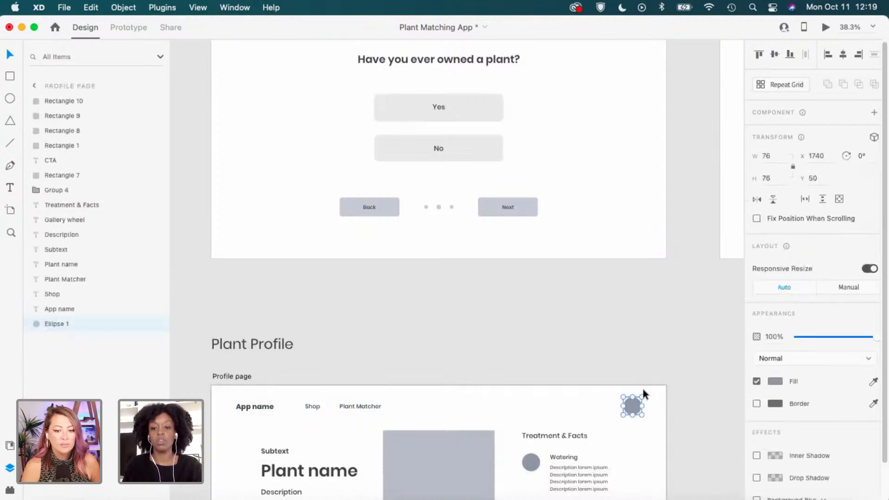
pyautogui.keyDown('shift'); pyautogui.click(256, 407); pyautogui.keyUp('shift')
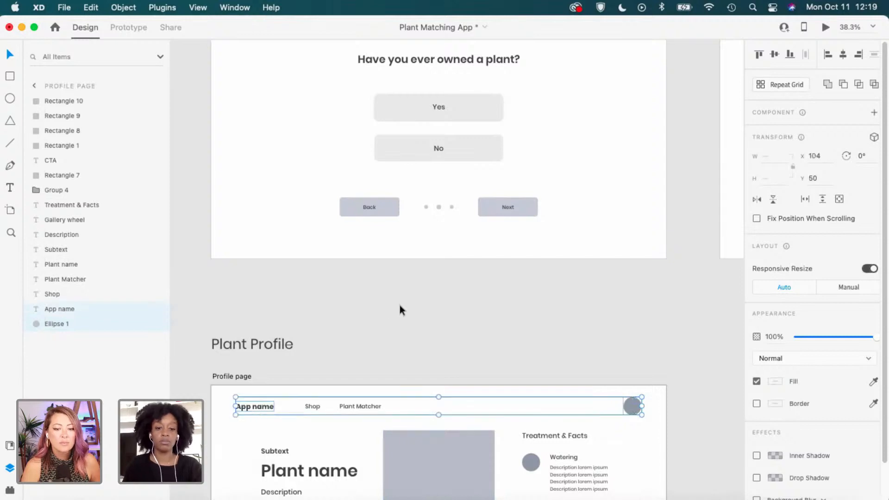
pyautogui.scroll(2, 399, 305)
pyautogui.scroll(2, 399, 306)
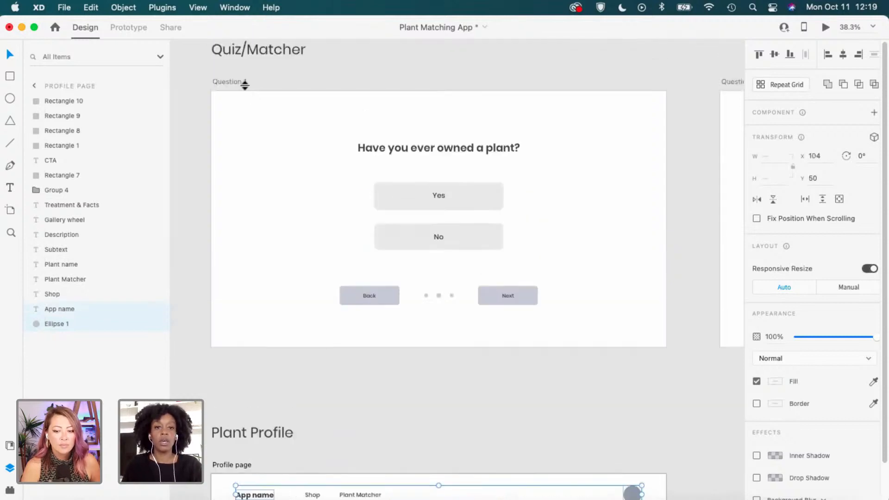
# Paste the App name text and profile circle onto the Question 1 artboard.
pyautogui.click(238, 82)
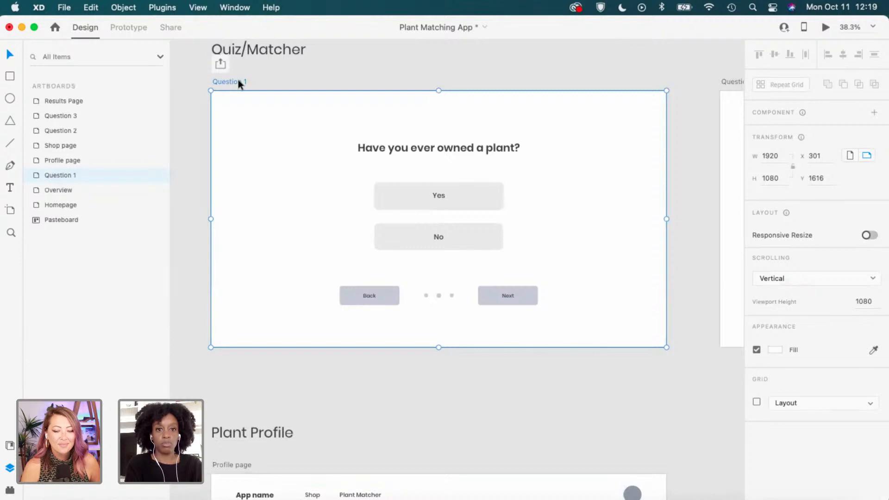
pyautogui.press('super+v')
pyautogui.click(618, 185)
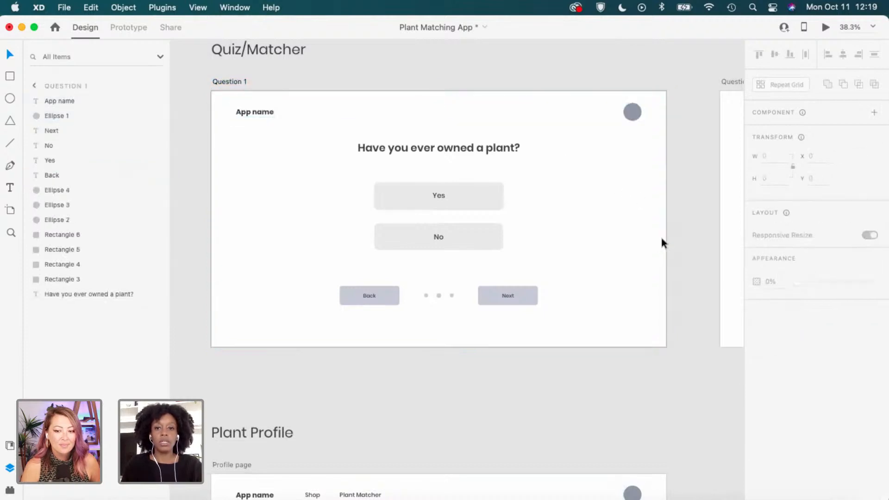
pyautogui.click(678, 221)
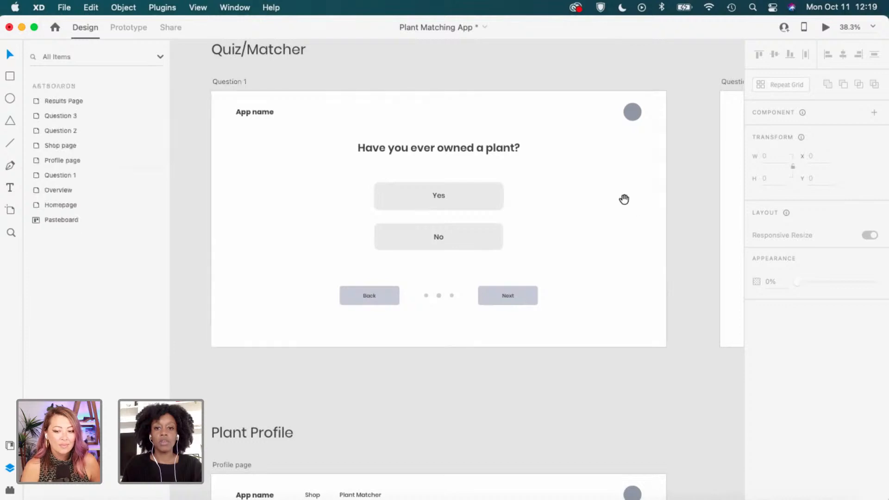
# Paste the App name header and profile circle onto the Question 2 artboard.
pyautogui.moveTo(623, 198); pyautogui.dragTo(607, 221)
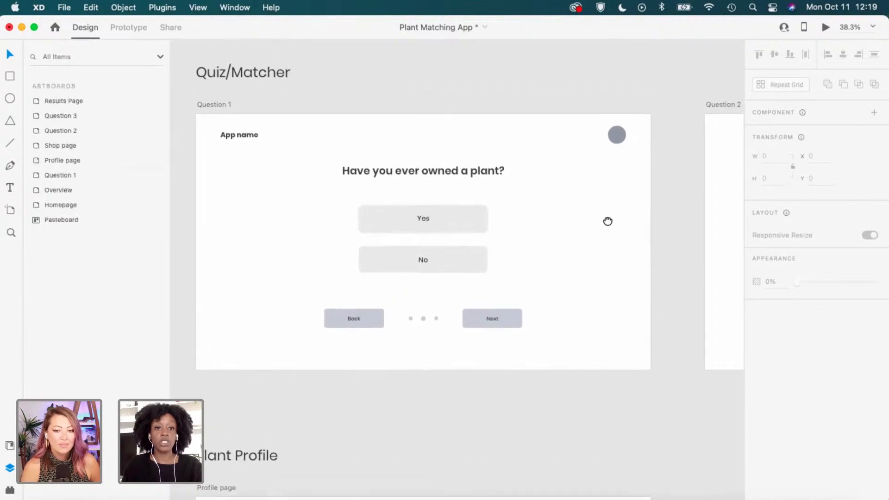
pyautogui.click(228, 137)
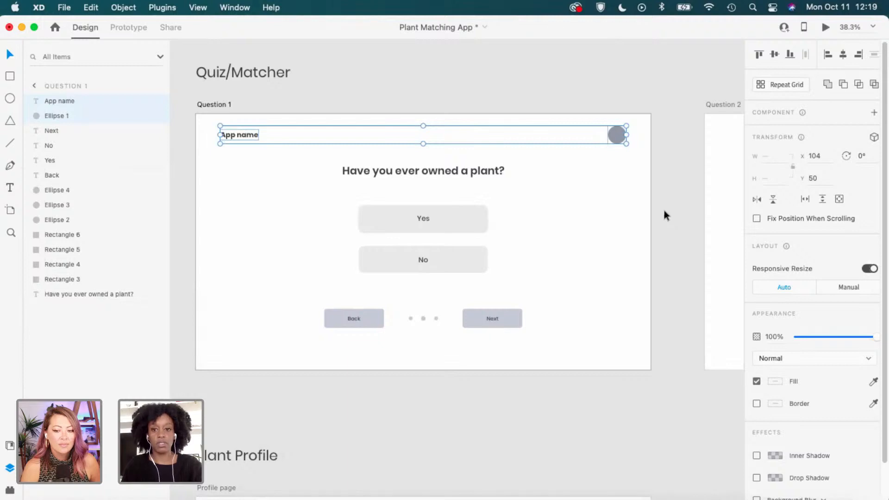
pyautogui.click(682, 197)
pyautogui.press('space')
pyautogui.moveTo(692, 191); pyautogui.dragTo(502, 203)
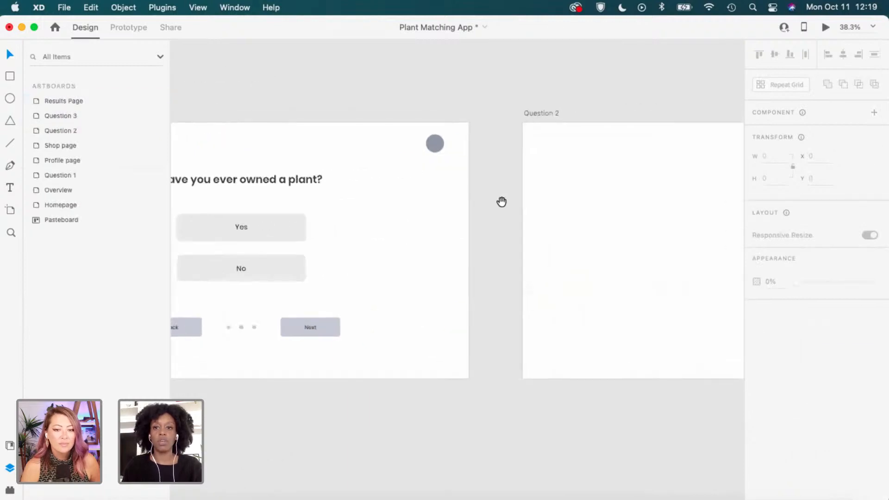
pyautogui.moveTo(623, 200)
pyautogui.mouseDown()
pyautogui.moveTo(528, 192)
pyautogui.moveTo(392, 199)
pyautogui.mouseUp()
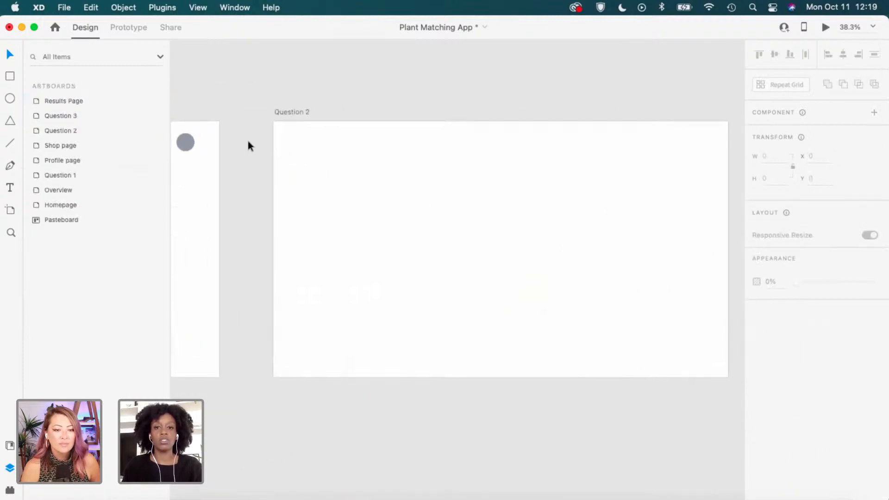
pyautogui.click(295, 115)
pyautogui.press('super+v')
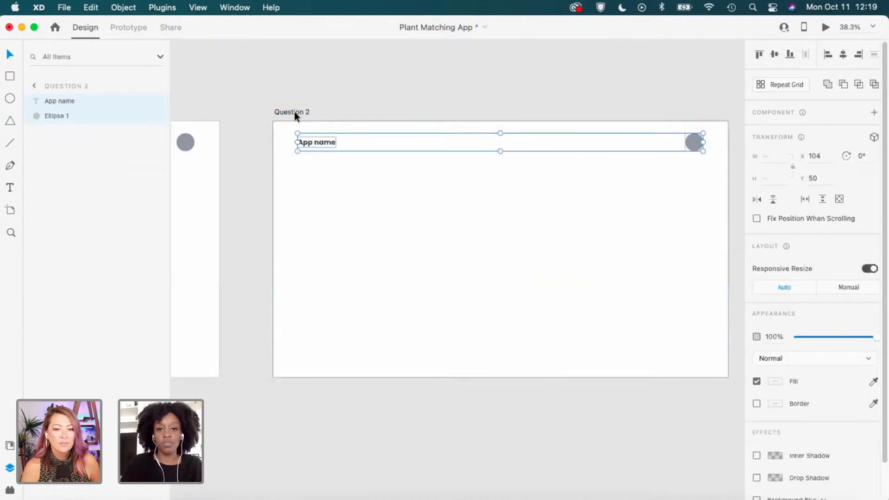
pyautogui.click(429, 74)
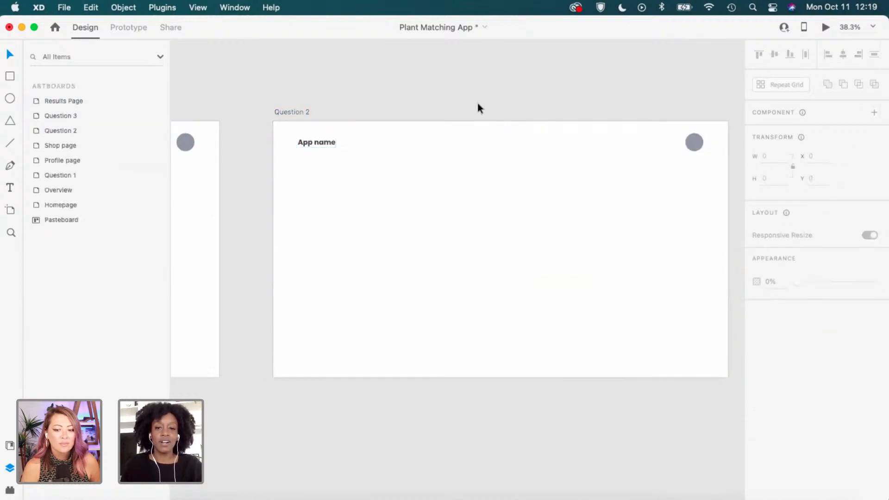
# Paste the 'Have you ever owned a plant?' heading from Question 1 into Question 2.
pyautogui.hscroll(-10, 262, 204)
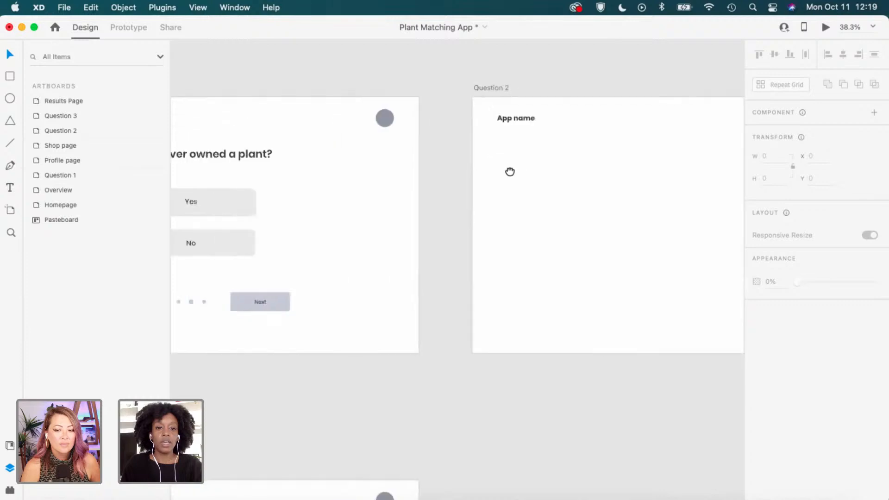
pyautogui.click(294, 152)
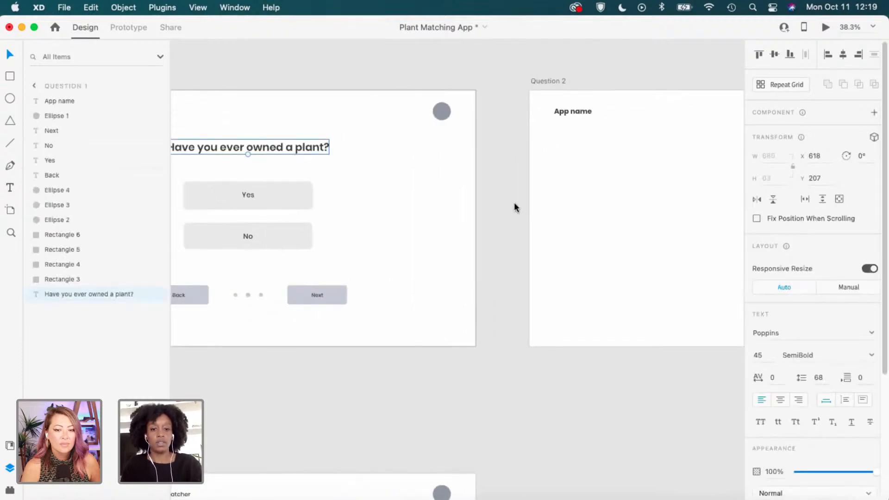
pyautogui.click(518, 194)
pyautogui.hscroll(10, 471, 195)
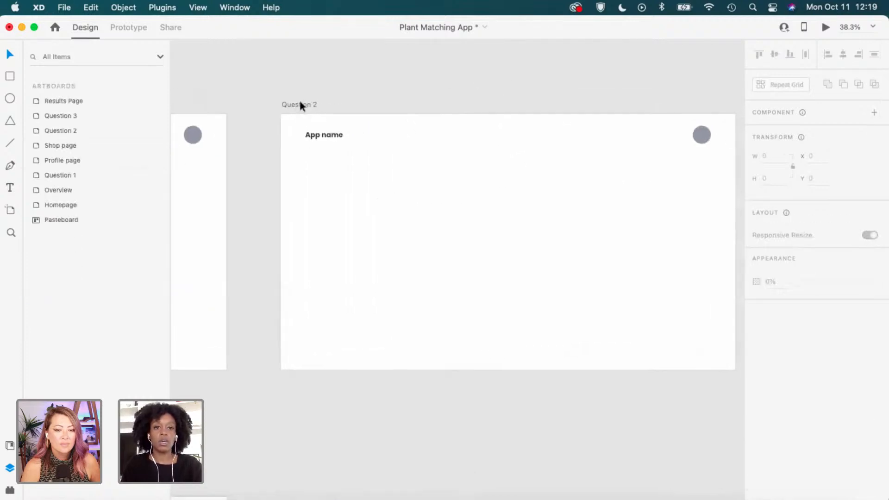
pyautogui.click(299, 103)
pyautogui.press('super+v')
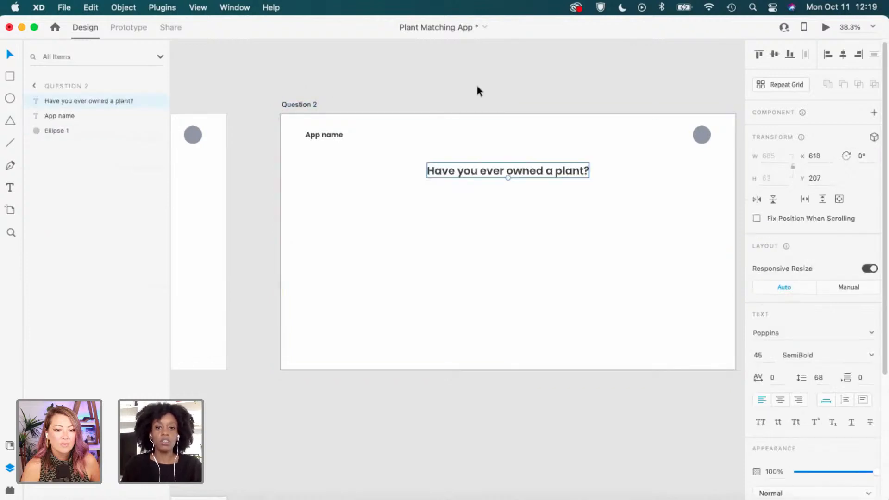
pyautogui.click(477, 86)
pyautogui.moveTo(537, 131); pyautogui.dragTo(500, 142)
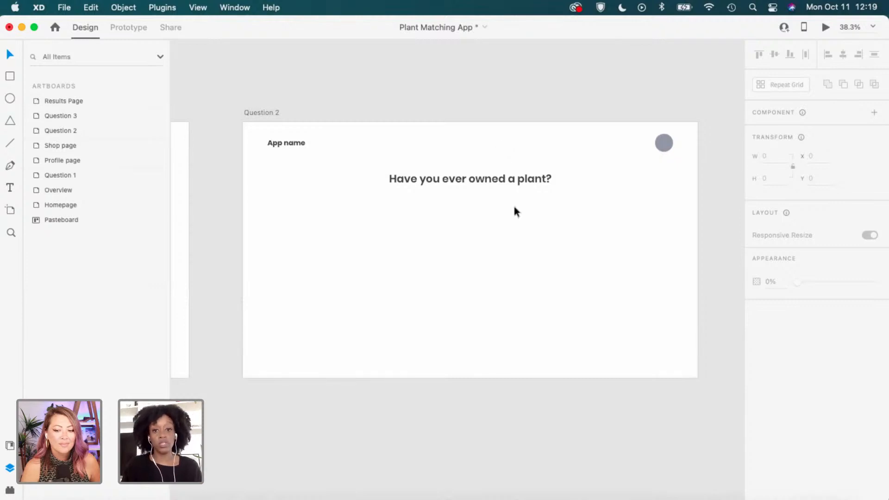
pyautogui.click(375, 224)
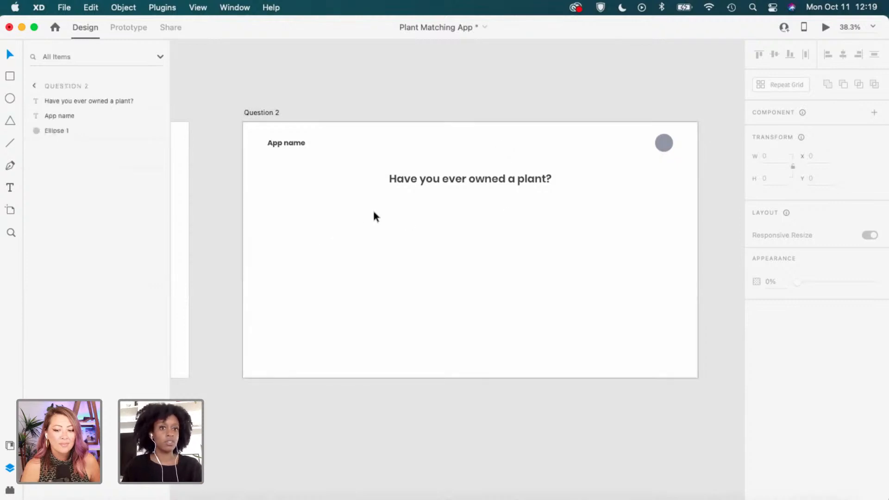
# Retype the Question 2 heading as 'How much plant knowledge do you have?' and centre it horizontally.
pyautogui.doubleClick(470, 179)
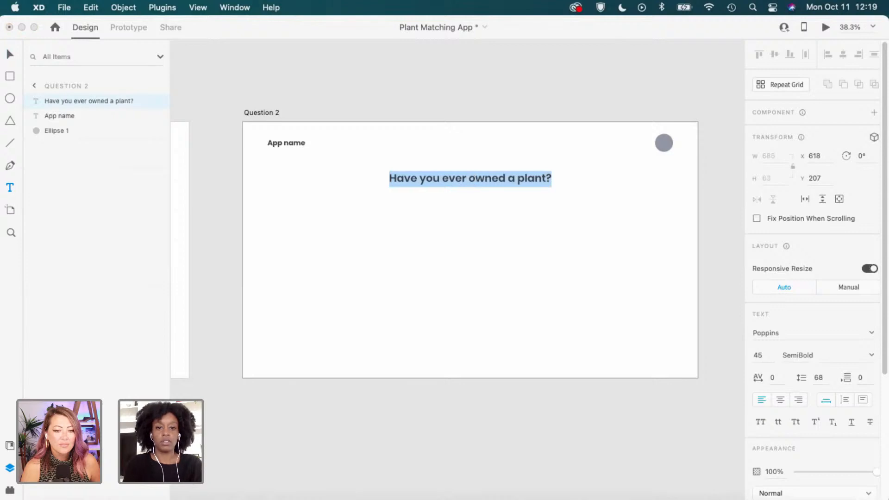
pyautogui.write('How ')
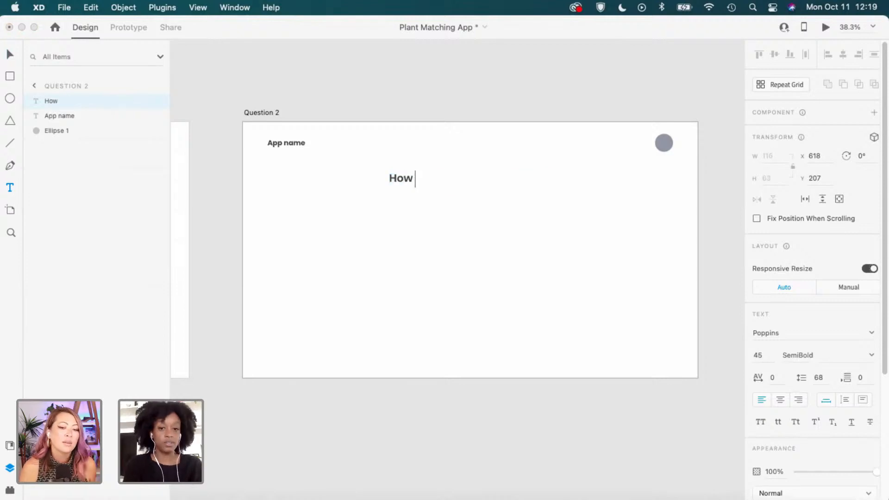
pyautogui.write('m')
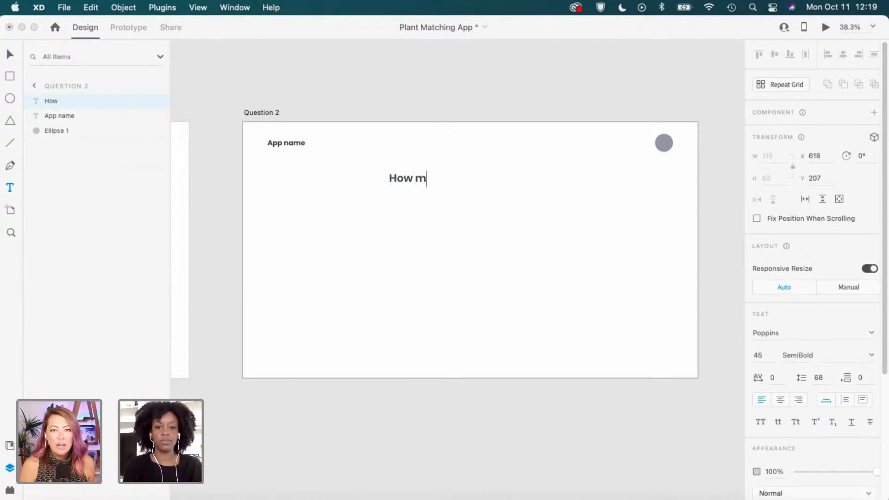
pyautogui.write('uch plant')
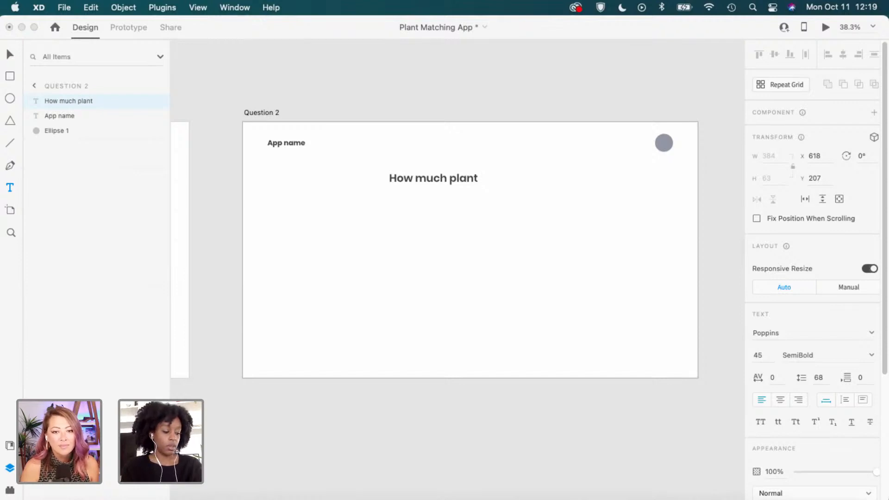
pyautogui.write('kn')
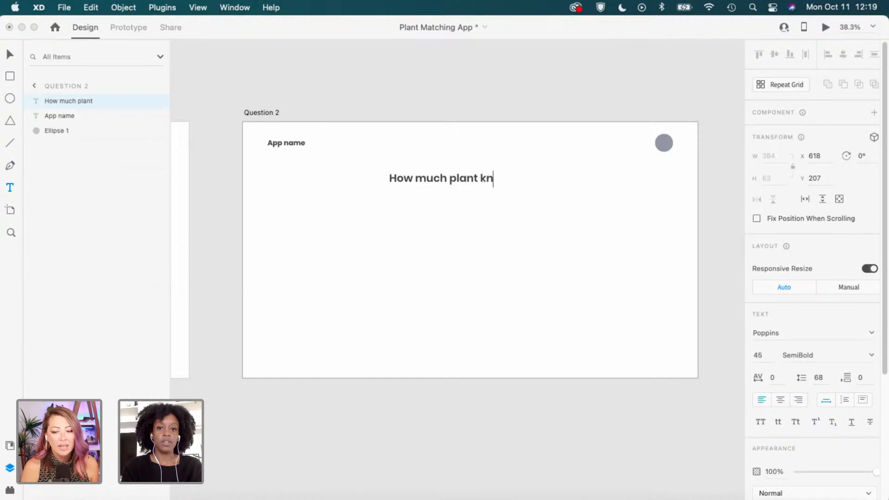
pyautogui.write('ow')
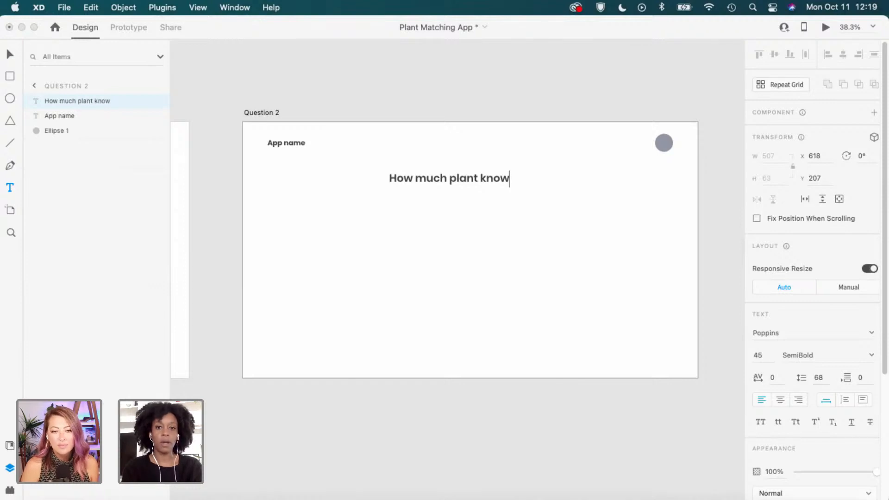
pyautogui.write('le')
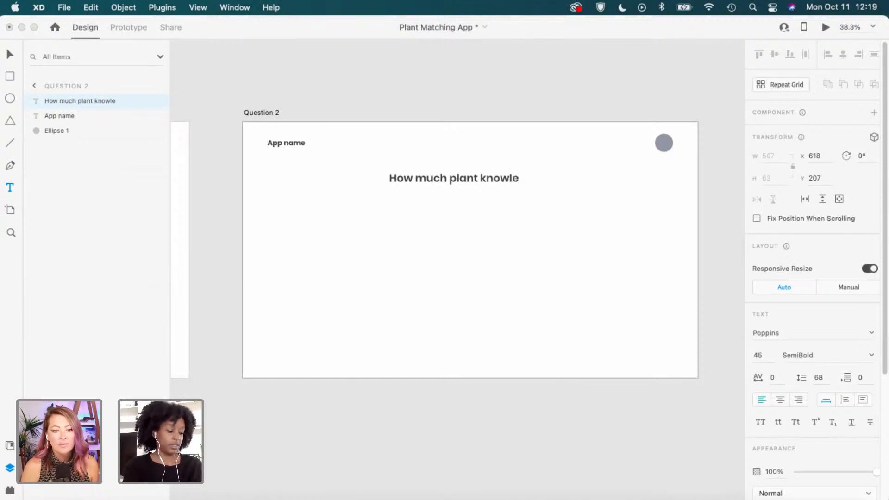
pyautogui.write('dge ')
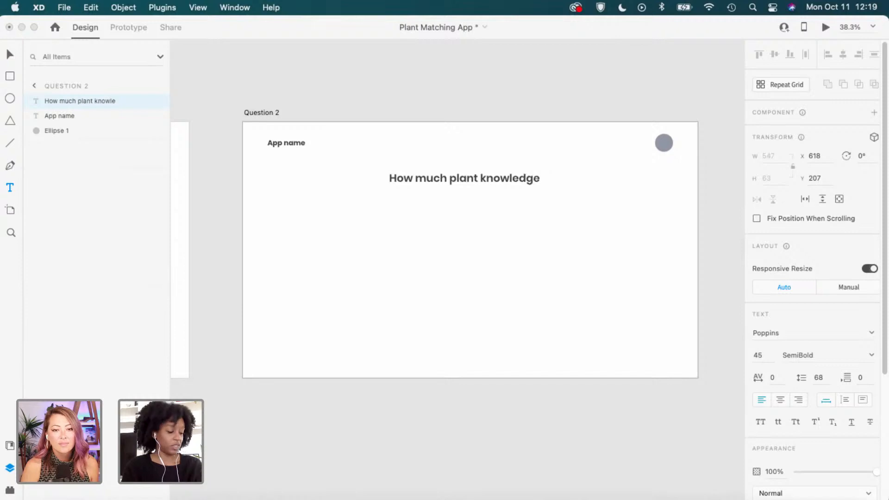
pyautogui.write('do you ')
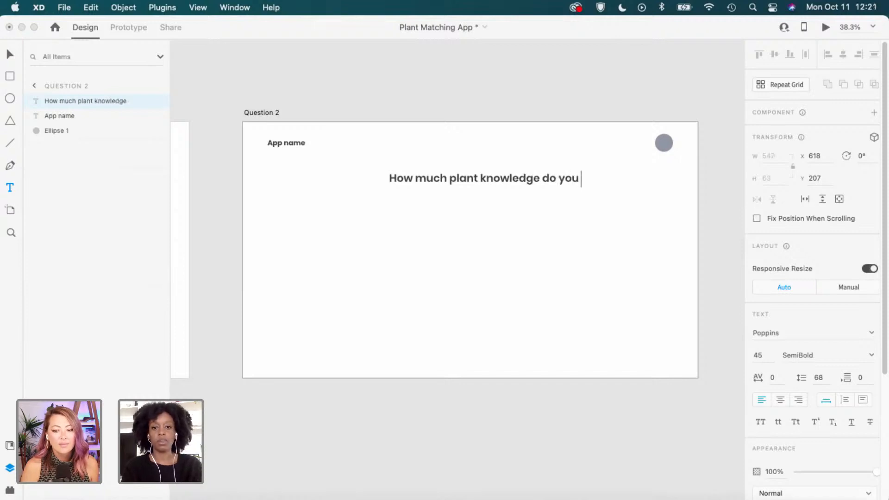
pyautogui.write('have?')
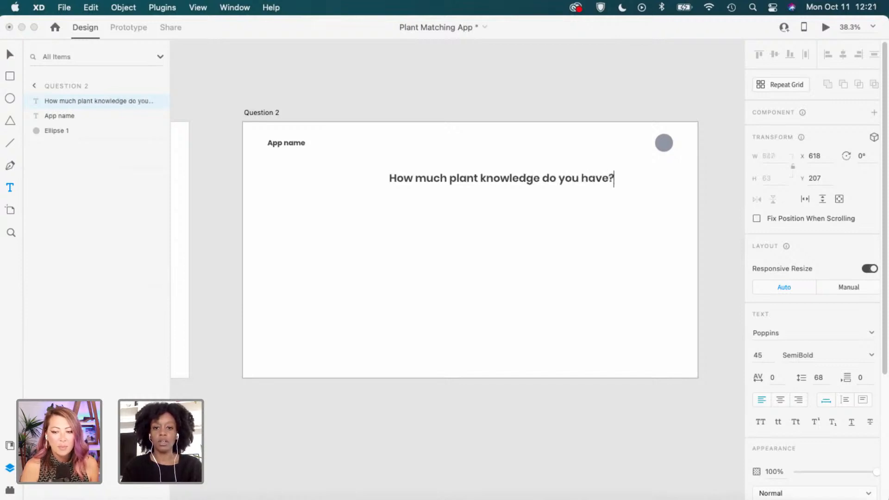
pyautogui.press('Escape')
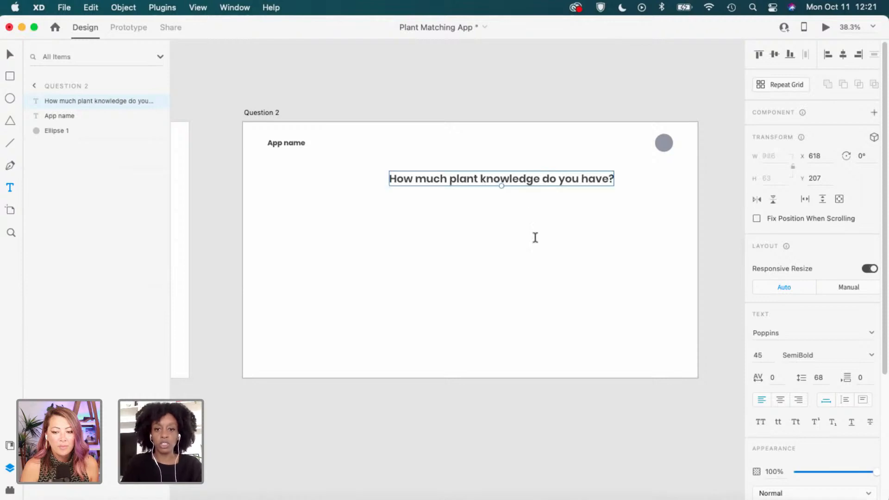
pyautogui.press('v')
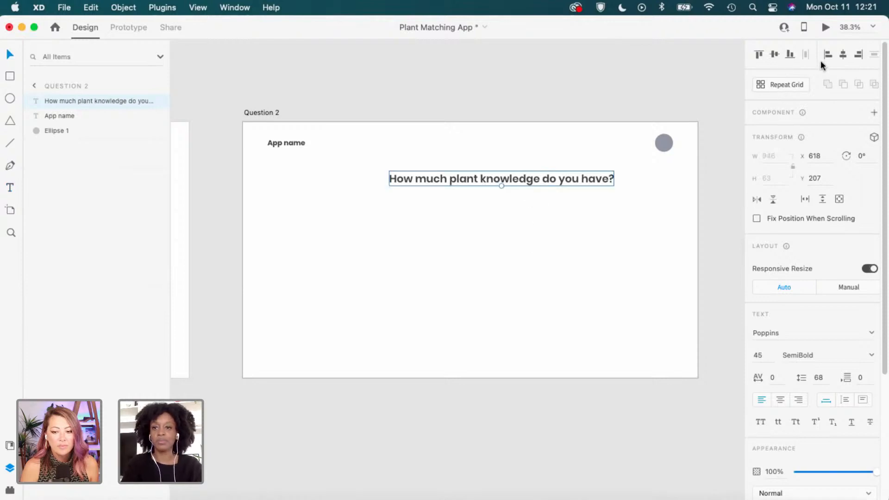
pyautogui.click(843, 60)
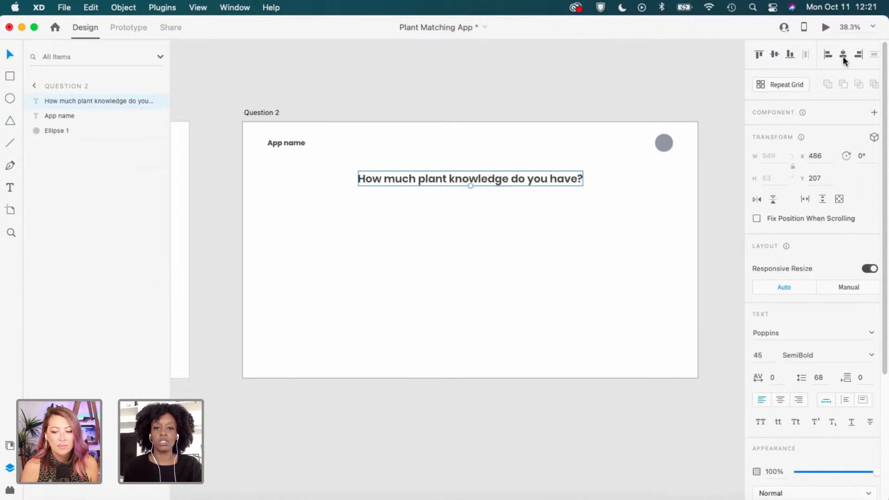
pyautogui.click(524, 227)
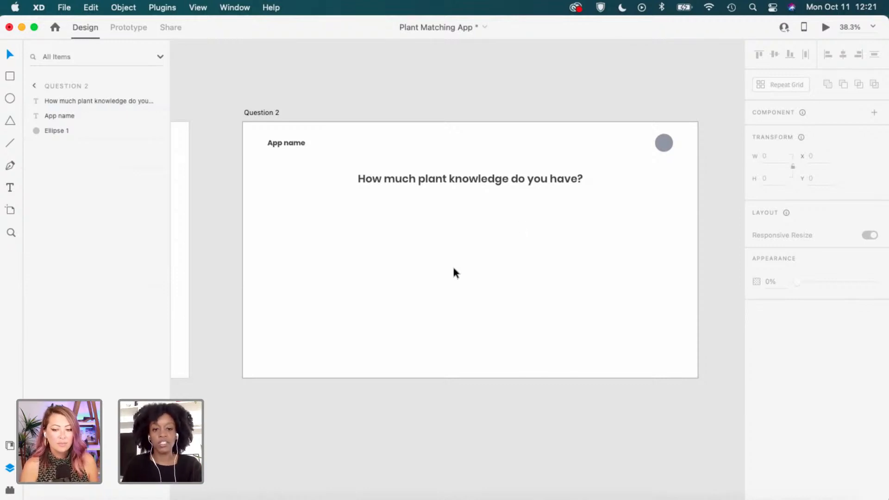
pyautogui.press('space')
pyautogui.moveTo(351, 236); pyautogui.dragTo(570, 240)
pyautogui.scroll(1, 474, 227)
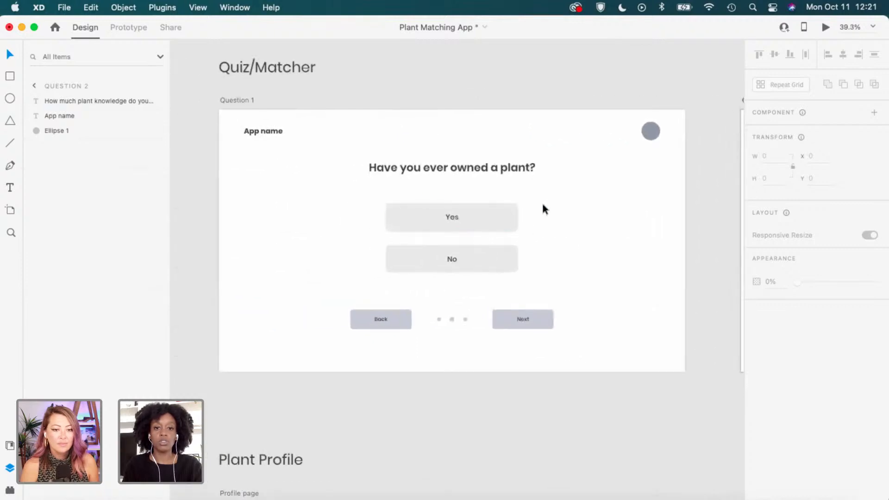
pyautogui.moveTo(544, 201); pyautogui.dragTo(428, 275)
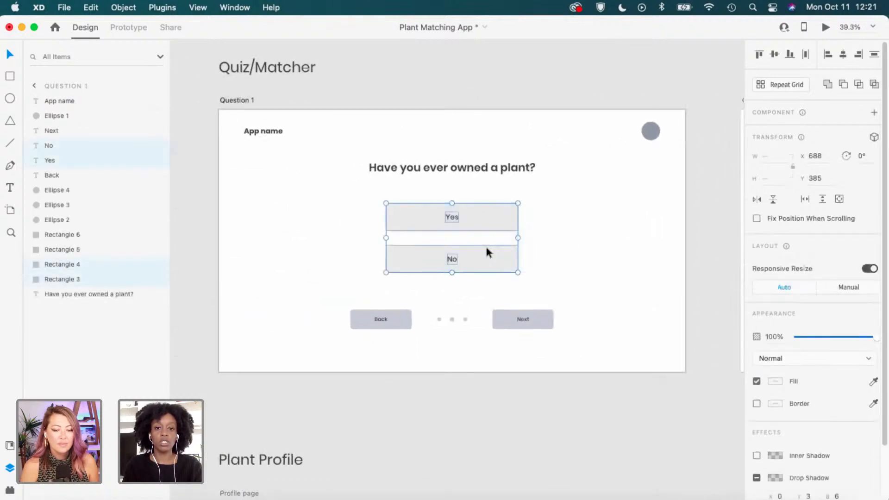
pyautogui.click(589, 272)
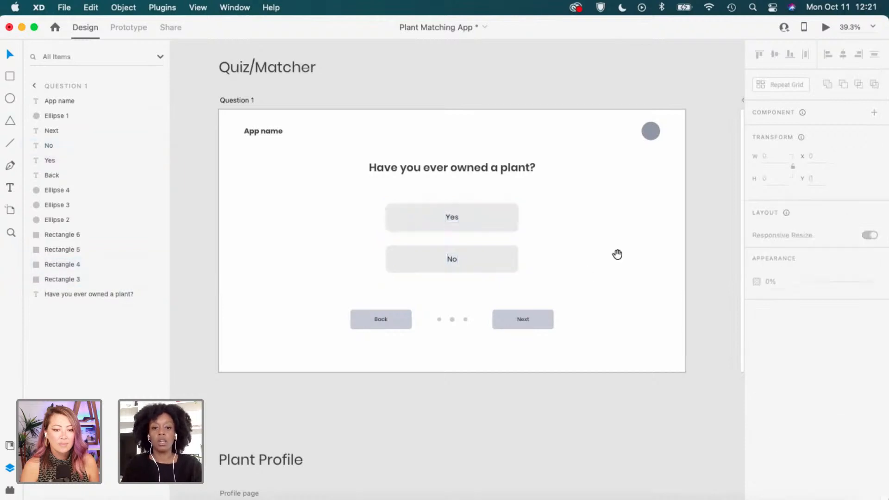
pyautogui.moveTo(721, 226); pyautogui.dragTo(521, 230)
pyautogui.moveTo(626, 227); pyautogui.dragTo(403, 246)
pyautogui.moveTo(527, 225); pyautogui.dragTo(458, 230)
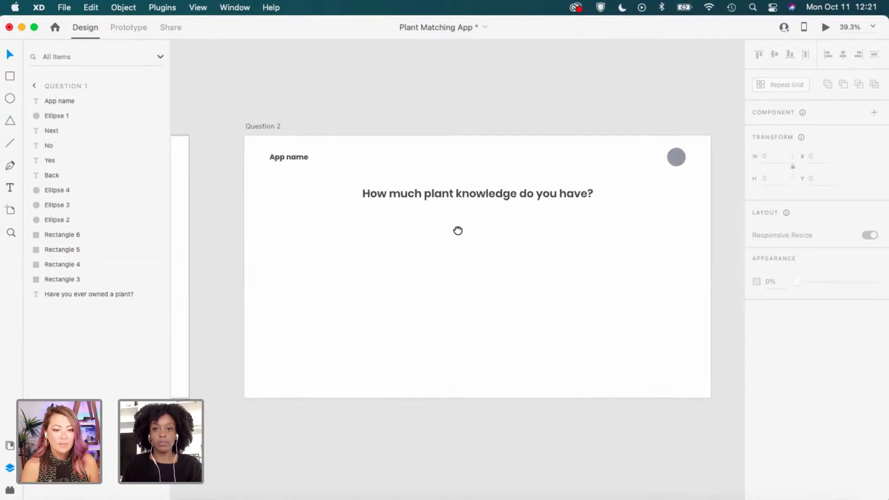
pyautogui.click(263, 124)
# Paste the Yes and No buttons into Question 2 and duplicate the No button below it.
pyautogui.scroll(2, 481, 280)
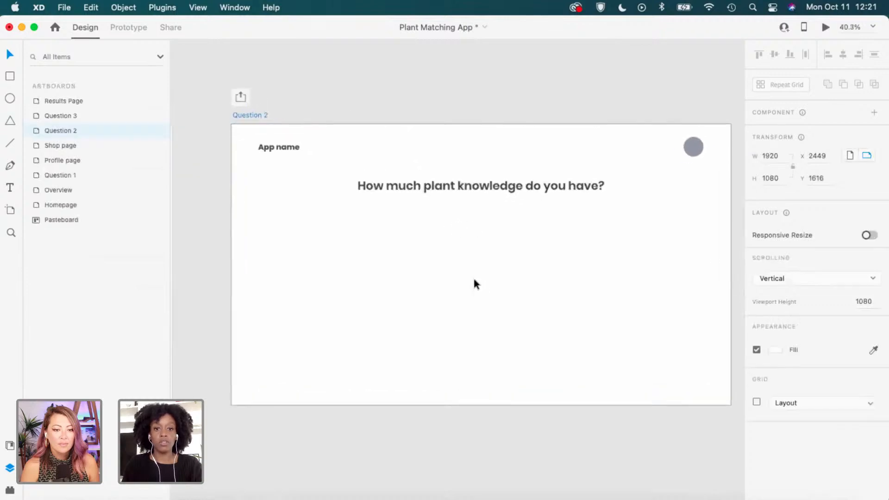
pyautogui.press('super+v')
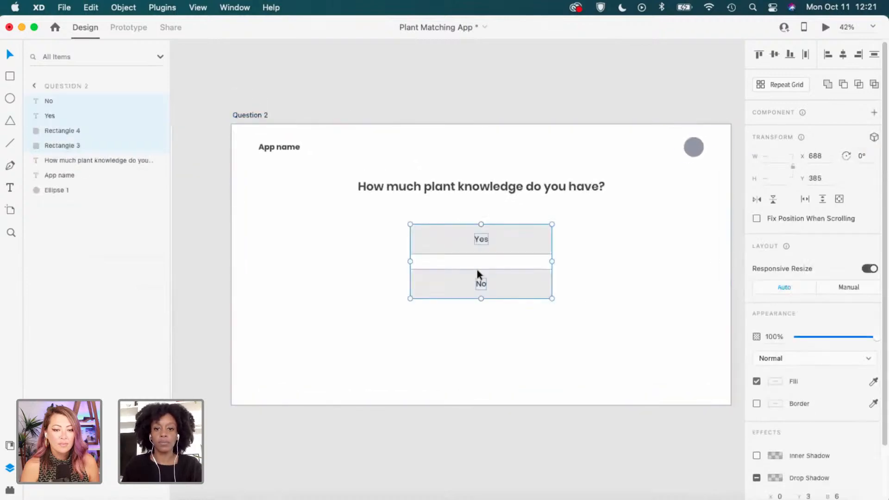
pyautogui.click(577, 296)
pyautogui.scroll(2, 543, 278)
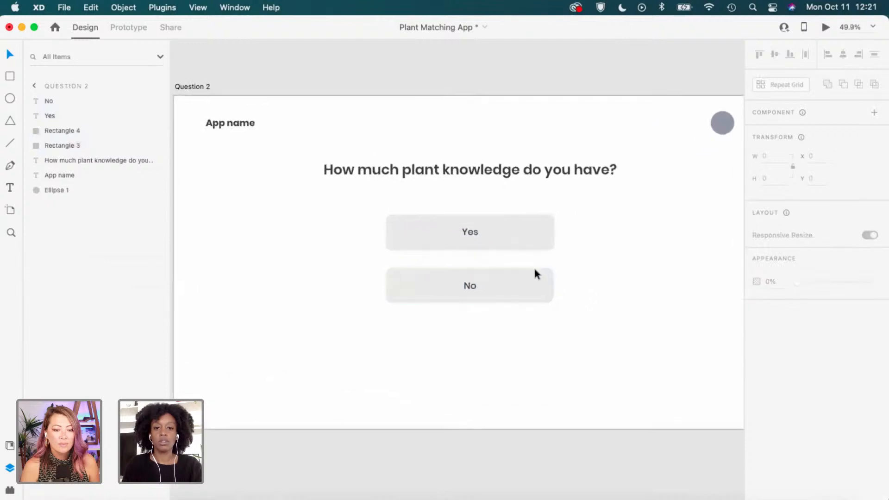
pyautogui.scroll(2, 535, 274)
pyautogui.moveTo(594, 272); pyautogui.dragTo(403, 322)
pyautogui.moveTo(518, 298); pyautogui.dragTo(518, 362)
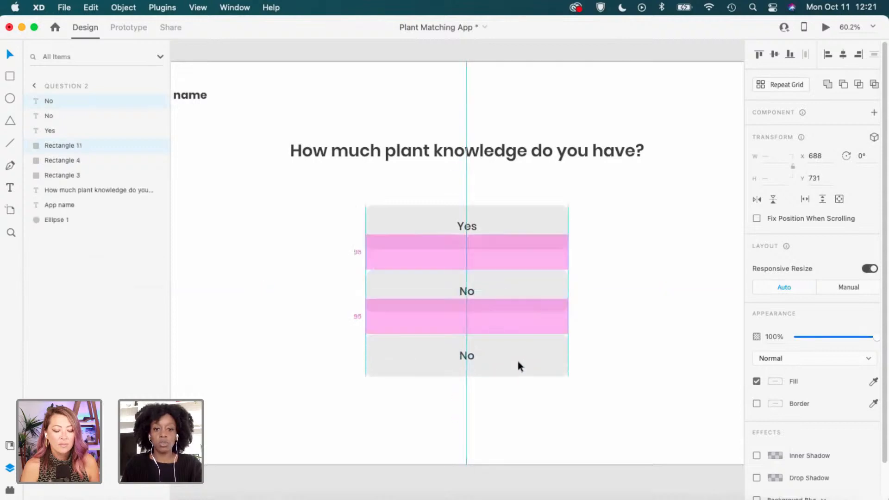
pyautogui.click(629, 300)
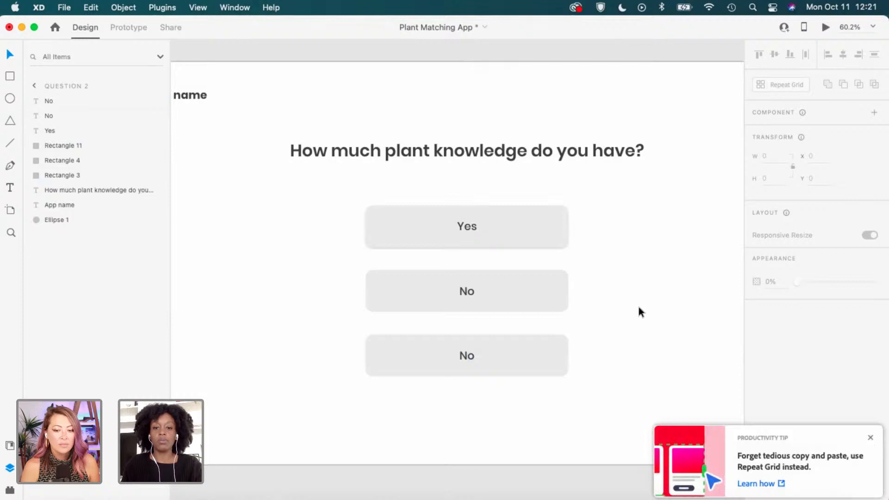
# Dismiss the productivity tip and check the bottom No and top Yes buttons.
pyautogui.click(870, 438)
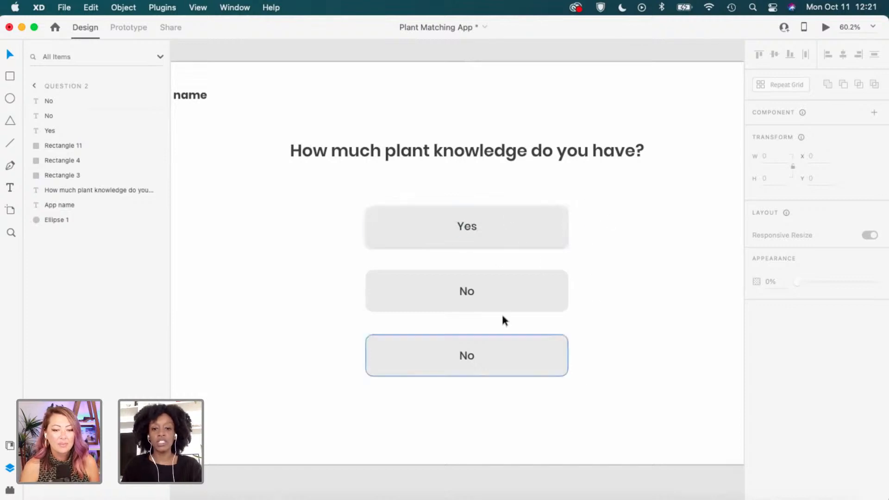
pyautogui.click(472, 345)
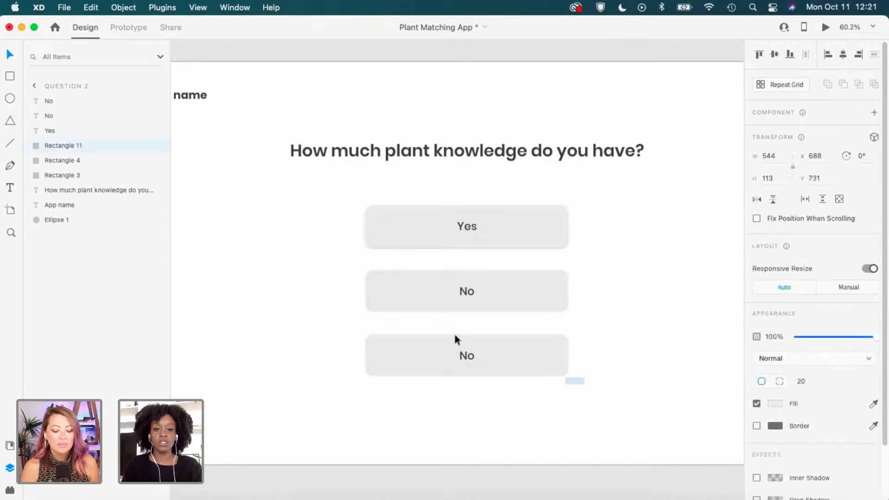
pyautogui.click(614, 342)
pyautogui.moveTo(462, 238); pyautogui.dragTo(648, 205)
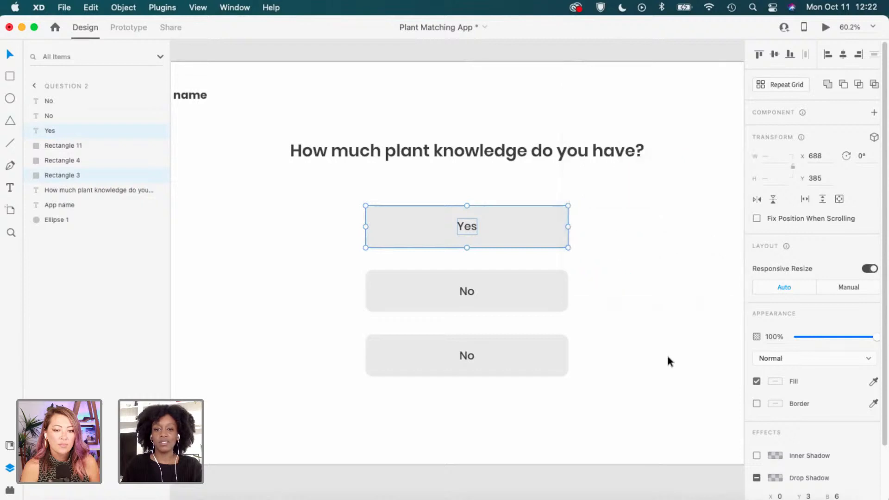
pyautogui.click(682, 351)
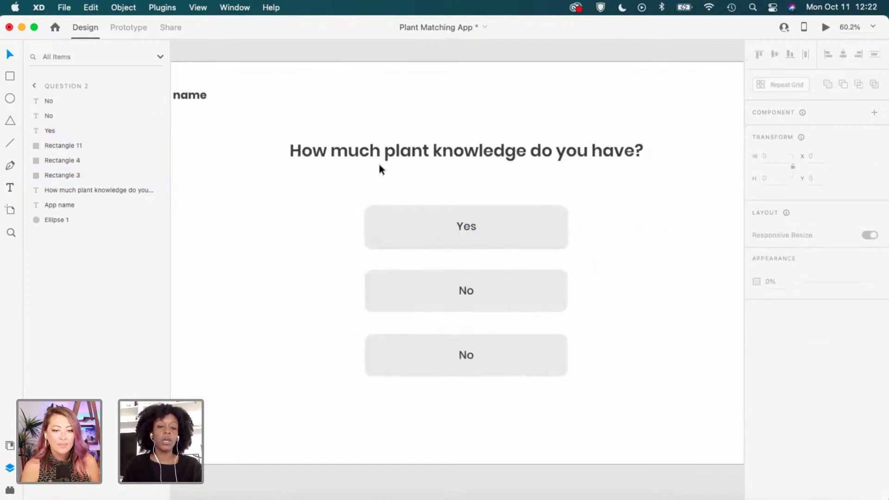
# Replace the top button's 'Yes' label with 'I'm a green thumb!' and centre it in the button.
pyautogui.click(450, 230)
pyautogui.doubleClick(465, 229)
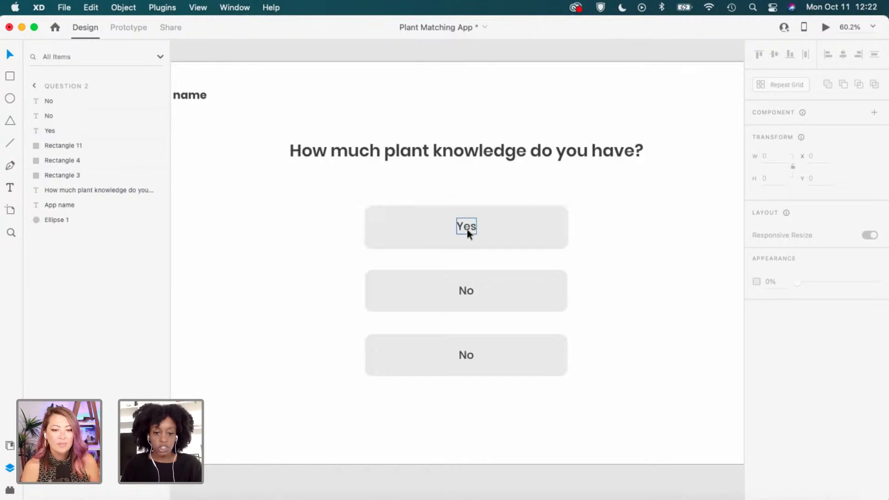
pyautogui.doubleClick(465, 227)
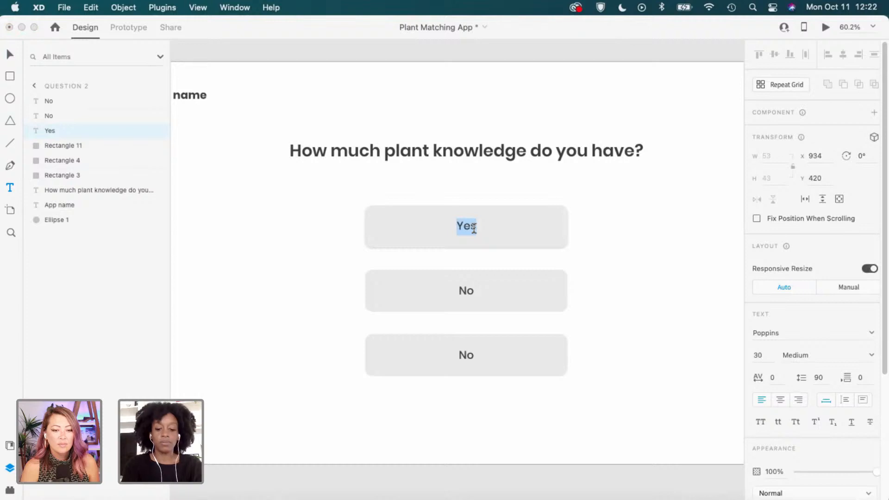
pyautogui.press('BackSpace')
pyautogui.write("I'm a ")
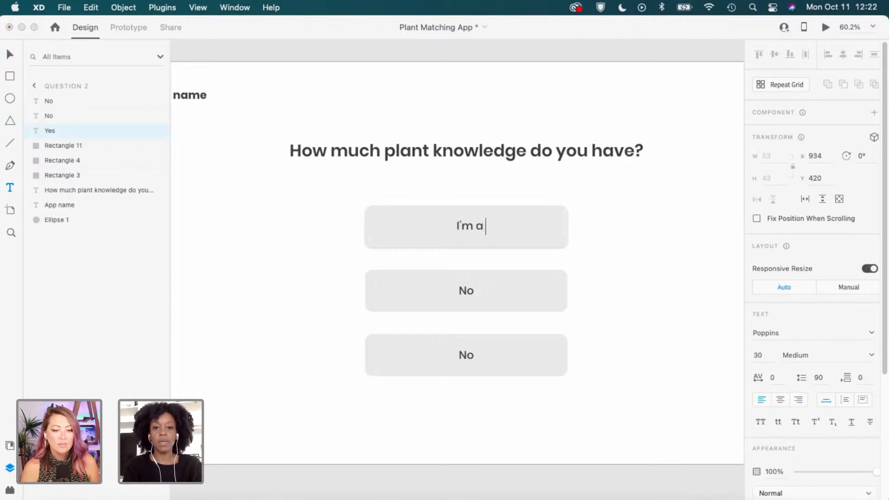
pyautogui.write('green thumb!')
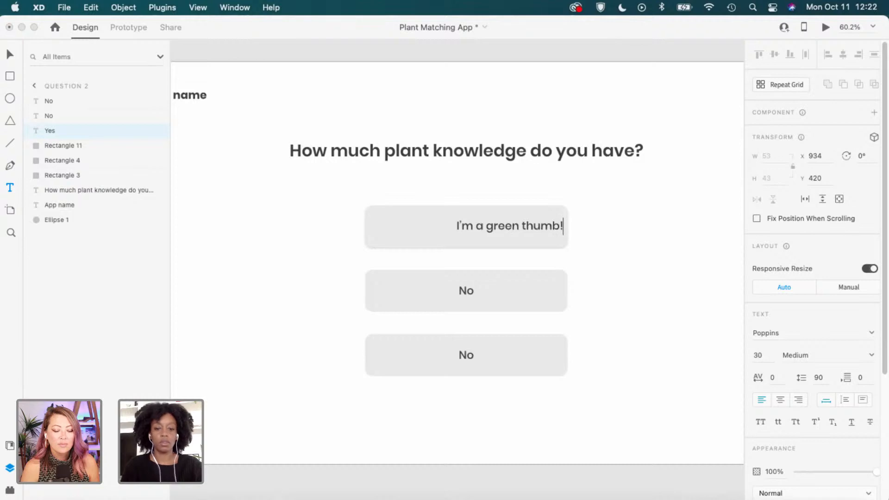
pyautogui.press('Escape')
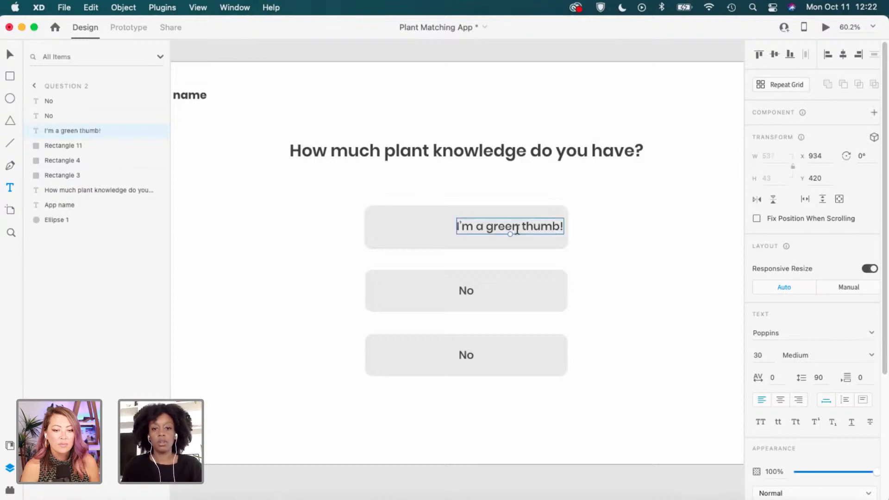
pyautogui.moveTo(535, 230); pyautogui.dragTo(494, 227)
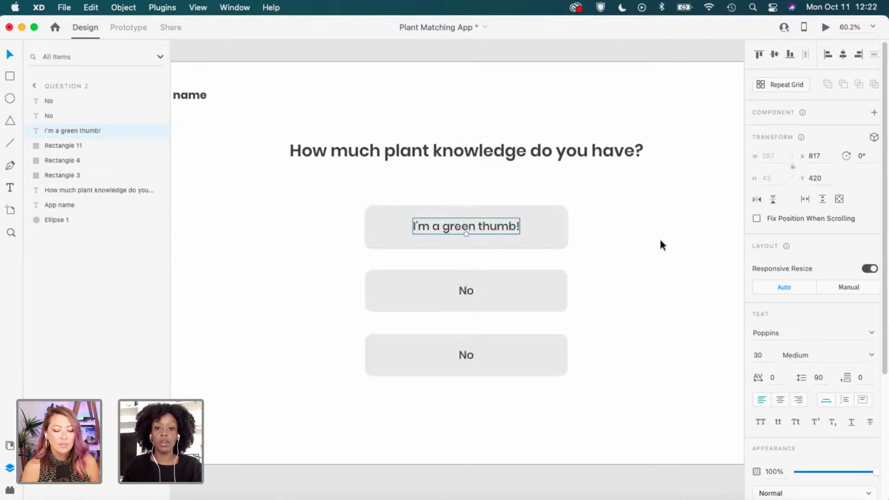
pyautogui.click(662, 246)
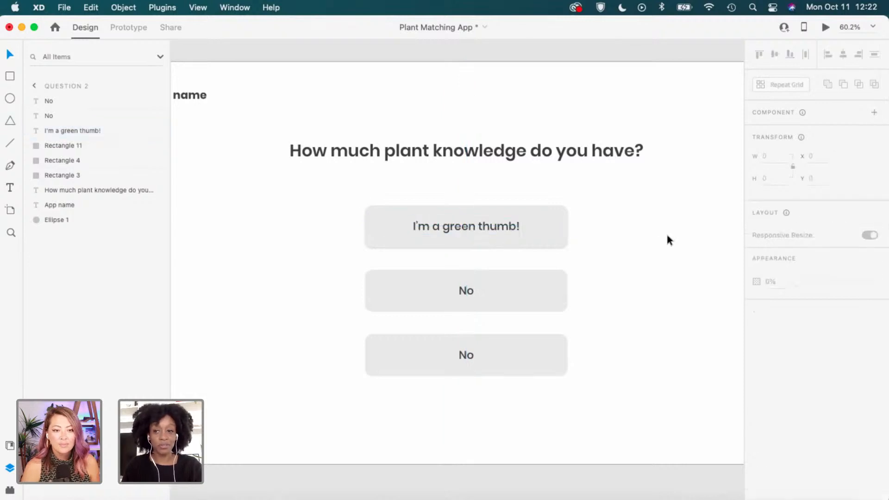
# Relabel the middle button 'I know a bit' and centre the text in it.
pyautogui.press('t')
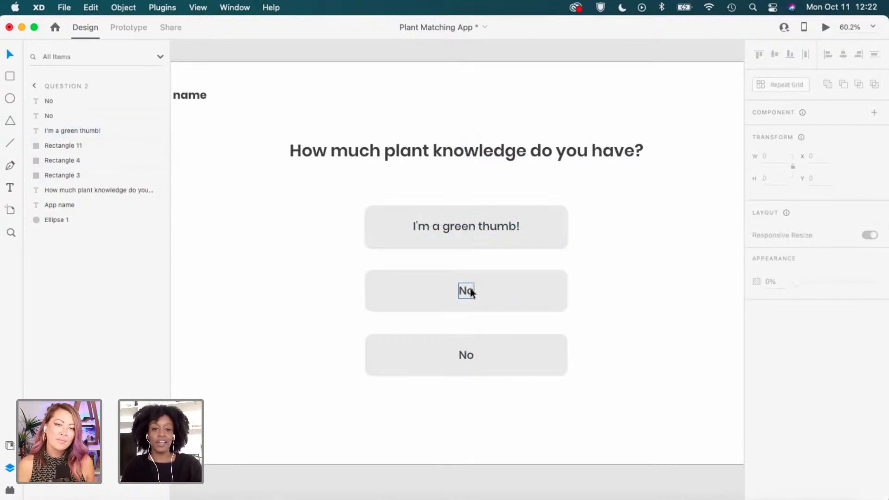
pyautogui.doubleClick(469, 292)
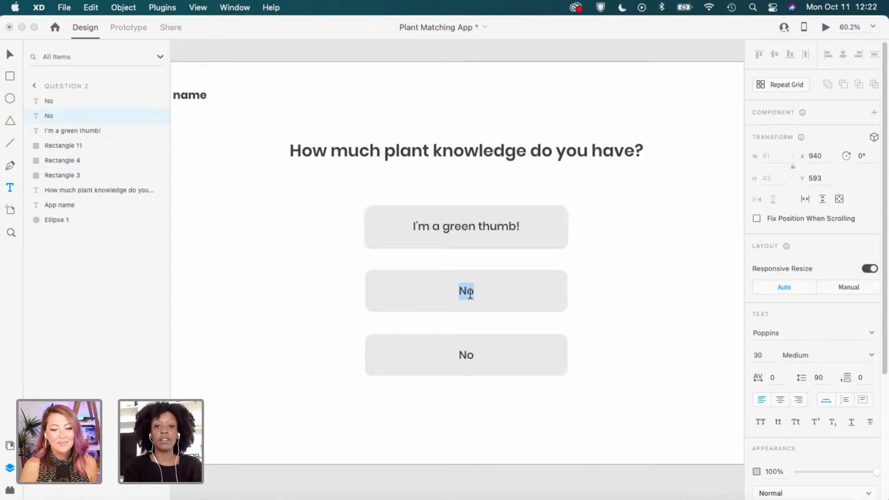
pyautogui.write('I know a b')
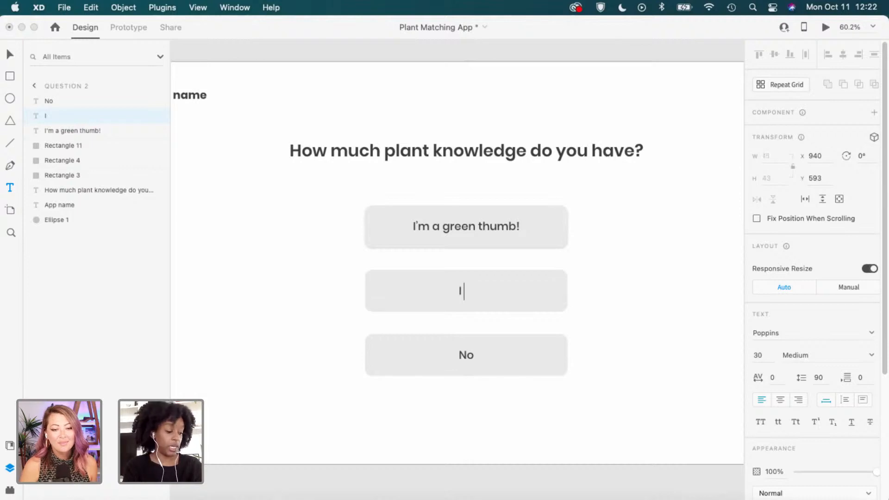
pyautogui.write('it')
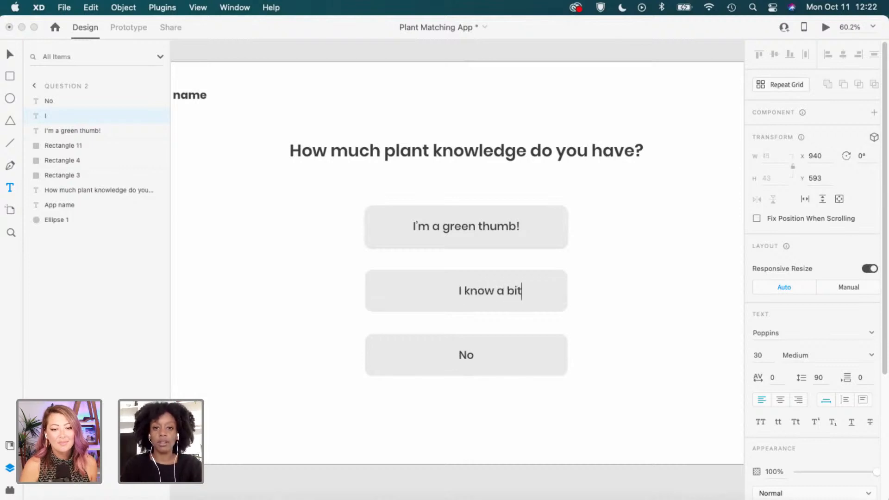
pyautogui.press('Escape')
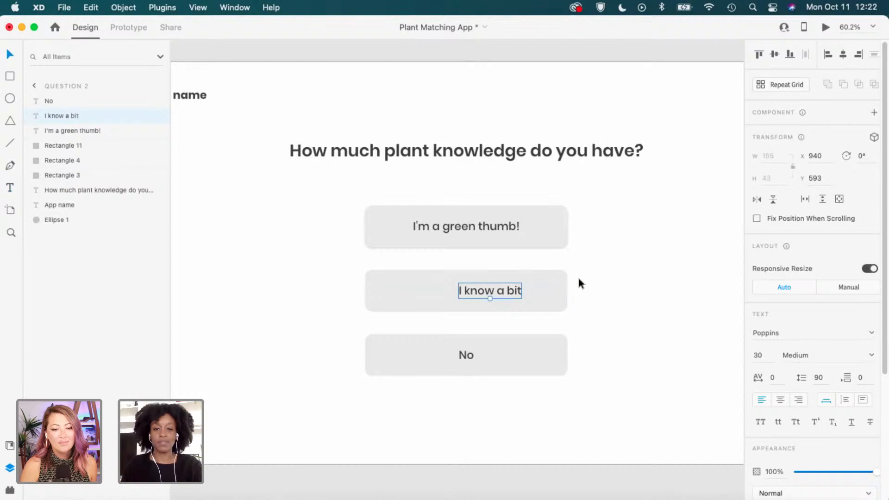
pyautogui.moveTo(504, 291); pyautogui.dragTo(480, 289)
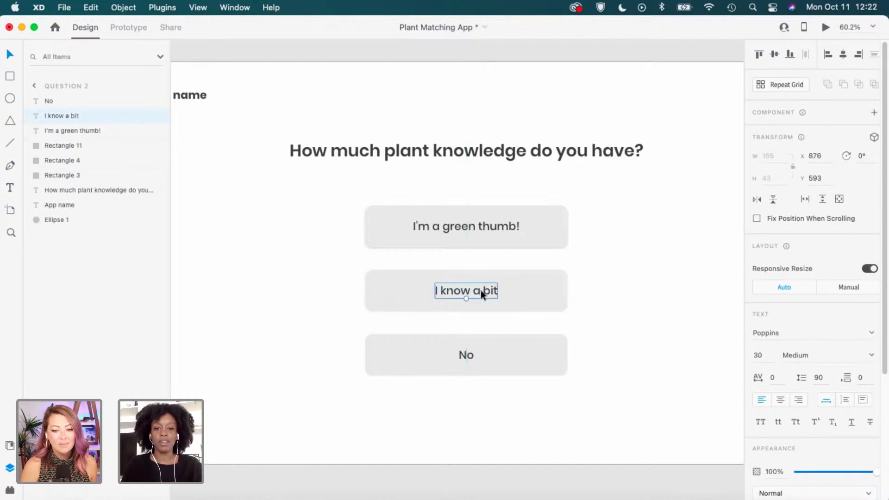
pyautogui.click(600, 361)
# Relabel the bottom button 'I don't anything about plants' and centre the text in it.
pyautogui.press('t')
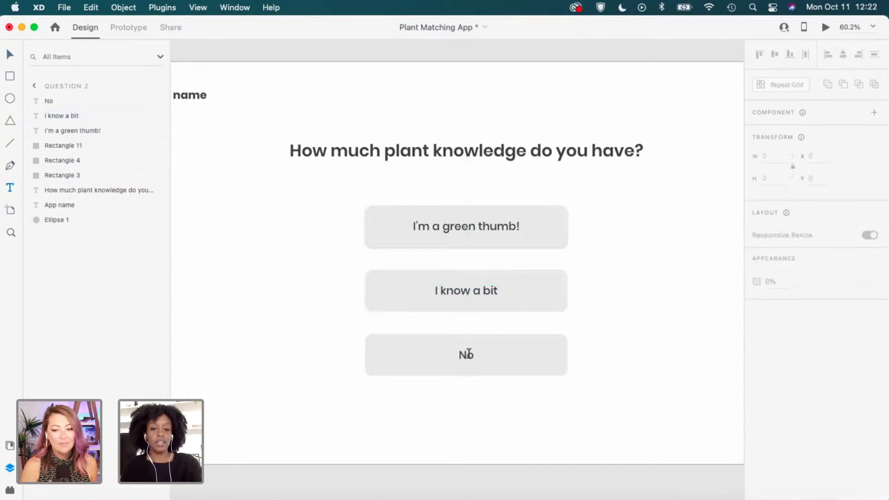
pyautogui.doubleClick(466, 356)
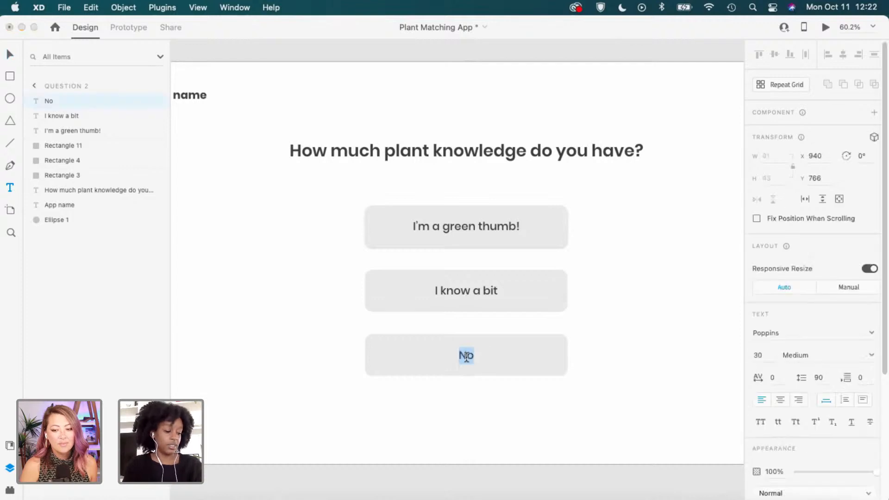
pyautogui.write("I don't a")
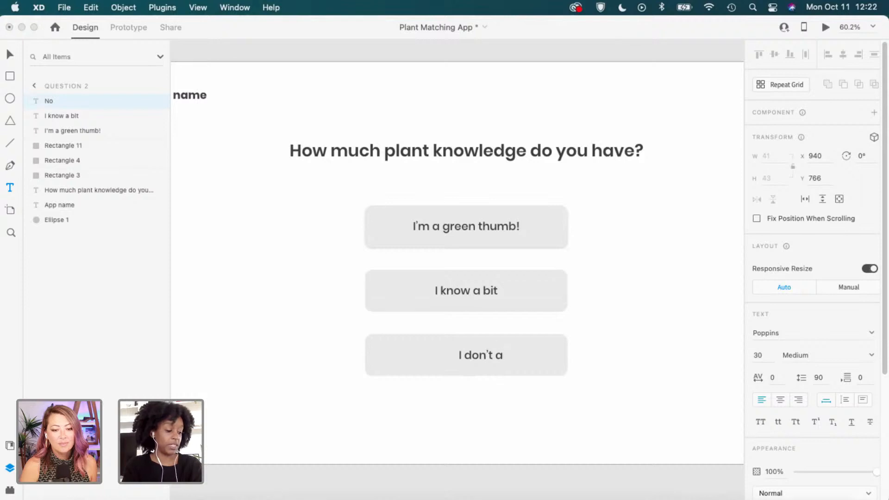
pyautogui.write('lo')
pyautogui.press('BackSpace')
pyautogui.press('BackSpace')
pyautogui.press('BackSpace')
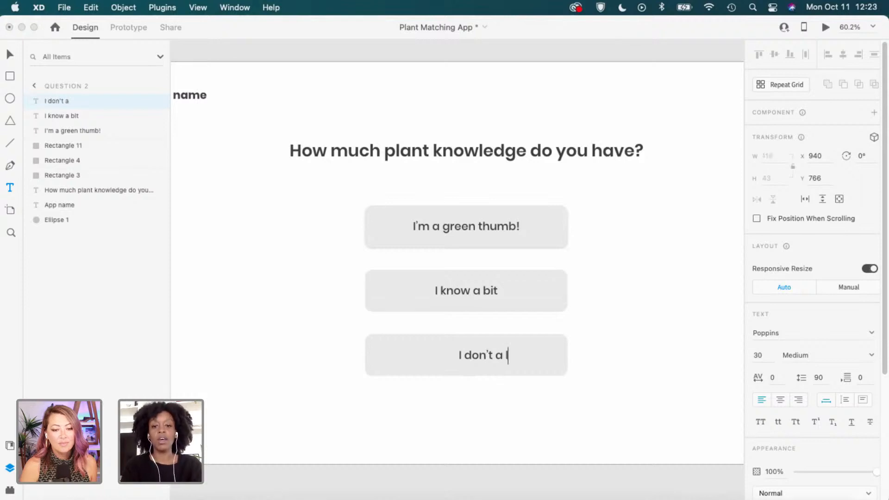
pyautogui.write('nything a')
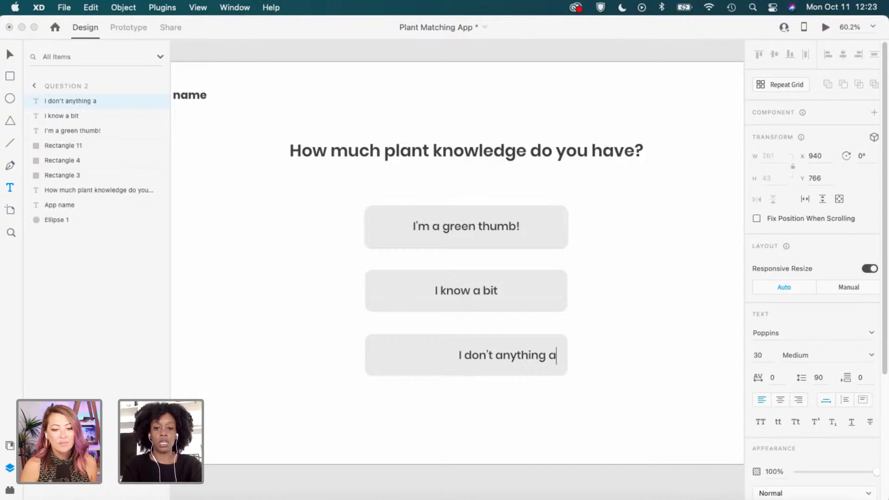
pyautogui.write('b')
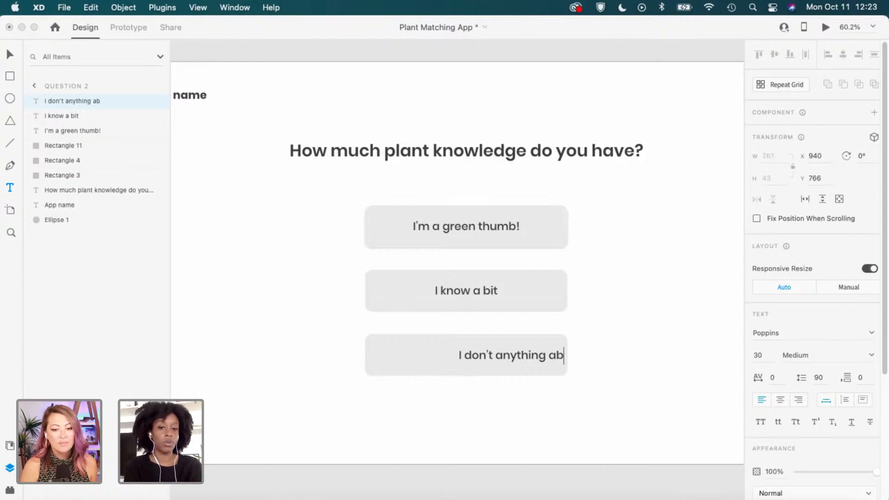
pyautogui.write('out ')
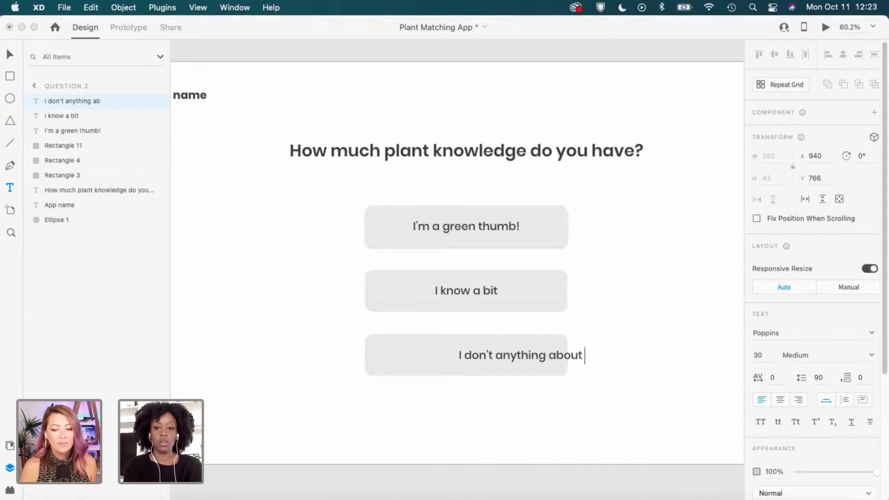
pyautogui.write('plants')
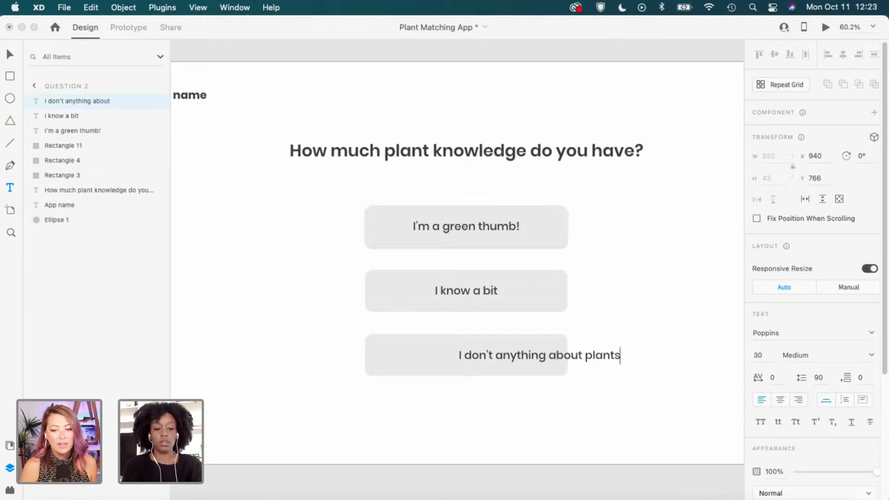
pyautogui.press('Escape')
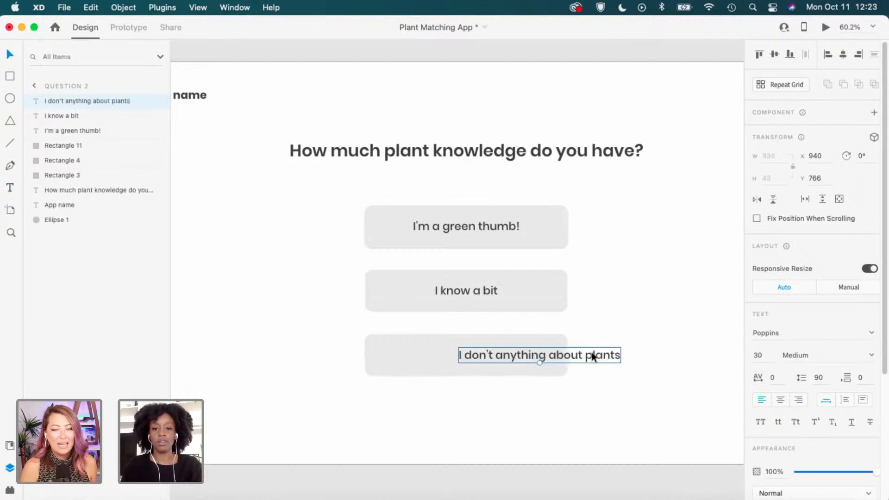
pyautogui.moveTo(591, 354); pyautogui.dragTo(529, 354)
pyautogui.click(675, 355)
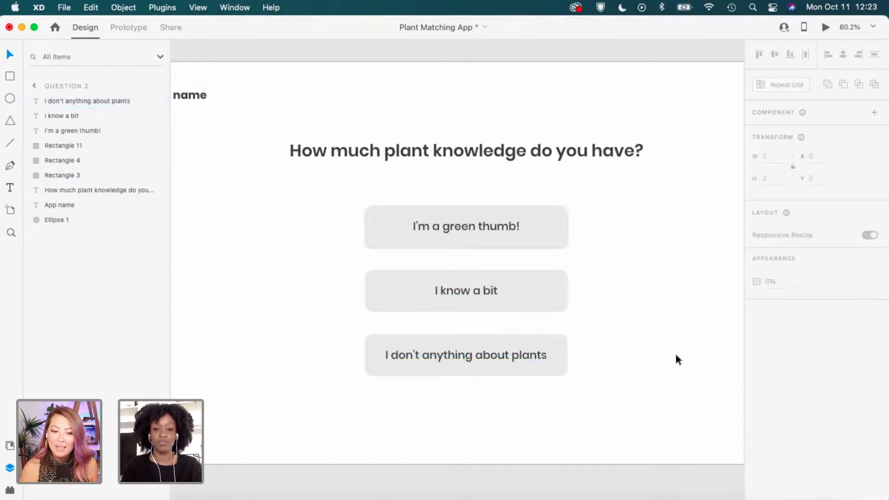
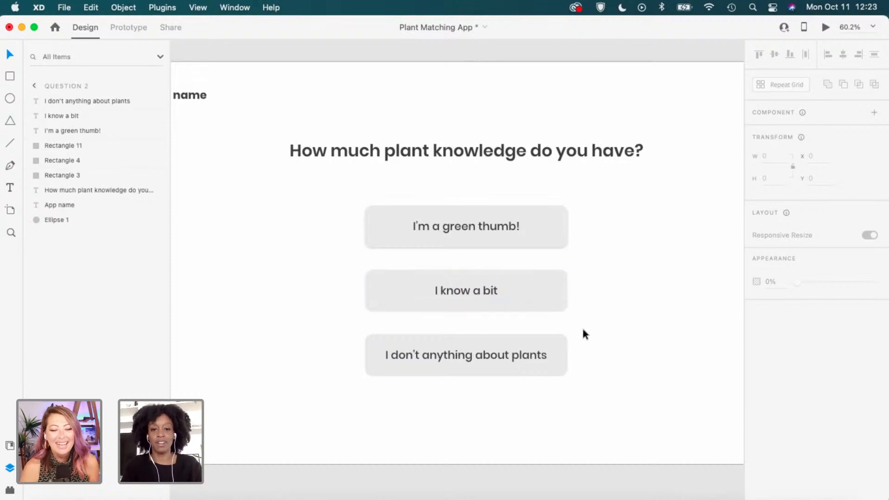
# Move the Results Page artboard further right to free space beside Question 3.
pyautogui.press('super+0')
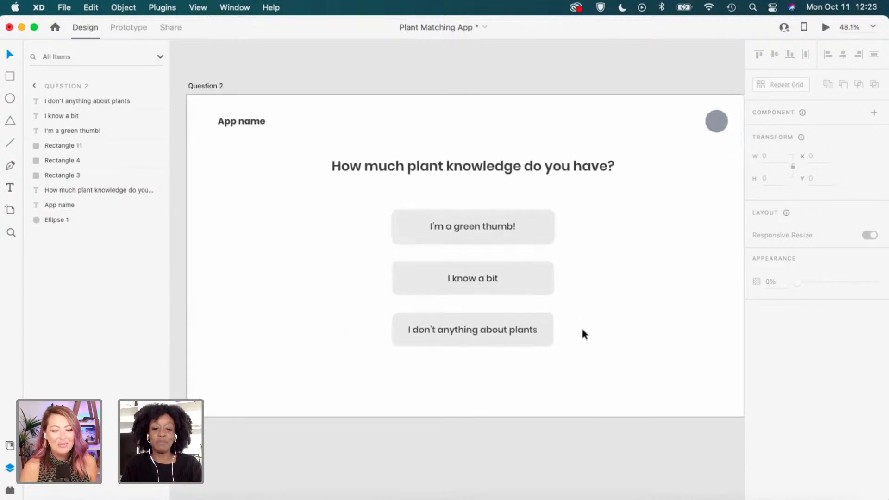
pyautogui.hscroll(1, 583, 330)
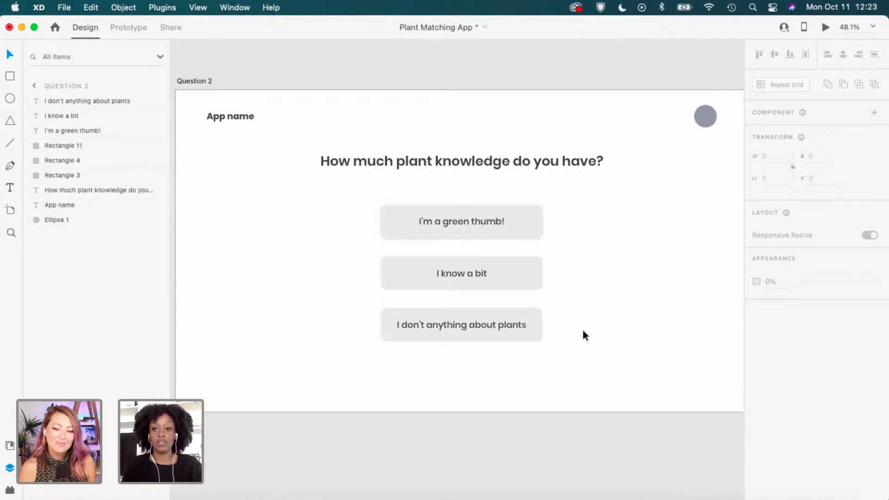
pyautogui.scroll(-2, 582, 330)
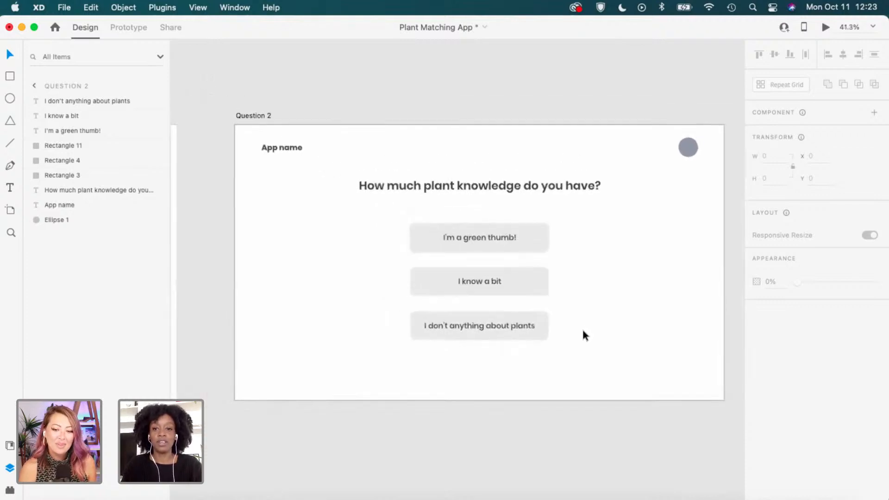
pyautogui.scroll(-2, 583, 332)
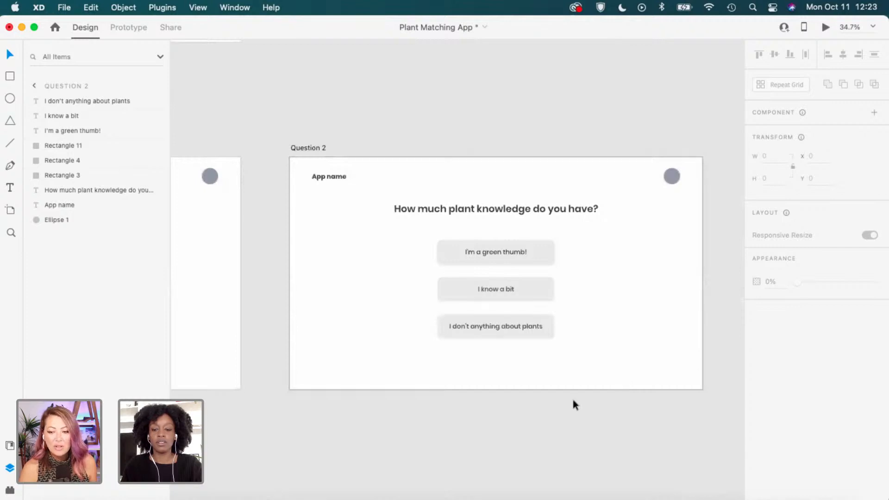
pyautogui.moveTo(294, 369); pyautogui.dragTo(442, 361)
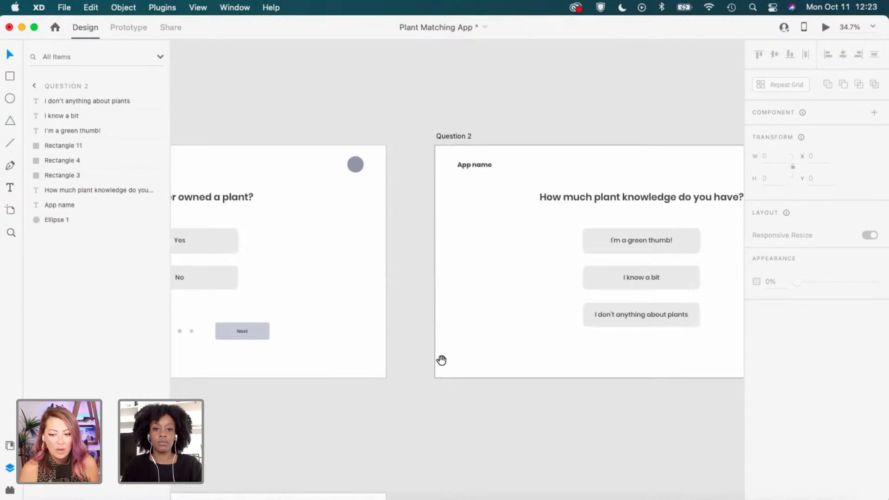
pyautogui.moveTo(548, 363); pyautogui.dragTo(414, 364)
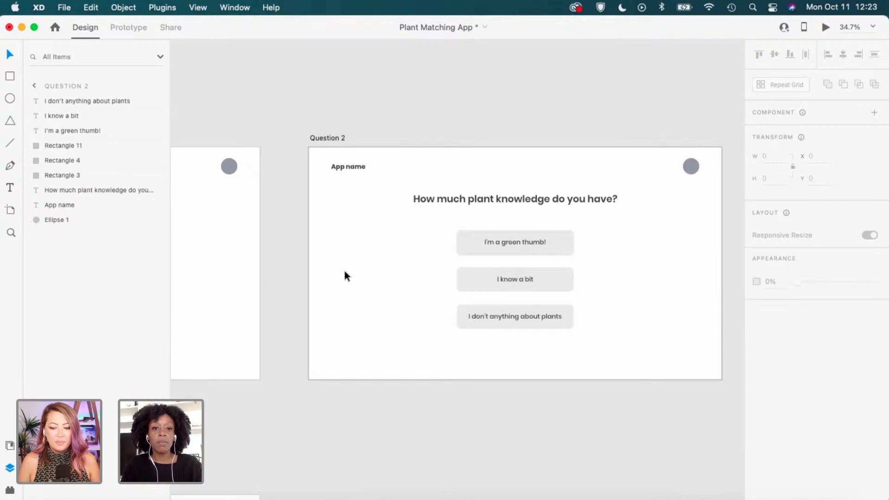
pyautogui.scroll(-2, 342, 276)
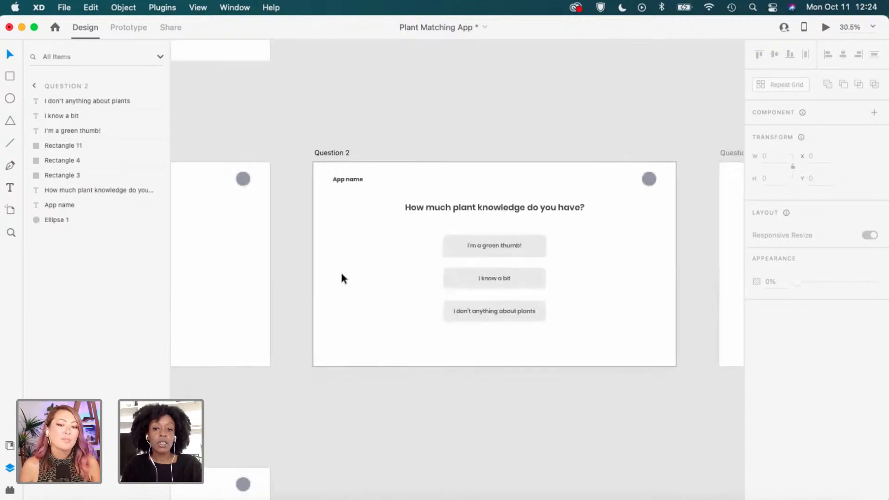
pyautogui.scroll(2, 341, 274)
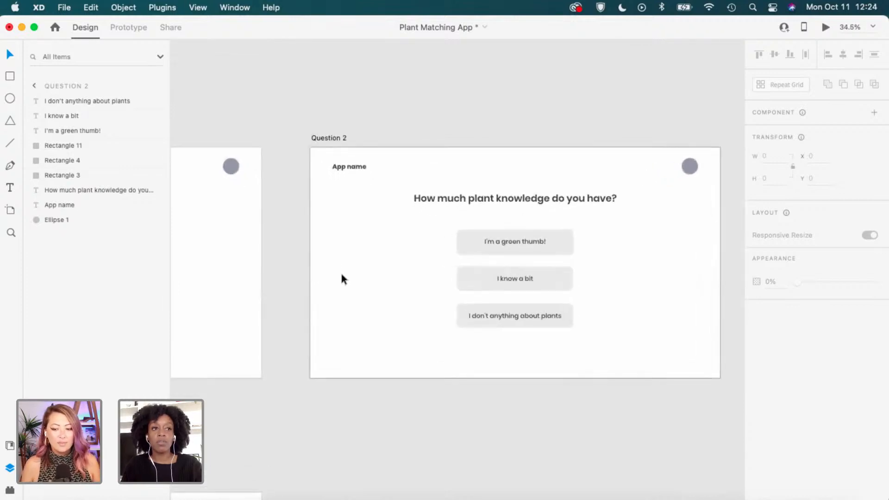
pyautogui.scroll(1, 342, 277)
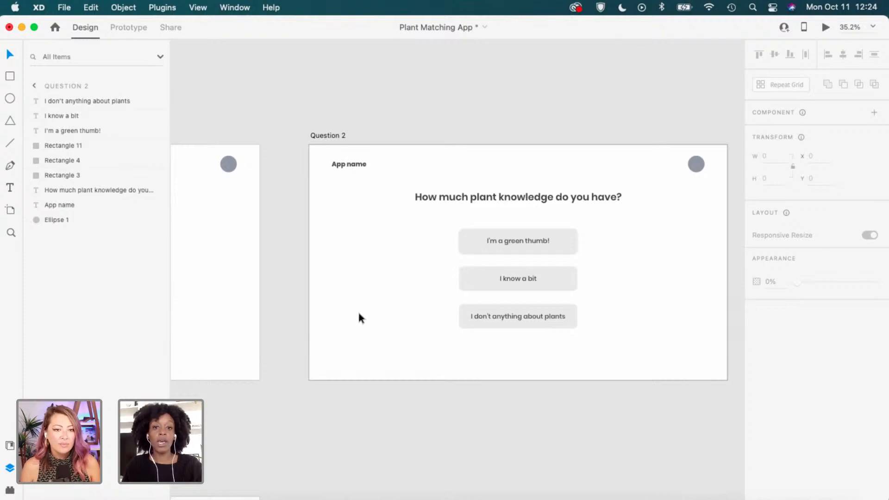
pyautogui.scroll(-3, 366, 310)
pyautogui.scroll(-3, 365, 314)
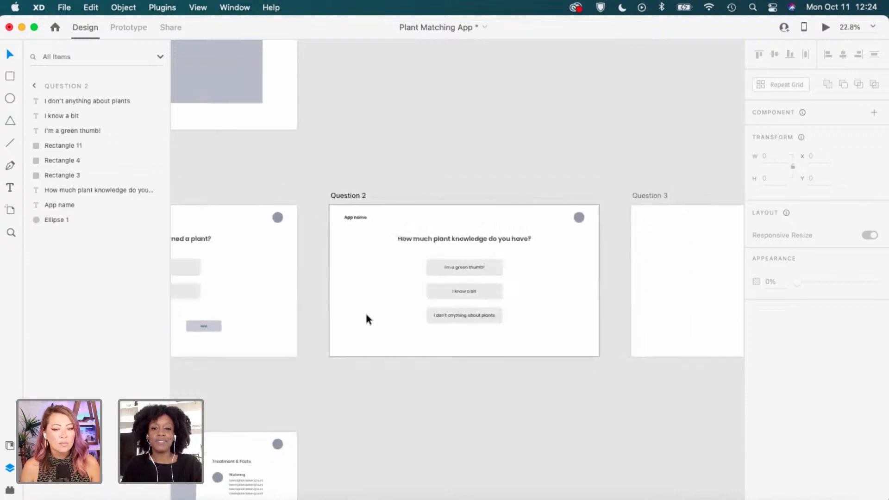
pyautogui.scroll(-2, 364, 311)
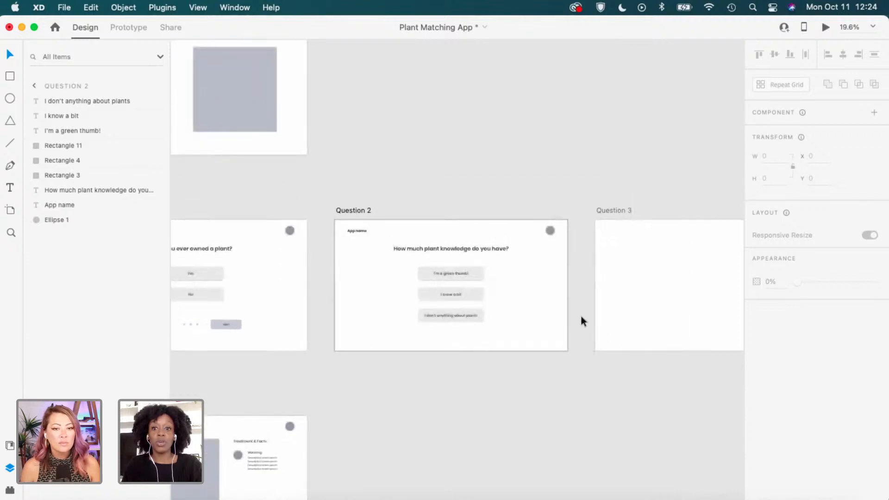
pyautogui.moveTo(639, 361); pyautogui.dragTo(548, 348)
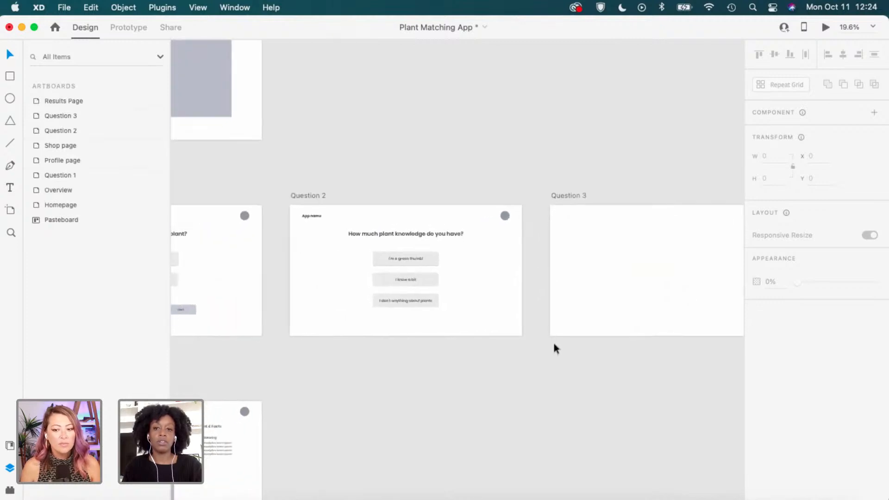
pyautogui.scroll(-3, 554, 347)
pyautogui.moveTo(633, 359); pyautogui.dragTo(398, 328)
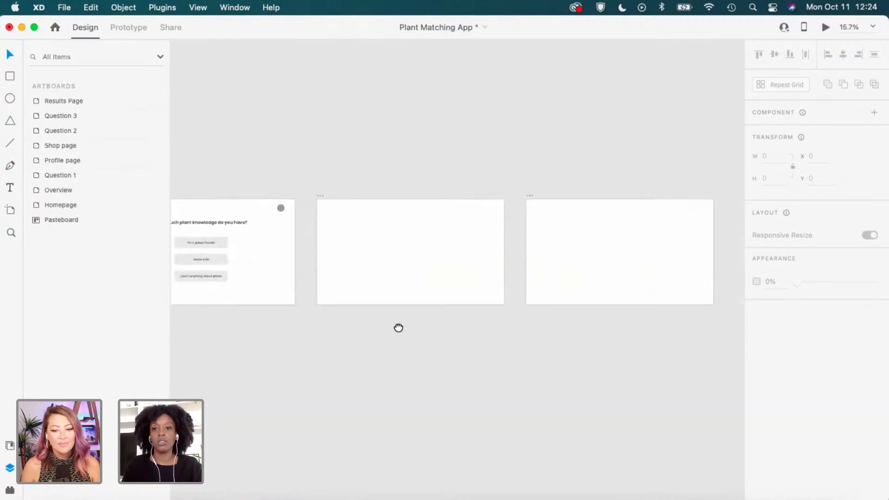
pyautogui.scroll(-2, 532, 276)
pyautogui.click(530, 210)
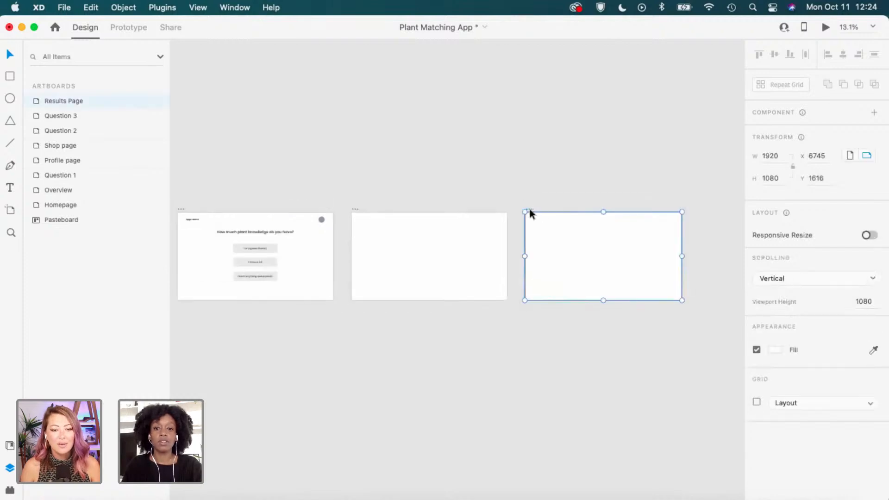
pyautogui.moveTo(529, 210); pyautogui.dragTo(703, 205)
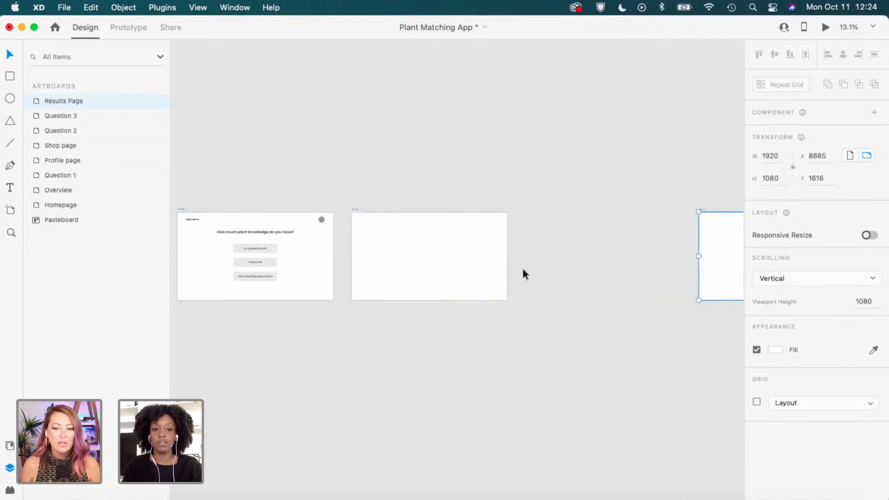
pyautogui.click(484, 349)
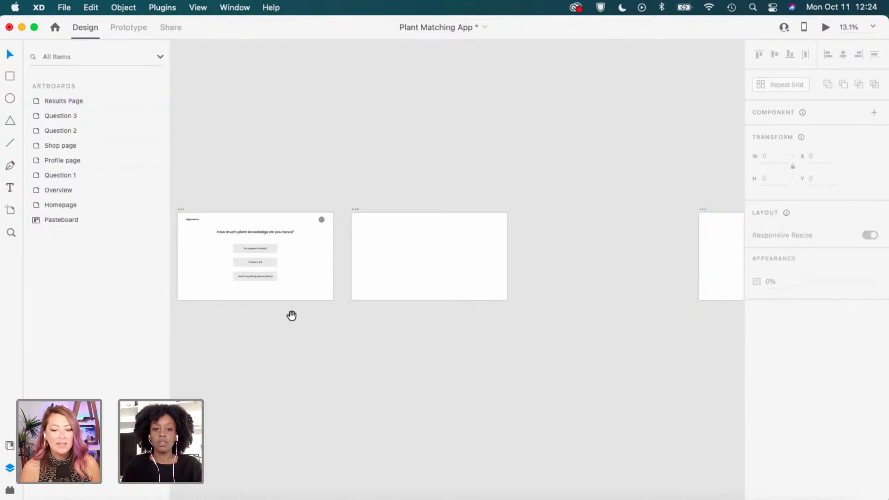
pyautogui.moveTo(292, 315); pyautogui.dragTo(479, 310)
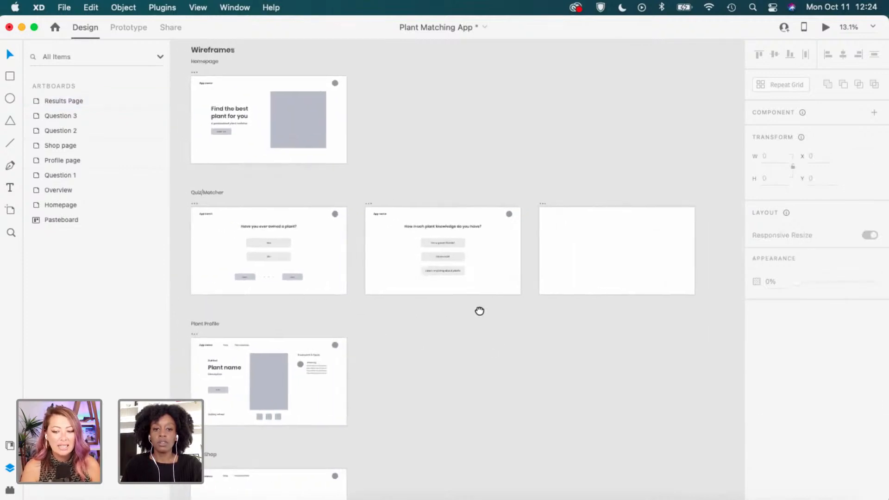
# Option-drag the blank Question 3 artboard to create the copy Question 3 – 1 in that space.
pyautogui.click(542, 204)
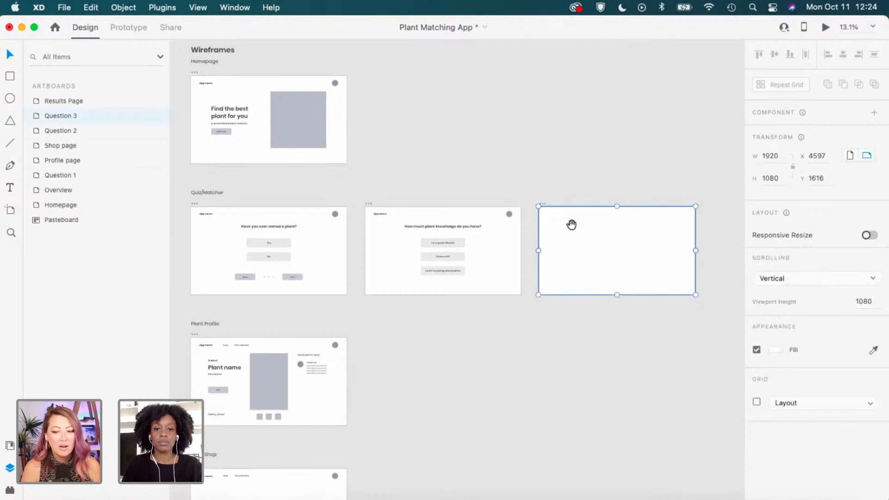
pyautogui.hscroll(5, 563, 224)
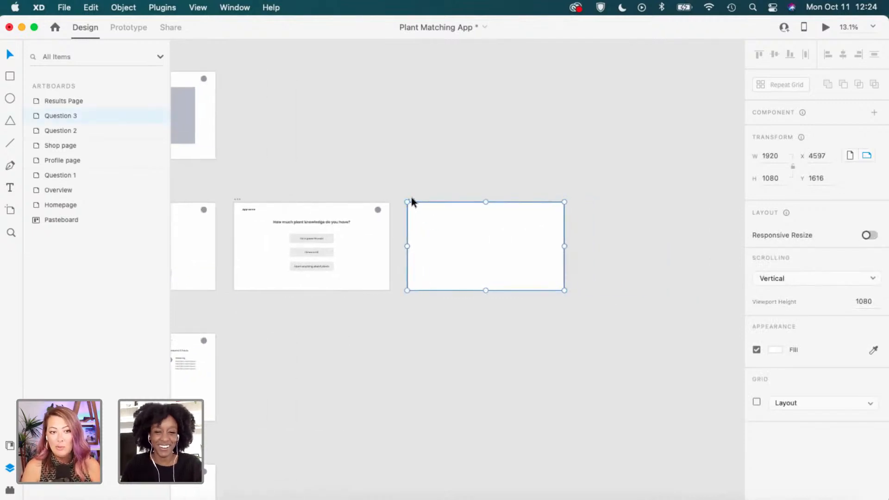
pyautogui.moveTo(411, 197); pyautogui.dragTo(583, 213)
pyautogui.click(549, 155)
pyautogui.moveTo(705, 232); pyautogui.dragTo(521, 219)
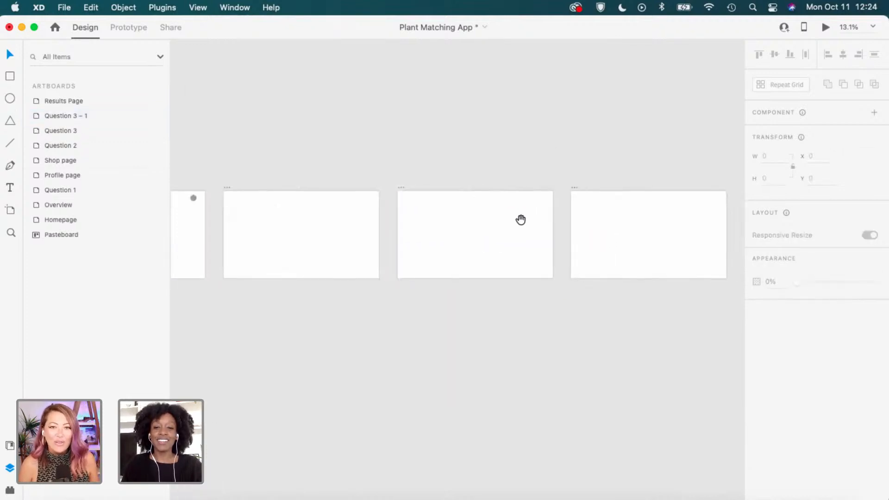
pyautogui.moveTo(359, 174); pyautogui.dragTo(582, 186)
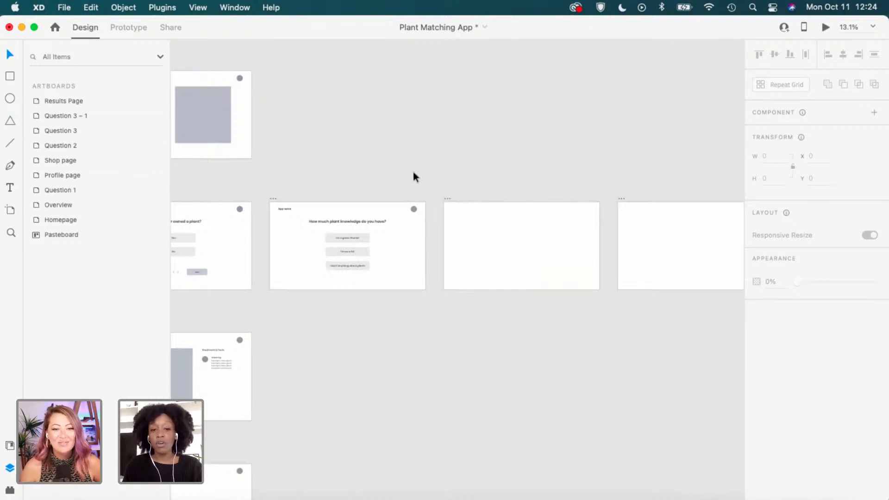
pyautogui.moveTo(368, 176); pyautogui.dragTo(513, 189)
pyautogui.scroll(1, 416, 270)
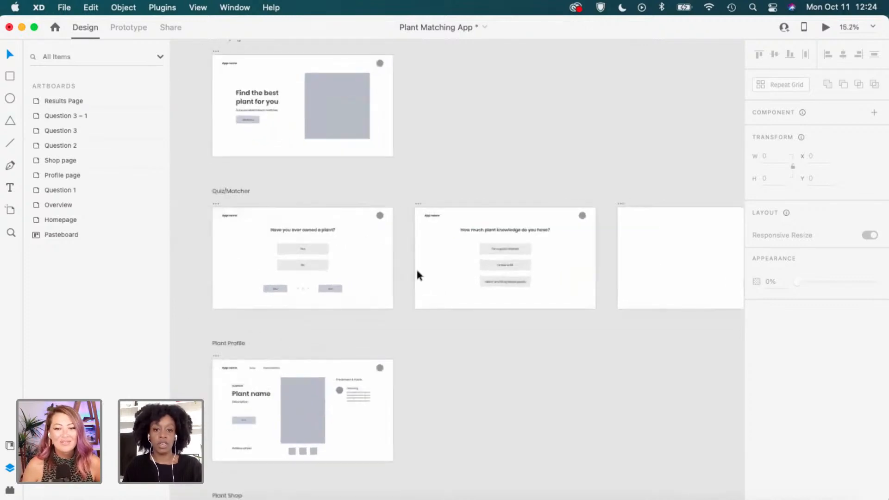
pyautogui.scroll(1, 501, 282)
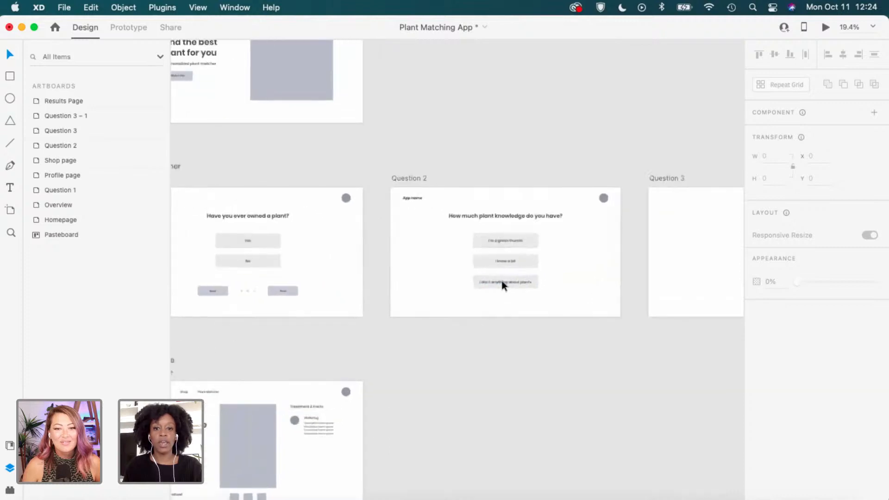
pyautogui.scroll(1, 502, 283)
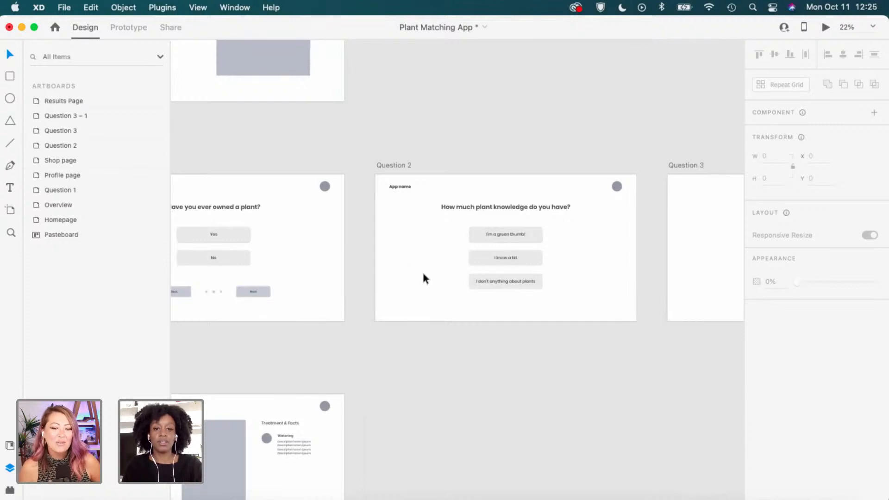
pyautogui.scroll(1, 435, 272)
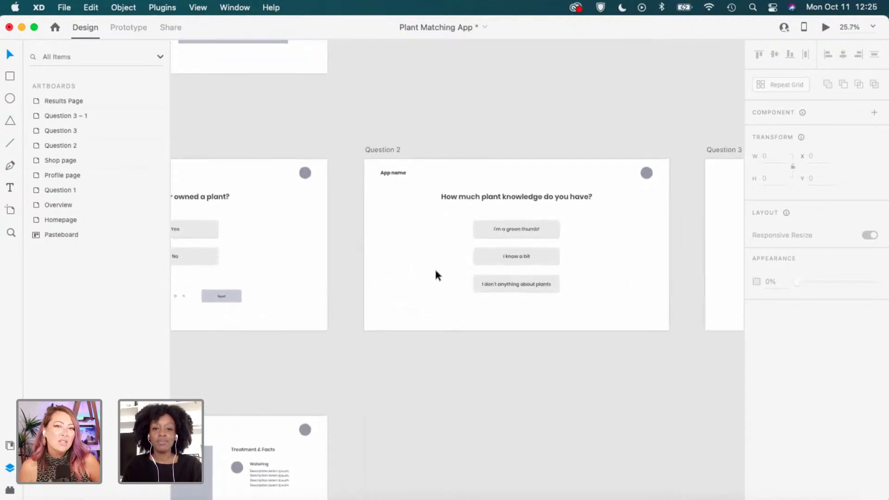
pyautogui.hscroll(2, 602, 236)
pyautogui.scroll(1, 573, 227)
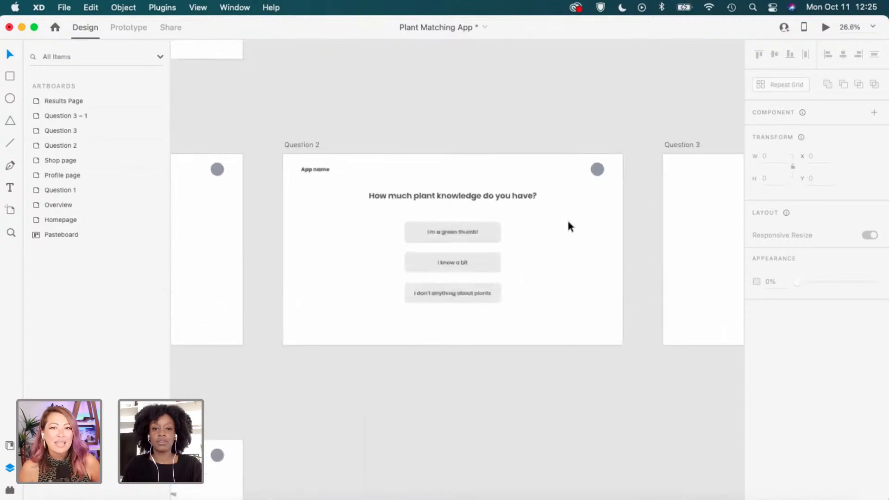
# Paste the App name and grey circle header onto the Question 3 artboard.
pyautogui.keyDown('shift'); pyautogui.click(598, 170); pyautogui.keyUp('shift')
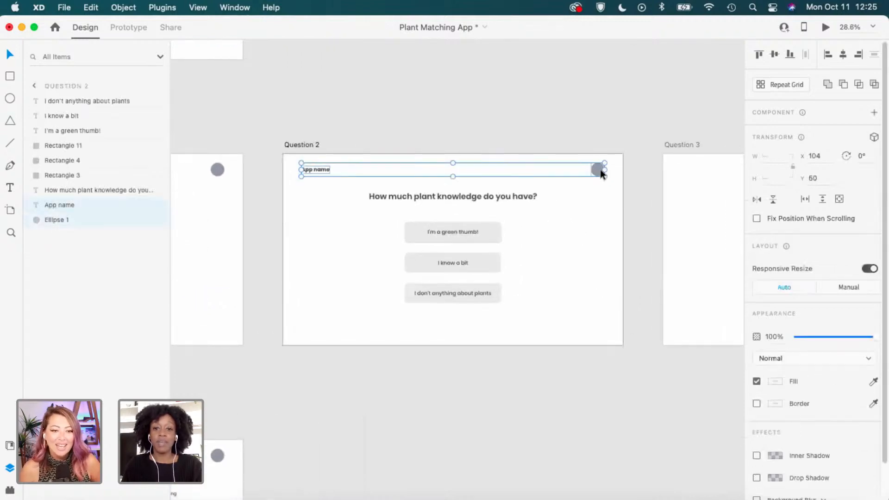
pyautogui.click(606, 139)
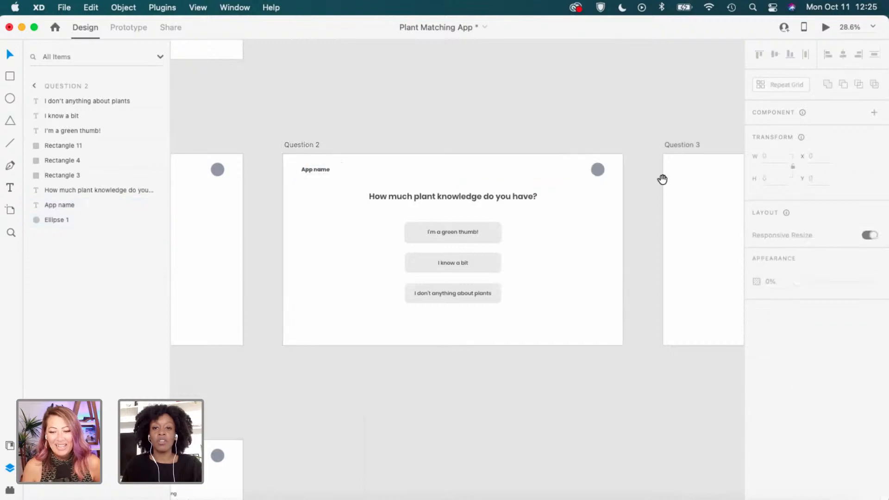
pyautogui.moveTo(662, 179); pyautogui.dragTo(433, 179)
pyautogui.hscroll(3, 430, 180)
pyautogui.click(343, 144)
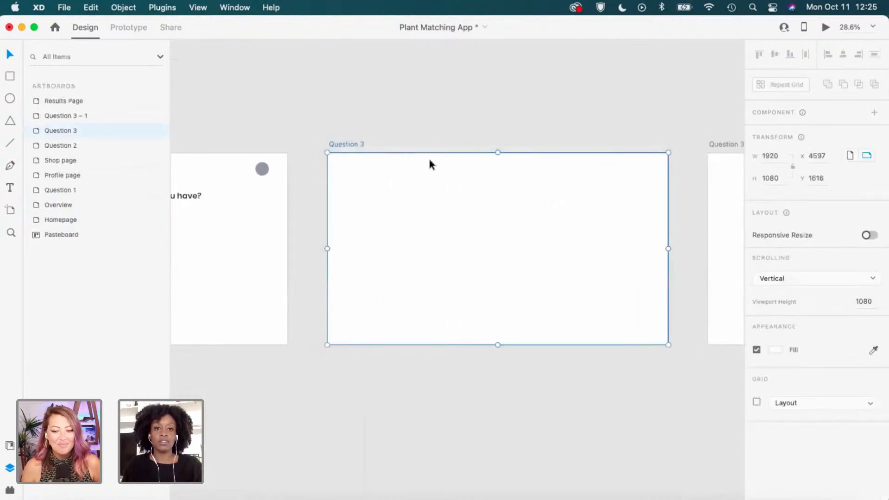
pyautogui.scroll(1, 430, 164)
pyautogui.press('super+v')
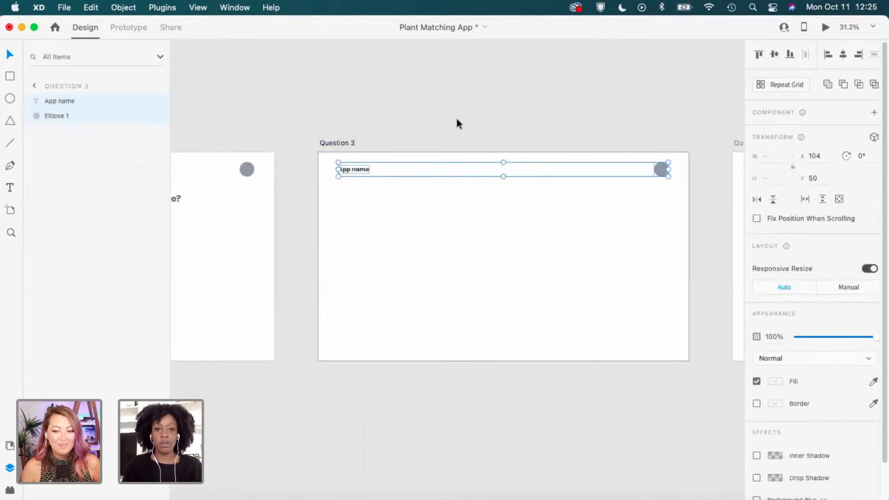
pyautogui.click(491, 213)
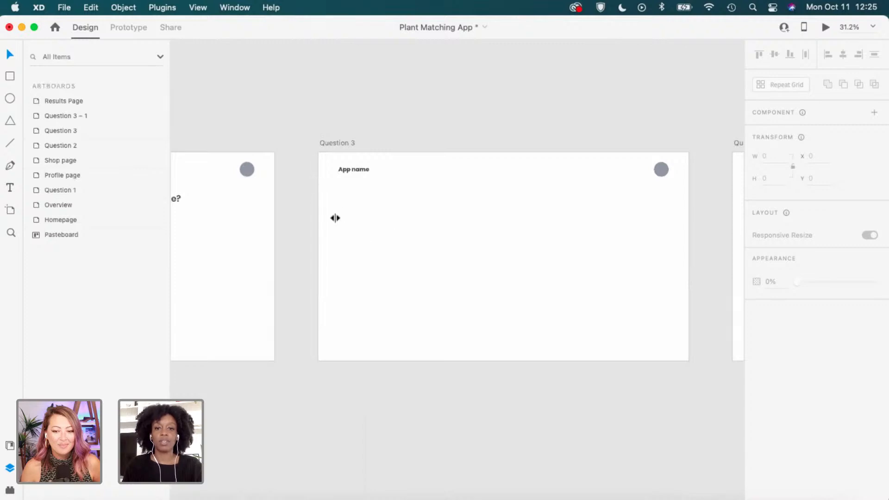
# Copy the 'How much plant knowledge do you have?' heading from Question 2 into Question 3.
pyautogui.moveTo(334, 217); pyautogui.dragTo(504, 200)
pyautogui.hscroll(-5, 478, 212)
pyautogui.click(477, 210)
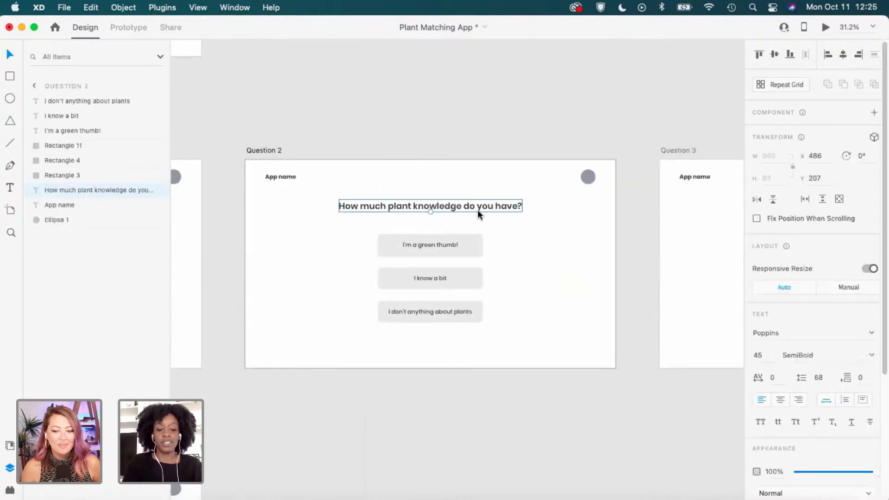
pyautogui.click(708, 192)
pyautogui.moveTo(667, 198); pyautogui.dragTo(363, 202)
pyautogui.scroll(1, 488, 202)
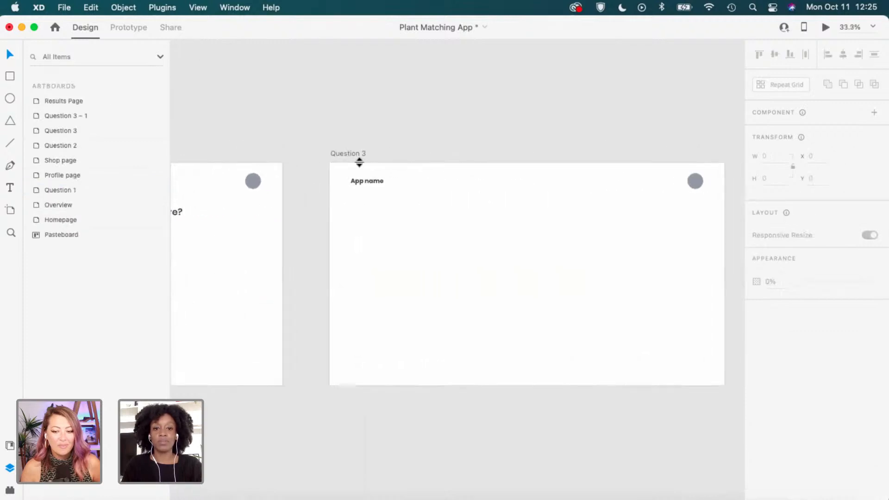
pyautogui.click(360, 154)
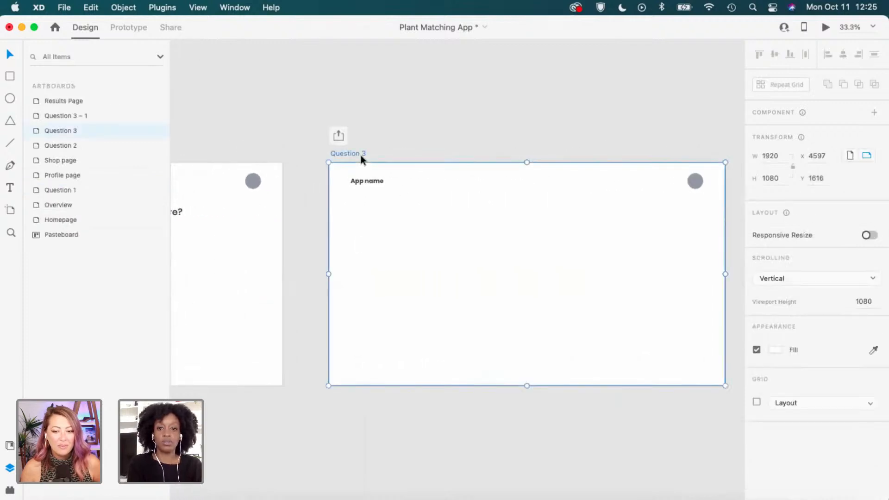
pyautogui.write('How much plant knowledge do you have?')
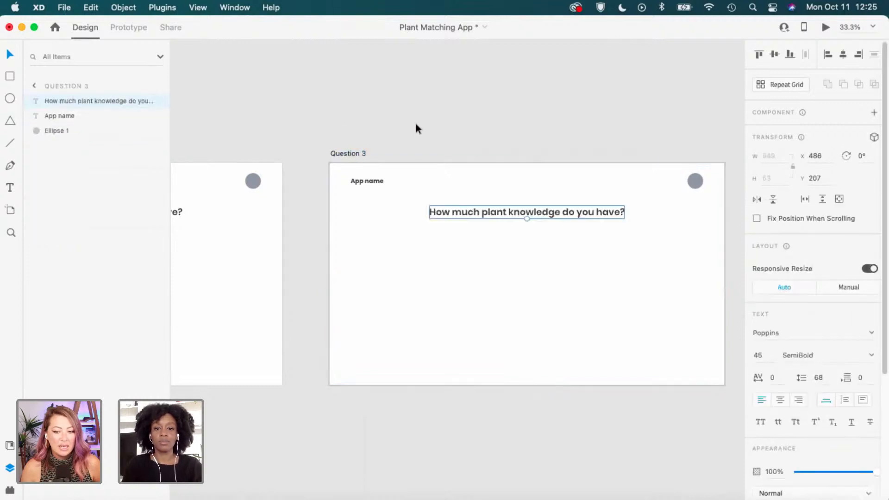
pyautogui.click(414, 120)
pyautogui.moveTo(314, 238); pyautogui.dragTo(710, 239)
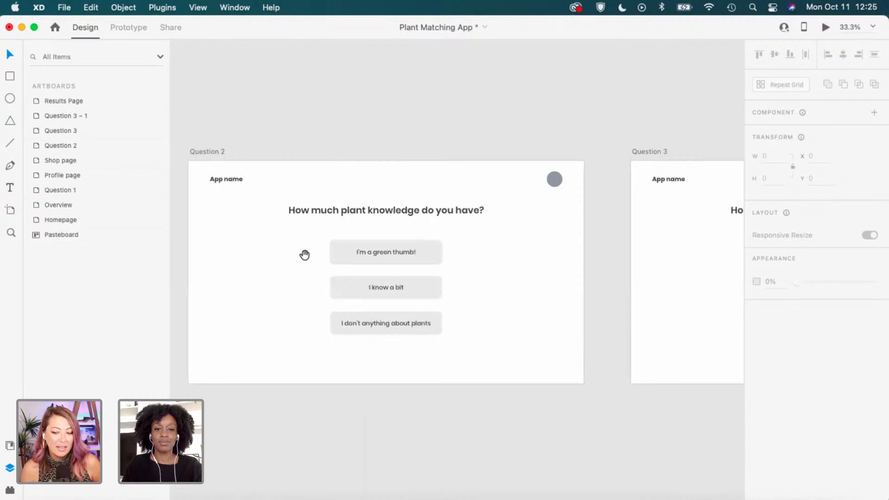
# Turn on the 12-column layout grid for the Question 1 artboard.
pyautogui.moveTo(309, 256); pyautogui.dragTo(561, 259)
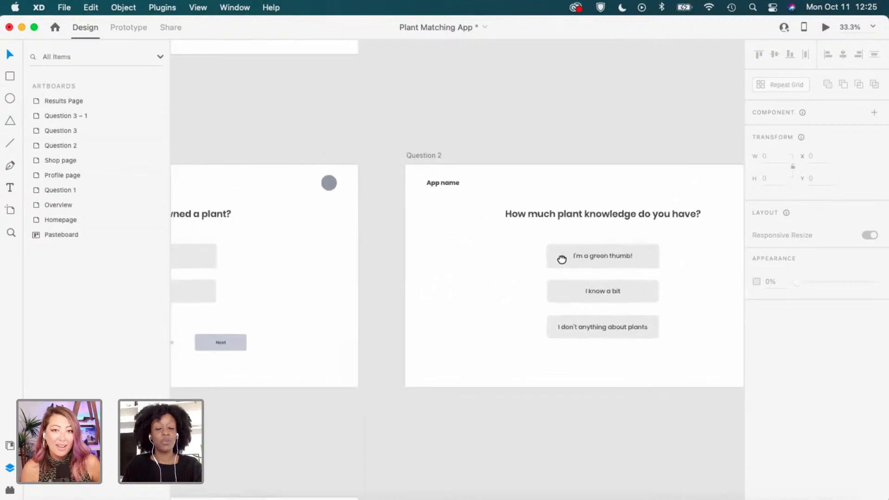
pyautogui.moveTo(355, 262); pyautogui.dragTo(484, 264)
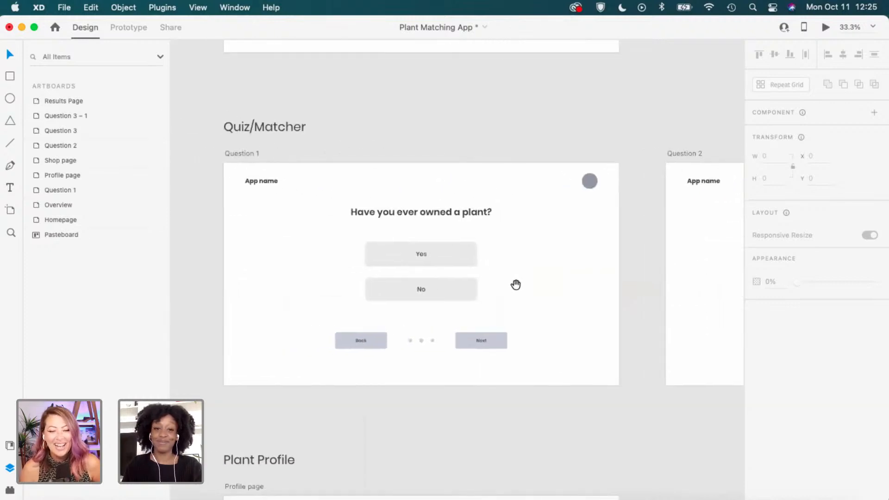
pyautogui.scroll(5, 384, 359)
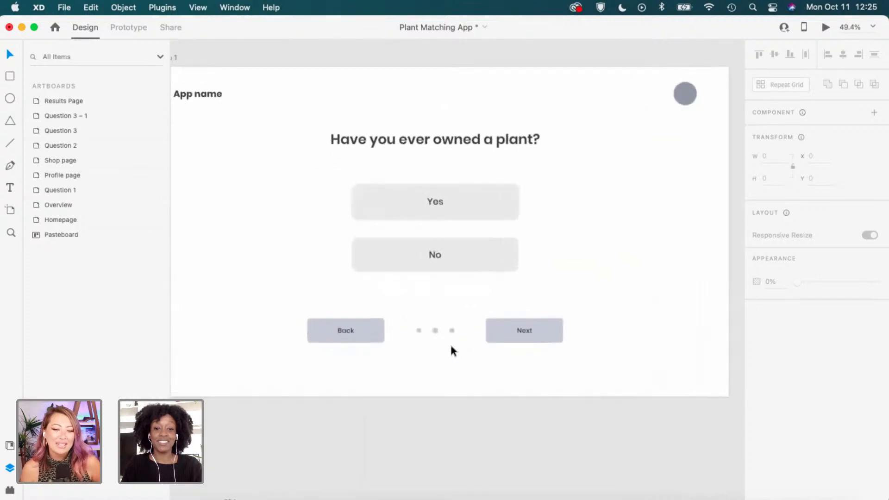
pyautogui.scroll(2, 452, 350)
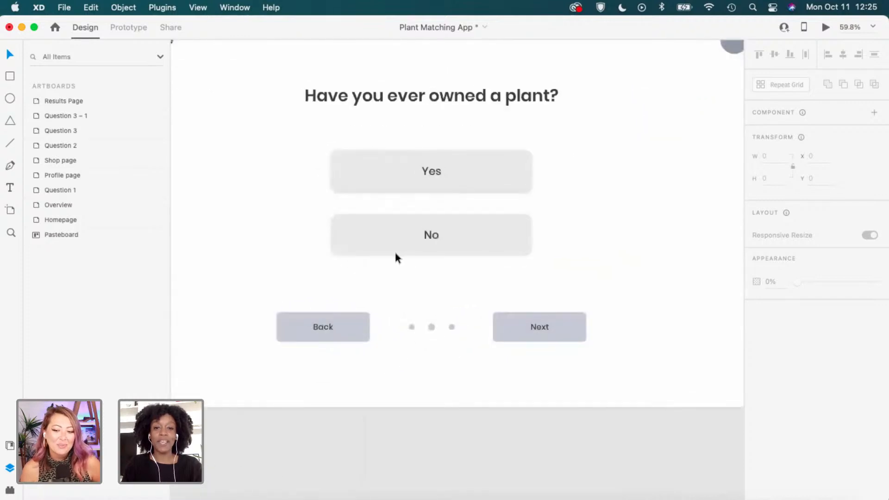
pyautogui.scroll(-5, 444, 279)
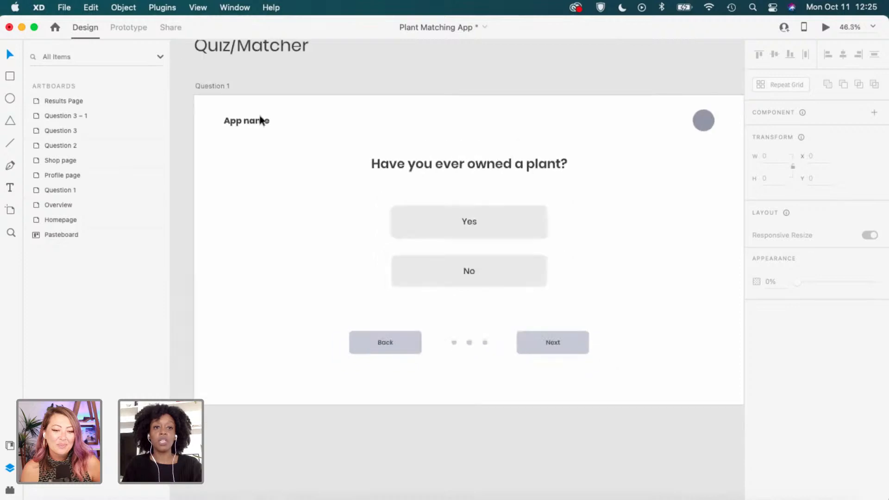
pyautogui.click(217, 83)
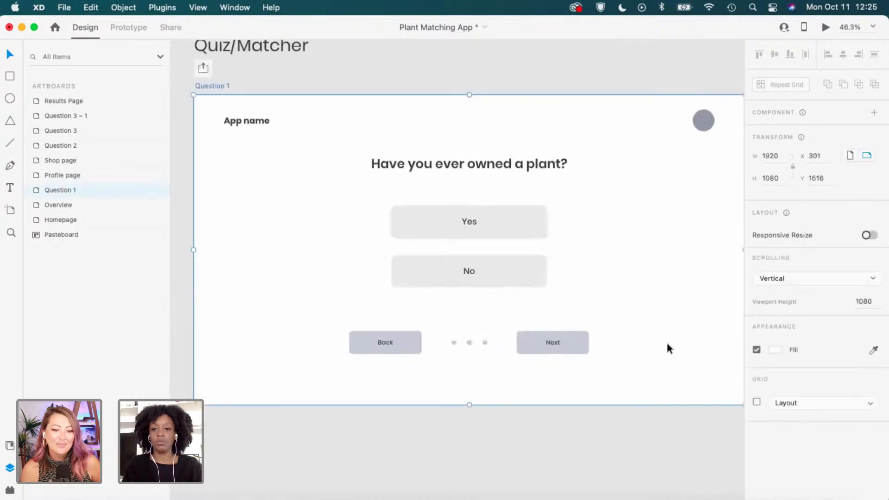
pyautogui.click(757, 402)
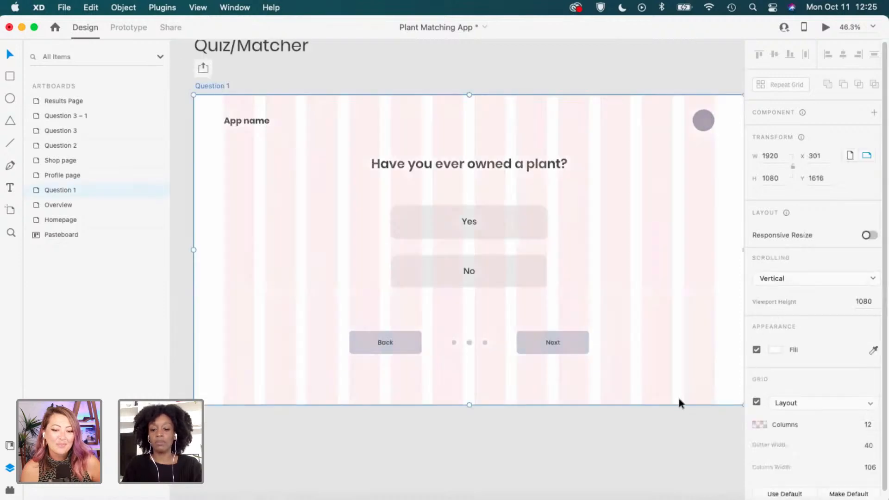
pyautogui.click(533, 432)
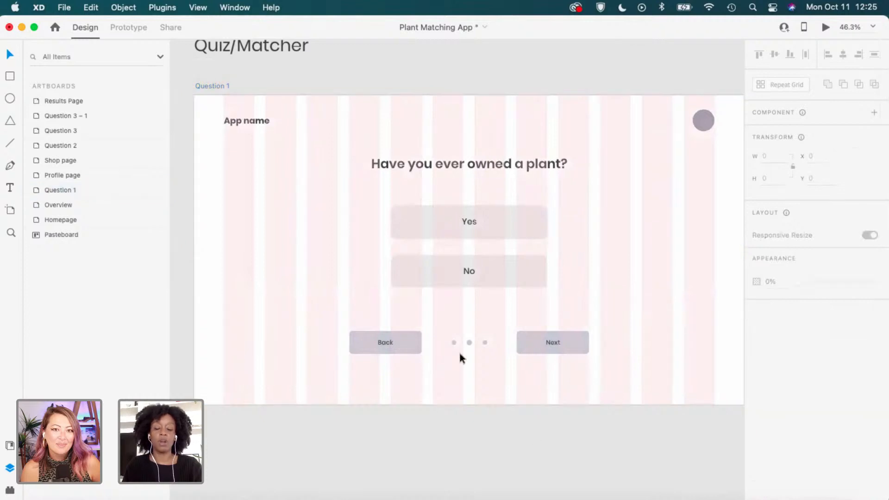
# Check Question 1's left pagination dot against the grid, then reselect the artboard.
pyautogui.scroll(2, 498, 358)
pyautogui.scroll(3, 488, 351)
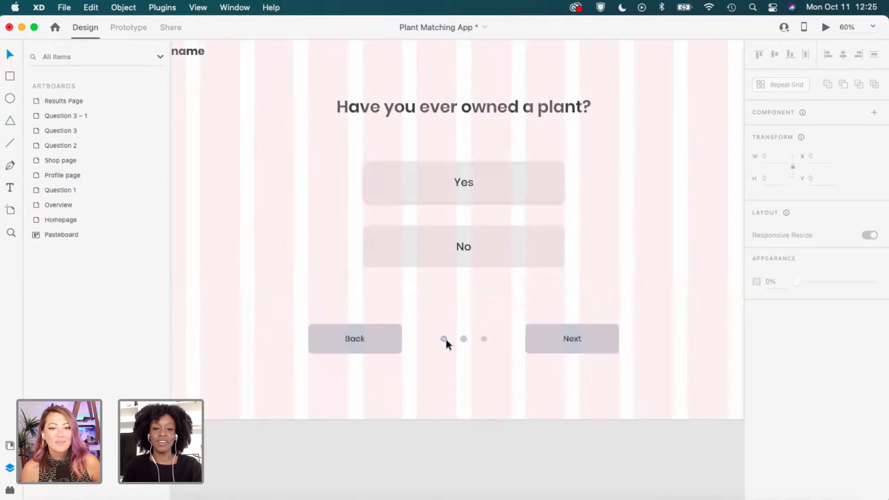
pyautogui.click(443, 339)
pyautogui.scroll(3, 468, 339)
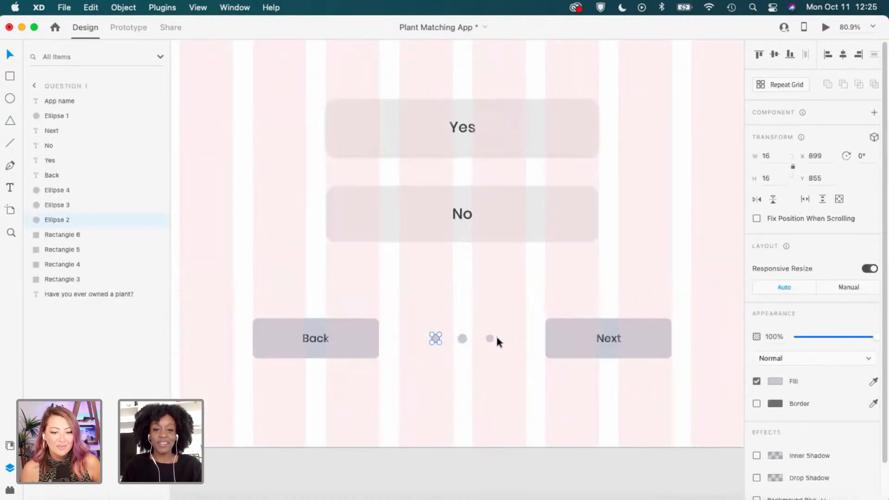
pyautogui.click(523, 351)
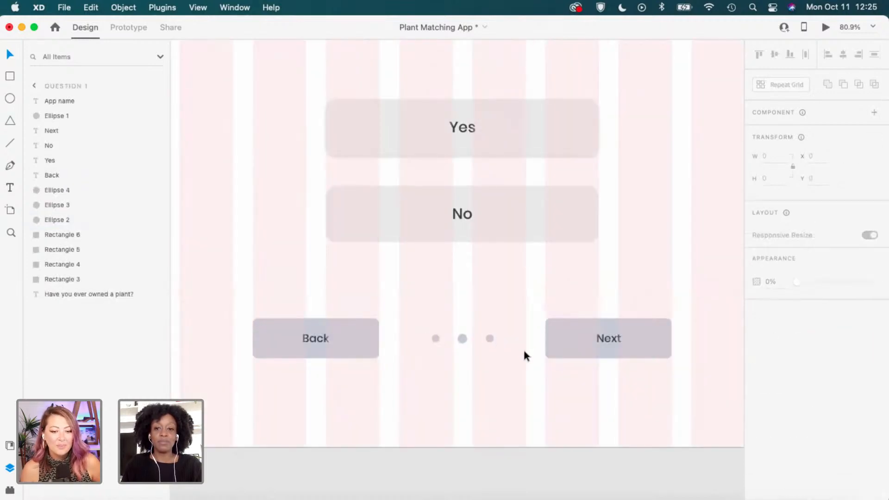
pyautogui.scroll(-5, 524, 348)
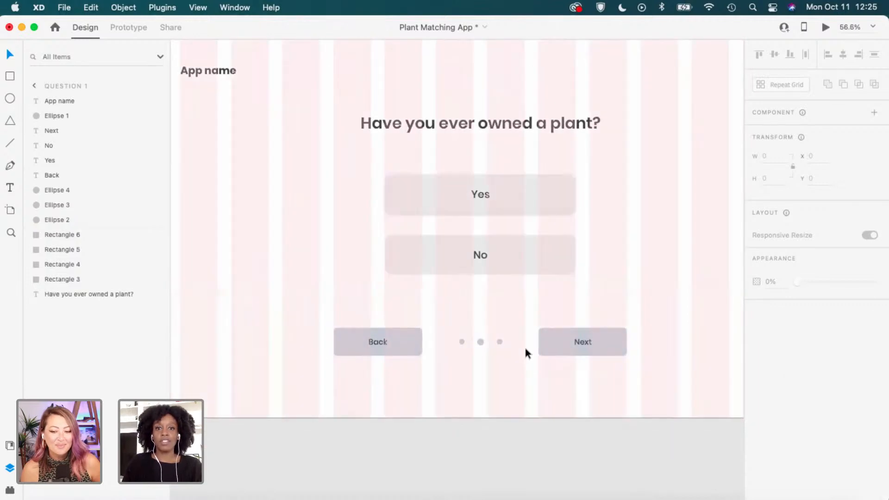
pyautogui.scroll(-1, 526, 351)
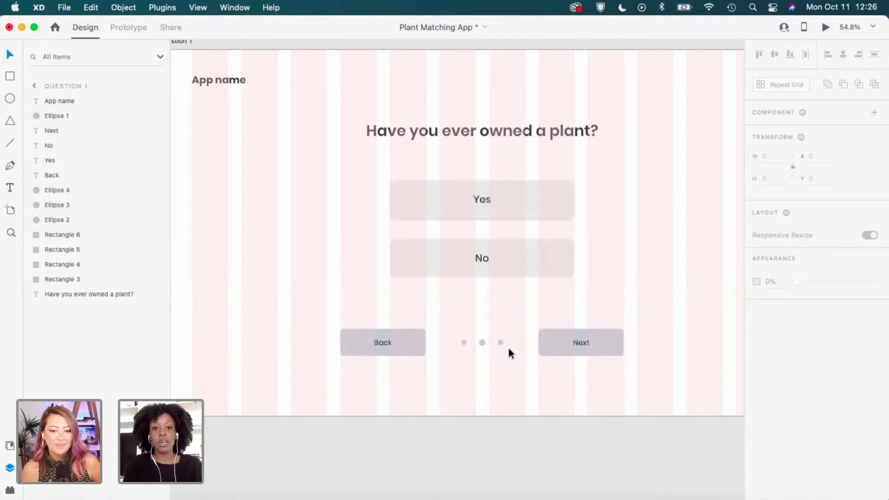
pyautogui.scroll(3, 508, 348)
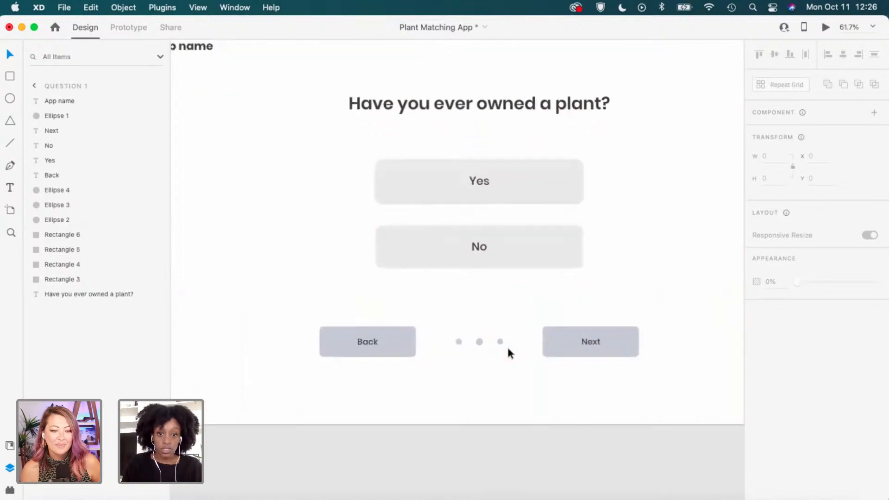
pyautogui.scroll(1, 507, 352)
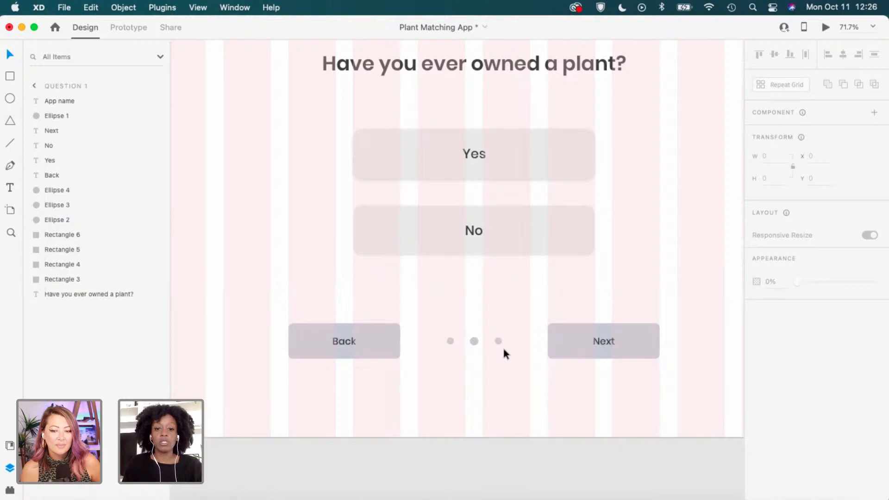
pyautogui.scroll(3, 502, 346)
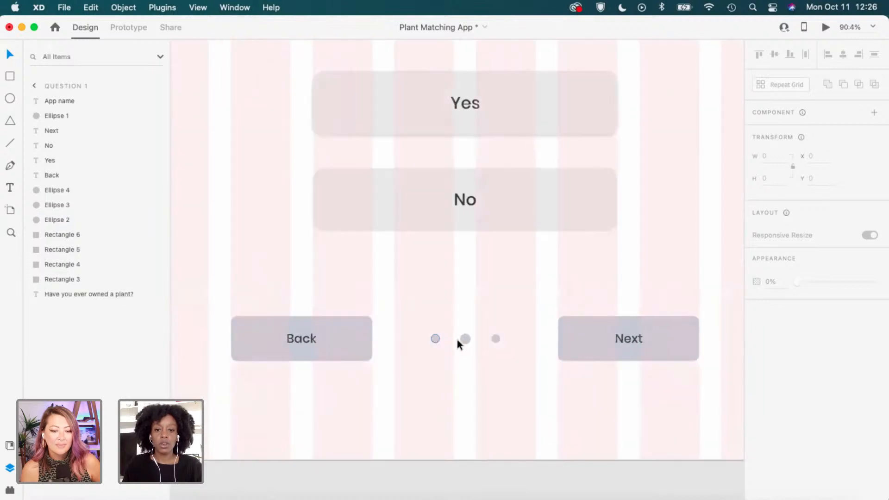
pyautogui.scroll(2, 475, 343)
pyautogui.scroll(-5, 552, 308)
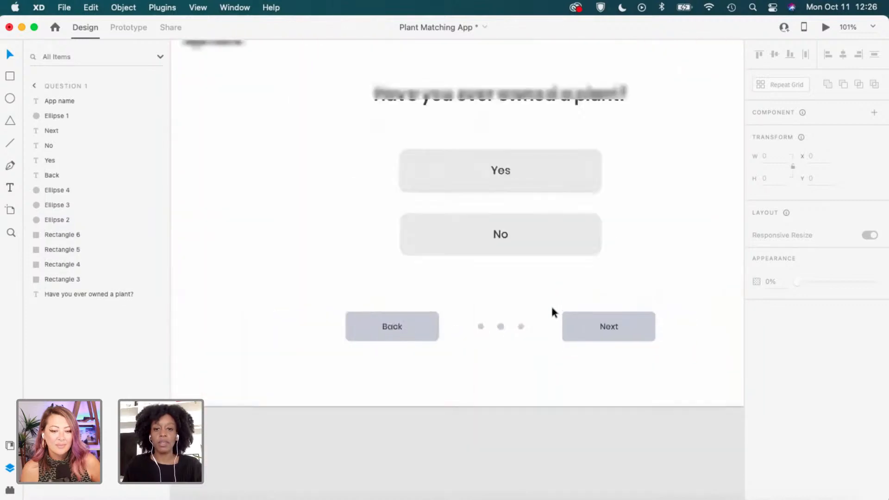
pyautogui.scroll(-2, 552, 308)
pyautogui.click(249, 56)
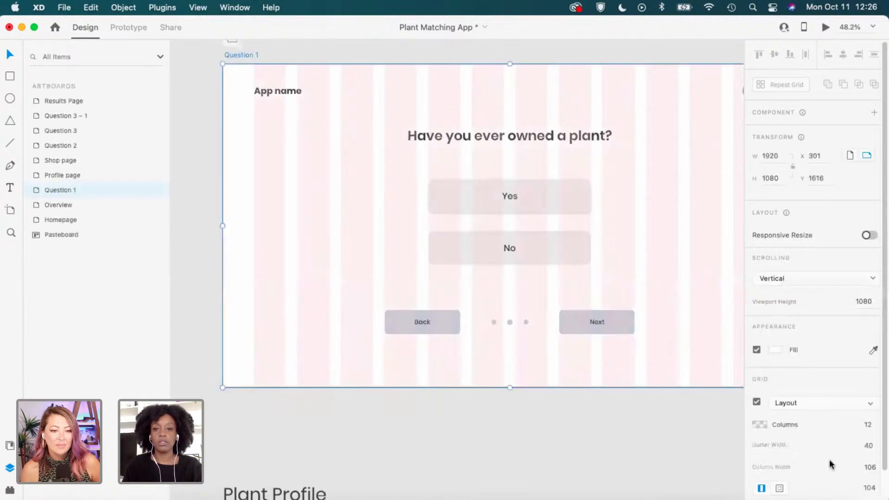
# Turn off the layout grid on Question 1.
pyautogui.click(755, 402)
pyautogui.scroll(4, 527, 322)
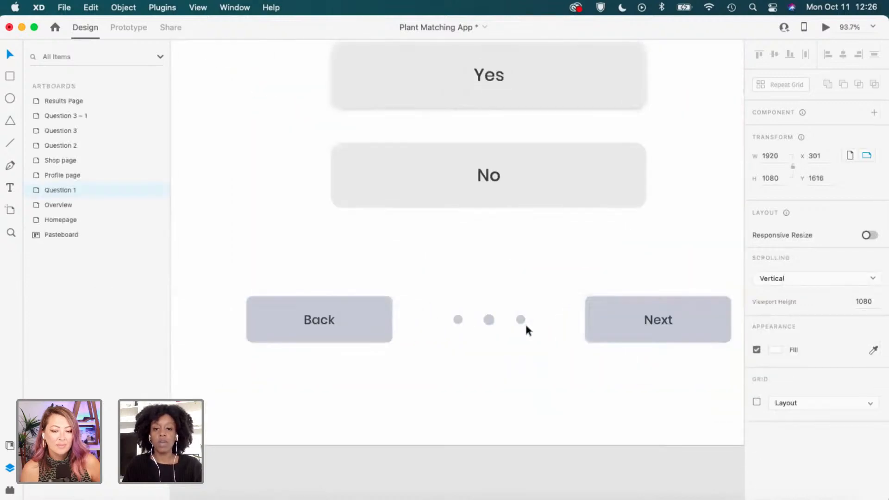
pyautogui.scroll(1, 527, 326)
pyautogui.click(529, 339)
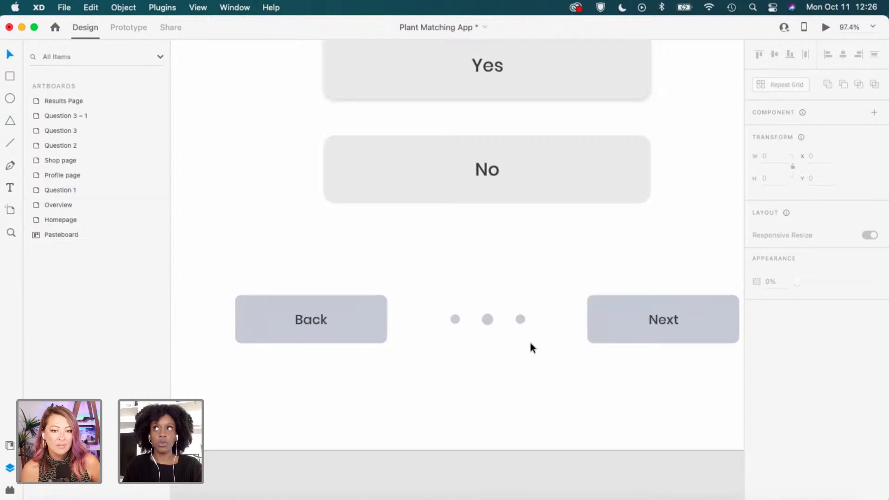
pyautogui.scroll(-5, 530, 347)
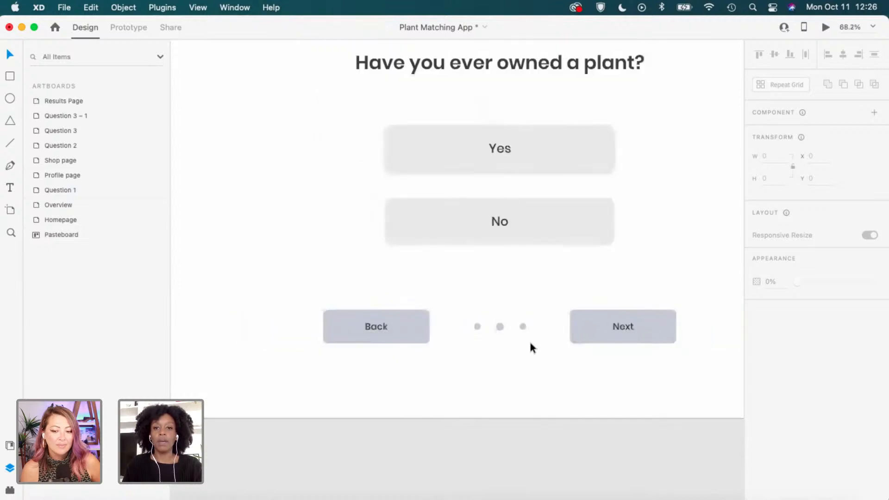
# Pan past Question 3 and Question 3 – 1 and back, zooming in on Question 1's page dots.
pyautogui.moveTo(641, 353); pyautogui.dragTo(377, 356)
pyautogui.moveTo(556, 362); pyautogui.dragTo(250, 365)
pyautogui.moveTo(597, 367); pyautogui.dragTo(258, 369)
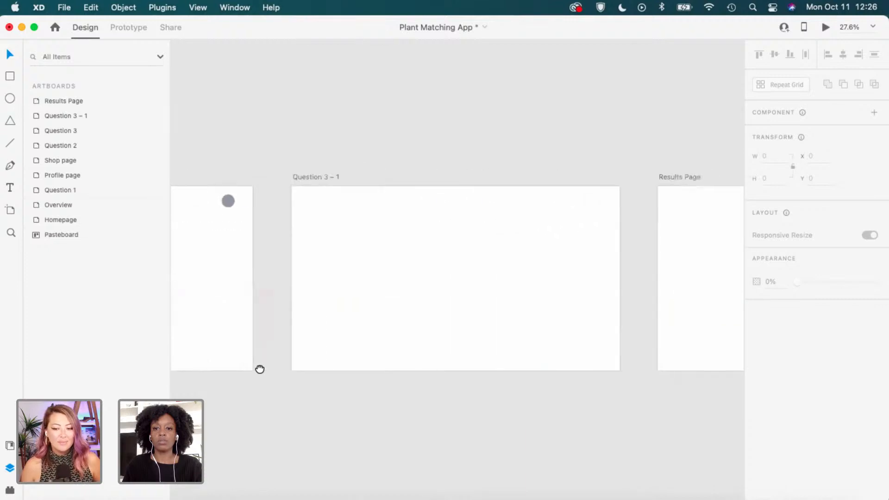
pyautogui.moveTo(394, 365); pyautogui.dragTo(740, 363)
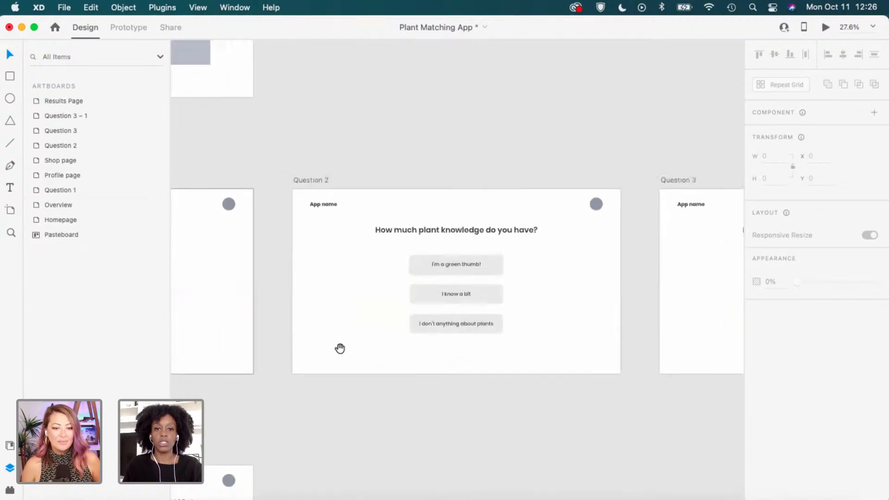
pyautogui.moveTo(339, 349); pyautogui.dragTo(649, 335)
pyautogui.scroll(10, 447, 320)
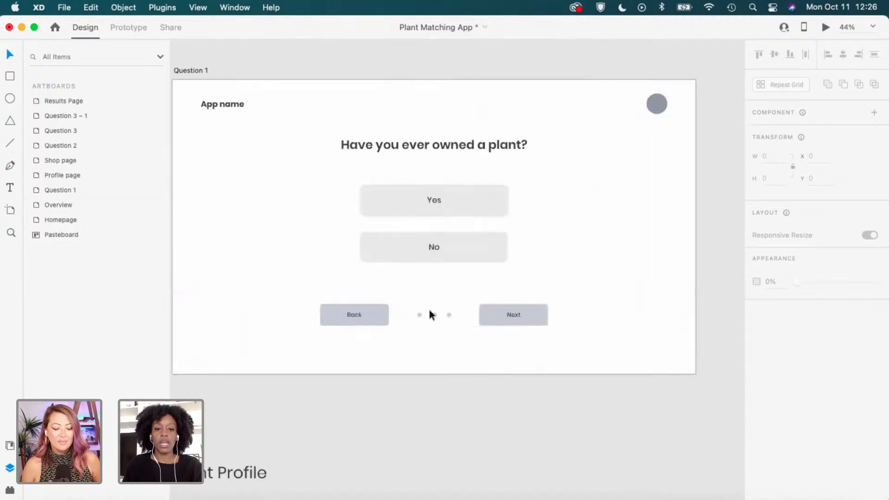
pyautogui.scroll(3, 430, 326)
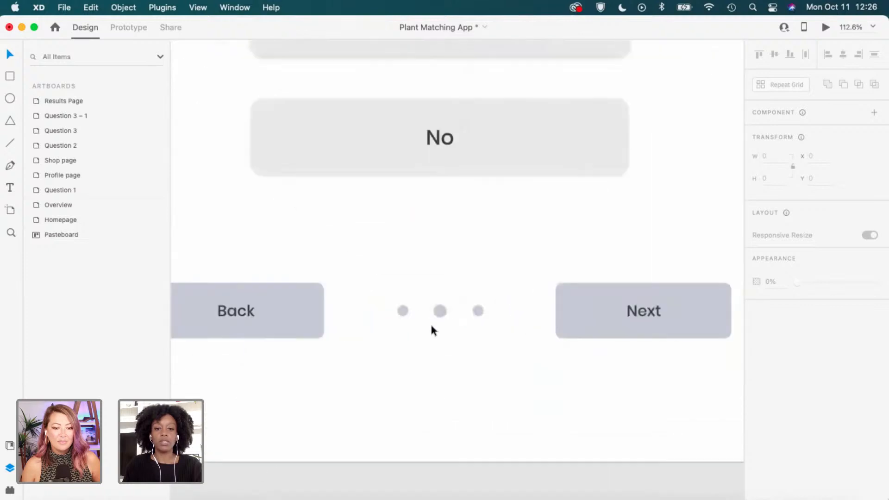
# Duplicate the leftmost page dot on Question 1 to make a fourth dot.
pyautogui.click(407, 311)
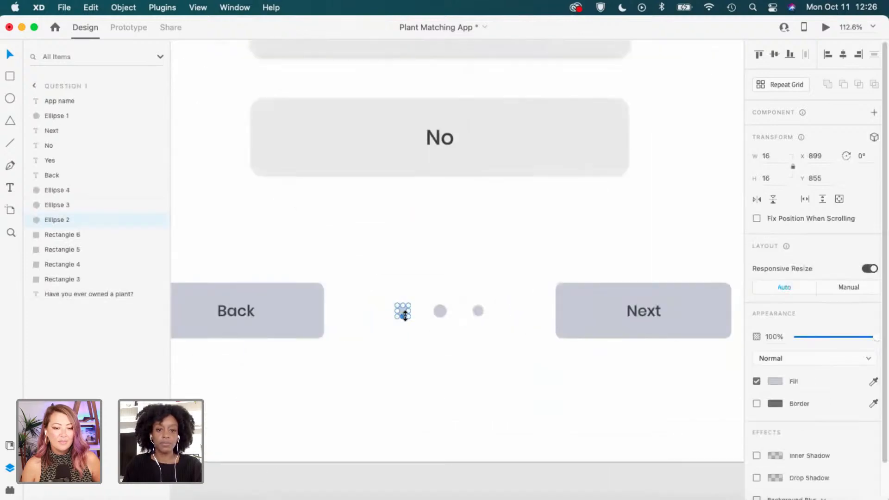
pyautogui.moveTo(404, 312); pyautogui.dragTo(370, 312)
pyautogui.click(464, 332)
# Group all four page dots into a single object, Group 5.
pyautogui.scroll(3, 457, 330)
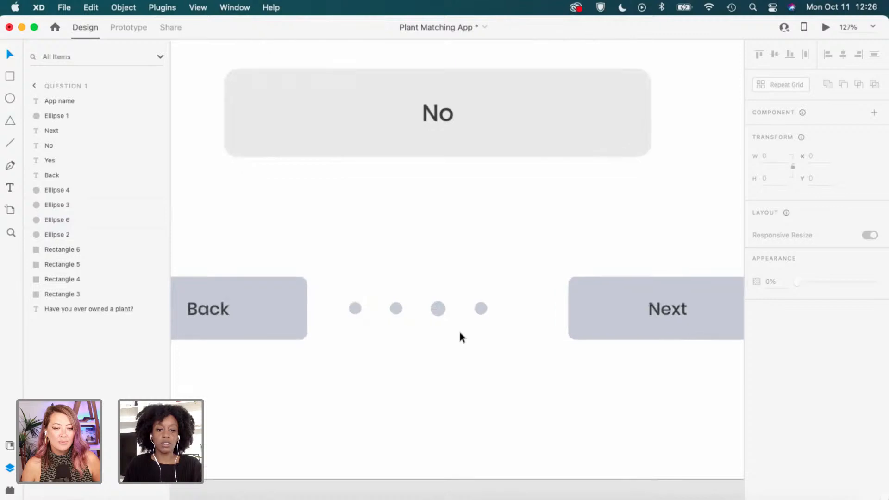
pyautogui.scroll(1, 456, 332)
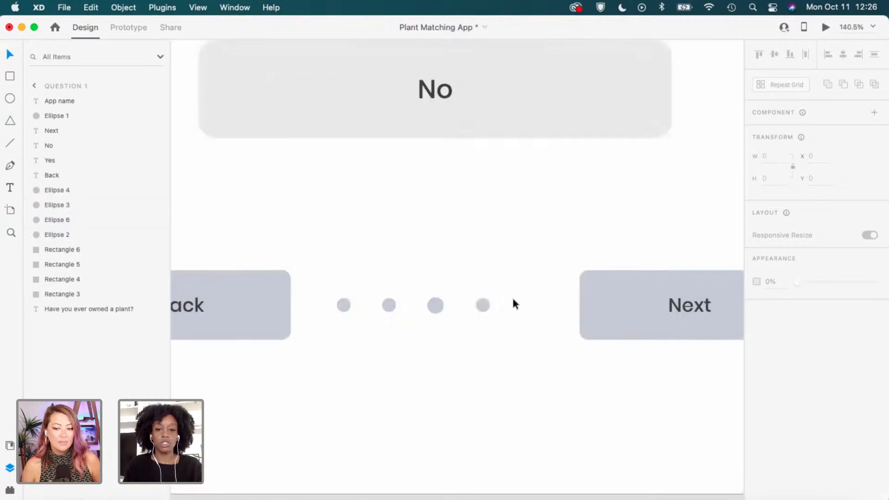
pyautogui.moveTo(512, 295); pyautogui.dragTo(352, 305)
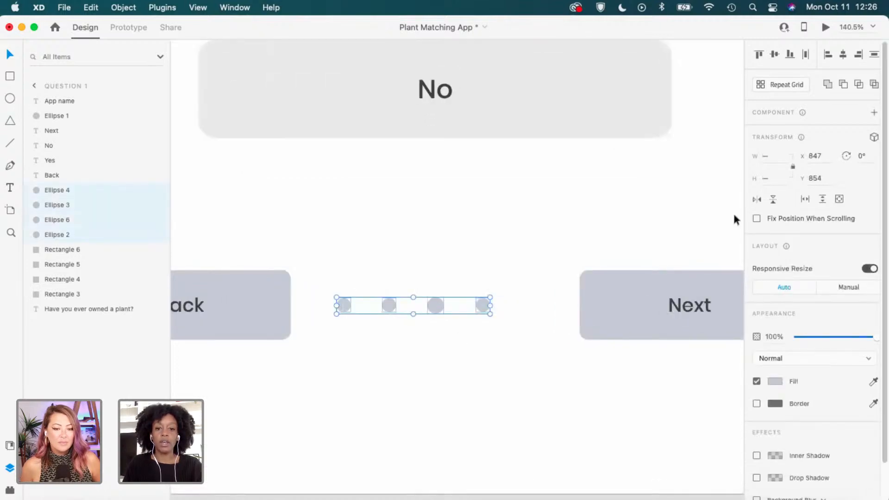
pyautogui.scroll(1, 387, 313)
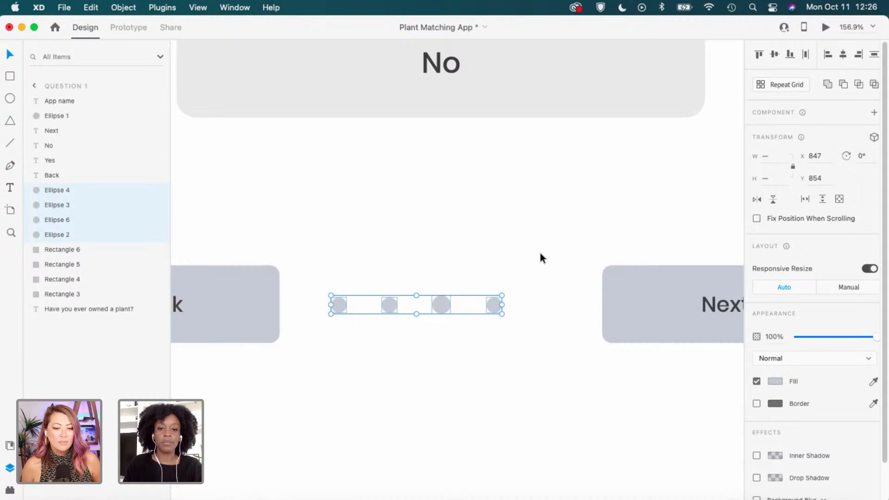
pyautogui.press('super+g')
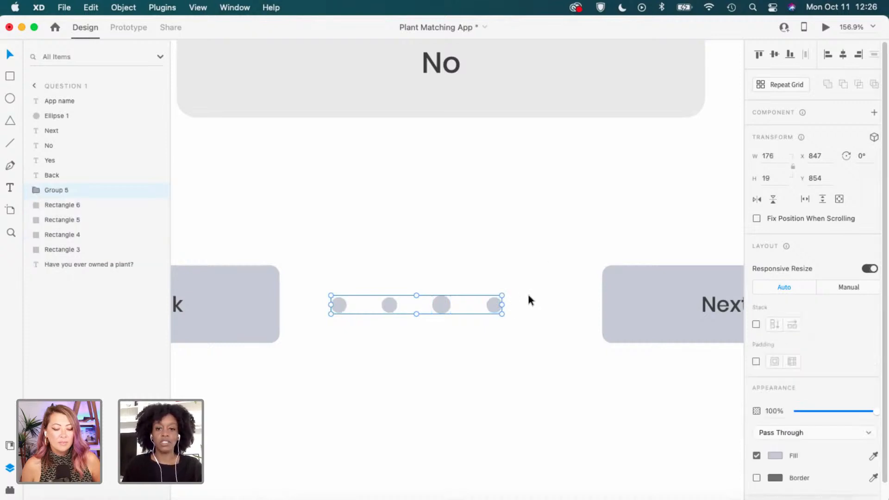
pyautogui.scroll(-5, 572, 287)
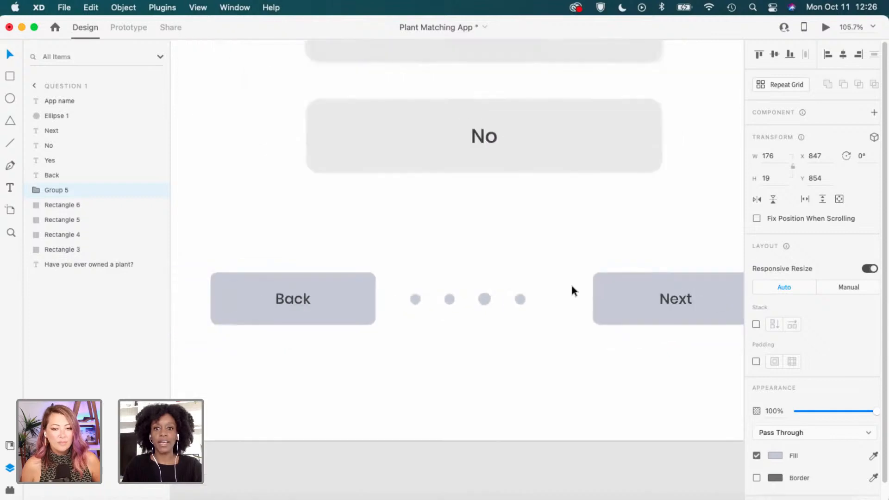
# Centre the four-dot group horizontally on the Question 1 artboard.
pyautogui.scroll(-5, 571, 287)
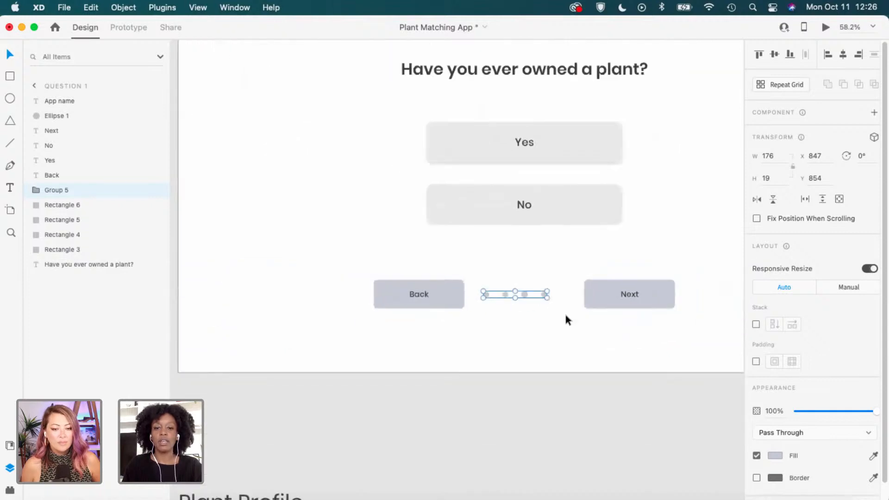
pyautogui.click(566, 320)
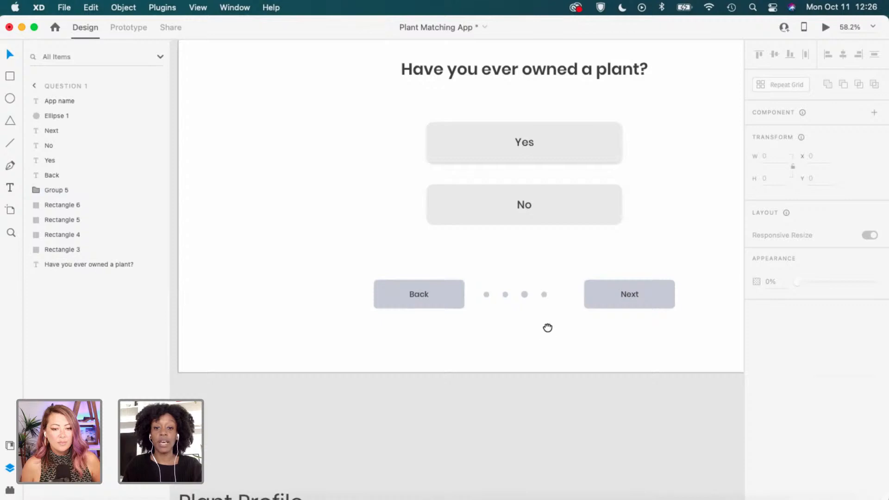
pyautogui.moveTo(547, 327); pyautogui.dragTo(490, 333)
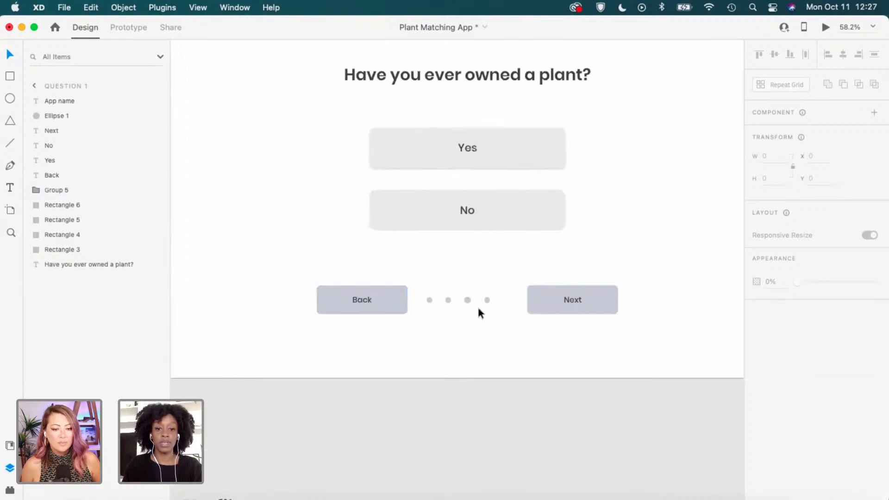
pyautogui.scroll(-1, 526, 290)
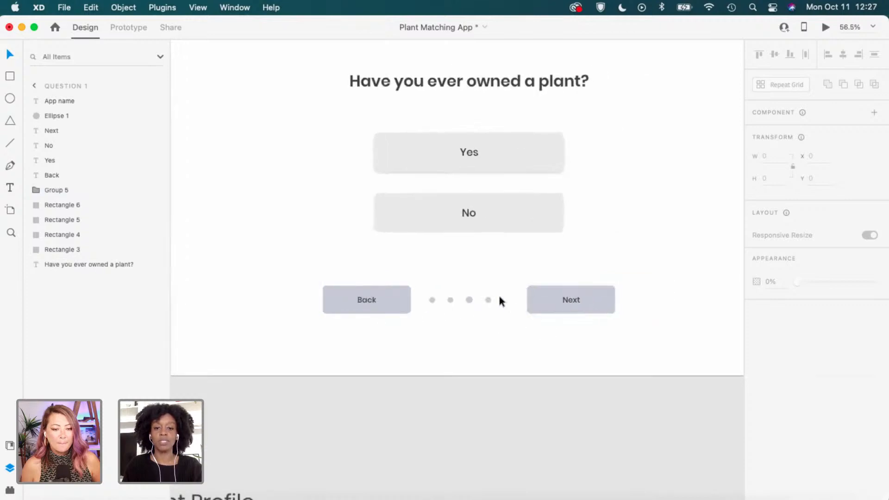
pyautogui.click(490, 301)
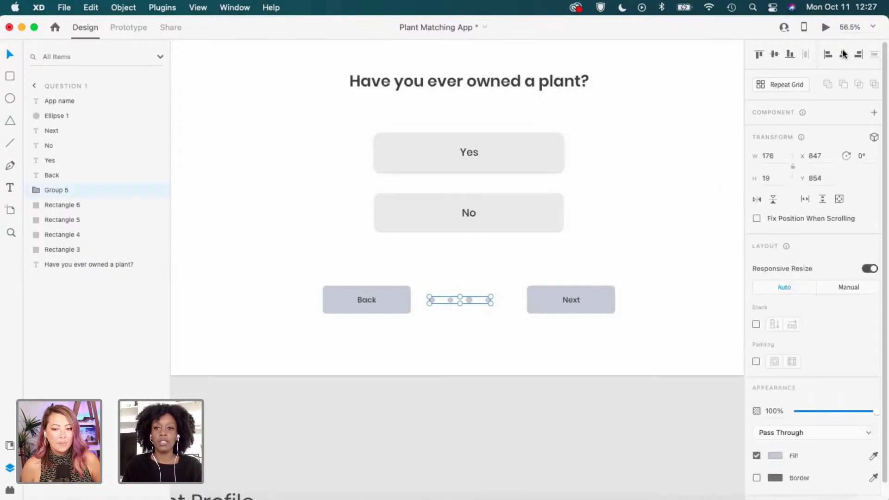
pyautogui.click(843, 54)
# Try distributing Back, the dots and Next horizontally, then undo it.
pyautogui.click(507, 334)
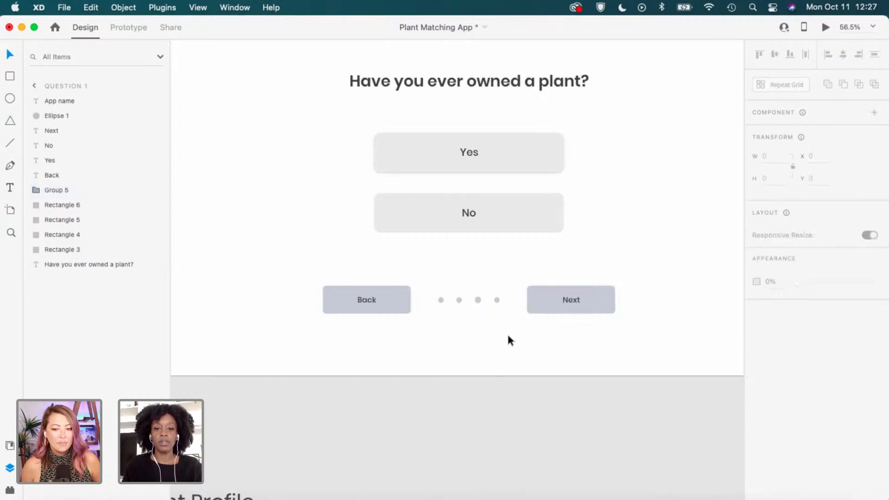
pyautogui.moveTo(370, 337); pyautogui.dragTo(566, 290)
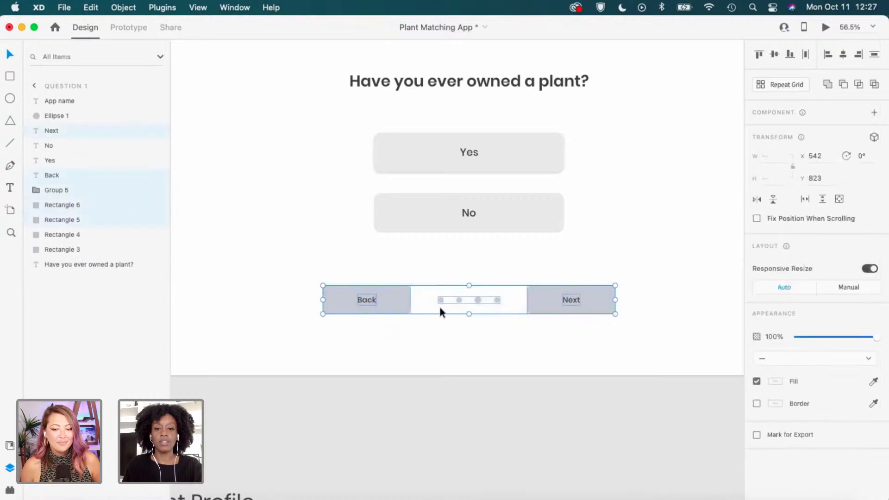
pyautogui.click(805, 55)
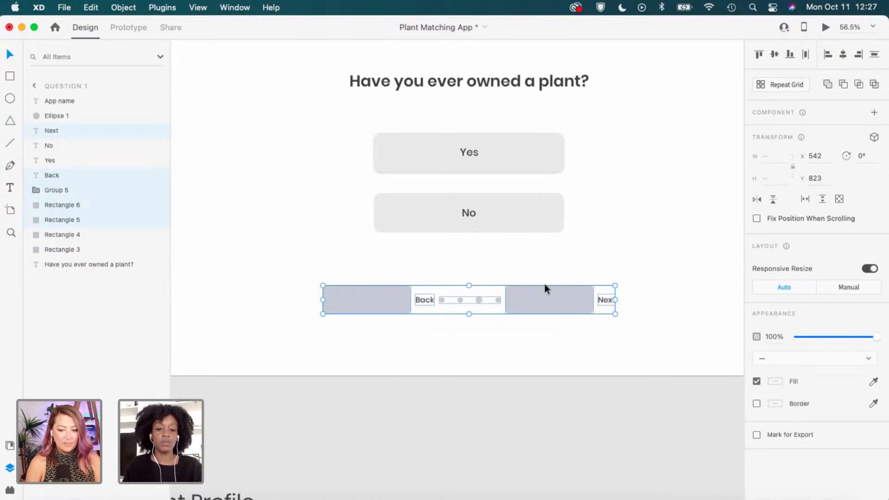
pyautogui.press('super+z')
pyautogui.click(329, 321)
# Group the Back button with its label as Group 6 and Next as Group 7.
pyautogui.moveTo(330, 324); pyautogui.dragTo(391, 266)
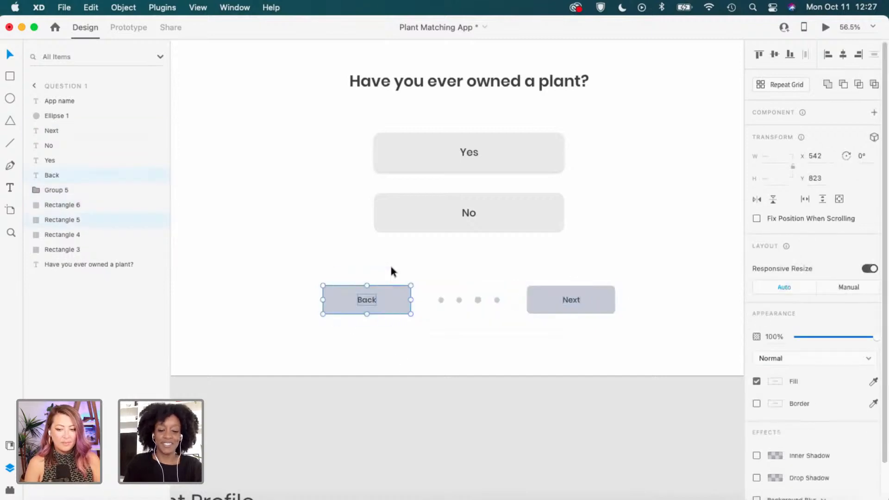
pyautogui.press('super+g')
pyautogui.moveTo(669, 269); pyautogui.dragTo(567, 323)
pyautogui.press('super+g')
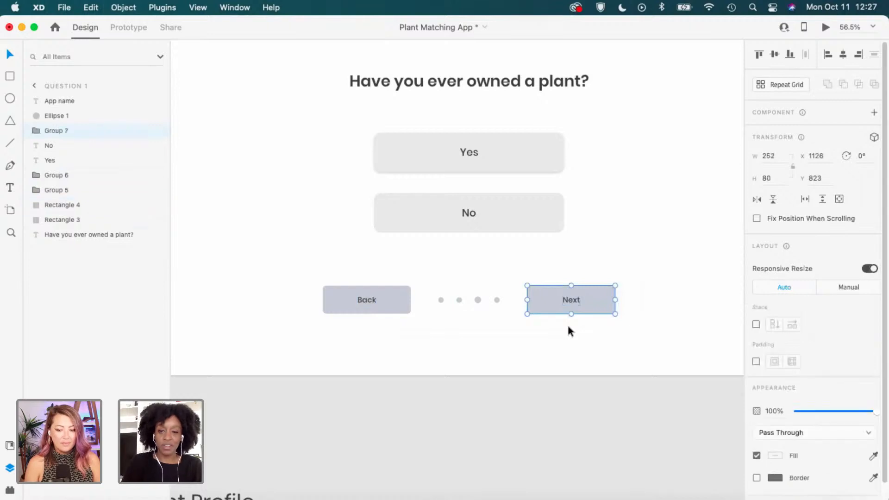
pyautogui.click(629, 330)
pyautogui.moveTo(627, 326); pyautogui.dragTo(370, 289)
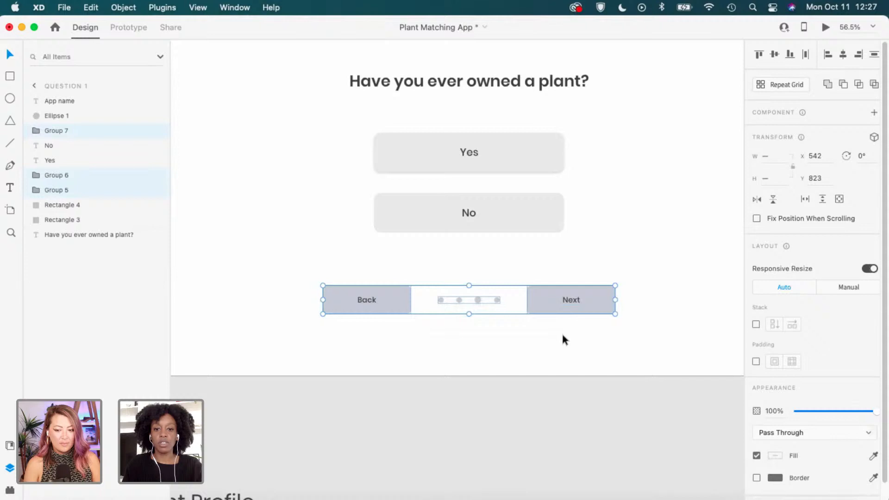
# Select the Back, page-dot and Next groups on Question 1 together.
pyautogui.click(544, 329)
pyautogui.scroll(-4, 551, 323)
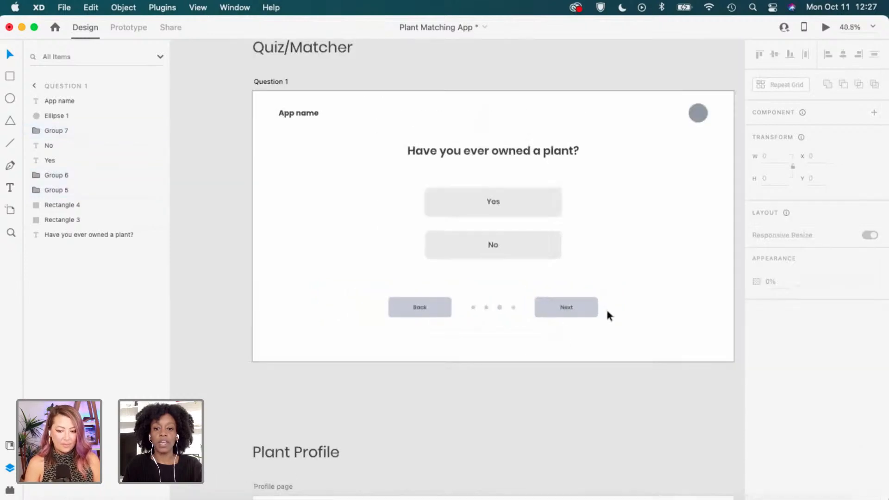
pyautogui.press('space')
pyautogui.moveTo(582, 332); pyautogui.dragTo(563, 346)
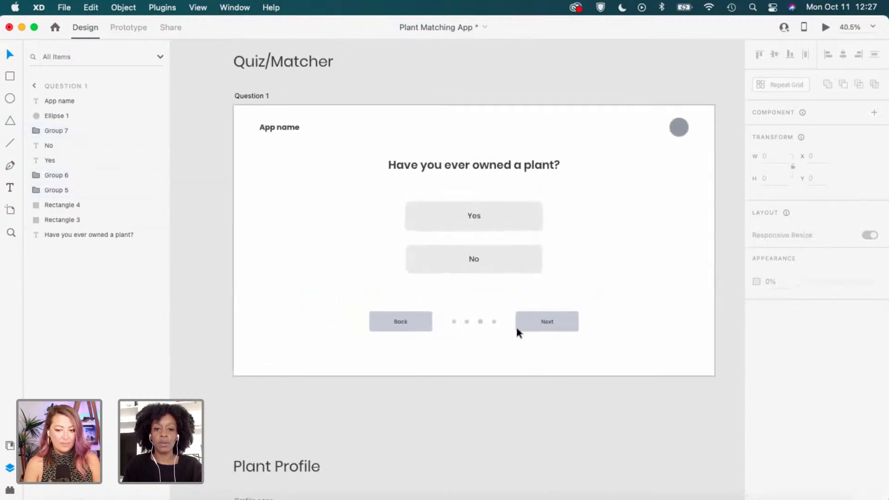
pyautogui.scroll(3, 476, 329)
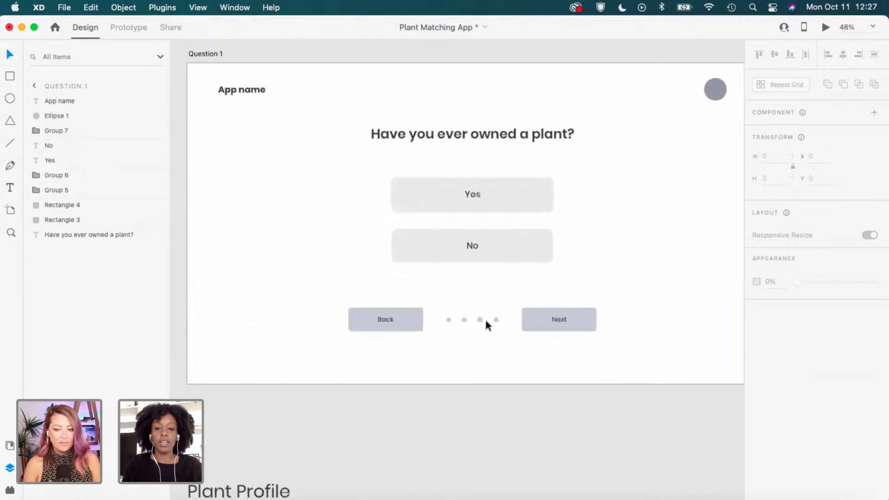
pyautogui.click(486, 322)
pyautogui.moveTo(361, 346)
pyautogui.mouseDown()
pyautogui.moveTo(445, 321)
pyautogui.moveTo(604, 300)
pyautogui.moveTo(583, 330)
pyautogui.moveTo(322, 325)
pyautogui.mouseUp()
# Paste the Back, page-dot and Next navigation bar onto the Question 2 artboard.
pyautogui.moveTo(601, 297)
pyautogui.mouseDown()
pyautogui.moveTo(383, 356)
pyautogui.moveTo(327, 354)
pyautogui.mouseUp()
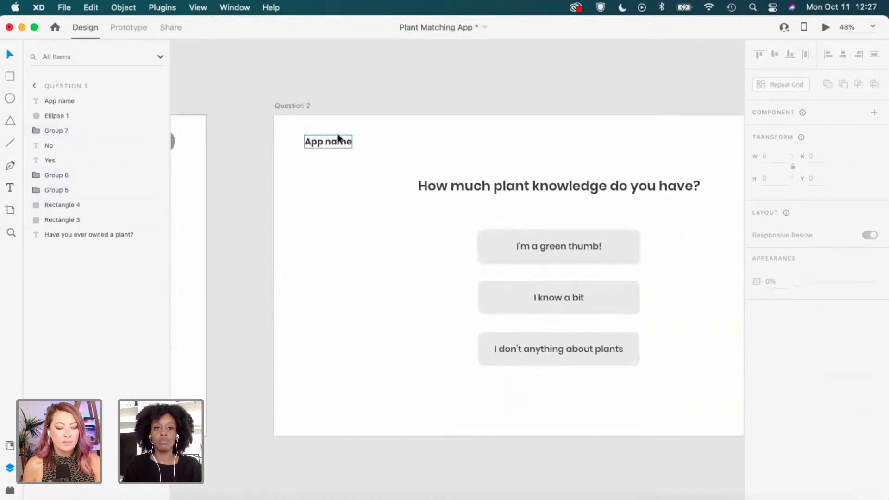
pyautogui.click(300, 106)
pyautogui.moveTo(576, 271); pyautogui.dragTo(492, 262)
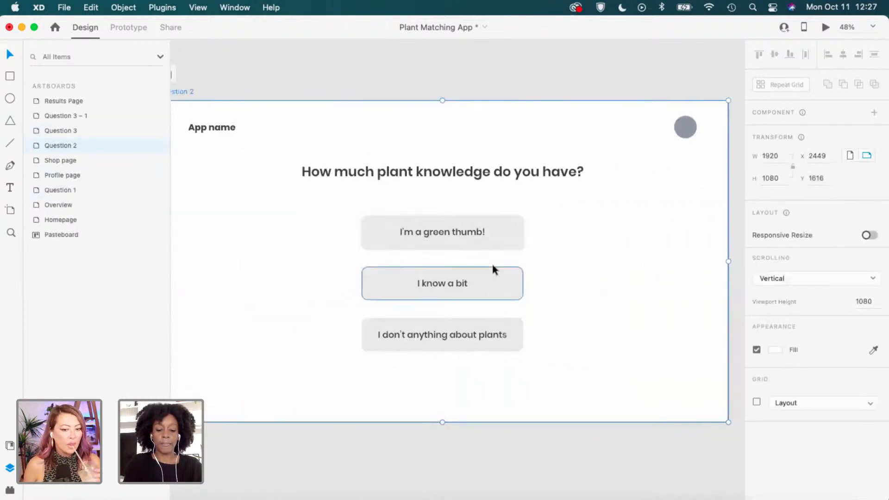
pyautogui.press('super+v')
pyautogui.click(624, 295)
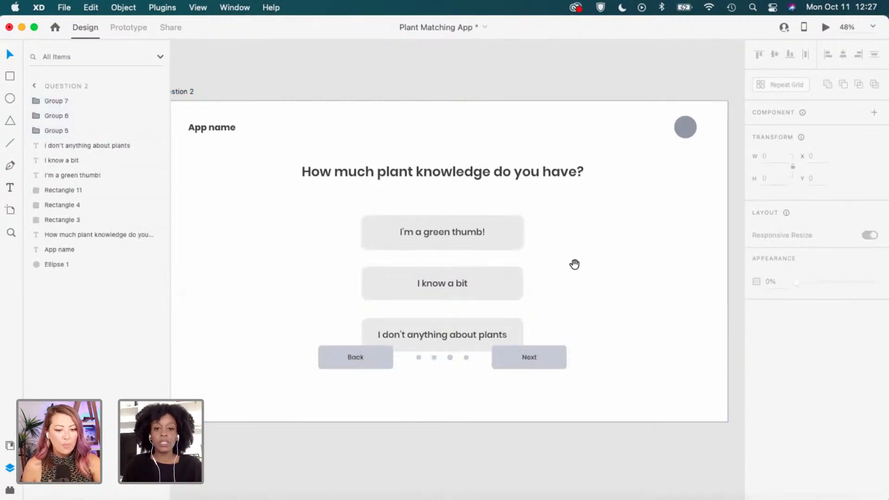
pyautogui.moveTo(573, 262); pyautogui.dragTo(619, 231)
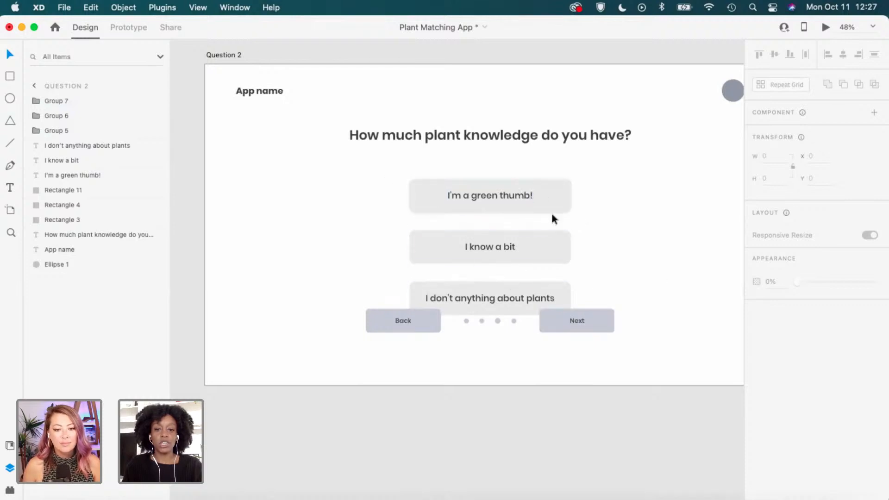
pyautogui.scroll(-2, 617, 251)
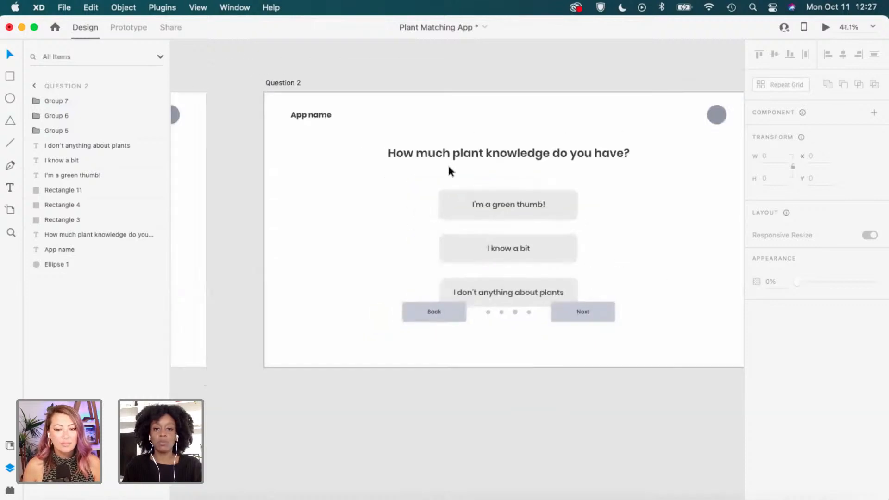
pyautogui.moveTo(403, 285); pyautogui.dragTo(509, 311)
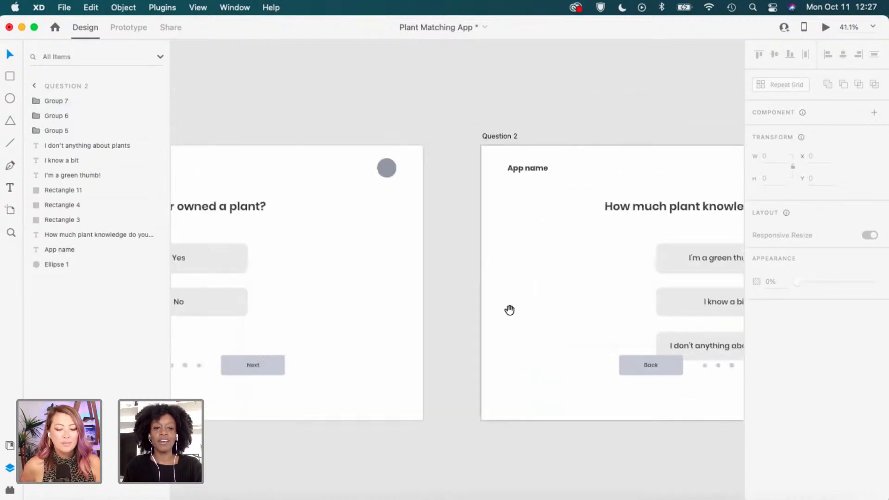
pyautogui.moveTo(259, 233); pyautogui.dragTo(534, 248)
pyautogui.click(239, 154)
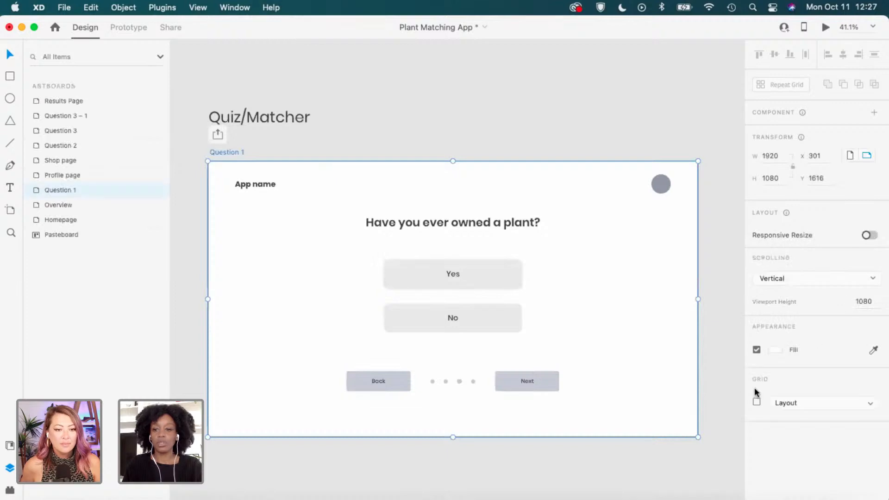
# With the layout grid shown, move Question 1's heading and Yes/No buttons up about 20 px.
pyautogui.click(755, 402)
pyautogui.scroll(-1, 532, 242)
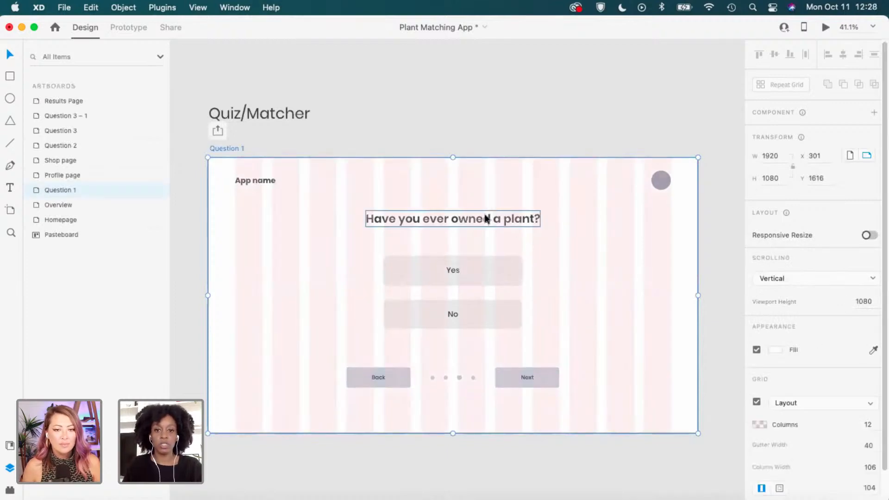
pyautogui.moveTo(501, 218); pyautogui.dragTo(509, 204)
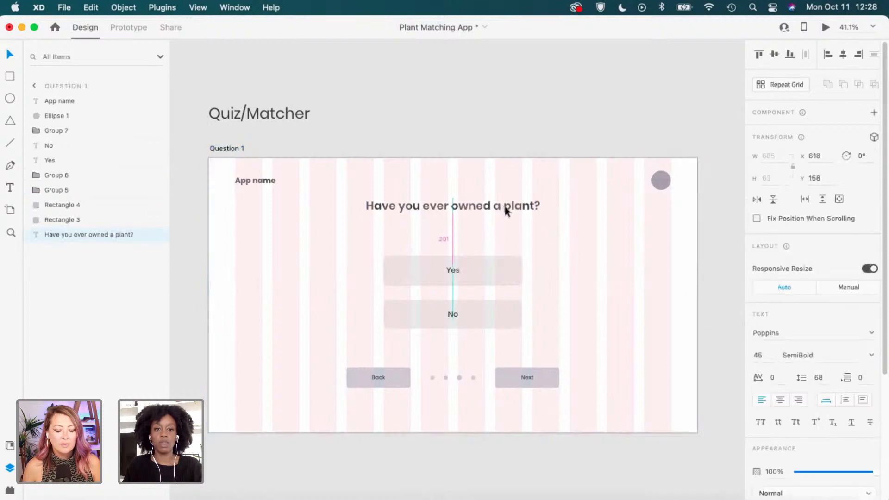
pyautogui.click(551, 270)
pyautogui.moveTo(550, 270); pyautogui.dragTo(402, 321)
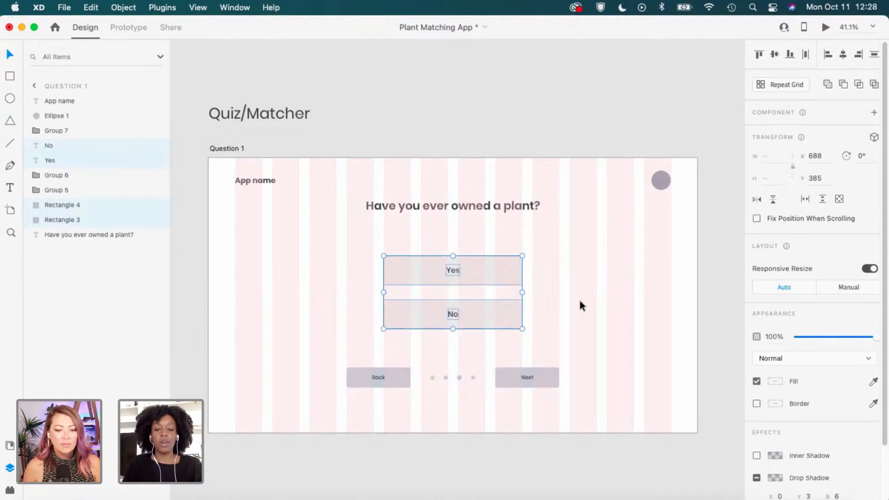
pyautogui.moveTo(488, 312); pyautogui.dragTo(487, 303)
pyautogui.click(615, 277)
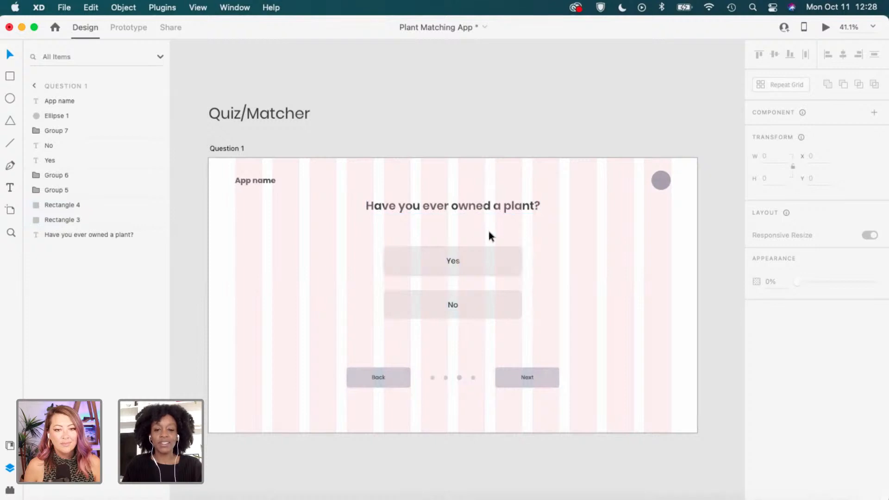
pyautogui.press('shift+super+apostrophe')
pyautogui.scroll(1, 487, 229)
# Nudge the question heading and Yes/No buttons up a few more pixels.
pyautogui.click(495, 208)
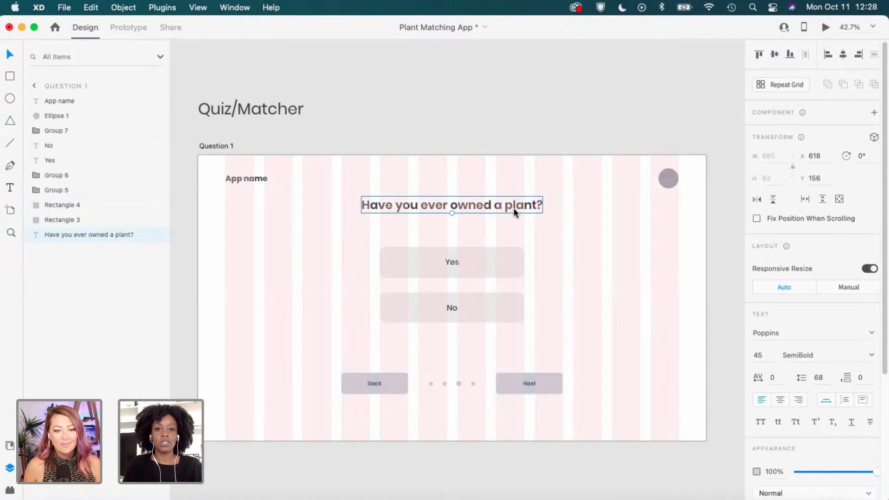
pyautogui.scroll(2, 512, 208)
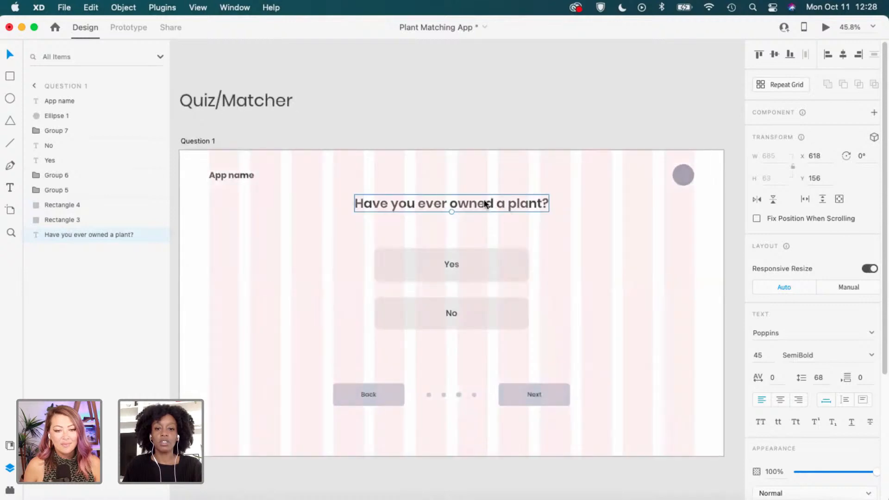
pyautogui.click(581, 228)
pyautogui.click(507, 205)
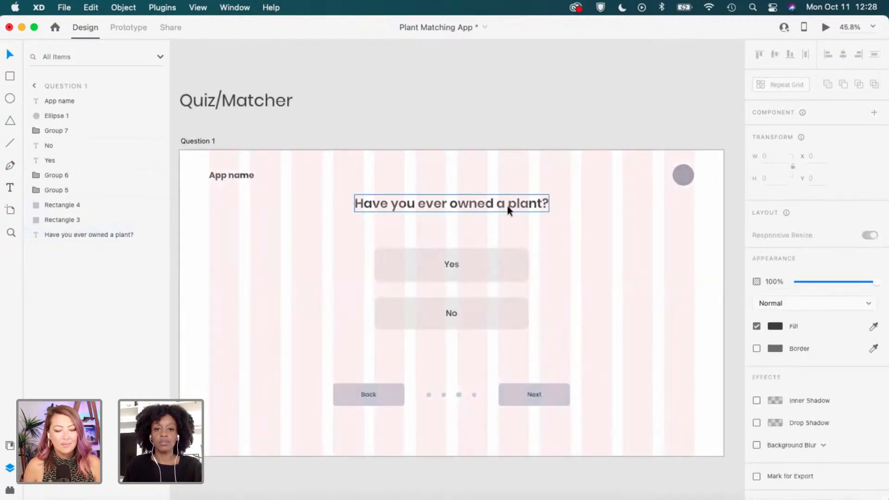
pyautogui.moveTo(546, 208); pyautogui.dragTo(545, 200)
pyautogui.click(567, 257)
pyautogui.moveTo(565, 250); pyautogui.dragTo(495, 315)
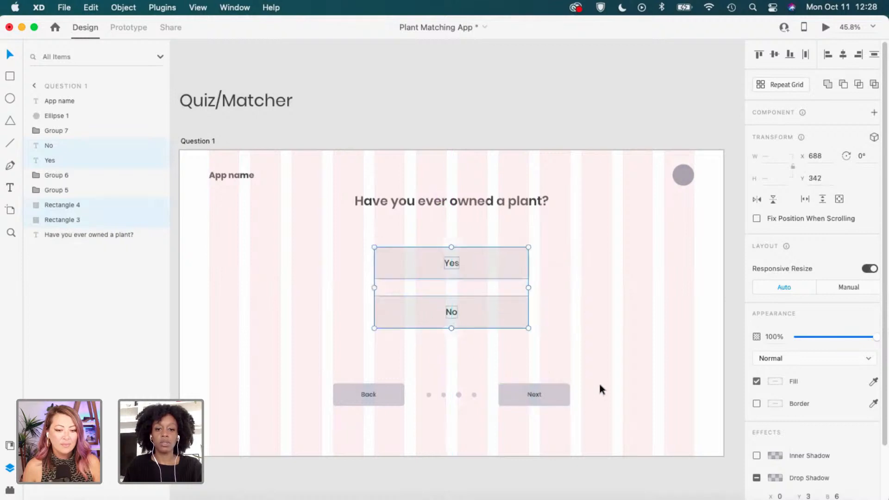
pyautogui.click(608, 356)
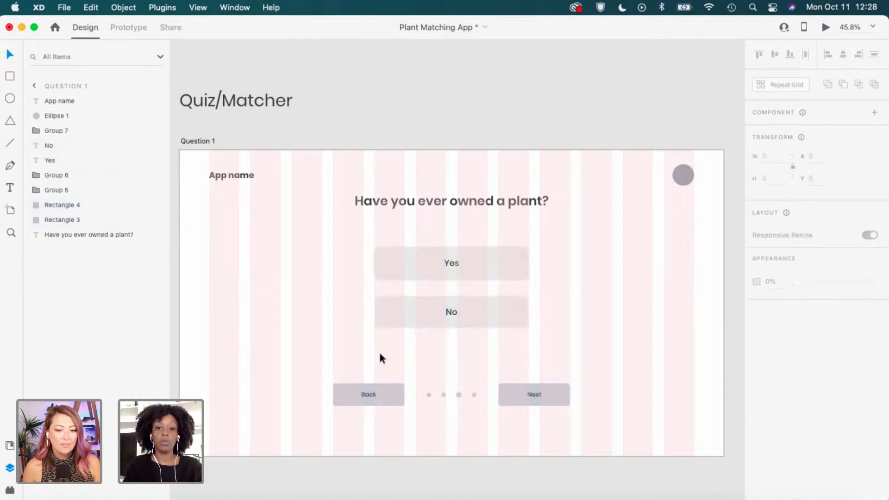
# Move the Back, page dots and Next row lower on Question 1.
pyautogui.moveTo(312, 408); pyautogui.dragTo(562, 379)
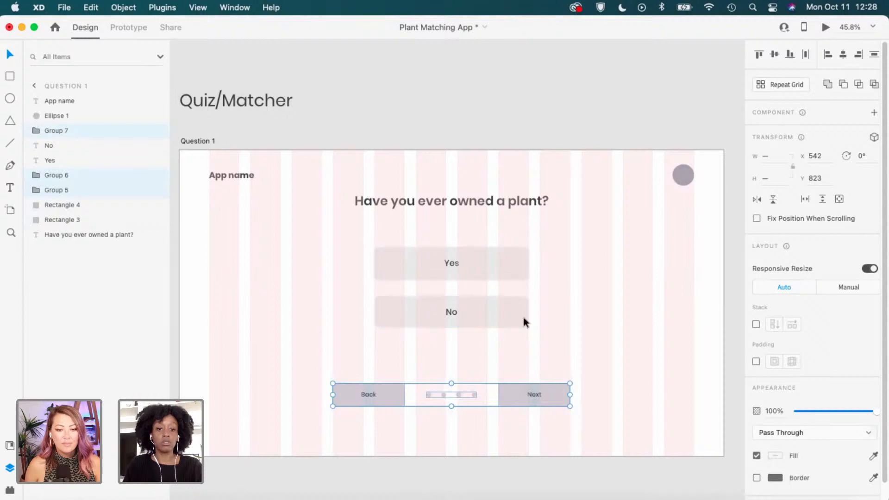
pyautogui.moveTo(543, 397); pyautogui.dragTo(545, 420)
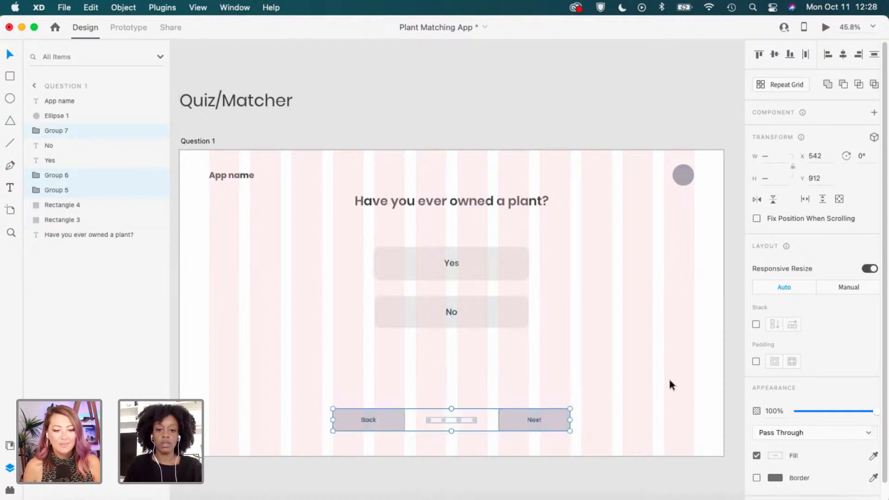
pyautogui.click(668, 377)
pyautogui.scroll(-1, 668, 377)
pyautogui.scroll(-3, 668, 377)
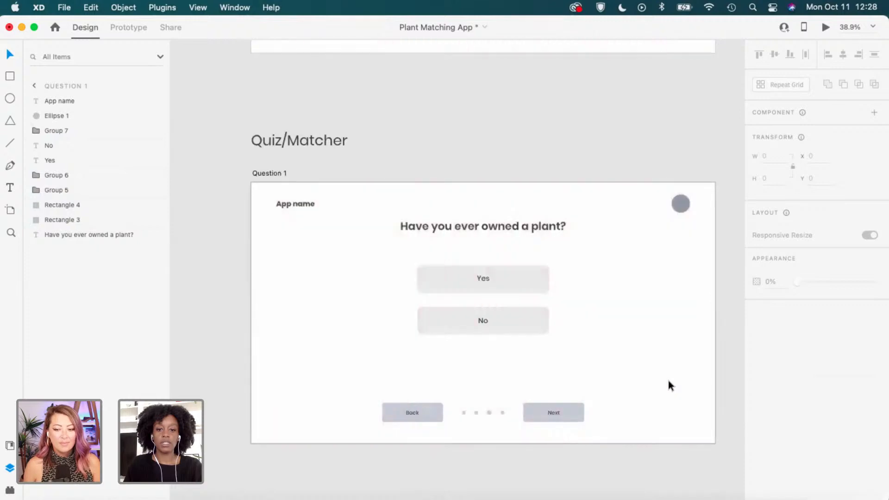
# Check the navigation row against the layout grid, then scroll across to Question 2.
pyautogui.press('shift+super+apostrophe')
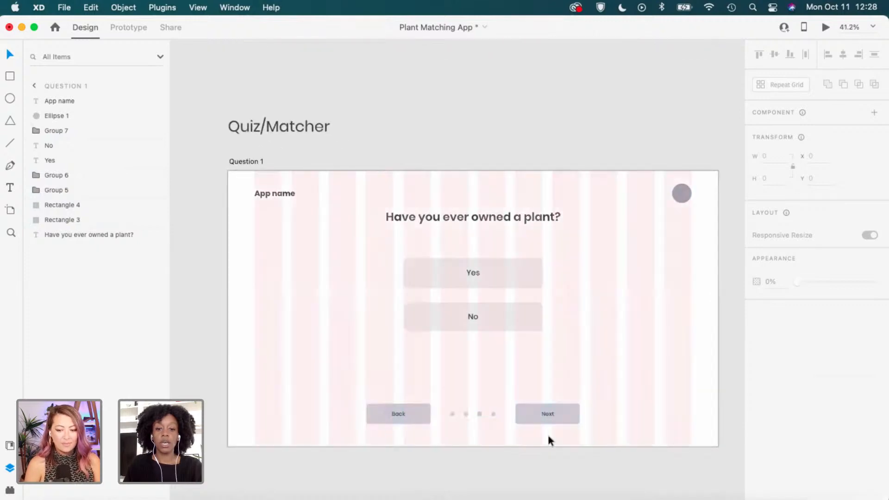
pyautogui.scroll(3, 601, 419)
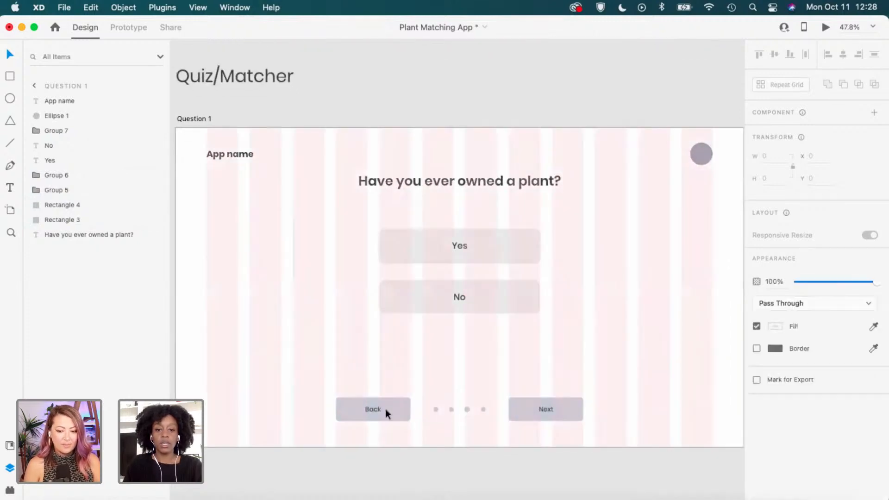
pyautogui.moveTo(597, 415); pyautogui.dragTo(385, 410)
pyautogui.click(586, 429)
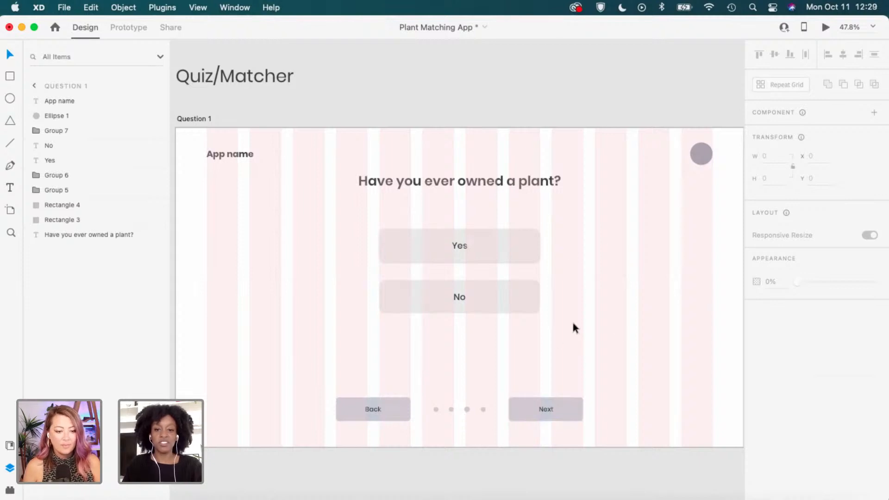
pyautogui.scroll(-1, 590, 357)
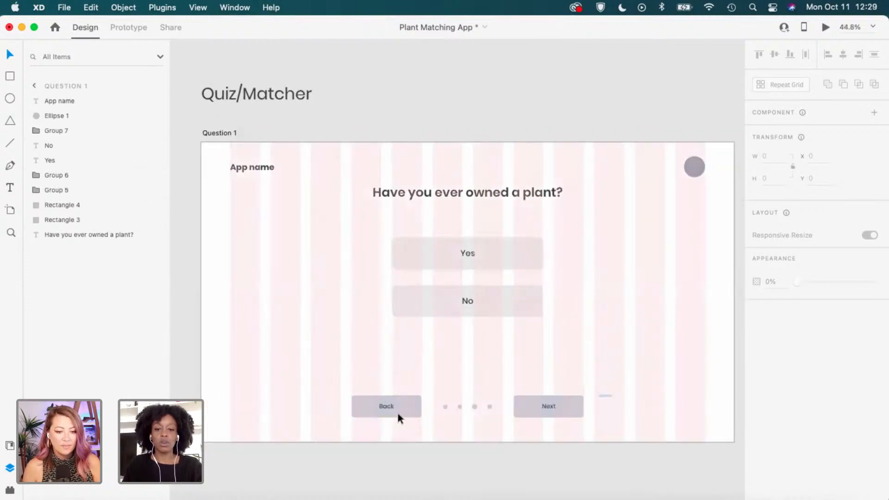
pyautogui.click(393, 416)
pyautogui.moveTo(393, 415); pyautogui.dragTo(391, 415)
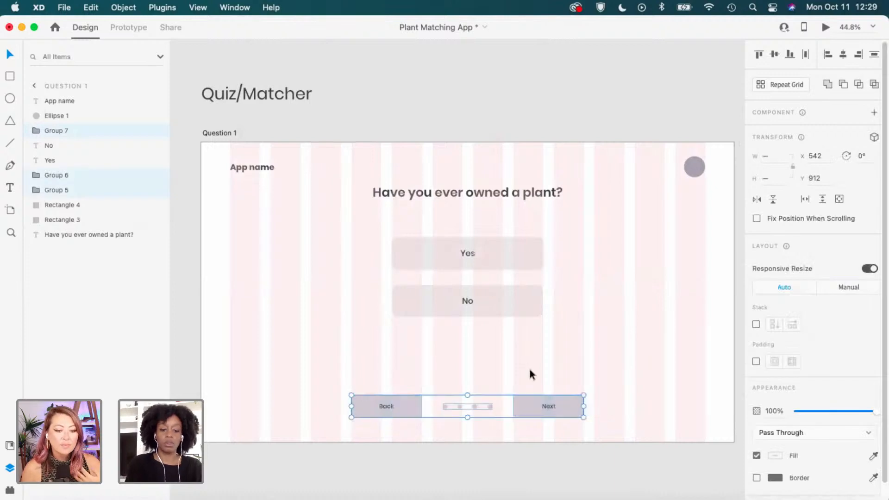
pyautogui.click(548, 368)
pyautogui.hscroll(10, 618, 366)
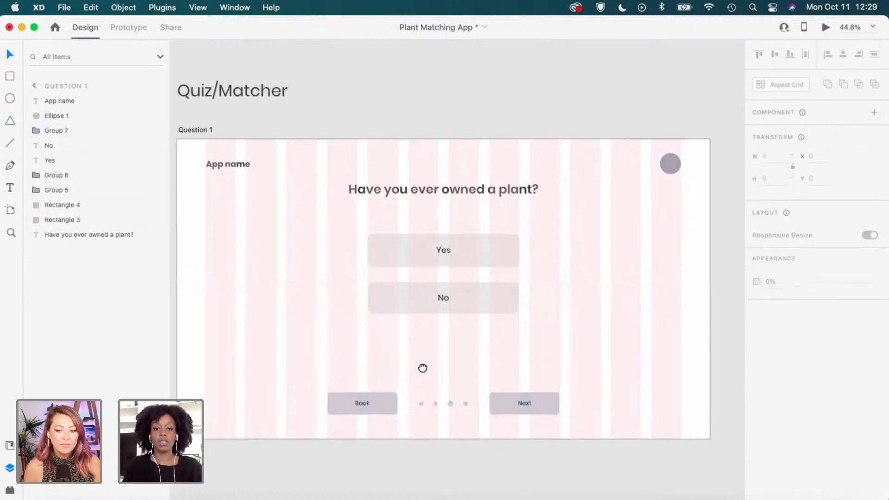
pyautogui.hscroll(5, 619, 366)
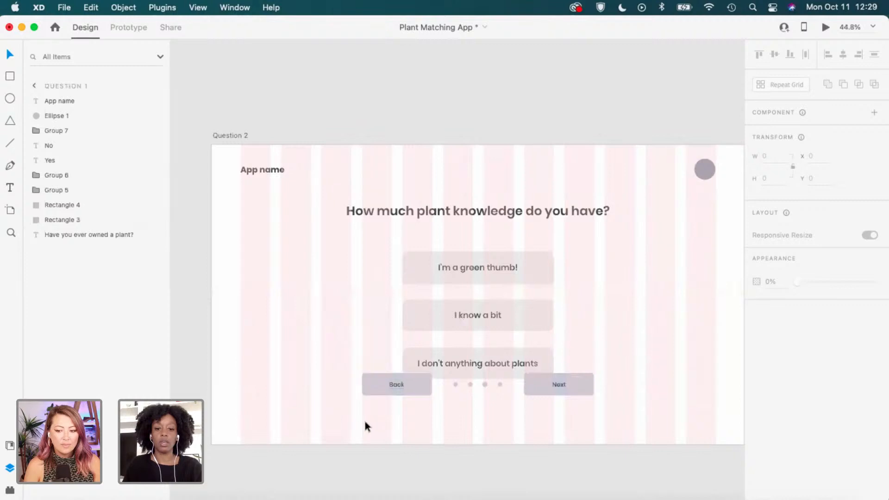
# Delete Question 2's overlapping Back/dots/Next row and restore it with undo, clear of the answers.
pyautogui.moveTo(365, 422); pyautogui.dragTo(574, 383)
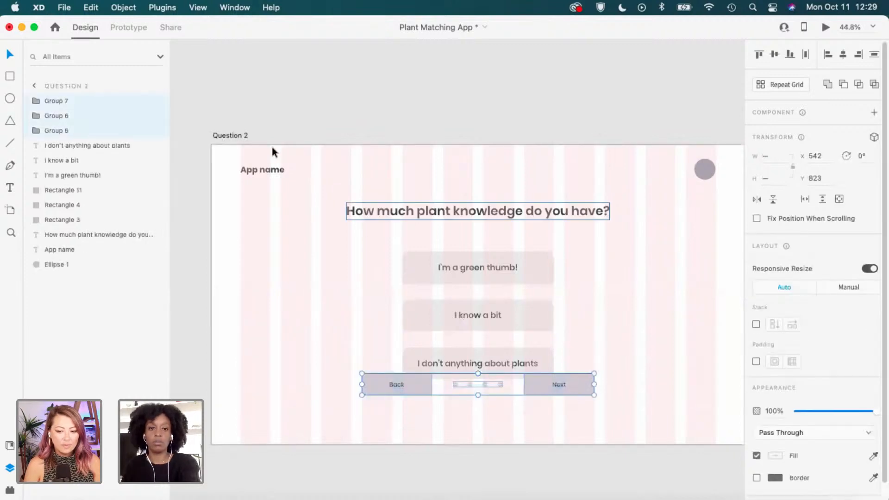
pyautogui.press('Delete')
pyautogui.click(238, 134)
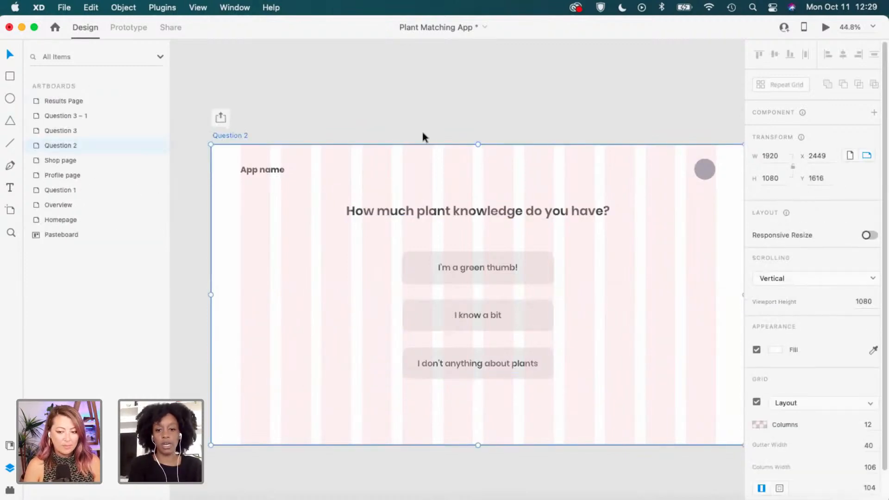
pyautogui.press('super+z')
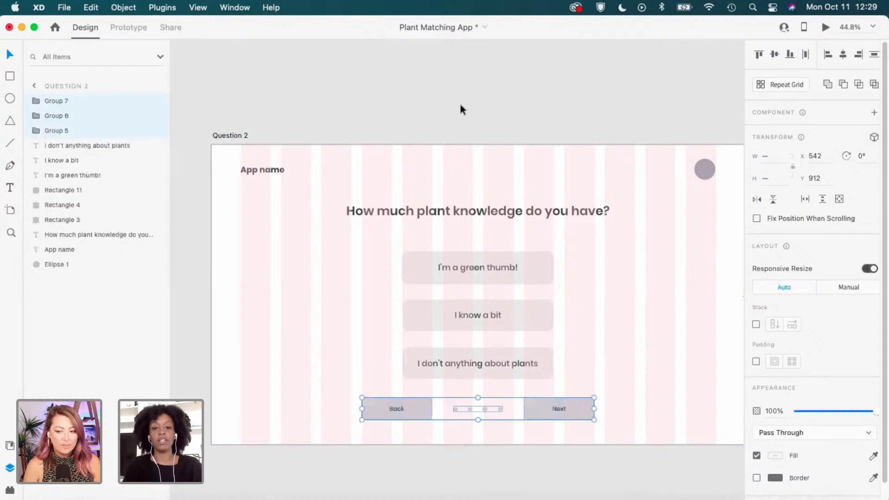
pyautogui.click(551, 217)
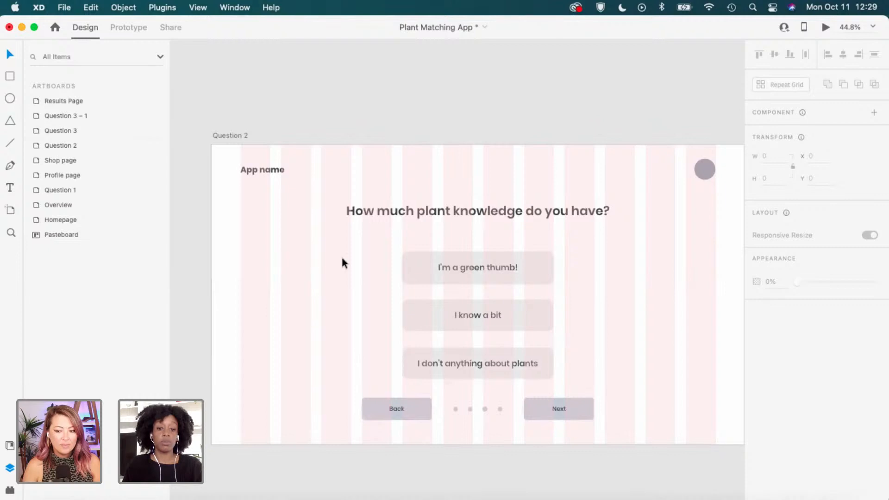
# Pan the canvas back to the Question 1 artboard.
pyautogui.moveTo(341, 255); pyautogui.dragTo(494, 263)
pyautogui.click(371, 239)
pyautogui.moveTo(353, 281); pyautogui.dragTo(582, 289)
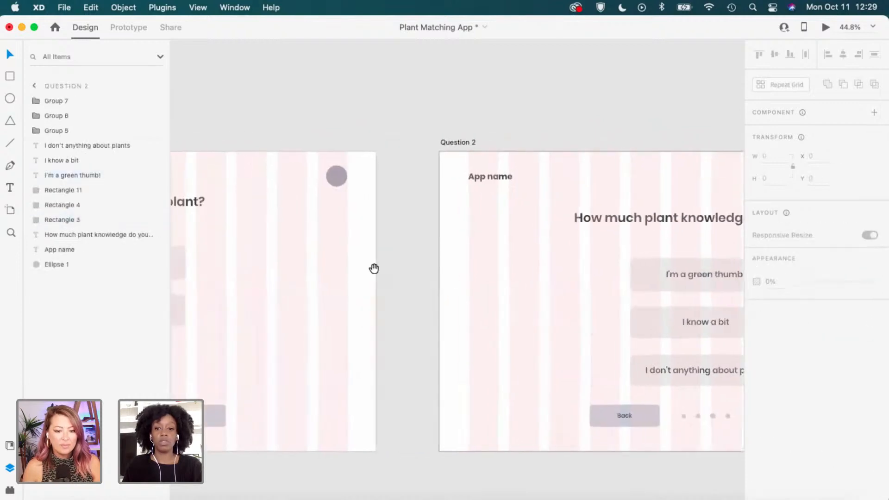
pyautogui.moveTo(373, 268); pyautogui.dragTo(548, 257)
pyautogui.moveTo(448, 271); pyautogui.dragTo(525, 287)
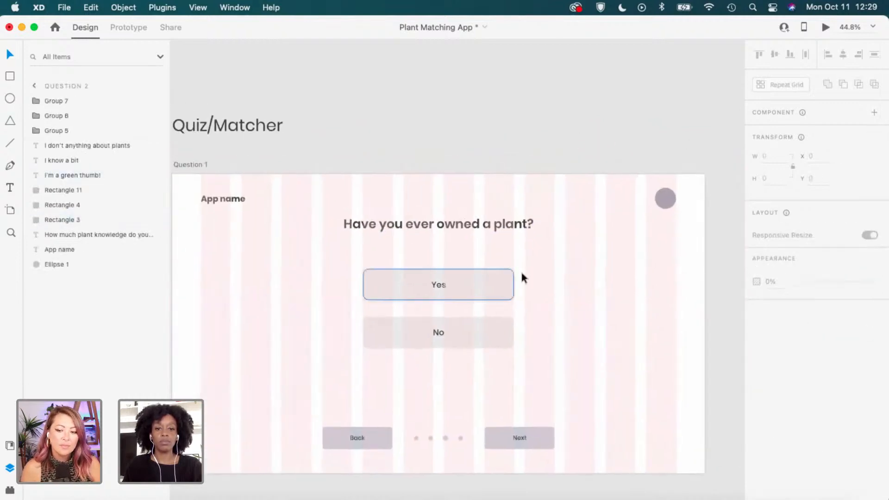
# Lower the Yes/No buttons about 12 px and the question heading about 22 px, keeping it centred.
pyautogui.moveTo(560, 211); pyautogui.dragTo(361, 350)
pyautogui.moveTo(478, 280); pyautogui.dragTo(479, 301)
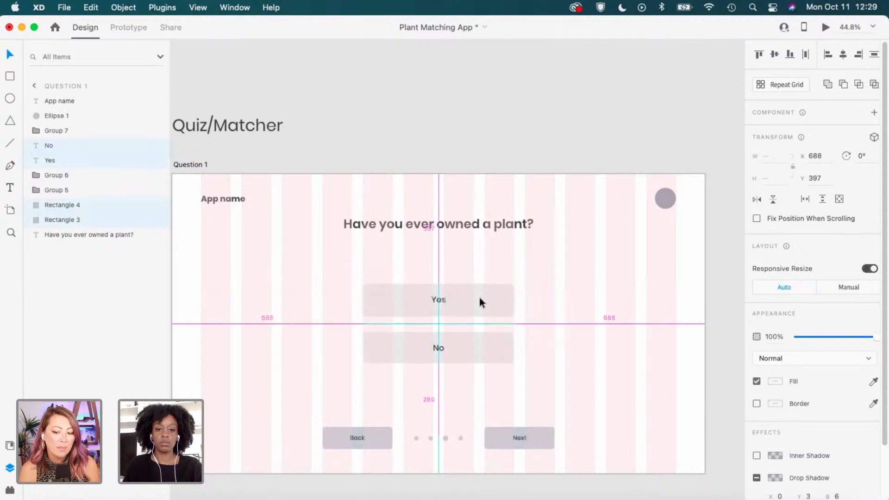
pyautogui.click(513, 237)
pyautogui.moveTo(518, 231); pyautogui.dragTo(519, 241)
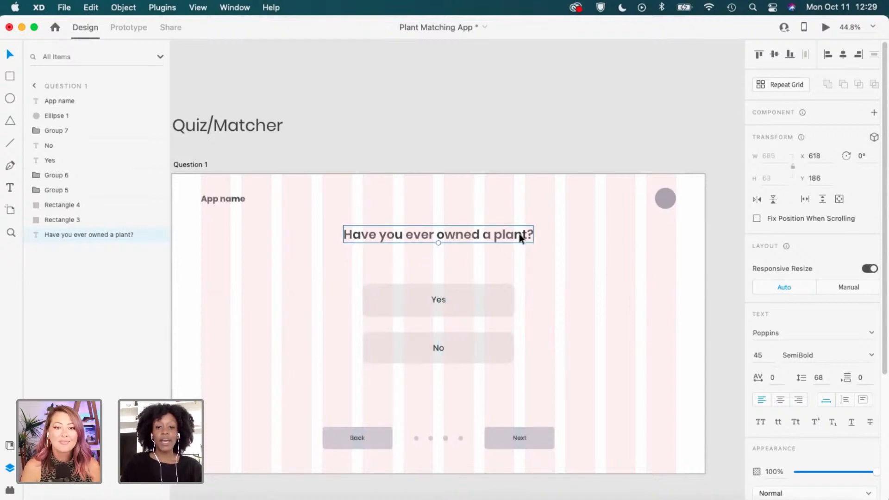
pyautogui.moveTo(519, 238); pyautogui.dragTo(517, 239)
pyautogui.press('super+z')
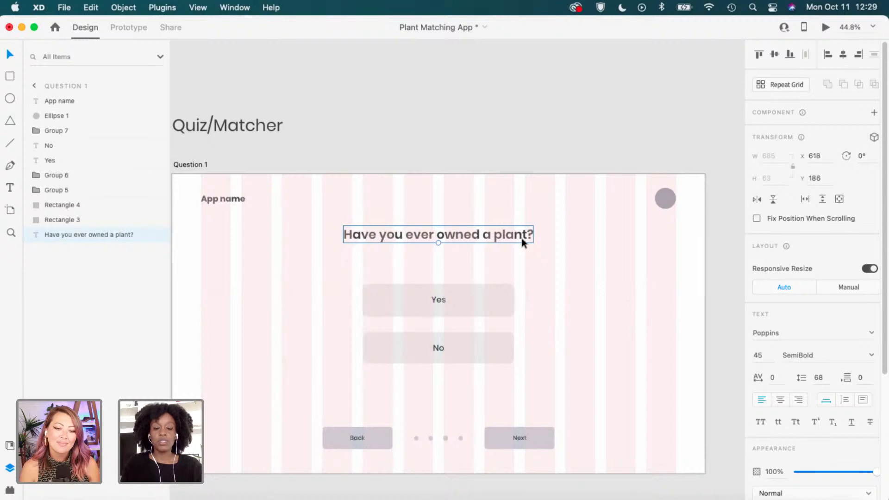
pyautogui.moveTo(521, 238); pyautogui.dragTo(522, 243)
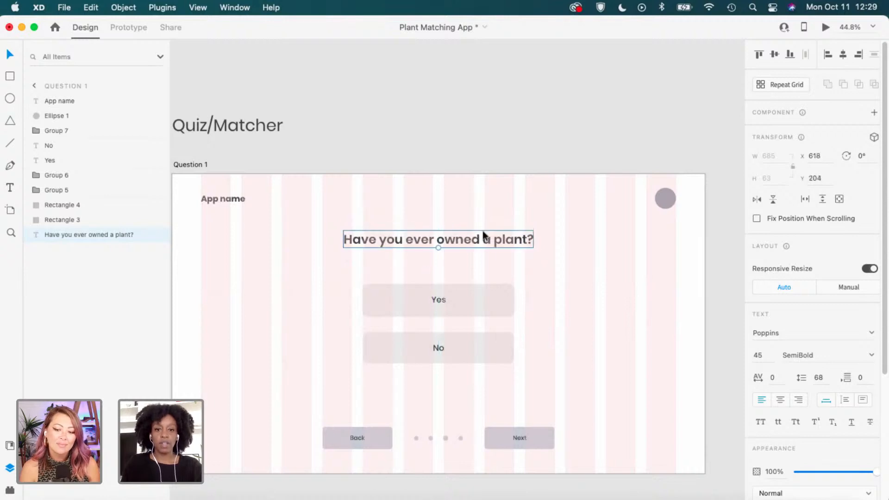
pyautogui.click(553, 278)
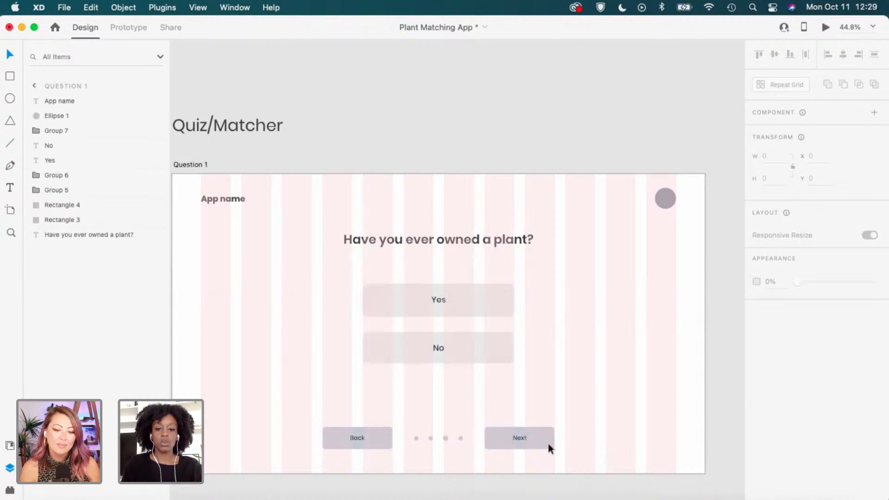
# Check the navigation row, Yes/No buttons and heading, then select the Question 1 artboard for its grid settings.
pyautogui.moveTo(584, 451); pyautogui.dragTo(370, 433)
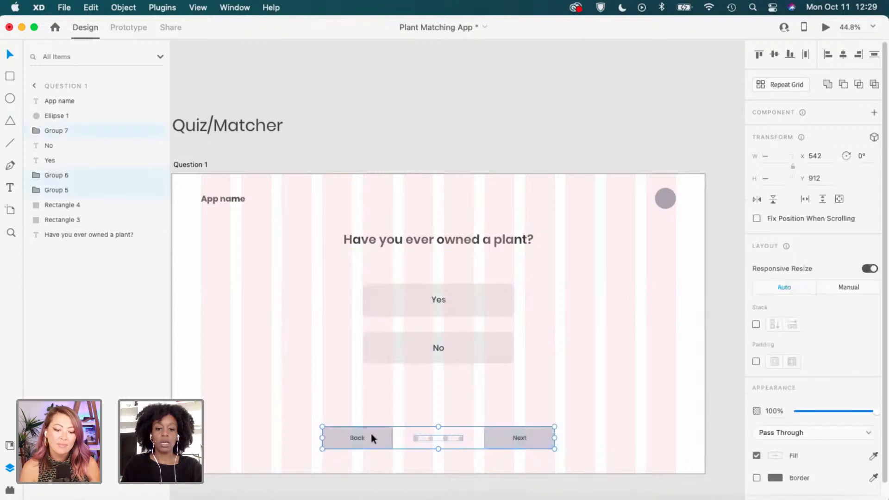
pyautogui.click(629, 325)
pyautogui.press('space')
pyautogui.moveTo(590, 334); pyautogui.dragTo(601, 323)
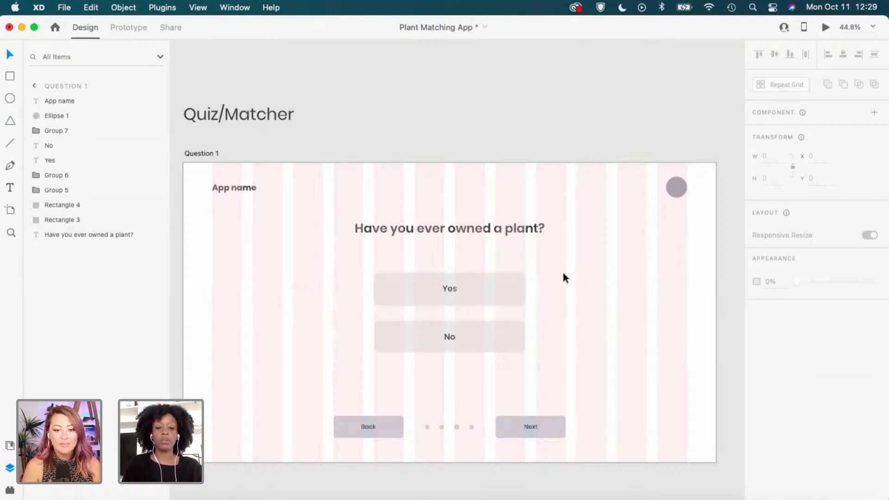
pyautogui.moveTo(563, 274); pyautogui.dragTo(432, 353)
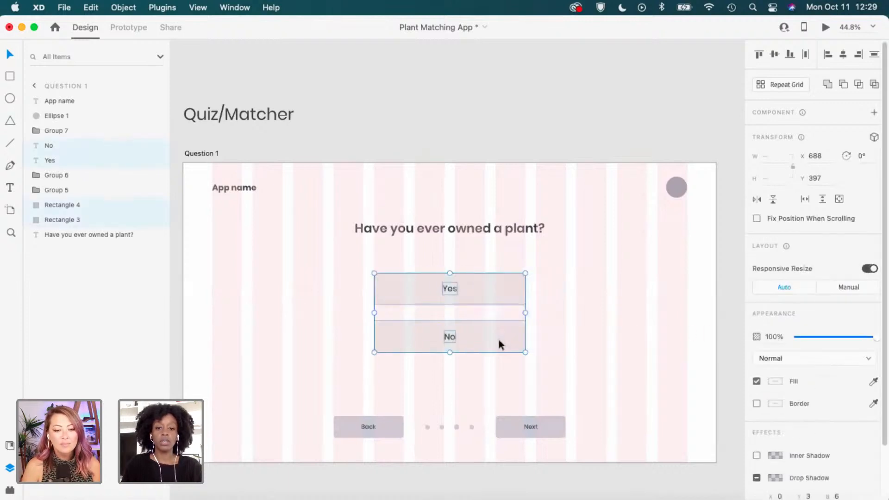
pyautogui.moveTo(498, 339); pyautogui.dragTo(499, 345)
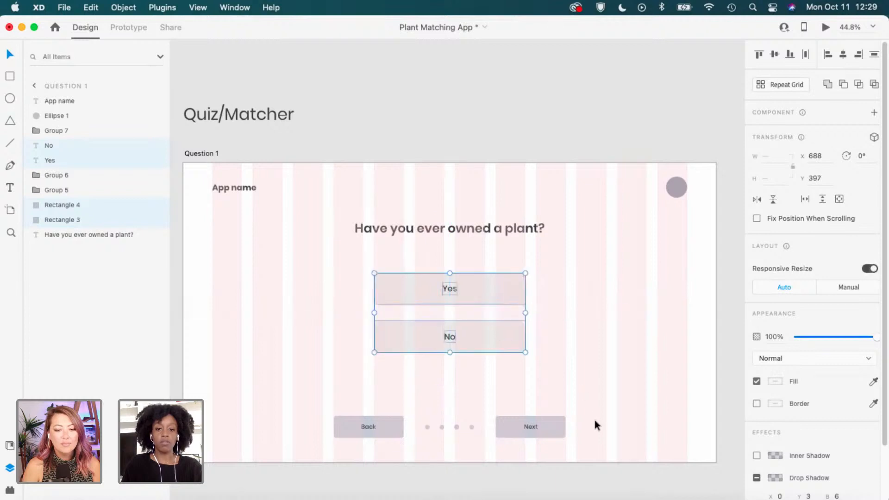
pyautogui.click(592, 446)
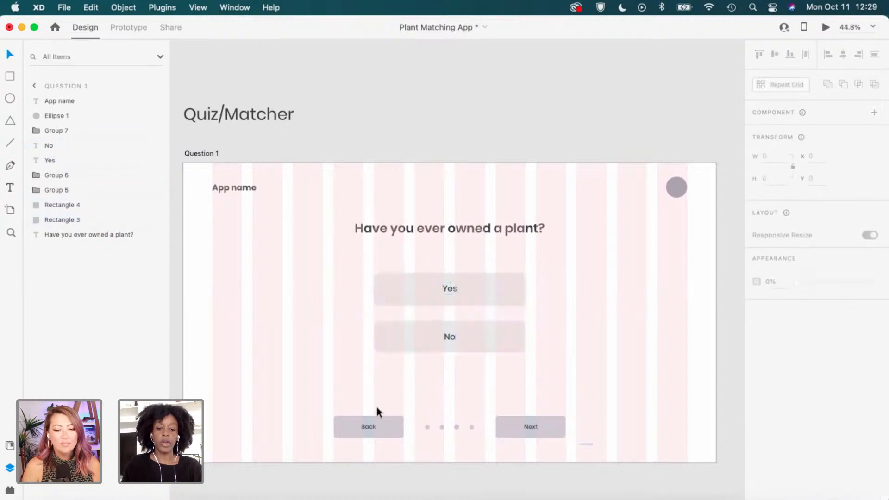
pyautogui.moveTo(376, 407); pyautogui.dragTo(363, 408)
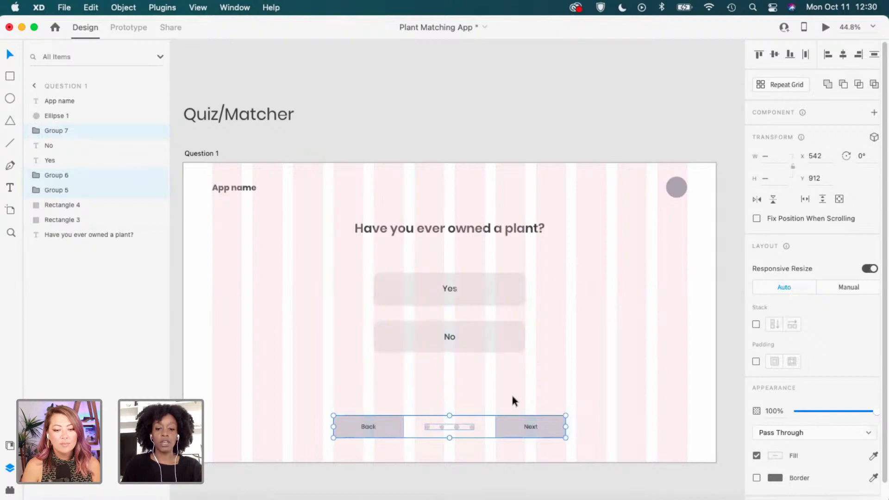
pyautogui.click(542, 234)
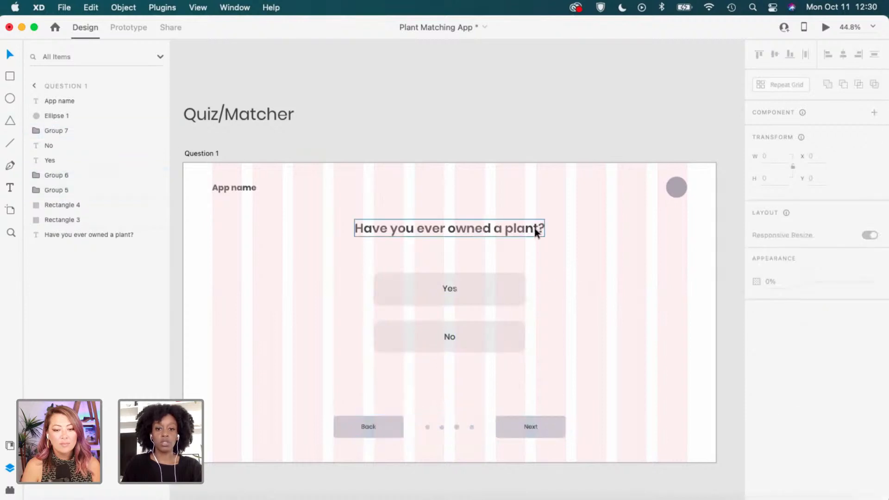
pyautogui.click(620, 255)
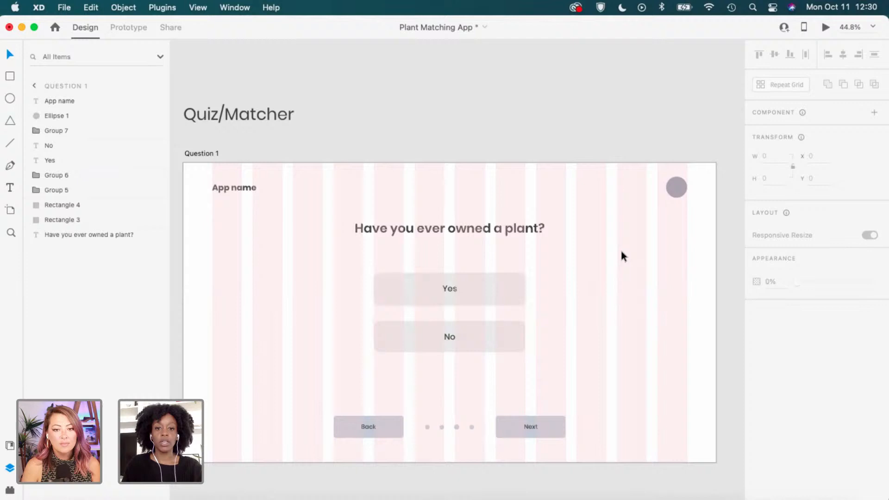
pyautogui.click(215, 154)
# Uncheck Grid Layout for the Question 1 artboard, then select the question heading.
pyautogui.scroll(-1, 770, 433)
pyautogui.click(756, 395)
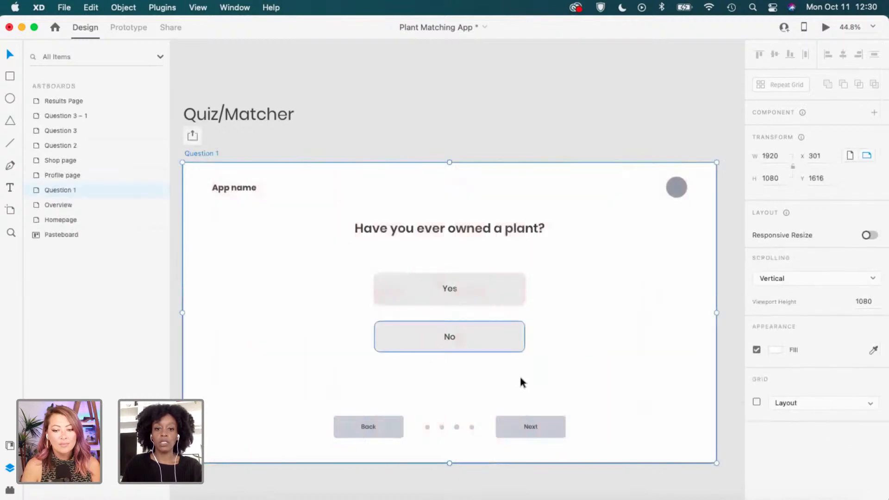
pyautogui.click(396, 386)
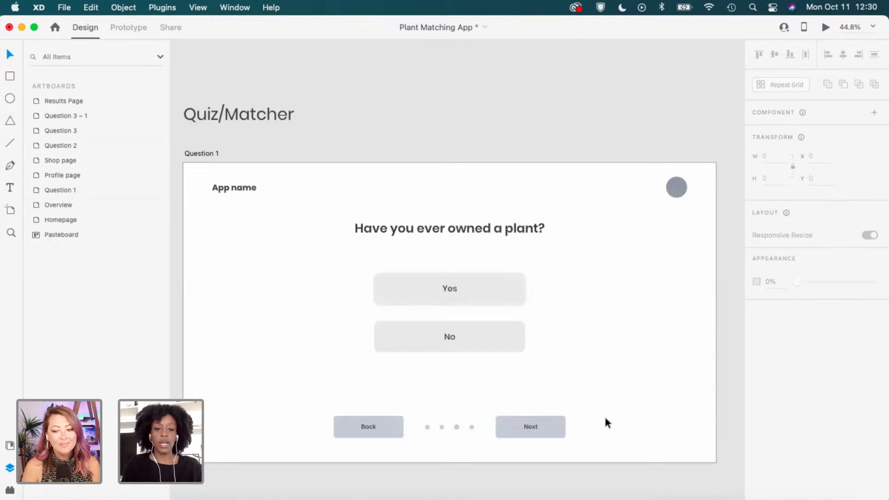
pyautogui.click(536, 229)
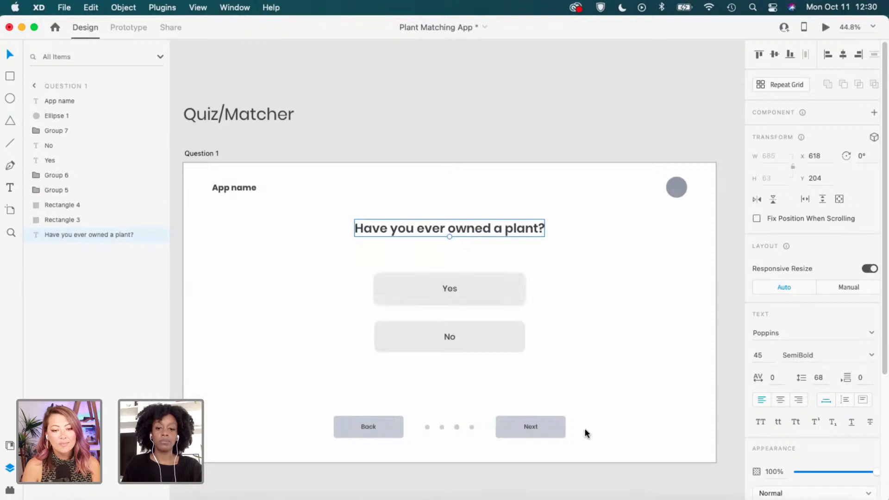
# Group the Back/dots/Next row, then group the Yes and No buttons with their labels.
pyautogui.moveTo(582, 442); pyautogui.dragTo(318, 407)
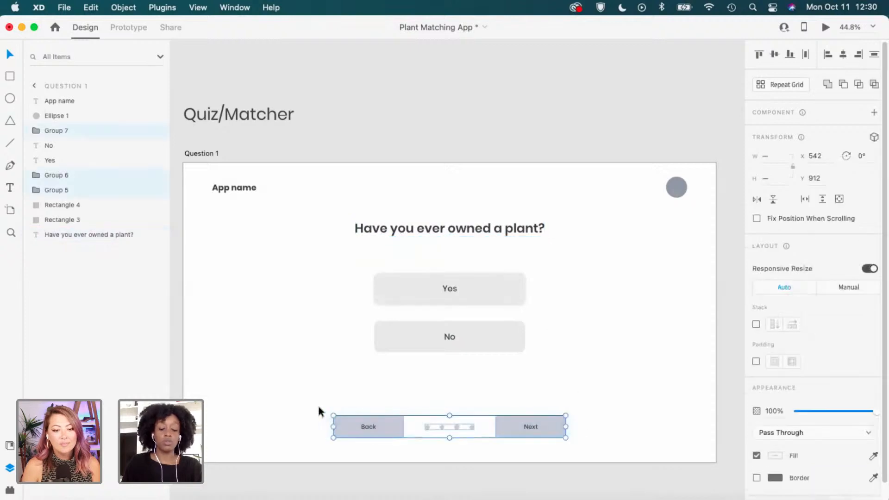
pyautogui.press('super+g')
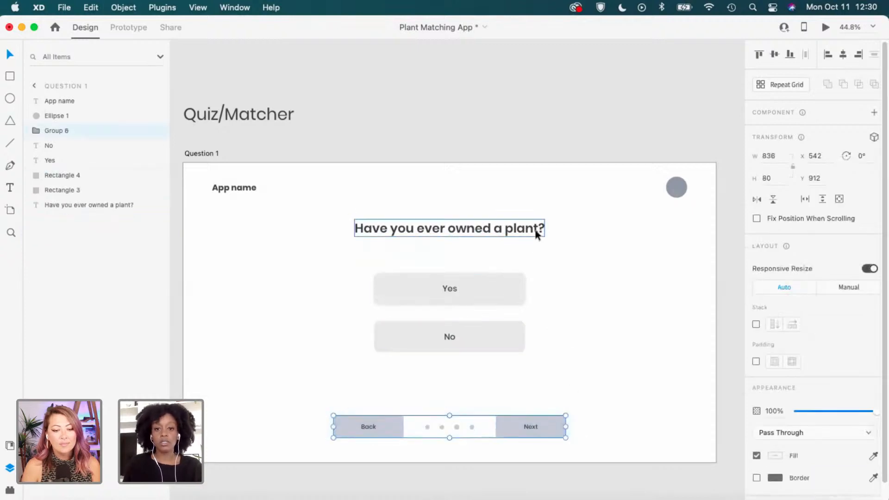
pyautogui.moveTo(535, 270); pyautogui.dragTo(405, 362)
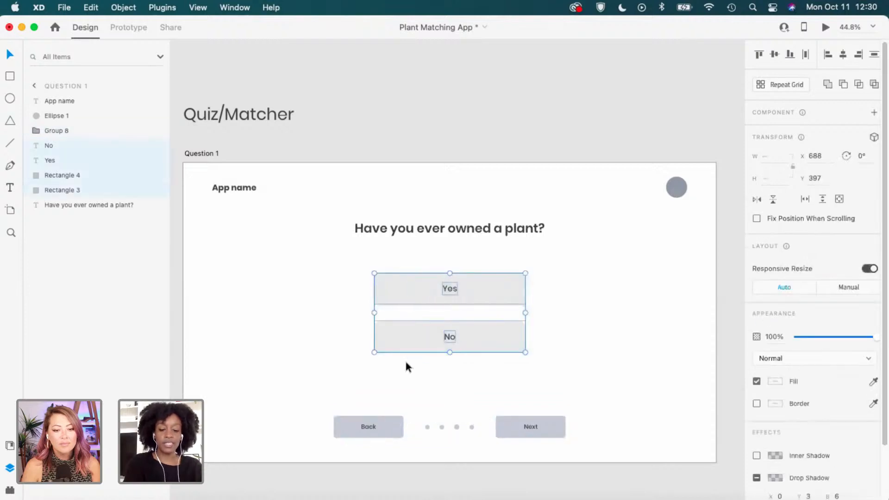
pyautogui.press('super+g')
# Distribute the heading, Yes/No group and navigation group vertically.
pyautogui.click(477, 231)
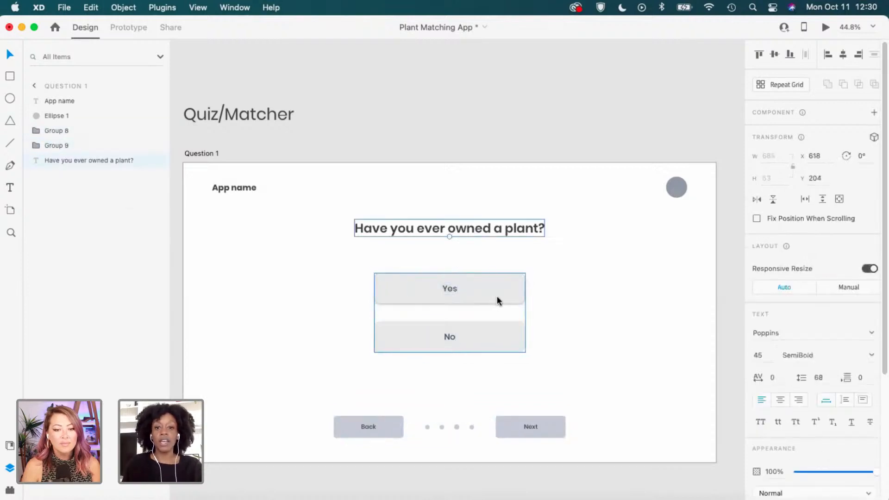
pyautogui.keyDown('shift'); pyautogui.click(496, 296); pyautogui.keyUp('shift')
pyautogui.keyDown('shift'); pyautogui.click(526, 427); pyautogui.keyUp('shift')
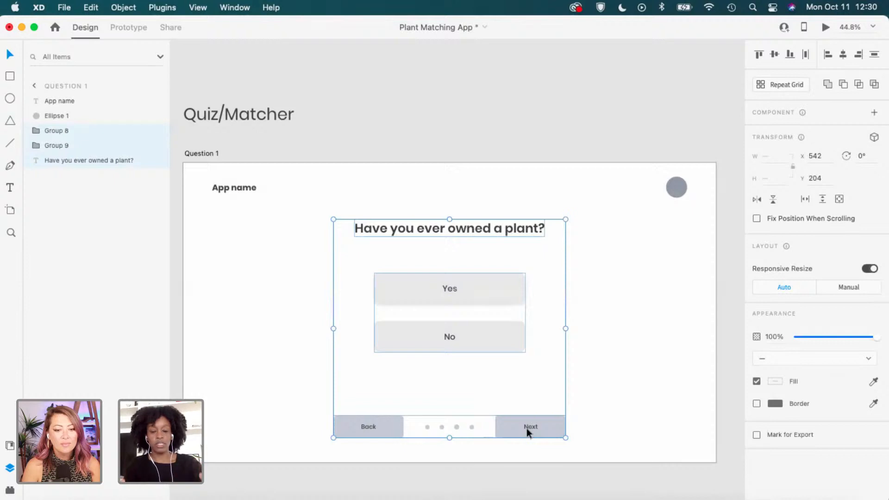
pyautogui.click(874, 55)
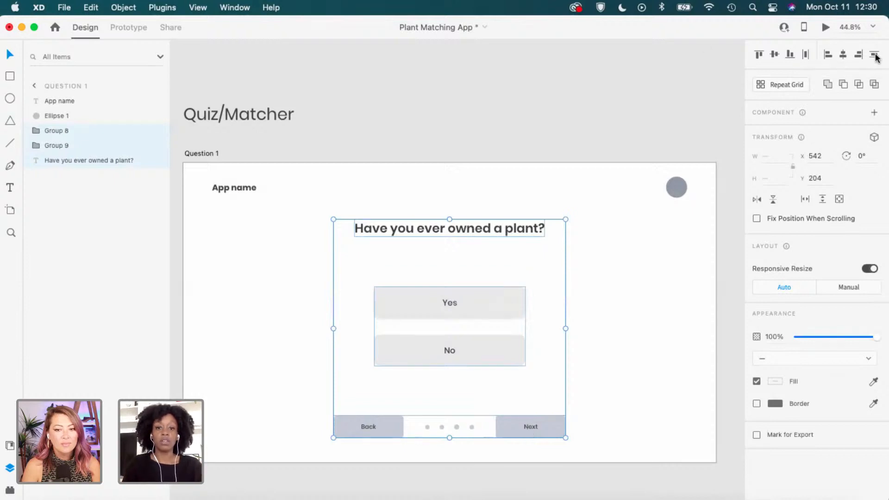
pyautogui.click(621, 319)
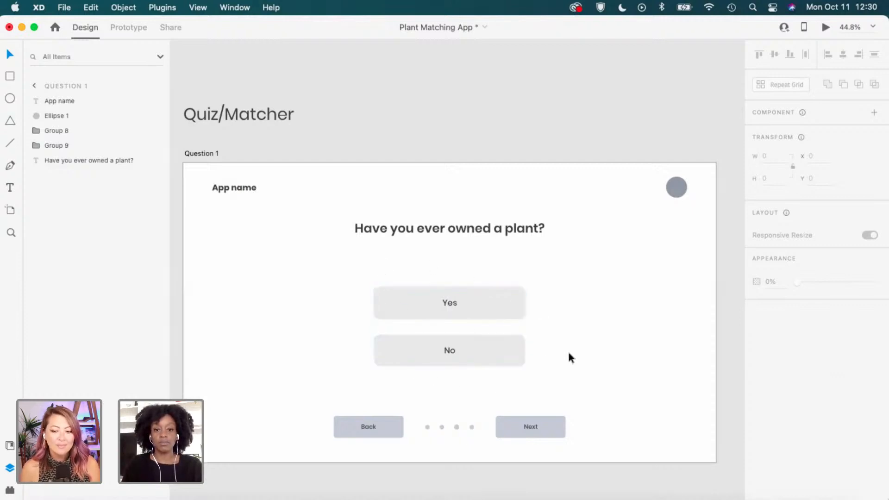
# Inspect the heading and Yes/No group positions, then pan to the Question 2 artboard.
pyautogui.scroll(-2, 568, 357)
pyautogui.moveTo(620, 362); pyautogui.dragTo(594, 340)
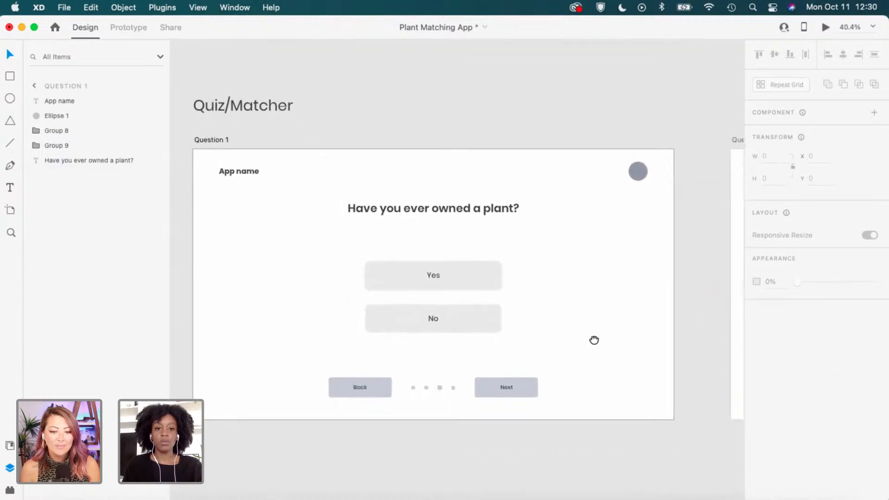
pyautogui.click(513, 210)
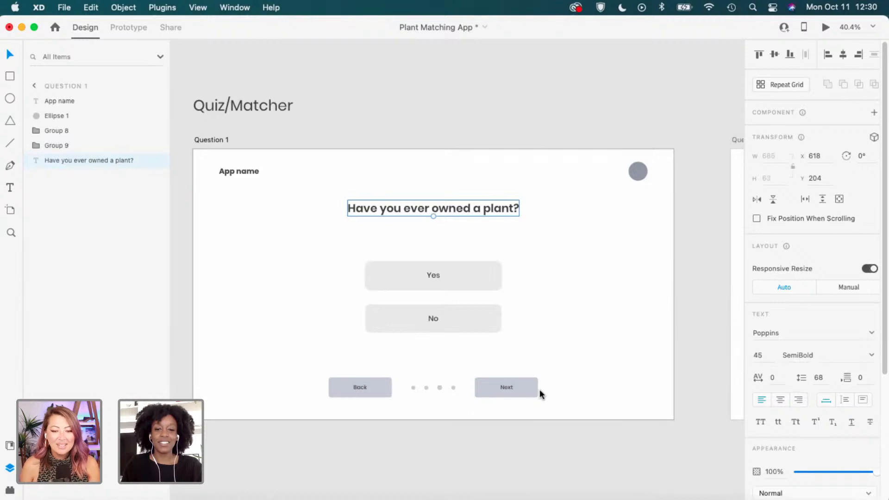
pyautogui.click(563, 368)
pyautogui.moveTo(660, 365); pyautogui.dragTo(615, 361)
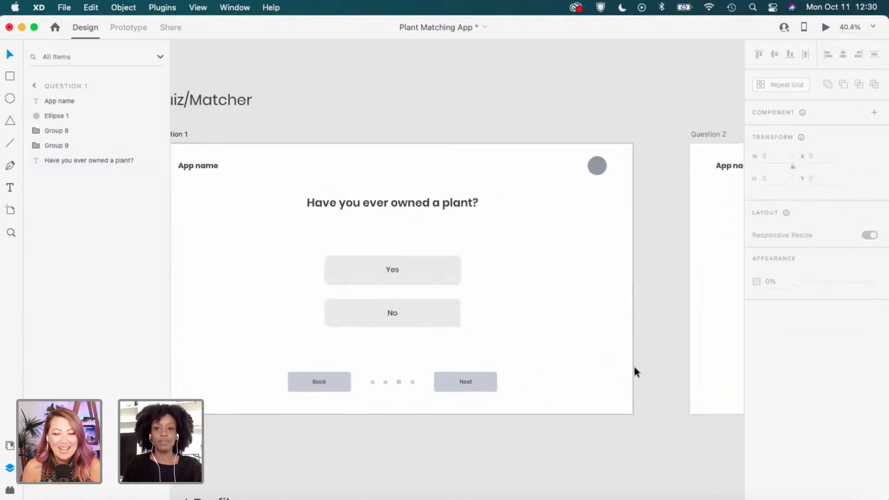
pyautogui.click(472, 209)
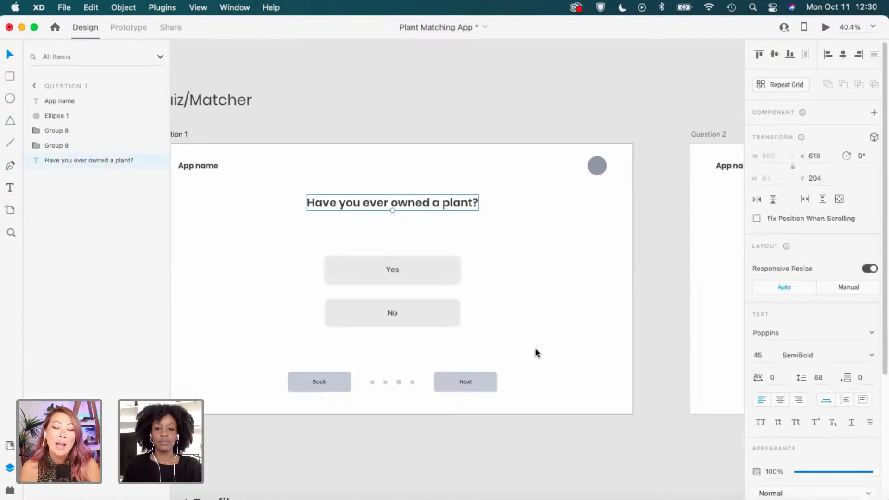
pyautogui.click(549, 308)
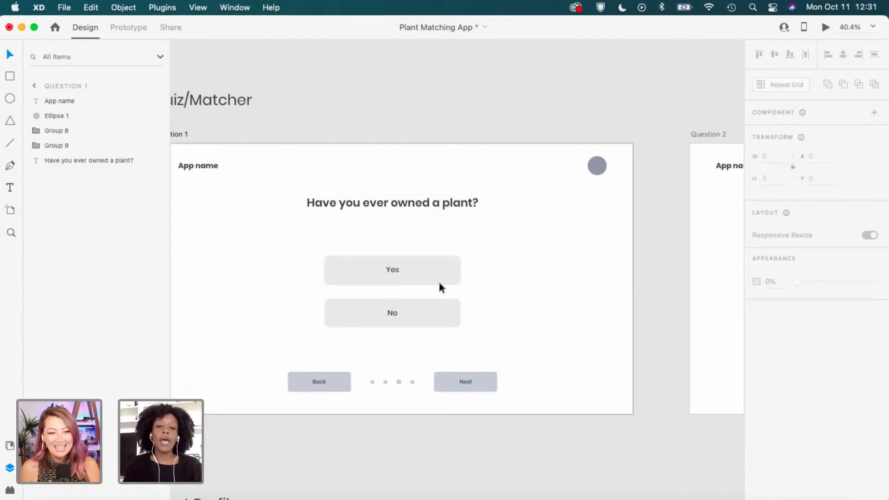
pyautogui.click(401, 264)
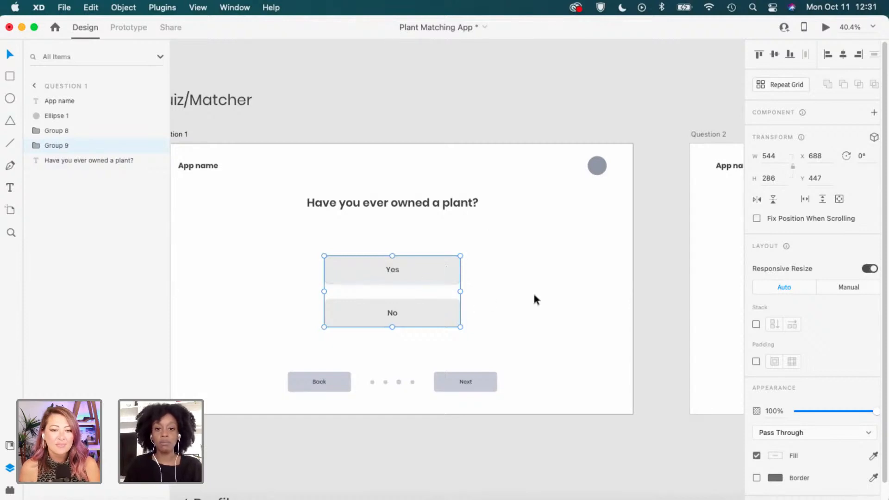
pyautogui.click(486, 310)
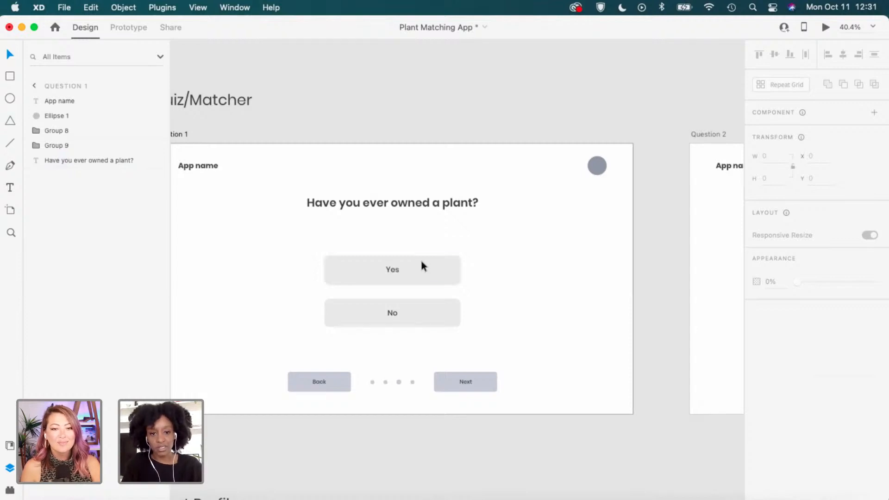
pyautogui.scroll(-2, 501, 318)
pyautogui.hscroll(2, 501, 318)
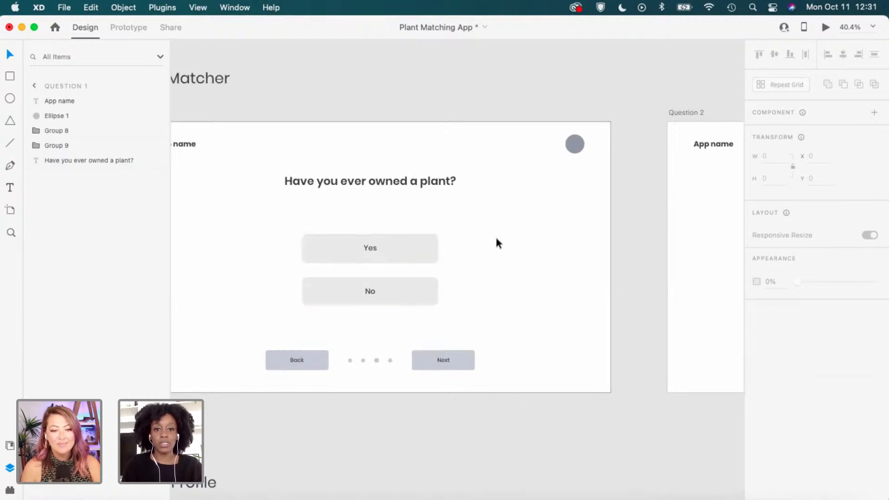
pyautogui.hscroll(2, 523, 268)
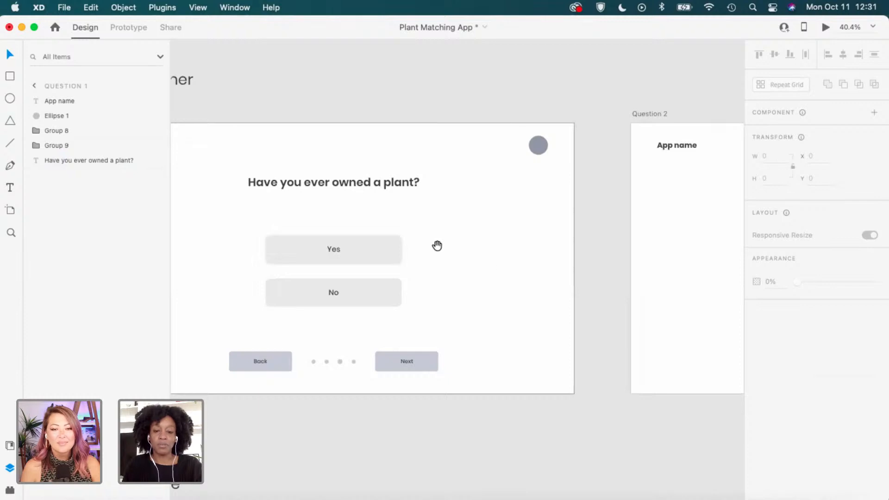
pyautogui.moveTo(645, 293); pyautogui.dragTo(488, 337)
# Set the Question 2 heading's Y position to 204, matching Question 1.
pyautogui.click(198, 193)
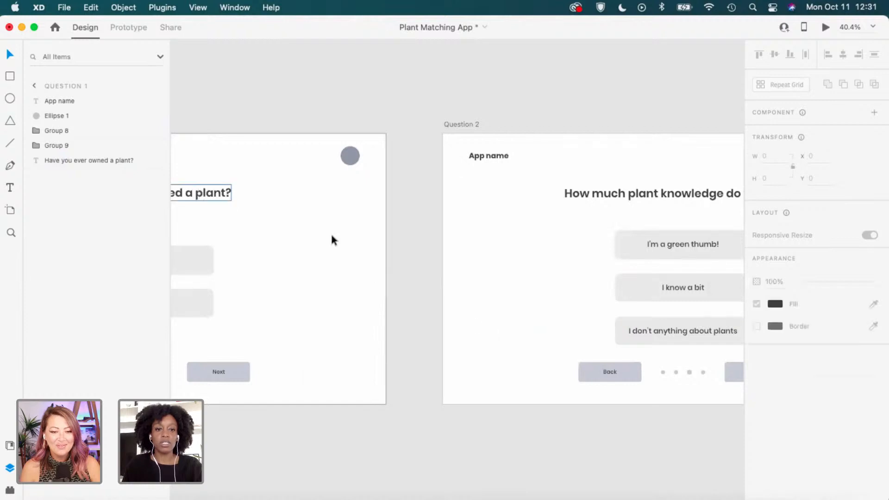
pyautogui.moveTo(365, 256); pyautogui.dragTo(506, 258)
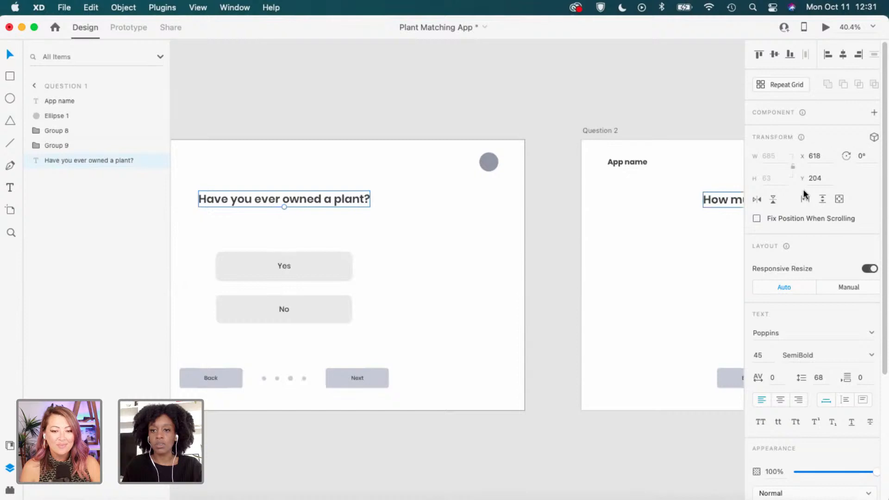
pyautogui.moveTo(678, 243); pyautogui.dragTo(498, 258)
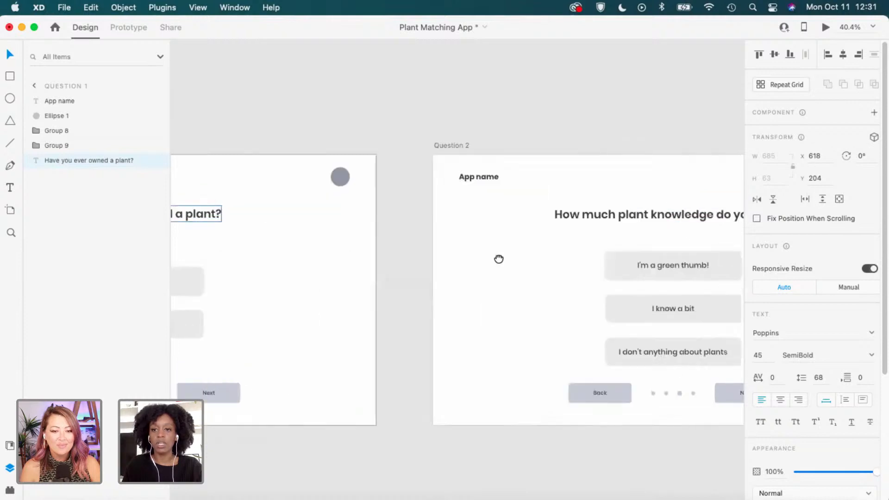
pyautogui.click(605, 216)
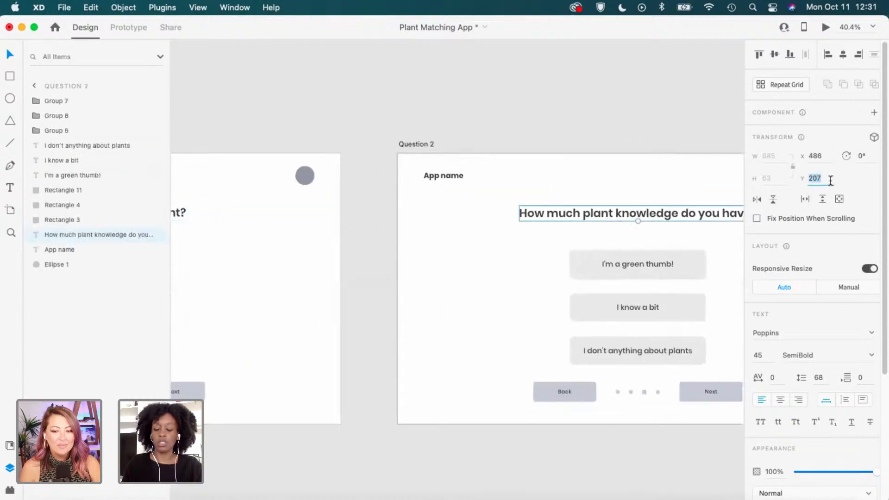
pyautogui.write('204')
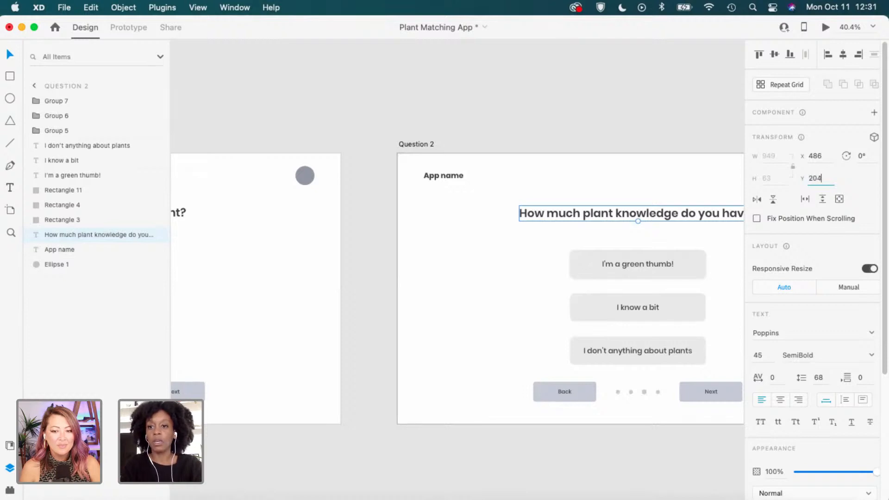
pyautogui.press('Return')
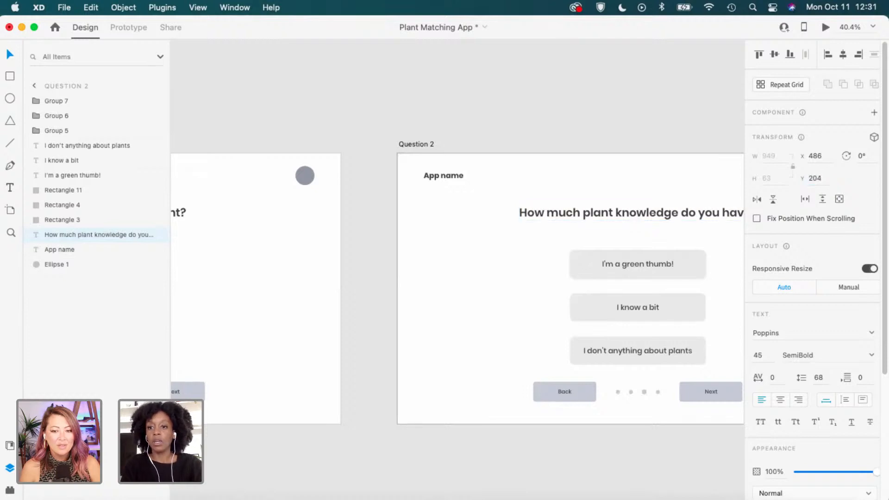
# Set the heading's X to 618 and align it centred horizontally on the artboard.
pyautogui.click(185, 212)
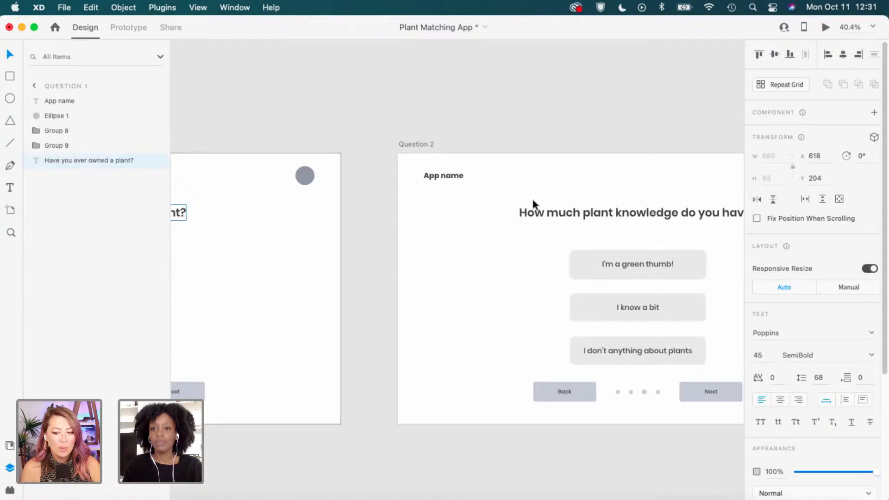
pyautogui.click(577, 219)
pyautogui.click(820, 156)
pyautogui.write('6')
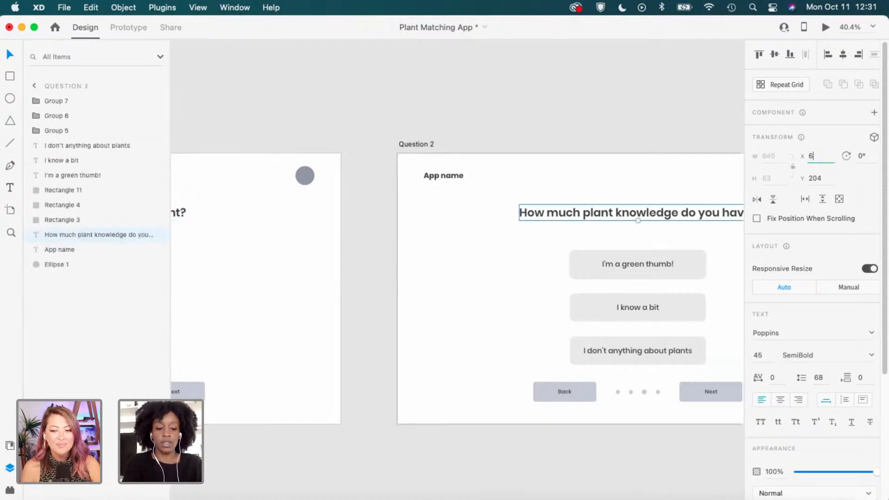
pyautogui.write('18')
pyautogui.press('Return')
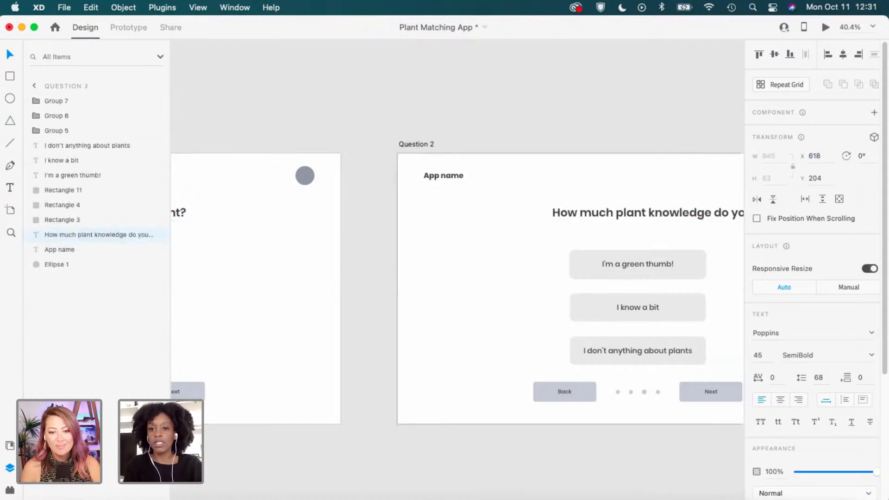
pyautogui.hscroll(5, 509, 241)
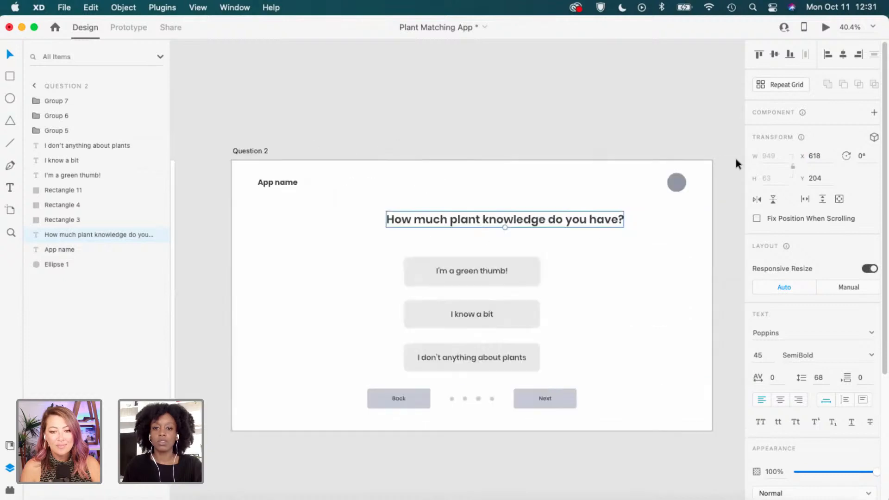
pyautogui.click(842, 54)
pyautogui.click(569, 278)
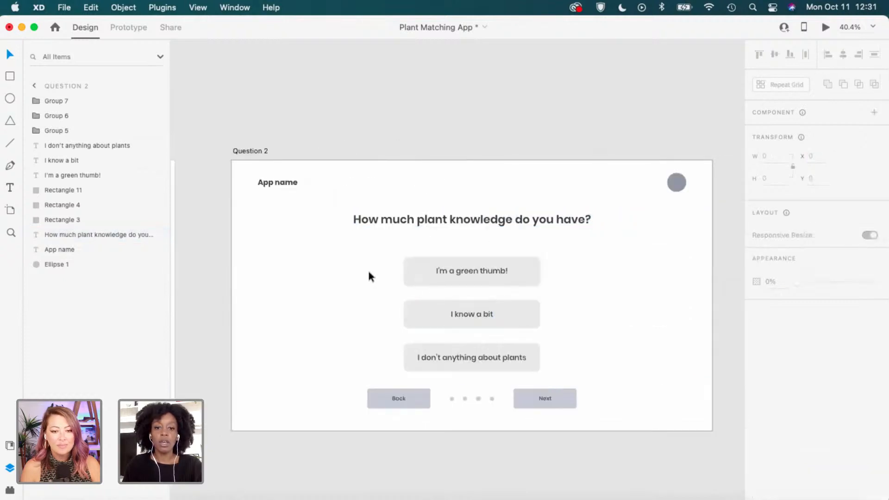
# Nudge the three answer buttons up, group them, and align the group centred vertically.
pyautogui.moveTo(307, 262); pyautogui.dragTo(516, 253)
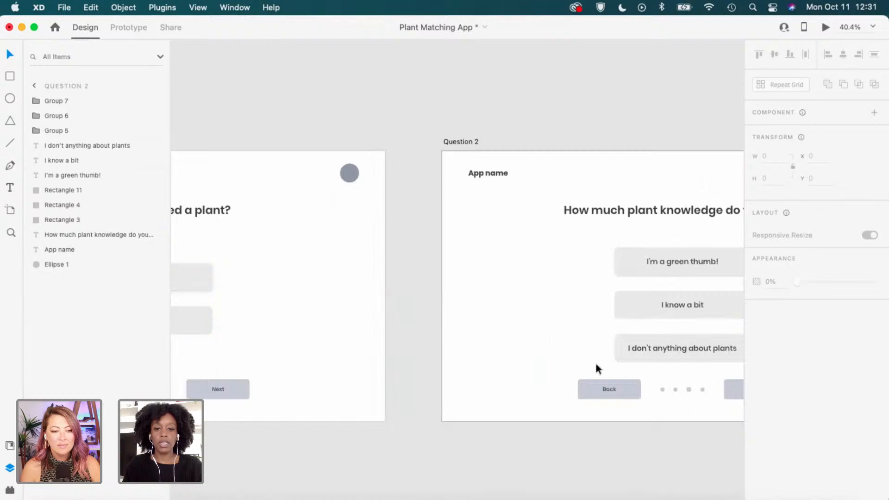
pyautogui.hscroll(5, 646, 324)
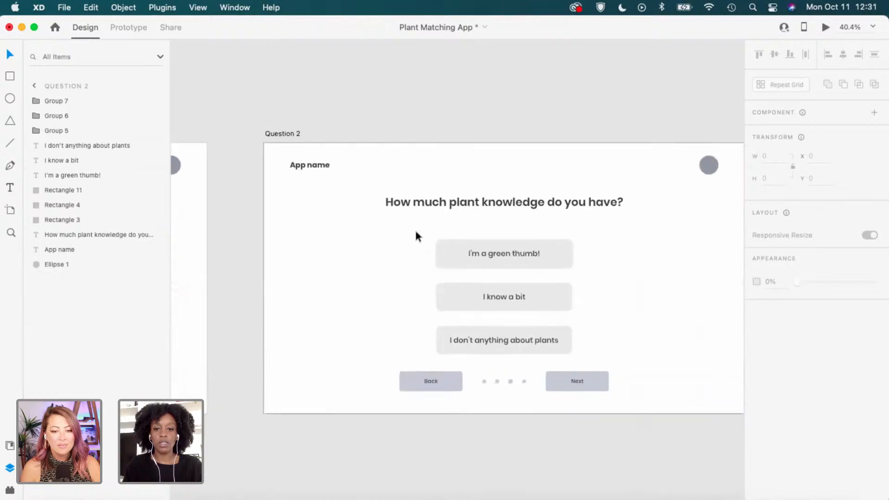
pyautogui.moveTo(565, 329)
pyautogui.mouseDown()
pyautogui.moveTo(594, 346)
pyautogui.moveTo(560, 339)
pyautogui.moveTo(554, 325)
pyautogui.mouseUp()
pyautogui.moveTo(624, 312); pyautogui.dragTo(584, 298)
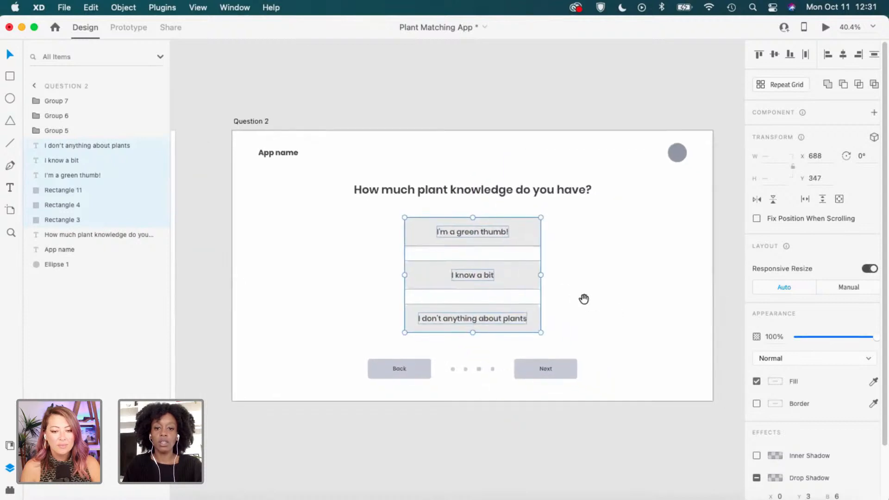
pyautogui.press('super+g')
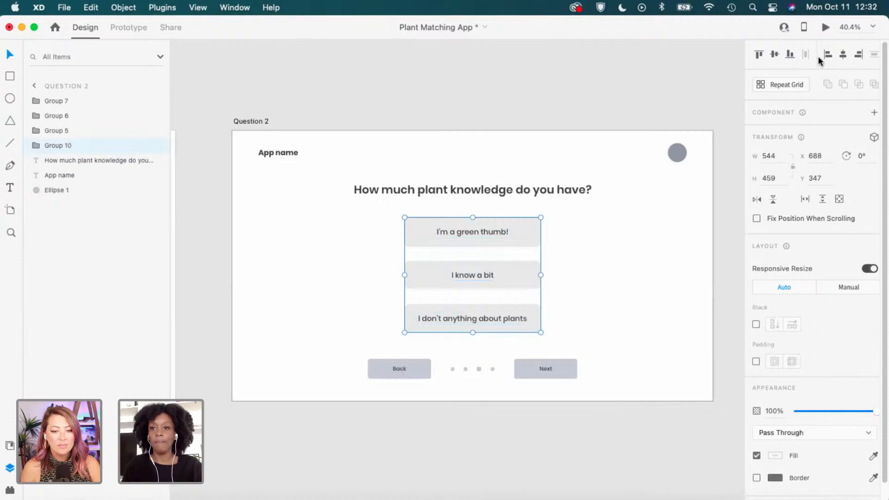
pyautogui.click(774, 54)
pyautogui.click(624, 290)
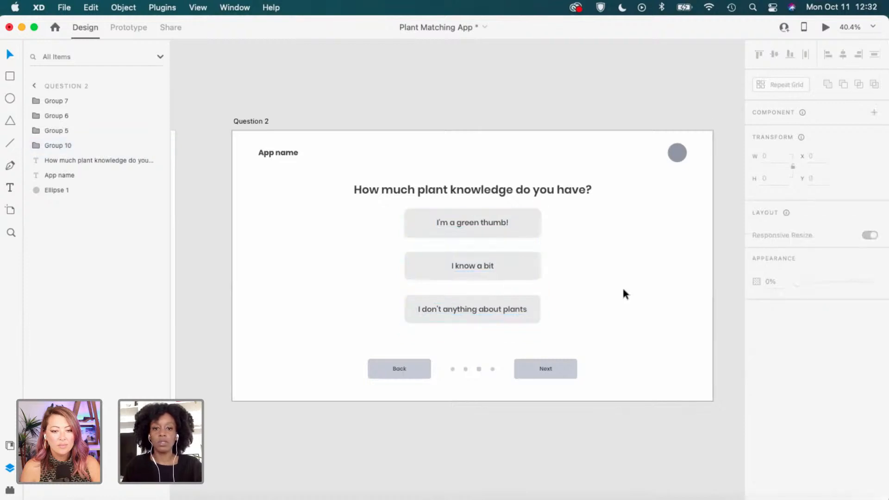
# Move Group 10 down slightly and compare its spacing with Question 1's Yes/No group.
pyautogui.click(539, 221)
pyautogui.moveTo(540, 223); pyautogui.dragTo(538, 227)
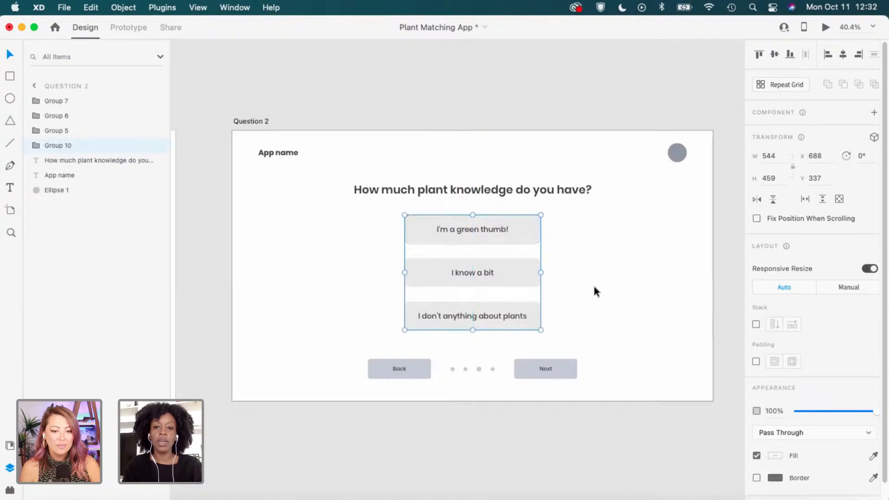
pyautogui.click(593, 283)
pyautogui.hscroll(-10, 470, 311)
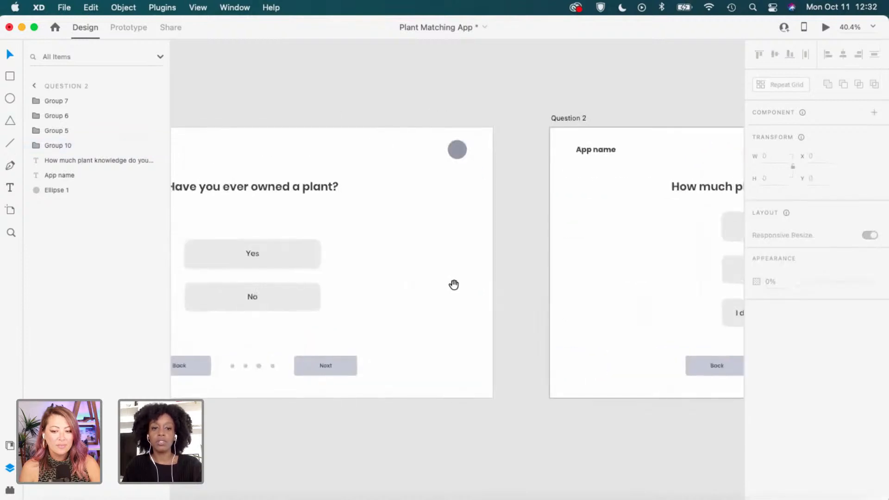
pyautogui.click(312, 258)
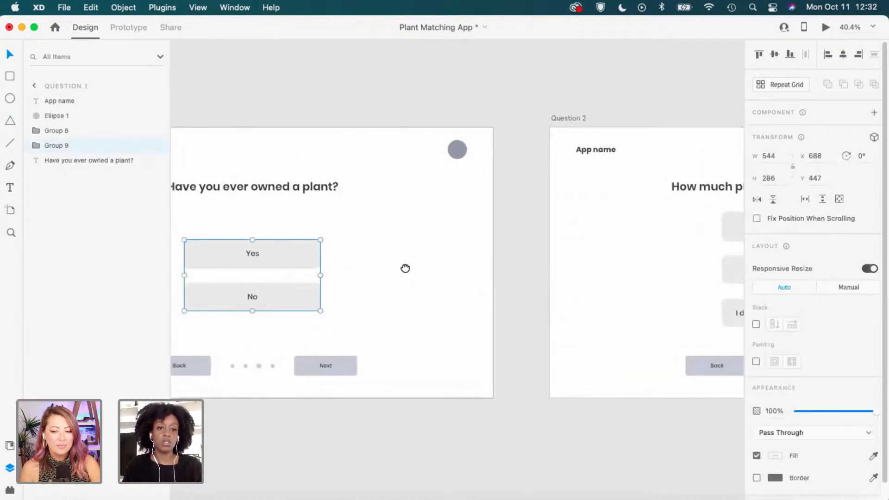
pyautogui.hscroll(-3, 456, 250)
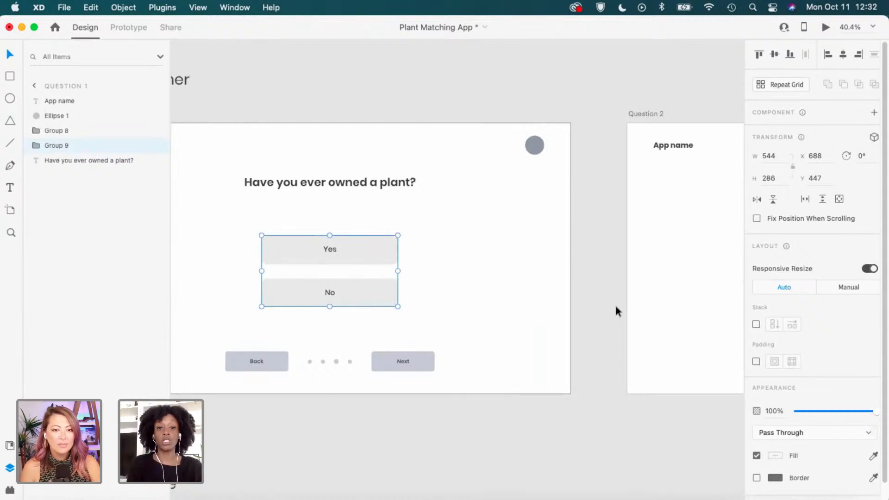
pyautogui.hscroll(10, 617, 305)
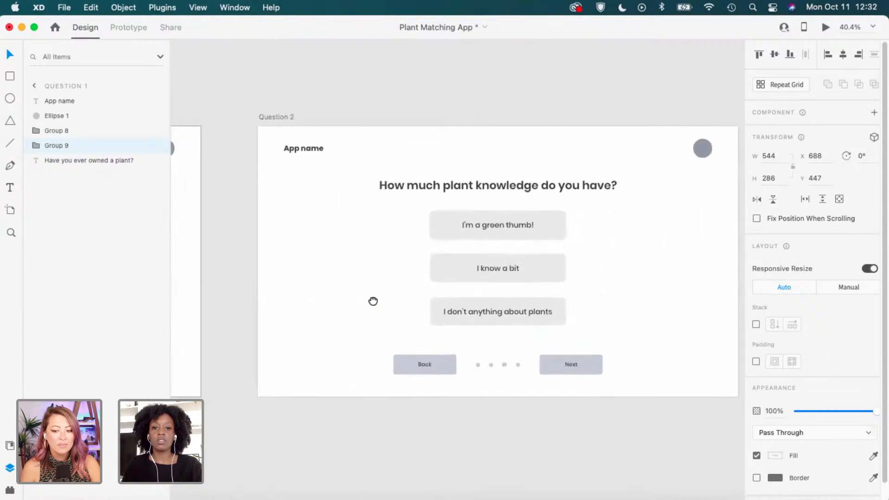
pyautogui.click(540, 222)
pyautogui.press('alt')
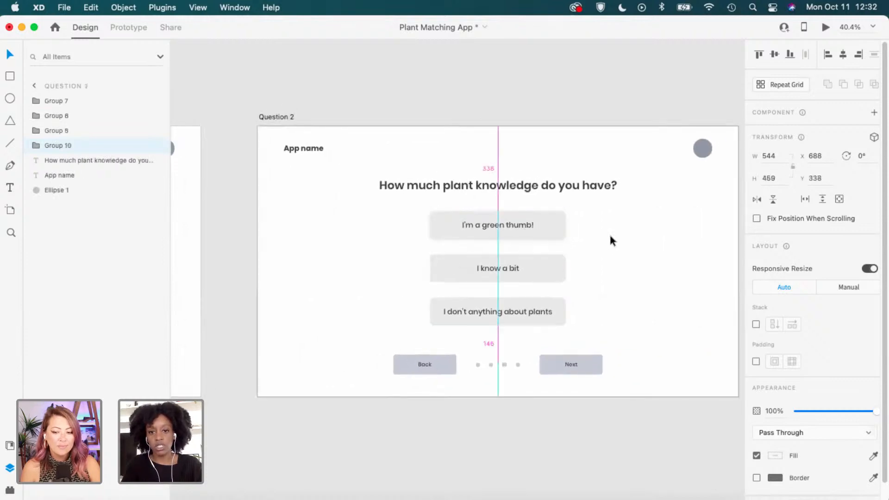
pyautogui.click(604, 233)
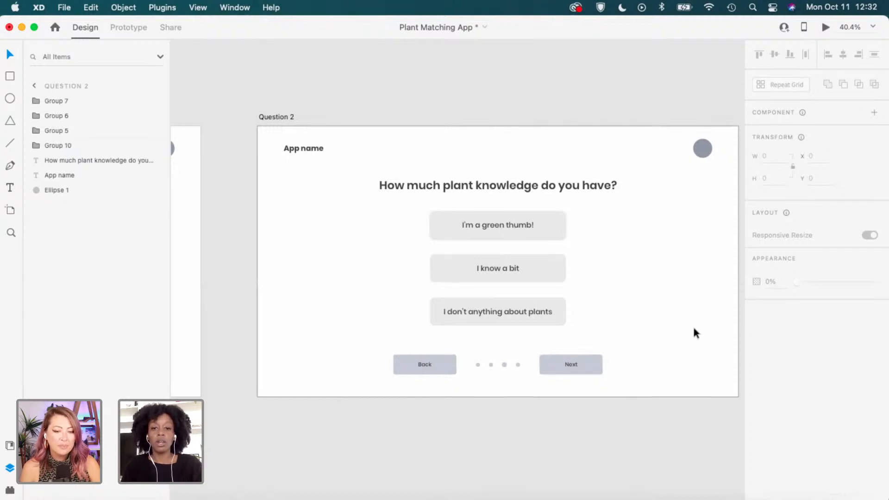
# Zoom in and ungroup Group 10 into separate answer-button rectangles and text layers.
pyautogui.moveTo(636, 327); pyautogui.dragTo(600, 329)
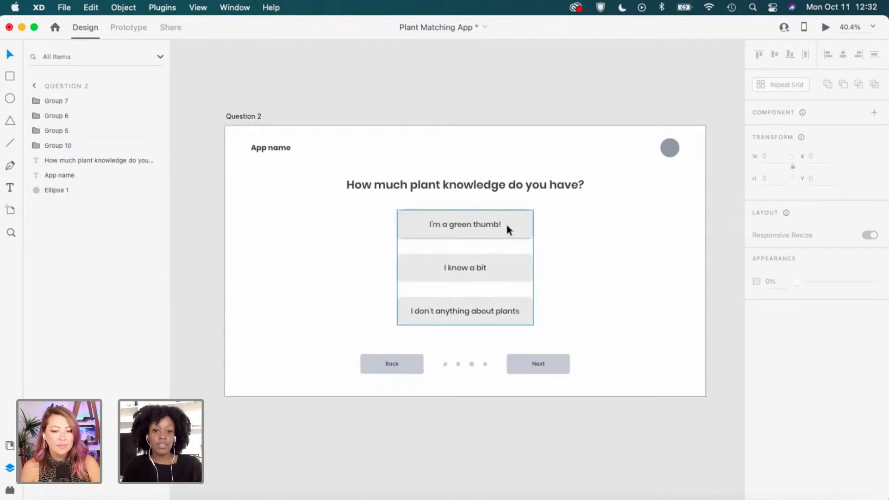
pyautogui.scroll(2, 518, 252)
pyautogui.scroll(4, 454, 273)
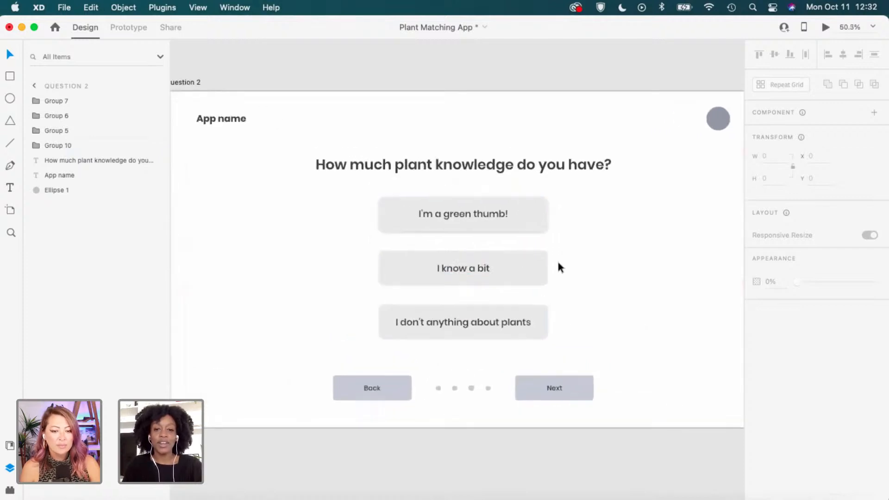
pyautogui.click(531, 267)
pyautogui.rightClick(531, 268)
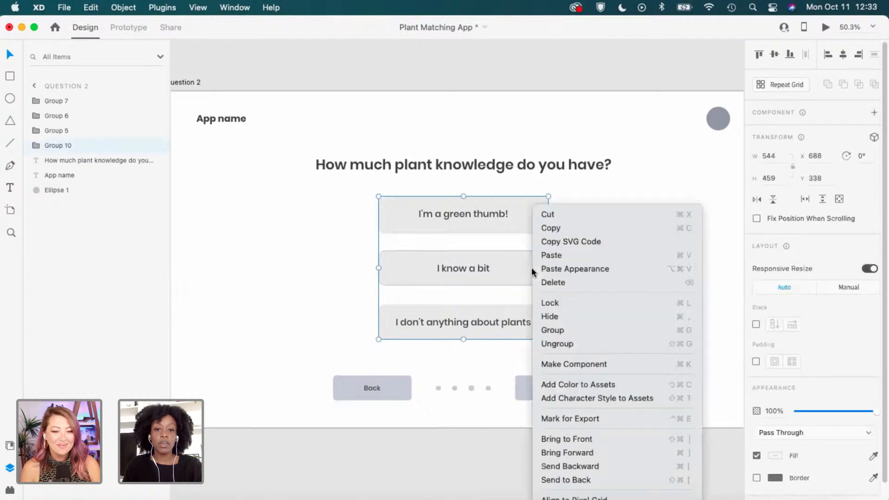
pyautogui.click(571, 343)
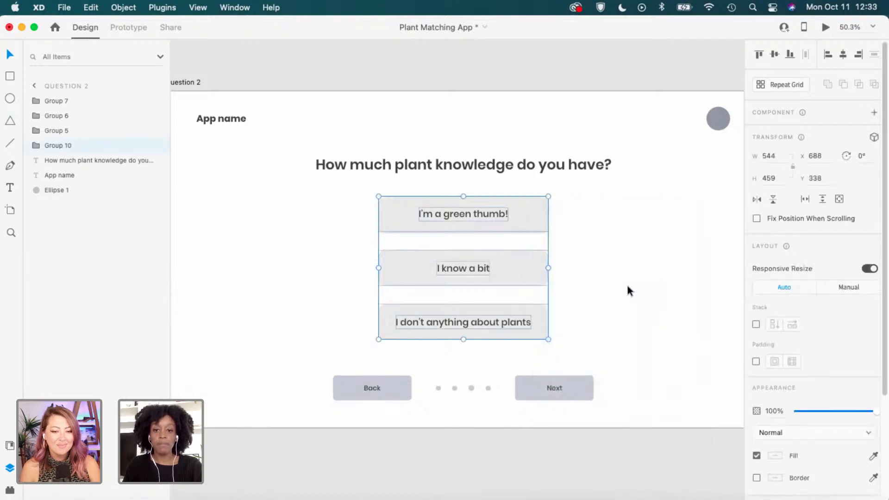
pyautogui.scroll(2, 572, 249)
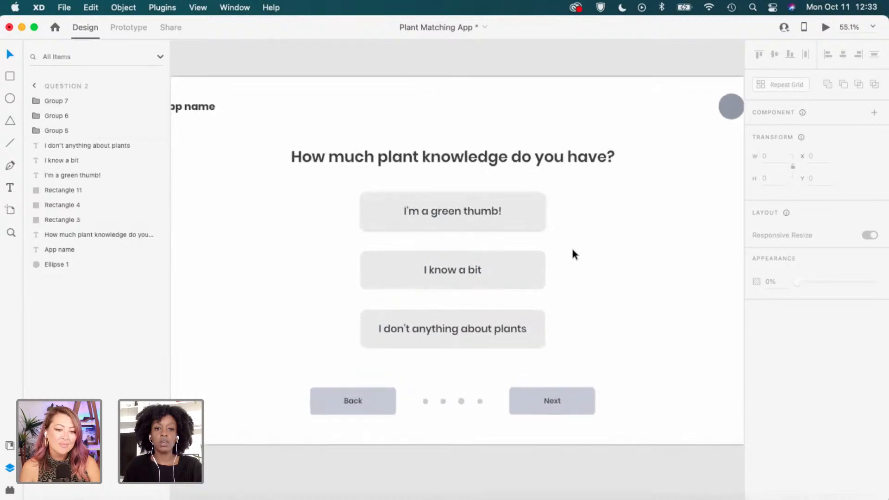
pyautogui.moveTo(575, 247); pyautogui.dragTo(597, 257)
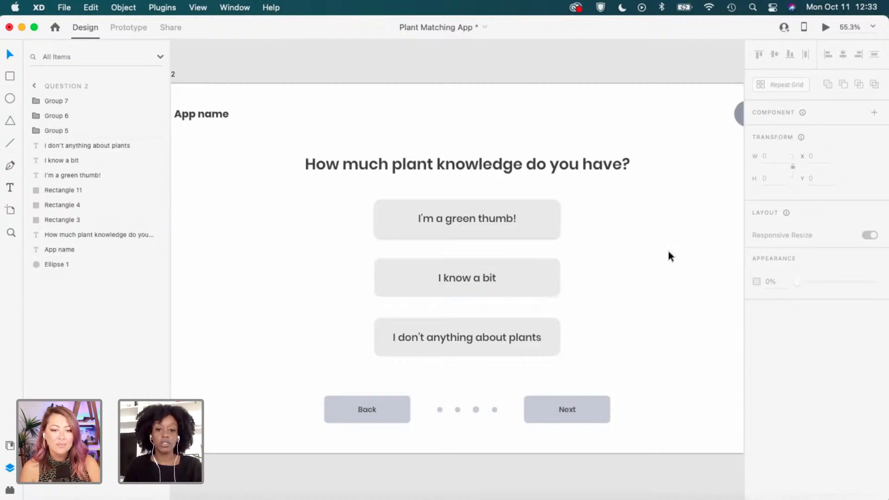
pyautogui.scroll(1, 611, 269)
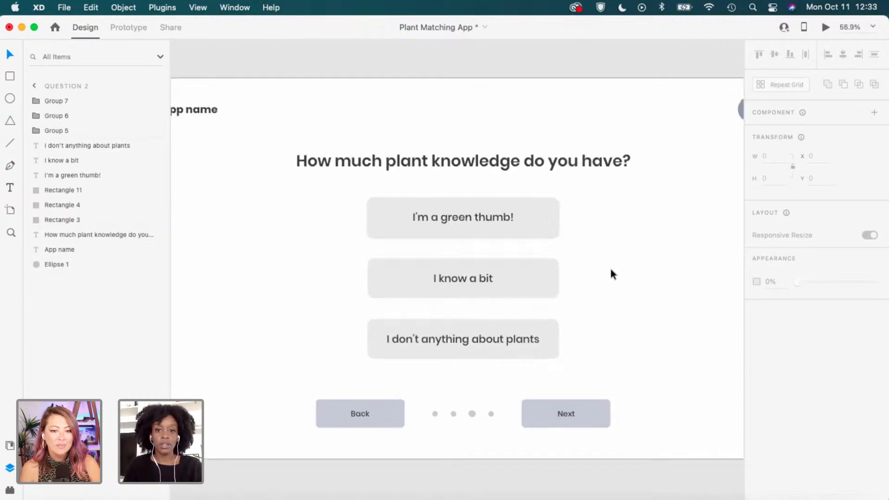
pyautogui.scroll(2, 611, 269)
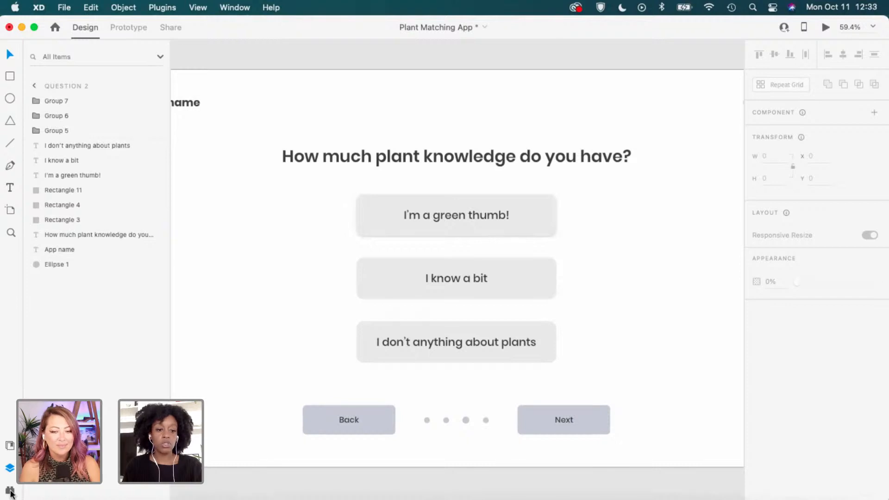
# Launch the Icons 4 Design plugin and search for 'check ma'.
pyautogui.click(10, 490)
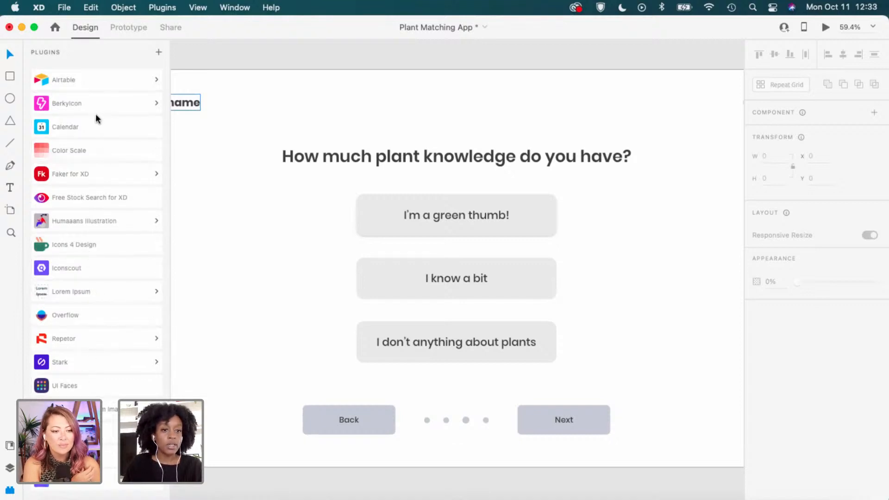
pyautogui.click(97, 246)
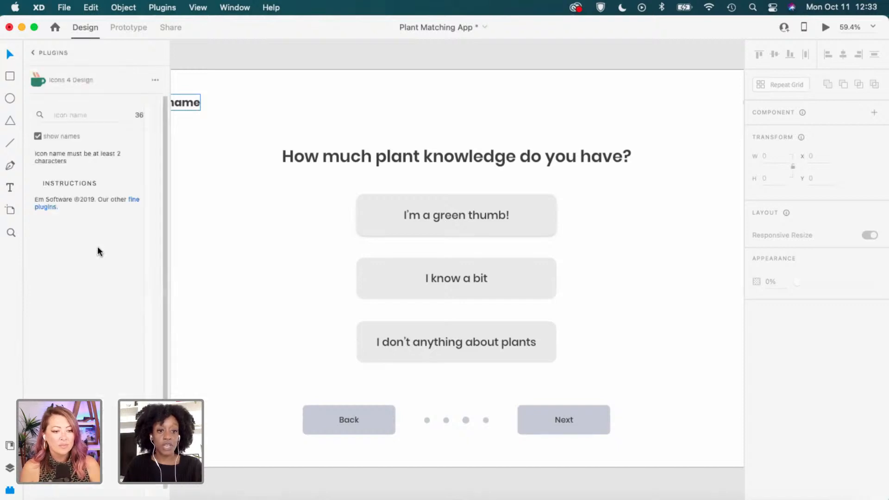
pyautogui.click(66, 117)
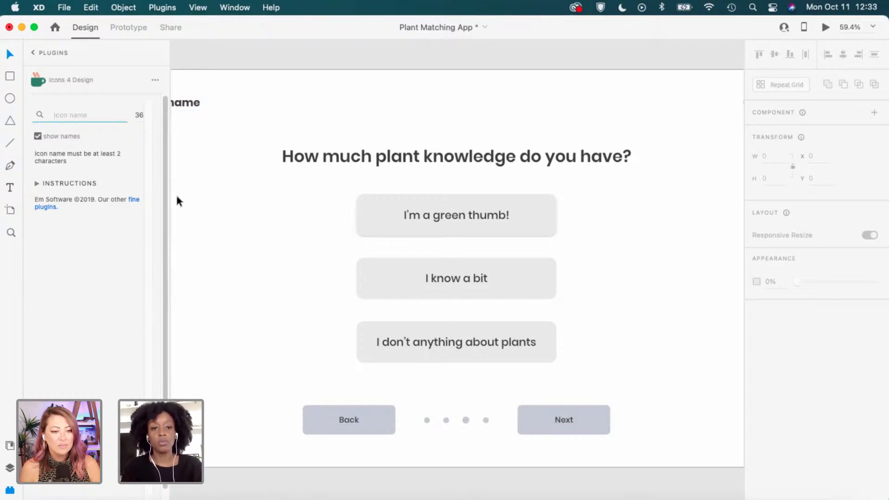
pyautogui.write('chec')
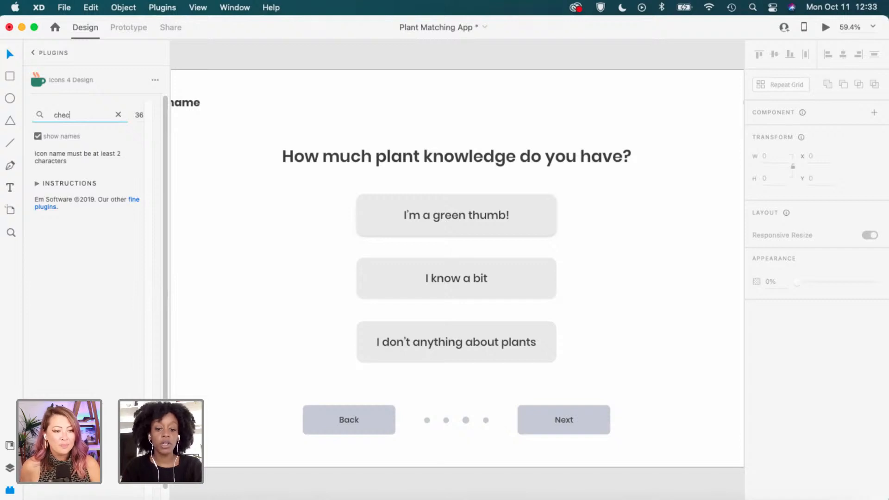
pyautogui.write('k ma')
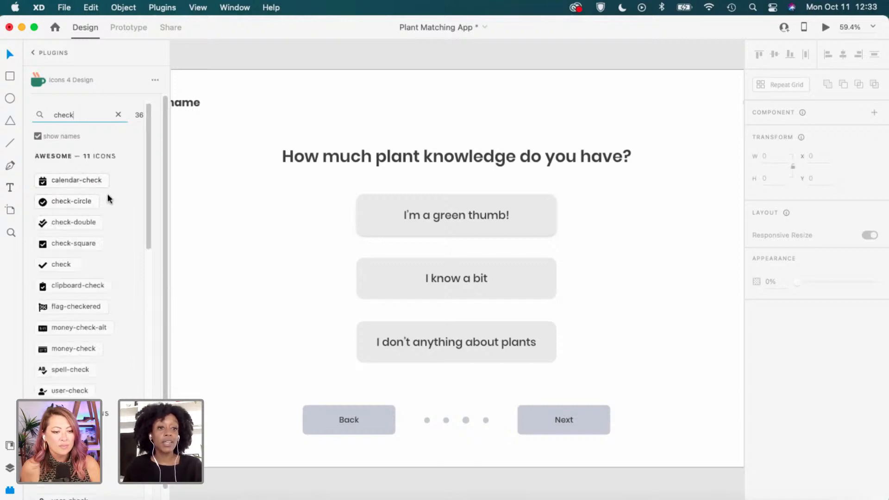
# Browse the check icon results across the icon sets and insert a check icon.
pyautogui.scroll(-2, 108, 198)
pyautogui.moveTo(146, 150); pyautogui.dragTo(130, 274)
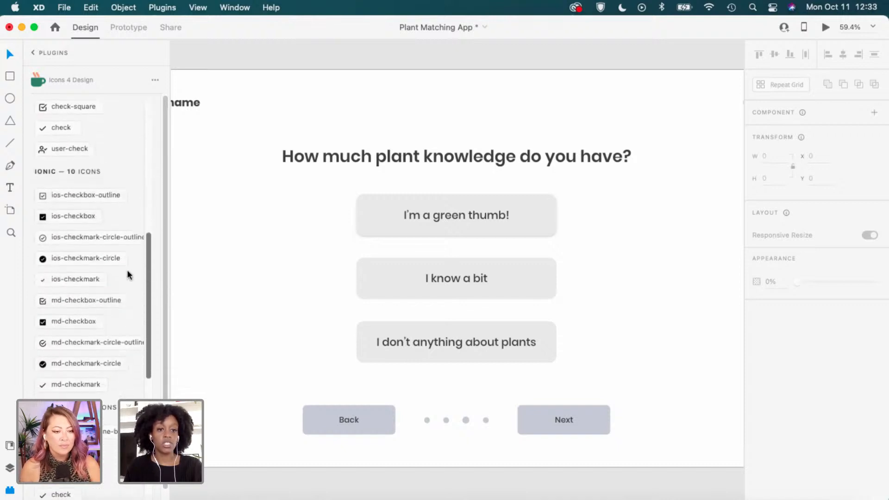
pyautogui.scroll(-3, 119, 297)
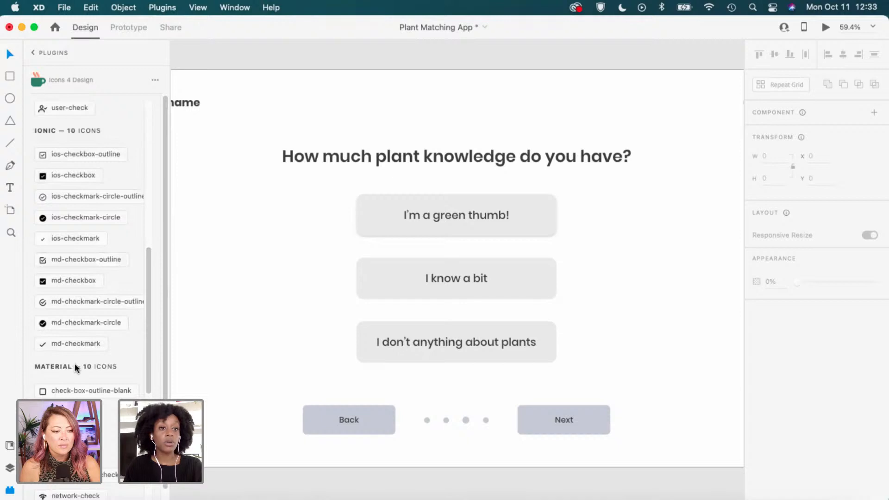
pyautogui.scroll(1, 83, 360)
pyautogui.scroll(-4, 90, 357)
pyautogui.scroll(-6, 92, 355)
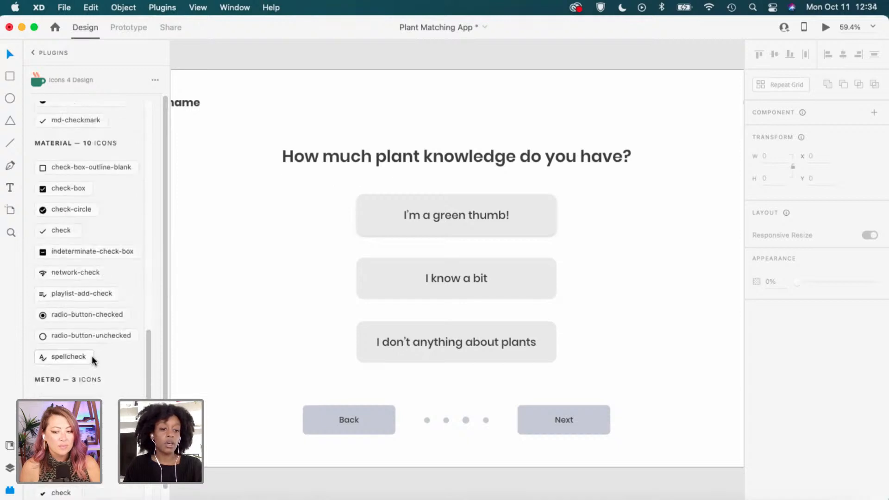
pyautogui.scroll(-4, 100, 355)
pyautogui.scroll(4, 101, 353)
pyautogui.scroll(8, 100, 351)
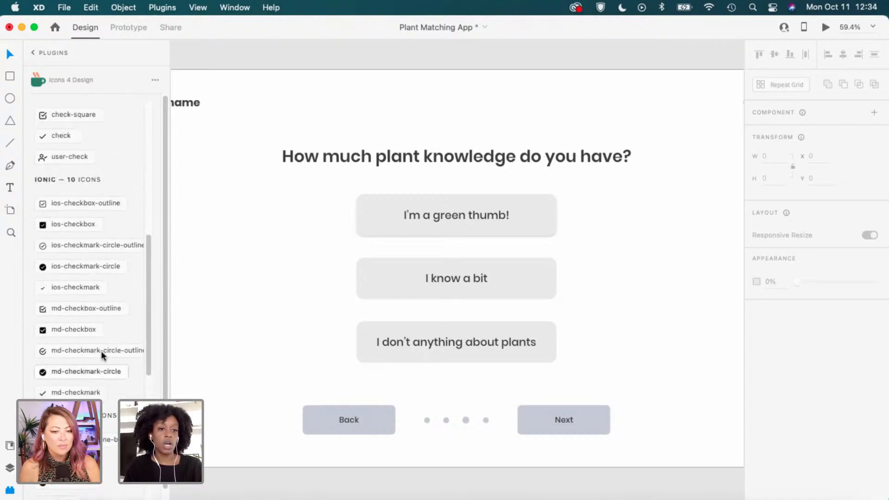
pyautogui.scroll(2, 119, 276)
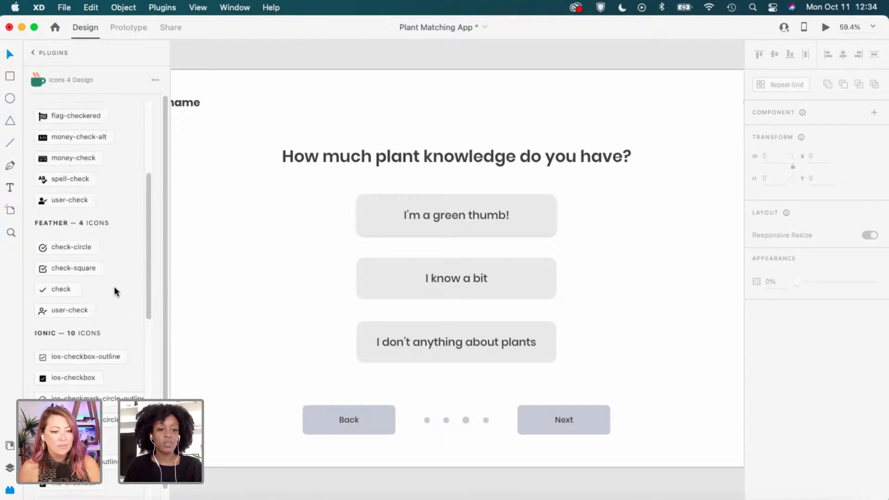
pyautogui.click(73, 292)
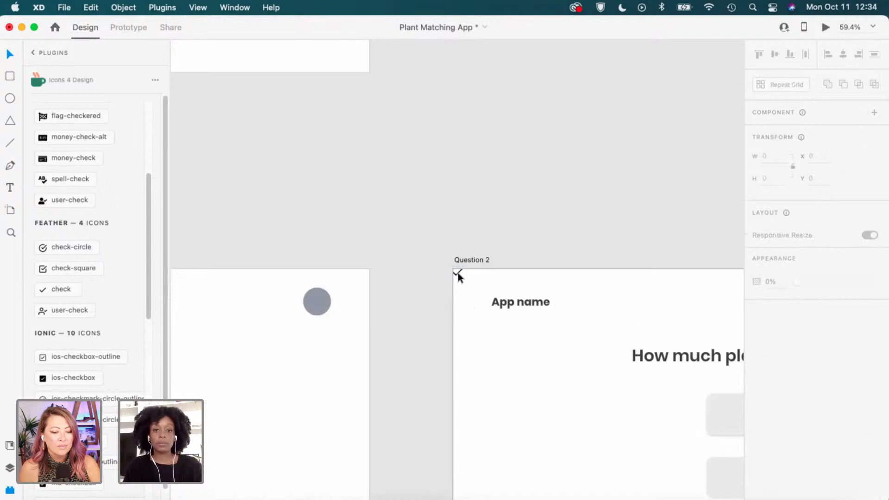
# Bring Question 2 into view and move the check icon beside the 'I know a bit' answer.
pyautogui.press('space')
pyautogui.moveTo(548, 391); pyautogui.dragTo(460, 299)
pyautogui.click(343, 214)
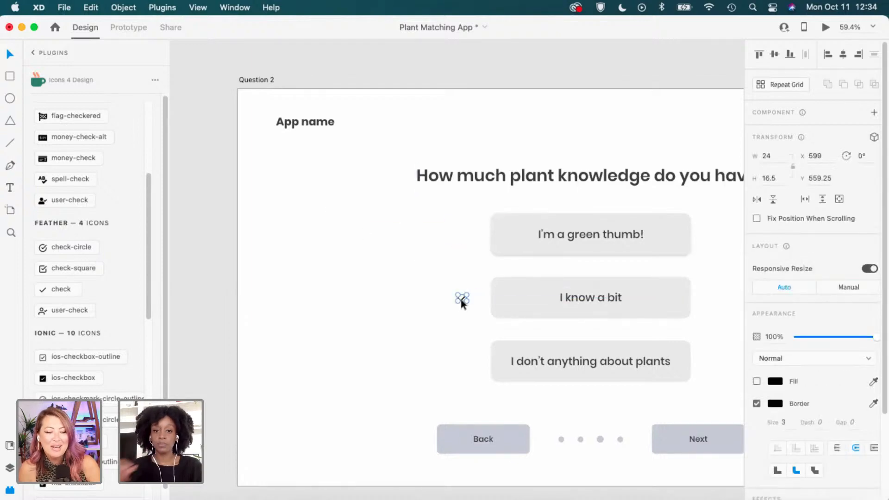
pyautogui.scroll(2, 477, 289)
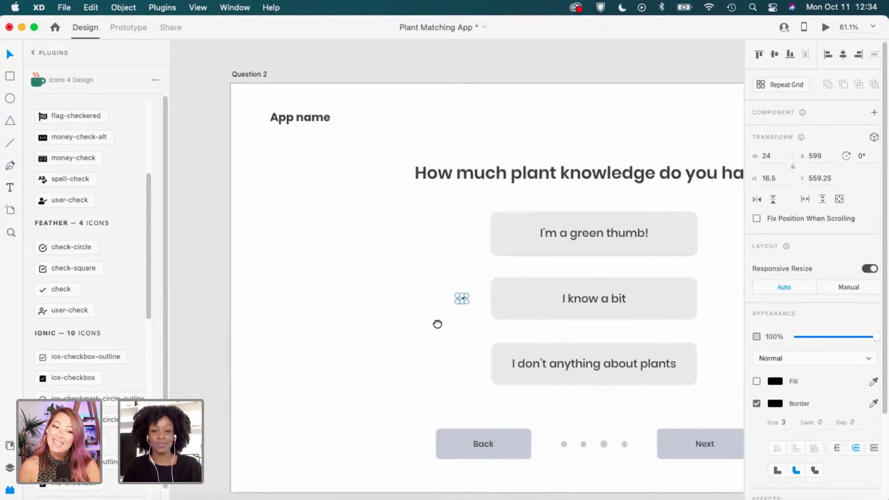
pyautogui.hscroll(5, 437, 324)
pyautogui.scroll(3, 305, 271)
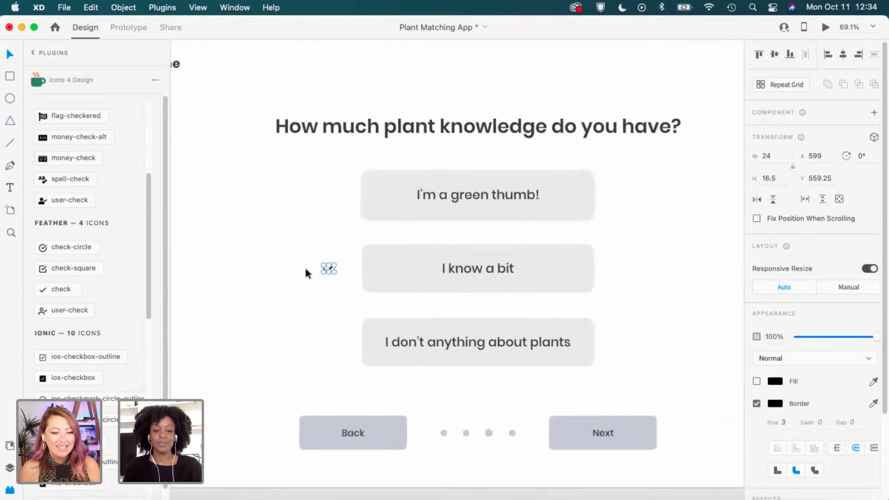
pyautogui.scroll(3, 334, 269)
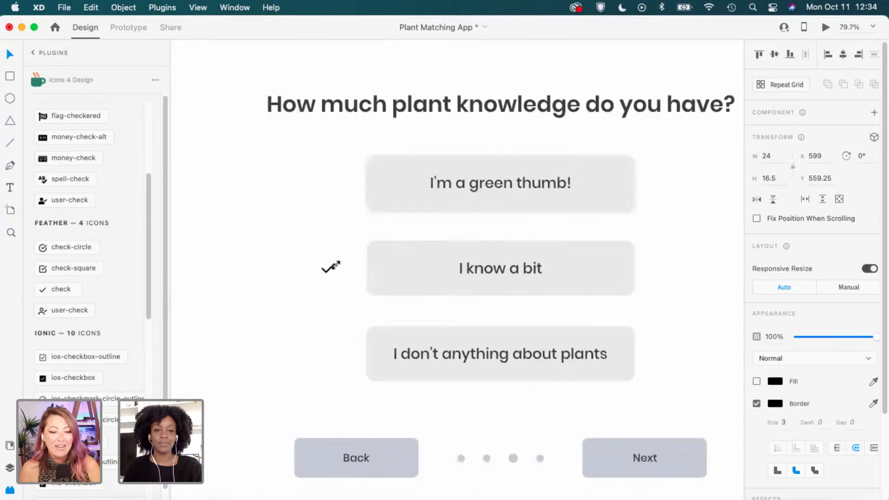
pyautogui.moveTo(334, 265); pyautogui.dragTo(336, 263)
pyautogui.click(337, 293)
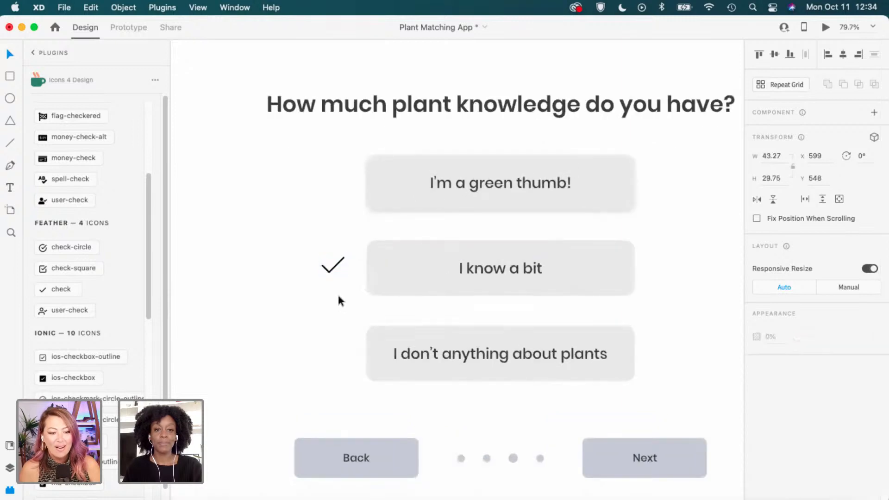
# Enlarge the checkmark to 43.27 × 29.75 and place it inside the 'I know a bit' button.
pyautogui.click(331, 267)
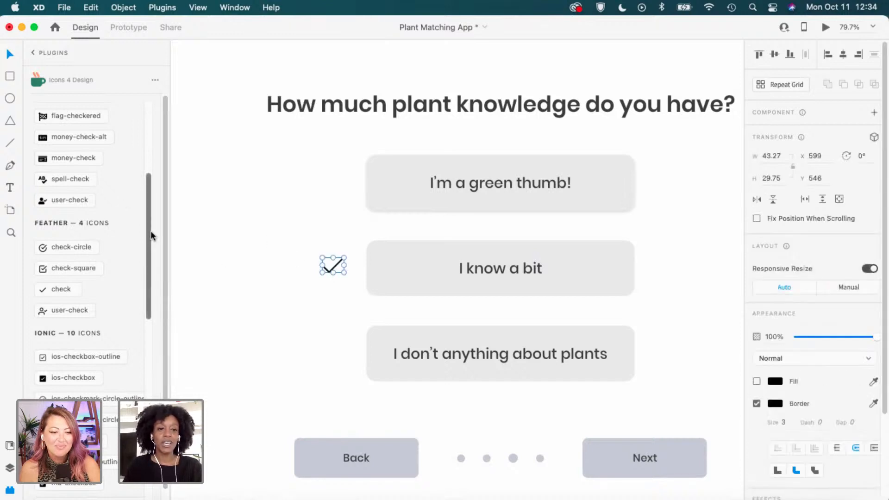
pyautogui.moveTo(149, 233); pyautogui.dragTo(147, 143)
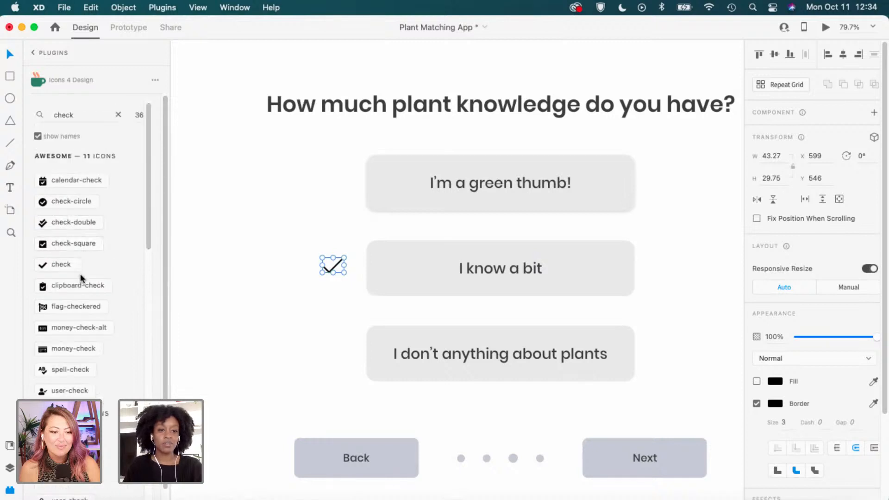
pyautogui.click(293, 335)
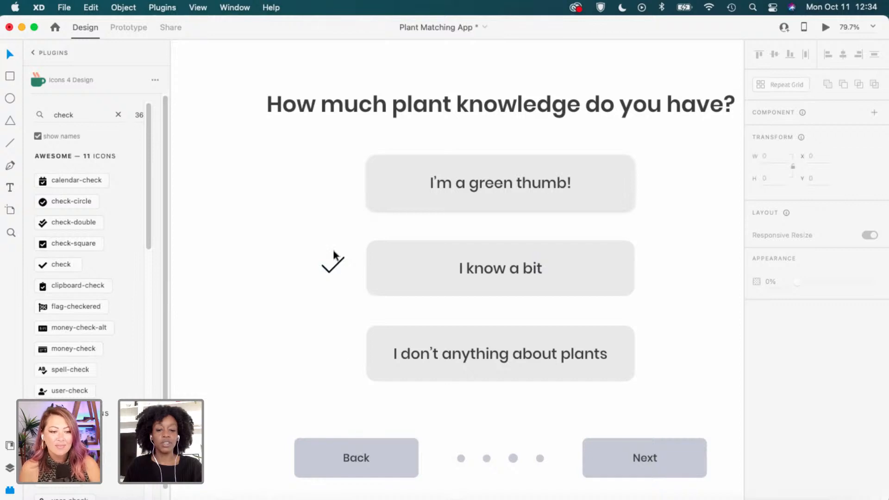
pyautogui.click(335, 268)
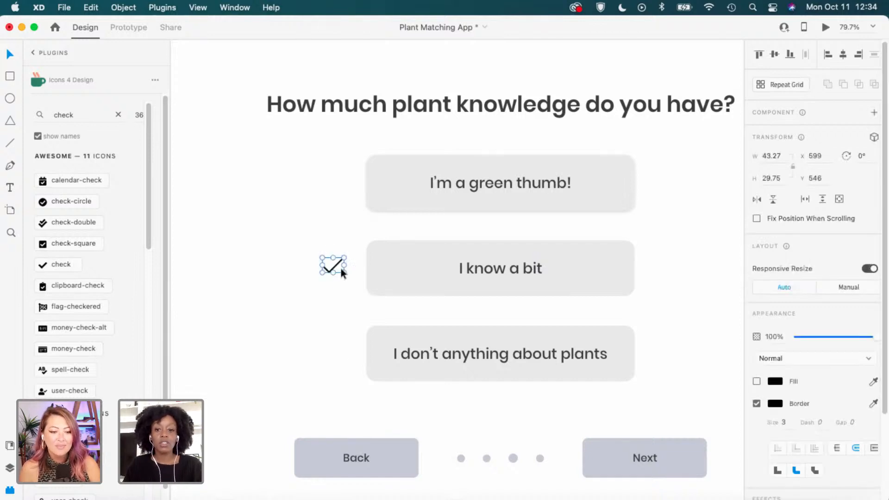
pyautogui.click(335, 286)
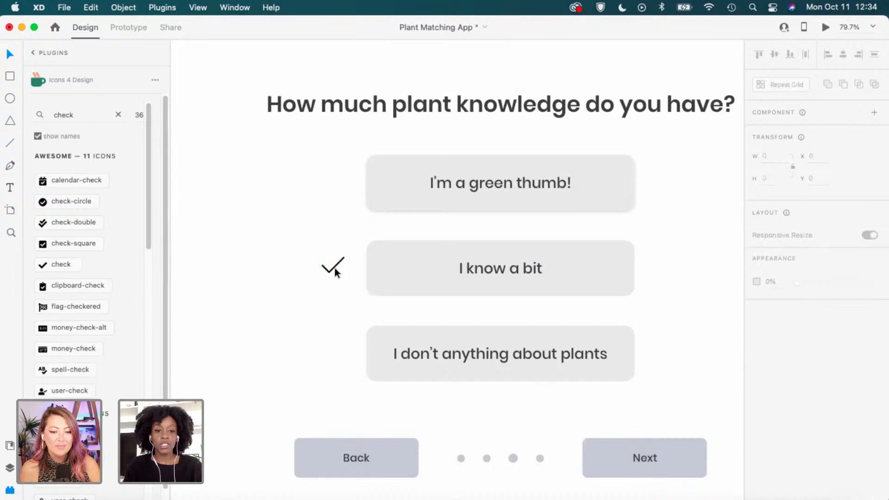
pyautogui.scroll(3, 333, 268)
pyautogui.moveTo(333, 268); pyautogui.dragTo(419, 275)
pyautogui.click(301, 318)
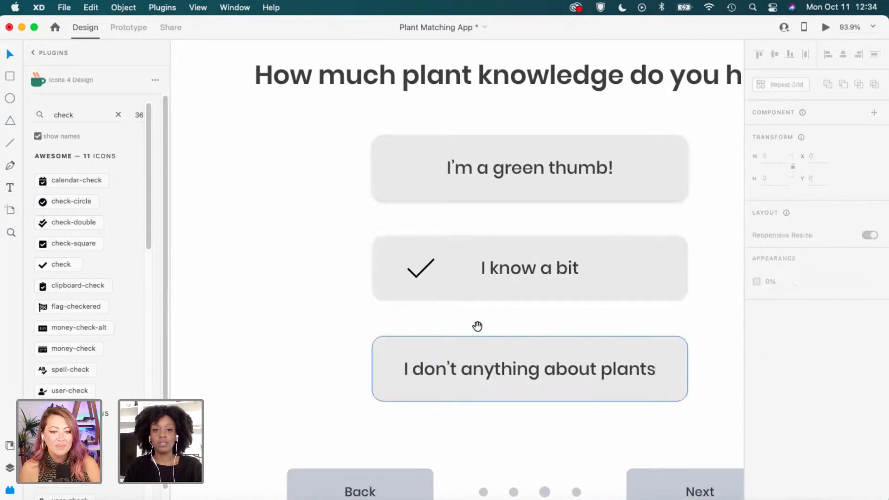
pyautogui.moveTo(476, 325); pyautogui.dragTo(414, 309)
# Set the checkmark's stroke width to 6 after trying 4 and 8.
pyautogui.click(359, 254)
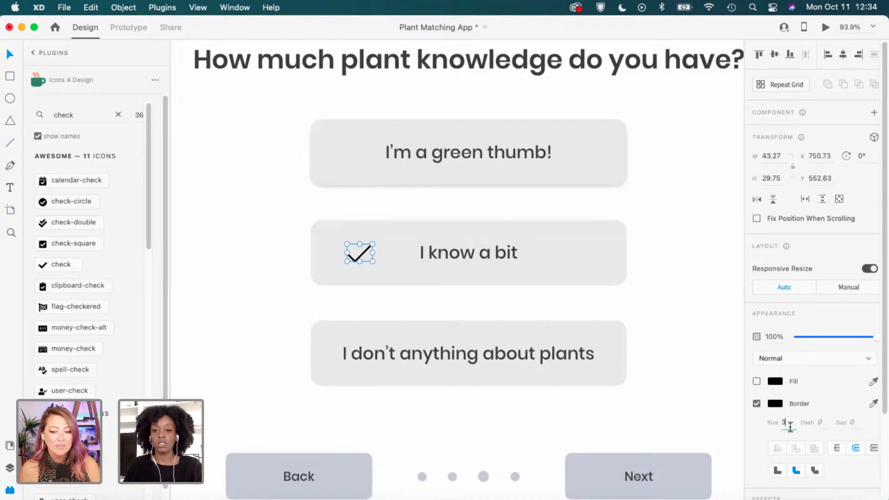
pyautogui.click(783, 422)
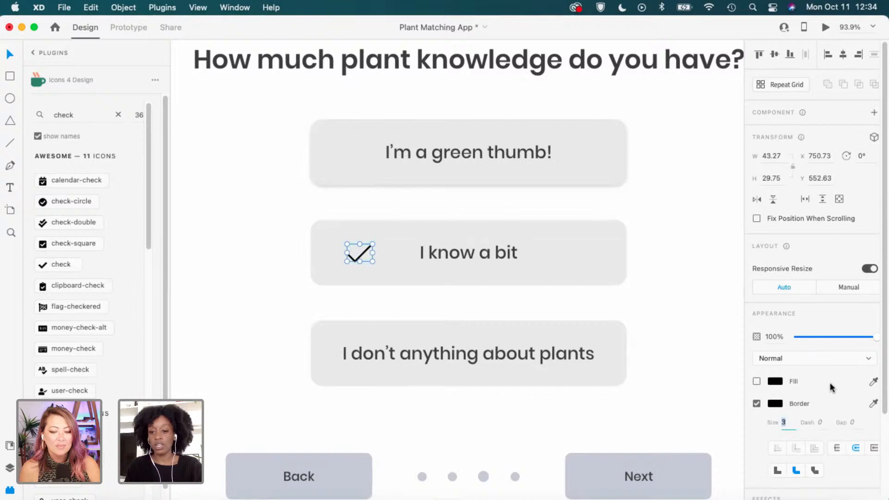
pyautogui.write('4')
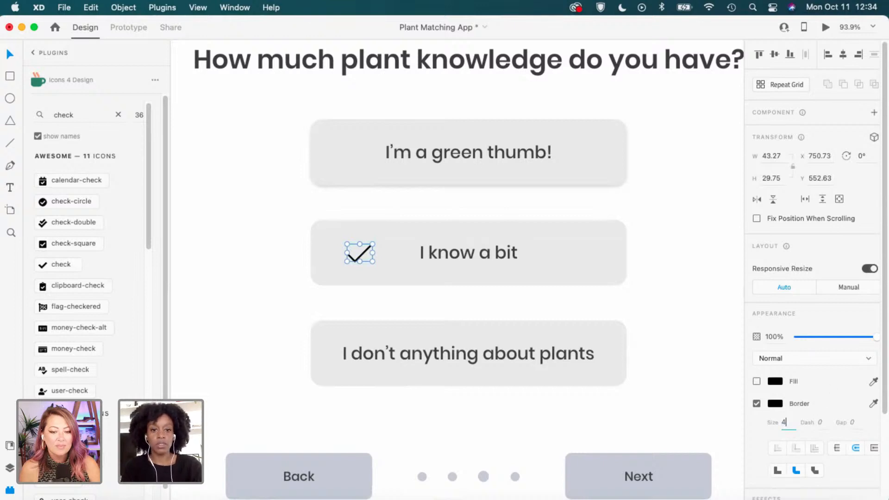
pyautogui.press('Return')
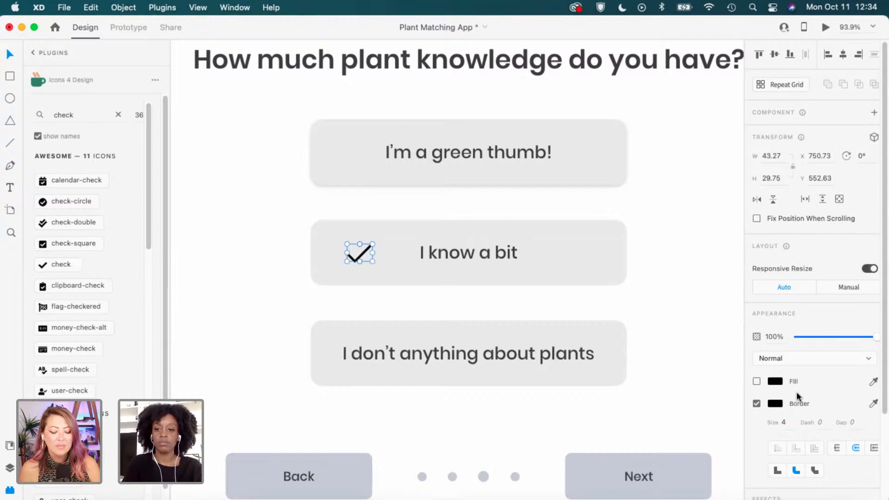
pyautogui.write('8')
pyautogui.press('Return')
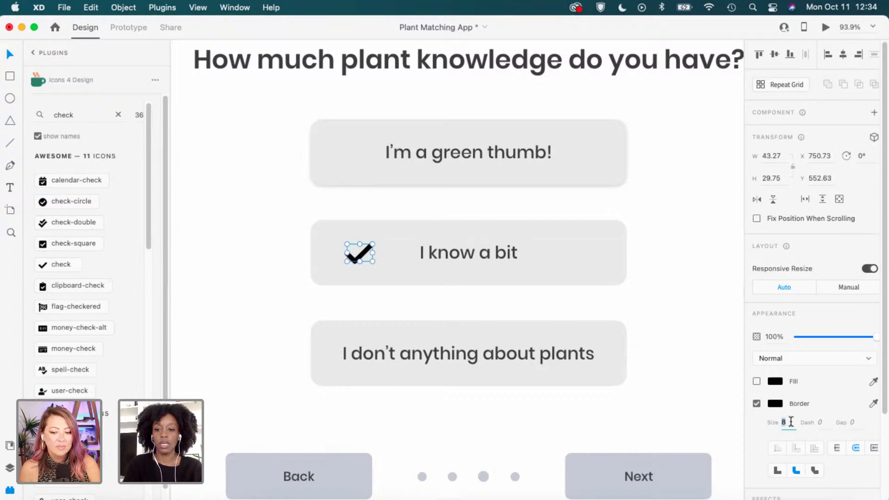
pyautogui.write('6')
pyautogui.press('Return')
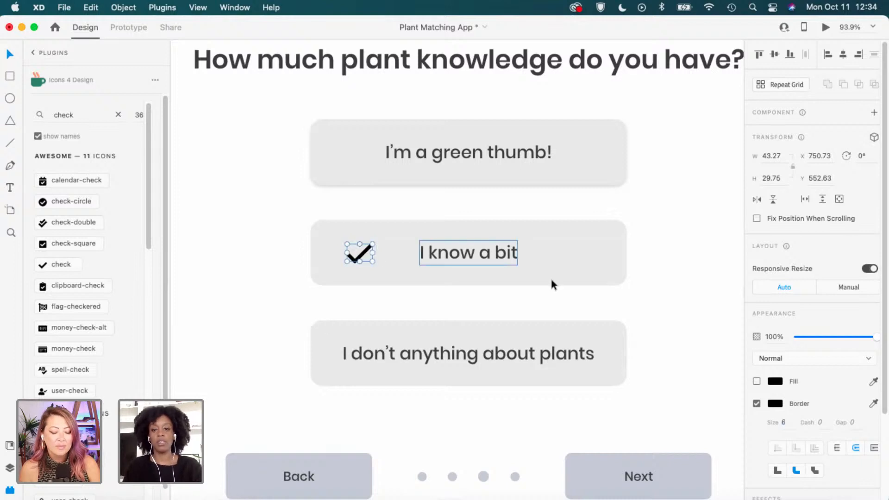
pyautogui.click(690, 350)
# Shrink the checkmark to about 30 × 20 and align it beside the 'I know a bit' label.
pyautogui.scroll(3, 672, 320)
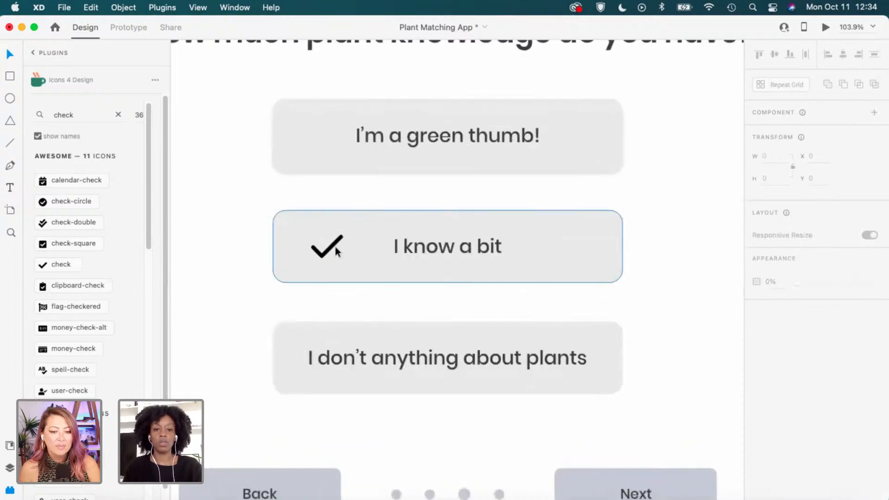
pyautogui.click(334, 248)
pyautogui.moveTo(342, 236); pyautogui.dragTo(336, 241)
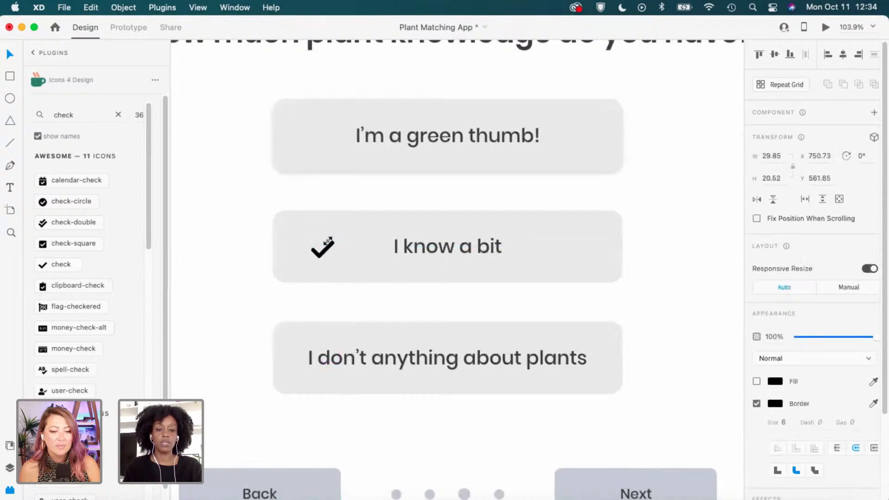
pyautogui.click(288, 197)
pyautogui.scroll(-5, 288, 196)
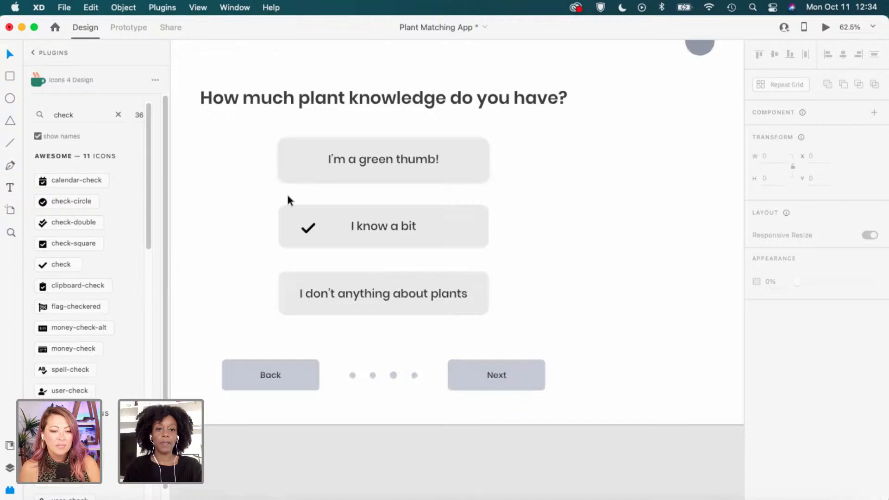
pyautogui.scroll(4, 287, 197)
pyautogui.moveTo(324, 236); pyautogui.dragTo(333, 237)
pyautogui.click(340, 198)
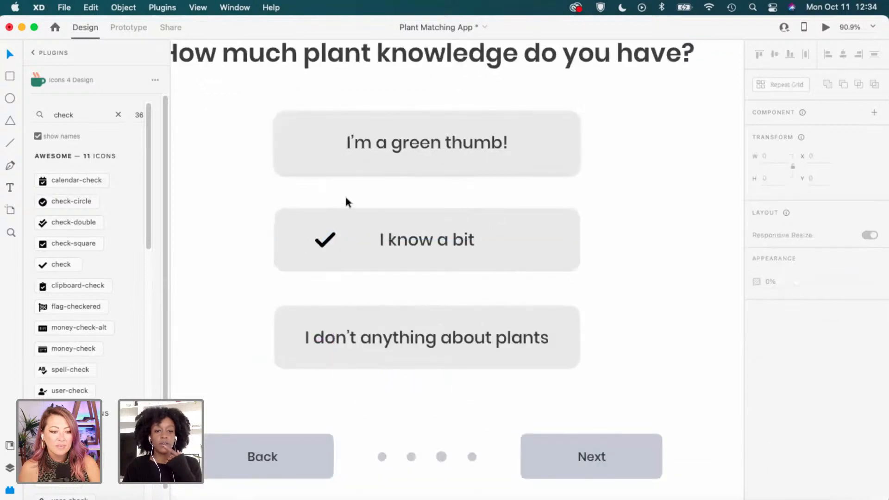
# Insert the Feather check-square icon as an alternative checkmark.
pyautogui.scroll(-2, 94, 340)
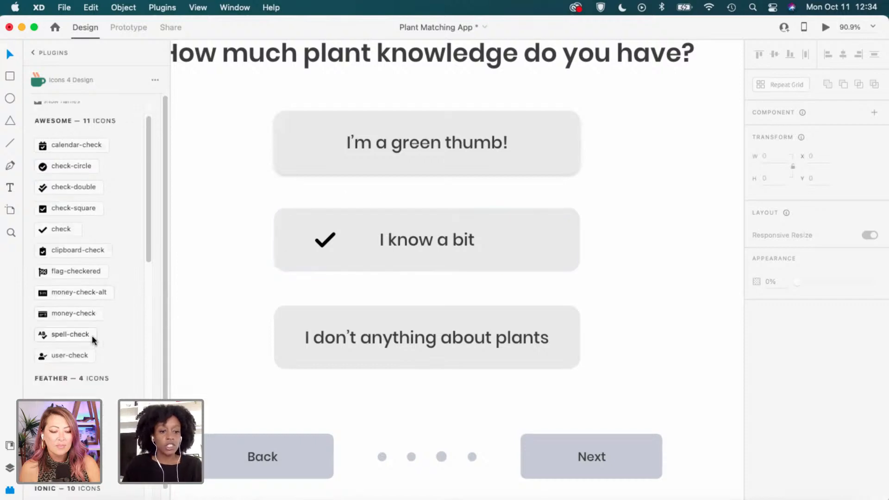
pyautogui.scroll(-2, 93, 341)
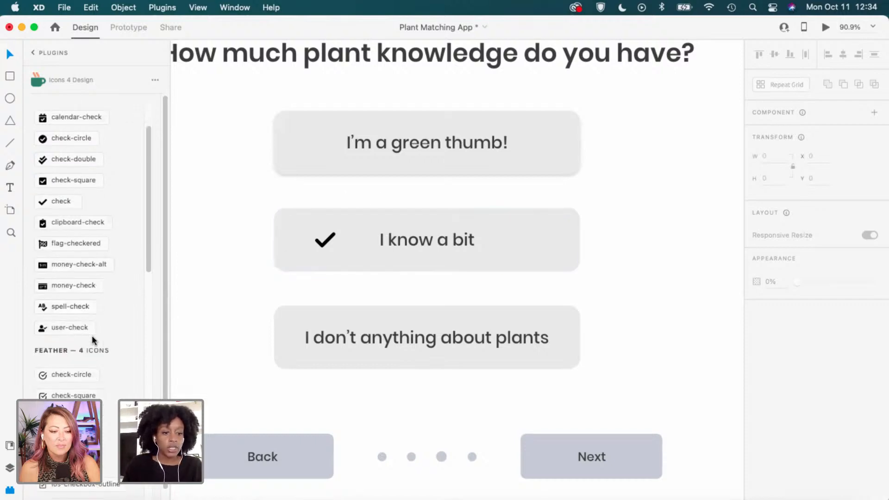
pyautogui.click(72, 388)
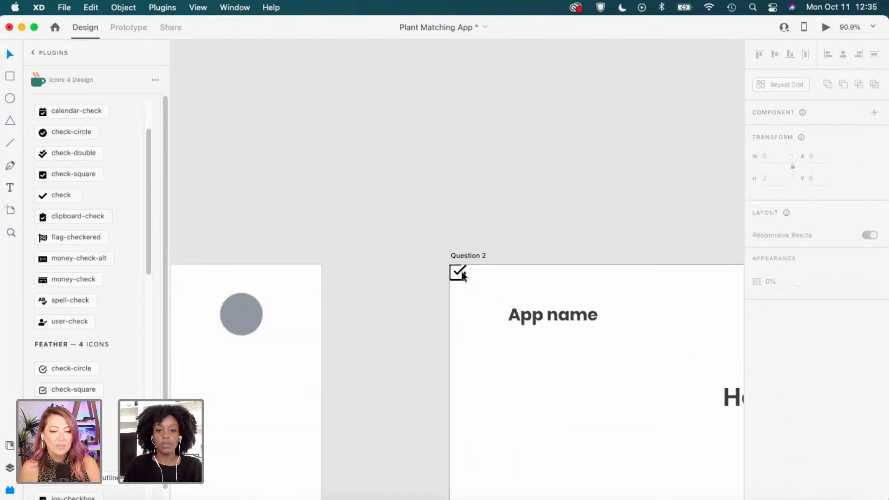
# Delete the trial check-square icon placed near the answer buttons.
pyautogui.moveTo(462, 273); pyautogui.dragTo(450, 293)
pyautogui.press('space')
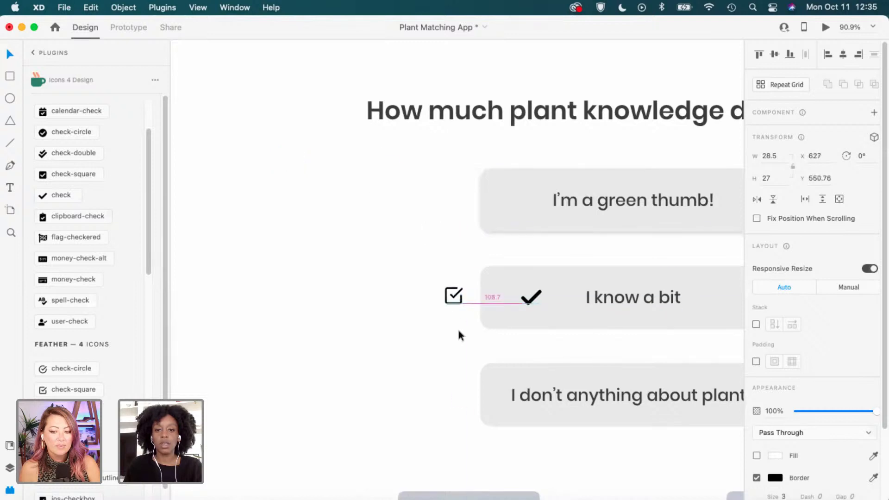
pyautogui.click(457, 327)
pyautogui.press('space')
pyautogui.moveTo(540, 343); pyautogui.dragTo(386, 317)
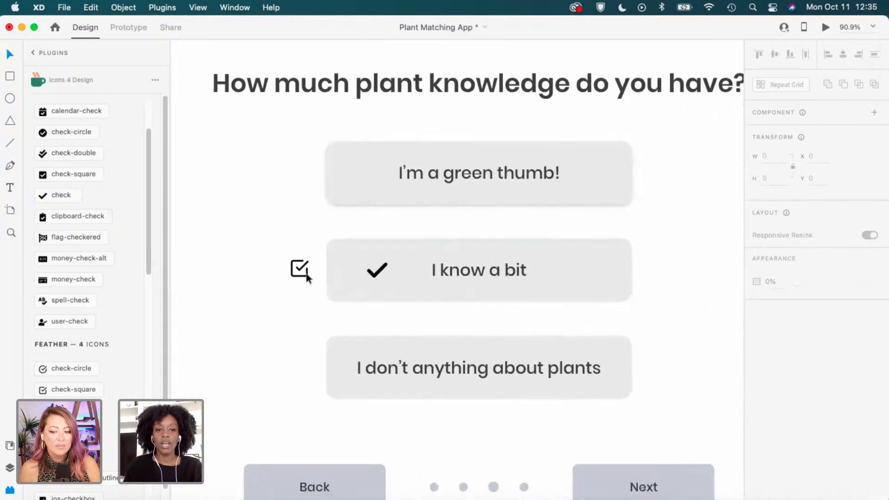
pyautogui.click(302, 268)
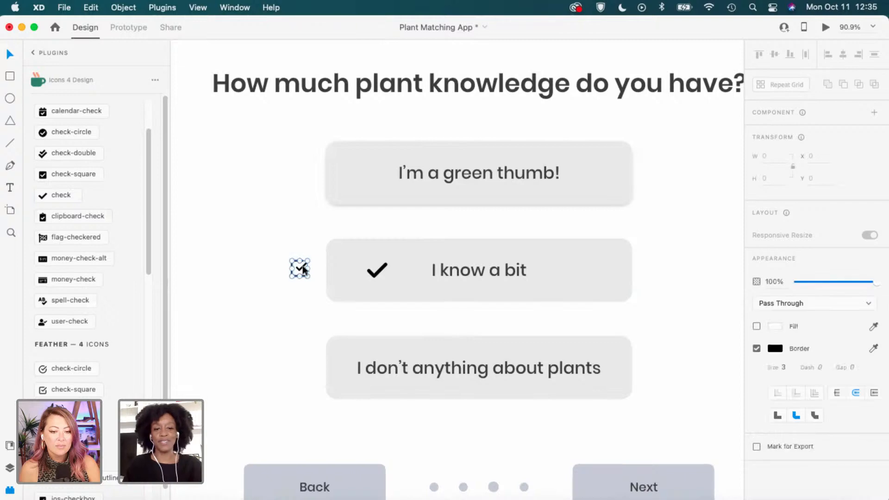
pyautogui.press('Delete')
# Nudge the checkmark about 10 px right inside the 'I know a bit' button.
pyautogui.click(380, 271)
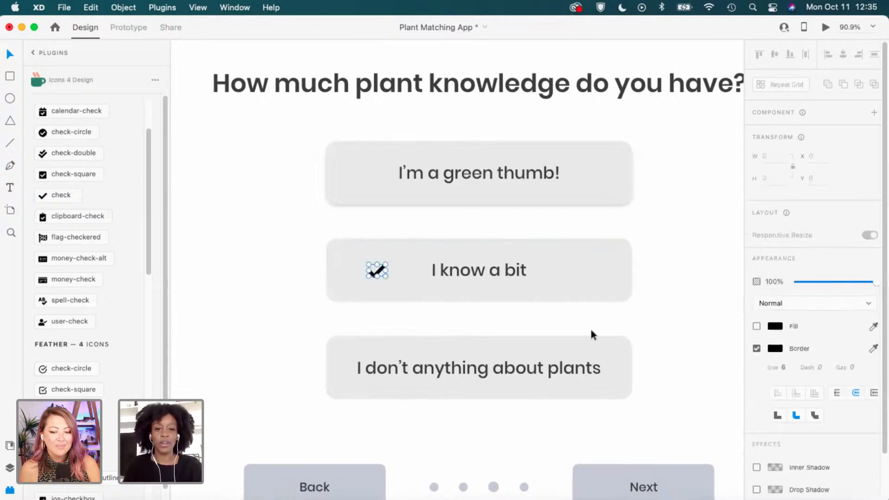
pyautogui.click(631, 291)
pyautogui.click(667, 295)
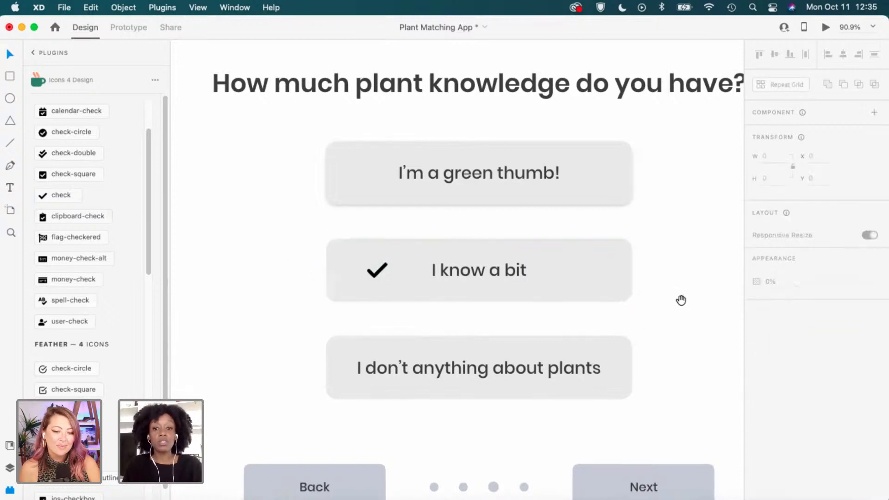
pyautogui.moveTo(680, 300); pyautogui.dragTo(607, 295)
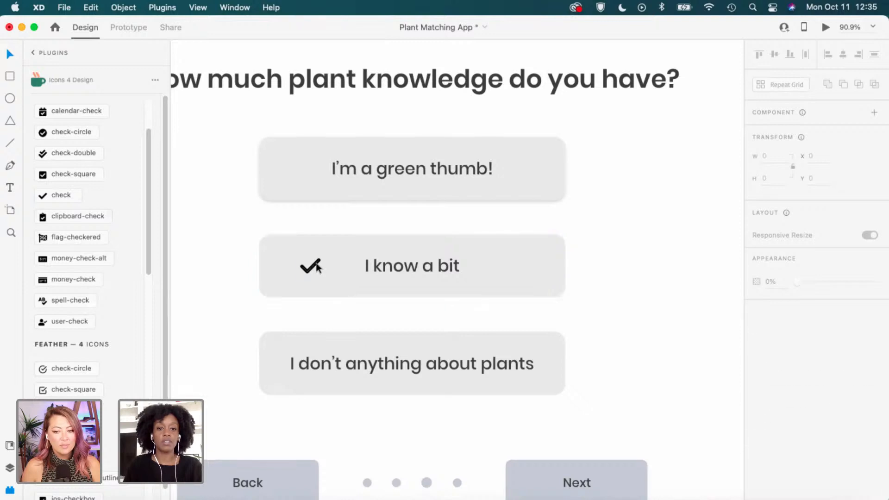
pyautogui.moveTo(317, 265); pyautogui.dragTo(318, 269)
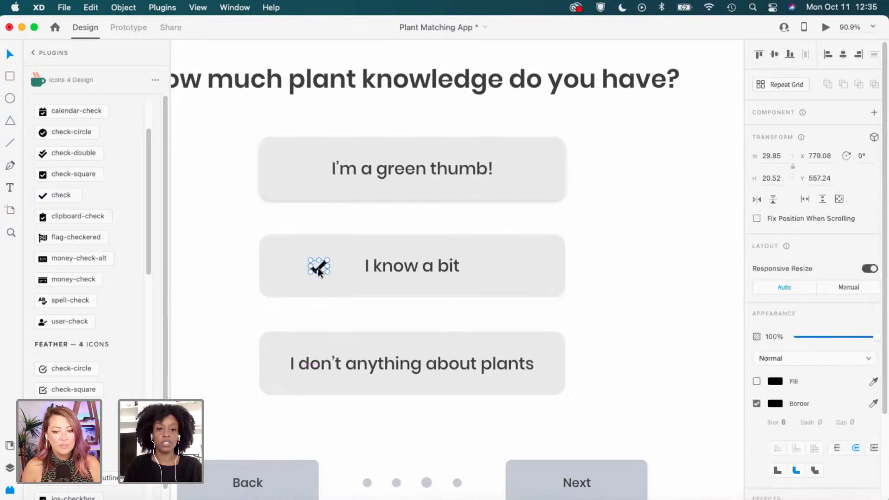
pyautogui.click(386, 233)
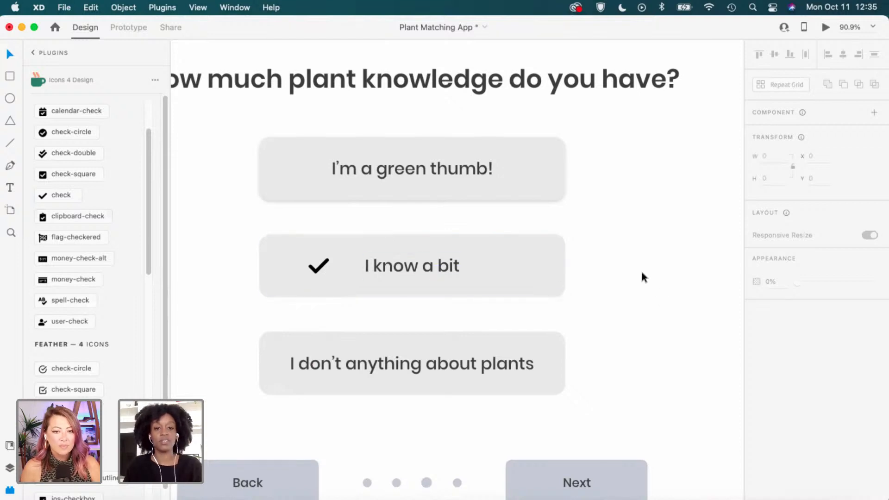
pyautogui.scroll(-2, 640, 271)
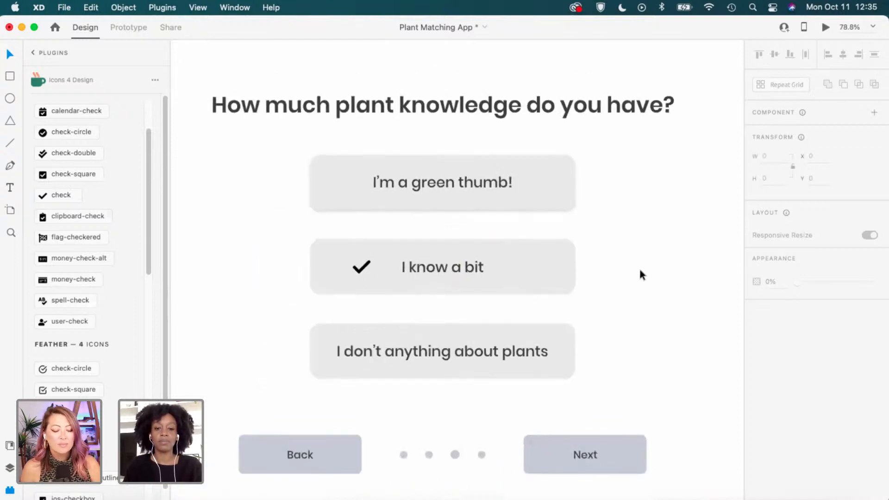
pyautogui.scroll(2, 640, 272)
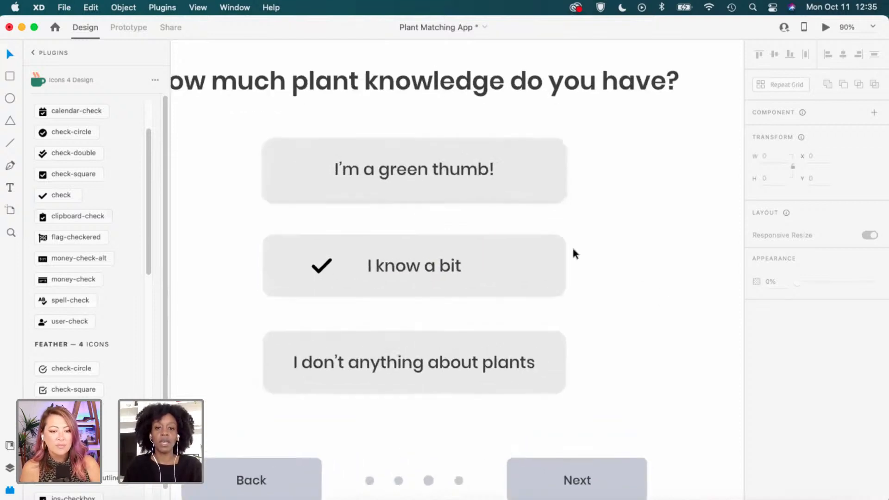
# Give the 'I know a bit' button a drop shadow.
pyautogui.click(546, 262)
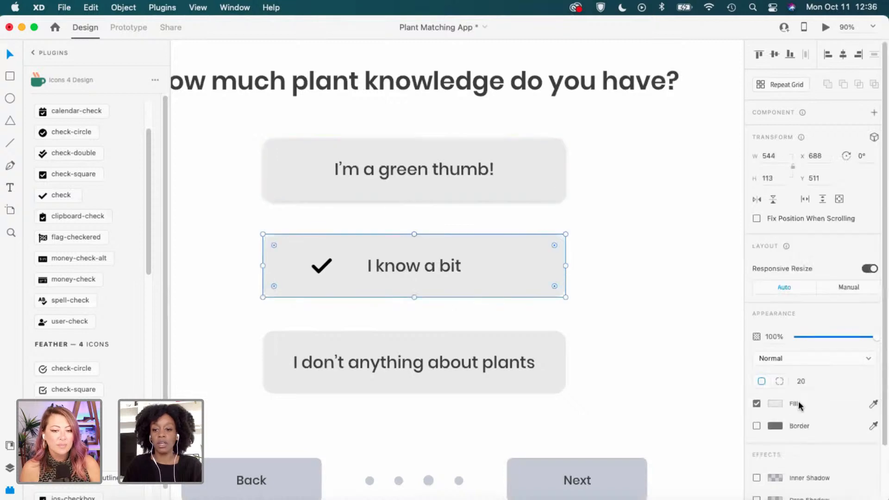
pyautogui.scroll(-2, 767, 454)
pyautogui.click(756, 467)
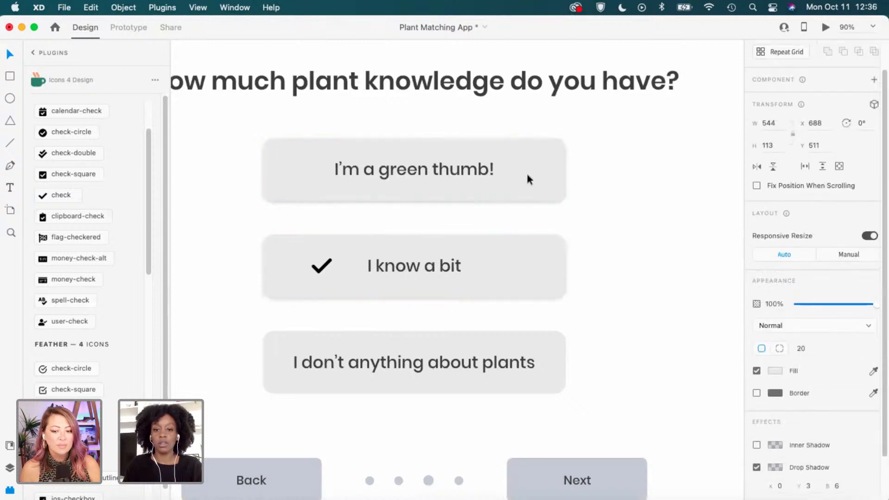
pyautogui.click(564, 169)
pyautogui.click(597, 276)
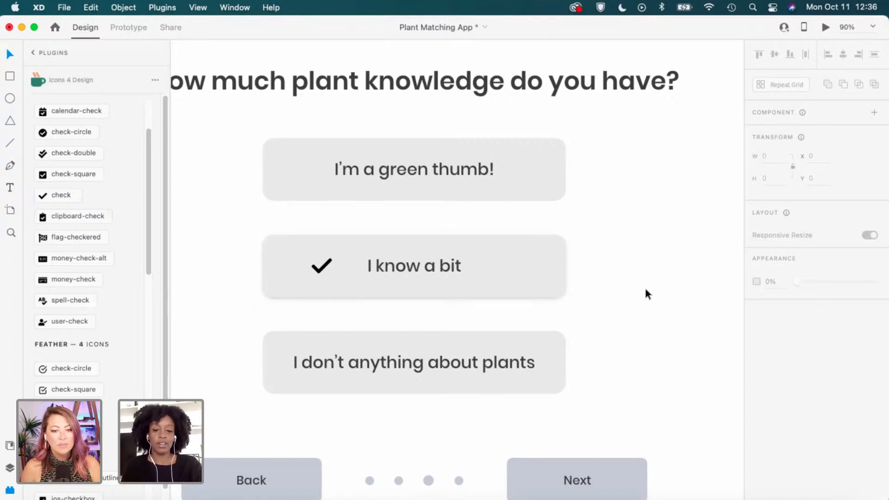
pyautogui.scroll(-5, 645, 290)
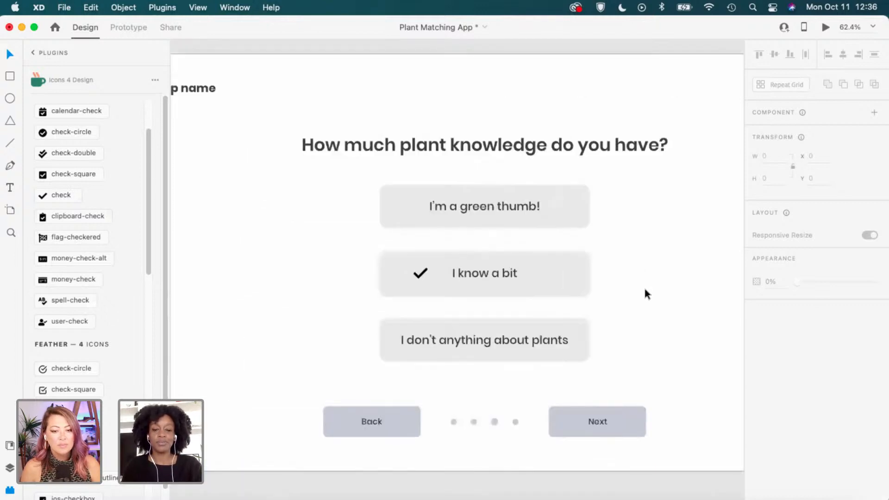
pyautogui.scroll(-2, 649, 285)
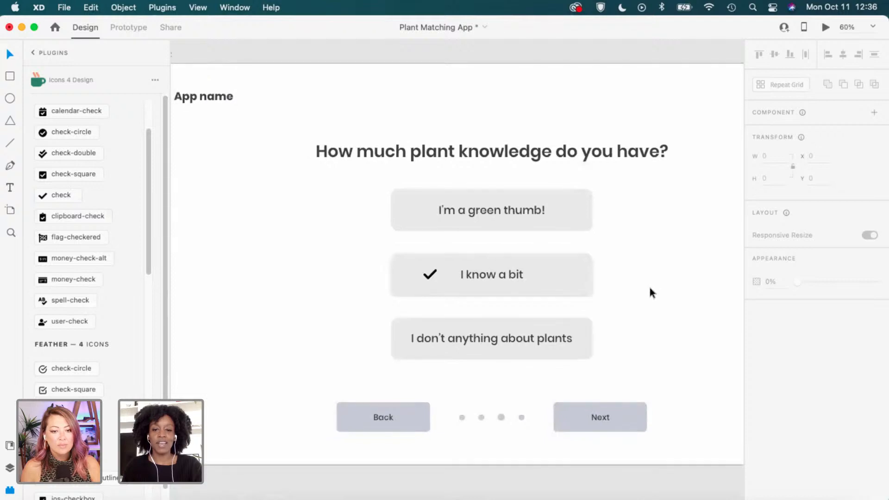
pyautogui.scroll(-3, 648, 280)
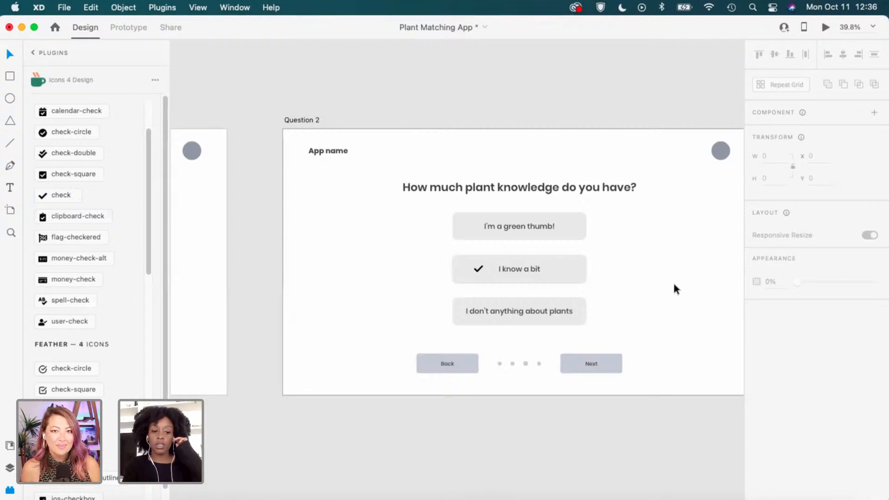
pyautogui.hscroll(3, 674, 287)
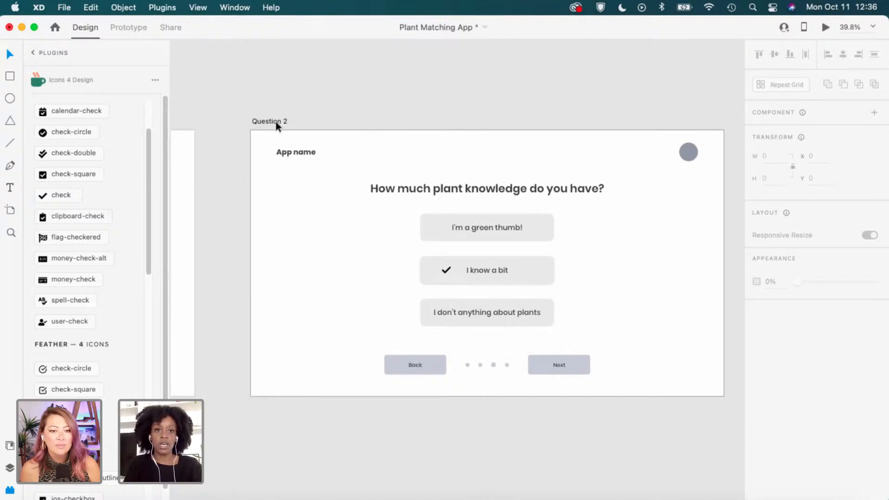
pyautogui.click(529, 132)
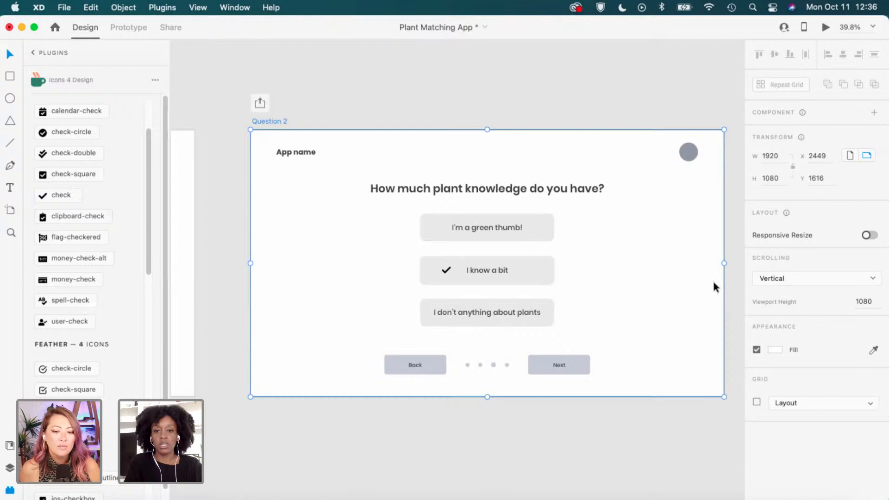
pyautogui.click(607, 431)
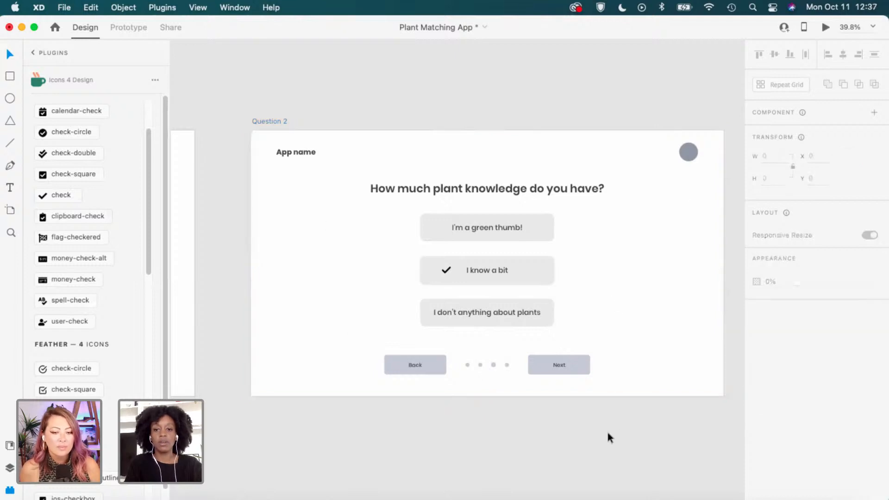
pyautogui.scroll(-1, 508, 401)
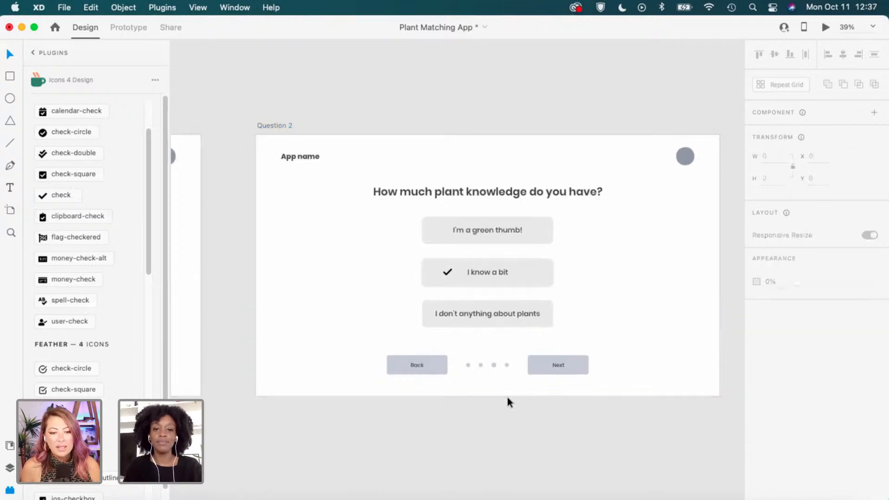
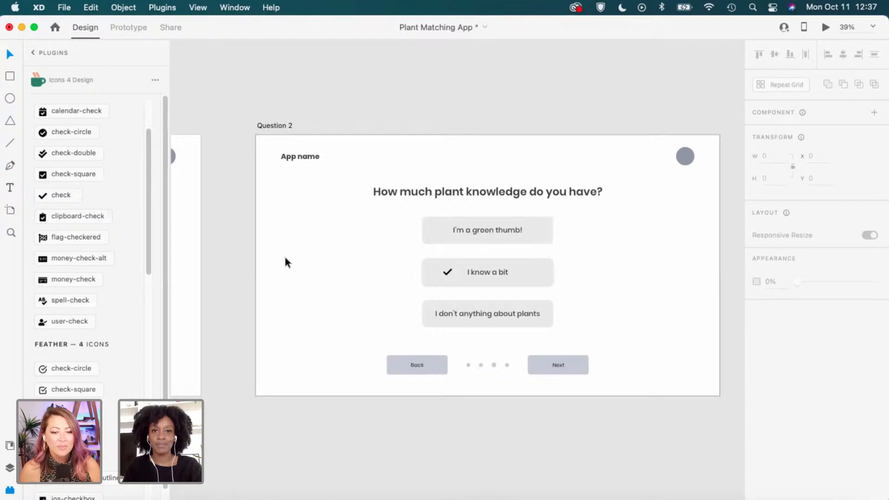
# Pan and zoom the canvas to bring the Question 2 artboard into view.
pyautogui.moveTo(385, 222); pyautogui.dragTo(550, 218)
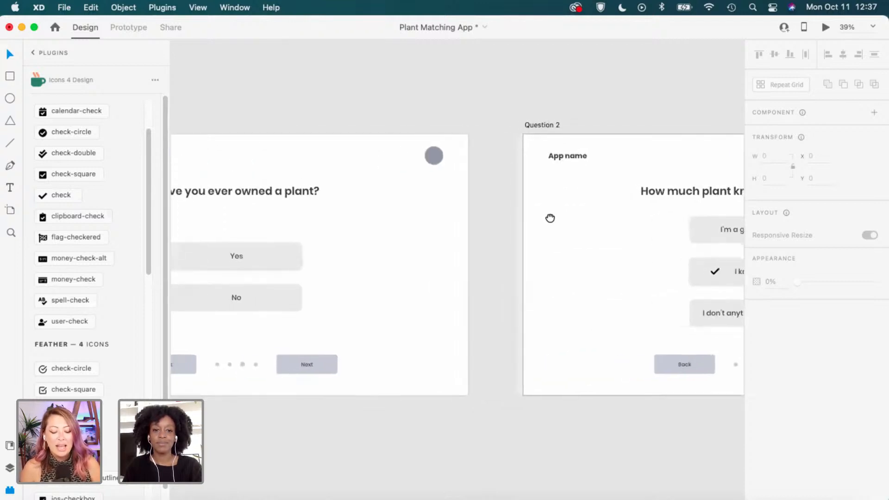
pyautogui.hscroll(10, 549, 217)
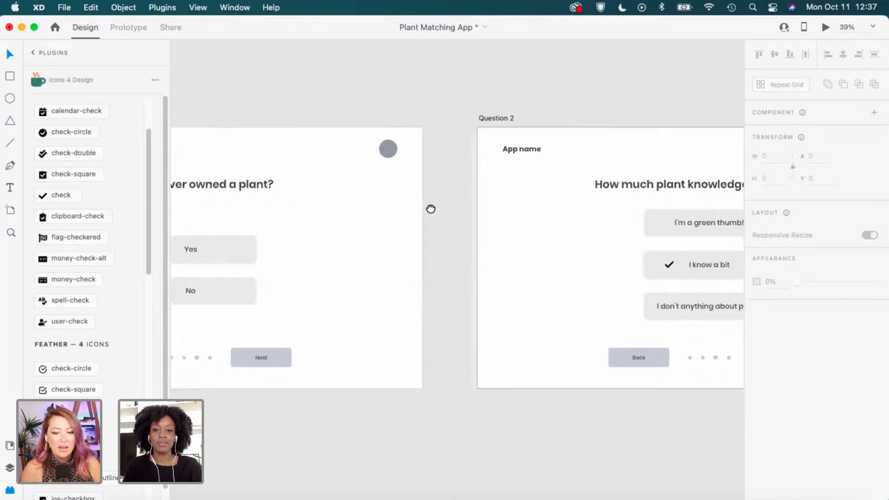
pyautogui.scroll(5, 440, 321)
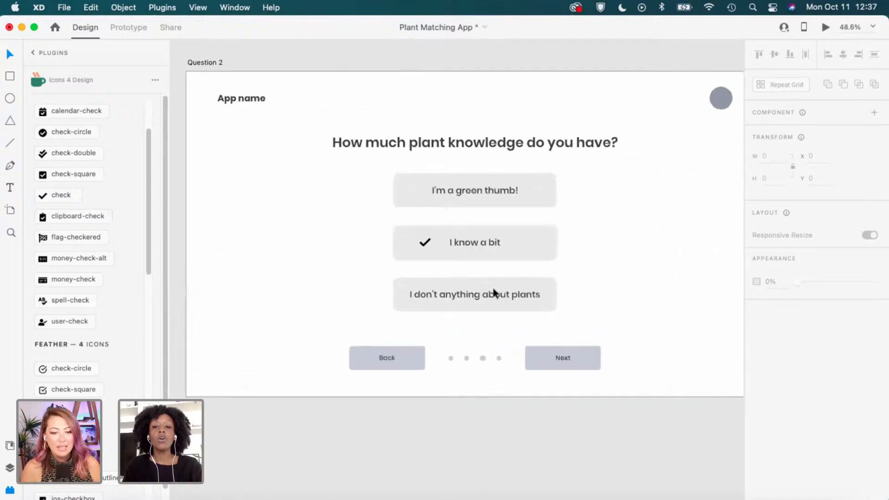
# Insert 'know' so the third answer reads 'I don't know anything about plants', centred in its box.
pyautogui.doubleClick(429, 298)
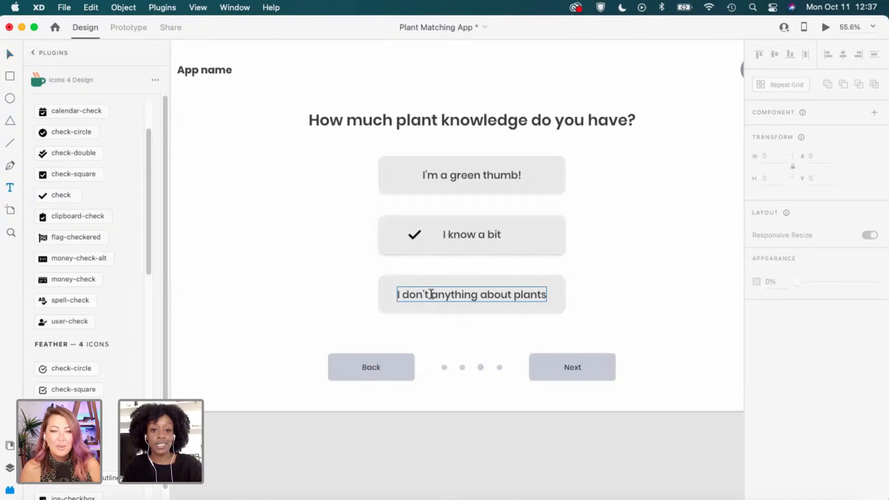
pyautogui.press('super+a')
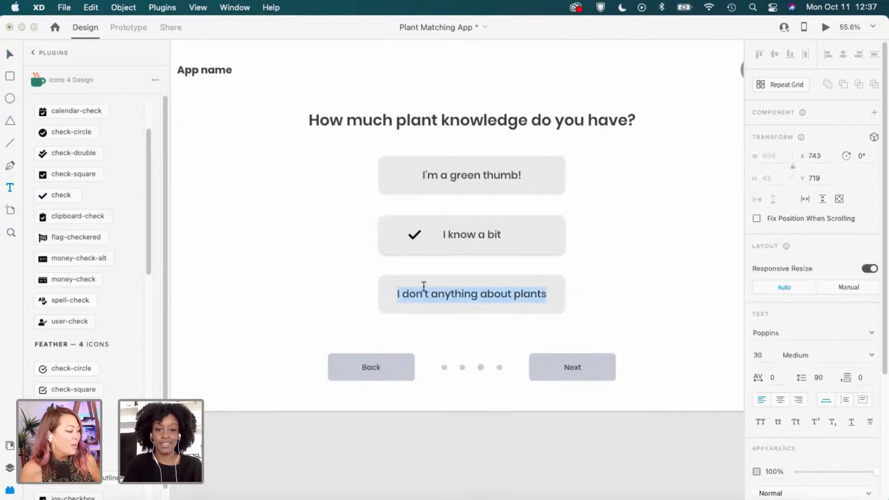
pyautogui.click(439, 295)
pyautogui.write('know')
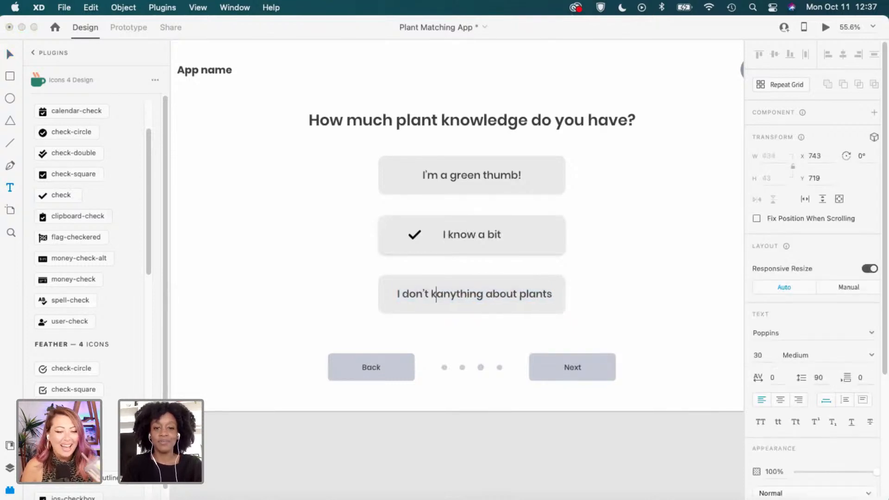
pyautogui.press('Escape')
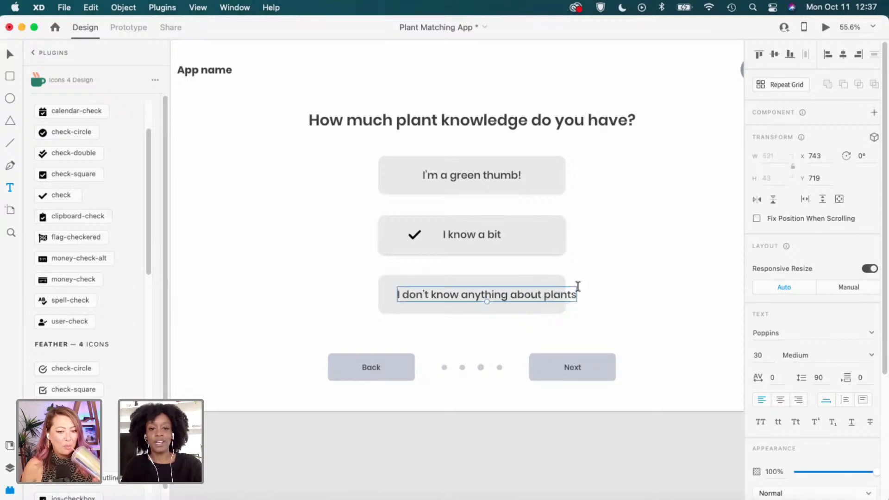
pyautogui.press('v')
pyautogui.scroll(1, 537, 277)
pyautogui.scroll(2, 538, 282)
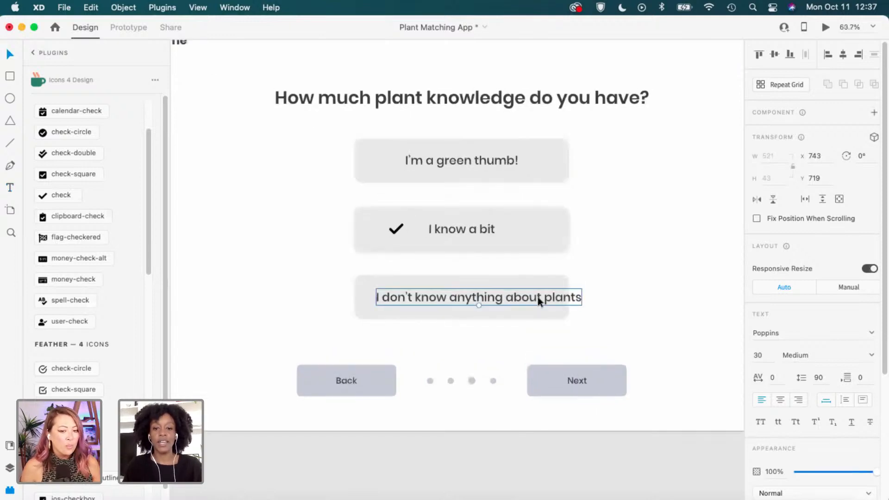
pyautogui.moveTo(552, 296); pyautogui.dragTo(530, 297)
pyautogui.click(626, 297)
# Widen all three Question 2 answer boxes together by dragging their left edge outward.
pyautogui.scroll(2, 448, 315)
pyautogui.scroll(1, 452, 318)
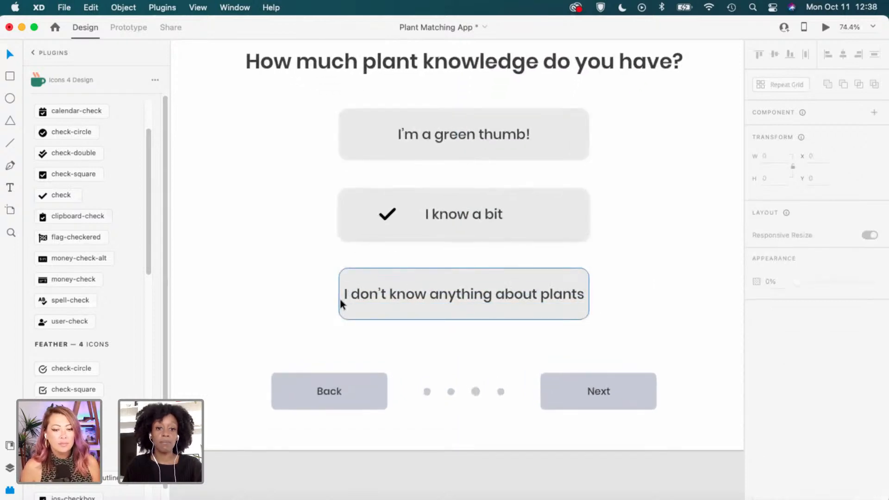
pyautogui.click(588, 312)
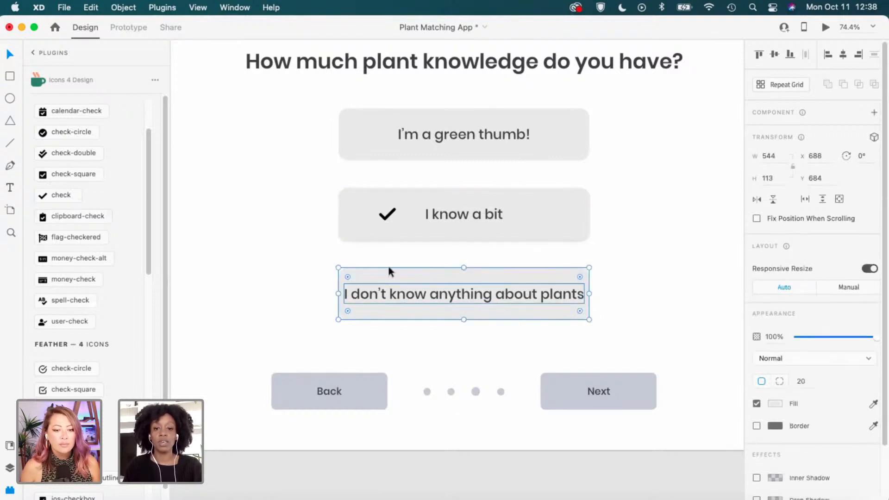
pyautogui.keyDown('shift'); pyautogui.click(354, 221); pyautogui.keyUp('shift')
pyautogui.keyDown('shift'); pyautogui.click(359, 148); pyautogui.keyUp('shift')
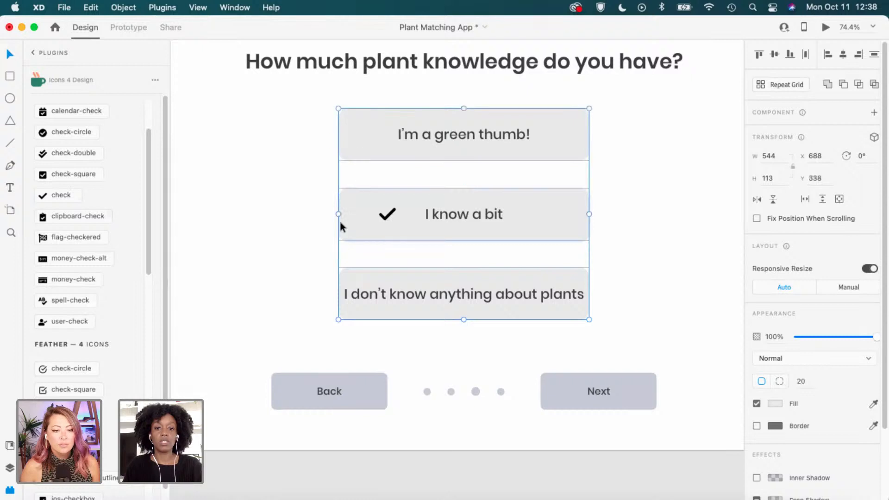
pyautogui.moveTo(337, 213); pyautogui.dragTo(321, 213)
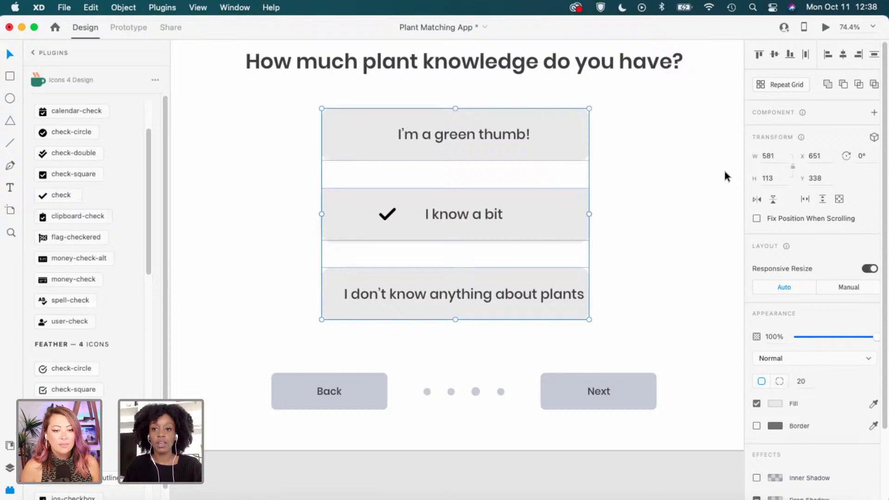
pyautogui.click(716, 209)
# Set the third answer box width to 580 and shift all three boxes right to x 670.
pyautogui.click(348, 314)
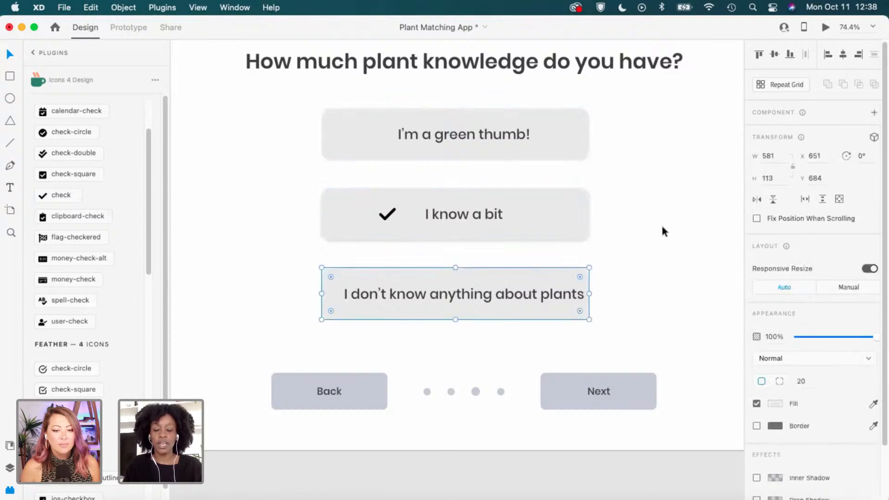
pyautogui.click(782, 158)
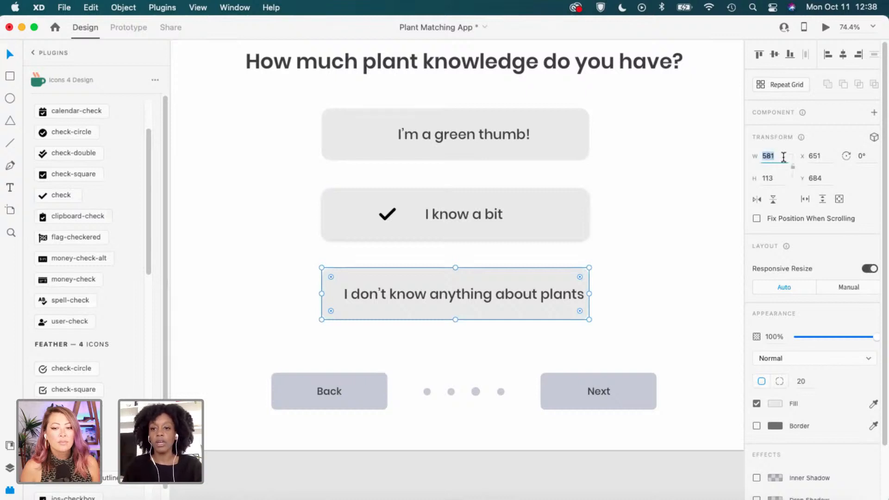
pyautogui.write('580')
pyautogui.press('Return')
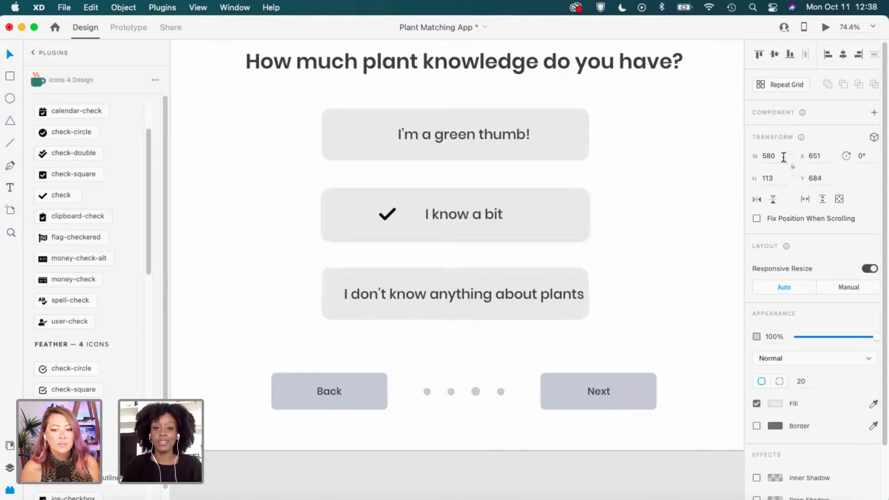
pyautogui.keyDown('shift'); pyautogui.click(577, 210); pyautogui.keyUp('shift')
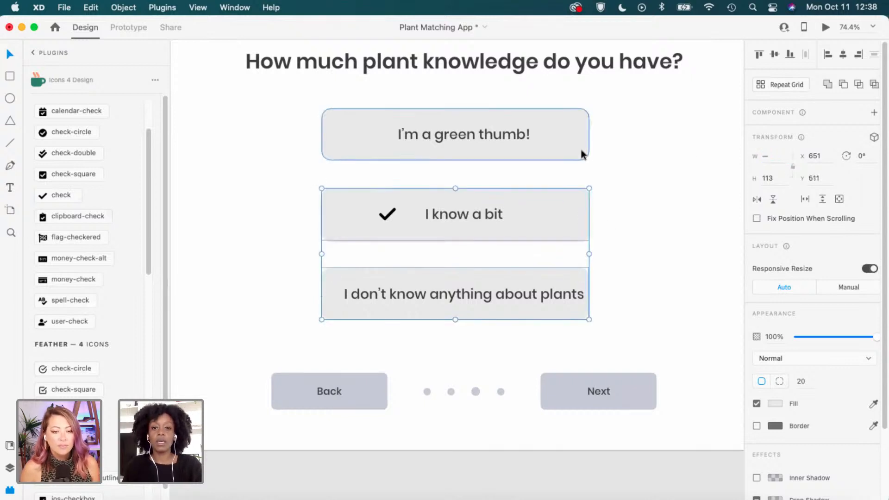
pyautogui.keyDown('shift'); pyautogui.click(577, 141); pyautogui.keyUp('shift')
pyautogui.moveTo(577, 141); pyautogui.dragTo(585, 143)
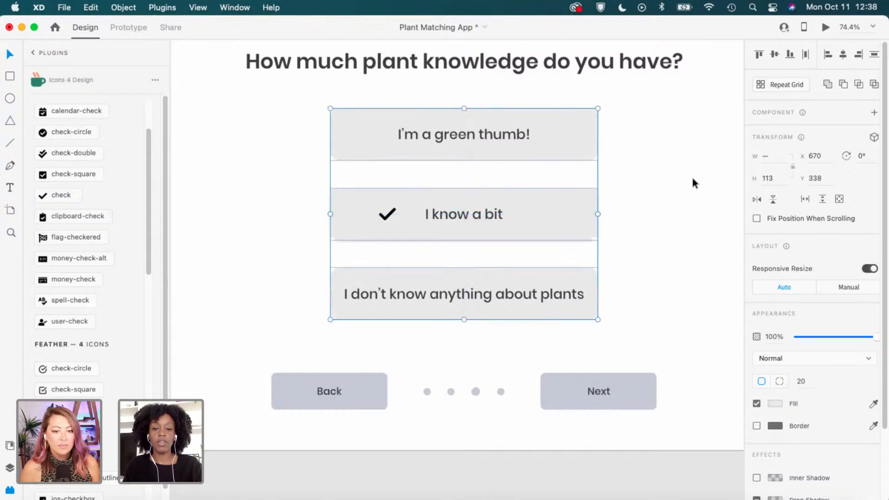
pyautogui.click(639, 303)
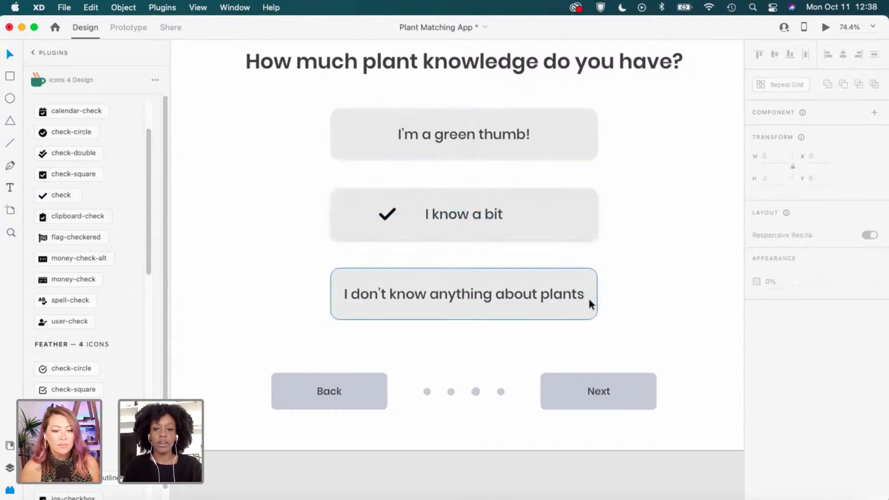
# Nudge the checkmark inside 'I know a bit' about 9 px right.
pyautogui.scroll(-5, 657, 294)
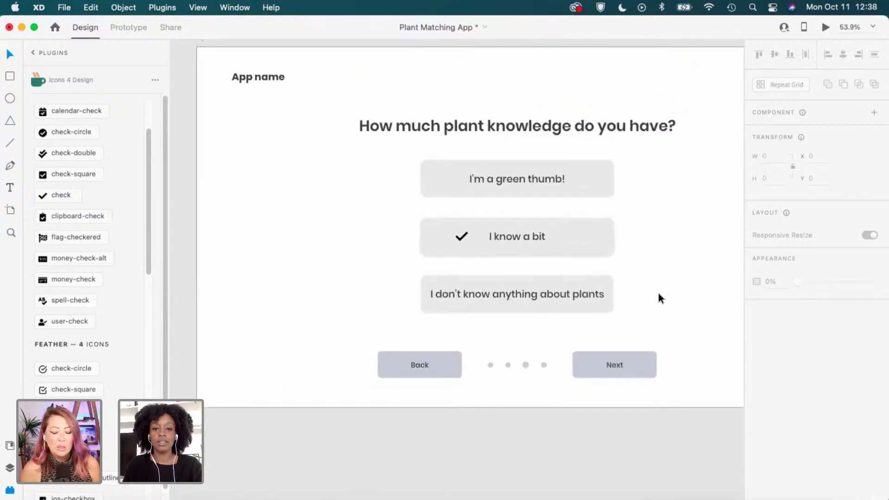
pyautogui.scroll(1, 658, 294)
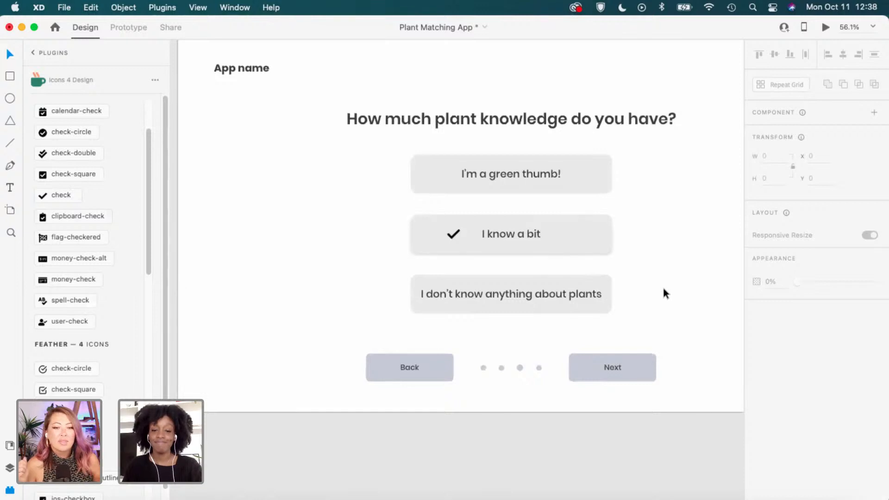
pyautogui.scroll(-1, 663, 262)
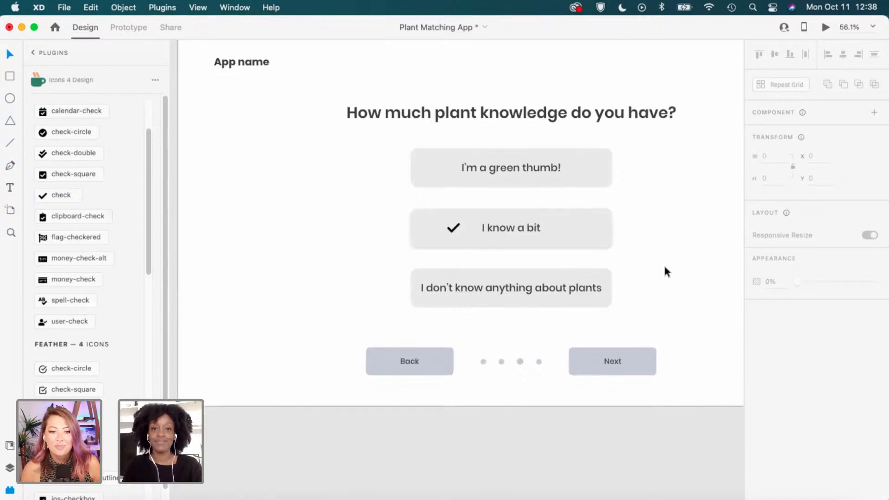
pyautogui.scroll(1, 663, 259)
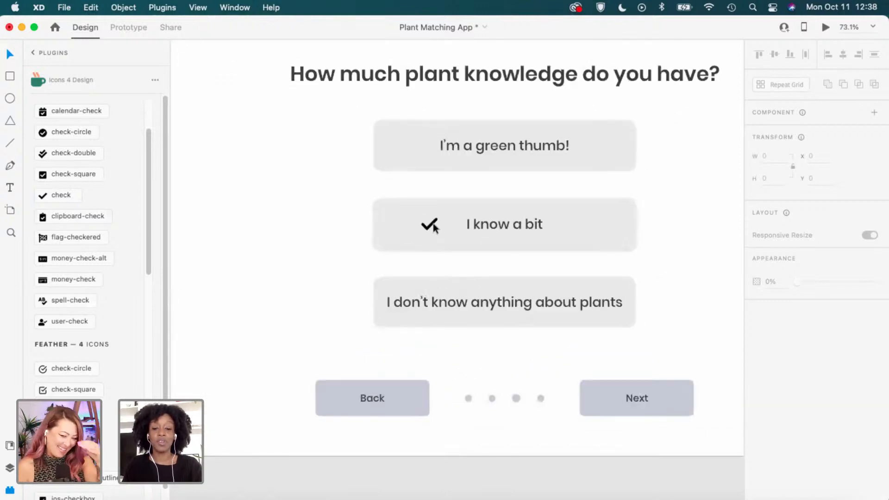
pyautogui.click(430, 227)
pyautogui.scroll(3, 432, 225)
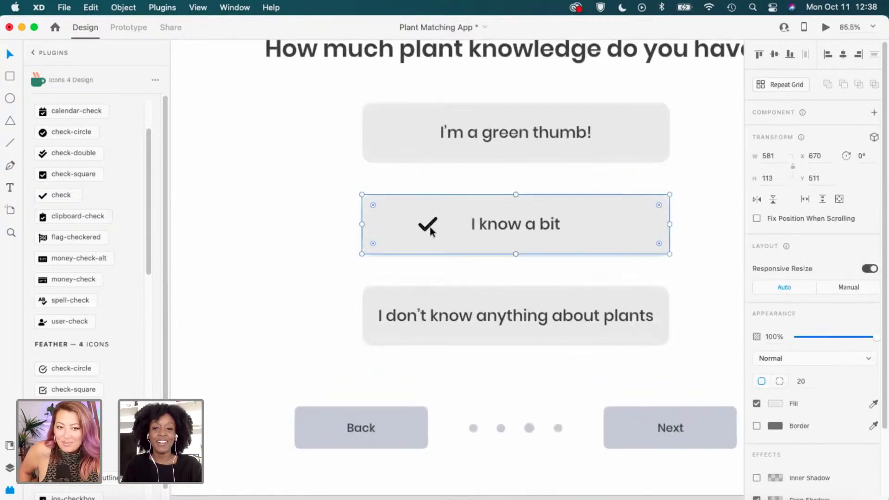
pyautogui.doubleClick(433, 225)
pyautogui.moveTo(434, 226); pyautogui.dragTo(438, 226)
pyautogui.click(473, 170)
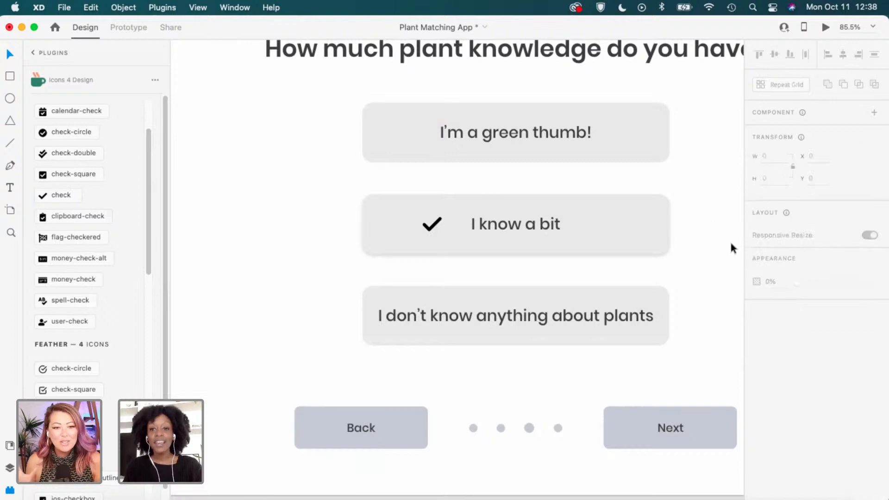
# Verify the checkmark's new position and pan across the Question 2 artboard.
pyautogui.scroll(-2, 715, 245)
pyautogui.scroll(-3, 715, 245)
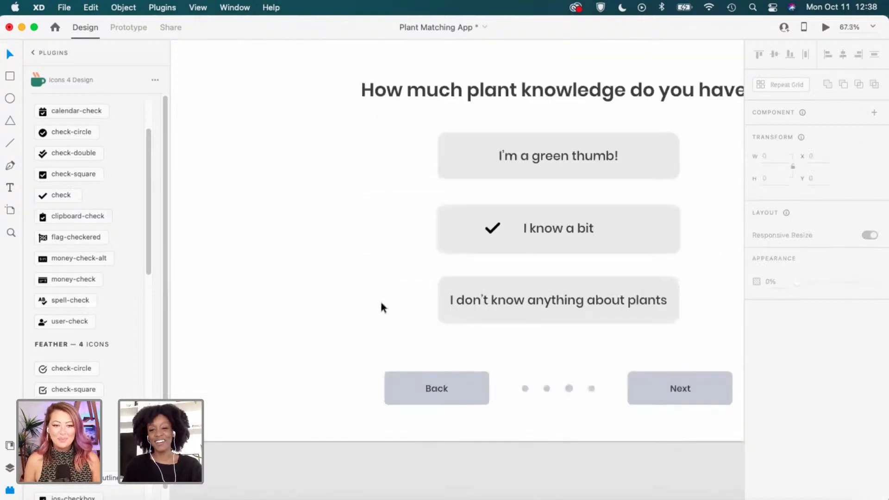
pyautogui.scroll(-2, 390, 270)
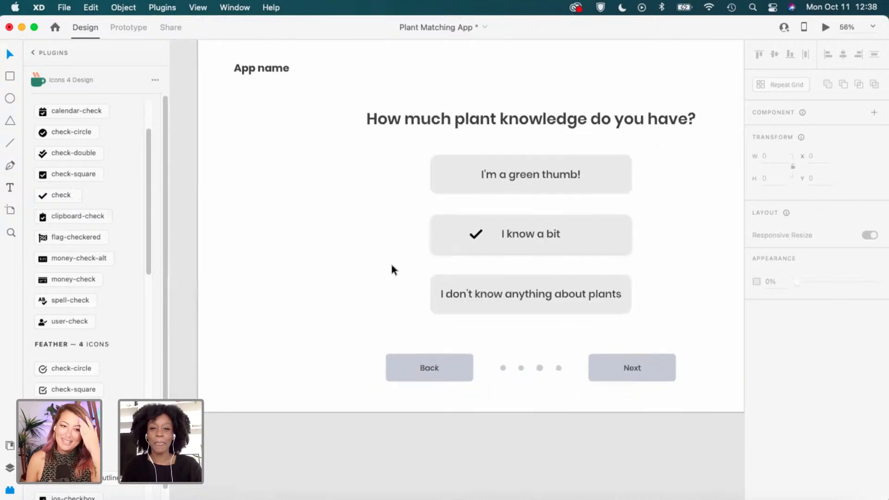
pyautogui.click(476, 234)
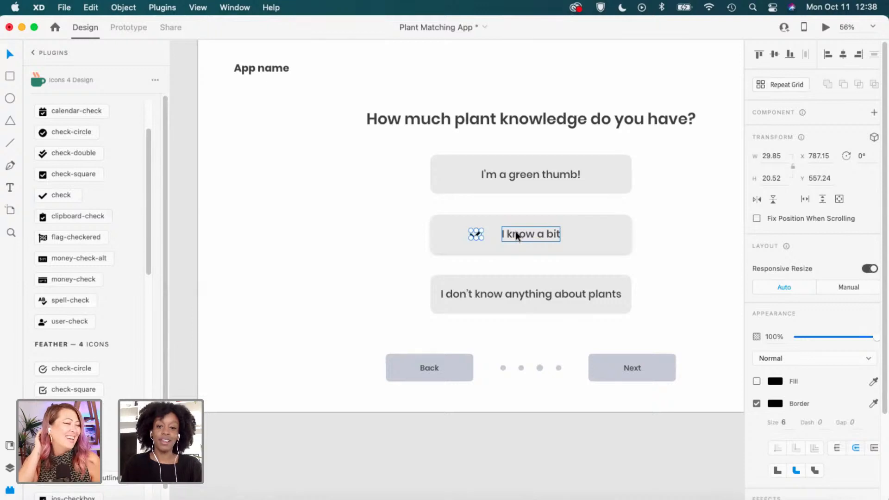
pyautogui.click(375, 263)
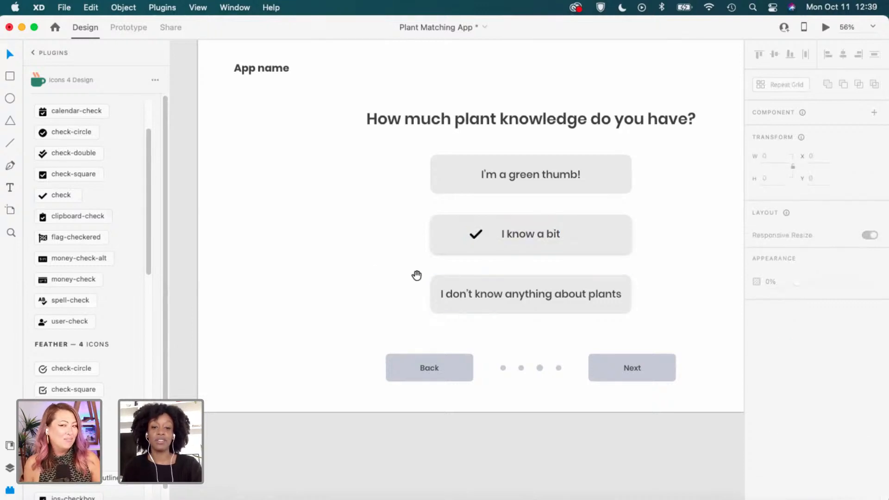
pyautogui.moveTo(416, 276); pyautogui.dragTo(391, 283)
pyautogui.hscroll(-3, 347, 284)
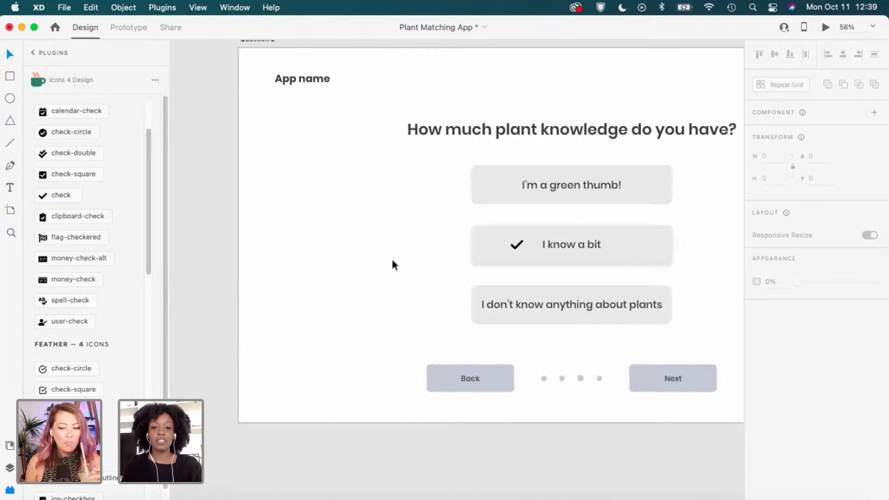
# Ungroup the Yes and No answer buttons on Question 1.
pyautogui.hscroll(-10, 488, 242)
pyautogui.hscroll(-13, 298, 255)
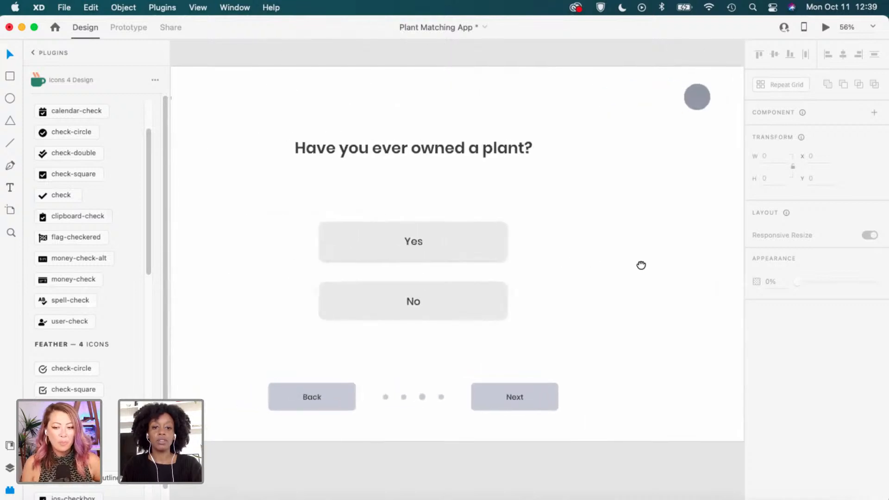
pyautogui.scroll(3, 508, 237)
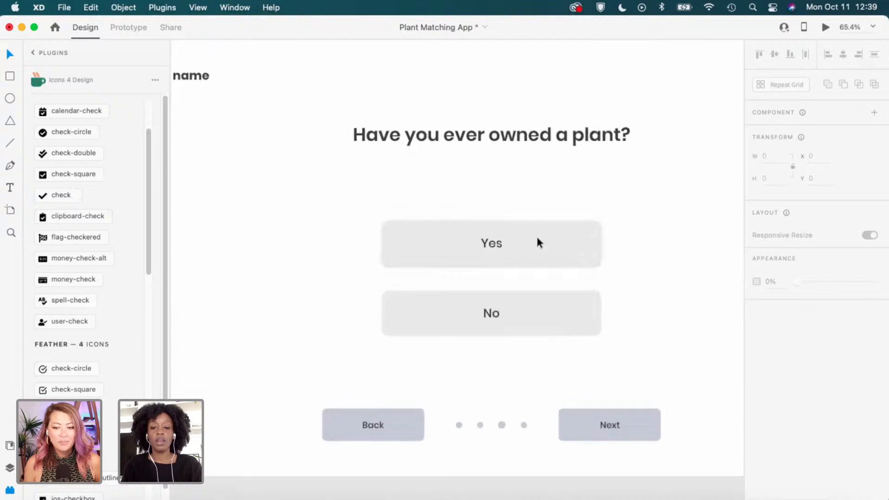
pyautogui.click(537, 237)
pyautogui.rightClick(538, 237)
pyautogui.click(580, 344)
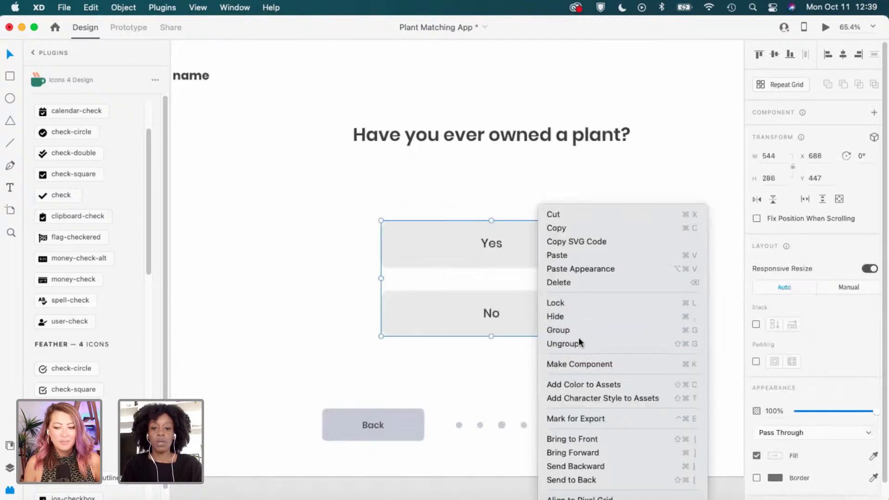
# Paste the check icon into the Yes button and place it just left of 'Yes'.
pyautogui.click(582, 250)
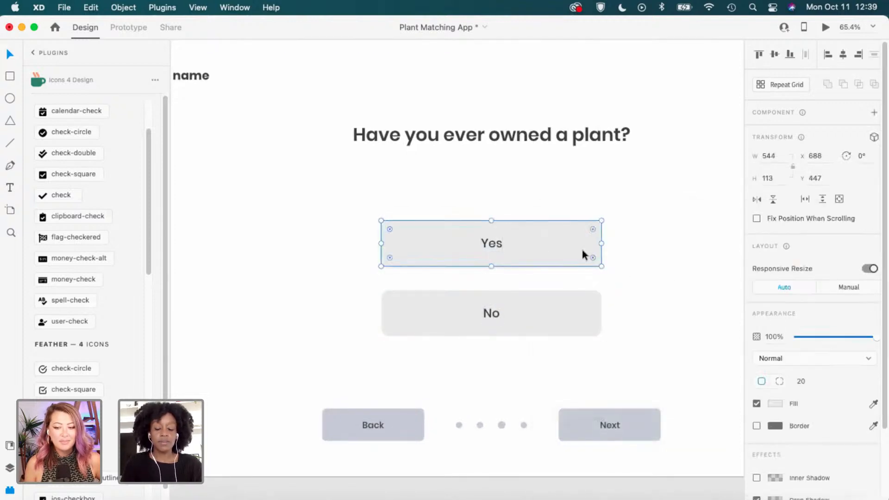
pyautogui.press('super+v')
pyautogui.scroll(2, 582, 253)
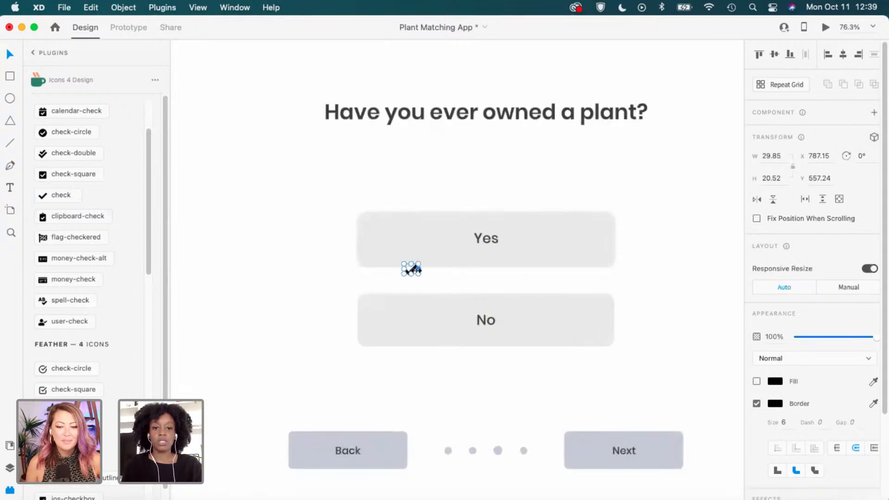
pyautogui.moveTo(411, 268); pyautogui.dragTo(411, 239)
pyautogui.scroll(-2, 617, 231)
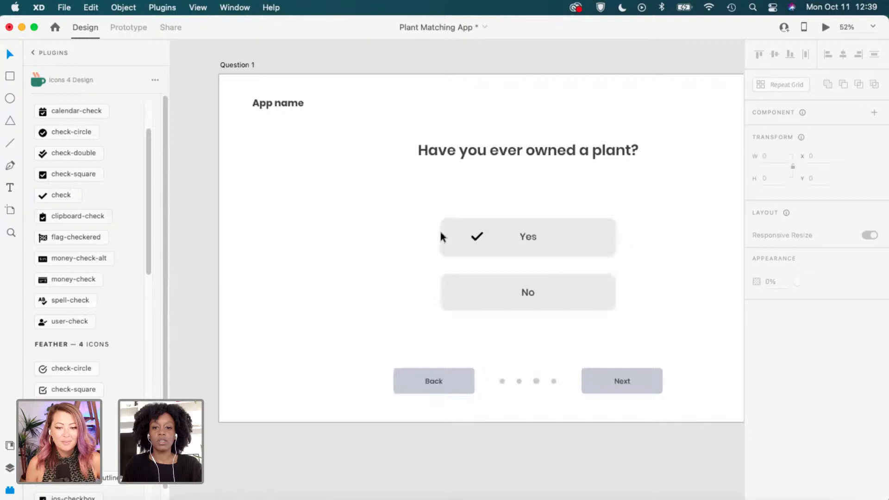
pyautogui.click(556, 241)
pyautogui.scroll(3, 555, 234)
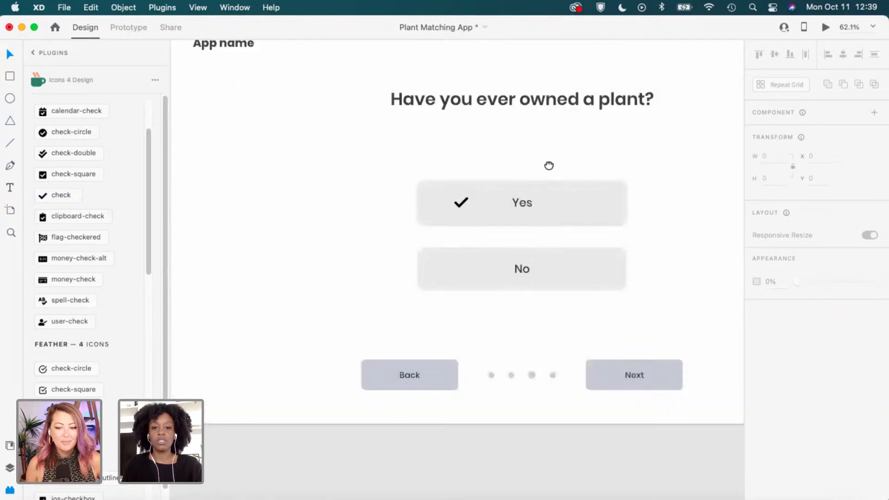
pyautogui.moveTo(425, 251); pyautogui.dragTo(438, 250)
pyautogui.click(492, 196)
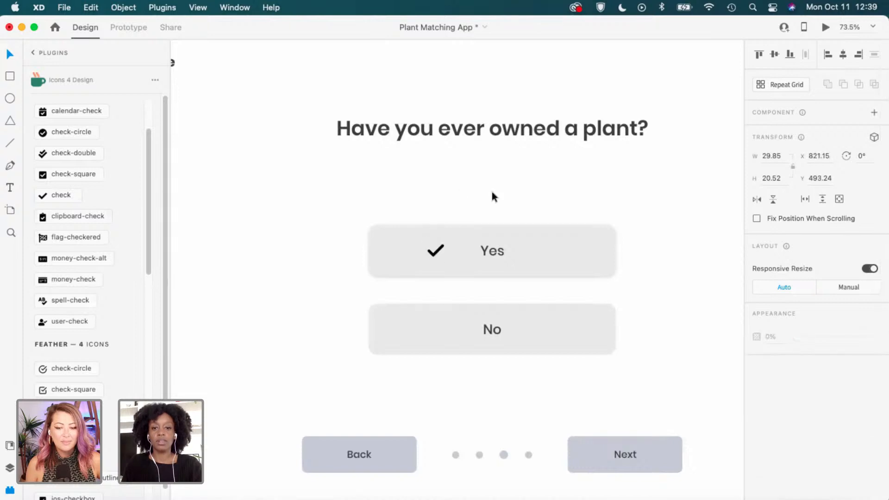
pyautogui.scroll(-2, 644, 245)
pyautogui.scroll(-1, 643, 245)
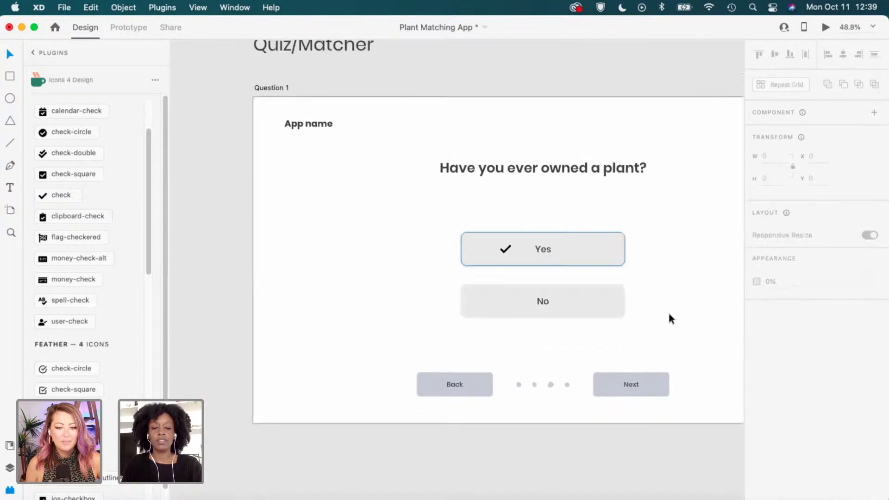
# Pan past Question 2 until the Question 3 artboard is centred in view.
pyautogui.moveTo(648, 258); pyautogui.dragTo(565, 274)
pyautogui.moveTo(639, 306); pyautogui.dragTo(304, 300)
pyautogui.moveTo(585, 314); pyautogui.dragTo(418, 334)
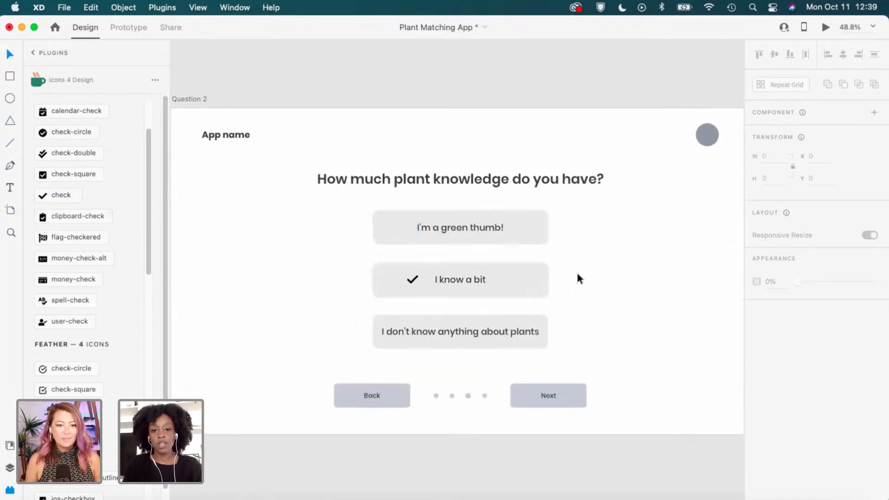
pyautogui.moveTo(728, 341); pyautogui.dragTo(520, 337)
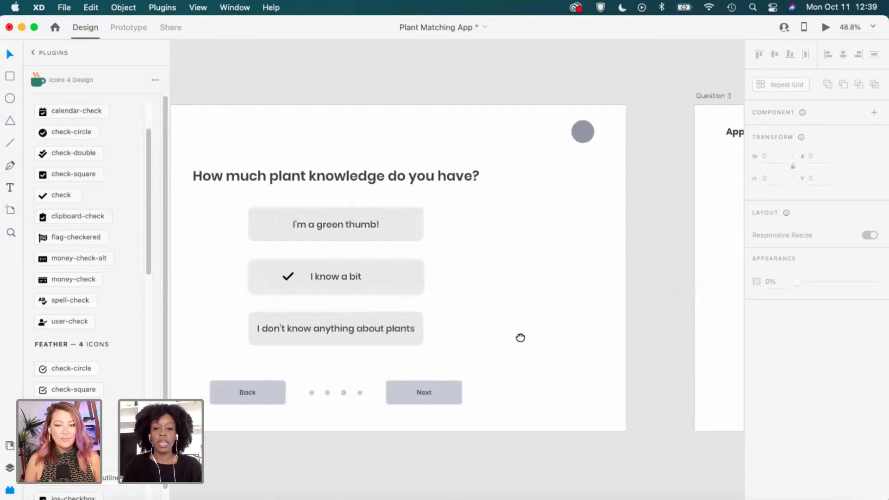
pyautogui.moveTo(683, 346); pyautogui.dragTo(334, 336)
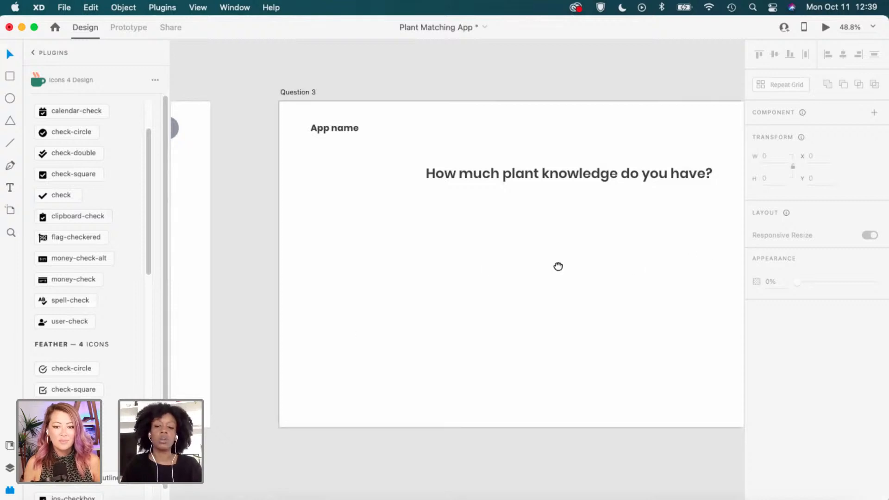
pyautogui.moveTo(557, 264); pyautogui.dragTo(527, 269)
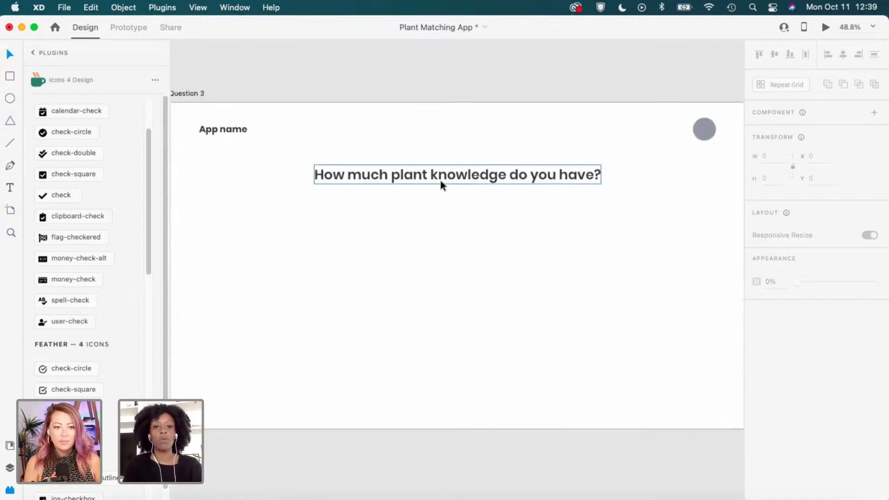
# Retype the Question 3 heading as 'What is most important to you when owning a plant?'.
pyautogui.doubleClick(441, 180)
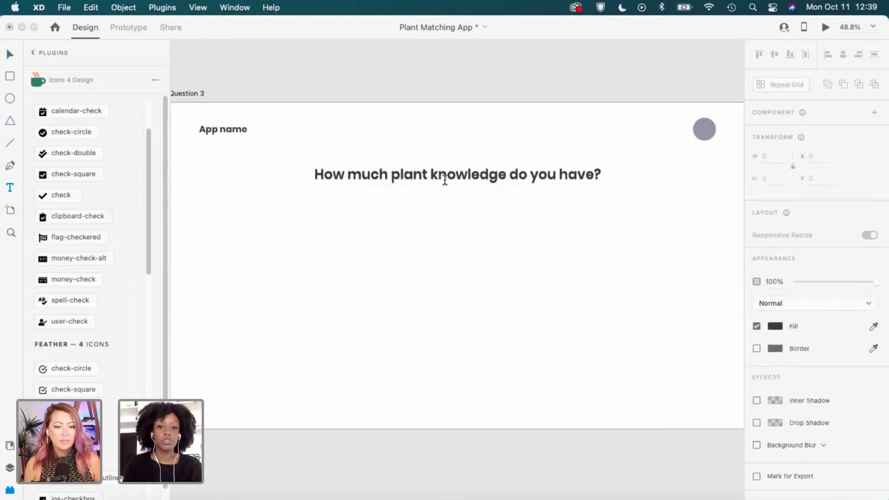
pyautogui.tripleClick(443, 179)
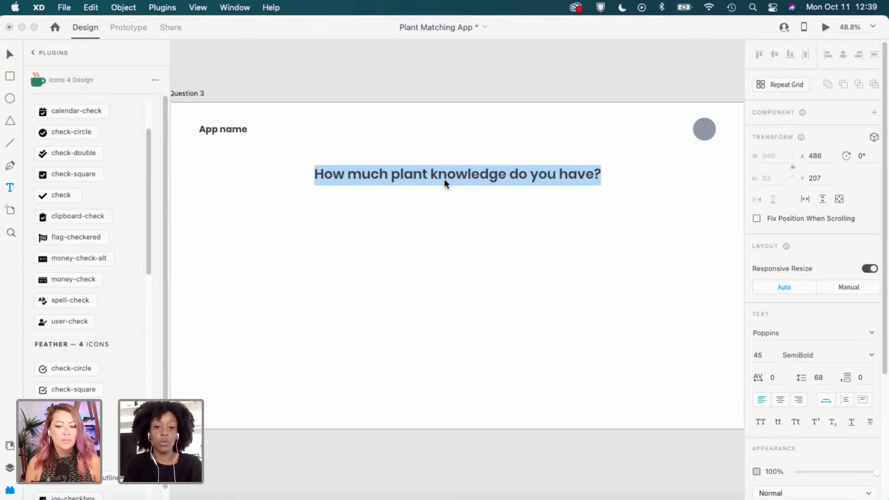
pyautogui.write('Wh')
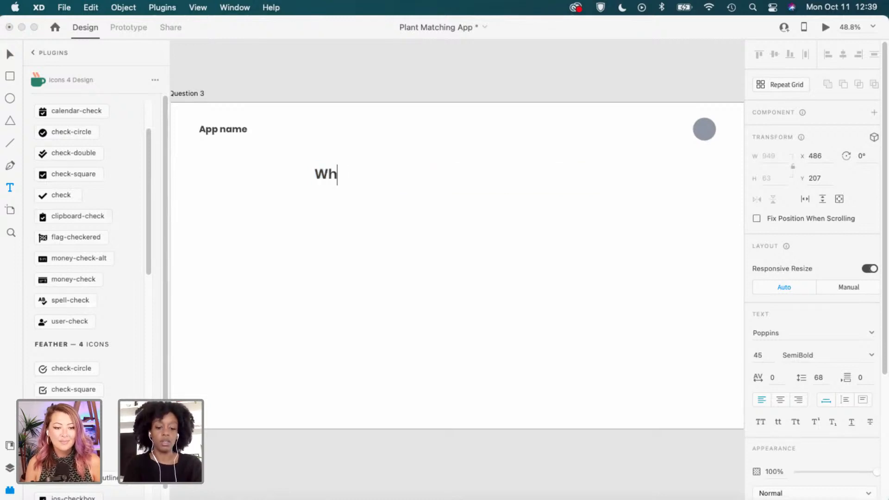
pyautogui.write('at is mo')
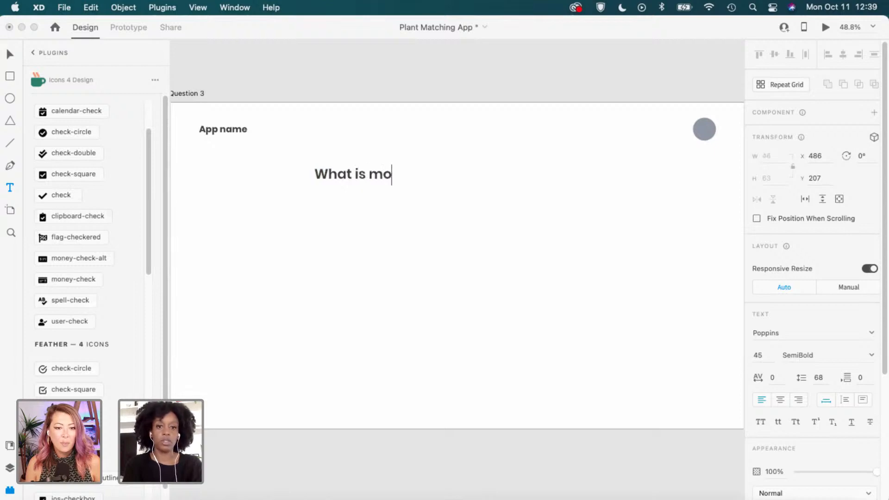
pyautogui.write('st impo')
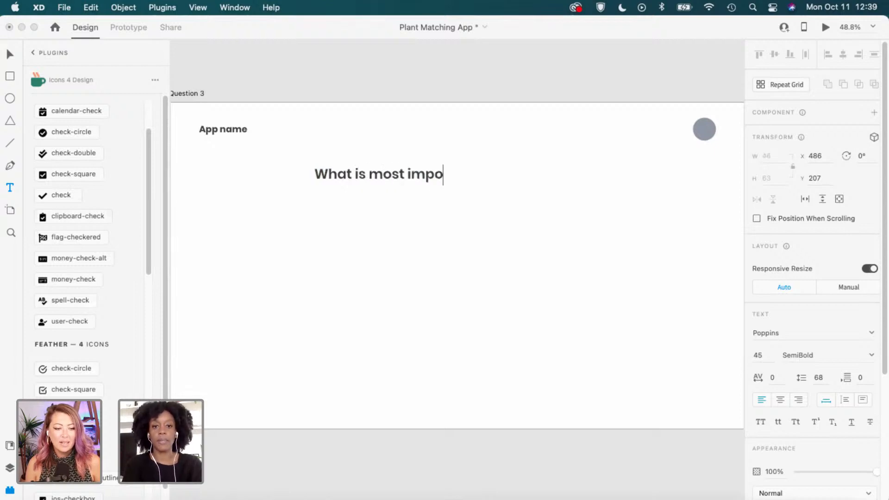
pyautogui.write('rtant ')
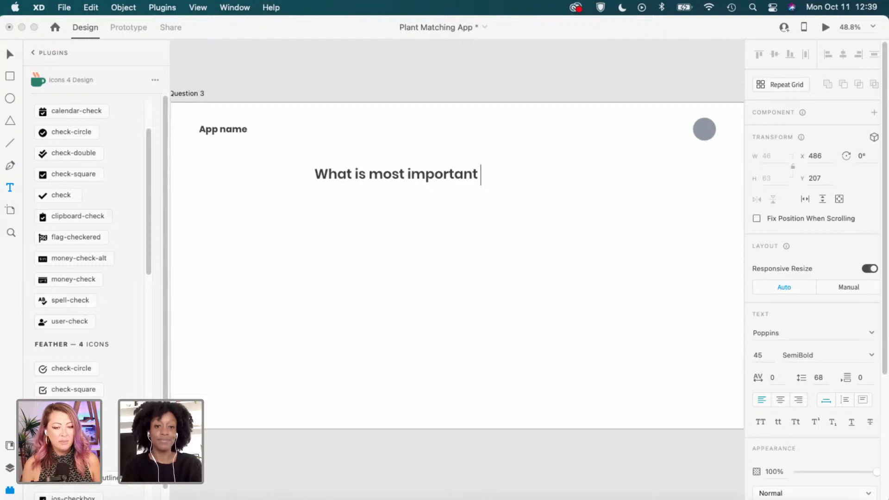
pyautogui.write('to you?')
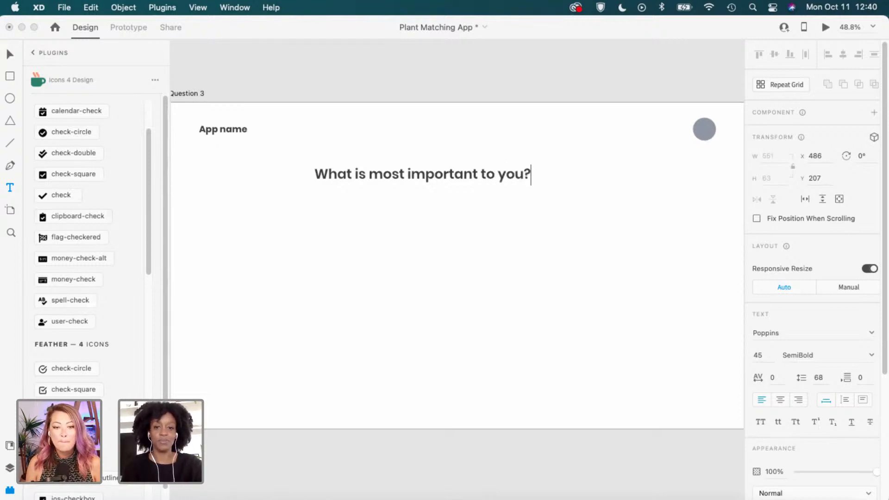
pyautogui.press('Left')
pyautogui.write('when ')
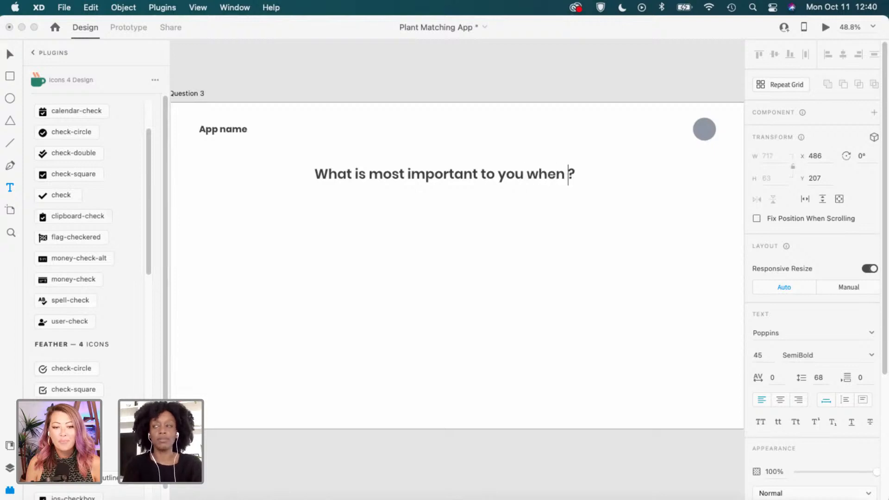
pyautogui.write('owning a ')
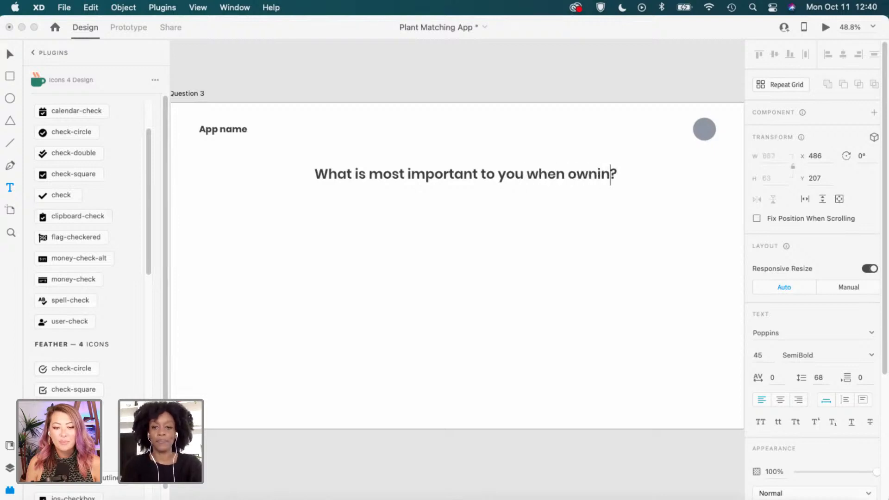
pyautogui.write('plant')
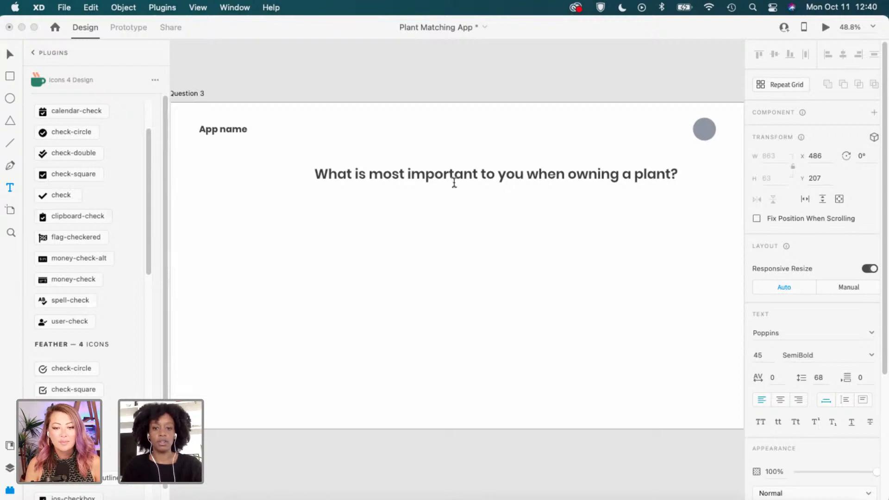
pyautogui.press('Escape')
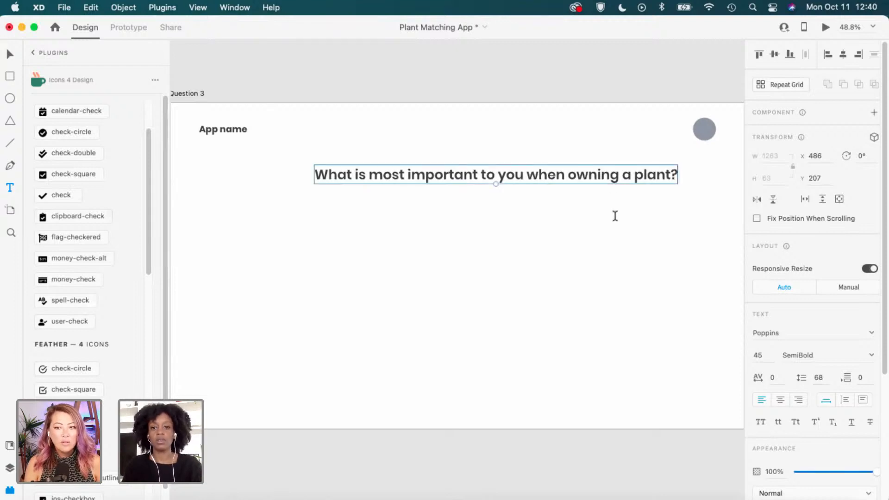
# Centre the Question 3 heading horizontally on its artboard.
pyautogui.click(842, 54)
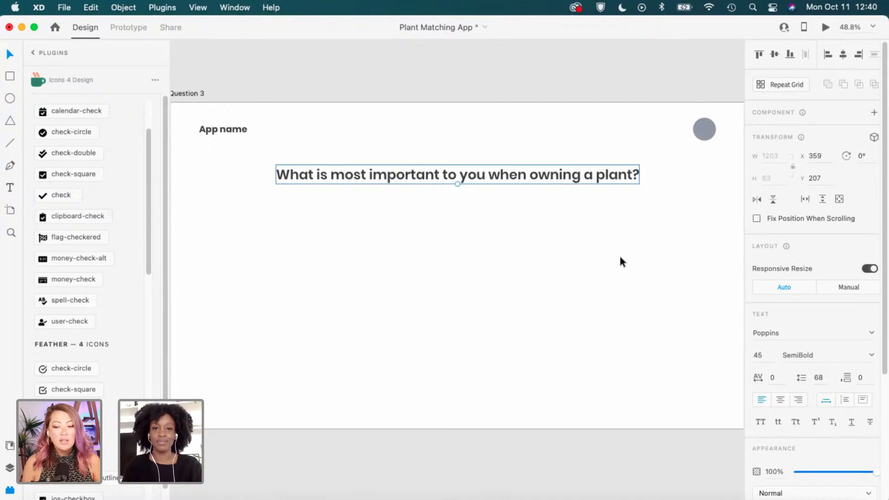
pyautogui.click(546, 134)
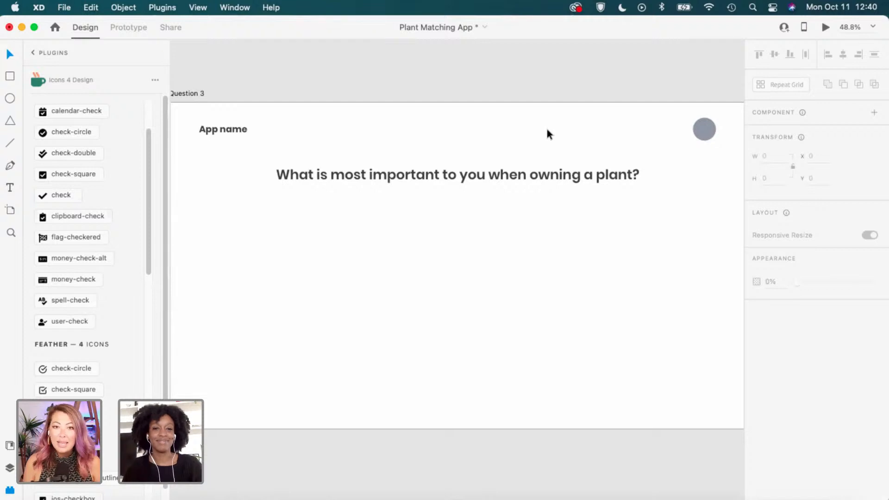
pyautogui.scroll(-2, 544, 152)
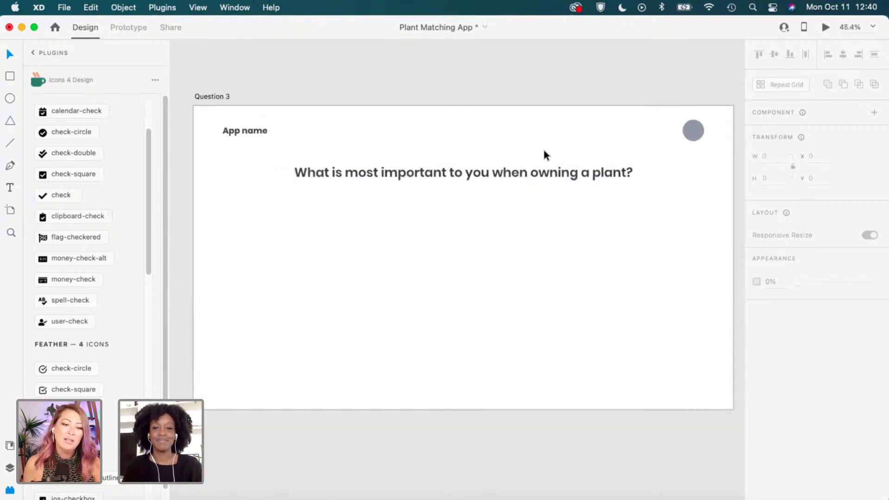
pyautogui.scroll(-2, 540, 151)
pyautogui.moveTo(461, 203); pyautogui.dragTo(621, 197)
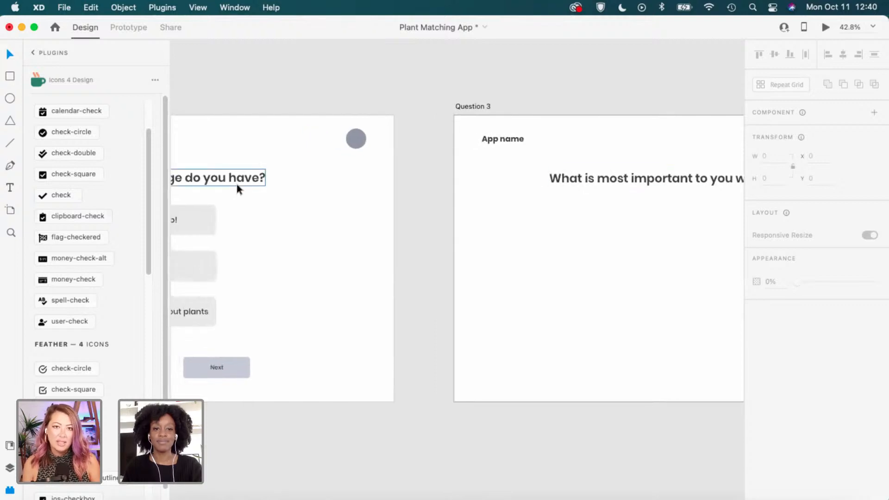
pyautogui.click(566, 181)
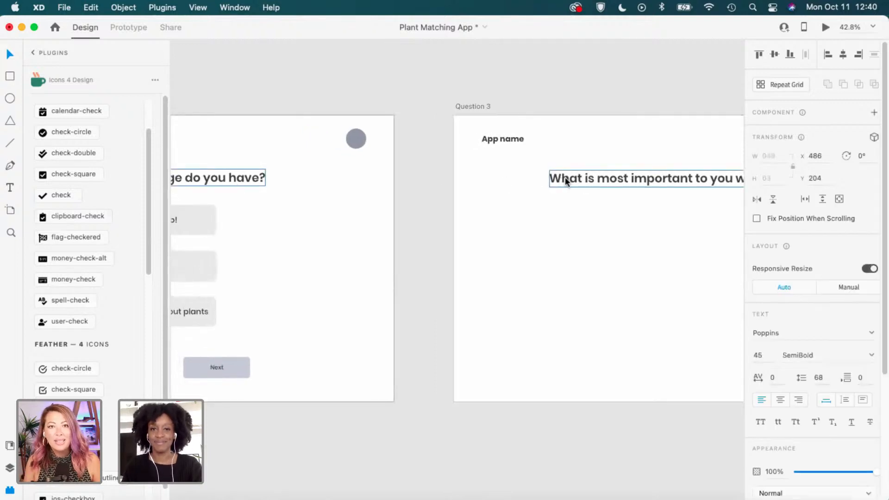
# Set the heading's Y position to 204 to match the Question 2 heading.
pyautogui.click(565, 176)
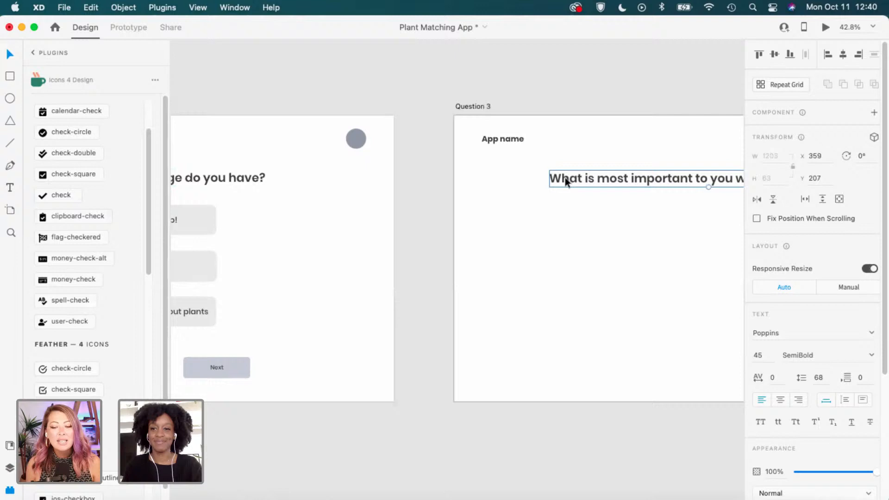
pyautogui.click(829, 177)
pyautogui.press('Right')
pyautogui.press('BackSpace')
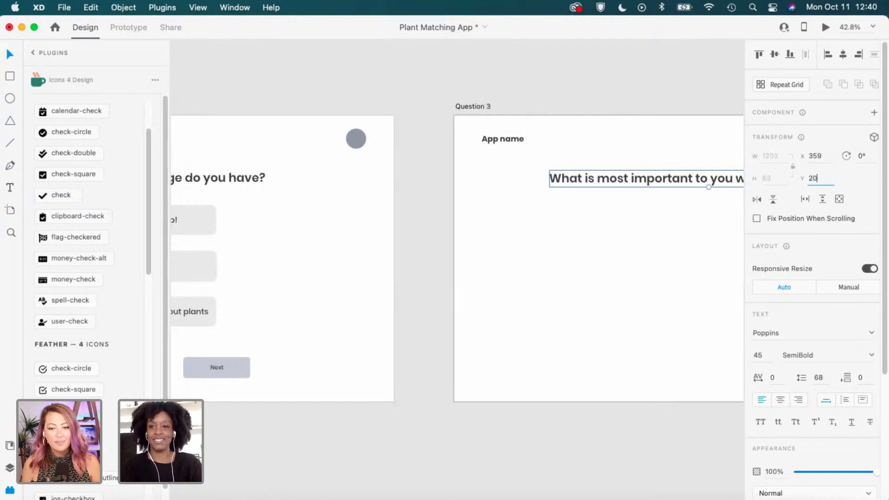
pyautogui.write('4')
pyautogui.press('Return')
pyautogui.moveTo(717, 257); pyautogui.dragTo(465, 262)
pyautogui.click(233, 111)
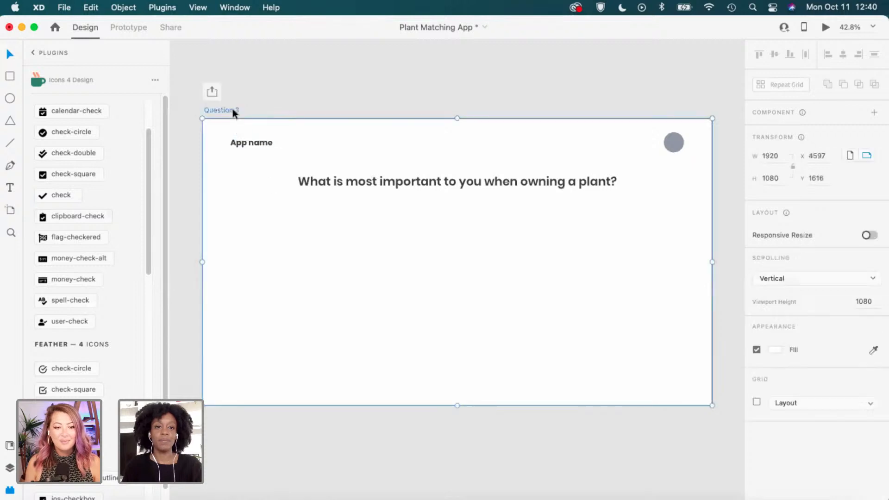
pyautogui.click(479, 224)
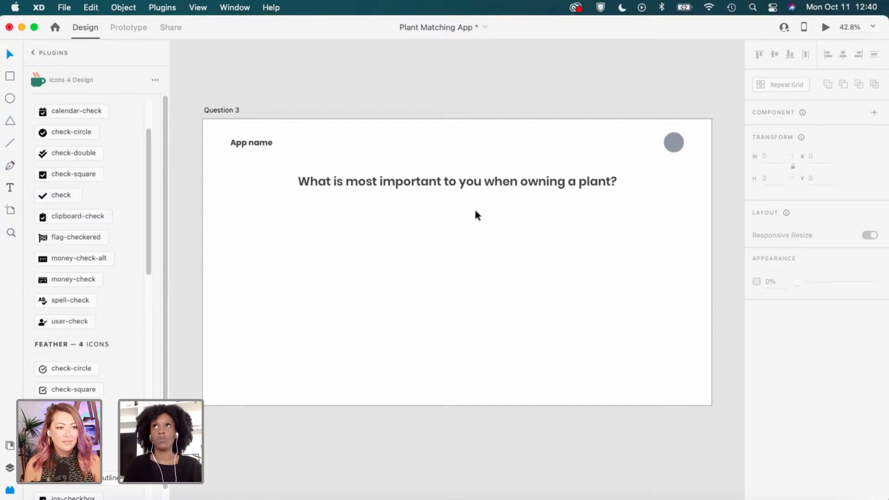
pyautogui.hscroll(-10, 261, 268)
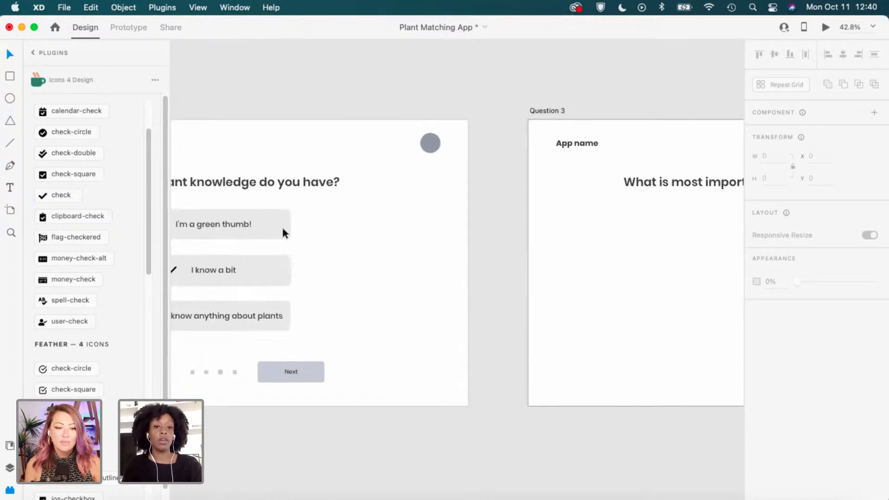
# Copy the 'I'm a green thumb!' button from Question 2 and paste it onto Question 3.
pyautogui.moveTo(309, 207); pyautogui.dragTo(226, 323)
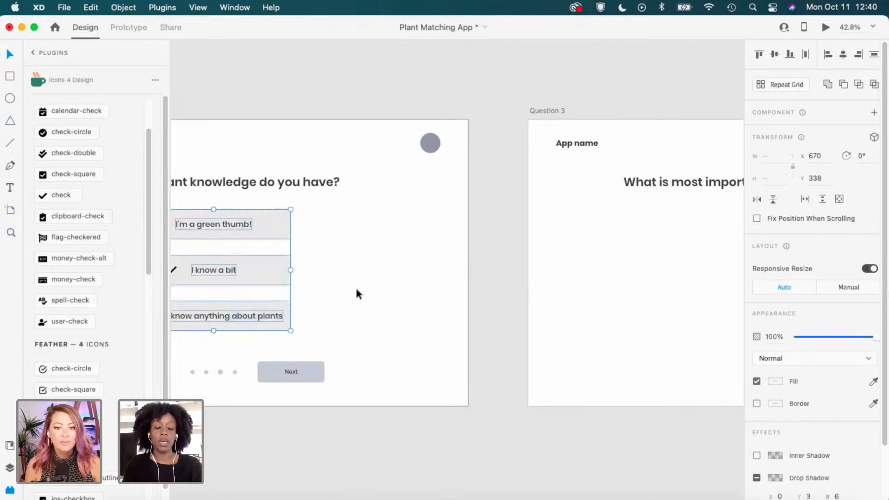
pyautogui.click(354, 285)
pyautogui.click(237, 230)
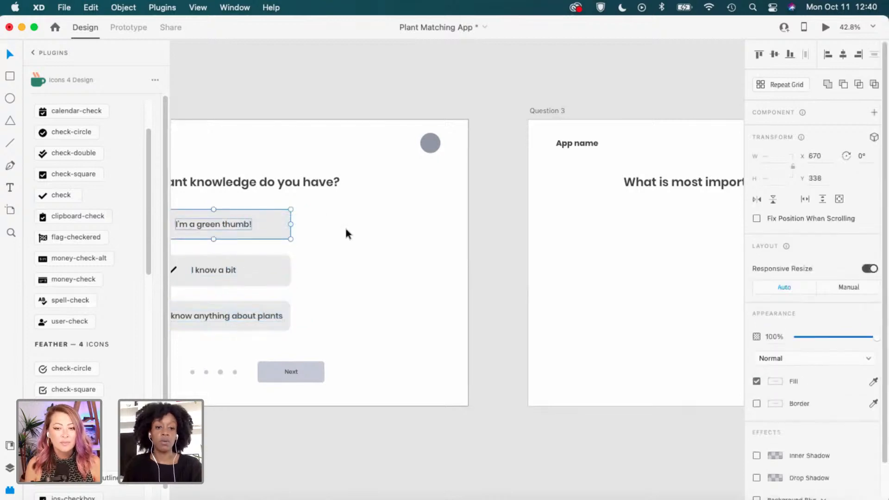
pyautogui.press('Escape')
pyautogui.press('super+z')
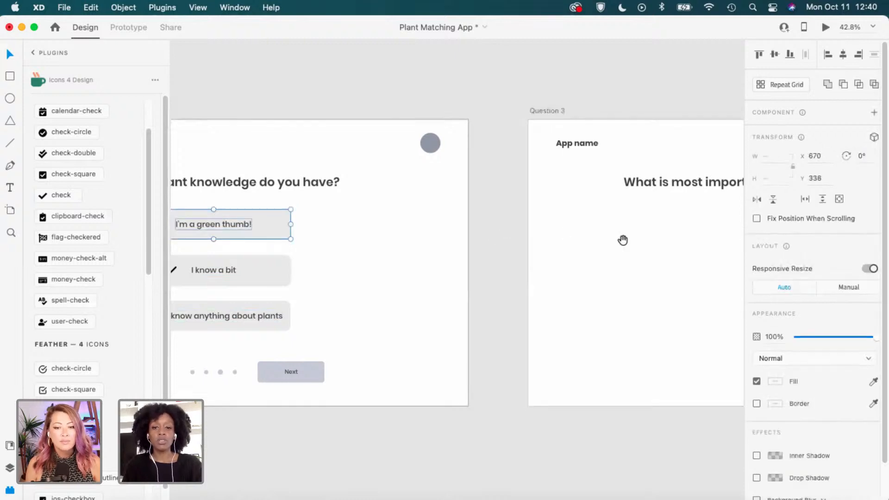
pyautogui.moveTo(621, 240); pyautogui.dragTo(348, 257)
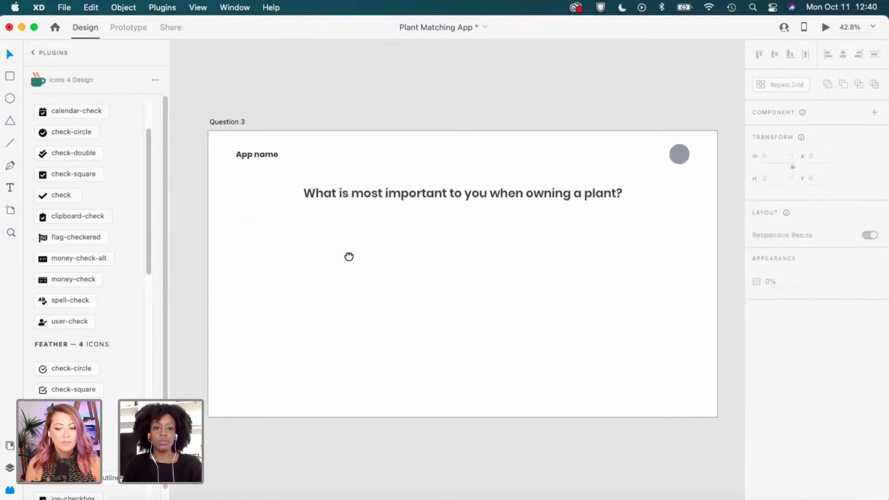
pyautogui.click(240, 121)
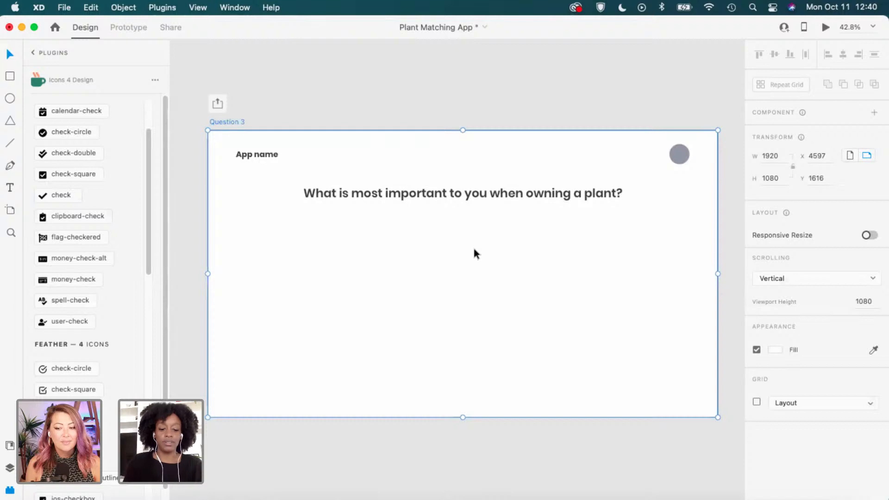
pyautogui.press('super+v')
pyautogui.scroll(1, 524, 253)
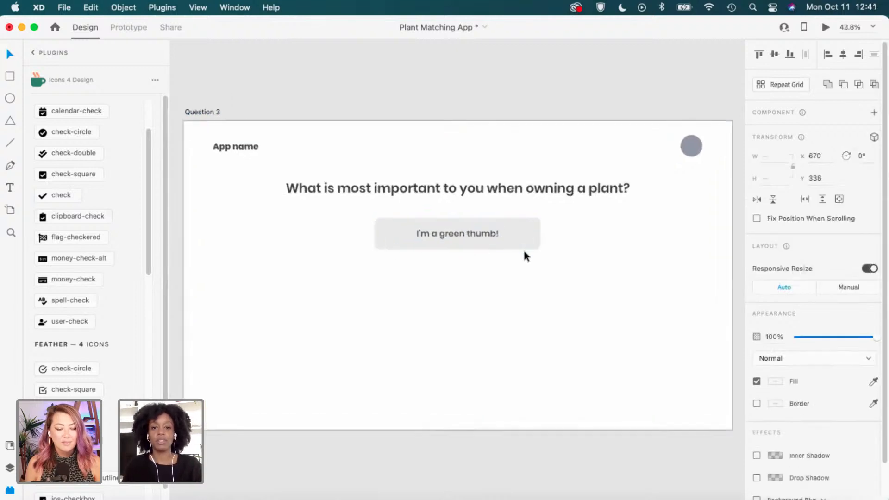
pyautogui.scroll(1, 523, 248)
pyautogui.click(494, 248)
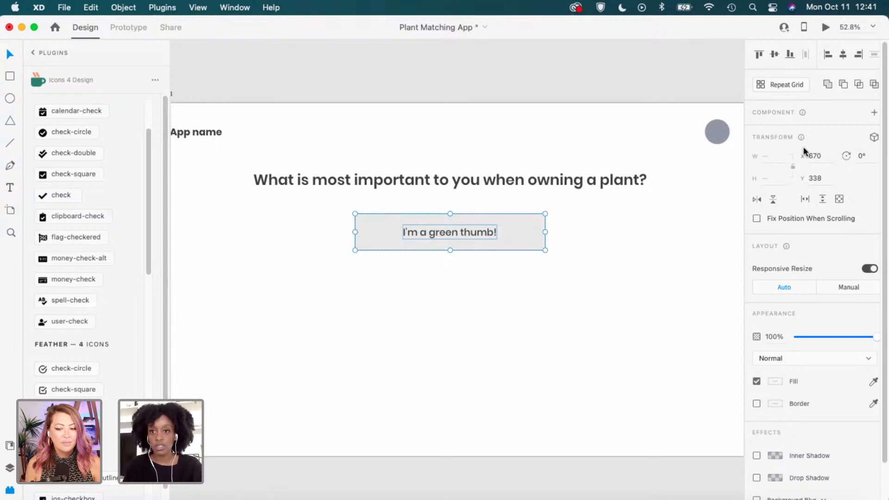
# Make the pasted button a Repeat Grid and extend it down to three rows.
pyautogui.click(779, 85)
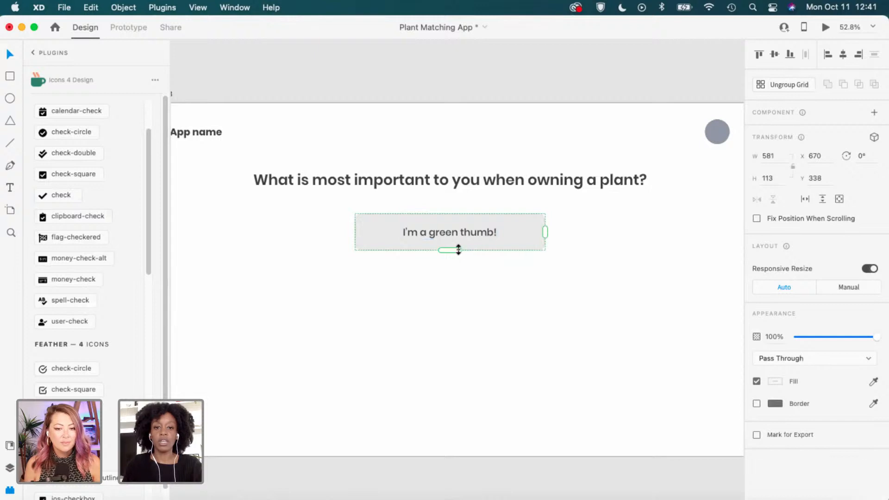
pyautogui.moveTo(456, 249); pyautogui.dragTo(479, 337)
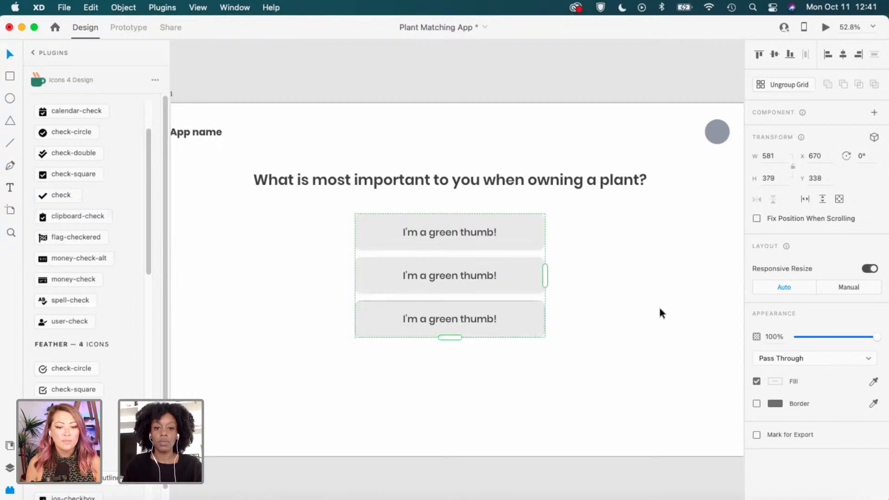
pyautogui.click(634, 309)
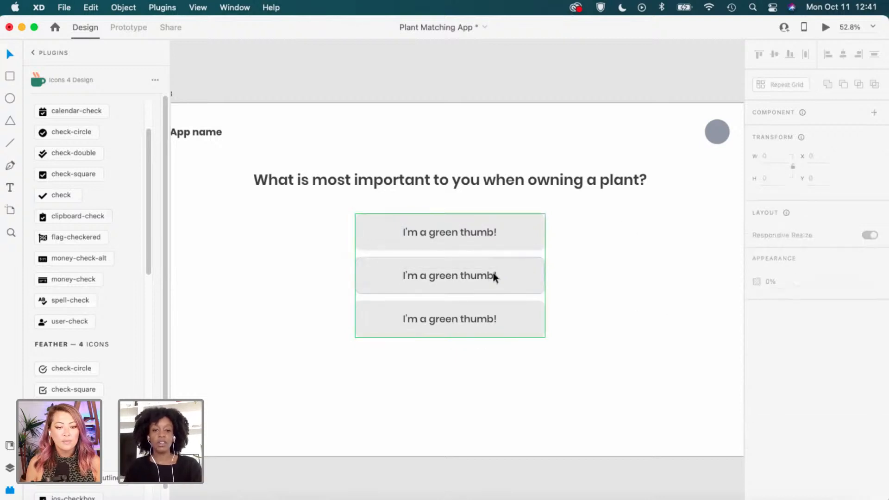
# Rename the top answer label to 'Maintenance / Care'.
pyautogui.scroll(3, 458, 264)
pyautogui.click(442, 279)
pyautogui.doubleClick(437, 278)
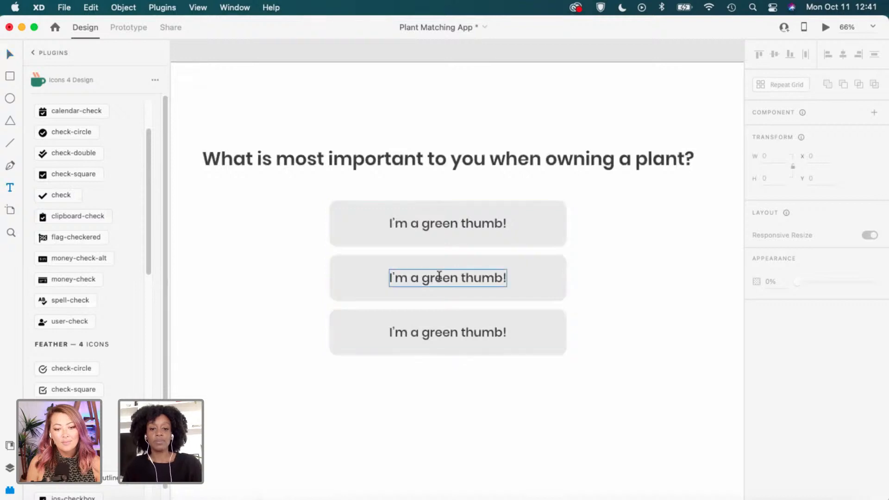
pyautogui.tripleClick(449, 224)
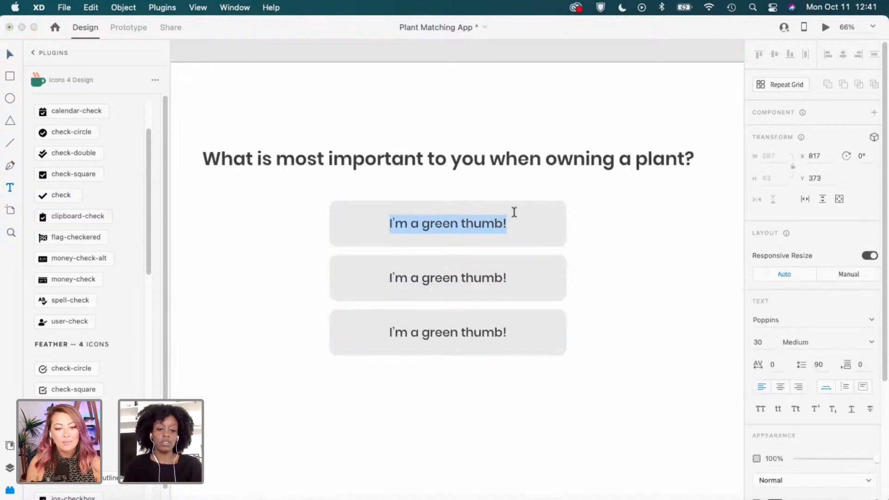
pyautogui.write('M')
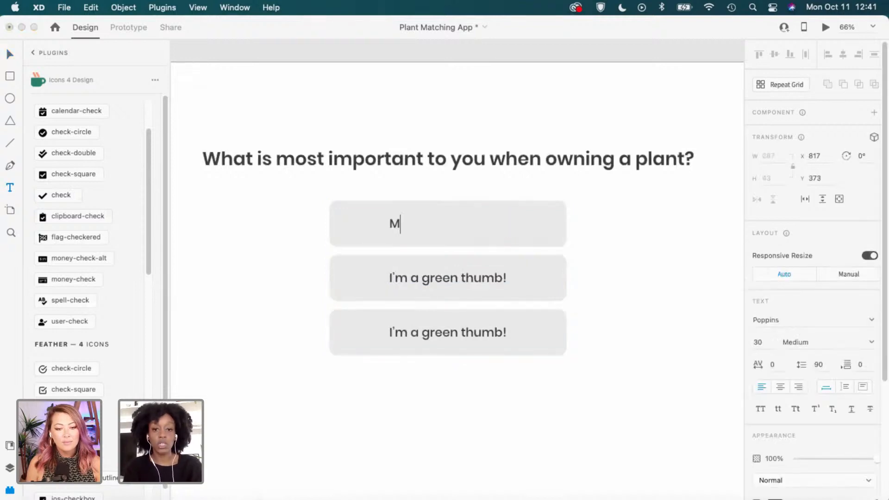
pyautogui.write('ainte')
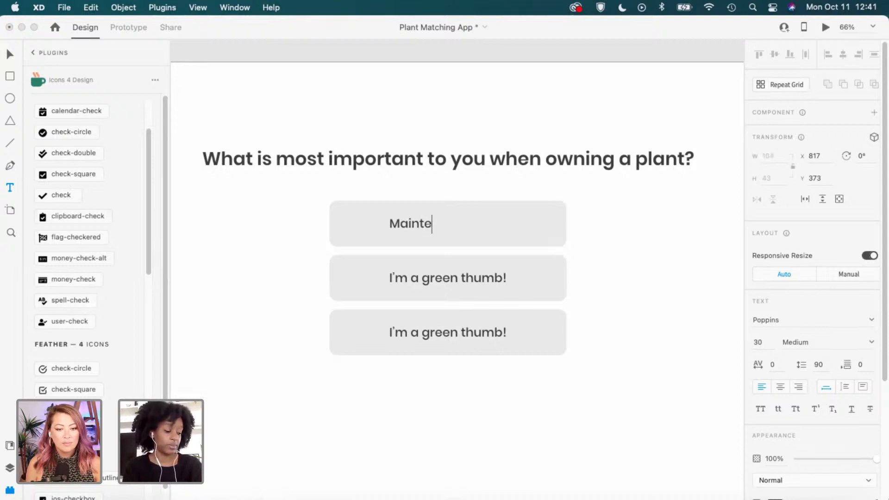
pyautogui.write('ncan')
pyautogui.press('BackSpace')
pyautogui.press('BackSpace')
pyautogui.press('BackSpace')
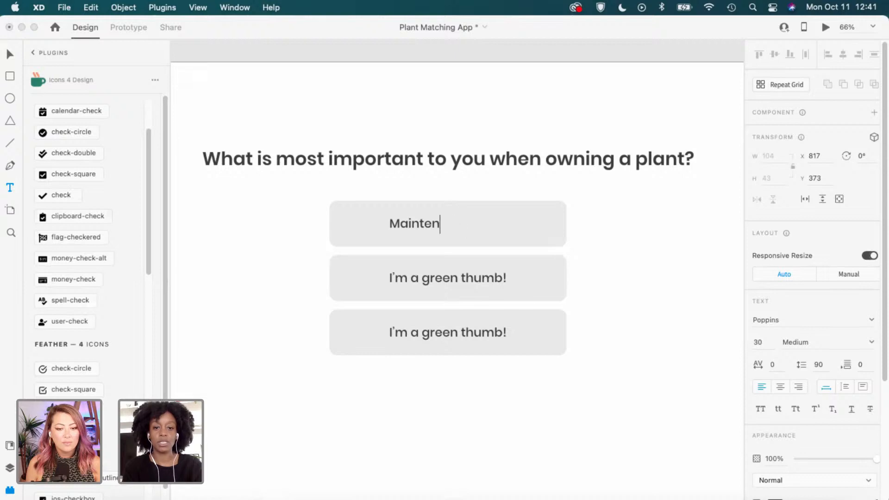
pyautogui.write('ance')
pyautogui.press('BackSpace')
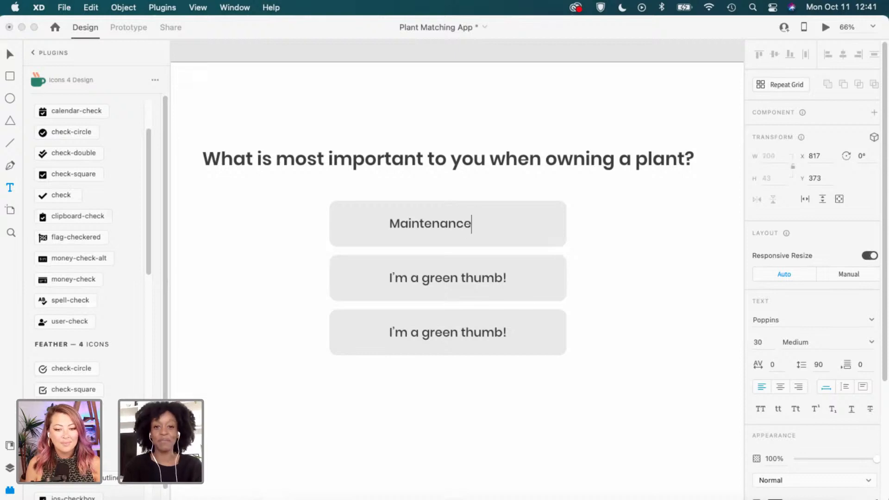
pyautogui.write('/ care')
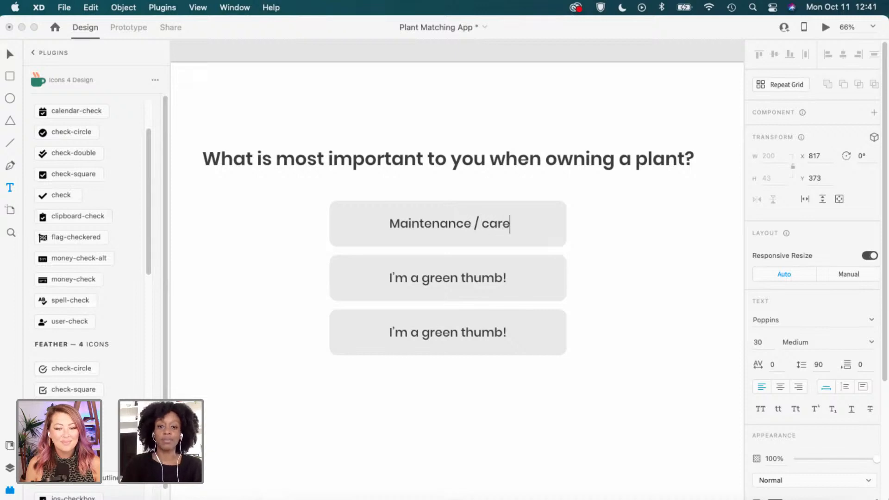
pyautogui.press('Left')
pyautogui.press('Left')
pyautogui.press('Left')
pyautogui.press('Left')
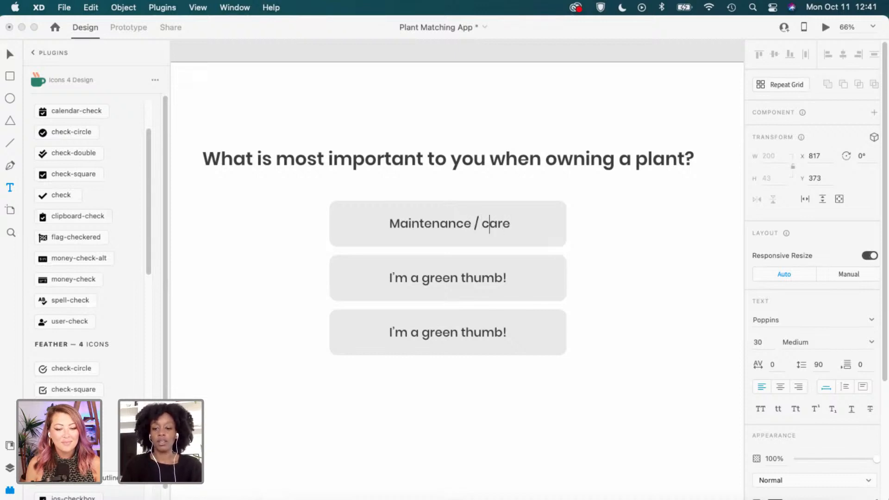
pyautogui.press('BackSpace')
pyautogui.write('C')
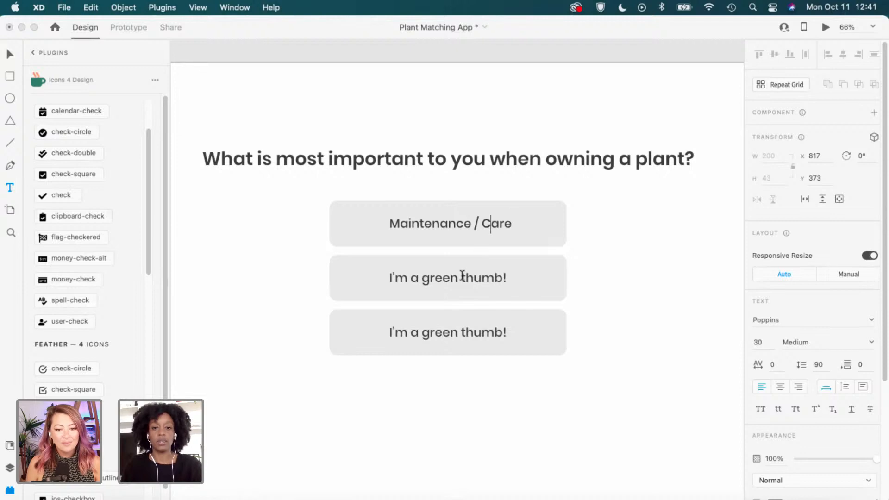
pyautogui.press('Escape')
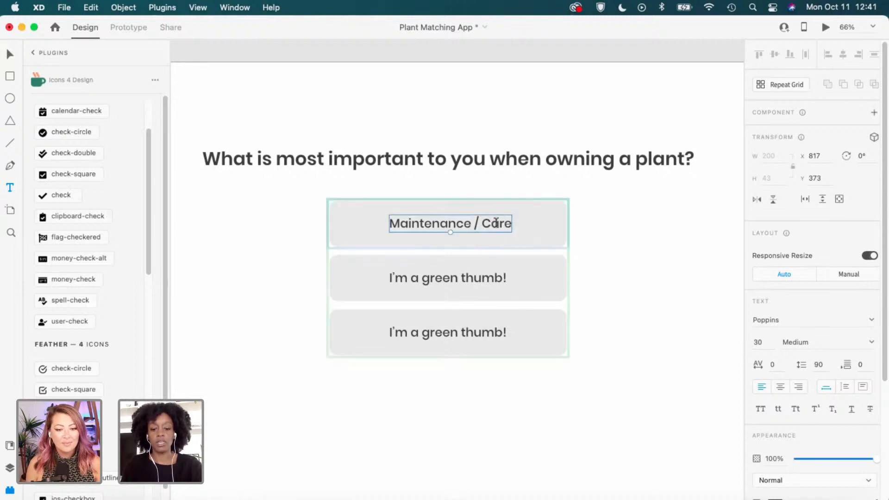
# Centre the 'Maintenance / Care' label in its button with centre text alignment.
pyautogui.moveTo(488, 223); pyautogui.dragTo(477, 223)
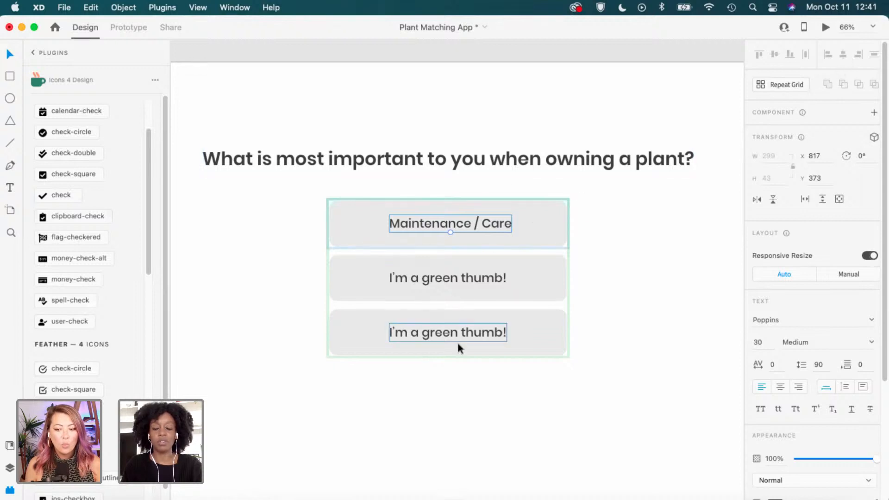
pyautogui.click(615, 298)
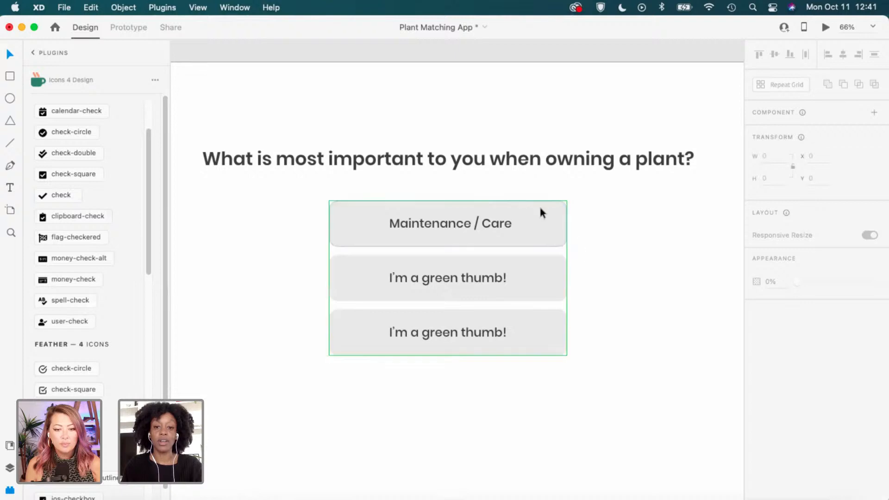
pyautogui.click(513, 240)
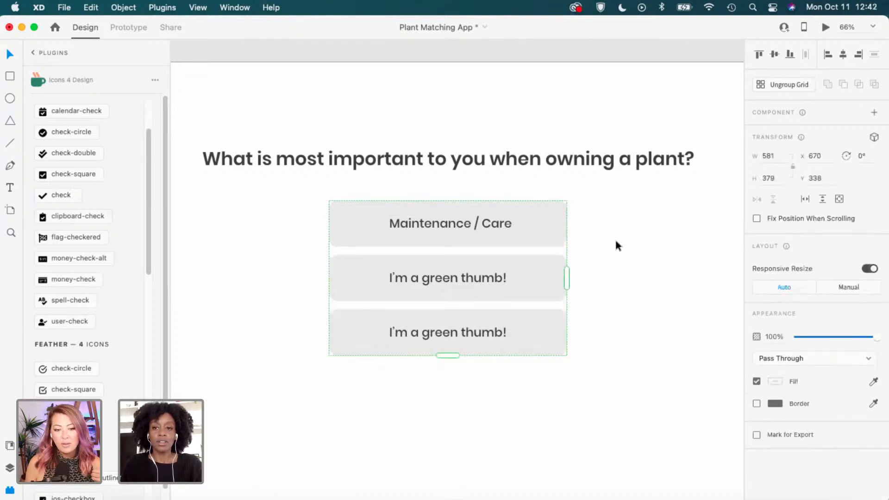
pyautogui.doubleClick(469, 228)
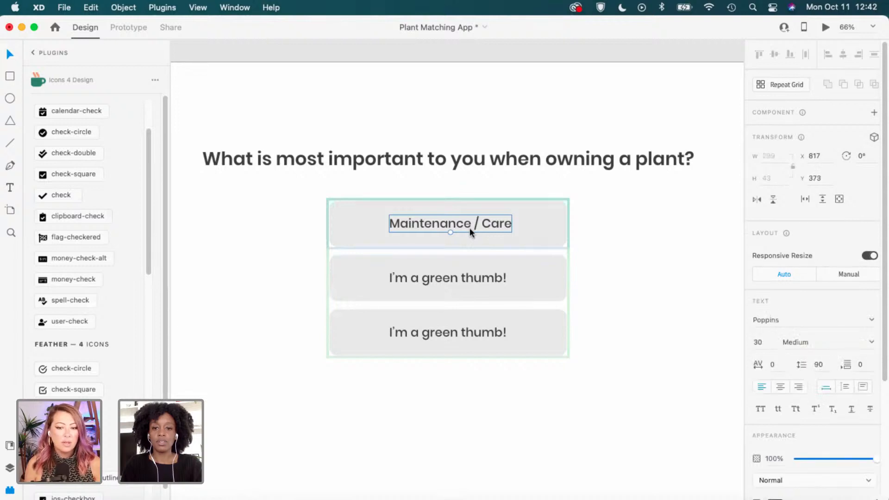
pyautogui.scroll(-3, 814, 395)
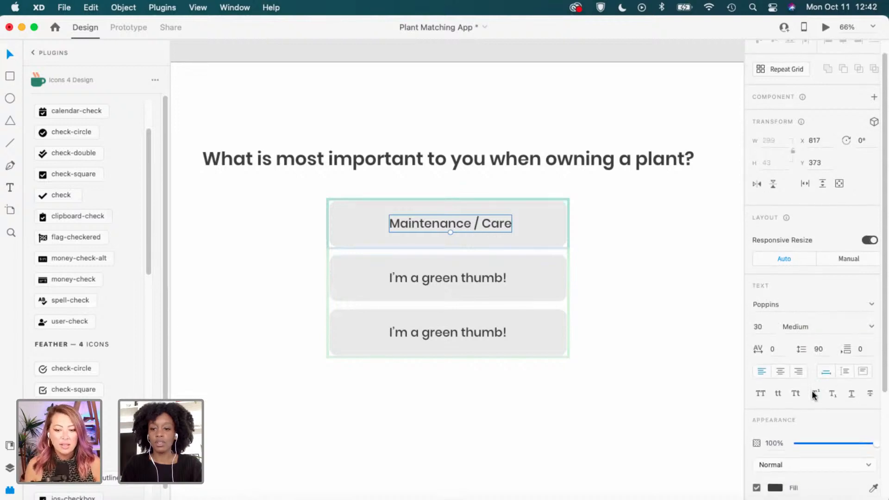
pyautogui.click(780, 332)
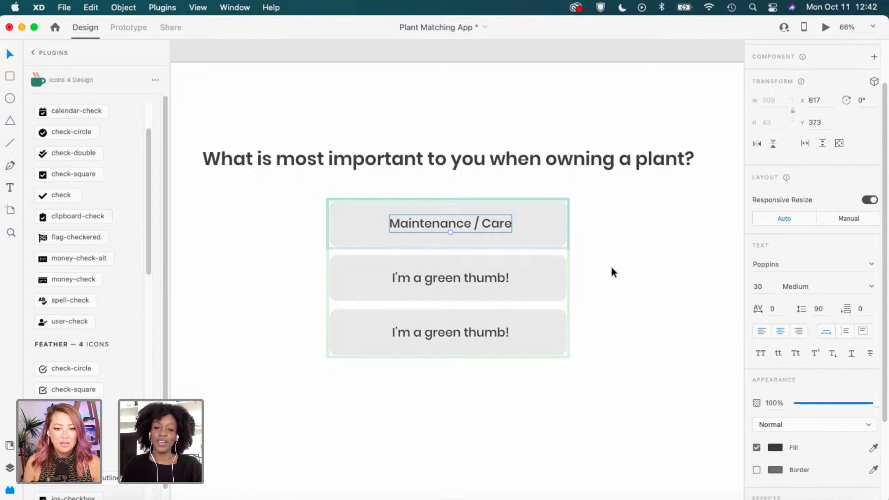
# Label the middle button 'Color' and the bottom button 'Aesthetic'.
pyautogui.click(493, 279)
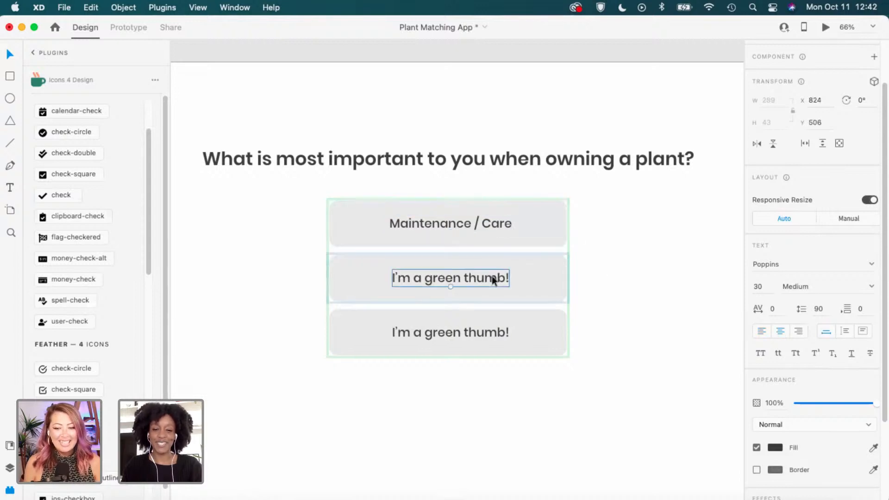
pyautogui.doubleClick(493, 278)
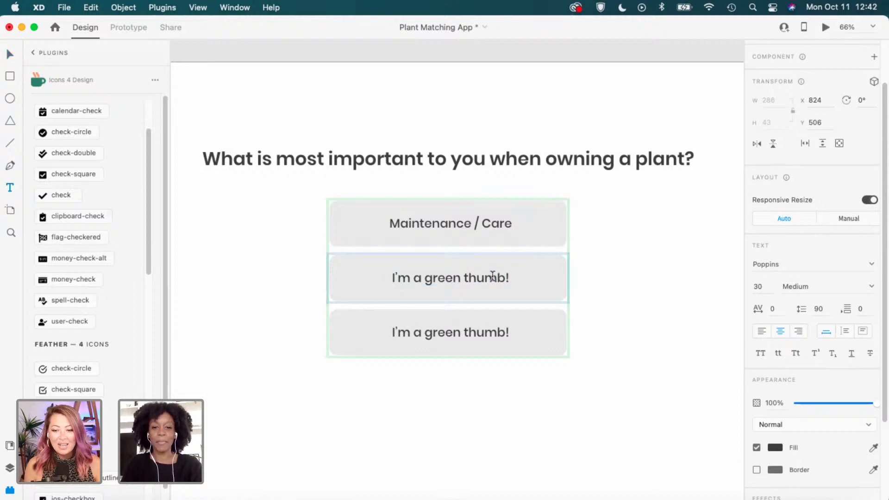
pyautogui.tripleClick(492, 276)
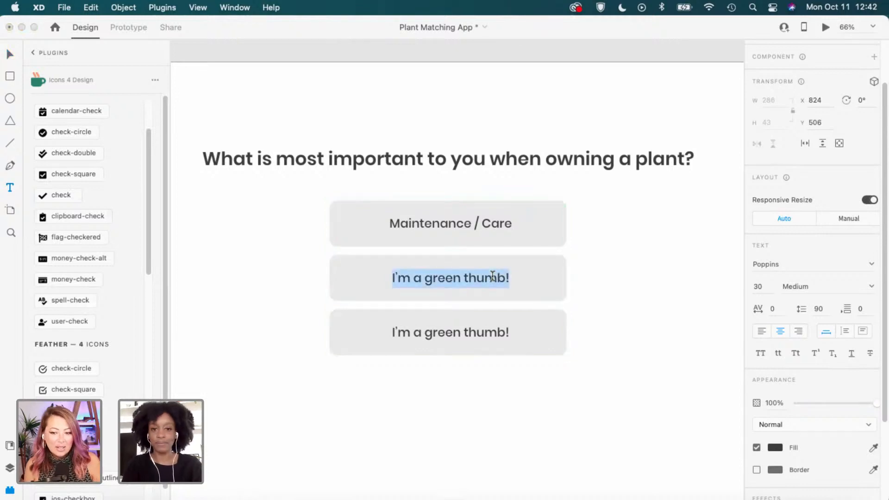
pyautogui.write('Color')
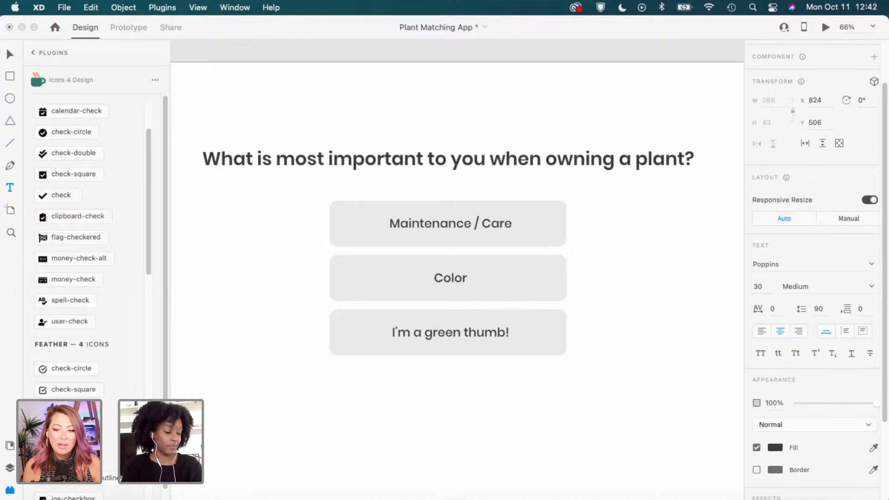
pyautogui.click(452, 331)
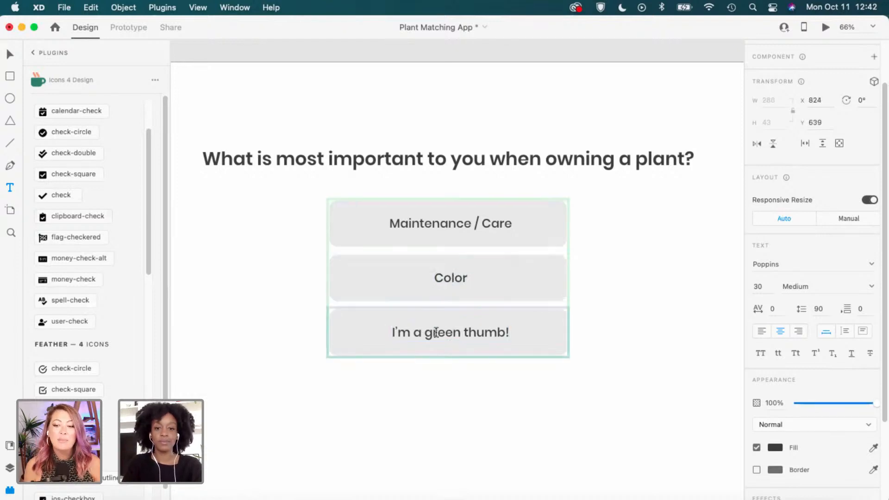
pyautogui.tripleClick(436, 332)
pyautogui.write('A')
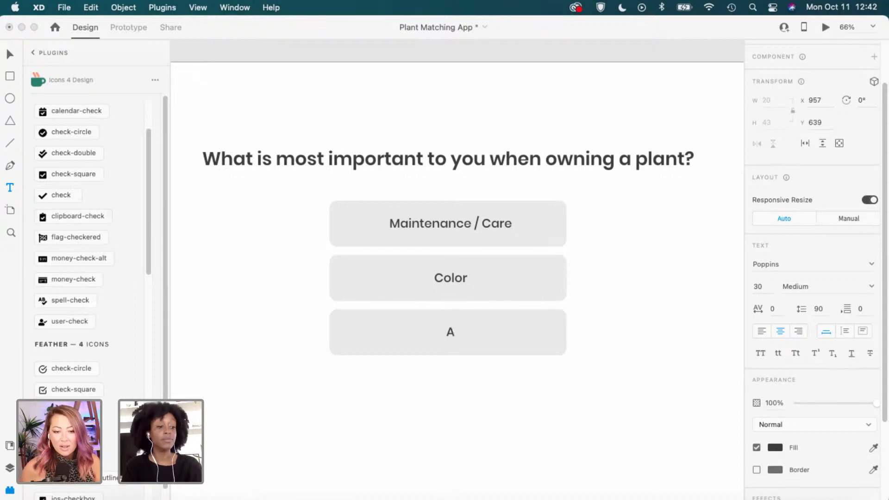
pyautogui.write('esth')
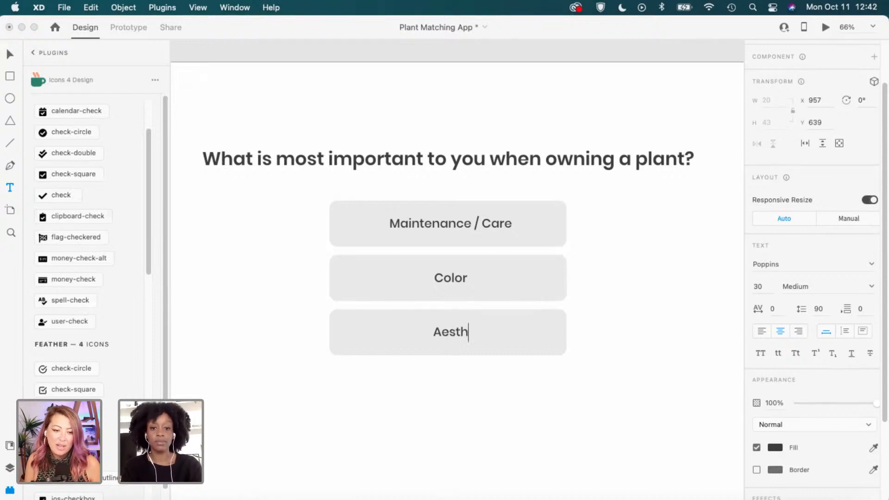
pyautogui.write('et')
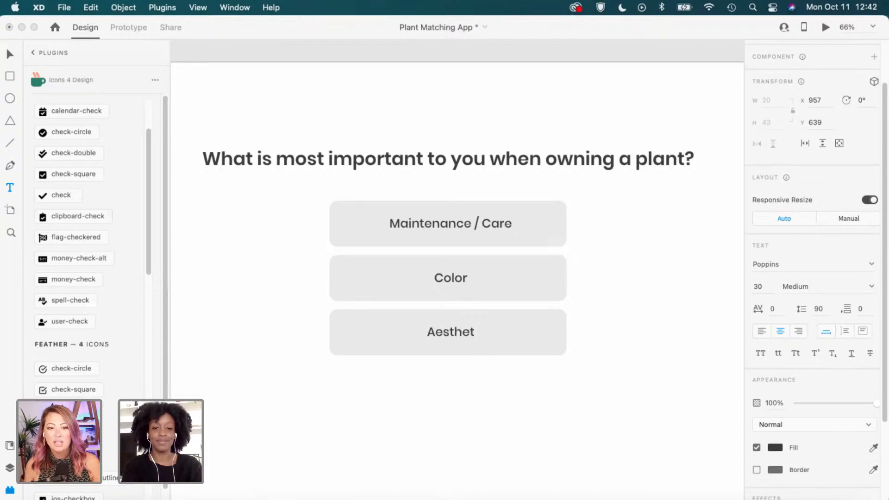
pyautogui.write('ic')
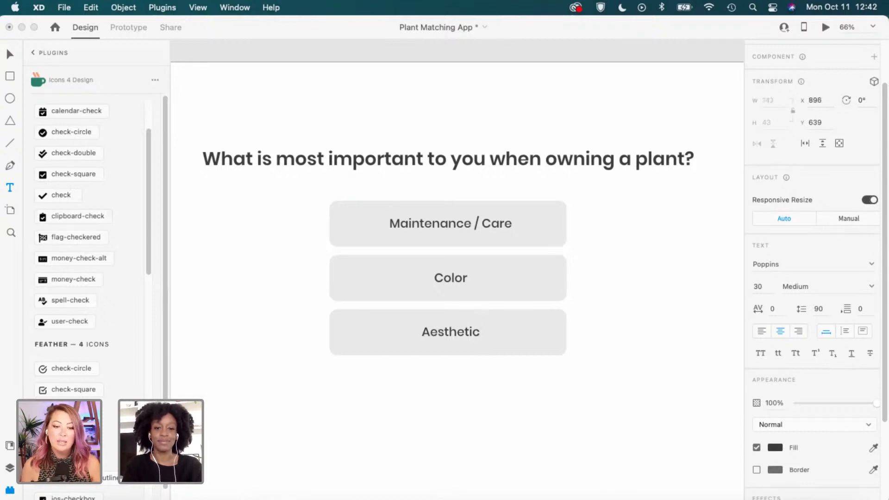
# Replace 'Aesthetic' on the bottom button with 'Style'.
pyautogui.click(457, 331)
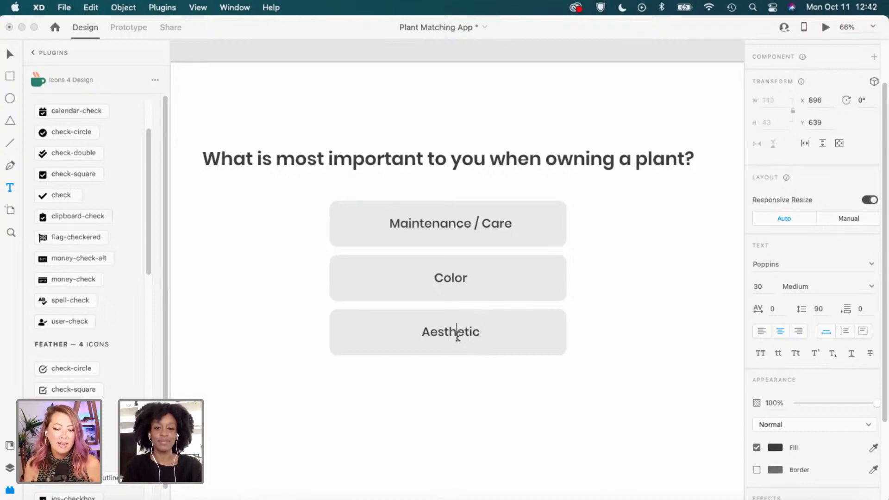
pyautogui.doubleClick(457, 332)
pyautogui.write('Style')
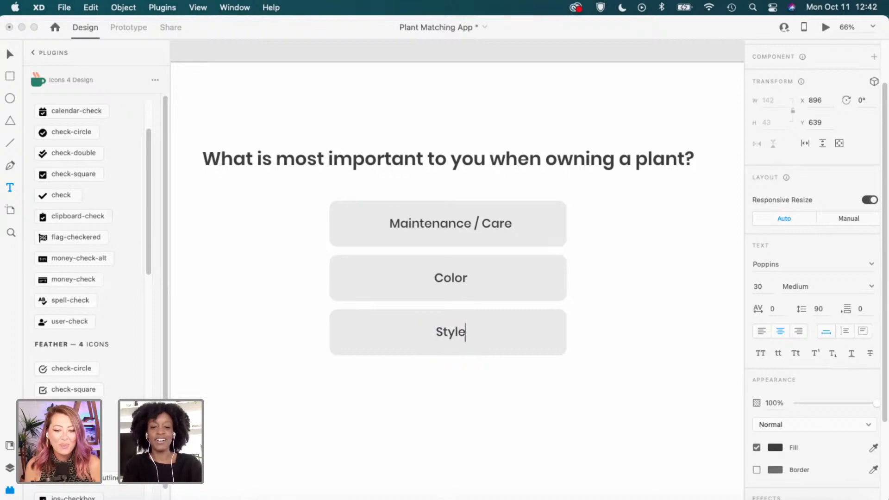
pyautogui.press('Escape')
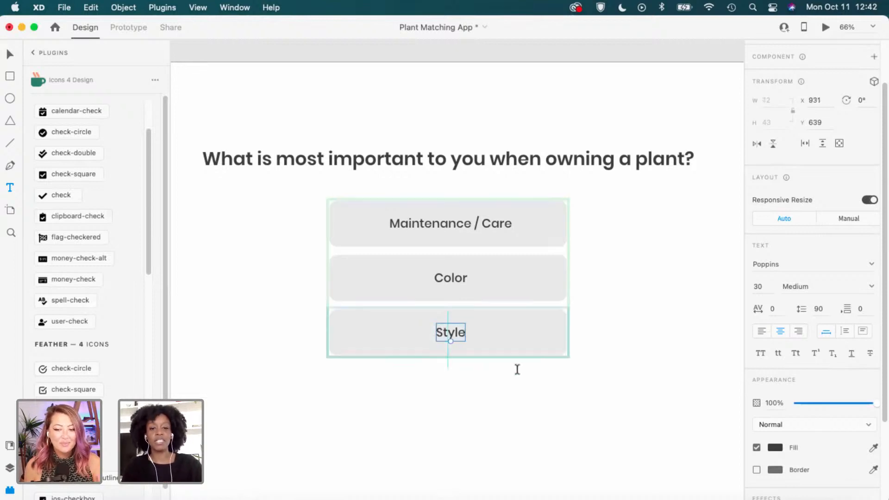
pyautogui.press('Escape')
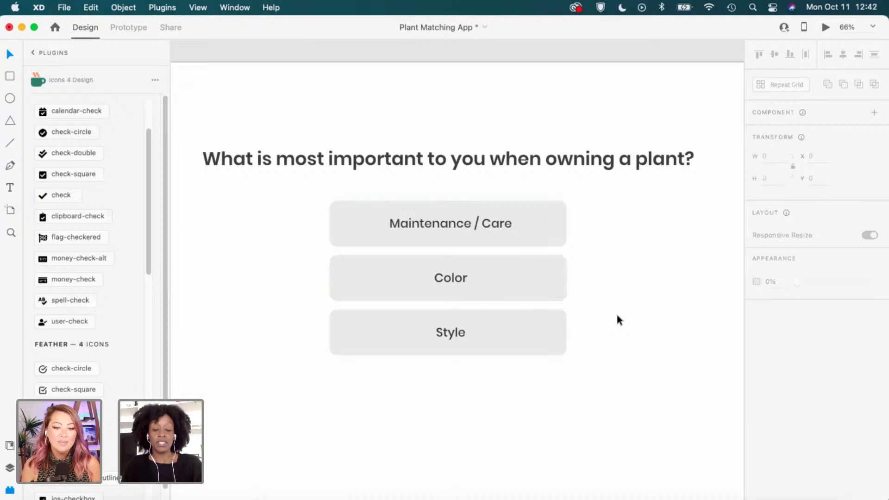
pyautogui.scroll(-2, 613, 315)
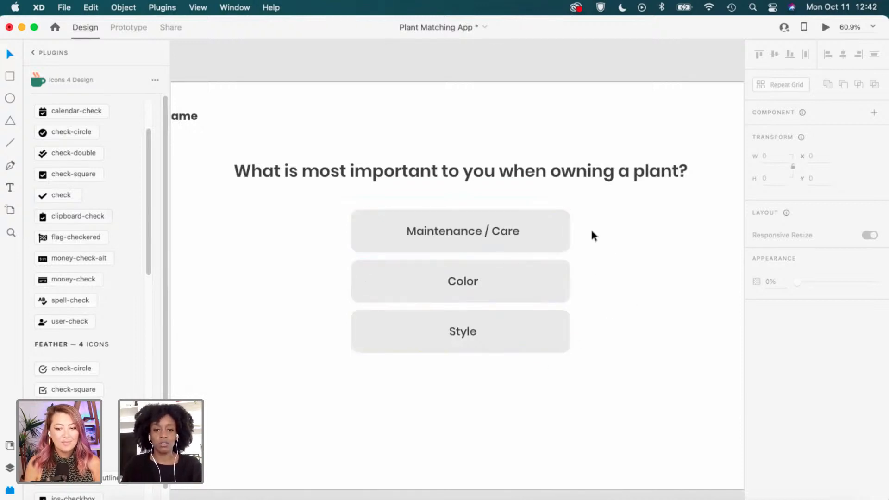
pyautogui.scroll(-1, 633, 316)
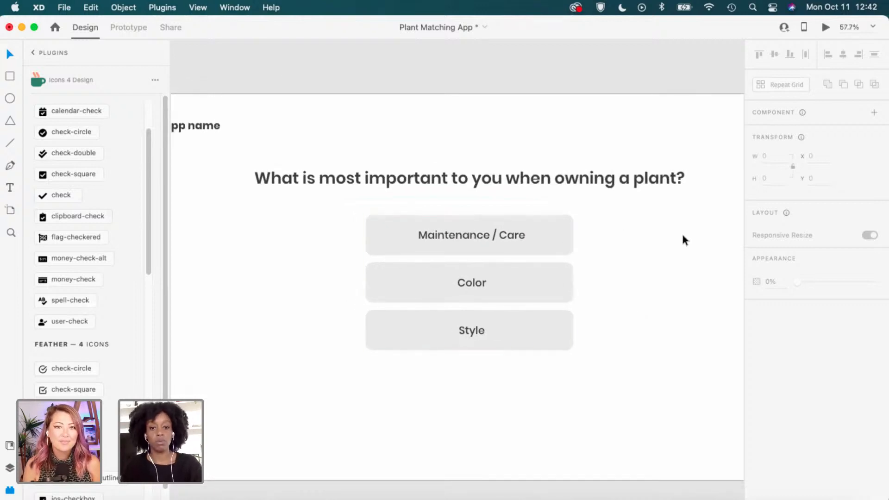
pyautogui.scroll(-1, 689, 236)
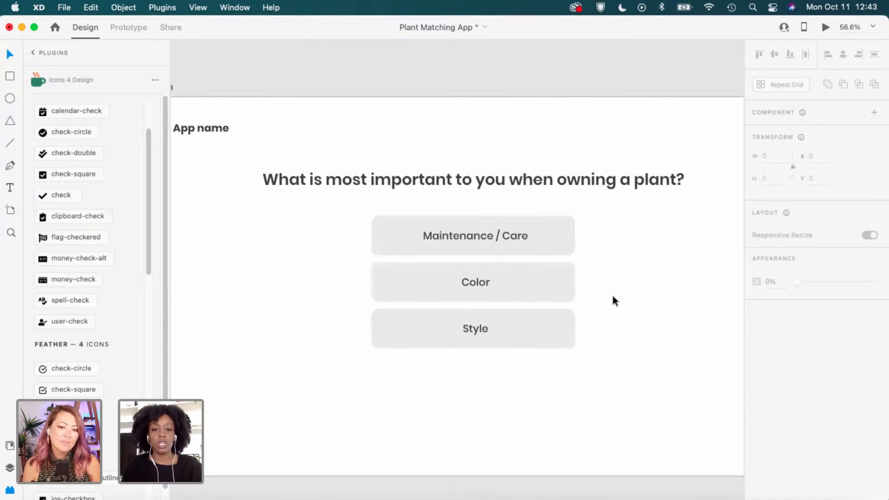
pyautogui.scroll(-1, 613, 301)
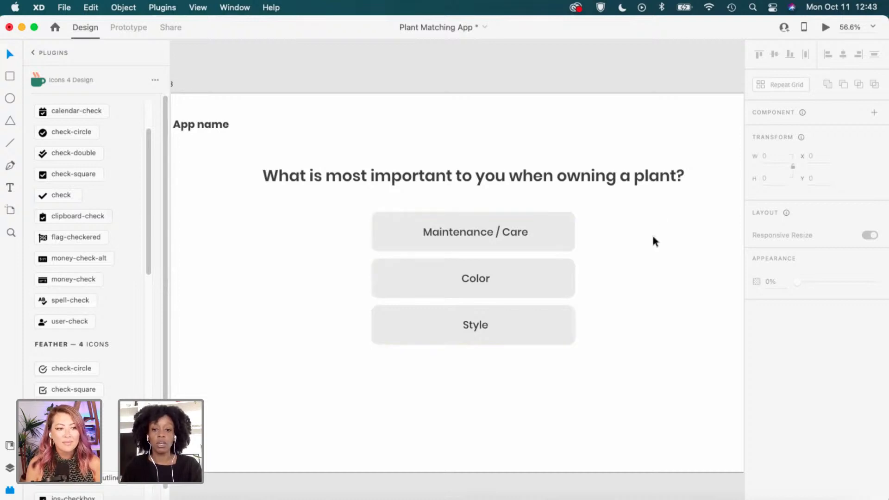
pyautogui.scroll(-3, 652, 237)
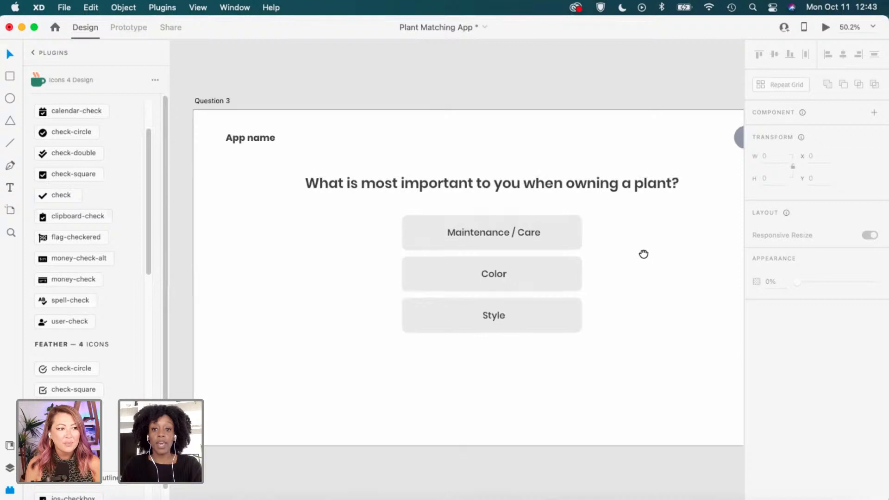
pyautogui.moveTo(642, 254); pyautogui.dragTo(612, 258)
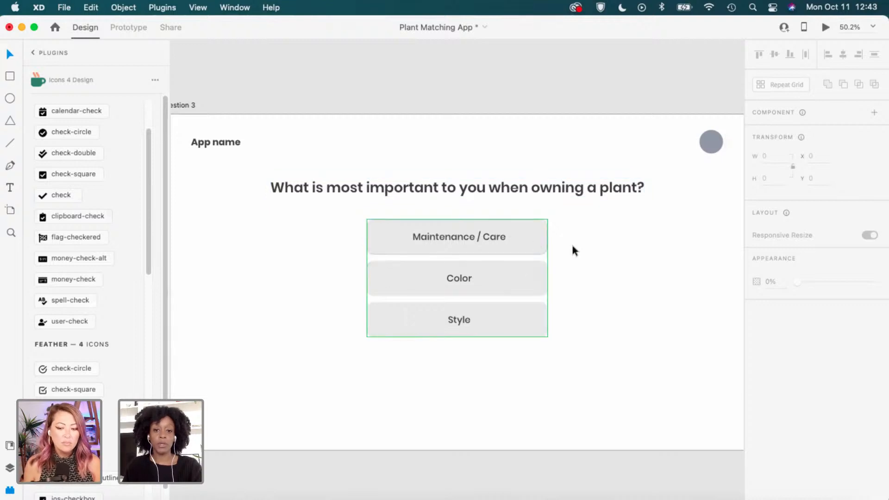
# Move the answer button grid lower on the artboard.
pyautogui.click(512, 236)
pyautogui.moveTo(513, 244); pyautogui.dragTo(514, 275)
pyautogui.click(572, 229)
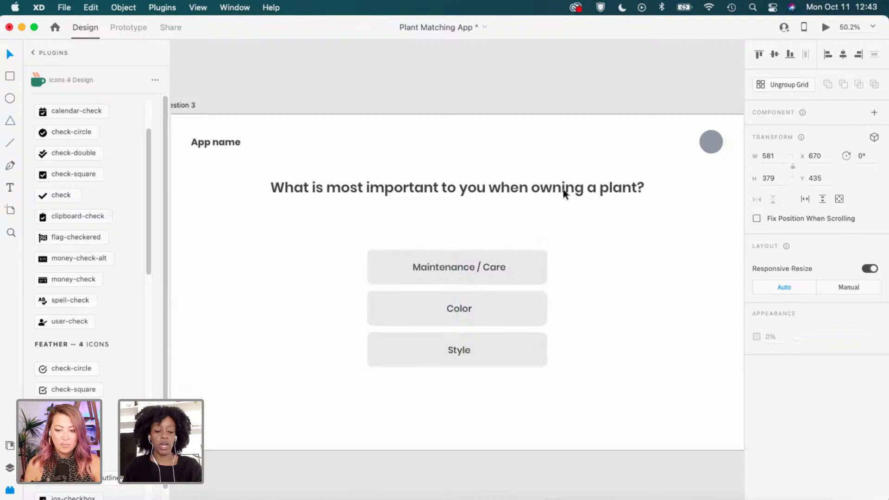
# Duplicate the question heading just below it and retype the copy as 'Make 2 selections'.
pyautogui.click(528, 190)
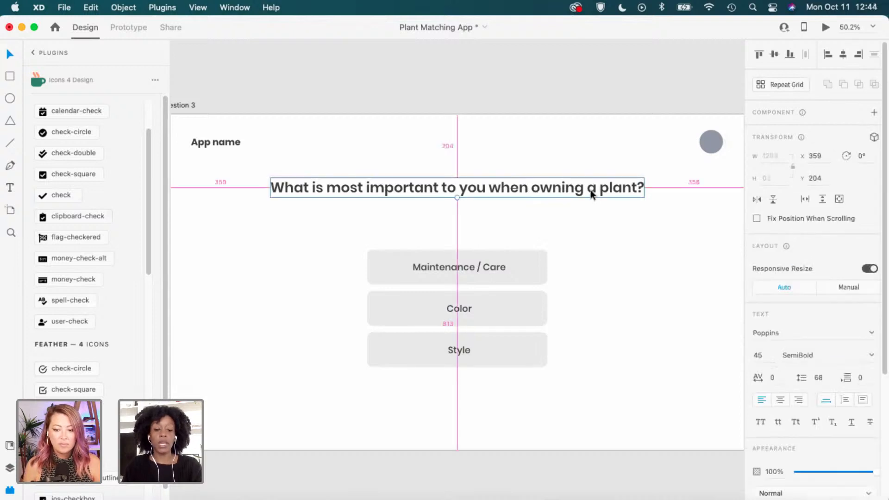
pyautogui.moveTo(590, 190); pyautogui.dragTo(600, 218)
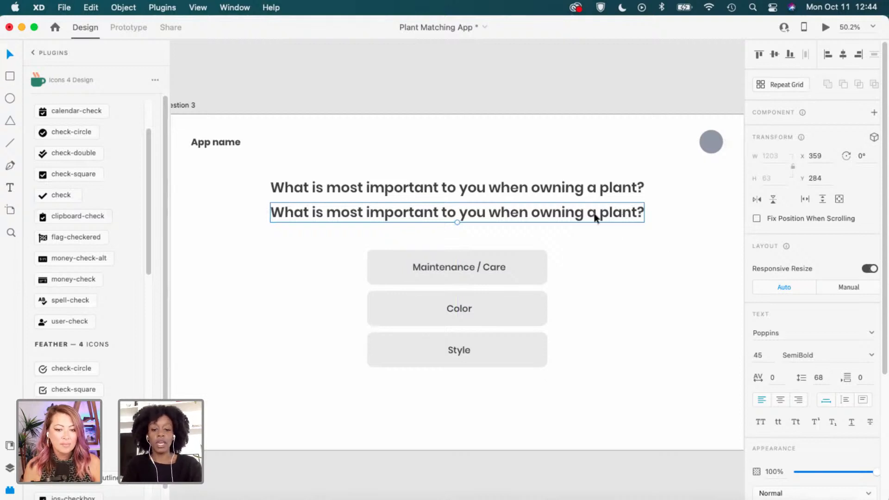
pyautogui.doubleClick(576, 212)
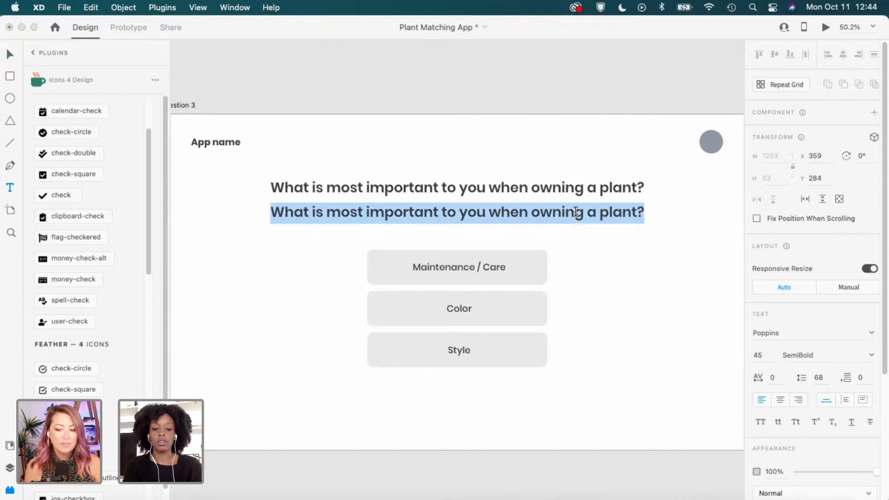
pyautogui.write('Select 2')
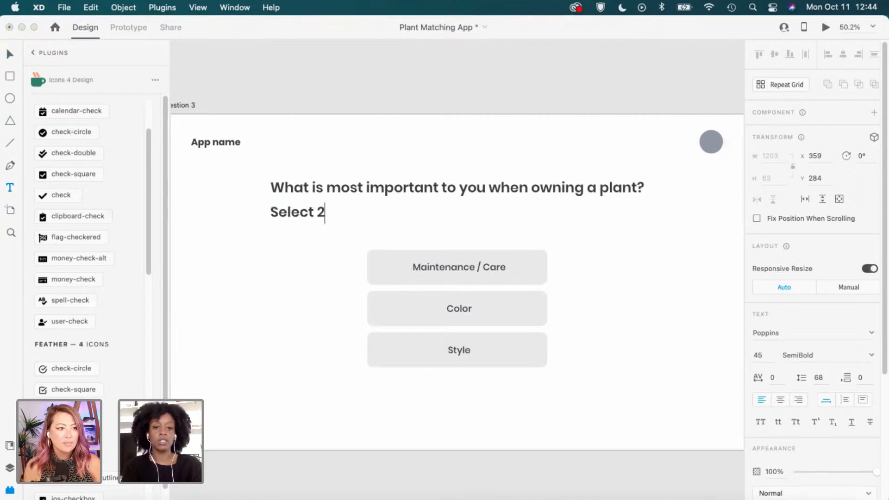
pyautogui.write(' op')
pyautogui.press('BackSpace')
pyautogui.press('BackSpace')
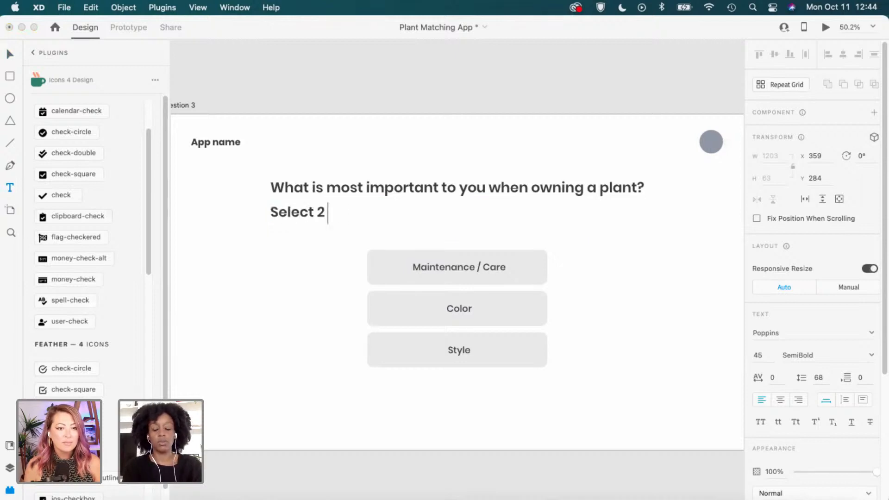
pyautogui.write('answ')
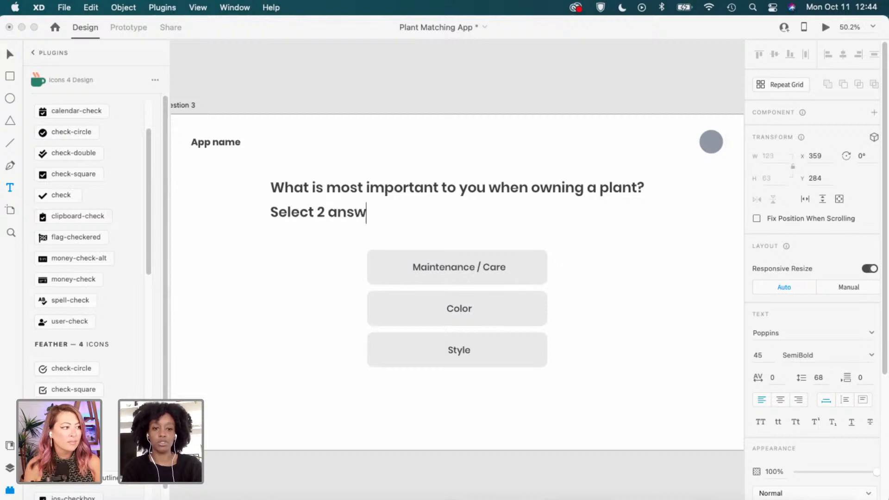
pyautogui.write('ers')
pyautogui.press('super+a')
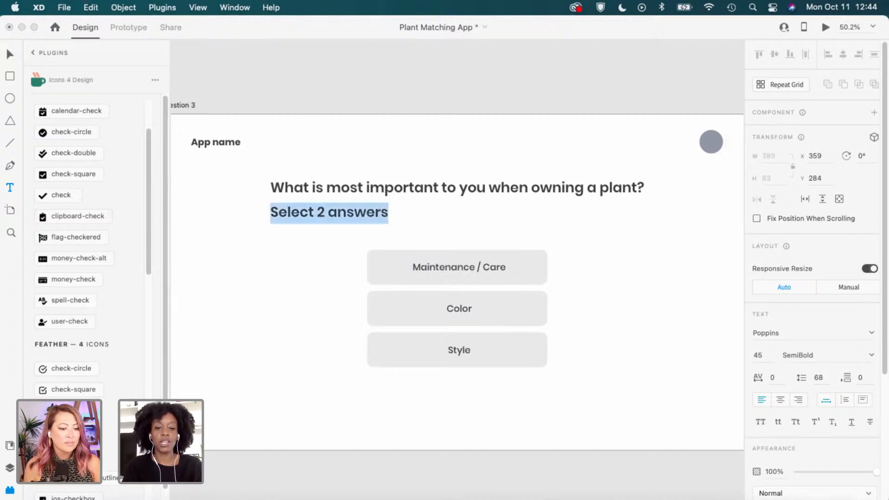
pyautogui.write('Make 2 sel')
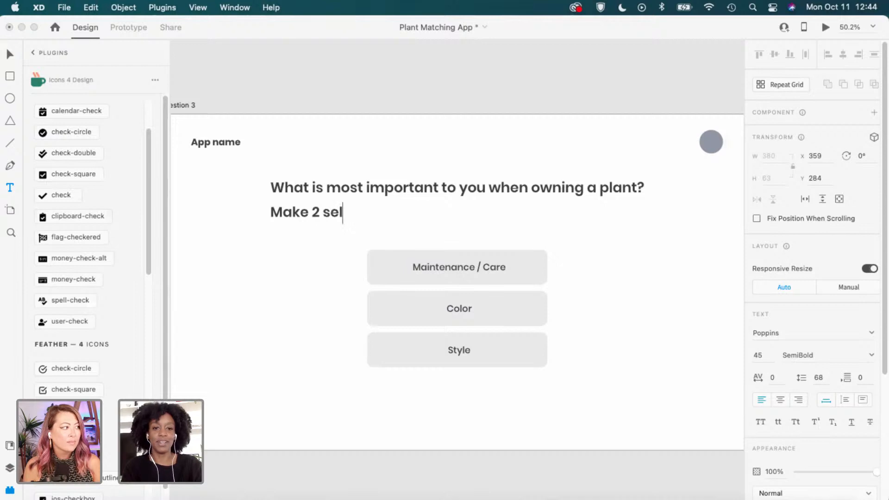
pyautogui.write('ections')
pyautogui.press('Escape')
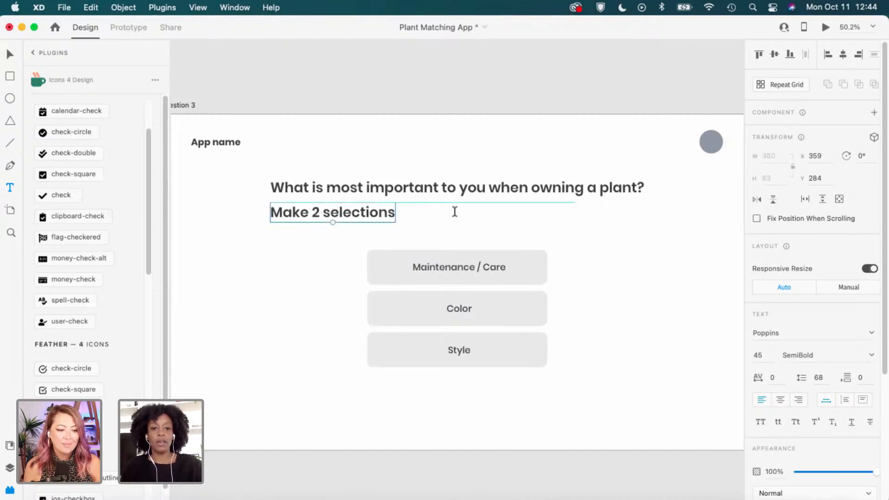
# Center the 'Make 2 selections' line horizontally on the artboard.
pyautogui.press('v')
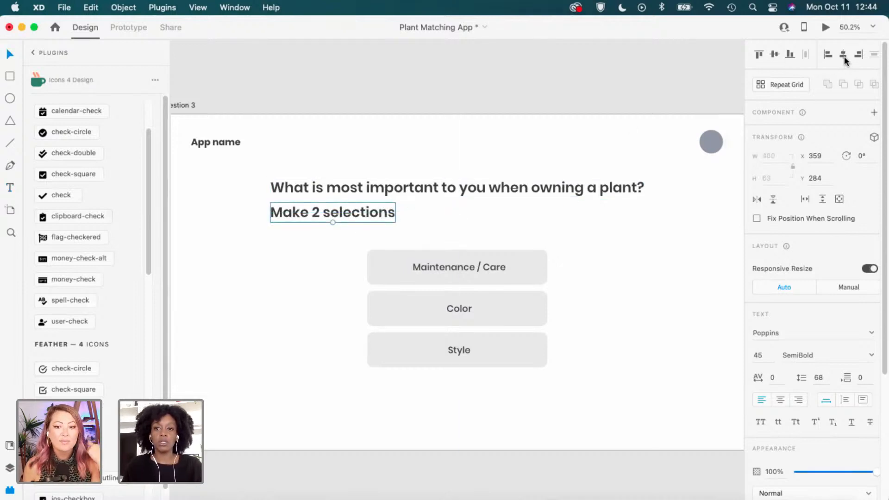
pyautogui.click(843, 55)
pyautogui.click(439, 225)
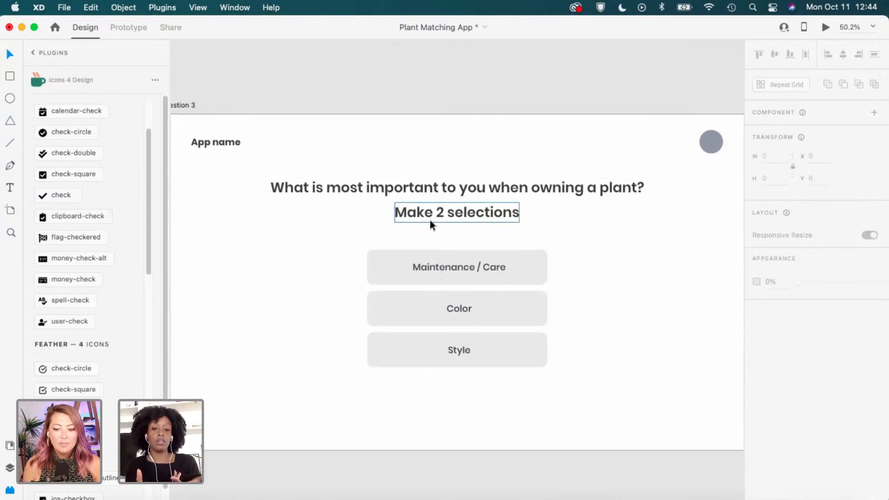
pyautogui.click(431, 218)
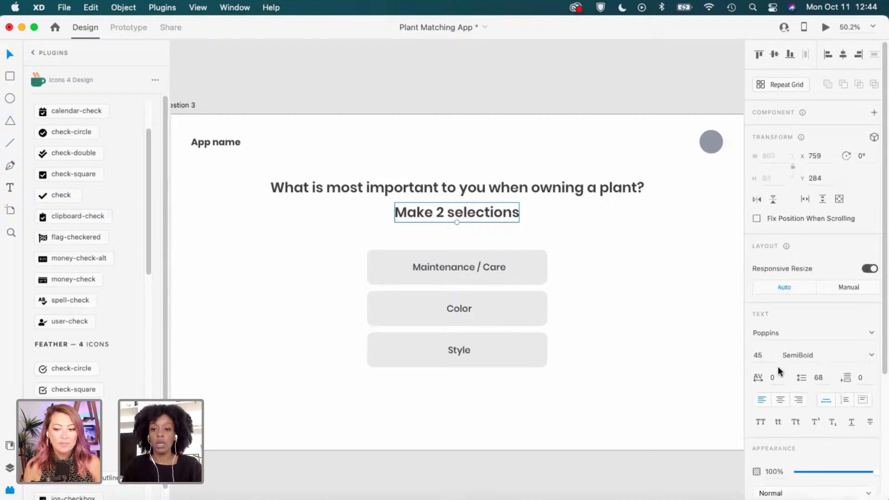
# Set the subheading's font size to 30 and re-center it horizontally.
pyautogui.click(757, 354)
pyautogui.scroll(-1, 816, 375)
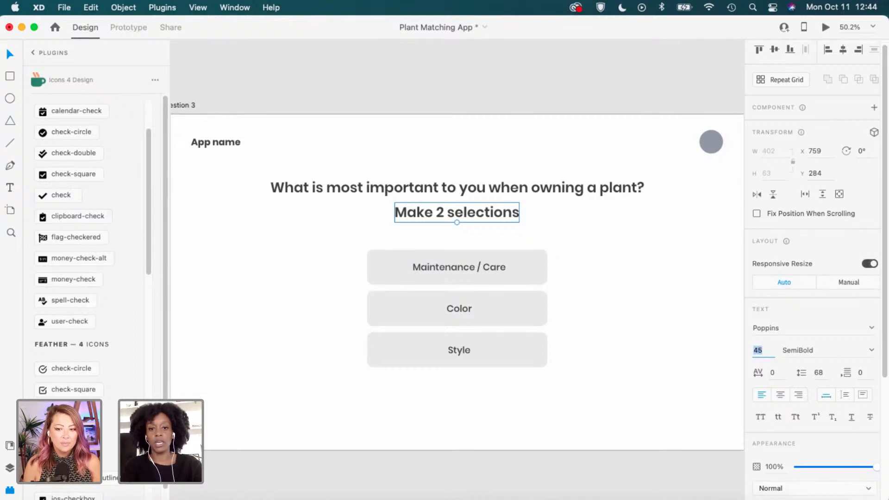
pyautogui.write('30')
pyautogui.press('Return')
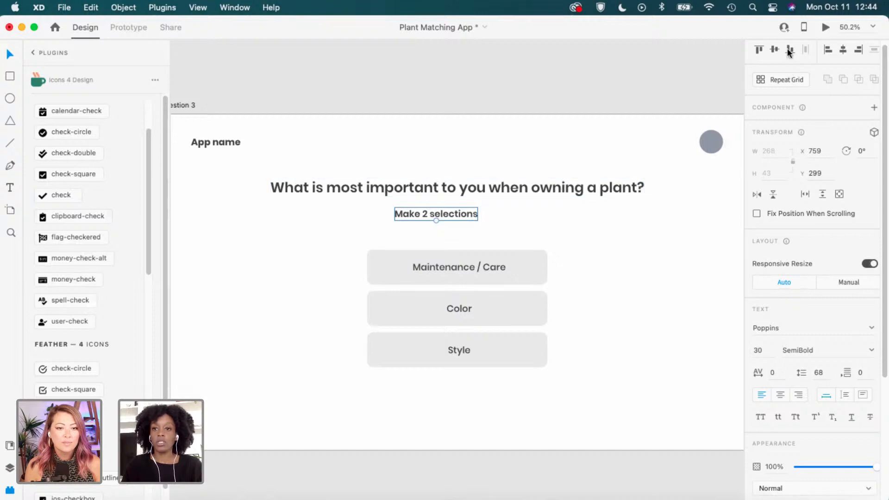
pyautogui.click(843, 50)
pyautogui.click(607, 215)
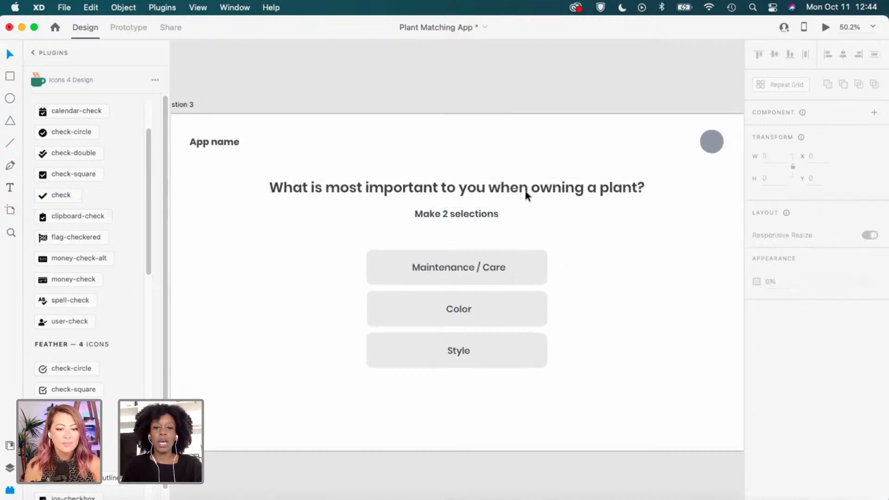
pyautogui.scroll(2, 530, 197)
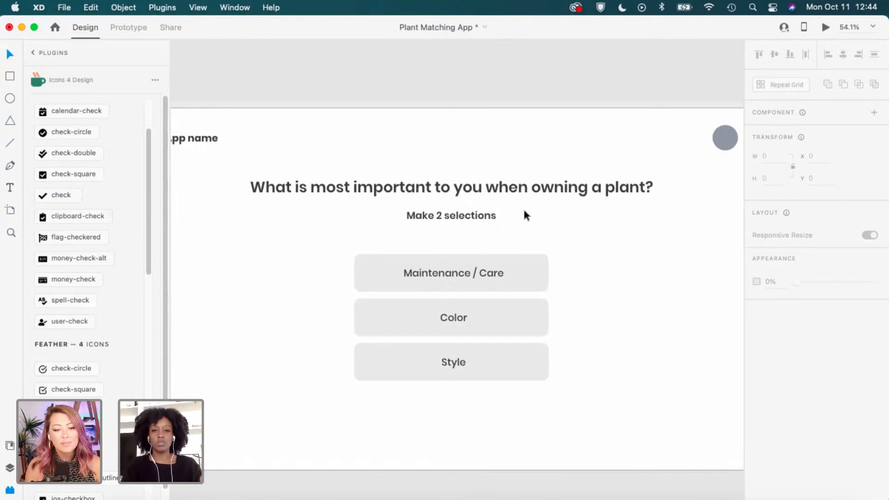
# Change the 'Make 2 selections' font weight to Medium.
pyautogui.click(484, 217)
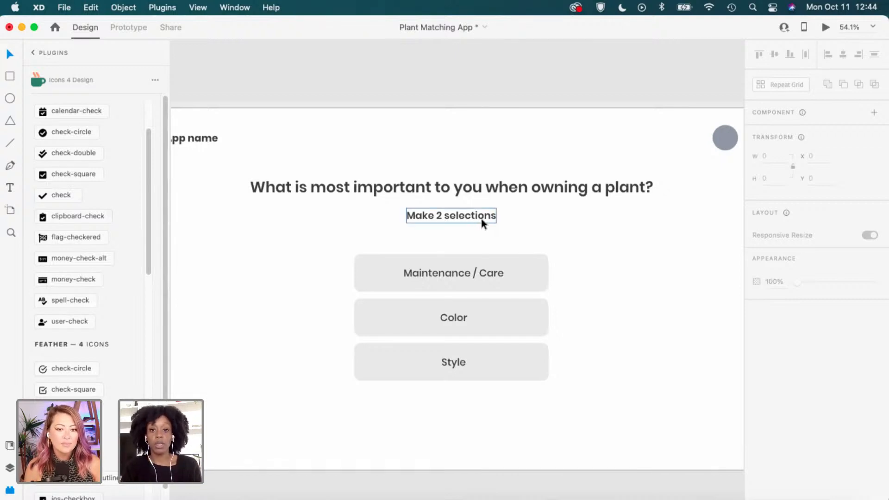
pyautogui.scroll(-1, 851, 379)
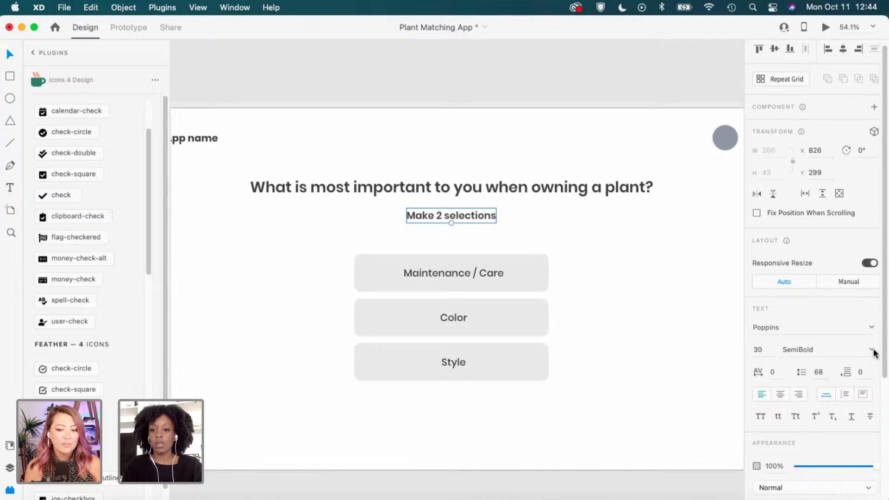
pyautogui.click(873, 353)
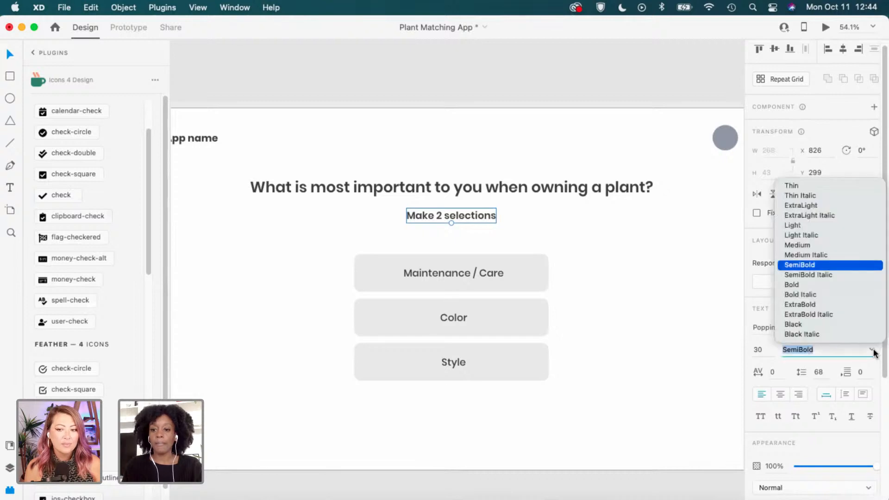
pyautogui.click(815, 244)
# Finish the subheading edit and frame Question 3's answer grid in view.
pyautogui.click(611, 221)
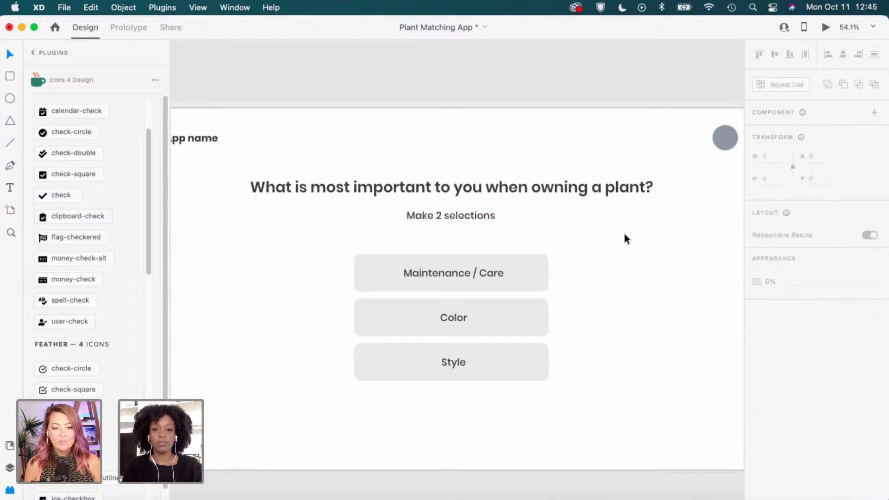
pyautogui.scroll(-2, 570, 218)
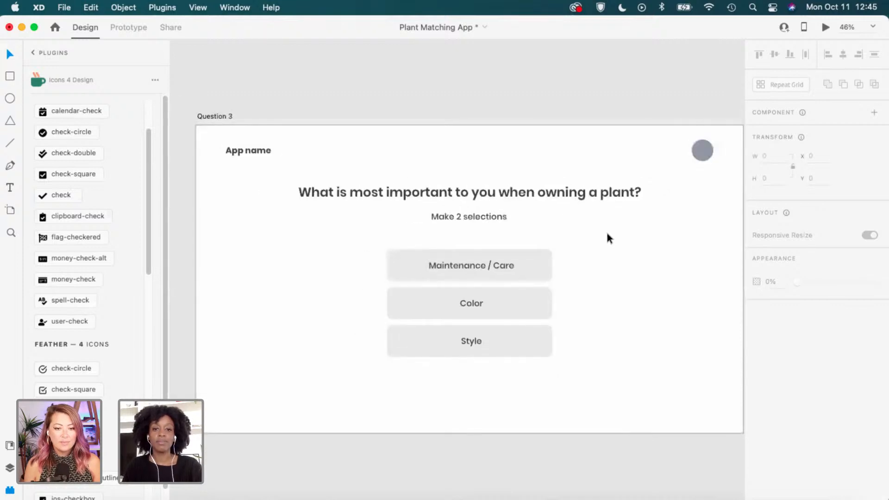
pyautogui.moveTo(643, 226); pyautogui.dragTo(620, 237)
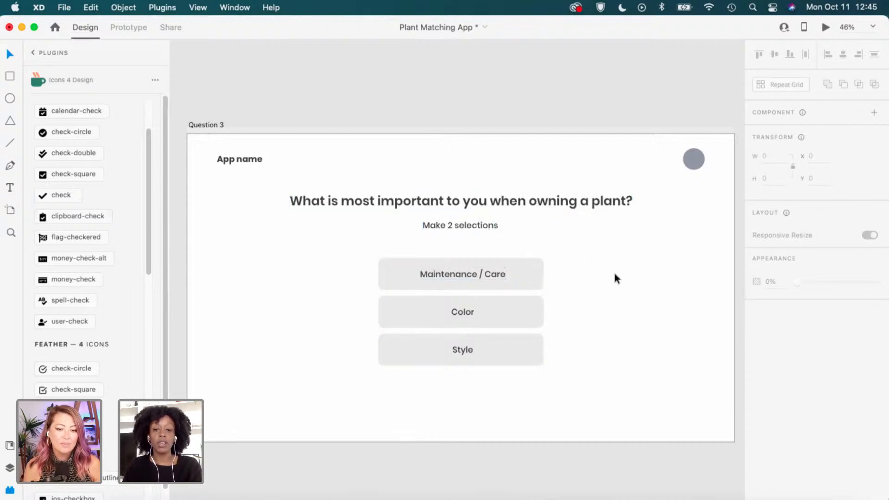
pyautogui.click(513, 274)
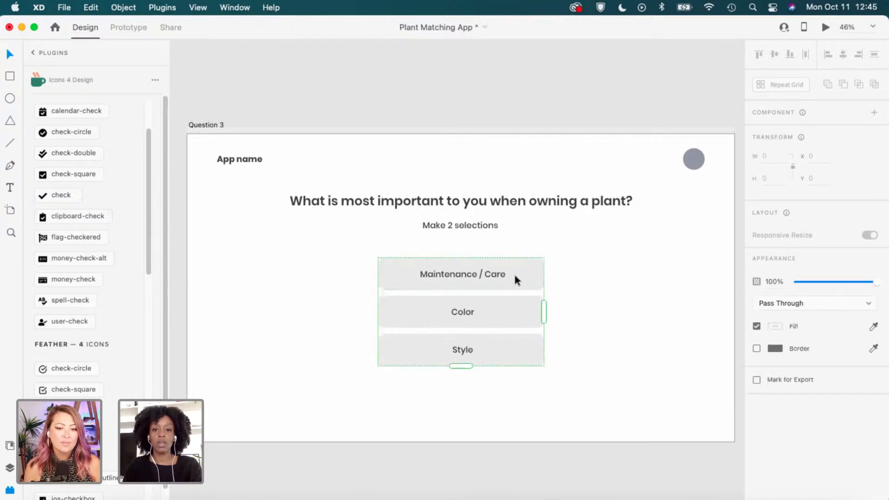
pyautogui.click(583, 245)
# Select and copy the Back, dots and Next bar on Question 2.
pyautogui.scroll(-5, 583, 243)
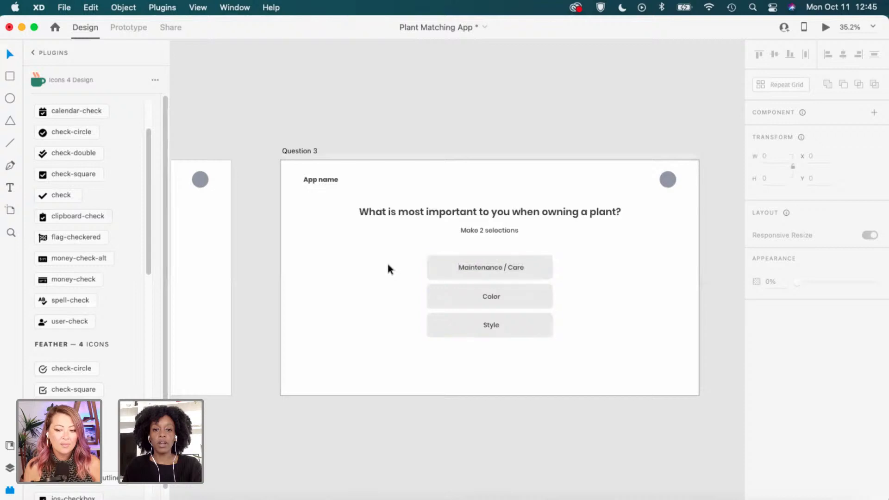
pyautogui.hscroll(-8, 387, 268)
pyautogui.moveTo(517, 358); pyautogui.dragTo(332, 332)
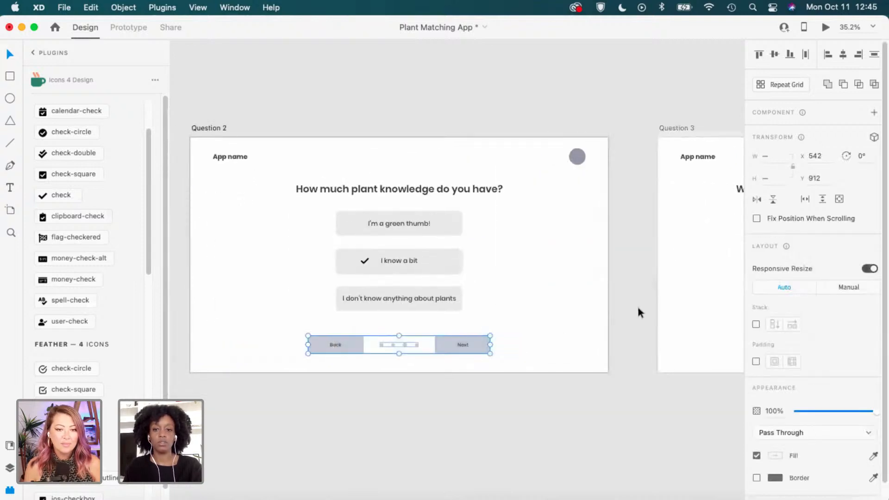
pyautogui.press('space')
# Pan back and select the Question 3 artboard.
pyautogui.moveTo(712, 310); pyautogui.dragTo(490, 304)
pyautogui.moveTo(586, 315); pyautogui.dragTo(436, 325)
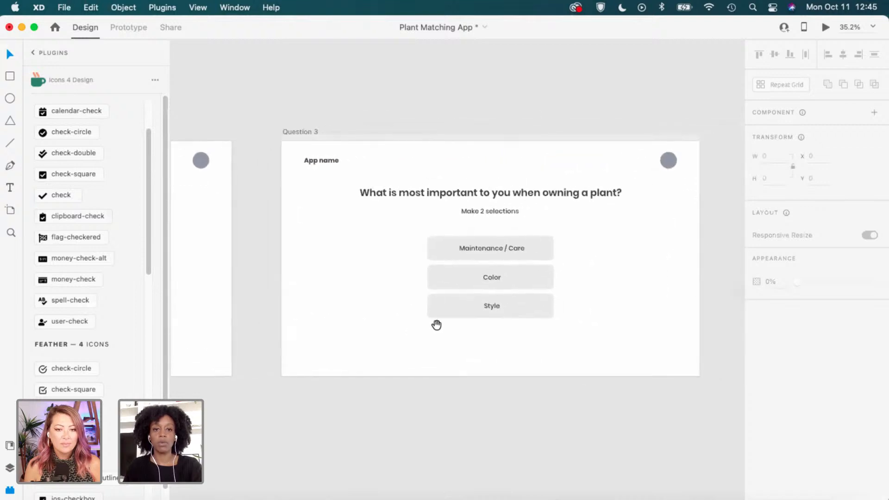
pyautogui.scroll(1, 531, 306)
pyautogui.click(301, 124)
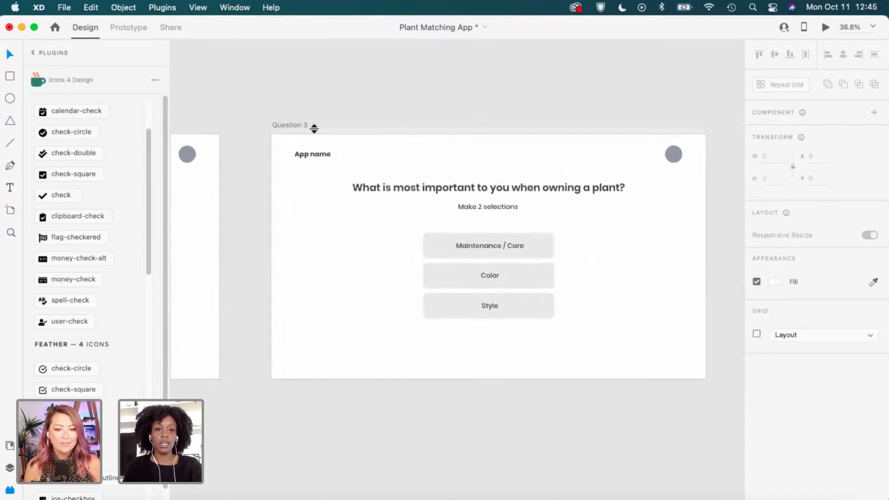
# Paste the Back/dots/Next navigation bar into Question 3 and deselect it.
pyautogui.press('cmd+v')
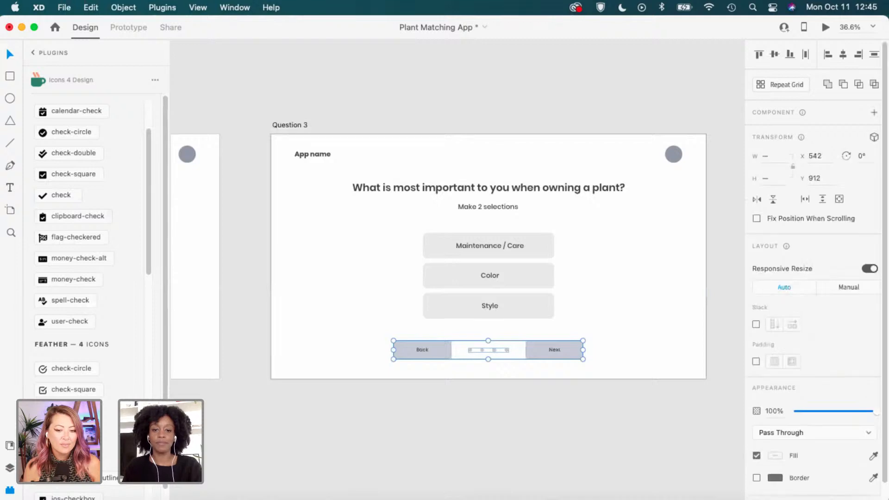
pyautogui.click(620, 260)
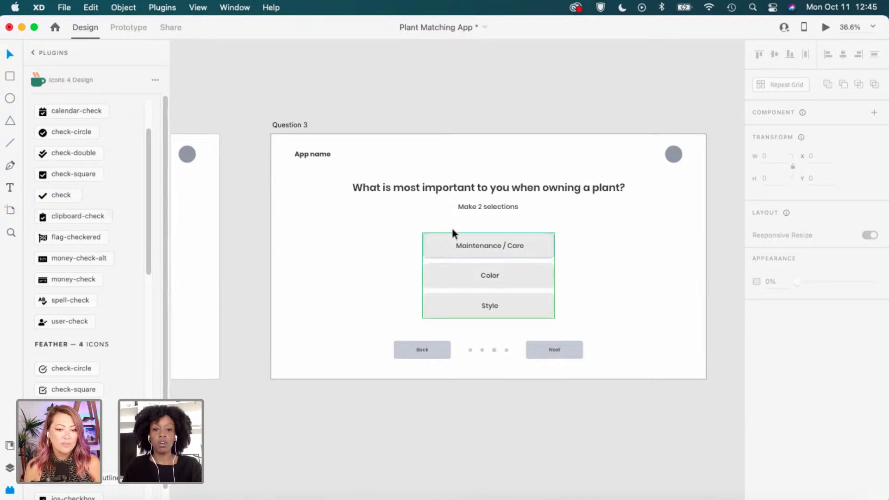
pyautogui.scroll(2, 544, 209)
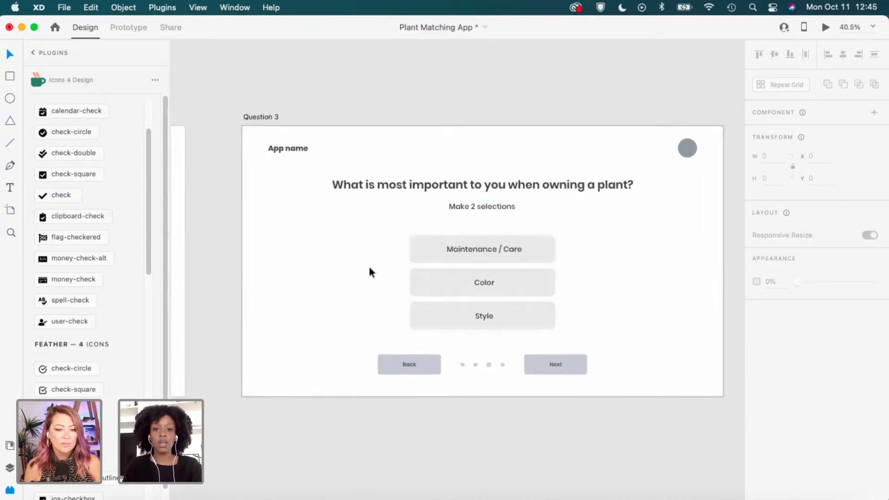
pyautogui.moveTo(355, 260); pyautogui.dragTo(642, 259)
pyautogui.moveTo(567, 257); pyautogui.dragTo(370, 253)
pyautogui.moveTo(534, 254); pyautogui.dragTo(671, 242)
pyautogui.click(521, 222)
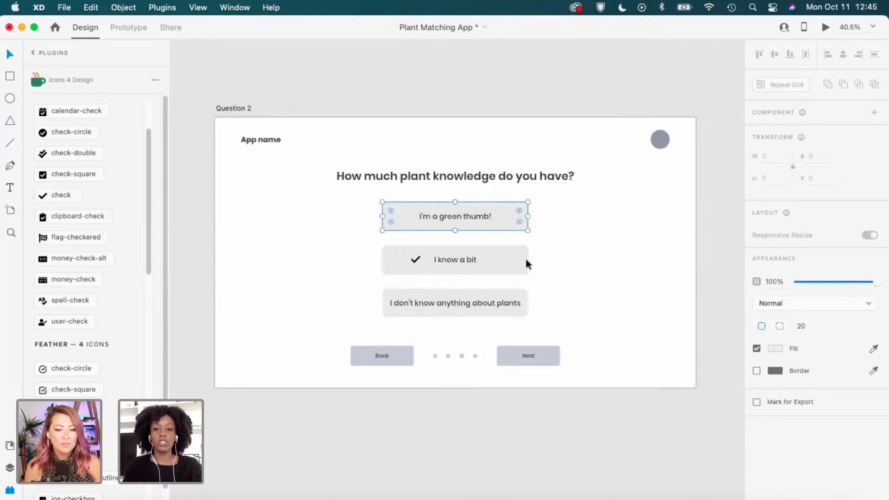
pyautogui.scroll(1, 515, 256)
pyautogui.keyDown('shift'); pyautogui.click(518, 252); pyautogui.keyUp('shift')
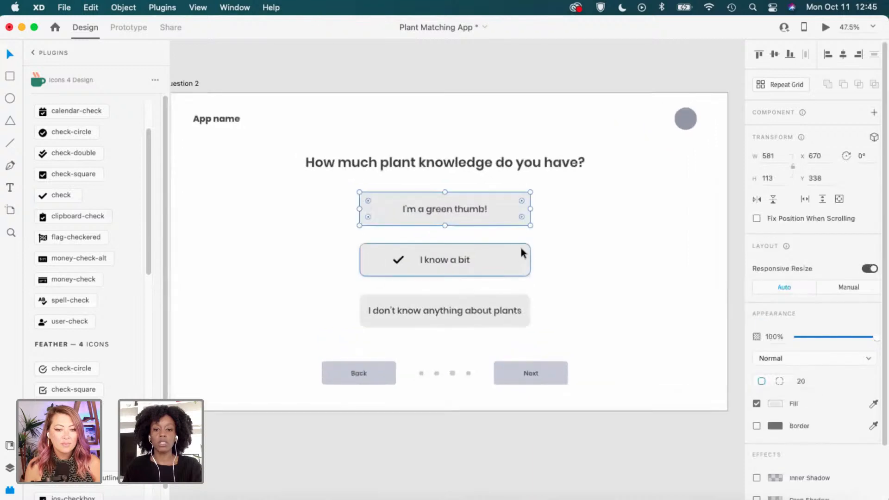
pyautogui.scroll(1, 514, 226)
pyautogui.click(603, 254)
pyautogui.click(524, 219)
pyautogui.scroll(1, 515, 222)
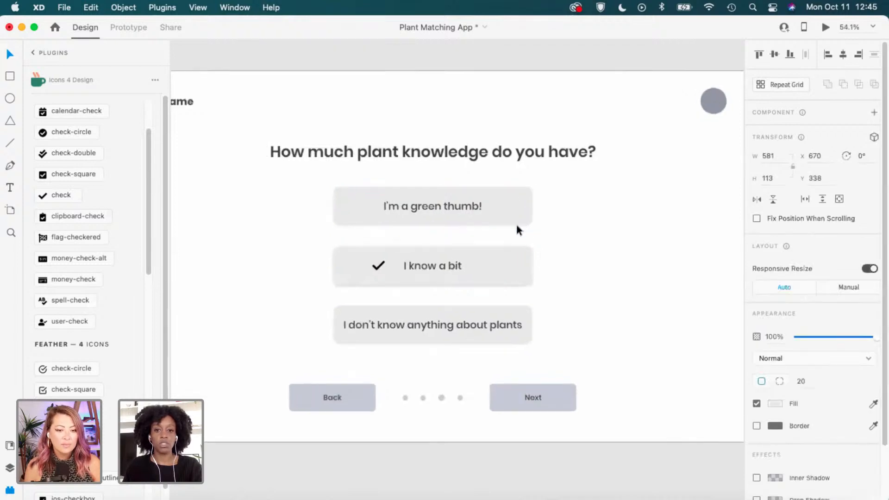
pyautogui.press('alt')
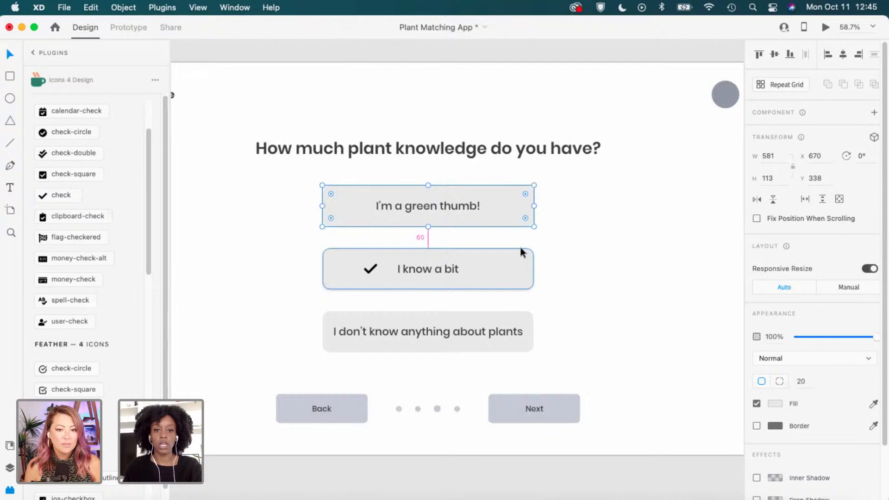
pyautogui.scroll(-2, 508, 249)
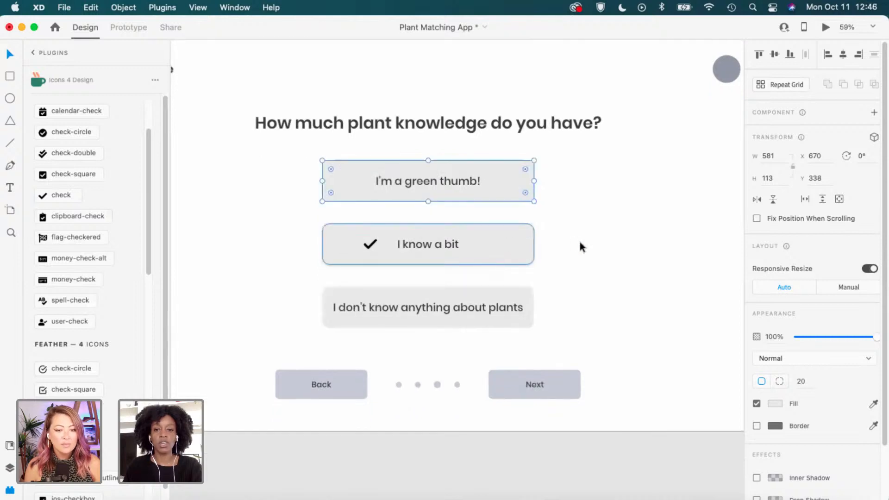
pyautogui.hscroll(10, 486, 284)
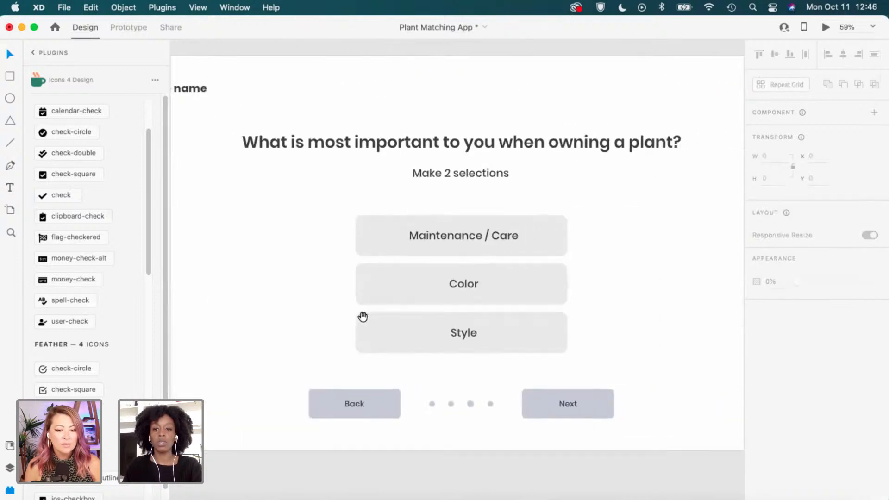
# Widen the row gap of Question 3's answer grid from 20 to 59.
pyautogui.click(363, 317)
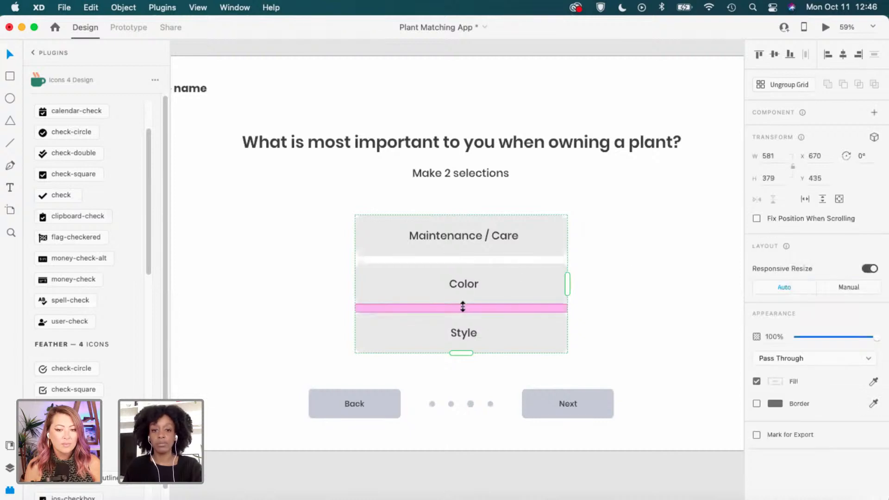
pyautogui.scroll(2, 463, 306)
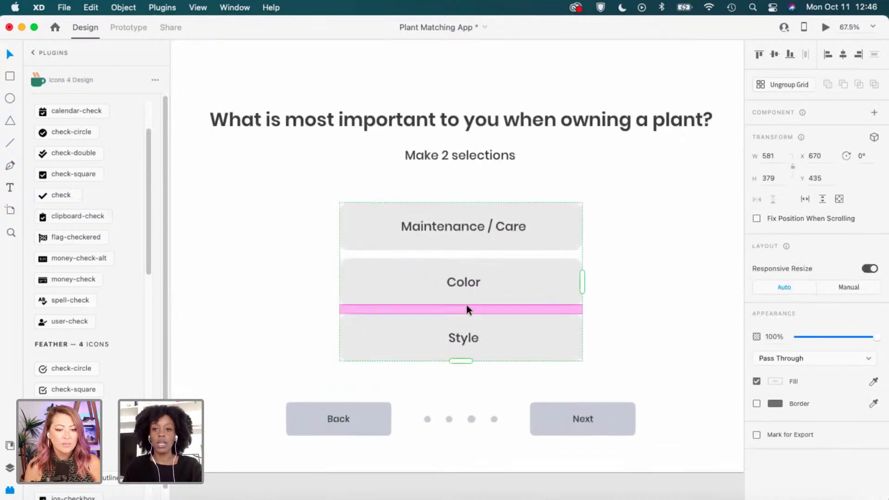
pyautogui.scroll(2, 466, 306)
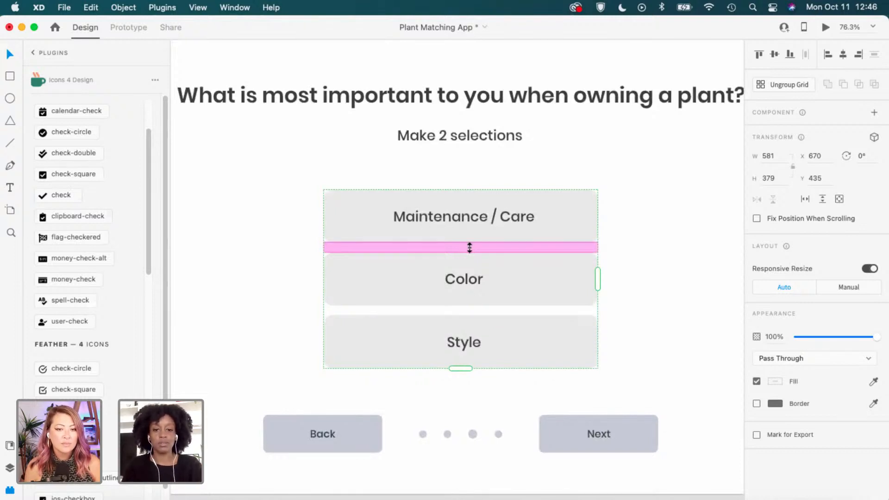
pyautogui.moveTo(469, 248); pyautogui.dragTo(472, 257)
pyautogui.moveTo(473, 260); pyautogui.dragTo(472, 262)
pyautogui.click(667, 233)
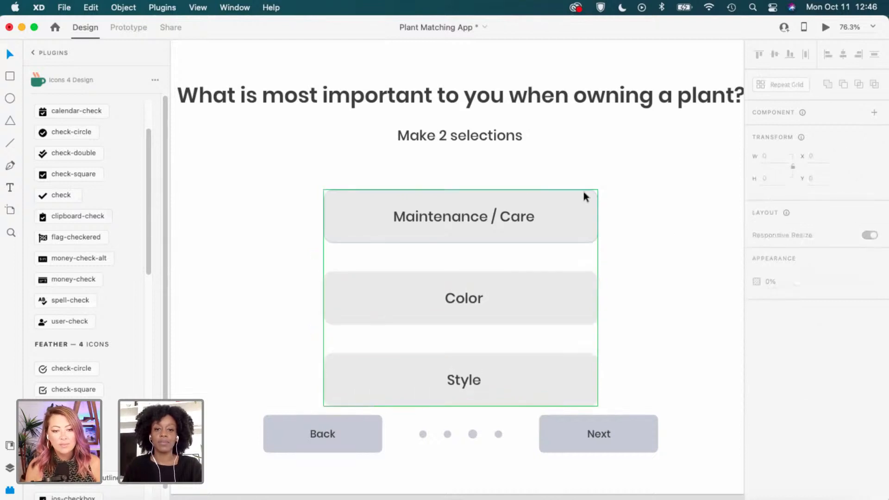
# Move the answer grid up, away from the navigation bar.
pyautogui.scroll(-5, 596, 194)
pyautogui.scroll(1, 643, 225)
pyautogui.click(518, 228)
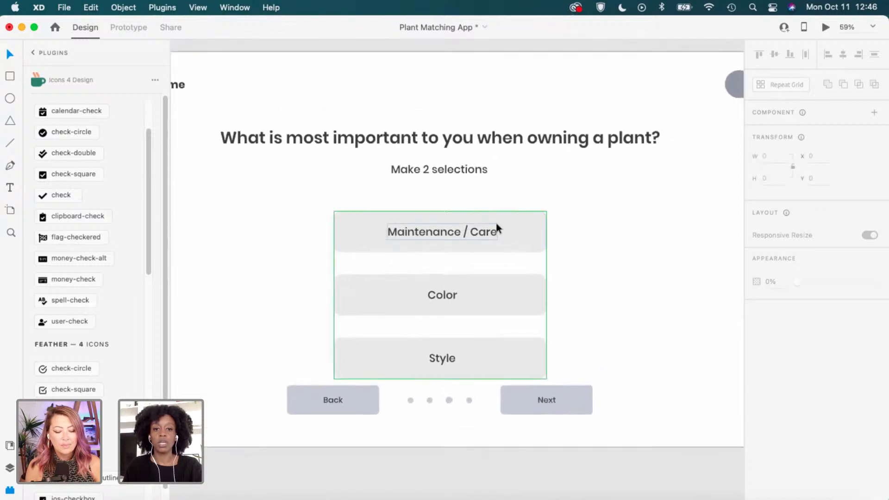
pyautogui.moveTo(515, 231); pyautogui.dragTo(518, 215)
pyautogui.scroll(-2, 625, 218)
pyautogui.click(632, 225)
pyautogui.scroll(-2, 632, 226)
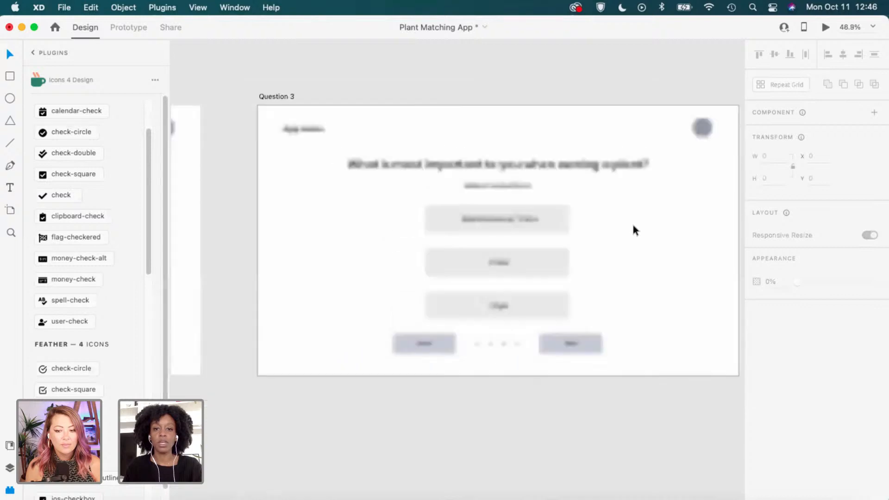
# Pan across to Question 1 and frame its Yes and No answers.
pyautogui.moveTo(648, 240); pyautogui.dragTo(616, 250)
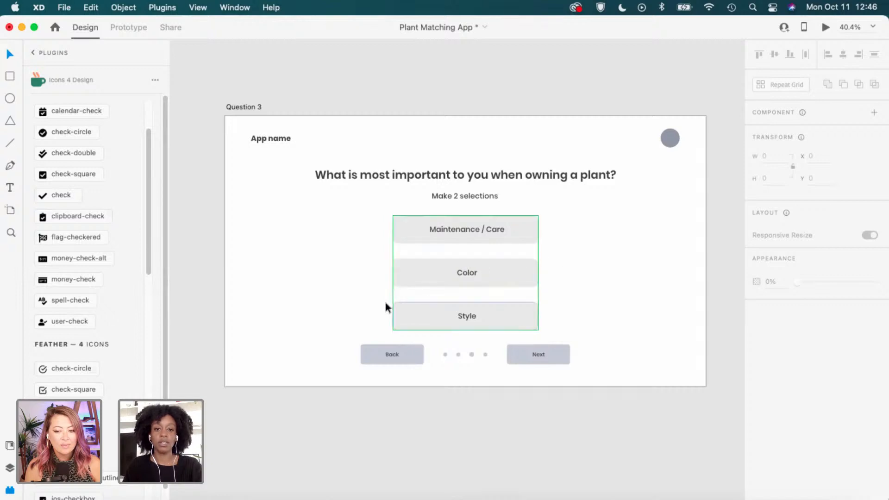
pyautogui.moveTo(417, 234); pyautogui.dragTo(711, 250)
pyautogui.moveTo(319, 252); pyautogui.dragTo(588, 263)
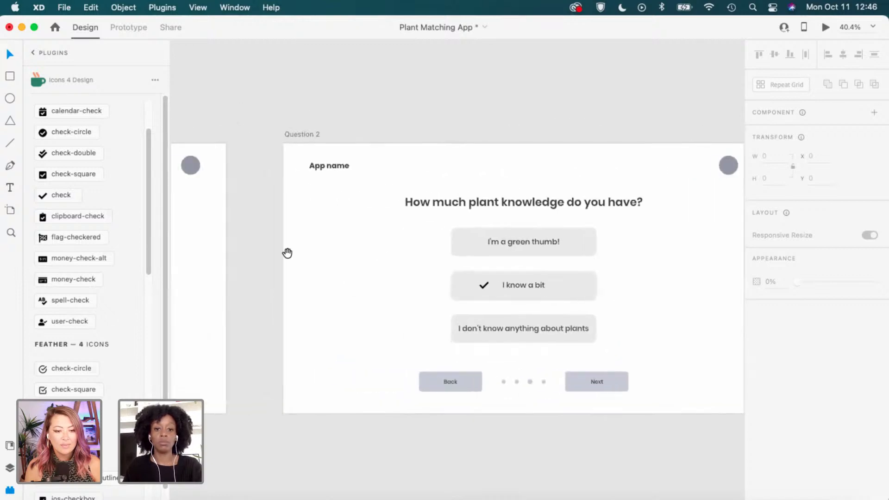
pyautogui.moveTo(287, 252); pyautogui.dragTo(655, 238)
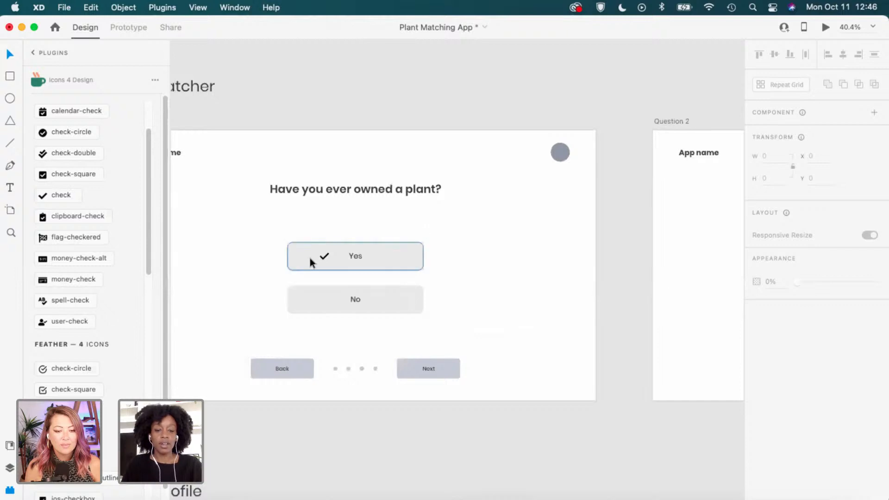
pyautogui.moveTo(329, 247); pyautogui.dragTo(399, 242)
pyautogui.scroll(3, 355, 267)
pyautogui.scroll(1, 355, 263)
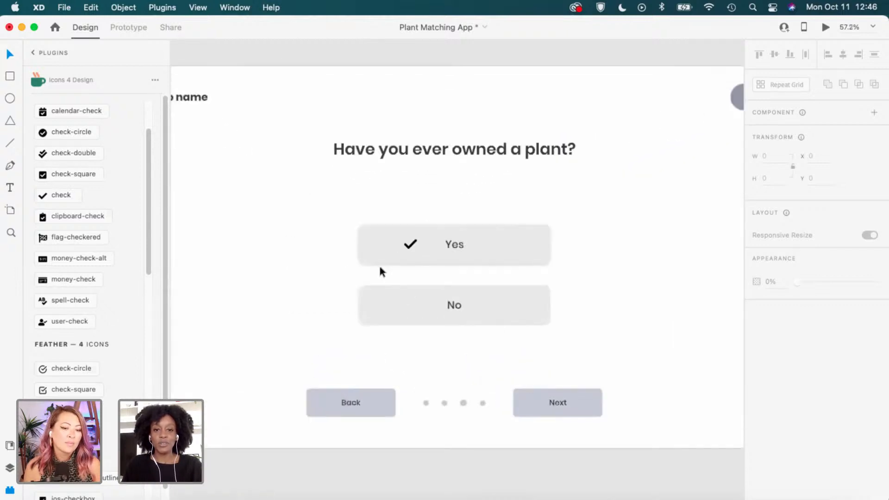
# Nudge the No answer upward, measuring until its gap to Yes is about 40.
pyautogui.click(369, 285)
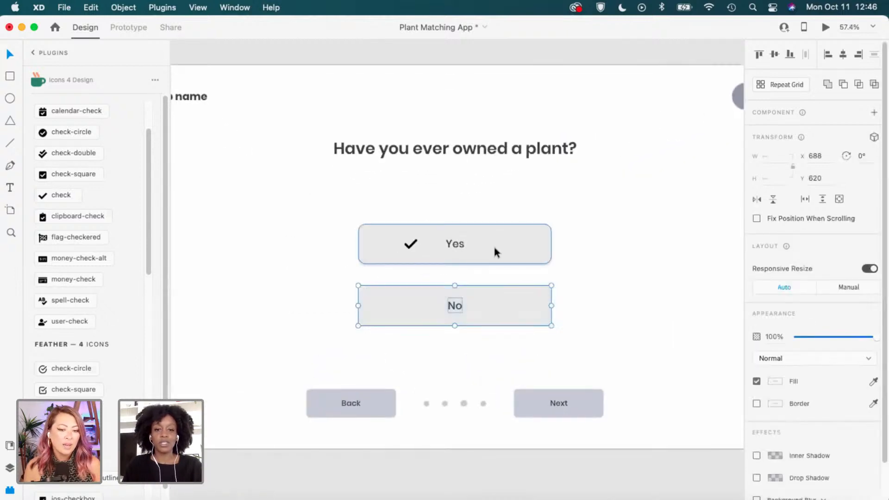
pyautogui.press('alt')
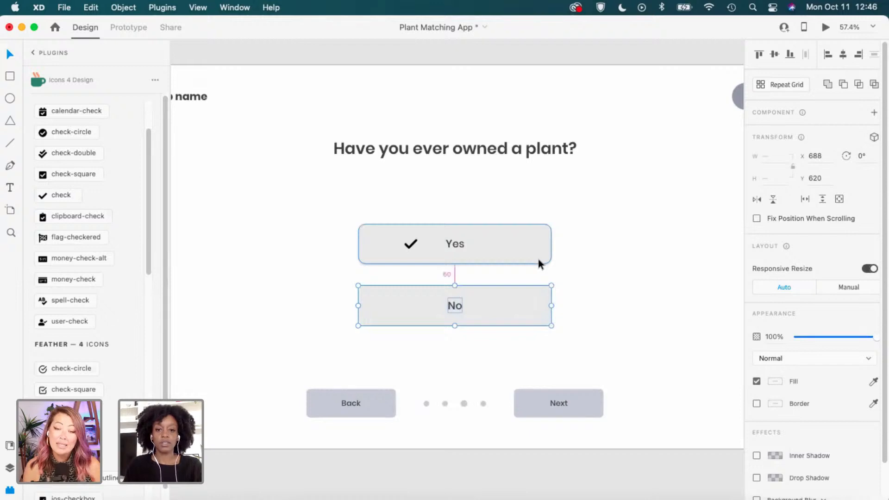
pyautogui.hotkey('shift', 'Up')
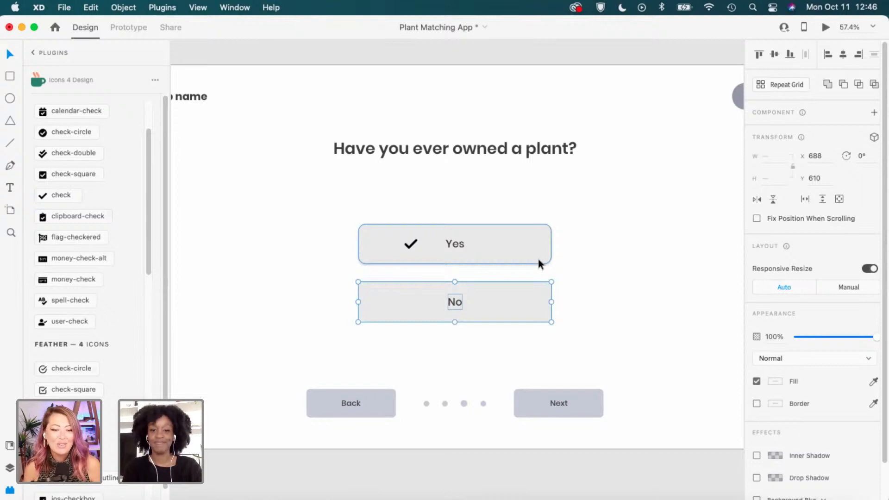
pyautogui.press('alt')
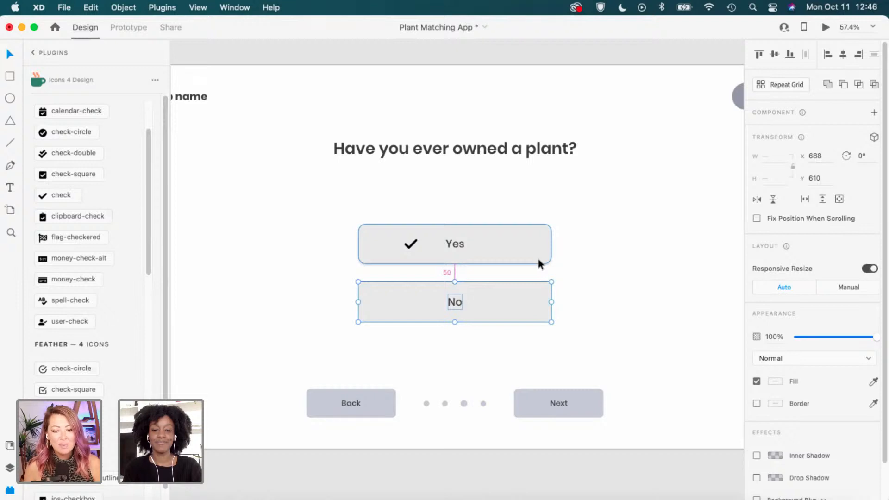
pyautogui.press('Up')
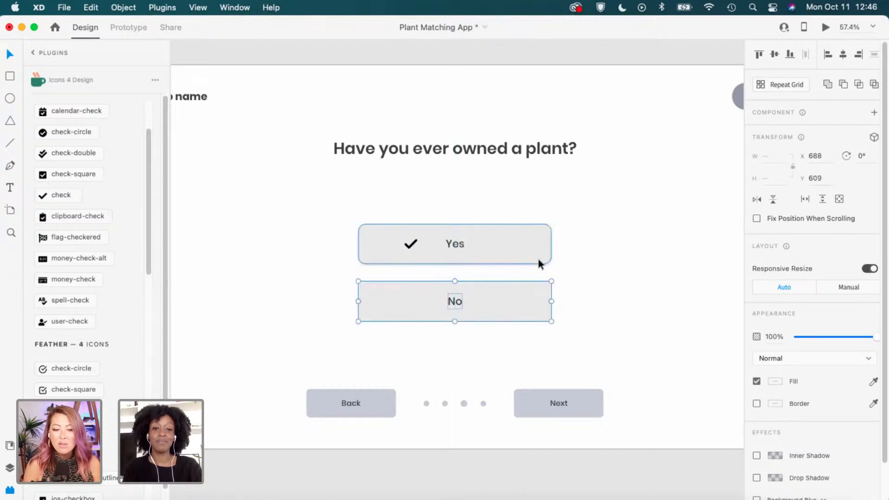
pyautogui.press('alt')
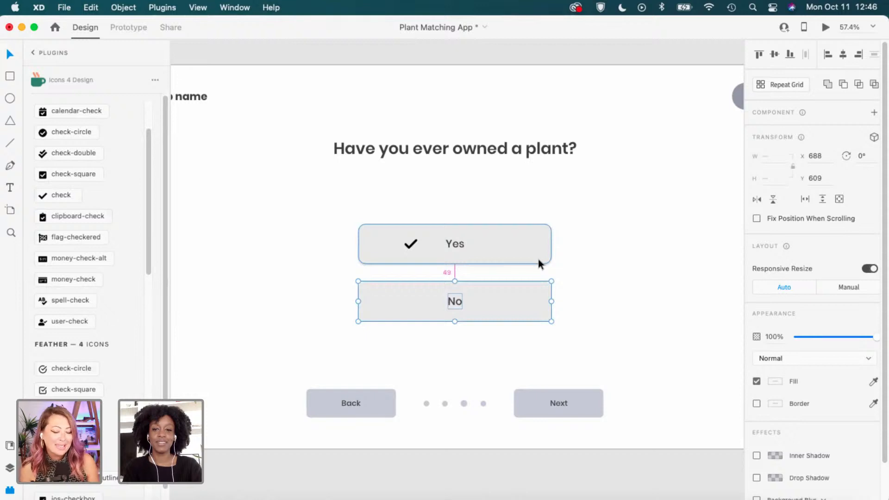
pyautogui.press('Up')
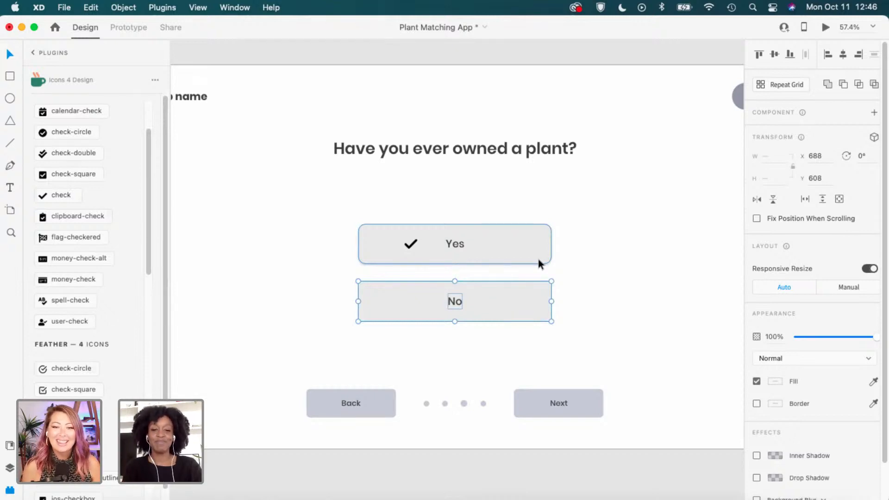
pyautogui.press('alt')
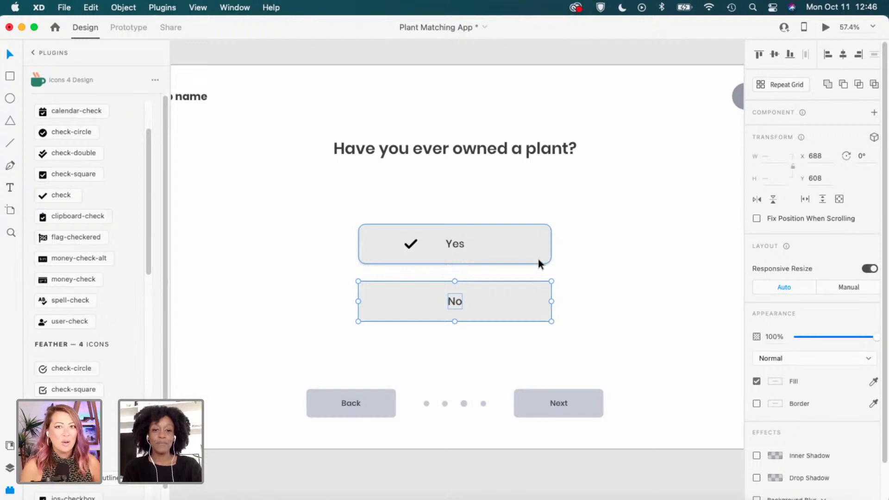
pyautogui.press('alt')
pyautogui.press('Up')
pyautogui.press('Up')
pyautogui.press('Up')
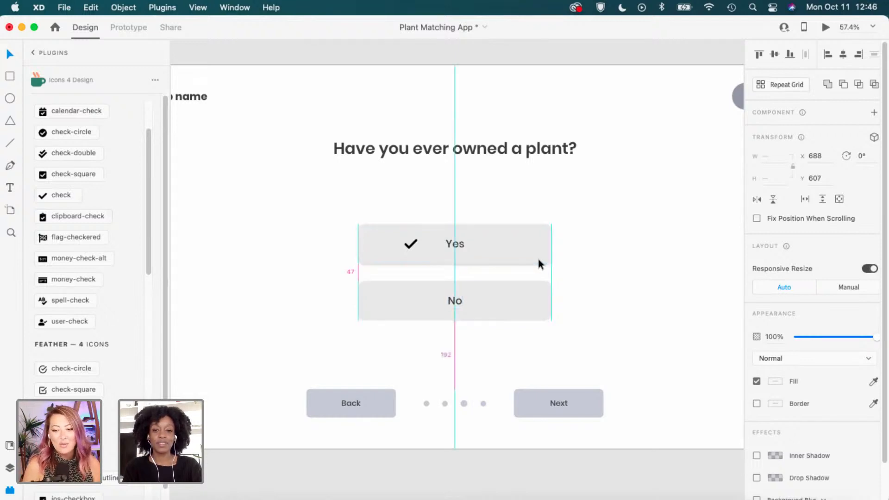
pyautogui.press('Up')
pyautogui.press('Up')
pyautogui.press('Up')
pyautogui.press('Up')
pyautogui.press('Up')
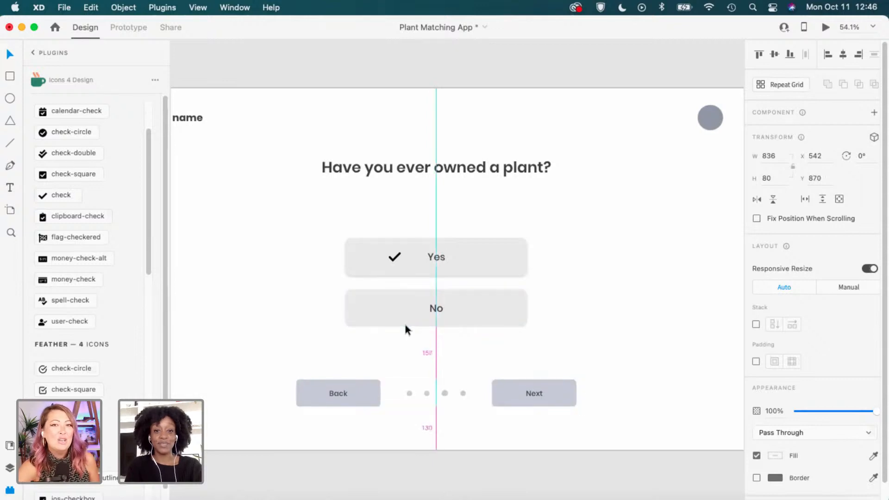
# Nudge the nav bar down 3 px and measure heading and nav bar gaps to the answers.
pyautogui.press('Down')
pyautogui.press('Down')
pyautogui.press('Down')
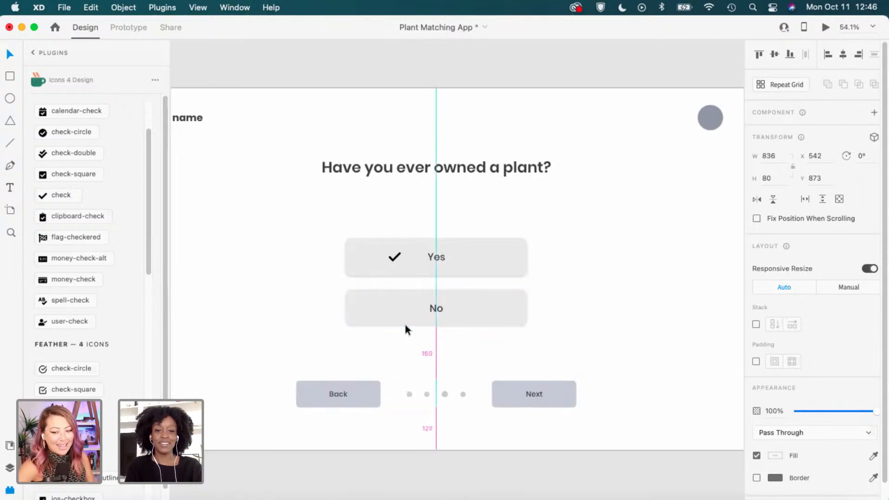
pyautogui.click(523, 209)
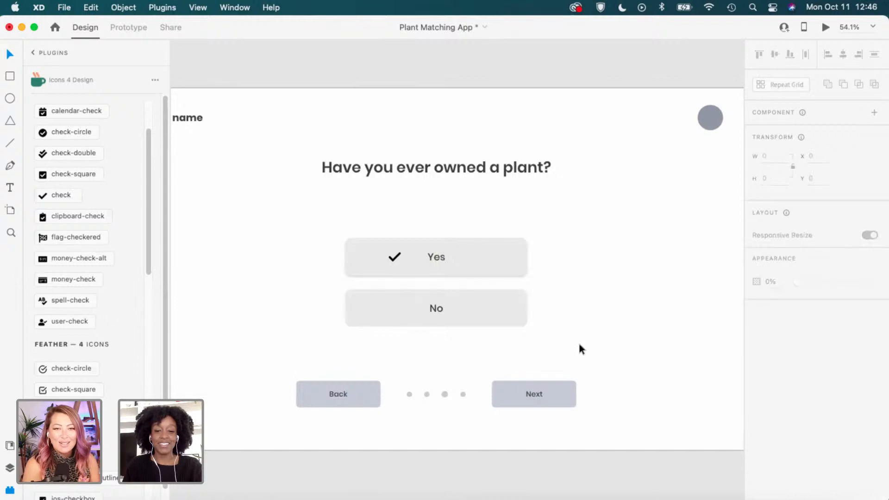
pyautogui.scroll(-2, 361, 242)
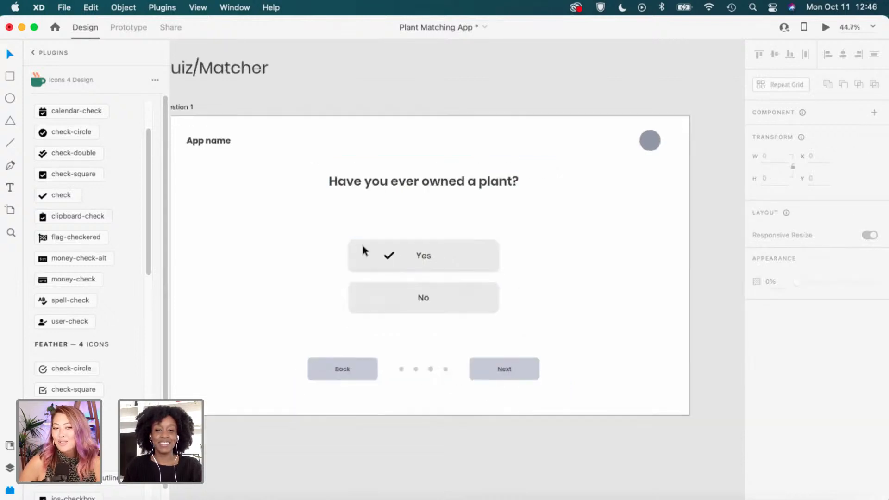
pyautogui.scroll(-1, 362, 251)
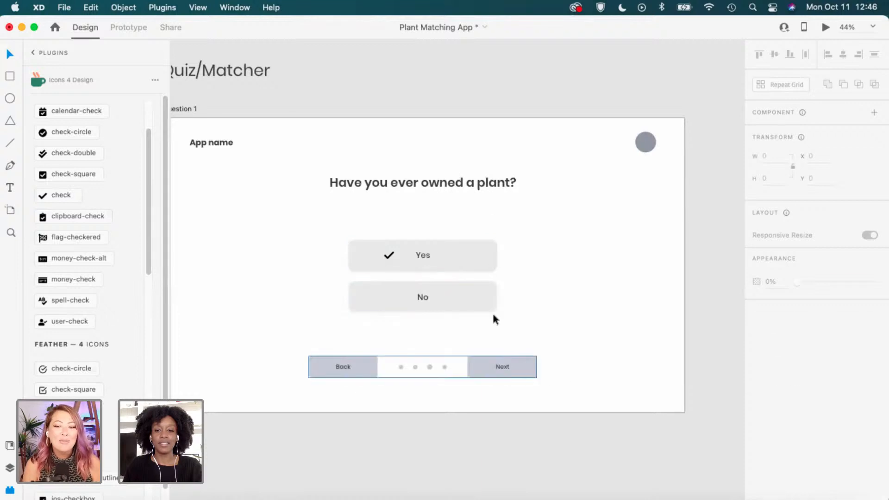
pyautogui.click(479, 291)
pyautogui.click(495, 187)
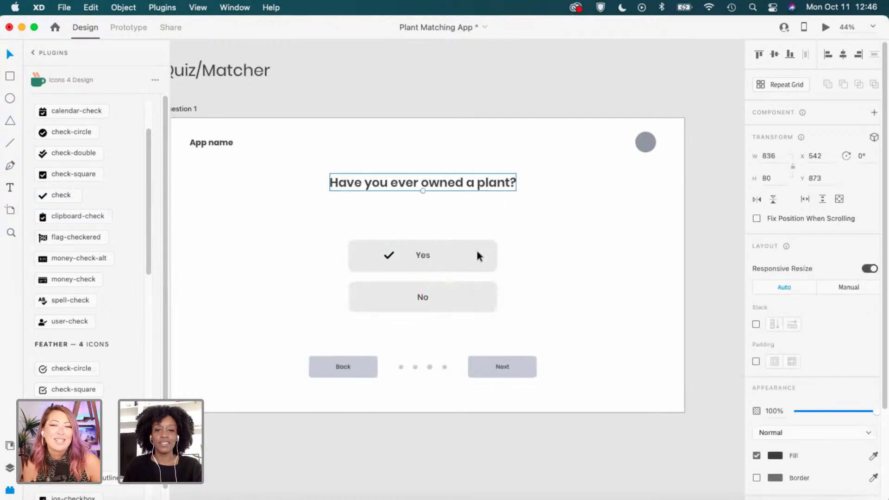
pyautogui.press('alt')
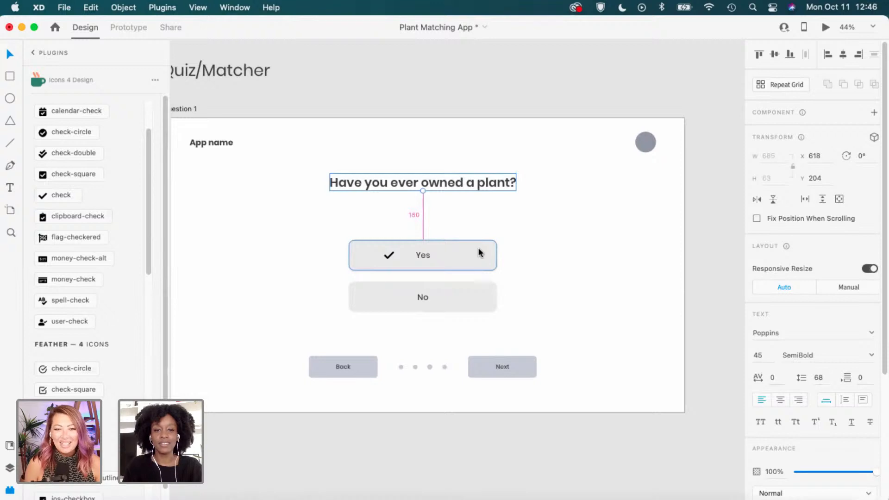
pyautogui.scroll(3, 451, 294)
pyautogui.click(523, 399)
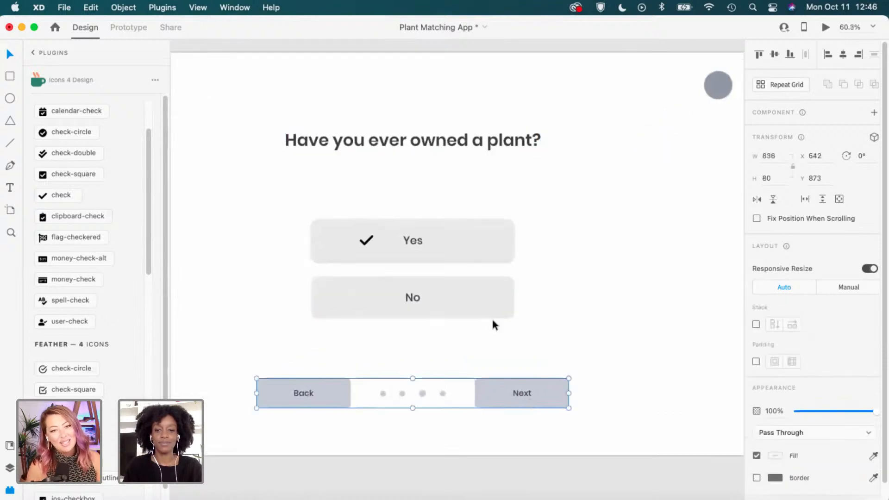
pyautogui.press('alt')
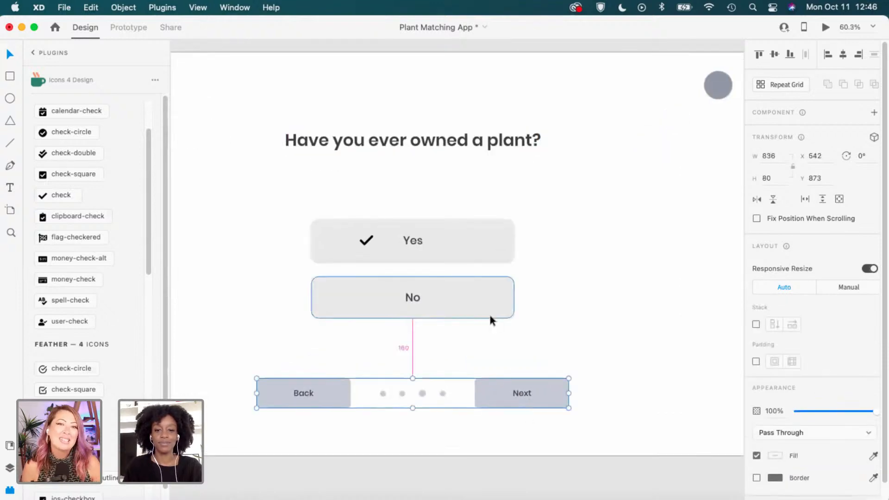
# Lower the question heading toward the answers, checking its distance to Yes.
pyautogui.click(484, 147)
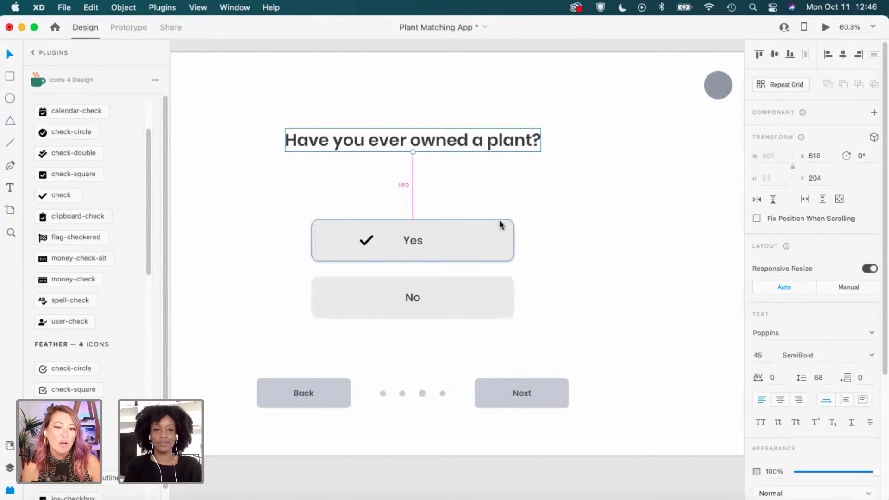
pyautogui.hotkey('shift', 'Down')
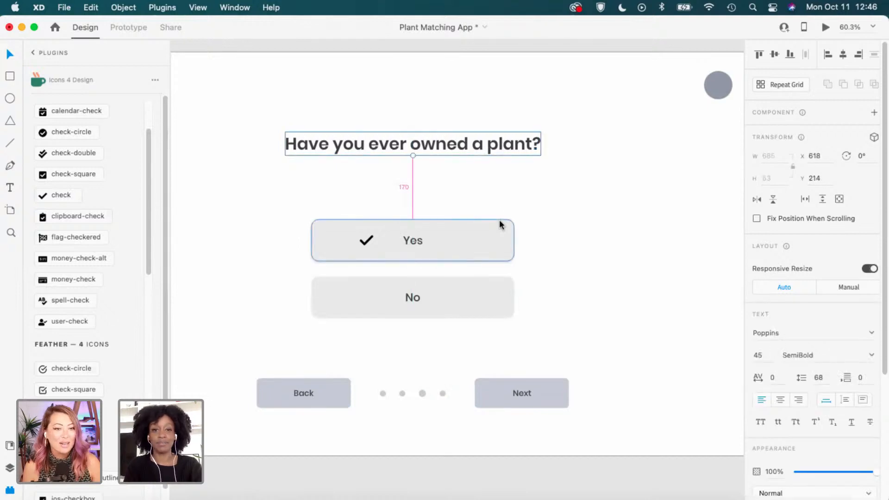
pyautogui.press('Up')
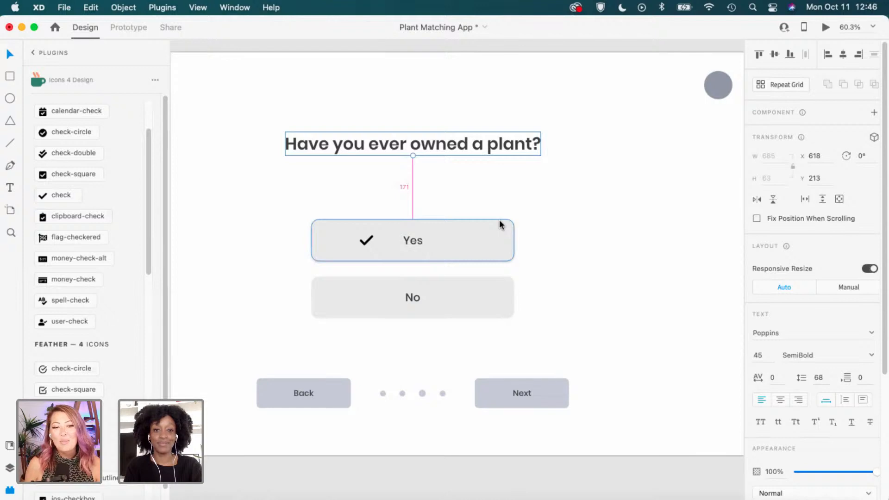
pyautogui.press('Up')
pyautogui.press('Up')
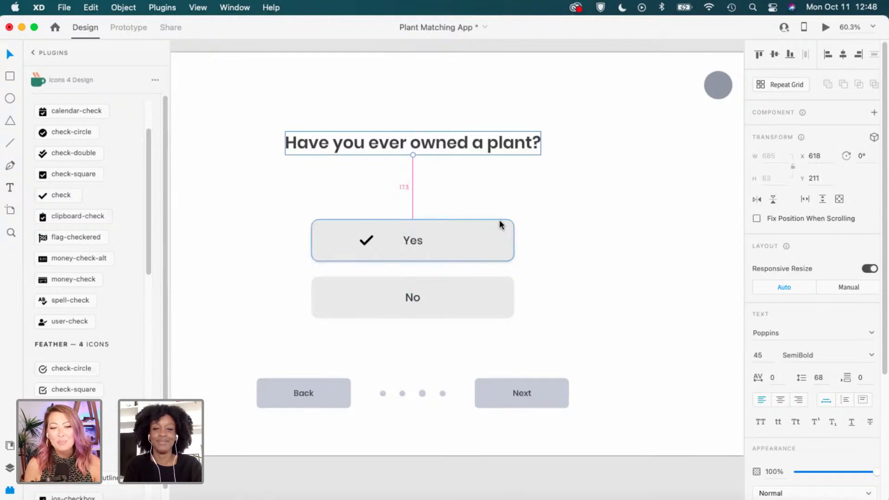
pyautogui.press('Up')
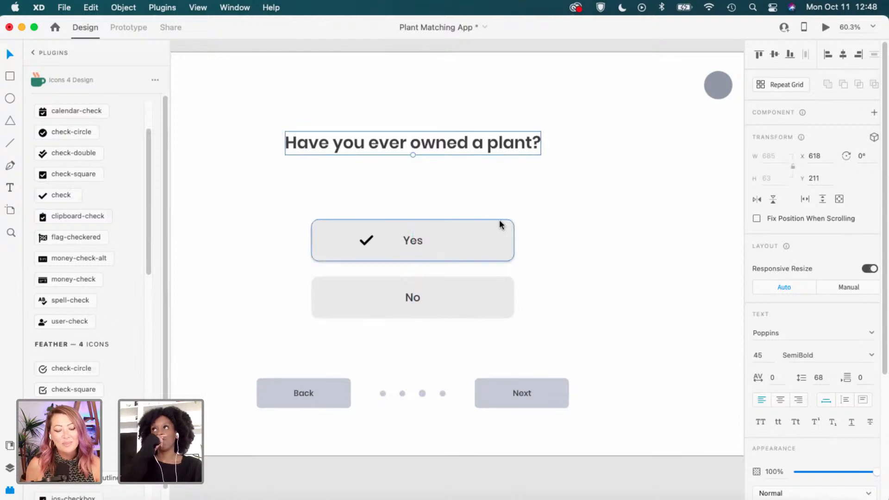
pyautogui.press('alt')
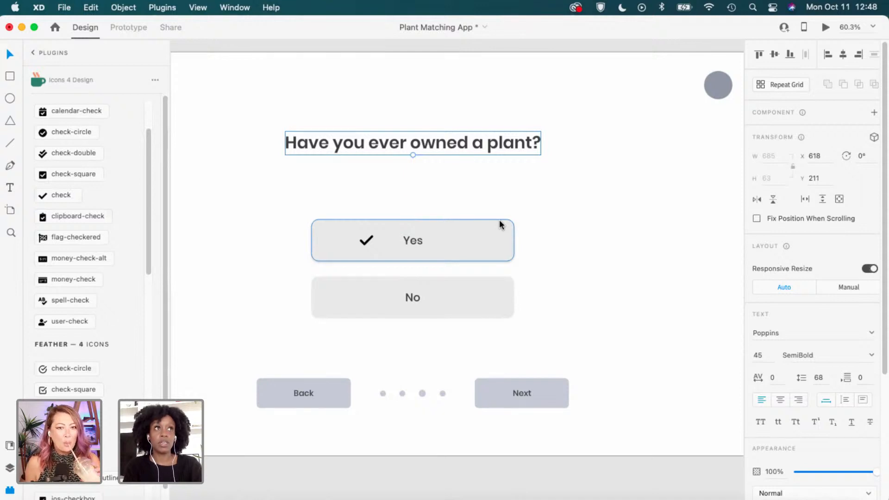
pyautogui.press('alt')
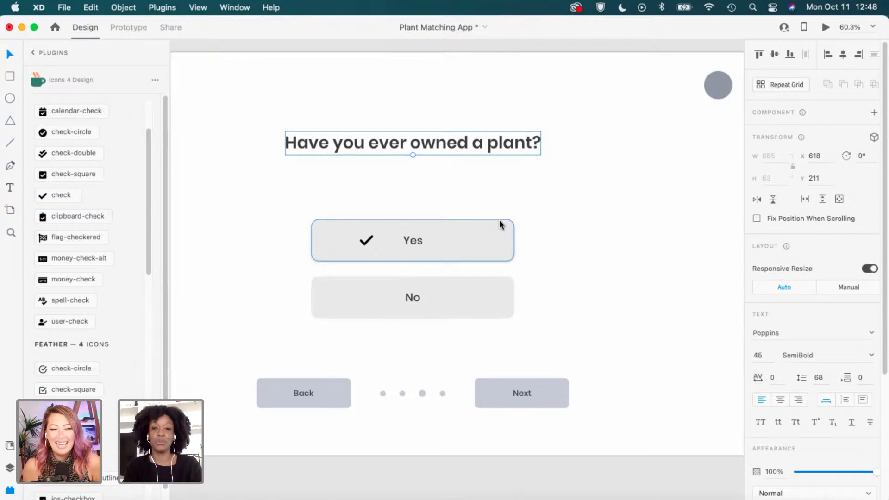
pyautogui.press('alt')
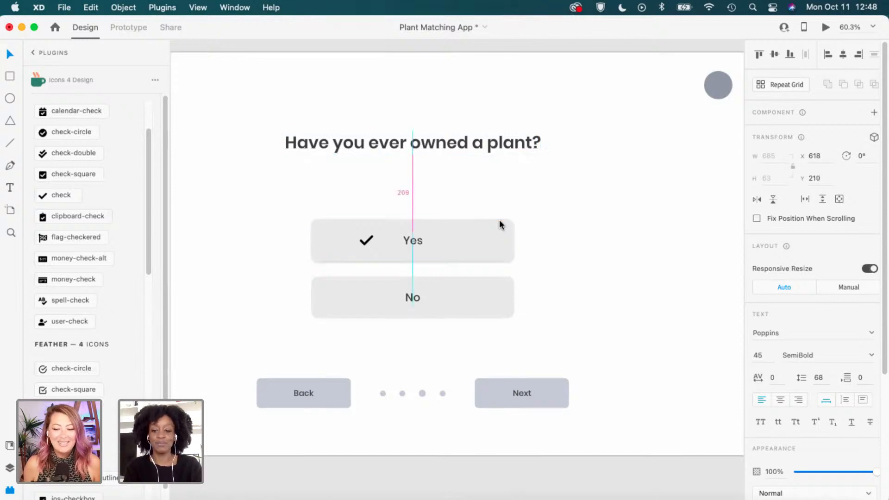
pyautogui.press('Up')
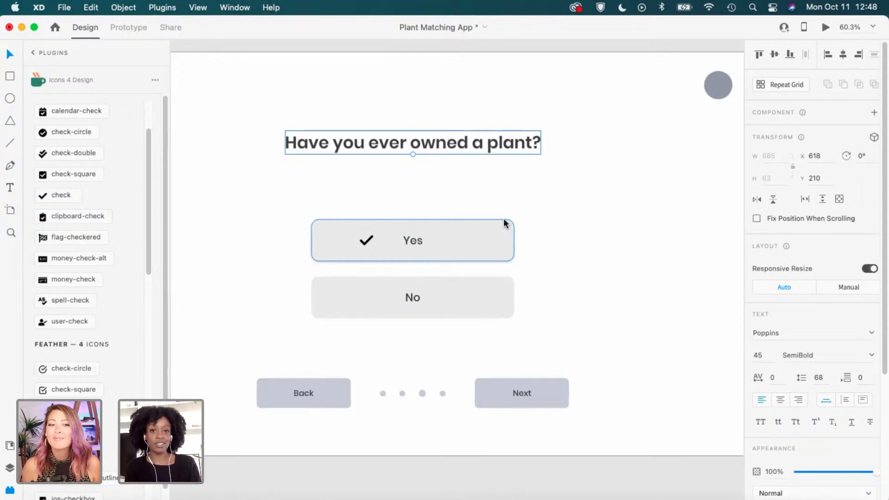
pyautogui.press('alt')
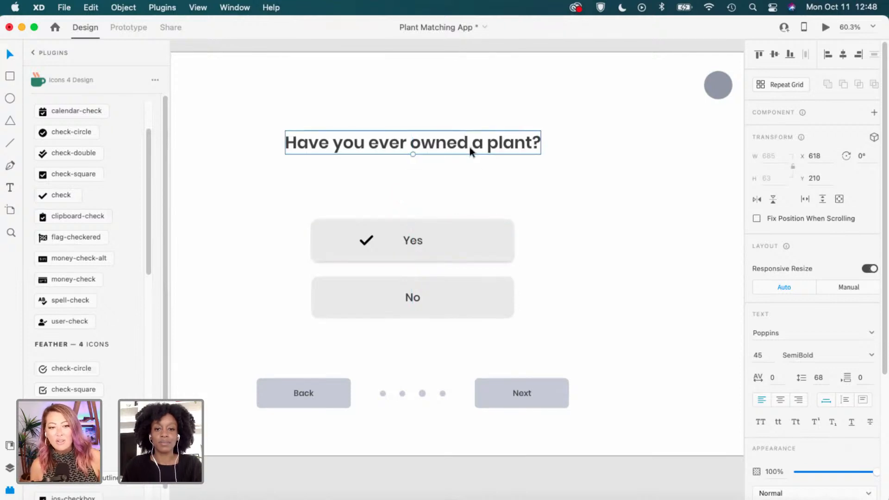
pyautogui.moveTo(470, 149); pyautogui.dragTo(469, 155)
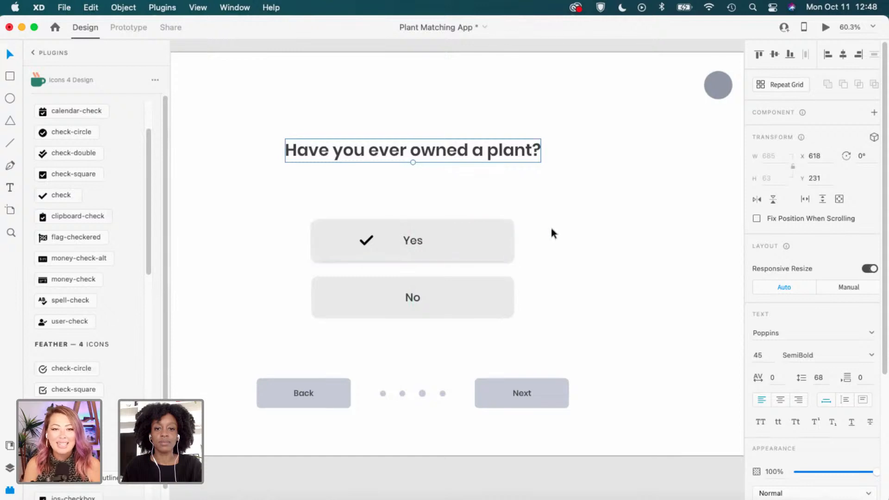
# Group the Yes and No answers and fine-tune the heading to y 224.
pyautogui.moveTo(548, 216); pyautogui.dragTo(304, 324)
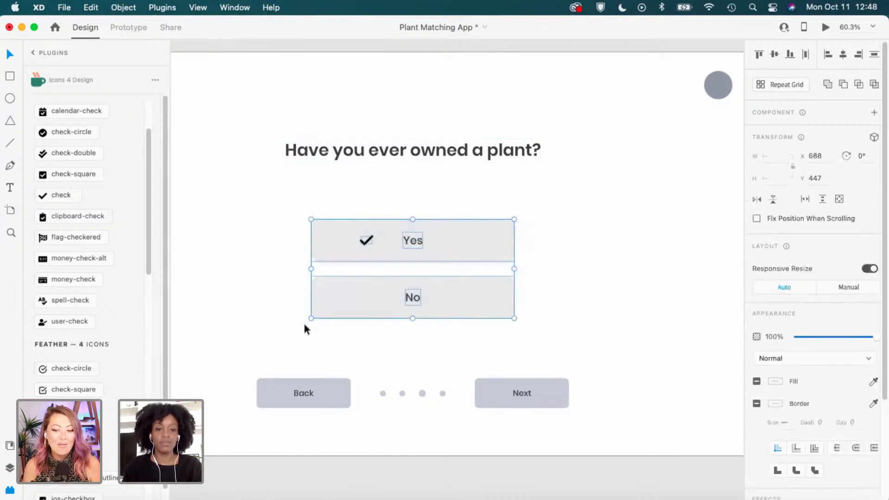
pyautogui.press('super+g')
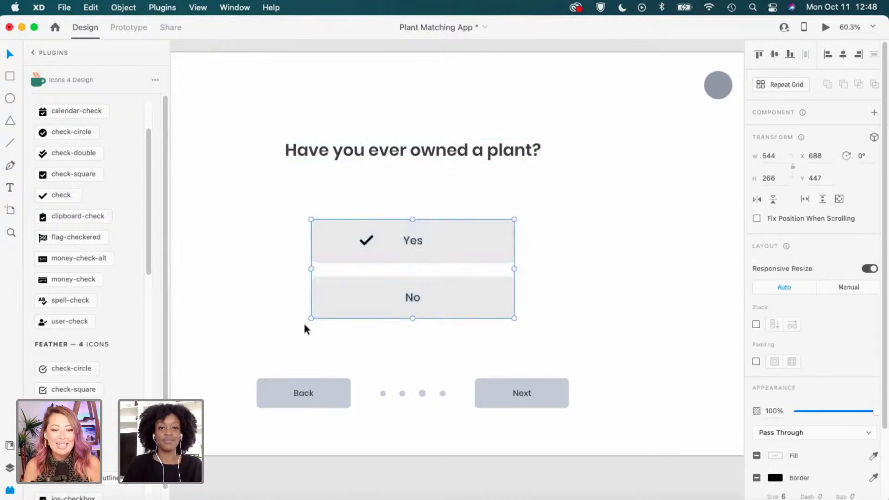
pyautogui.click(492, 153)
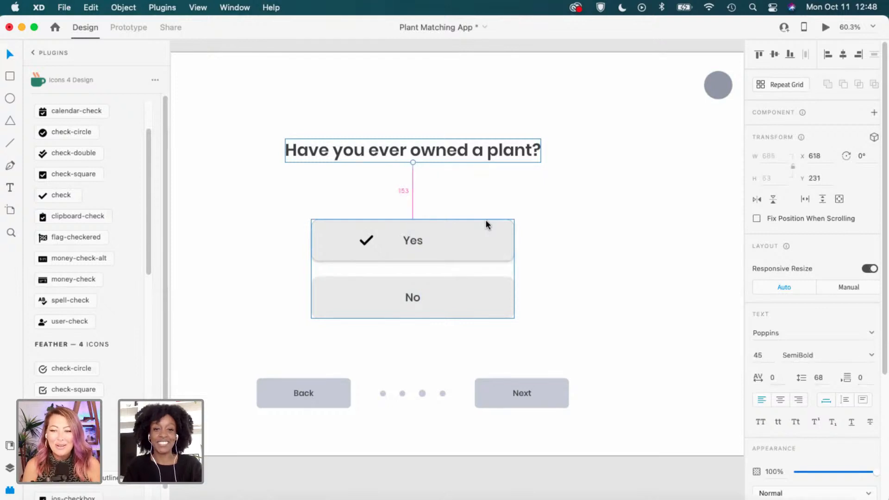
pyautogui.press('Up')
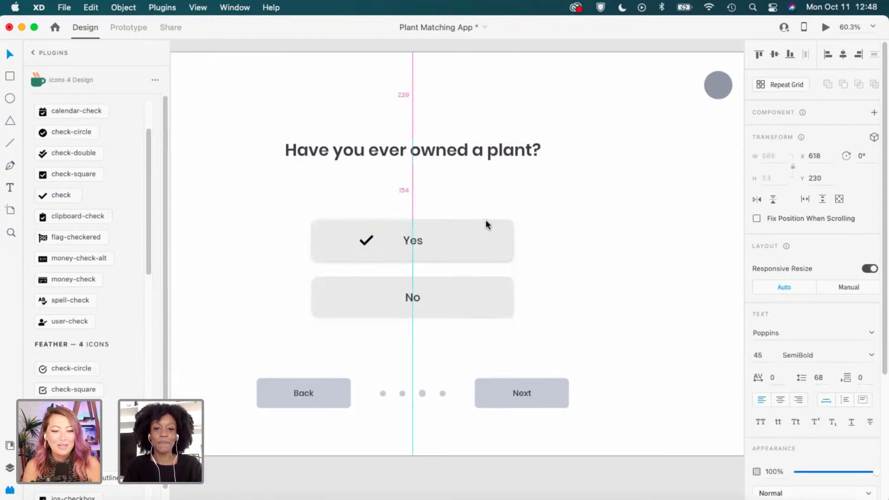
pyautogui.press('Down')
pyautogui.press('Down')
pyautogui.press('Down')
pyautogui.press('Down')
pyautogui.press('Down')
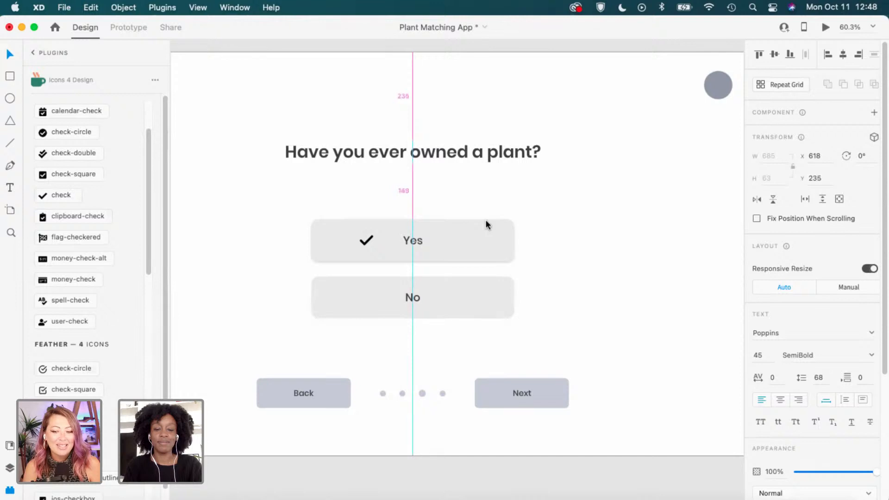
pyautogui.press('Up')
pyautogui.press('Up')
pyautogui.press('Up')
pyautogui.press('Up')
pyautogui.press('Up')
pyautogui.press('Up')
pyautogui.press('Up')
pyautogui.press('Up')
pyautogui.press('Up')
pyautogui.press('Up')
pyautogui.press('Up')
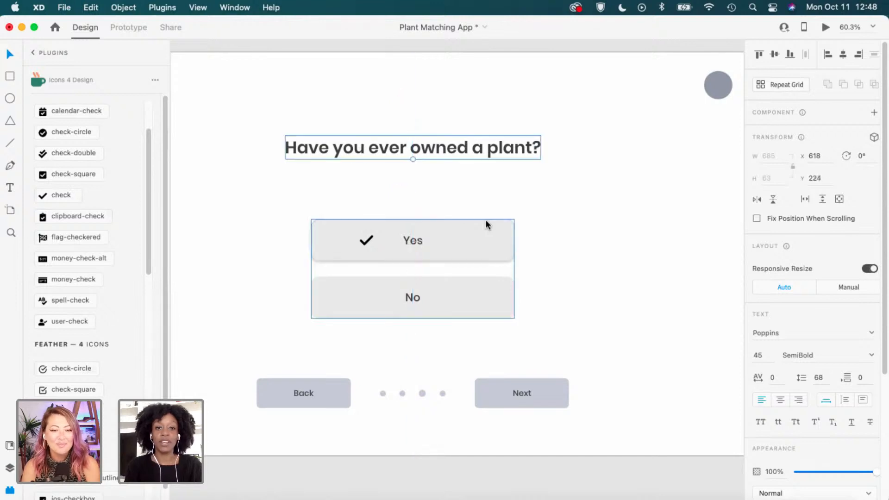
# Pan over and check the Y position of Question 1's heading.
pyautogui.click(636, 336)
pyautogui.scroll(-2, 635, 327)
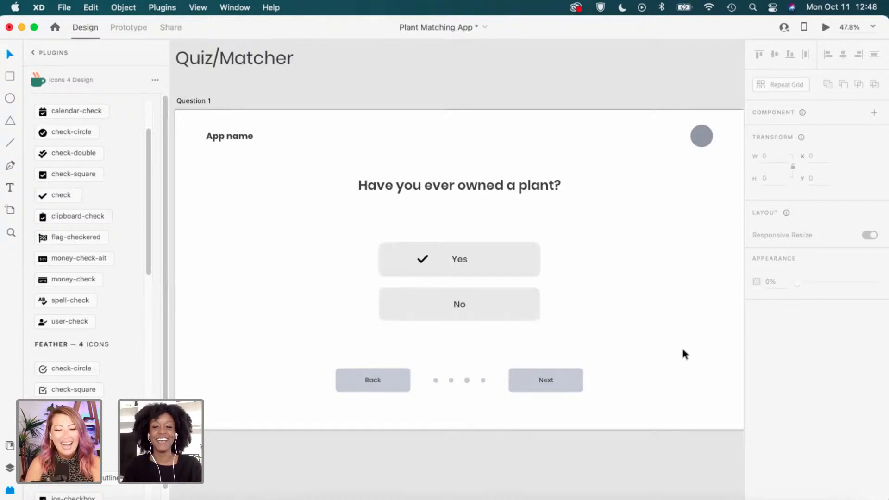
pyautogui.hscroll(3, 657, 361)
pyautogui.scroll(-1, 657, 361)
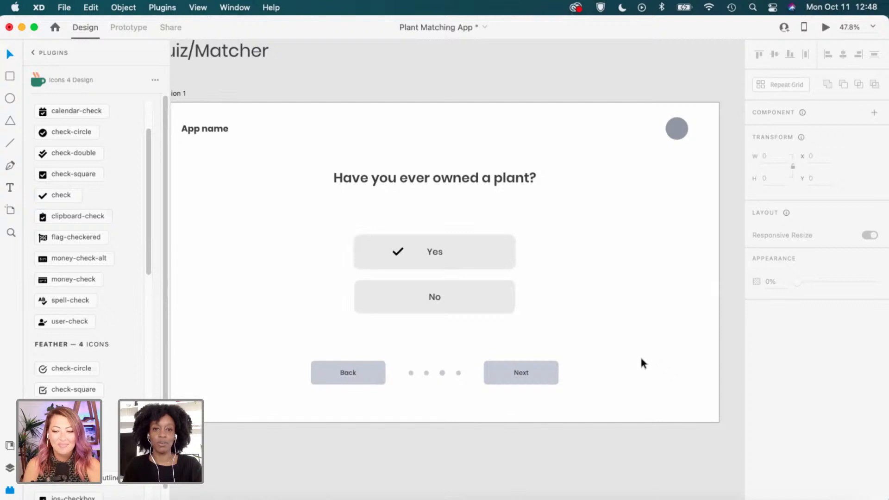
pyautogui.scroll(-2, 642, 353)
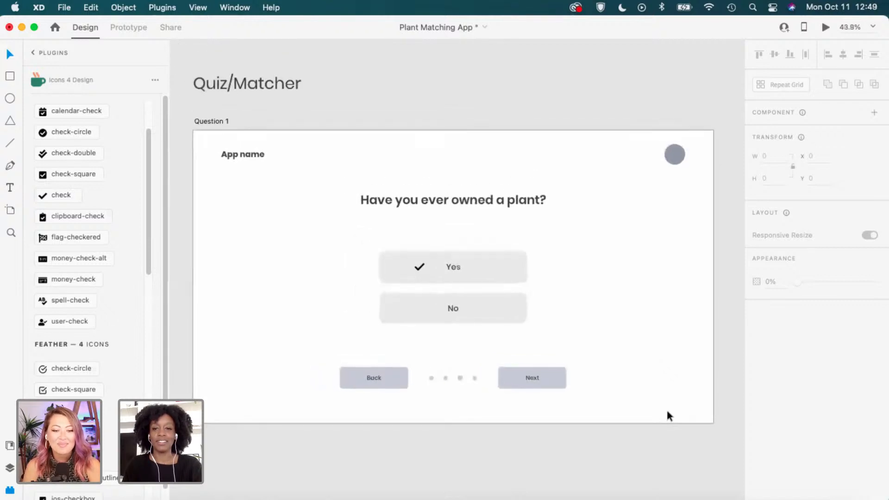
pyautogui.hscroll(10, 587, 403)
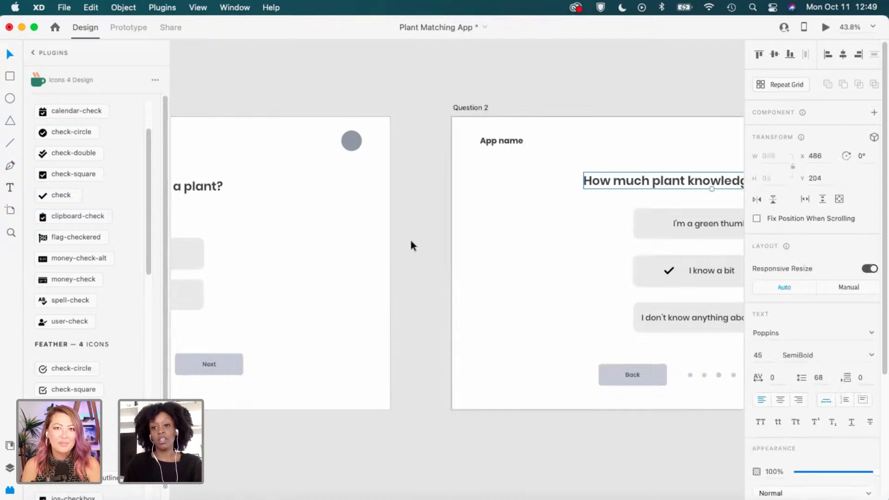
pyautogui.click(193, 188)
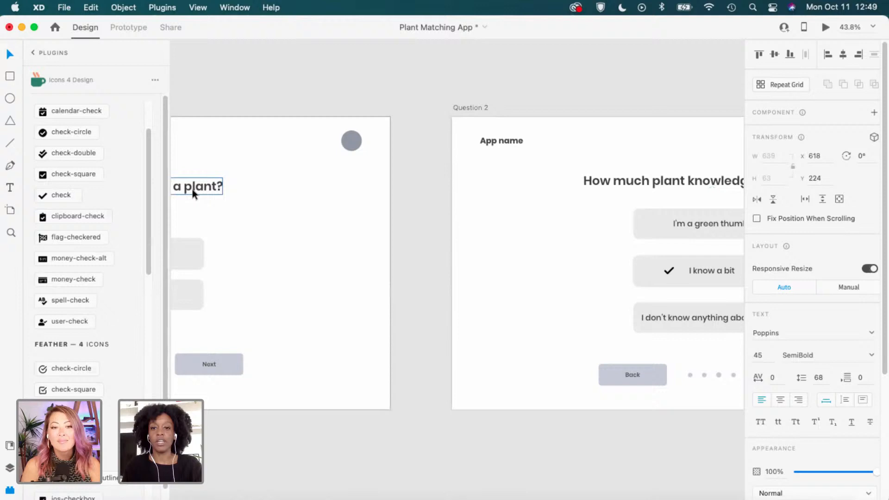
# Set the Question 2 heading's Y position to 224.
pyautogui.click(586, 184)
pyautogui.hscroll(3, 562, 234)
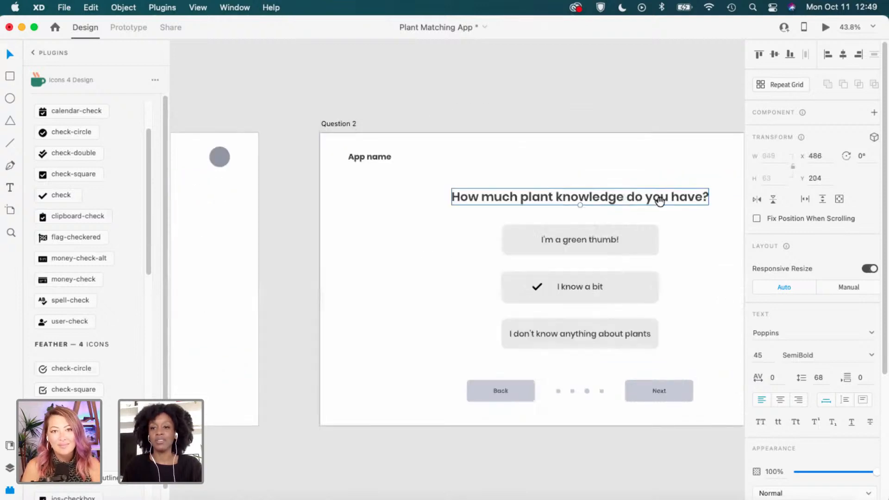
pyautogui.click(815, 179)
pyautogui.write('224')
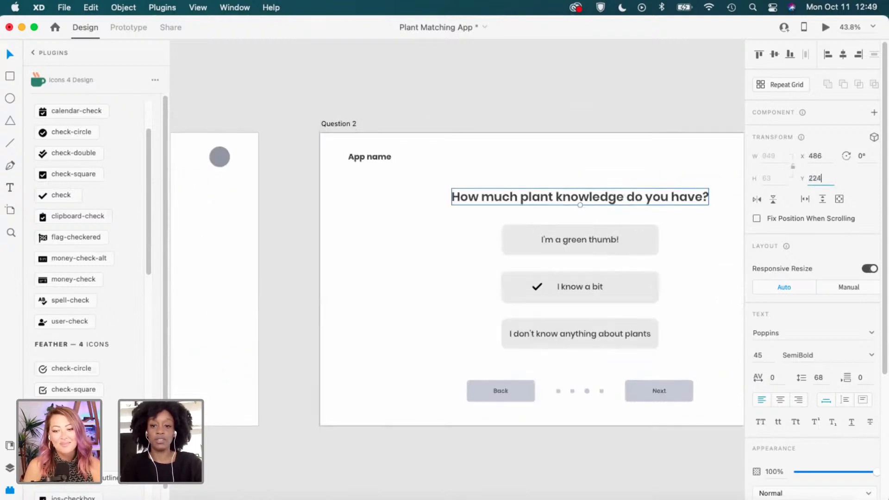
pyautogui.press('Return')
# Ungroup Question 1's Yes and No buttons.
pyautogui.click(407, 275)
pyautogui.hscroll(-6, 463, 250)
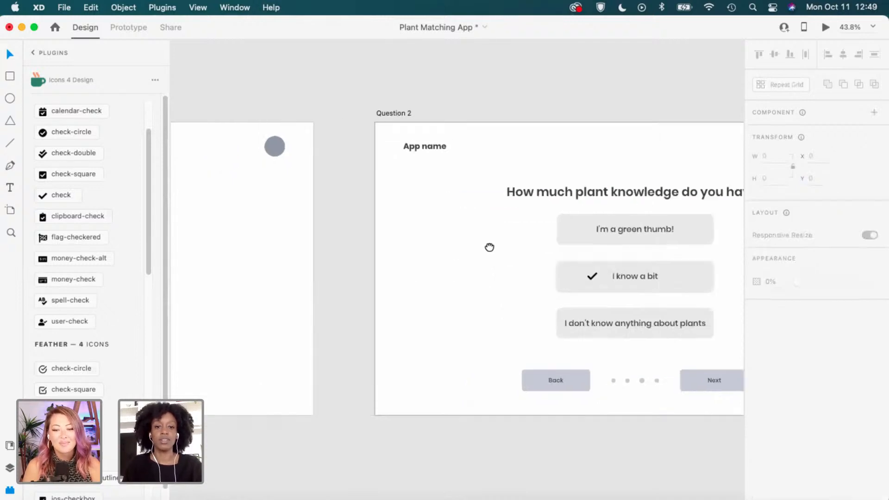
pyautogui.click(341, 240)
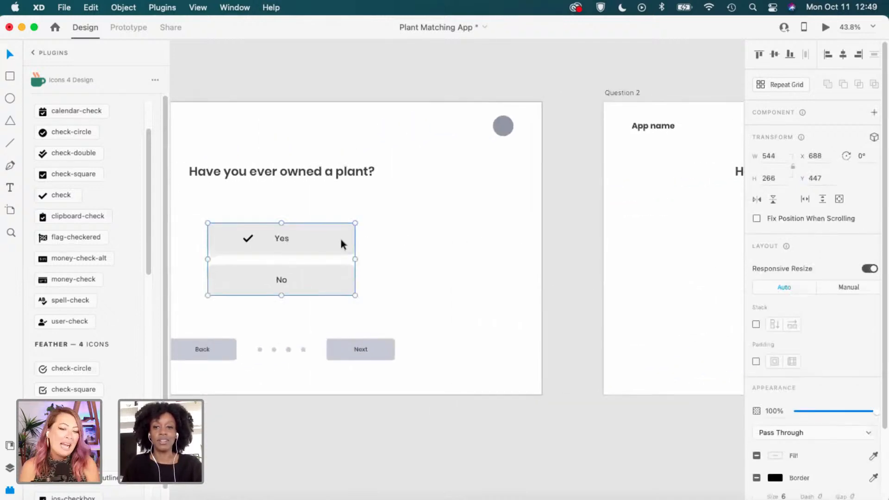
pyautogui.scroll(1, 333, 264)
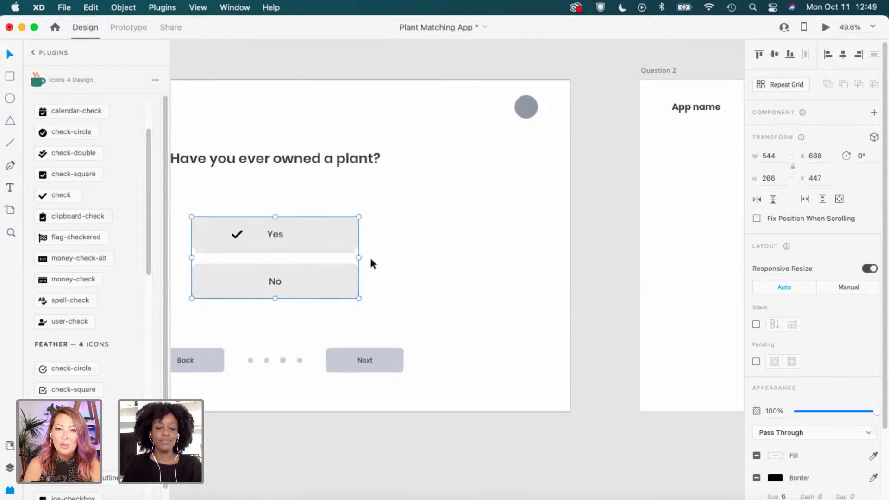
pyautogui.rightClick(326, 281)
pyautogui.click(367, 342)
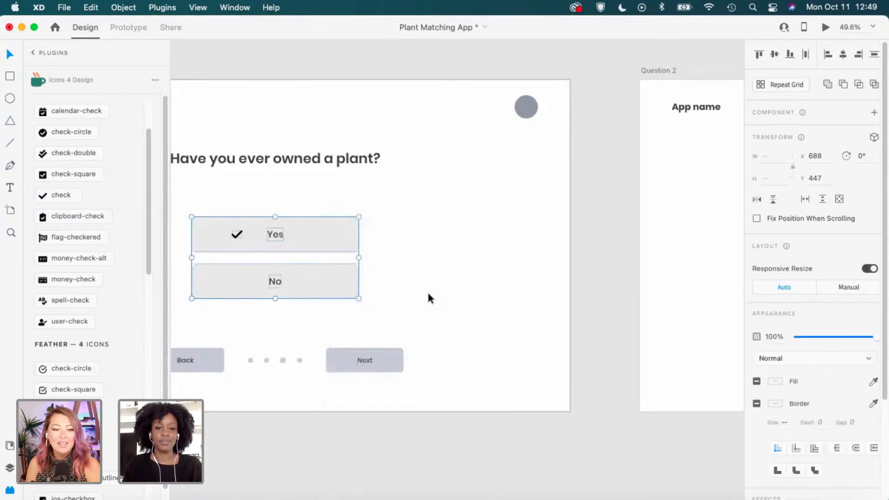
pyautogui.click(427, 290)
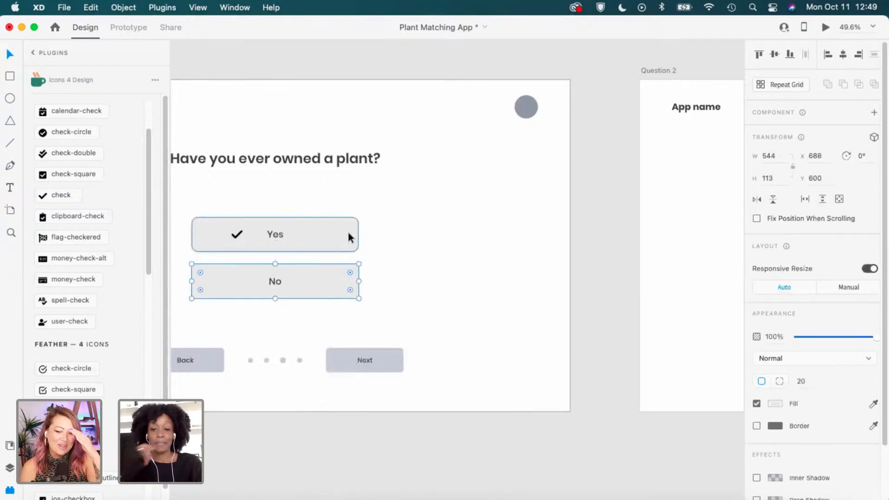
pyautogui.click(615, 267)
# Raise Question 2's 'I know a bit' and 'I don't know anything about plants' buttons to 50 spacing.
pyautogui.moveTo(615, 268); pyautogui.dragTo(117, 303)
pyautogui.scroll(1, 439, 269)
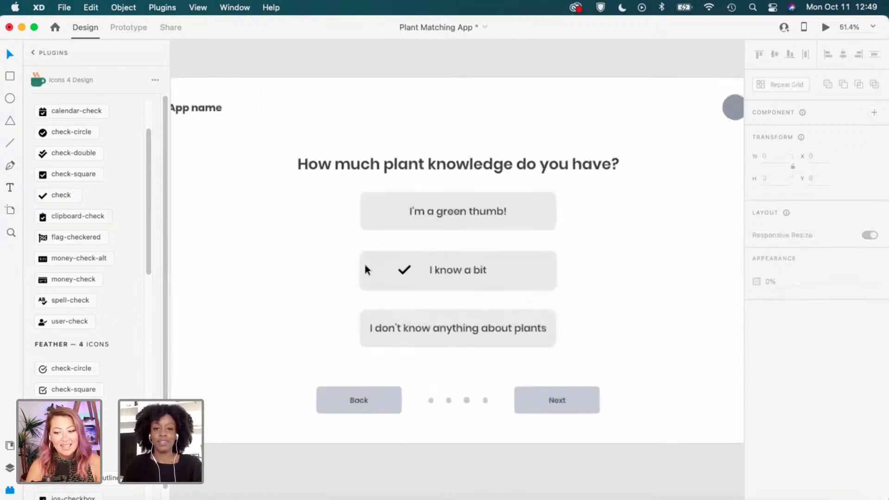
pyautogui.click(519, 288)
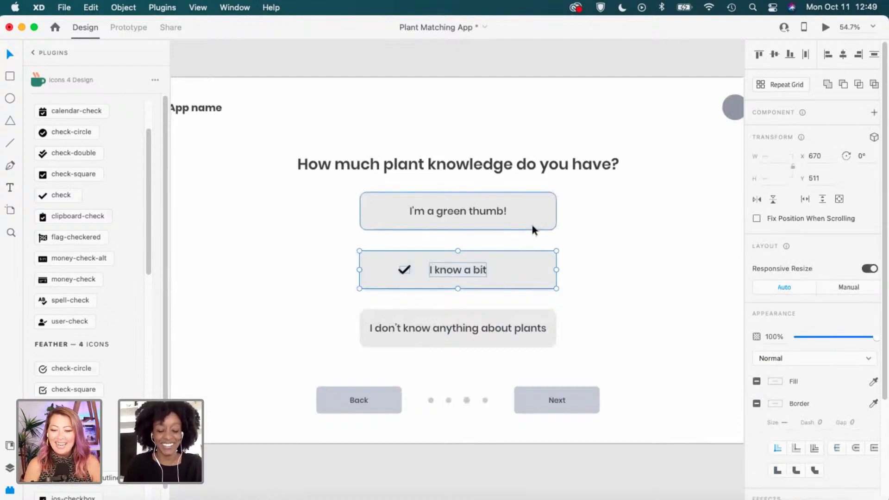
pyautogui.press('alt')
pyautogui.hotkey('shift', 'Up')
pyautogui.hotkey('shift', 'Up')
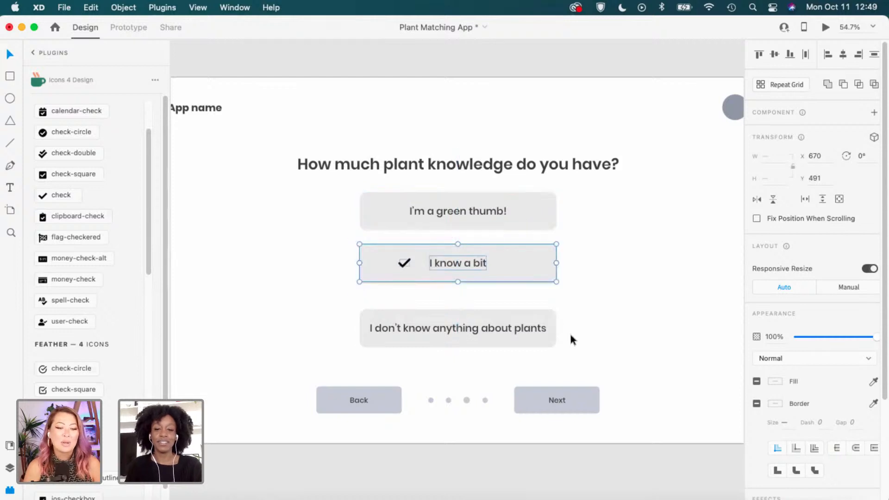
pyautogui.click(584, 313)
pyautogui.moveTo(593, 310); pyautogui.dragTo(345, 351)
pyautogui.hotkey('shift', 'Up')
pyautogui.hotkey('shift', 'Up')
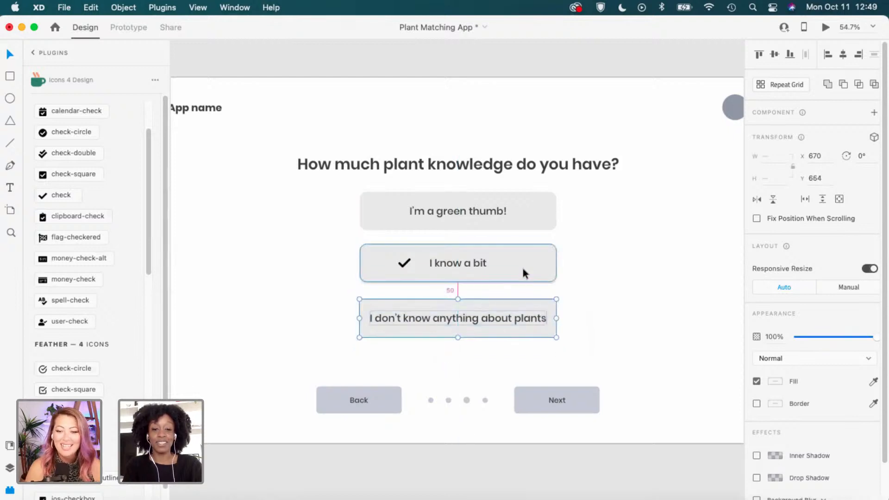
pyautogui.hotkey('shift', 'Up')
pyautogui.hotkey('shift', 'Up')
pyautogui.click(654, 250)
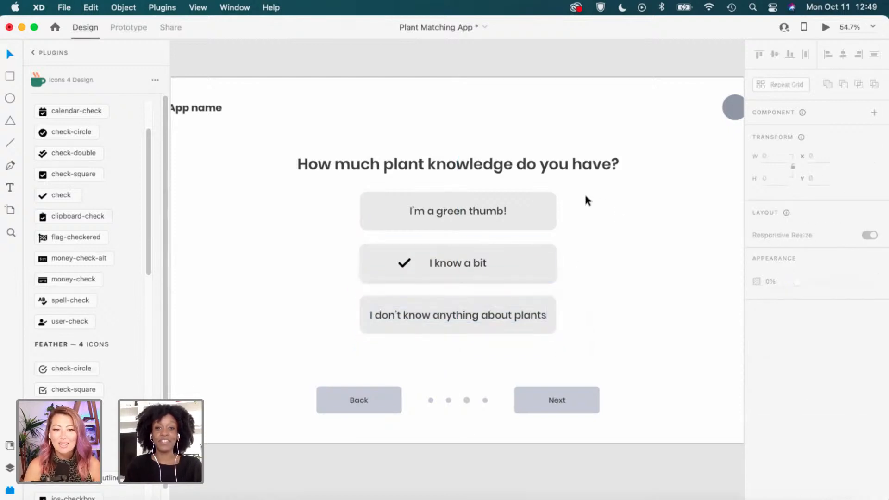
pyautogui.press('space')
pyautogui.moveTo(316, 340)
pyautogui.mouseDown()
pyautogui.moveTo(526, 324)
pyautogui.moveTo(562, 309)
pyautogui.mouseUp()
pyautogui.moveTo(336, 328); pyautogui.dragTo(534, 327)
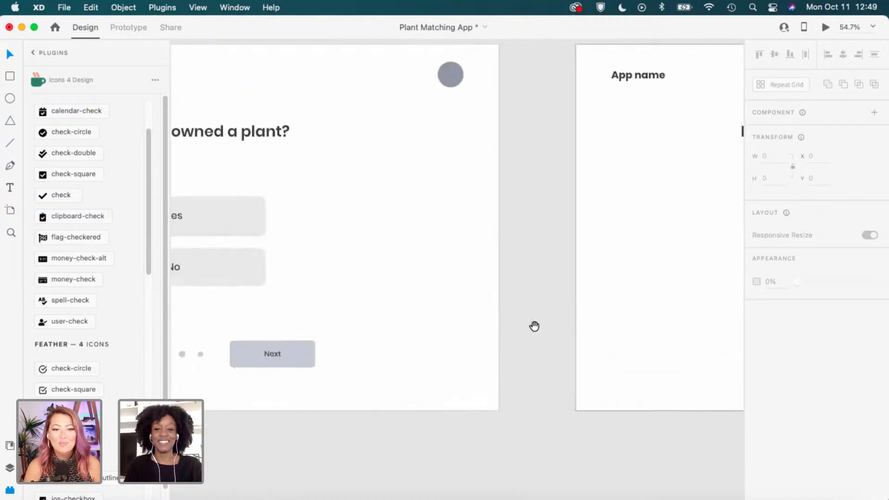
# Select Question 2's Back, dots and Next together to compare them with Question 1's bar.
pyautogui.click(298, 343)
pyautogui.scroll(-2, 472, 309)
pyautogui.scroll(-1, 472, 304)
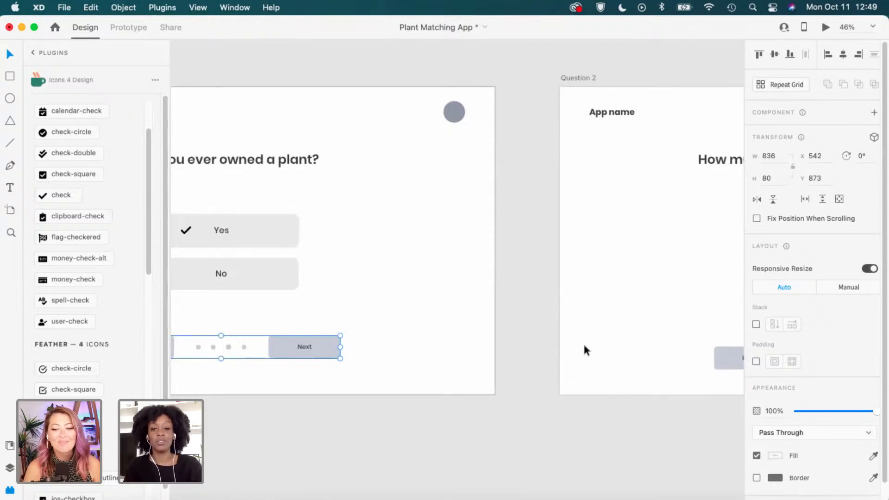
pyautogui.moveTo(584, 357); pyautogui.dragTo(414, 366)
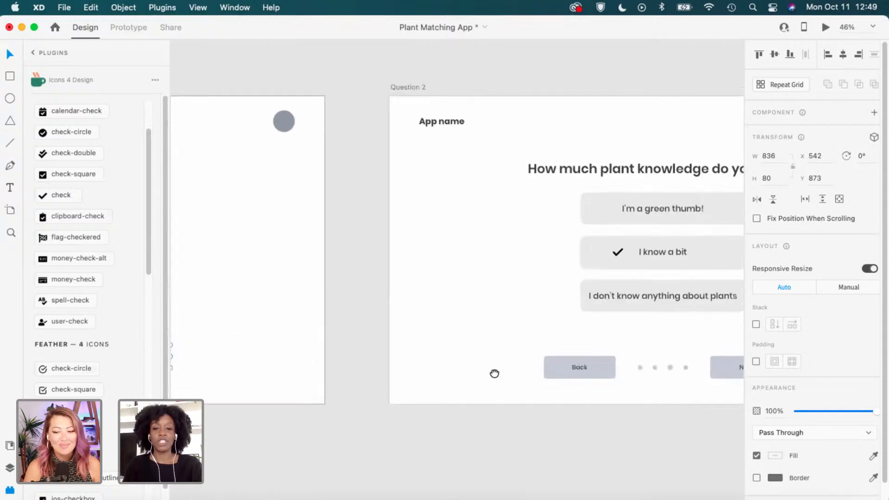
pyautogui.moveTo(494, 373); pyautogui.dragTo(336, 378)
pyautogui.moveTo(359, 350); pyautogui.dragTo(604, 365)
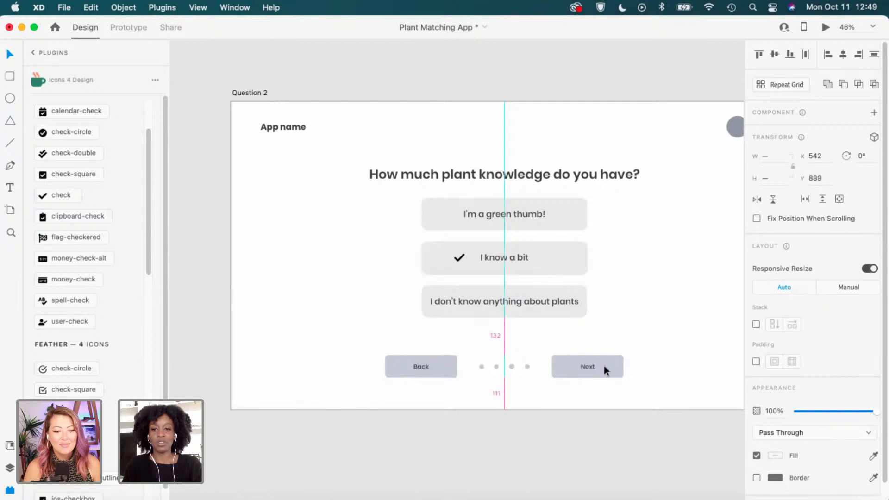
pyautogui.click(311, 337)
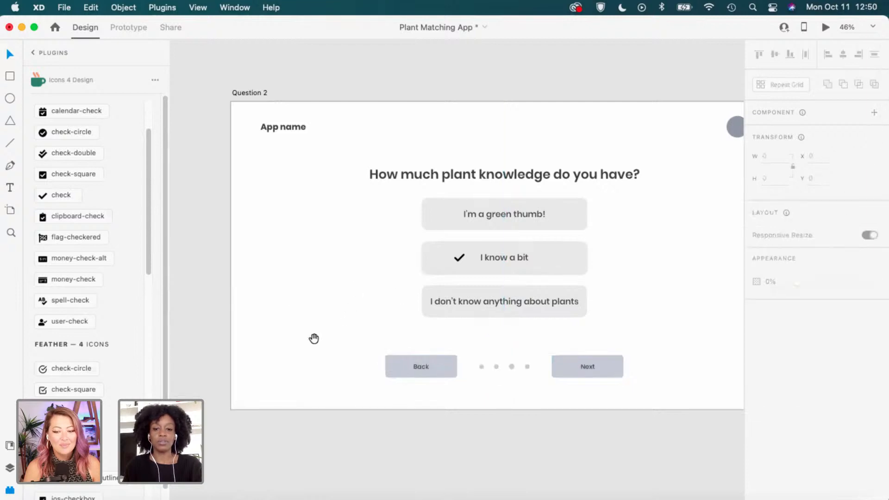
# Check Question 1's nav bar position, then group Question 2's Back, dots and Next into one bar.
pyautogui.moveTo(249, 333); pyautogui.dragTo(467, 339)
pyautogui.moveTo(375, 344); pyautogui.dragTo(240, 344)
pyautogui.click(323, 357)
pyautogui.moveTo(390, 375); pyautogui.dragTo(301, 382)
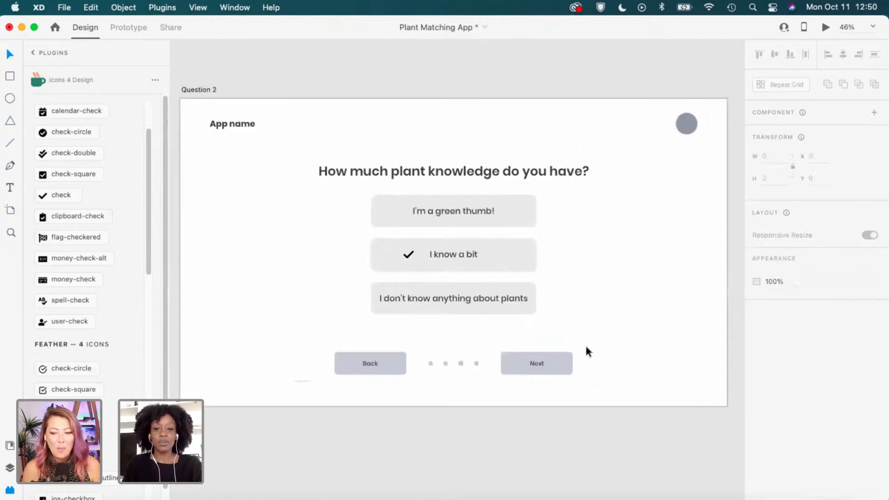
pyautogui.moveTo(585, 345); pyautogui.dragTo(296, 380)
pyautogui.press('super+g')
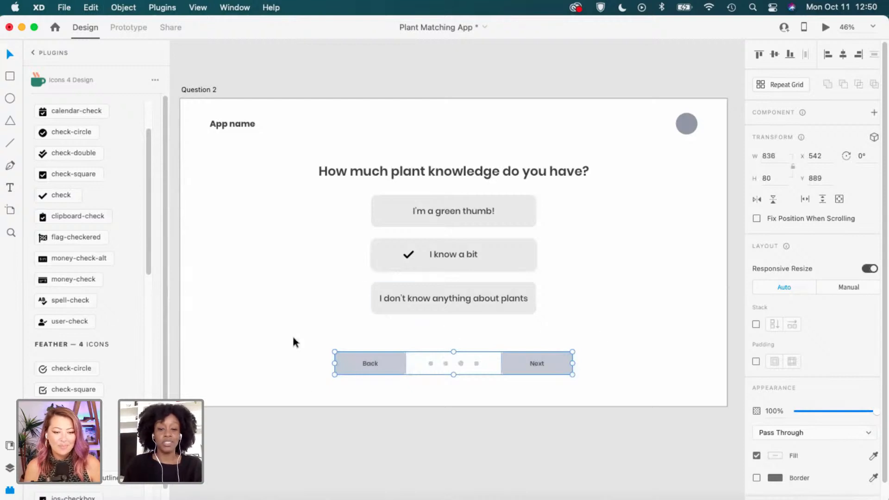
# Delete Question 2's Back/dots/Next navigation bar.
pyautogui.moveTo(327, 281); pyautogui.dragTo(571, 276)
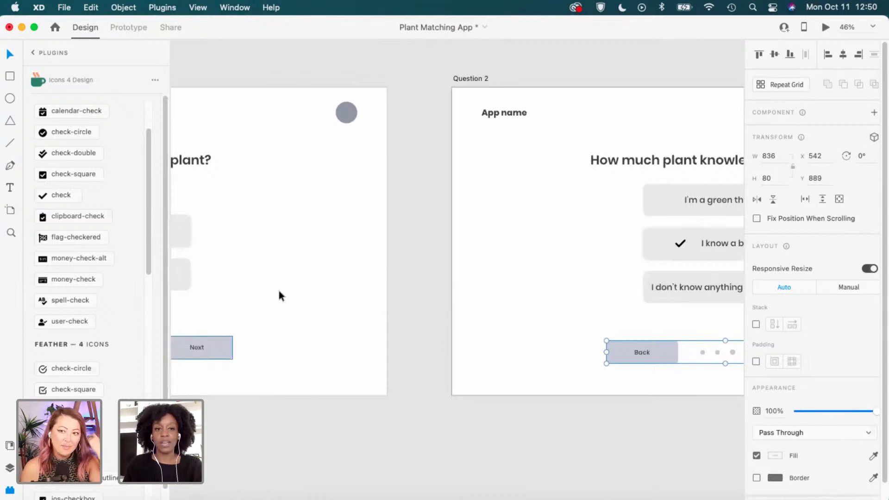
pyautogui.moveTo(356, 287); pyautogui.dragTo(547, 277)
pyautogui.moveTo(477, 280); pyautogui.dragTo(397, 299)
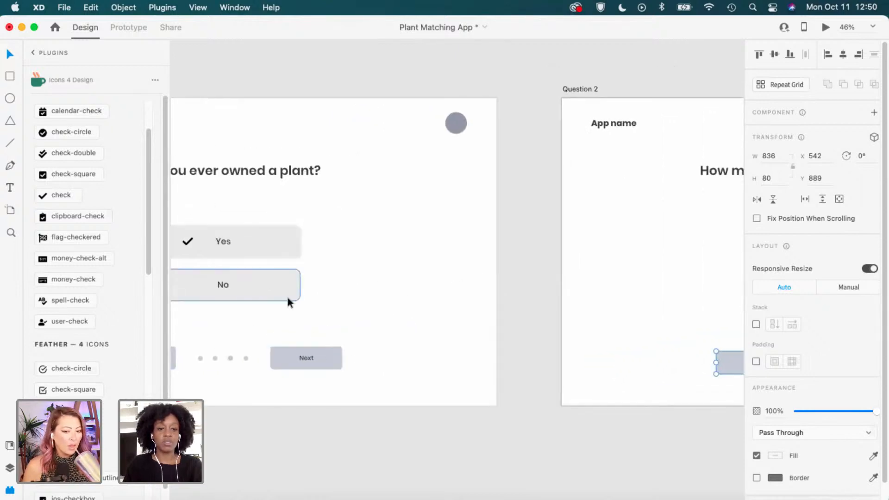
pyautogui.click(302, 348)
pyautogui.moveTo(619, 360); pyautogui.dragTo(274, 363)
pyautogui.click(460, 379)
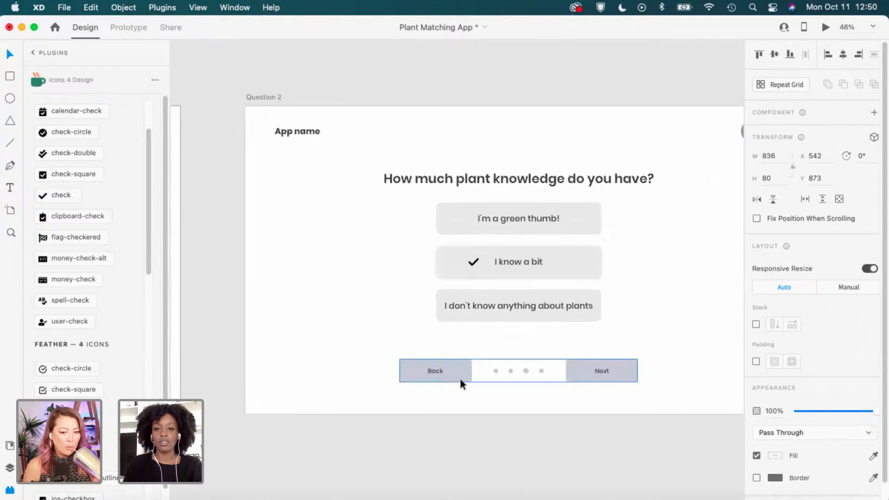
pyautogui.click(417, 328)
pyautogui.click(421, 360)
pyautogui.click(297, 361)
pyautogui.press('Delete')
# Copy Question 1's navigation bar and paste it into the Question 2 artboard at Y 873.
pyautogui.moveTo(297, 360); pyautogui.dragTo(543, 327)
pyautogui.click(255, 340)
pyautogui.press('super+c')
pyautogui.click(624, 301)
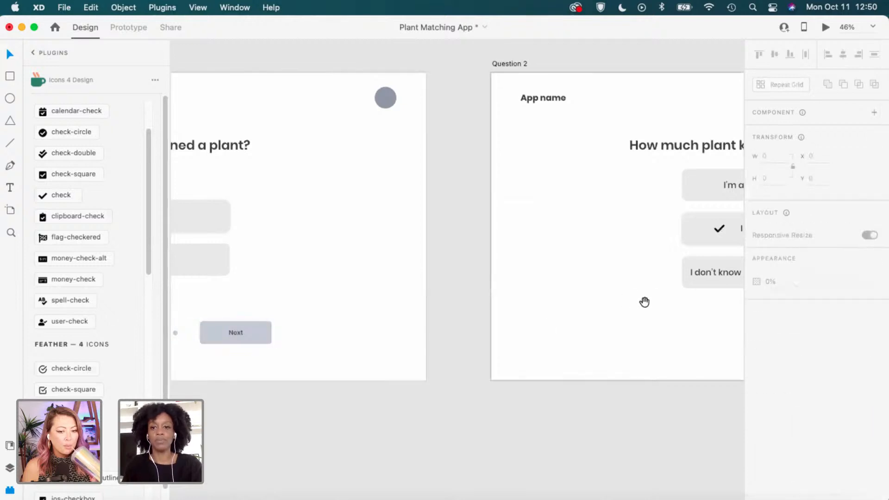
pyautogui.moveTo(644, 301); pyautogui.dragTo(301, 250)
pyautogui.click(223, 106)
pyautogui.press('super+v')
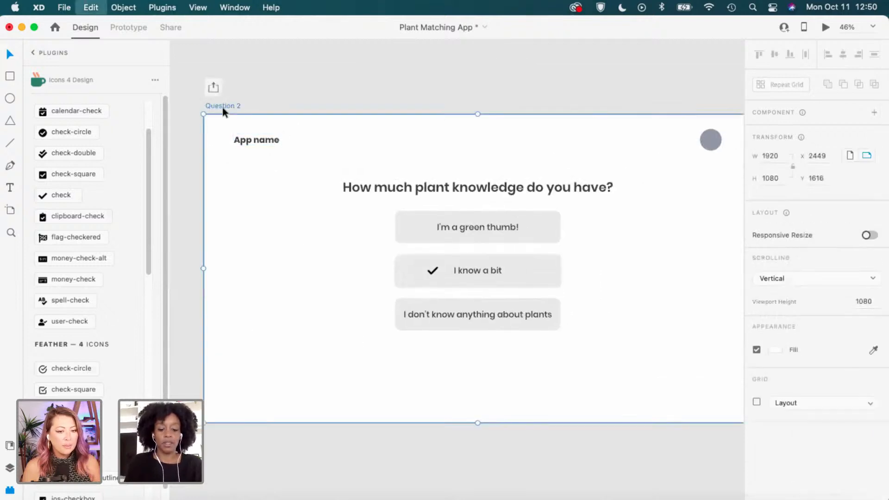
# Select the three answer buttons and move them down together.
pyautogui.click(585, 221)
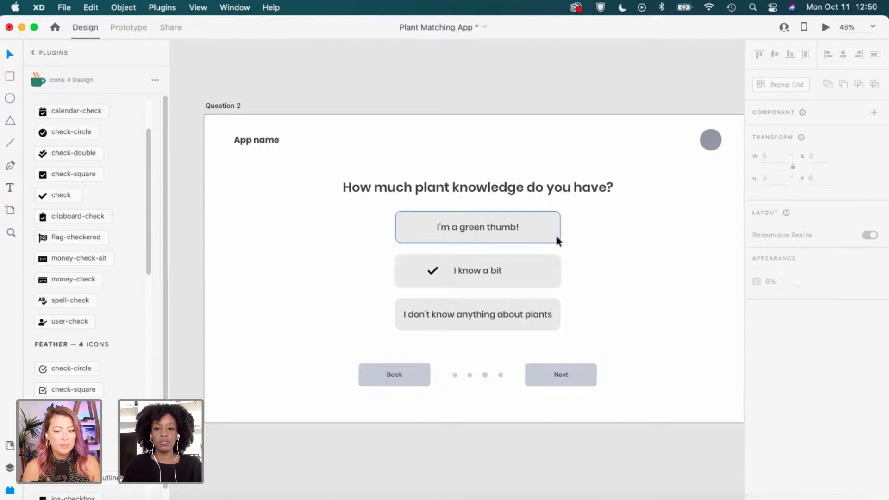
pyautogui.click(552, 255)
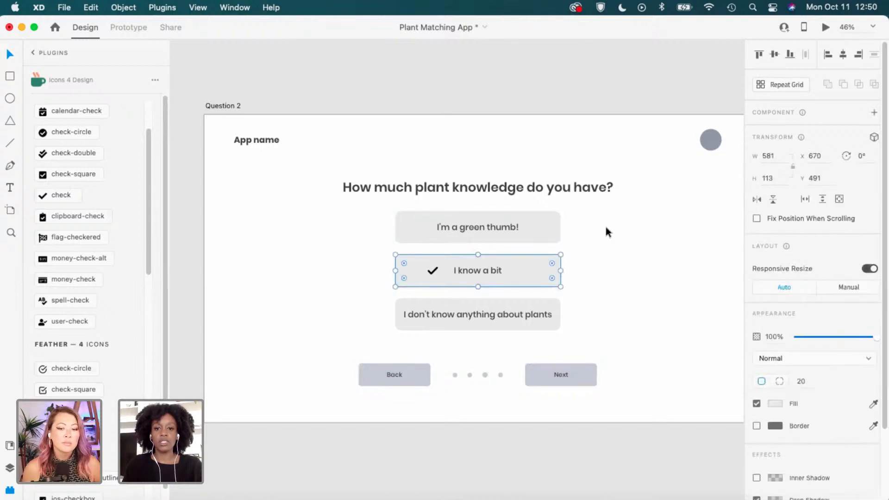
pyautogui.moveTo(579, 216); pyautogui.dragTo(410, 328)
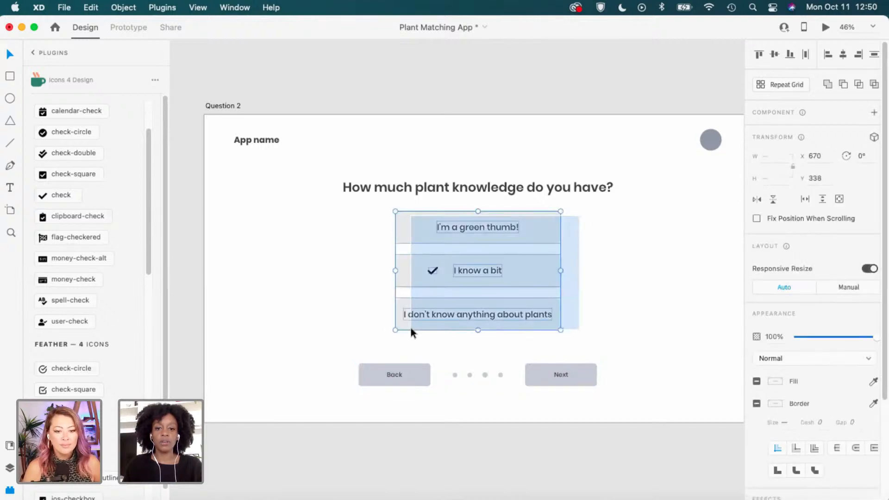
pyautogui.moveTo(552, 260); pyautogui.dragTo(548, 273)
pyautogui.click(682, 340)
# Tighten Question 3's answer grid gap from 43 to 40, making the stack 419 high.
pyautogui.moveTo(683, 340)
pyautogui.mouseDown()
pyautogui.moveTo(643, 318)
pyautogui.moveTo(506, 361)
pyautogui.moveTo(413, 363)
pyautogui.mouseUp()
pyautogui.moveTo(610, 345); pyautogui.dragTo(359, 348)
pyautogui.moveTo(469, 335); pyautogui.dragTo(354, 313)
pyautogui.click(522, 250)
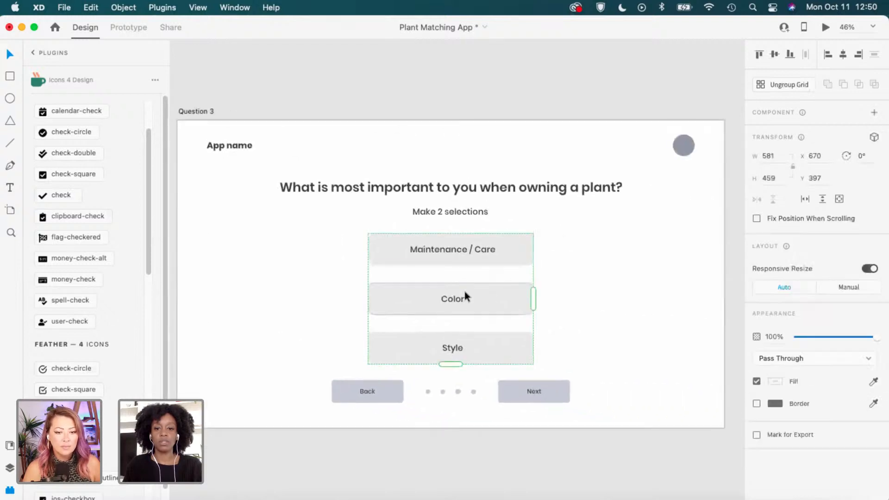
pyautogui.moveTo(467, 278); pyautogui.dragTo(405, 270)
pyautogui.scroll(4, 440, 276)
pyautogui.click(644, 257)
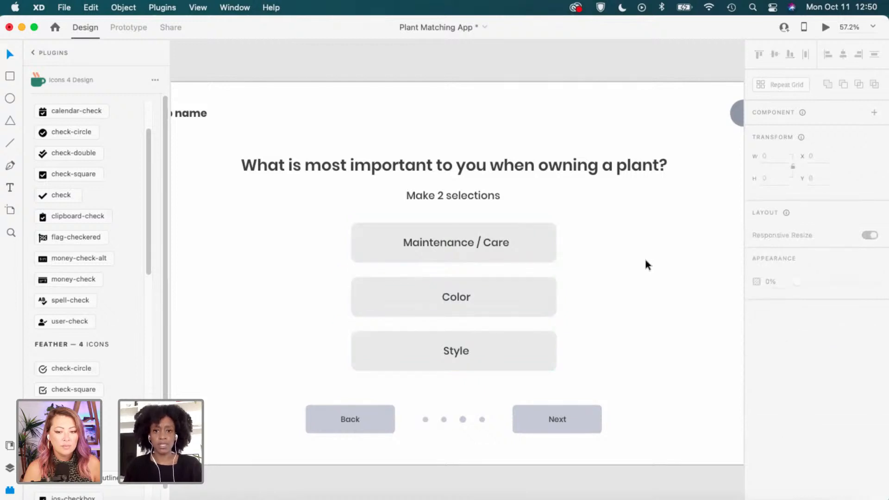
pyautogui.click(551, 253)
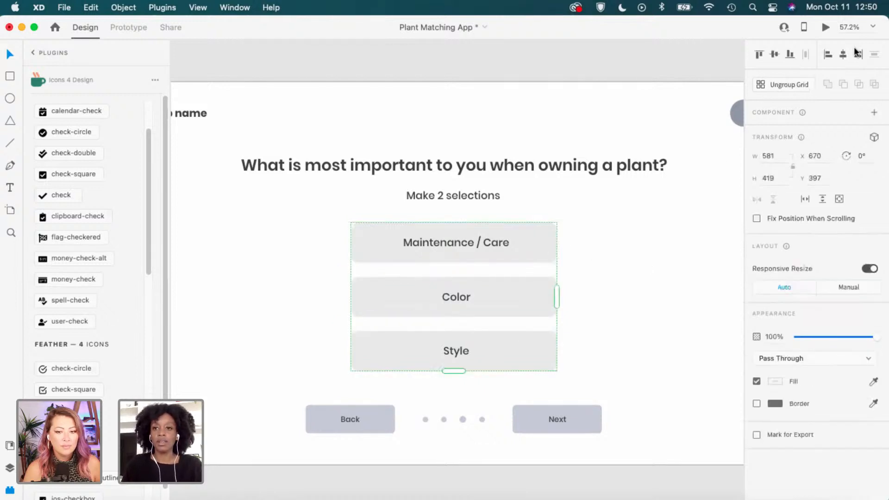
pyautogui.click(612, 276)
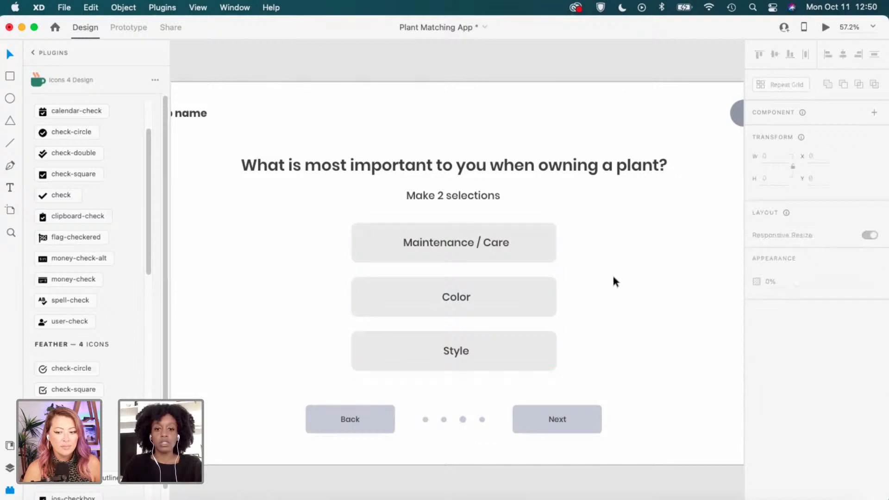
pyautogui.scroll(-5, 613, 277)
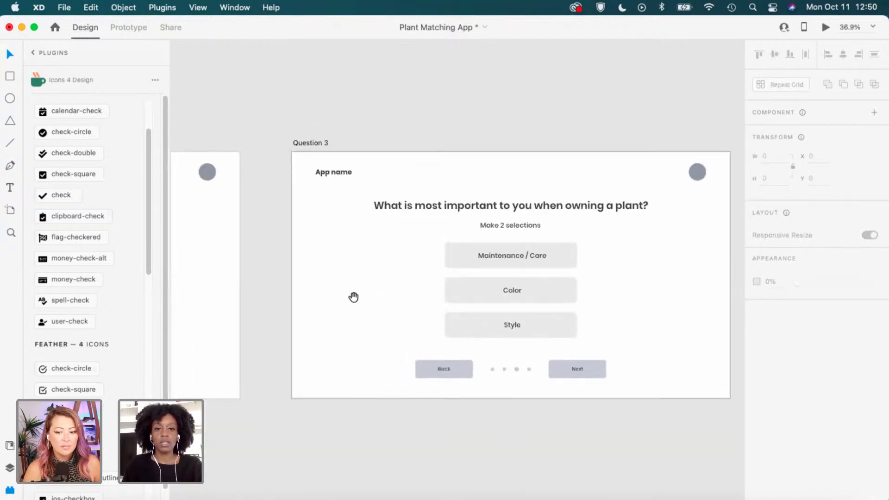
# Nudge Question 2's Back/dots/Next group slightly down.
pyautogui.moveTo(353, 298); pyautogui.dragTo(616, 289)
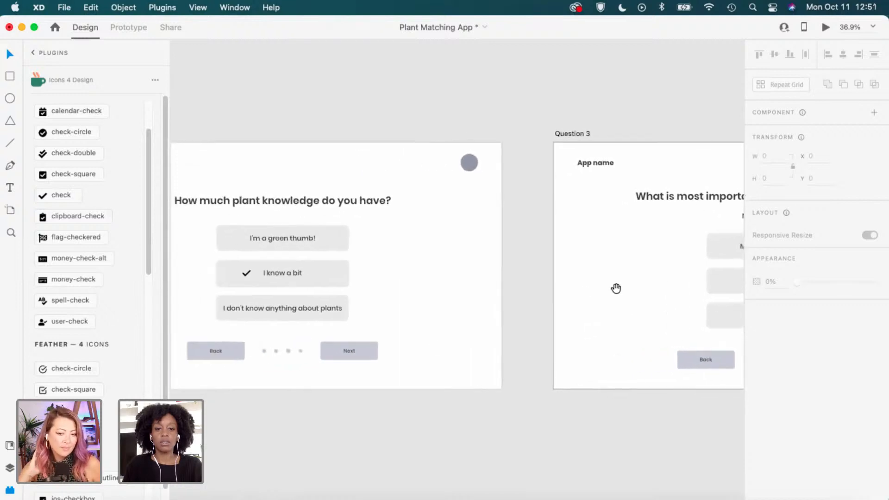
pyautogui.moveTo(522, 366); pyautogui.dragTo(665, 367)
pyautogui.click(456, 370)
pyautogui.click(458, 358)
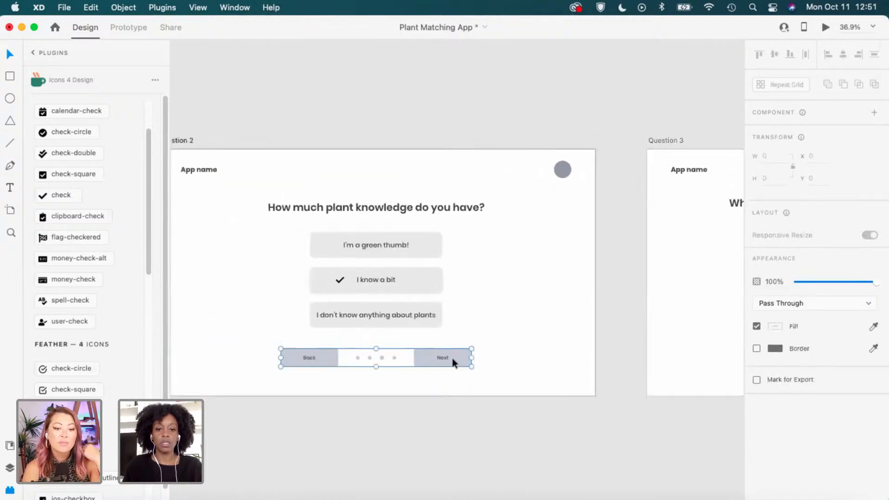
pyautogui.moveTo(452, 357); pyautogui.dragTo(453, 362)
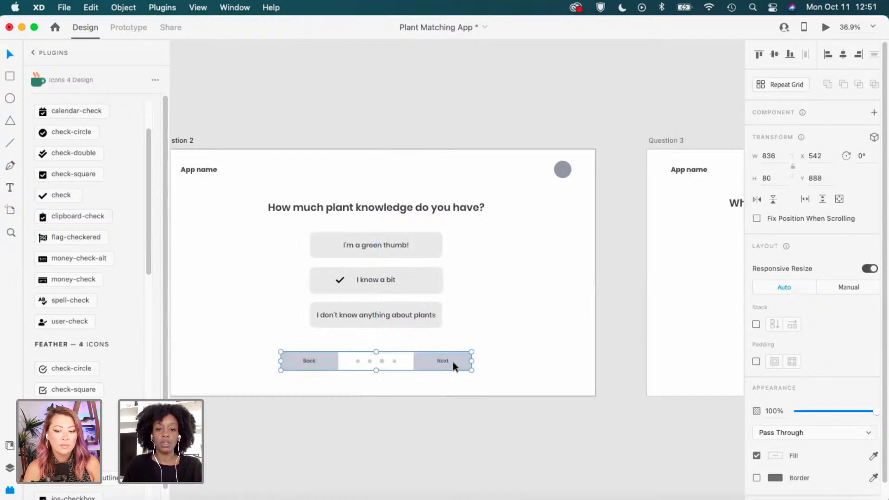
# Set Question 1's nav bar group to Y 888 in the Property Inspector.
pyautogui.moveTo(416, 313); pyautogui.dragTo(729, 315)
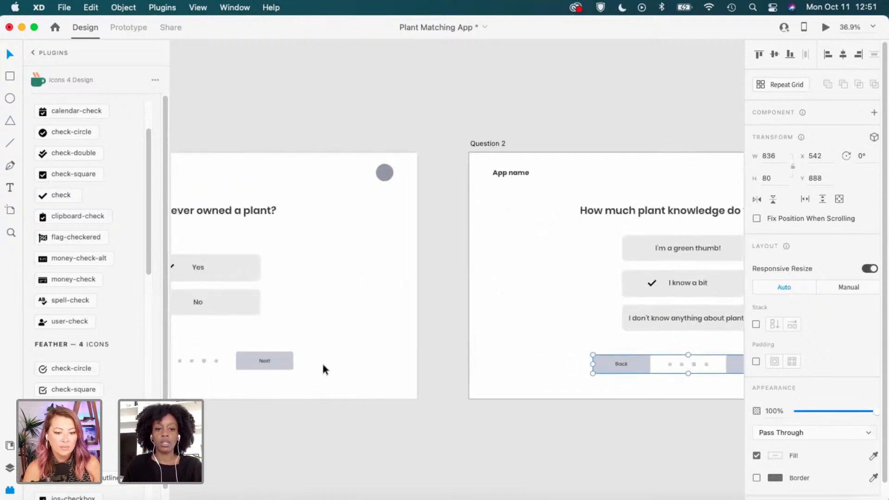
pyautogui.click(264, 360)
pyautogui.click(831, 178)
pyautogui.write('88')
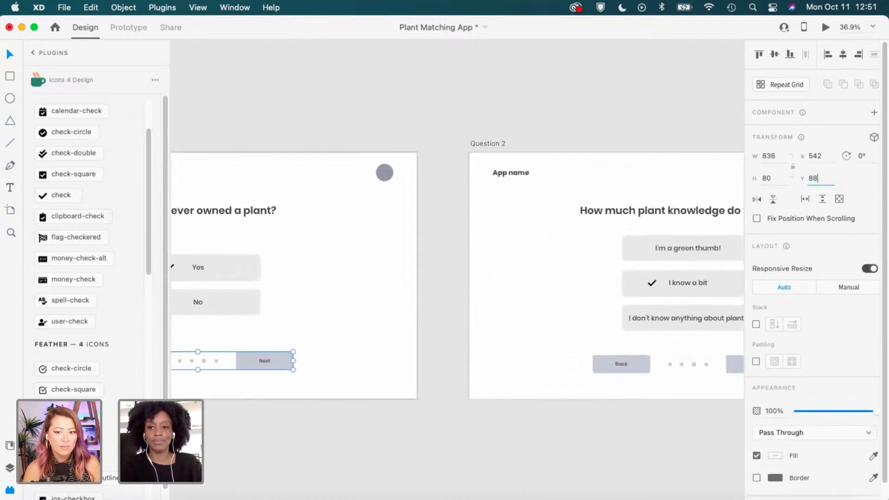
pyautogui.press('Return')
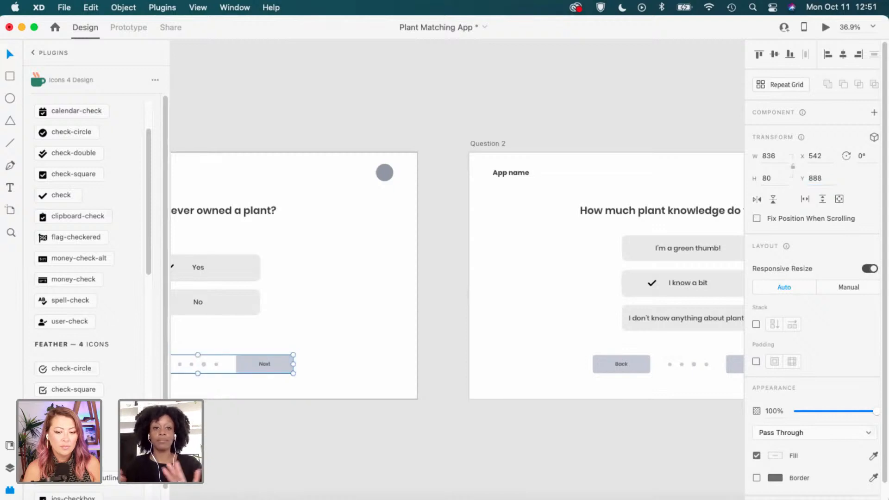
pyautogui.hscroll(10, 556, 252)
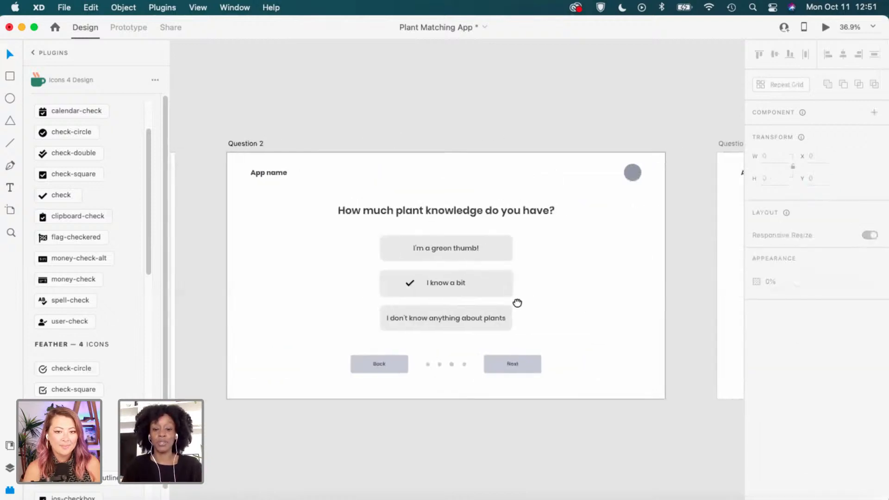
# Rename the blank 'Question 3 – 1' artboard to 'Question 4'.
pyautogui.hscroll(15, 571, 311)
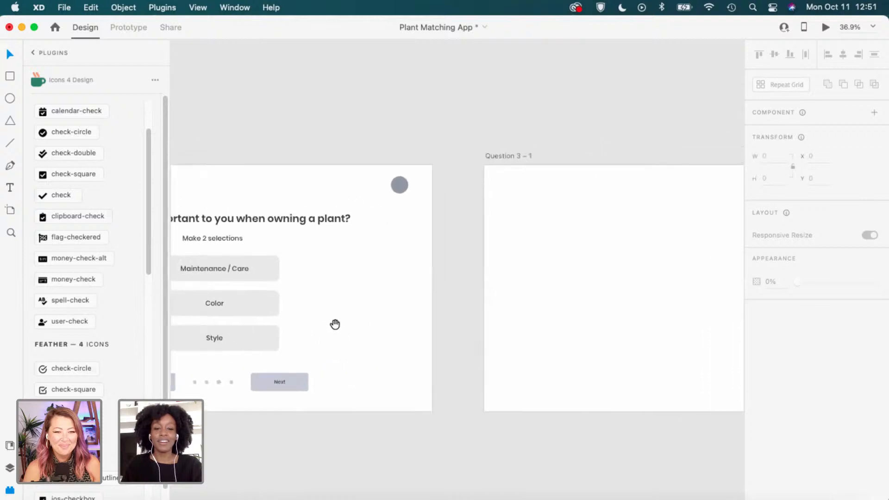
pyautogui.scroll(-2, 415, 278)
pyautogui.scroll(-2, 412, 278)
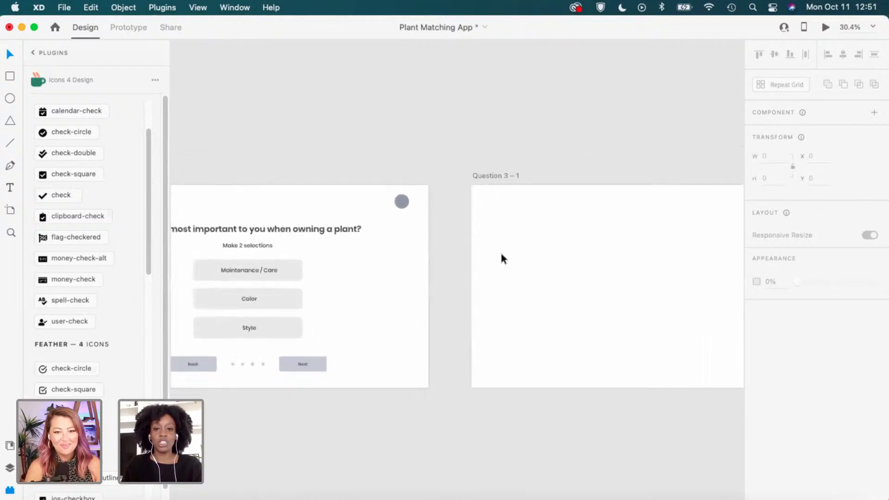
pyautogui.moveTo(423, 270); pyautogui.dragTo(333, 280)
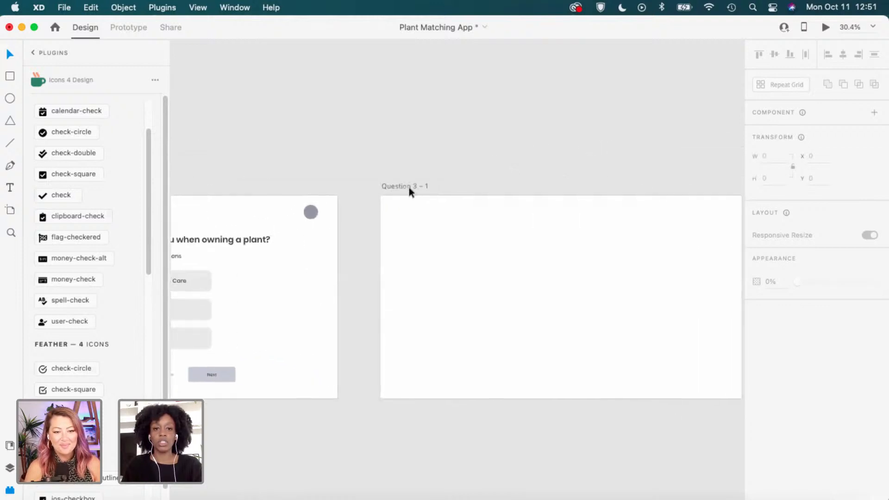
pyautogui.doubleClick(409, 188)
pyautogui.press('Right')
pyautogui.press('BackSpace')
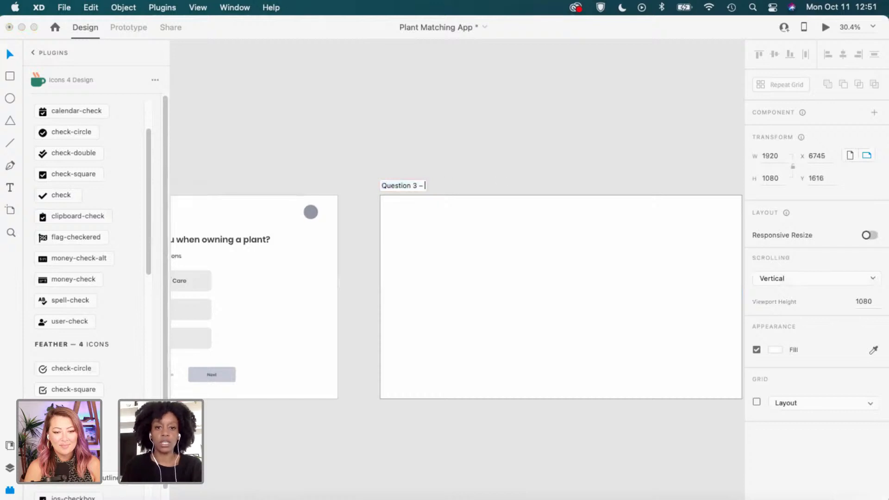
pyautogui.write('4')
pyautogui.press('Return')
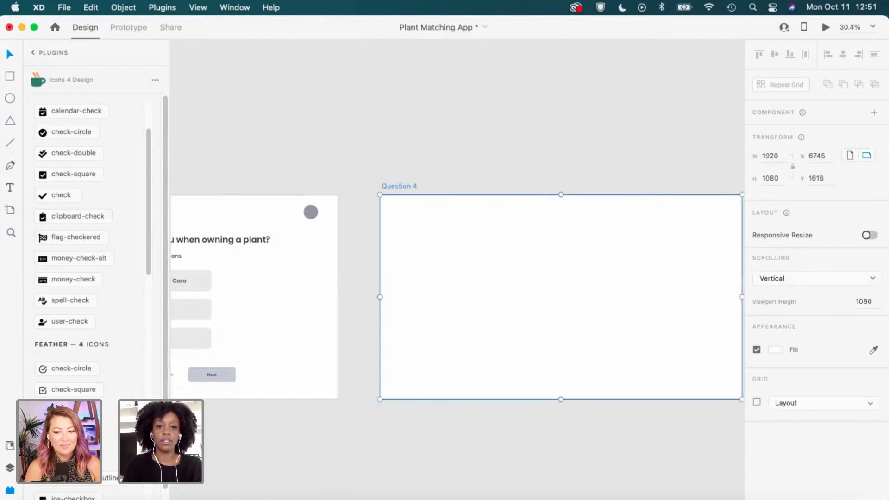
pyautogui.click(470, 163)
# Copy Question 3's heading, App name label and grey profile circle into Question 4.
pyautogui.moveTo(341, 256); pyautogui.dragTo(453, 244)
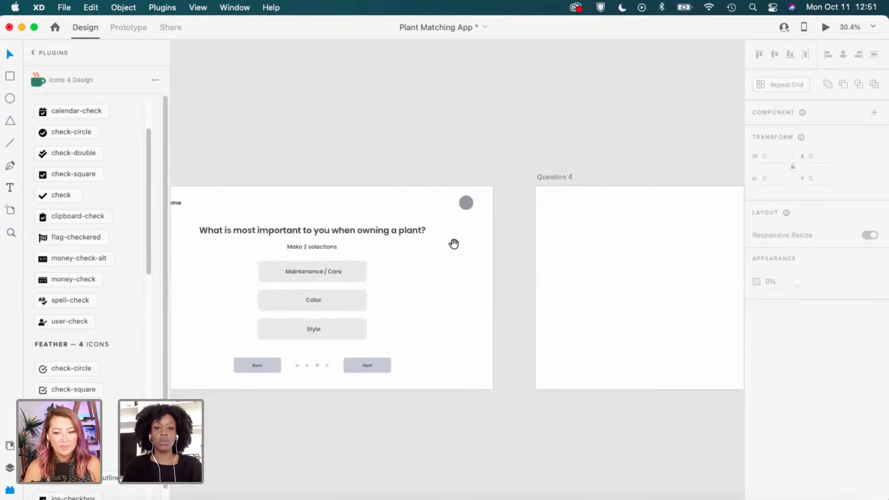
pyautogui.click(242, 227)
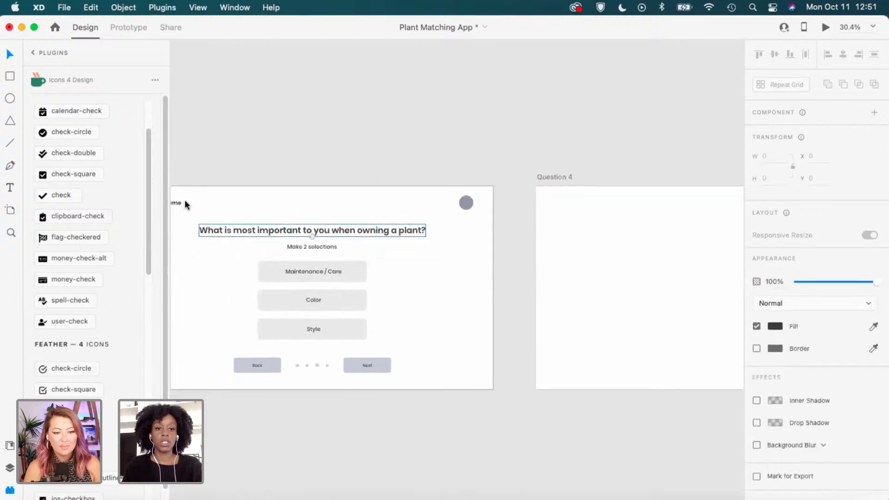
pyautogui.keyDown('shift'); pyautogui.click(179, 203); pyautogui.keyUp('shift')
pyautogui.keyDown('shift'); pyautogui.click(464, 204); pyautogui.keyUp('shift')
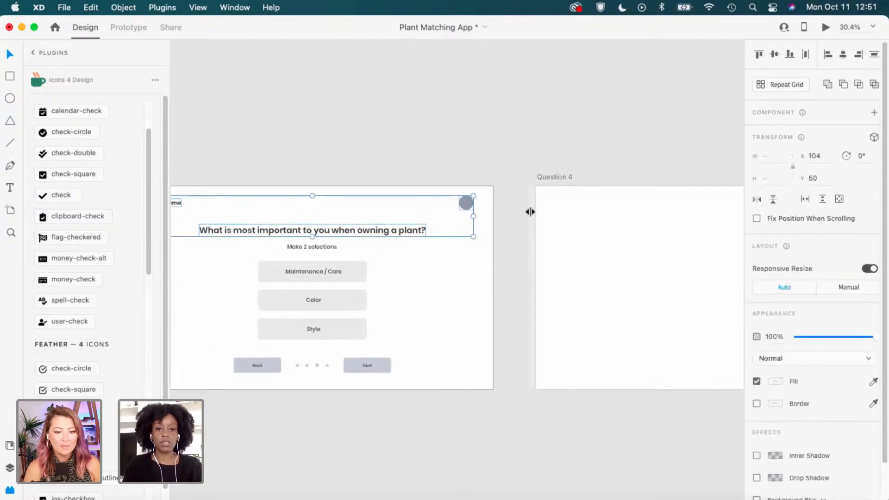
pyautogui.press('super+c')
pyautogui.moveTo(620, 230); pyautogui.dragTo(386, 229)
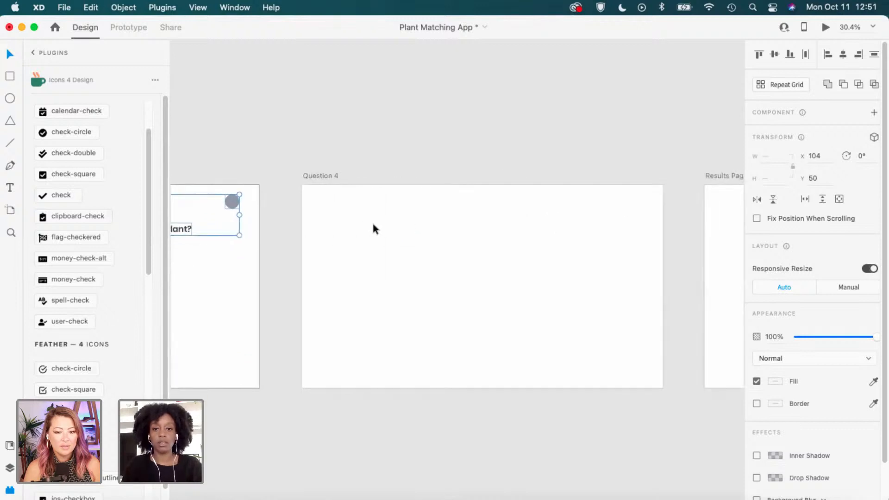
pyautogui.click(329, 175)
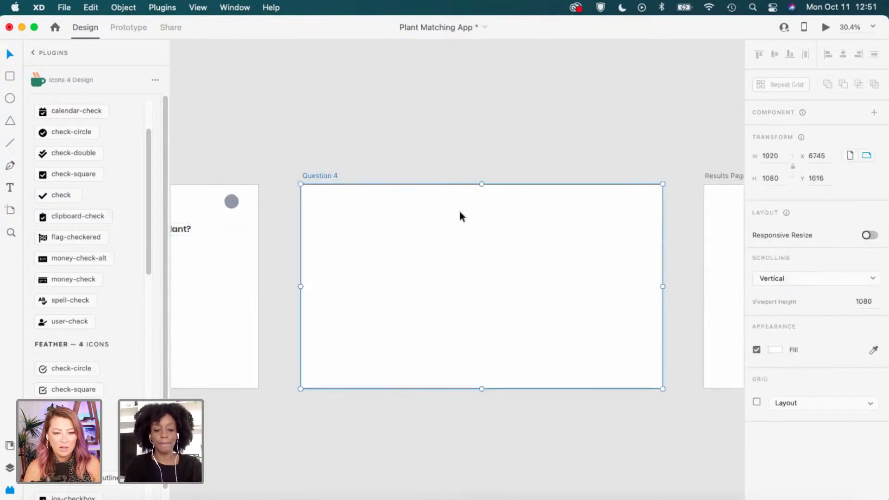
pyautogui.press('super+v')
pyautogui.click(512, 150)
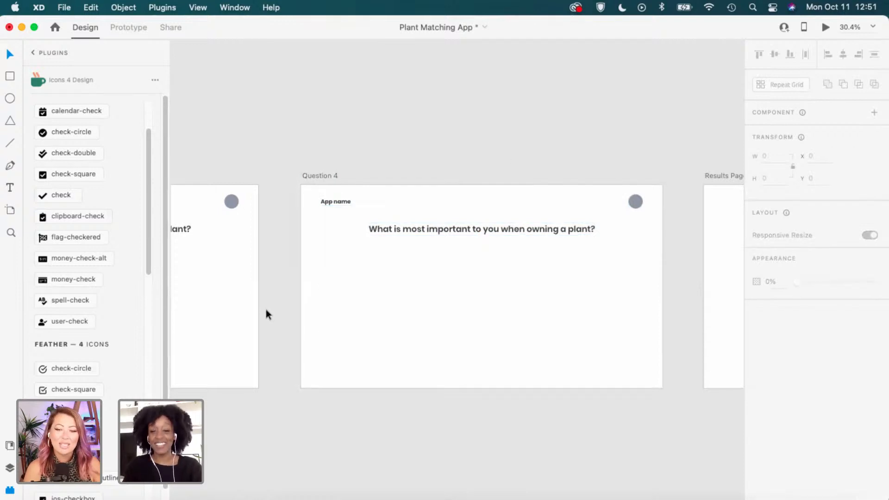
# Group Question 3's Back, dots and Next into one bar and paste a copy into Question 4.
pyautogui.moveTo(322, 294); pyautogui.dragTo(480, 284)
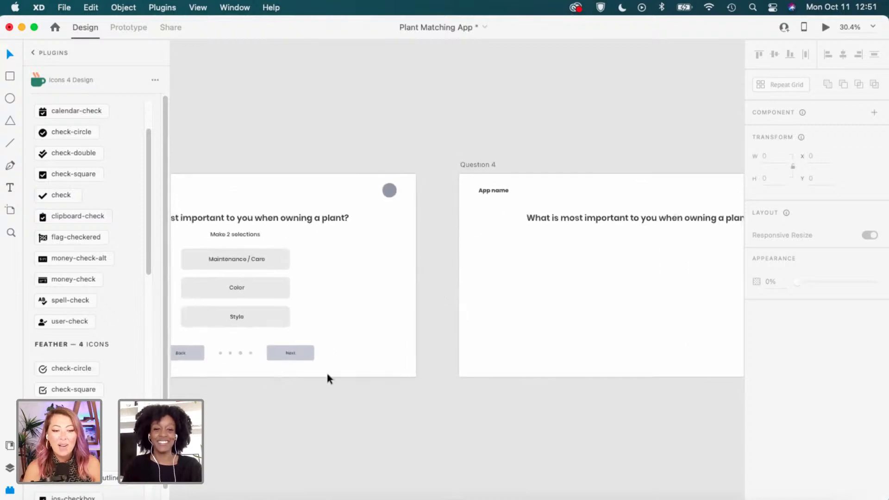
pyautogui.moveTo(264, 365); pyautogui.dragTo(405, 354)
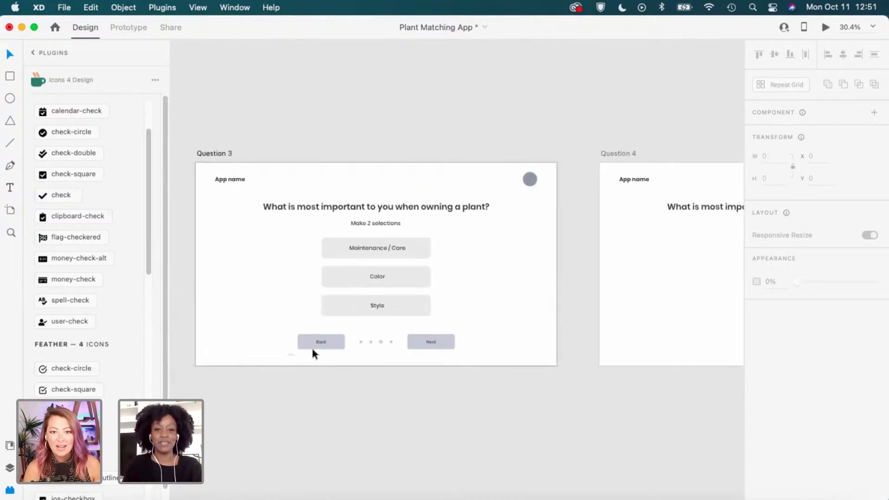
pyautogui.moveTo(290, 355); pyautogui.dragTo(470, 330)
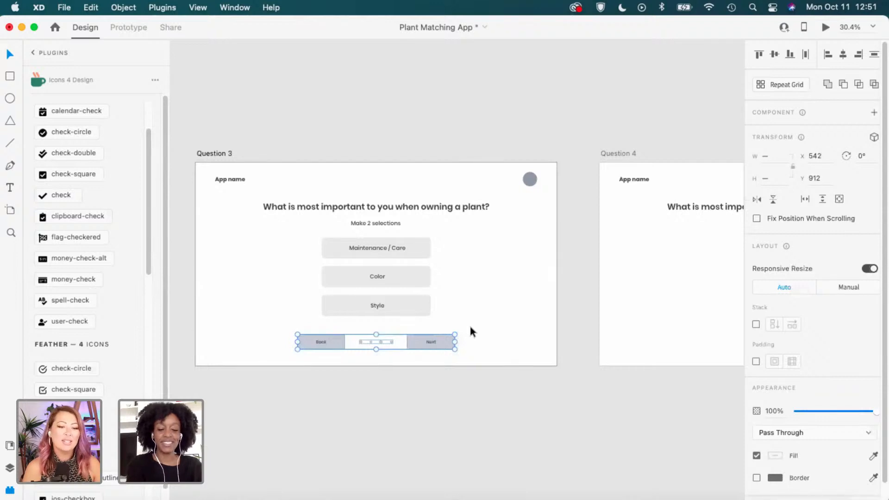
pyautogui.press('super+g')
pyautogui.press('super+c')
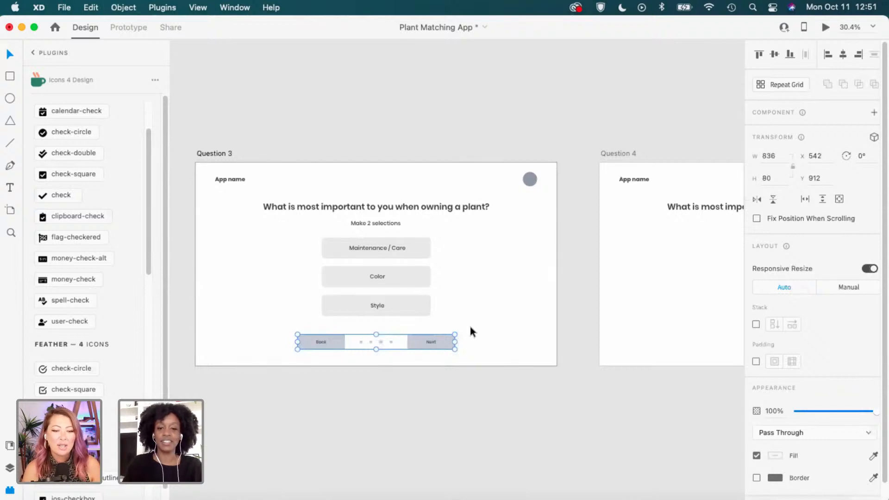
pyautogui.moveTo(645, 289); pyautogui.dragTo(364, 298)
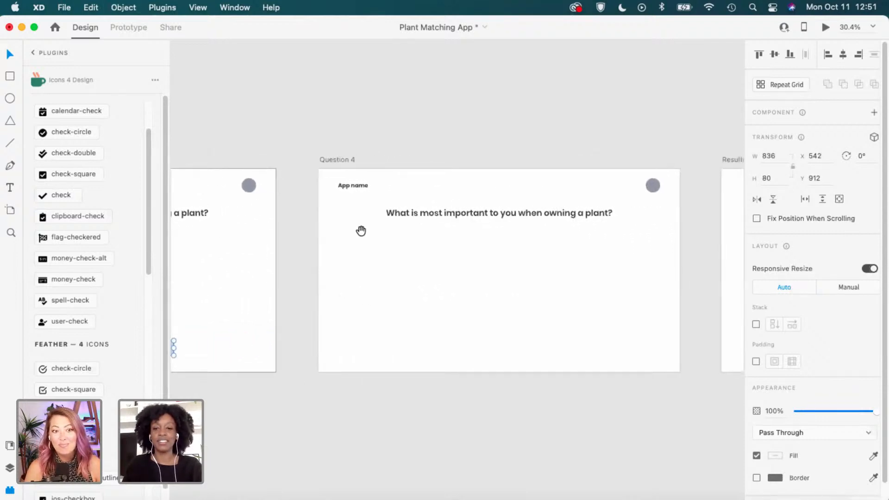
pyautogui.click(351, 159)
pyautogui.press('super+v')
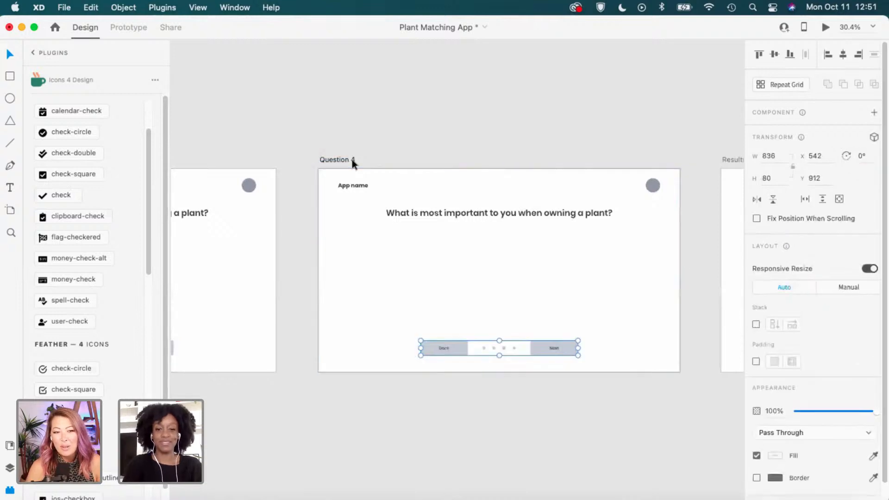
pyautogui.click(419, 260)
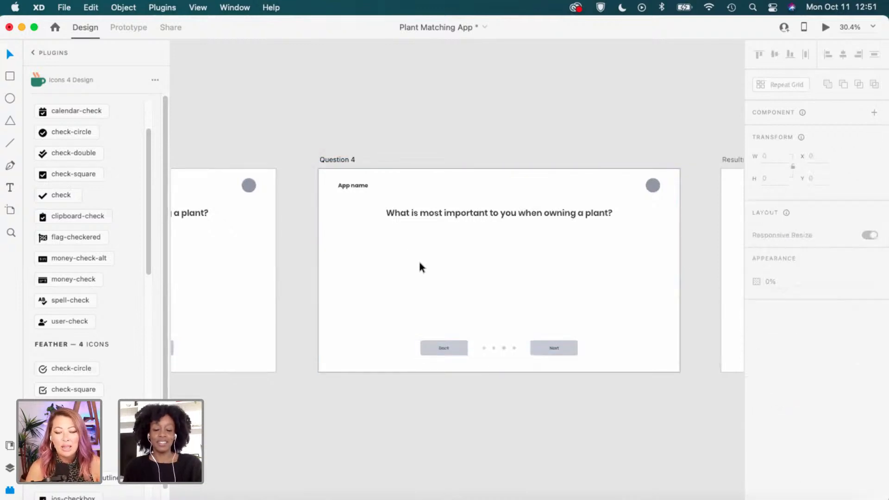
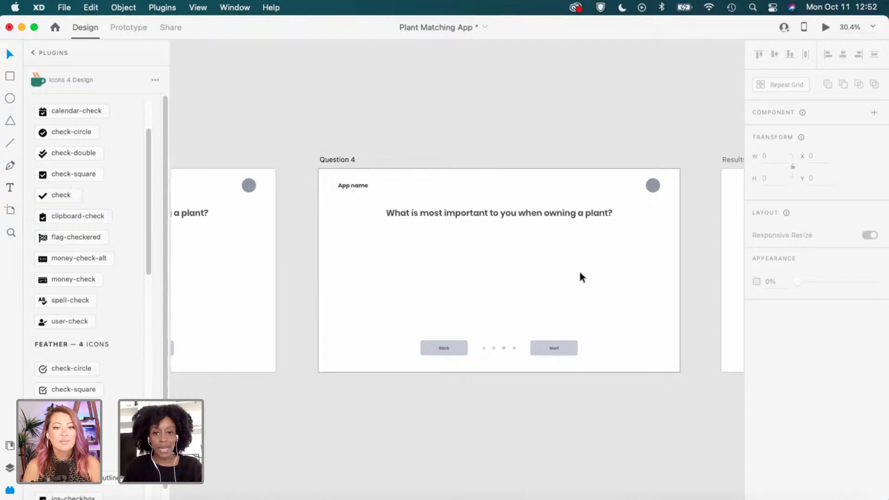
# Pan to Question 2 and check the position of its Back/Next bar.
pyautogui.moveTo(390, 281); pyautogui.dragTo(514, 272)
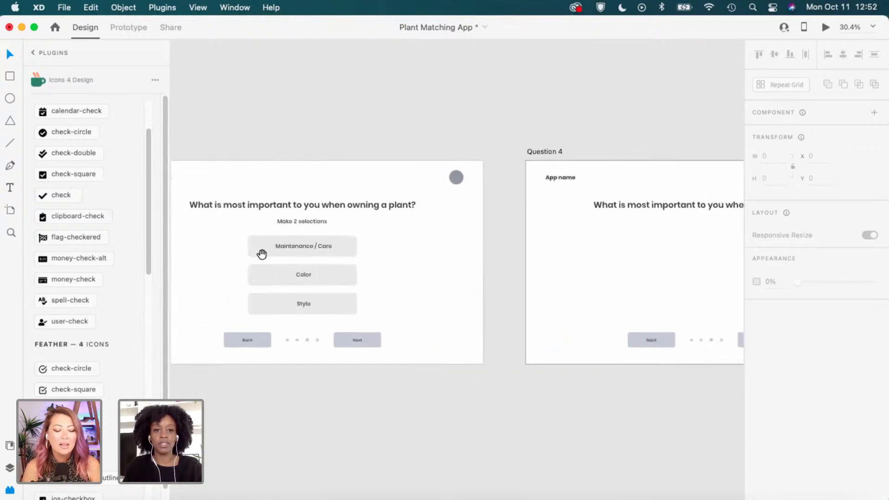
pyautogui.moveTo(260, 254); pyautogui.dragTo(651, 244)
pyautogui.moveTo(284, 239); pyautogui.dragTo(508, 299)
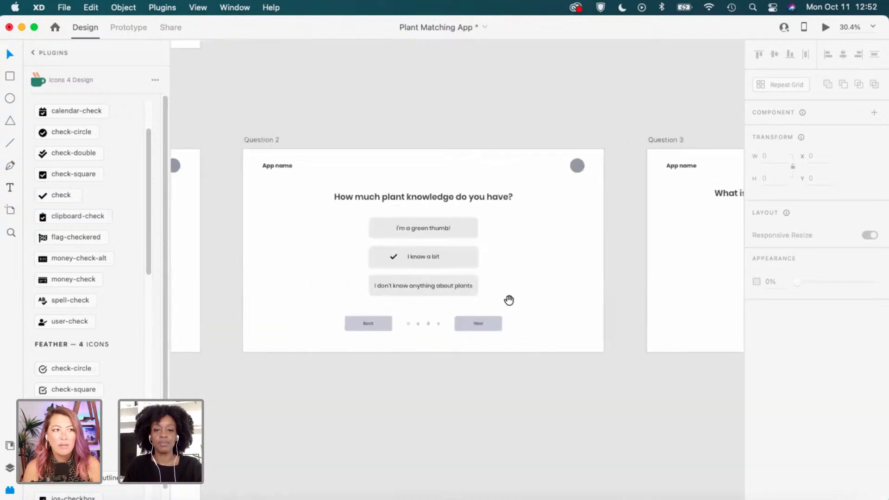
pyautogui.click(487, 330)
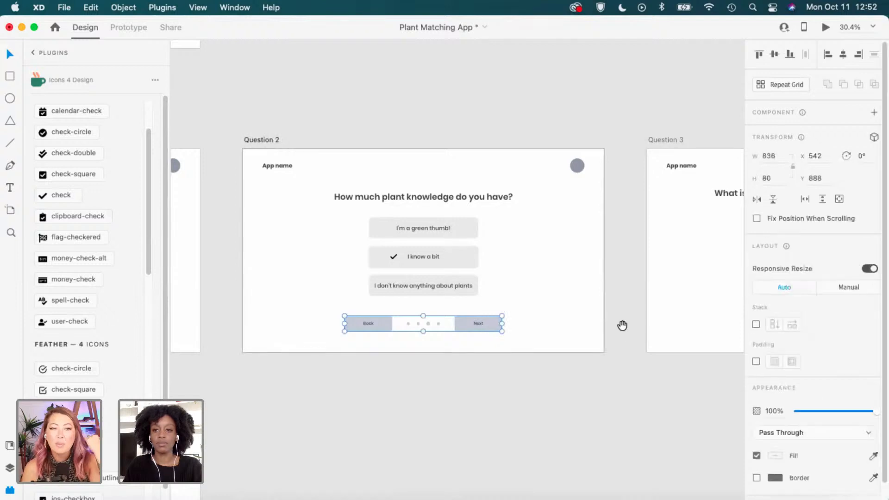
# Set Question 3's Back/Next bar to Y 888 to match Question 2.
pyautogui.moveTo(622, 326); pyautogui.dragTo(316, 318)
pyautogui.click(481, 321)
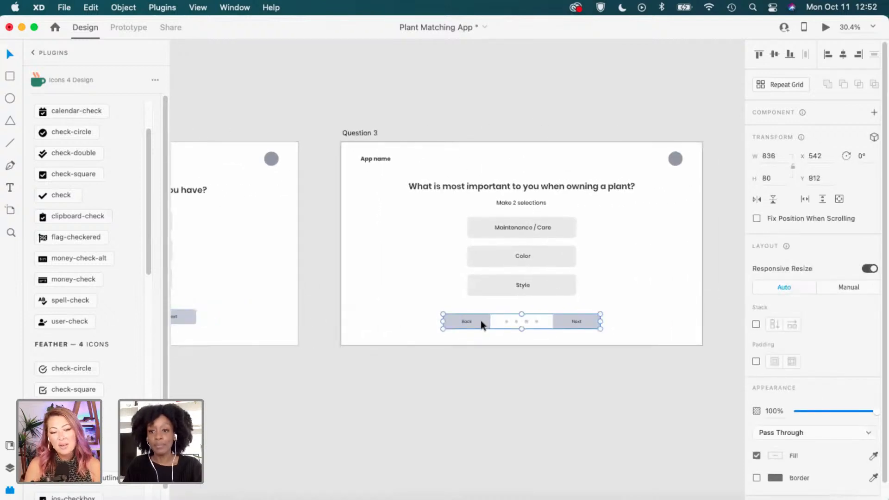
pyautogui.click(827, 179)
pyautogui.write('888')
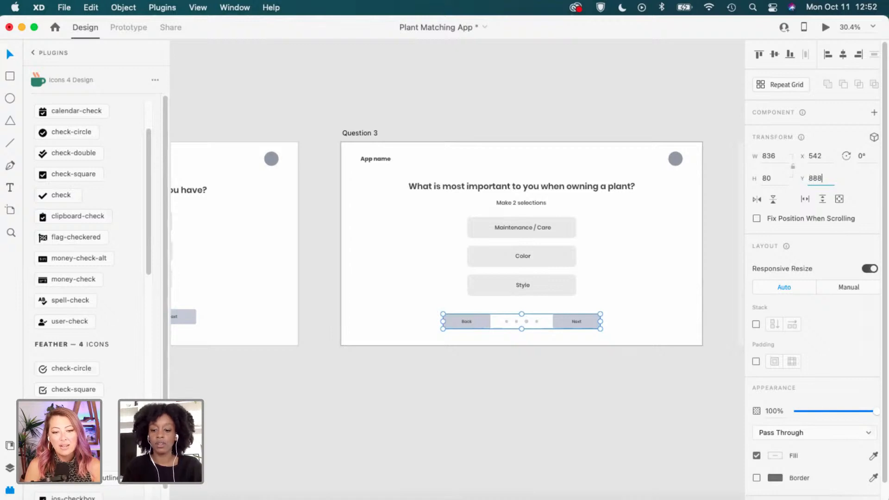
pyautogui.press('Return')
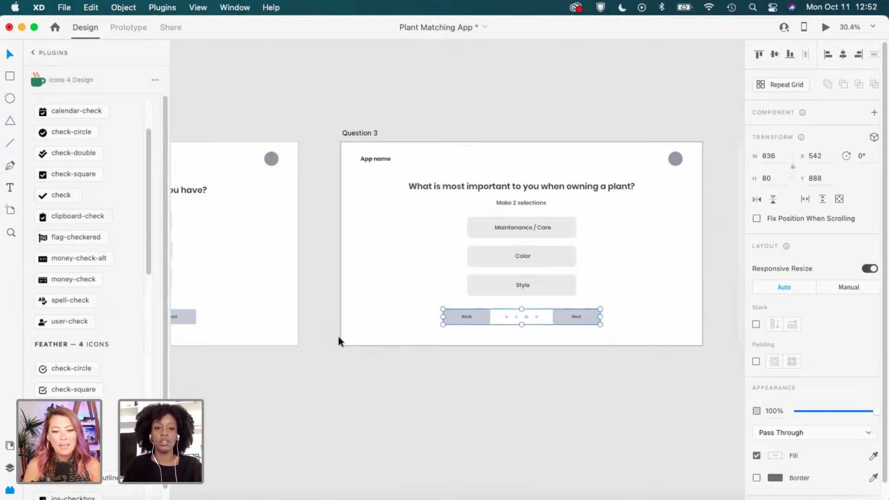
# Pan from Question 1 past the Results Page and settle on the empty Question 4 artboard.
pyautogui.hscroll(-10, 442, 283)
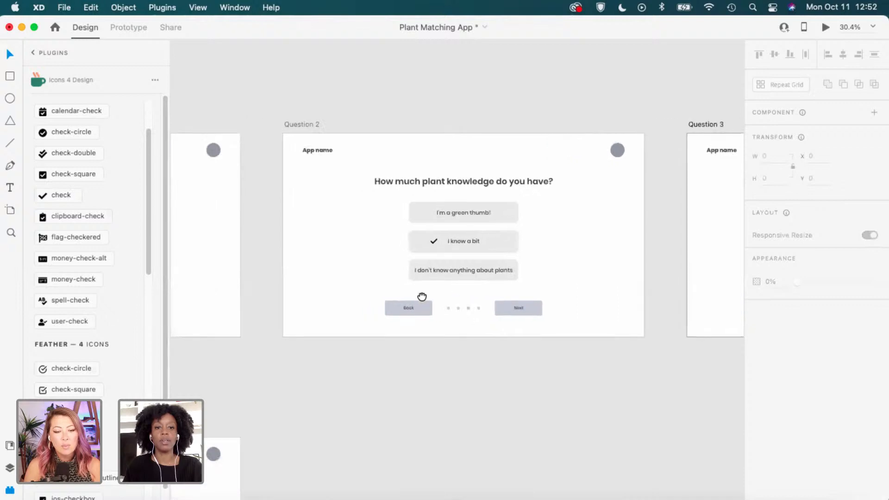
pyautogui.moveTo(422, 296); pyautogui.dragTo(674, 303)
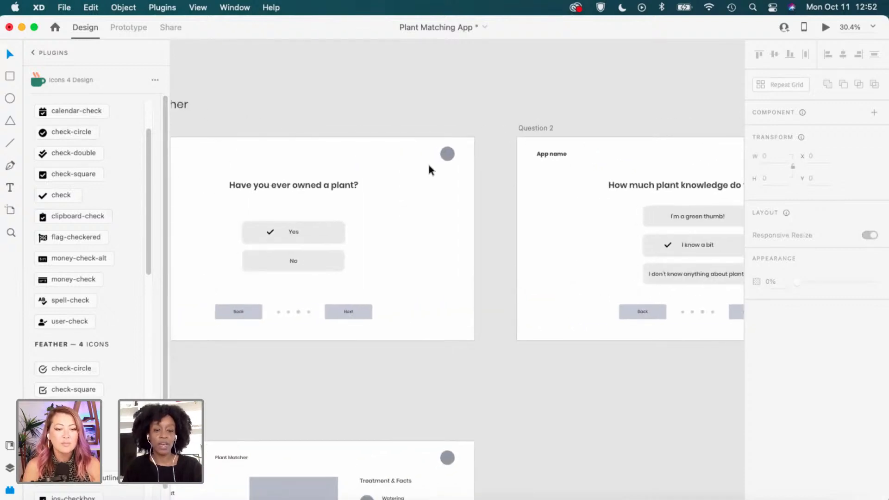
pyautogui.hscroll(10, 619, 236)
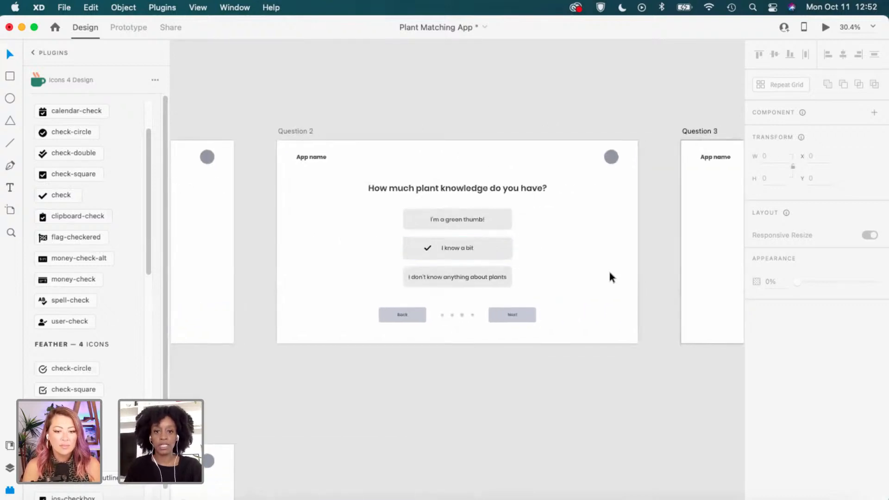
pyautogui.moveTo(690, 304); pyautogui.dragTo(319, 312)
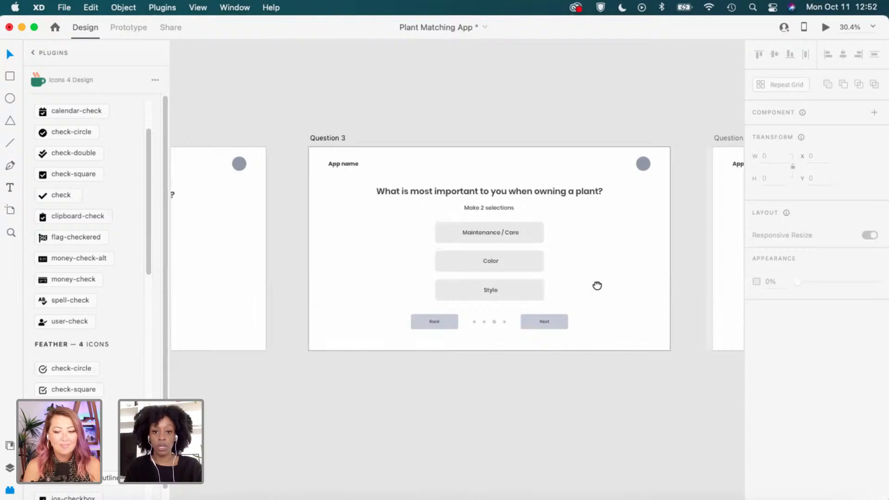
pyautogui.moveTo(597, 286); pyautogui.dragTo(413, 292)
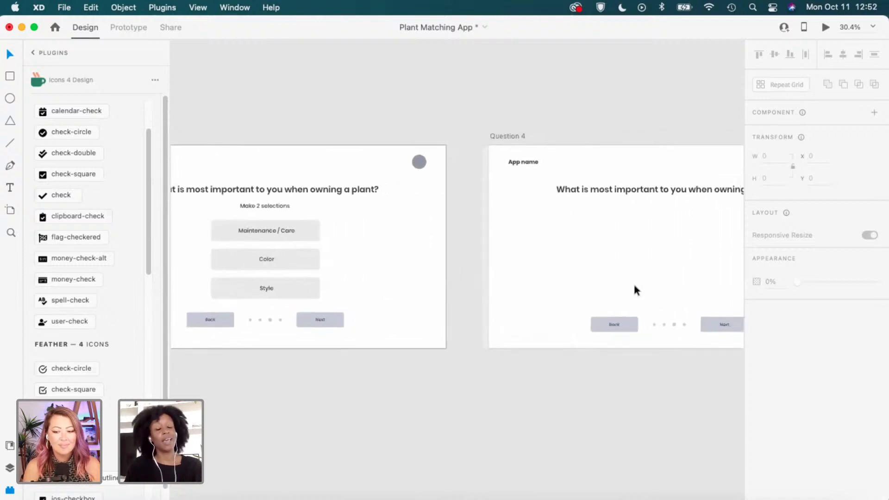
pyautogui.moveTo(683, 270); pyautogui.dragTo(488, 273)
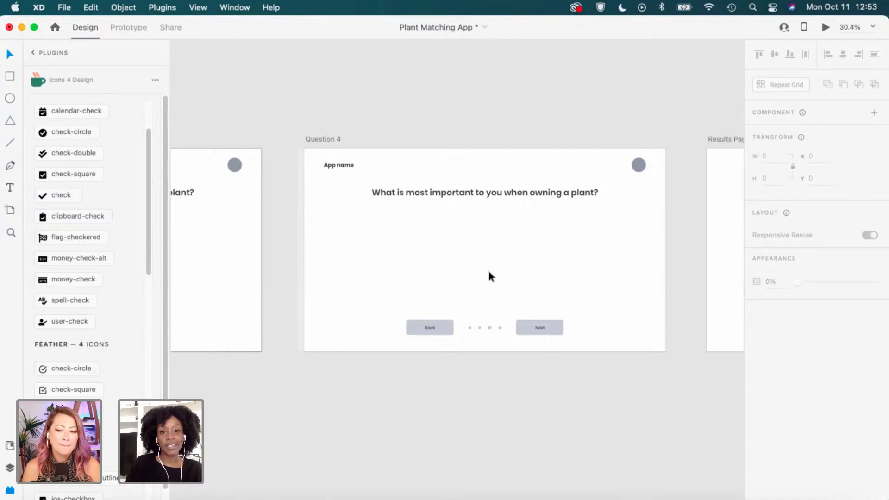
pyautogui.moveTo(534, 325); pyautogui.dragTo(421, 332)
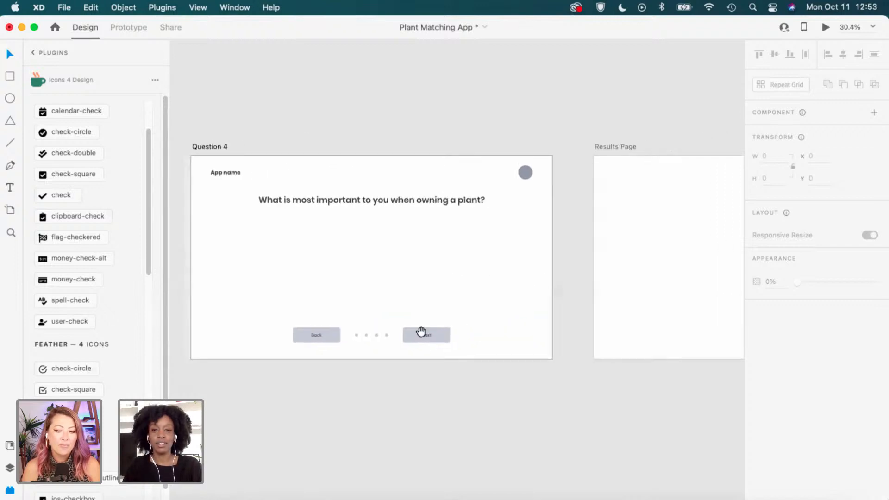
pyautogui.moveTo(273, 252); pyautogui.dragTo(401, 243)
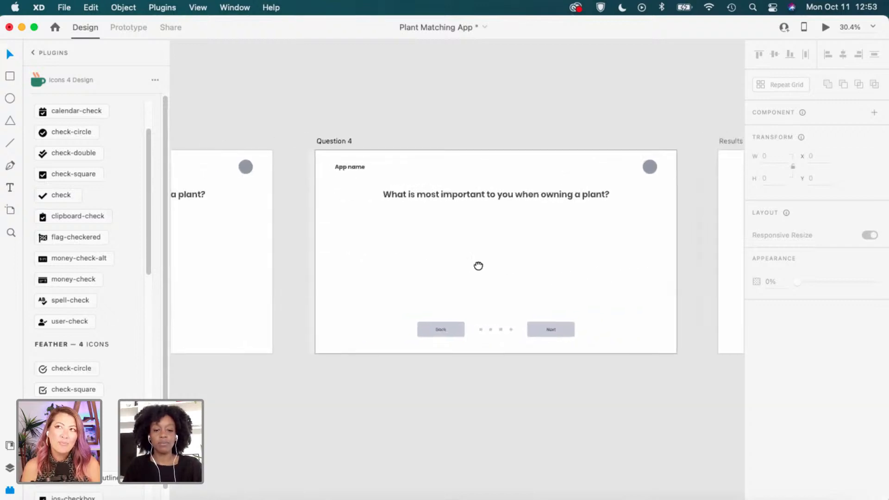
# Paste Question 3's Maintenance / Care, Color and Style button grid into Question 4.
pyautogui.click(253, 261)
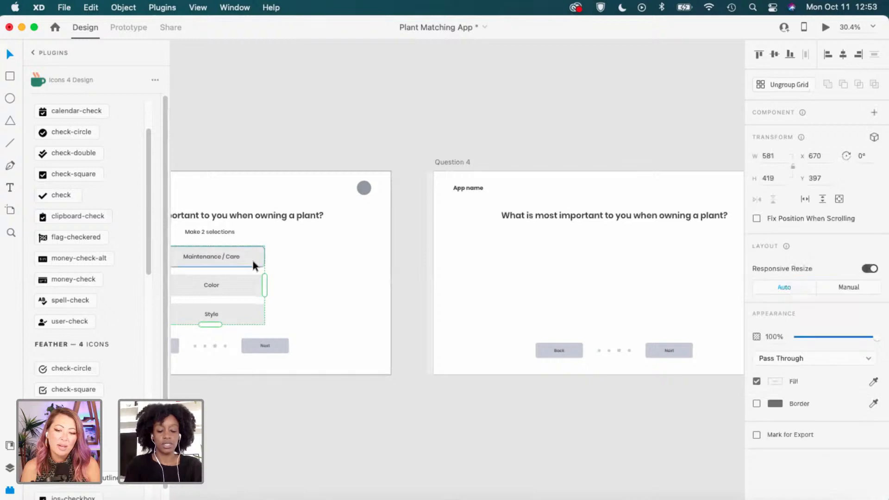
pyautogui.click(701, 268)
pyautogui.moveTo(629, 270); pyautogui.dragTo(497, 264)
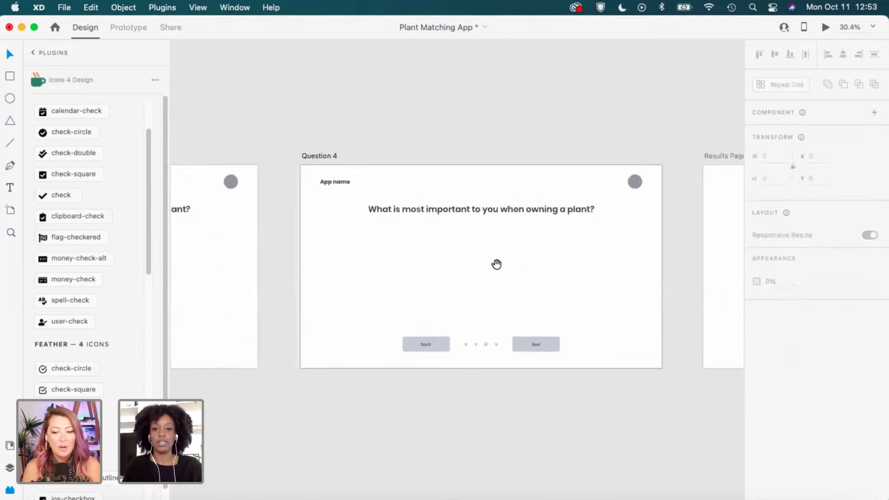
pyautogui.click(316, 155)
pyautogui.press('super+v')
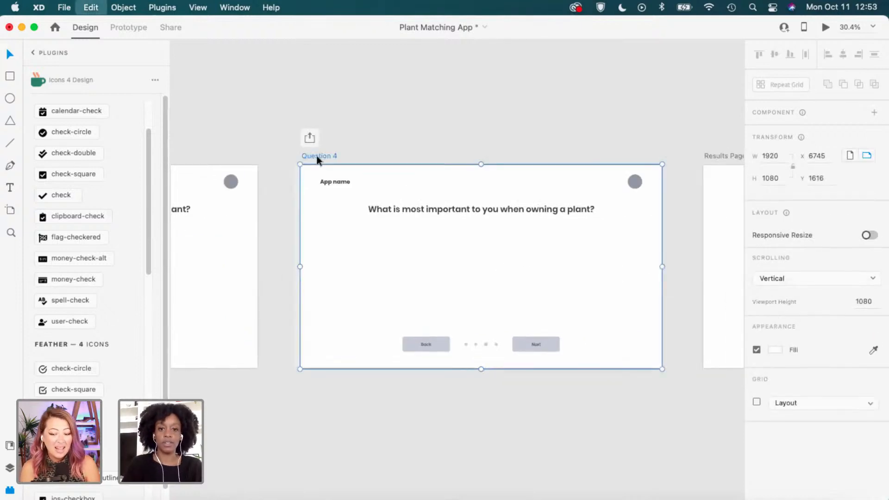
pyautogui.click(496, 141)
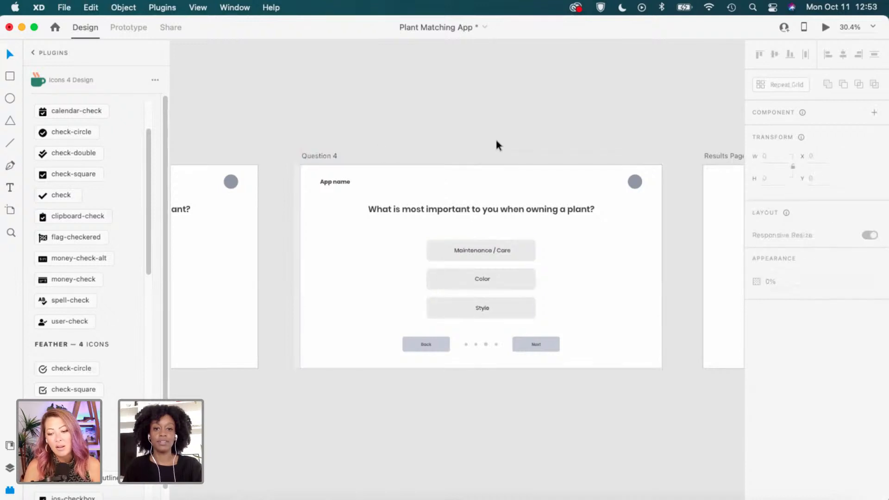
pyautogui.scroll(-1, 496, 146)
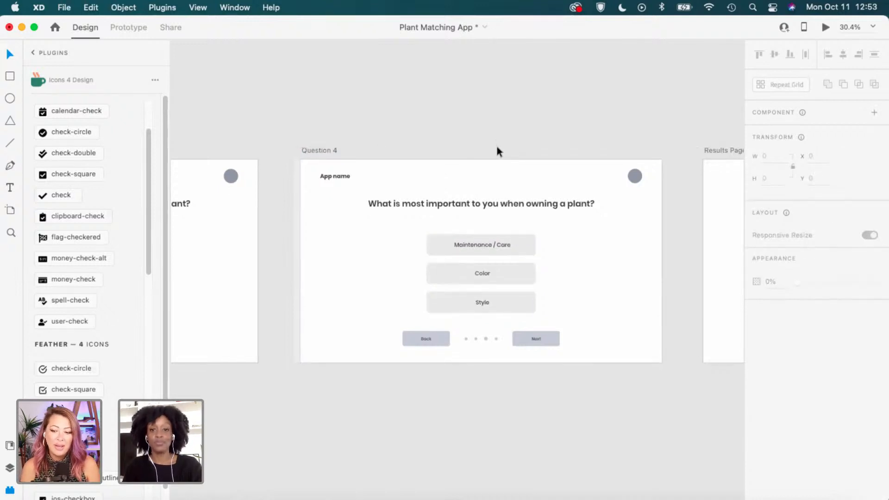
pyautogui.scroll(1, 597, 244)
pyautogui.scroll(3, 597, 240)
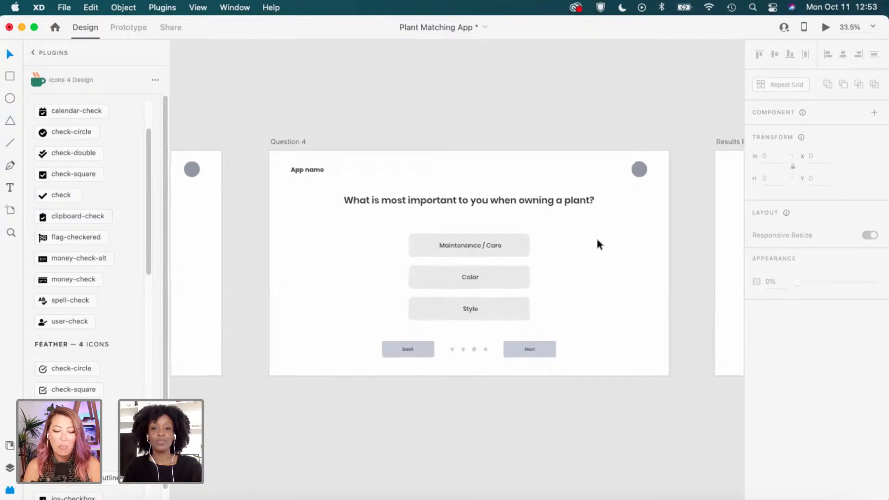
pyautogui.scroll(1, 597, 242)
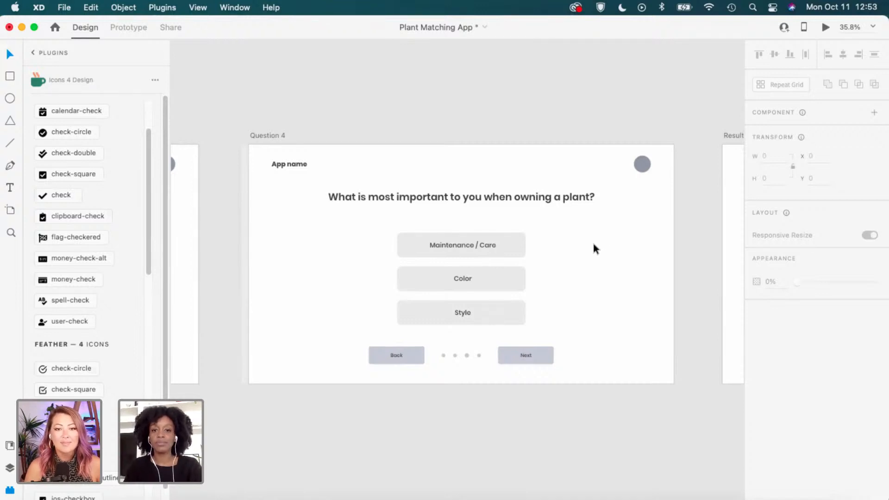
pyautogui.scroll(-1, 584, 254)
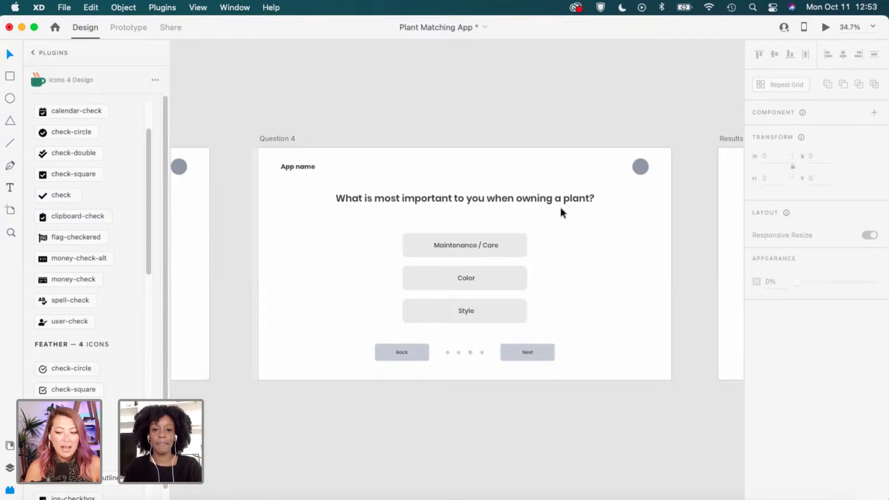
pyautogui.scroll(1, 551, 226)
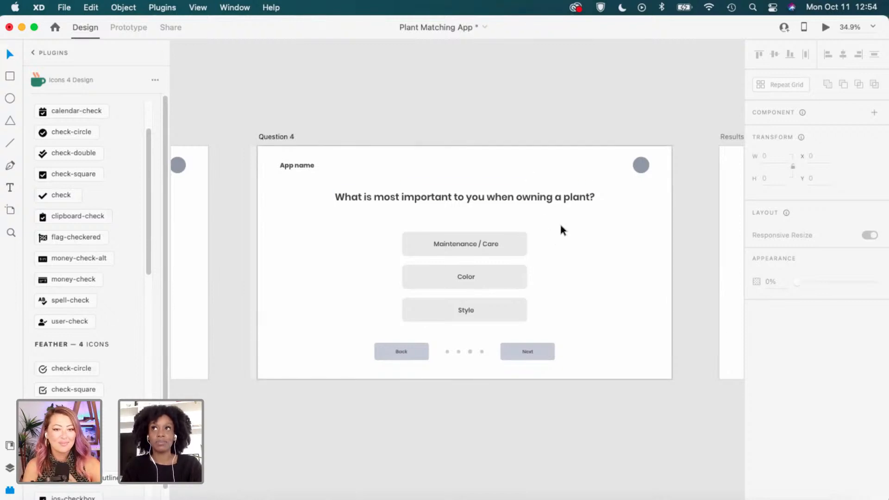
pyautogui.scroll(3, 559, 221)
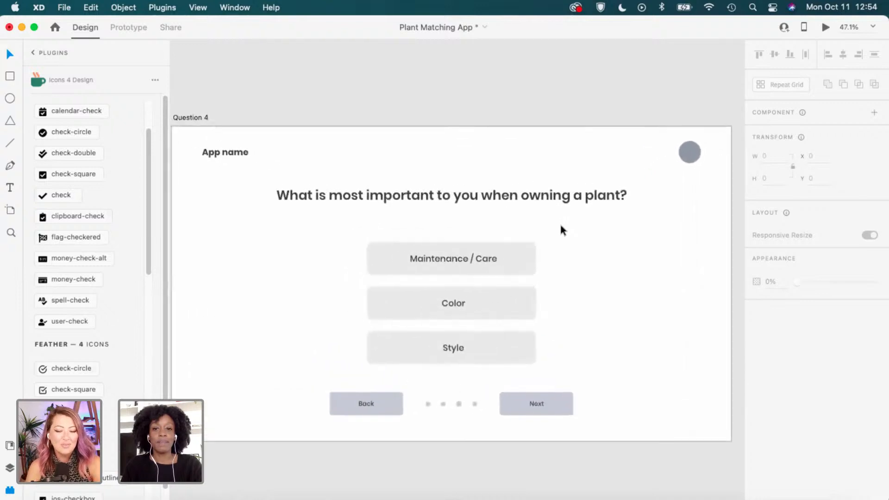
# Retype Question 4's heading as 'How often would you take care of a plant?' and centre it horizontally.
pyautogui.press('t')
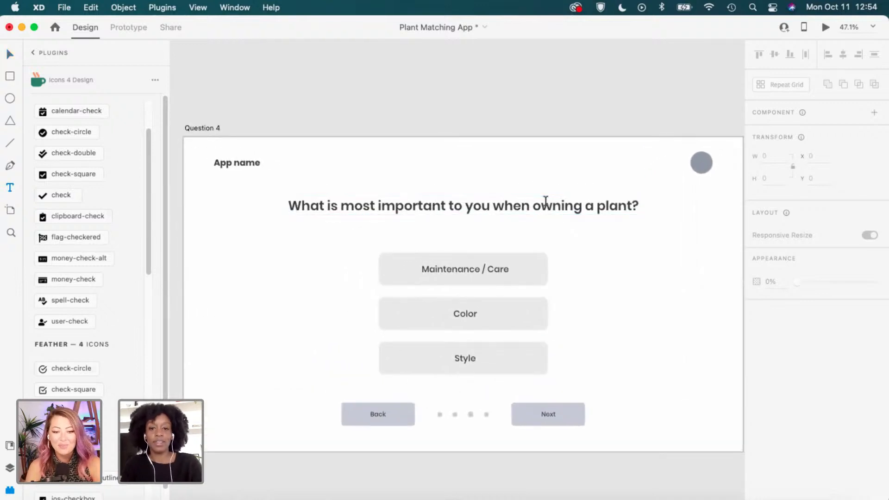
pyautogui.tripleClick(532, 201)
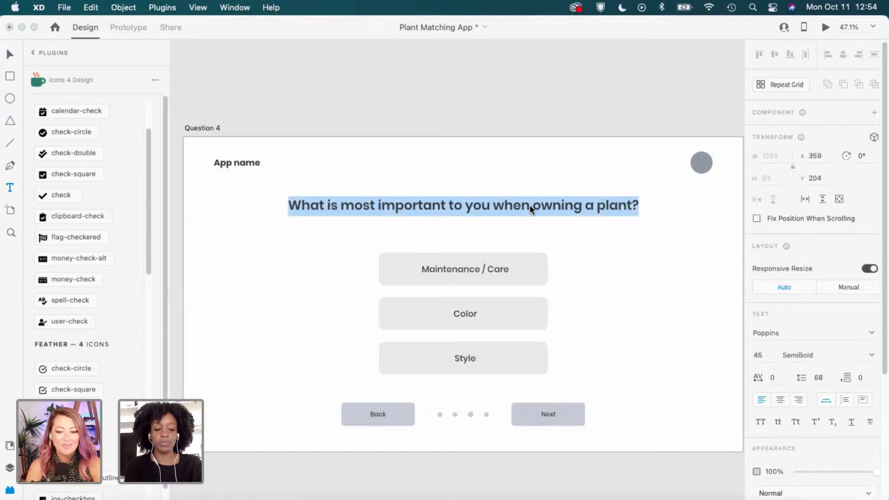
pyautogui.write('How often')
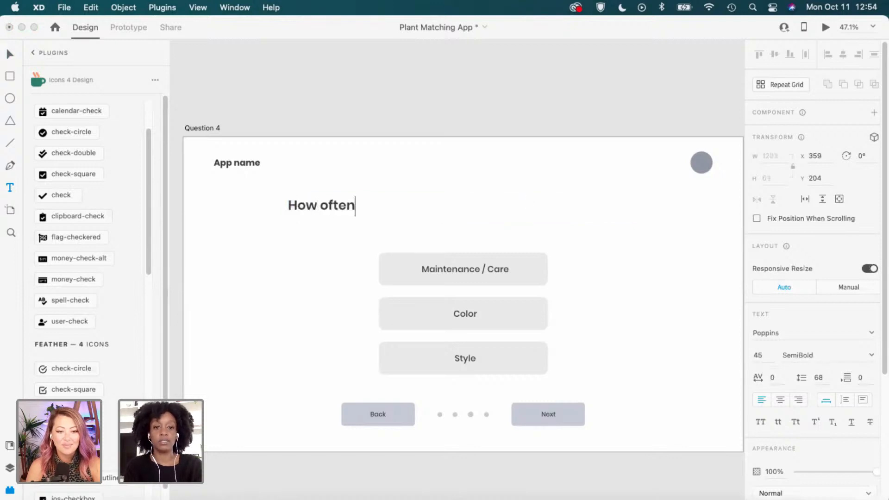
pyautogui.write(' wodu')
pyautogui.press('BackSpace')
pyautogui.press('BackSpace')
pyautogui.write('ul')
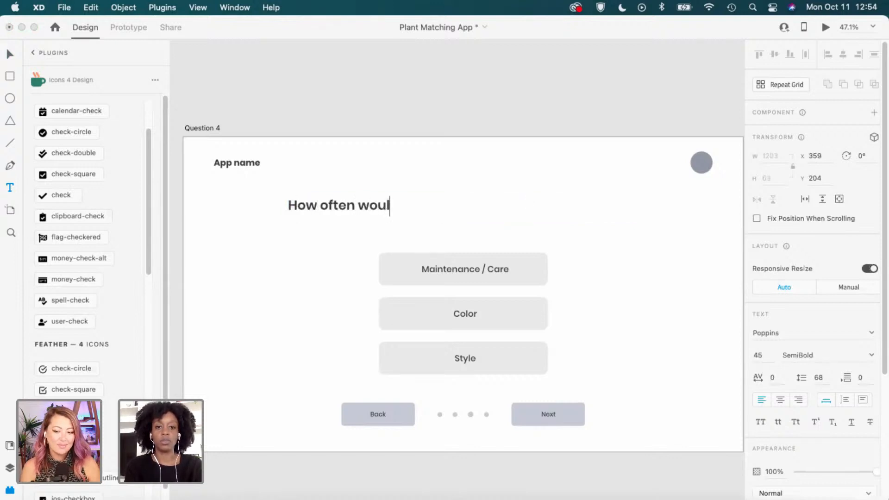
pyautogui.write('d you take car')
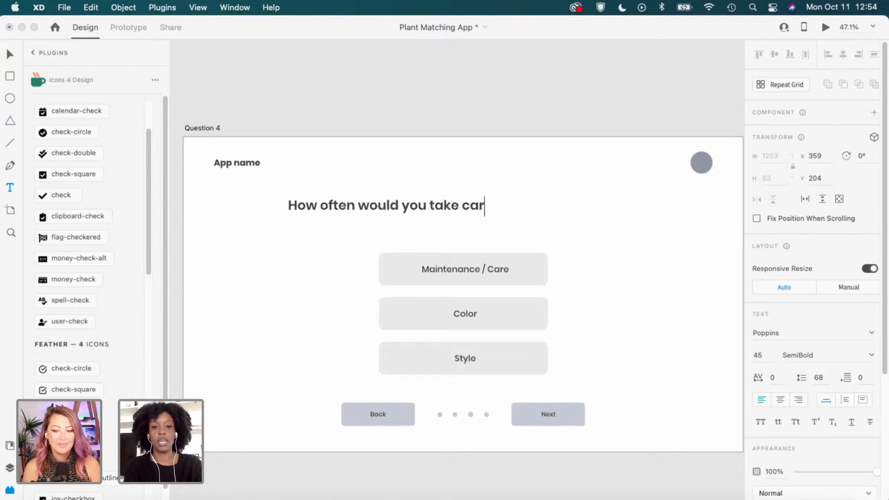
pyautogui.write('e of a plant')
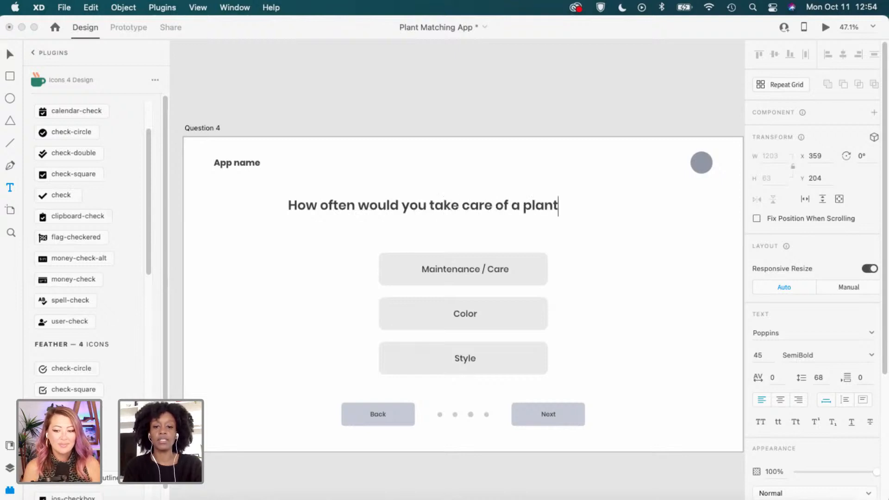
pyautogui.write('?')
pyautogui.press('Escape')
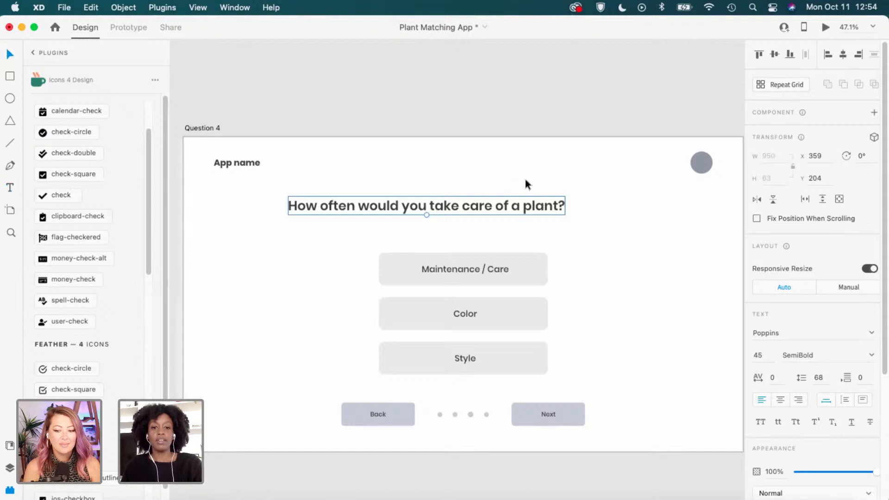
pyautogui.click(841, 55)
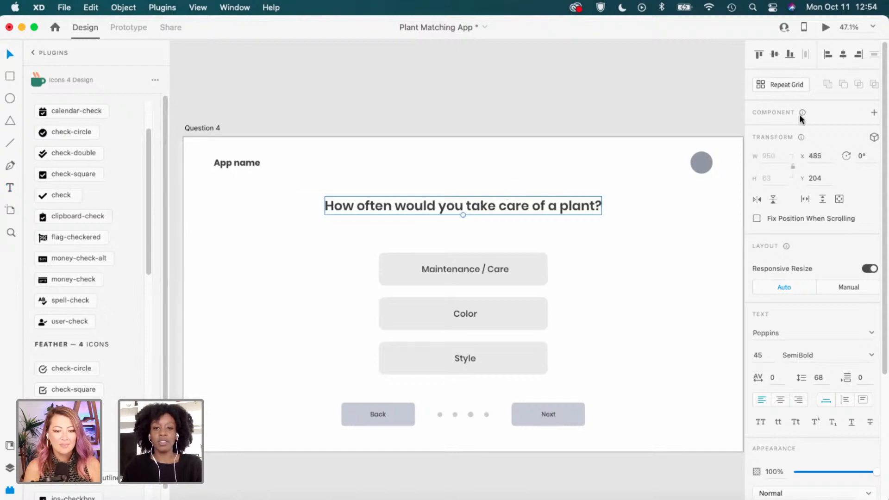
pyautogui.click(640, 287)
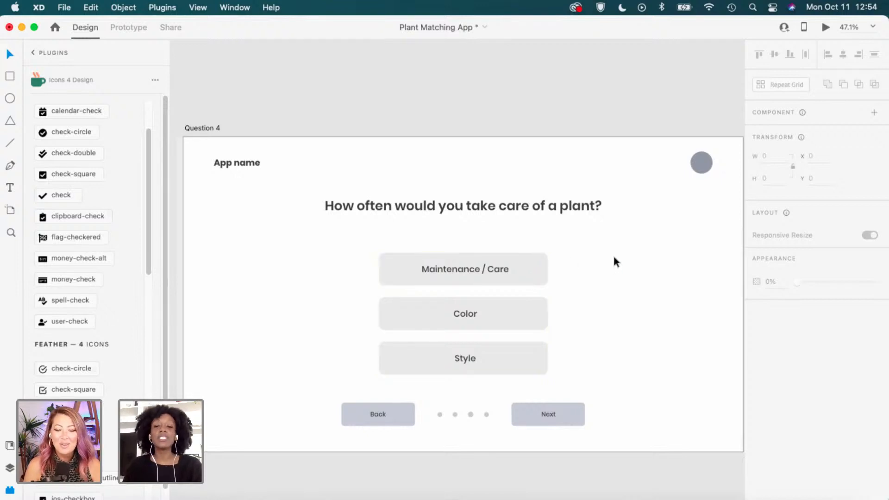
# Nudge Question 4's three answer buttons a little higher under the heading.
pyautogui.click(518, 276)
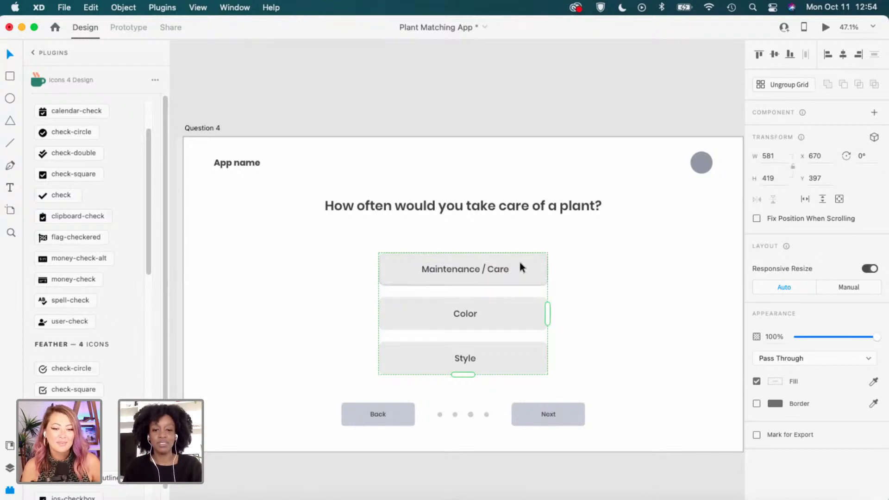
pyautogui.click(616, 283)
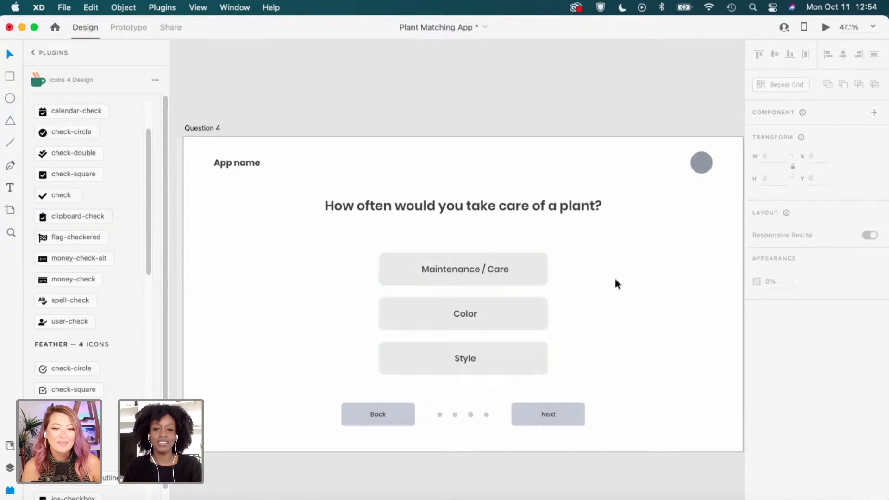
pyautogui.scroll(-1, 616, 284)
pyautogui.scroll(-2, 615, 284)
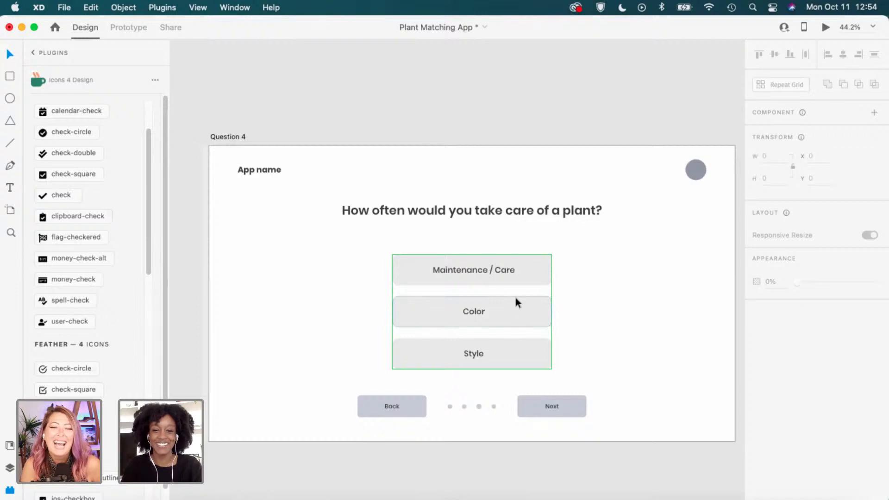
pyautogui.click(548, 265)
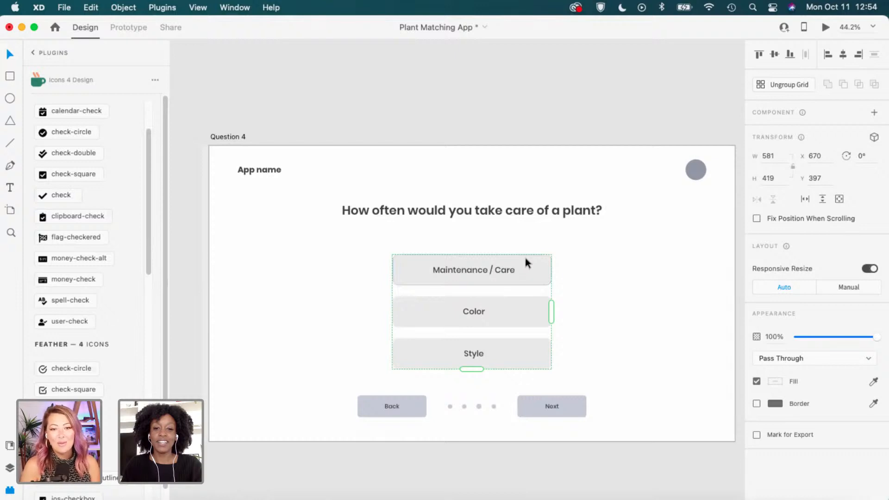
pyautogui.moveTo(525, 258); pyautogui.dragTo(525, 248)
pyautogui.click(600, 266)
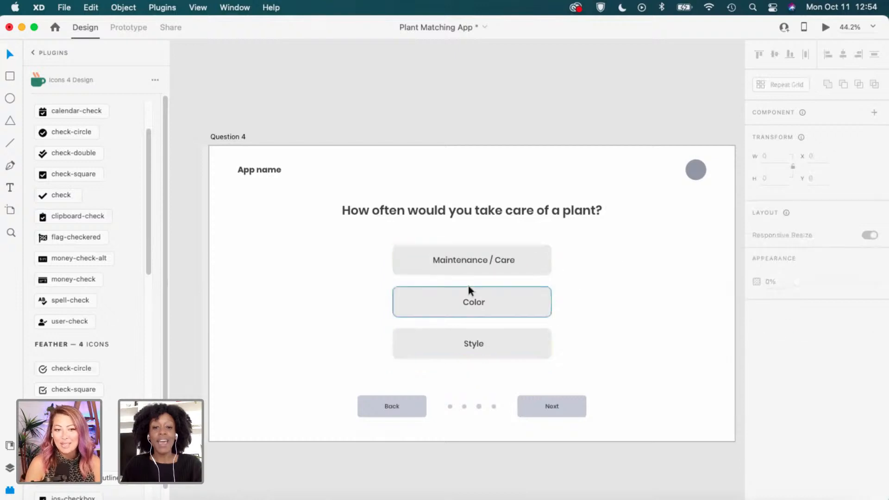
pyautogui.scroll(2, 468, 287)
# Relabel the first answer button from Maintenance / Care to 'Monthly'.
pyautogui.press('t')
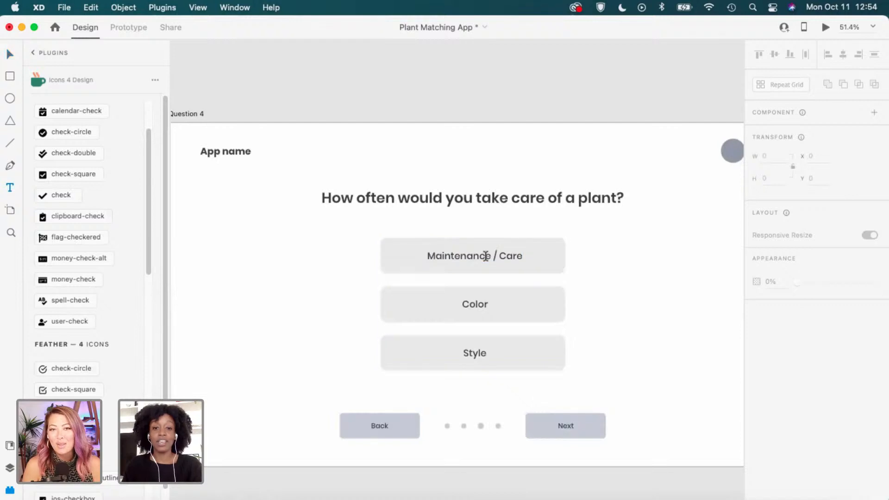
pyautogui.tripleClick(486, 257)
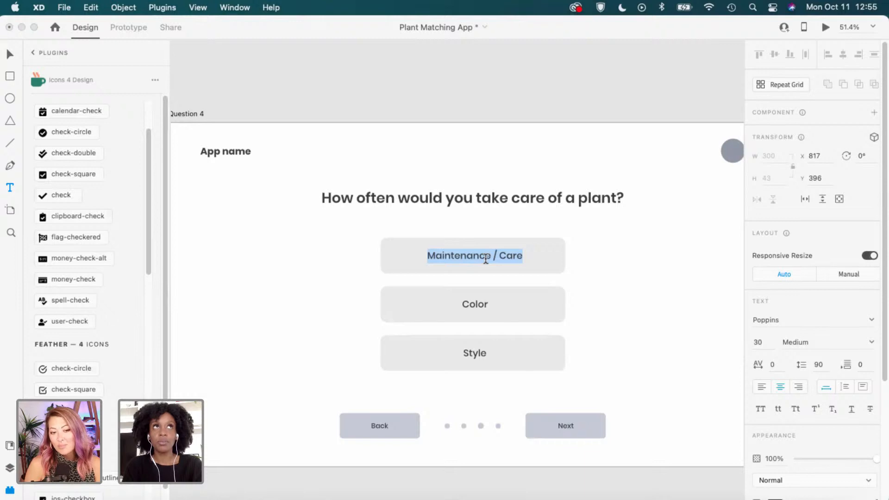
pyautogui.write('Mont')
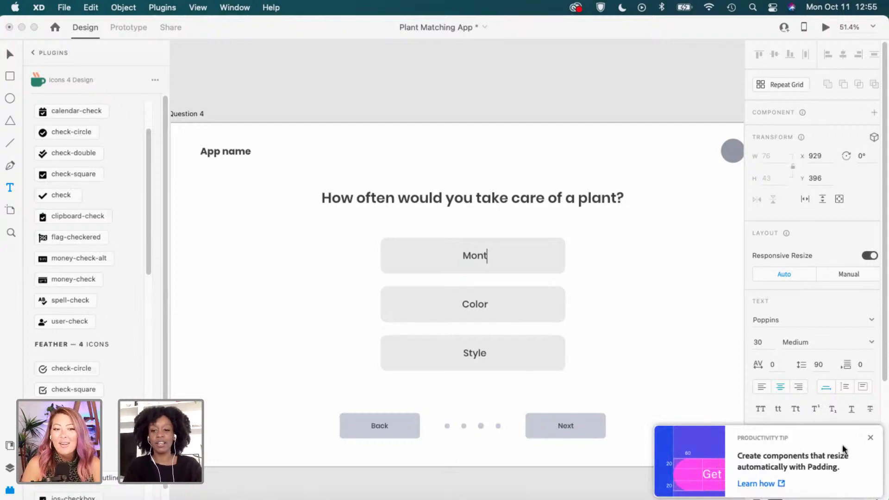
pyautogui.click(871, 438)
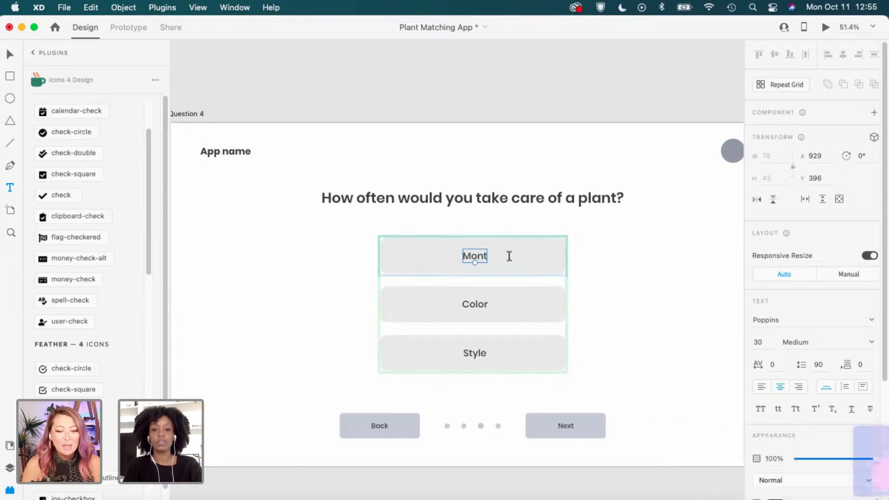
pyautogui.doubleClick(484, 258)
pyautogui.press('Right')
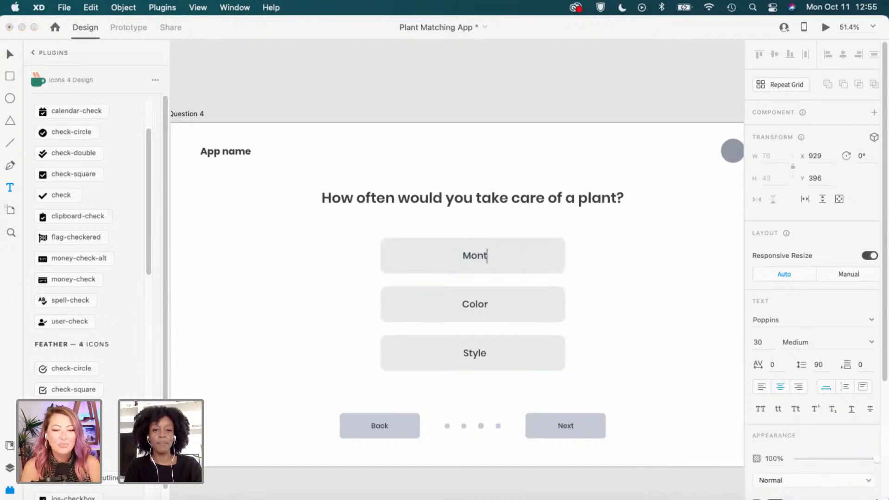
pyautogui.write('hly')
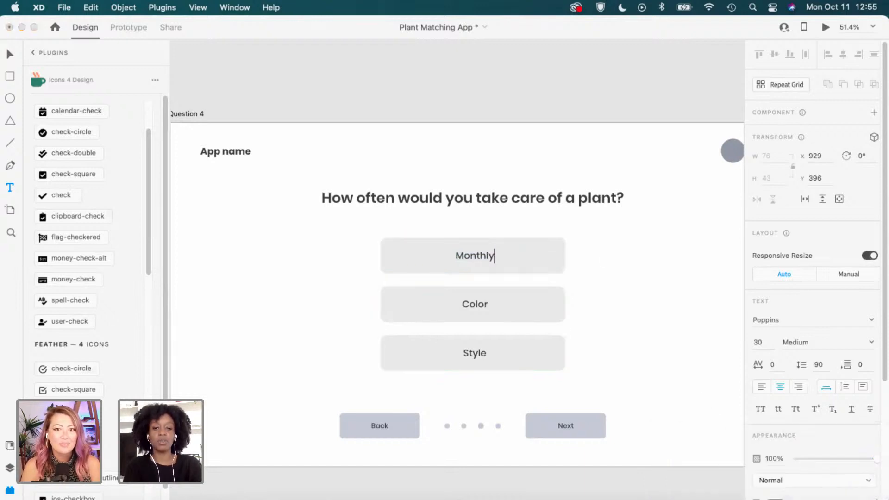
pyautogui.press('Escape')
# Relabel the Color and Style buttons 'Weekly' and 'Daily'.
pyautogui.doubleClick(474, 302)
pyautogui.write('Weekly')
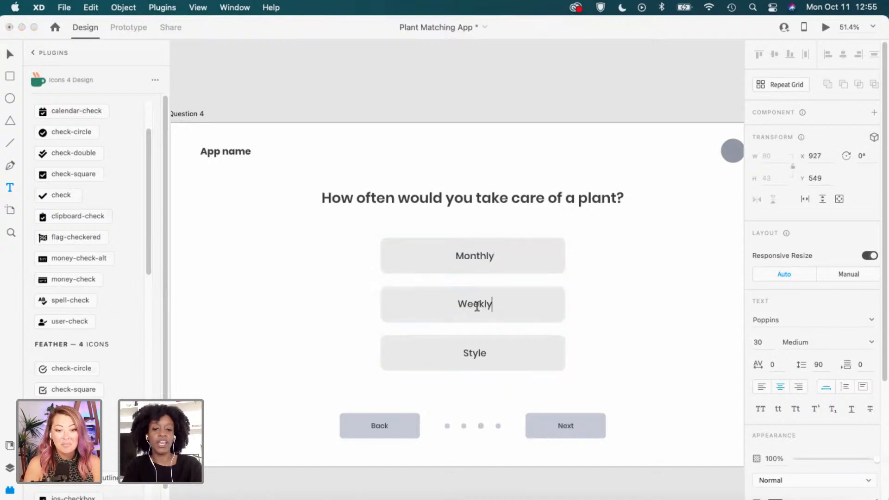
pyautogui.click(474, 355)
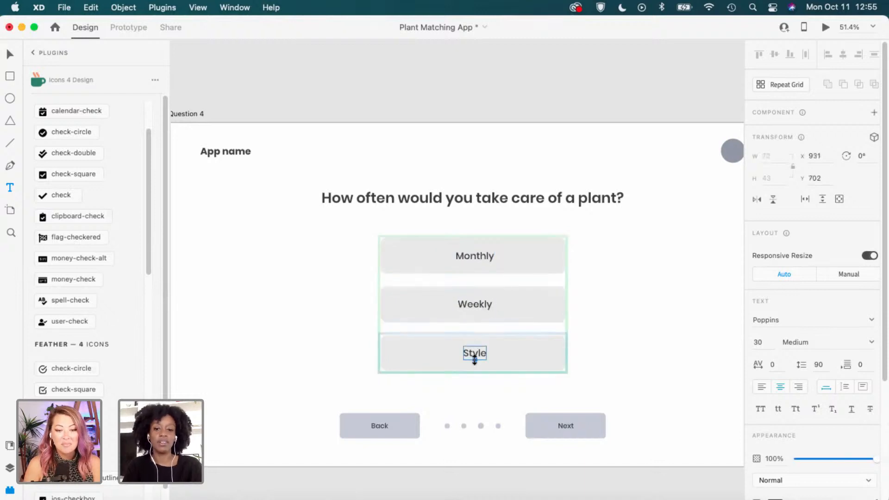
pyautogui.doubleClick(475, 355)
pyautogui.write('Daily')
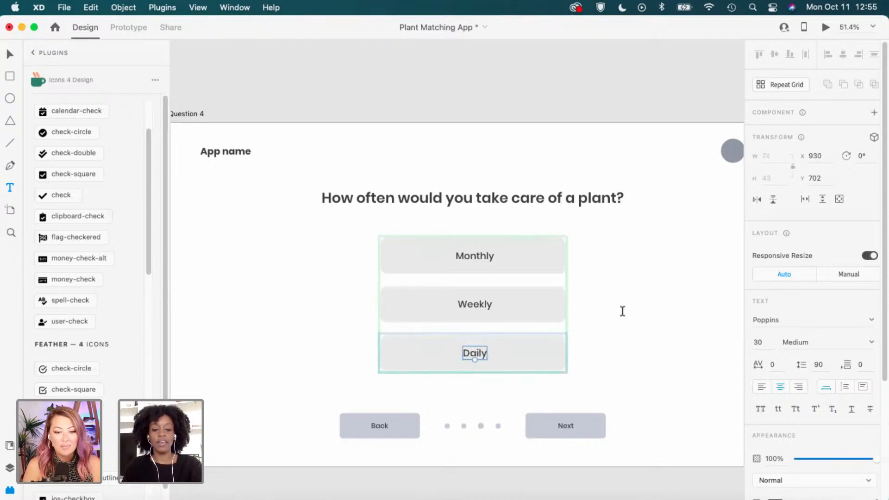
pyautogui.click(625, 313)
pyautogui.scroll(-3, 642, 346)
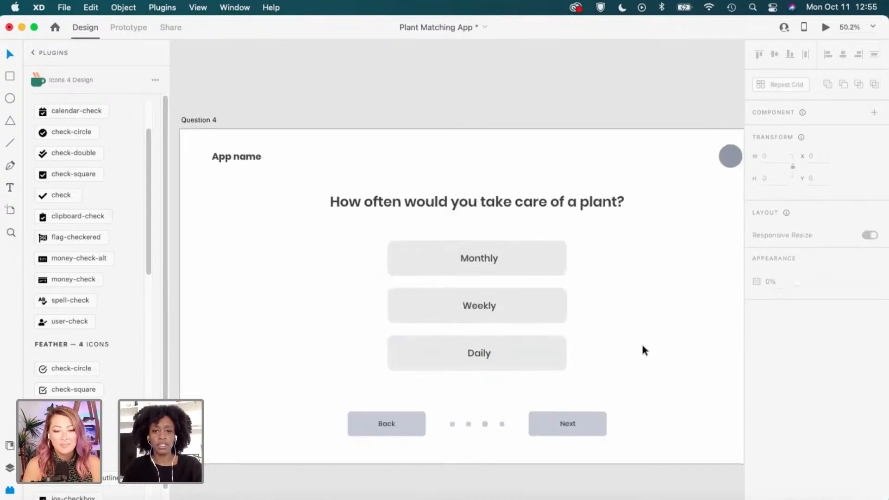
# Zoom out and pan until the previous question's artboard appears left of Question 4.
pyautogui.moveTo(637, 339); pyautogui.dragTo(607, 350)
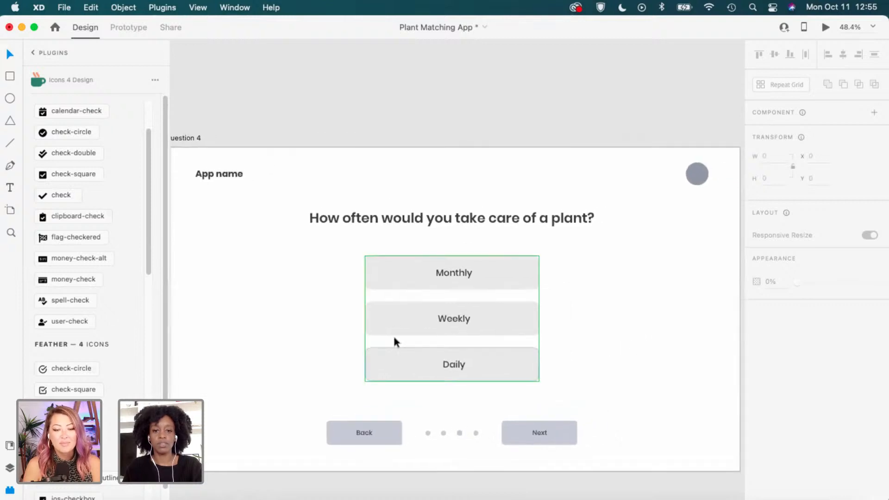
pyautogui.scroll(-3, 409, 333)
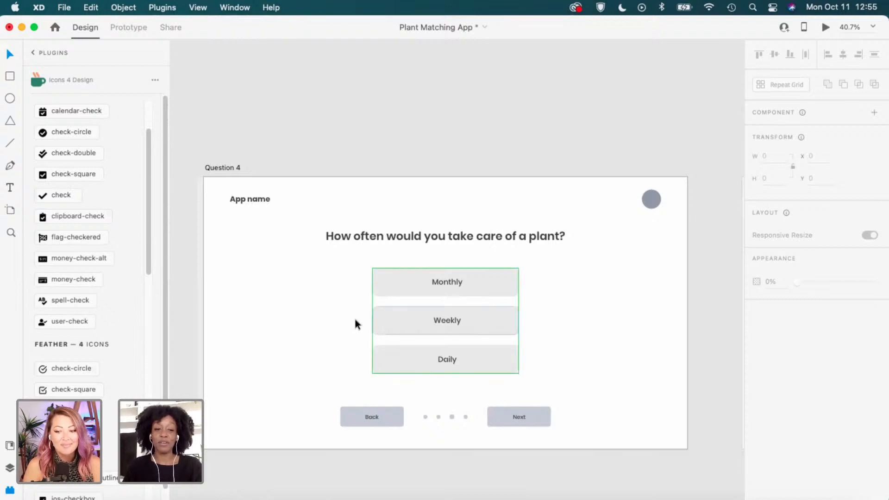
pyautogui.moveTo(333, 292); pyautogui.dragTo(375, 280)
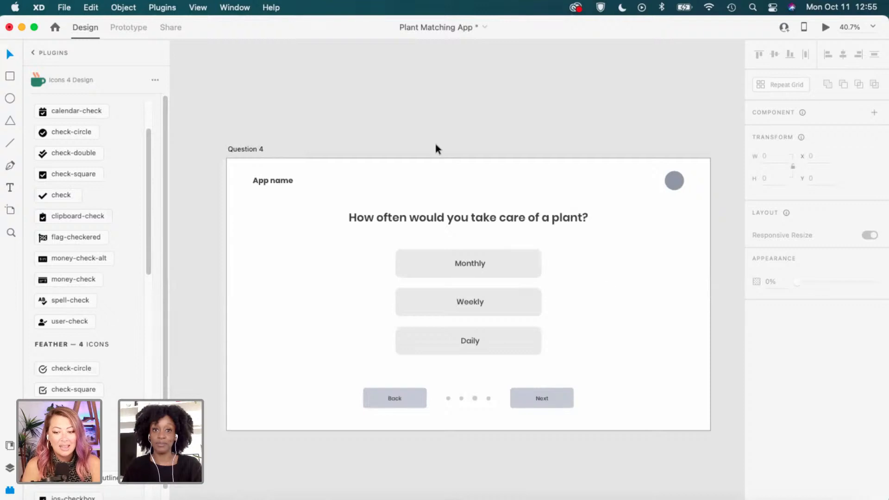
pyautogui.scroll(-5, 652, 285)
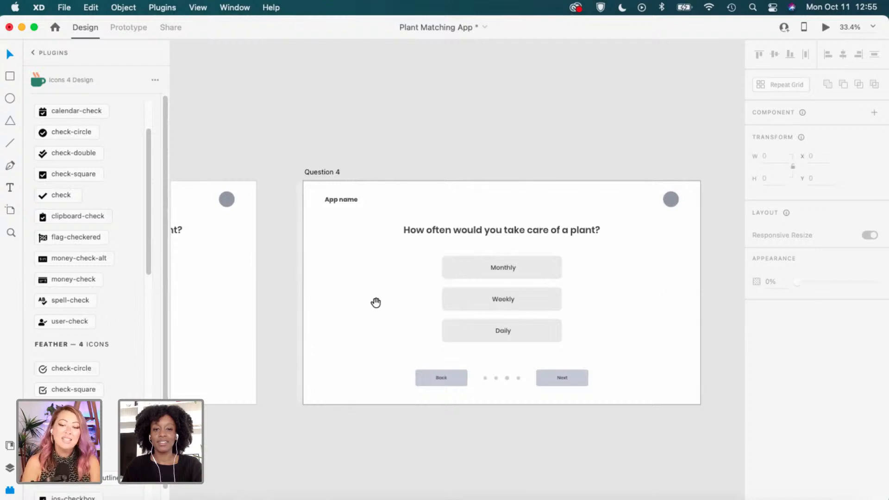
pyautogui.moveTo(367, 306); pyautogui.dragTo(604, 297)
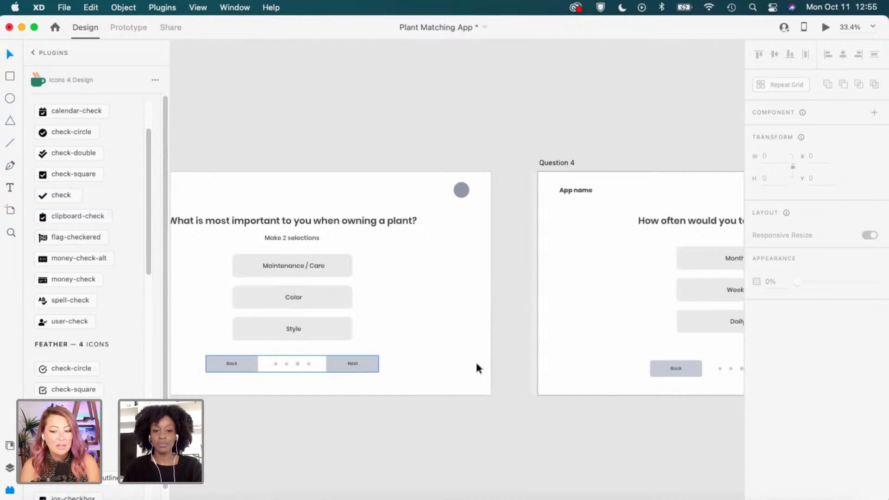
pyautogui.hscroll(5, 647, 387)
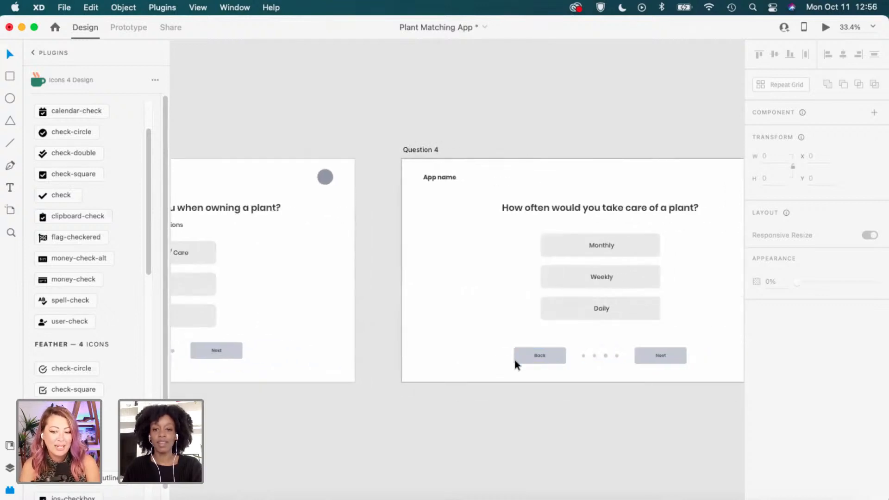
# Set Question 3's Back/Next bar to Y 912.
pyautogui.click(526, 359)
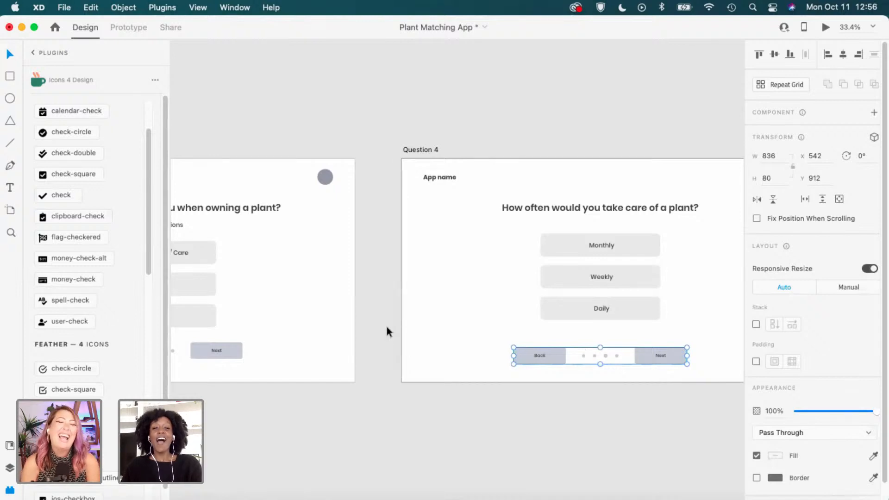
pyautogui.click(398, 347)
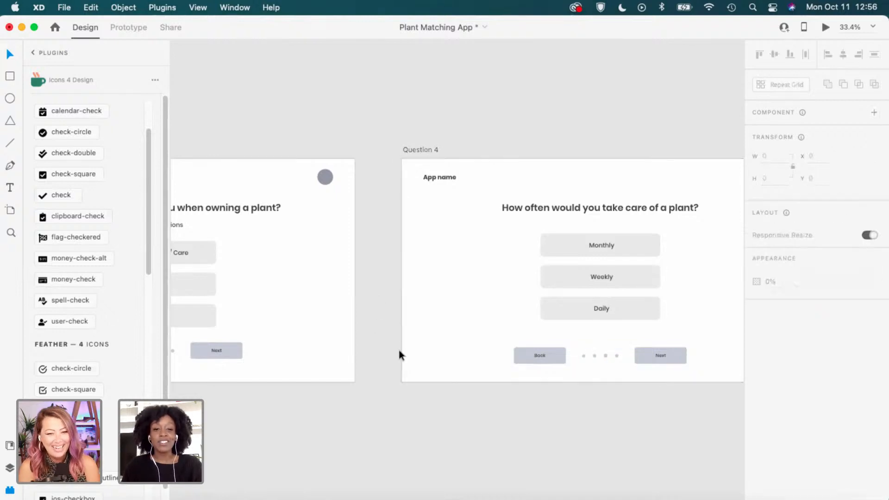
pyautogui.moveTo(404, 322); pyautogui.dragTo(514, 320)
pyautogui.moveTo(381, 305); pyautogui.dragTo(450, 310)
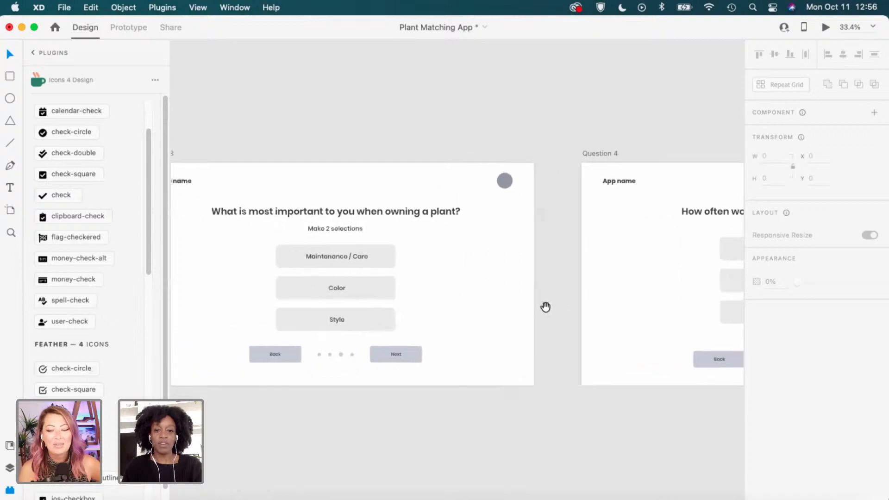
pyautogui.click(402, 362)
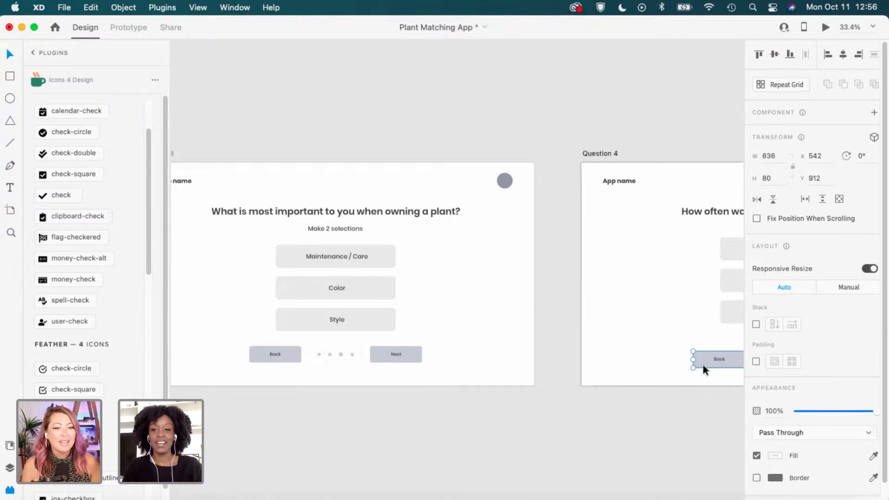
pyautogui.click(823, 177)
pyautogui.write('912')
pyautogui.press('Return')
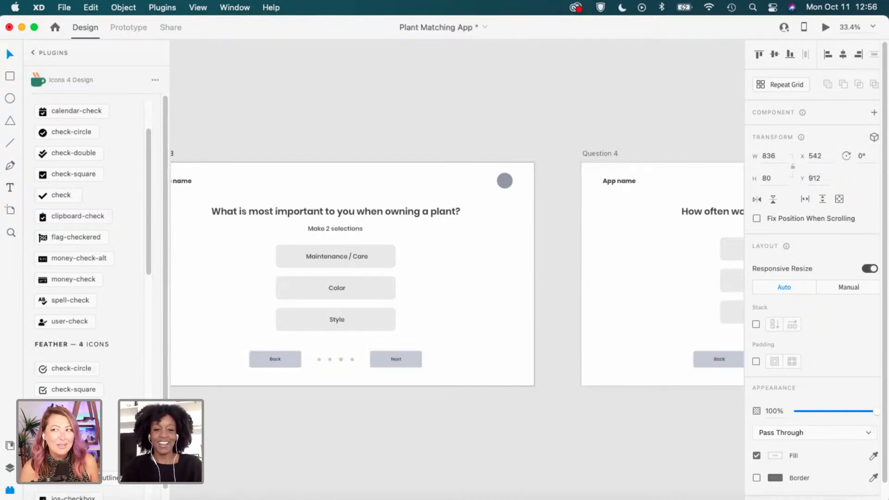
pyautogui.click(550, 296)
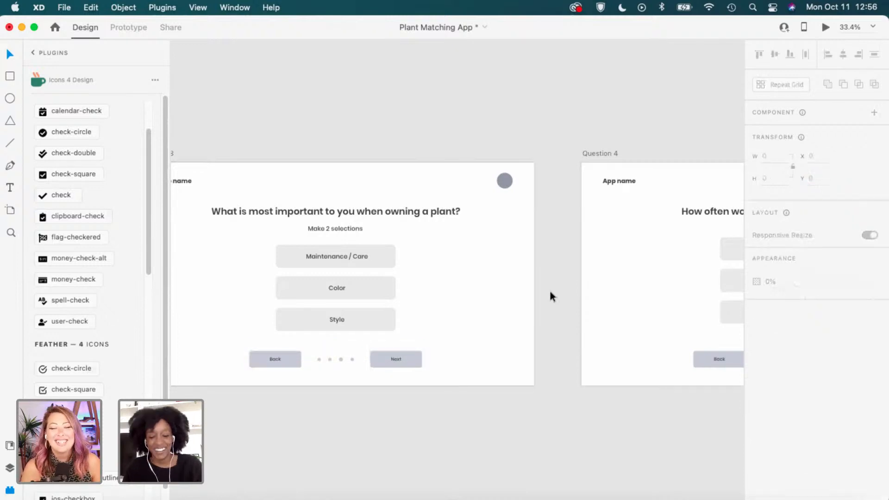
# Set the plant-knowledge question's Back/Next bar to Y 912.
pyautogui.moveTo(245, 317); pyautogui.dragTo(563, 313)
pyautogui.moveTo(396, 327); pyautogui.dragTo(521, 339)
pyautogui.click(409, 366)
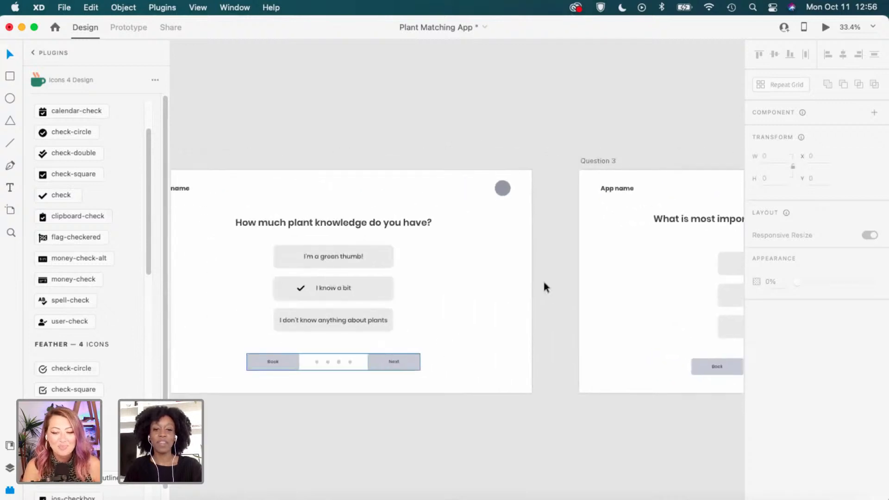
pyautogui.click(815, 179)
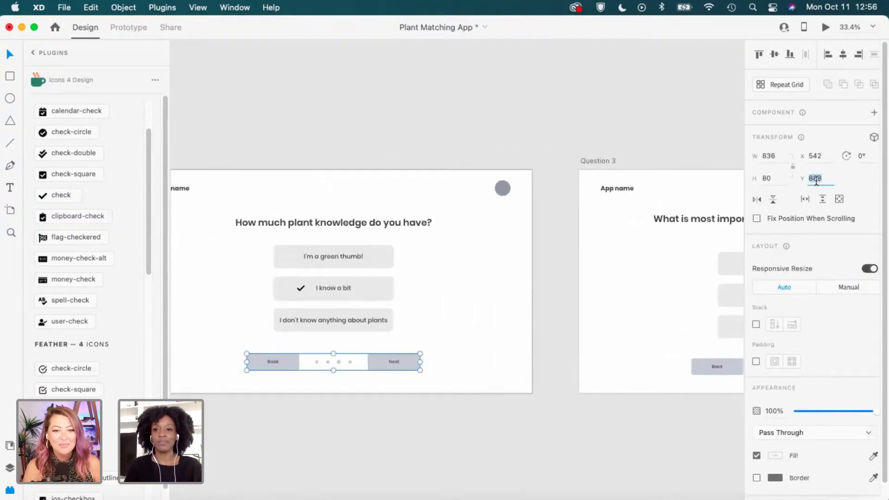
pyautogui.write('912')
pyautogui.press('Return')
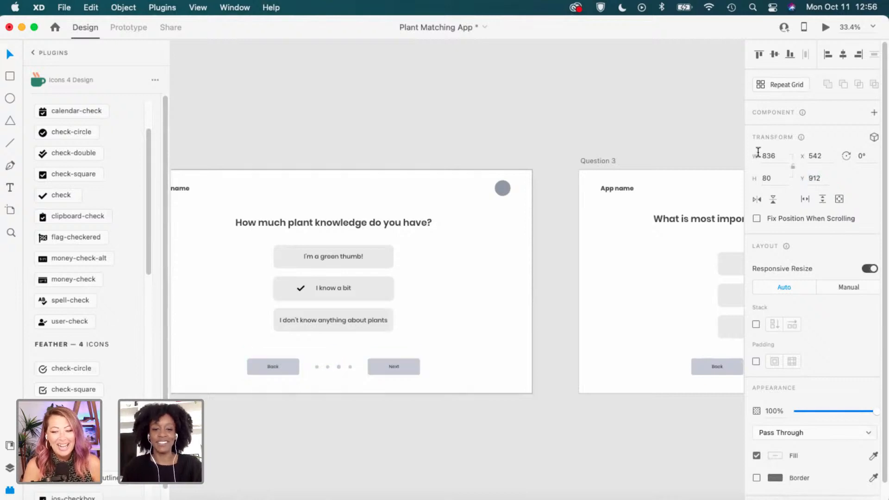
pyautogui.click(464, 307)
# Set the first question's Back/Next bar to Y 912, then select its Yes and No buttons.
pyautogui.moveTo(377, 334); pyautogui.dragTo(660, 324)
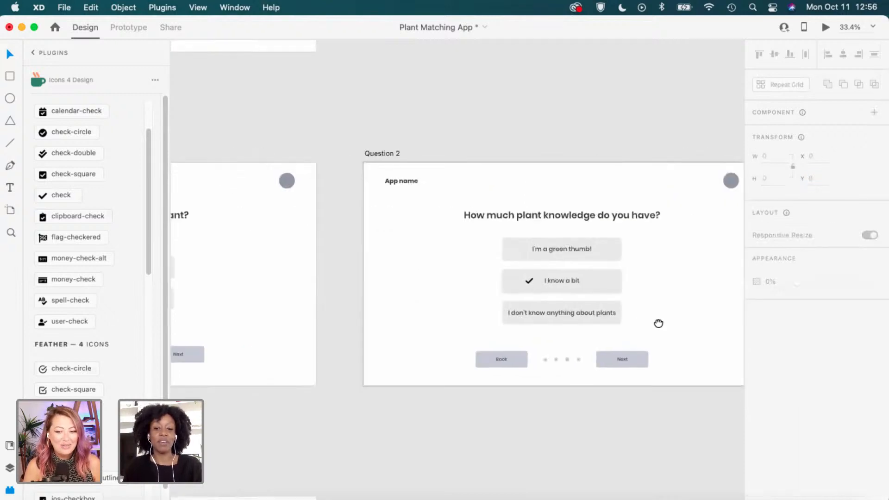
pyautogui.moveTo(288, 345); pyautogui.dragTo(392, 346)
pyautogui.click(350, 352)
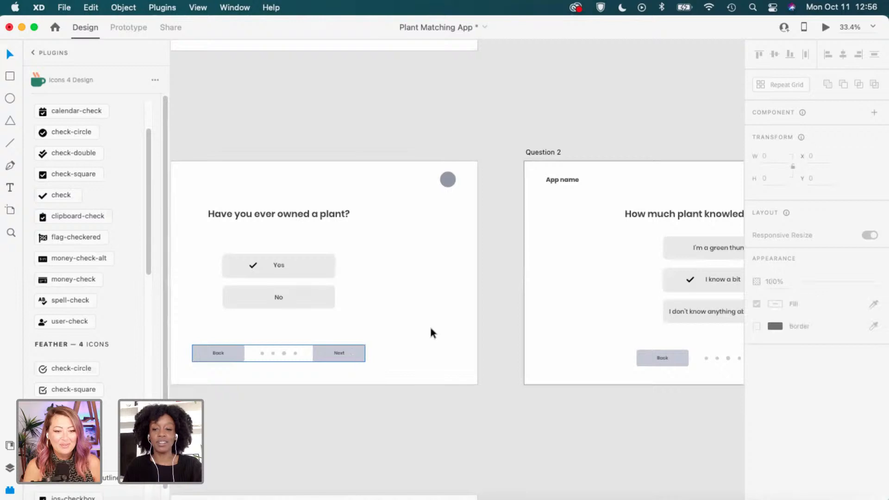
pyautogui.click(833, 178)
pyautogui.write('912')
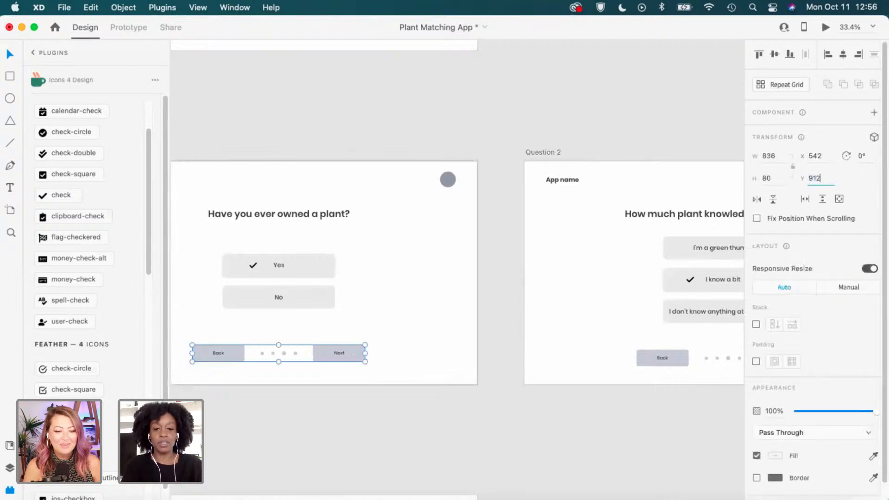
pyautogui.press('Return')
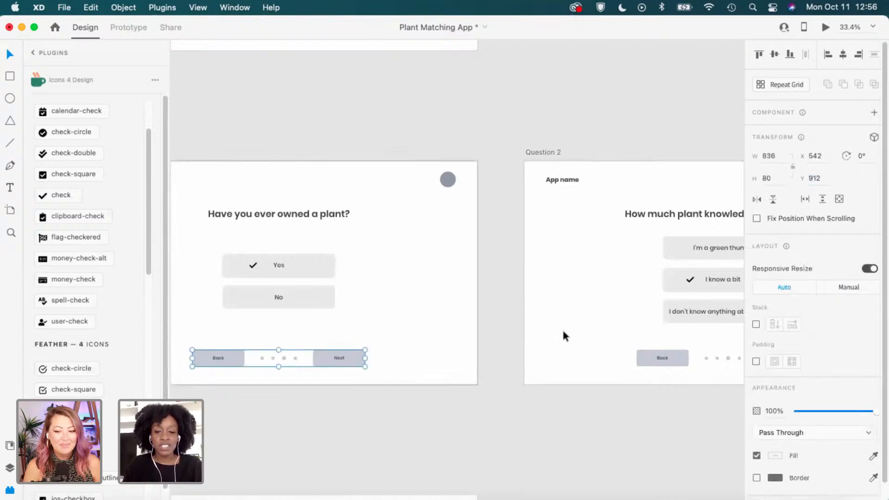
pyautogui.click(528, 332)
pyautogui.moveTo(357, 254); pyautogui.dragTo(254, 313)
# Nudge the Yes/No buttons and Question 2's three answer buttons slightly lower.
pyautogui.hscroll(-2, 345, 293)
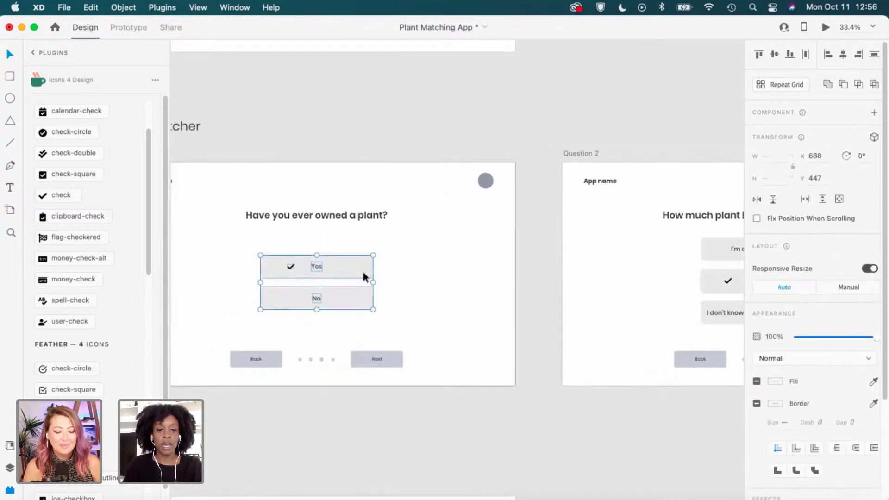
pyautogui.moveTo(363, 273); pyautogui.dragTo(363, 279)
pyautogui.moveTo(611, 319); pyautogui.dragTo(462, 318)
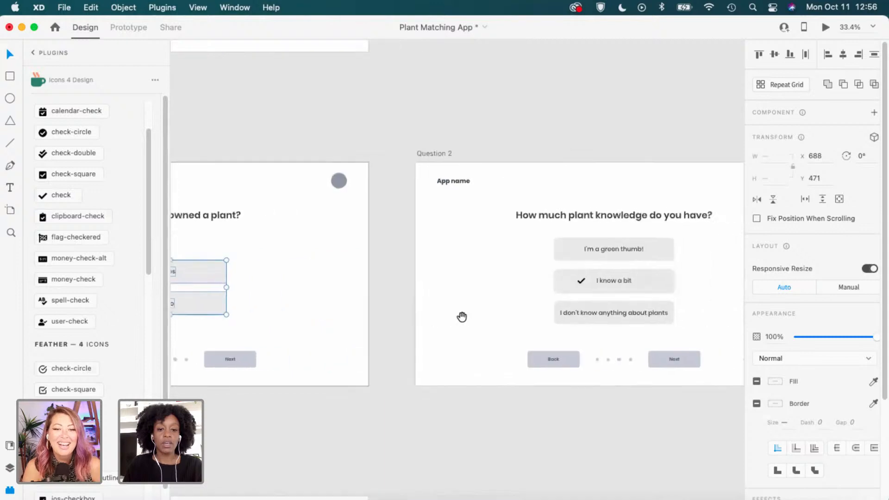
pyautogui.click(462, 317)
pyautogui.moveTo(660, 329); pyautogui.dragTo(442, 334)
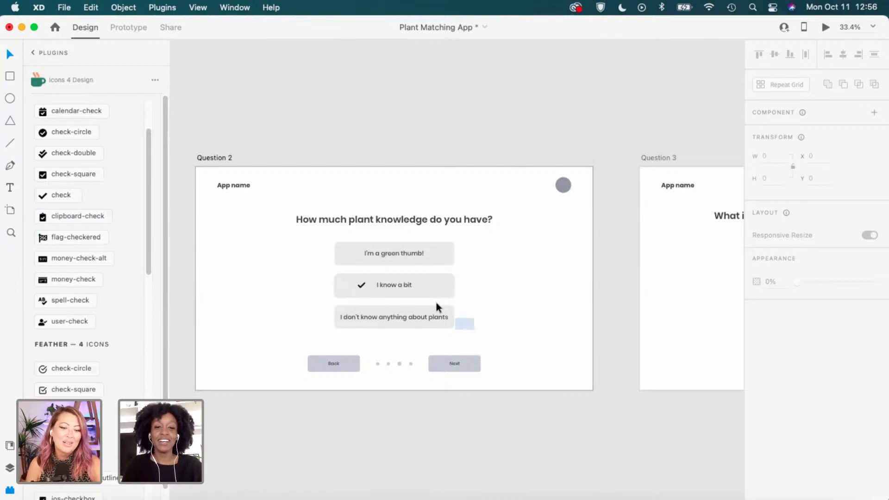
pyautogui.moveTo(436, 302); pyautogui.dragTo(385, 251)
pyautogui.click(622, 315)
# Pan past Questions 3 and 4 to the empty Results Page artboard.
pyautogui.moveTo(664, 325); pyautogui.dragTo(435, 326)
pyautogui.moveTo(688, 342); pyautogui.dragTo(506, 345)
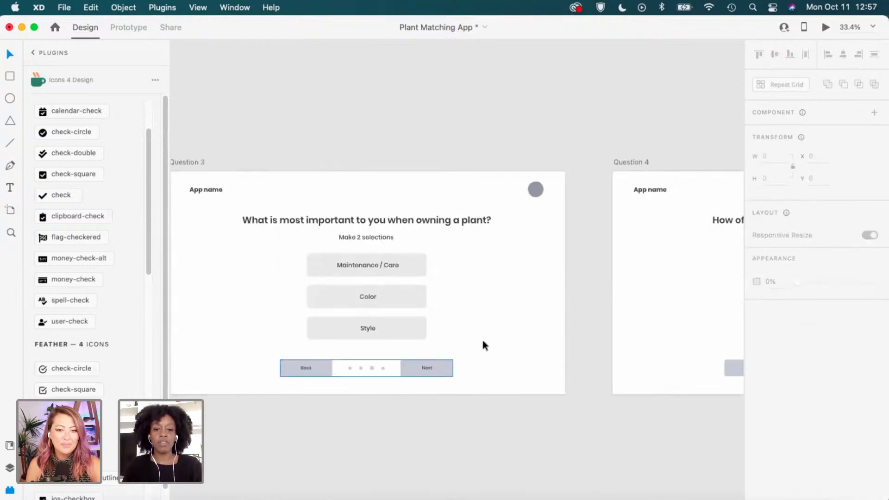
pyautogui.hscroll(5, 428, 304)
pyautogui.hscroll(4, 513, 323)
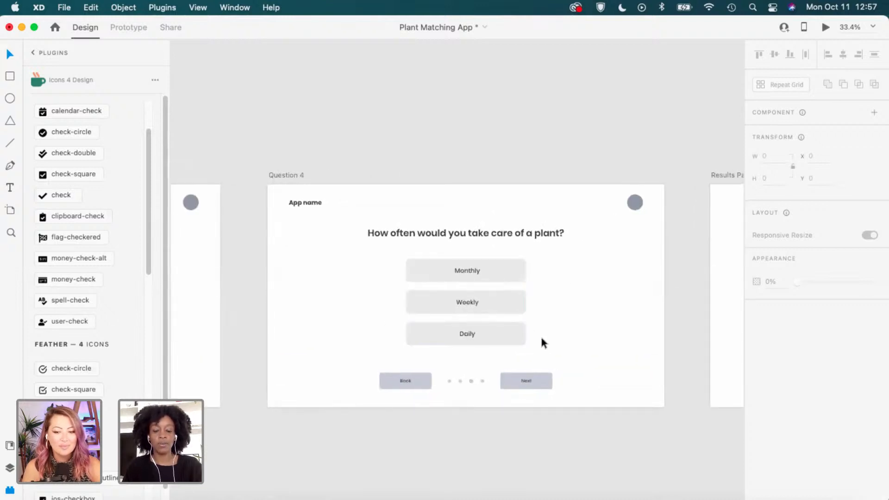
pyautogui.moveTo(694, 312); pyautogui.dragTo(528, 318)
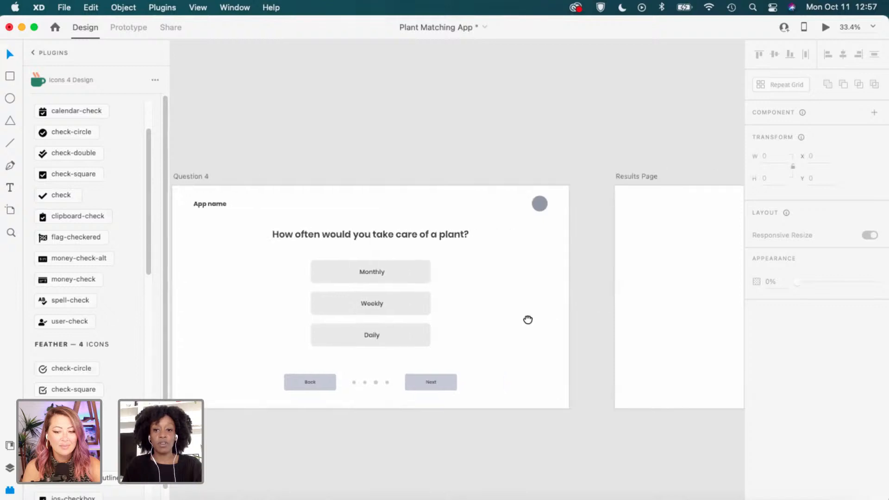
pyautogui.moveTo(710, 324); pyautogui.dragTo(370, 331)
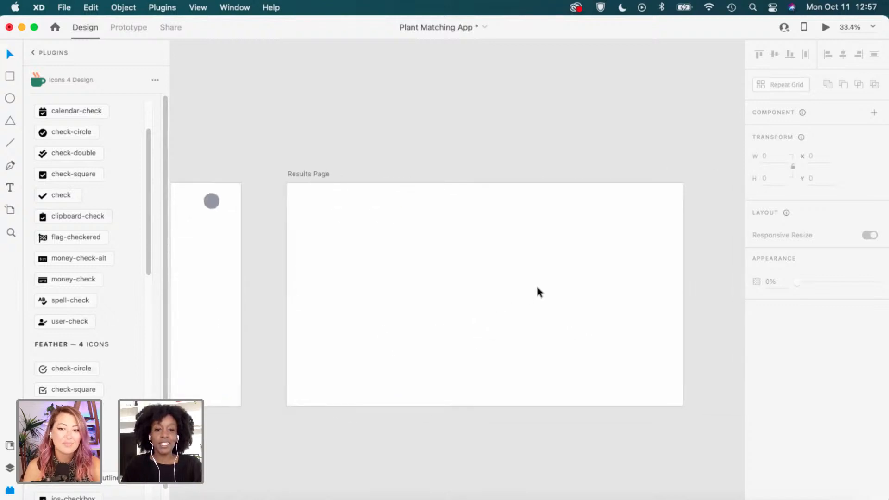
pyautogui.scroll(-1, 537, 291)
pyautogui.scroll(2, 537, 292)
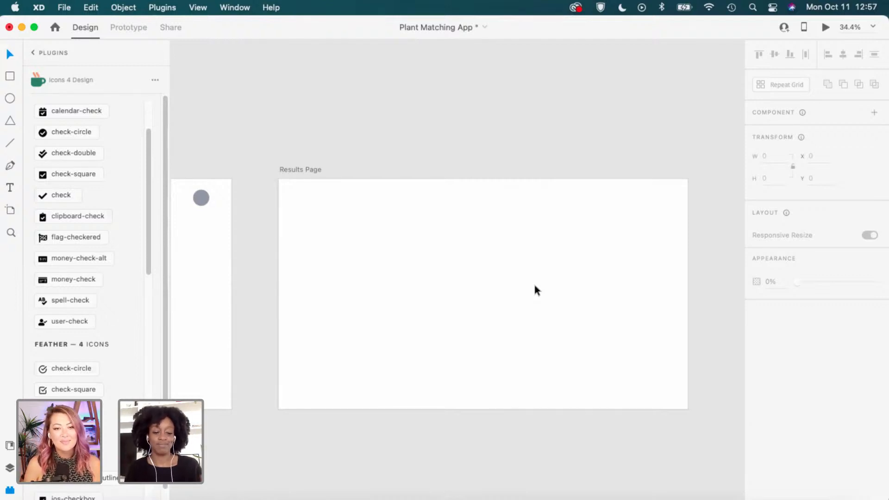
# Paste Question 4's App name header with grey circle onto the Results Page.
pyautogui.click(433, 254)
pyautogui.hscroll(-10, 324, 224)
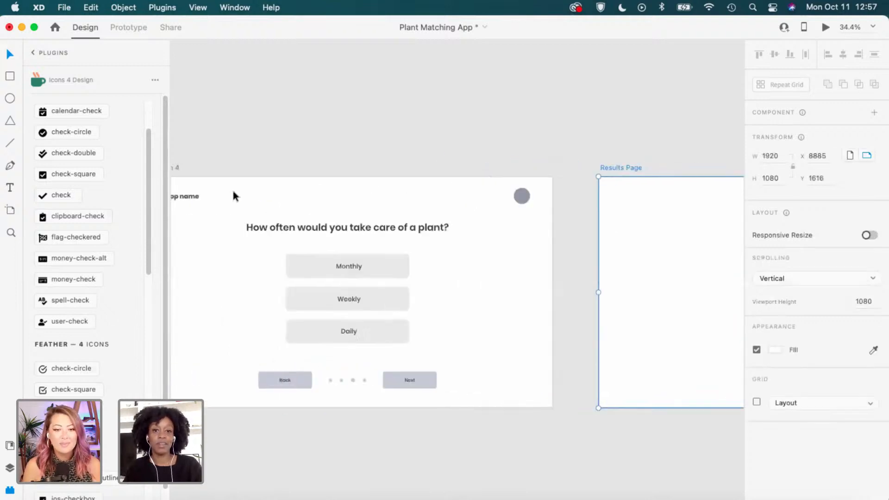
pyautogui.click(514, 190)
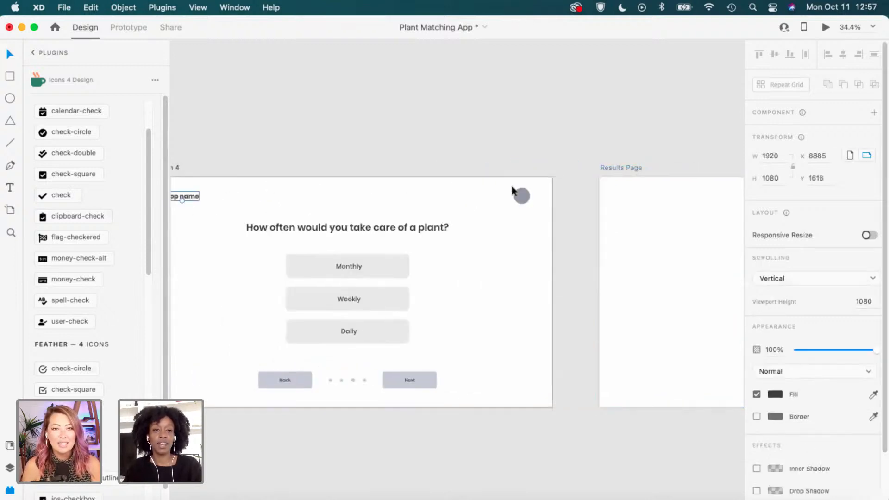
pyautogui.click(584, 209)
pyautogui.moveTo(635, 222); pyautogui.dragTo(307, 229)
pyautogui.click(298, 170)
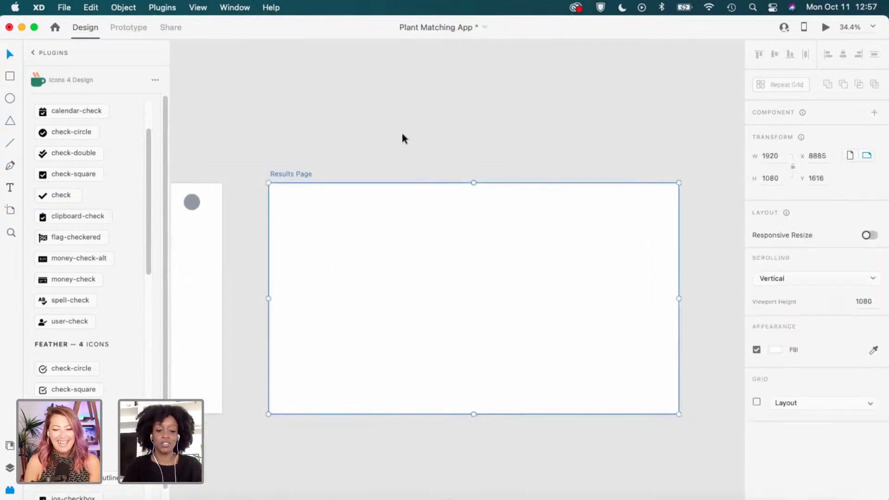
pyautogui.press('super+v')
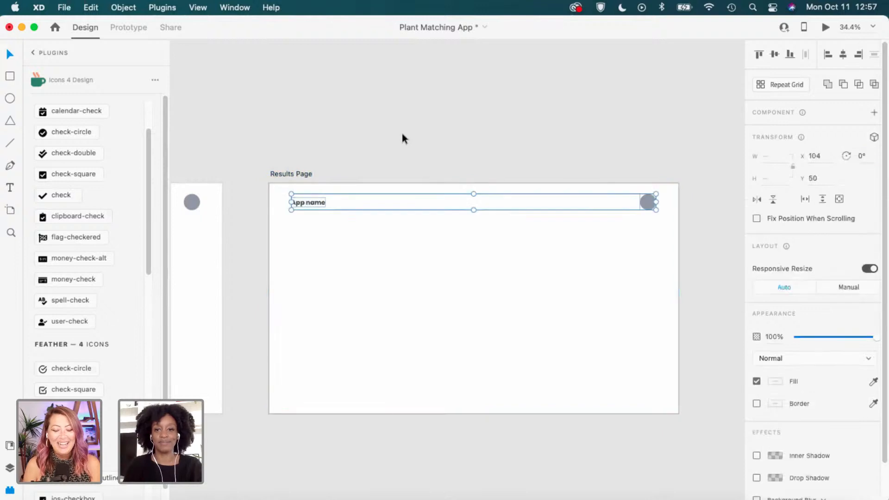
pyautogui.click(505, 131)
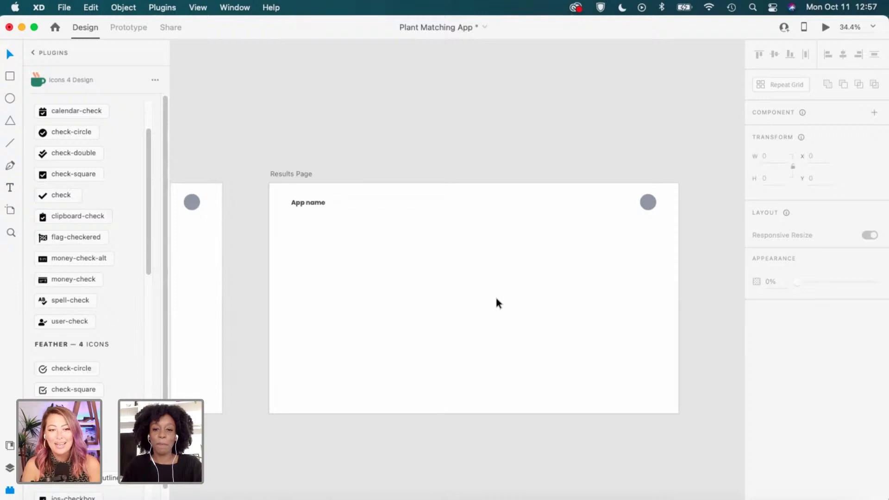
# Scroll back to Question 4 and select its heading for copying.
pyautogui.scroll(-2, 496, 298)
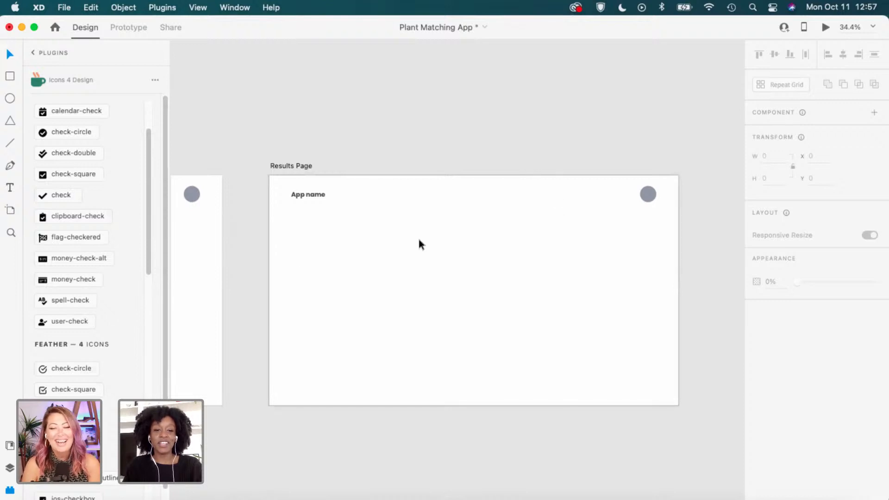
pyautogui.hscroll(-8, 278, 250)
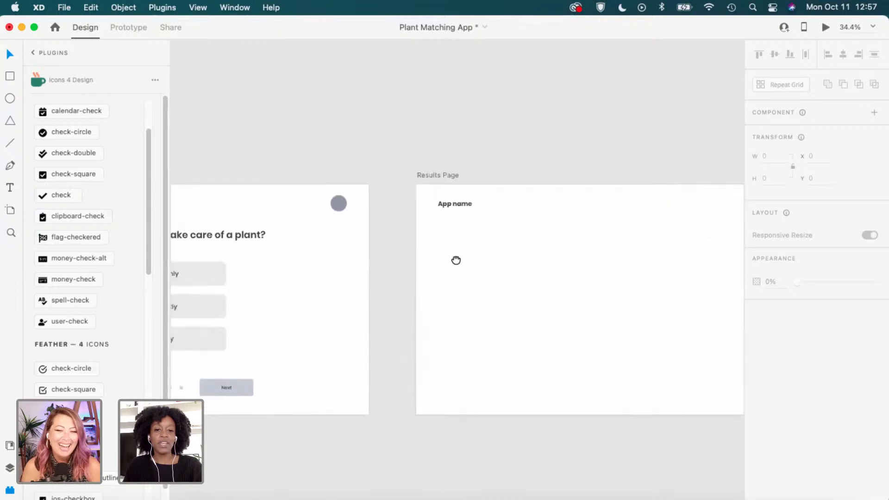
pyautogui.click(278, 232)
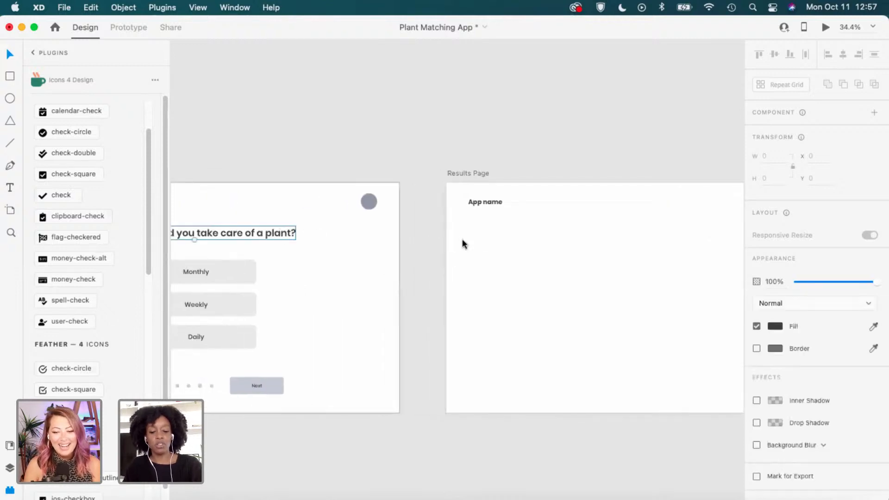
# Paste a copy of the question heading into the Results Page.
pyautogui.click(513, 155)
pyautogui.hscroll(5, 594, 220)
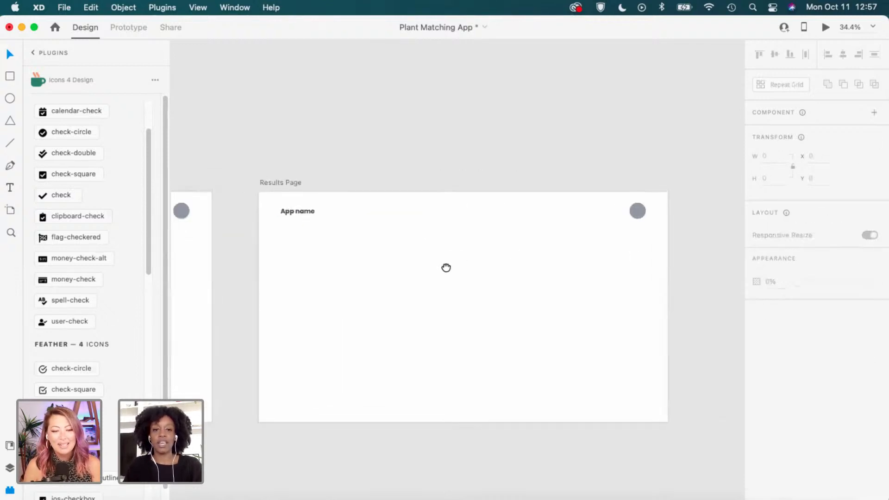
pyautogui.click(284, 180)
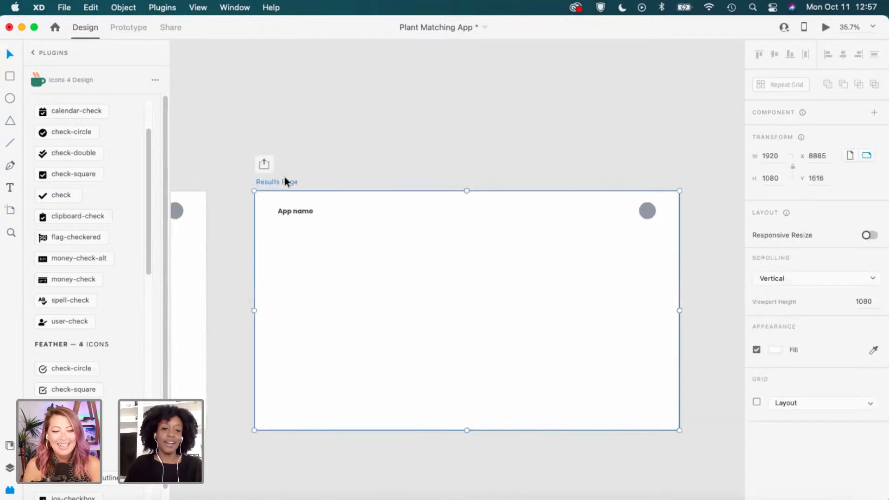
pyautogui.press('super+v')
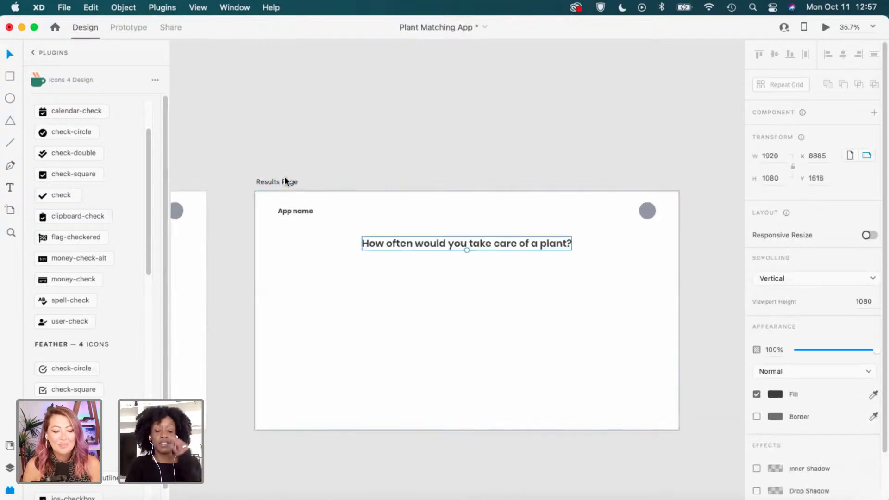
pyautogui.click(416, 161)
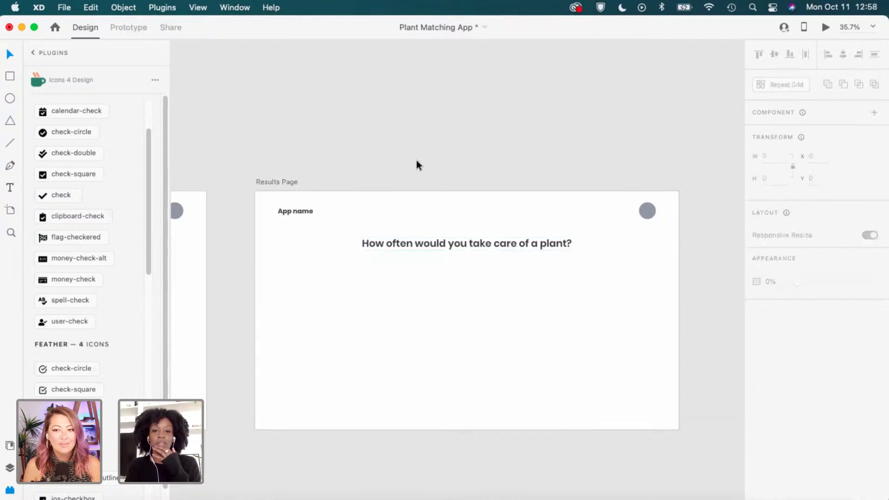
# Change the pasted heading's text to 'Congratulations! You matched with a succlent!'.
pyautogui.doubleClick(513, 240)
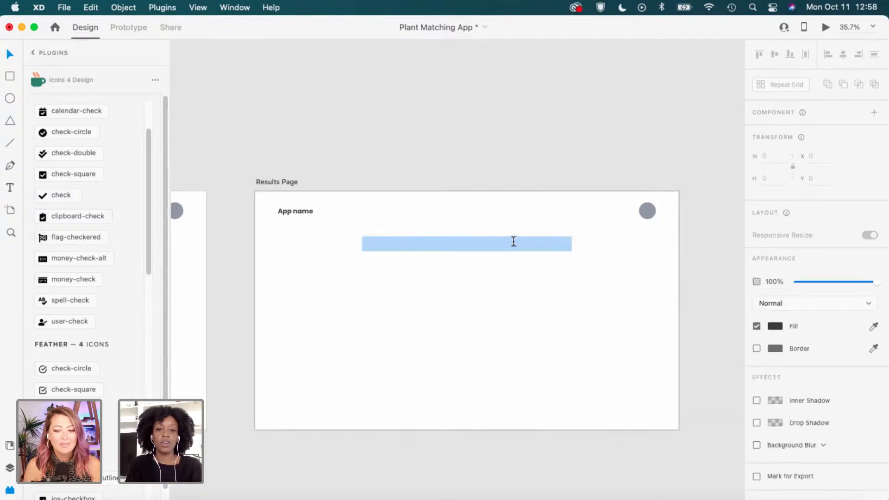
pyautogui.write('Co')
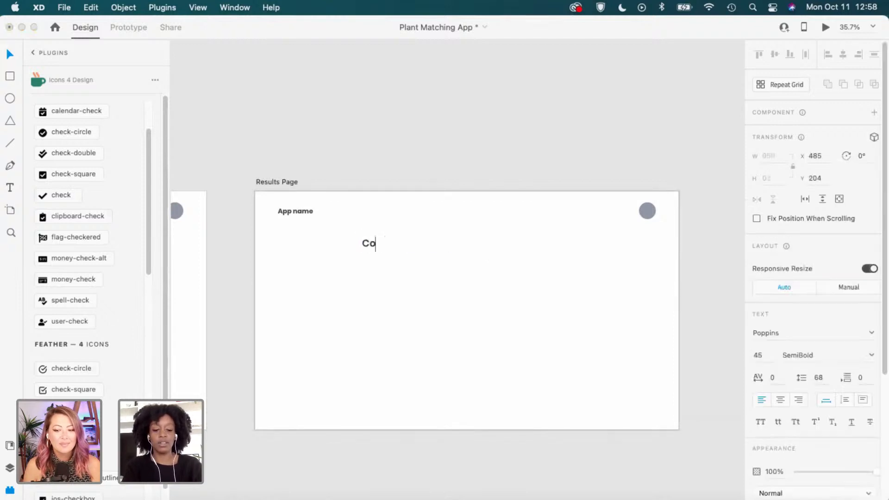
pyautogui.write('ngrat')
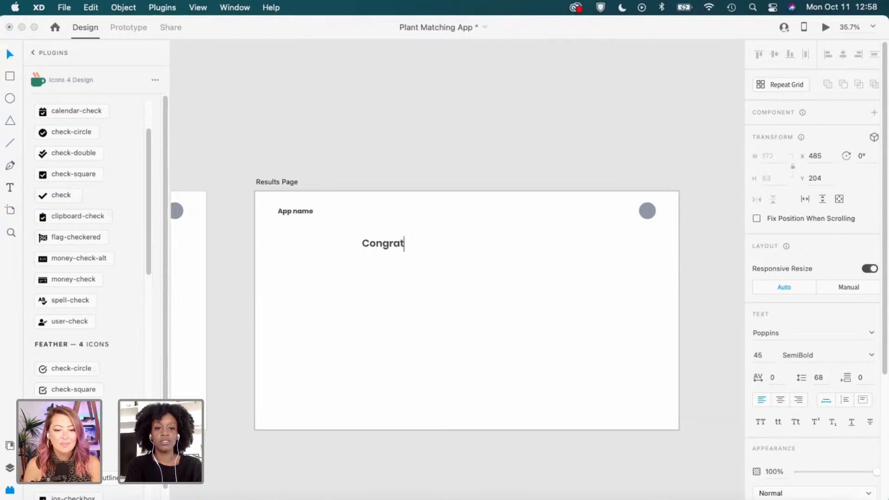
pyautogui.write('s!')
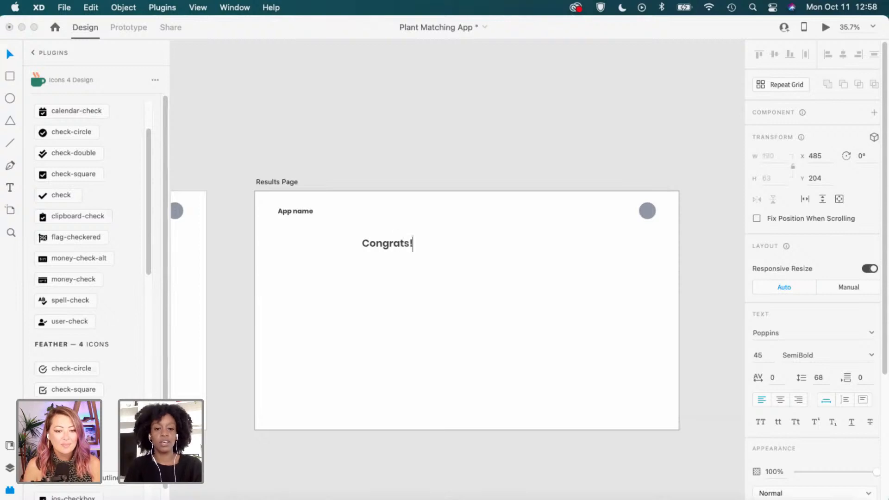
pyautogui.press('BackSpace')
pyautogui.press('BackSpace')
pyautogui.write('ula')
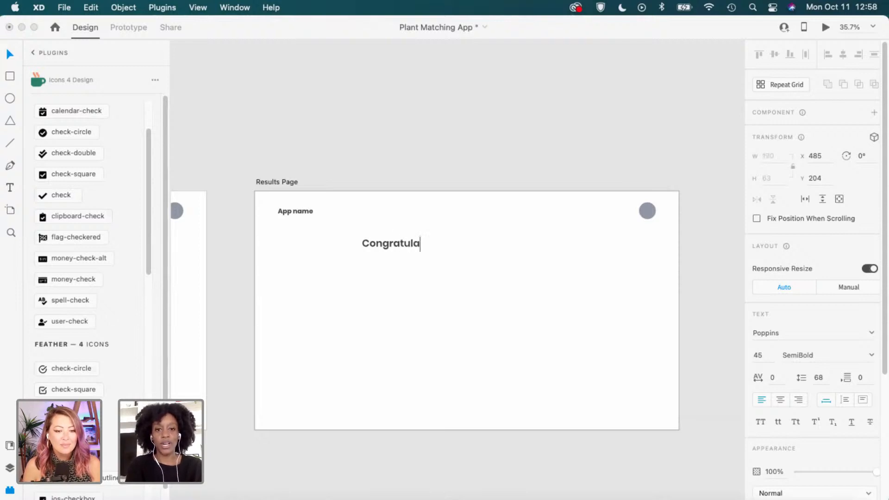
pyautogui.write('tions! ')
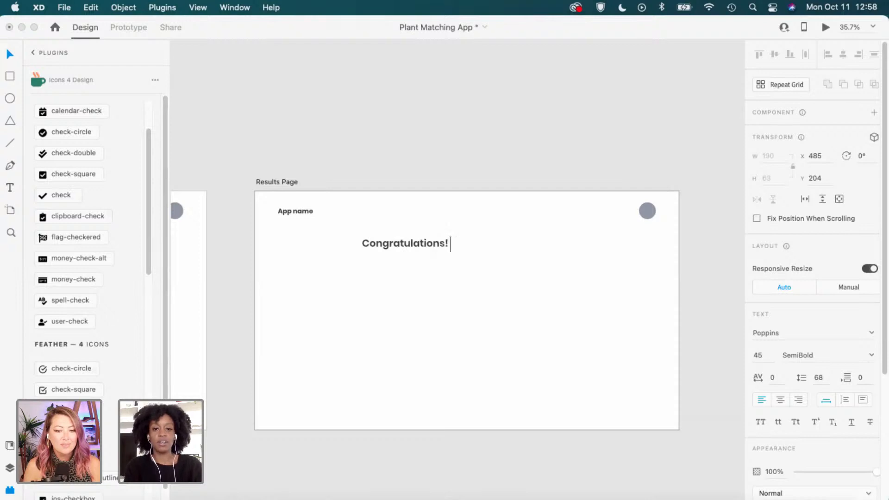
pyautogui.write('You ma')
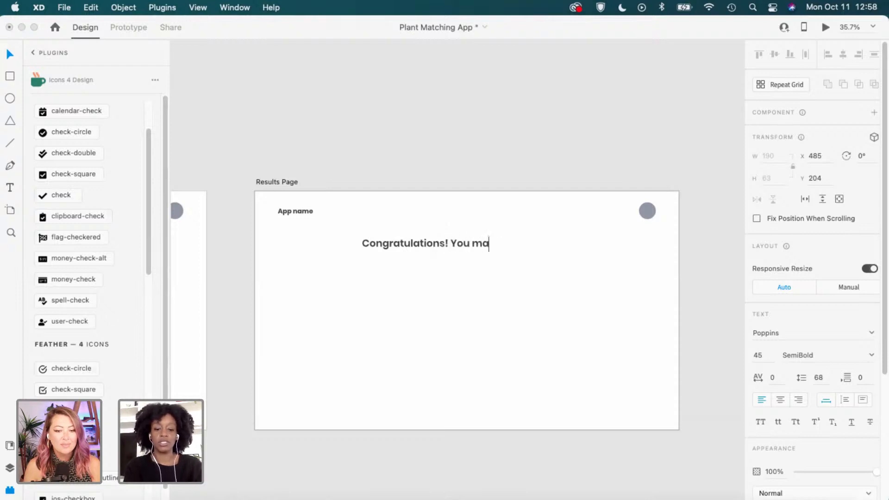
pyautogui.write('tched with a ')
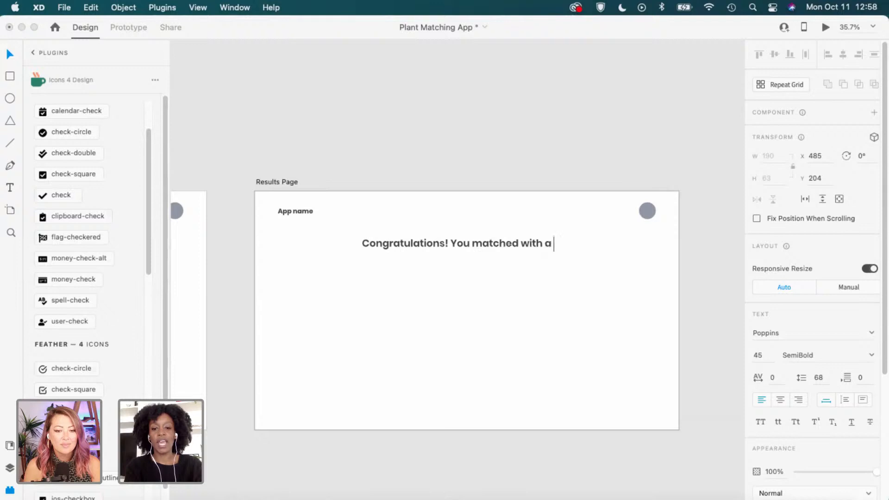
pyautogui.write('s')
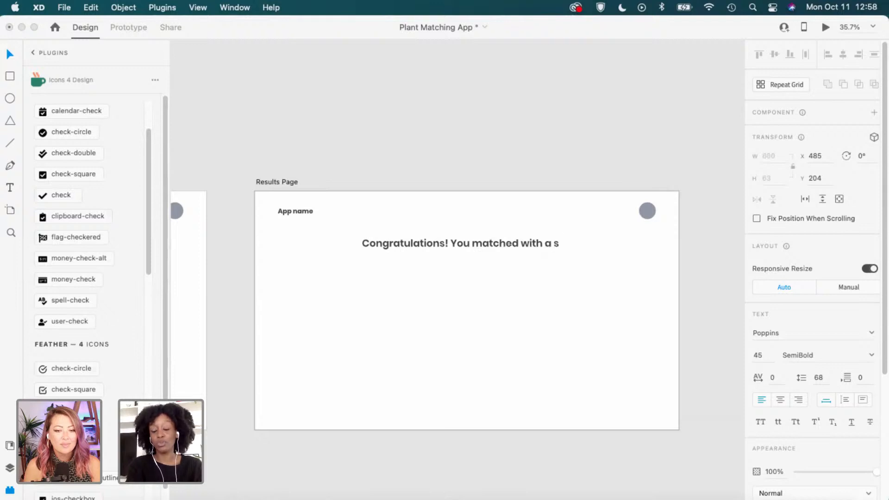
pyautogui.write('ucc')
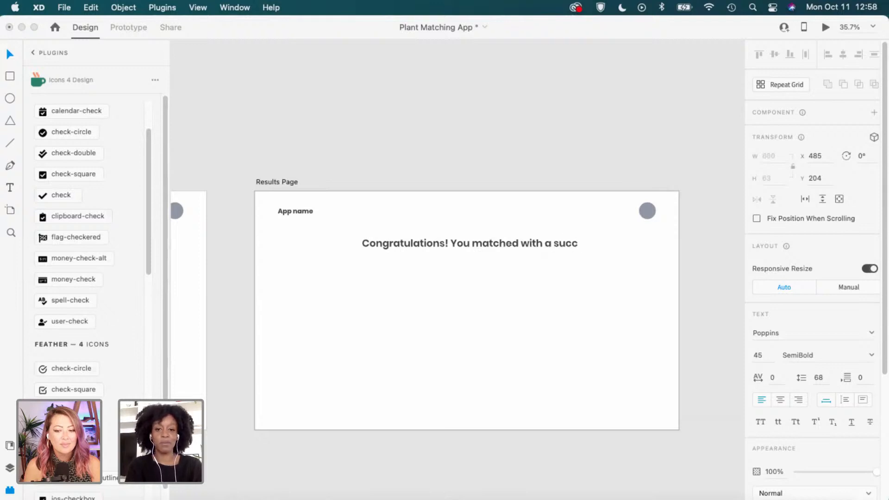
pyautogui.write('lent')
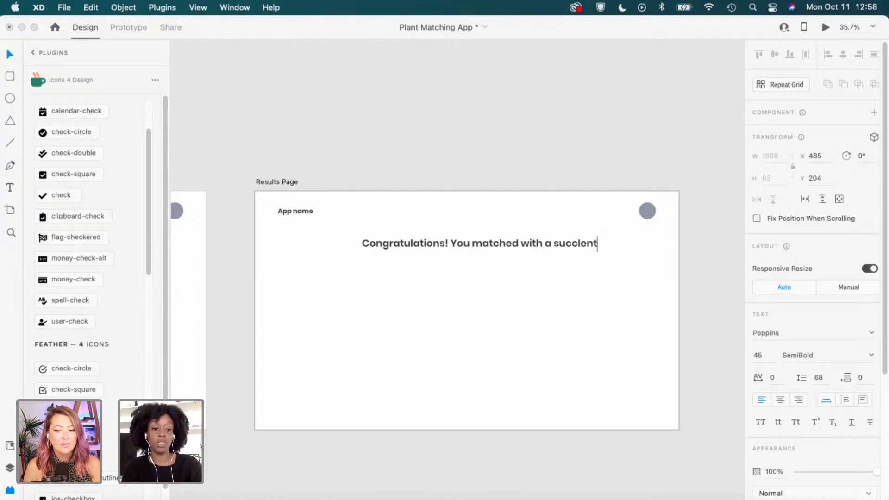
pyautogui.write('!')
pyautogui.press('Escape')
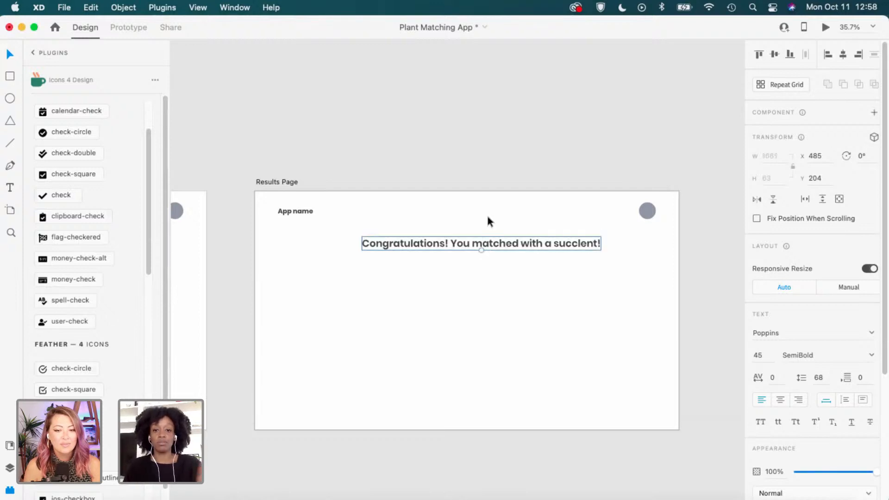
pyautogui.click(843, 54)
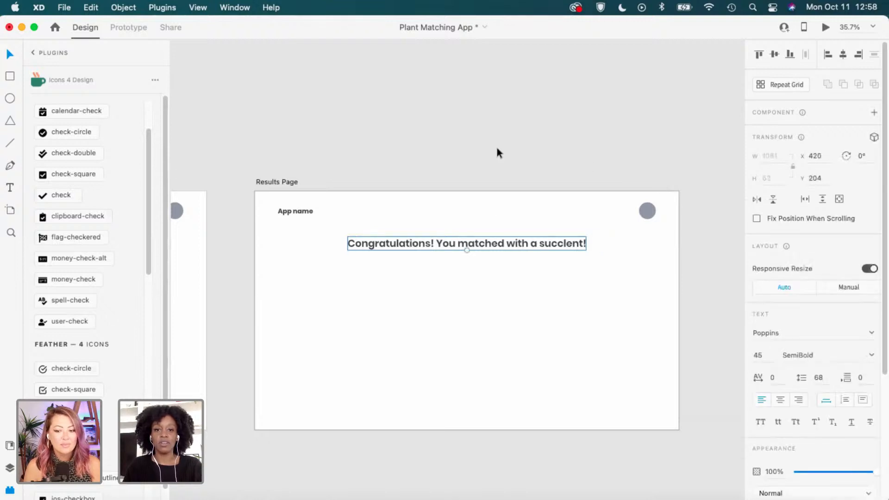
pyautogui.click(496, 146)
pyautogui.scroll(-5, 529, 252)
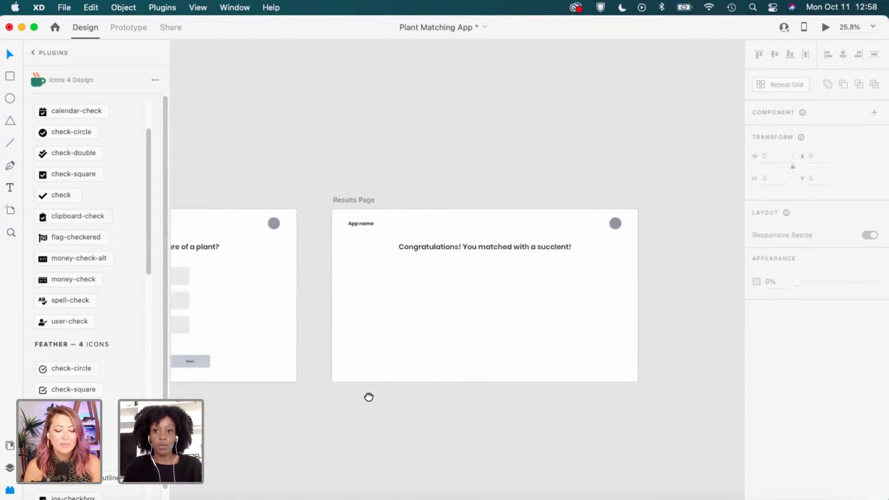
pyautogui.scroll(-5, 367, 397)
pyautogui.hscroll(-10, 367, 396)
pyautogui.moveTo(475, 283); pyautogui.dragTo(666, 195)
pyautogui.moveTo(293, 266); pyautogui.dragTo(509, 241)
pyautogui.moveTo(300, 261); pyautogui.dragTo(502, 276)
pyautogui.scroll(-2, 502, 278)
pyautogui.moveTo(314, 278); pyautogui.dragTo(596, 296)
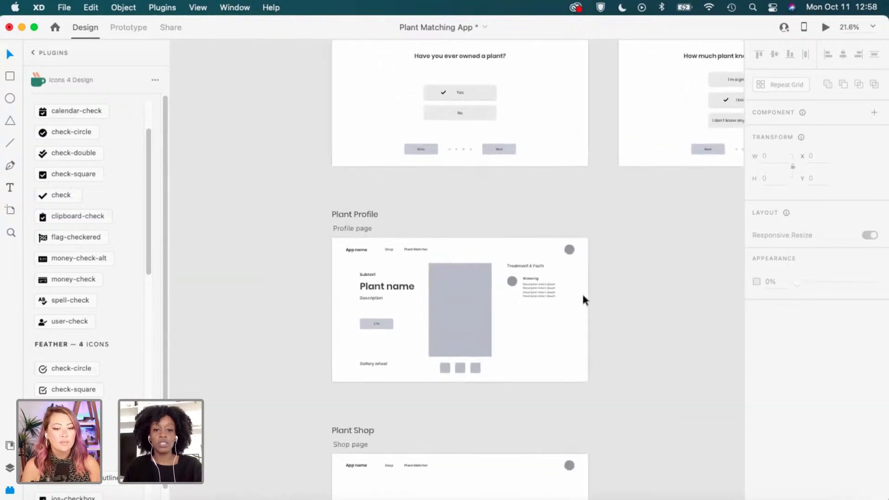
pyautogui.scroll(3, 581, 291)
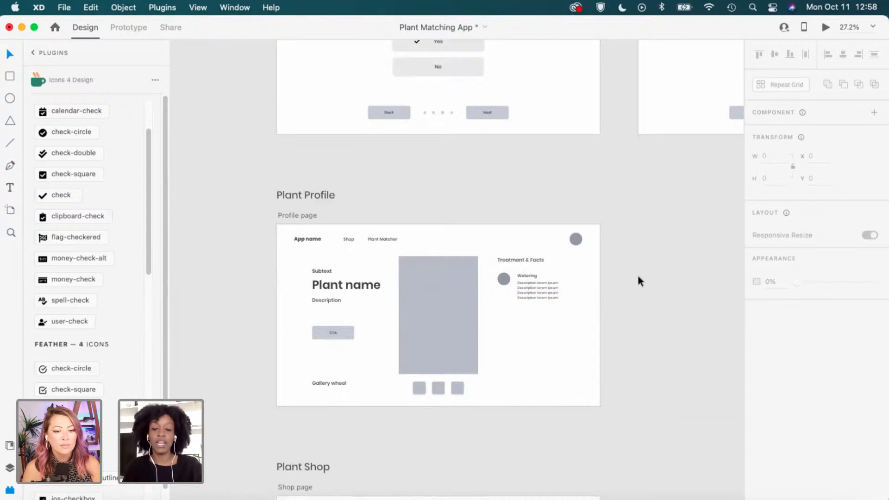
pyautogui.scroll(-1, 646, 290)
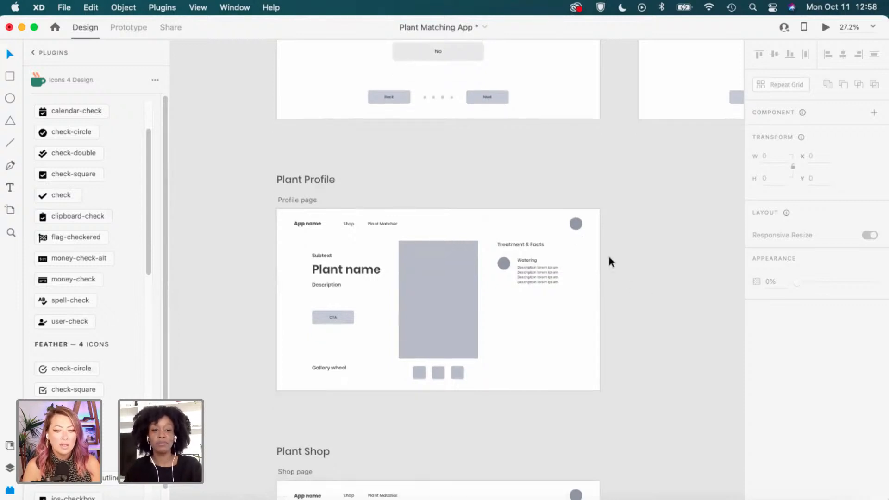
pyautogui.scroll(-2, 606, 252)
pyautogui.moveTo(554, 272); pyautogui.dragTo(368, 335)
pyautogui.moveTo(712, 260); pyautogui.dragTo(605, 319)
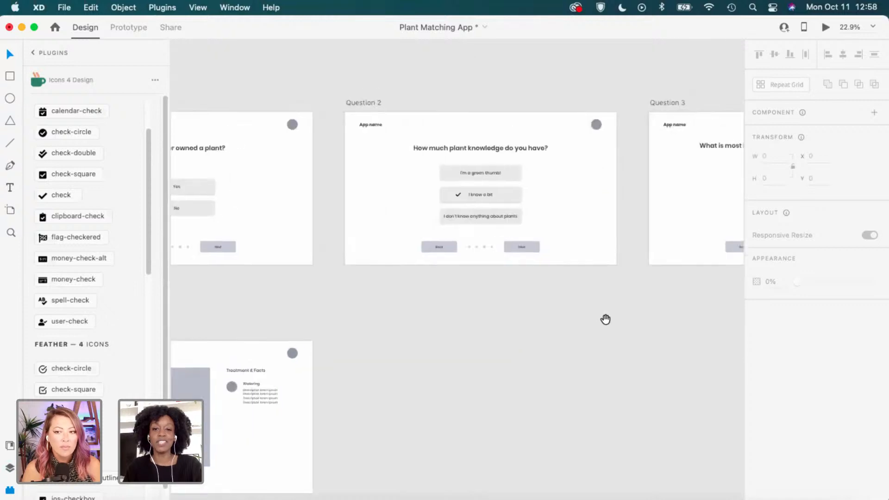
pyautogui.moveTo(708, 290); pyautogui.dragTo(561, 292)
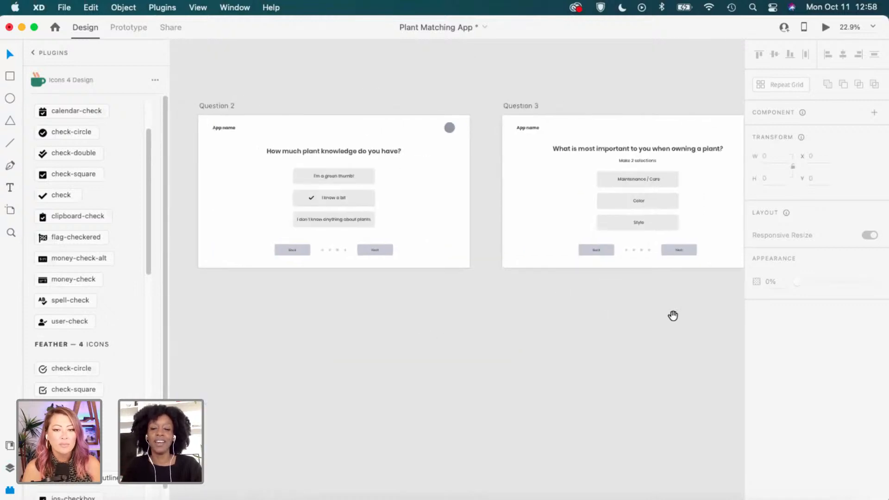
pyautogui.moveTo(613, 327); pyautogui.dragTo(371, 359)
pyautogui.moveTo(739, 350); pyautogui.dragTo(278, 381)
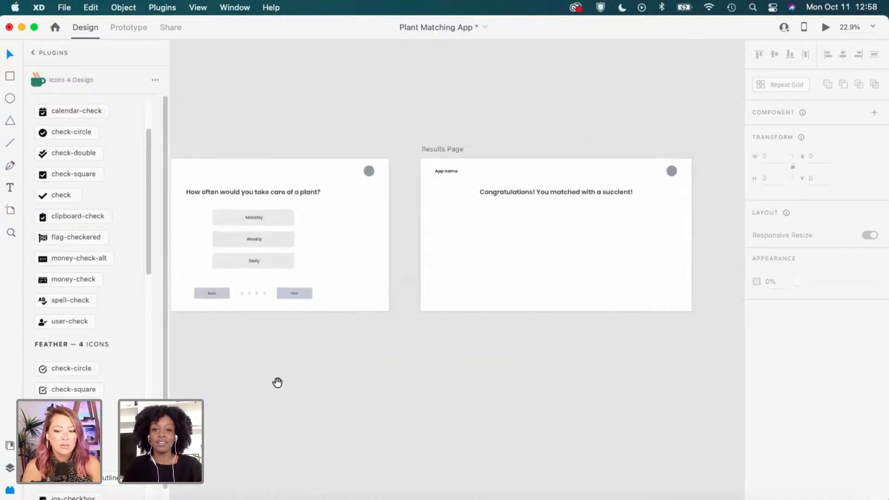
pyautogui.moveTo(454, 334); pyautogui.dragTo(380, 346)
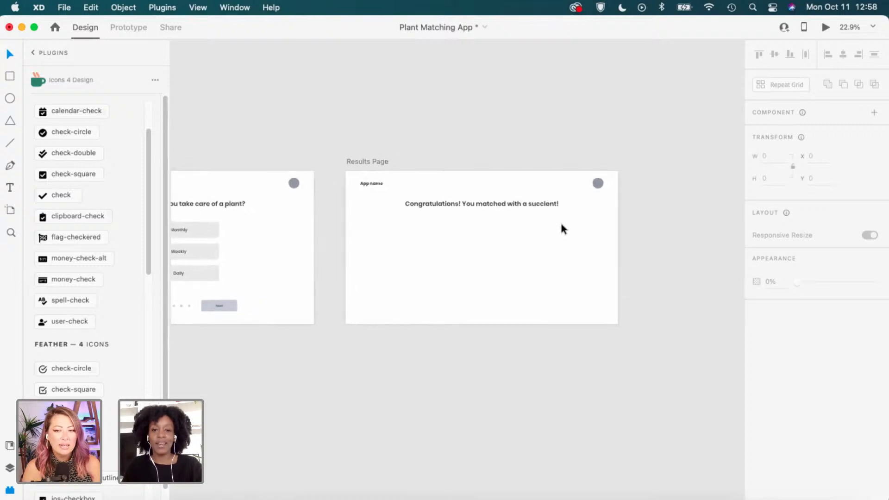
pyautogui.scroll(2, 543, 229)
pyautogui.scroll(1, 450, 241)
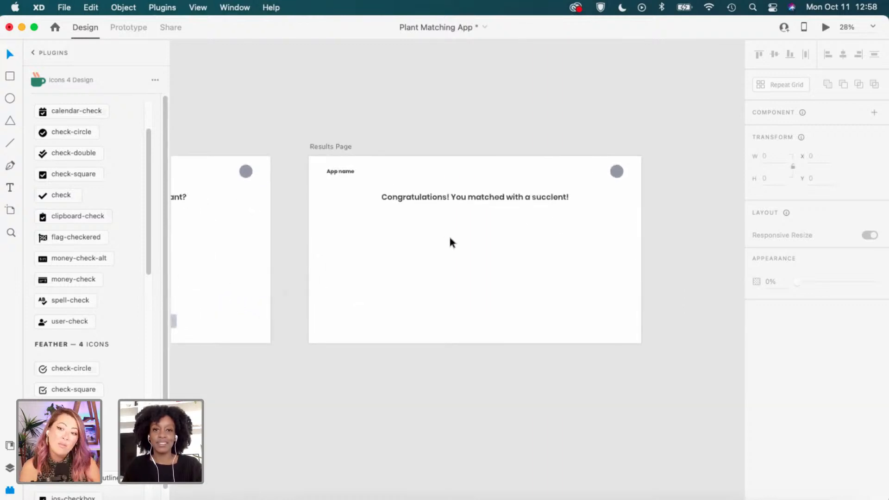
pyautogui.scroll(1, 449, 240)
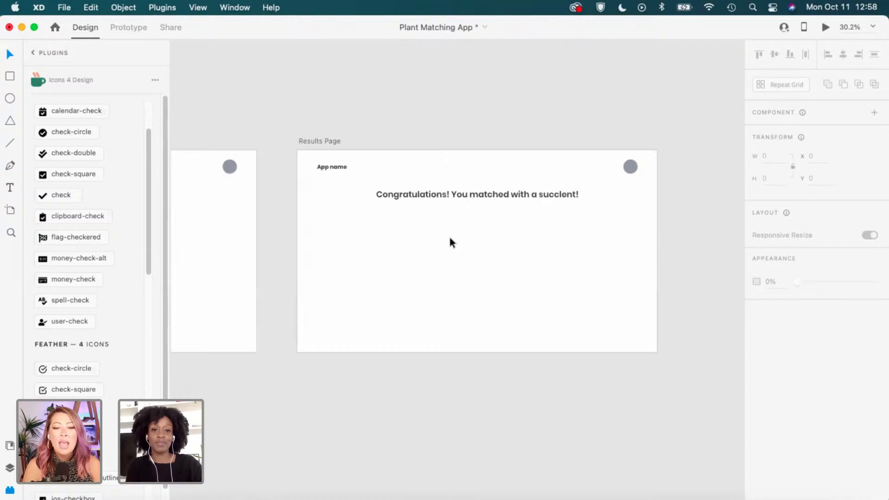
pyautogui.scroll(2, 509, 200)
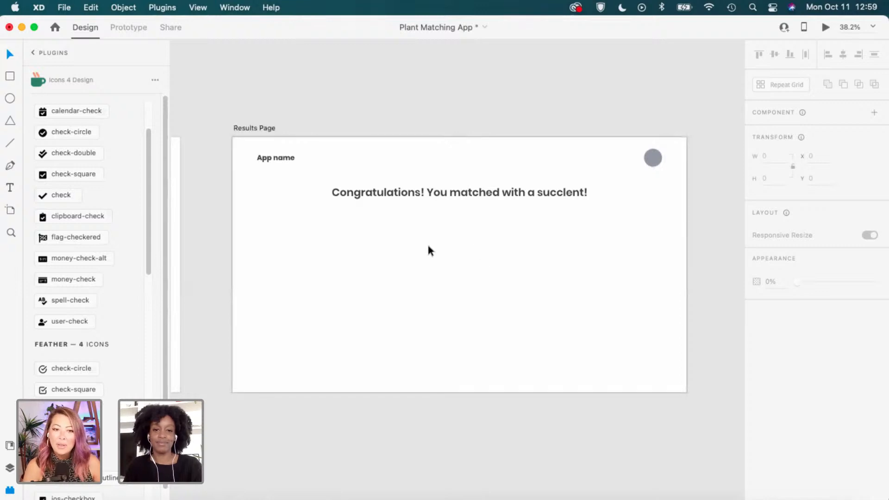
# Turn on the Results Page column layout grid and draw a 690 × 341 rectangle below the heading.
pyautogui.click(254, 128)
pyautogui.click(757, 402)
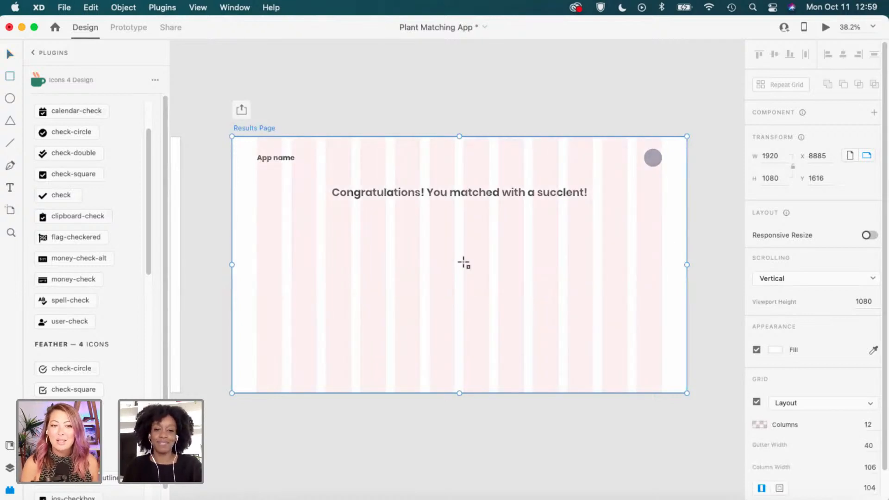
pyautogui.press('r')
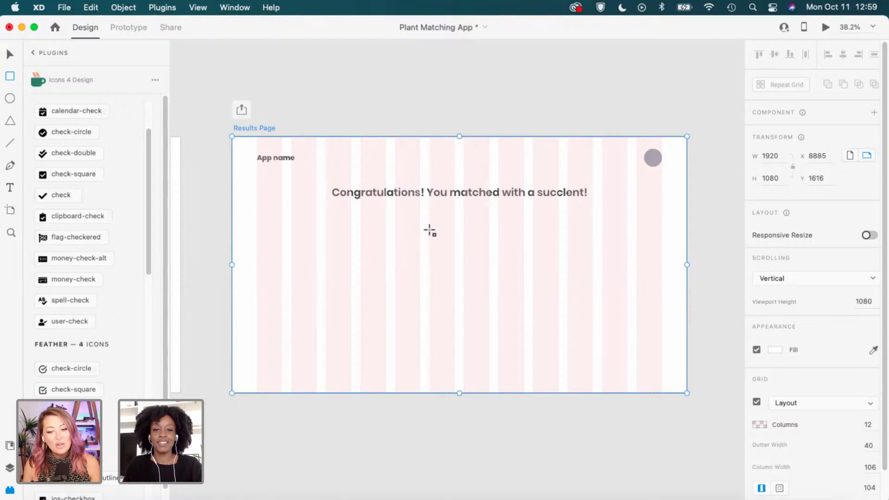
pyautogui.moveTo(397, 224)
pyautogui.mouseDown()
pyautogui.moveTo(478, 256)
pyautogui.moveTo(558, 303)
pyautogui.mouseUp()
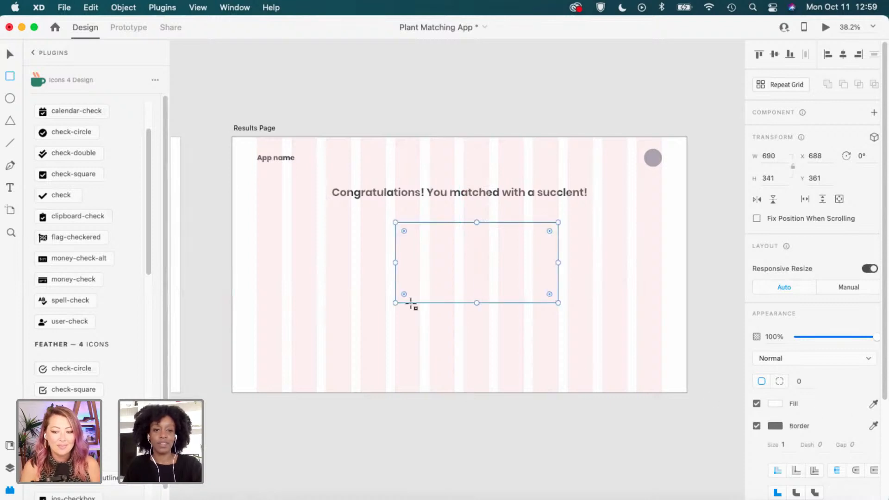
pyautogui.press('v')
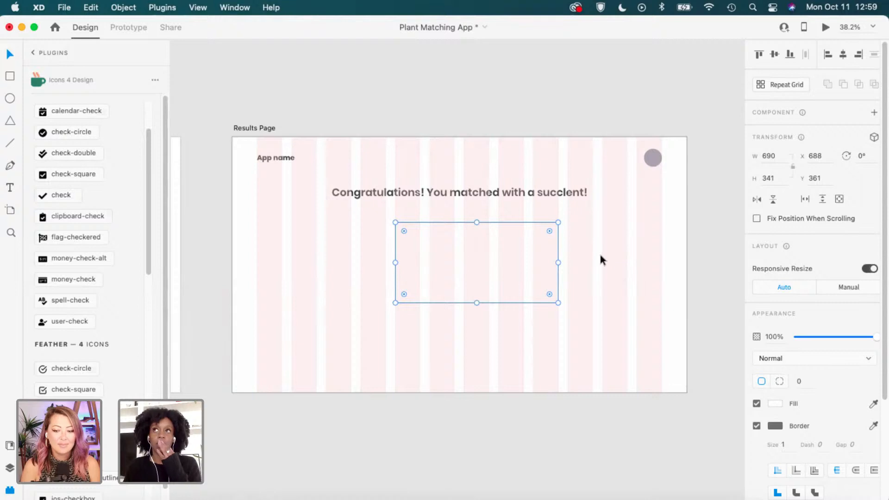
pyautogui.click(597, 265)
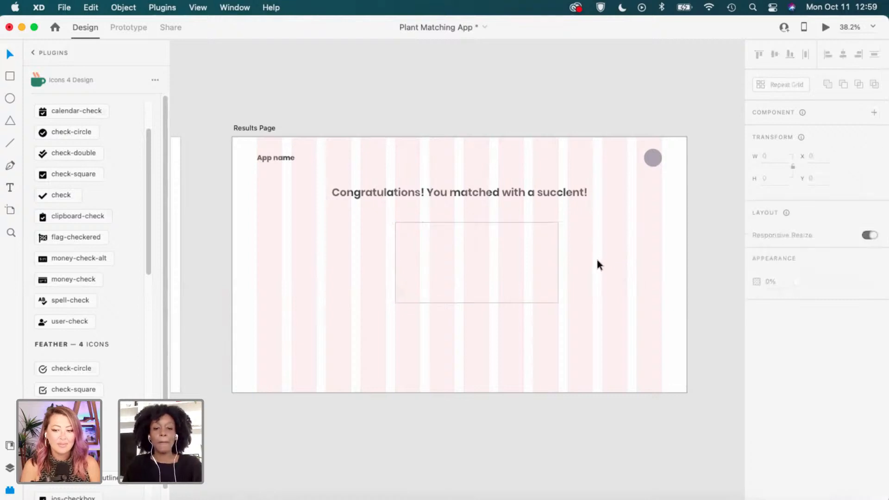
pyautogui.click(432, 262)
pyautogui.scroll(1, 421, 254)
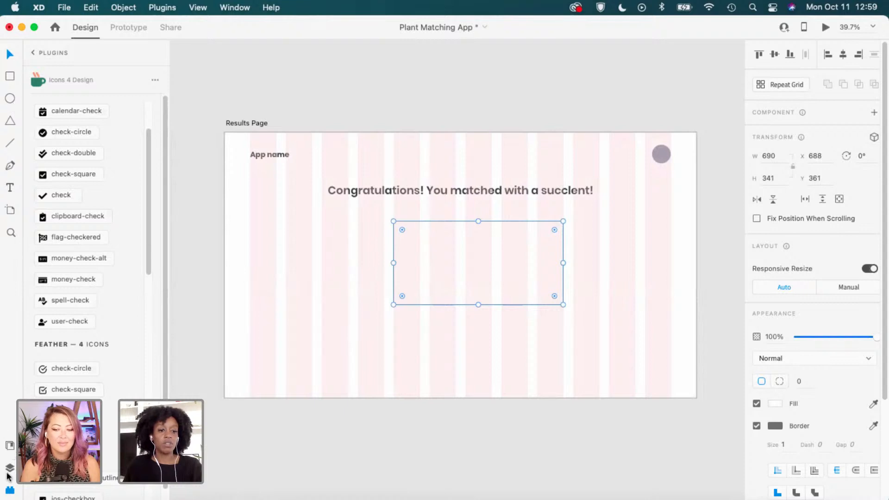
# Fill the rectangle with #9198A7, remove its border, widen it leftward, then delete it.
pyautogui.click(9, 467)
pyautogui.click(10, 445)
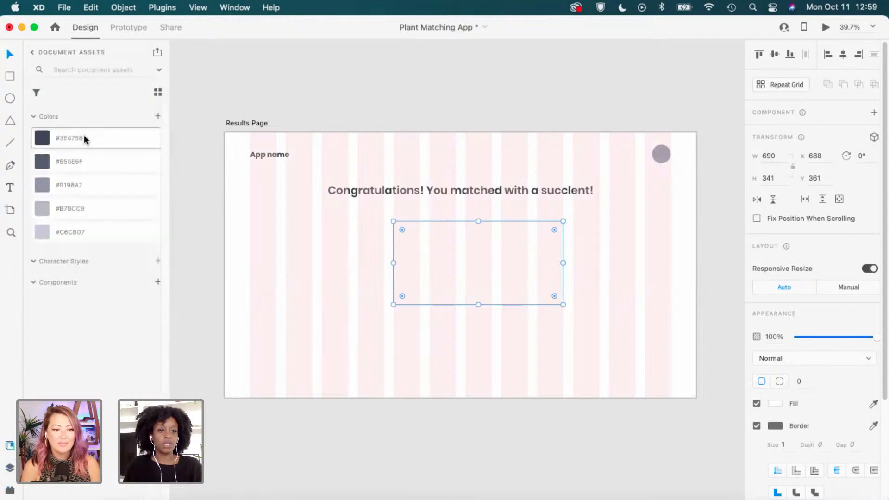
pyautogui.click(76, 184)
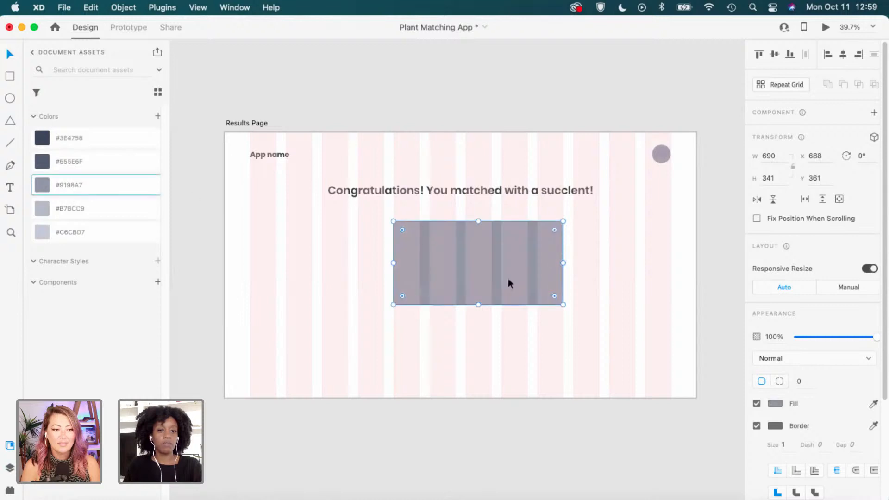
pyautogui.click(757, 426)
pyautogui.scroll(2, 393, 240)
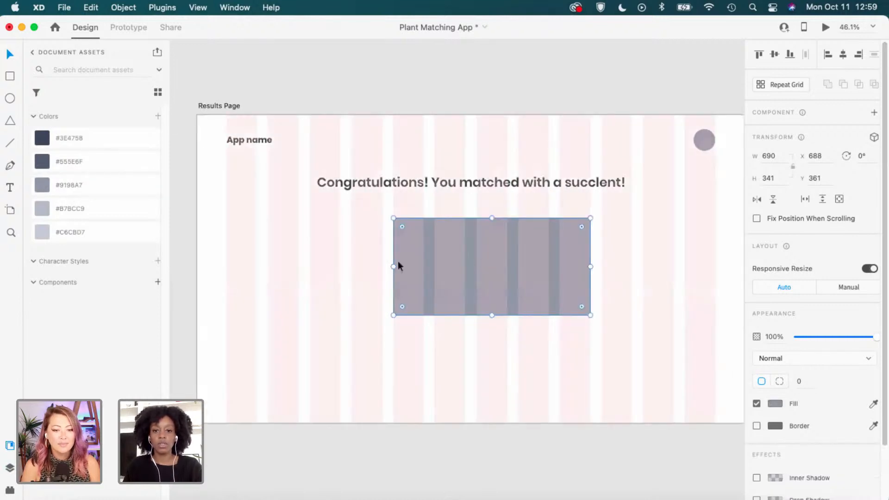
pyautogui.moveTo(390, 266); pyautogui.dragTo(351, 262)
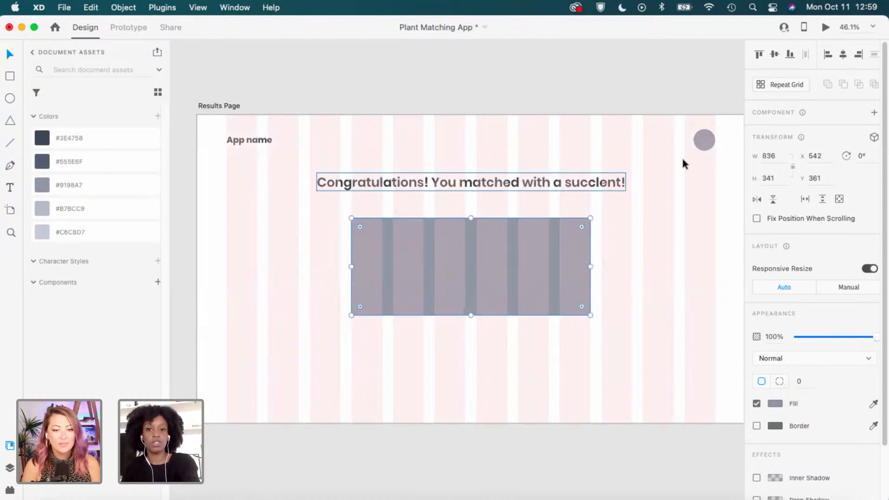
pyautogui.press('Delete')
# Copy the top-right circle below the heading, centre it horizontally and resize it to about 456 × 455.
pyautogui.click(703, 142)
pyautogui.moveTo(704, 140); pyautogui.dragTo(602, 389)
pyautogui.moveTo(556, 331); pyautogui.dragTo(496, 284)
pyautogui.click(842, 55)
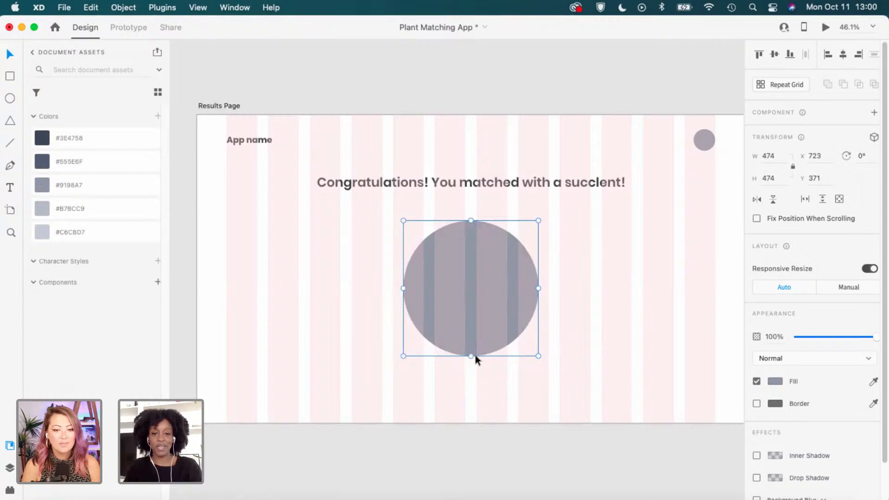
pyautogui.moveTo(471, 357); pyautogui.dragTo(472, 361)
pyautogui.moveTo(488, 289); pyautogui.dragTo(490, 298)
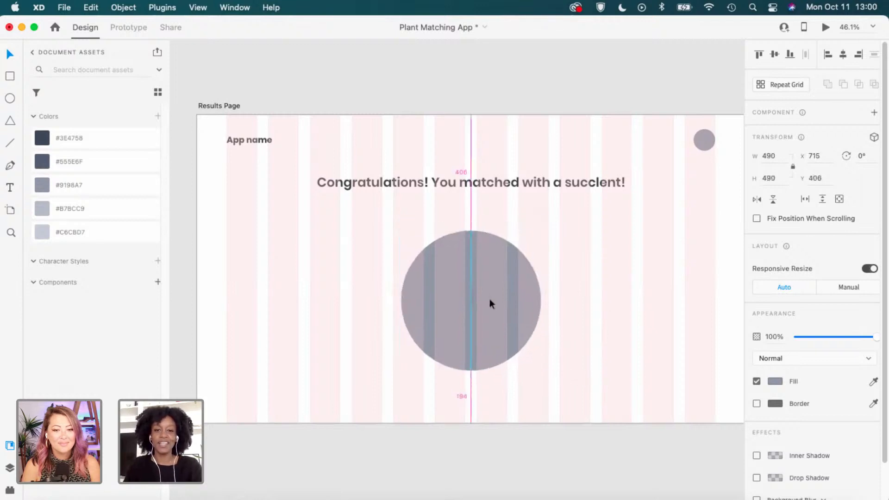
pyautogui.moveTo(477, 225); pyautogui.dragTo(472, 242)
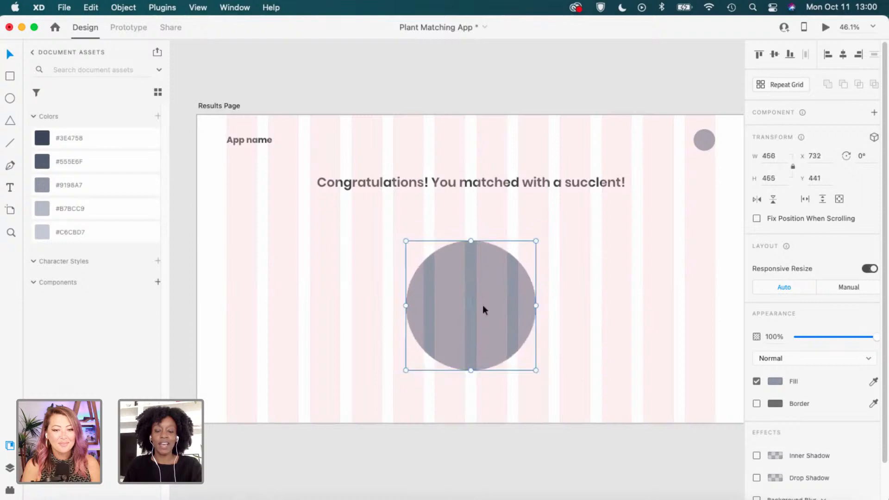
pyautogui.moveTo(482, 308); pyautogui.dragTo(483, 302)
pyautogui.click(563, 235)
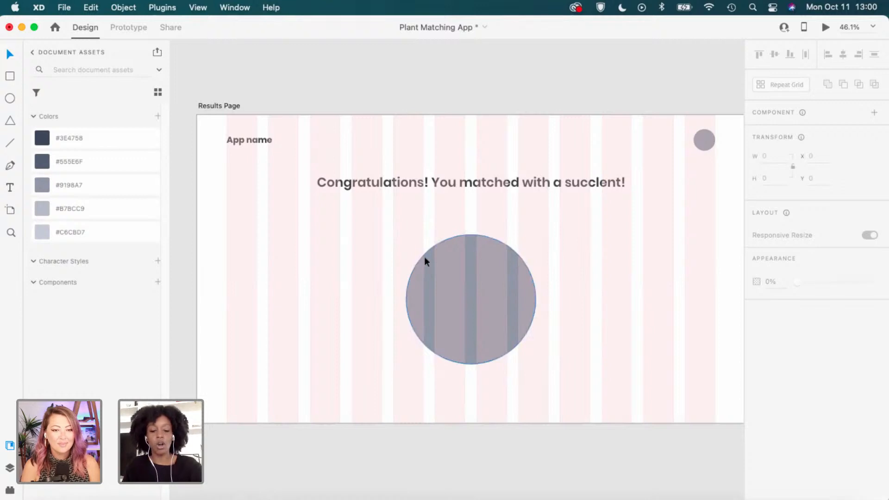
# Shrink the circle a little and draw a new placeholder rectangle across it.
pyautogui.click(459, 301)
pyautogui.moveTo(475, 363); pyautogui.dragTo(471, 348)
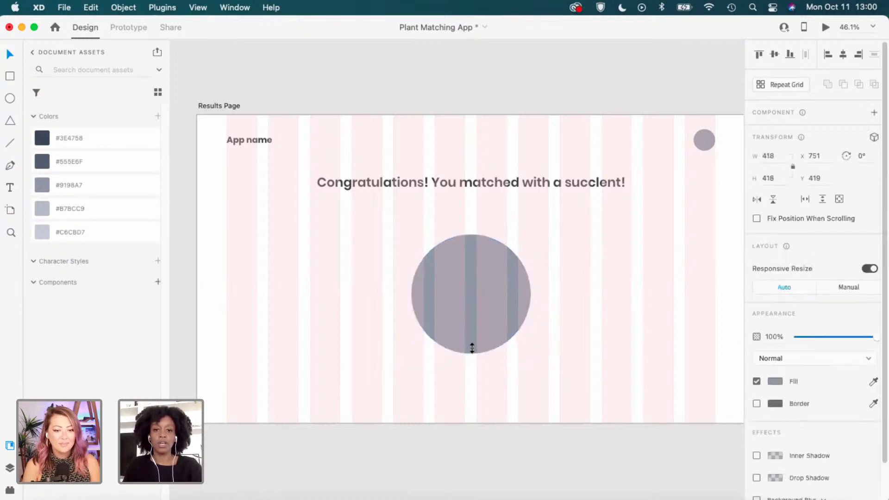
pyautogui.press('r')
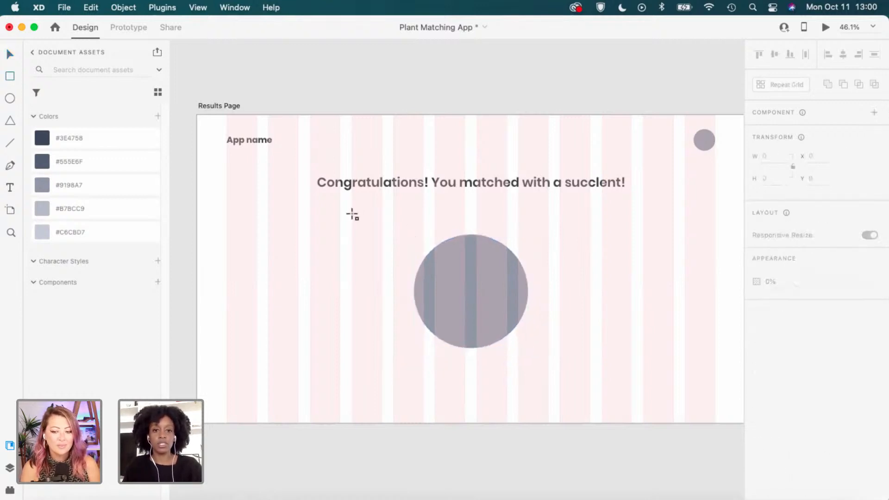
pyautogui.moveTo(352, 212)
pyautogui.mouseDown()
pyautogui.moveTo(522, 340)
pyautogui.moveTo(590, 355)
pyautogui.moveTo(590, 368)
pyautogui.mouseUp()
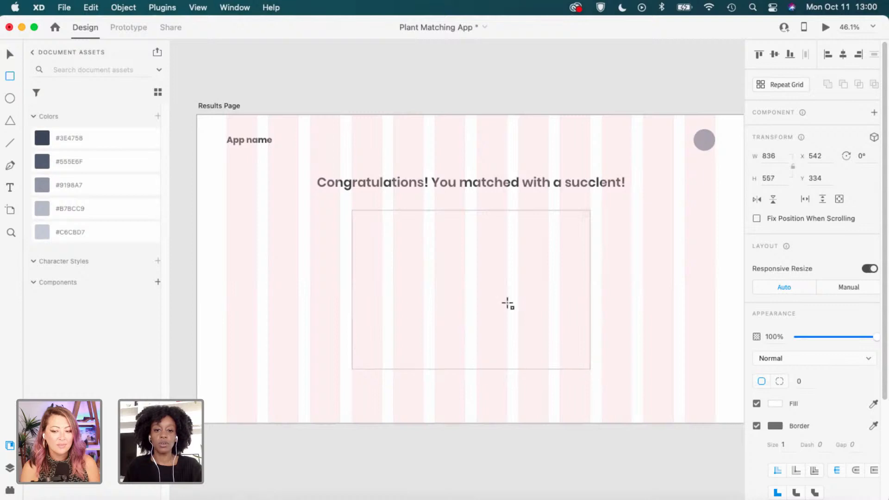
# Fill the rectangle with #C6CBD7, remove its border and send it behind the circle.
pyautogui.click(153, 232)
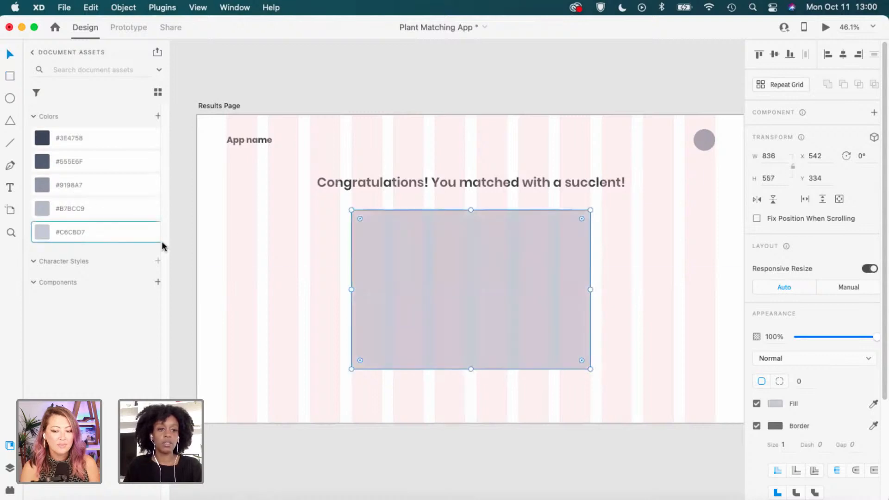
pyautogui.click(756, 425)
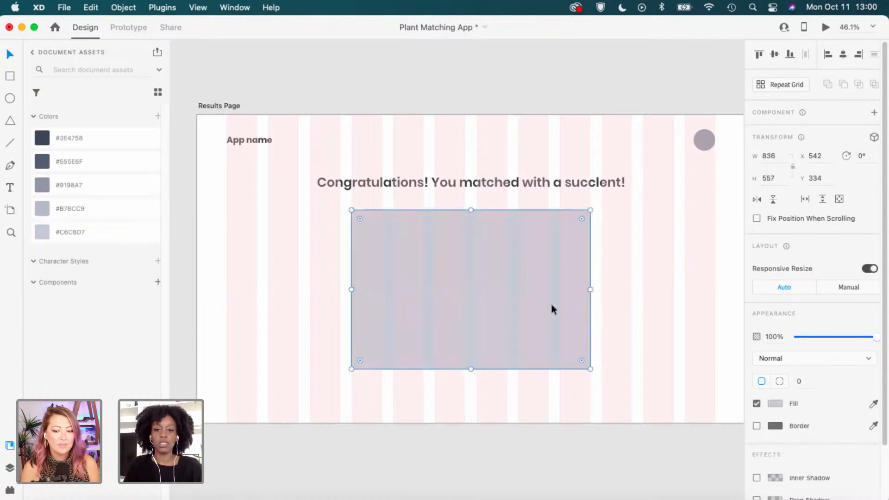
pyautogui.rightClick(551, 305)
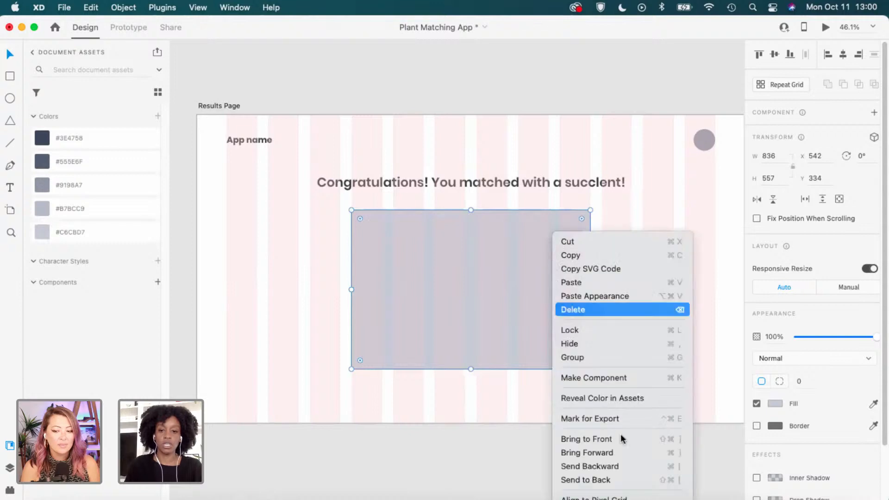
pyautogui.click(610, 479)
# Centre the 400 × 399 circle on the card and stretch the rectangle taller to 836 × 634.
pyautogui.click(479, 296)
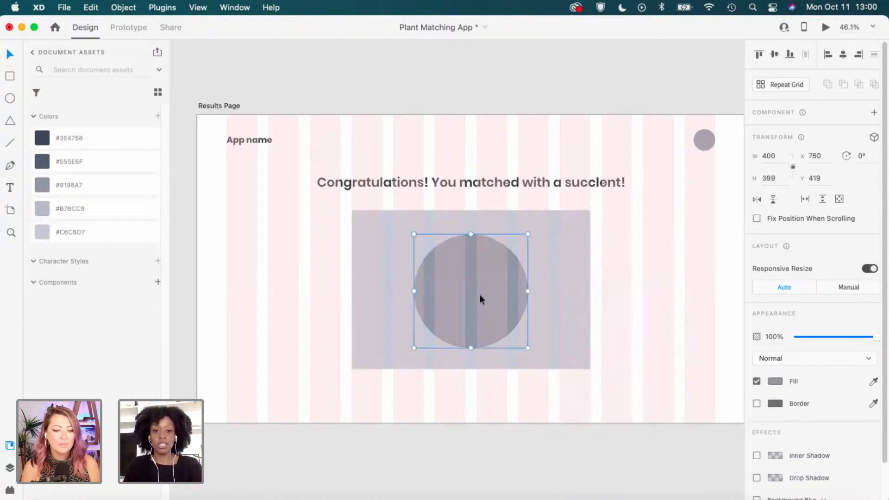
pyautogui.moveTo(478, 299); pyautogui.dragTo(476, 293)
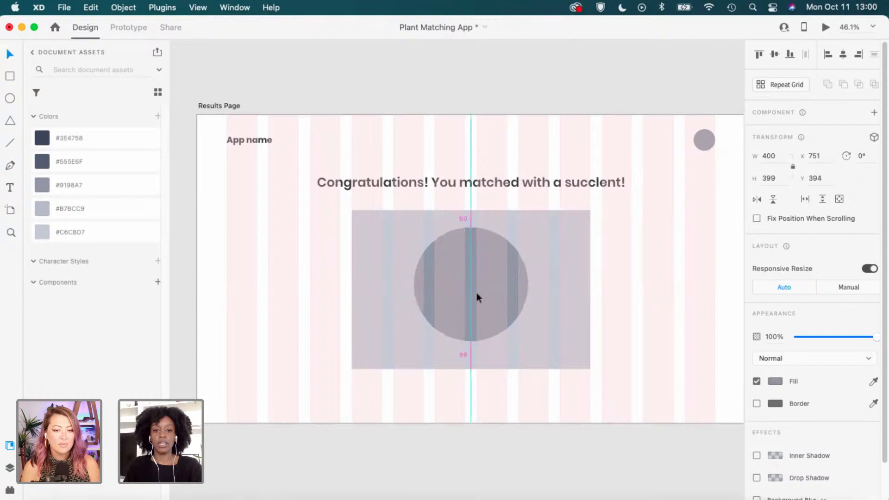
pyautogui.click(486, 351)
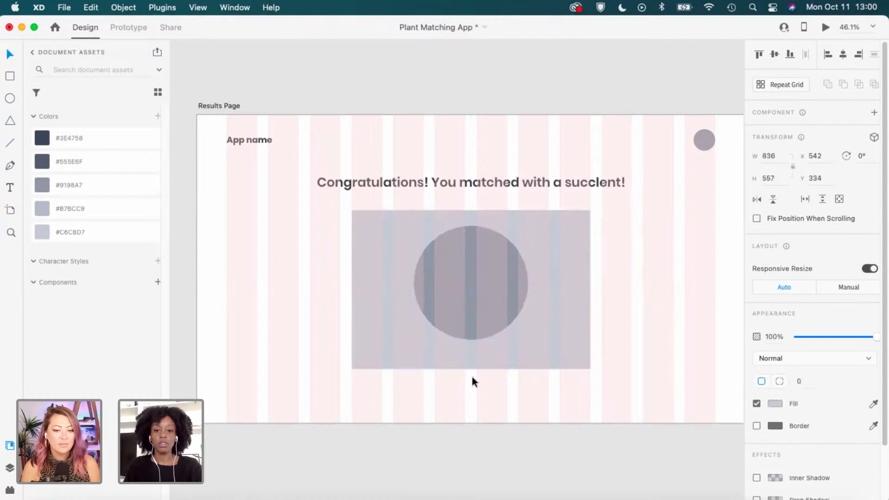
pyautogui.moveTo(472, 369); pyautogui.dragTo(474, 391)
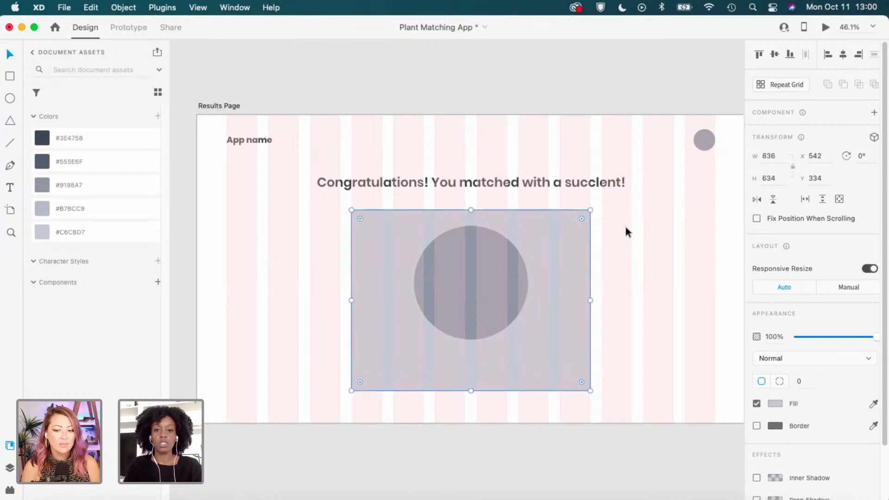
pyautogui.click(598, 221)
pyautogui.click(410, 332)
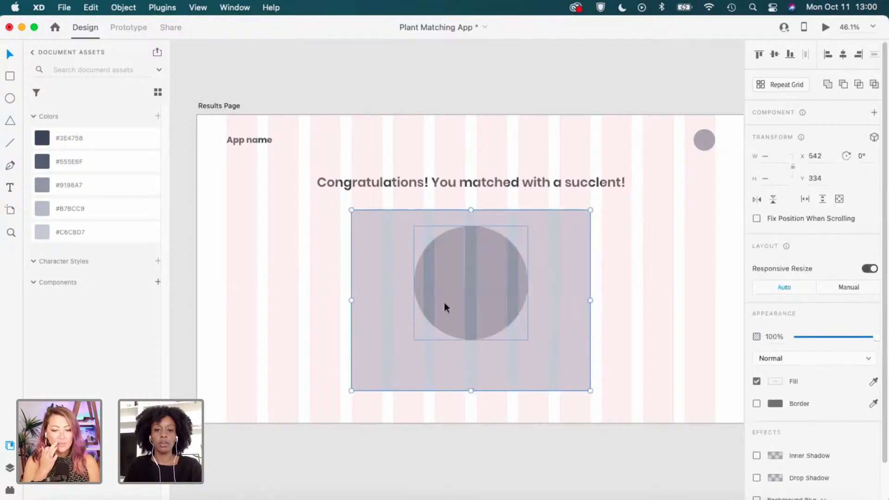
pyautogui.click(632, 313)
pyautogui.scroll(2, 534, 319)
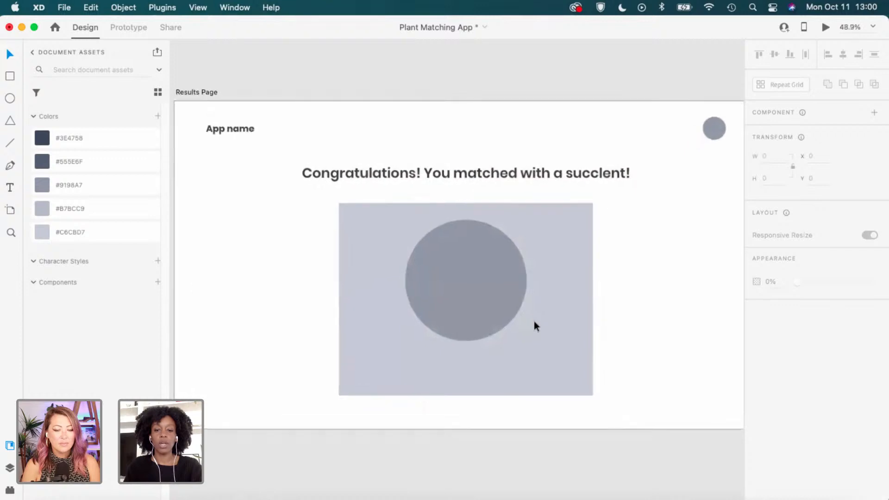
# Extend the grey card's bottom edge so it reaches a height of 687.
pyautogui.scroll(1, 519, 321)
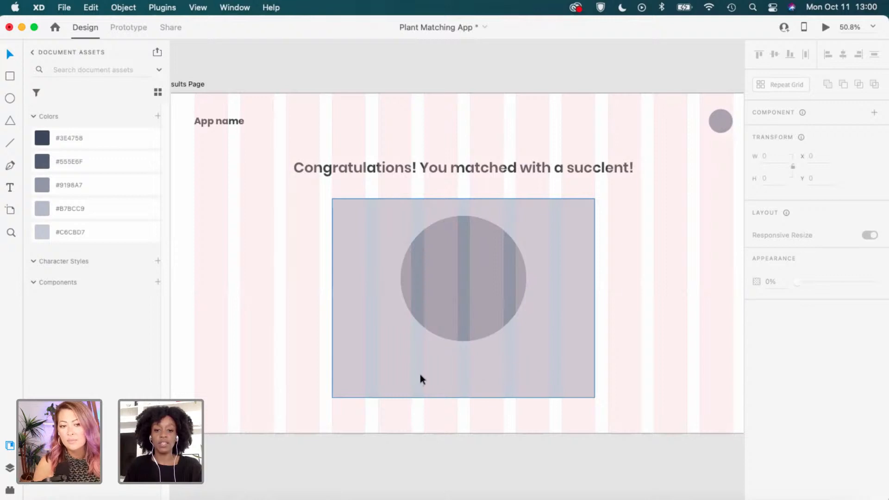
pyautogui.click(470, 385)
pyautogui.click(473, 303)
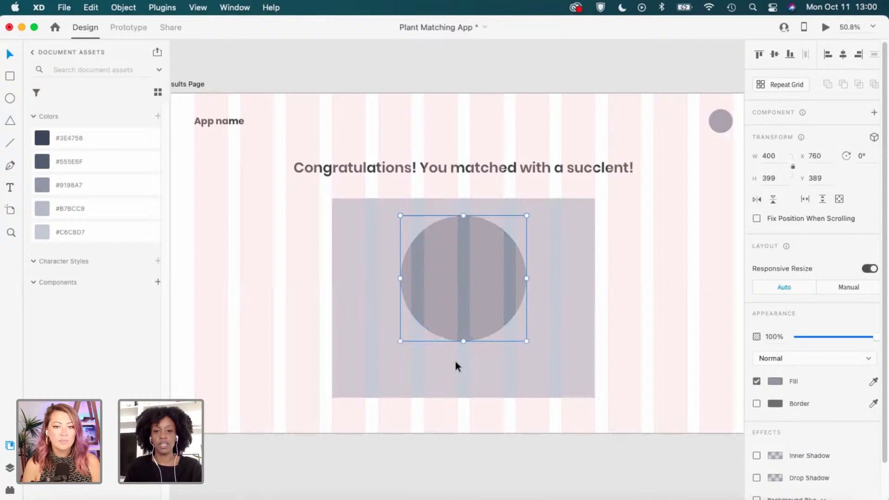
pyautogui.click(465, 394)
pyautogui.moveTo(463, 397); pyautogui.dragTo(464, 416)
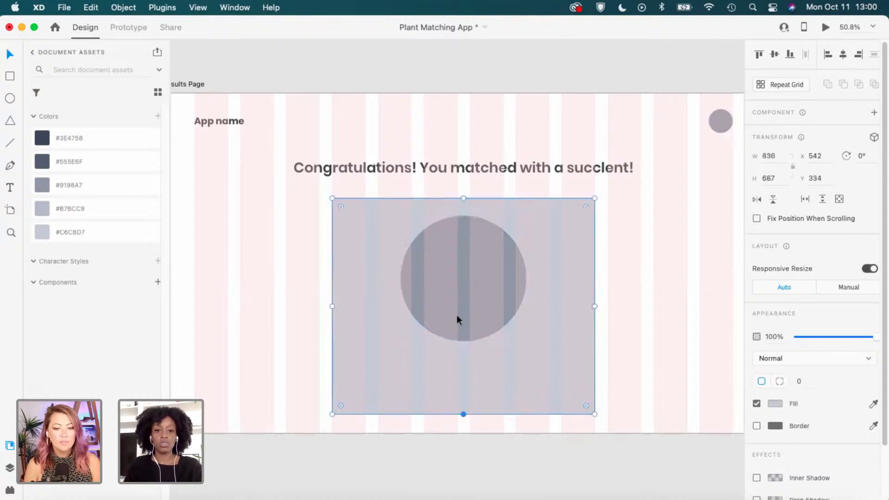
pyautogui.moveTo(625, 221); pyautogui.dragTo(490, 293)
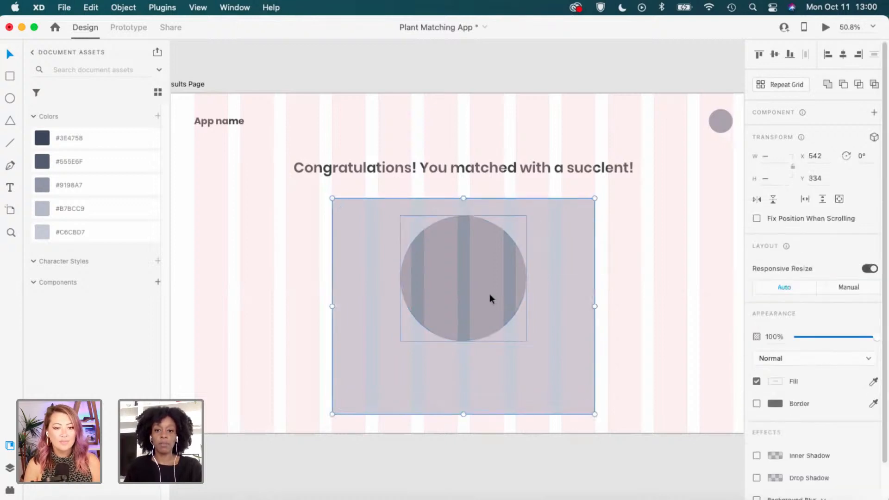
# Set the card's width to 730 and centre it horizontally on the artboard.
pyautogui.click(663, 284)
pyautogui.click(341, 308)
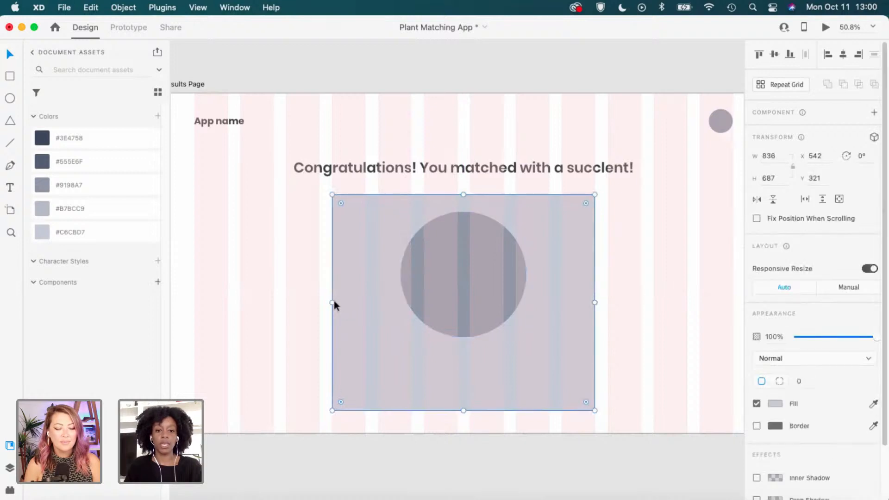
pyautogui.moveTo(333, 303); pyautogui.dragTo(346, 301)
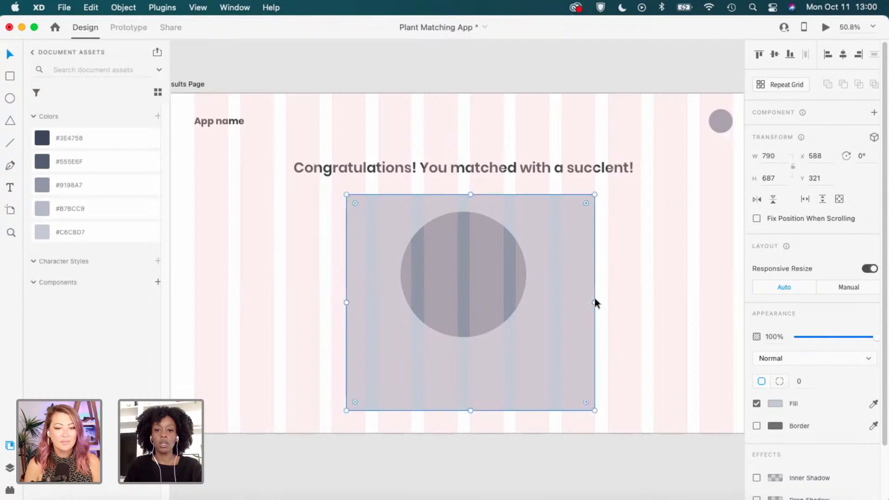
pyautogui.moveTo(594, 301); pyautogui.dragTo(581, 304)
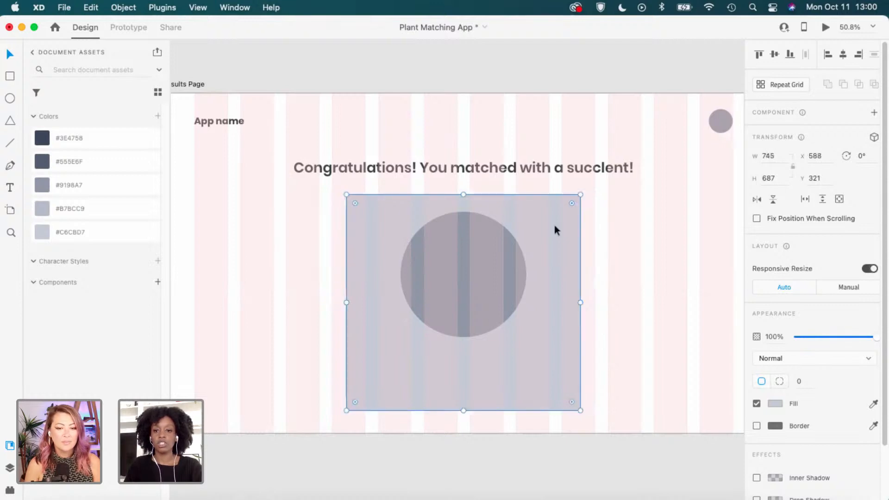
pyautogui.click(815, 156)
pyautogui.hotkey('shift', 'Tab')
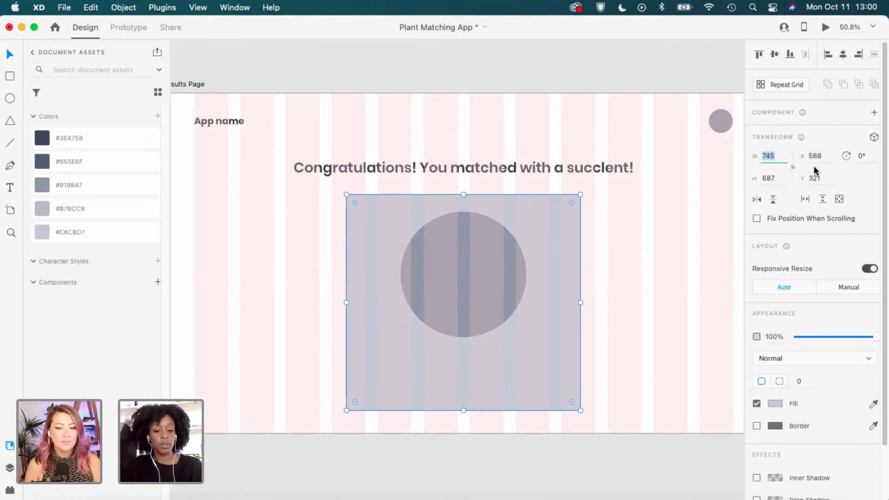
pyautogui.write('730')
pyautogui.press('Return')
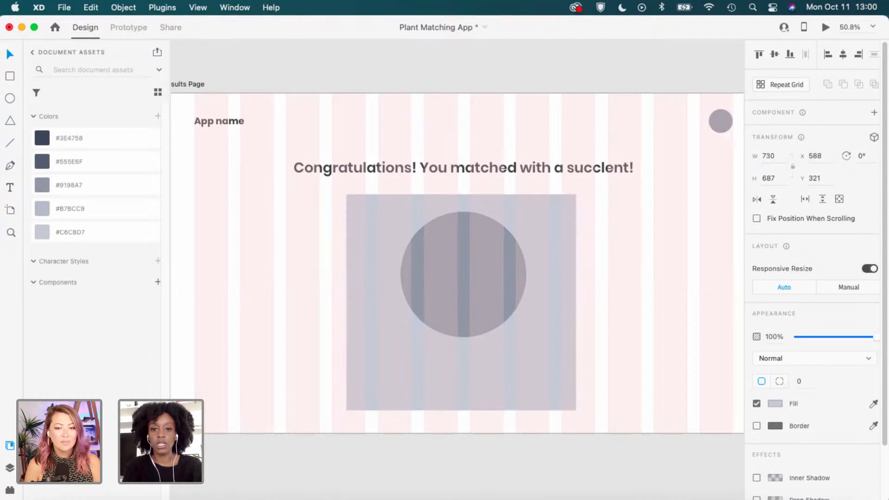
pyautogui.click(842, 55)
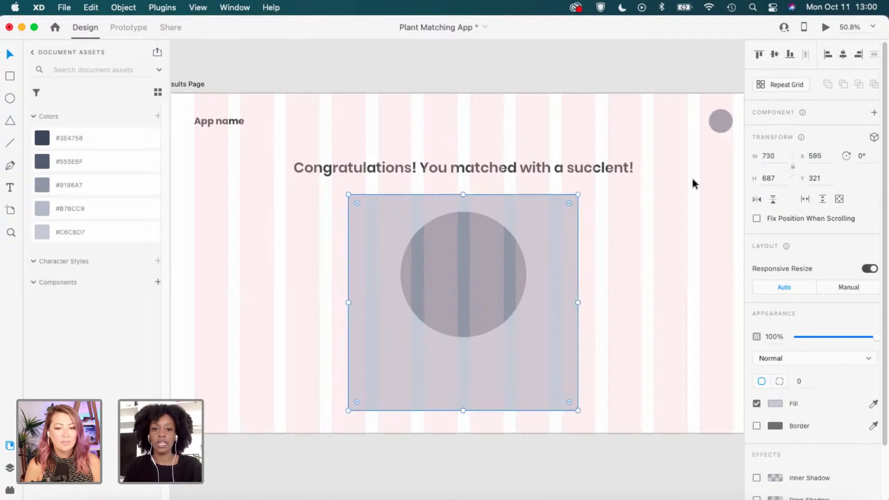
pyautogui.press('Escape')
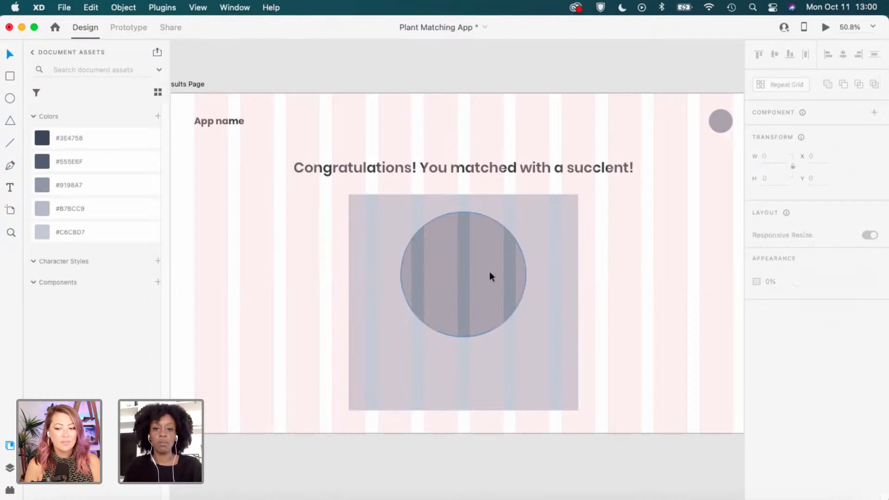
pyautogui.click(199, 85)
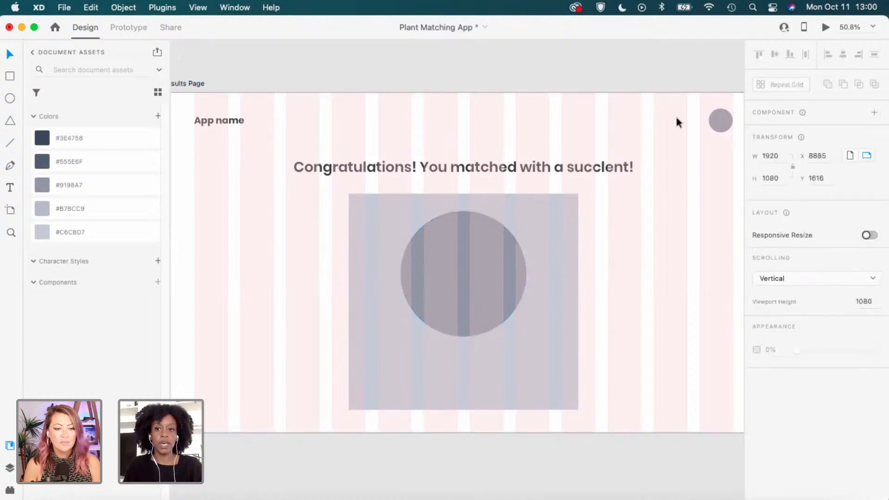
# Add a 'Succulent' label under the circle at font size 30, centred horizontally.
pyautogui.click(608, 329)
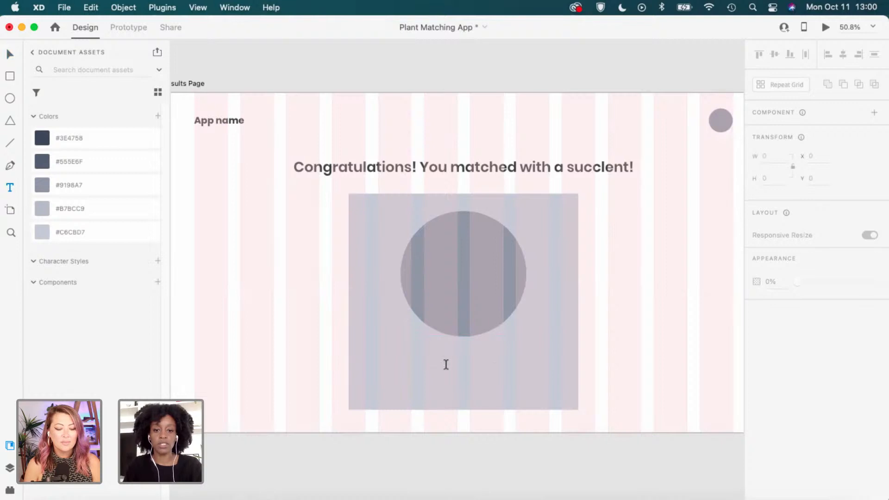
pyautogui.click(446, 364)
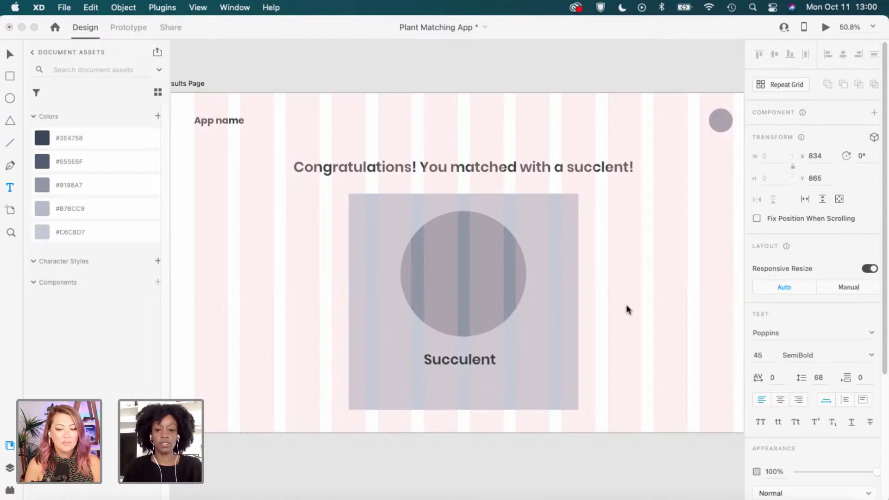
pyautogui.press('Escape')
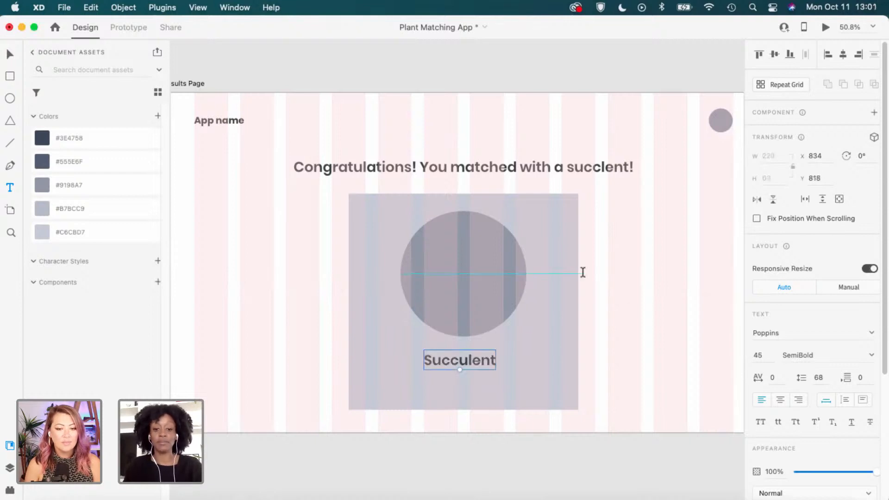
pyautogui.moveTo(488, 361); pyautogui.dragTo(485, 357)
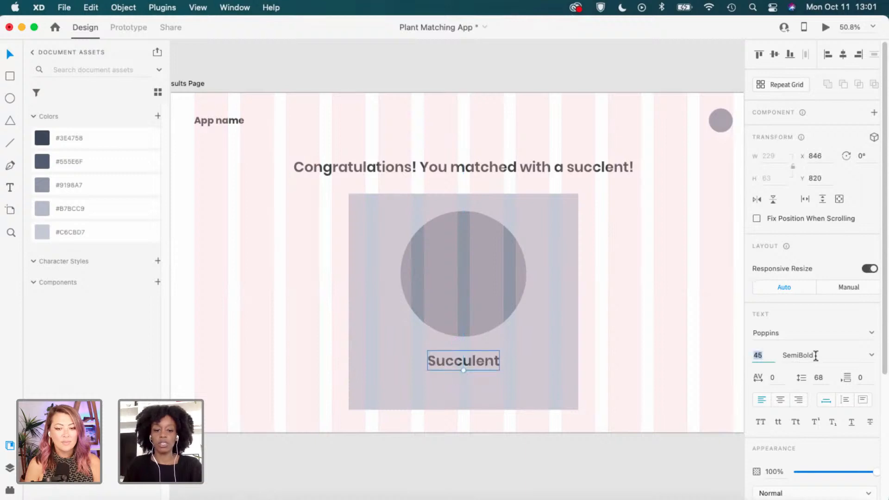
pyautogui.press('Return')
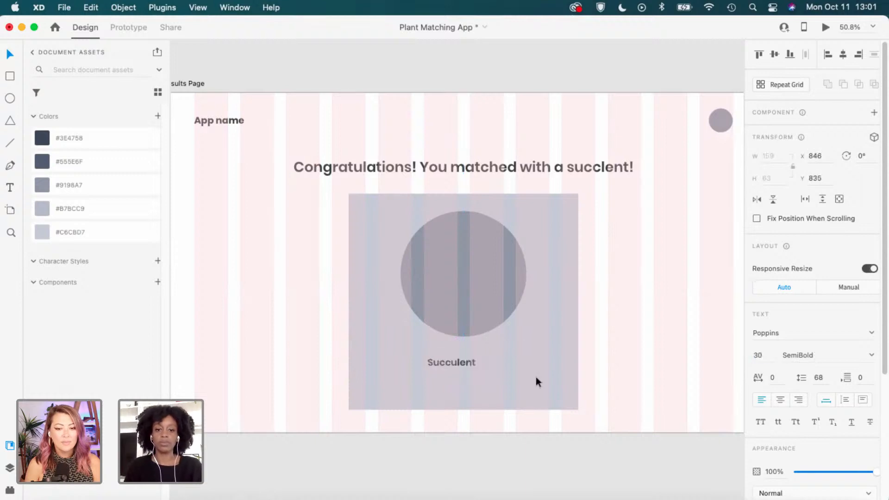
pyautogui.moveTo(468, 360); pyautogui.dragTo(479, 358)
# Shrink the circle to 366 × 366, re-centre it and move the label up beneath it.
pyautogui.click(470, 268)
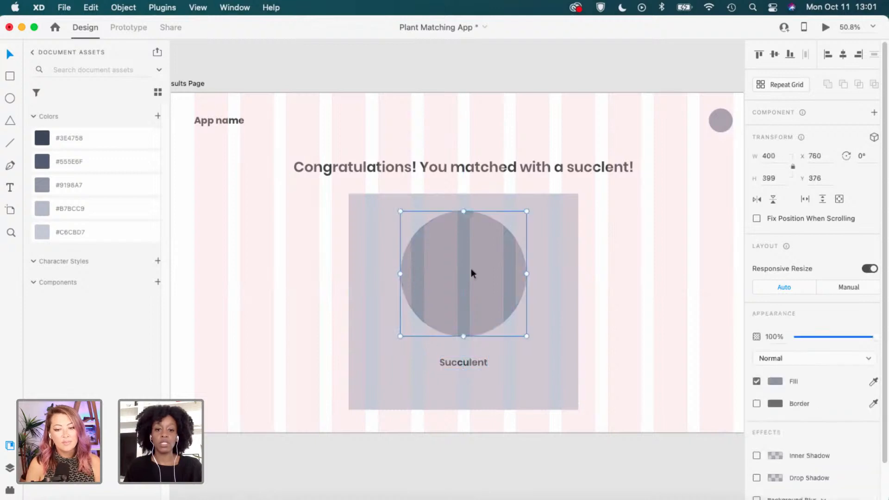
pyautogui.moveTo(400, 336); pyautogui.dragTo(409, 326)
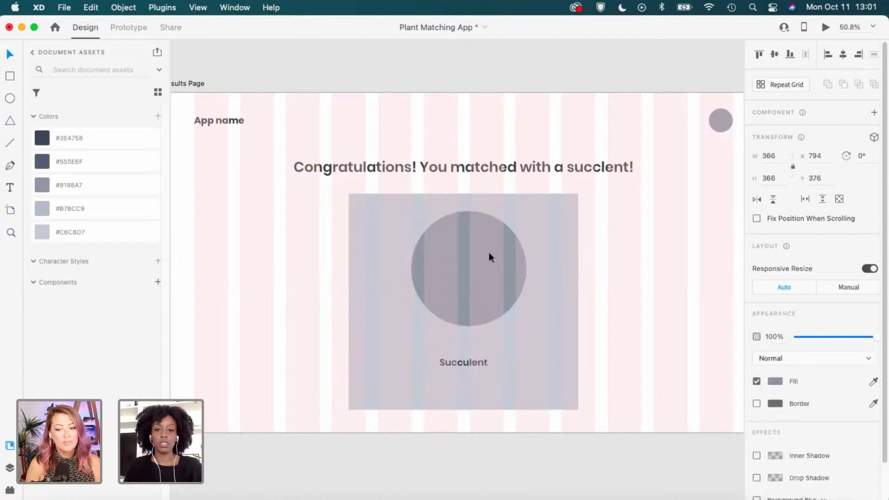
pyautogui.moveTo(484, 251); pyautogui.dragTo(479, 248)
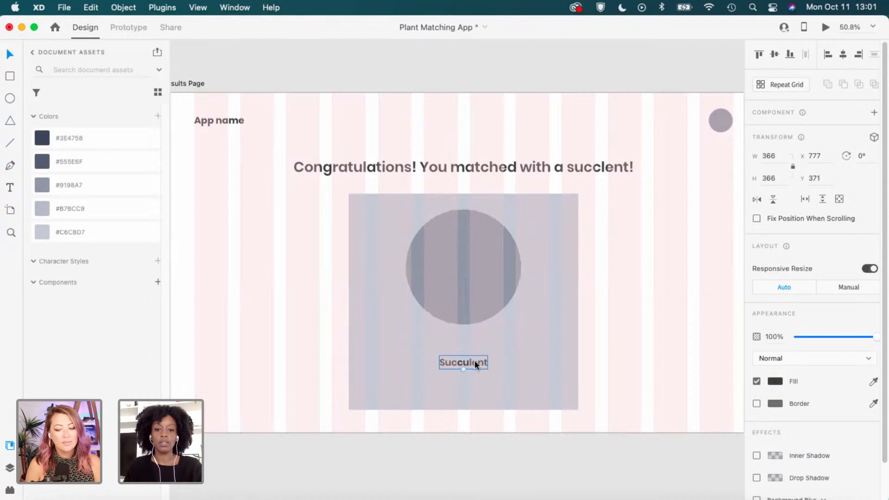
pyautogui.moveTo(474, 360); pyautogui.dragTo(476, 348)
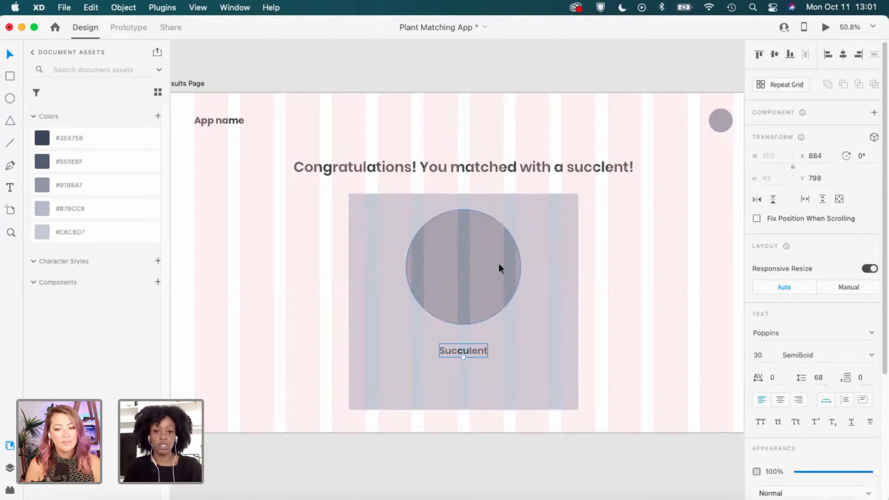
pyautogui.click(637, 324)
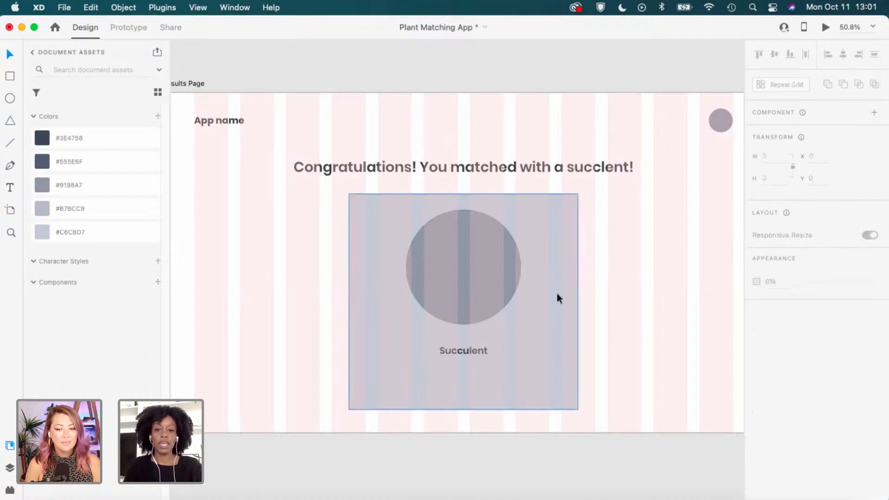
pyautogui.press('super+shift+apostrophe')
pyautogui.scroll(-4, 556, 292)
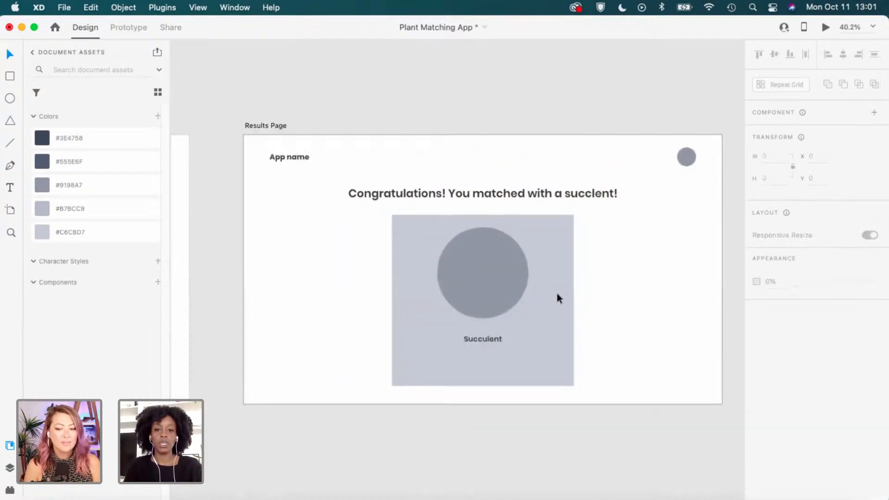
pyautogui.scroll(-1, 556, 293)
pyautogui.moveTo(279, 352); pyautogui.dragTo(473, 318)
pyautogui.scroll(5, 368, 313)
pyautogui.doubleClick(381, 318)
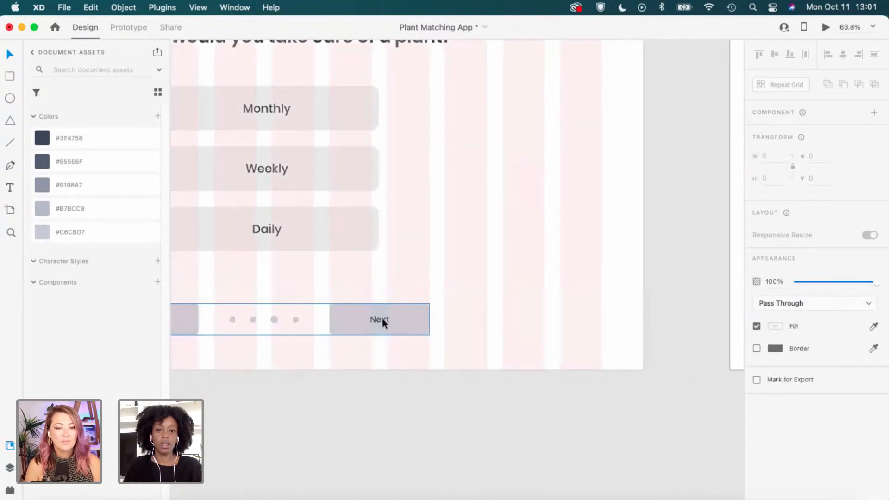
pyautogui.click(440, 308)
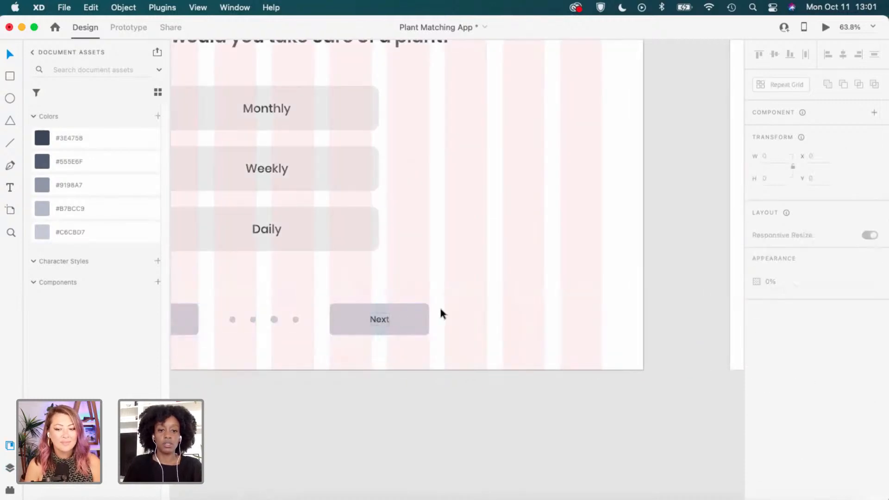
pyautogui.click(407, 323)
pyautogui.doubleClick(408, 321)
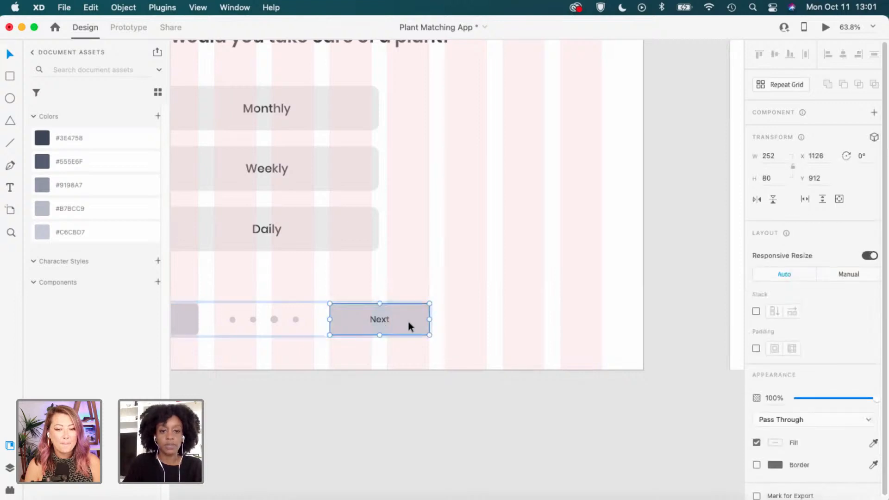
pyautogui.click(441, 292)
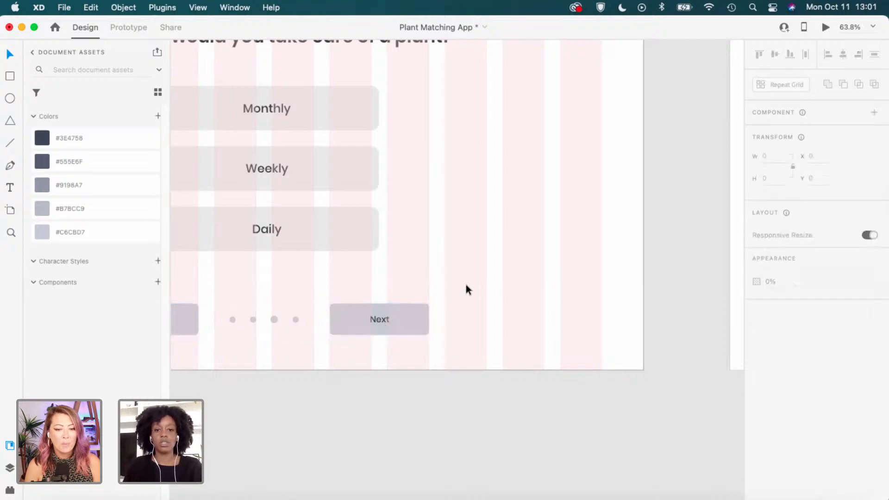
pyautogui.hscroll(10, 466, 290)
pyautogui.hscroll(5, 300, 340)
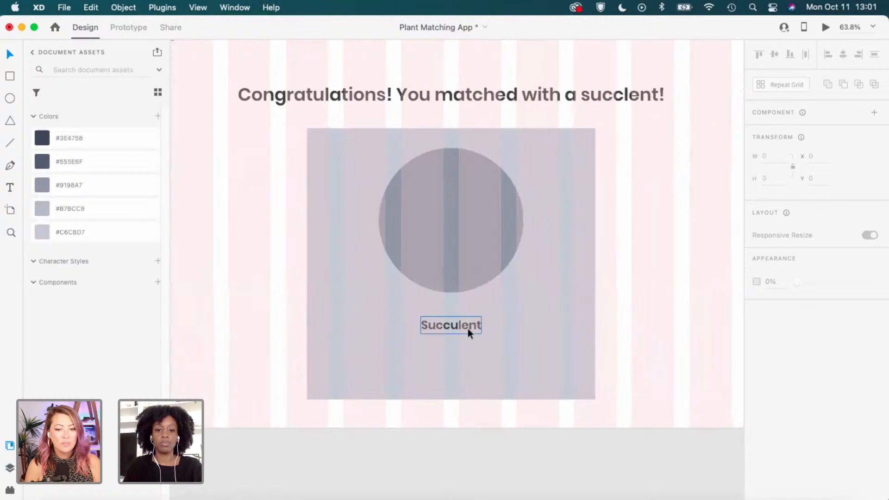
pyautogui.click(467, 328)
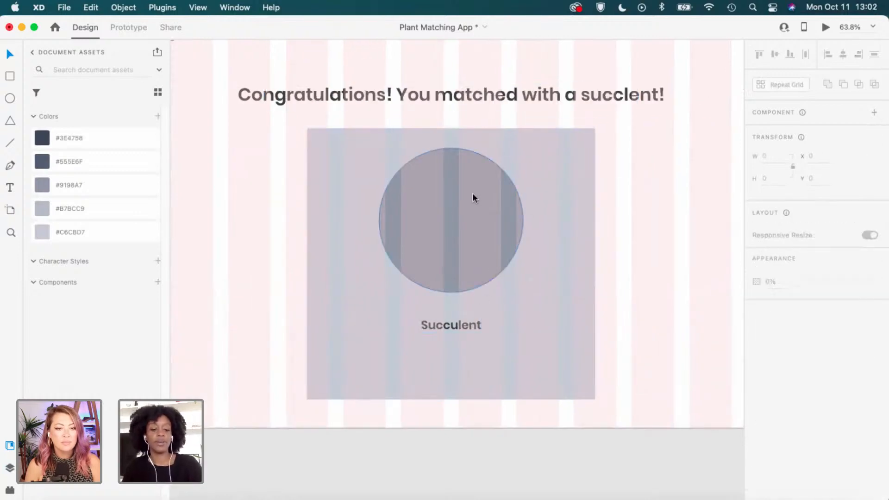
pyautogui.scroll(-5, 437, 218)
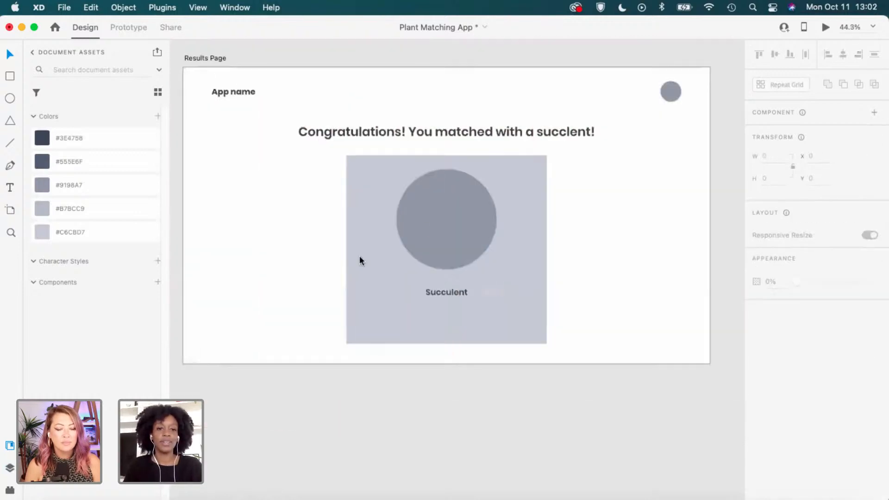
pyautogui.hscroll(-10, 359, 257)
# Duplicate the Next button and place it under Succulent on the Results Page card.
pyautogui.hscroll(-5, 287, 278)
pyautogui.click(435, 307)
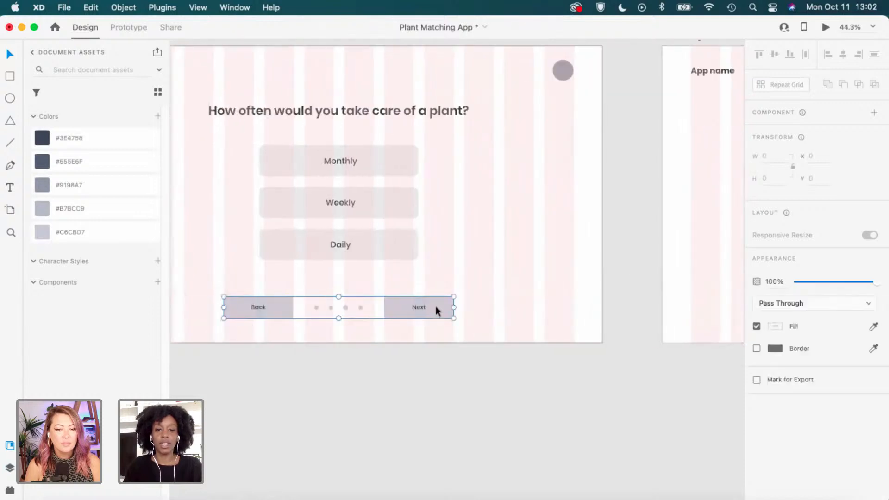
pyautogui.doubleClick(433, 308)
pyautogui.click(496, 274)
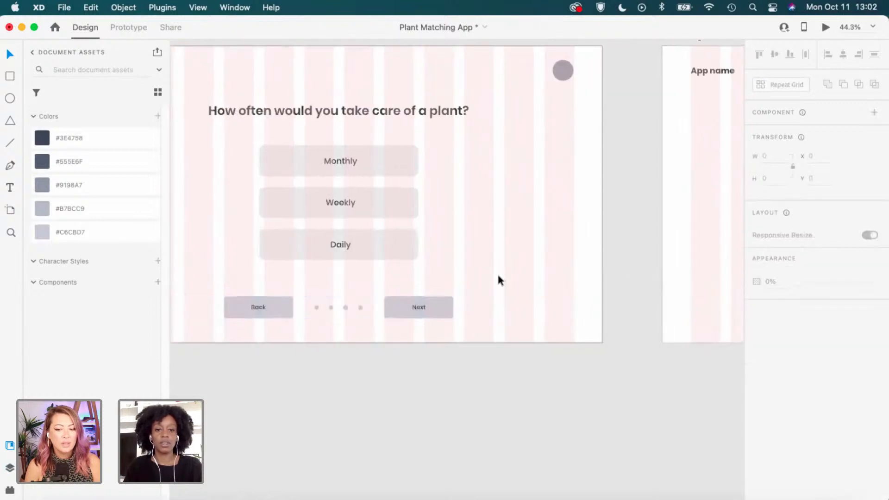
pyautogui.click(423, 310)
pyautogui.doubleClick(423, 309)
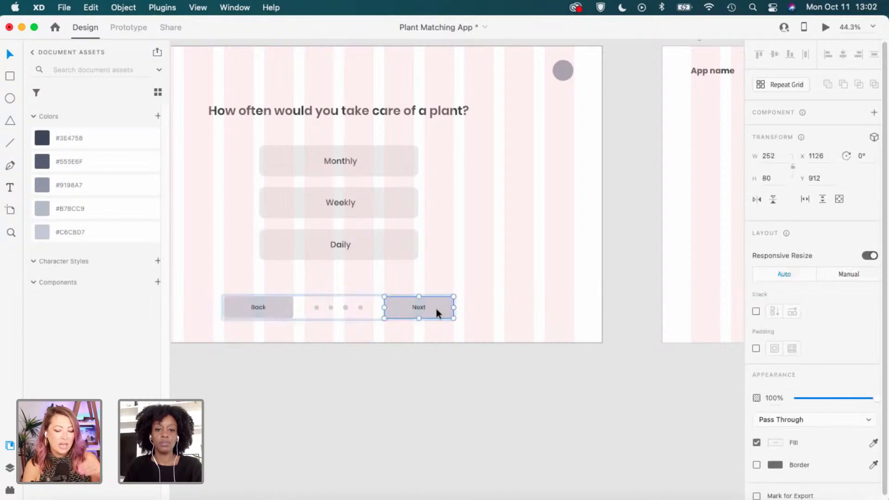
pyautogui.click(491, 283)
pyautogui.press('super+v')
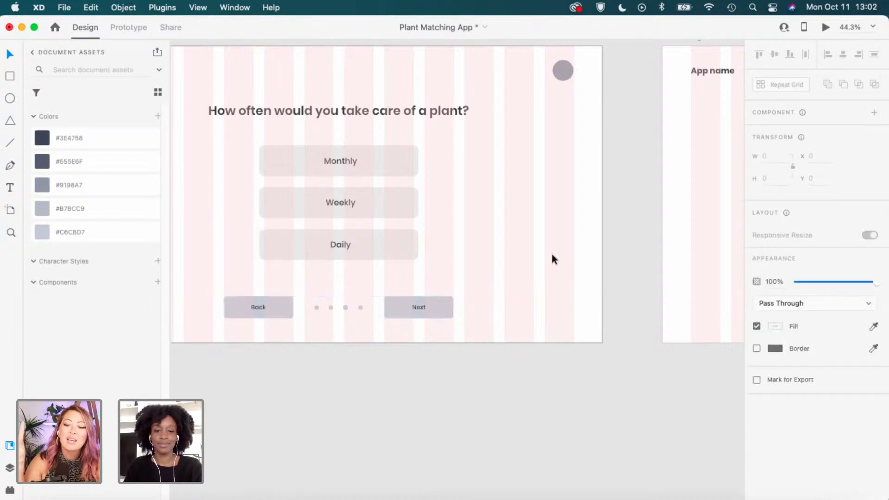
pyautogui.moveTo(445, 301); pyautogui.dragTo(692, 278)
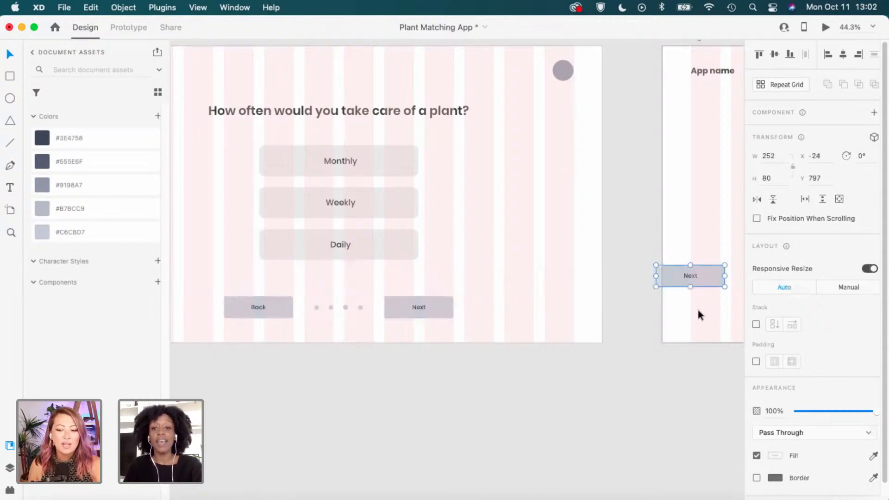
pyautogui.moveTo(570, 310); pyautogui.dragTo(613, 311)
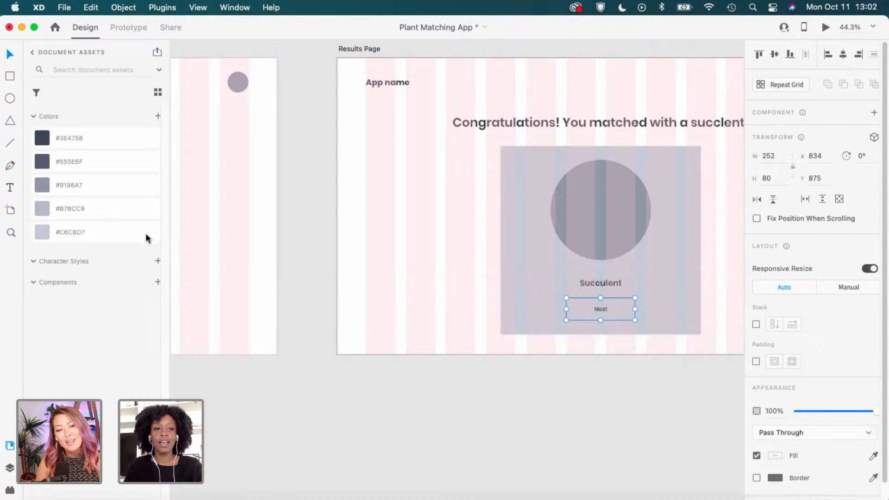
# Fill the copied button's rectangle with #B7BCC9.
pyautogui.click(131, 215)
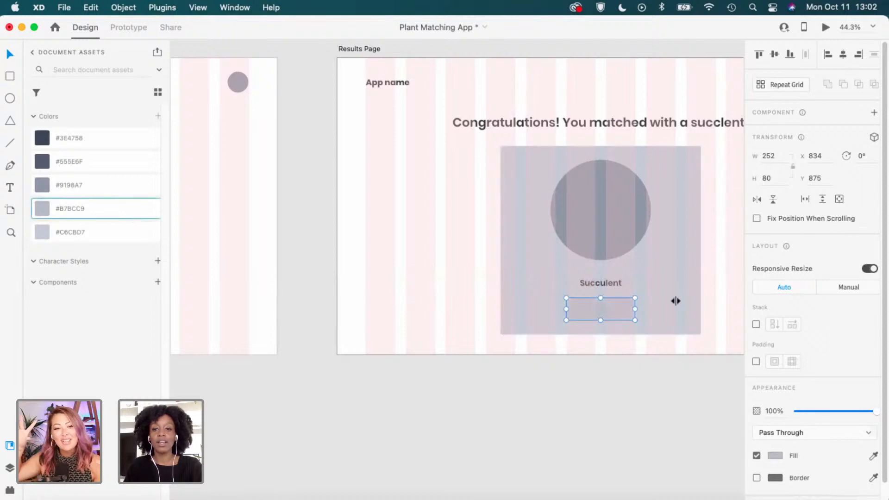
pyautogui.press('super+z')
pyautogui.scroll(1, 674, 301)
pyautogui.doubleClick(612, 299)
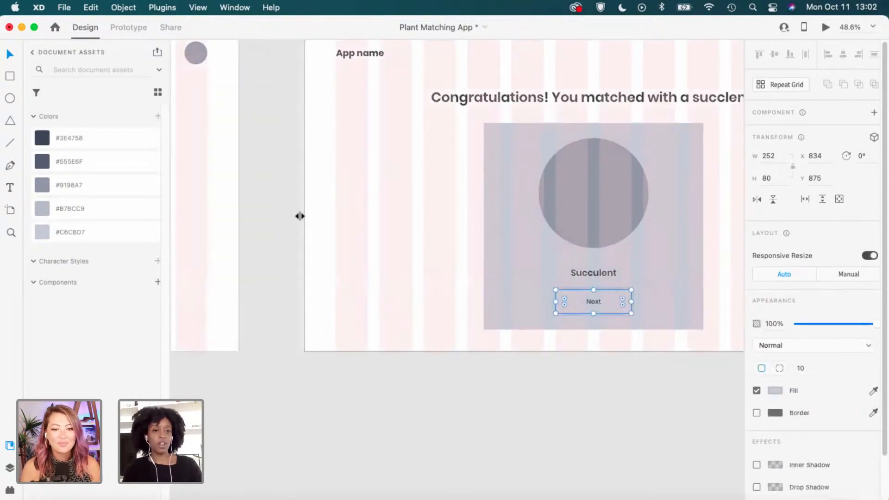
pyautogui.click(114, 207)
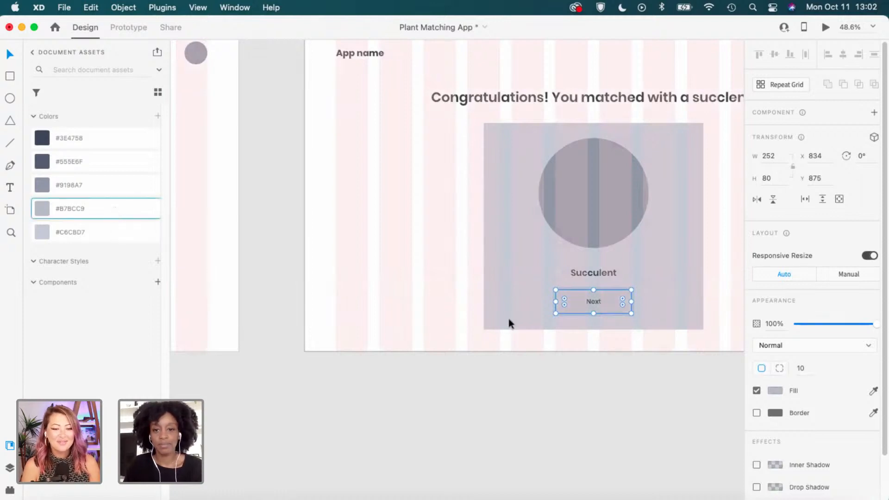
pyautogui.click(489, 374)
pyautogui.moveTo(631, 294); pyautogui.dragTo(517, 321)
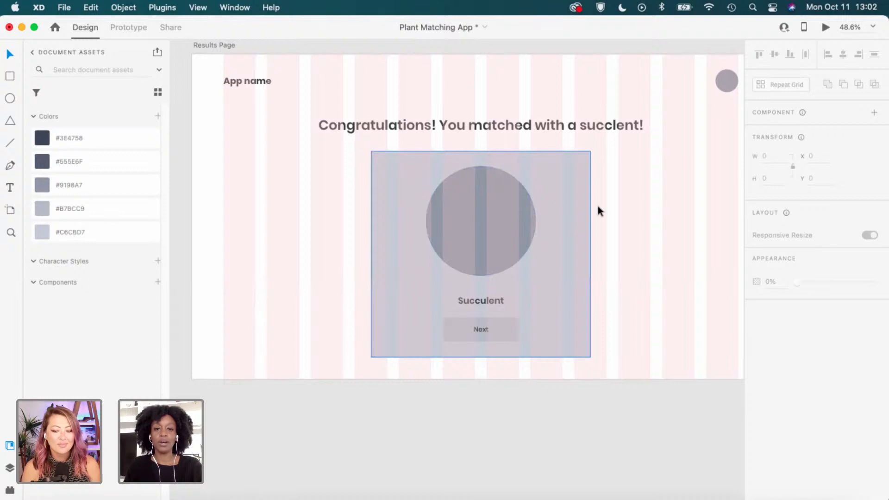
# Nudge the Succulent label slightly higher on the card.
pyautogui.scroll(1, 577, 320)
pyautogui.scroll(1, 577, 316)
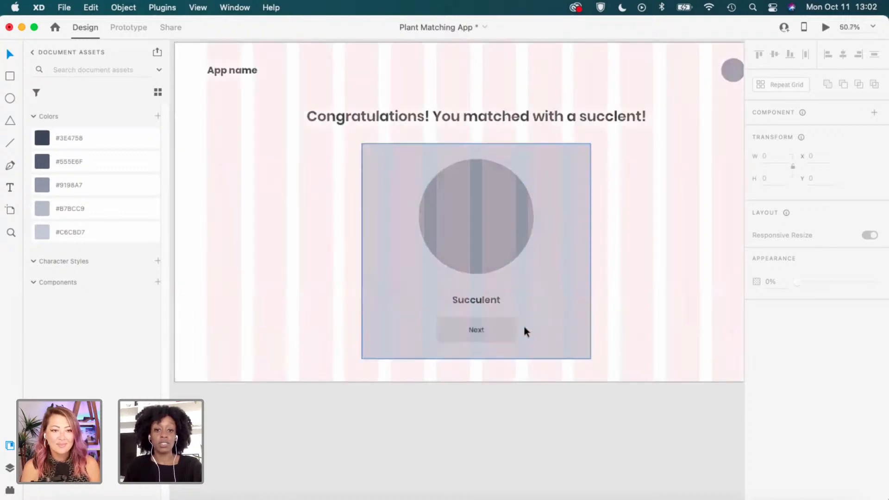
pyautogui.scroll(2, 481, 331)
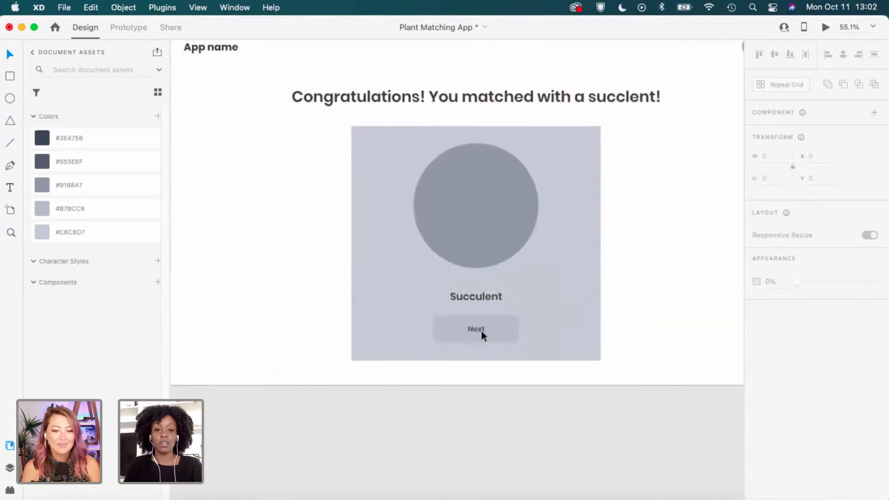
pyautogui.moveTo(488, 296); pyautogui.dragTo(490, 293)
# Change the button label from Next to 'View plant' and centre it in the button.
pyautogui.press('t')
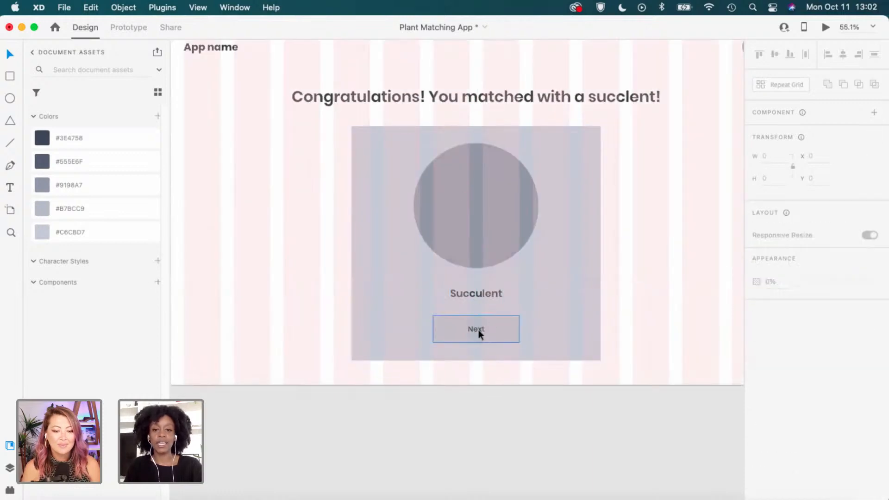
pyautogui.click(476, 330)
pyautogui.scroll(3, 476, 330)
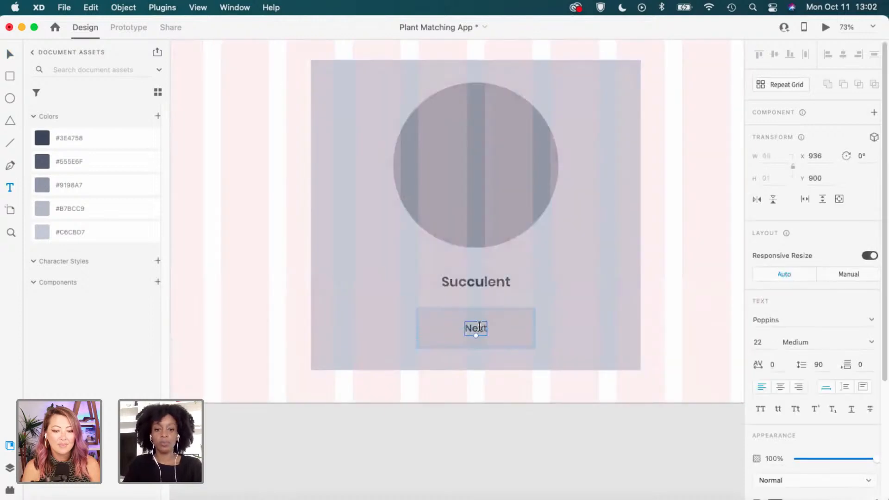
pyautogui.doubleClick(478, 326)
pyautogui.write('View plan')
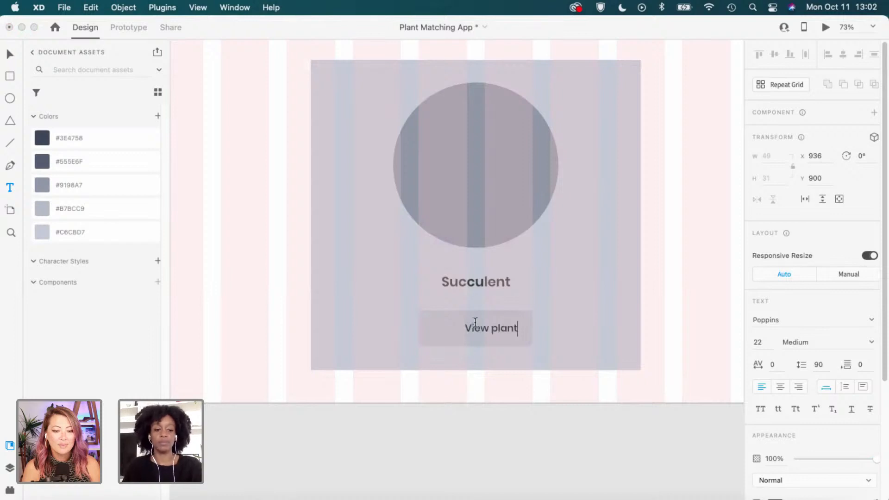
pyautogui.press('Escape')
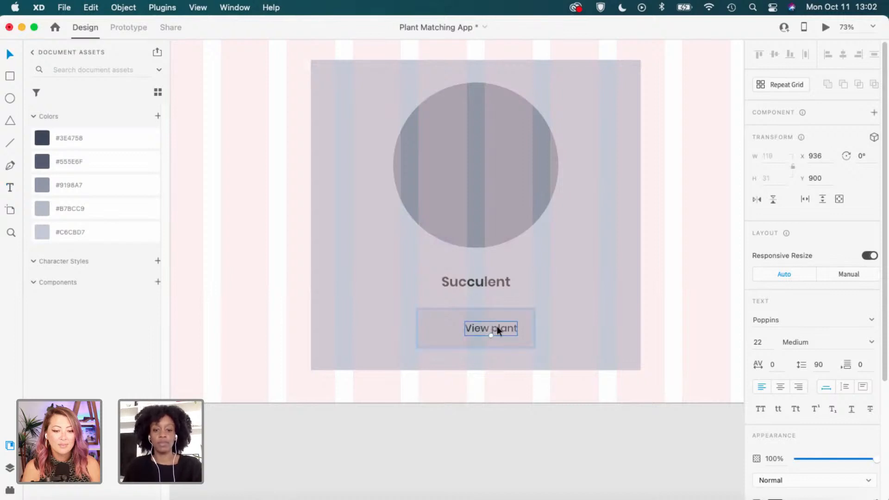
pyautogui.moveTo(496, 328); pyautogui.dragTo(480, 329)
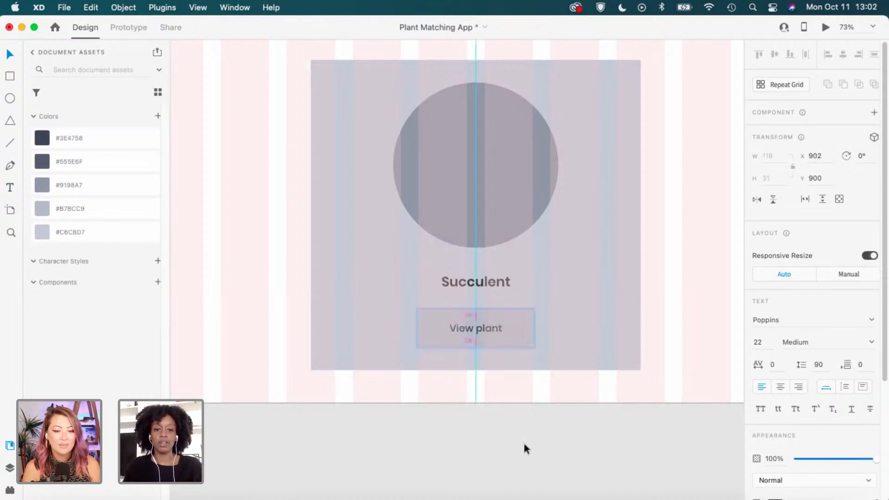
pyautogui.click(591, 301)
pyautogui.scroll(-2, 591, 302)
pyautogui.scroll(2, 540, 280)
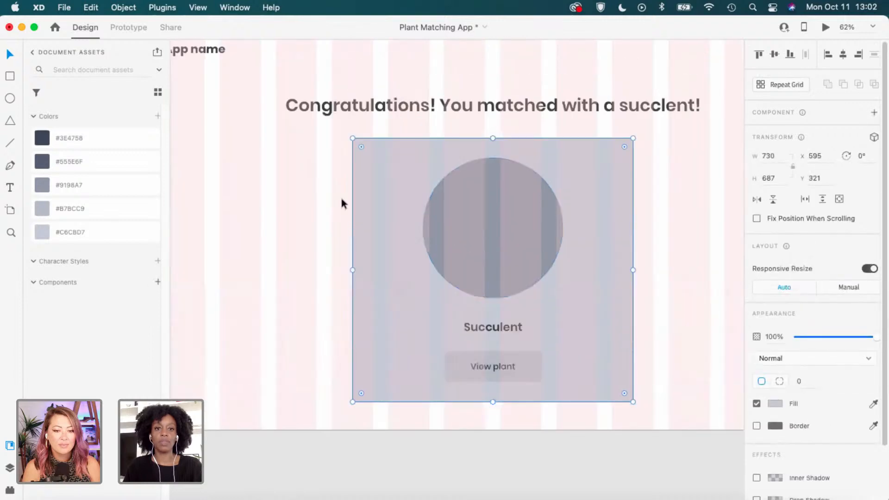
pyautogui.scroll(-2, 342, 203)
pyautogui.moveTo(205, 60); pyautogui.dragTo(252, 90)
# Hide the Results Page layout grid and nudge the Succulent label up slightly.
pyautogui.click(228, 67)
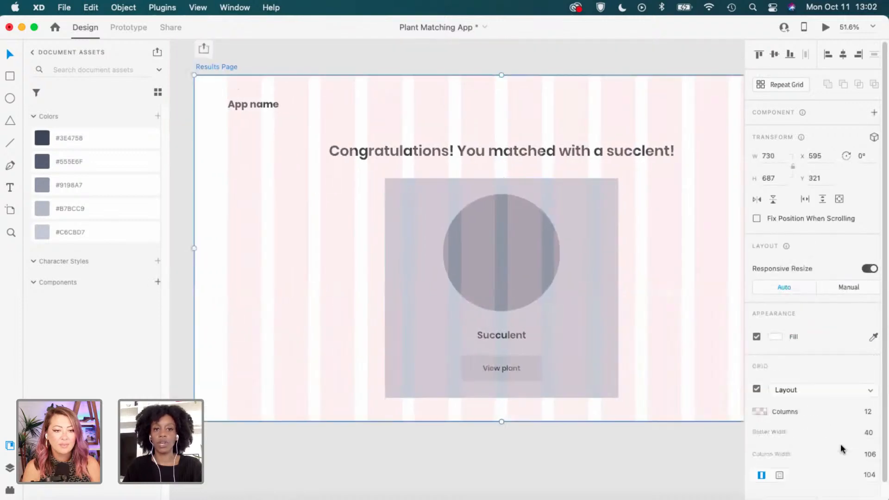
pyautogui.click(756, 402)
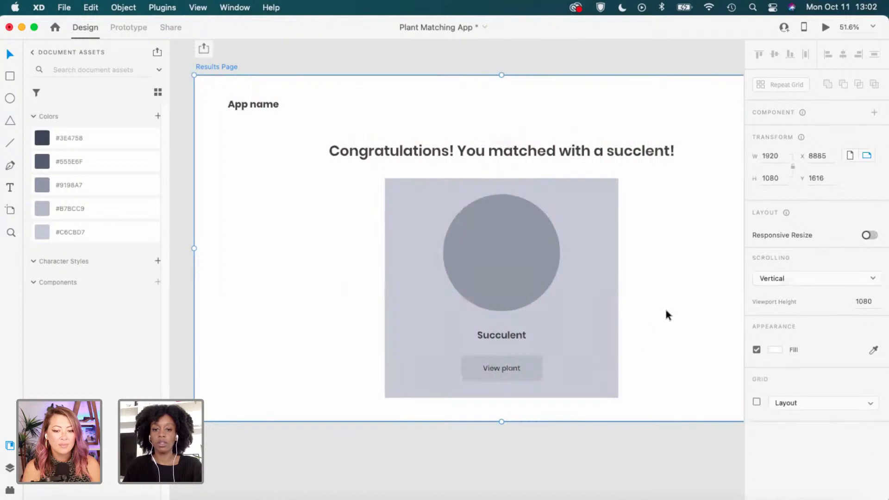
pyautogui.click(651, 306)
pyautogui.hscroll(3, 602, 282)
pyautogui.scroll(-1, 602, 282)
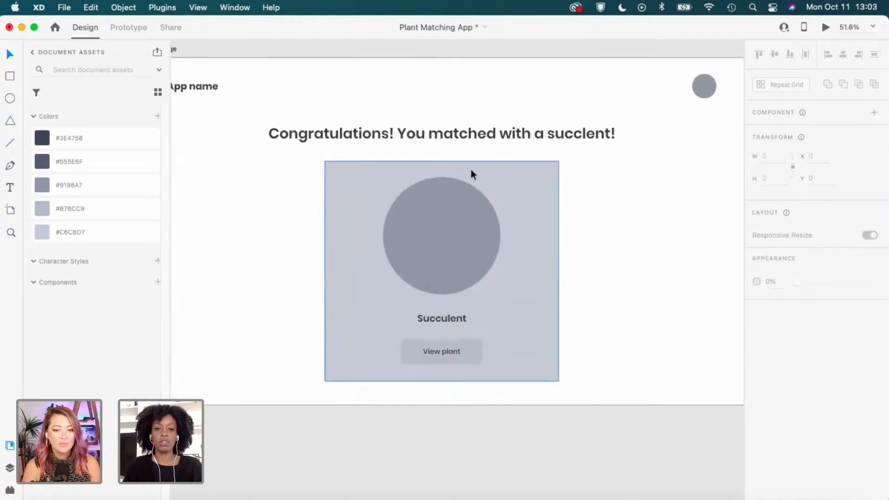
pyautogui.click(355, 267)
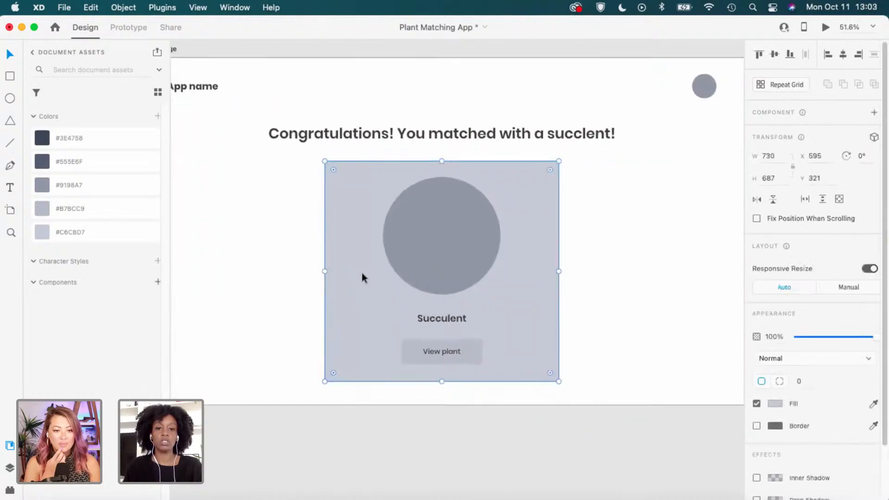
pyautogui.doubleClick(455, 319)
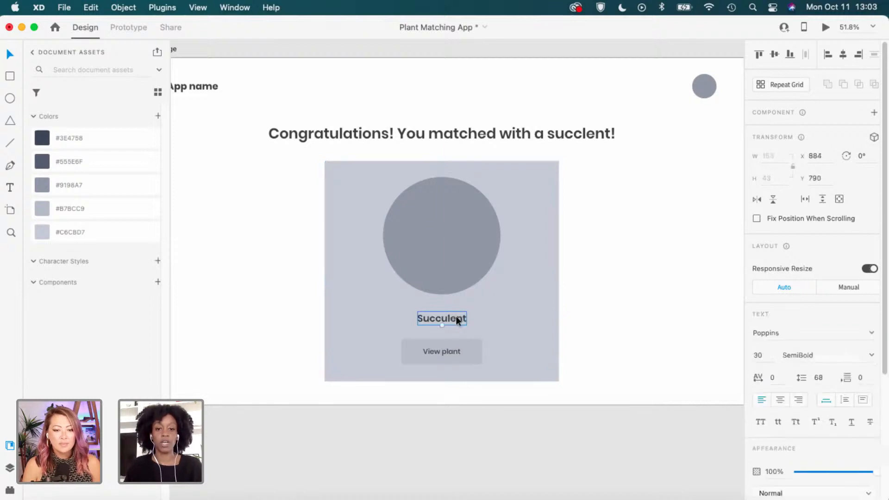
pyautogui.moveTo(455, 318); pyautogui.dragTo(457, 317)
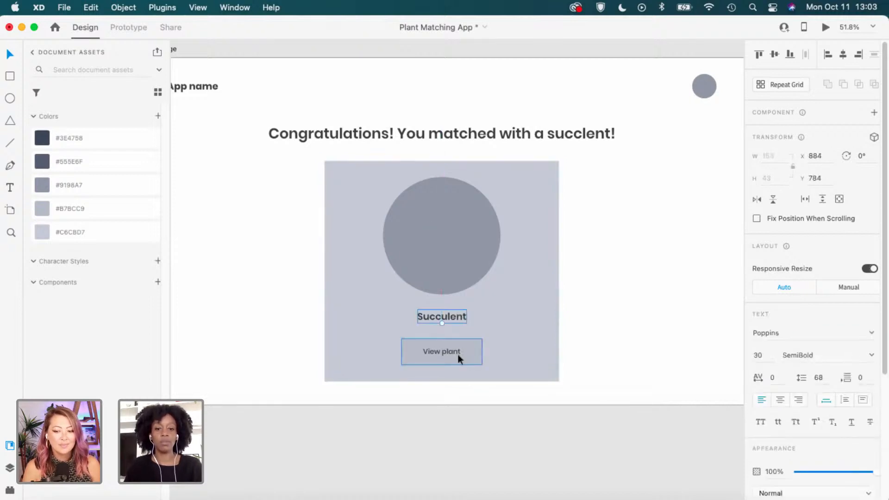
# Narrow the Succulent card from both sides and set its width to exactly 580.
pyautogui.click(612, 334)
pyautogui.click(326, 245)
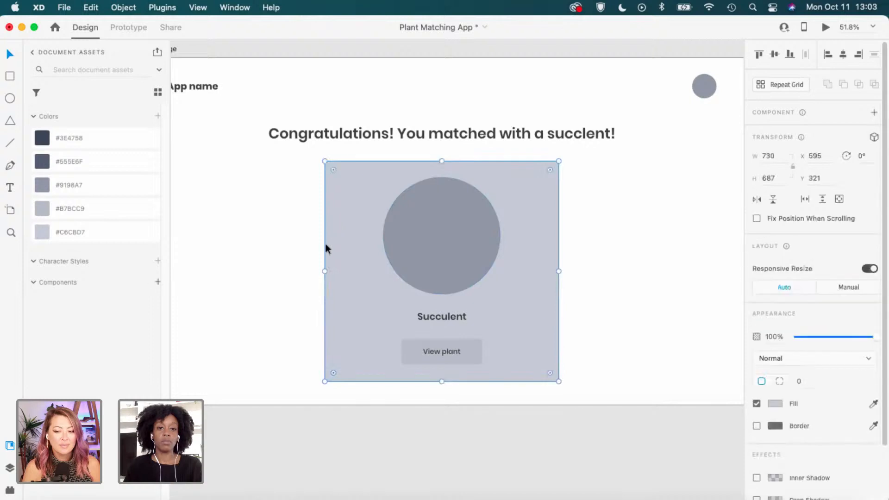
pyautogui.moveTo(324, 271); pyautogui.dragTo(349, 270)
pyautogui.moveTo(559, 271); pyautogui.dragTo(535, 275)
pyautogui.click(645, 201)
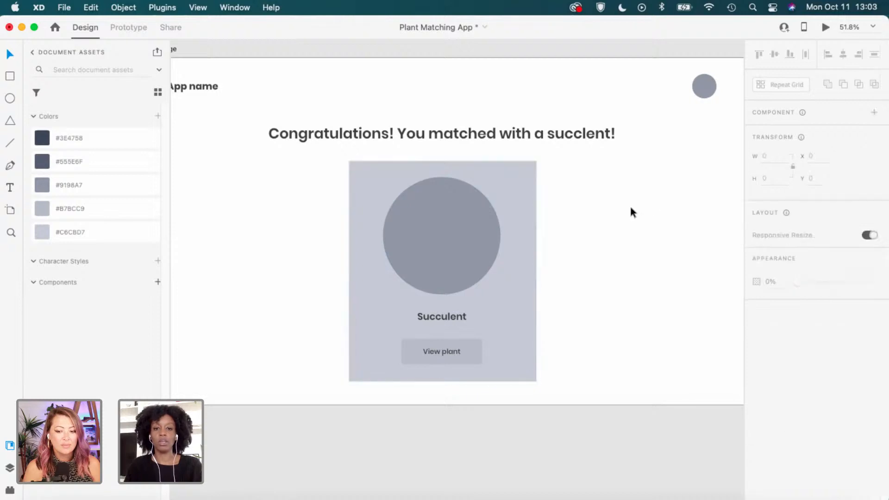
pyautogui.click(526, 250)
pyautogui.click(780, 157)
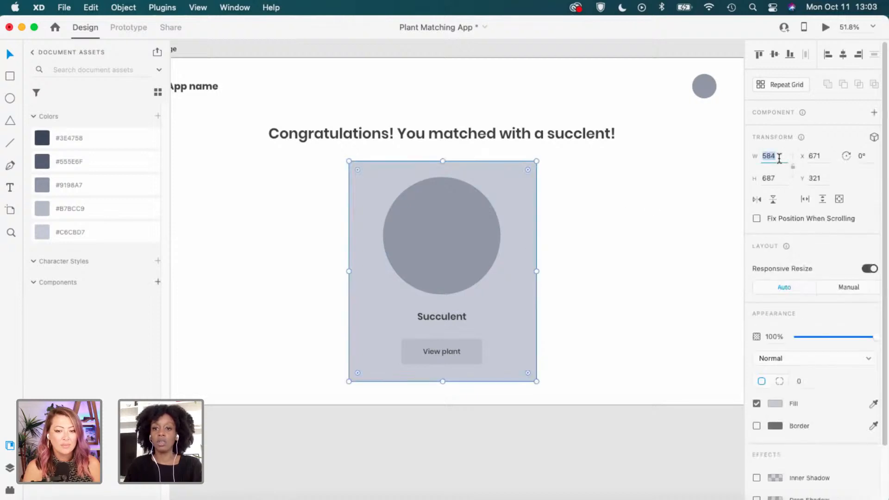
pyautogui.write('5')
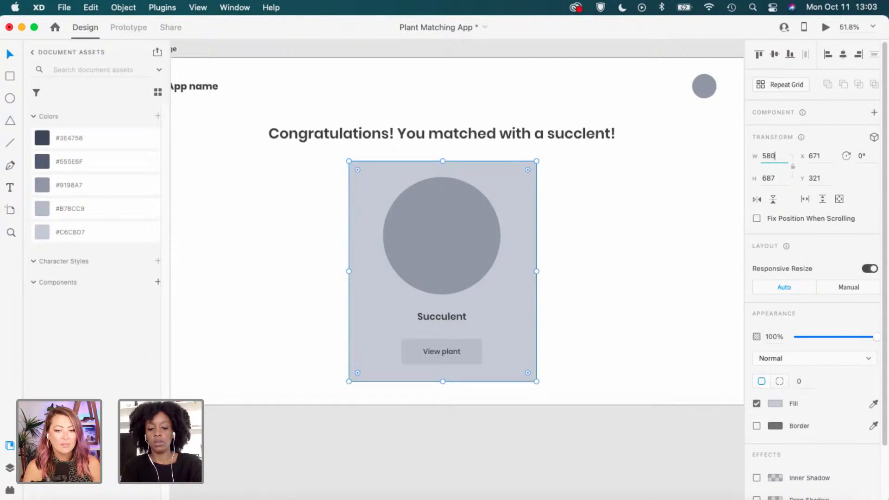
pyautogui.write('80')
pyautogui.press('Return')
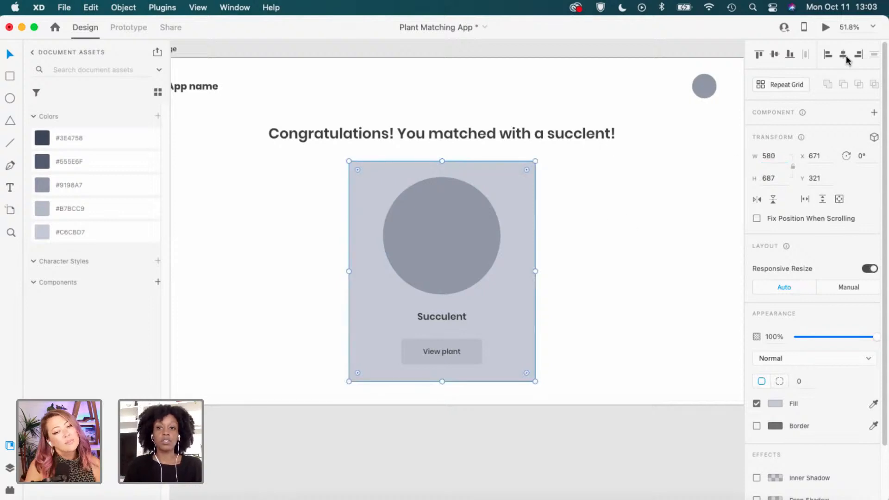
pyautogui.click(597, 269)
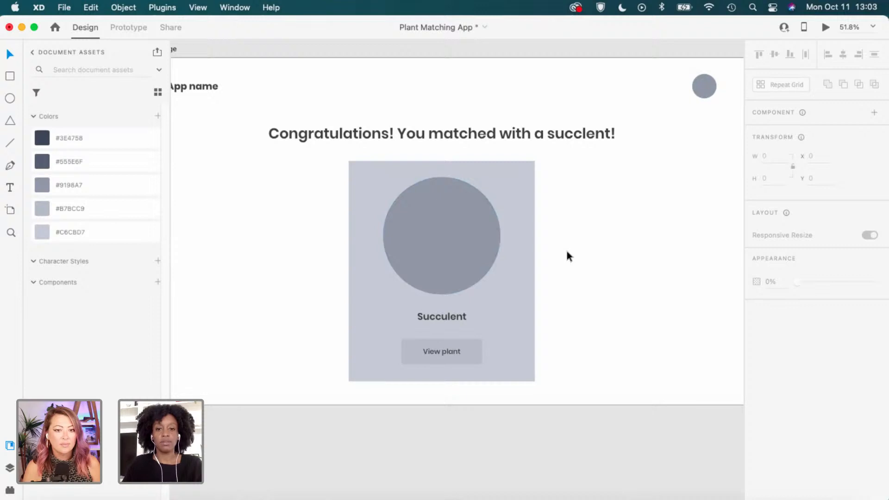
pyautogui.scroll(-3, 566, 251)
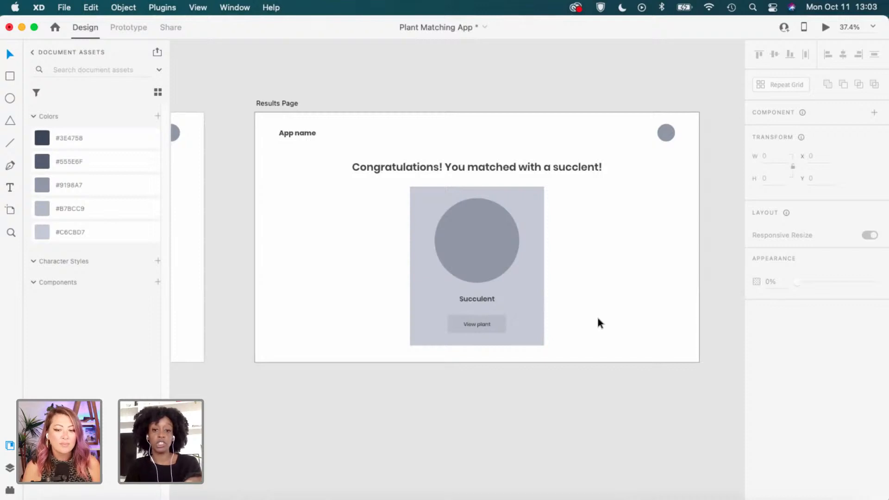
# Pan and zoom the canvas to the Plant Profile artboard with its Shop and Plant Matcher header links.
pyautogui.scroll(-3, 378, 378)
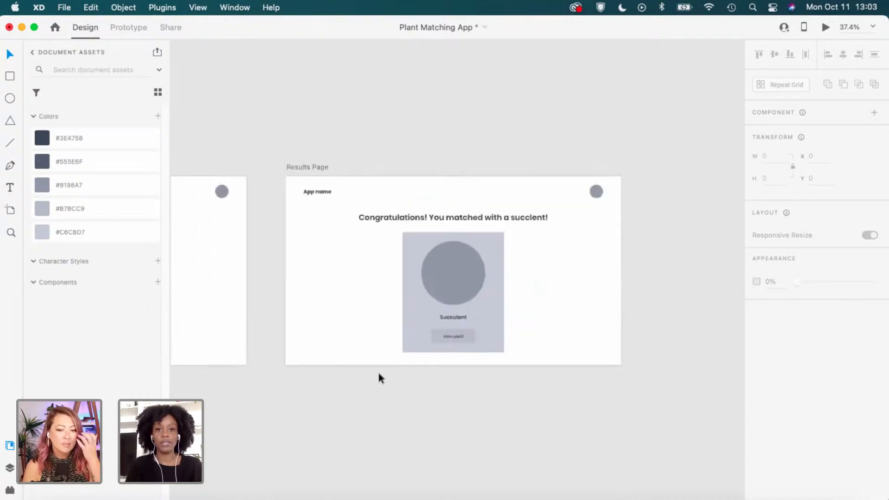
pyautogui.hscroll(-5, 378, 378)
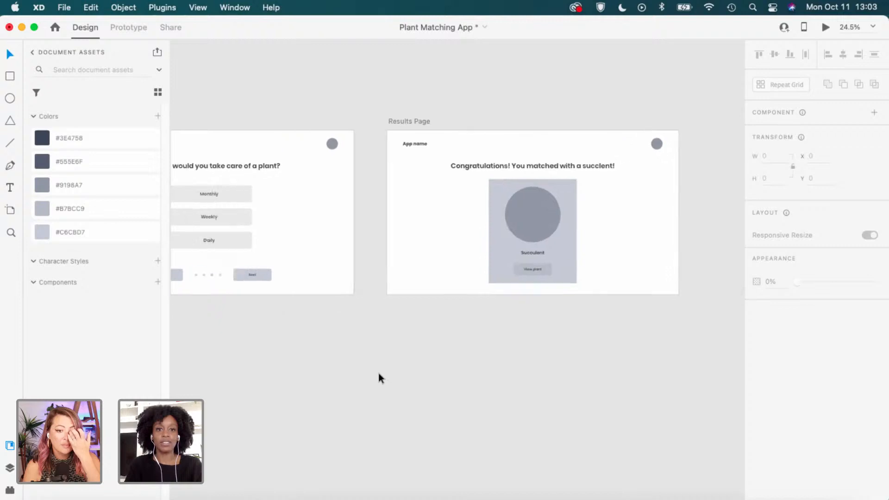
pyautogui.hscroll(5, 378, 378)
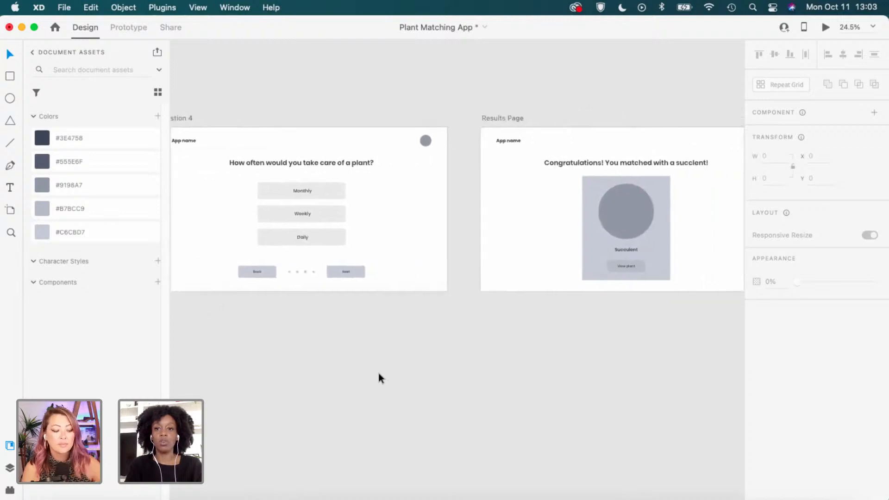
pyautogui.scroll(3, 579, 266)
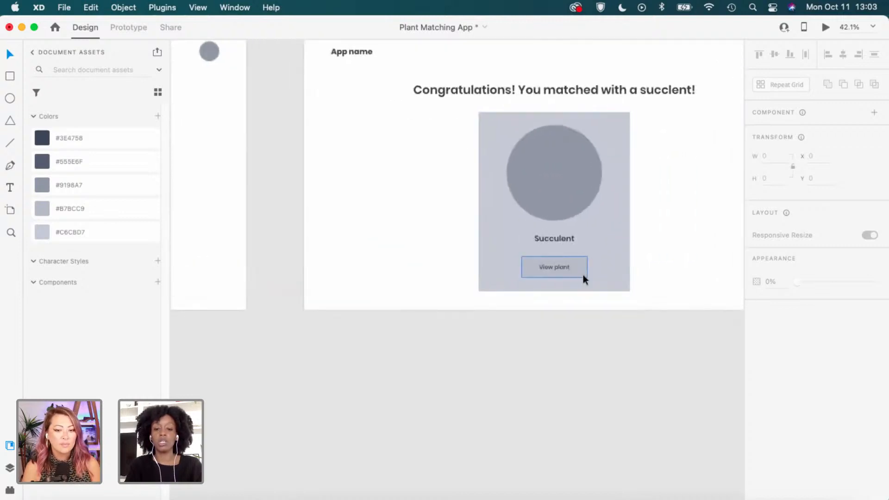
pyautogui.scroll(-3, 582, 274)
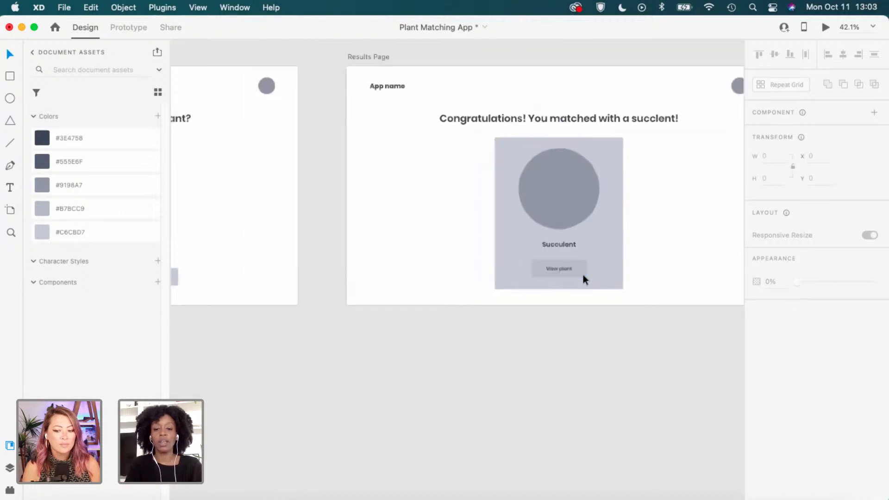
pyautogui.hscroll(-12, 390, 338)
pyautogui.scroll(-3, 390, 339)
pyautogui.hscroll(-3, 390, 339)
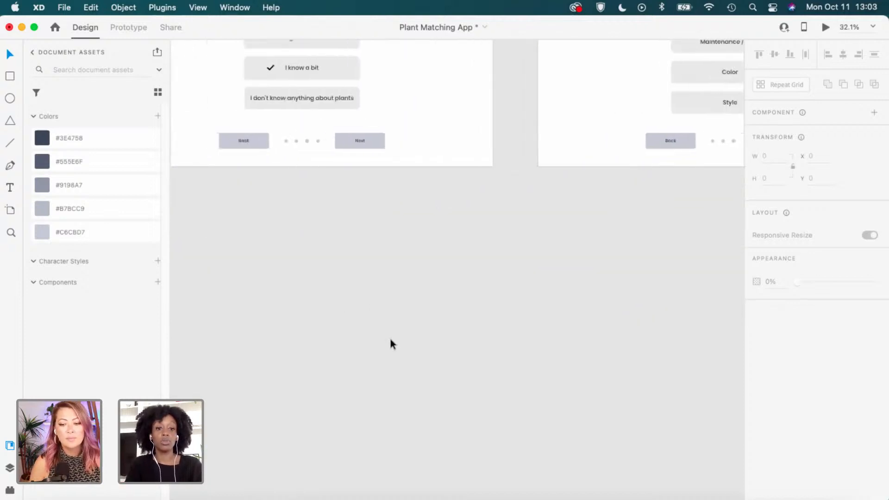
pyautogui.scroll(-10, 390, 339)
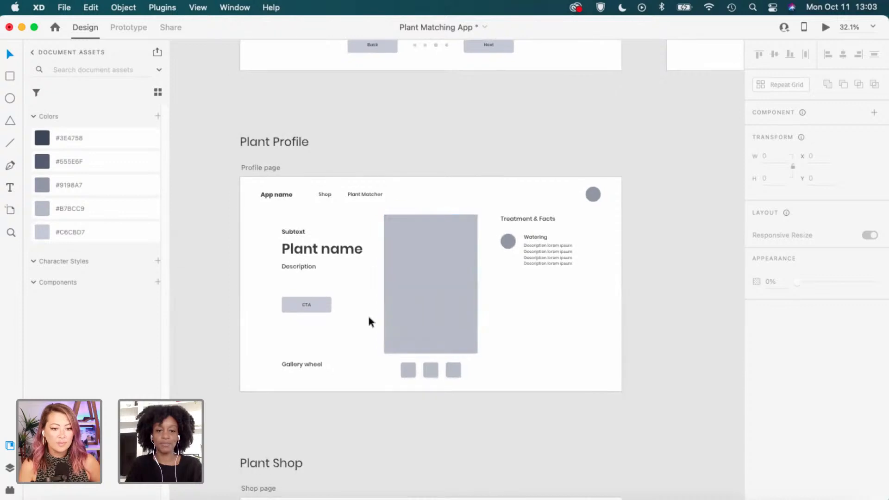
pyautogui.scroll(3, 371, 312)
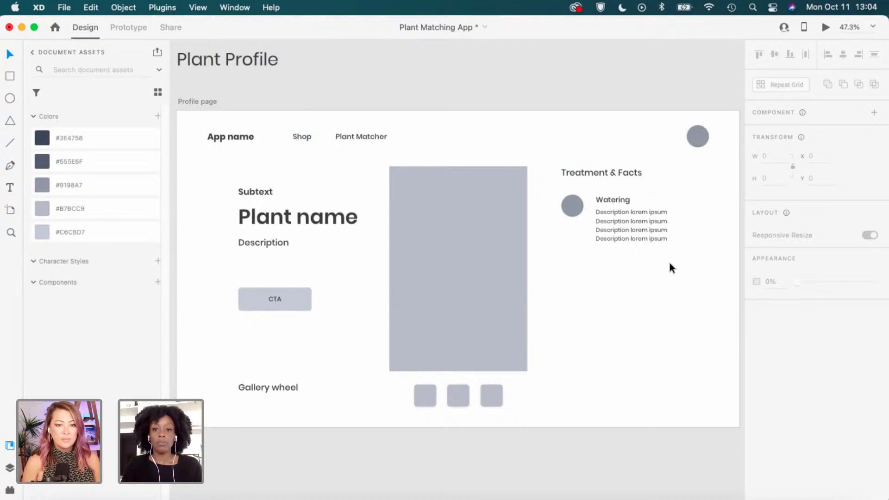
# Select and then deselect the Plant name and Description texts on the Plant Profile.
pyautogui.scroll(-1, 668, 262)
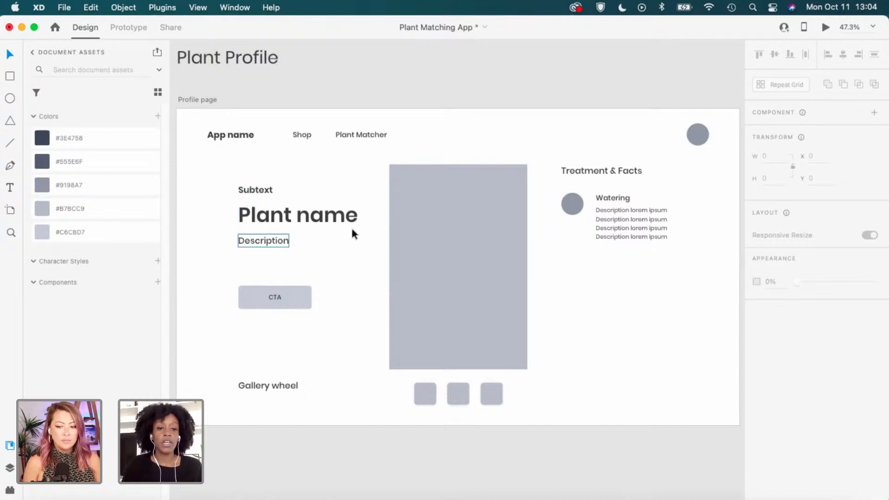
pyautogui.click(273, 219)
pyautogui.click(317, 250)
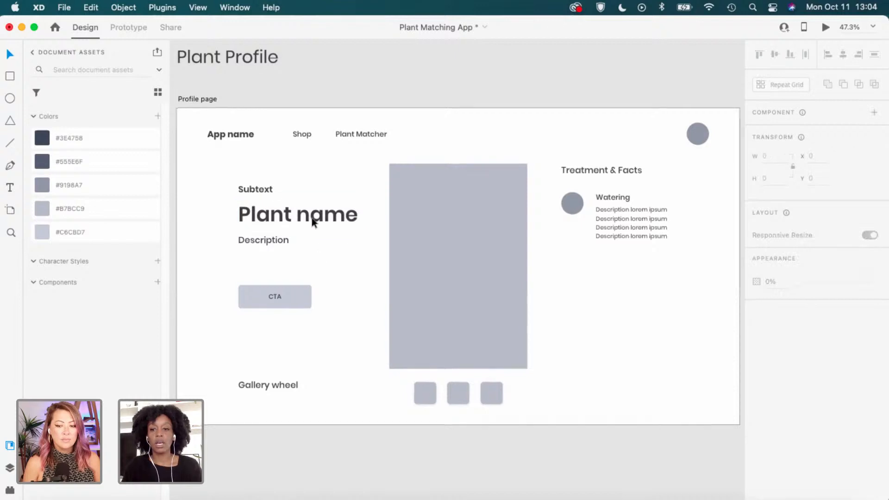
pyautogui.click(279, 243)
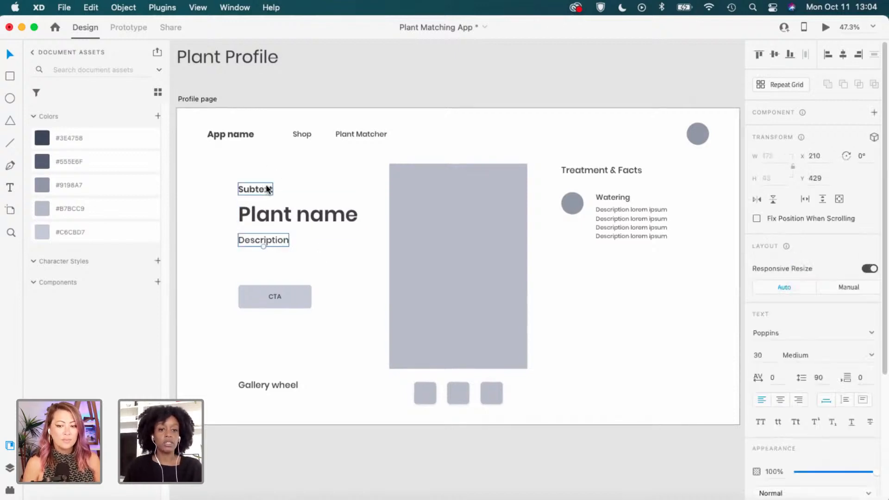
pyautogui.click(299, 177)
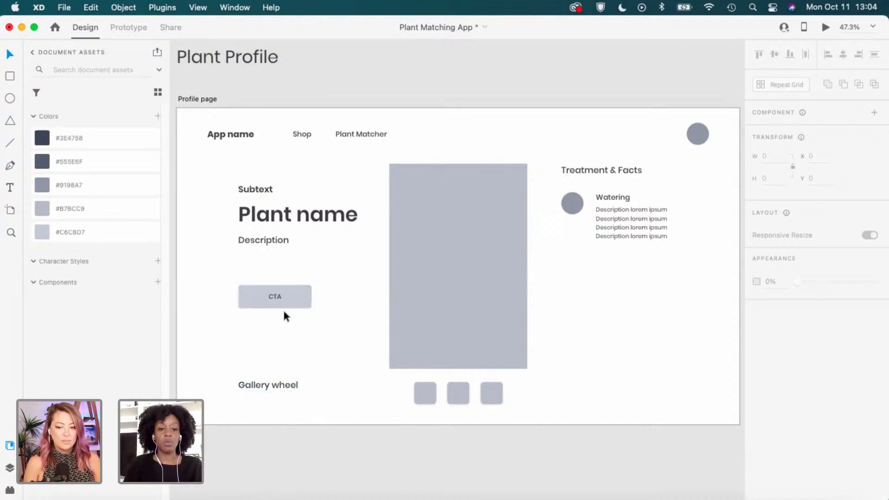
# Change the CTA button label to 'Buy plant' and centre it in the button.
pyautogui.scroll(3, 274, 300)
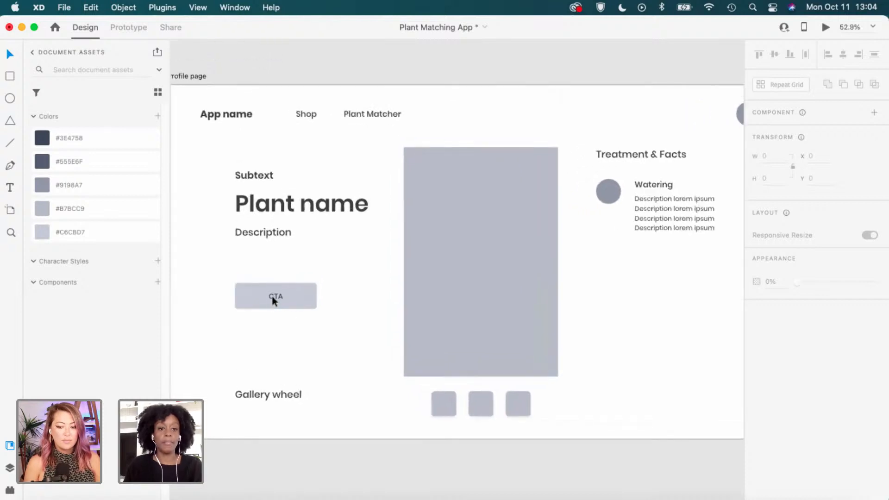
pyautogui.doubleClick(274, 297)
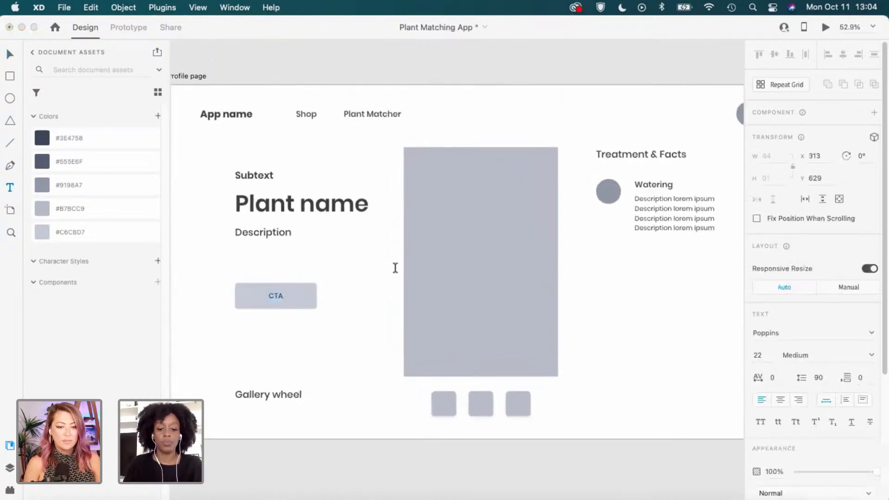
pyautogui.write('Buy plan')
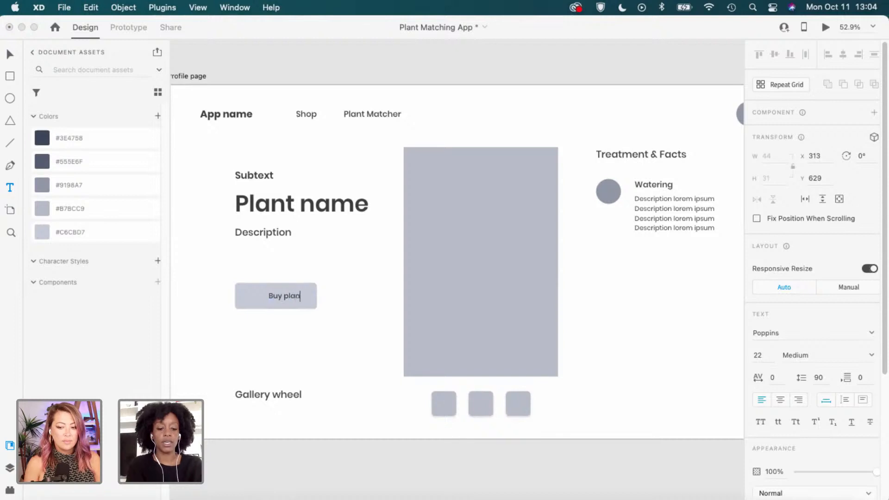
pyautogui.write('t')
pyautogui.press('Escape')
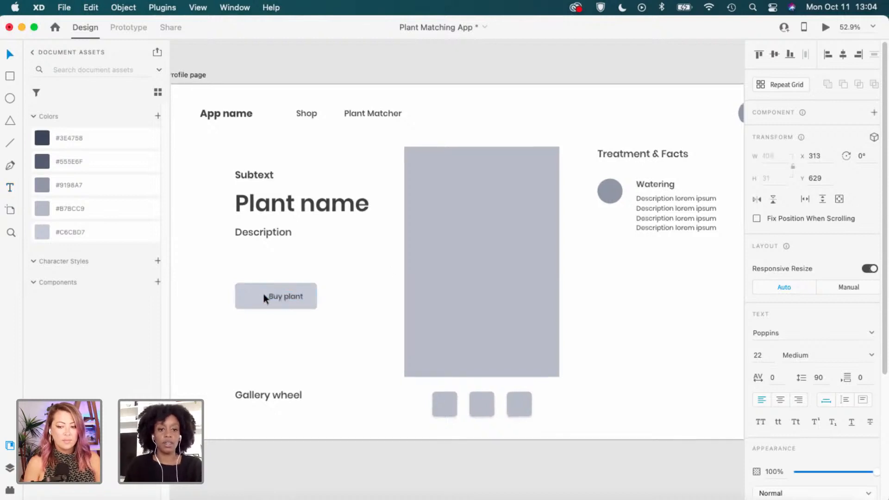
pyautogui.scroll(2, 263, 293)
pyautogui.moveTo(276, 292); pyautogui.dragTo(265, 290)
pyautogui.click(402, 370)
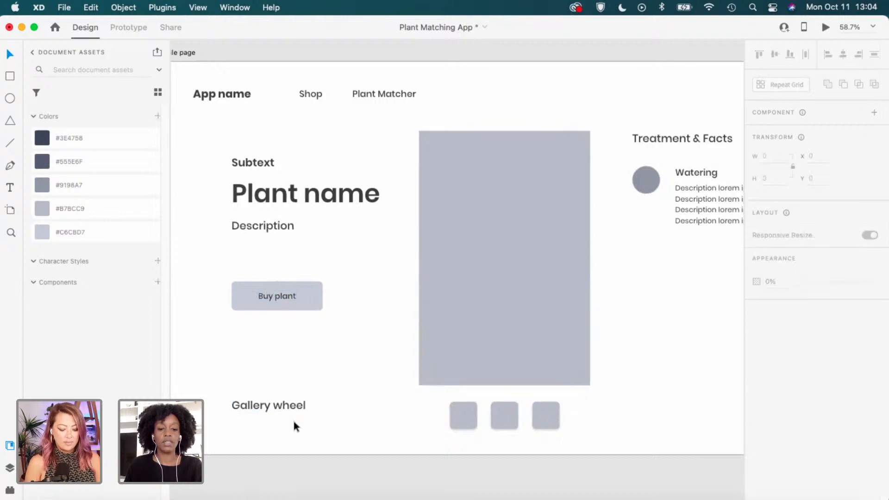
# Search Icons 4 Design for 'arr' and scroll through the arrow icon results.
pyautogui.scroll(-2, 304, 395)
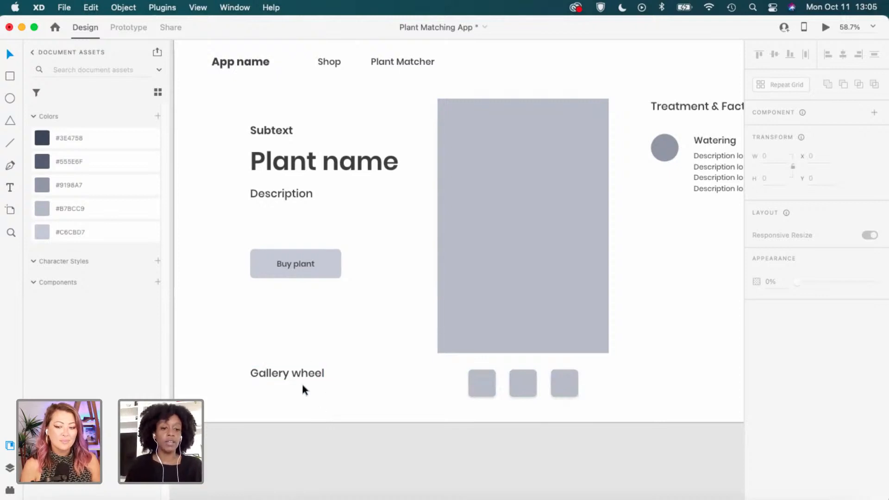
pyautogui.click(9, 489)
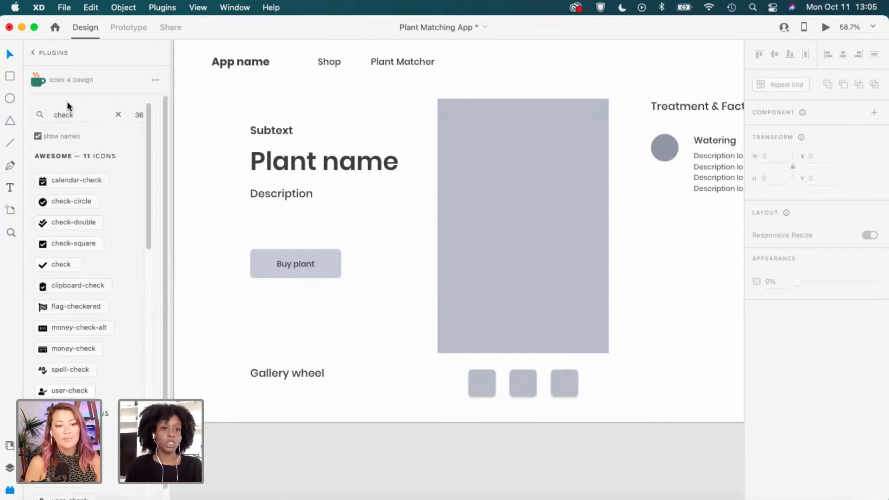
pyautogui.doubleClick(61, 116)
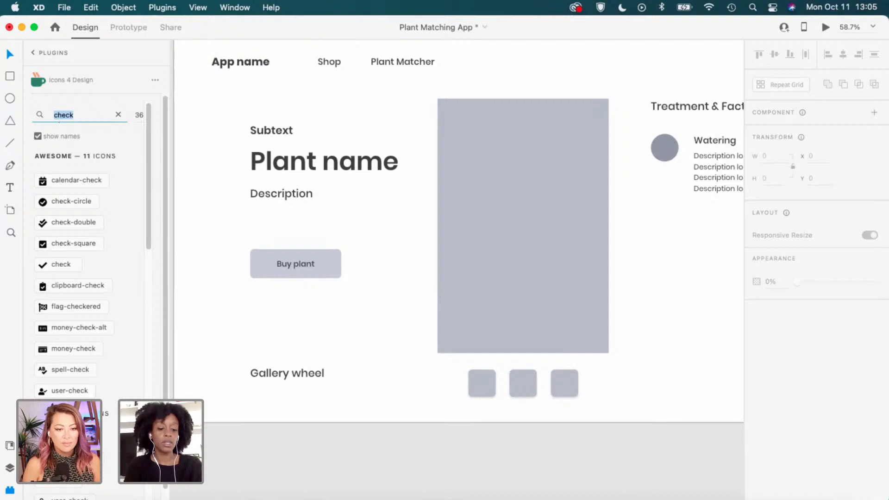
pyautogui.write('arrow')
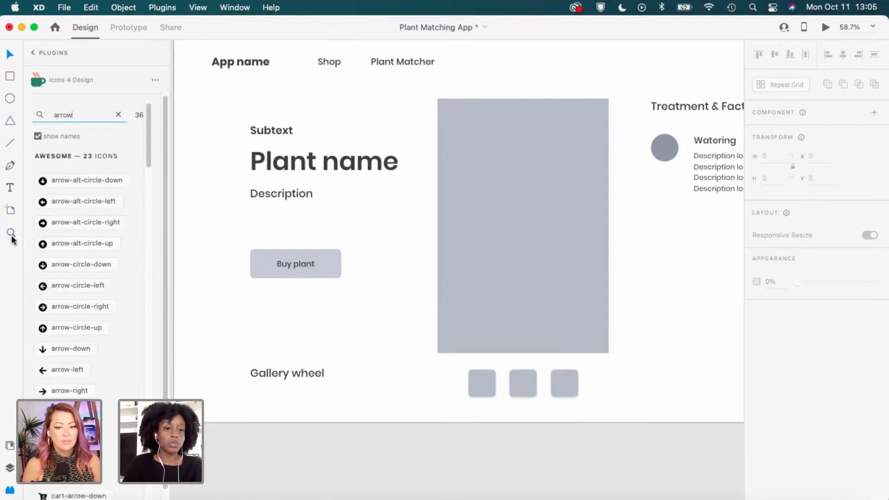
pyautogui.scroll(-1, 55, 324)
pyautogui.scroll(-10, 55, 324)
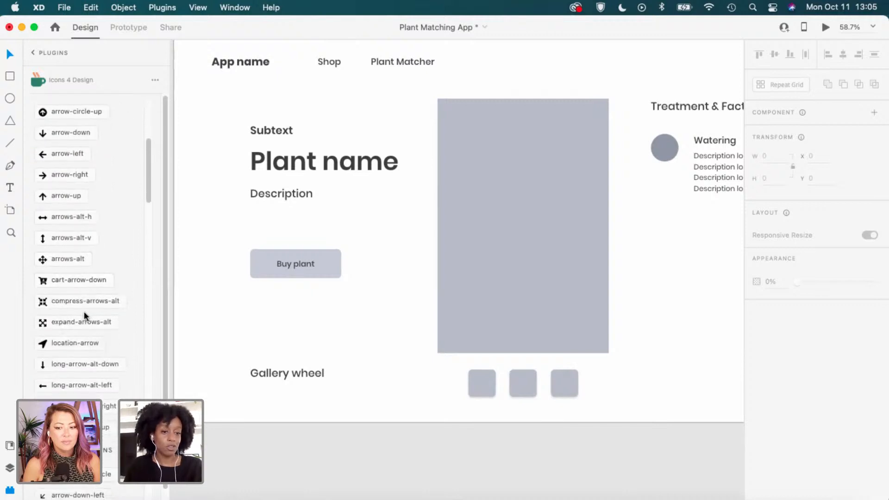
pyautogui.scroll(-1, 84, 312)
pyautogui.scroll(-3, 84, 313)
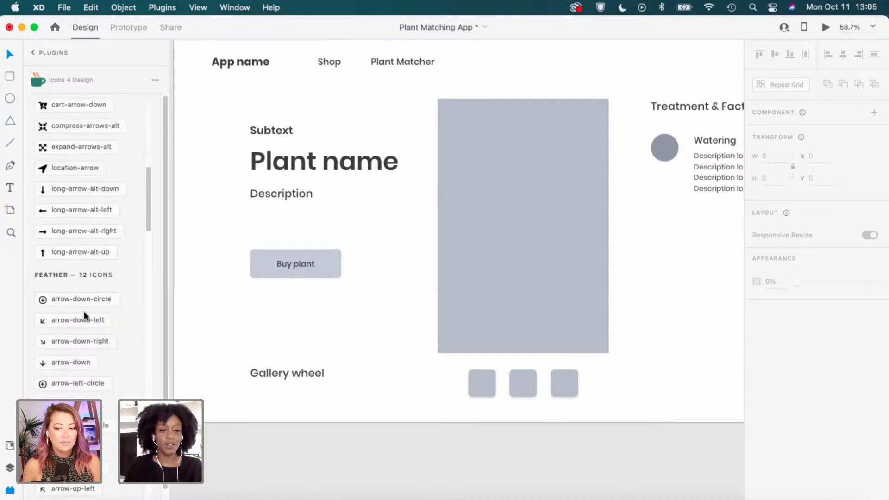
pyautogui.scroll(-2, 90, 306)
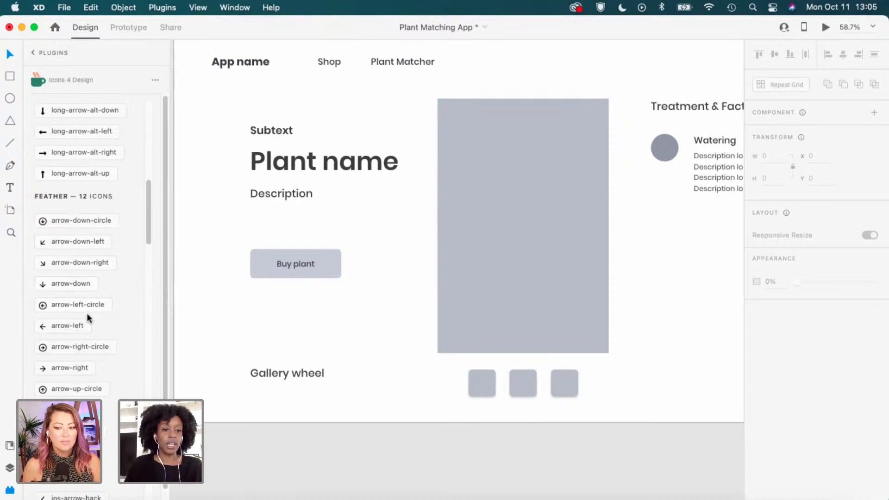
pyautogui.scroll(-1, 87, 313)
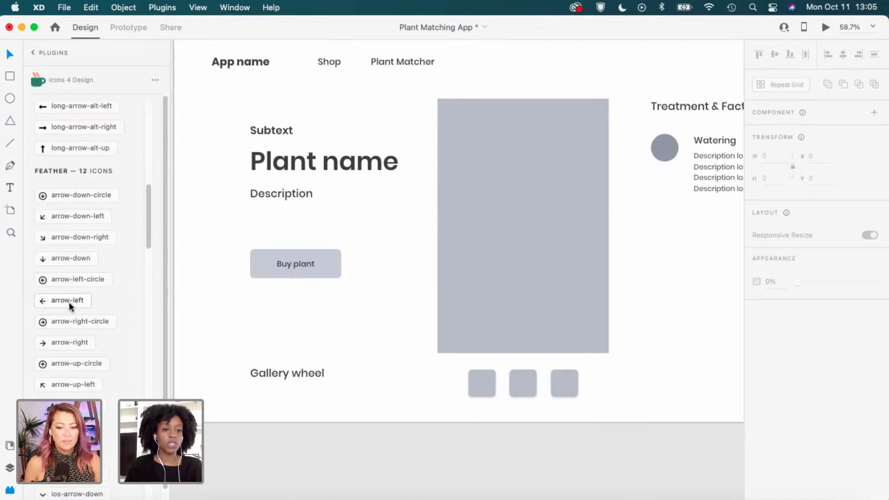
# Insert the left and right arrow icons, then select and cut both.
pyautogui.click(76, 299)
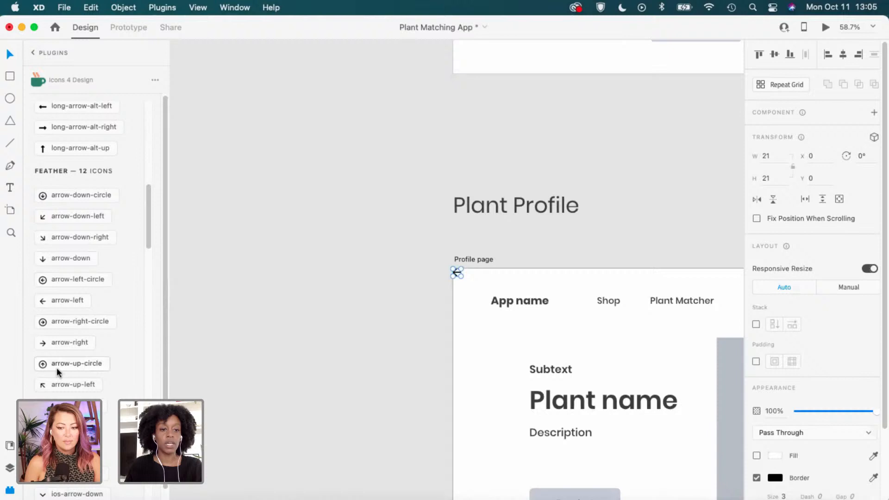
pyautogui.click(83, 344)
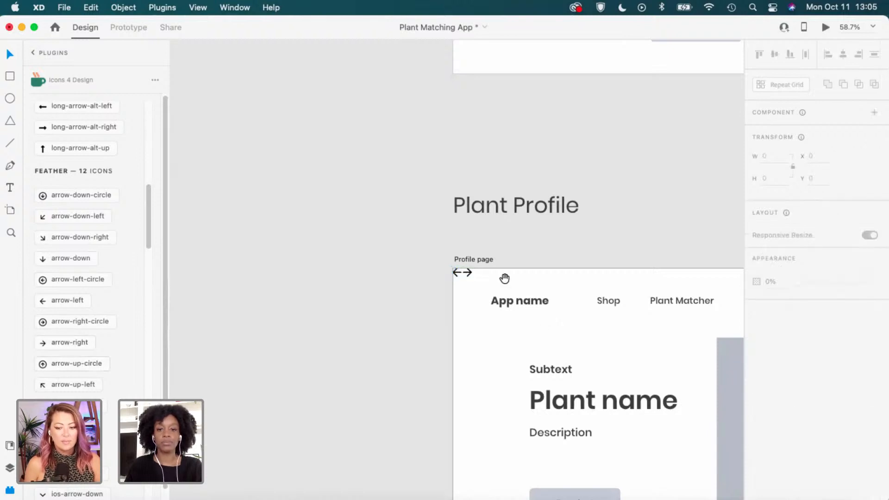
pyautogui.moveTo(503, 278); pyautogui.dragTo(339, 232)
pyautogui.keyDown('shift'); pyautogui.click(329, 234); pyautogui.keyUp('shift')
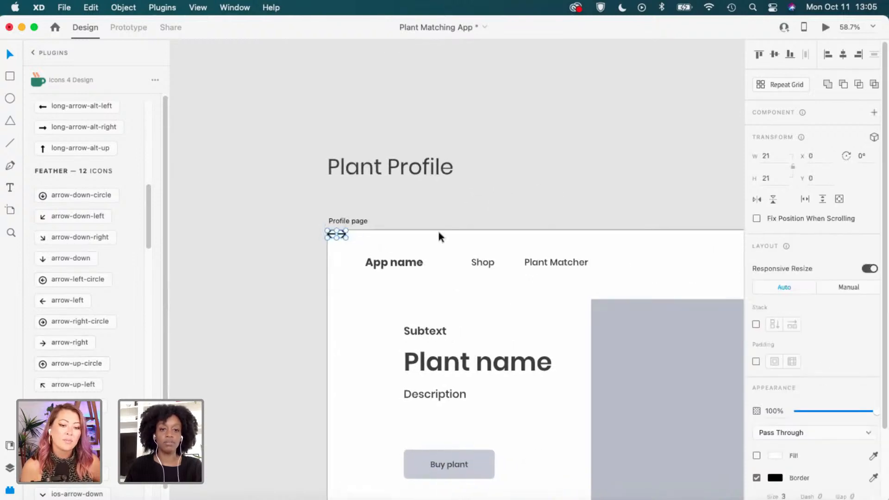
pyautogui.press('super+x')
# Paste the two arrows and place them beside the Gallery wheel label.
pyautogui.scroll(-10, 438, 230)
pyautogui.hscroll(3, 438, 231)
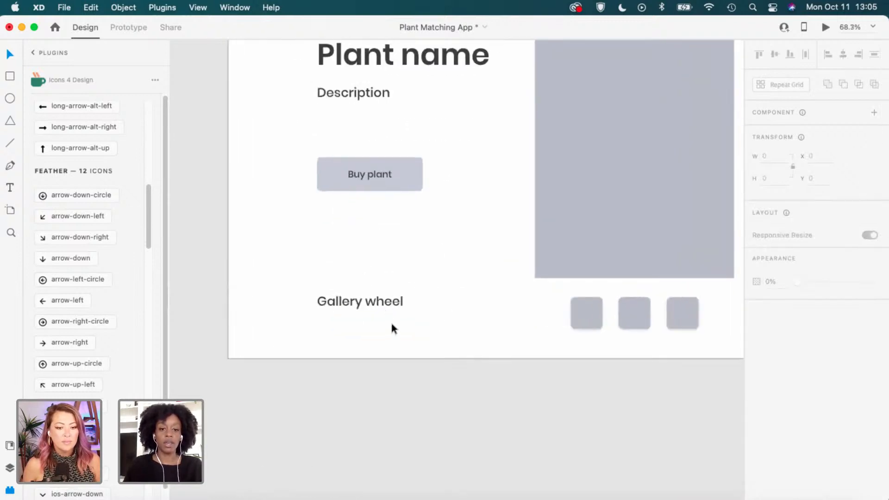
pyautogui.press('super+v')
pyautogui.scroll(3, 349, 301)
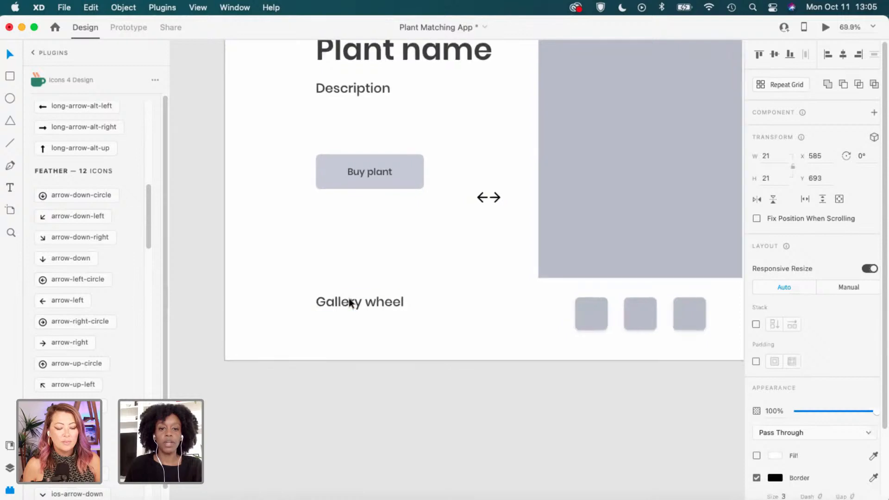
pyautogui.moveTo(527, 177); pyautogui.dragTo(420, 326)
pyautogui.click(338, 327)
# Replace the 'Gallery wheel' label with the text '1 out of 5'.
pyautogui.doubleClick(411, 326)
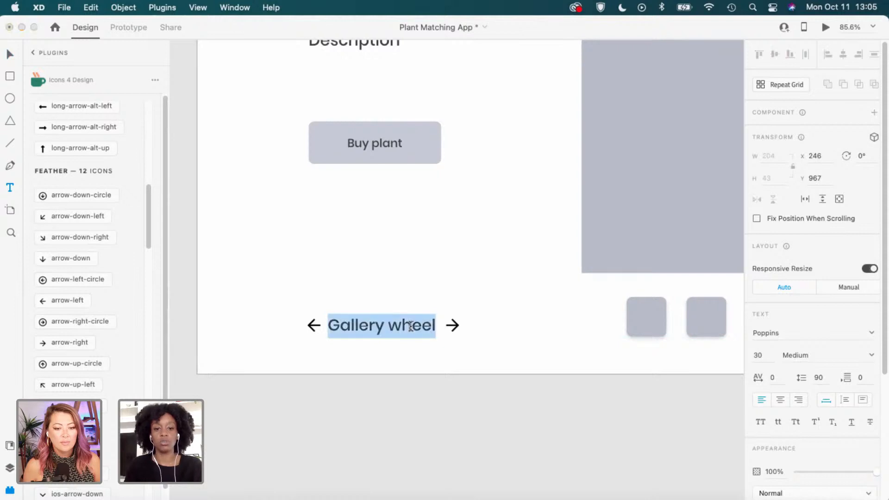
pyautogui.doubleClick(415, 323)
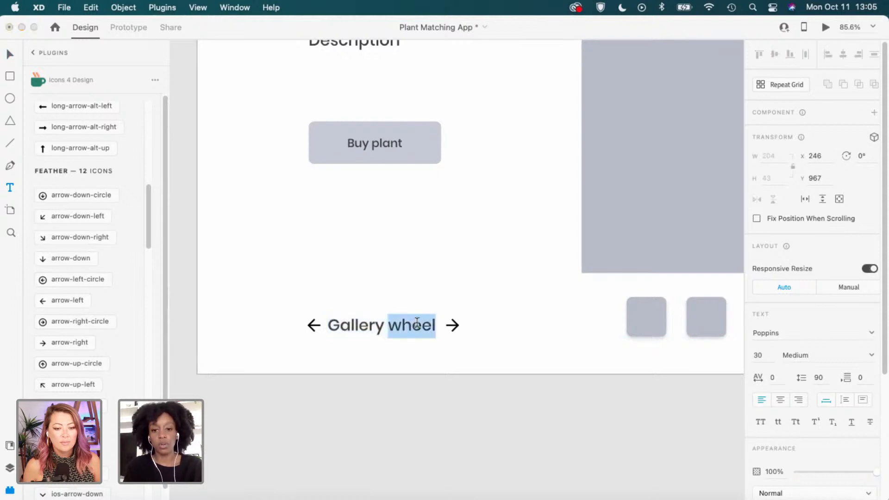
pyautogui.tripleClick(417, 322)
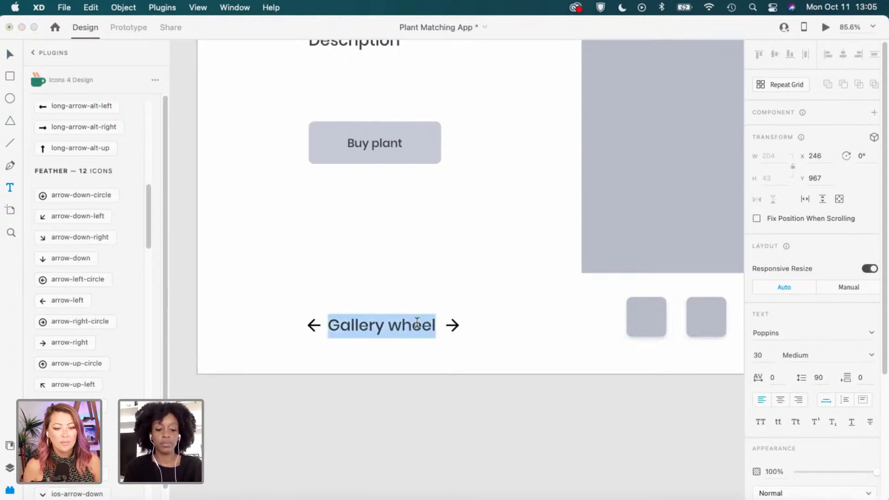
pyautogui.write('1')
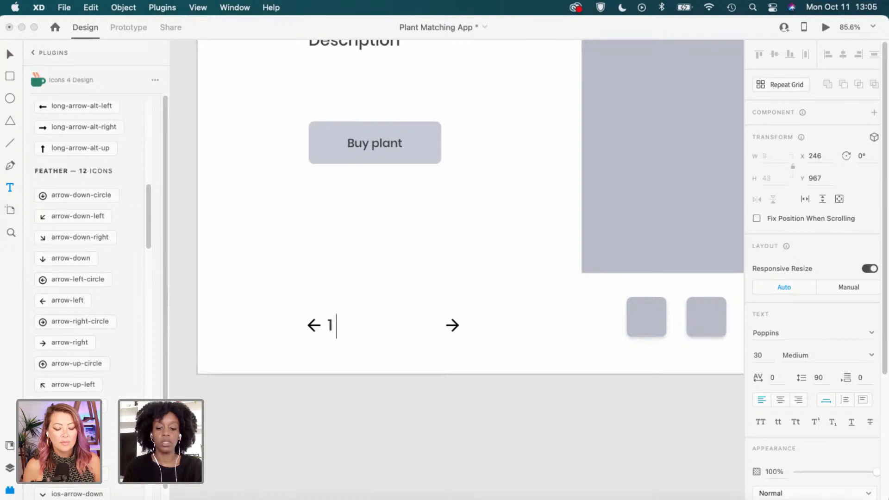
pyautogui.write(' out of 5')
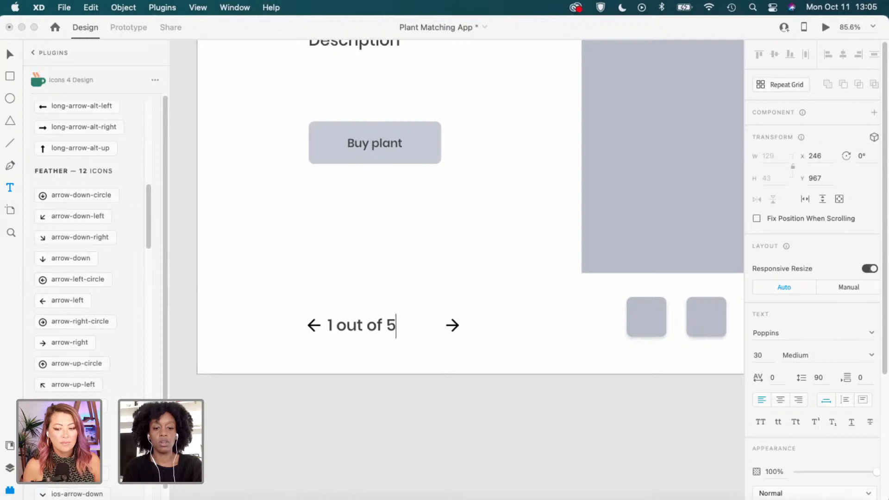
pyautogui.press('BackSpace')
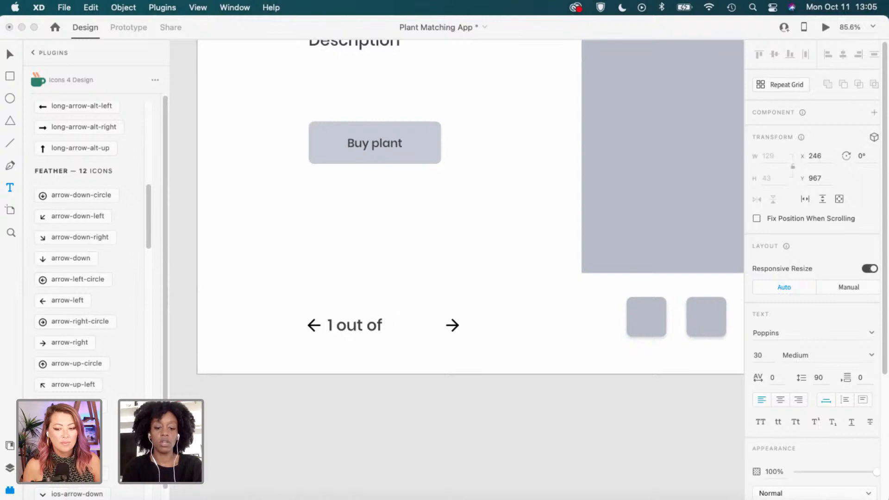
pyautogui.write('5')
pyautogui.press('Escape')
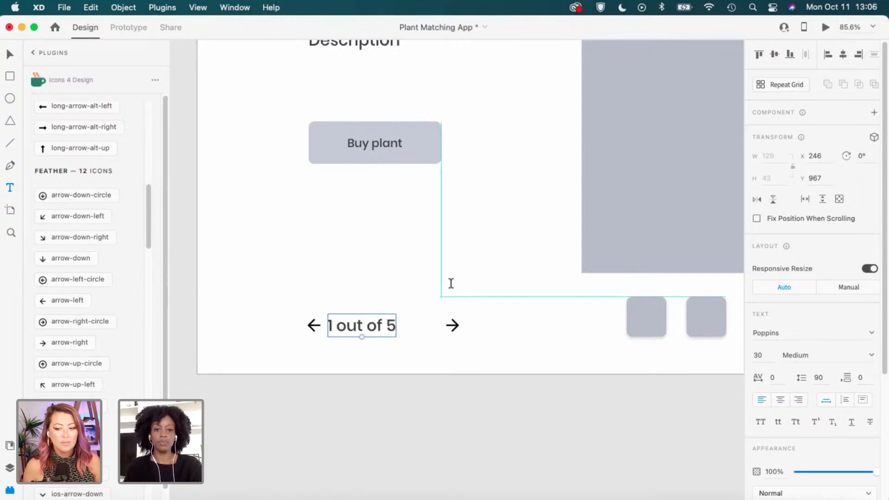
# Correct the pager text's total so it reads '1 out of 4'.
pyautogui.doubleClick(389, 325)
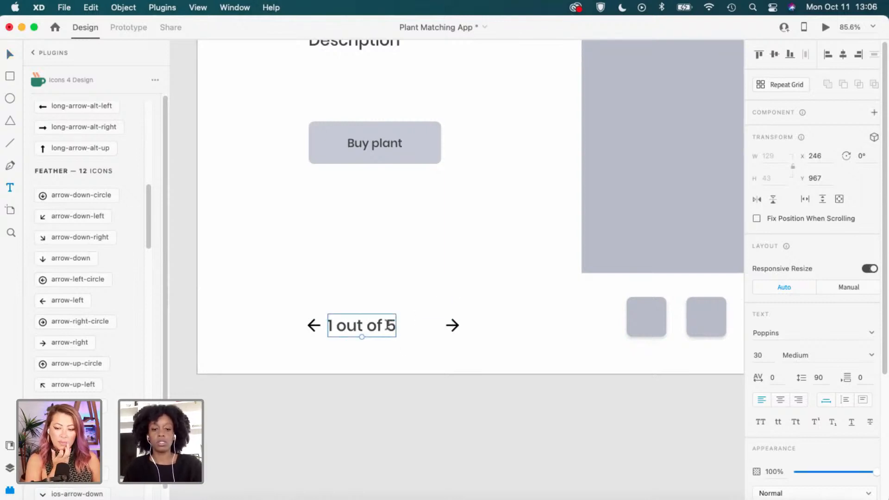
pyautogui.tripleClick(388, 326)
pyautogui.click(395, 325)
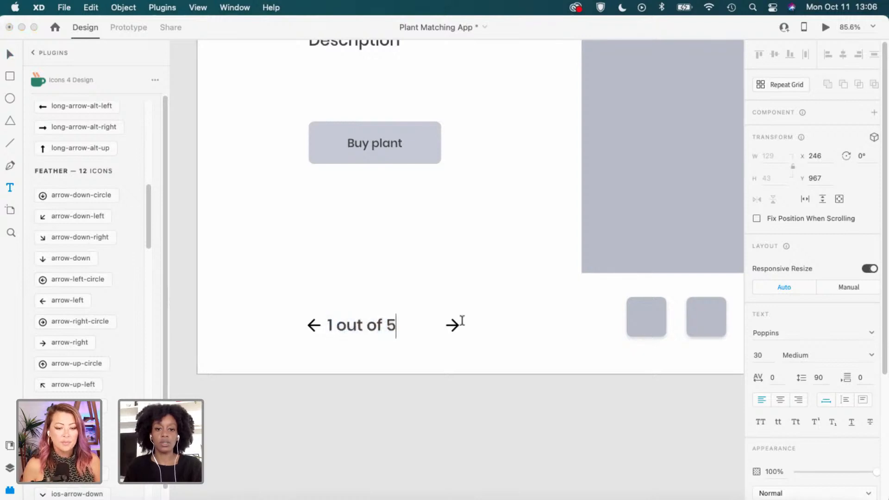
pyautogui.press('BackSpace')
pyautogui.write('4')
pyautogui.press('Escape')
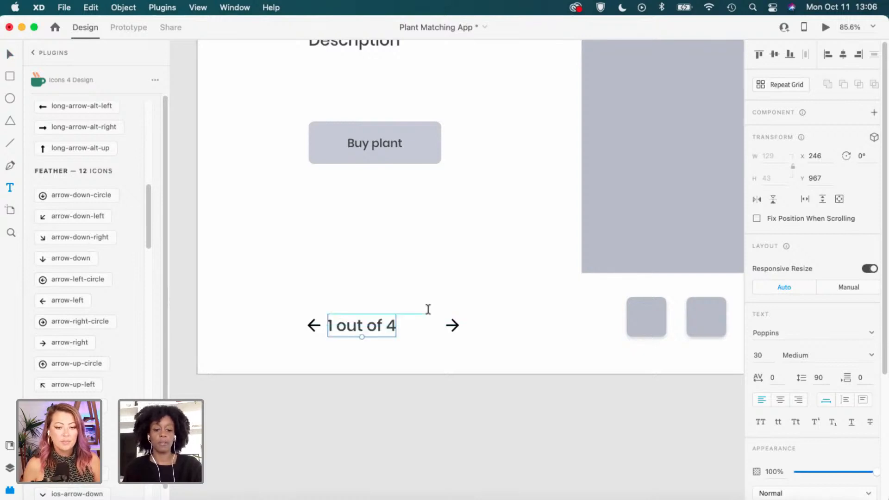
# Move the right arrow in close beside the '1 out of 4' text.
pyautogui.click(452, 326)
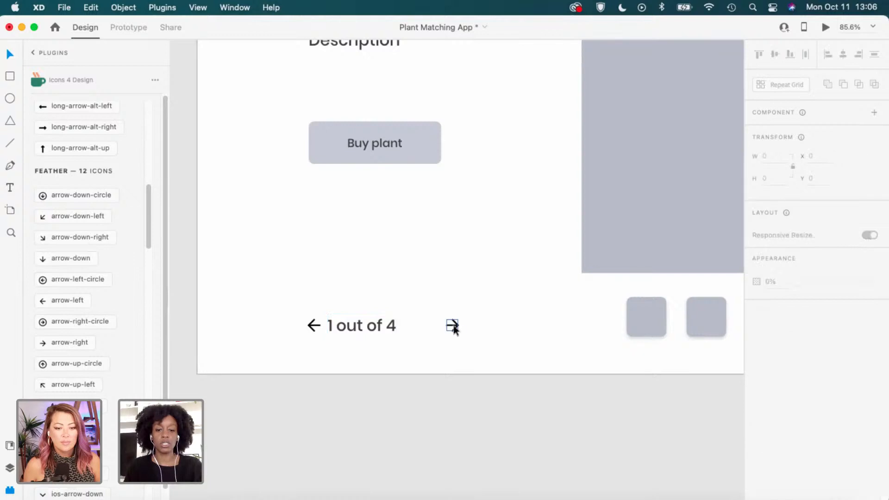
pyautogui.moveTo(452, 325); pyautogui.dragTo(424, 329)
pyautogui.click(491, 310)
pyautogui.scroll(-5, 490, 313)
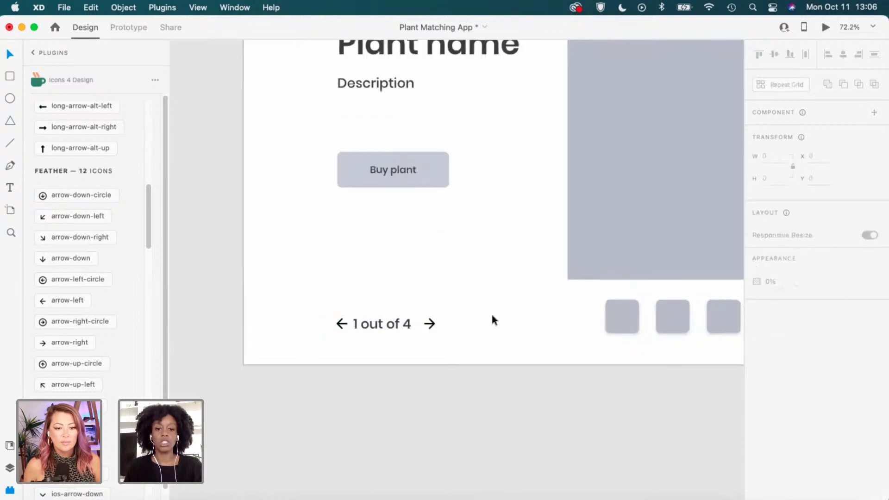
pyautogui.scroll(-3, 491, 319)
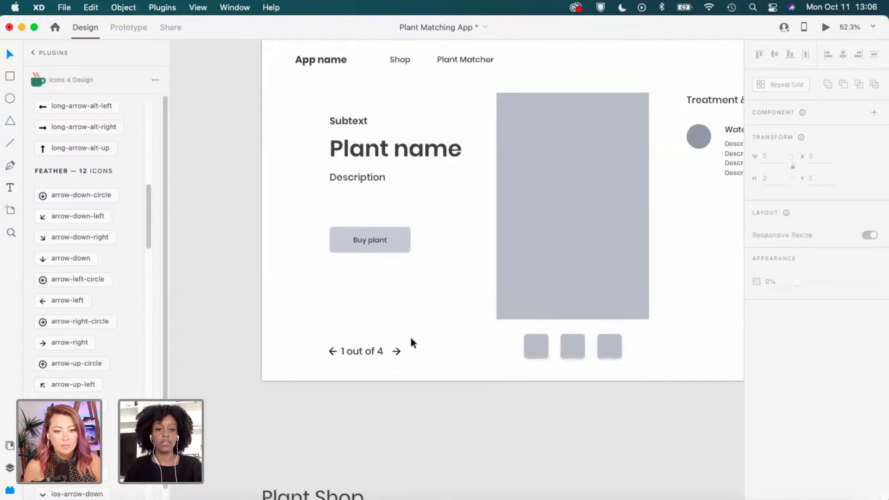
# Raise the whole arrow-and-text pager slightly, to Y 958.
pyautogui.moveTo(352, 356); pyautogui.dragTo(329, 357)
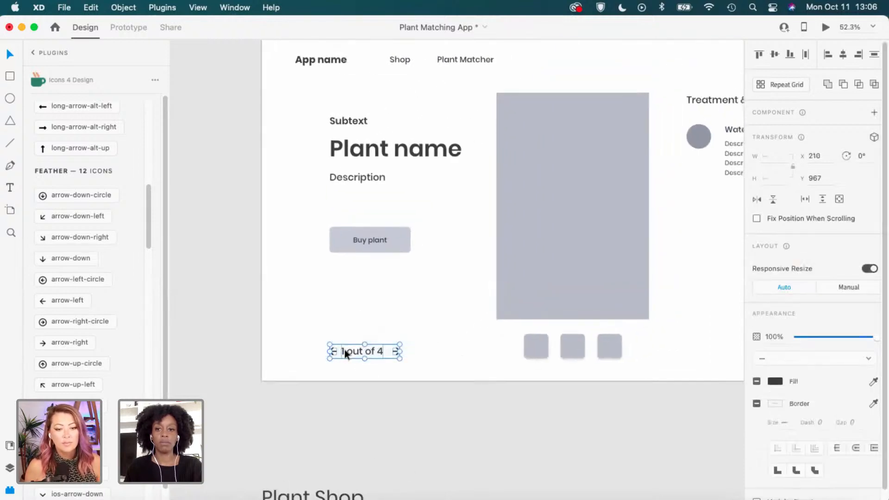
pyautogui.scroll(2, 348, 352)
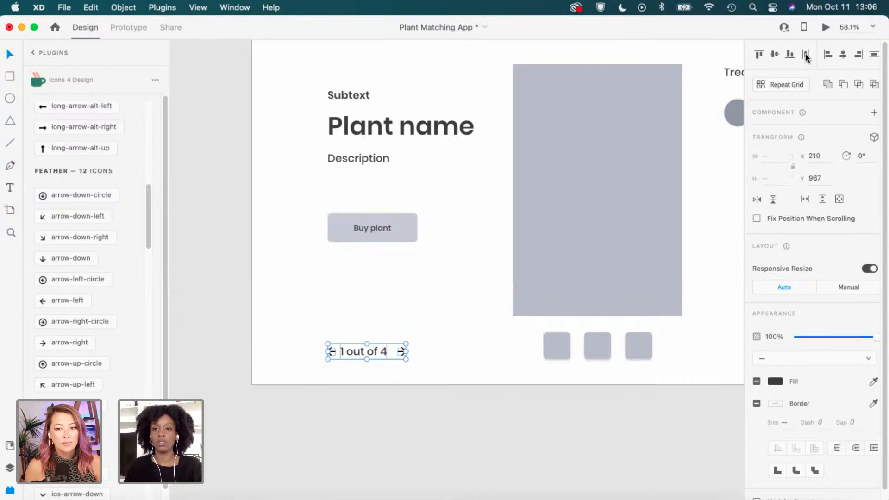
pyautogui.click(422, 361)
pyautogui.scroll(3, 416, 361)
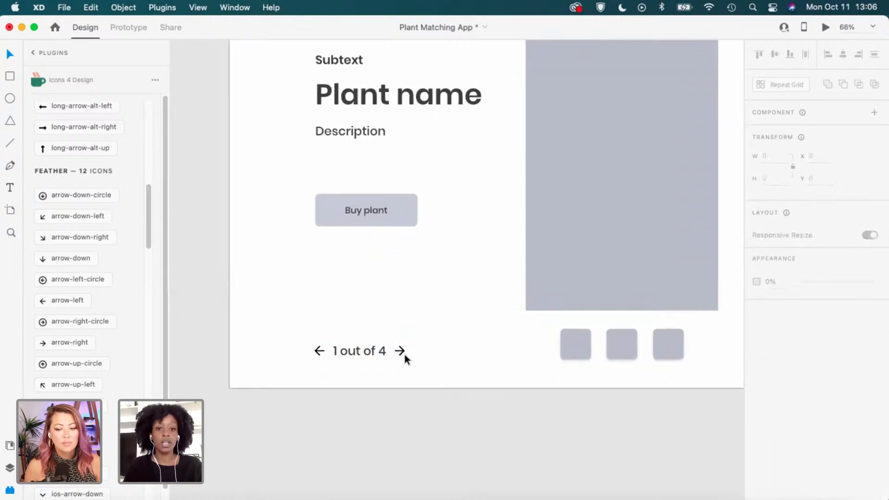
pyautogui.scroll(3, 404, 351)
pyautogui.click(352, 355)
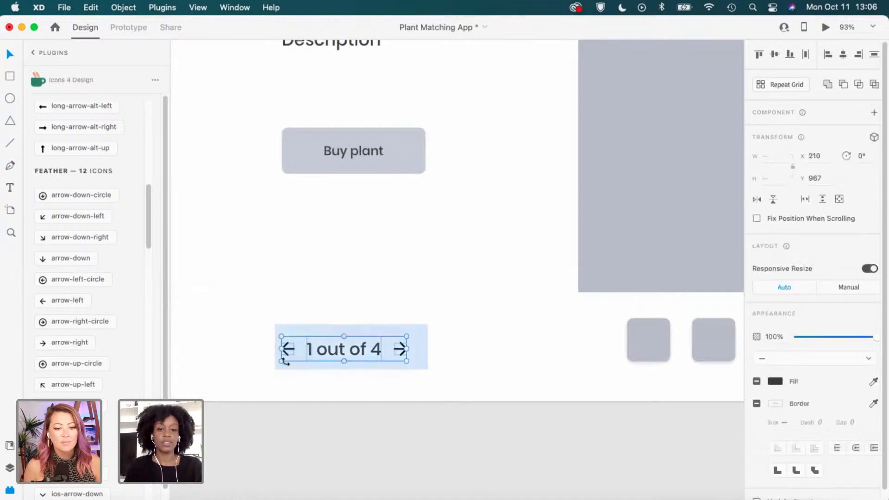
pyautogui.moveTo(332, 352); pyautogui.dragTo(331, 343)
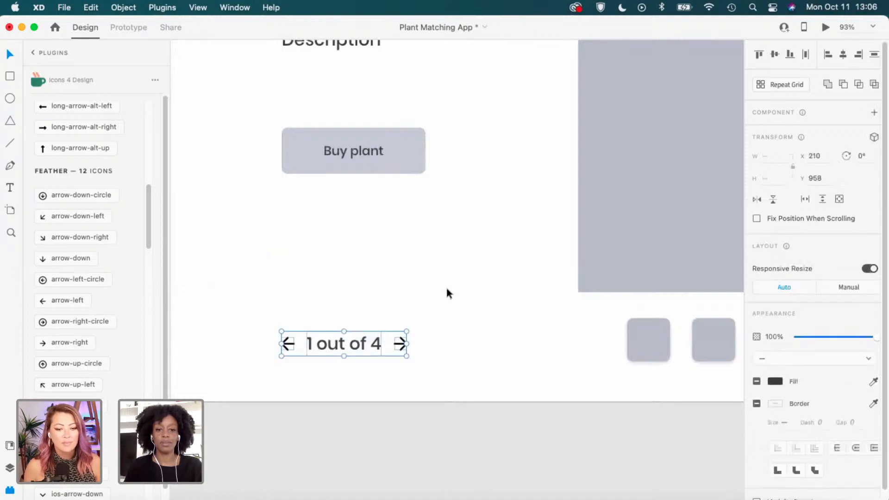
pyautogui.click(546, 303)
pyautogui.scroll(-5, 550, 303)
pyautogui.moveTo(601, 265); pyautogui.dragTo(317, 353)
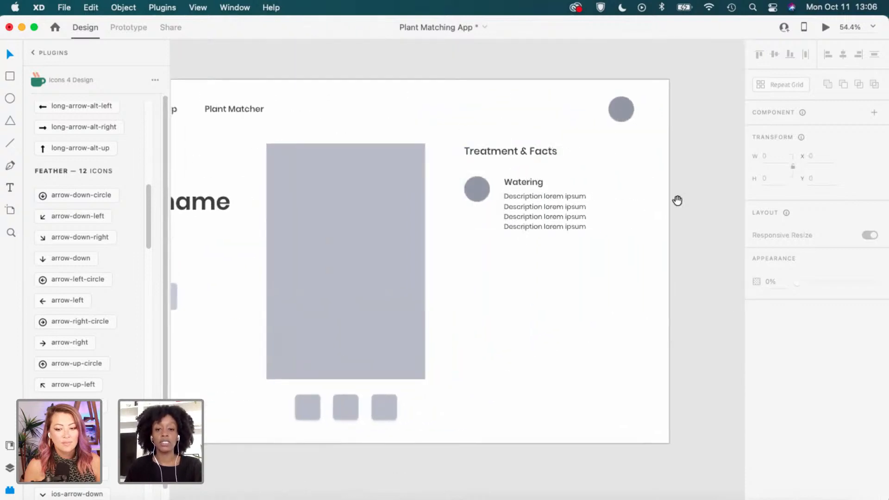
pyautogui.moveTo(677, 200); pyautogui.dragTo(635, 220)
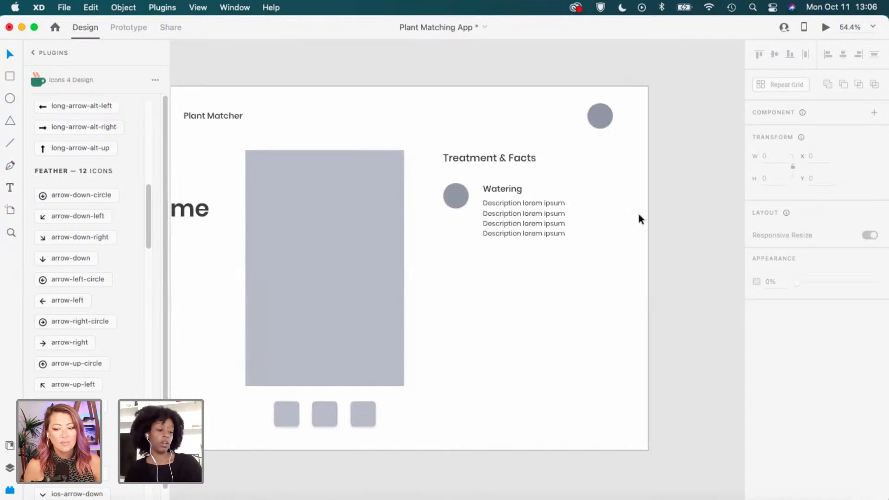
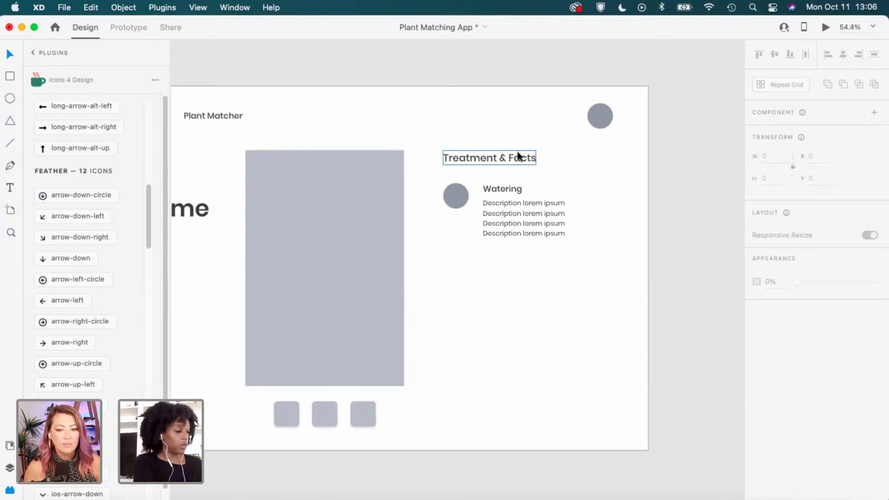
# Replace the 'Treatment & Facts' heading with 'How to care for your plant'.
pyautogui.press('t')
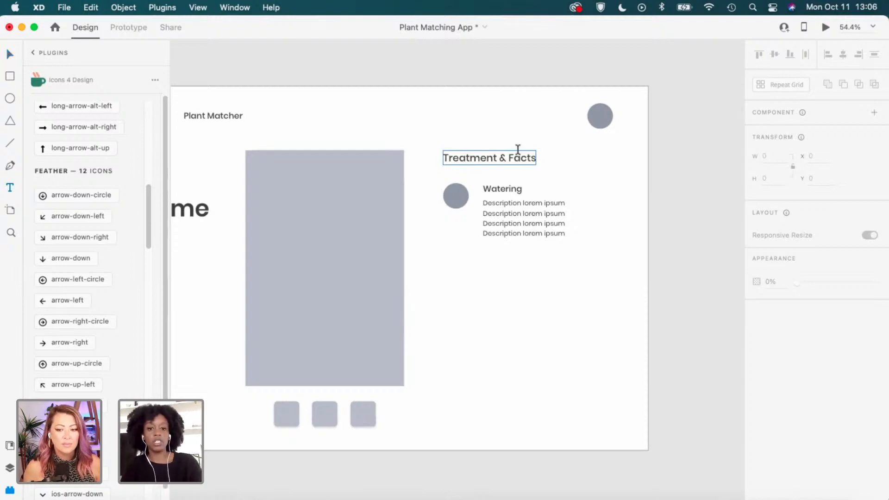
pyautogui.click(501, 158)
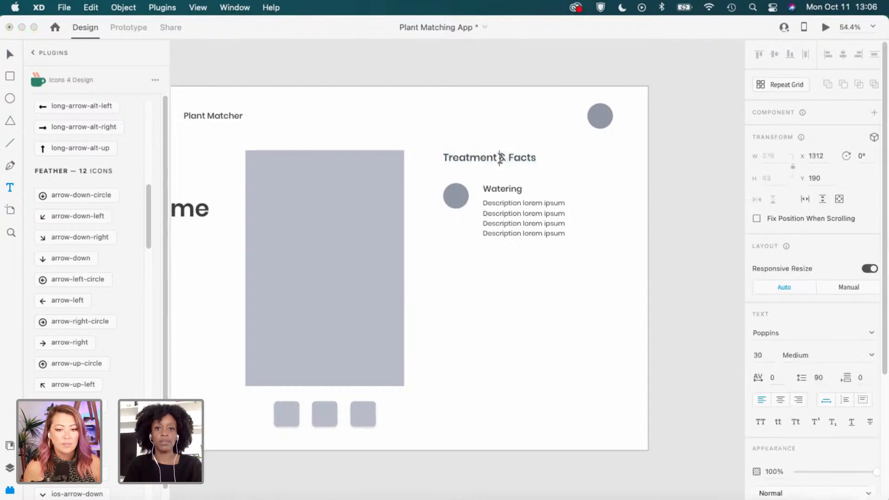
pyautogui.doubleClick(501, 158)
pyautogui.press('super+a')
pyautogui.write('How t')
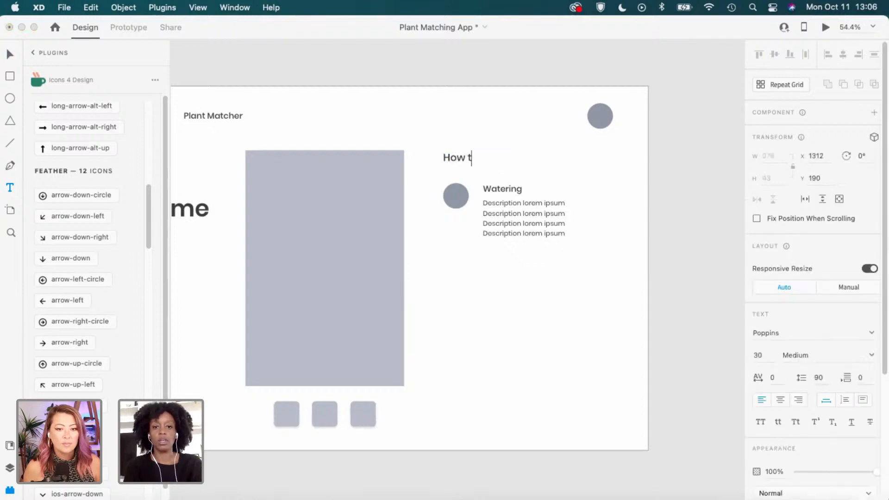
pyautogui.write('o care for you')
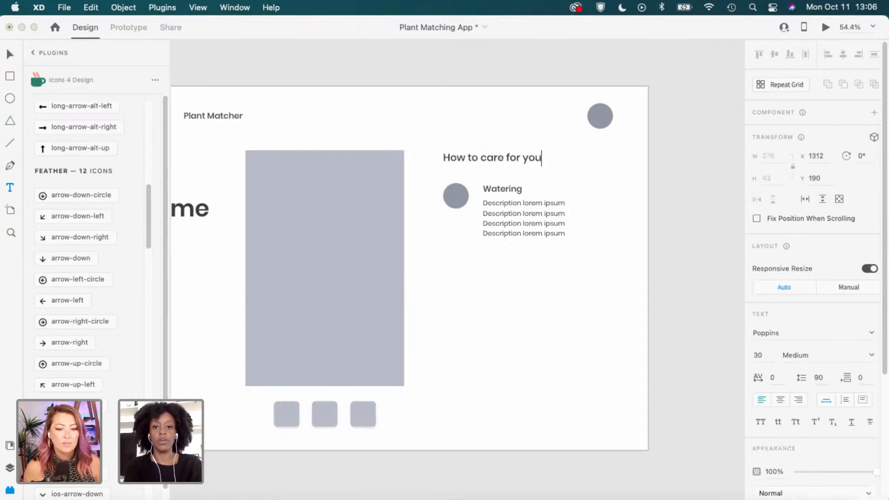
pyautogui.write('r plant')
pyautogui.press('Escape')
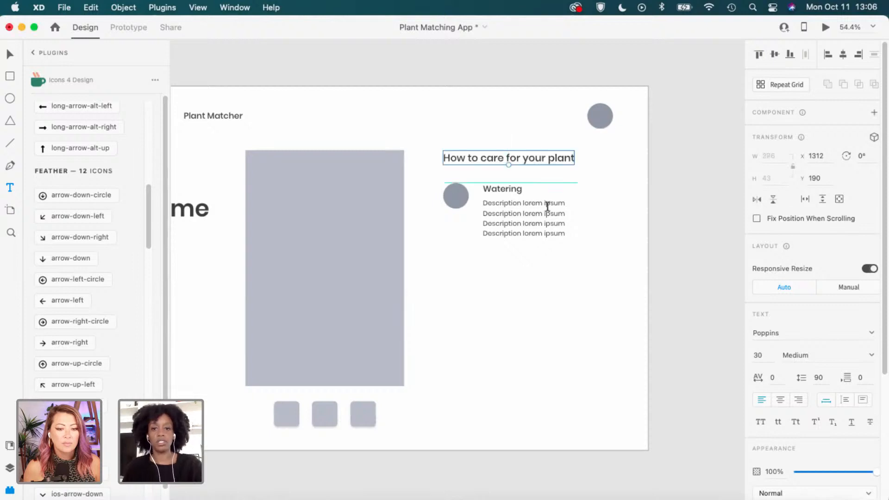
pyautogui.click(585, 218)
# Select the Watering care entry group below the heading.
pyautogui.scroll(2, 593, 197)
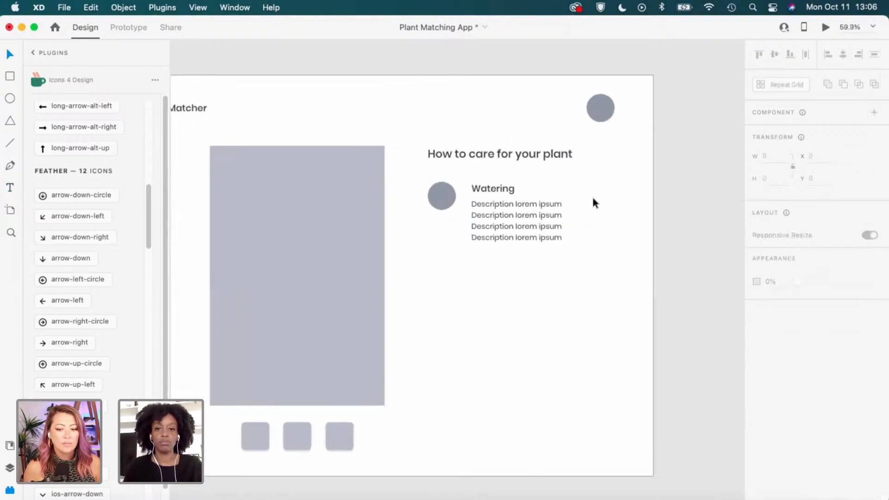
pyautogui.scroll(1, 590, 241)
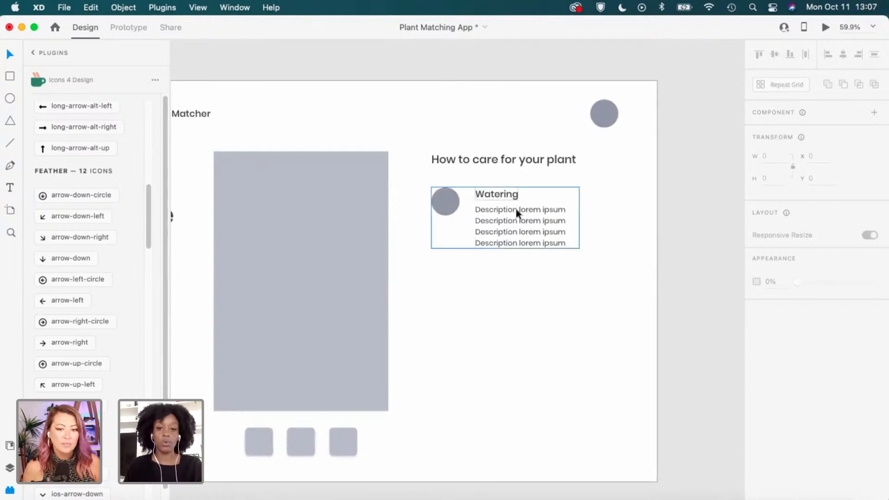
pyautogui.scroll(-2, 418, 145)
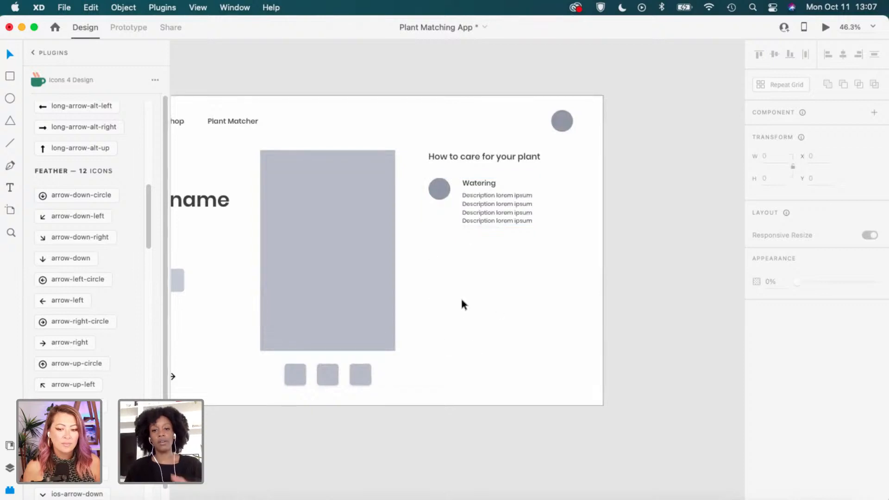
pyautogui.scroll(1, 484, 198)
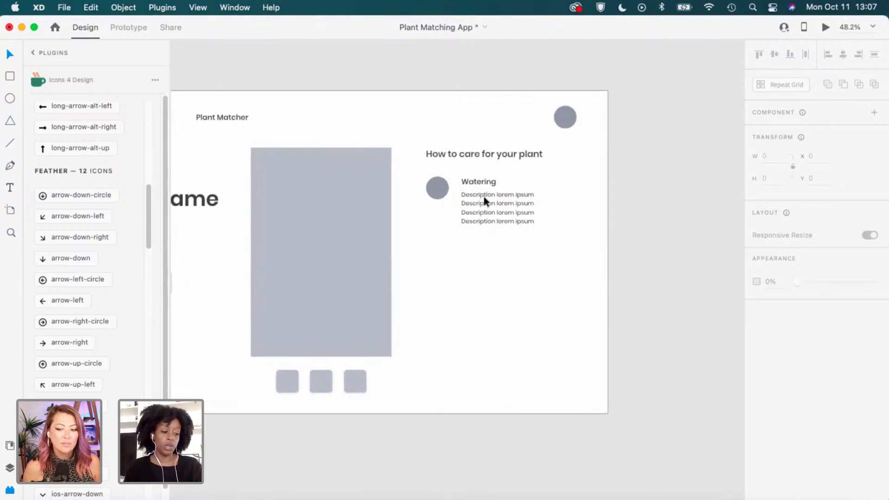
pyautogui.scroll(1, 485, 198)
pyautogui.scroll(1, 496, 200)
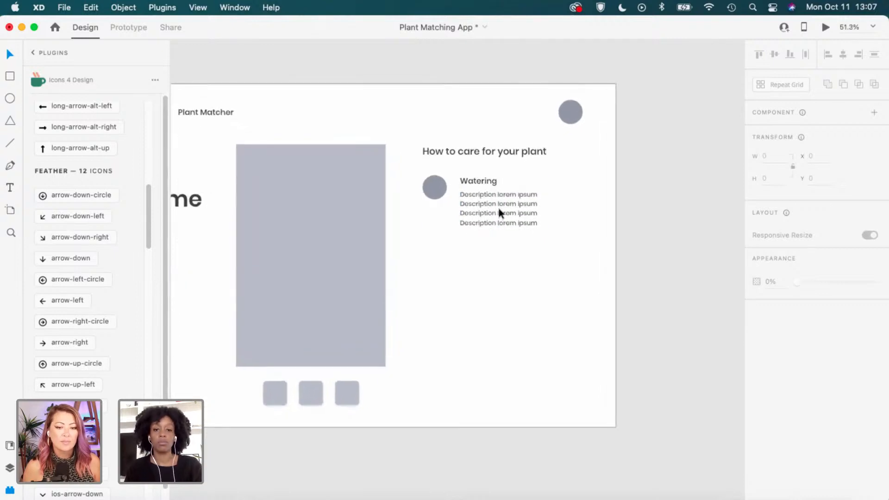
pyautogui.click(495, 200)
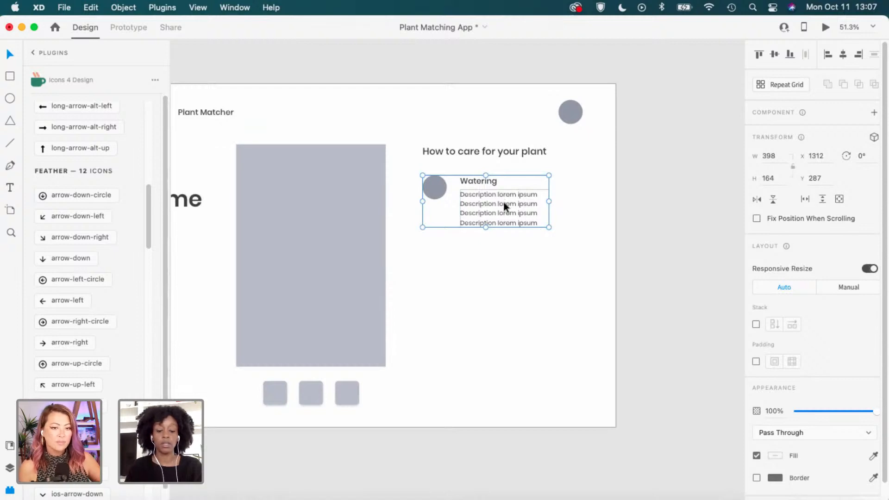
# Make the Watering entry a repeat grid extended down to four rows.
pyautogui.click(784, 85)
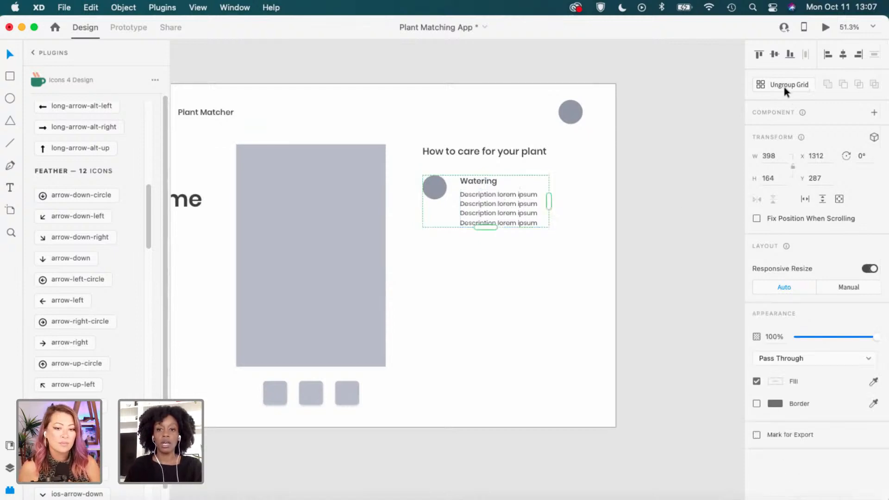
pyautogui.moveTo(487, 228); pyautogui.dragTo(502, 404)
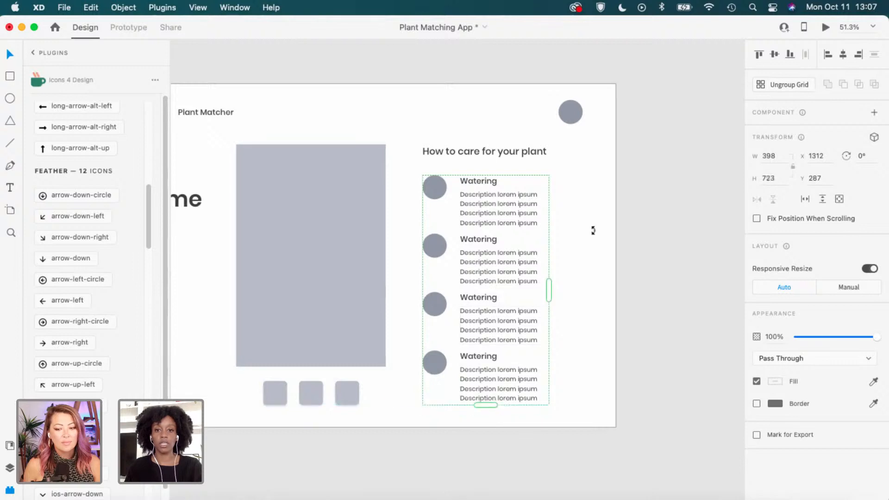
pyautogui.click(515, 172)
pyautogui.scroll(3, 500, 187)
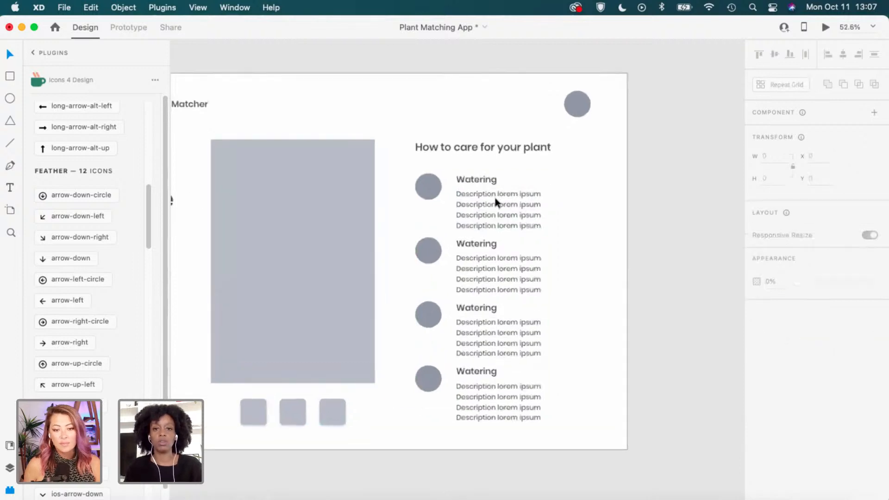
# Set the grid's description text to font size 16.
pyautogui.doubleClick(528, 229)
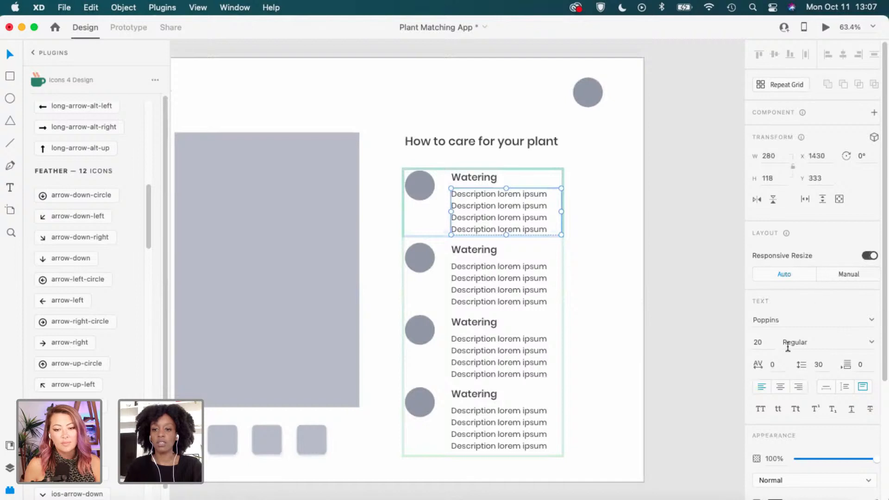
pyautogui.write('14')
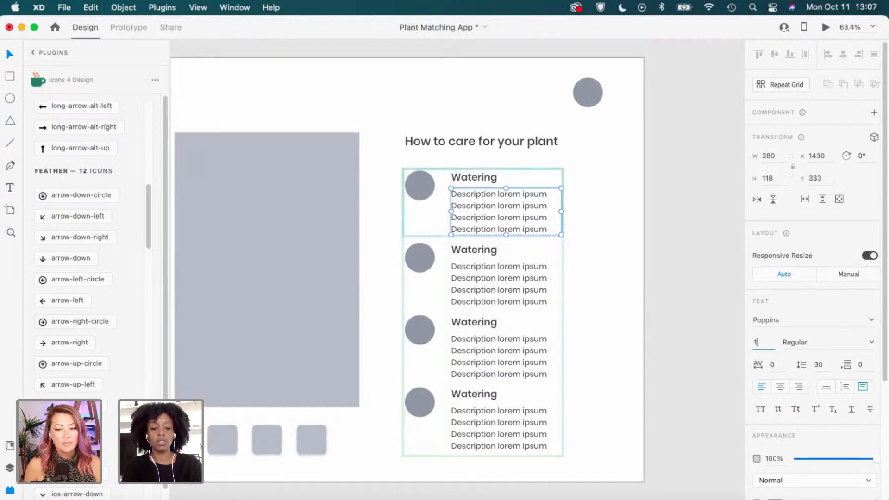
pyautogui.press('Return')
pyautogui.scroll(2, 524, 289)
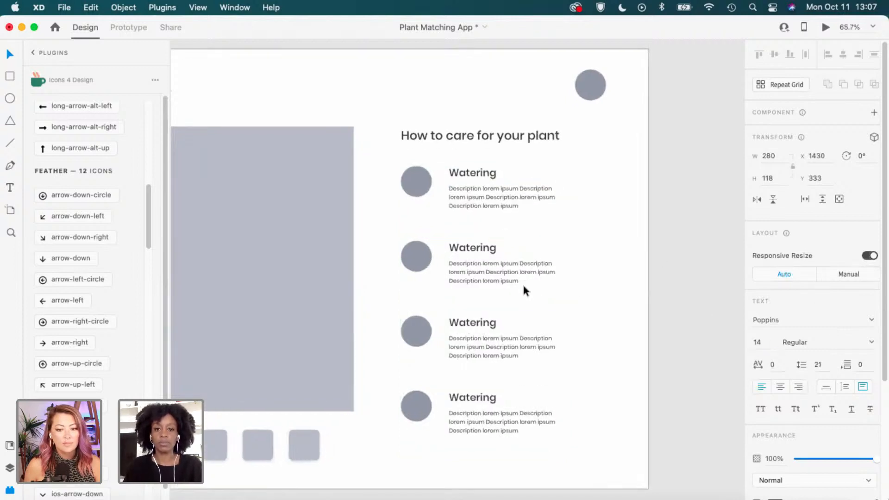
pyautogui.click(761, 342)
pyautogui.write('16')
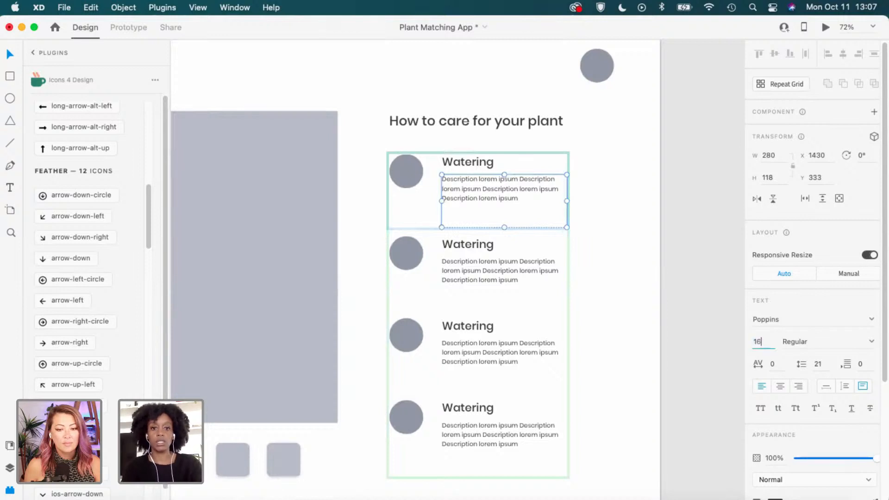
pyautogui.press('Return')
# Set the Watering title text to font size 20.
pyautogui.click(471, 164)
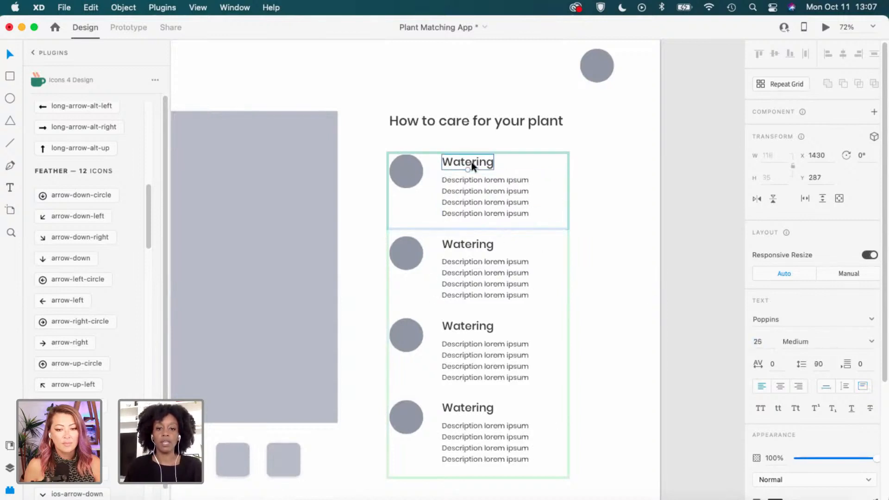
pyautogui.click(758, 342)
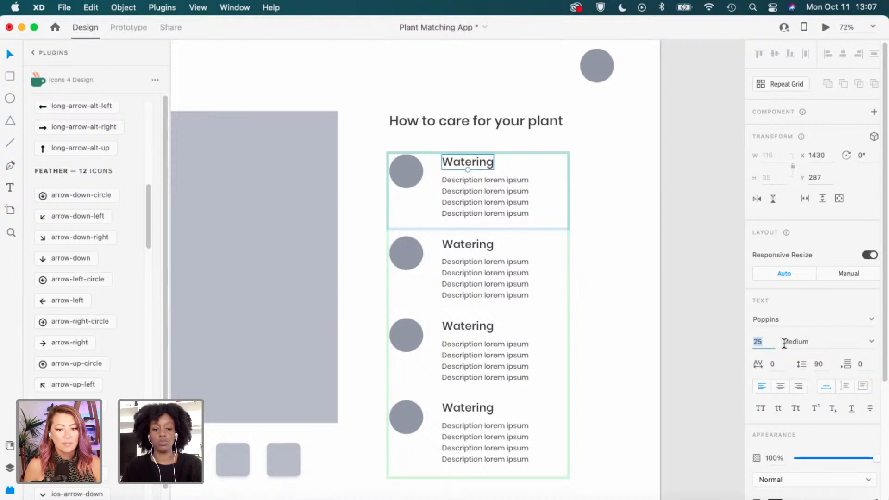
pyautogui.write('20')
pyautogui.press('Return')
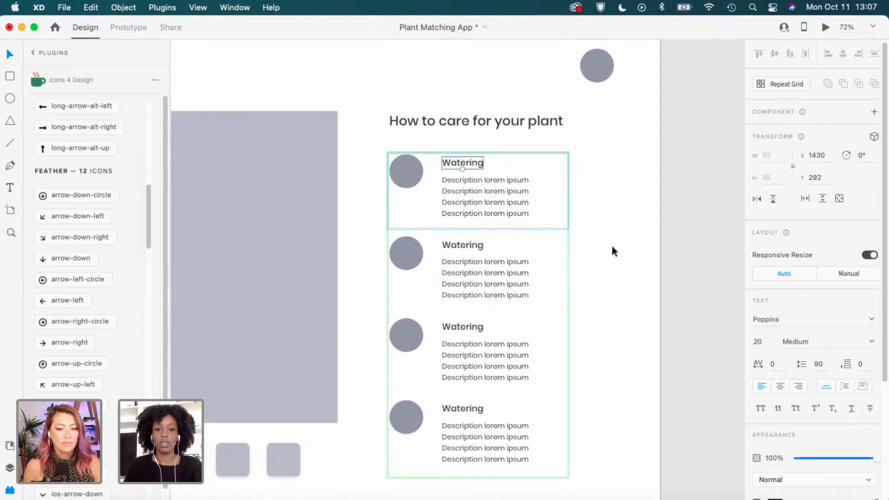
pyautogui.click(613, 251)
# Tighten the repeat grid's row spacing to 10.
pyautogui.click(486, 210)
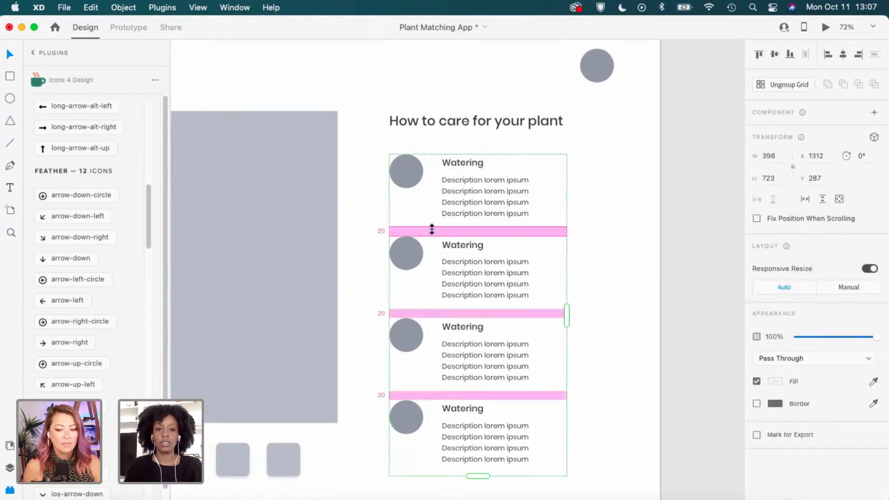
pyautogui.moveTo(432, 229); pyautogui.dragTo(432, 228)
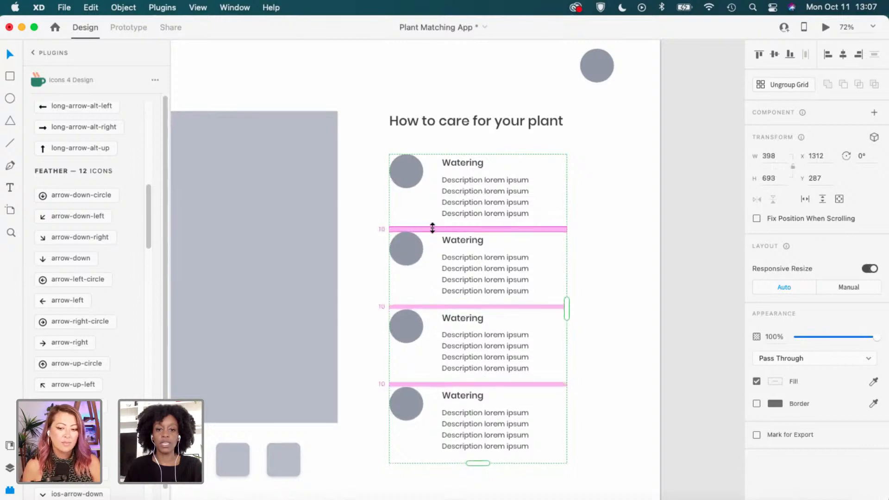
pyautogui.click(629, 239)
pyautogui.scroll(-3, 628, 238)
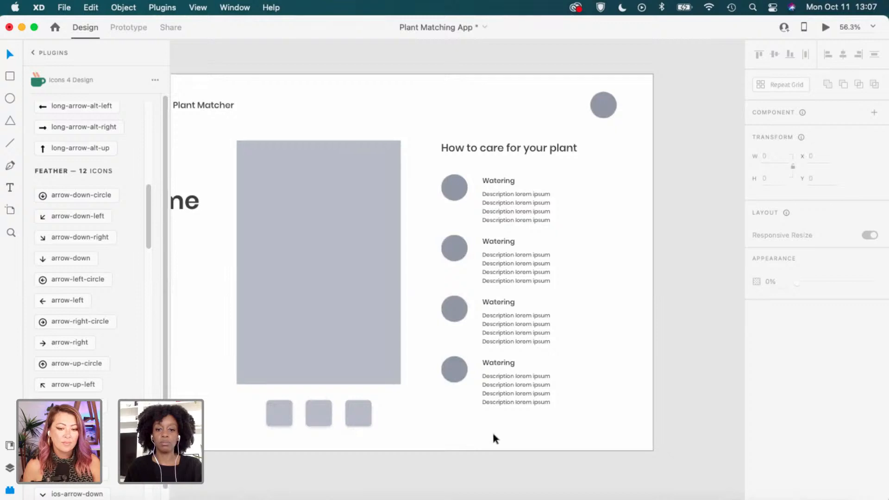
pyautogui.scroll(3, 579, 204)
pyautogui.scroll(-3, 590, 221)
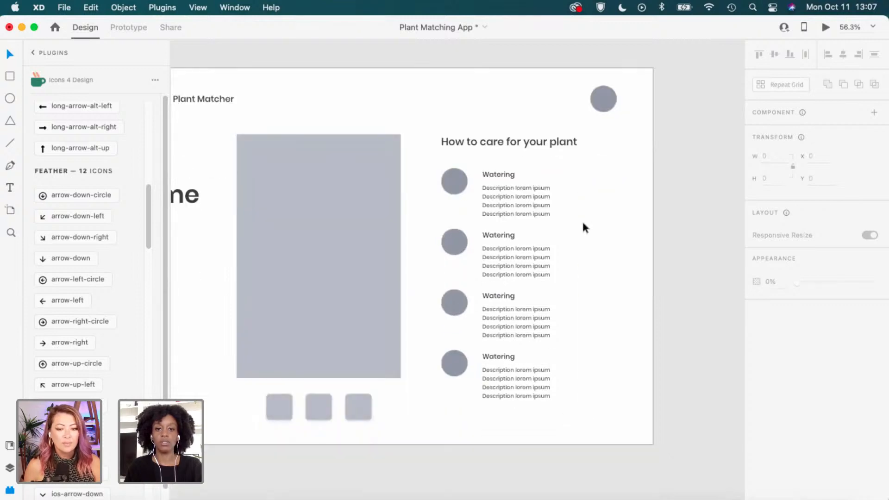
pyautogui.scroll(3, 574, 172)
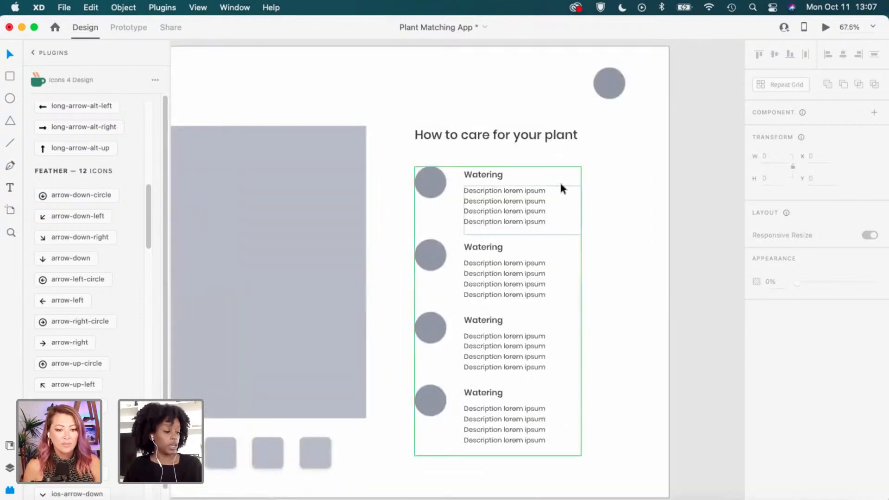
pyautogui.scroll(3, 518, 261)
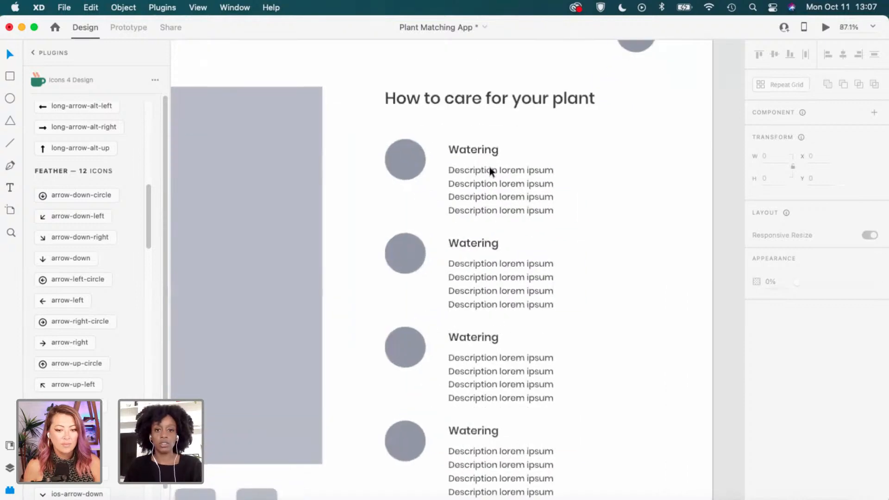
pyautogui.scroll(-1, 476, 259)
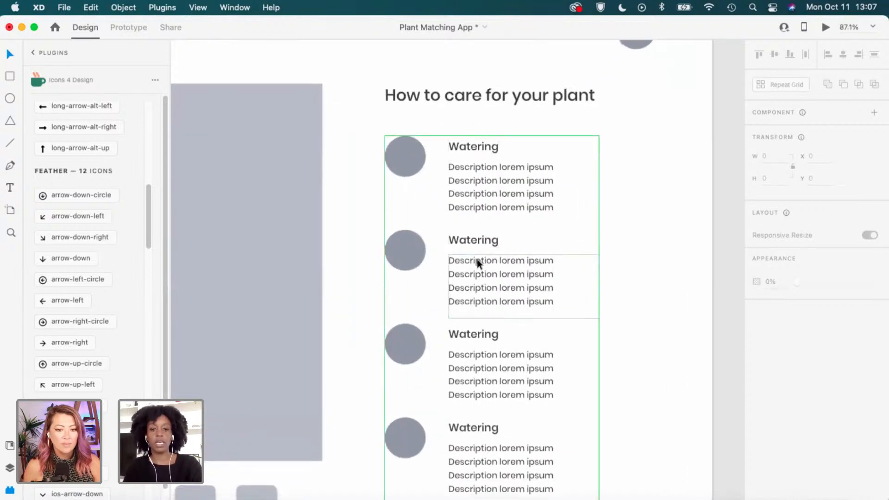
# Retitle the second care entry 'Light'.
pyautogui.doubleClick(477, 231)
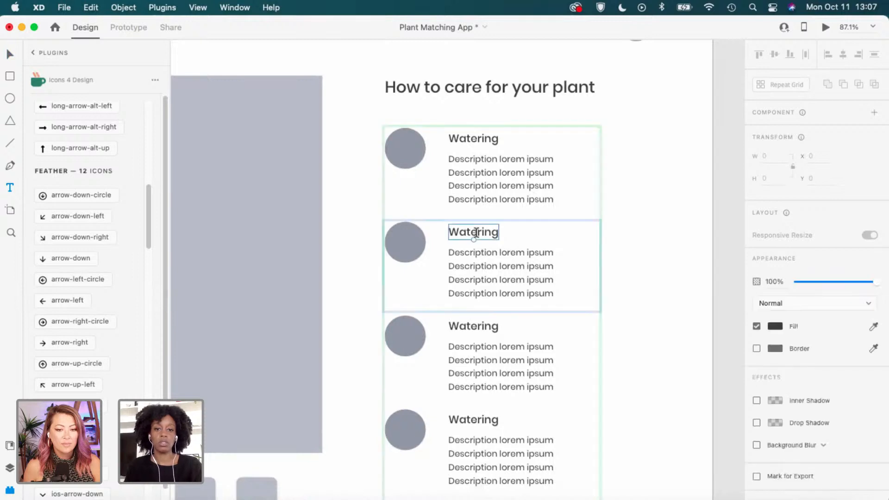
pyautogui.doubleClick(477, 232)
pyautogui.write('L')
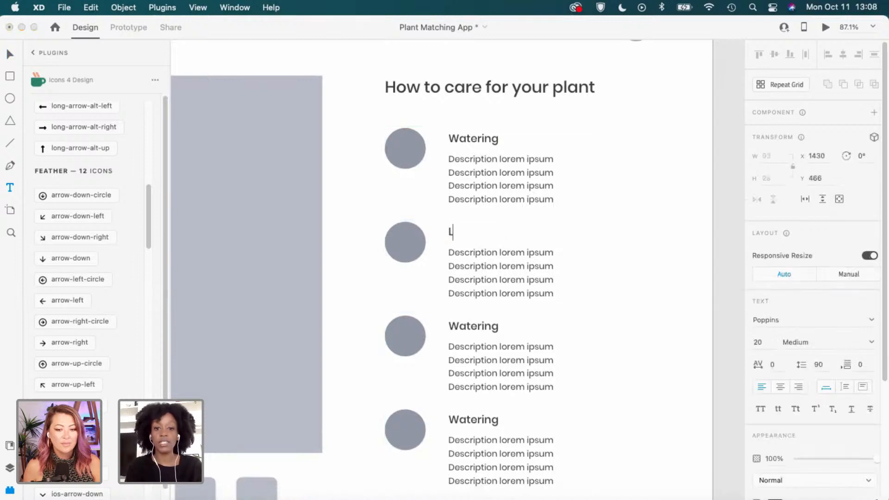
pyautogui.write('ight')
pyautogui.press('Escape')
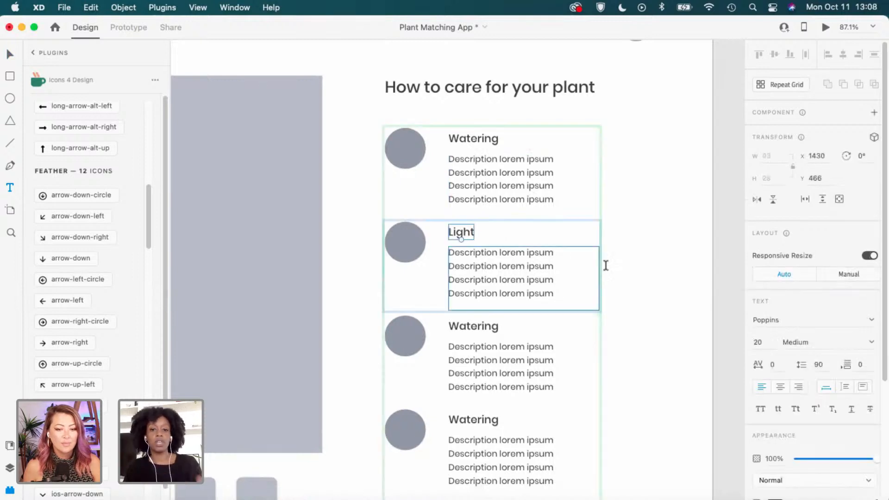
pyautogui.scroll(-2, 567, 281)
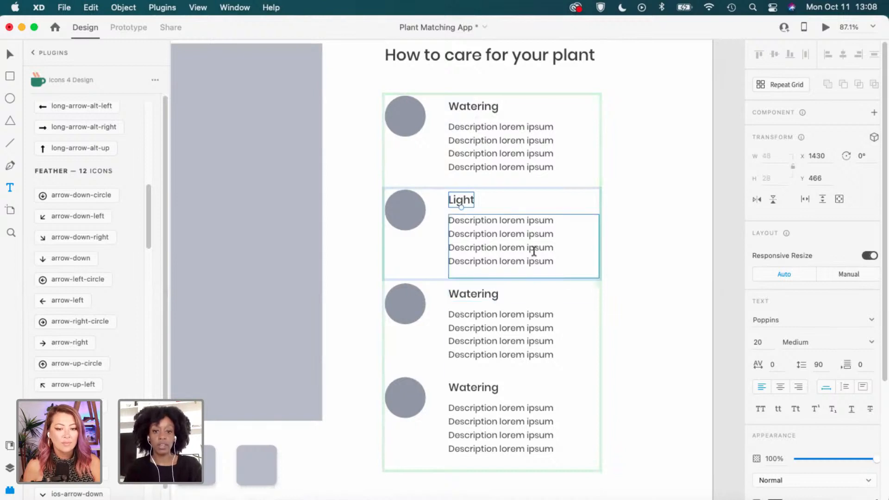
# Try editing the first description, undoing the accidental move and empty text entry.
pyautogui.click(556, 167)
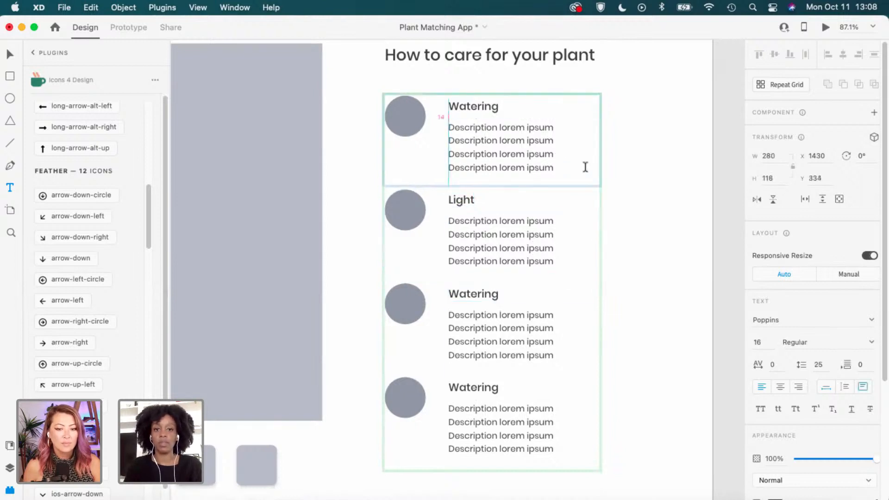
pyautogui.press('super+z')
pyautogui.doubleClick(539, 167)
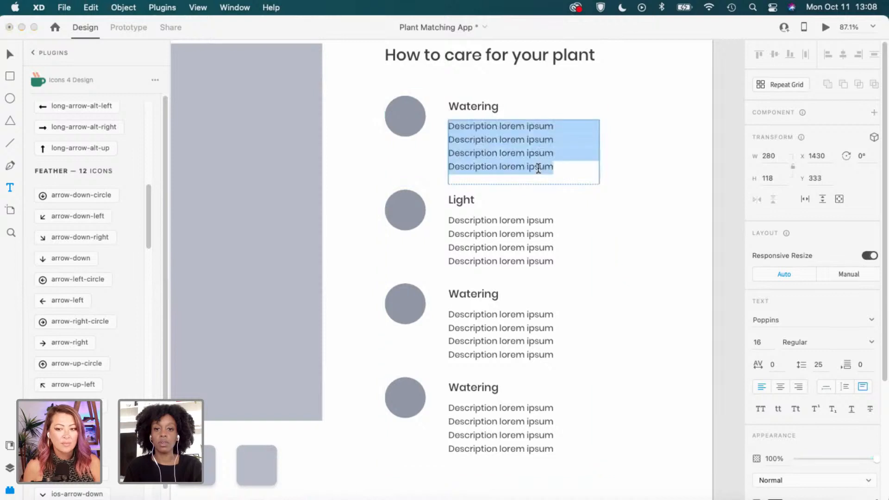
pyautogui.press('Right')
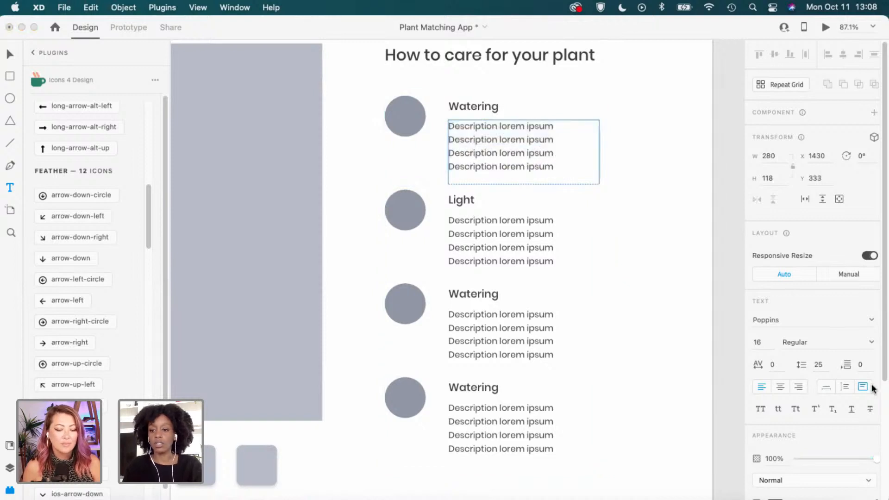
pyautogui.click(846, 387)
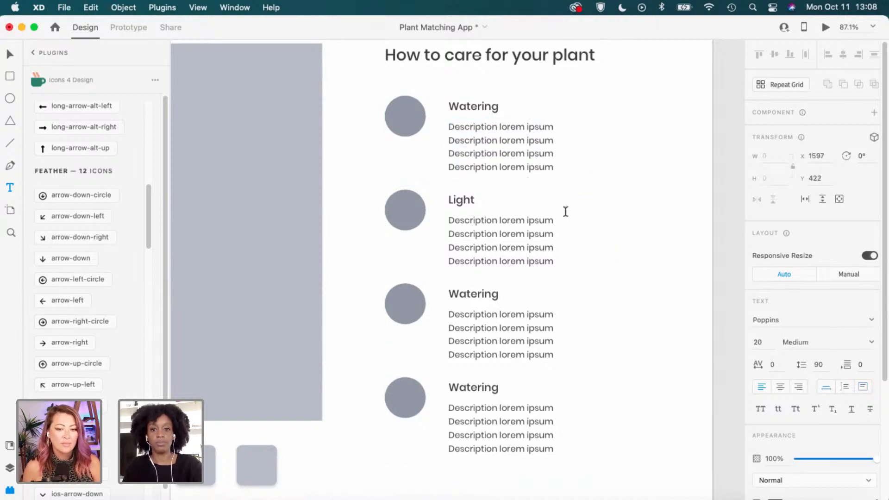
pyautogui.press('super+z')
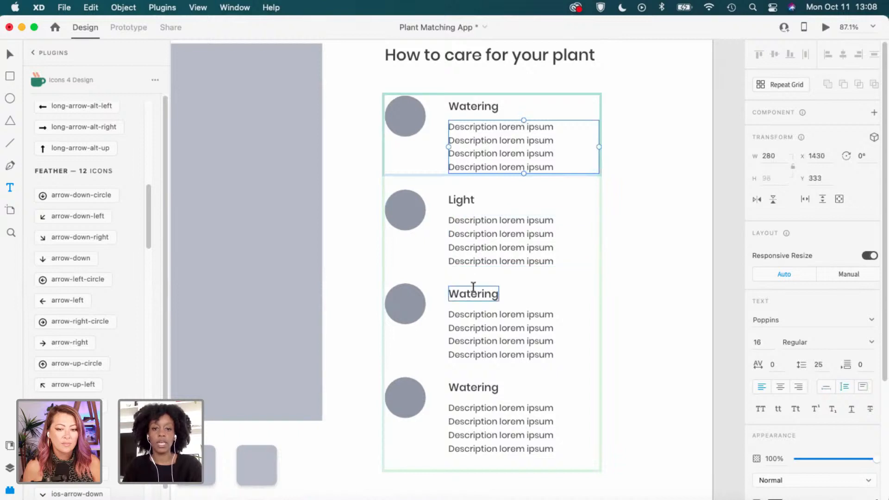
# Retitle the third and fourth care entries 'Benefits' and 'Pet friendly'.
pyautogui.click(471, 297)
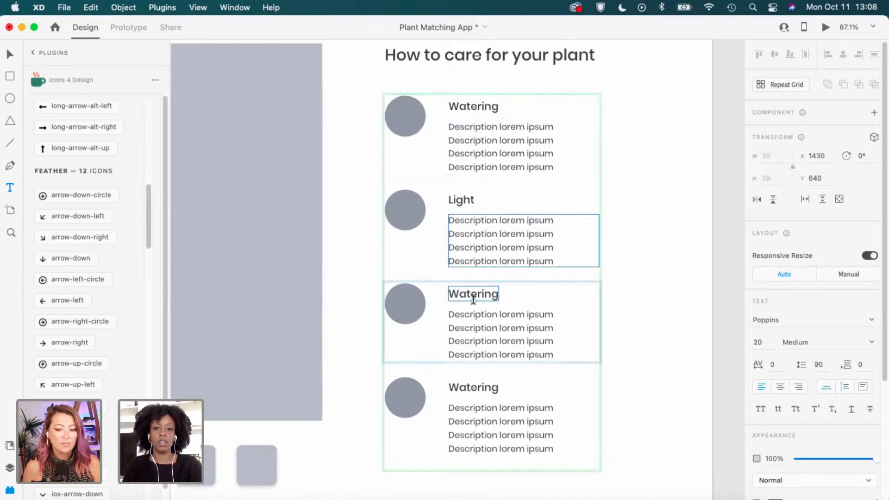
pyautogui.doubleClick(473, 293)
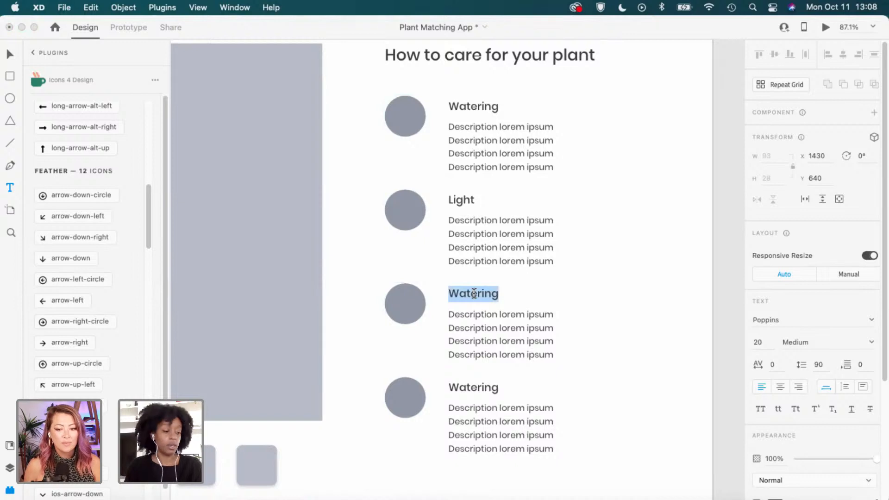
pyautogui.write('B')
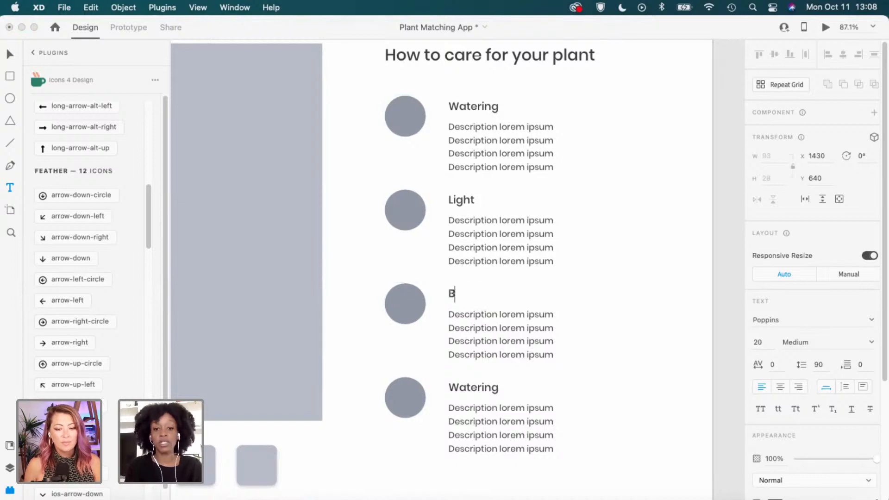
pyautogui.write('enefits')
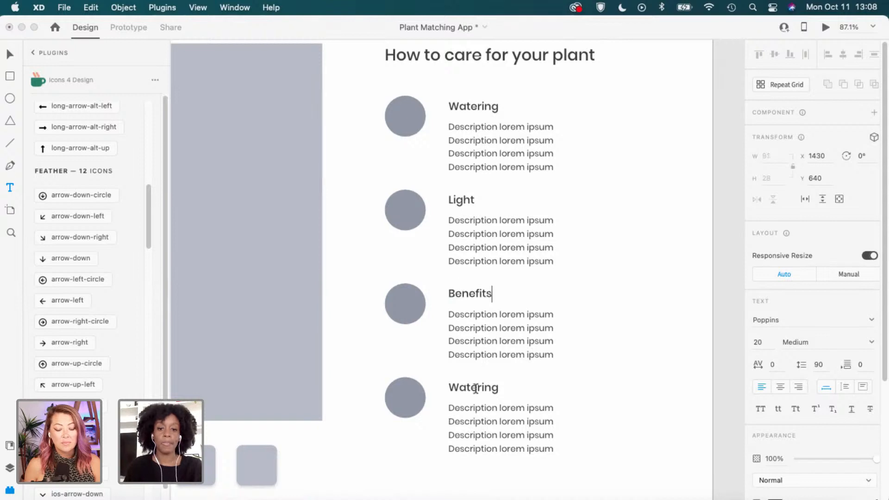
pyautogui.press('Escape')
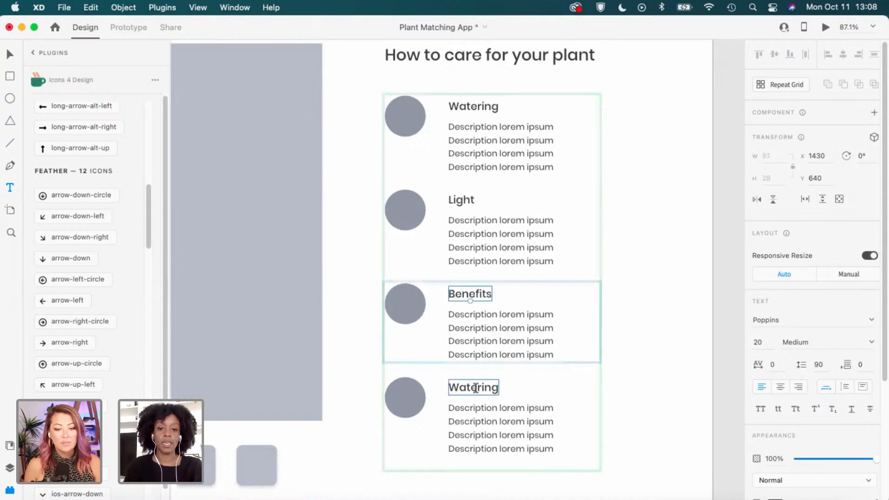
pyautogui.click(478, 388)
pyautogui.doubleClick(479, 388)
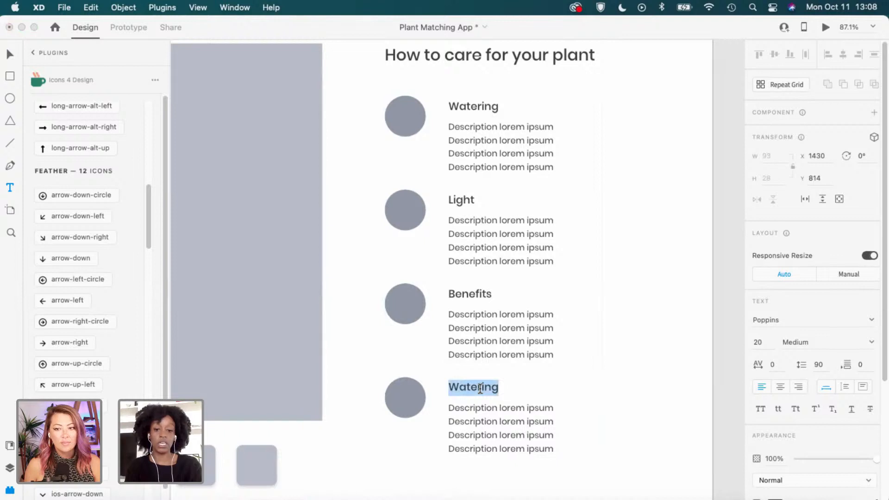
pyautogui.click(480, 389)
pyautogui.doubleClick(472, 388)
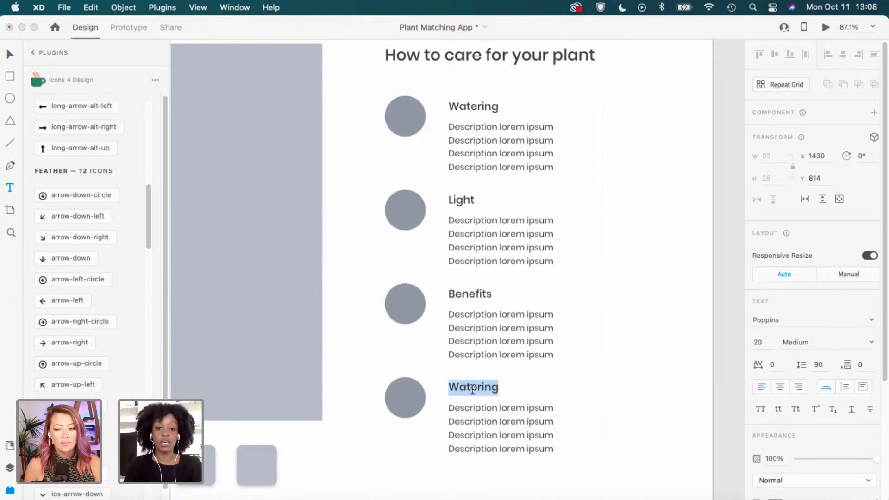
pyautogui.write('Pet fr')
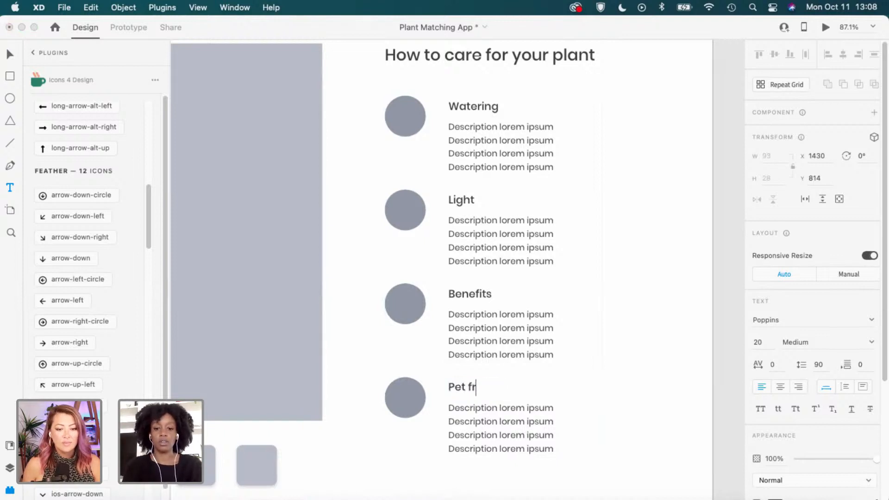
pyautogui.write('iend')
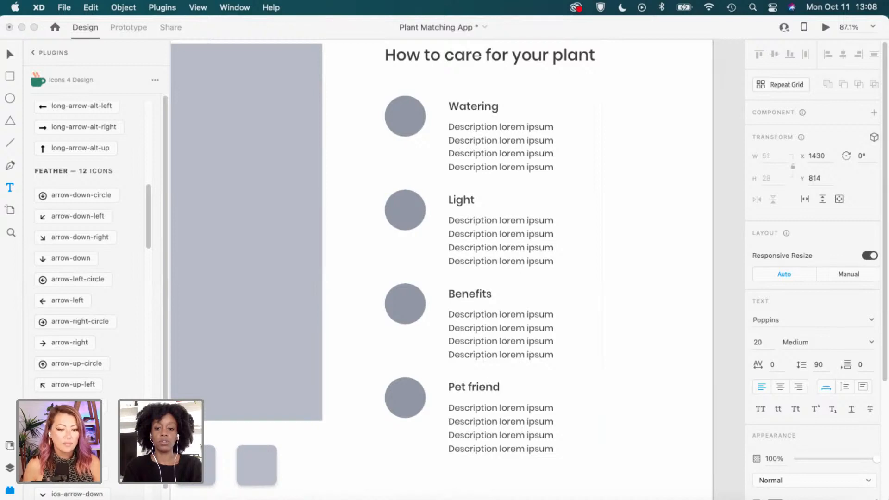
pyautogui.write('ly')
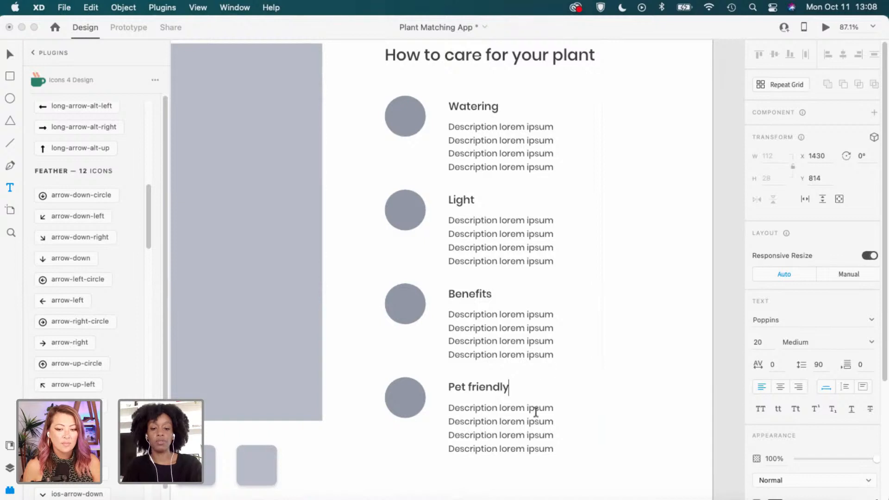
pyautogui.press('Escape')
pyautogui.click(677, 342)
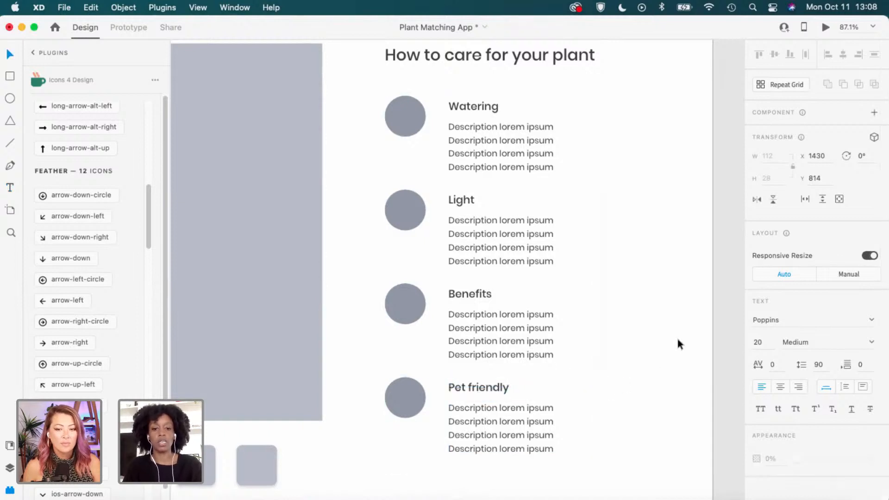
# Shorten the care-list repeat grid so it ends after Pet friendly.
pyautogui.scroll(-3, 676, 342)
pyautogui.click(500, 319)
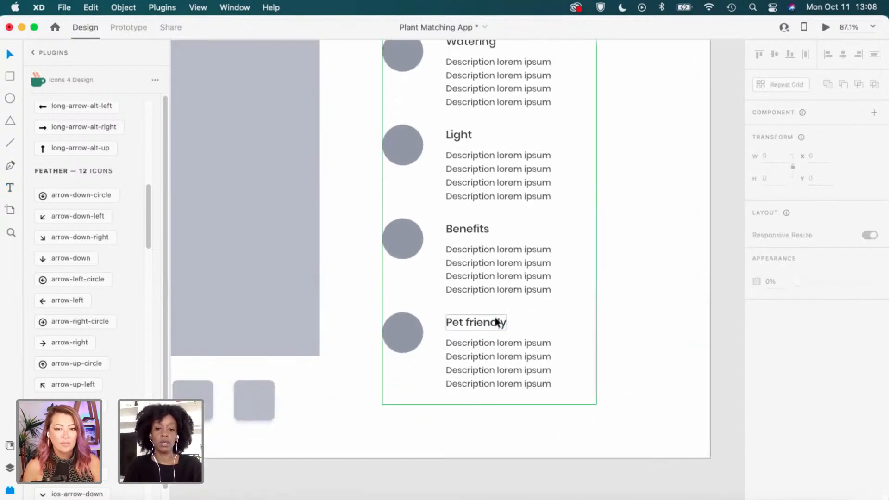
pyautogui.scroll(-3, 496, 322)
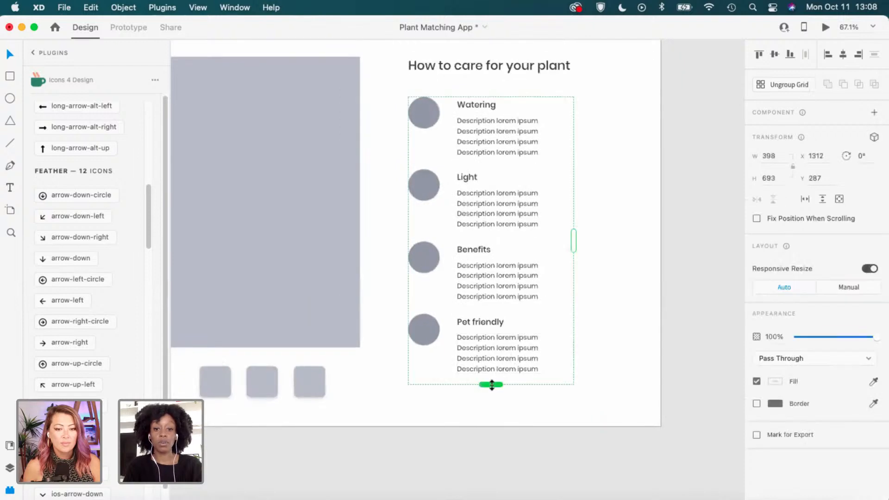
pyautogui.moveTo(491, 377); pyautogui.dragTo(490, 375)
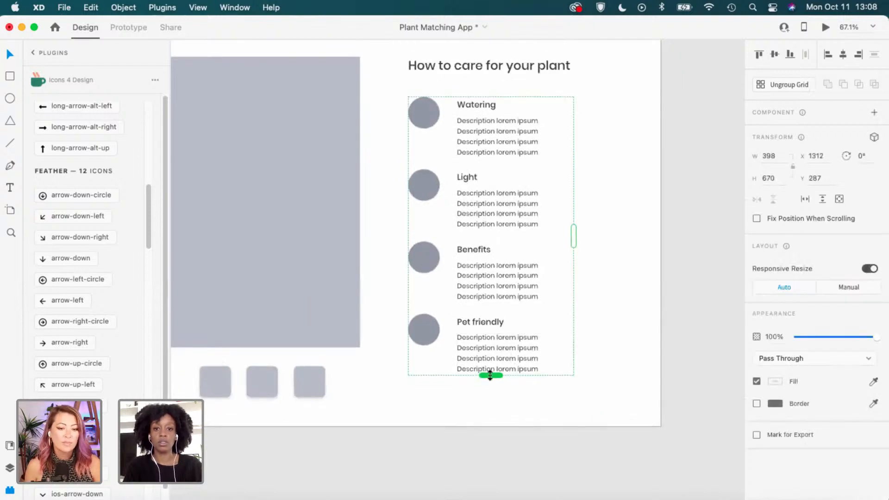
pyautogui.scroll(-4, 481, 324)
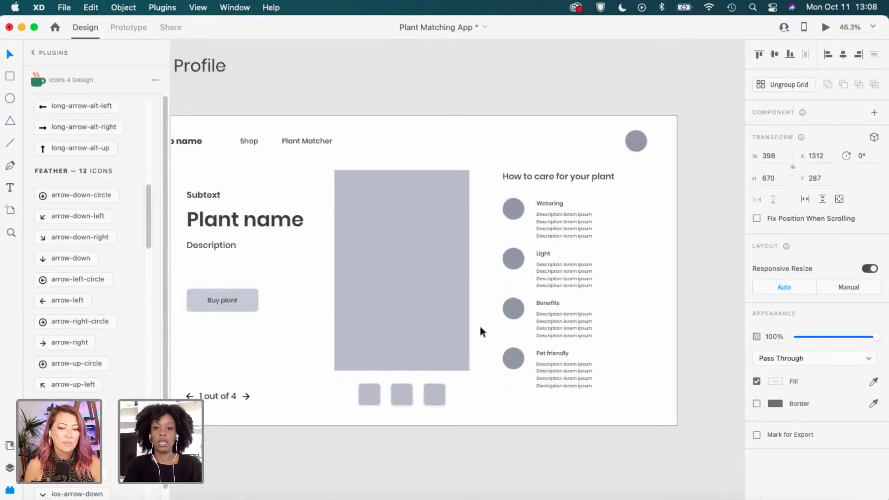
pyautogui.hscroll(-3, 479, 323)
pyautogui.click(373, 307)
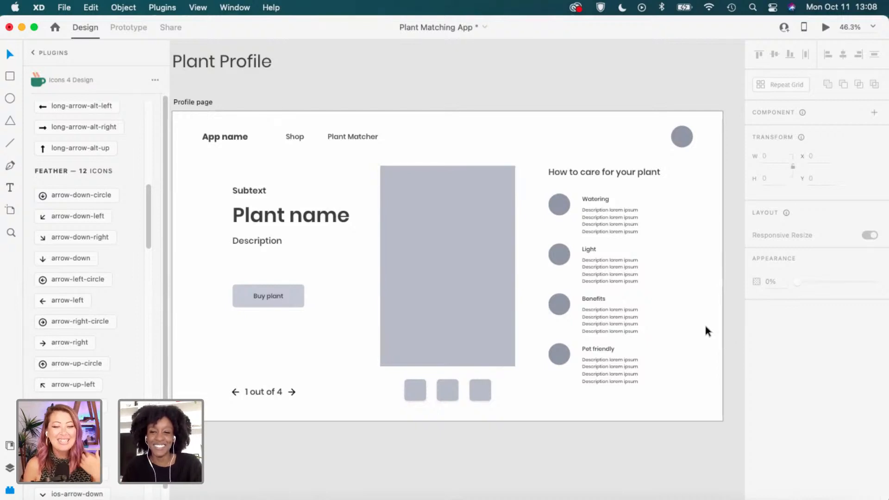
# Show the 12-column layout grid on the Profile page artboard.
pyautogui.click(193, 102)
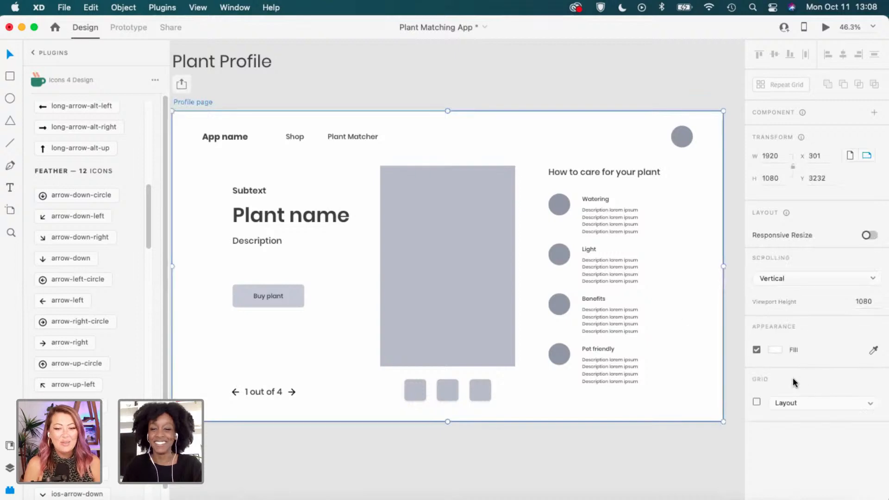
pyautogui.click(757, 401)
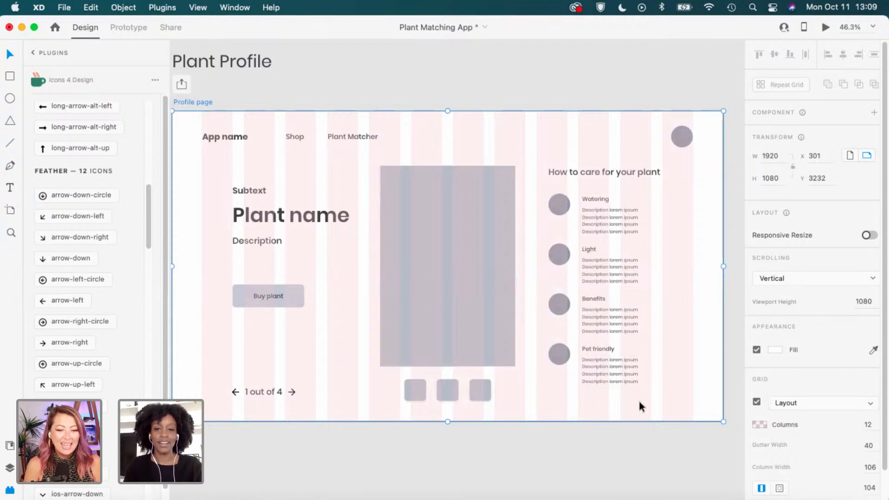
pyautogui.click(662, 450)
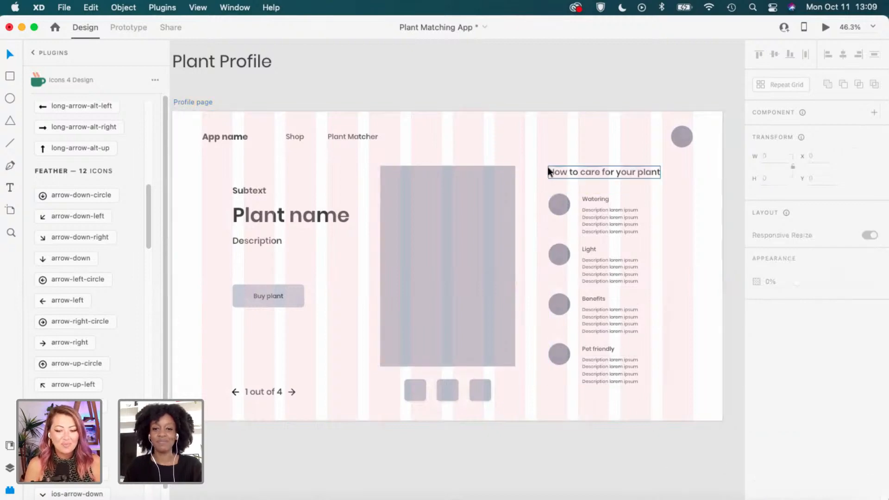
# Move the 'How to care for your plant' group right onto a grid column.
pyautogui.click(634, 366)
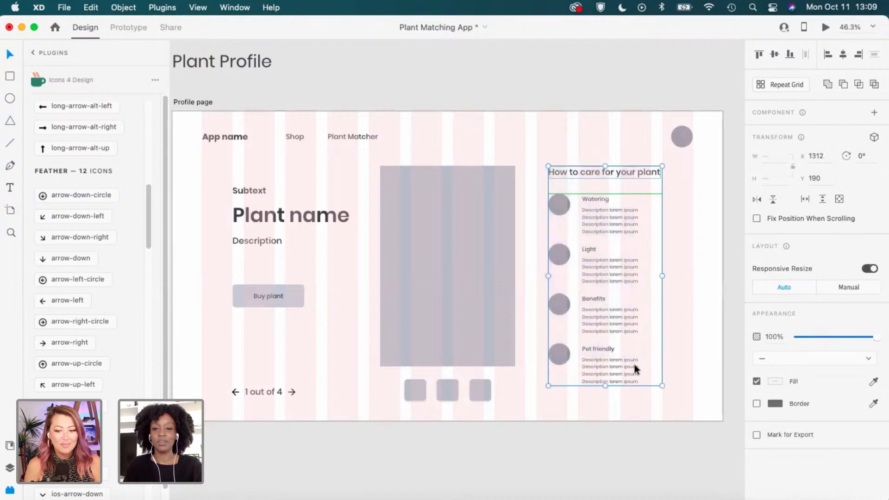
pyautogui.moveTo(630, 369); pyautogui.dragTo(640, 366)
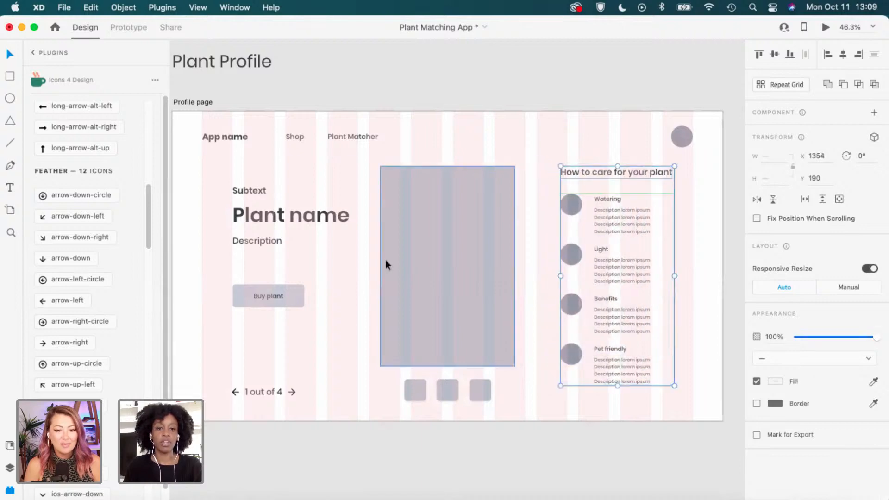
pyautogui.moveTo(373, 270); pyautogui.dragTo(439, 263)
pyautogui.click(285, 159)
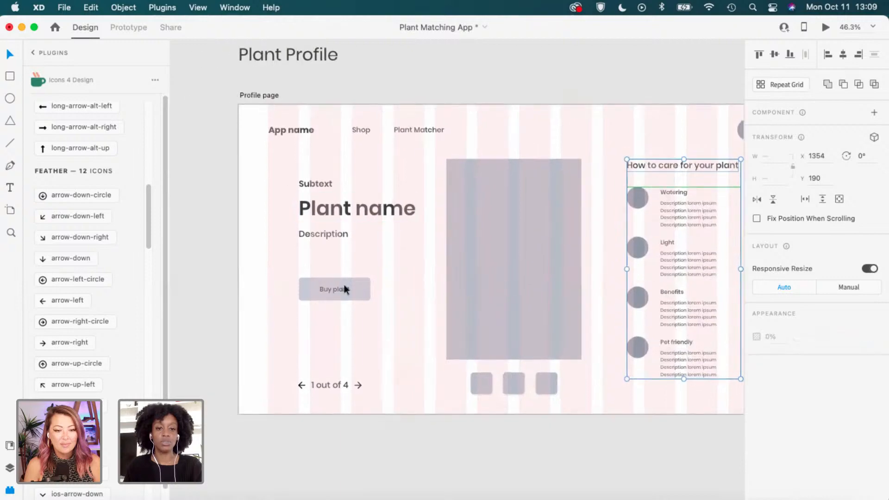
# Shift the hero text group left to settle on the left grid column.
pyautogui.click(381, 395)
pyautogui.moveTo(343, 293); pyautogui.dragTo(331, 293)
pyautogui.moveTo(492, 339); pyautogui.dragTo(447, 339)
pyautogui.moveTo(405, 401); pyautogui.dragTo(500, 260)
pyautogui.click(513, 422)
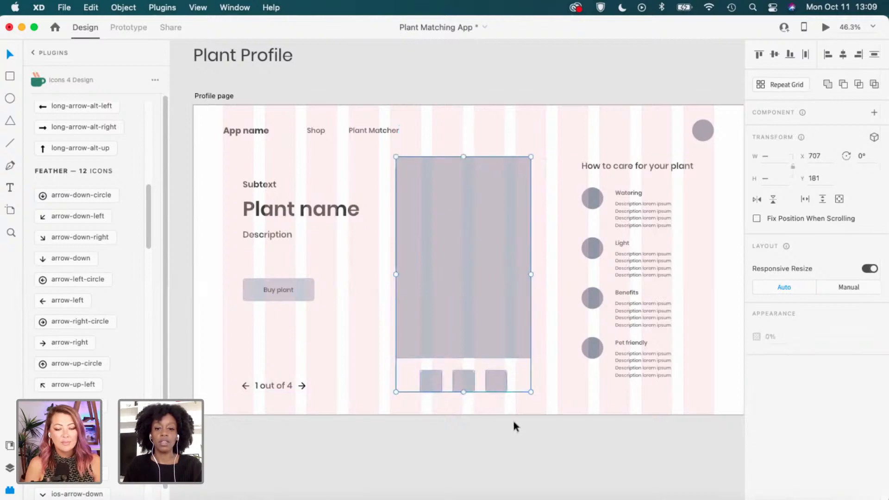
pyautogui.scroll(-1, 611, 381)
pyautogui.scroll(-1, 610, 373)
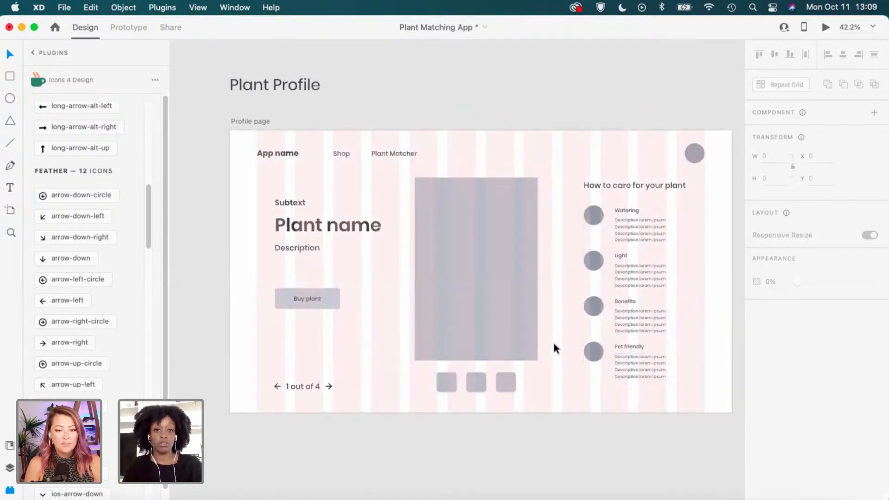
pyautogui.scroll(-1, 554, 341)
# Hide the Profile page layout grid and pan down toward the Plant Shop section.
pyautogui.click(251, 115)
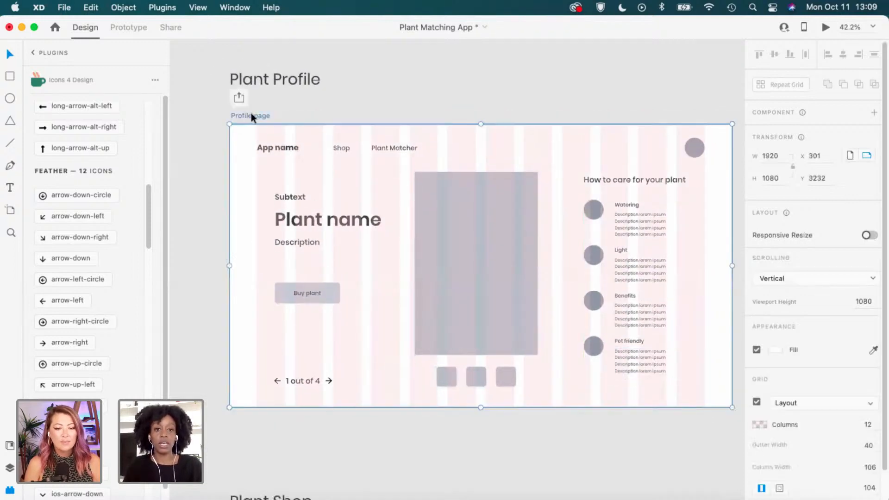
pyautogui.click(756, 401)
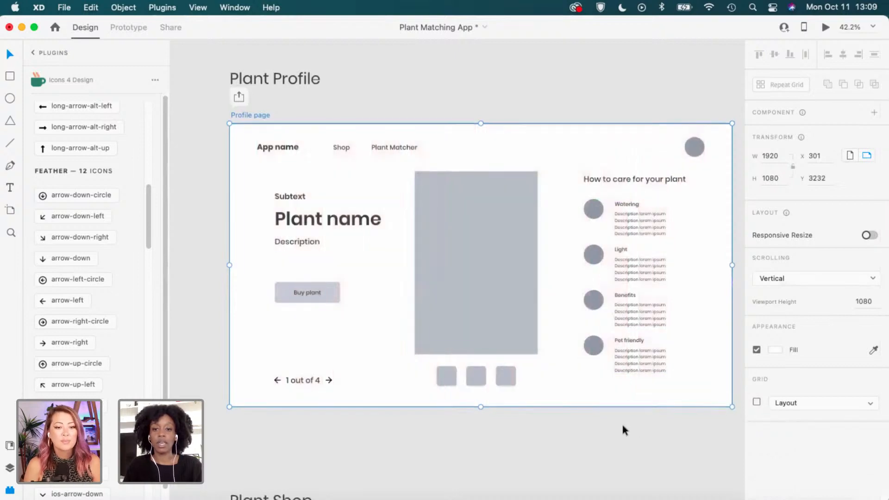
pyautogui.scroll(-2, 622, 422)
pyautogui.press('space')
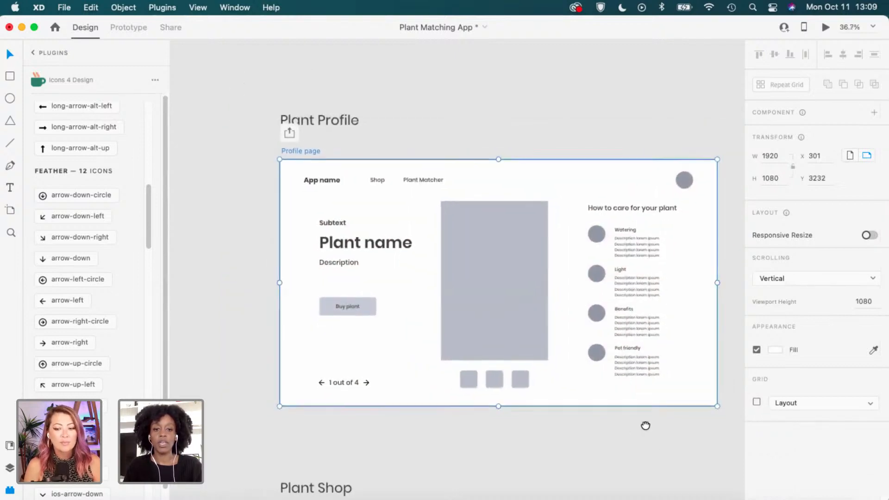
pyautogui.moveTo(653, 449); pyautogui.dragTo(611, 376)
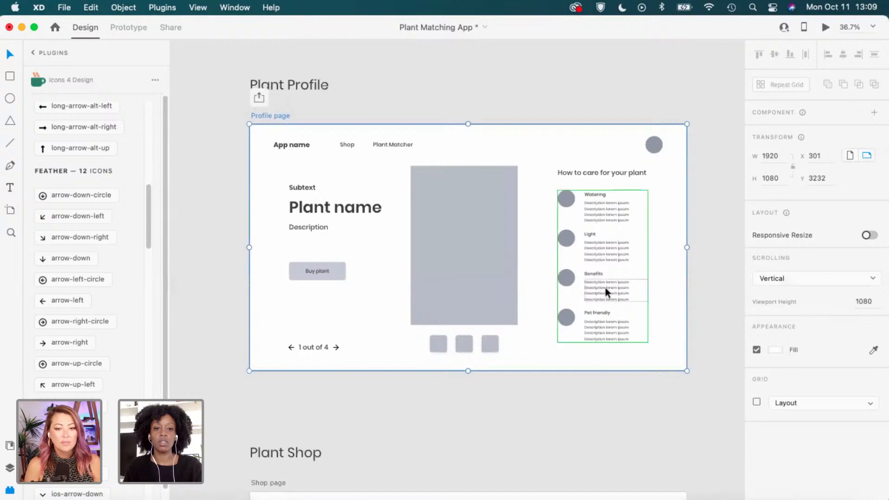
pyautogui.click(452, 110)
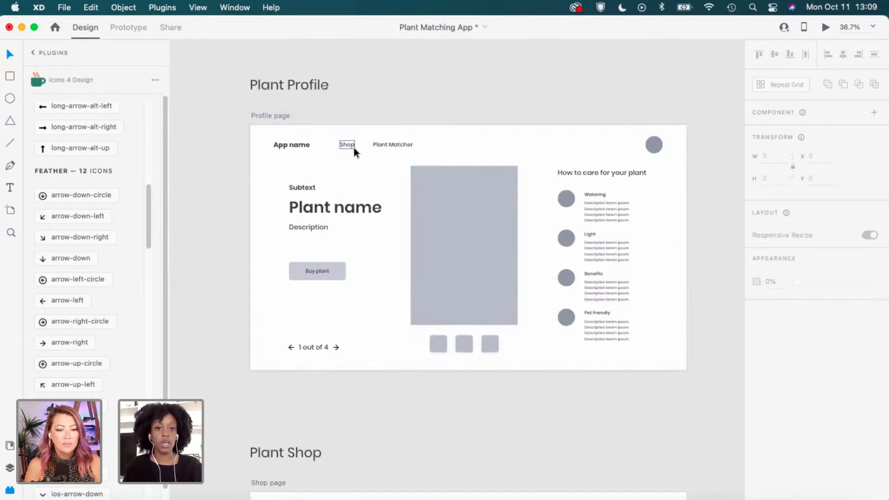
# Select the Shop page artboard under the Plant Shop heading.
pyautogui.scroll(-3, 352, 277)
pyautogui.scroll(-6, 454, 324)
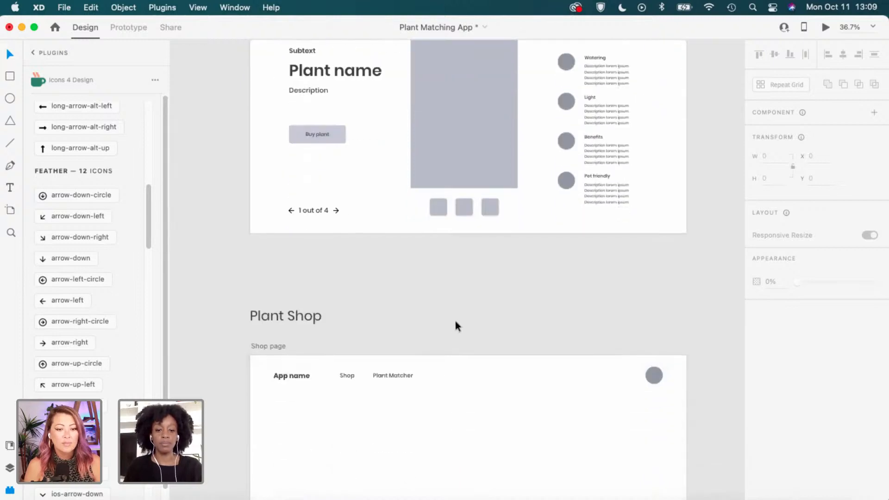
pyautogui.scroll(-4, 455, 322)
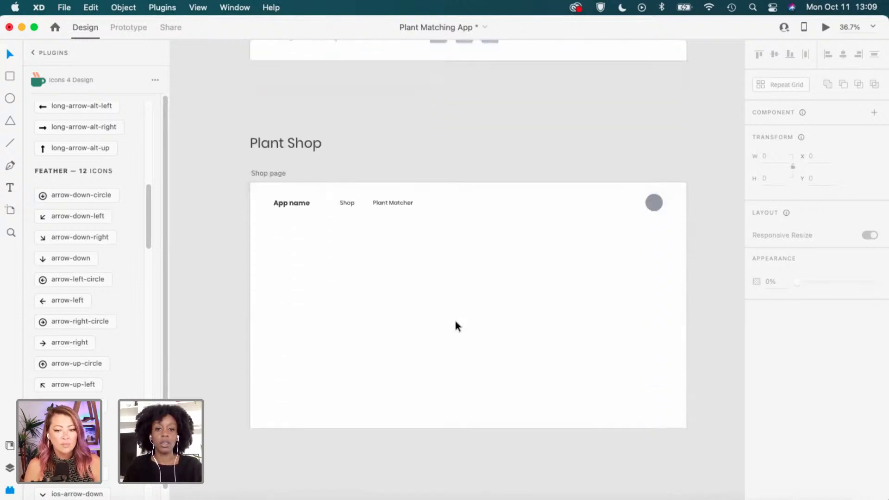
pyautogui.click(278, 174)
pyautogui.scroll(-1, 234, 206)
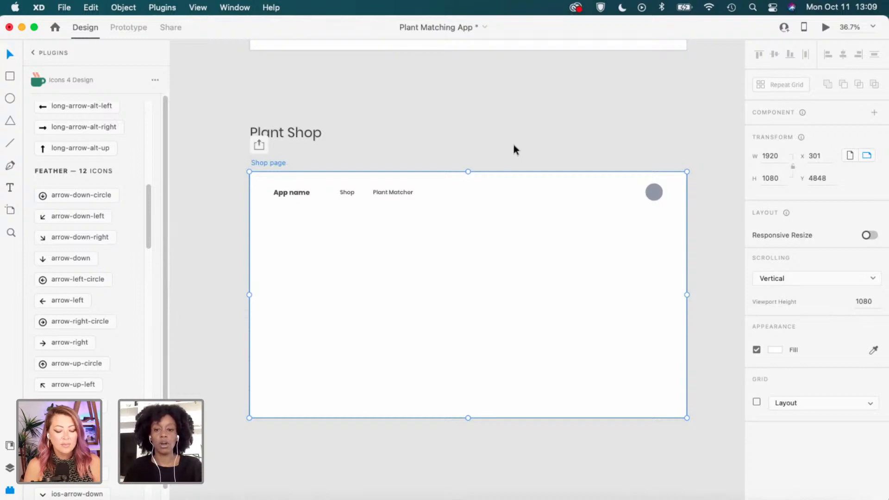
# Select the whole Succulent plant card on the Results Page.
pyautogui.scroll(-3, 567, 141)
pyautogui.moveTo(623, 146); pyautogui.dragTo(532, 190)
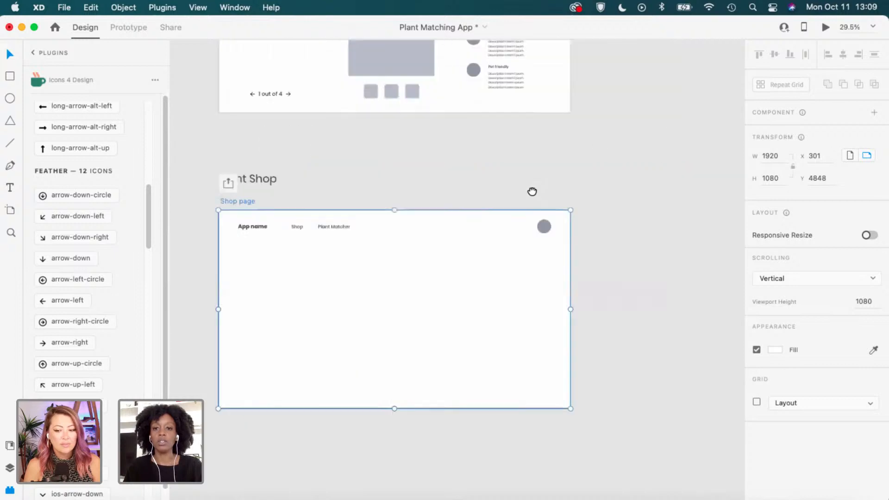
pyautogui.moveTo(684, 143); pyautogui.dragTo(472, 296)
pyautogui.moveTo(657, 159); pyautogui.dragTo(334, 296)
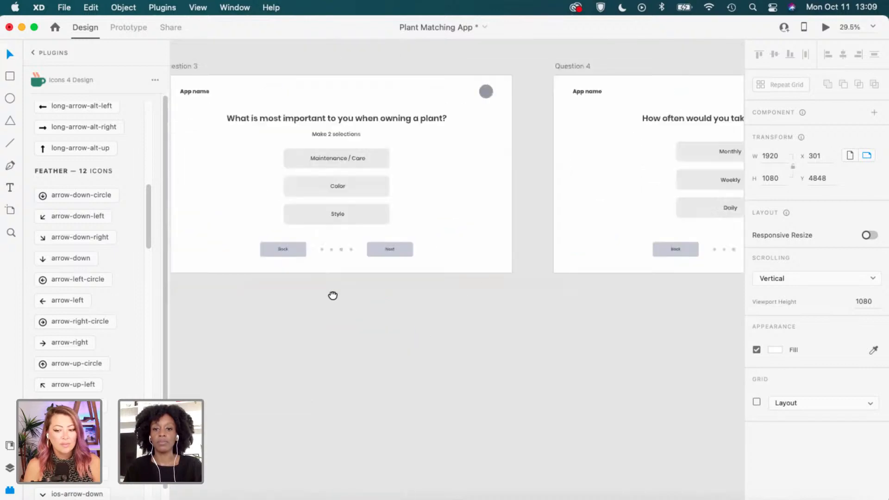
pyautogui.moveTo(660, 284); pyautogui.dragTo(355, 301)
pyautogui.moveTo(440, 288); pyautogui.dragTo(238, 293)
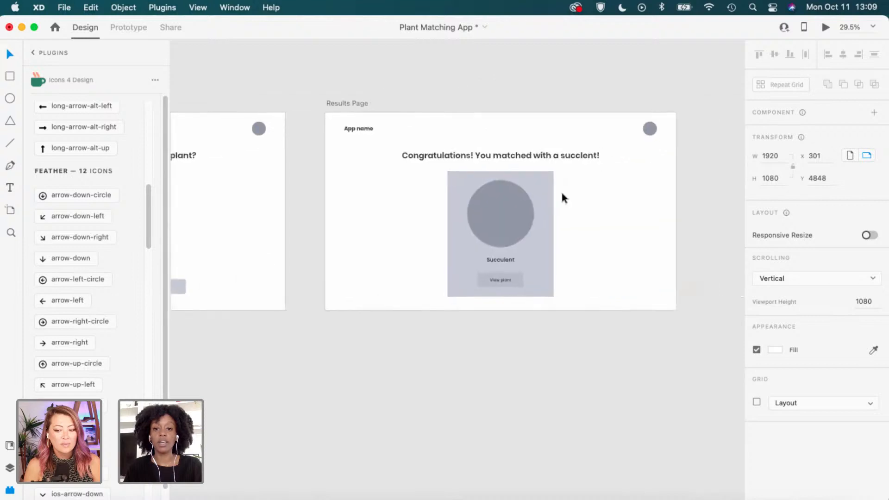
pyautogui.moveTo(579, 177); pyautogui.dragTo(440, 294)
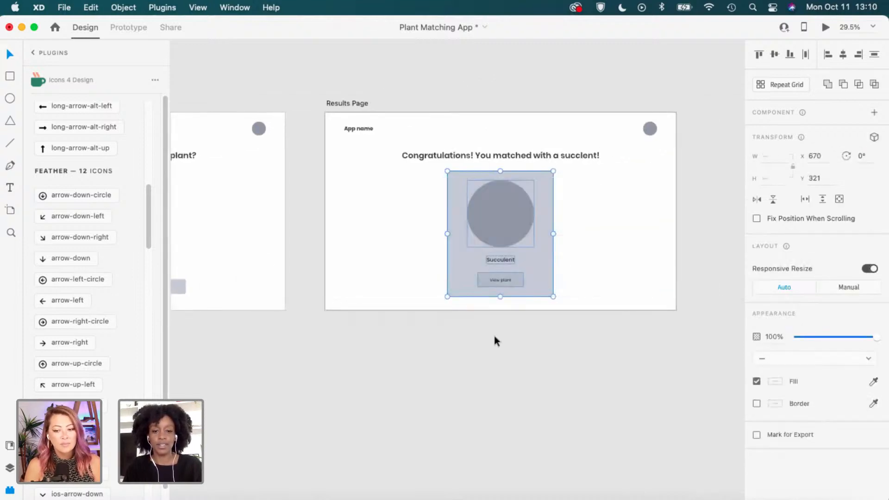
pyautogui.click(483, 348)
# Paste the plant card into the Shop page and place it at the top-left.
pyautogui.scroll(-1, 472, 350)
pyautogui.moveTo(513, 321); pyautogui.dragTo(814, 148)
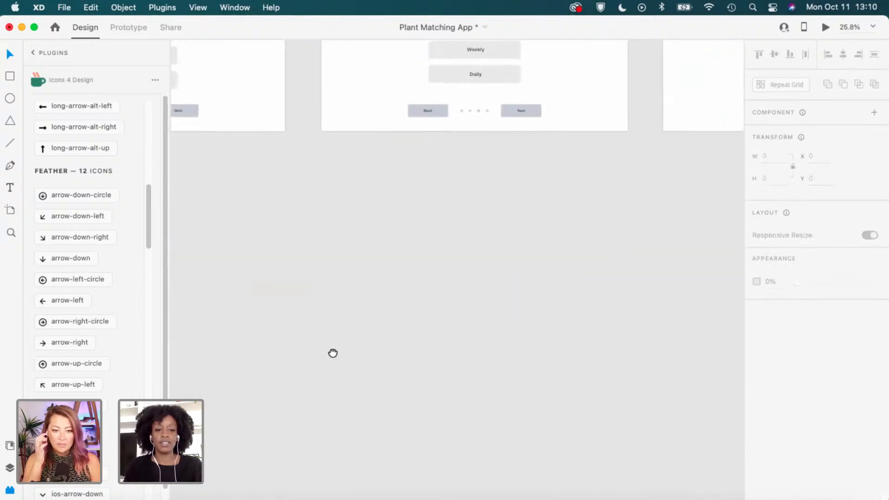
pyautogui.moveTo(333, 353); pyautogui.dragTo(591, 292)
pyautogui.moveTo(285, 373); pyautogui.dragTo(548, 281)
pyautogui.moveTo(460, 318); pyautogui.dragTo(802, 208)
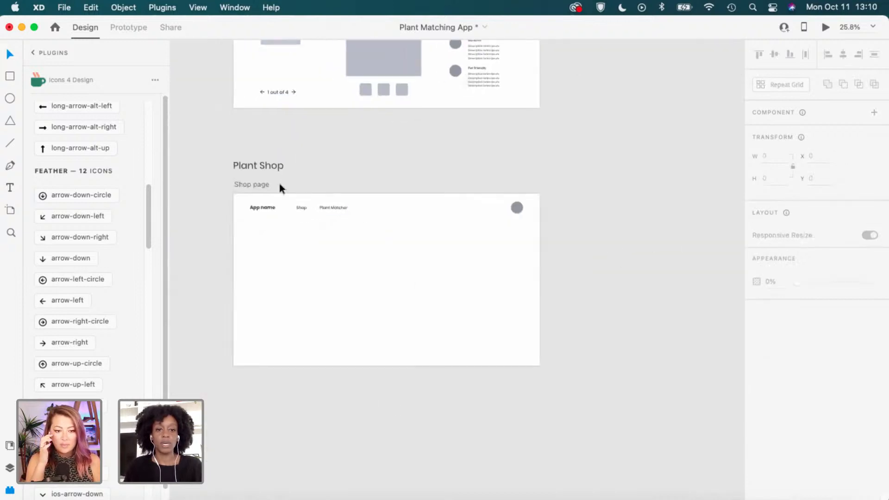
pyautogui.click(262, 186)
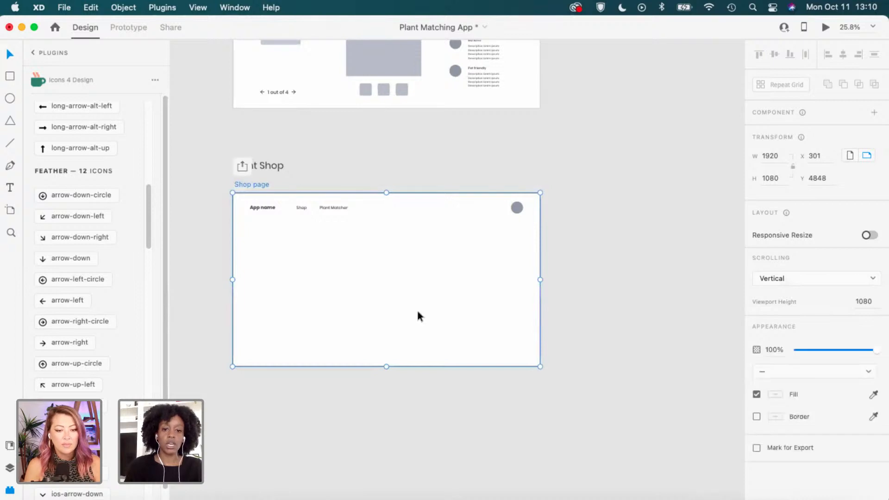
pyautogui.press('super+v')
pyautogui.scroll(3, 357, 268)
pyautogui.hscroll(-3, 502, 291)
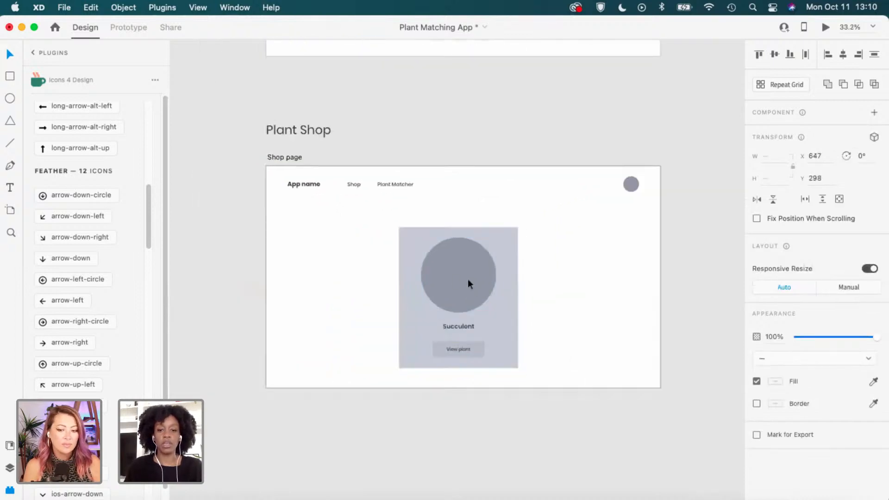
pyautogui.moveTo(468, 281); pyautogui.dragTo(361, 271)
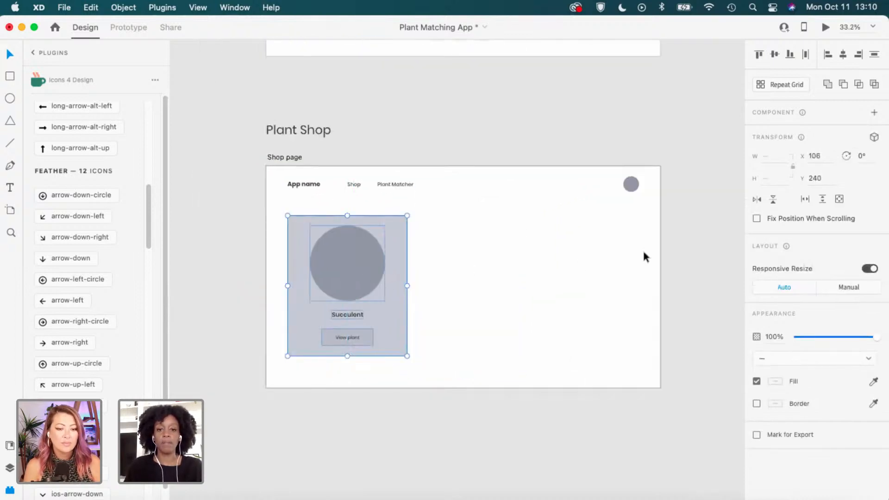
pyautogui.click(455, 263)
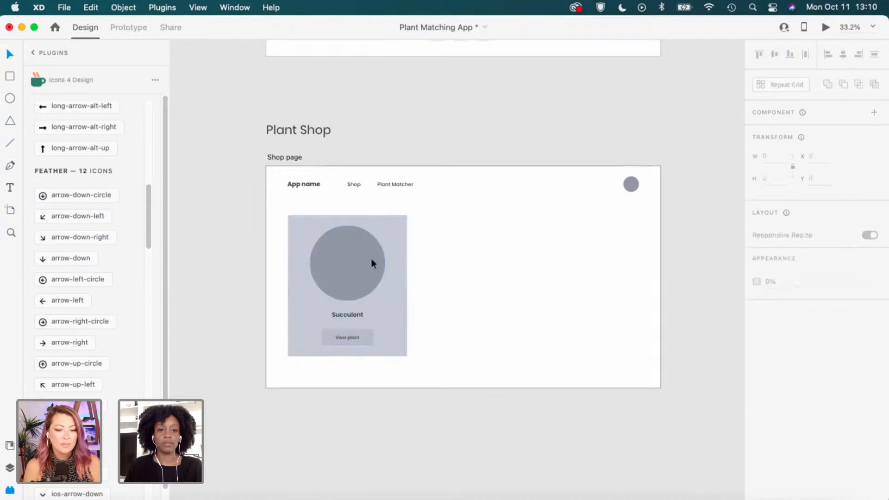
# Shrink the card's image circle to about 247 by 247 and shift it left.
pyautogui.scroll(2, 370, 267)
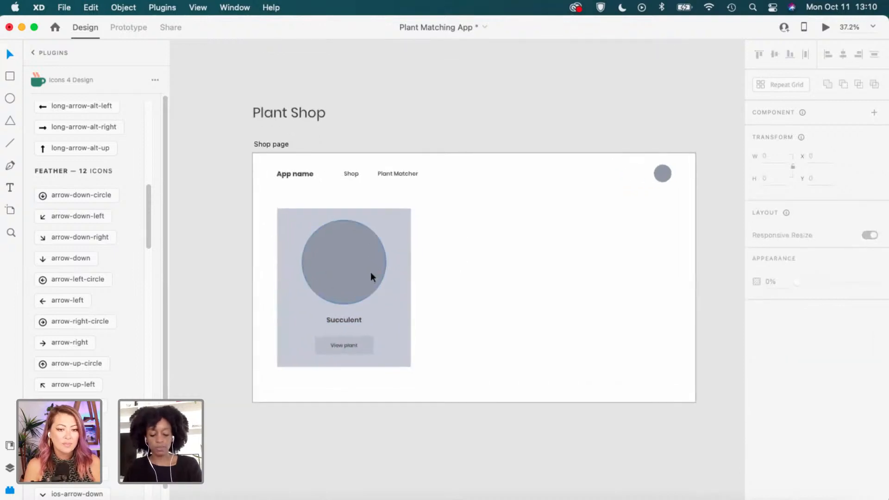
pyautogui.scroll(3, 384, 286)
pyautogui.click(333, 241)
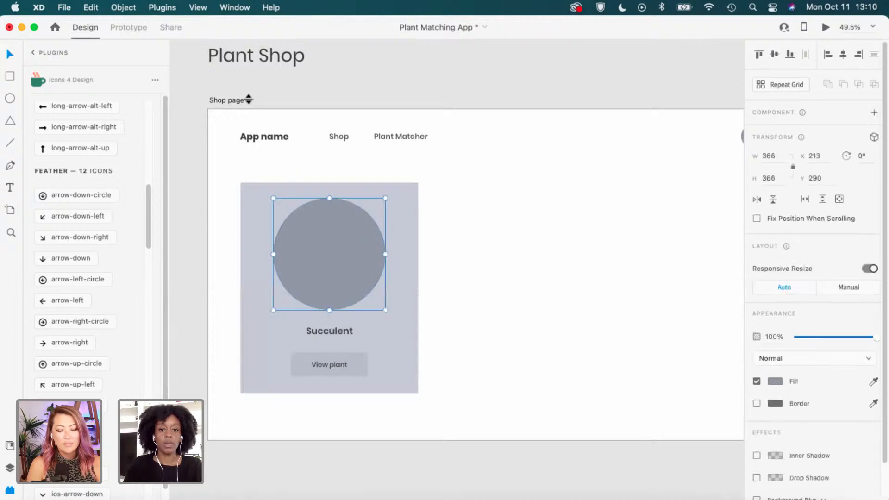
pyautogui.click(224, 98)
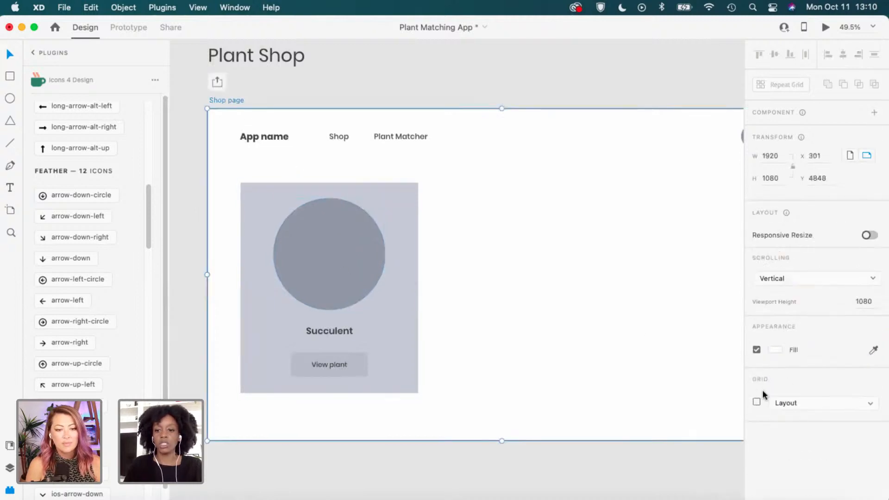
pyautogui.click(756, 402)
pyautogui.click(351, 285)
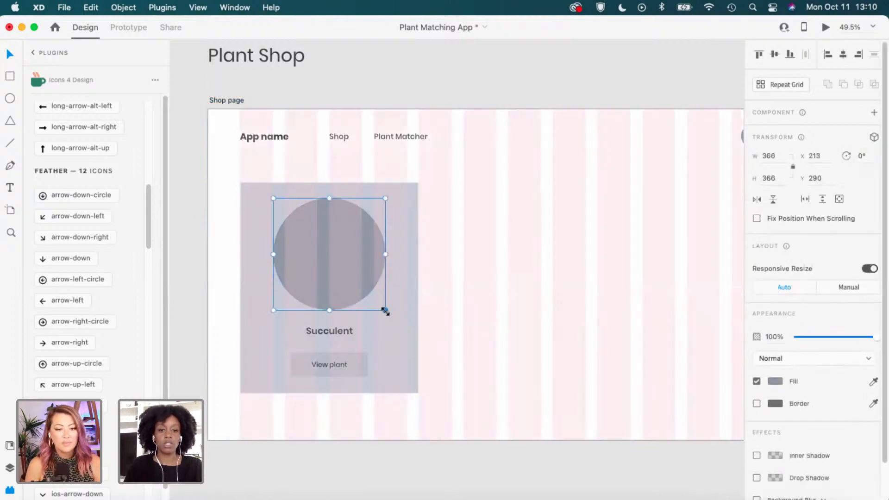
pyautogui.moveTo(386, 310); pyautogui.dragTo(354, 273)
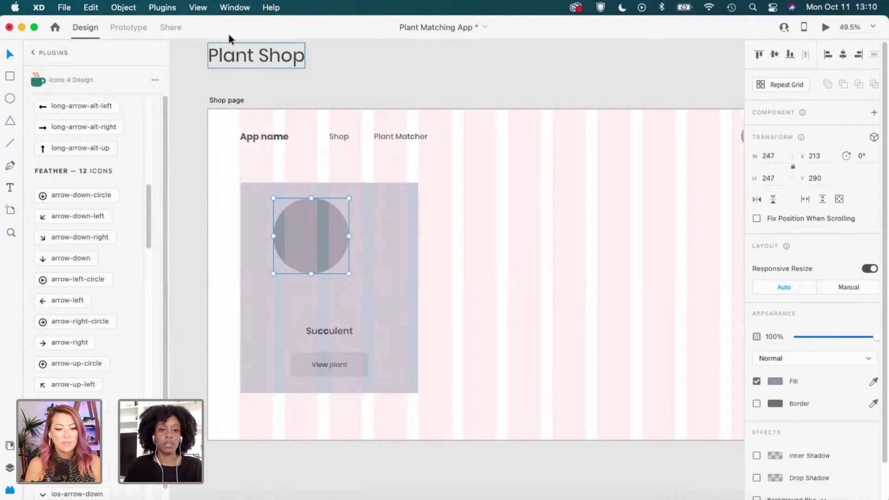
pyautogui.moveTo(325, 225); pyautogui.dragTo(312, 223)
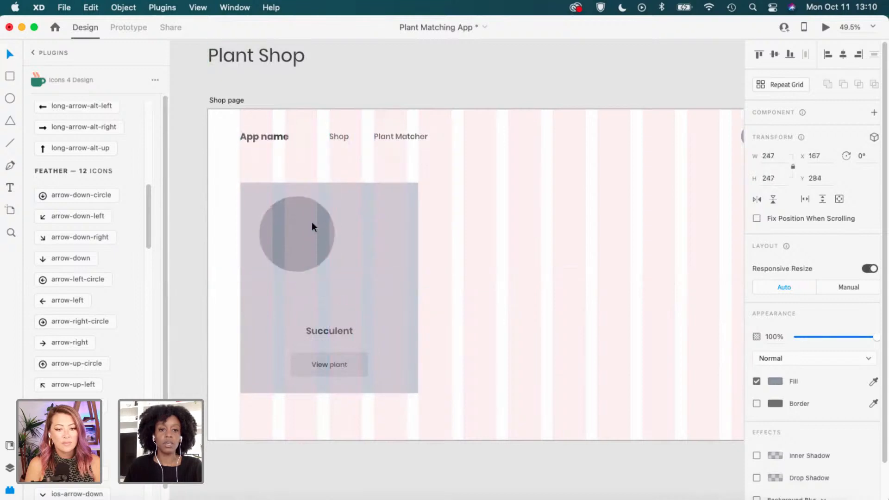
pyautogui.click(232, 100)
pyautogui.click(756, 402)
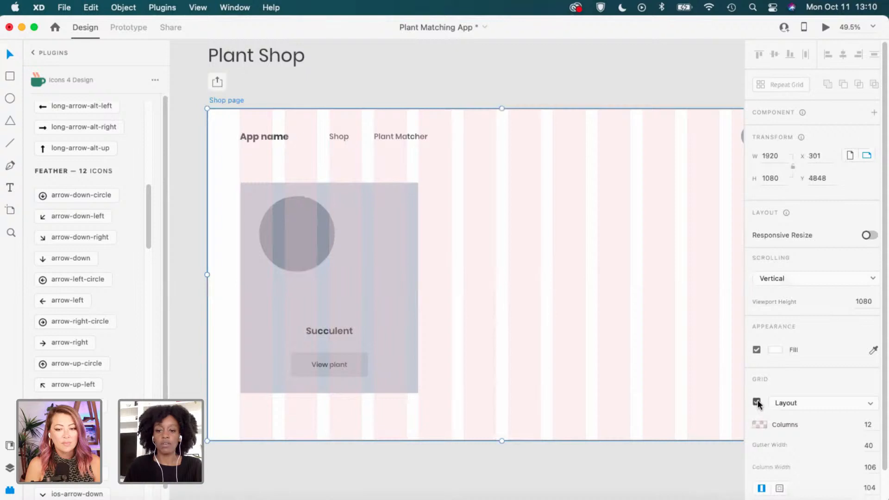
pyautogui.click(335, 248)
pyautogui.moveTo(334, 270); pyautogui.dragTo(329, 266)
# Narrow the card from 580 to 445 wide and recentre the circle on it.
pyautogui.click(364, 293)
pyautogui.moveTo(392, 286); pyautogui.dragTo(373, 290)
pyautogui.moveTo(311, 246); pyautogui.dragTo(323, 246)
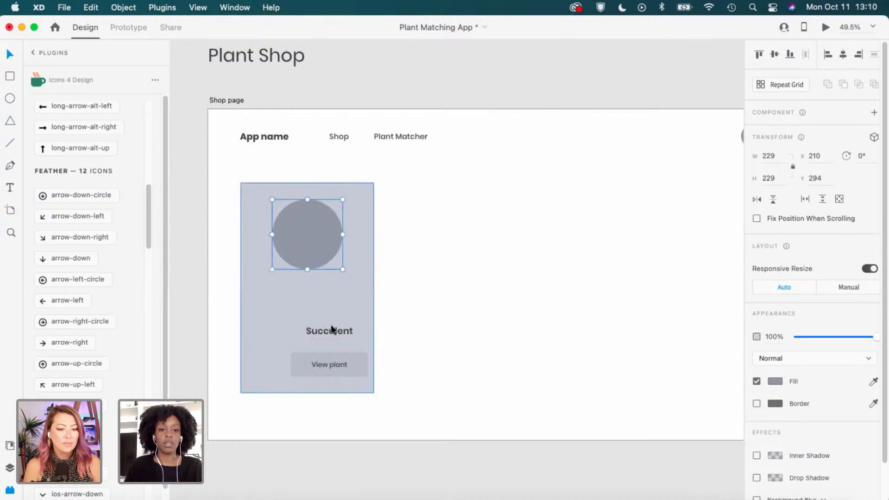
# Move the label under the circle, rename it 'Plant name' and centre it.
pyautogui.moveTo(333, 327); pyautogui.dragTo(310, 287)
pyautogui.doubleClick(312, 292)
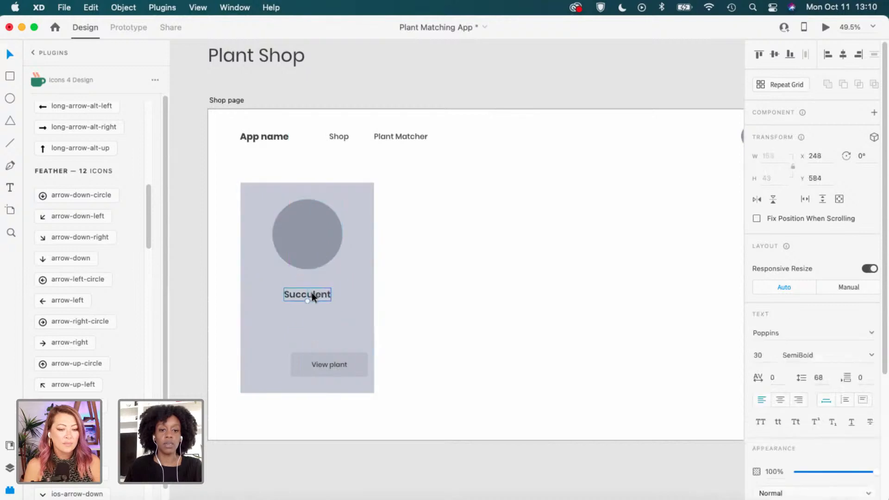
pyautogui.write('P')
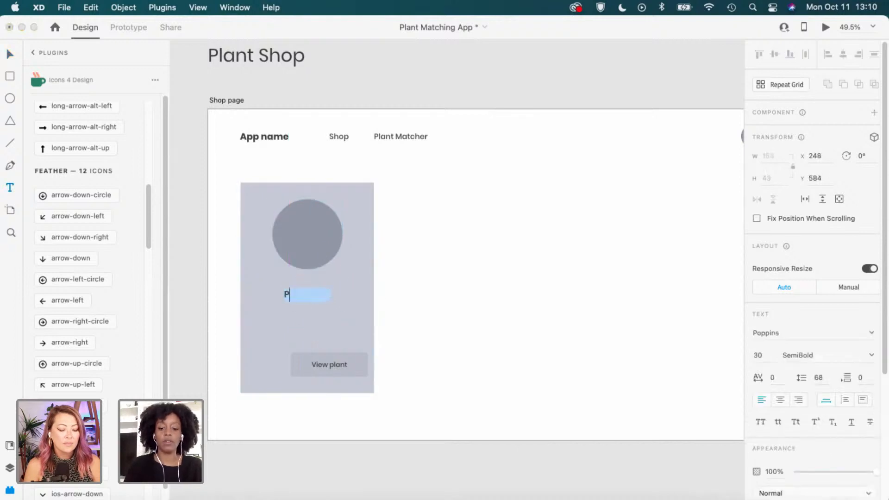
pyautogui.write('lant name')
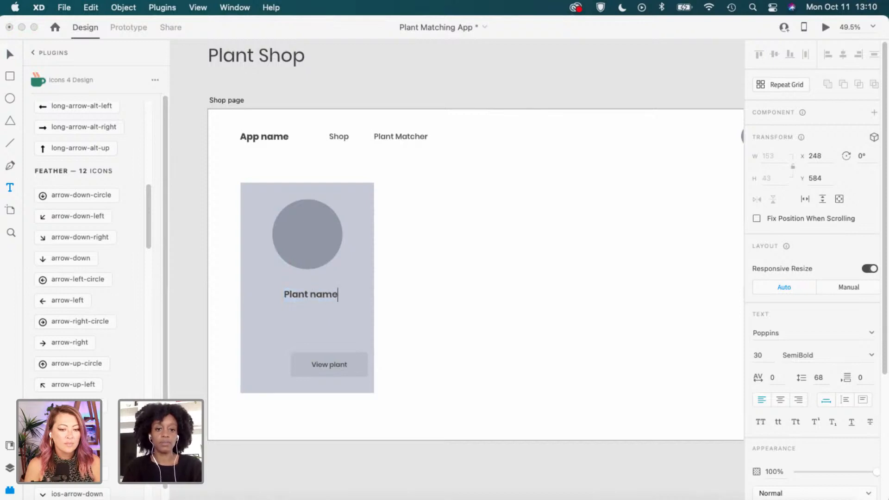
pyautogui.press('Escape')
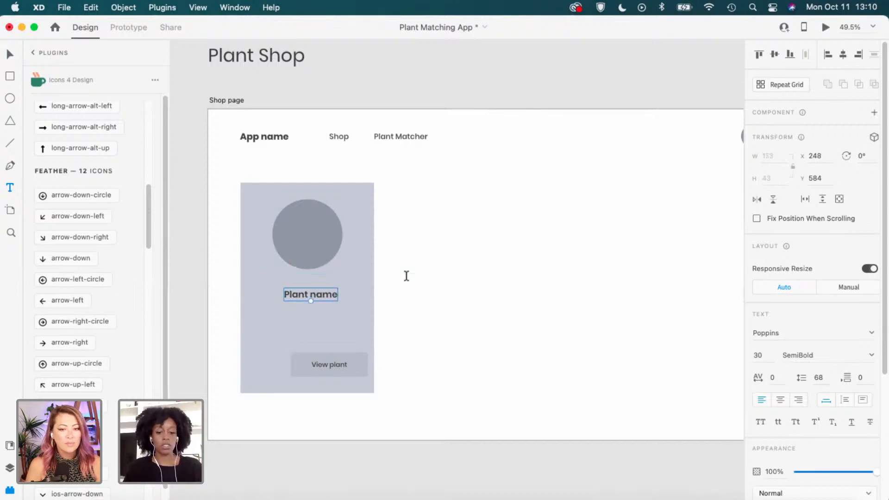
pyautogui.press('v')
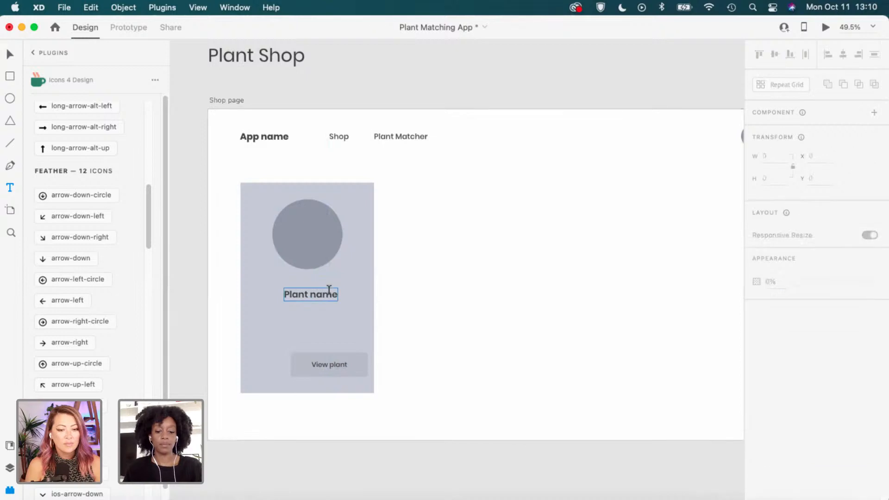
pyautogui.moveTo(324, 293); pyautogui.dragTo(321, 288)
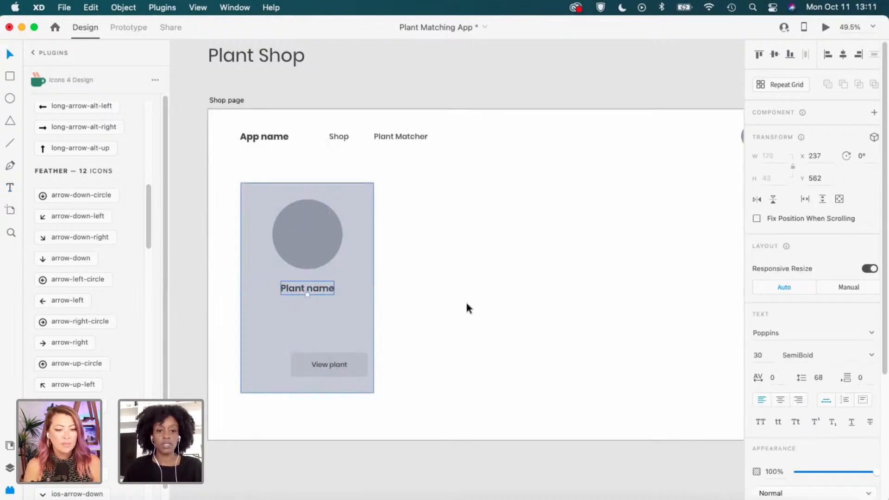
pyautogui.click(465, 299)
# Duplicate the Plant name label just below the original.
pyautogui.click(319, 289)
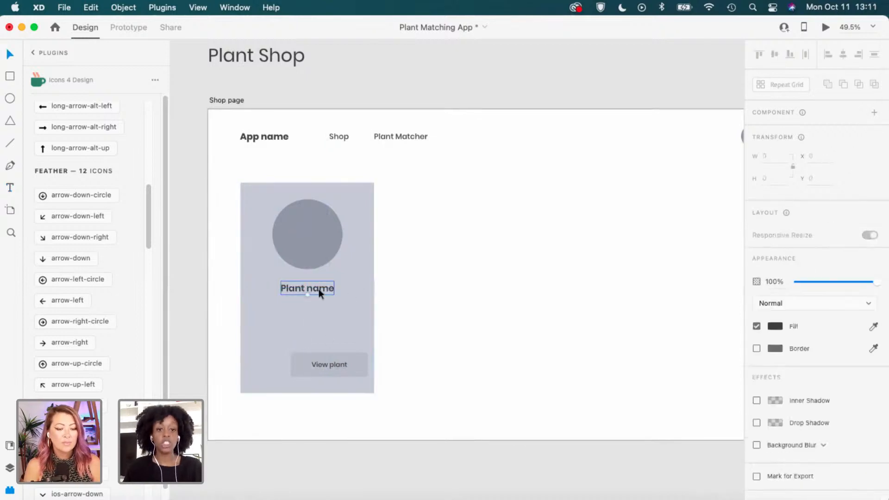
pyautogui.moveTo(320, 288); pyautogui.dragTo(323, 304)
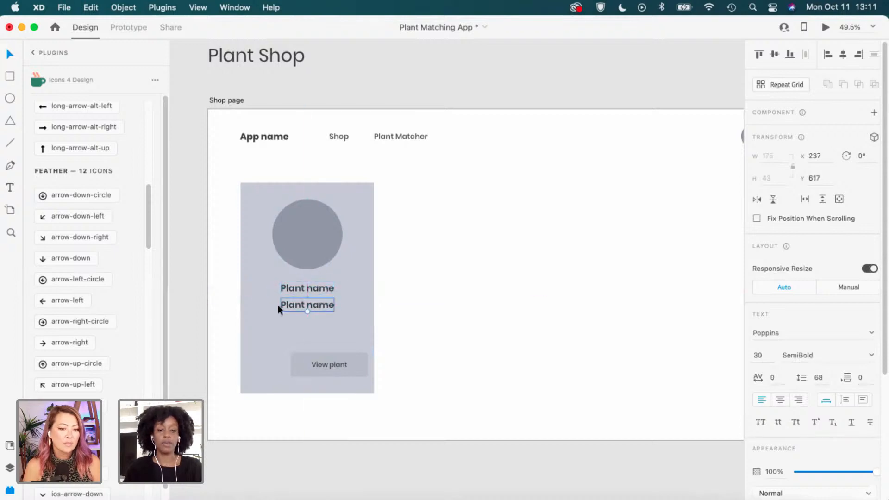
pyautogui.scroll(5, 282, 309)
# Retype the duplicated line as 'Description' and return to the full plugins list.
pyautogui.doubleClick(318, 303)
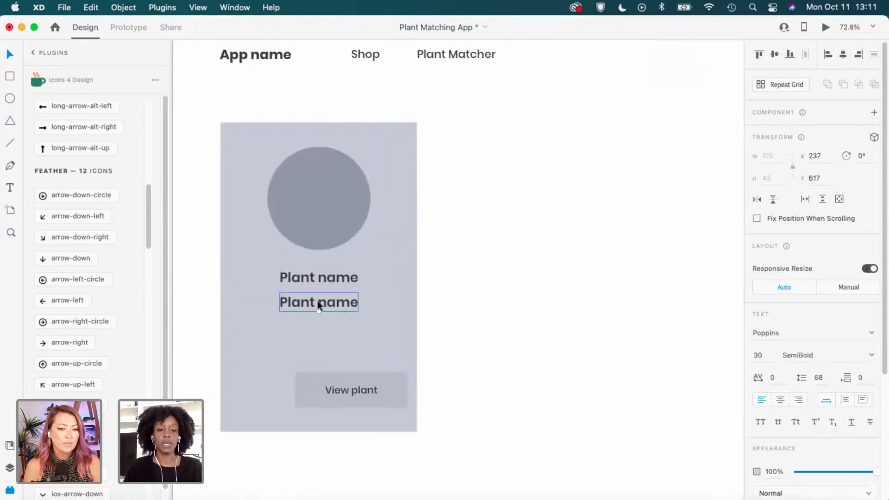
pyautogui.write('DEs')
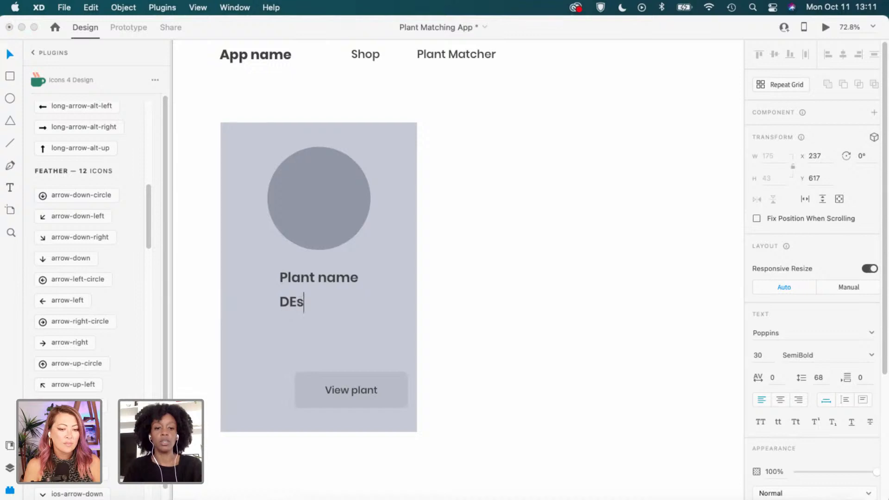
pyautogui.press('BackSpace')
pyautogui.press('BackSpace')
pyautogui.write('escription')
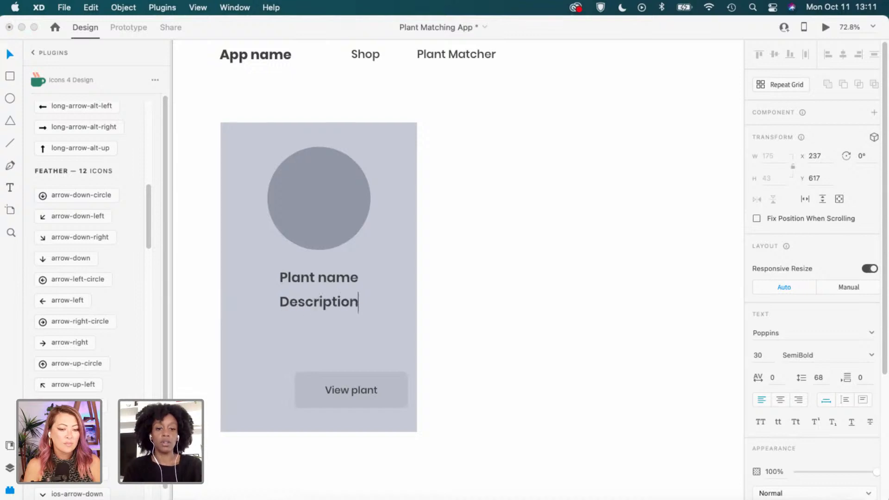
pyautogui.press('Escape')
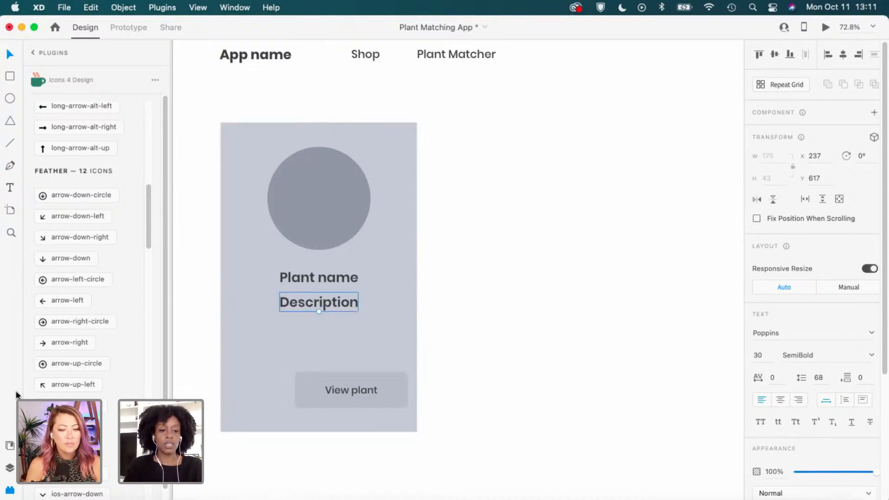
pyautogui.click(33, 53)
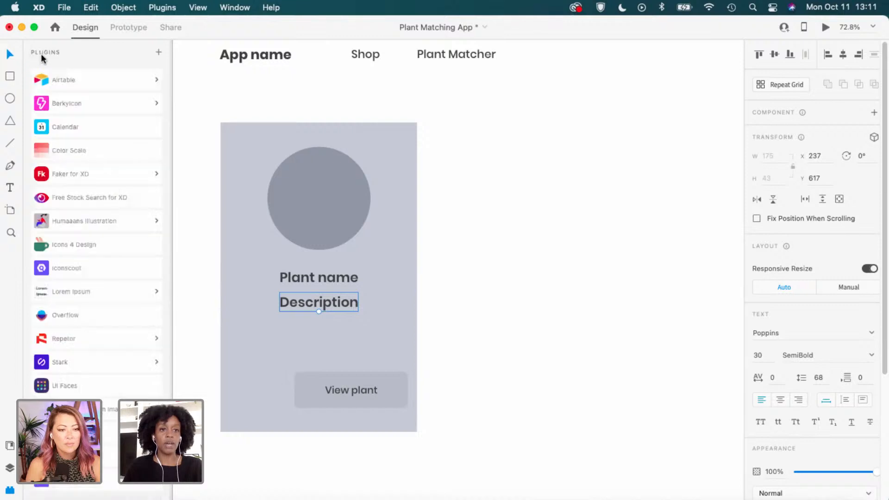
# Make the Description text a fixed-width area and widen it on both sides.
pyautogui.click(132, 296)
pyautogui.click(490, 305)
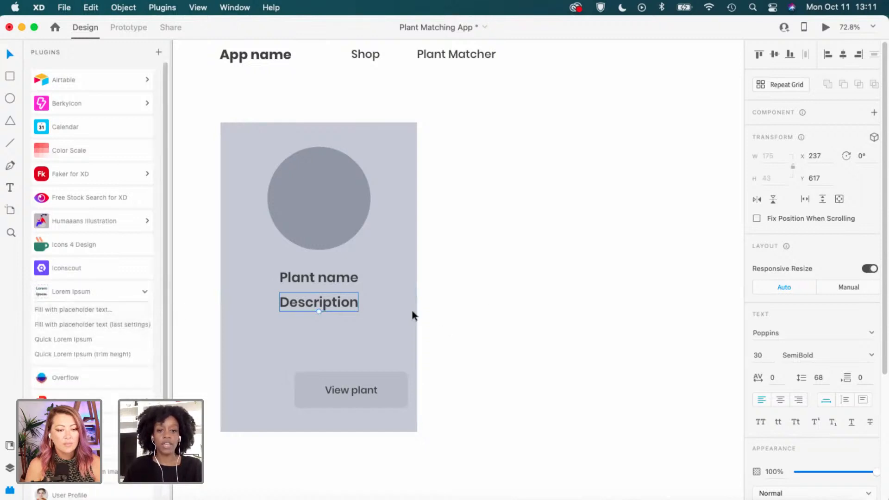
pyautogui.click(308, 303)
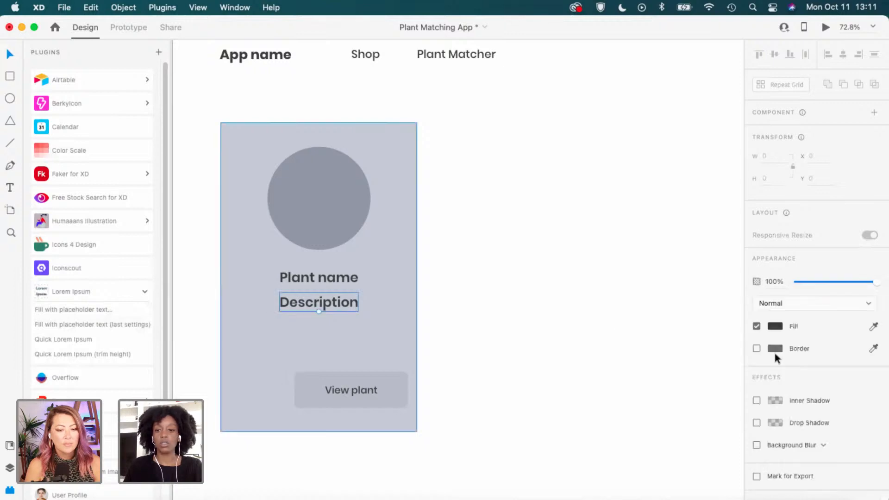
pyautogui.scroll(-4, 848, 370)
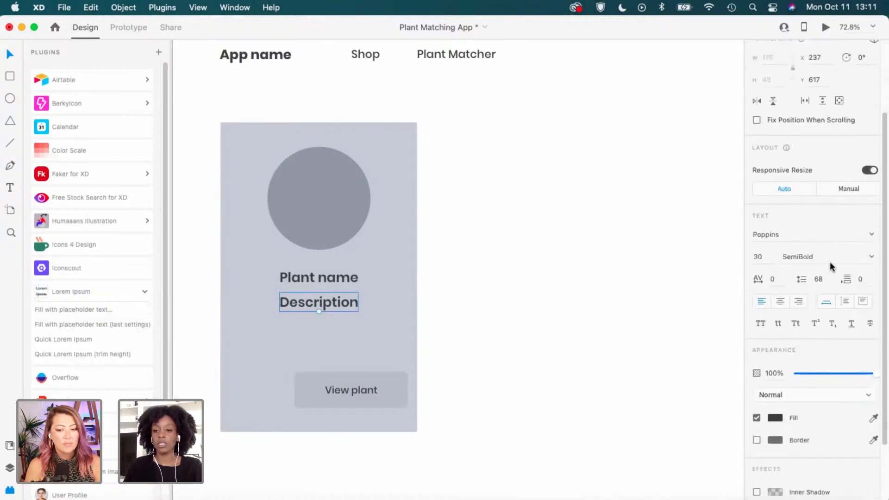
pyautogui.scroll(-1, 830, 262)
pyautogui.click(849, 296)
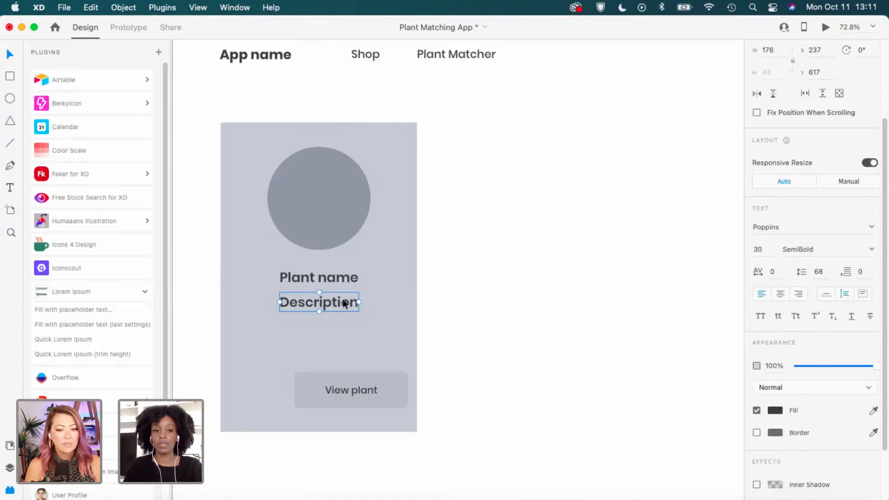
pyautogui.moveTo(362, 301); pyautogui.dragTo(388, 301)
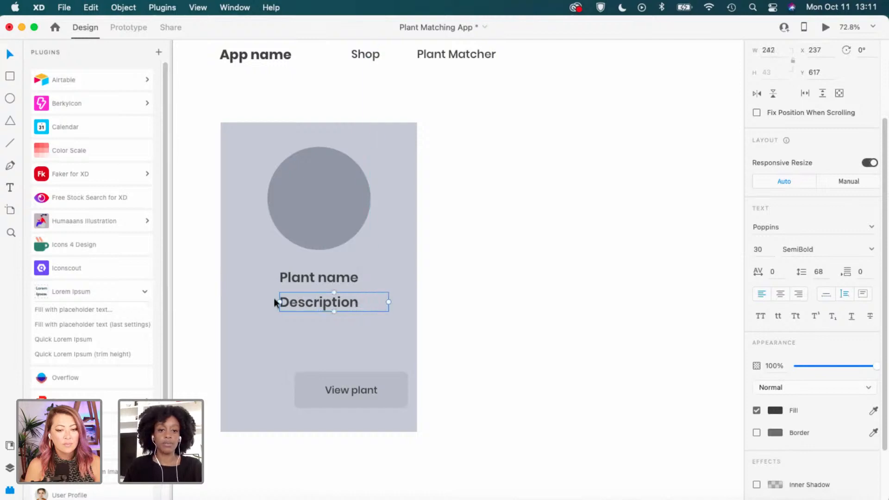
pyautogui.moveTo(276, 301); pyautogui.dragTo(248, 302)
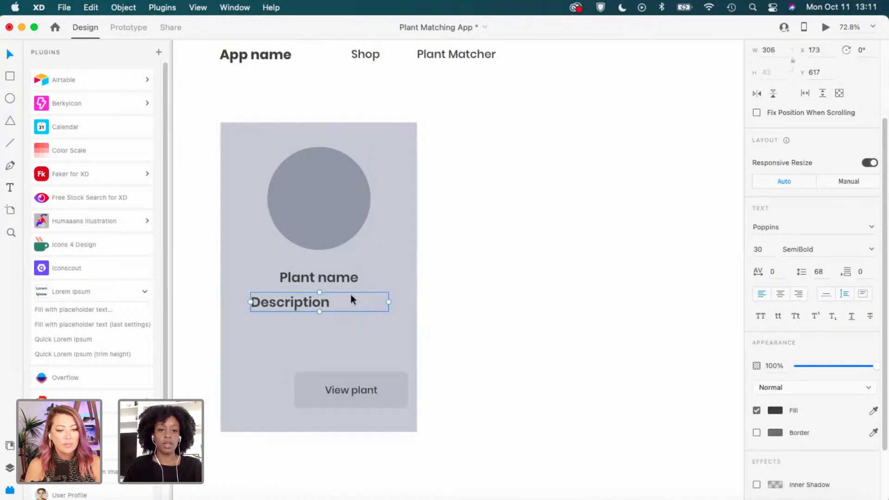
# Fill the Description box with Lorem Ipsum placeholder text, accepting the plugin's policy.
pyautogui.click(93, 308)
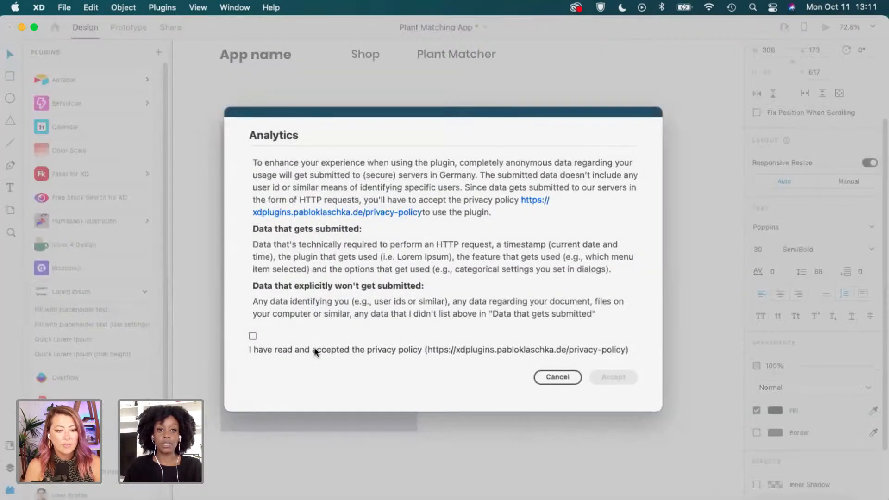
pyautogui.click(252, 336)
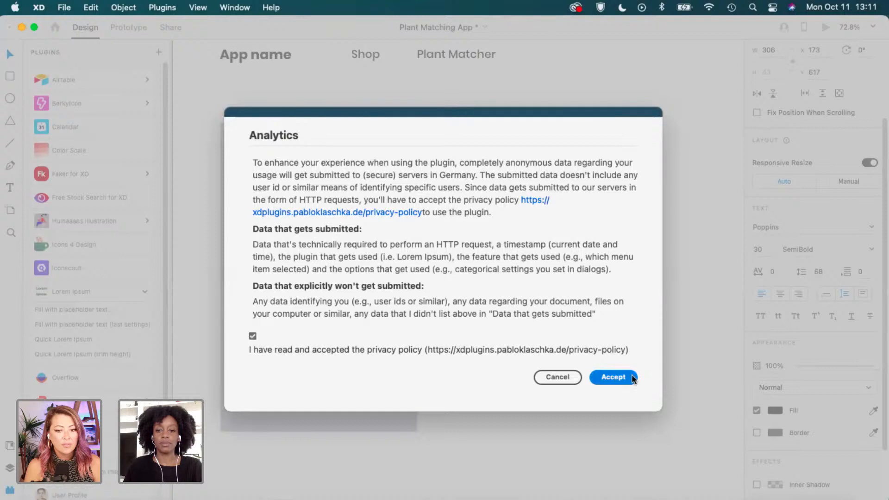
pyautogui.click(634, 377)
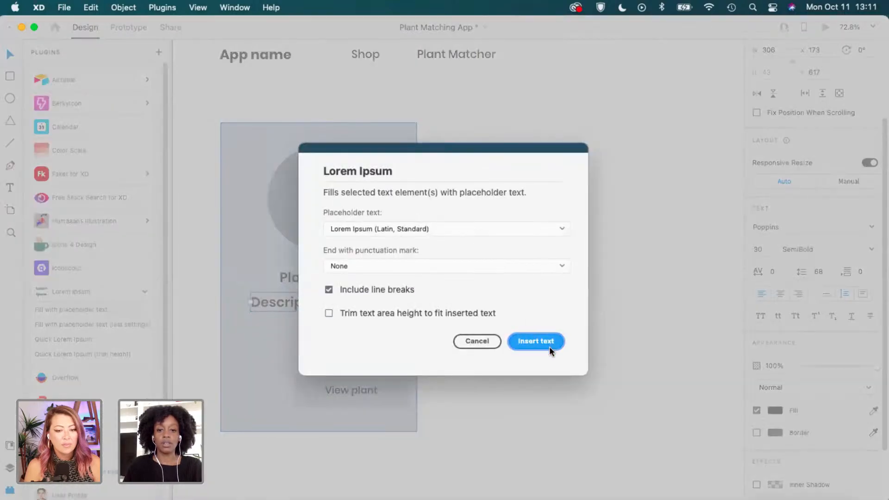
pyautogui.click(537, 340)
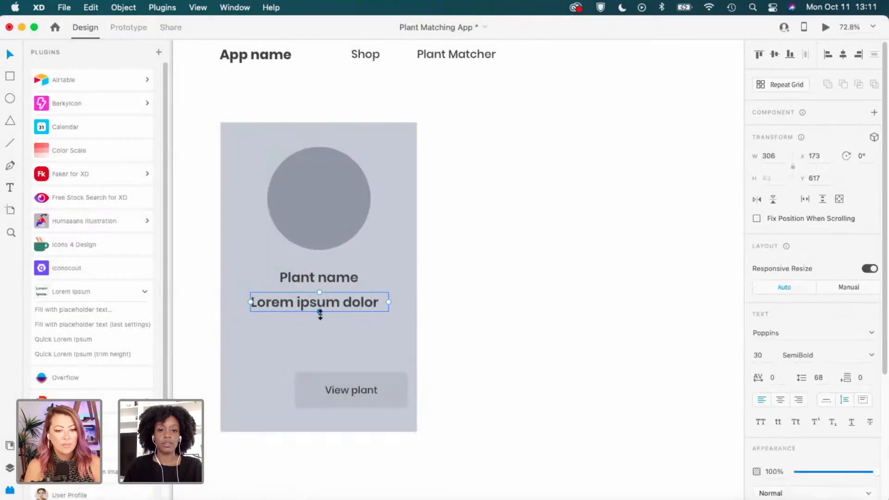
# Narrow the Lorem ipsum dolor text box to fit its words.
pyautogui.moveTo(319, 313); pyautogui.dragTo(323, 338)
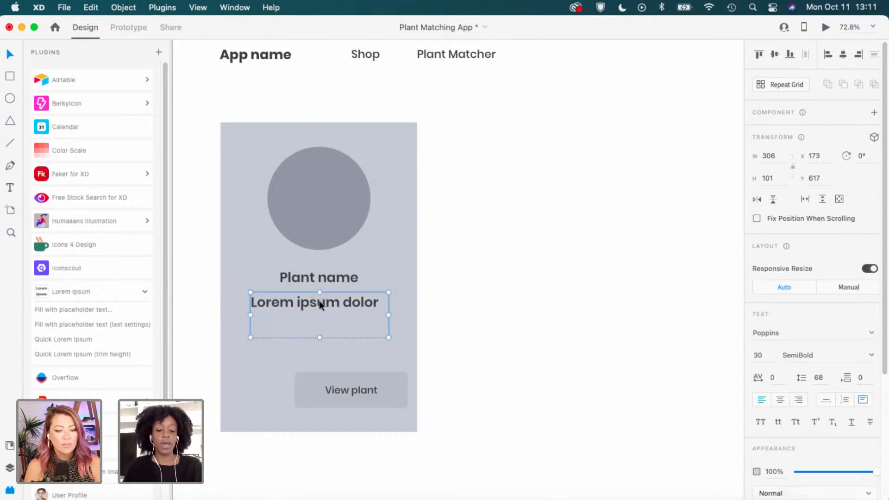
pyautogui.press('super+z')
pyautogui.click(454, 299)
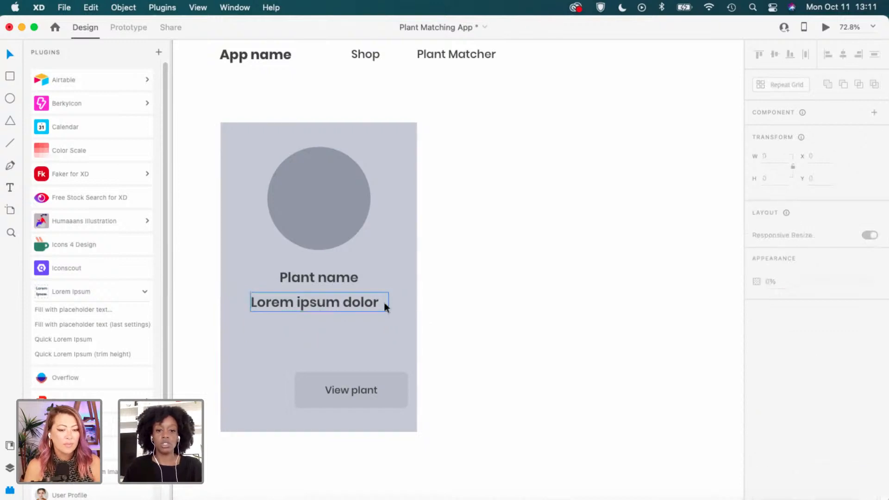
pyautogui.click(362, 303)
pyautogui.moveTo(389, 302); pyautogui.dragTo(379, 302)
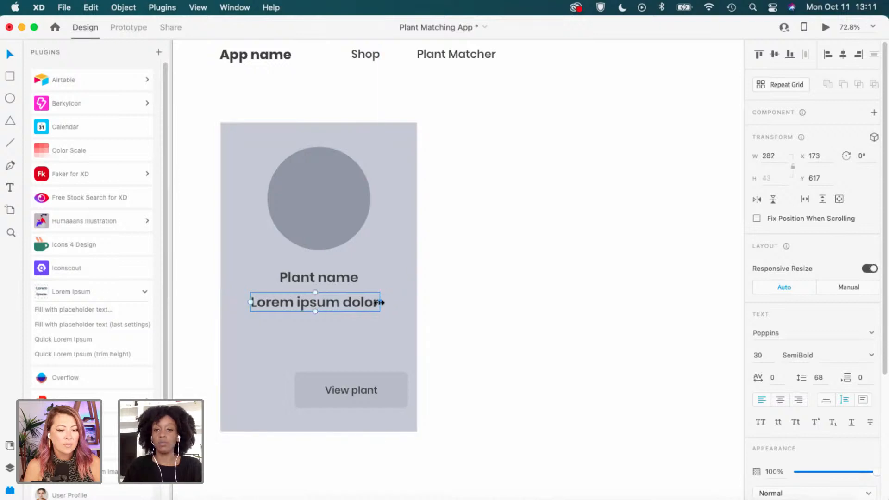
# Centre the Lorem ipsum text horizontally within the card rather than the artboard.
pyautogui.click(842, 54)
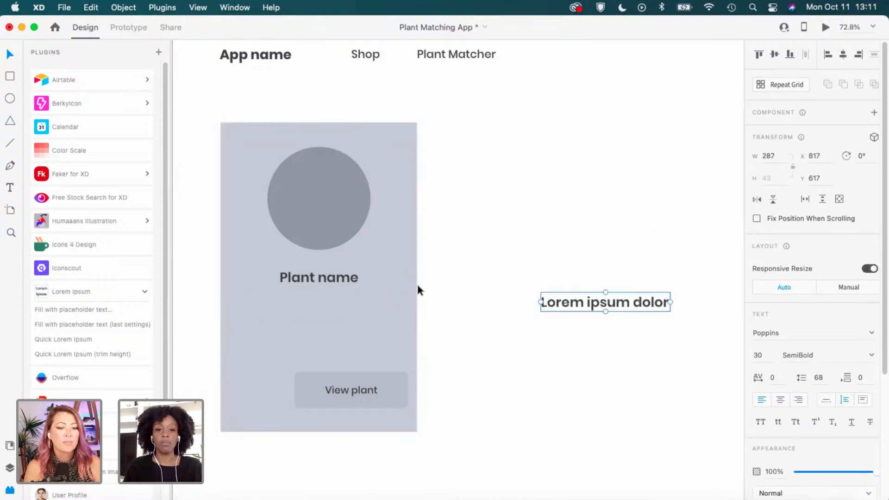
pyautogui.press('super+z')
pyautogui.keyDown('shift'); pyautogui.click(407, 267); pyautogui.keyUp('shift')
pyautogui.click(842, 56)
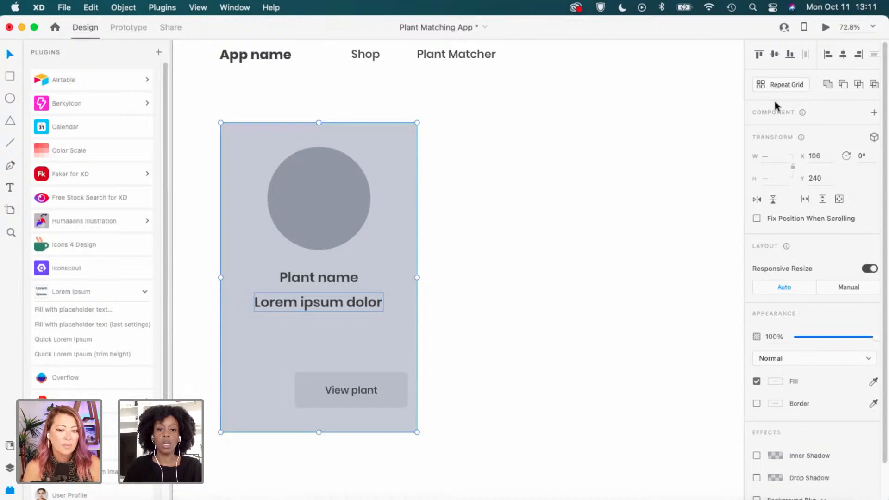
pyautogui.press('Escape')
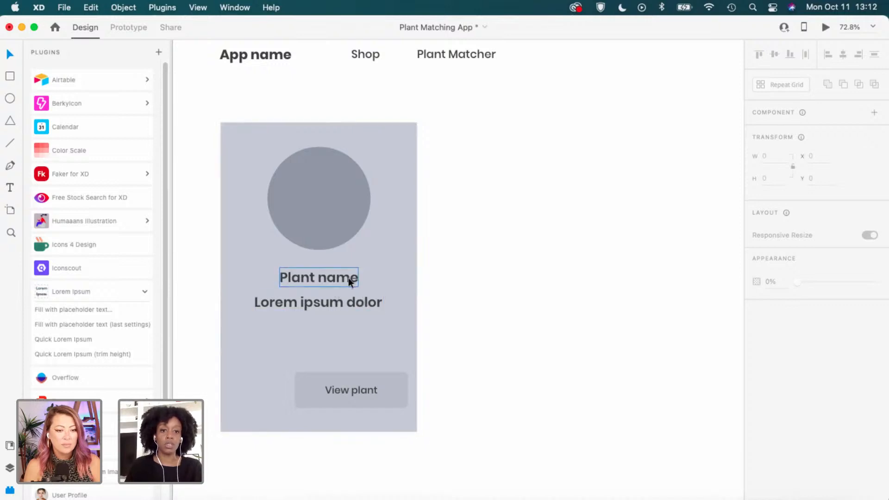
pyautogui.click(363, 306)
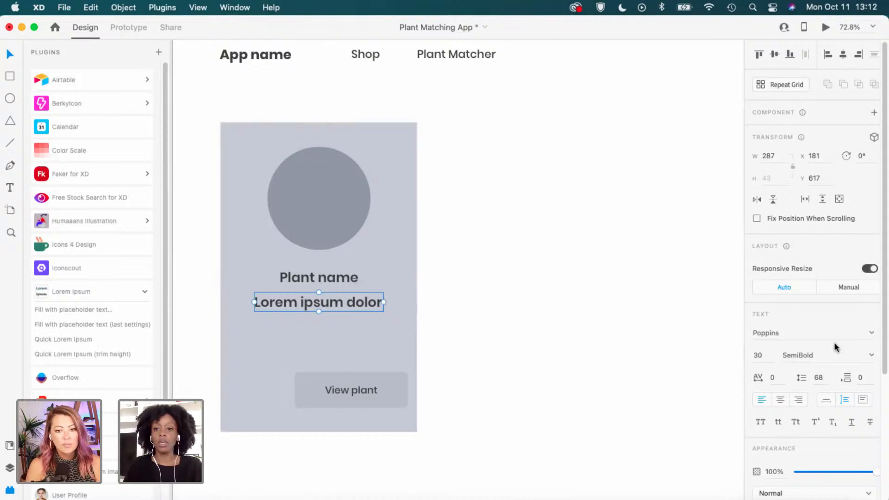
# Set the description text to font size 20 in Medium weight.
pyautogui.click(764, 355)
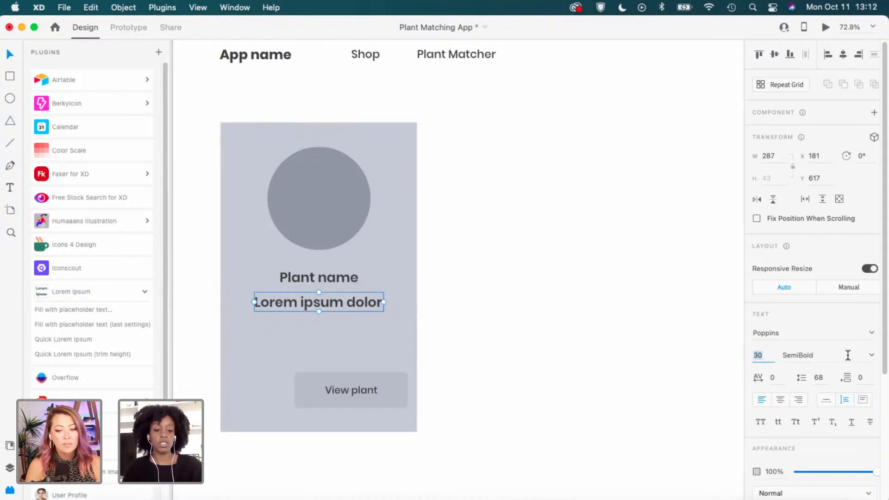
pyautogui.write('2')
pyautogui.press('Return')
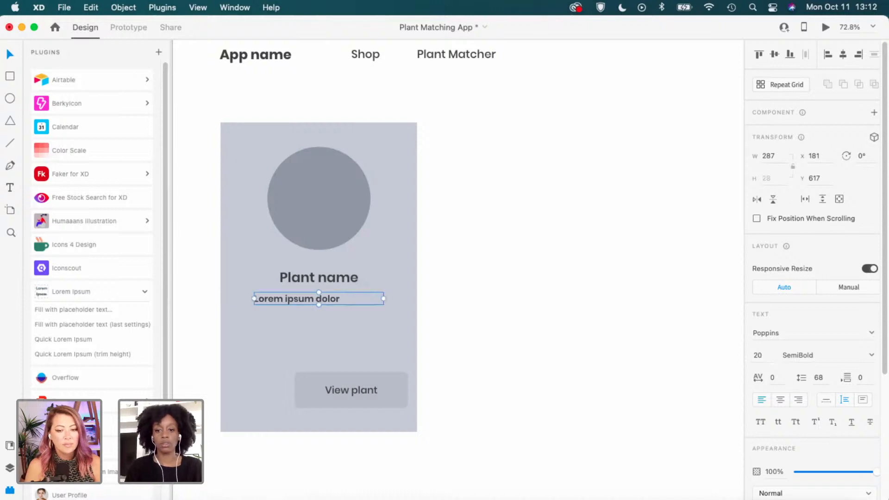
pyautogui.click(874, 358)
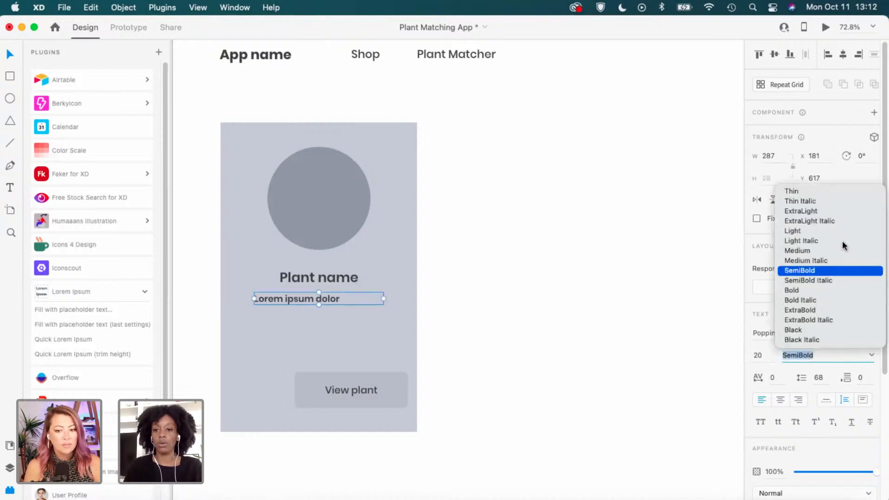
pyautogui.click(804, 254)
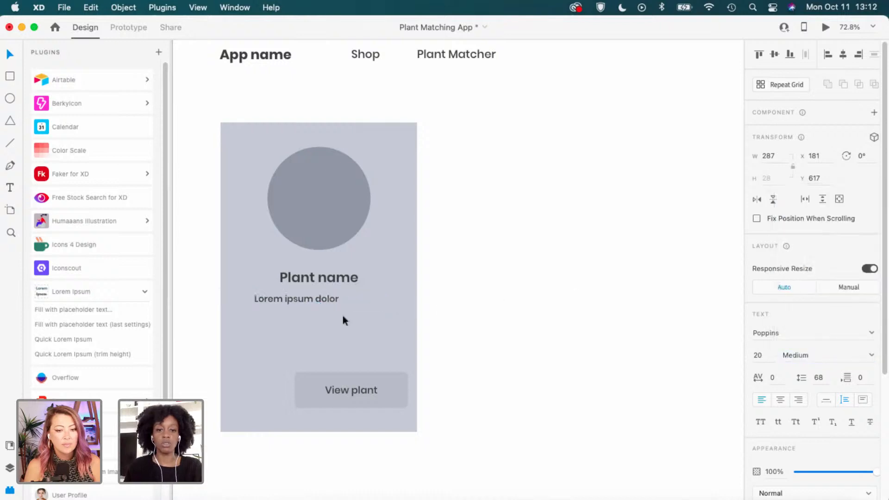
# Paste a second copy of the Lorem ipsum words into the description.
pyautogui.press('Escape')
pyautogui.click(332, 298)
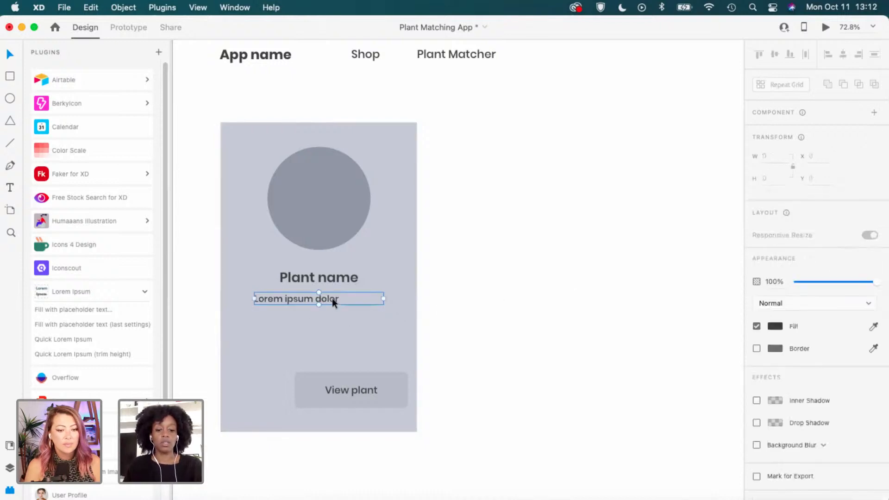
pyautogui.doubleClick(326, 300)
pyautogui.press('super+c')
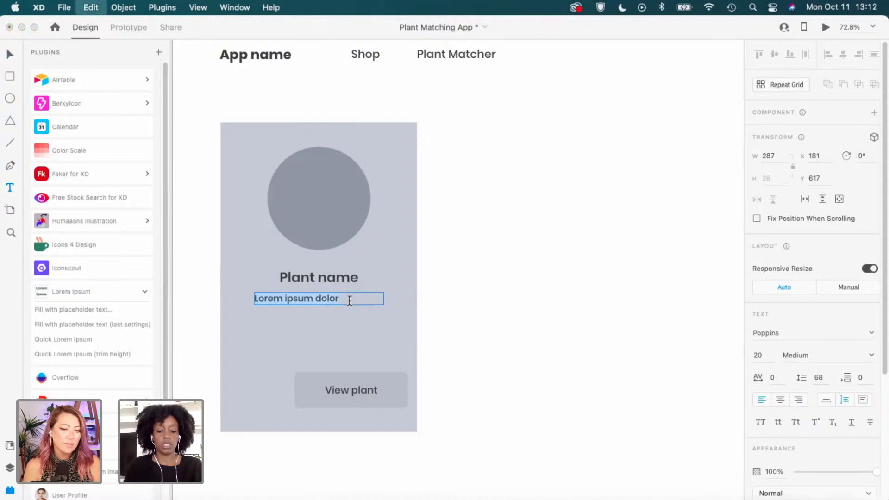
pyautogui.press('Right')
pyautogui.press('super+v')
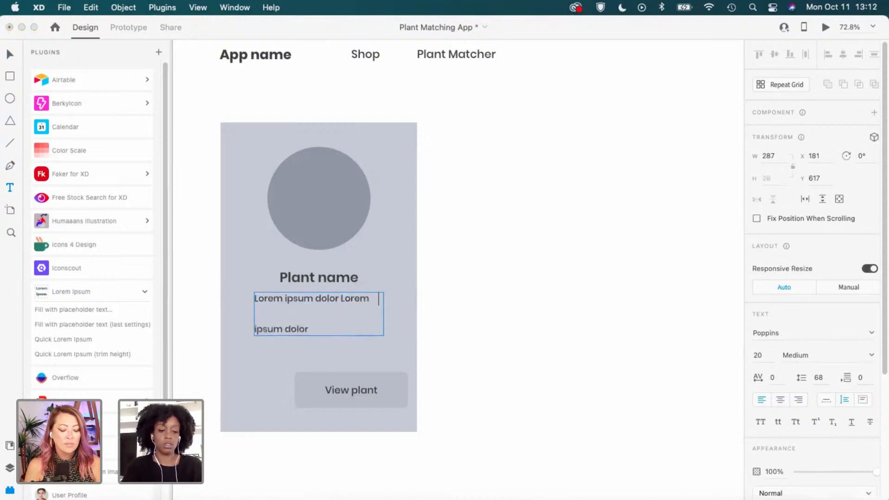
pyautogui.press('Escape')
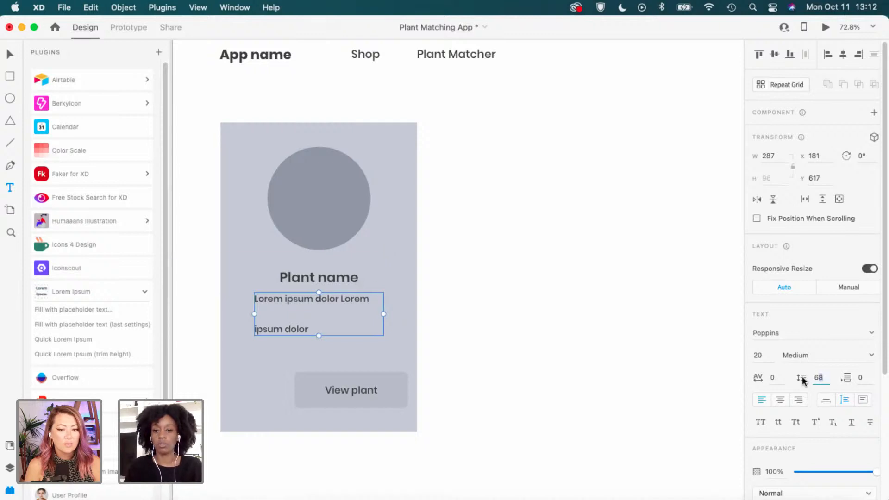
# Set the description's line spacing to 30.
pyautogui.press('super+a')
pyautogui.write('0')
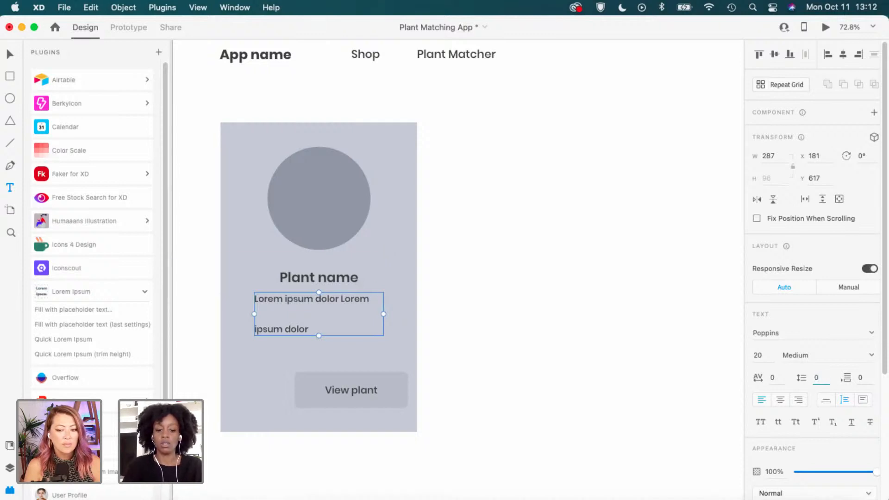
pyautogui.press('Return')
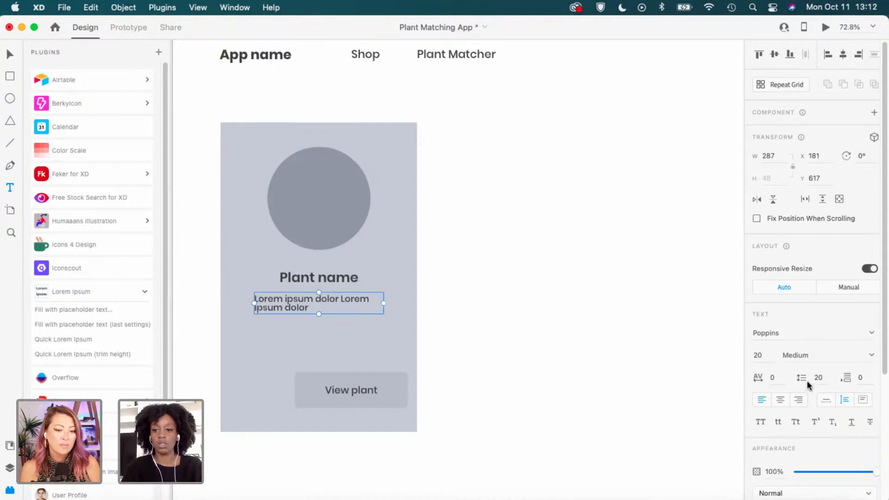
pyautogui.write('30')
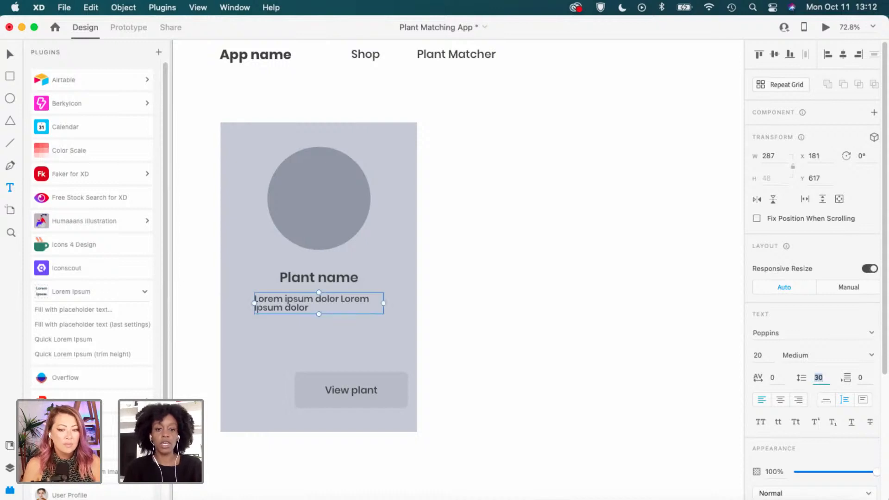
pyautogui.press('Return')
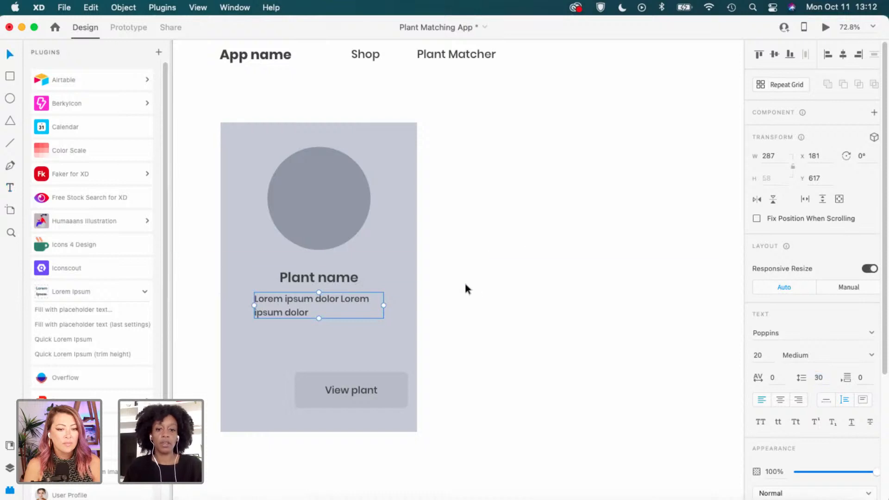
pyautogui.press('Escape')
# Centre and lower the View plant button, then duplicate the description just below it.
pyautogui.moveTo(340, 299); pyautogui.dragTo(339, 303)
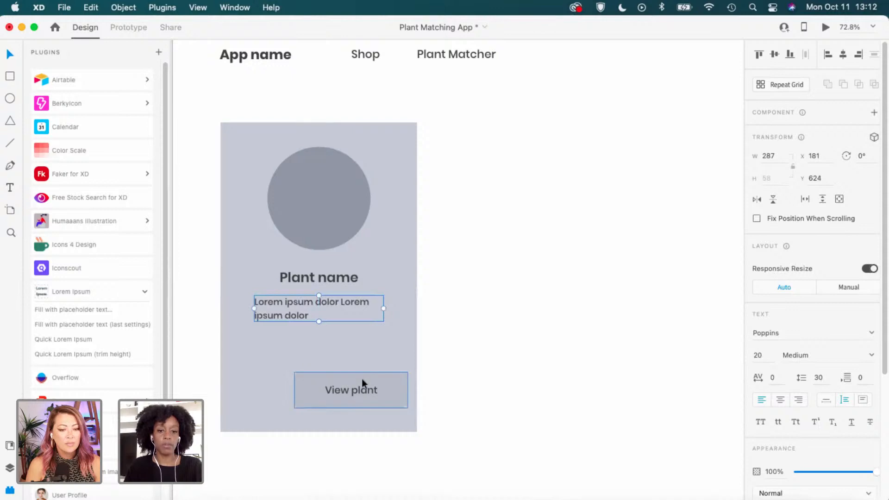
pyautogui.moveTo(363, 387); pyautogui.dragTo(329, 352)
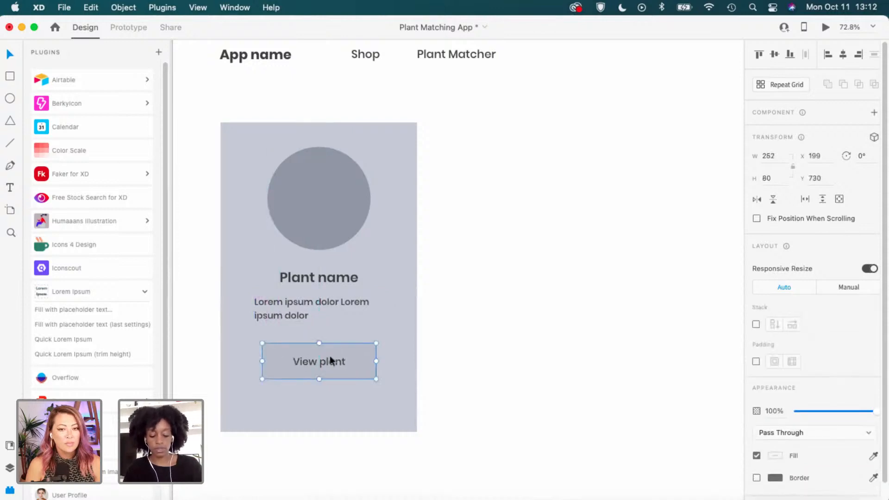
pyautogui.moveTo(342, 361); pyautogui.dragTo(341, 378)
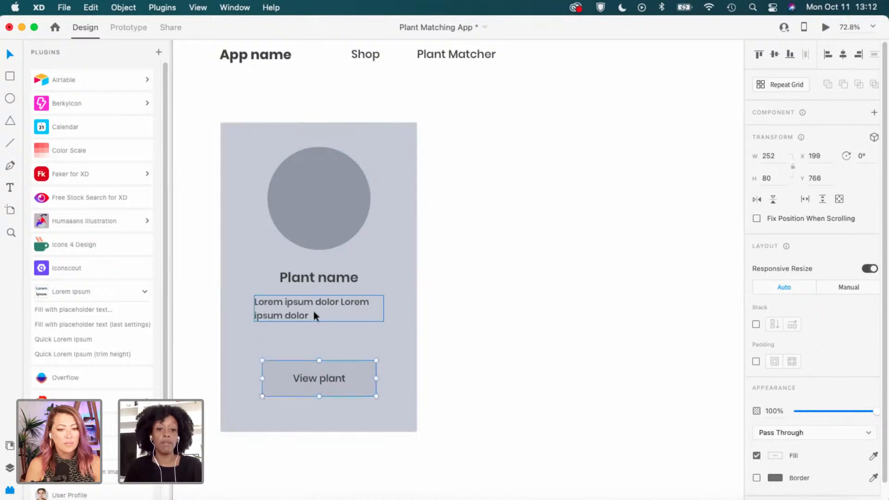
pyautogui.moveTo(313, 307); pyautogui.dragTo(307, 338)
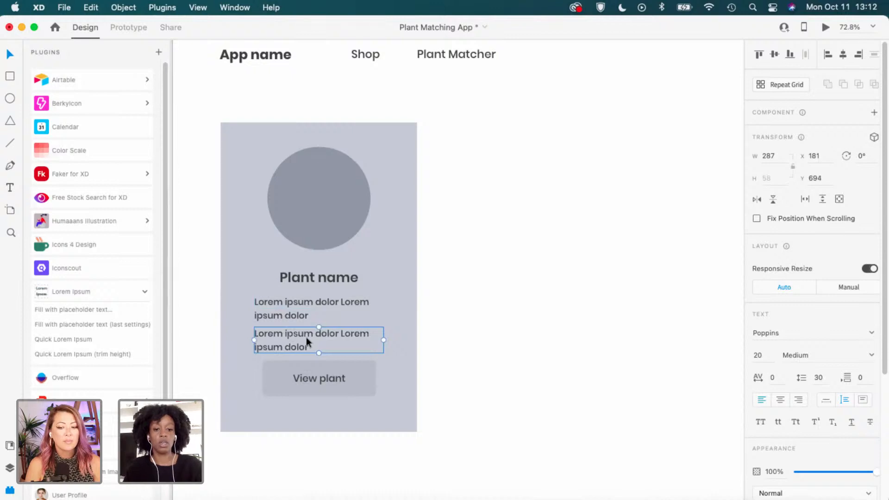
# Change the copied text to '$30', make it auto width, and set its size to 25.
pyautogui.doubleClick(306, 334)
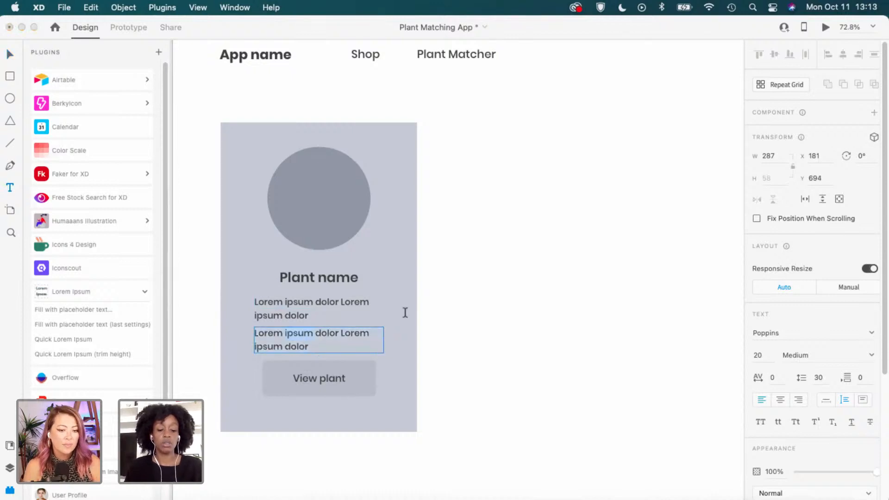
pyautogui.write('S')
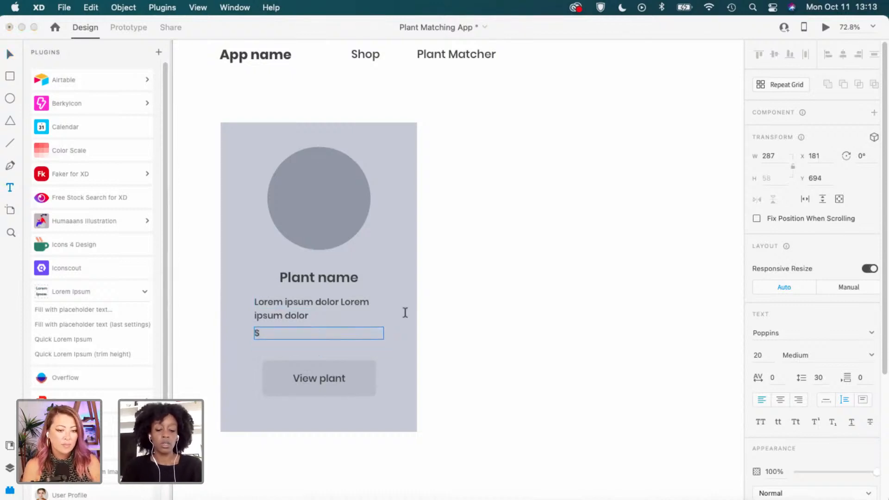
pyautogui.write('30')
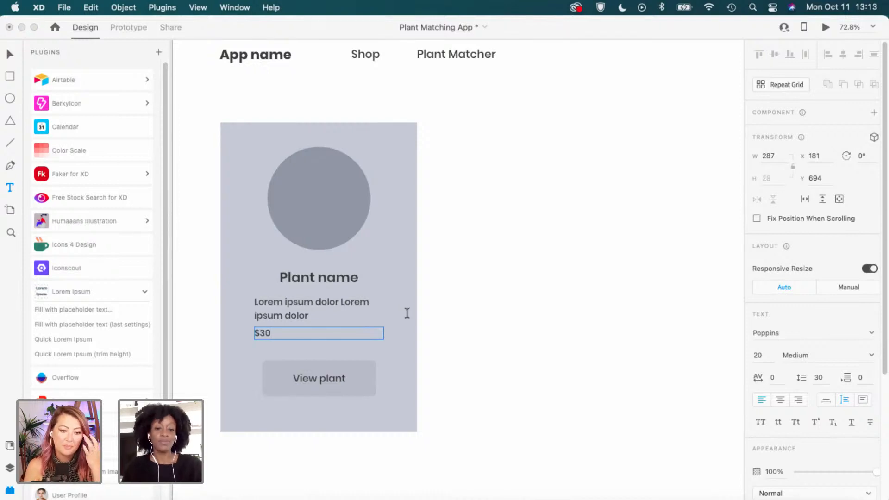
pyautogui.click(407, 314)
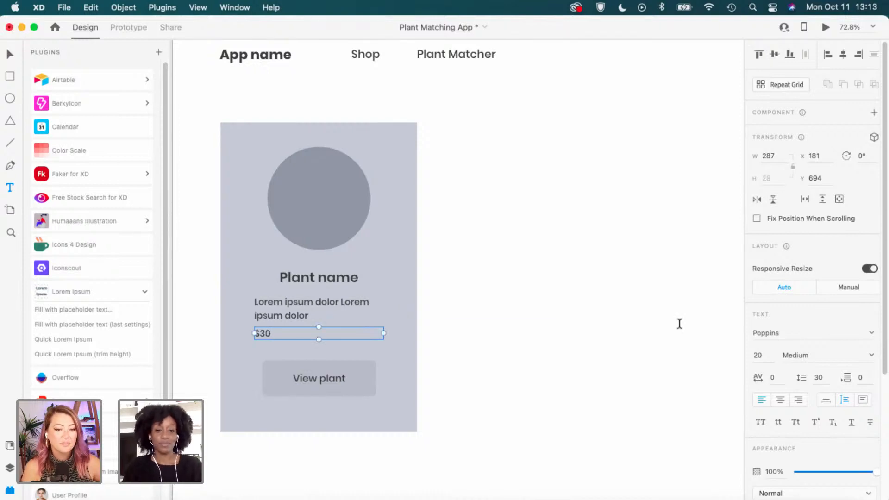
pyautogui.click(828, 400)
pyautogui.press('v')
pyautogui.moveTo(263, 331); pyautogui.dragTo(263, 334)
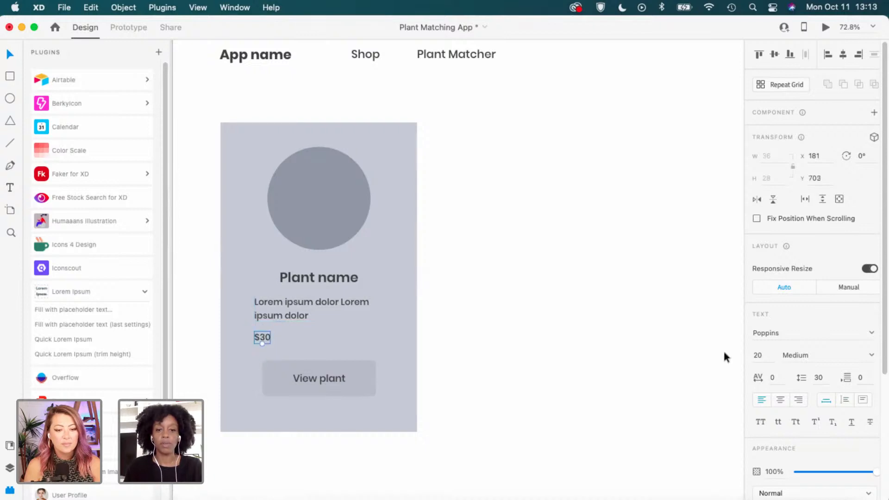
pyautogui.click(767, 356)
pyautogui.write('25')
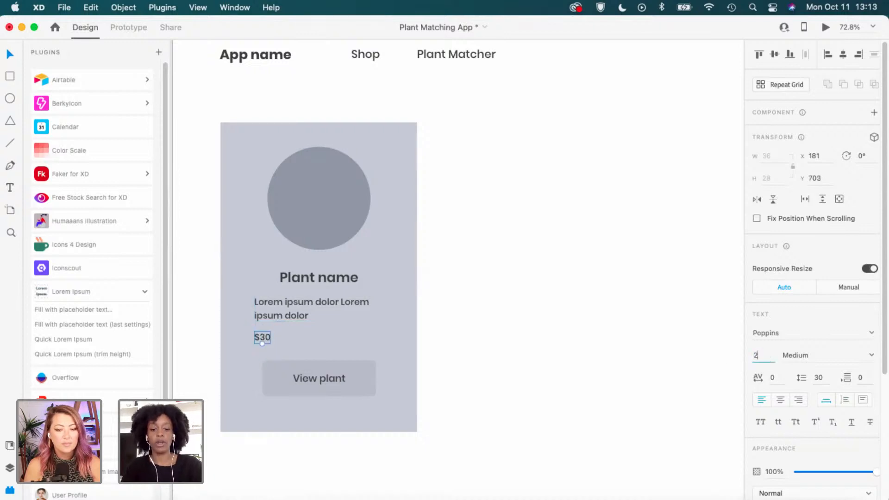
pyautogui.press('Return')
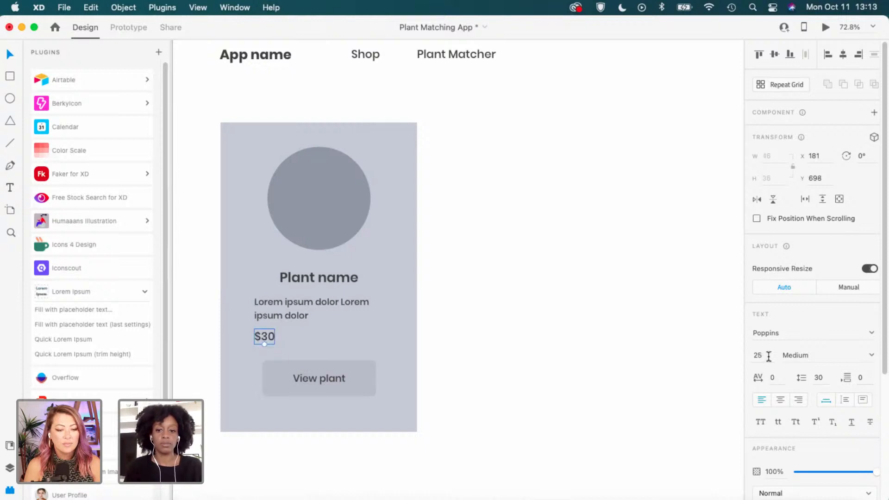
# Place the $30 price to the right of the Plant name heading.
pyautogui.click(468, 357)
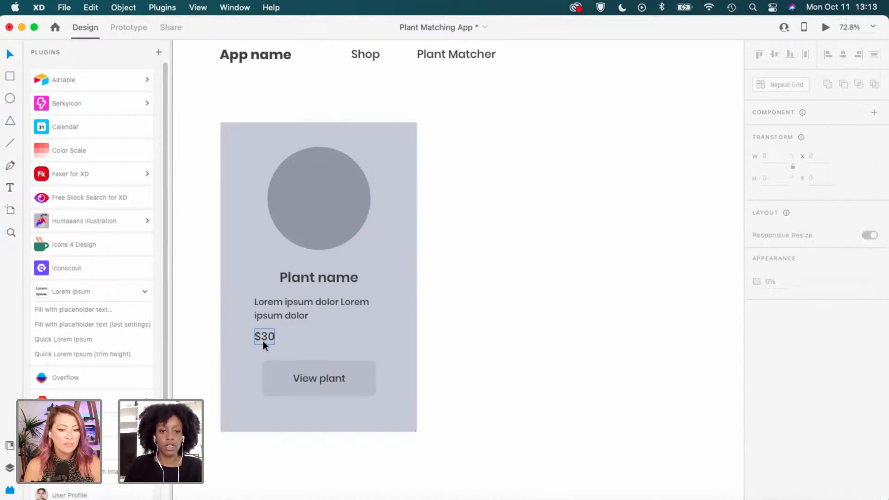
pyautogui.moveTo(263, 341); pyautogui.dragTo(263, 342)
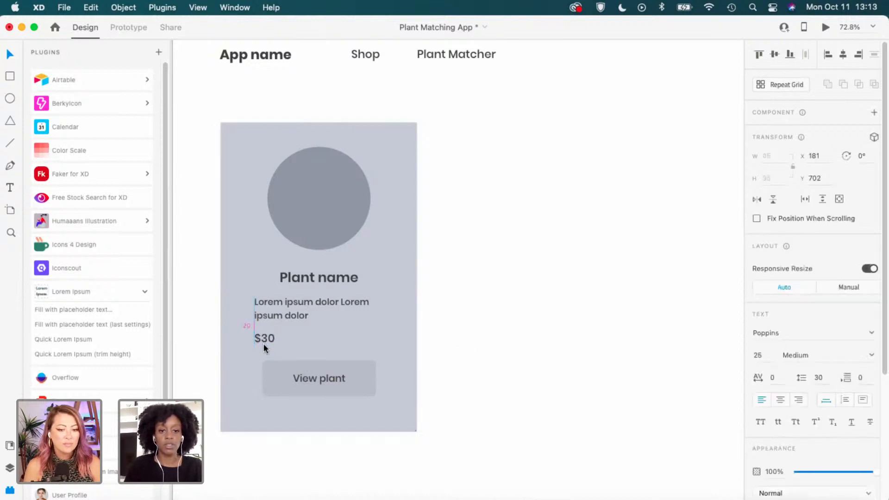
pyautogui.click(544, 370)
pyautogui.click(329, 375)
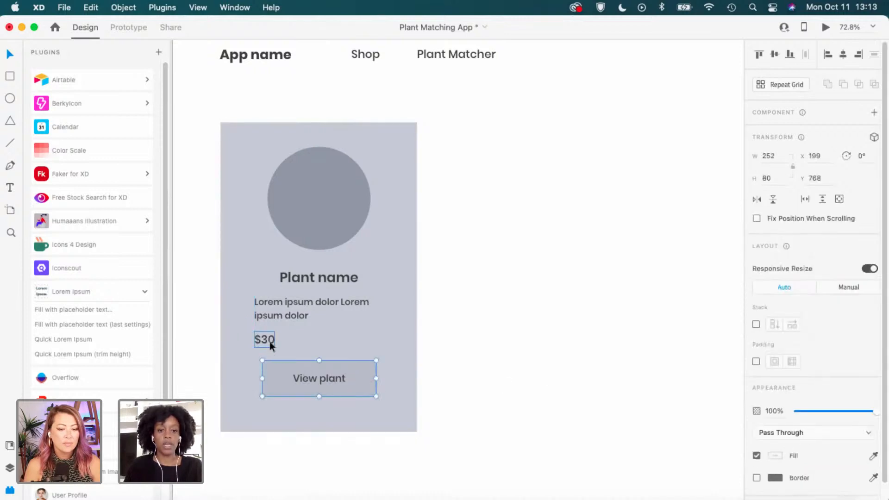
pyautogui.moveTo(269, 340); pyautogui.dragTo(385, 278)
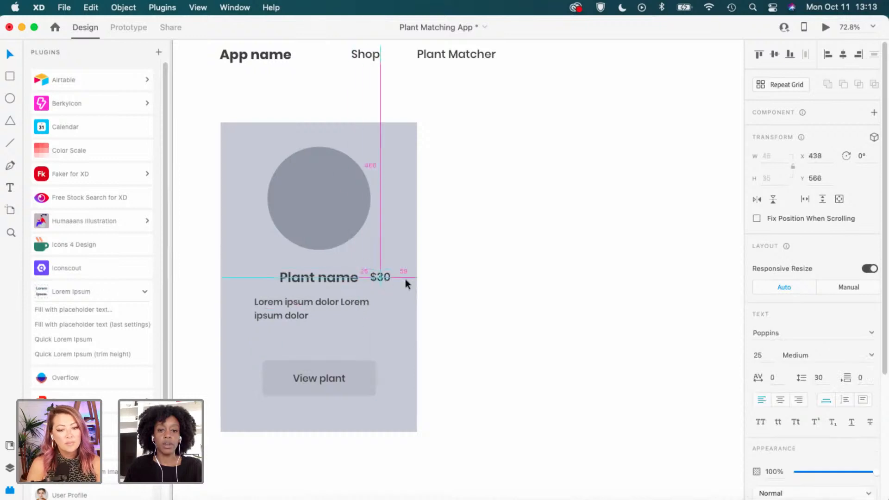
pyautogui.moveTo(382, 279); pyautogui.dragTo(264, 276)
pyautogui.click(342, 280)
pyautogui.moveTo(338, 280); pyautogui.dragTo(339, 279)
pyautogui.press('super+z')
pyautogui.moveTo(263, 277); pyautogui.dragTo(382, 280)
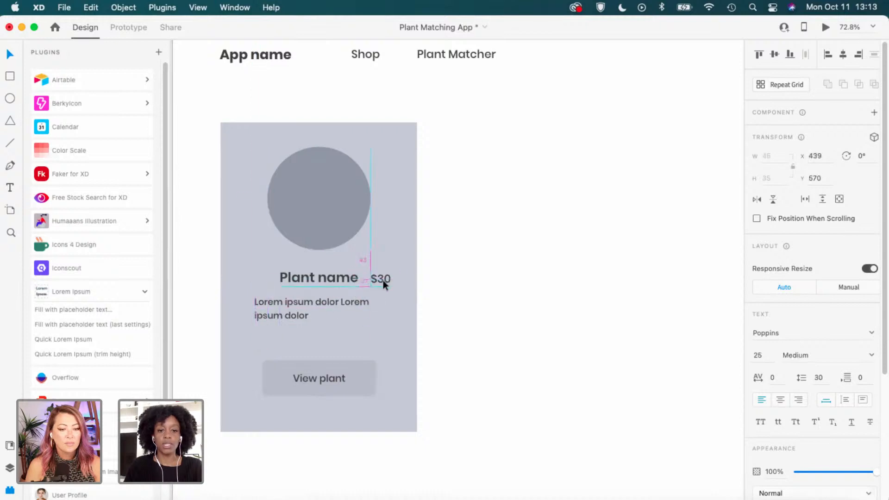
pyautogui.click(482, 284)
# Shift Plant name and $30 left together as a pair.
pyautogui.click(389, 279)
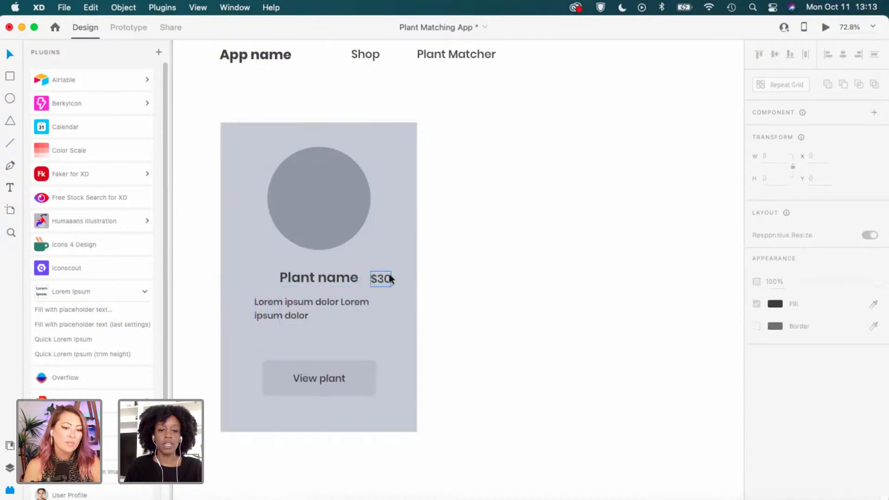
pyautogui.keyDown('shift'); pyautogui.click(355, 282); pyautogui.keyUp('shift')
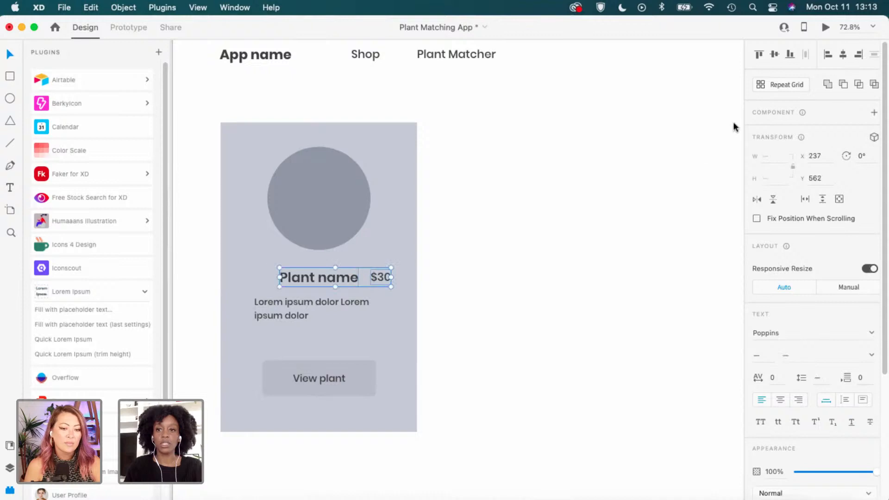
pyautogui.click(463, 262)
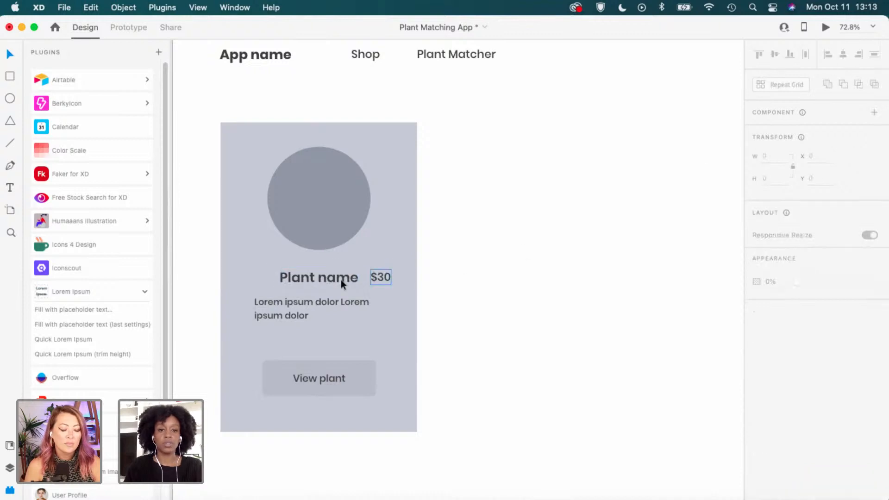
pyautogui.keyDown('shift'); pyautogui.click(380, 279); pyautogui.keyUp('shift')
pyautogui.moveTo(378, 278); pyautogui.dragTo(360, 301)
# Raise the View plant button about 30 px.
pyautogui.click(339, 328)
pyautogui.click(339, 301)
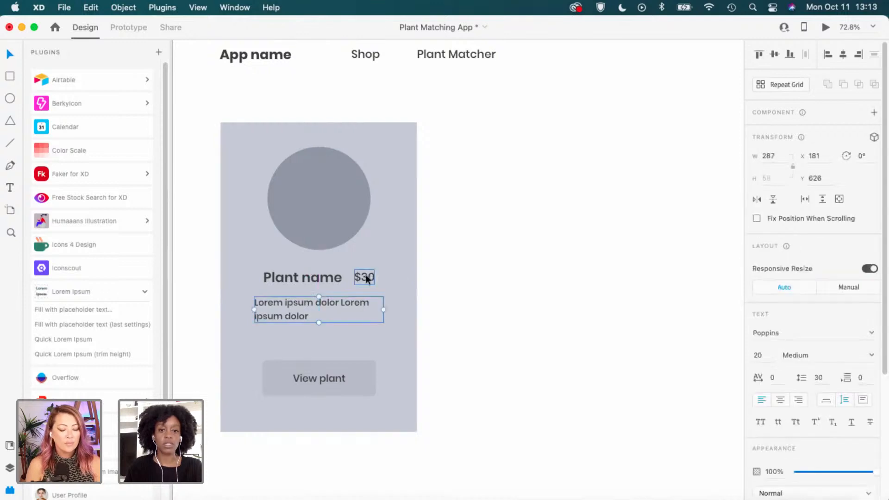
pyautogui.click(387, 348)
pyautogui.click(356, 376)
pyautogui.moveTo(363, 376); pyautogui.dragTo(362, 361)
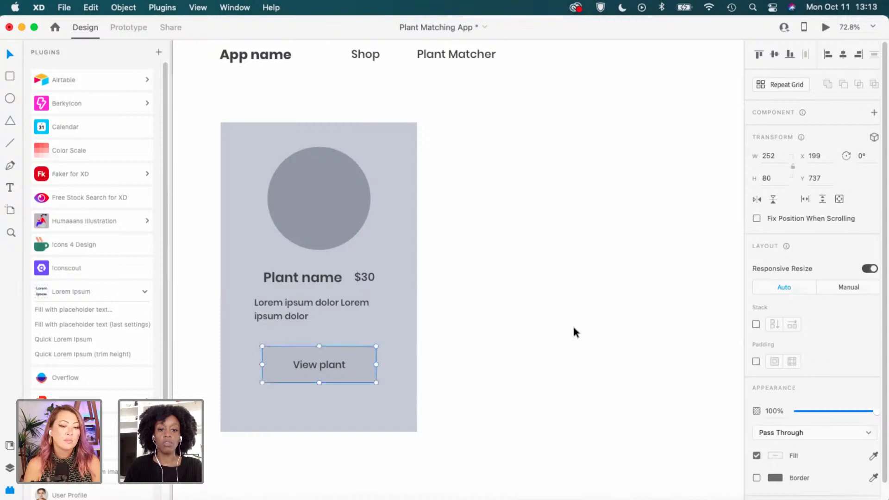
# Shorten the card background to 626 high by raising its bottom edge.
pyautogui.click(401, 218)
pyautogui.moveTo(319, 428); pyautogui.dragTo(321, 404)
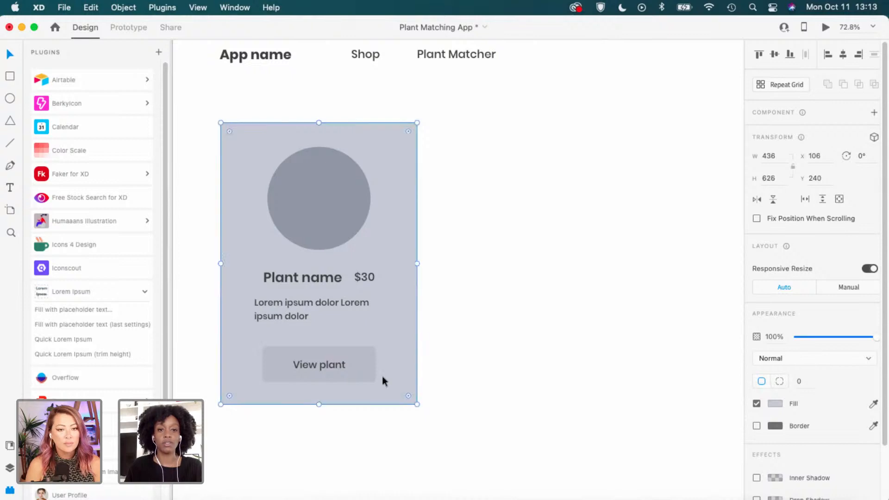
pyautogui.click(479, 197)
# Zoom out and pan to show the Plant Profile artboard with its 1 out of 4 arrow navigation.
pyautogui.scroll(-2, 494, 258)
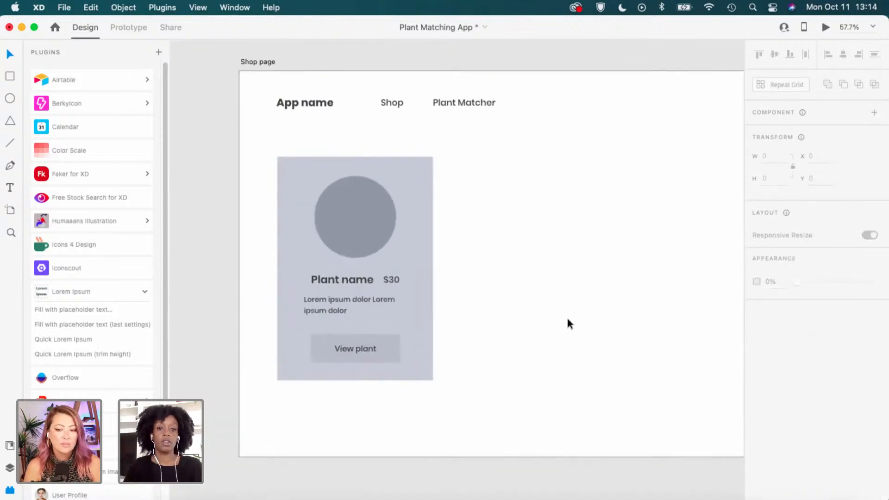
pyautogui.hscroll(3, 568, 327)
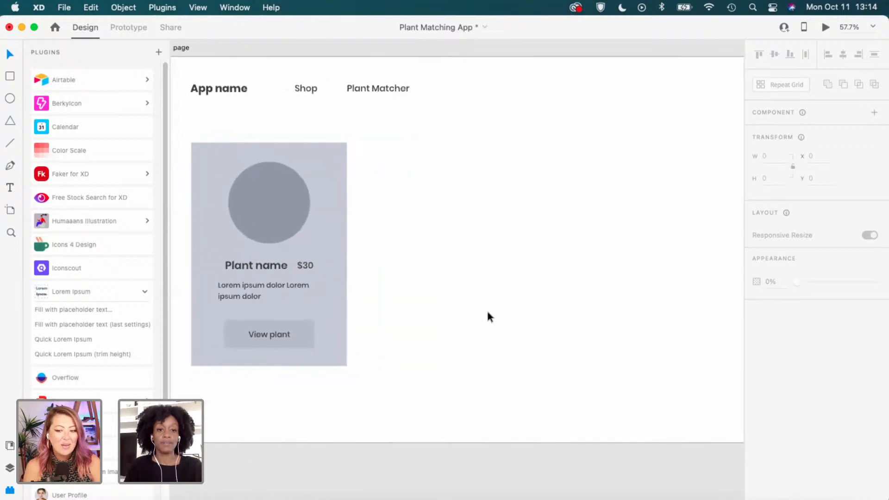
pyautogui.scroll(-1, 487, 312)
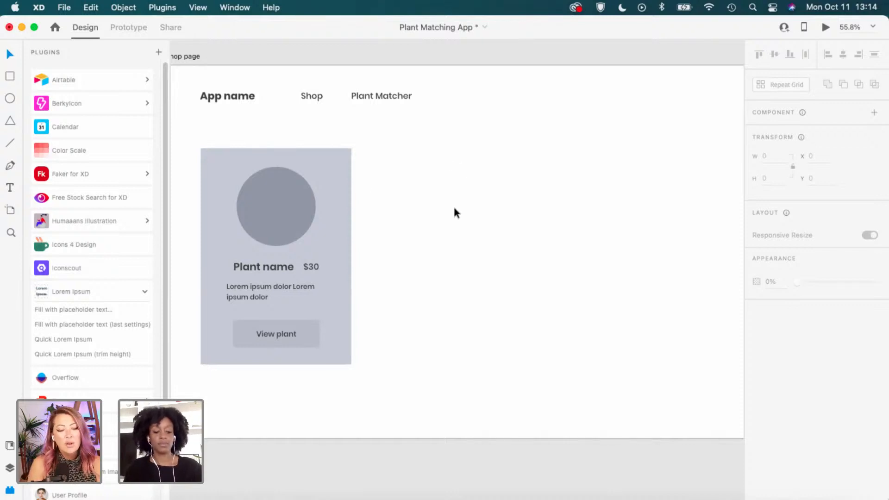
pyautogui.scroll(-3, 453, 206)
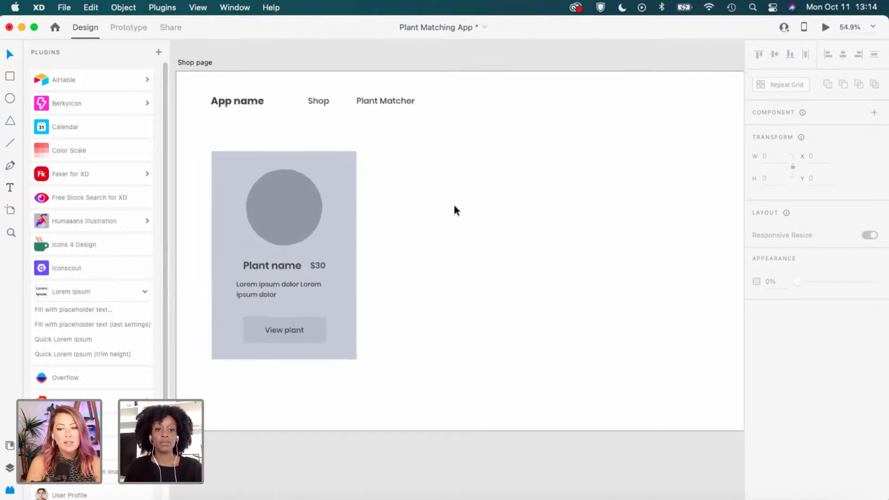
pyautogui.scroll(-3, 453, 206)
pyautogui.scroll(10, 550, 95)
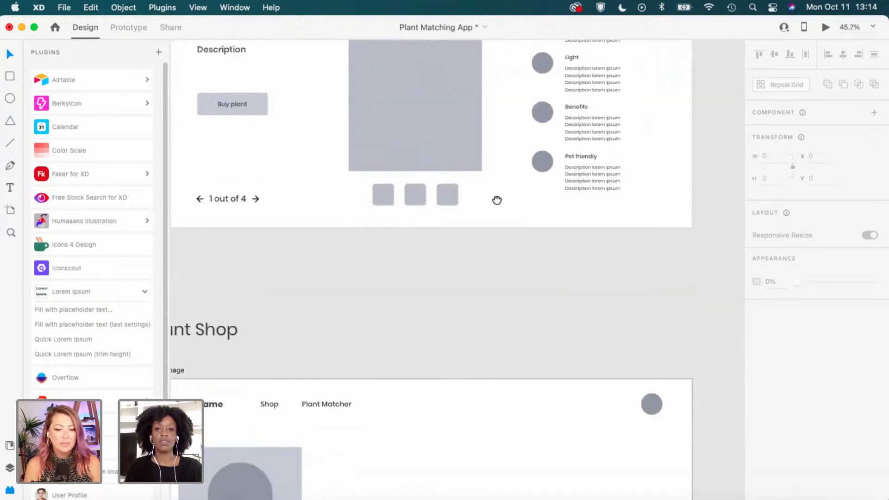
# Pan to bring the whole Plant Profile artboard into view.
pyautogui.moveTo(496, 199); pyautogui.dragTo(517, 373)
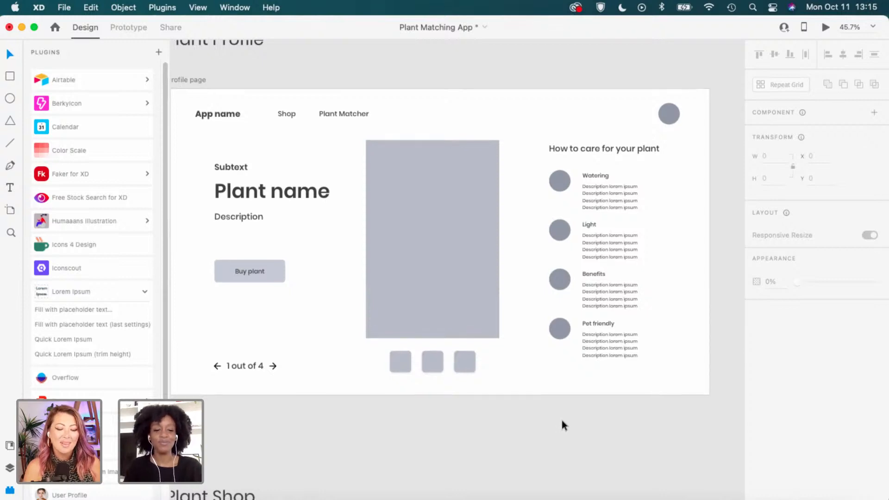
pyautogui.scroll(-4, 560, 418)
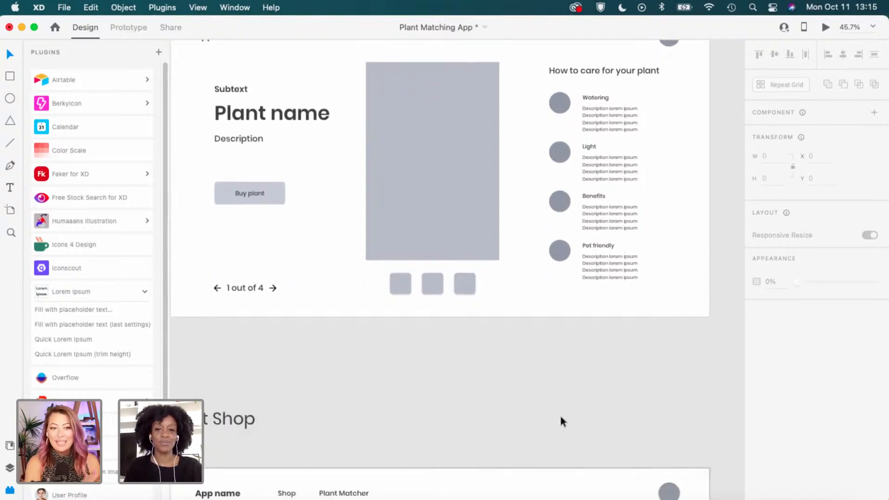
pyautogui.scroll(-1, 560, 421)
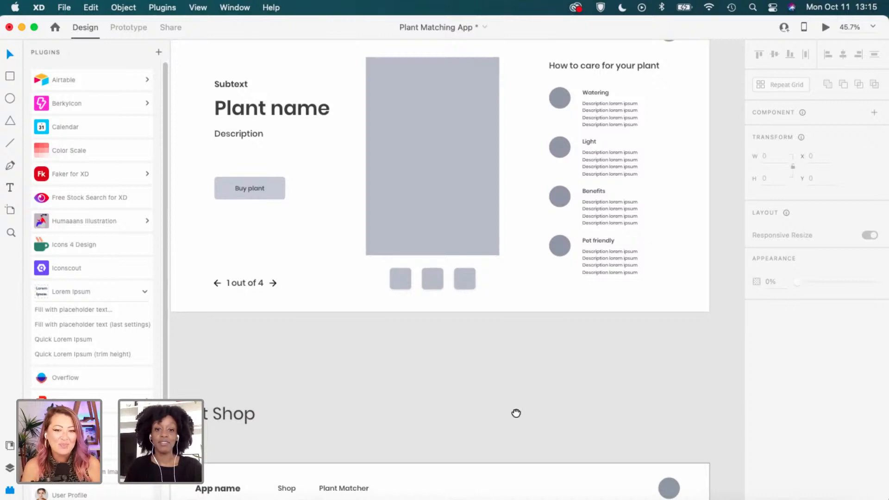
# Scroll back down to the Shop page artboard with its single product card.
pyautogui.moveTo(515, 412); pyautogui.dragTo(547, 307)
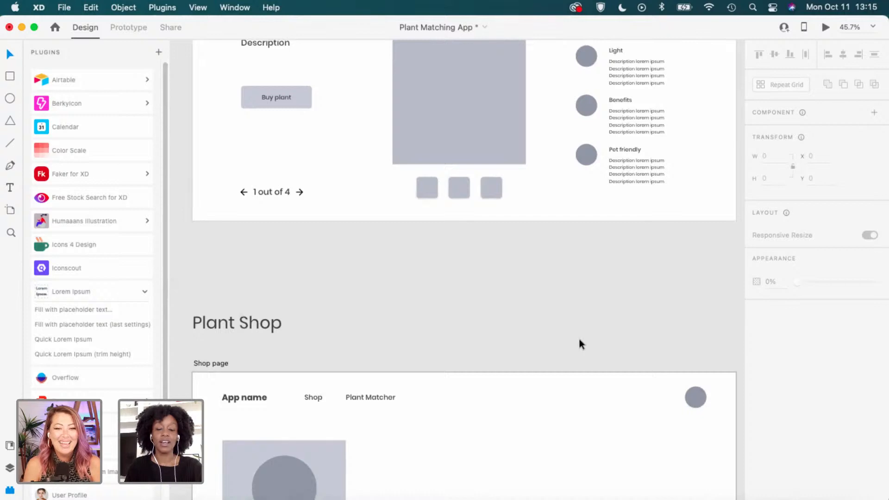
pyautogui.scroll(-5, 579, 340)
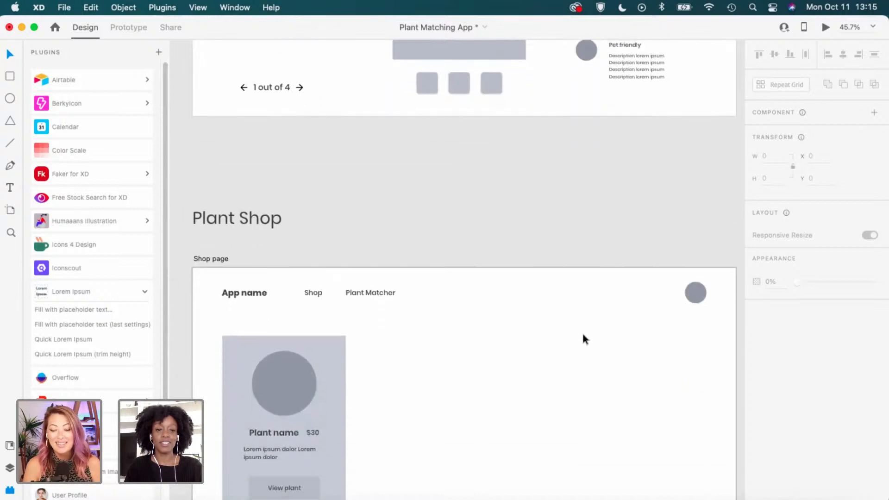
pyautogui.scroll(-3, 582, 334)
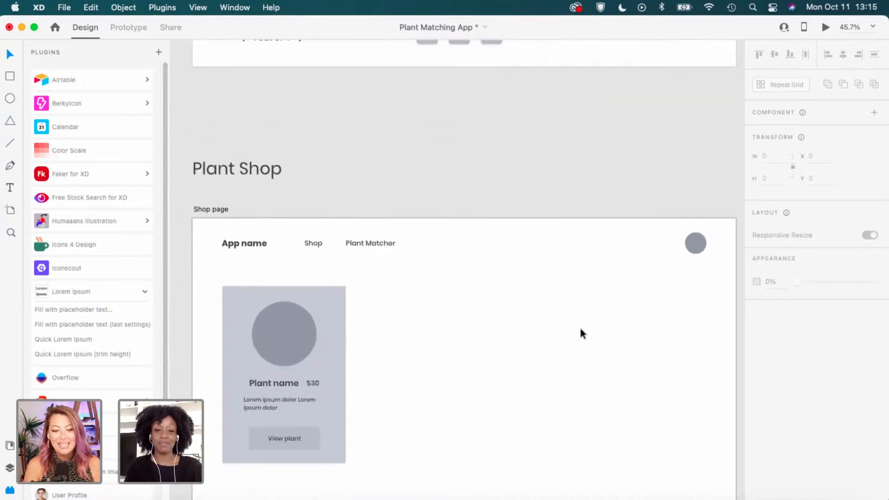
pyautogui.scroll(-2, 582, 333)
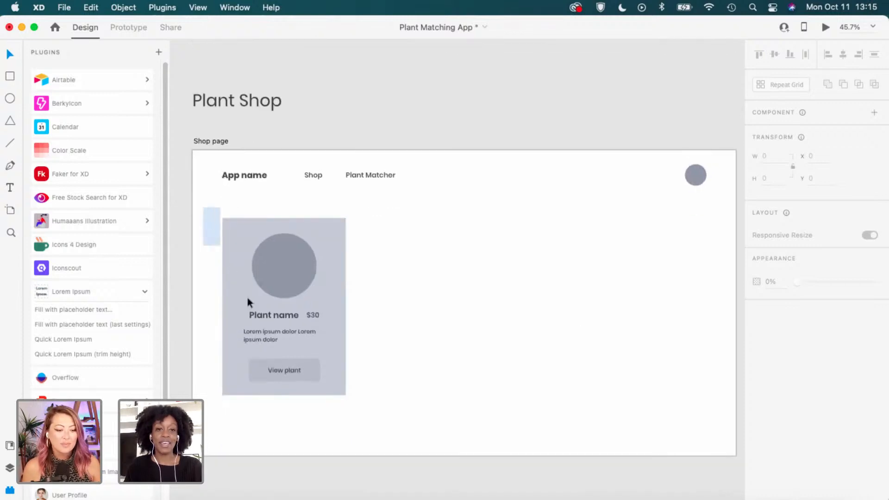
# Group the card's elements and test a copy to its right to check spacing.
pyautogui.moveTo(247, 298); pyautogui.dragTo(369, 401)
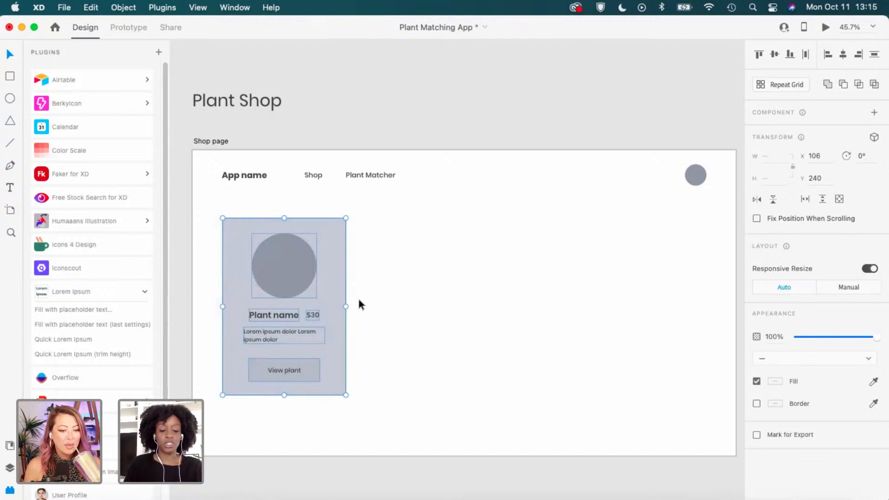
pyautogui.press('super+g')
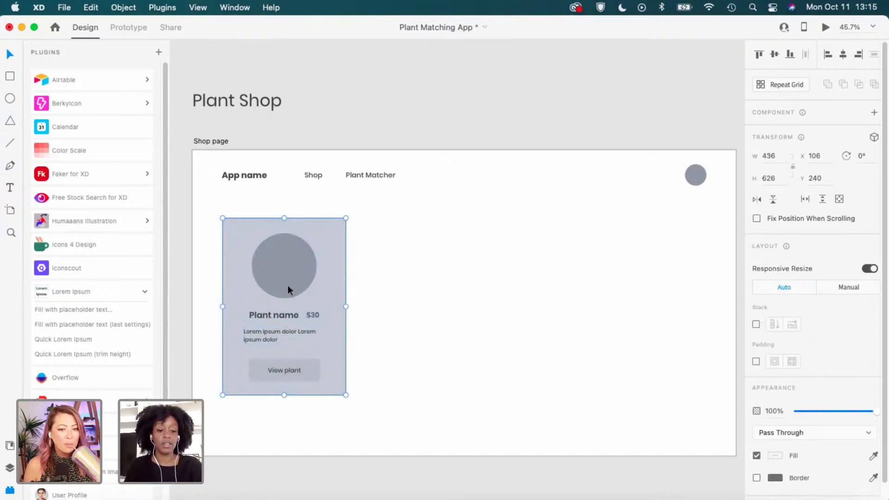
pyautogui.moveTo(288, 285); pyautogui.dragTo(426, 276)
pyautogui.click(562, 285)
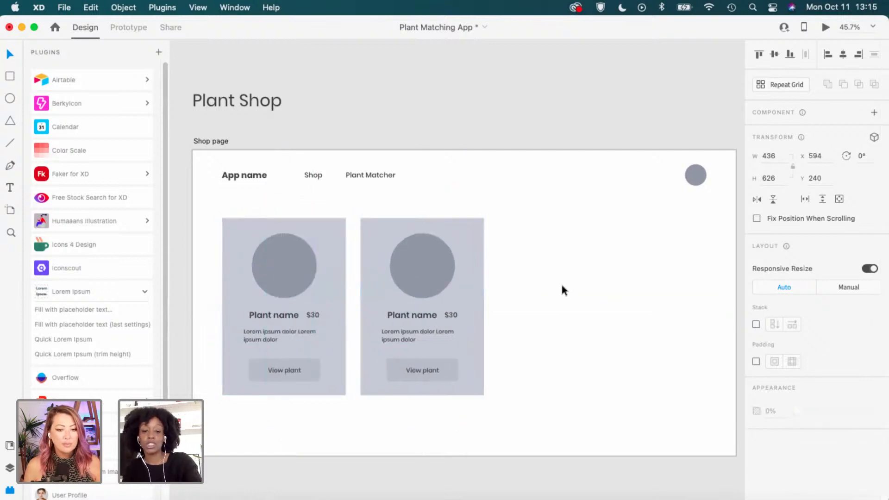
pyautogui.click(433, 314)
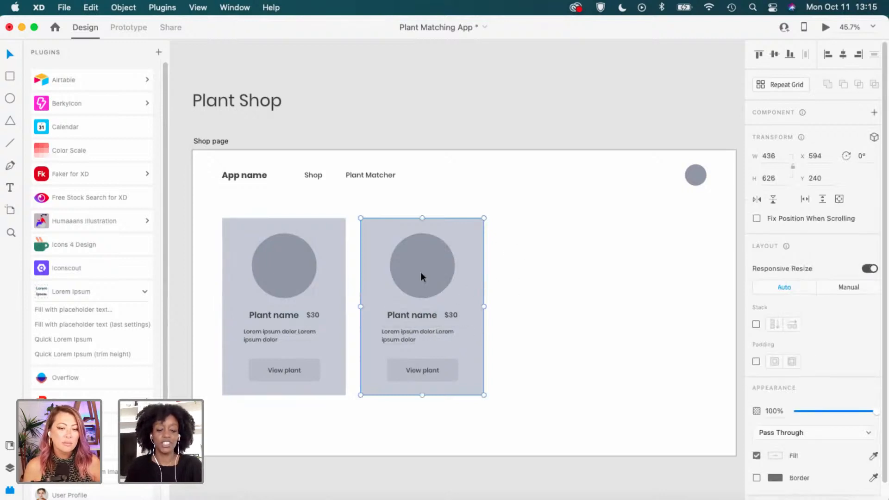
pyautogui.press('alt')
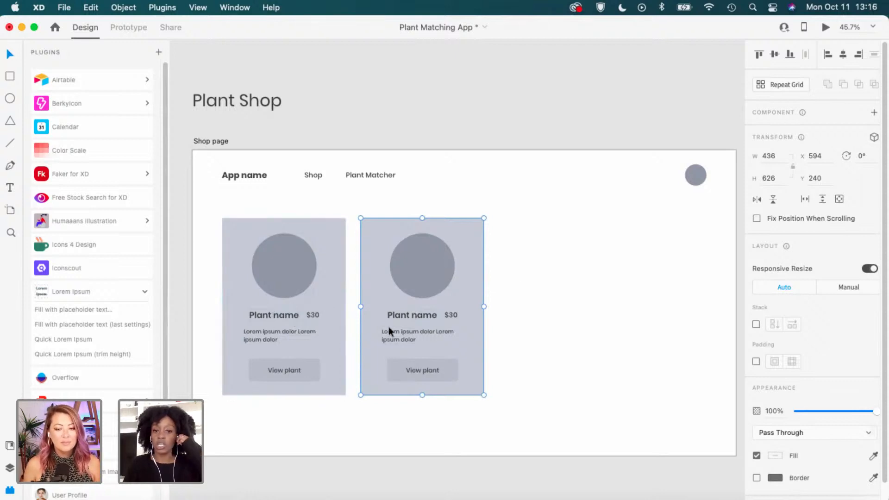
# Delete the duplicate card and reselect the original product card.
pyautogui.click(479, 263)
pyautogui.click(417, 274)
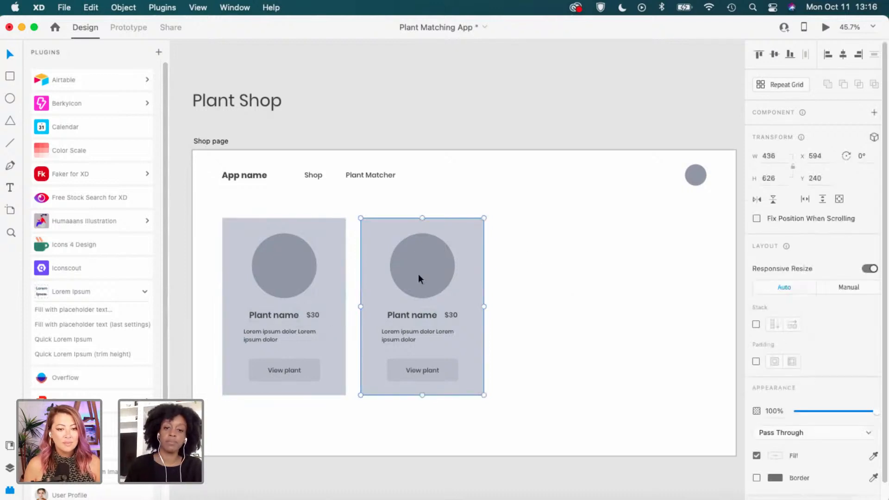
pyautogui.press('Delete')
pyautogui.click(306, 308)
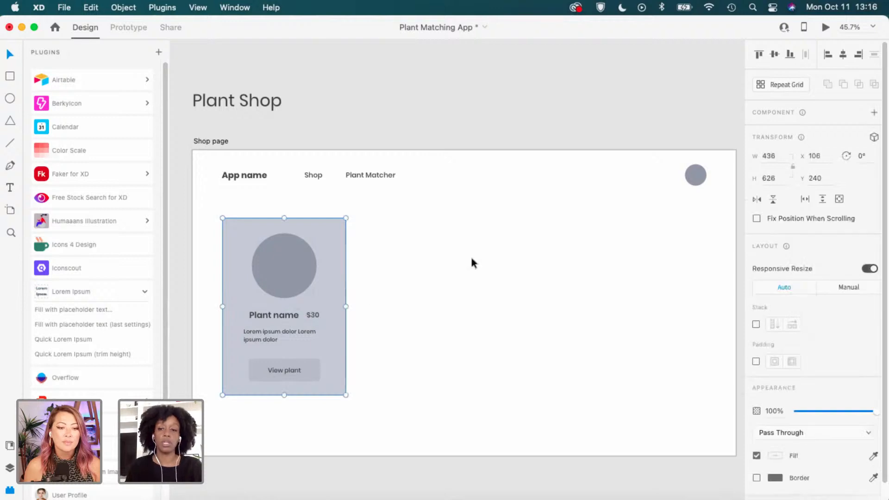
# Turn the product card into a repeat grid and extend the row to five cards past the right edge.
pyautogui.click(791, 87)
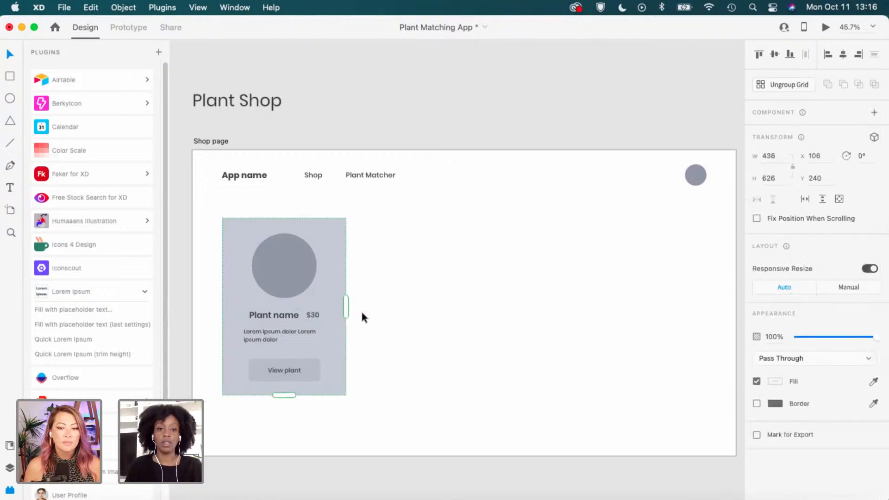
pyautogui.moveTo(347, 309); pyautogui.dragTo(742, 303)
pyautogui.moveTo(714, 303); pyautogui.dragTo(728, 303)
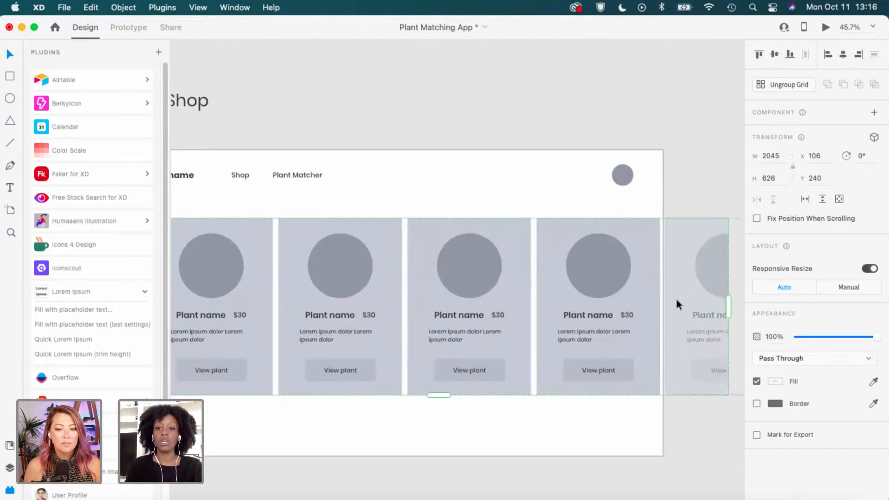
pyautogui.click(673, 271)
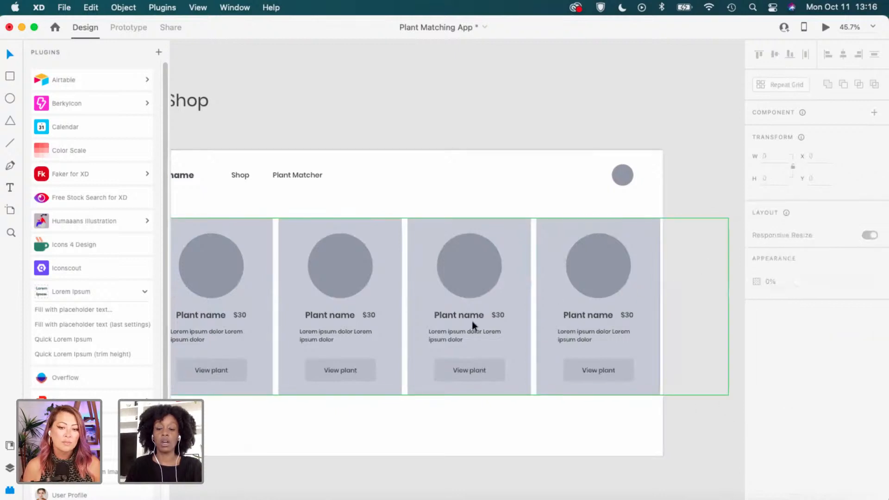
# Shift the card row further left and widen the gaps between the cards.
pyautogui.scroll(-2, 474, 318)
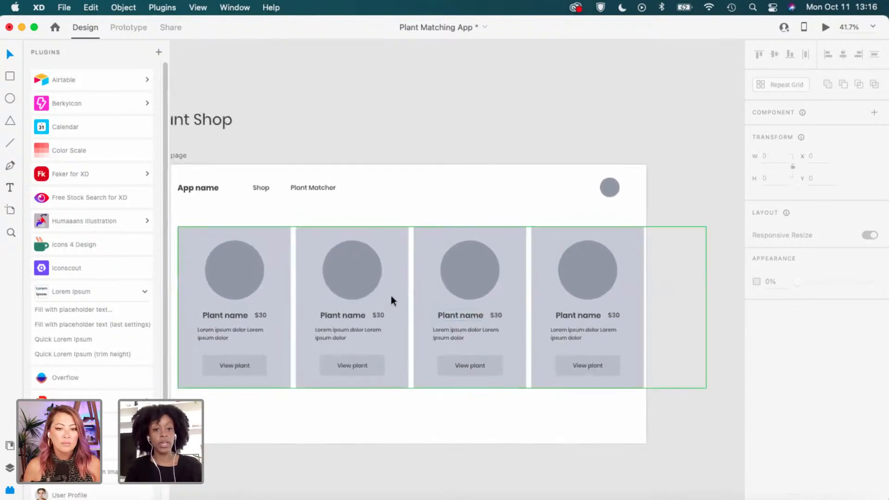
pyautogui.hscroll(-3, 446, 269)
pyautogui.click(454, 277)
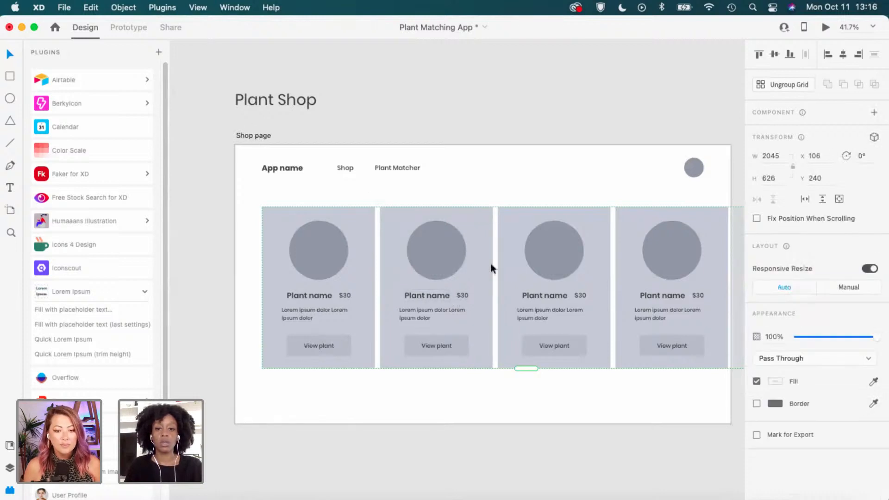
pyautogui.moveTo(491, 262); pyautogui.dragTo(470, 263)
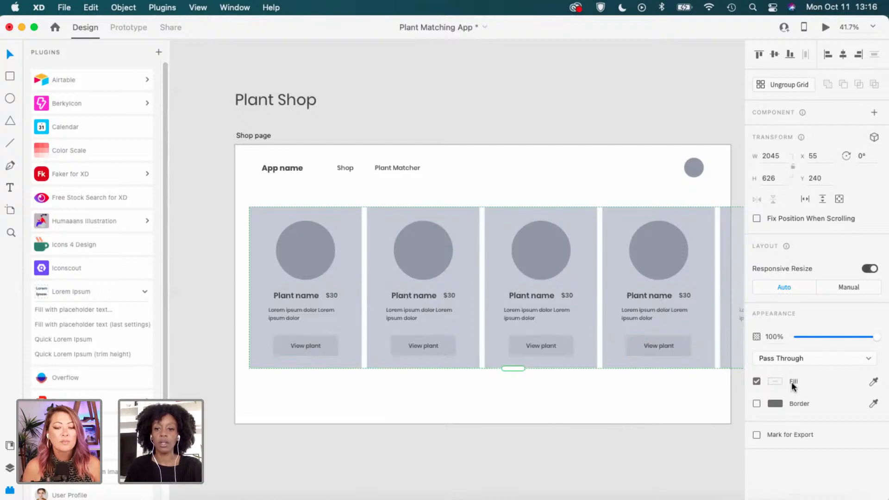
pyautogui.moveTo(482, 318); pyautogui.dragTo(498, 318)
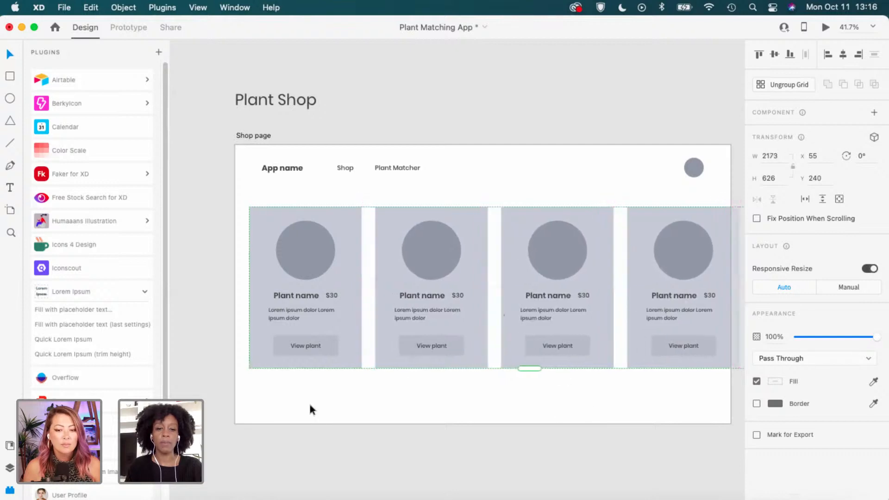
pyautogui.scroll(2, 270, 343)
# Shrink the circle in the cards and centre it horizontally in each card.
pyautogui.doubleClick(271, 330)
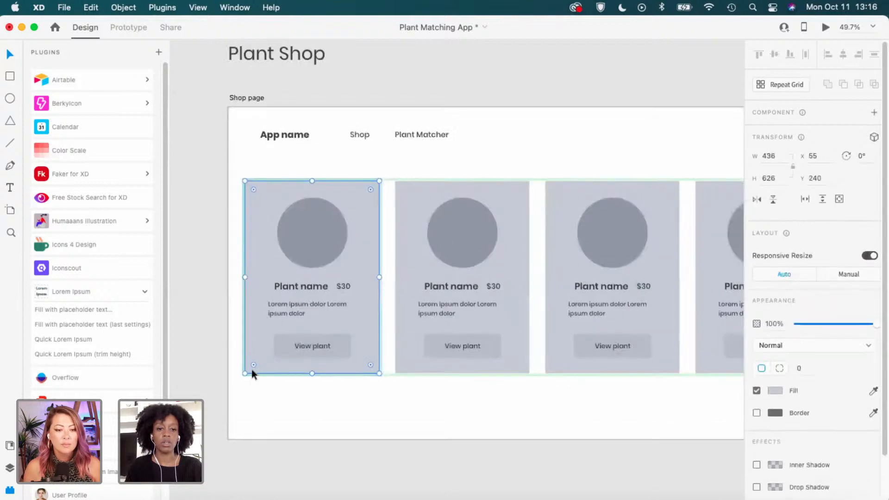
pyautogui.moveTo(244, 373); pyautogui.dragTo(250, 366)
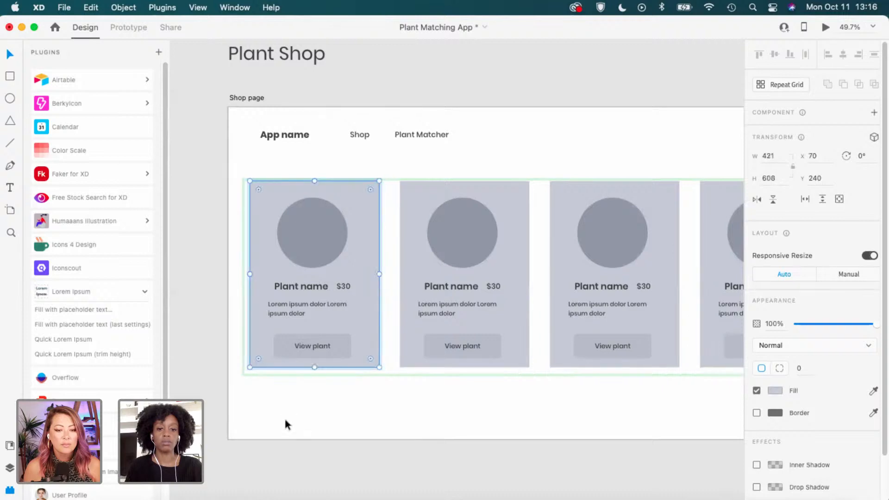
pyautogui.press('super+z')
pyautogui.scroll(2, 307, 324)
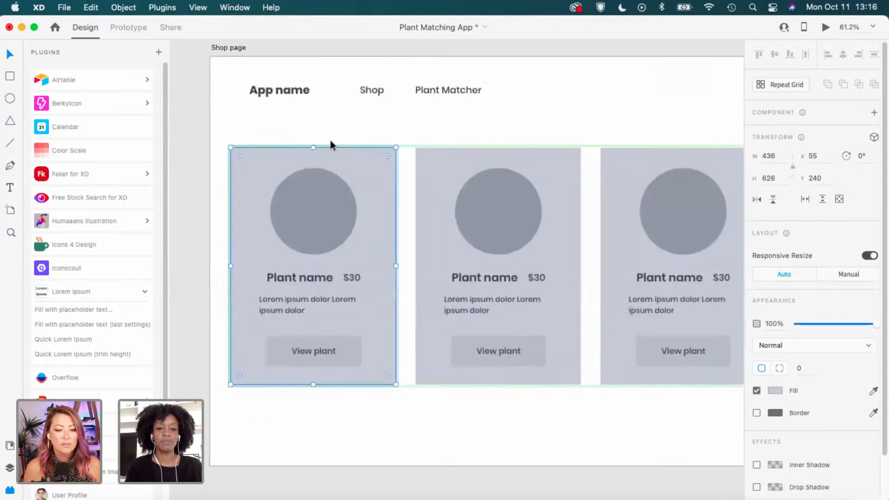
pyautogui.doubleClick(326, 232)
pyautogui.moveTo(270, 255); pyautogui.dragTo(279, 240)
pyautogui.moveTo(336, 199); pyautogui.dragTo(323, 202)
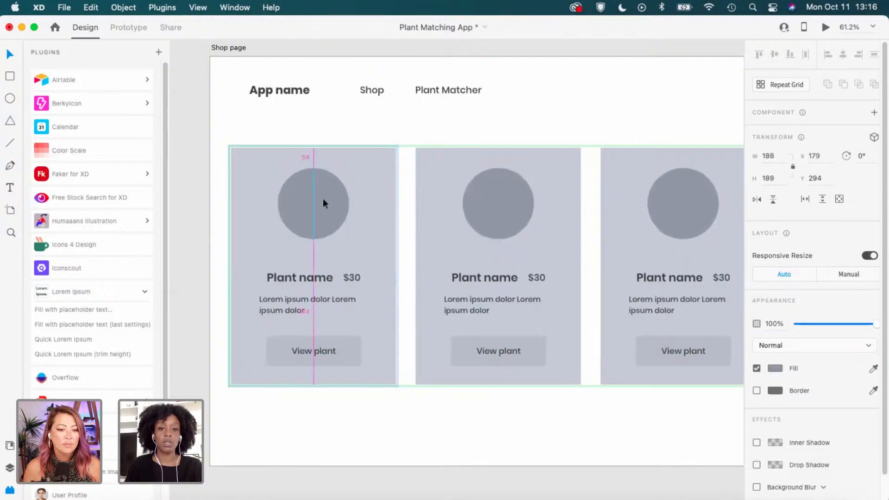
# Move the price, plant name, description and View plant button up in the card.
pyautogui.click(350, 277)
pyautogui.keyDown('shift'); pyautogui.click(323, 280); pyautogui.keyUp('shift')
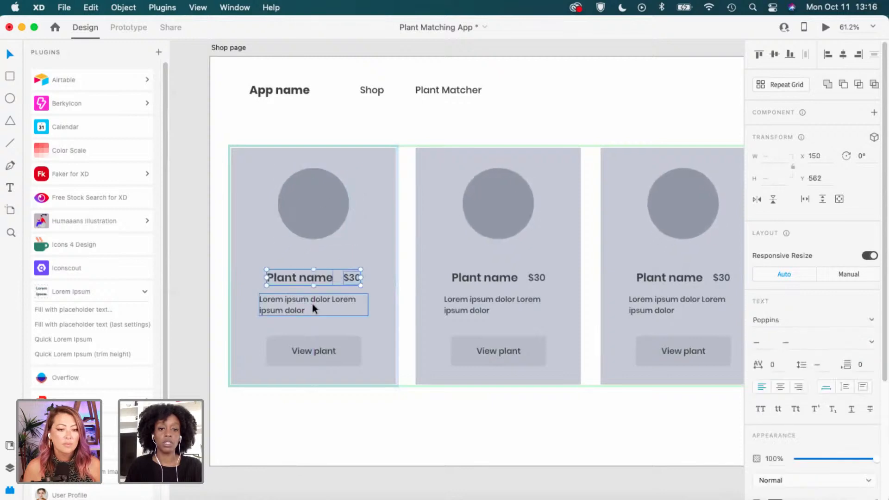
pyautogui.keyDown('shift'); pyautogui.click(312, 304); pyautogui.keyUp('shift')
pyautogui.keyDown('shift'); pyautogui.click(341, 346); pyautogui.keyUp('shift')
pyautogui.moveTo(341, 345); pyautogui.dragTo(343, 328)
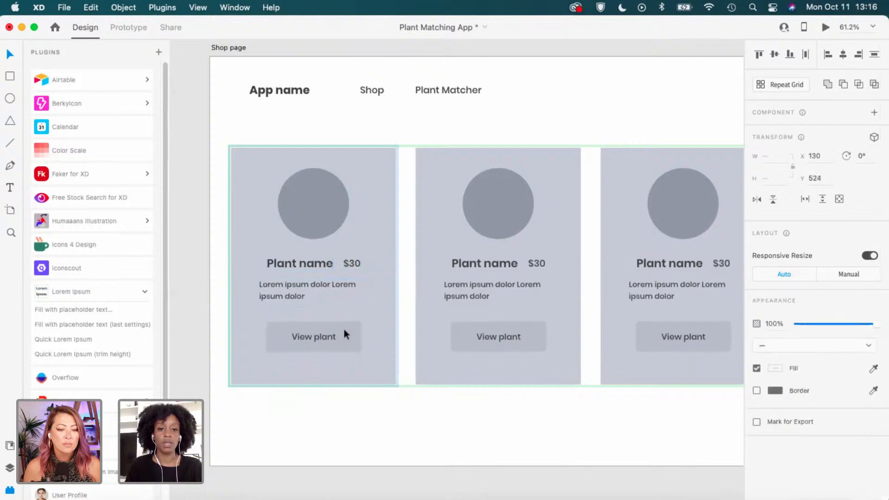
# Make the card smaller from its bottom-left corner and shift it slightly left.
pyautogui.click(251, 383)
pyautogui.moveTo(234, 383); pyautogui.dragTo(240, 366)
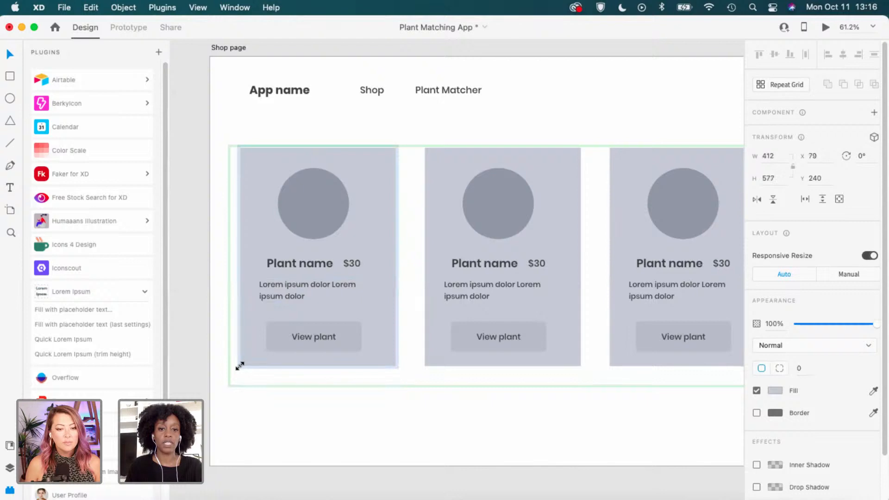
pyautogui.scroll(2, 287, 315)
pyautogui.moveTo(398, 226); pyautogui.dragTo(393, 234)
pyautogui.click(432, 97)
# Narrow the card gaps slightly and trim the repeat grid's height to 580 to fit the cards.
pyautogui.scroll(-5, 560, 260)
pyautogui.moveTo(694, 352); pyautogui.dragTo(586, 347)
pyautogui.click(602, 323)
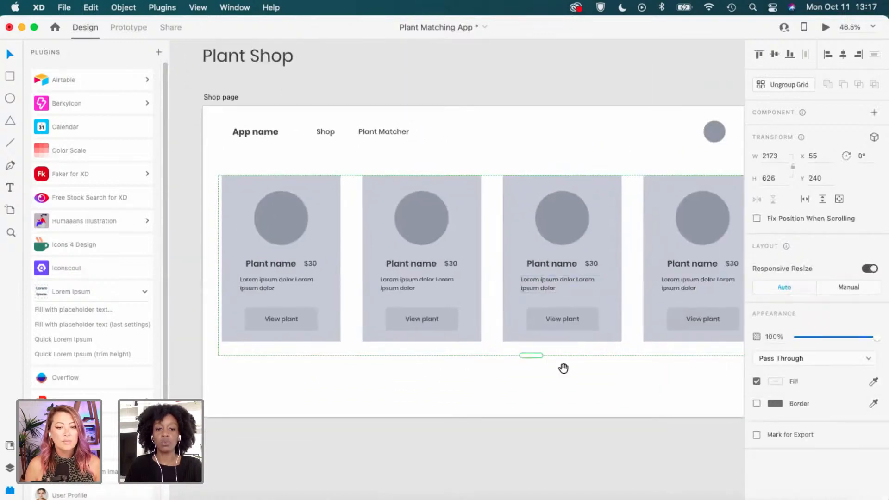
pyautogui.hscroll(2, 582, 303)
pyautogui.moveTo(583, 306); pyautogui.dragTo(632, 288)
pyautogui.press('Escape')
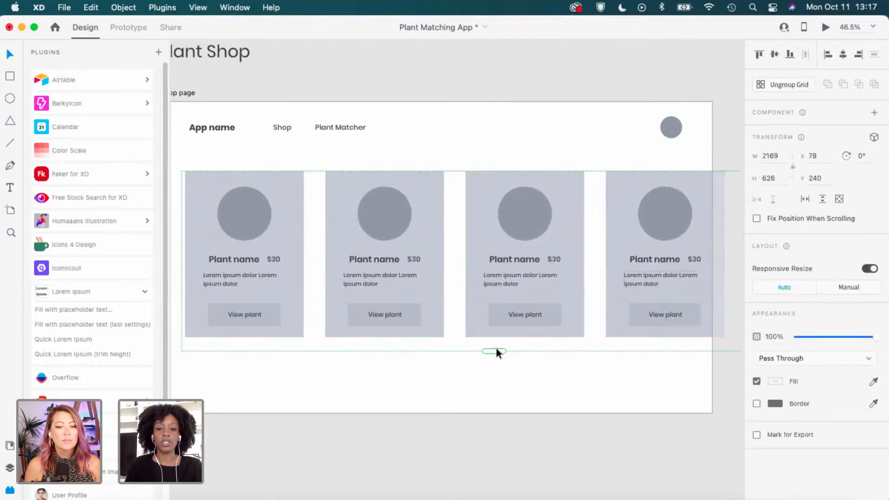
pyautogui.moveTo(498, 346); pyautogui.dragTo(498, 336)
pyautogui.click(533, 384)
pyautogui.scroll(-3, 537, 376)
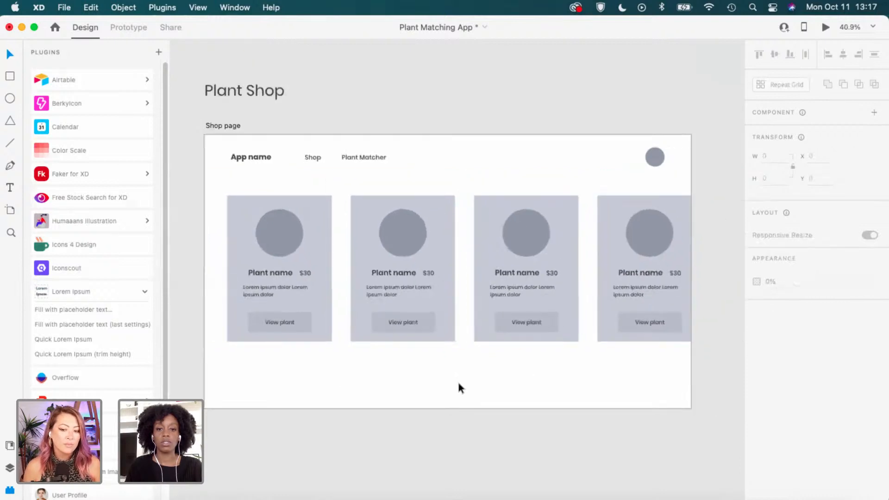
pyautogui.scroll(1, 457, 384)
# Show the Shop page's layout grid and nudge the card row right to x 91.
pyautogui.click(230, 116)
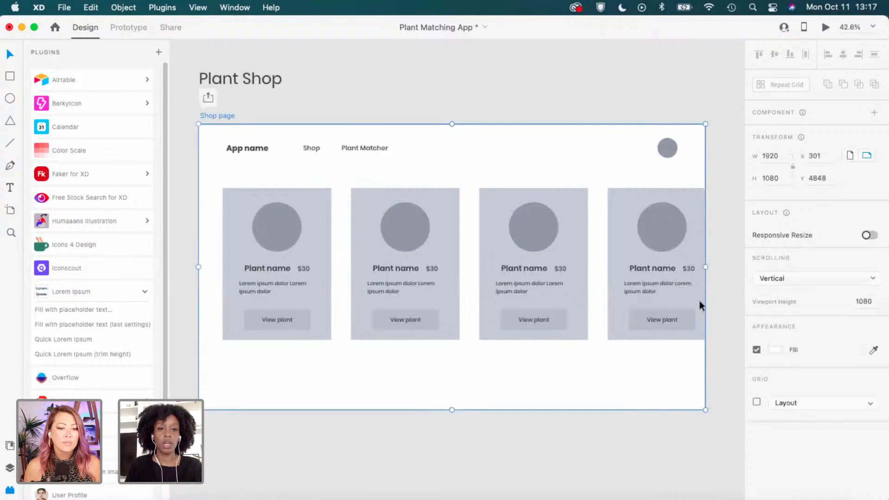
pyautogui.click(756, 402)
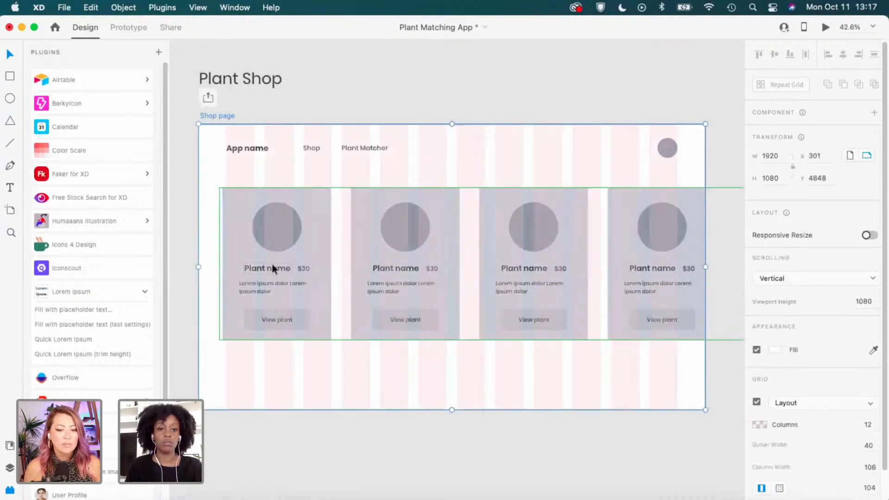
pyautogui.scroll(2, 257, 274)
pyautogui.scroll(2, 214, 220)
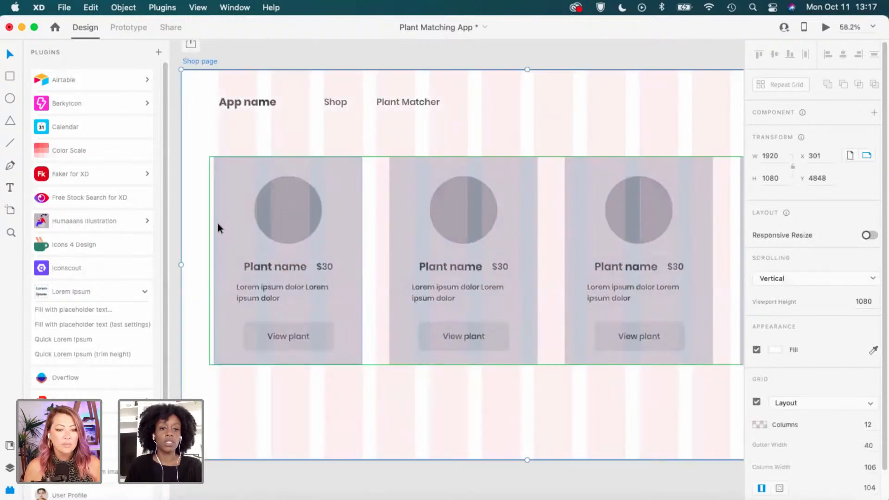
pyautogui.click(214, 222)
pyautogui.scroll(2, 218, 236)
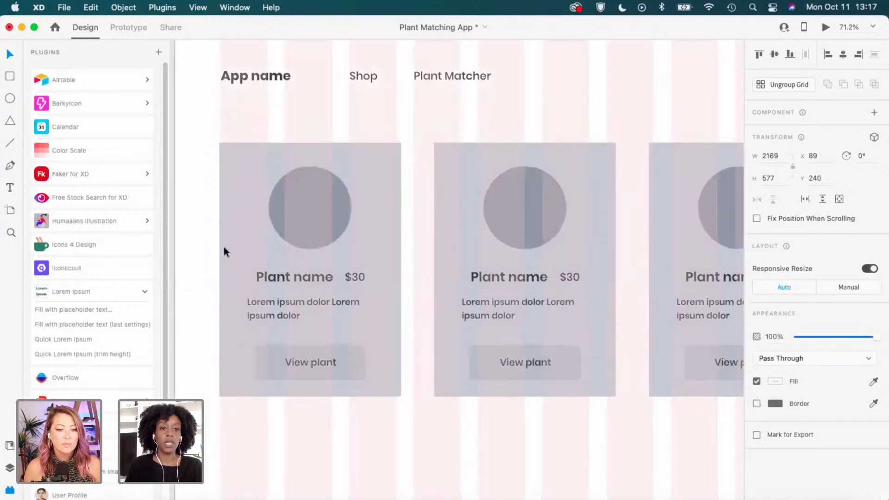
pyautogui.press('Right')
pyautogui.press('Right')
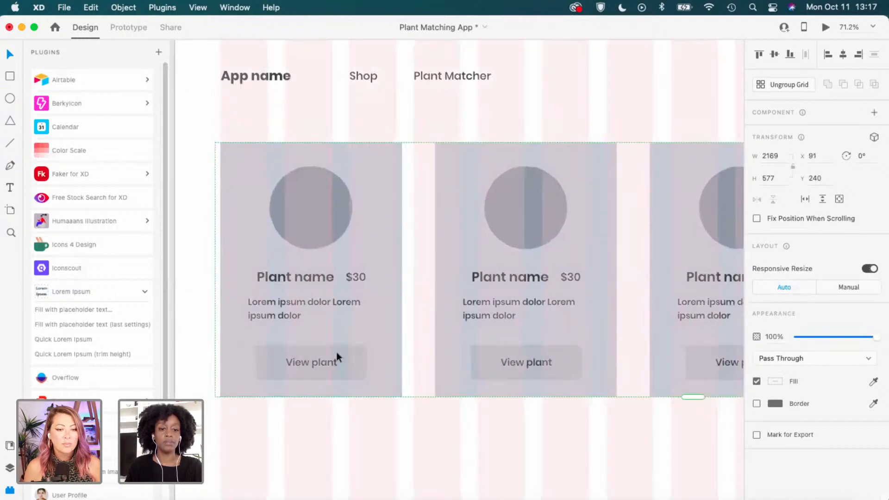
pyautogui.scroll(-5, 409, 342)
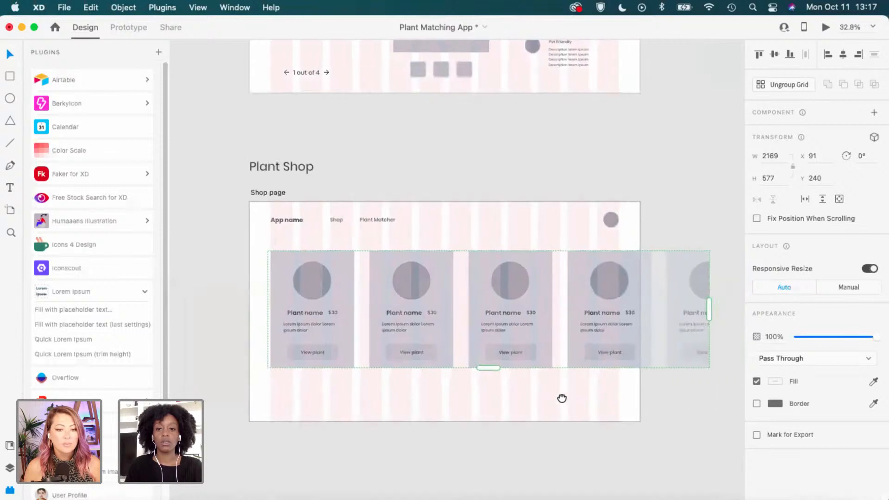
# Hide the artboard's layout grid columns and clear the selection.
pyautogui.moveTo(561, 398); pyautogui.dragTo(539, 400)
pyautogui.click(258, 195)
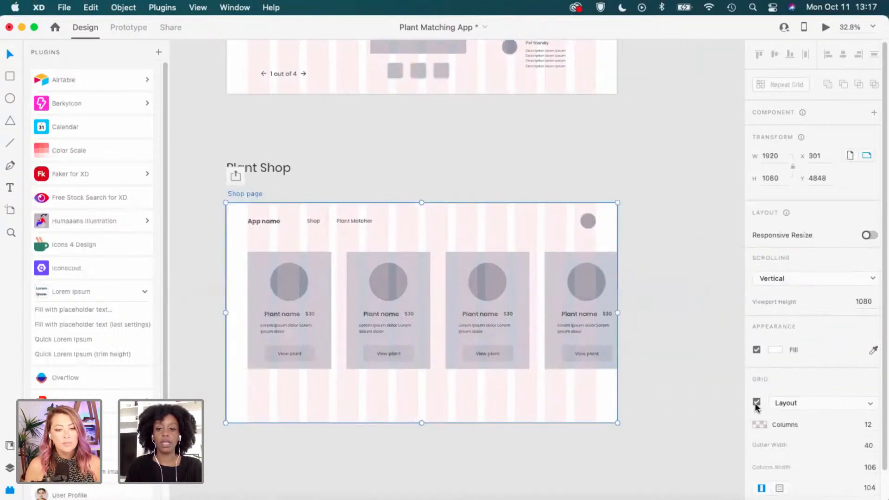
pyautogui.click(755, 402)
pyautogui.scroll(2, 342, 365)
pyautogui.click(425, 449)
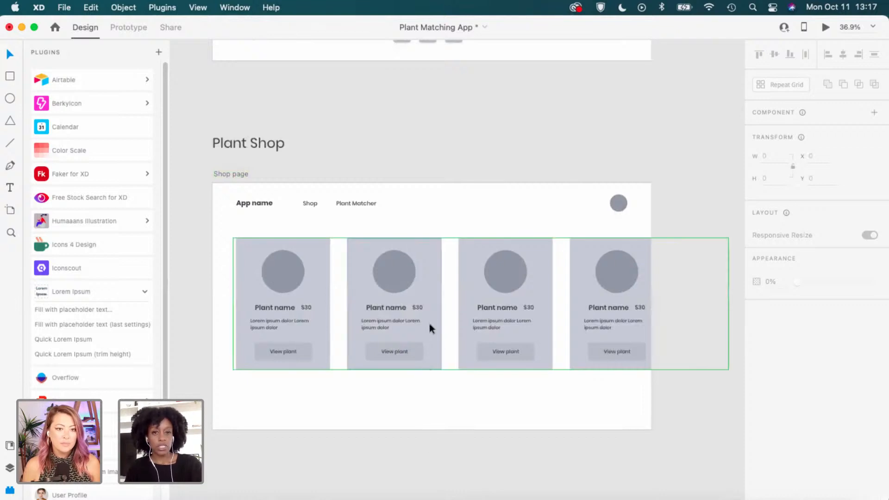
pyautogui.scroll(3, 452, 170)
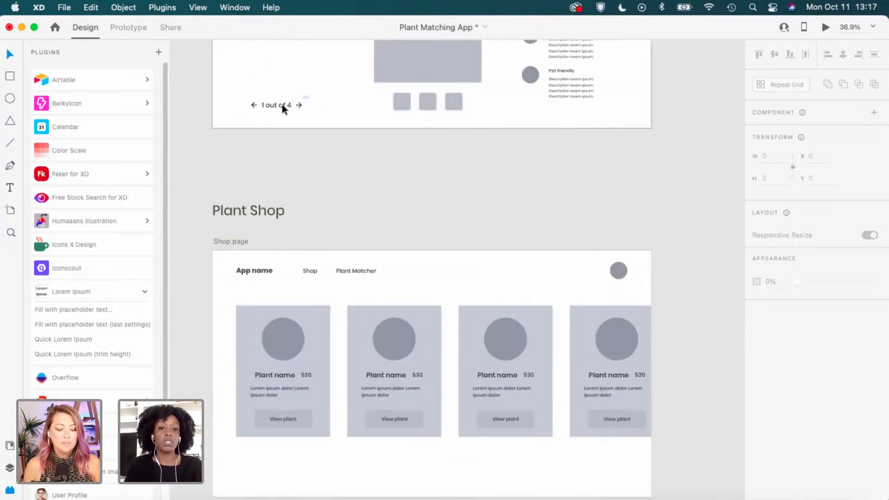
# Copy the '1 out of 4' arrow pager and paste it into the Shop page.
pyautogui.moveTo(282, 105); pyautogui.dragTo(246, 112)
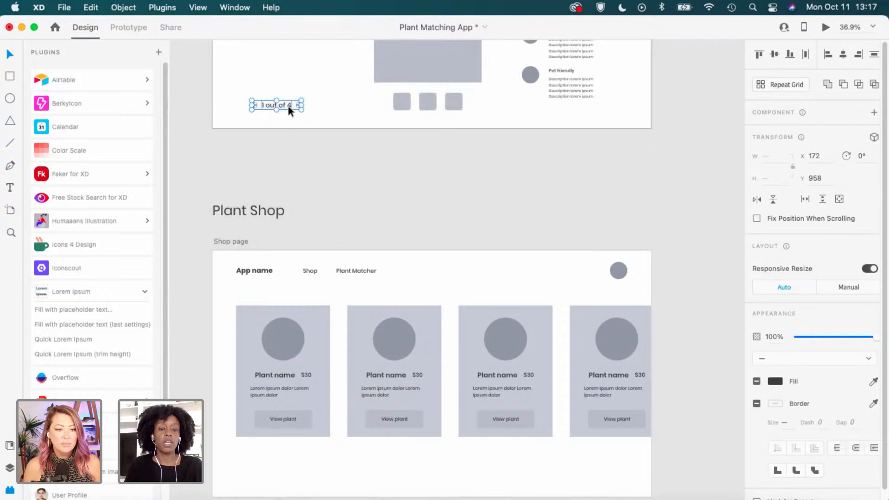
pyautogui.press('super+c')
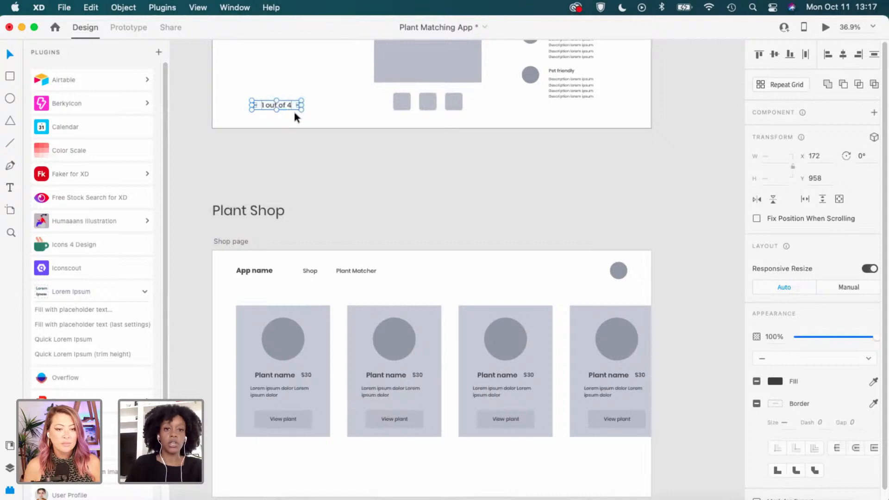
pyautogui.scroll(-1, 239, 215)
pyautogui.click(240, 237)
pyautogui.scroll(-3, 474, 343)
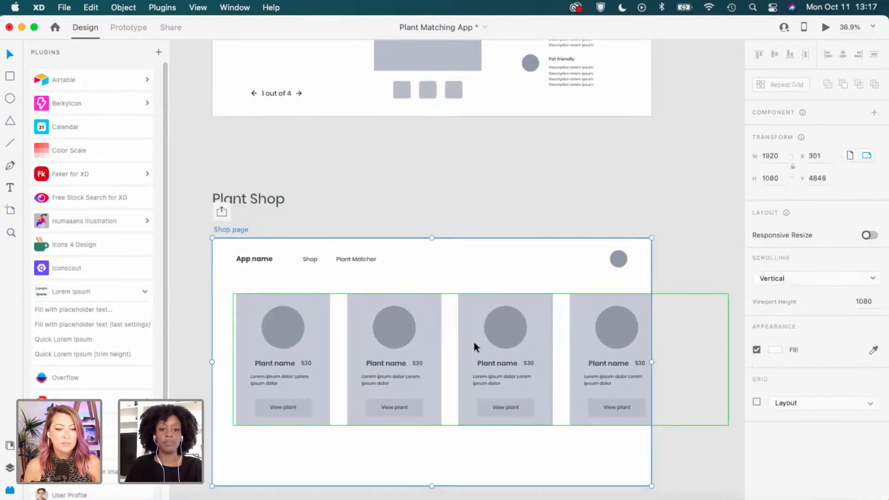
pyautogui.scroll(1, 426, 395)
pyautogui.click(438, 407)
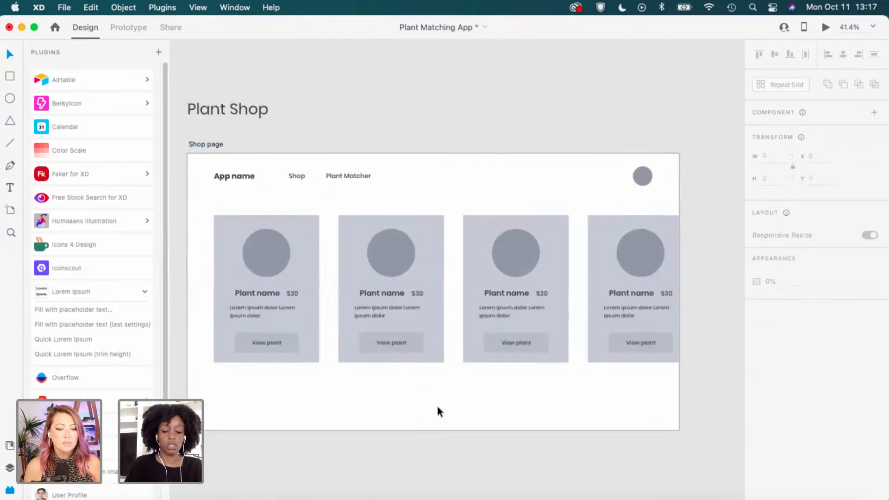
pyautogui.press('super+v')
# Move the pasted pager to the centre below the product cards.
pyautogui.scroll(1, 331, 407)
pyautogui.scroll(2, 256, 408)
pyautogui.click(259, 404)
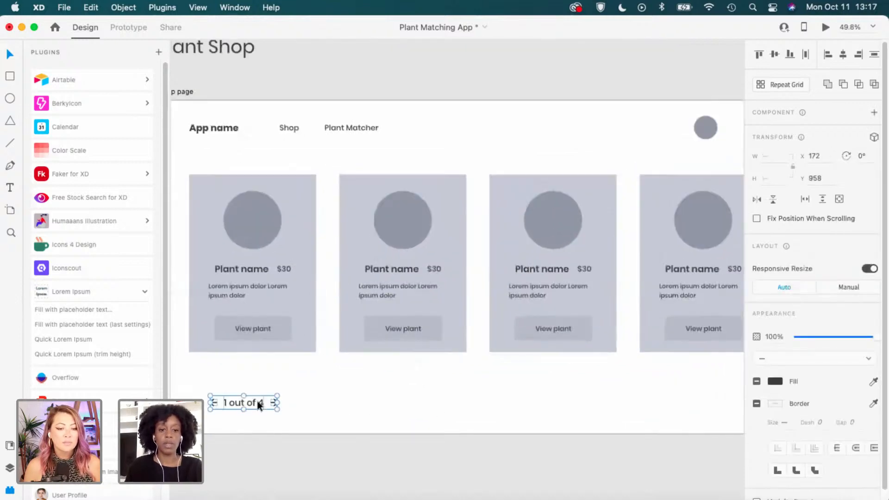
pyautogui.moveTo(261, 406); pyautogui.dragTo(246, 404)
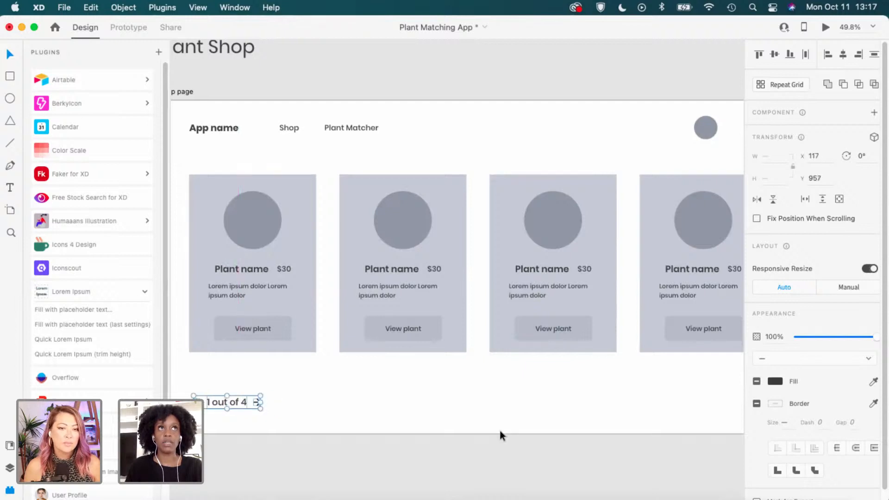
pyautogui.moveTo(358, 408); pyautogui.dragTo(355, 395)
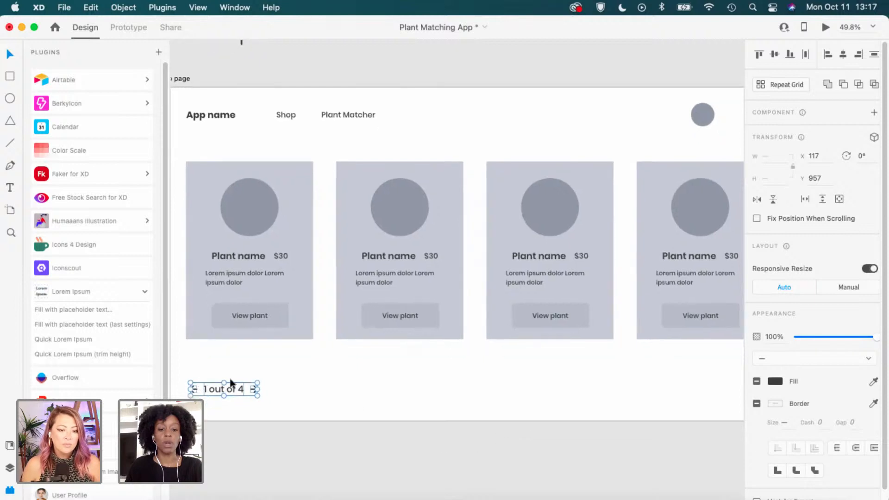
pyautogui.click(262, 414)
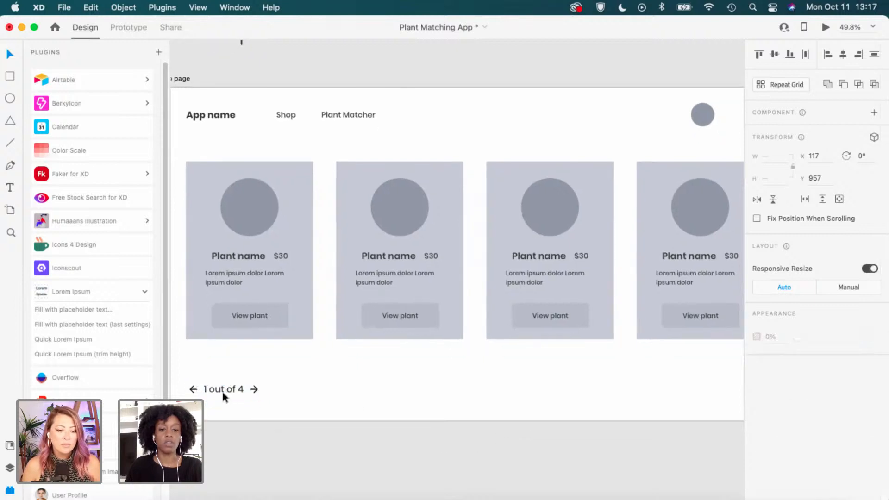
pyautogui.click(272, 389)
pyautogui.moveTo(234, 391); pyautogui.dragTo(485, 390)
pyautogui.scroll(2, 510, 378)
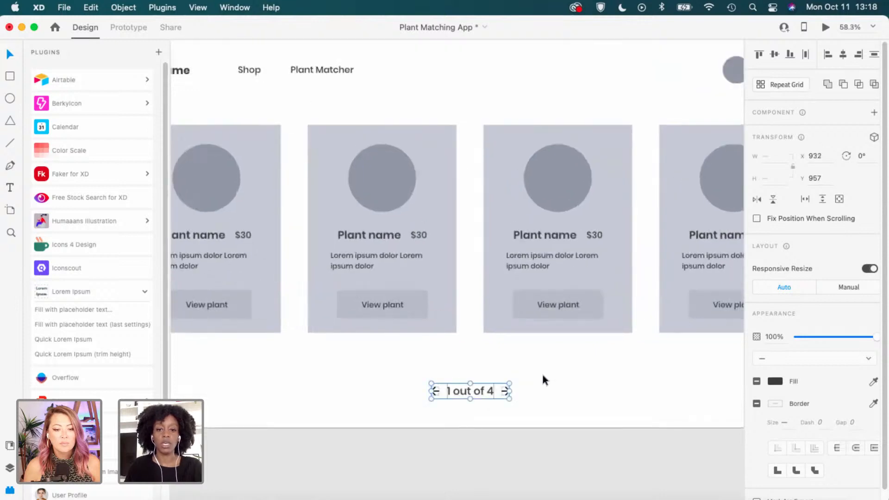
pyautogui.click(568, 385)
pyautogui.click(465, 387)
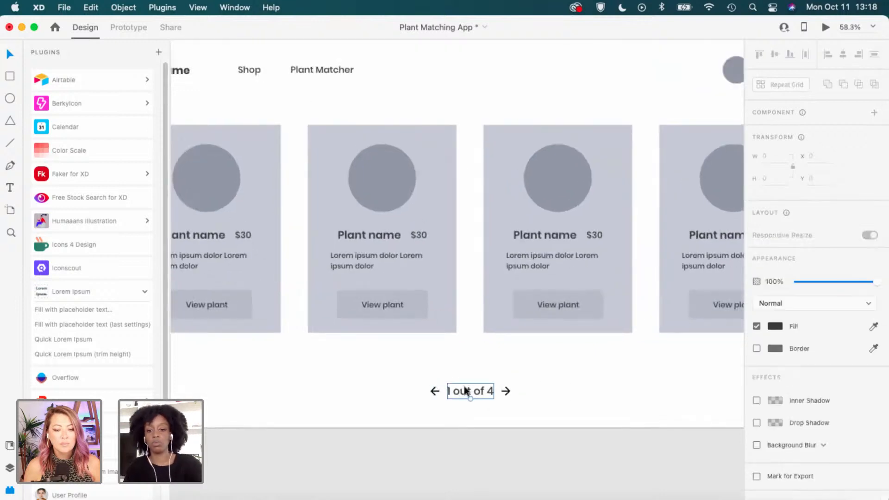
# Delete the '1 out of 4' text and move the right arrow further right.
pyautogui.press('Delete')
pyautogui.moveTo(505, 389); pyautogui.dragTo(619, 392)
pyautogui.click(477, 398)
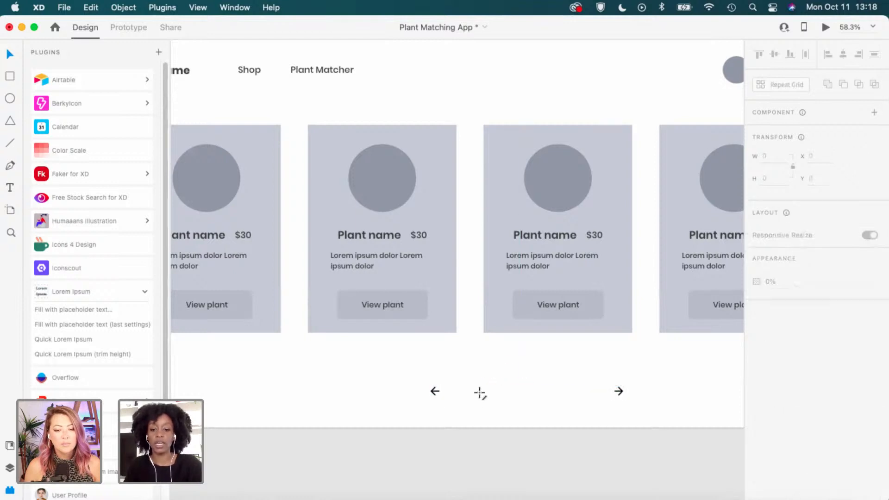
# Draw a thin 434 by 10 rectangle bar between the two arrows.
pyautogui.press('l')
pyautogui.moveTo(496, 392); pyautogui.dragTo(604, 391)
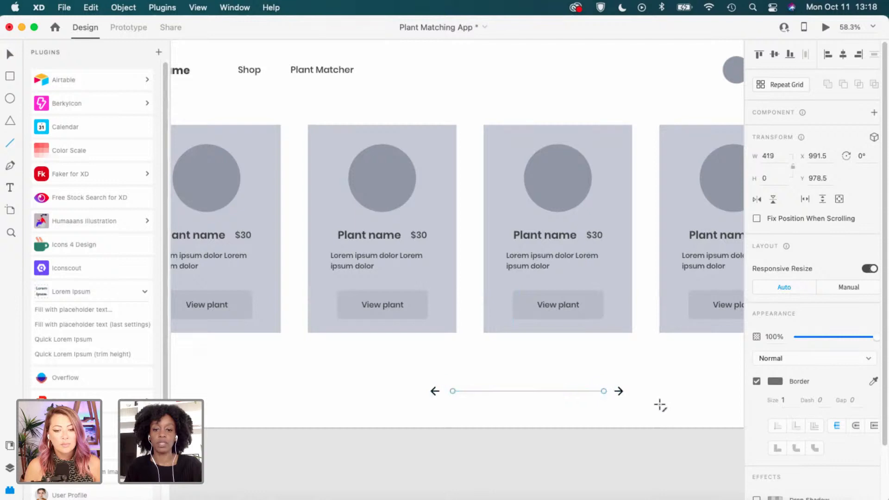
pyautogui.click(663, 404)
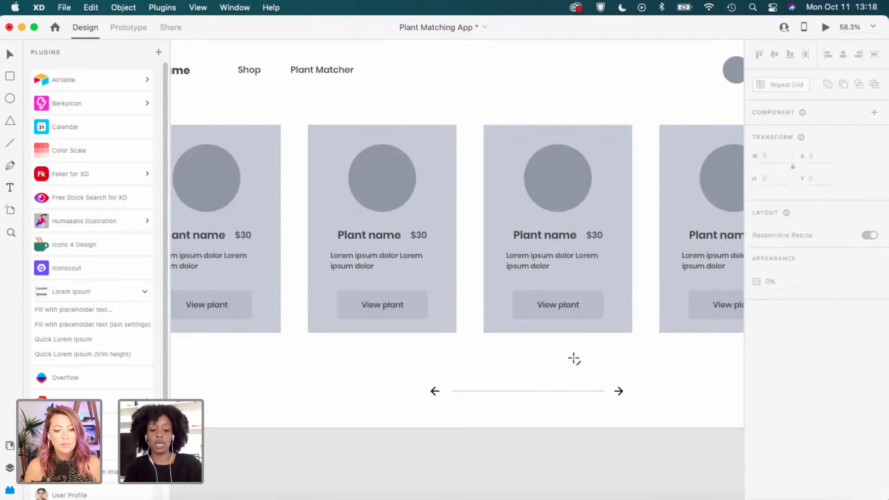
pyautogui.click(568, 391)
pyautogui.press('Delete')
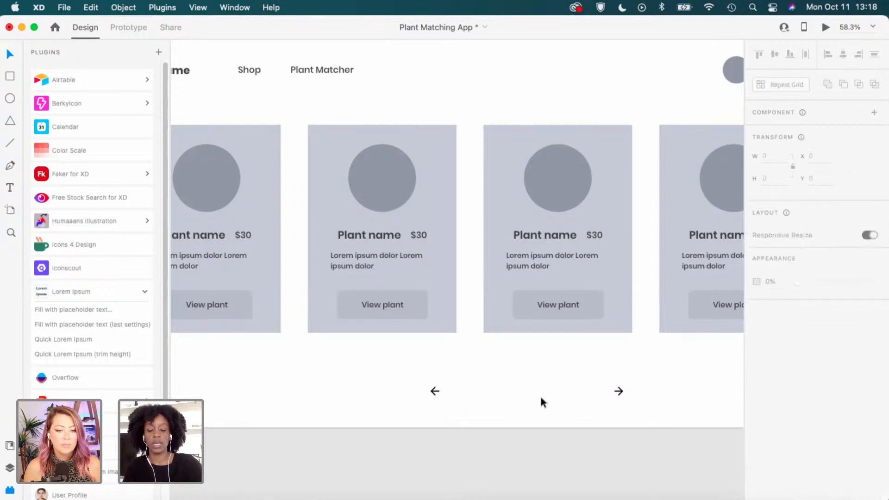
pyautogui.scroll(2, 549, 399)
pyautogui.hscroll(3, 564, 407)
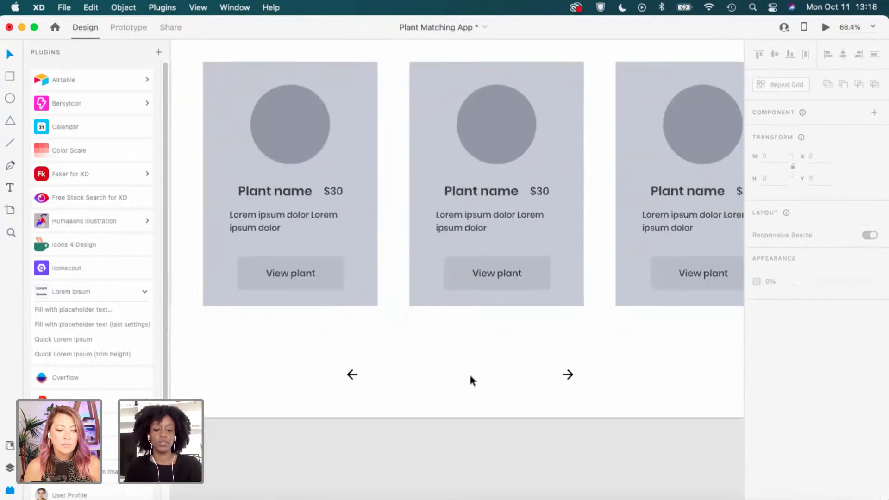
pyautogui.scroll(2, 471, 377)
pyautogui.moveTo(352, 374); pyautogui.dragTo(567, 379)
# Remove the bar's outline and fill it with #9198A7 grey.
pyautogui.scroll(1, 505, 378)
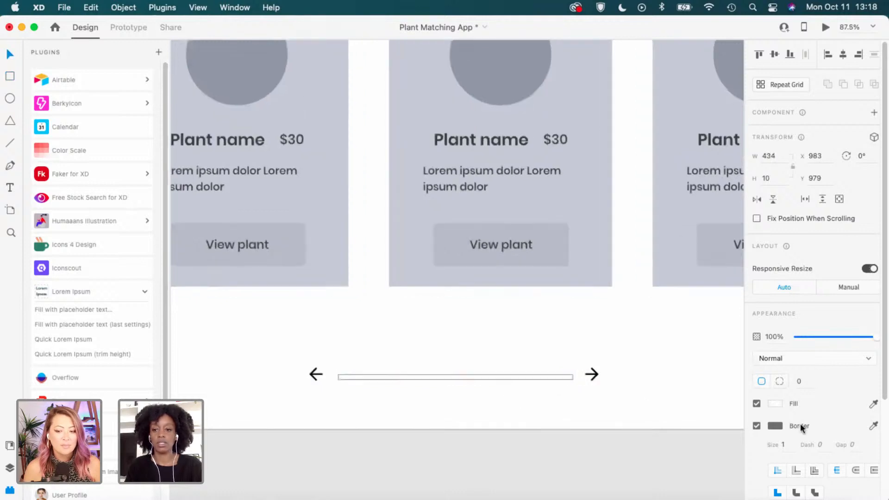
pyautogui.click(756, 425)
pyautogui.click(537, 377)
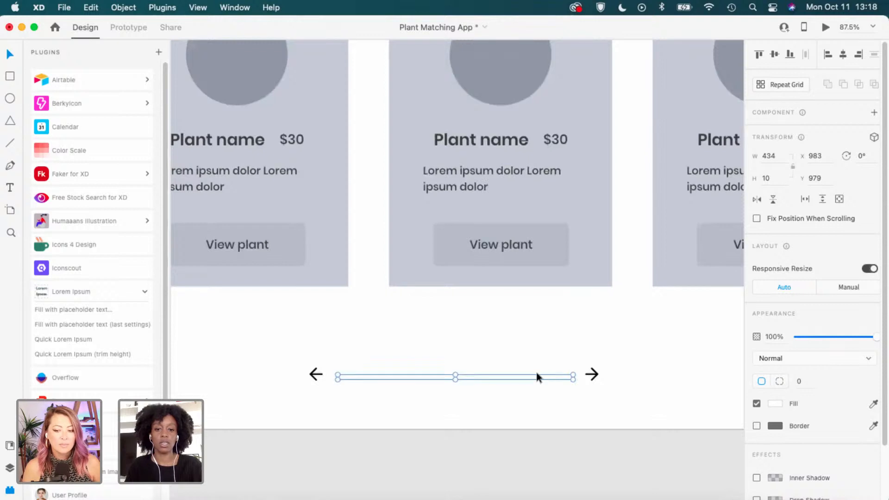
pyautogui.click(9, 468)
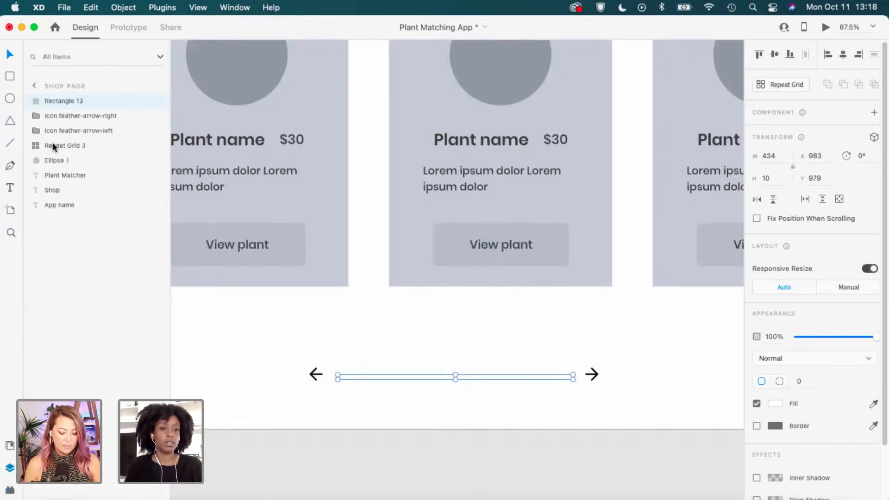
pyautogui.click(10, 446)
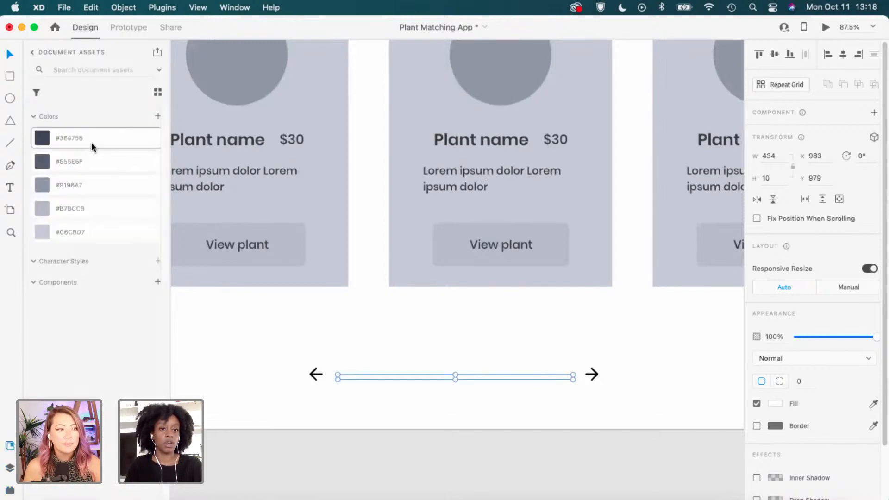
pyautogui.click(82, 190)
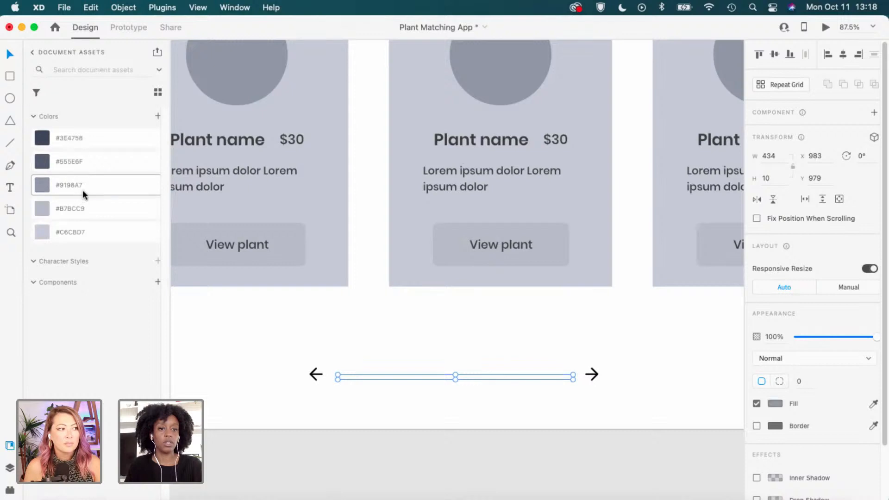
pyautogui.click(438, 357)
# Nudge the grey bar up and shorten the top bar to mark progress.
pyautogui.scroll(5, 427, 370)
pyautogui.click(431, 382)
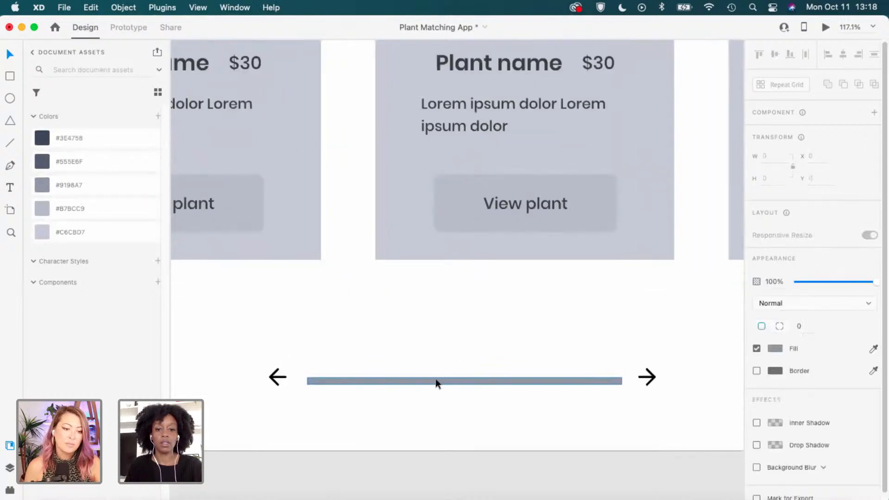
pyautogui.moveTo(609, 381); pyautogui.dragTo(609, 379)
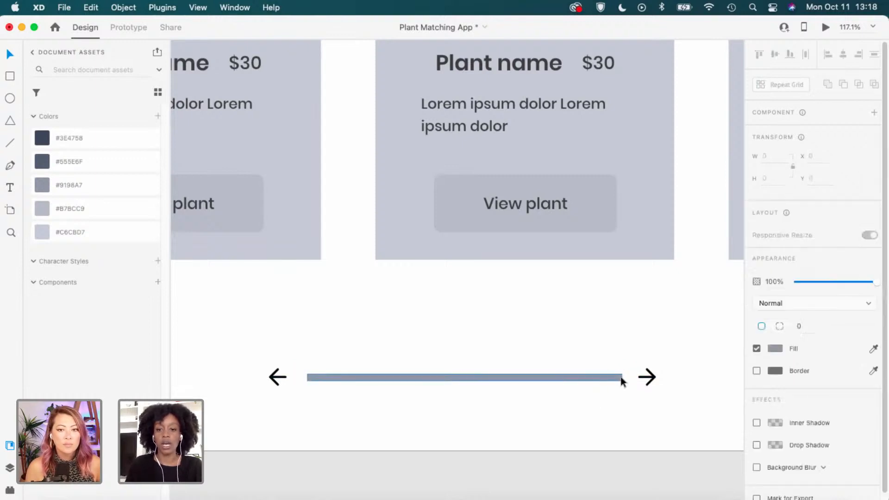
pyautogui.scroll(2, 621, 376)
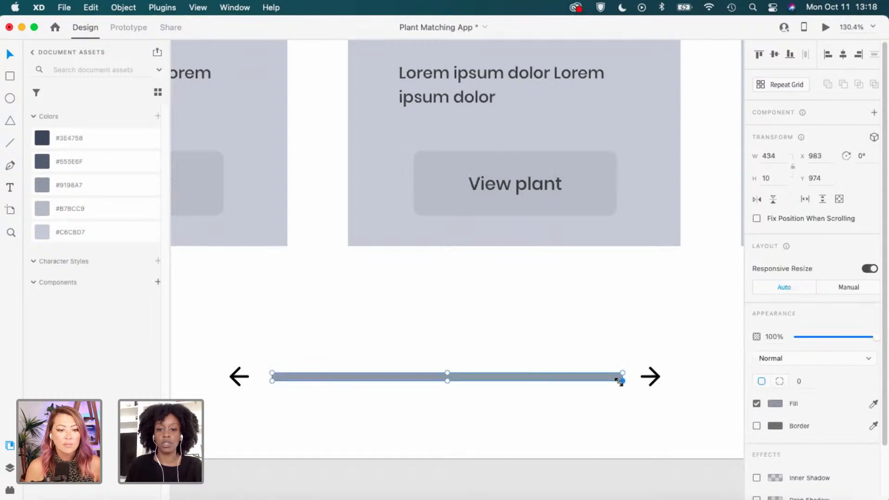
pyautogui.moveTo(621, 376); pyautogui.dragTo(545, 379)
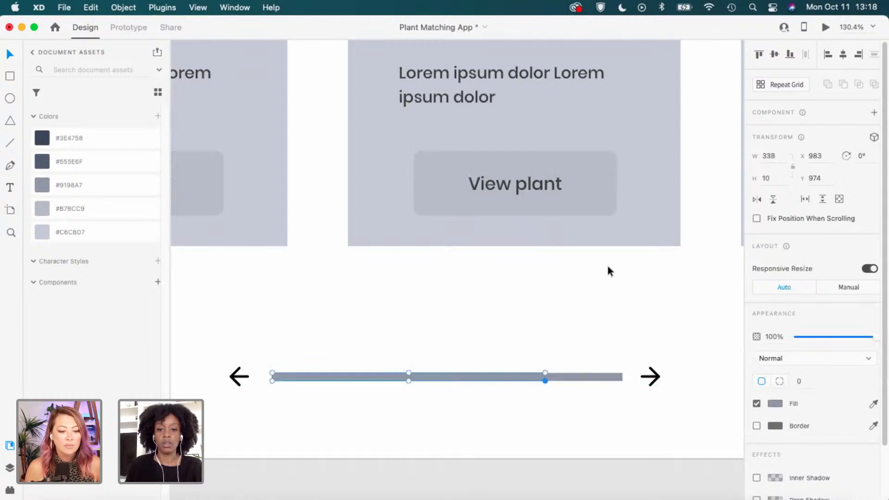
# Lighten the full-length track to #C6CBD7 and shorten the darker progress fill further.
pyautogui.click(579, 377)
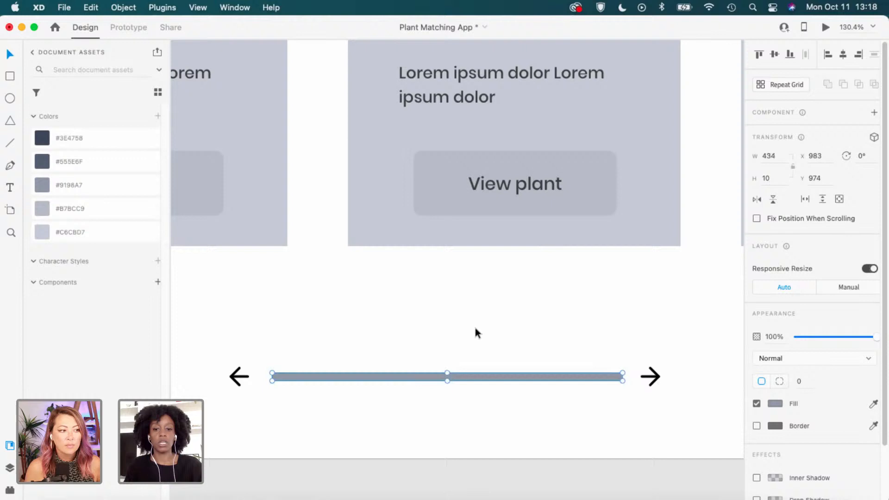
pyautogui.click(94, 236)
pyautogui.click(469, 385)
pyautogui.click(509, 377)
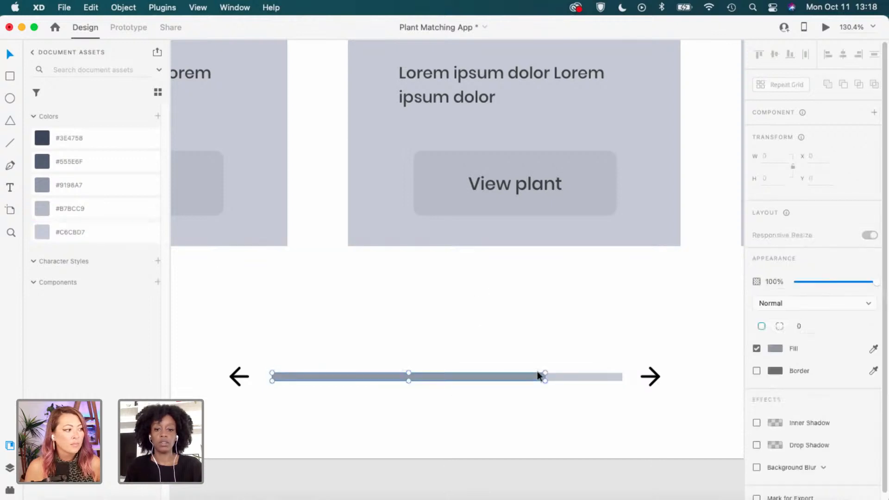
pyautogui.scroll(2, 551, 377)
pyautogui.moveTo(546, 378); pyautogui.dragTo(422, 377)
pyautogui.scroll(1, 481, 327)
pyautogui.scroll(-5, 480, 321)
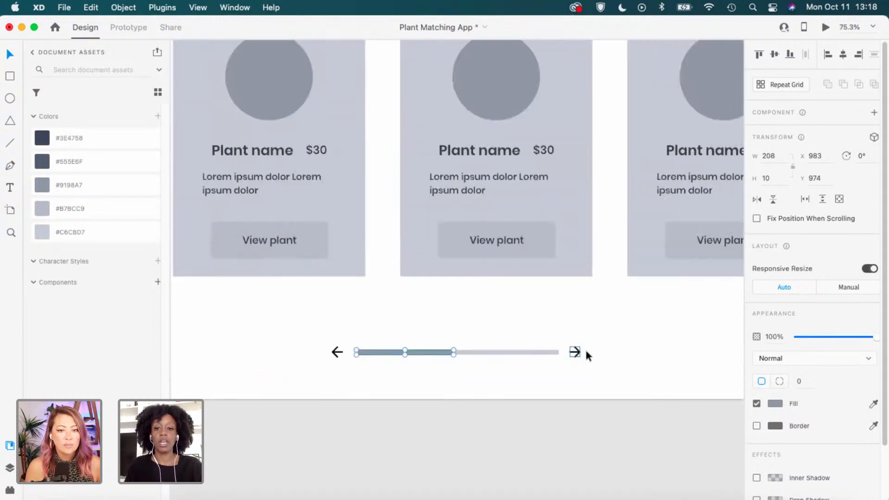
# Check the darker progress fill's 208 width, then zoom out to view the Shop page.
pyautogui.click(456, 359)
pyautogui.scroll(3, 454, 354)
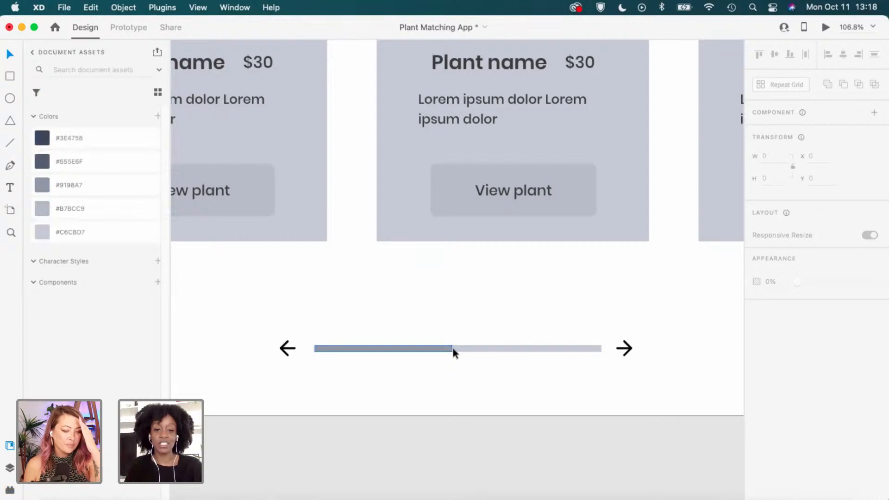
pyautogui.click(451, 348)
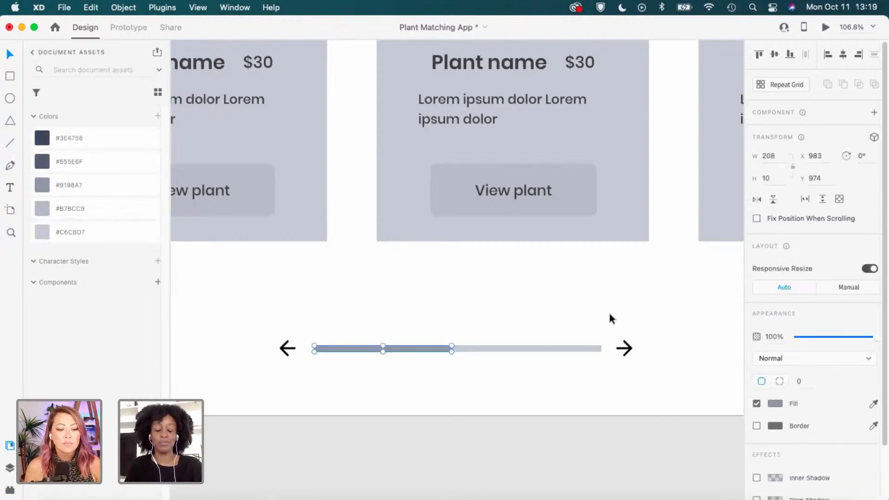
pyautogui.scroll(3, 609, 314)
pyautogui.scroll(-3, 609, 313)
pyautogui.scroll(-4, 608, 317)
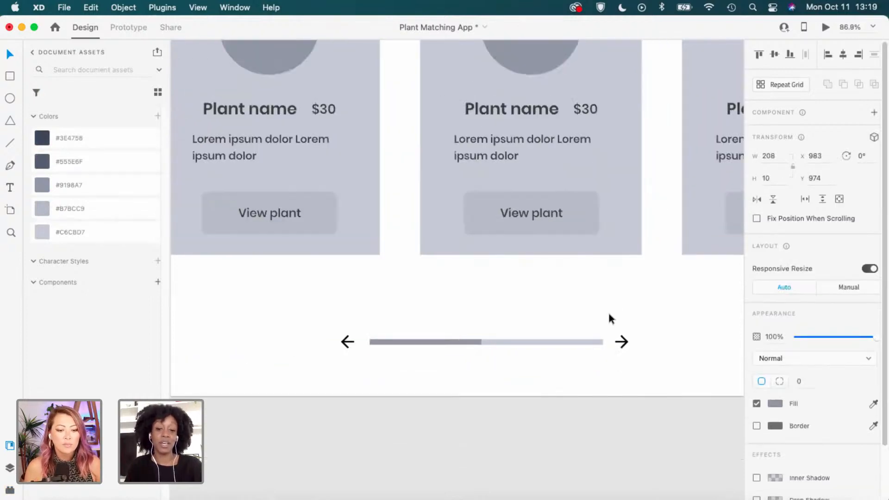
pyautogui.scroll(2, 623, 375)
pyautogui.click(616, 387)
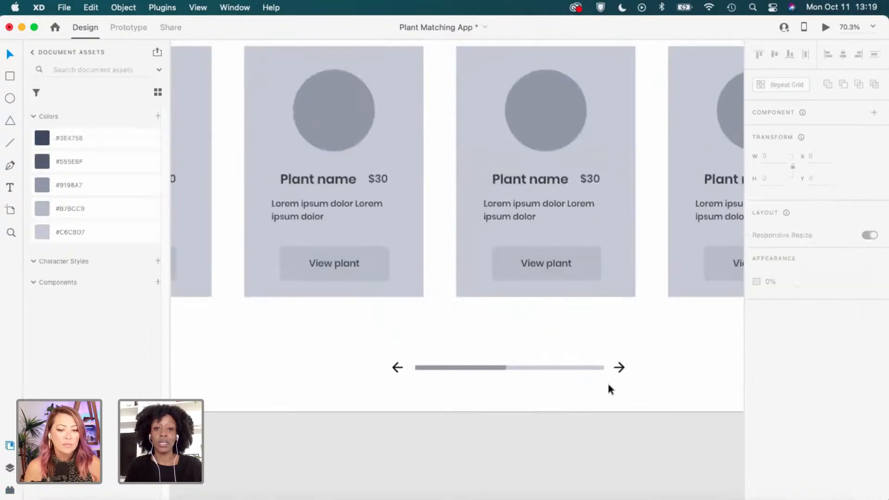
pyautogui.scroll(-2, 606, 384)
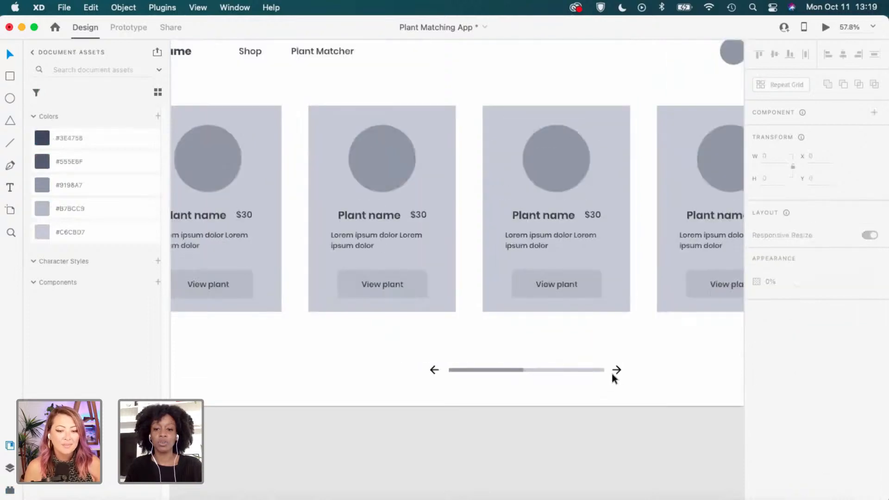
pyautogui.scroll(-2, 645, 370)
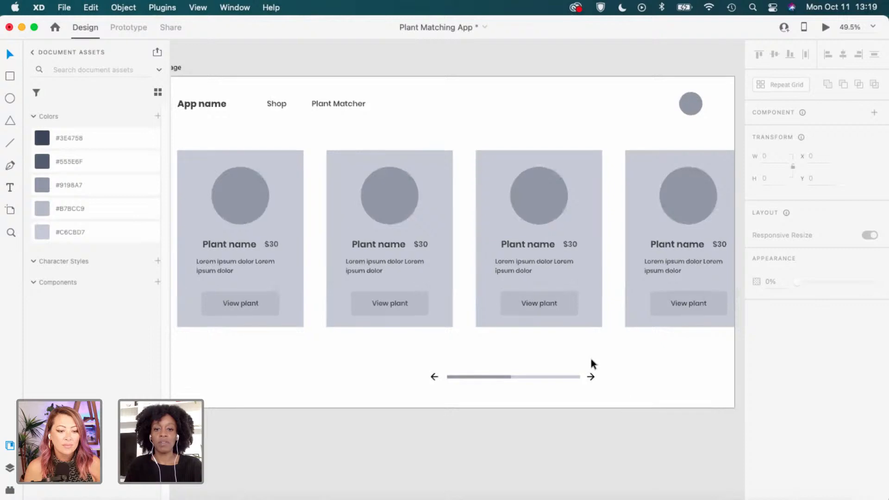
pyautogui.scroll(-3, 601, 361)
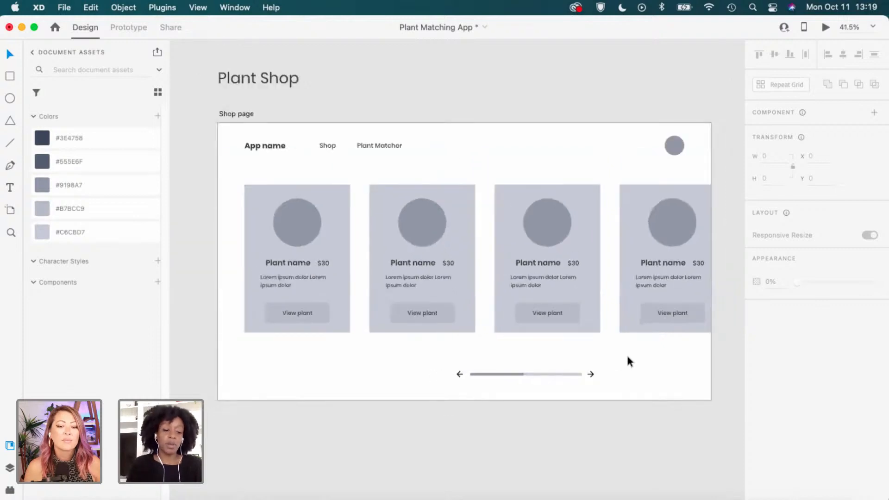
# Move both arrows and the progress bar further left under the product cards.
pyautogui.moveTo(618, 381); pyautogui.dragTo(446, 366)
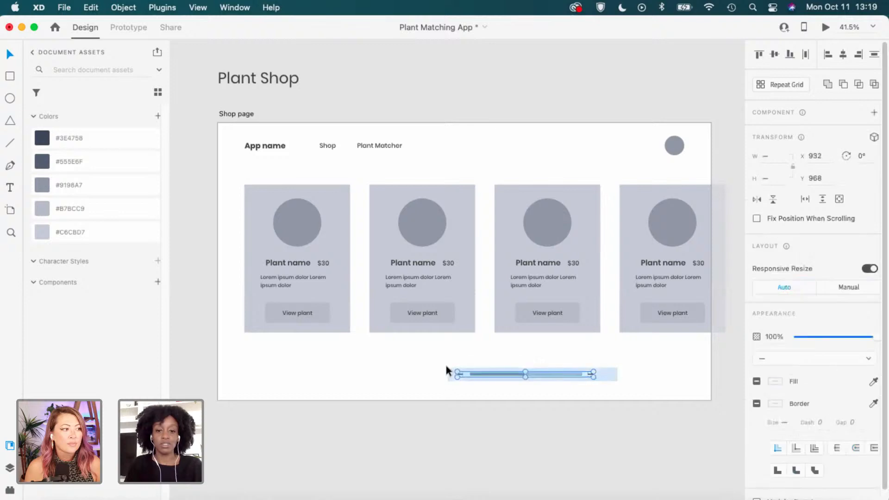
pyautogui.moveTo(511, 374); pyautogui.dragTo(467, 376)
pyautogui.click(509, 382)
pyautogui.scroll(3, 502, 379)
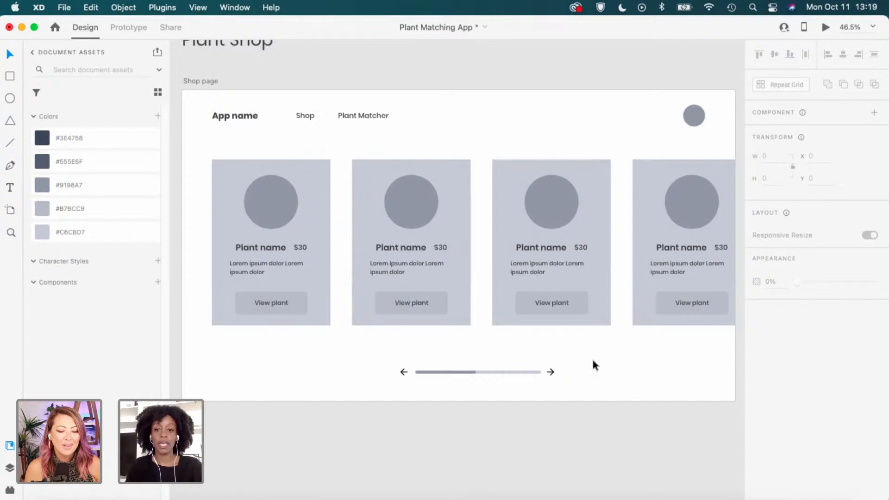
pyautogui.scroll(-2, 305, 326)
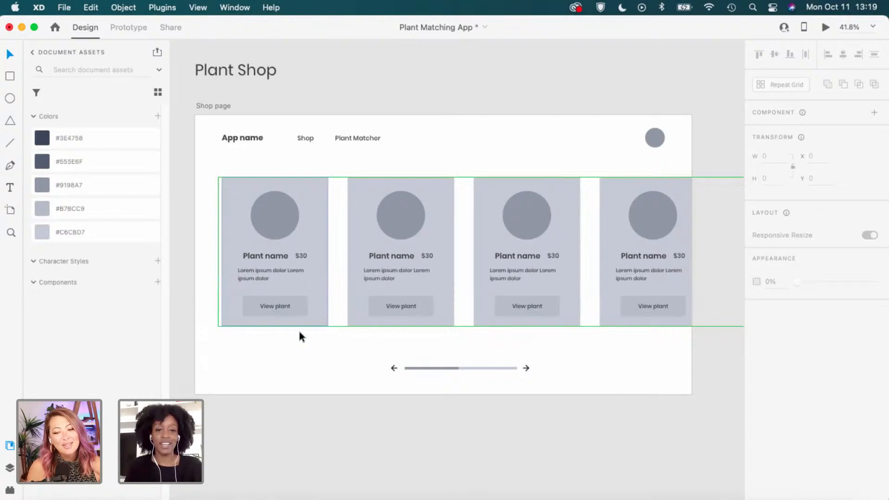
# Reselect the arrows and progress bar, then deselect and scroll to review the Shop page layout.
pyautogui.click(299, 336)
pyautogui.scroll(2, 322, 353)
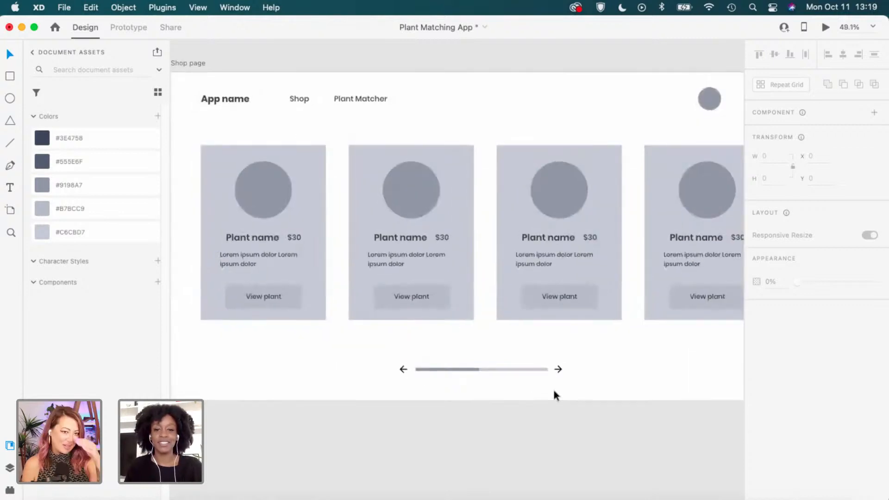
pyautogui.scroll(1, 437, 373)
pyautogui.scroll(4, 465, 373)
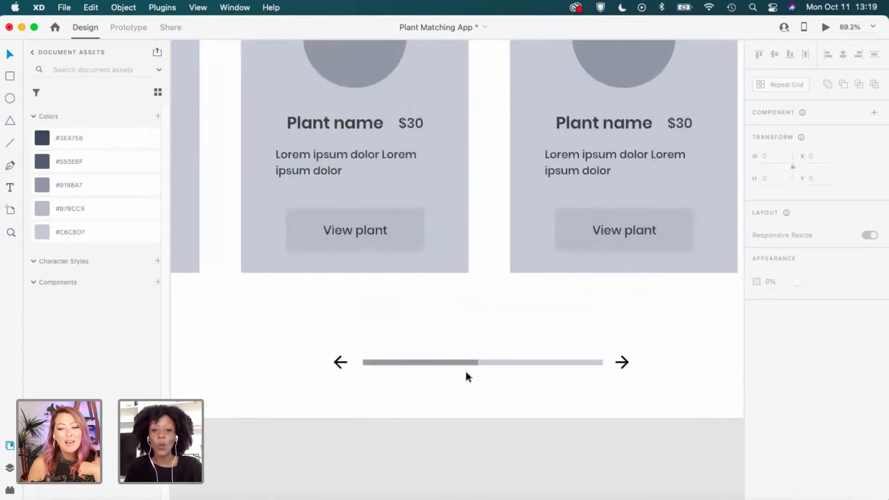
pyautogui.scroll(3, 466, 372)
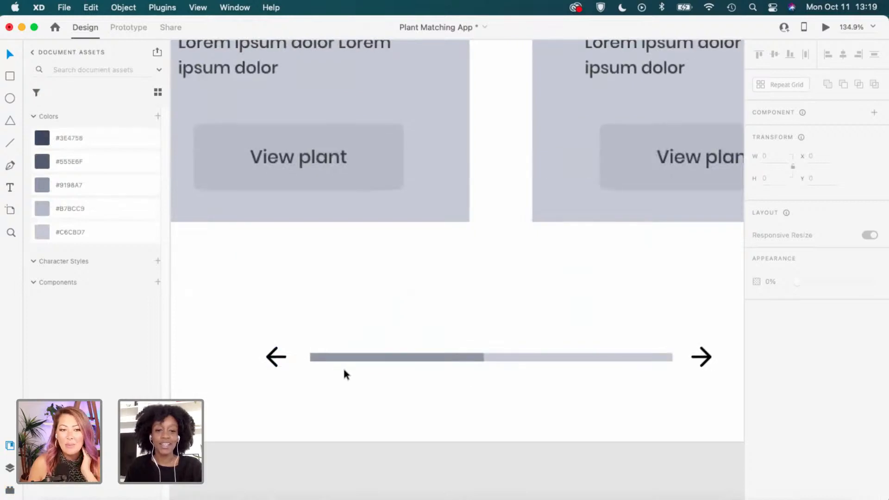
pyautogui.moveTo(258, 388); pyautogui.dragTo(713, 339)
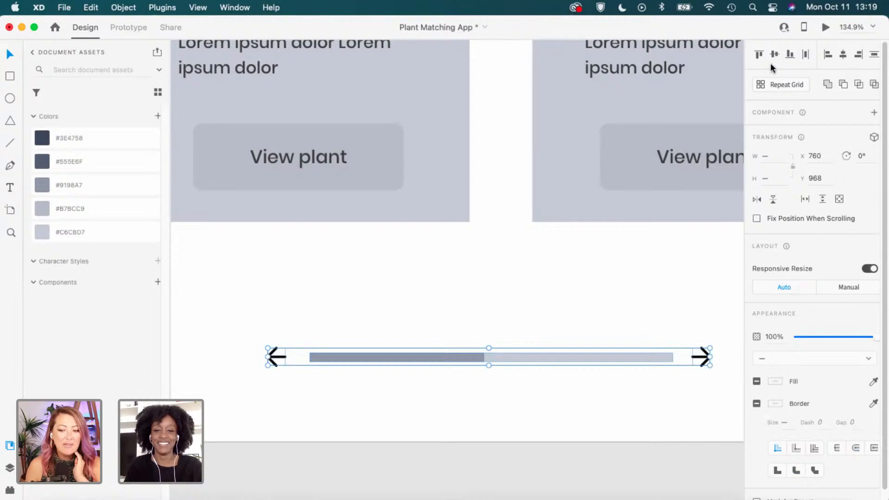
pyautogui.scroll(-3, 558, 294)
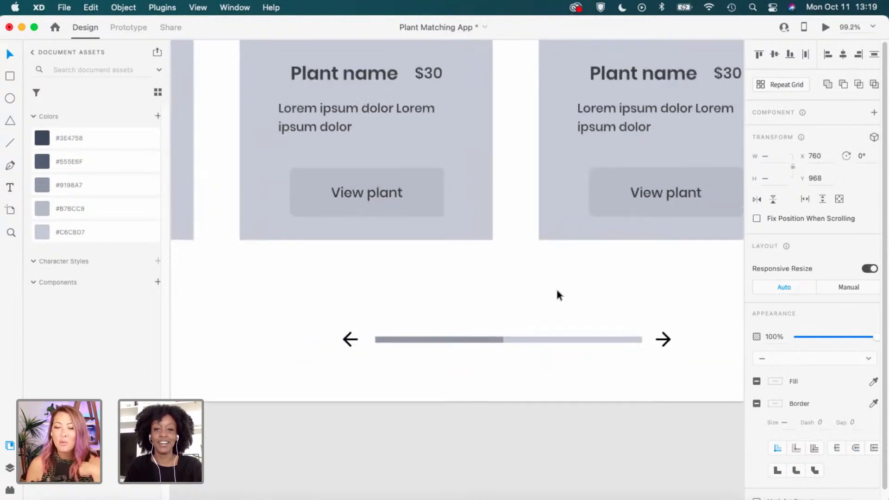
pyautogui.scroll(-2, 558, 291)
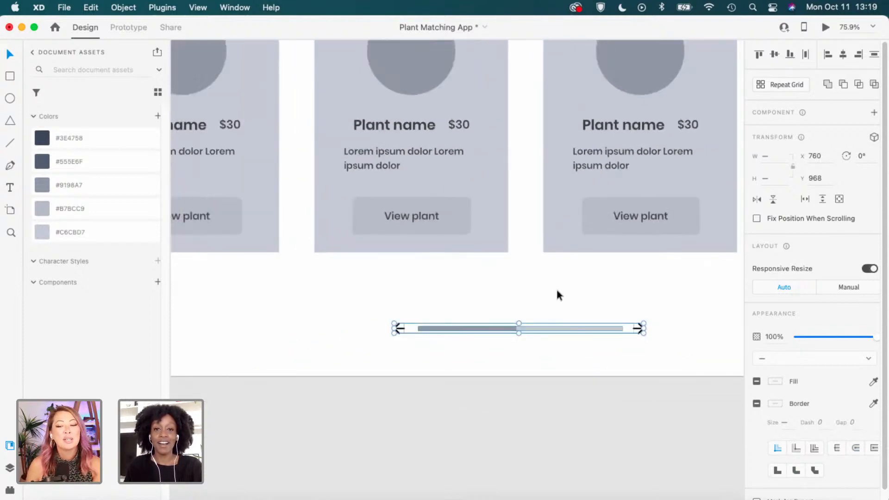
pyautogui.click(557, 291)
pyautogui.scroll(-3, 557, 292)
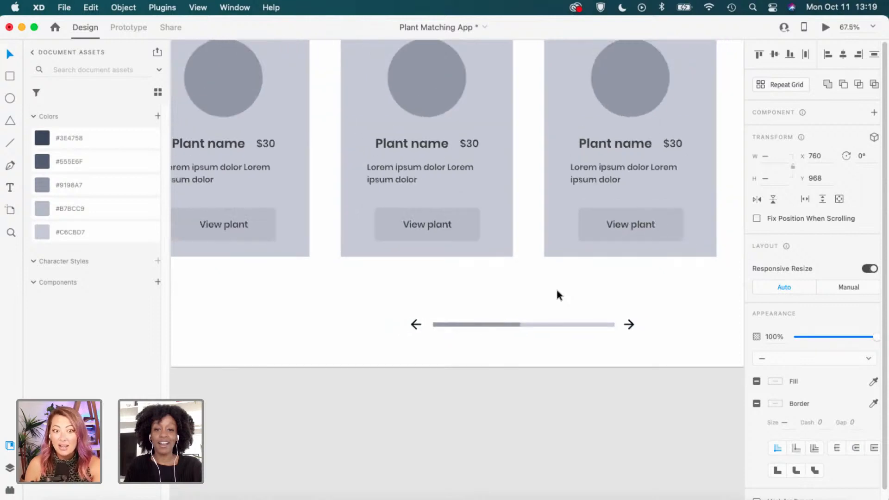
pyautogui.scroll(2, 557, 292)
pyautogui.hscroll(2, 557, 293)
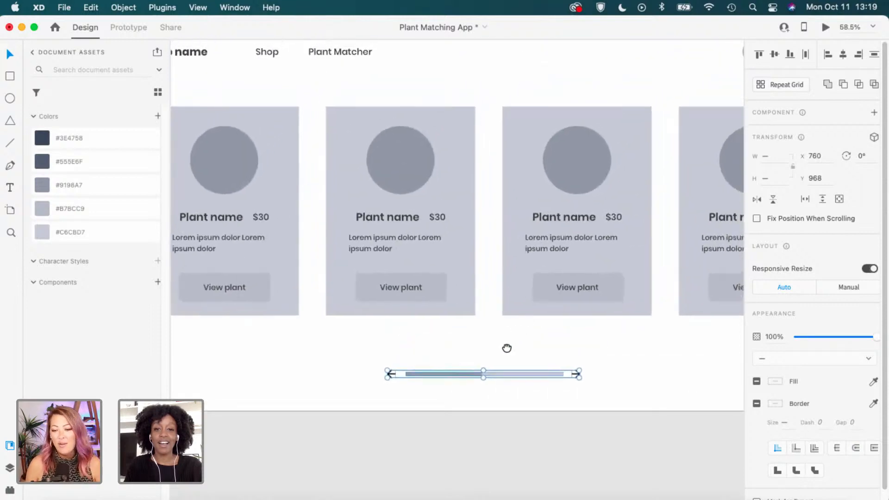
pyautogui.scroll(-1, 491, 311)
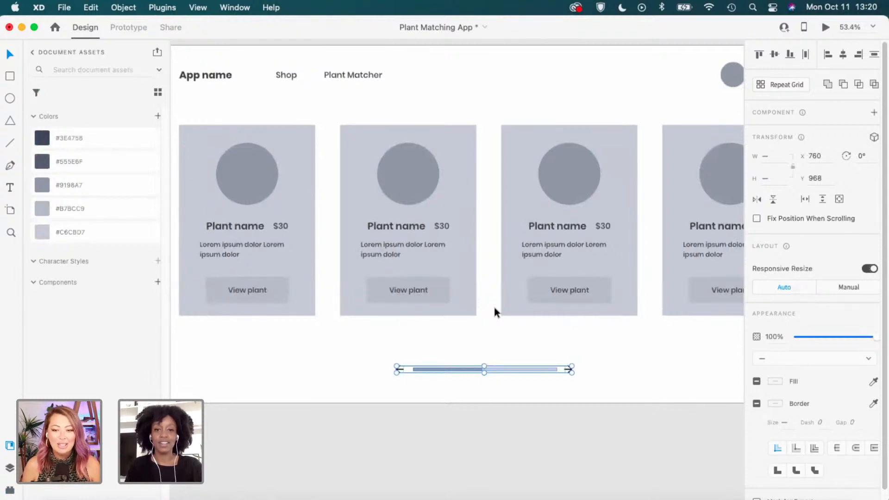
pyautogui.click(494, 308)
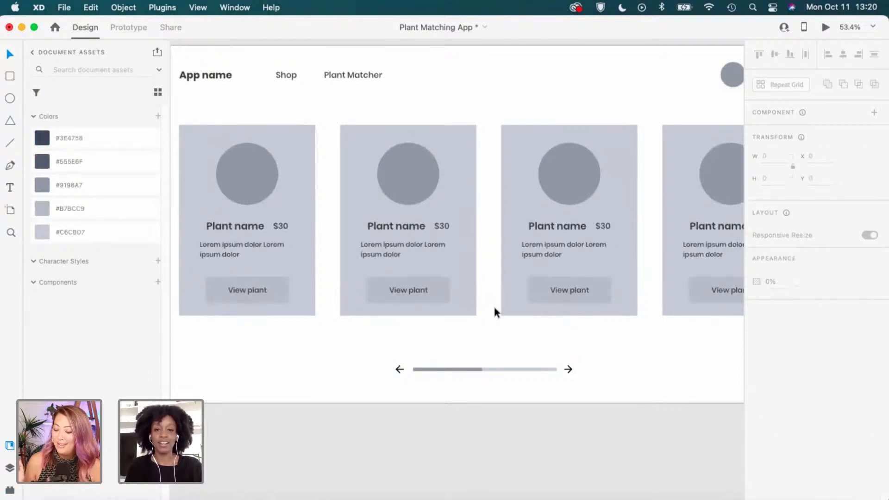
pyautogui.scroll(-1, 493, 304)
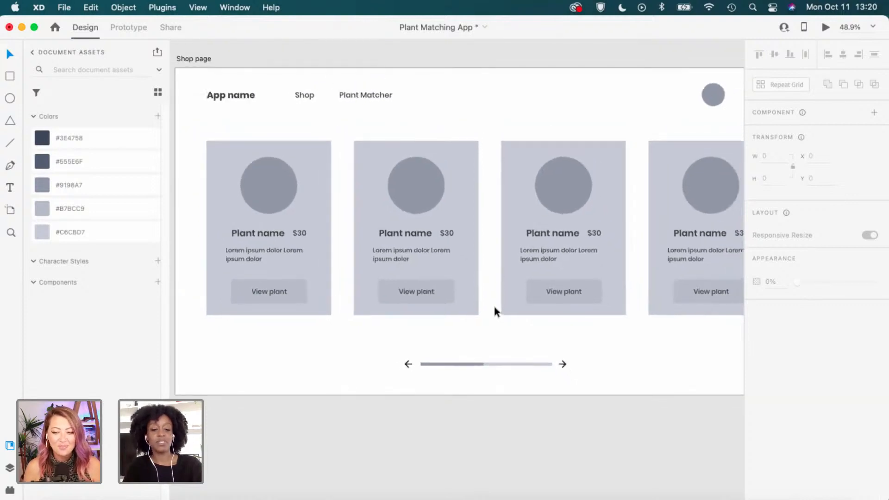
pyautogui.scroll(-3, 494, 305)
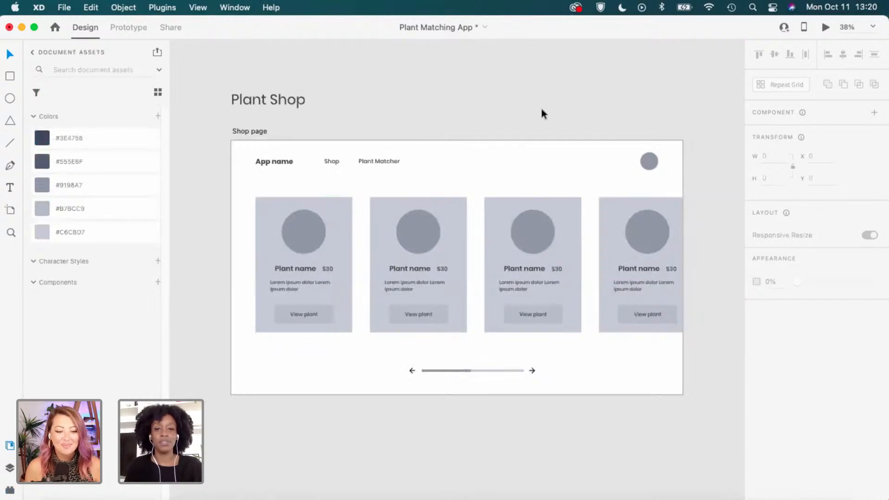
pyautogui.scroll(1, 646, 110)
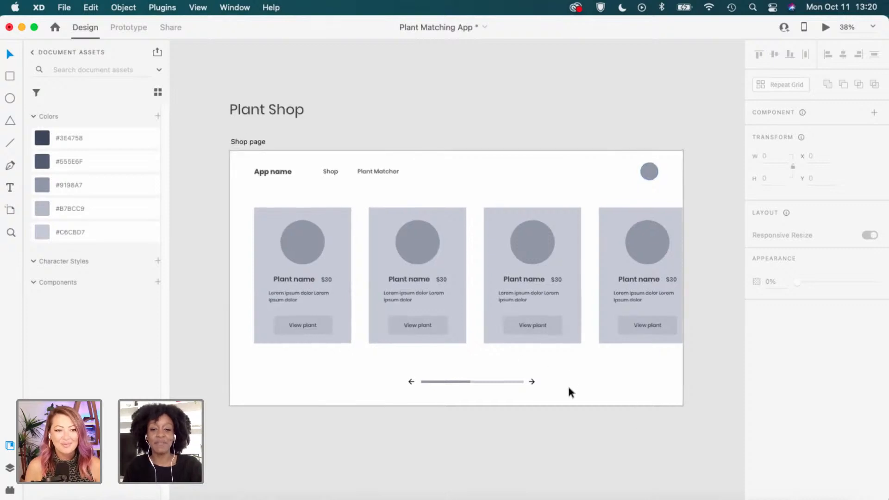
pyautogui.scroll(1, 567, 384)
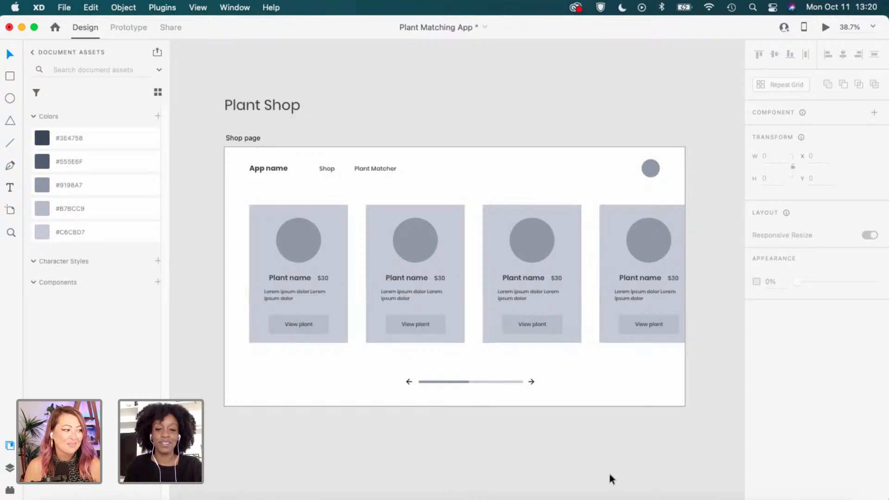
pyautogui.scroll(1, 626, 424)
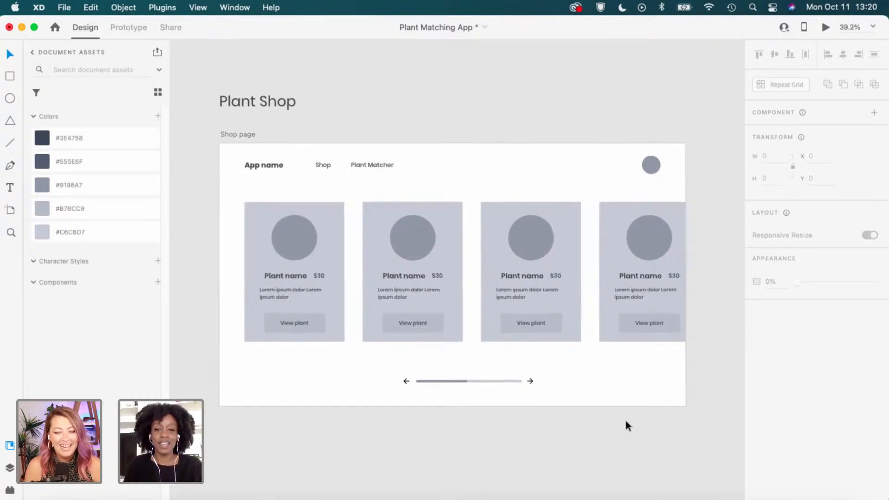
pyautogui.scroll(2, 588, 417)
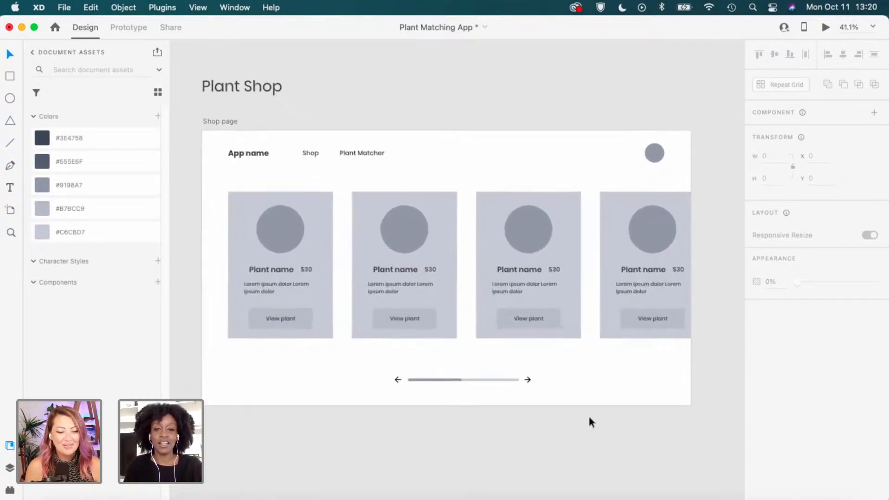
pyautogui.scroll(5, 602, 287)
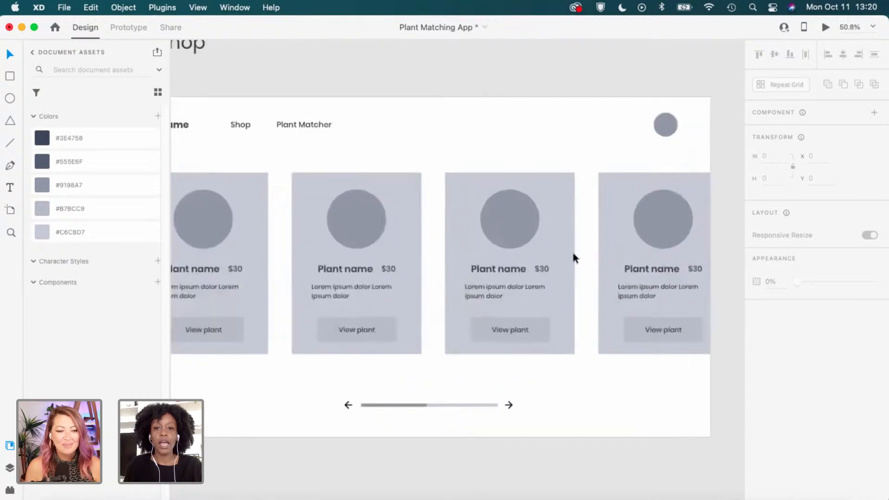
# Give the product cards a drop shadow, undoing an accidental resize of the third card.
pyautogui.click(565, 250)
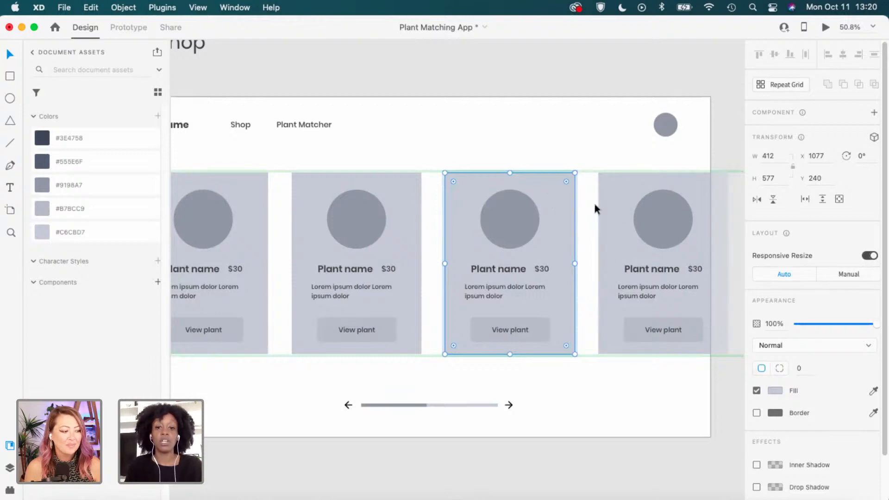
pyautogui.scroll(2, 576, 251)
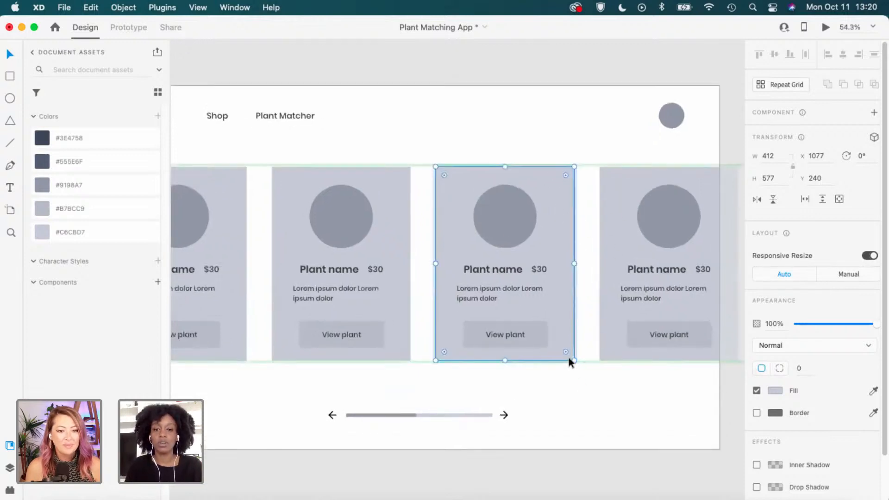
pyautogui.moveTo(569, 358); pyautogui.dragTo(579, 376)
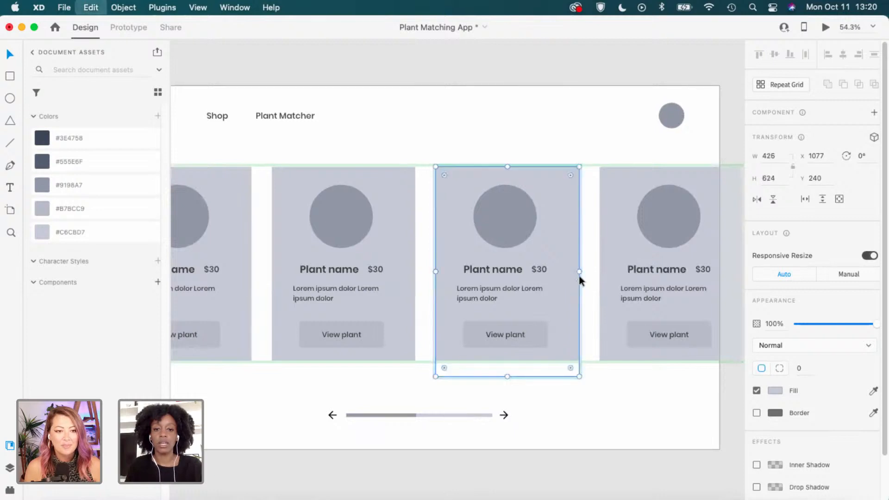
pyautogui.press('super+z')
pyautogui.scroll(-1, 805, 473)
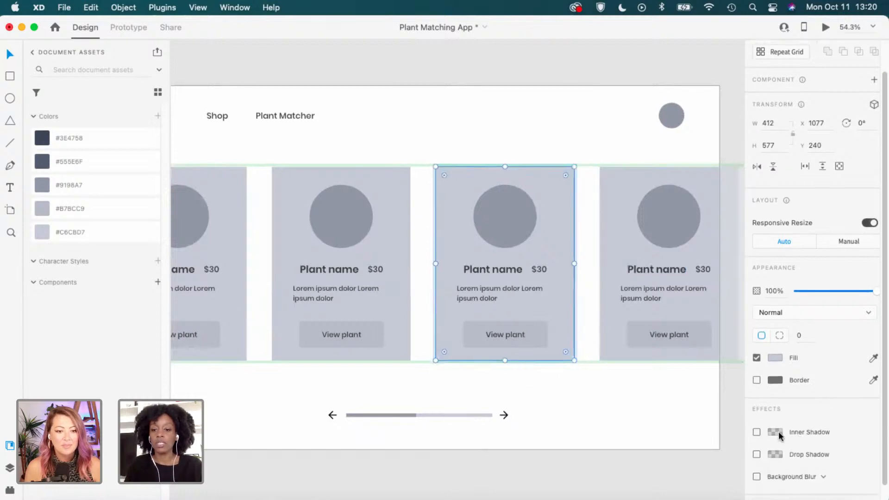
pyautogui.click(756, 454)
pyautogui.scroll(4, 503, 302)
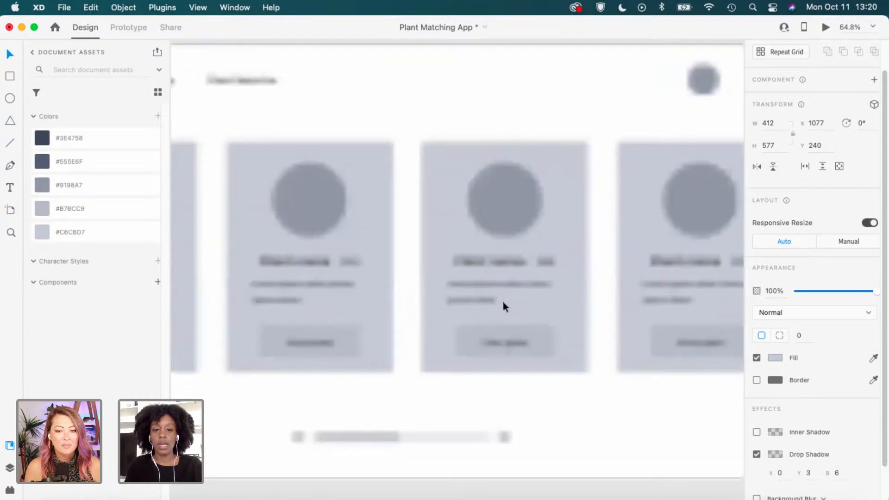
pyautogui.click(632, 293)
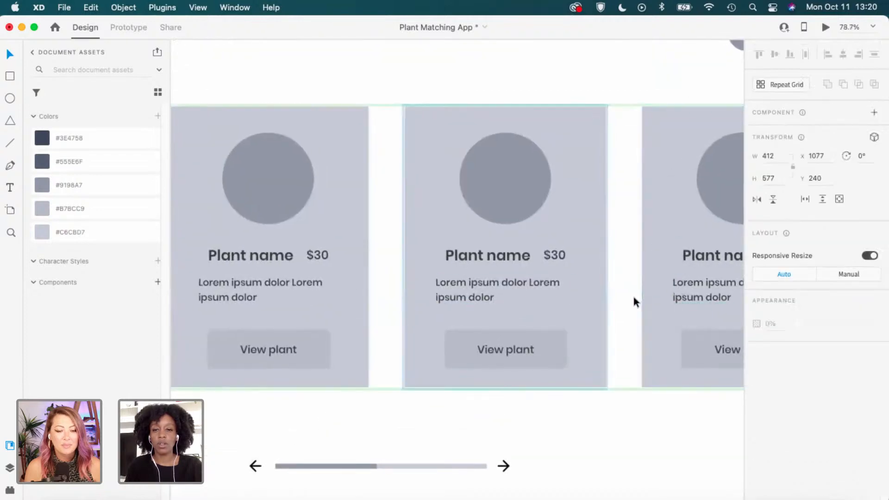
pyautogui.scroll(-3, 594, 303)
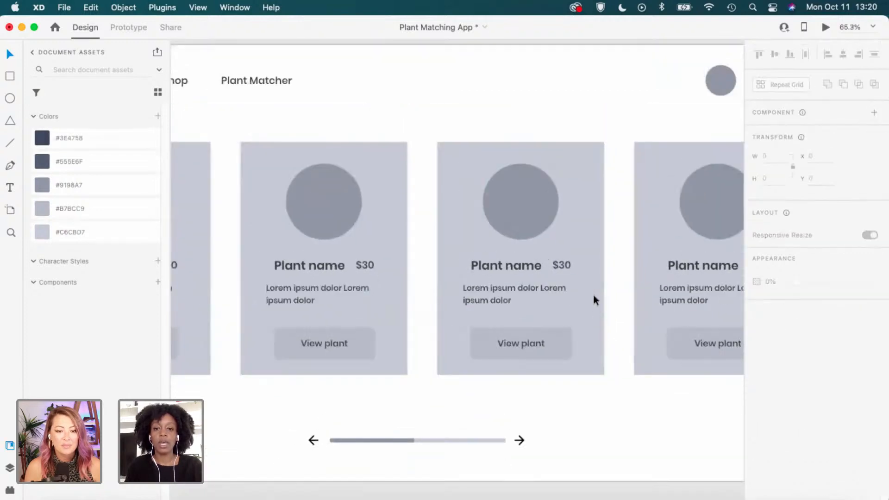
# Ungroup the product card repeat grid into separate cards.
pyautogui.click(593, 295)
pyautogui.scroll(-2, 593, 296)
pyautogui.rightClick(583, 265)
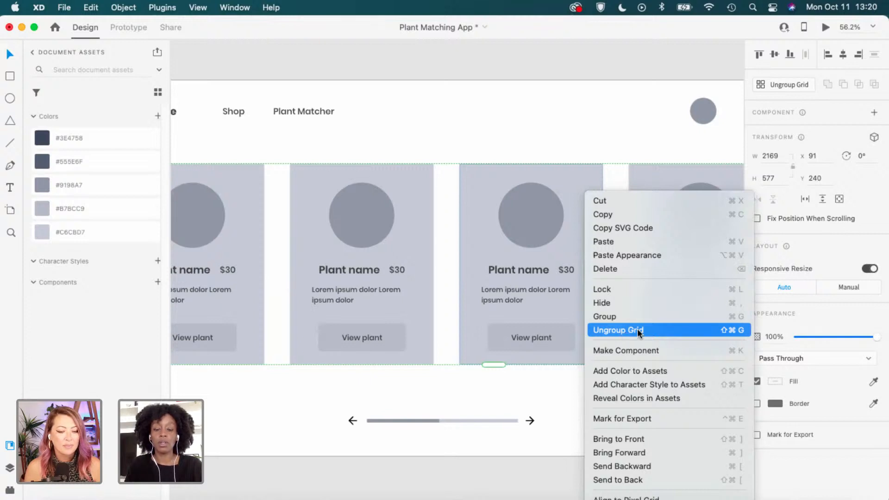
pyautogui.click(638, 331)
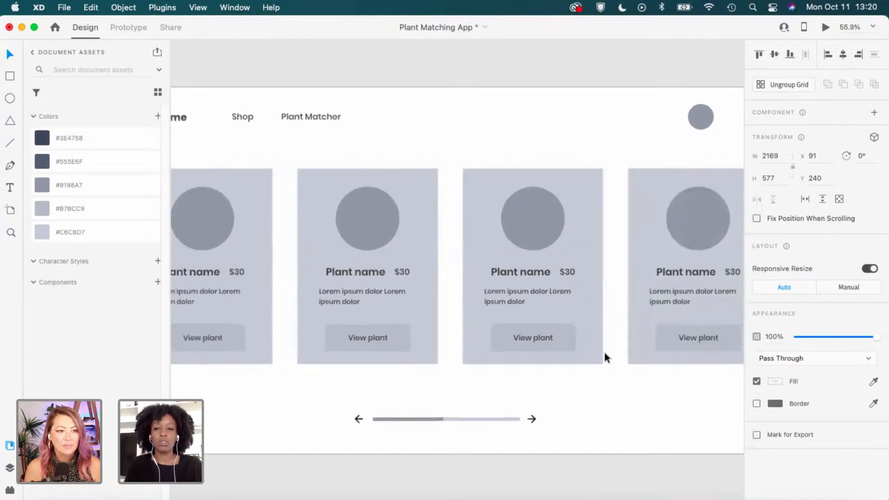
# Turn off the drop shadow on the third plant card only.
pyautogui.scroll(-2, 604, 354)
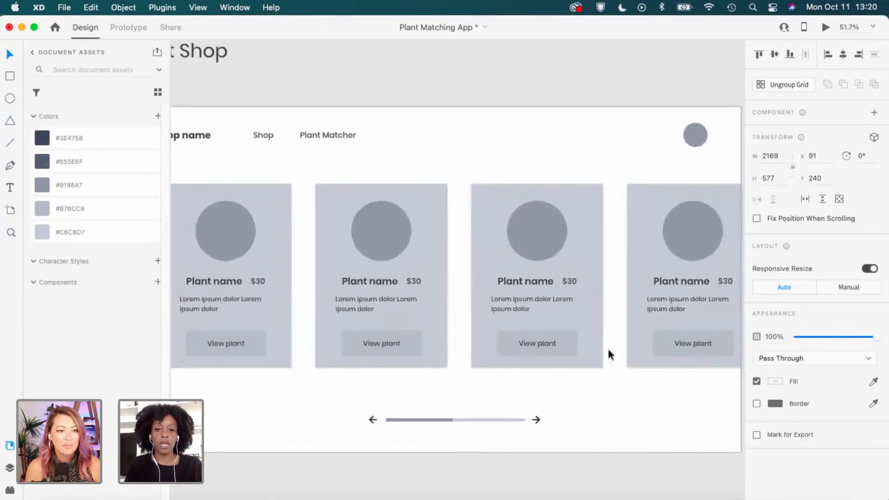
pyautogui.click(598, 322)
pyautogui.scroll(-3, 803, 415)
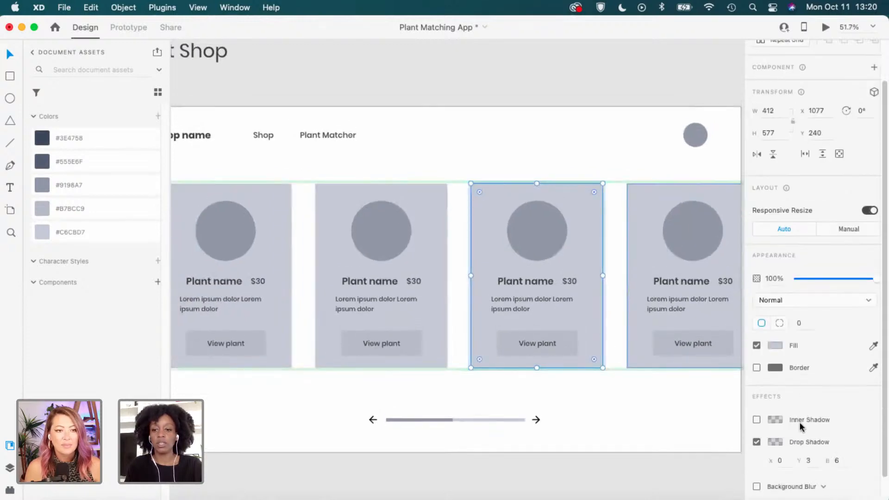
pyautogui.click(756, 436)
pyautogui.click(630, 401)
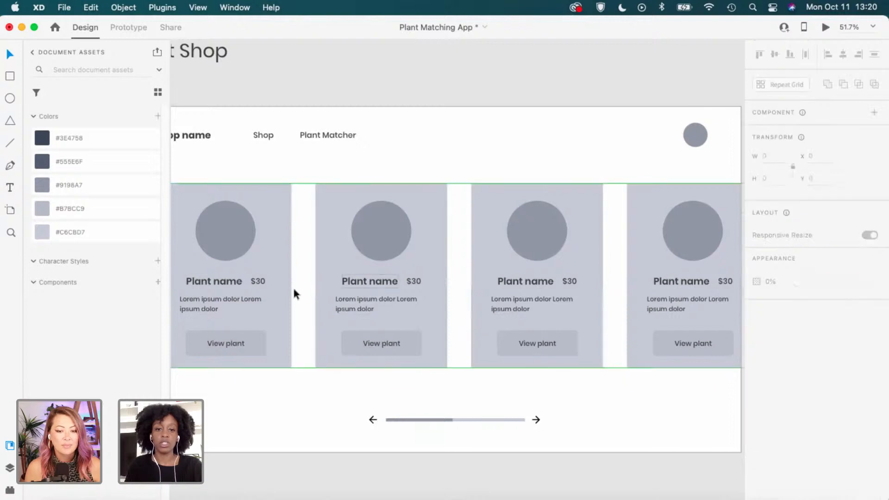
pyautogui.moveTo(643, 415); pyautogui.dragTo(603, 406)
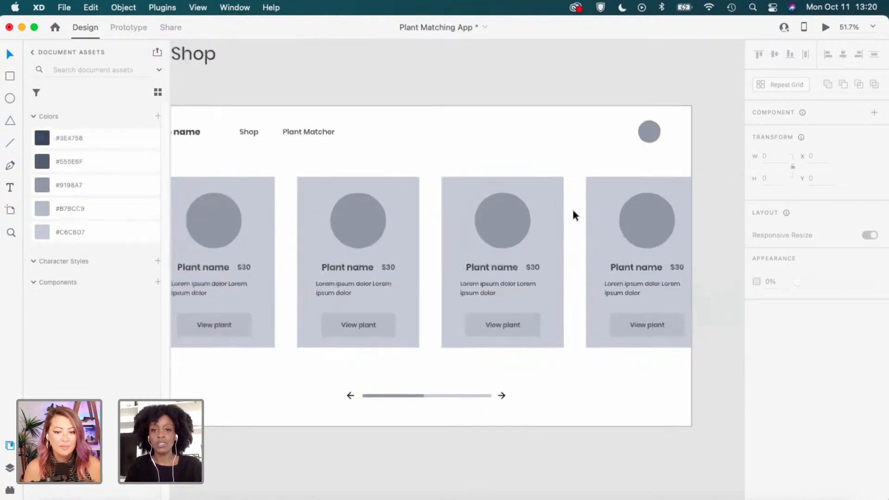
pyautogui.scroll(-1, 572, 208)
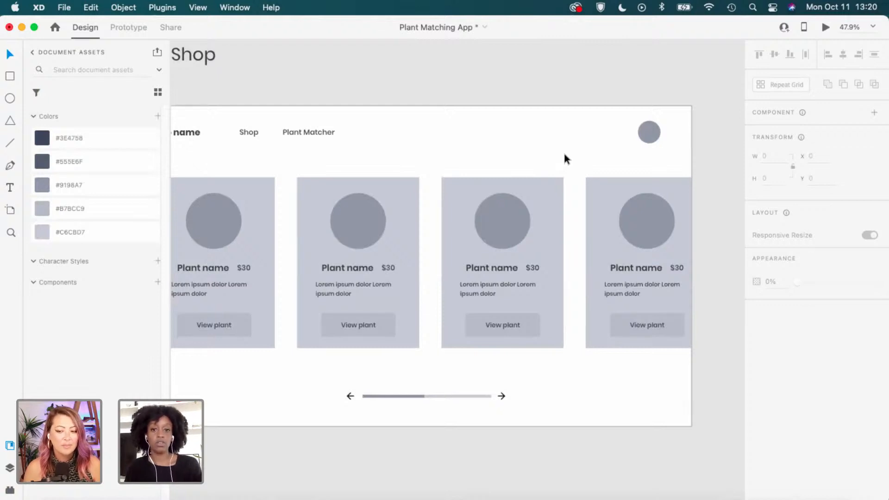
pyautogui.scroll(-2, 606, 301)
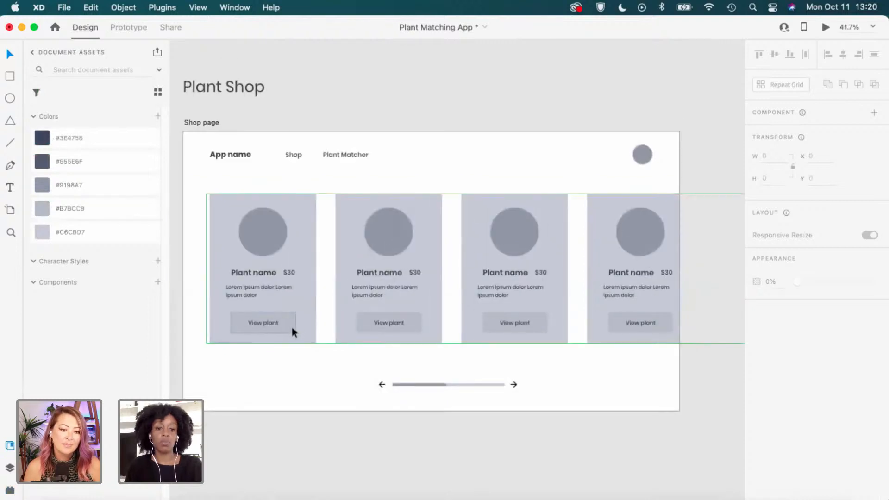
pyautogui.scroll(-1, 291, 329)
pyautogui.scroll(-3, 291, 327)
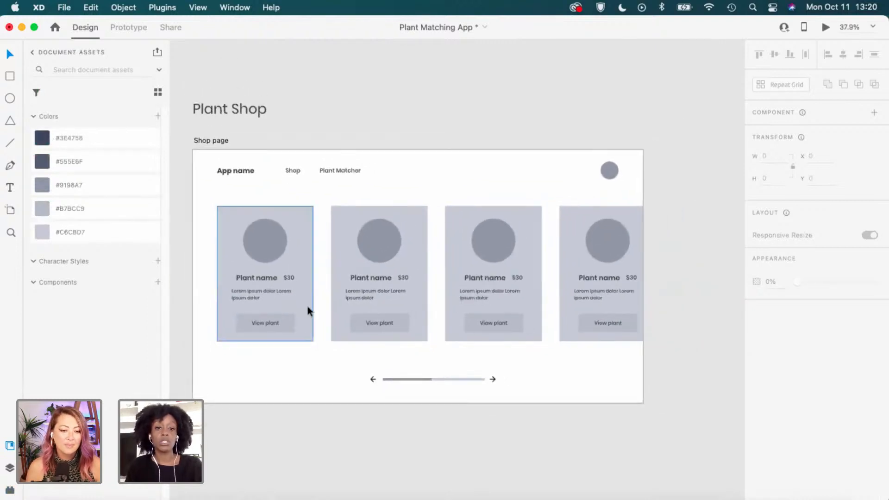
pyautogui.moveTo(353, 204); pyautogui.dragTo(366, 383)
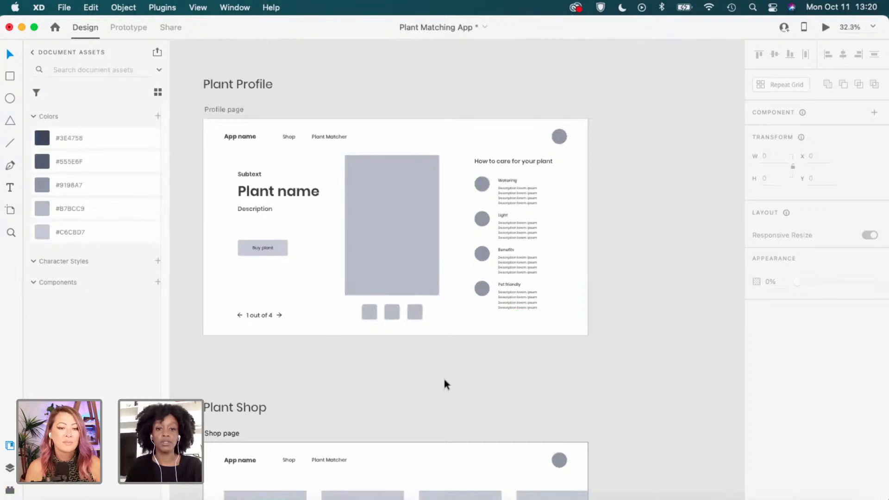
pyautogui.scroll(-6, 415, 394)
pyautogui.scroll(-2, 463, 345)
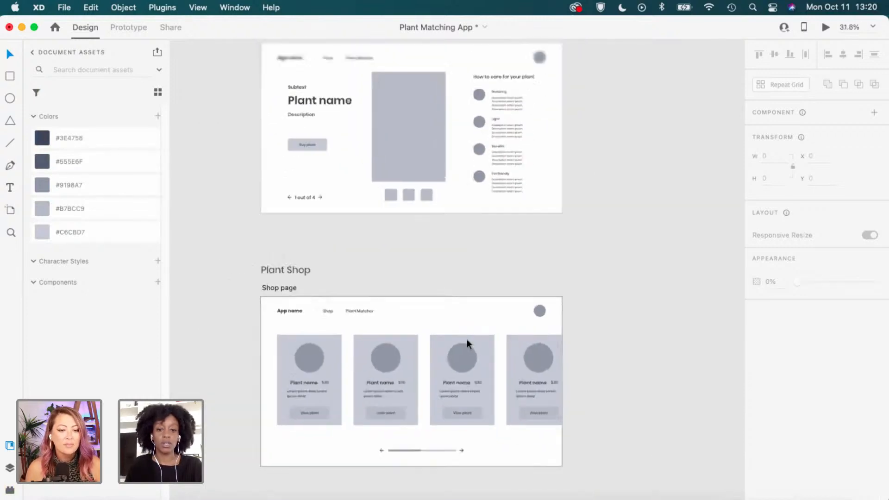
pyautogui.scroll(-2, 466, 340)
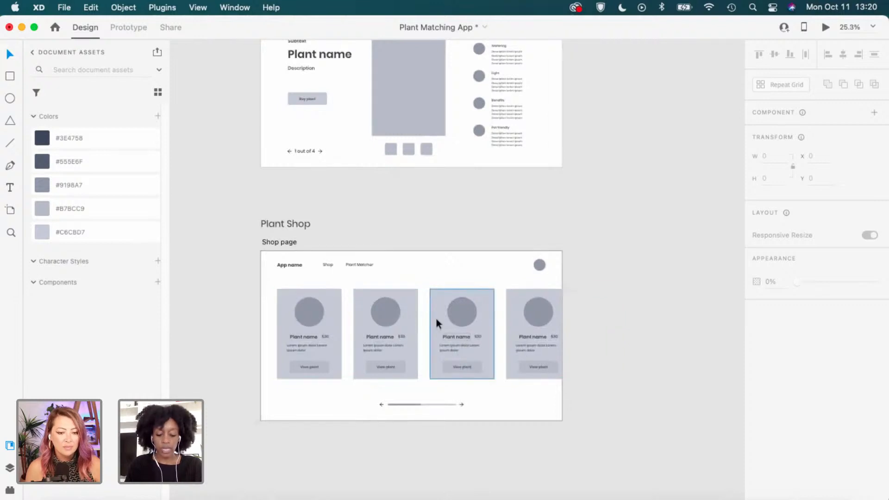
pyautogui.scroll(4, 436, 319)
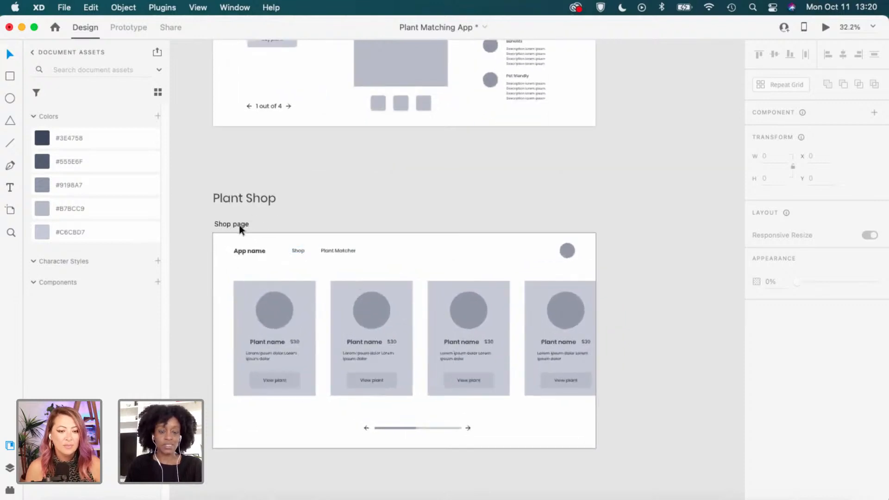
pyautogui.scroll(-2, 477, 257)
pyautogui.scroll(-2, 477, 257)
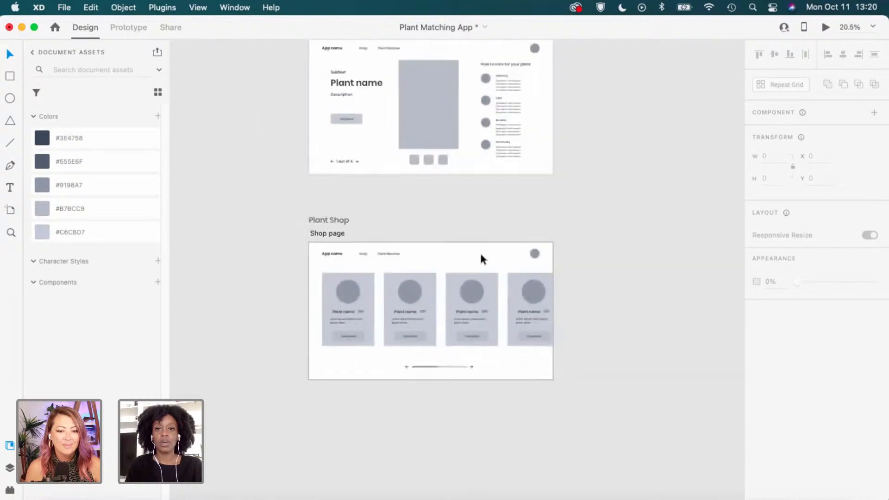
pyautogui.moveTo(533, 133); pyautogui.dragTo(436, 434)
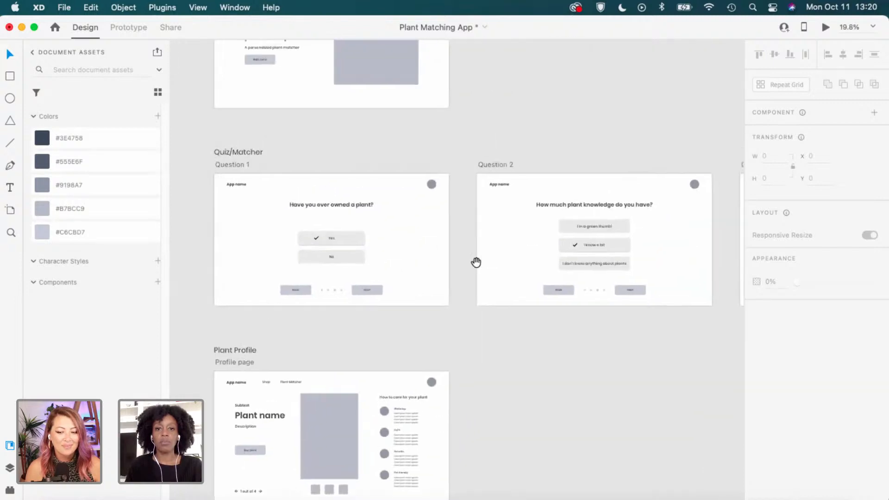
pyautogui.moveTo(479, 165); pyautogui.dragTo(373, 226)
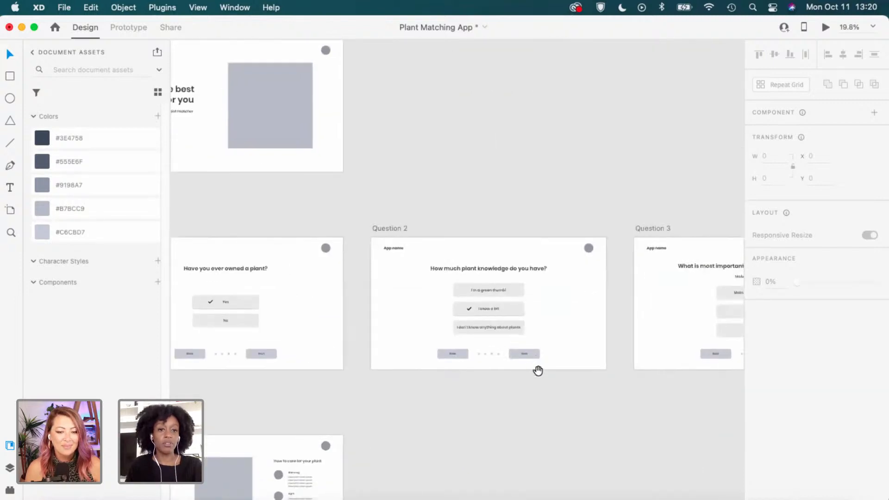
pyautogui.moveTo(579, 383); pyautogui.dragTo(315, 347)
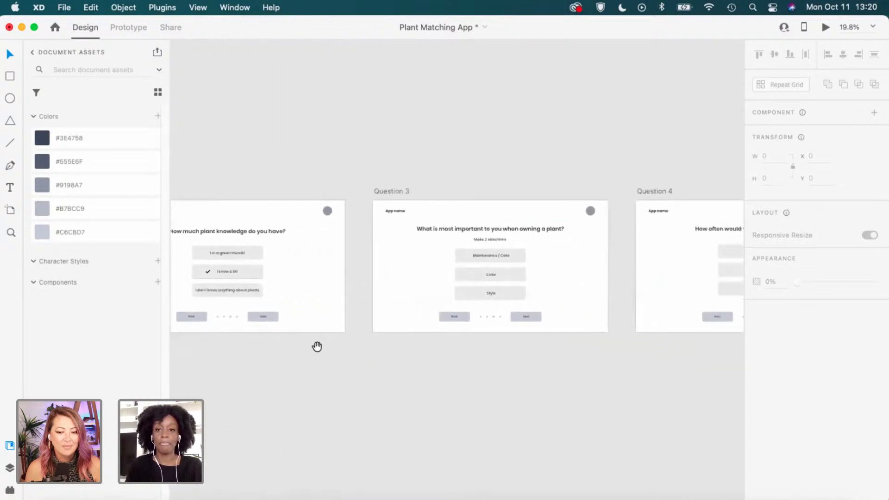
pyautogui.moveTo(576, 361); pyautogui.dragTo(338, 369)
pyautogui.moveTo(590, 348); pyautogui.dragTo(454, 342)
pyautogui.moveTo(559, 347); pyautogui.dragTo(288, 347)
pyautogui.scroll(3, 529, 248)
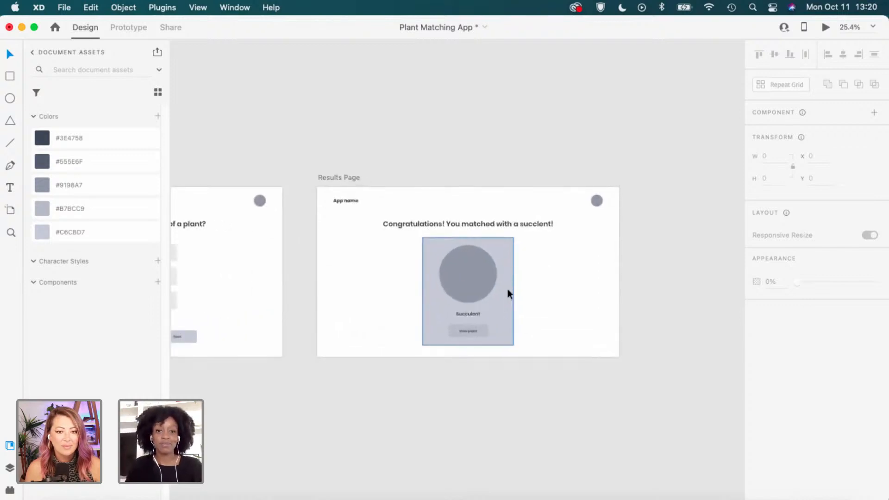
pyautogui.scroll(2, 514, 276)
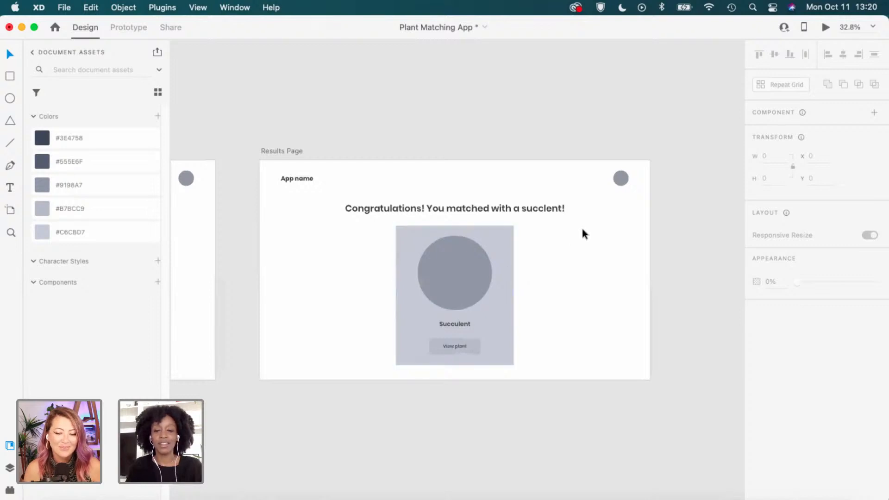
pyautogui.scroll(-3, 570, 238)
pyautogui.scroll(-1, 558, 270)
pyautogui.moveTo(305, 371); pyautogui.dragTo(581, 262)
pyautogui.moveTo(469, 312); pyautogui.dragTo(759, 271)
pyautogui.hscroll(-5, 445, 315)
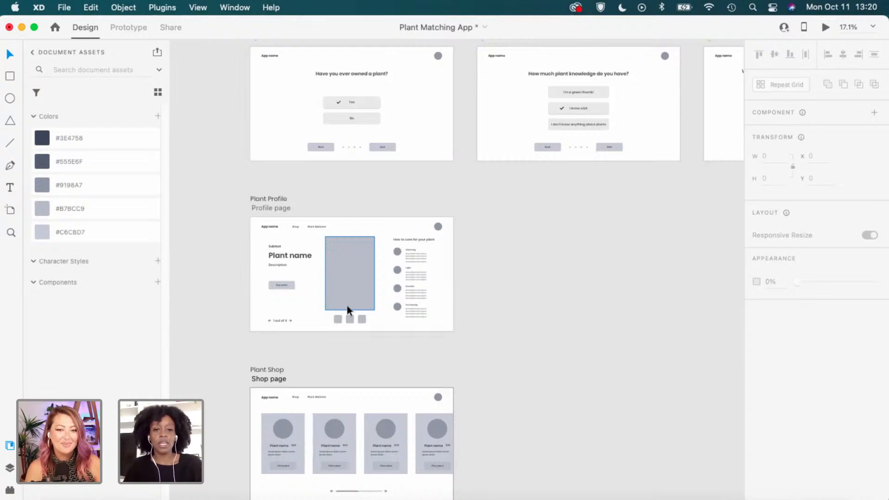
pyautogui.scroll(-1, 347, 296)
pyautogui.scroll(1, 292, 261)
pyautogui.scroll(2, 292, 262)
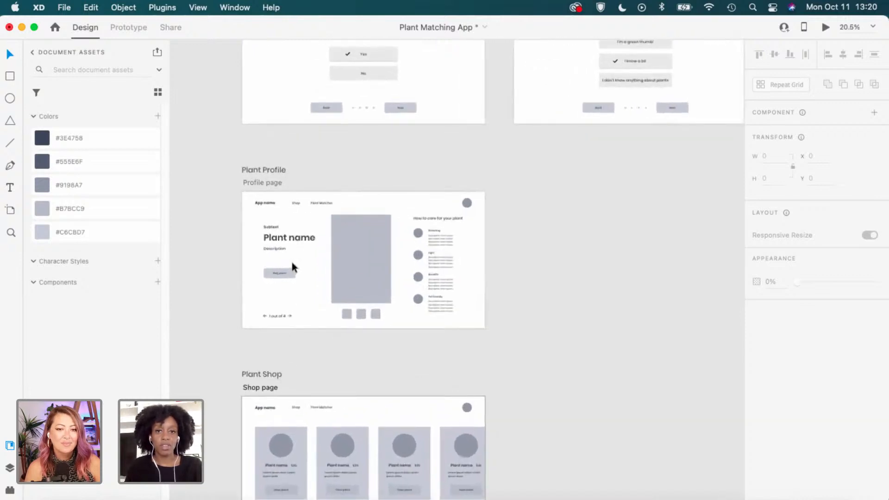
pyautogui.scroll(2, 292, 262)
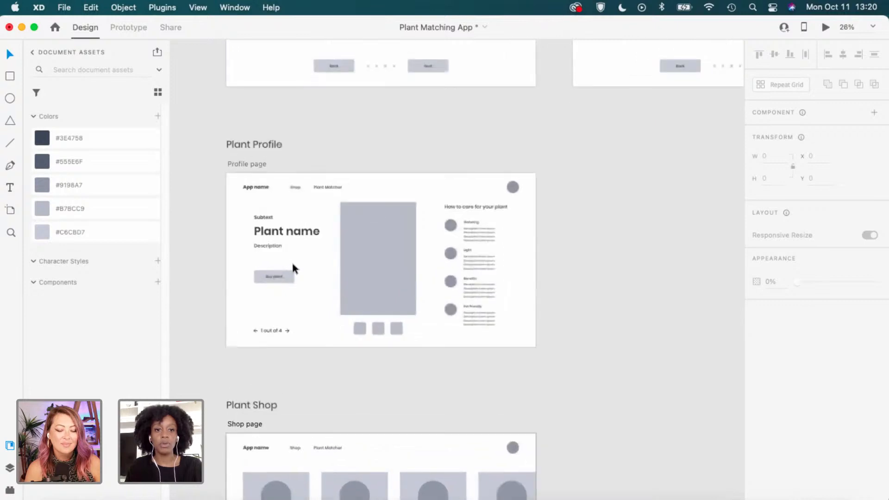
pyautogui.scroll(1, 292, 264)
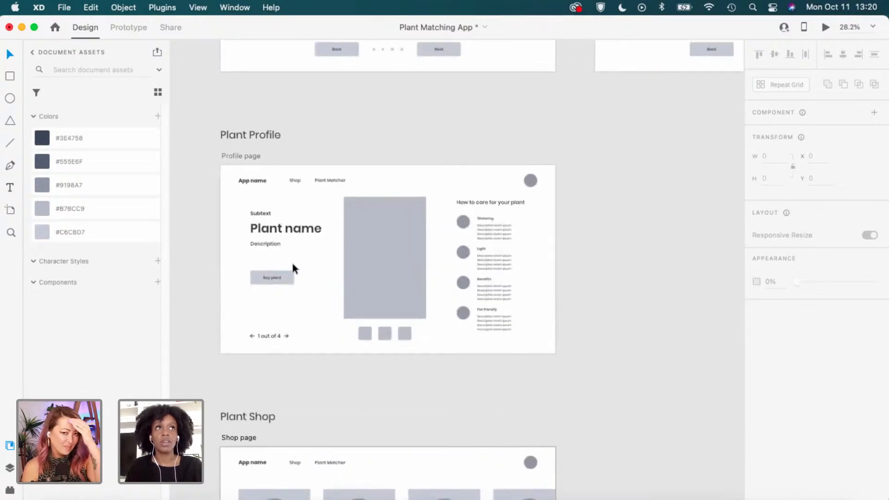
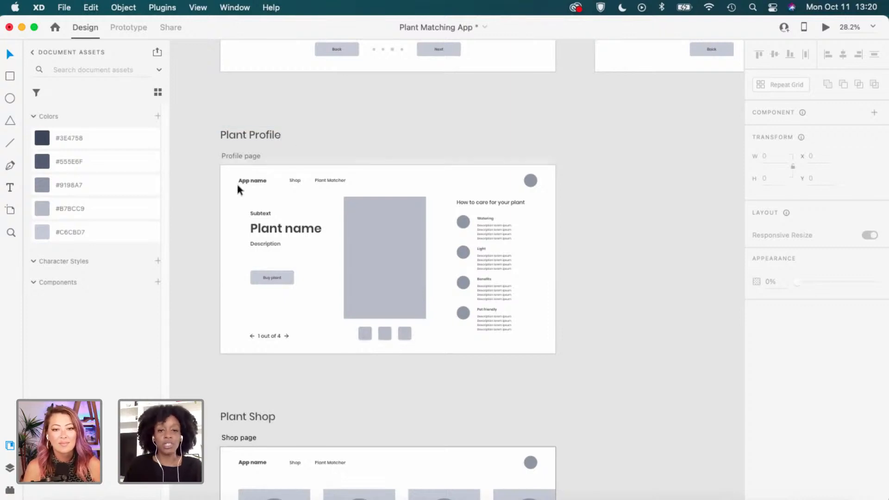
# Change the Plant Profile heading text from 'Plant name' to 'Succulent'.
pyautogui.scroll(3, 204, 216)
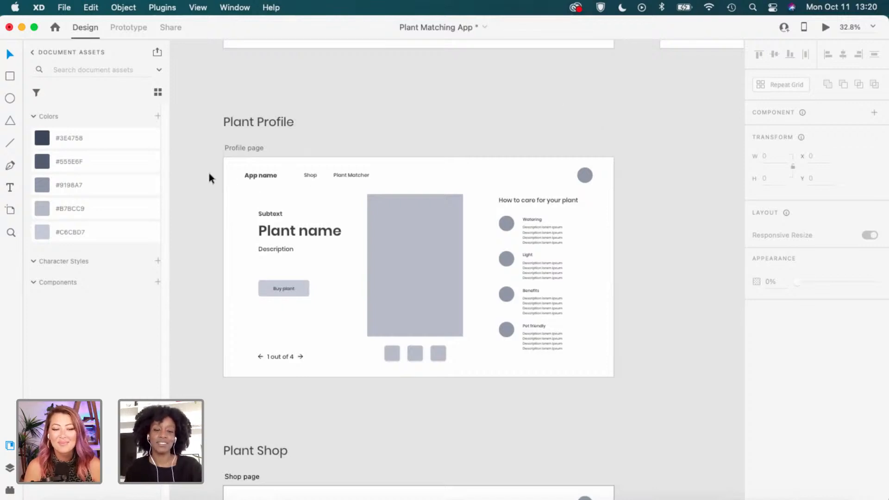
pyautogui.scroll(1, 209, 173)
pyautogui.press('XF86AudioRaiseVolume')
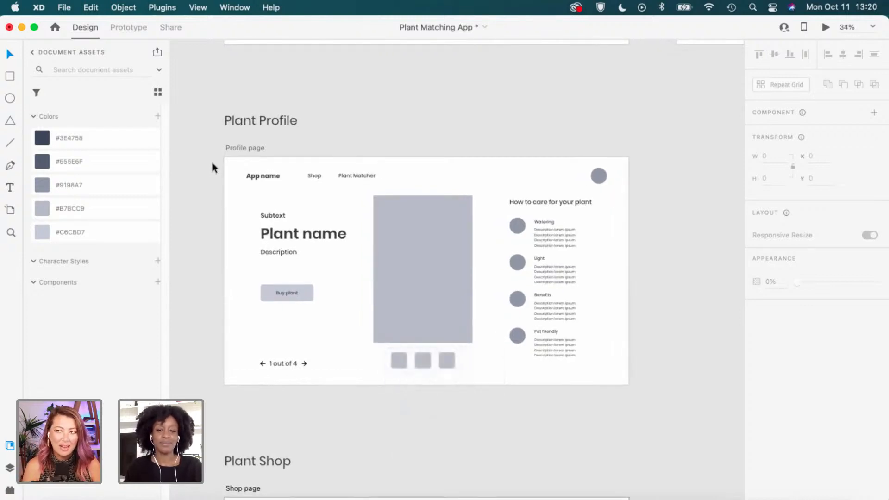
pyautogui.scroll(-2, 211, 171)
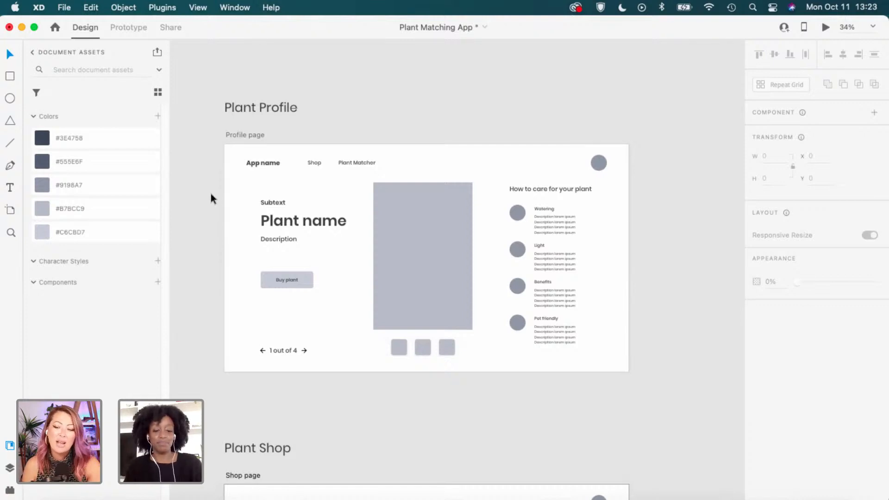
pyautogui.scroll(3, 339, 272)
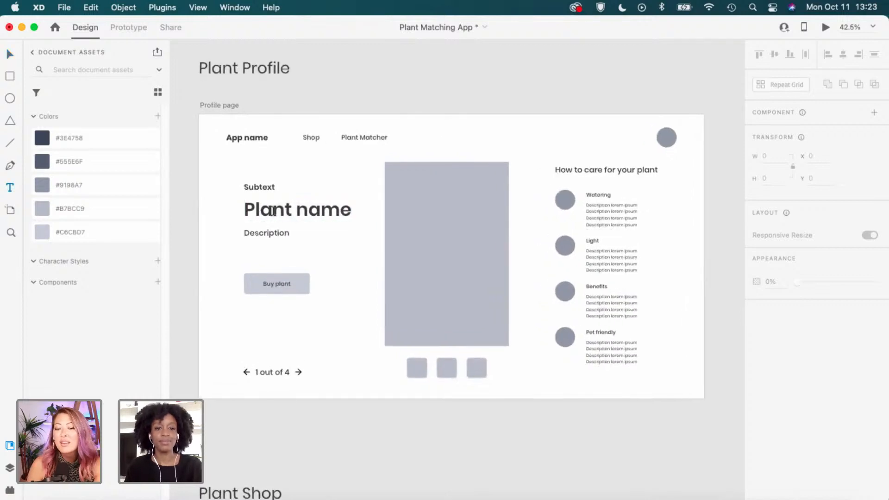
pyautogui.doubleClick(274, 214)
pyautogui.write('Succulen')
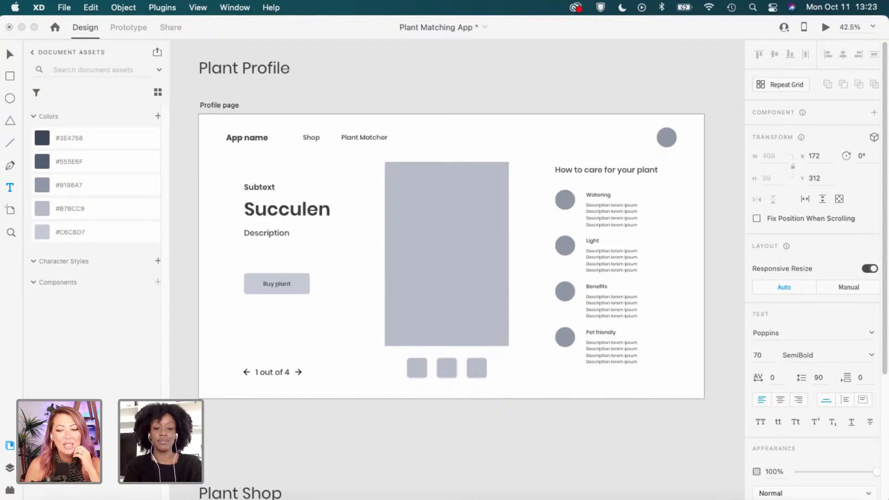
pyautogui.write('t')
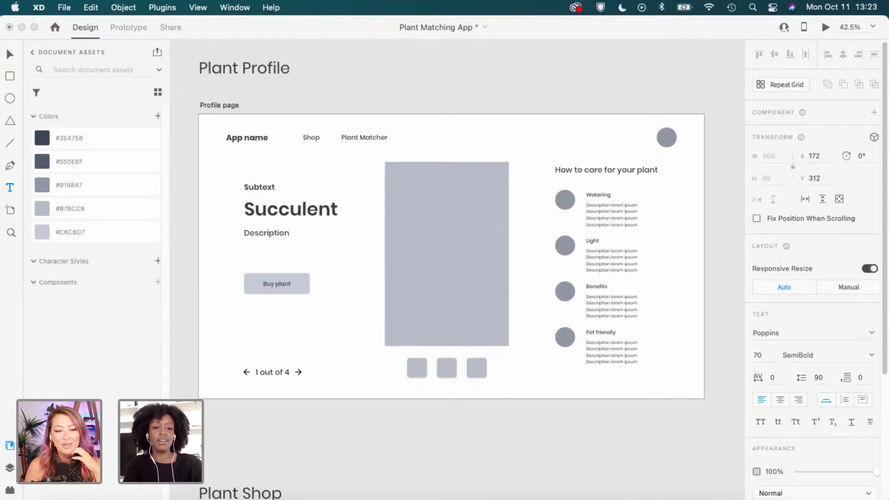
pyautogui.press('Escape')
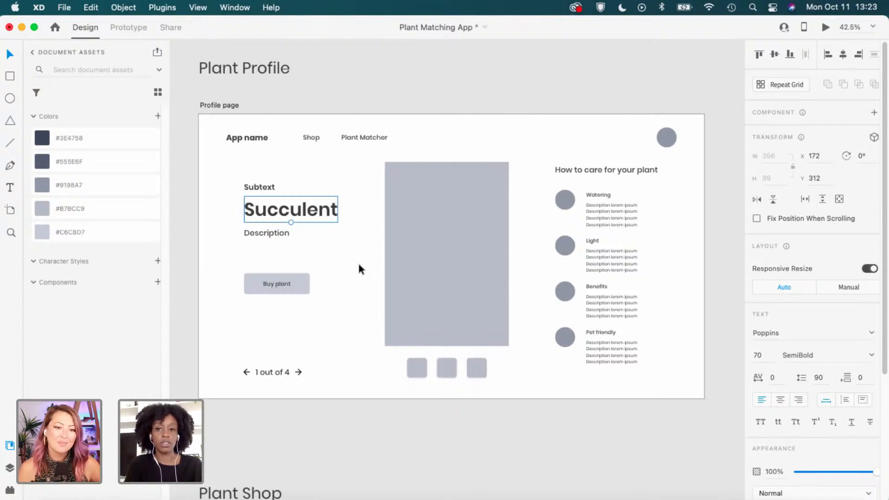
pyautogui.scroll(-2, 360, 267)
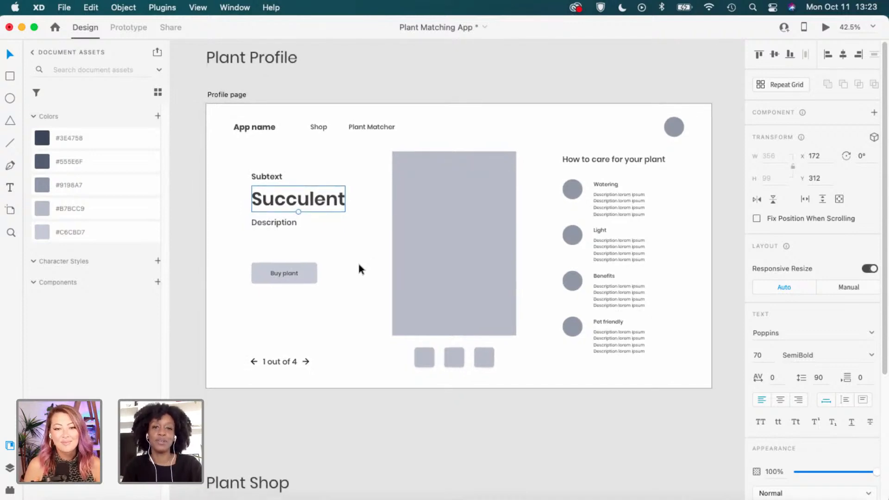
pyautogui.scroll(2, 362, 277)
pyautogui.click(363, 277)
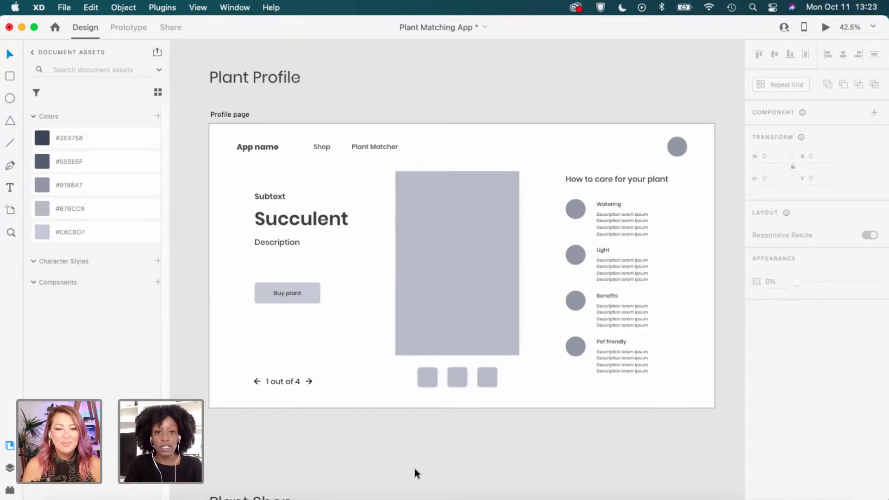
# Scroll through the care section listing Watering, Light, Benefits and Pet friendly.
pyautogui.scroll(-3, 429, 435)
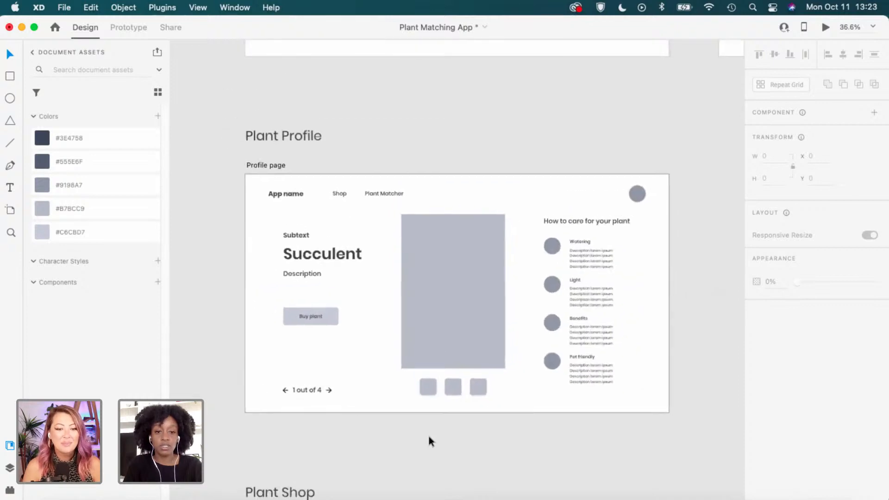
pyautogui.scroll(-2, 429, 436)
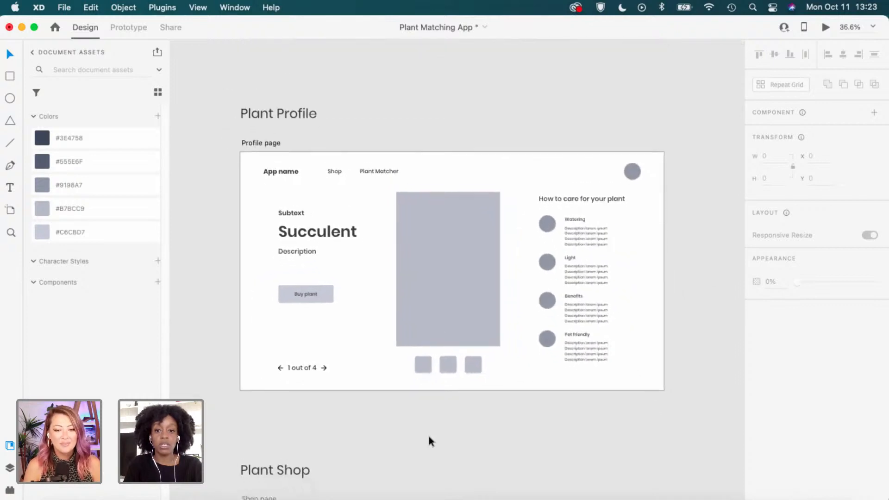
pyautogui.scroll(-1, 429, 436)
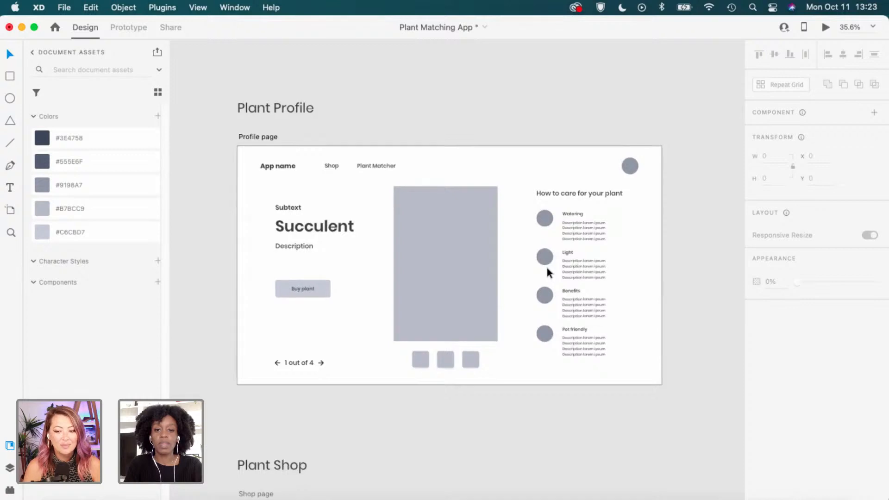
pyautogui.scroll(2, 545, 265)
pyautogui.scroll(2, 539, 222)
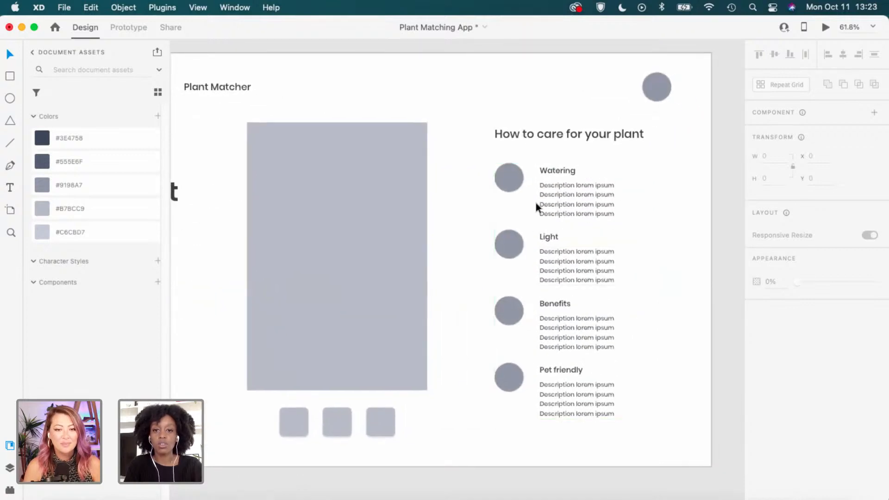
pyautogui.scroll(-1, 535, 203)
pyautogui.scroll(2, 507, 174)
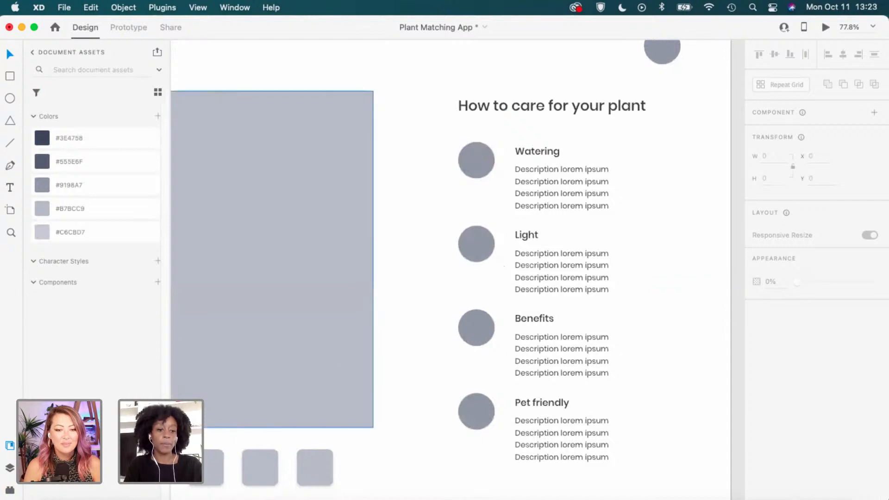
# Insert the ios-water icon using an Icons 4 Design search for 'water'.
pyautogui.click(10, 491)
pyautogui.click(110, 288)
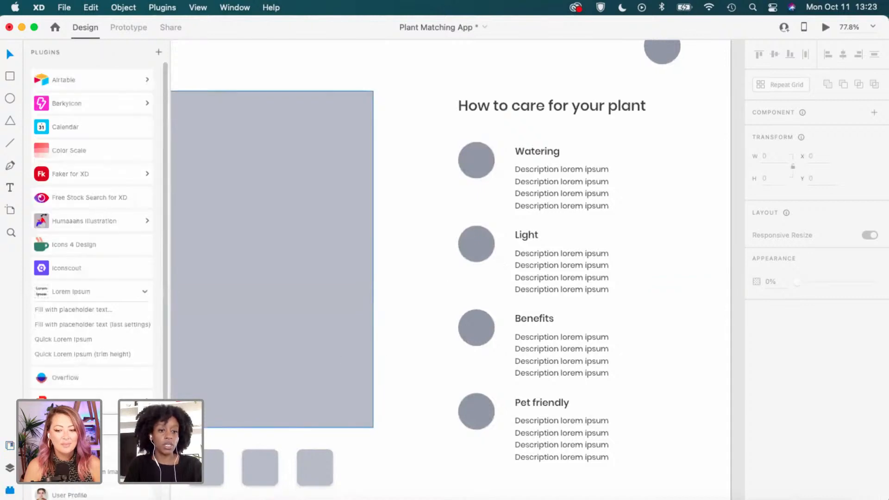
pyautogui.scroll(-1, 92, 277)
pyautogui.click(104, 239)
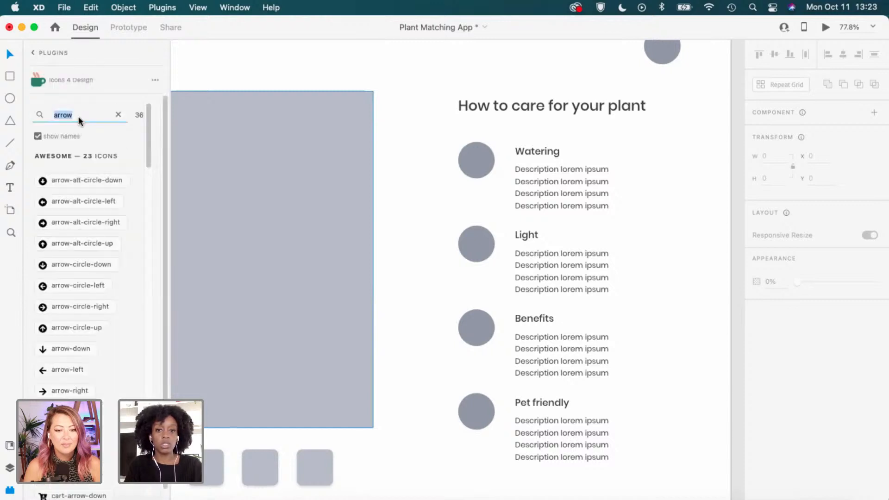
pyautogui.write('water')
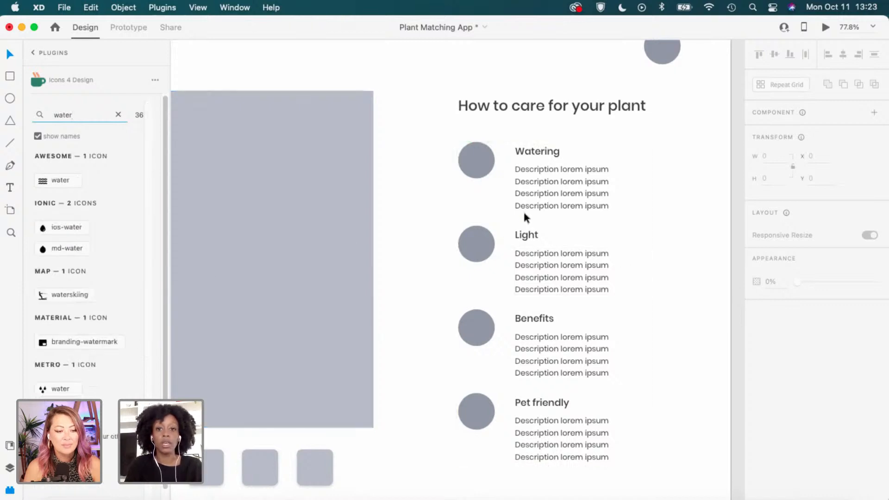
pyautogui.scroll(3, 531, 204)
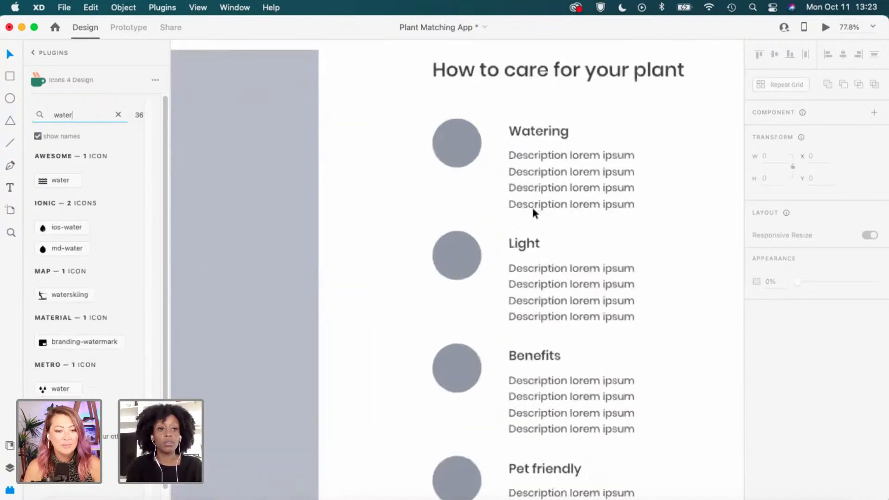
pyautogui.click(69, 227)
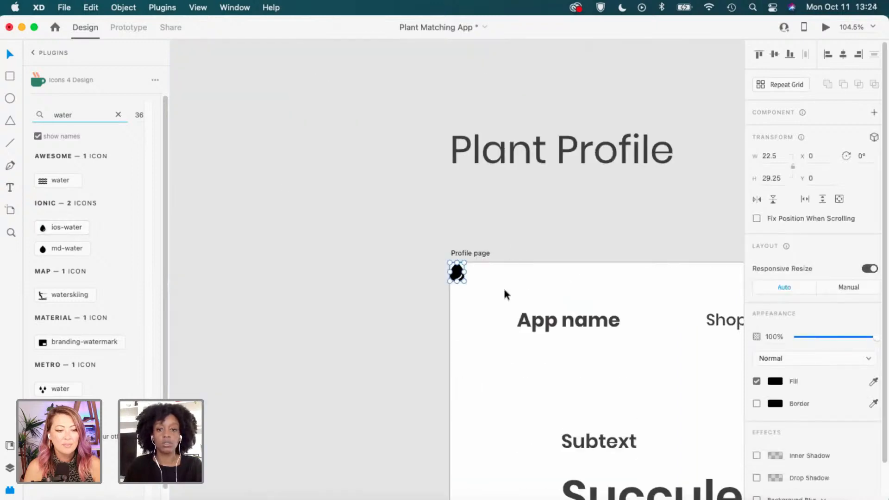
pyautogui.click(505, 285)
# Search Icons 4 Design for 'sun' and insert the Feather sun icon.
pyautogui.scroll(-3, 505, 284)
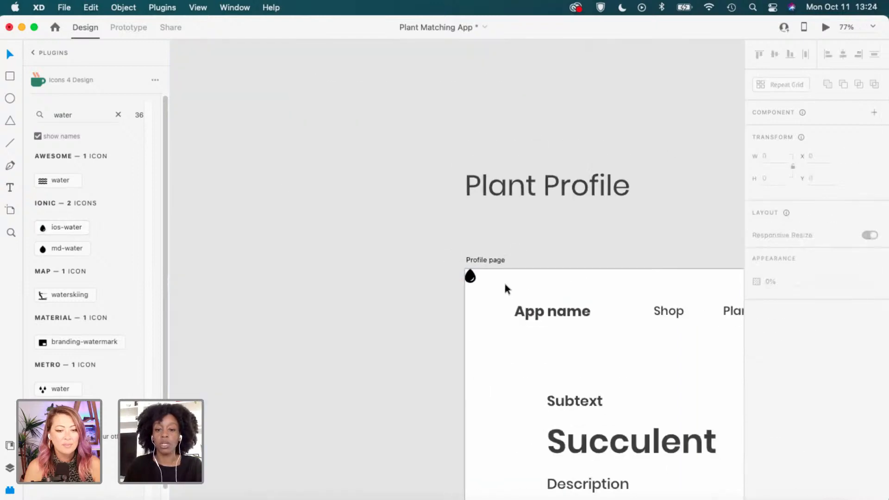
pyautogui.scroll(-1, 505, 284)
pyautogui.press('space')
pyautogui.moveTo(644, 341); pyautogui.dragTo(456, 251)
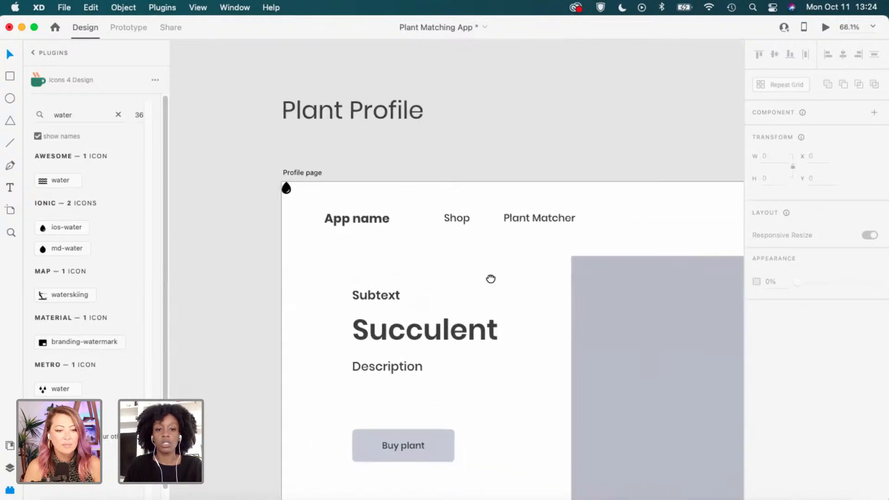
pyautogui.moveTo(491, 279); pyautogui.dragTo(296, 192)
pyautogui.moveTo(525, 262); pyautogui.dragTo(324, 182)
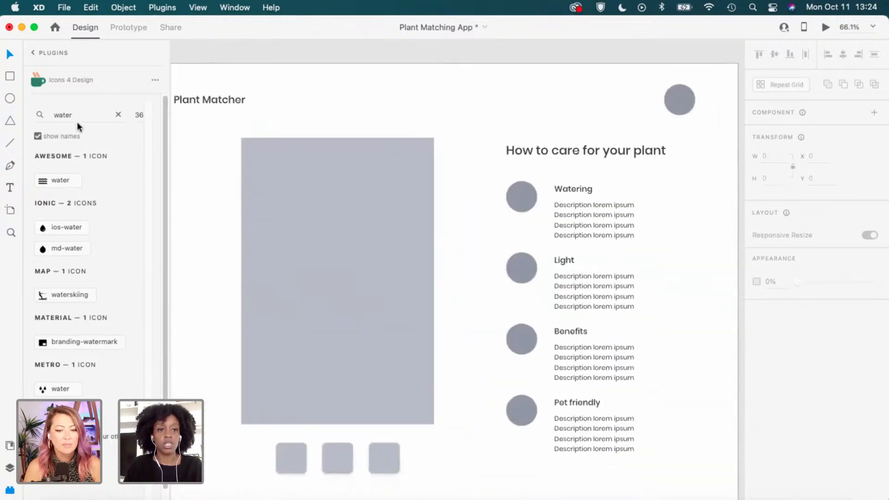
pyautogui.doubleClick(62, 116)
pyautogui.write('su')
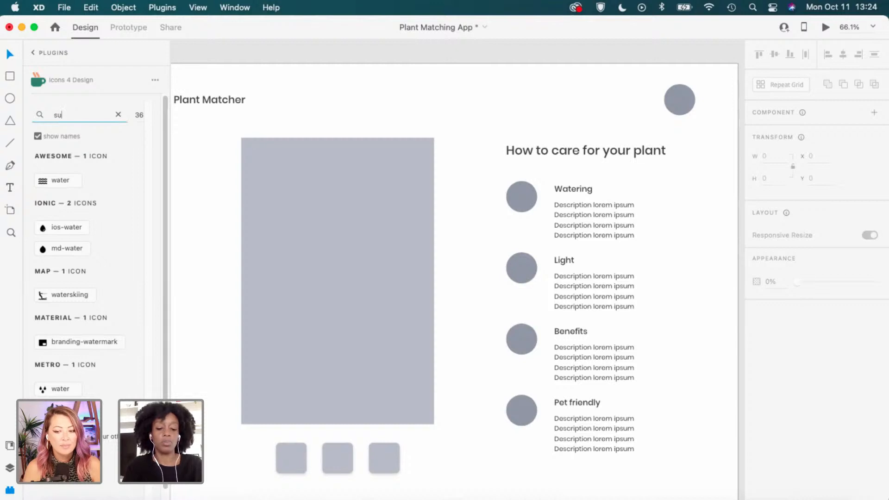
pyautogui.write('n')
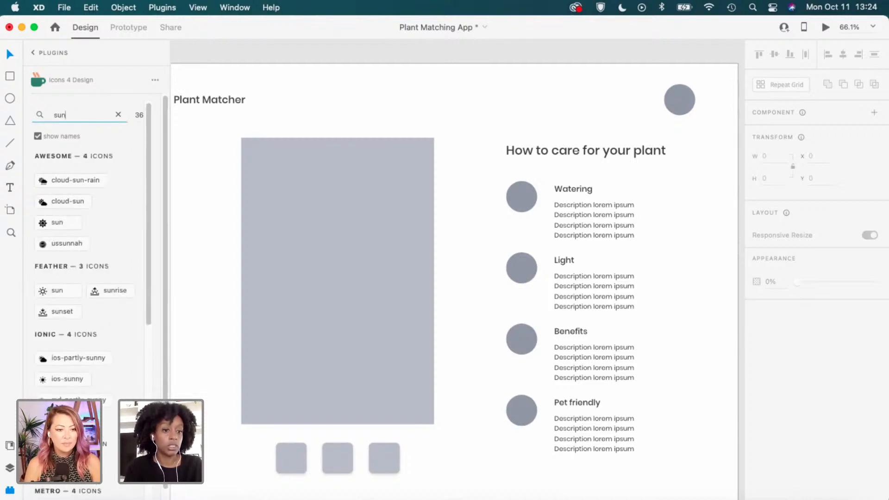
pyautogui.click(65, 291)
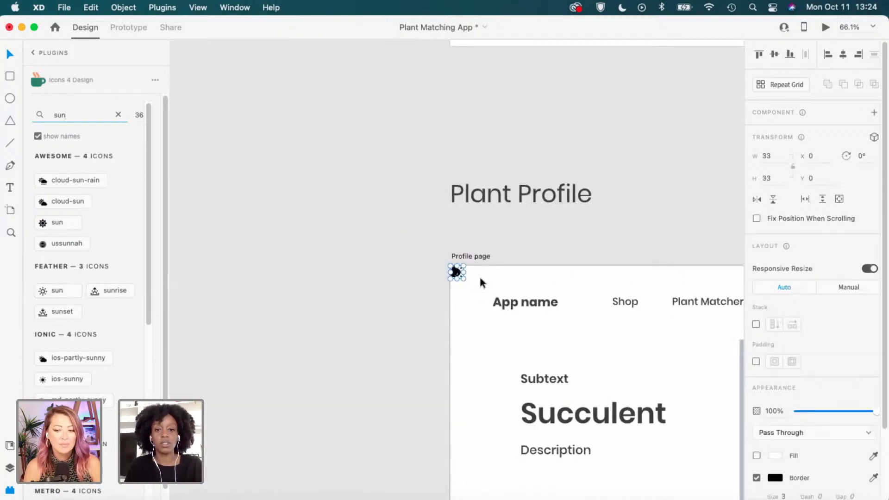
pyautogui.click(479, 278)
# Move the sun icon from the artboard corner to directly above the water drop.
pyautogui.scroll(2, 479, 276)
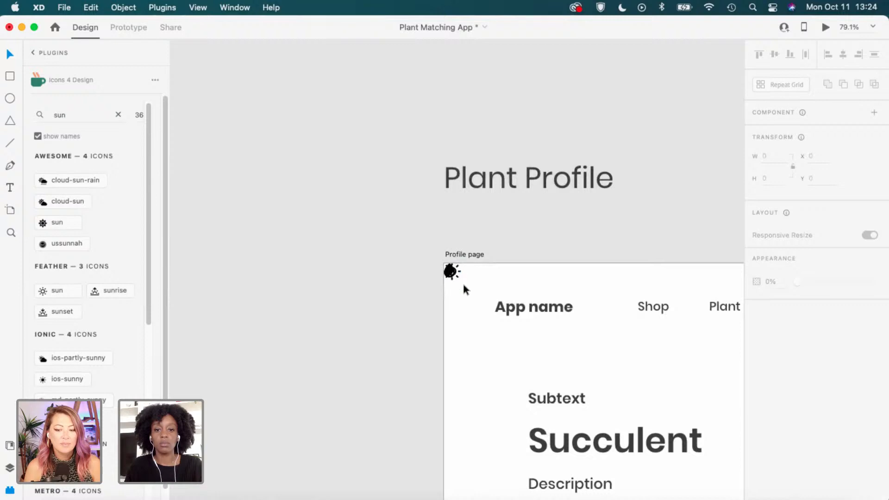
pyautogui.click(460, 276)
pyautogui.press('Delete')
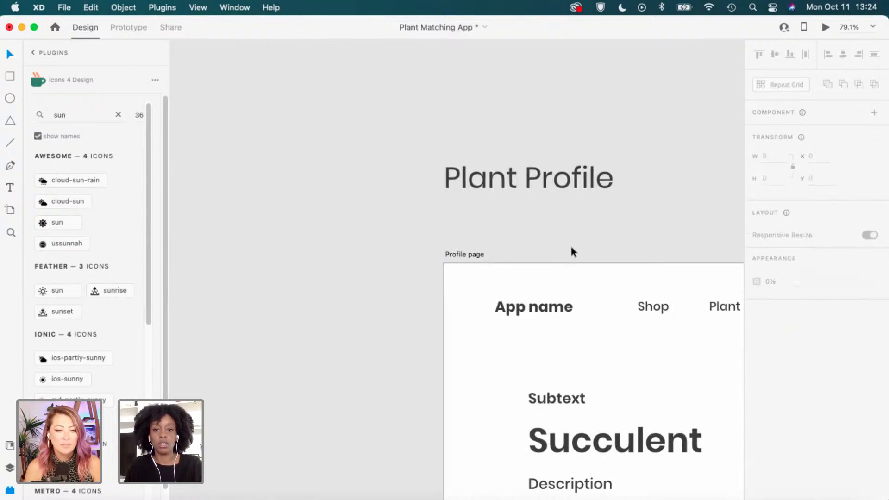
pyautogui.hscroll(15, 572, 251)
pyautogui.scroll(-6, 572, 252)
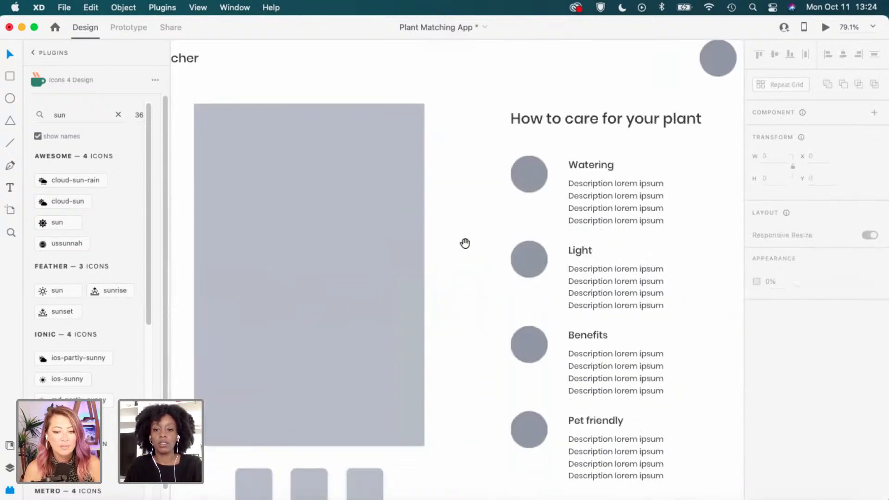
pyautogui.moveTo(465, 243); pyautogui.dragTo(444, 236)
pyautogui.press('super+v')
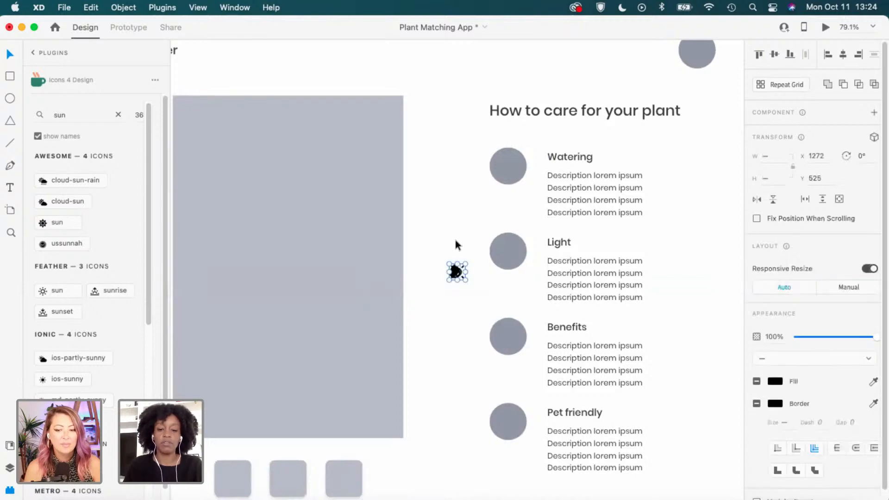
pyautogui.click(450, 296)
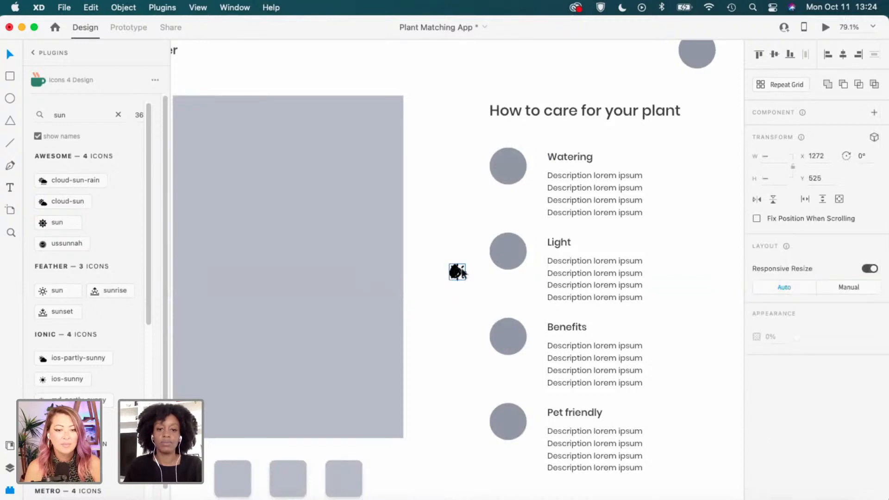
pyautogui.moveTo(462, 274); pyautogui.dragTo(457, 251)
pyautogui.click(604, 332)
pyautogui.moveTo(573, 336); pyautogui.dragTo(486, 306)
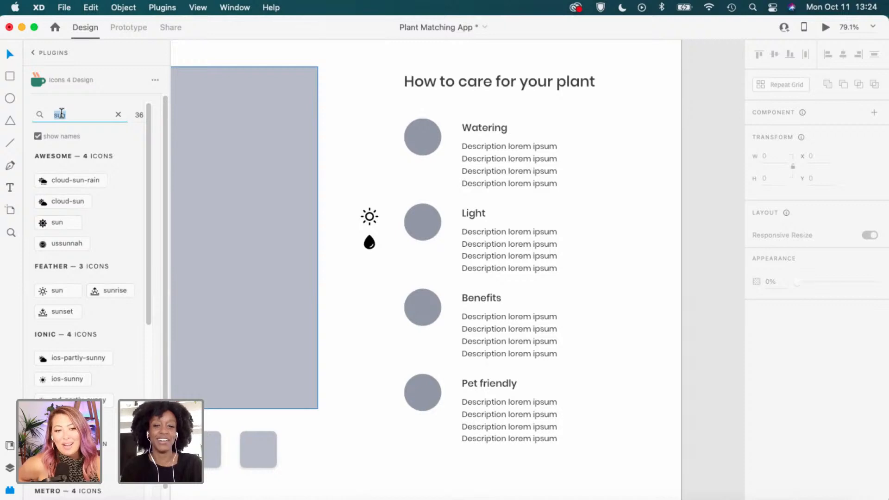
# Insert the pet-store paw icon and place it above the sun icon.
pyautogui.write('Pet')
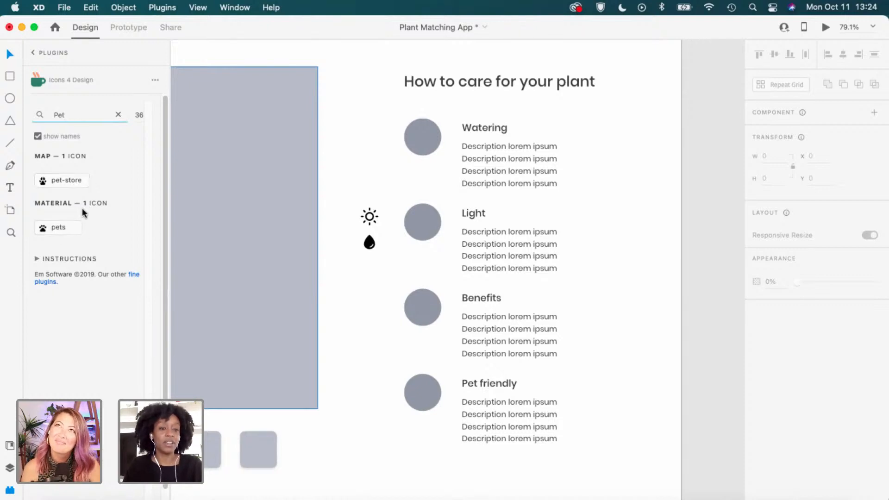
pyautogui.click(65, 180)
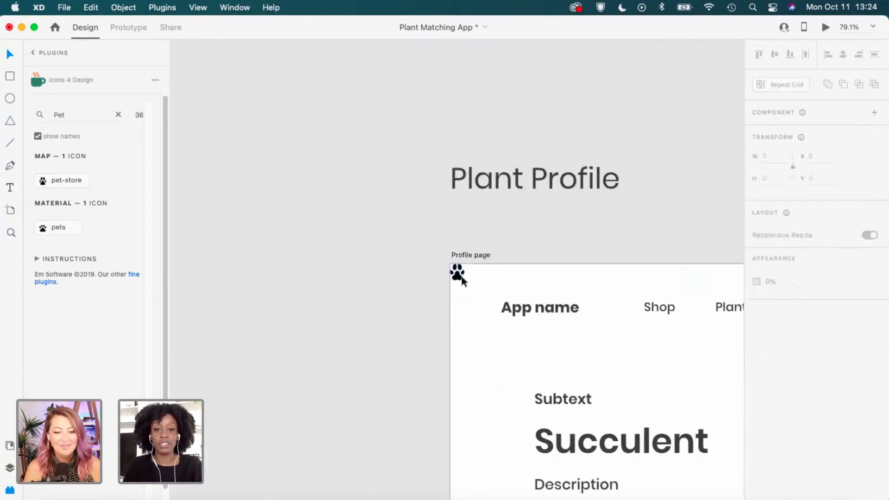
pyautogui.moveTo(457, 276); pyautogui.dragTo(500, 327)
pyautogui.scroll(-2, 500, 327)
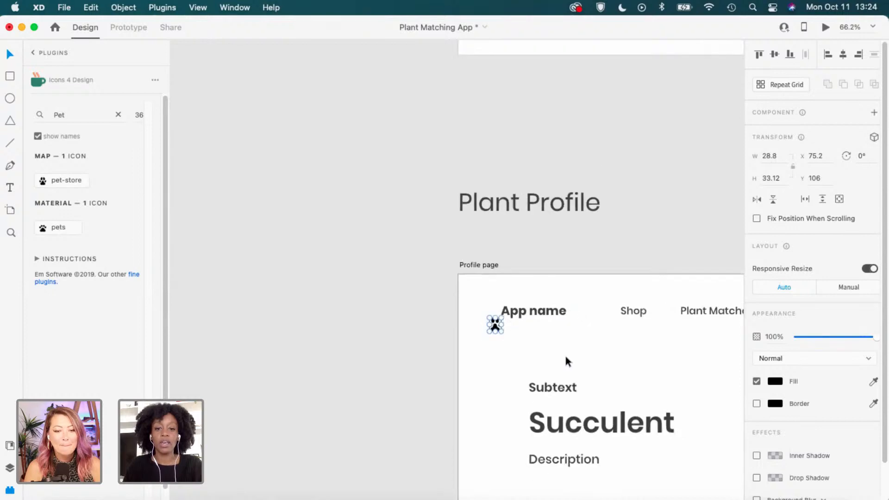
pyautogui.moveTo(600, 366); pyautogui.dragTo(348, 231)
pyautogui.moveTo(245, 190); pyautogui.dragTo(635, 180)
pyautogui.moveTo(654, 224); pyautogui.dragTo(377, 167)
pyautogui.moveTo(347, 111); pyautogui.dragTo(363, 122)
pyautogui.moveTo(454, 262); pyautogui.dragTo(454, 259)
pyautogui.scroll(1, 493, 334)
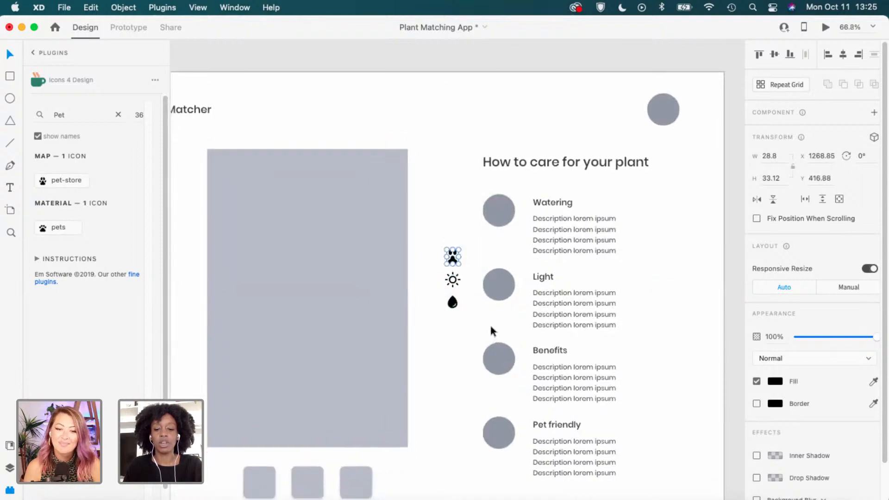
pyautogui.scroll(-1, 489, 324)
pyautogui.moveTo(444, 365); pyautogui.dragTo(334, 248)
# Search 'heart', insert the hand-holding-heart icon and place it under the water drop.
pyautogui.moveTo(46, 115); pyautogui.dragTo(67, 116)
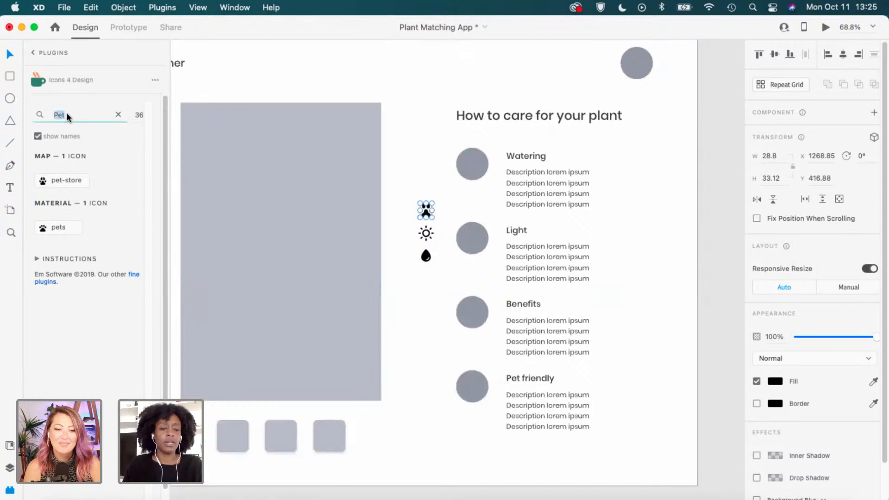
pyautogui.click(516, 287)
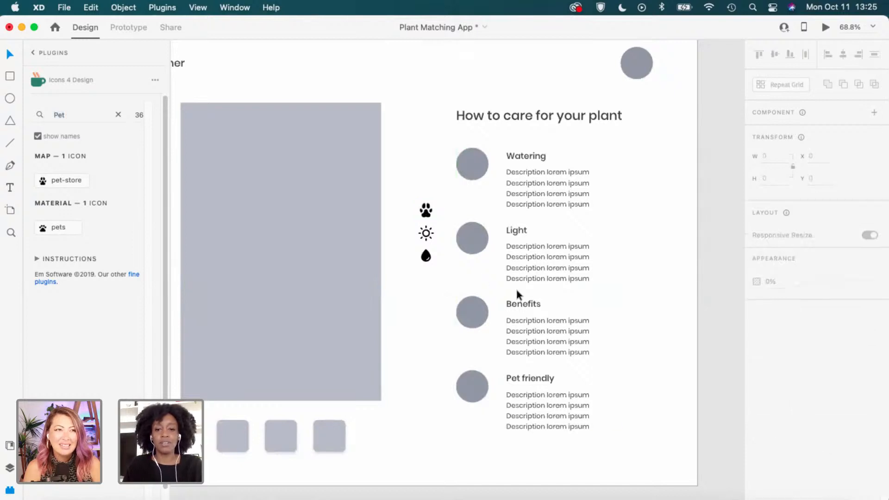
pyautogui.doubleClick(64, 116)
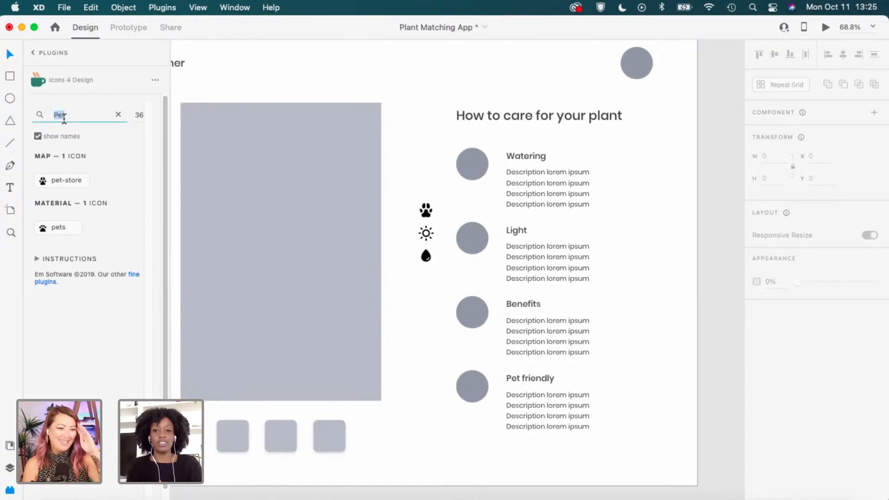
pyautogui.write('heart')
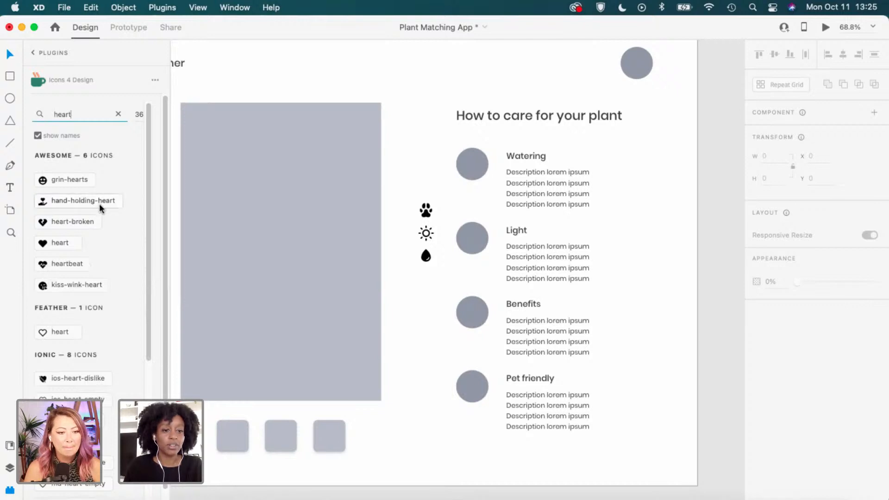
pyautogui.scroll(-1, 107, 278)
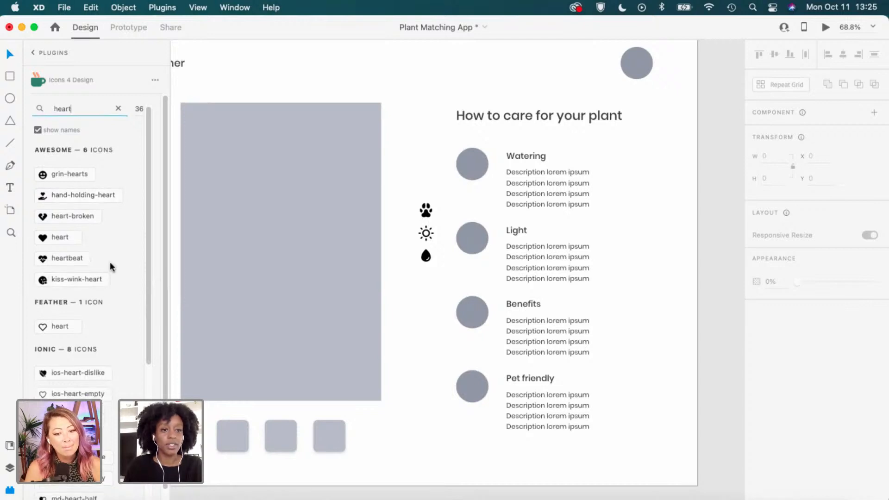
pyautogui.click(109, 194)
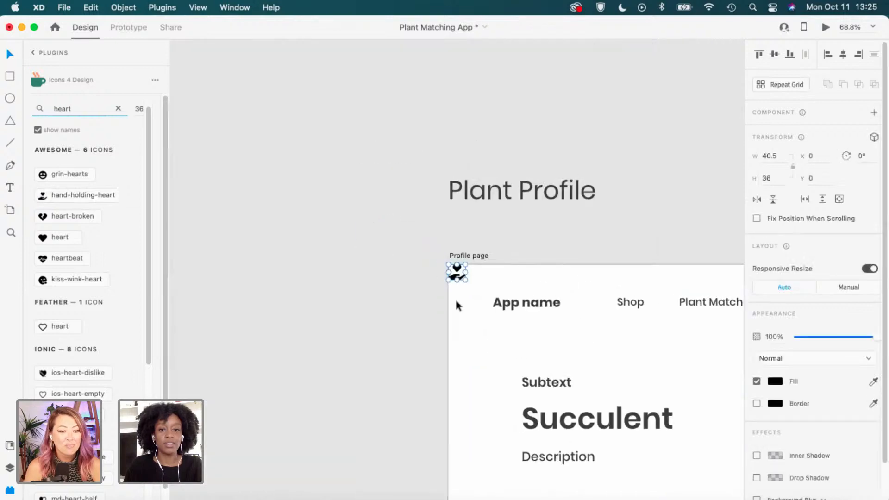
pyautogui.moveTo(459, 276); pyautogui.dragTo(549, 343)
pyautogui.press('space')
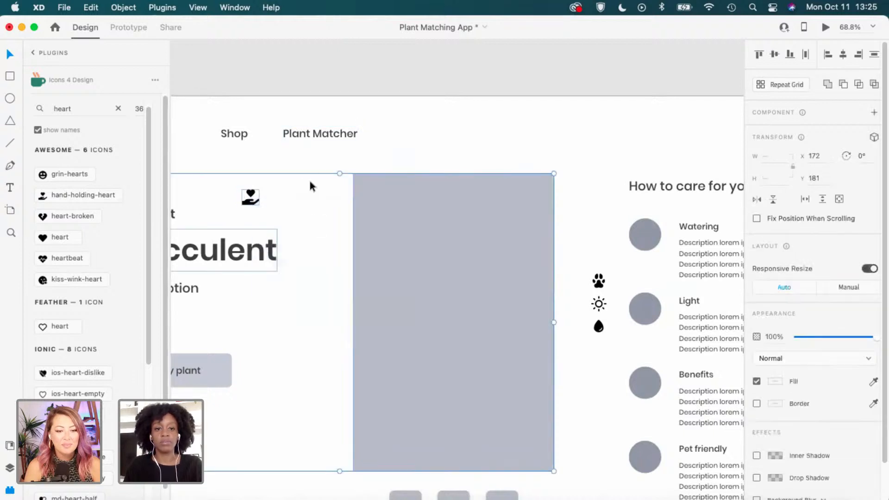
pyautogui.click(305, 164)
pyautogui.click(373, 200)
pyautogui.keyDown('shift'); pyautogui.click(253, 198); pyautogui.keyUp('shift')
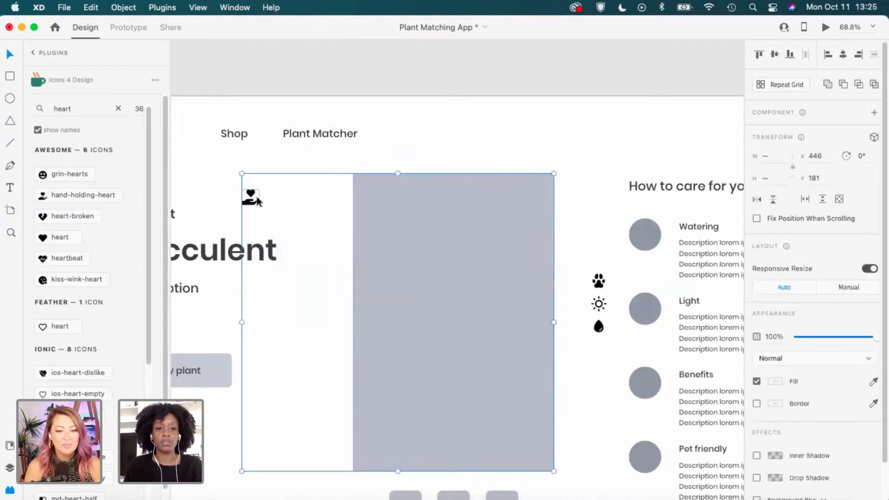
pyautogui.click(254, 166)
pyautogui.moveTo(251, 196); pyautogui.dragTo(459, 234)
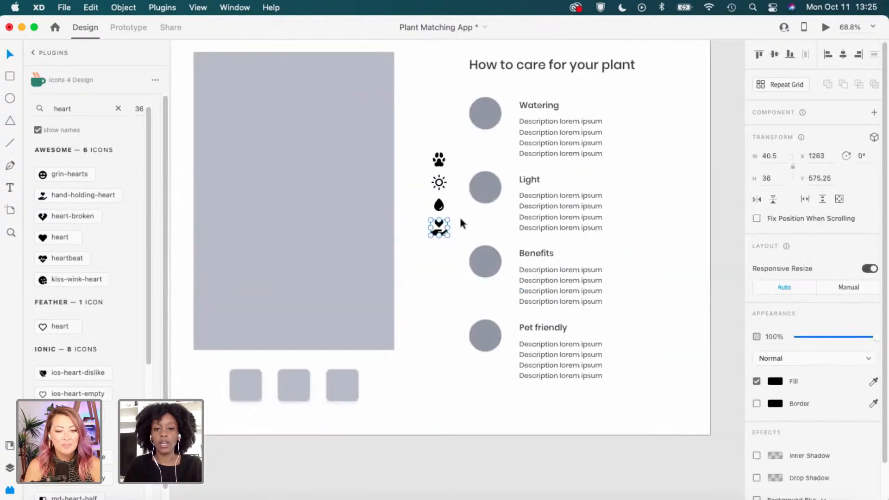
pyautogui.scroll(1, 468, 187)
# Give the hand-holding-heart and water drop icons a border with no fill.
pyautogui.scroll(3, 468, 187)
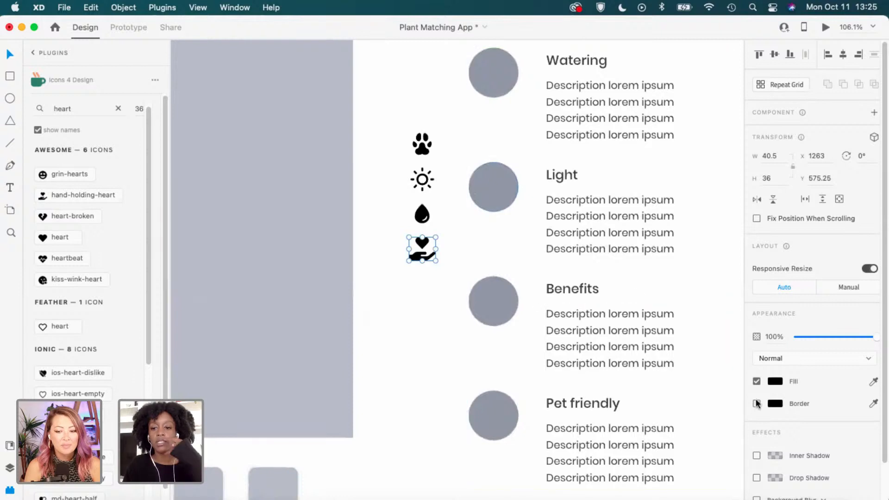
pyautogui.click(757, 404)
pyautogui.click(757, 381)
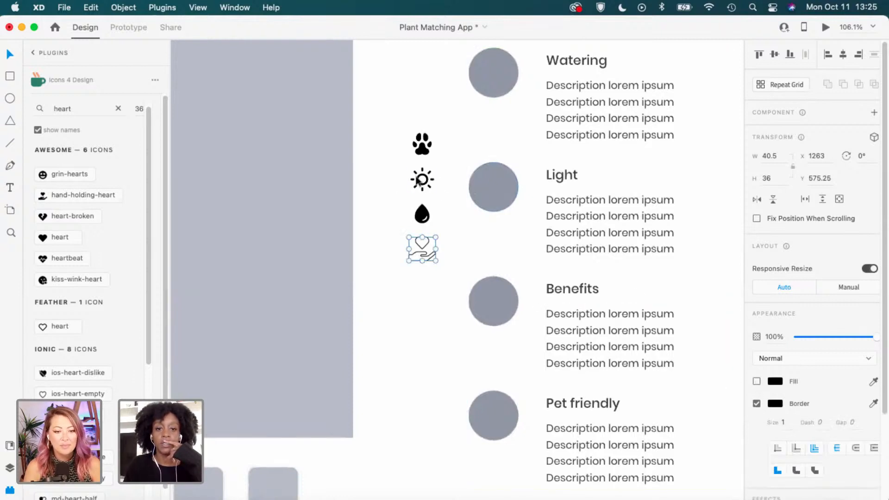
pyautogui.click(404, 211)
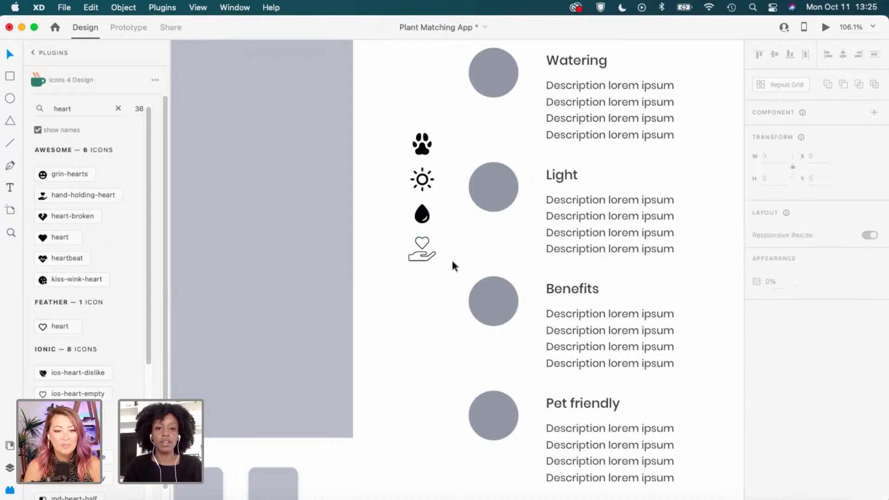
pyautogui.scroll(1, 452, 263)
pyautogui.click(422, 216)
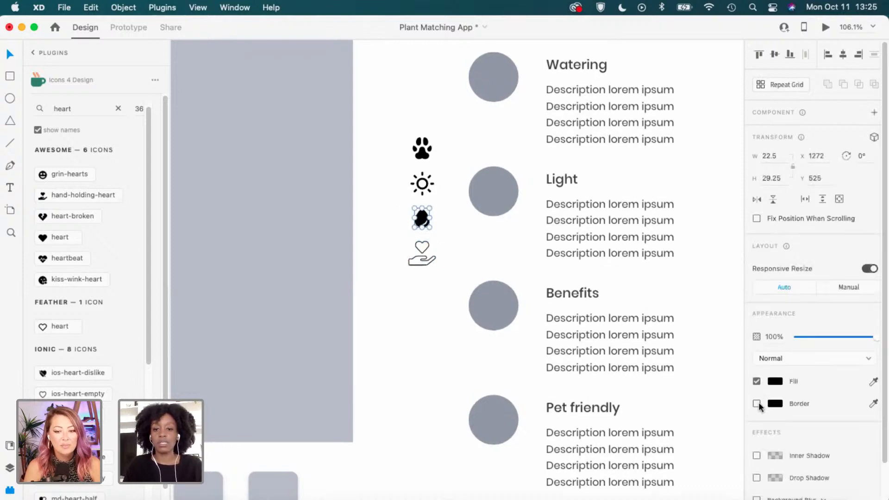
pyautogui.click(756, 404)
pyautogui.click(756, 382)
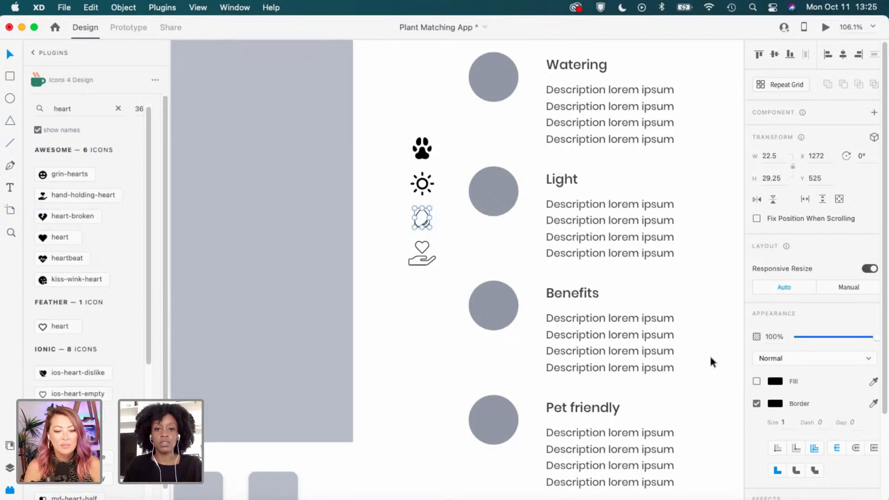
pyautogui.click(373, 178)
# Make the paw icon outline-only, then select the paw and water drop icons together.
pyautogui.hscroll(2, 412, 192)
pyautogui.click(401, 166)
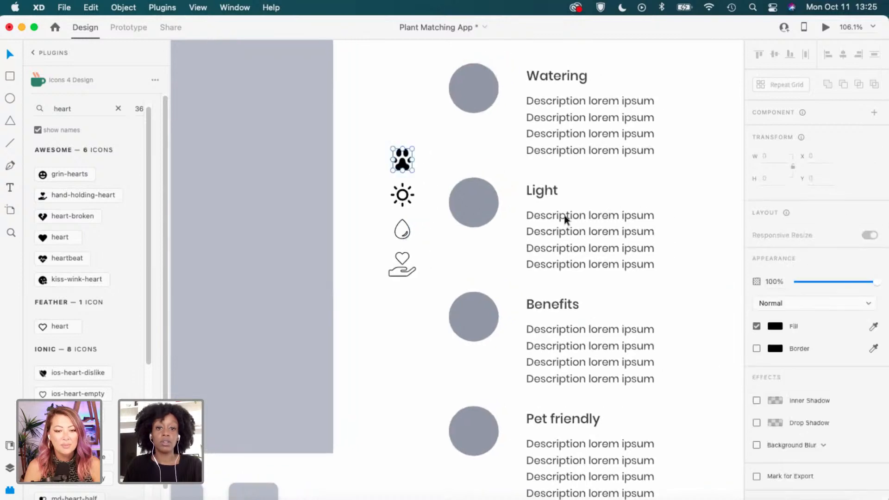
pyautogui.click(756, 403)
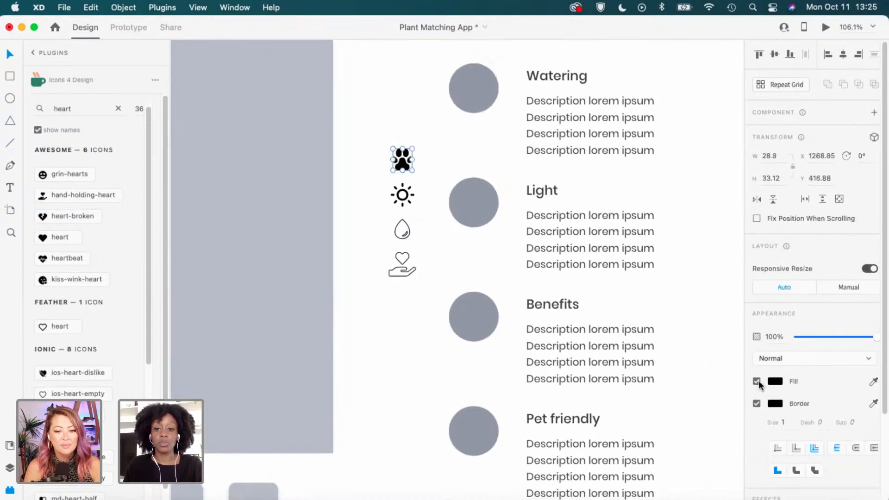
pyautogui.click(756, 382)
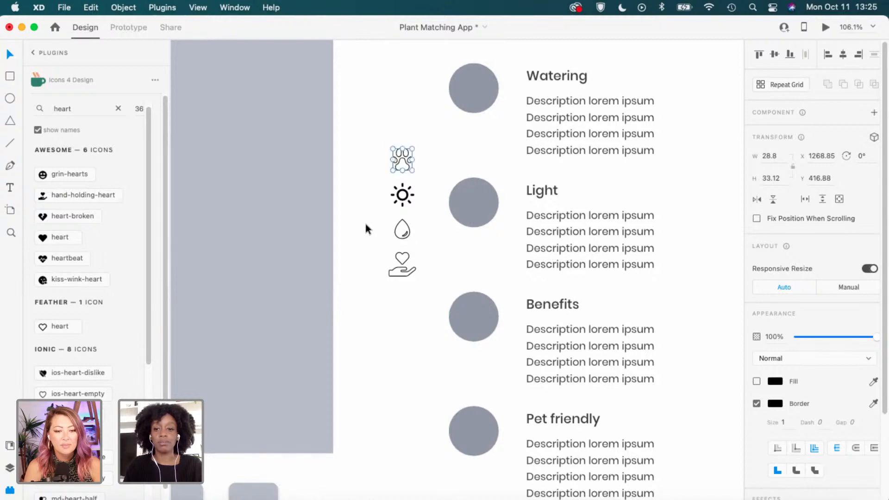
pyautogui.click(387, 215)
pyautogui.hscroll(3, 387, 214)
pyautogui.scroll(3, 394, 204)
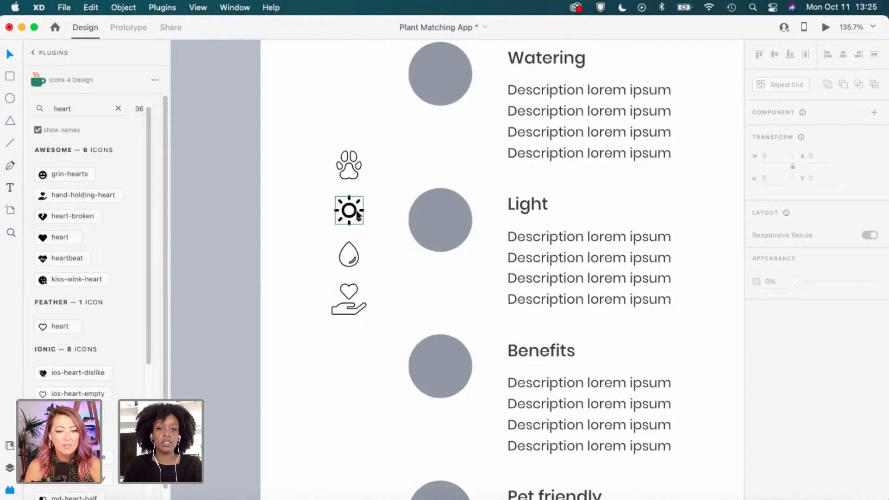
pyautogui.click(358, 216)
pyautogui.click(366, 219)
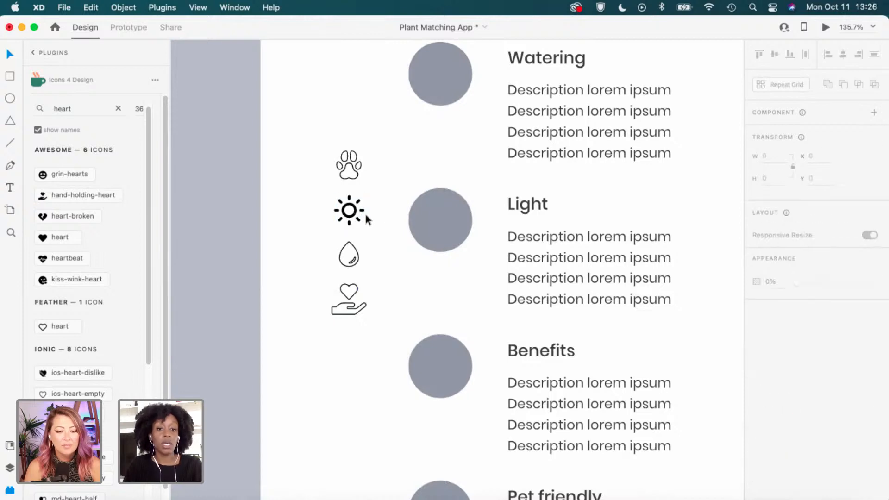
pyautogui.click(350, 167)
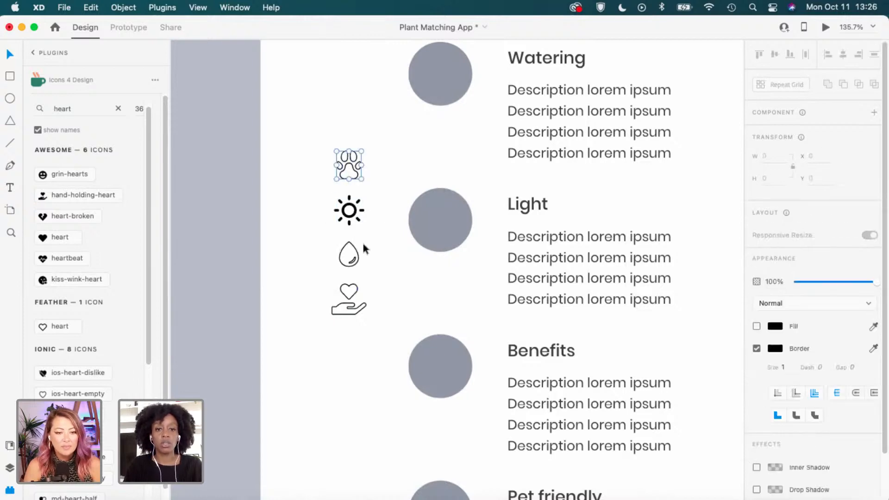
pyautogui.scroll(1, 357, 263)
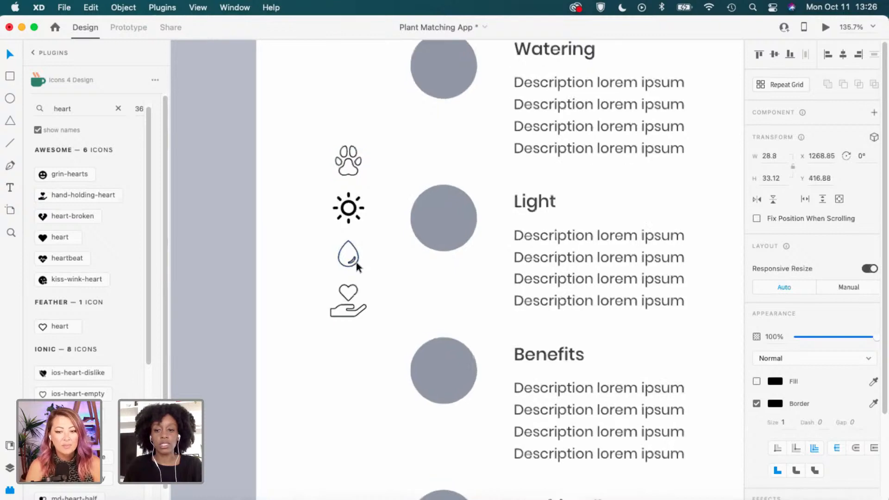
pyautogui.keyDown('shift'); pyautogui.click(350, 259); pyautogui.keyUp('shift')
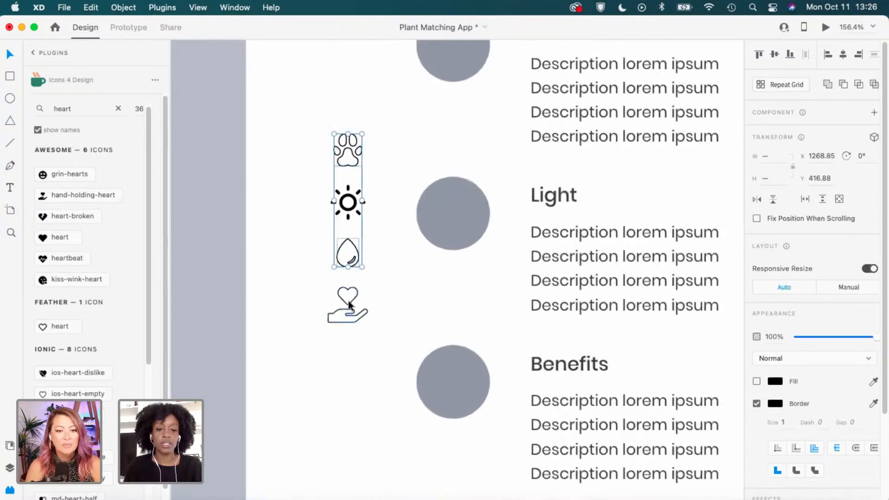
# Set the border width of all four care icons to 2.
pyautogui.keyDown('shift'); pyautogui.click(350, 306); pyautogui.keyUp('shift')
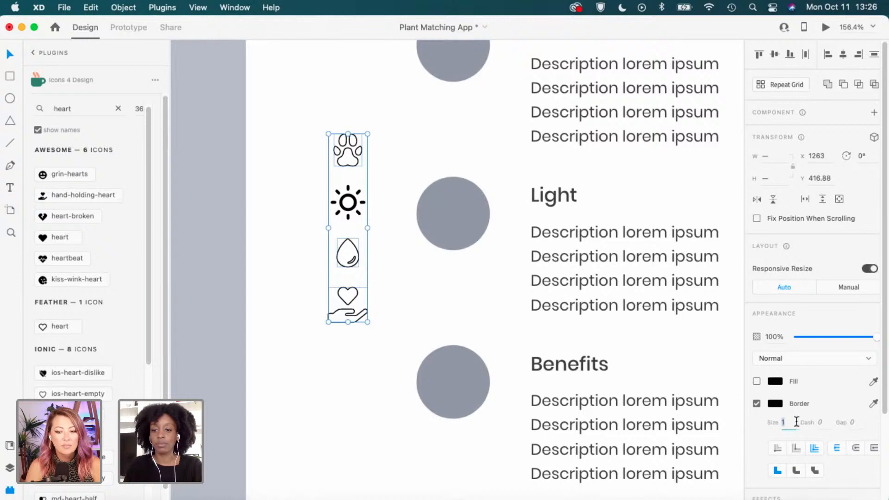
pyautogui.write('3')
pyautogui.press('Return')
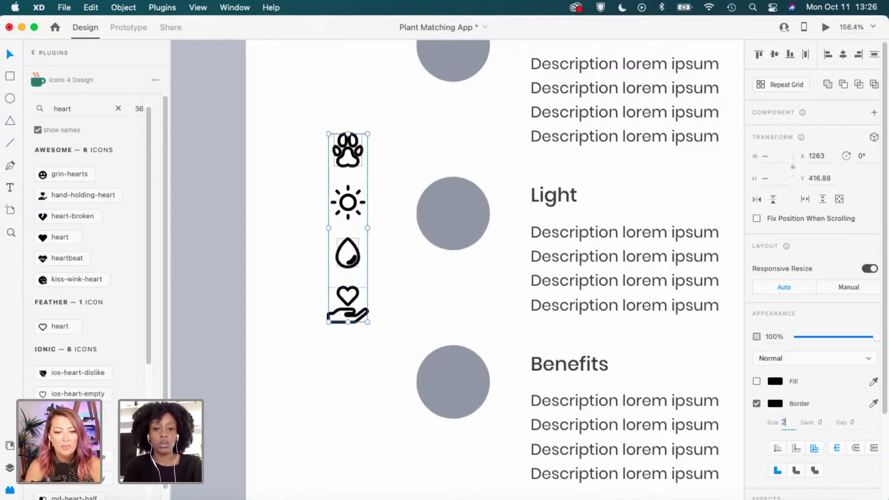
pyautogui.write('2')
pyautogui.press('Return')
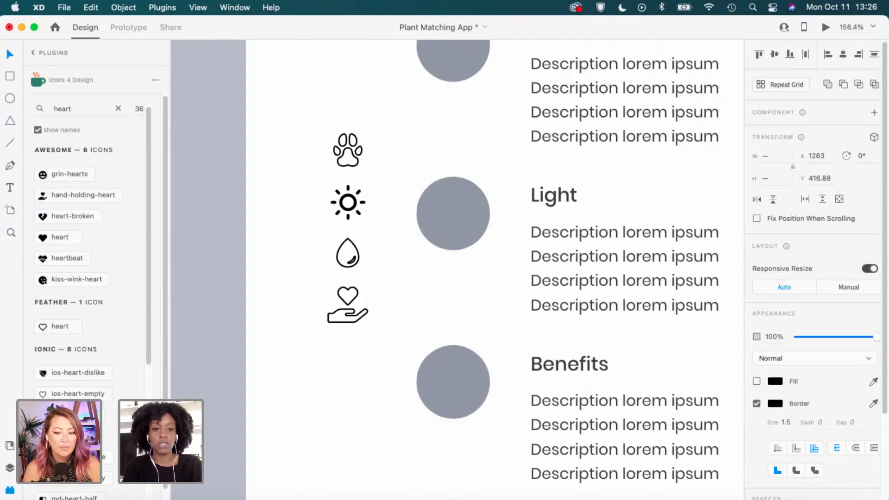
pyautogui.click(792, 419)
pyautogui.write('2')
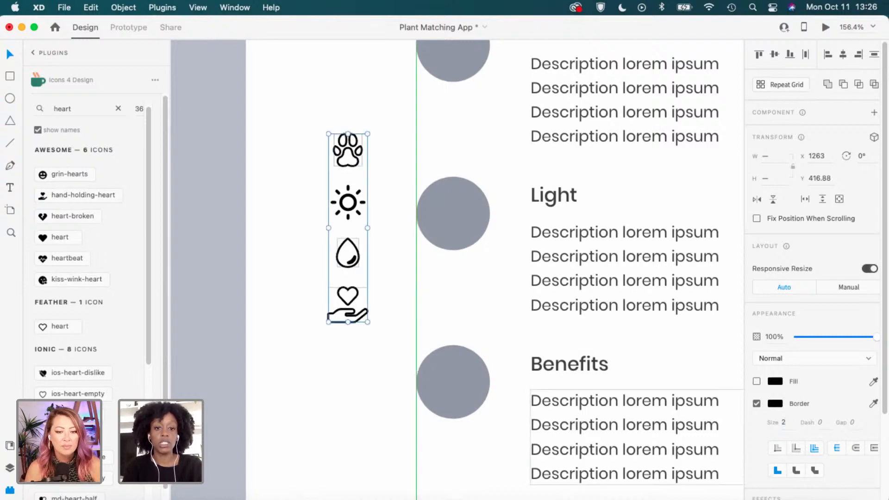
pyautogui.click(431, 313)
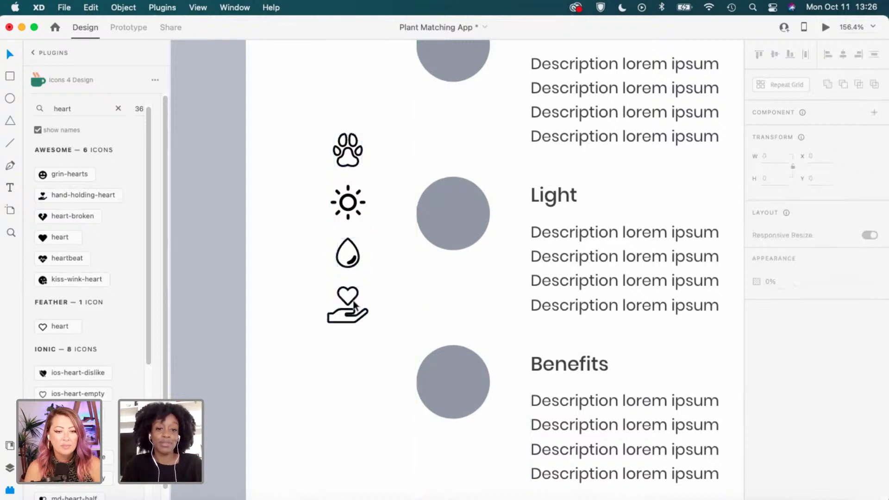
# Fill the sun, then give all four icons a solid black fill and no border.
pyautogui.click(348, 202)
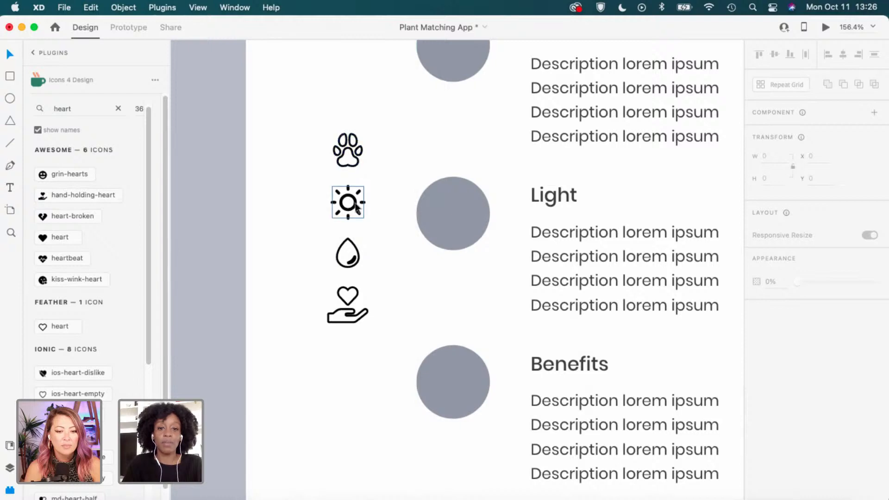
pyautogui.scroll(-1, 764, 419)
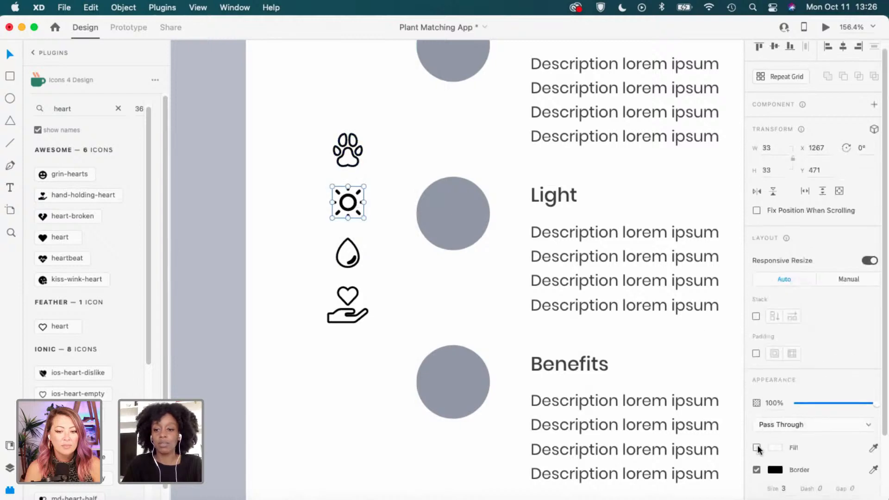
pyautogui.click(756, 447)
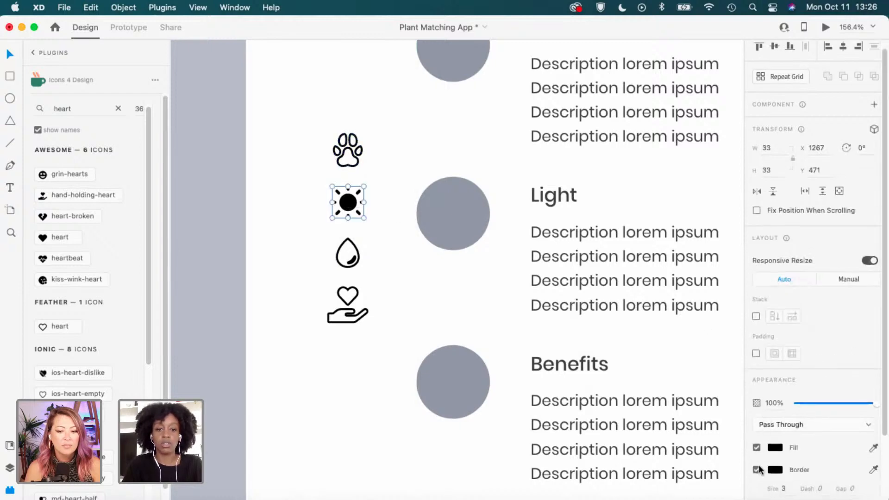
pyautogui.click(379, 167)
pyautogui.click(348, 149)
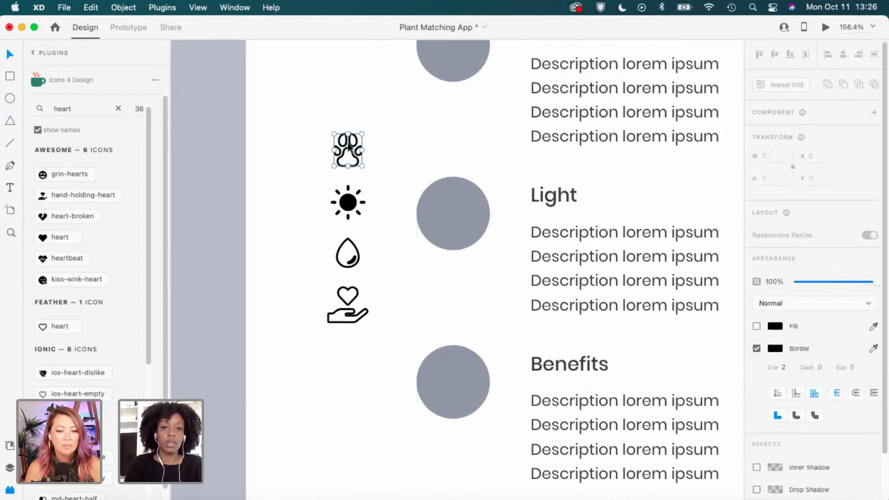
pyautogui.keyDown('shift'); pyautogui.click(364, 267); pyautogui.keyUp('shift')
pyautogui.keyDown('shift'); pyautogui.click(348, 305); pyautogui.keyUp('shift')
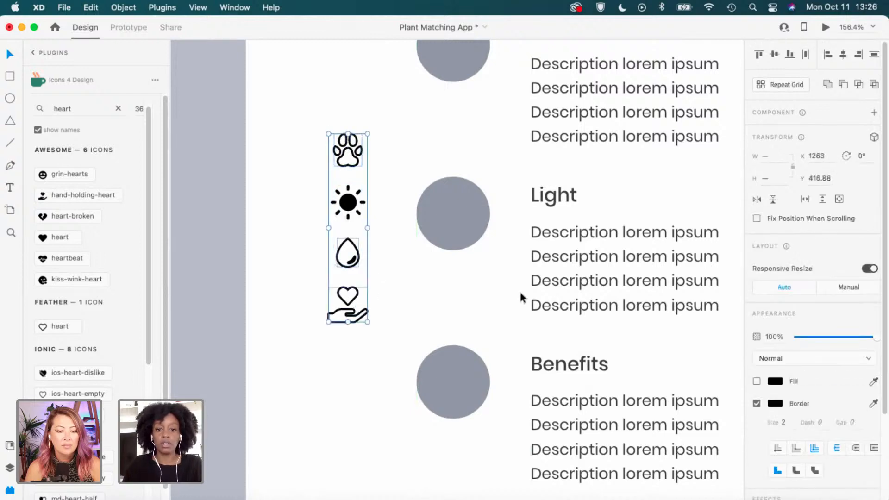
pyautogui.click(756, 381)
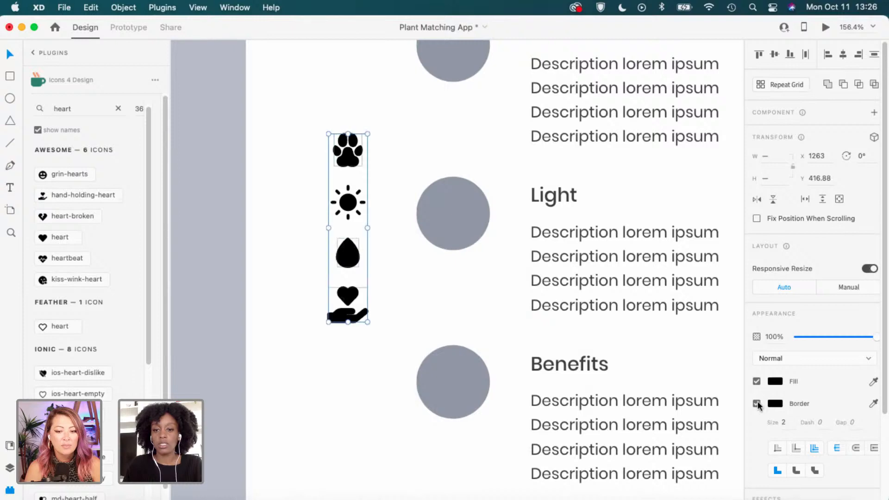
pyautogui.click(756, 403)
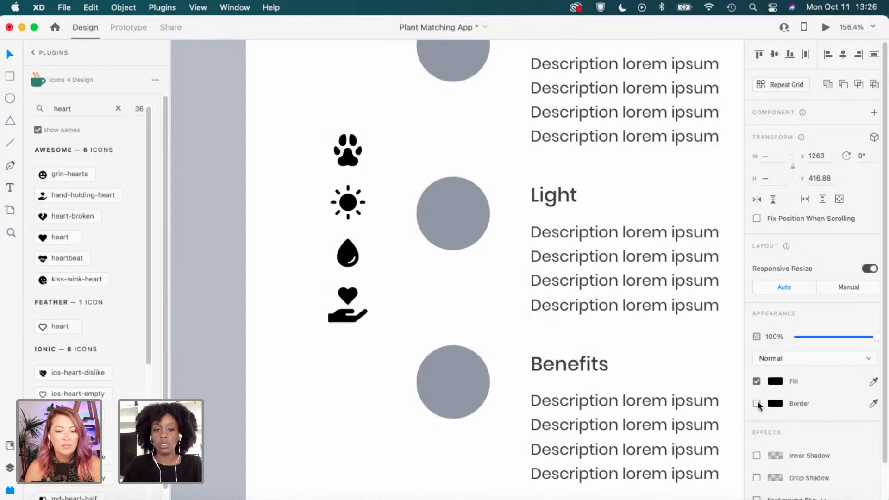
pyautogui.click(293, 274)
pyautogui.scroll(-5, 293, 275)
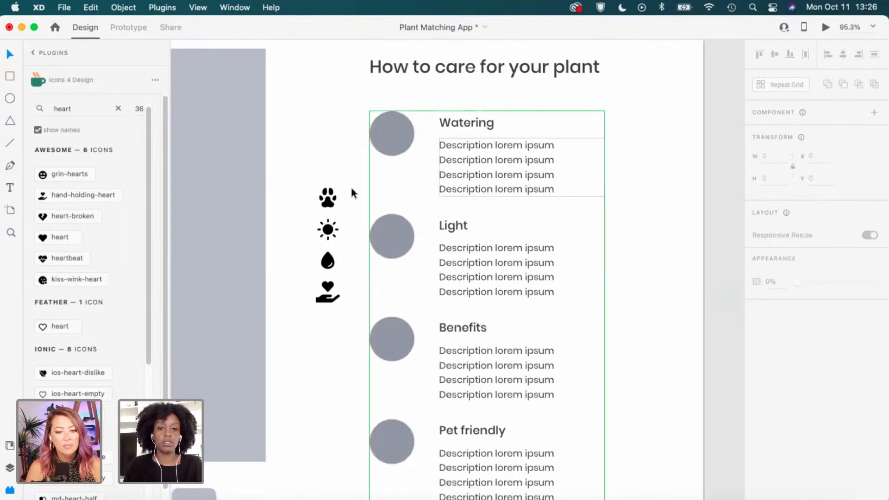
# Nudge the paw icon and return it to its original height.
pyautogui.click(328, 198)
pyautogui.moveTo(343, 170); pyautogui.dragTo(332, 204)
pyautogui.moveTo(318, 166); pyautogui.dragTo(330, 200)
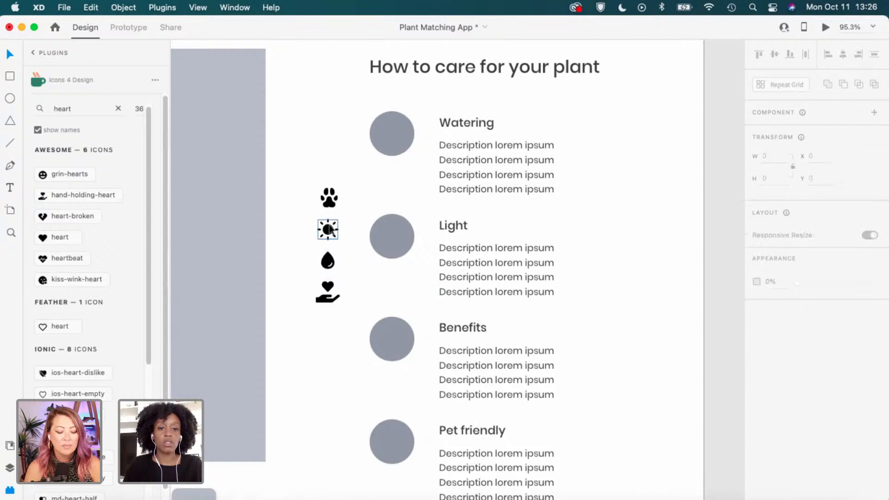
pyautogui.click(328, 290)
pyautogui.keyDown('shift'); pyautogui.click(328, 266); pyautogui.keyUp('shift')
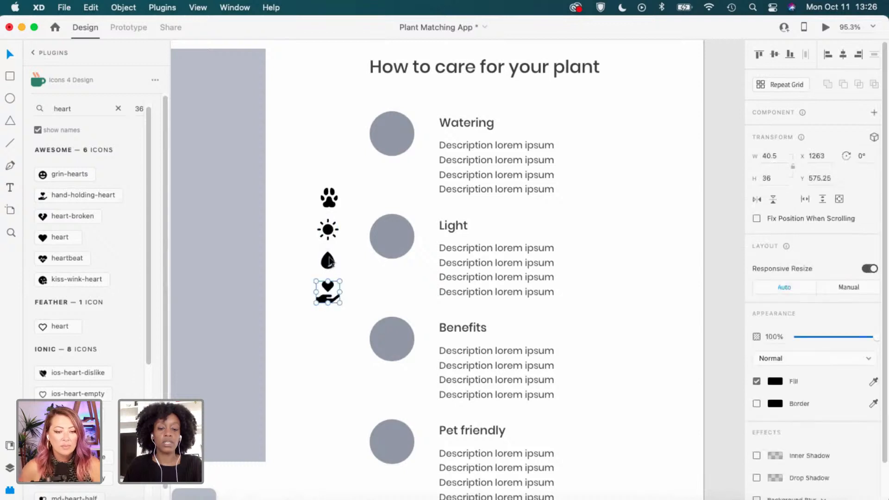
pyautogui.press('Escape')
pyautogui.scroll(3, 327, 210)
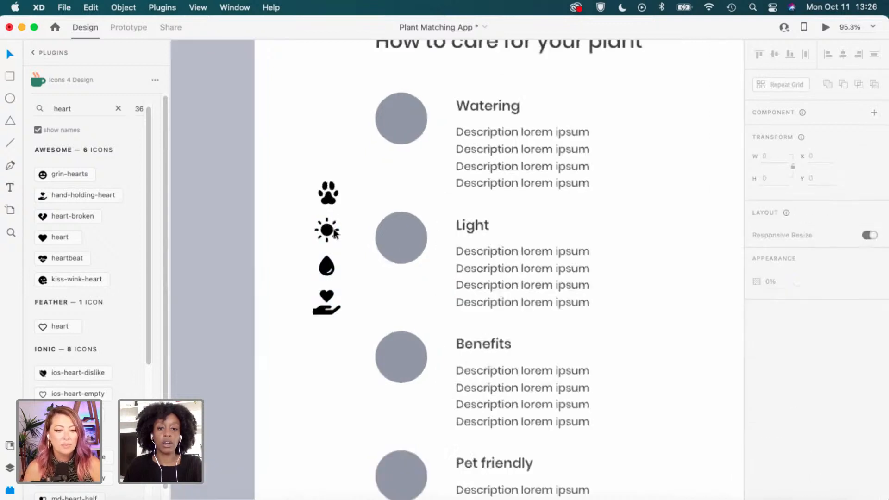
# Select the paw, sun, drop and hand icons and enlarge them together.
pyautogui.click(327, 198)
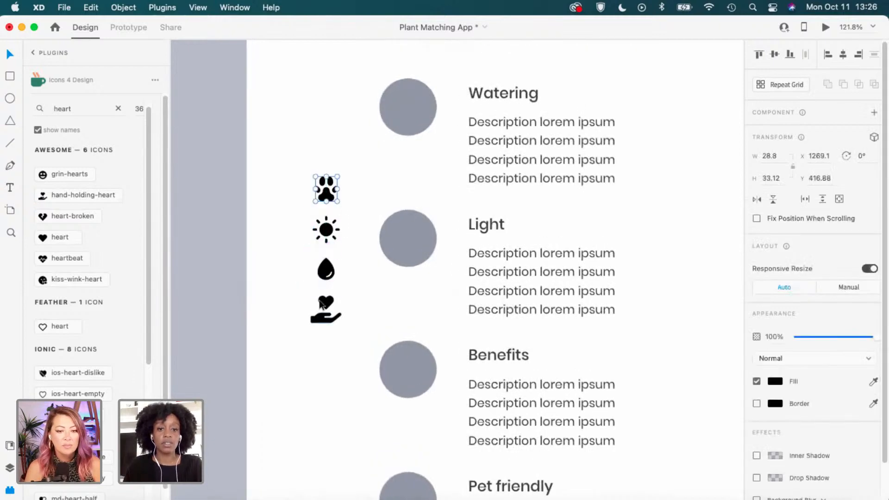
pyautogui.keyDown('shift'); pyautogui.click(327, 230); pyautogui.keyUp('shift')
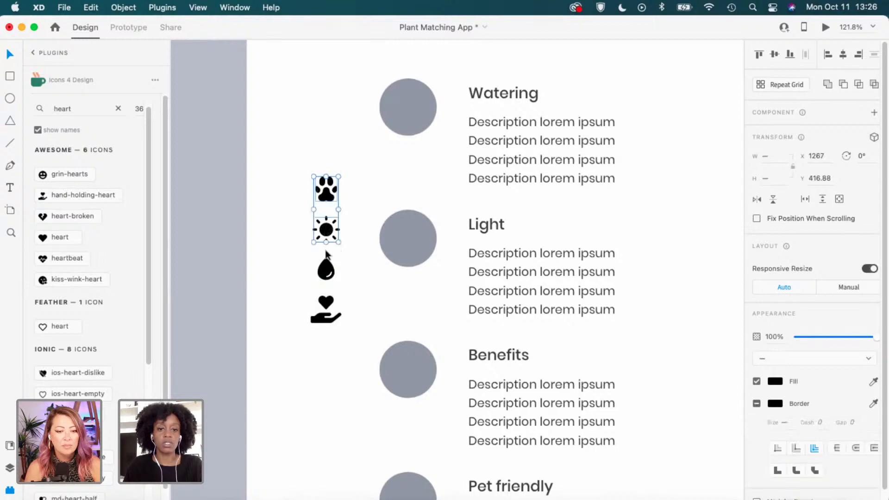
pyautogui.keyDown('shift'); pyautogui.click(326, 268); pyautogui.keyUp('shift')
pyautogui.keyDown('shift'); pyautogui.click(324, 318); pyautogui.keyUp('shift')
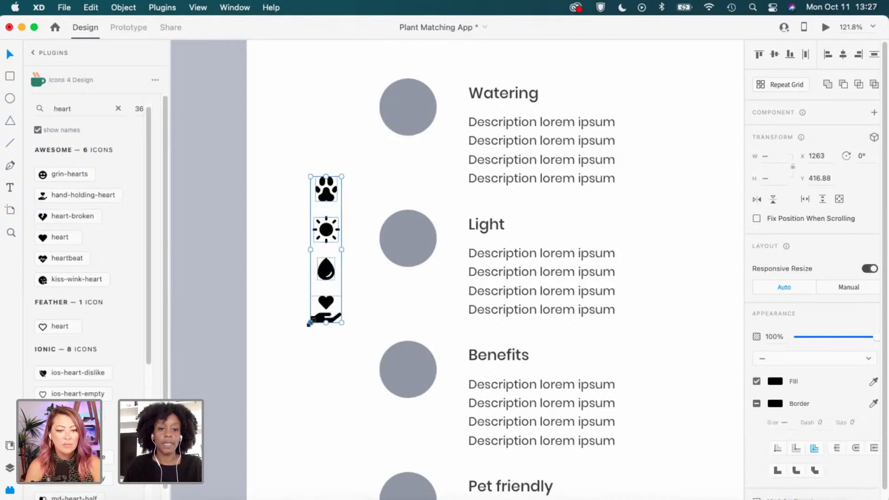
pyautogui.moveTo(309, 323); pyautogui.dragTo(300, 361)
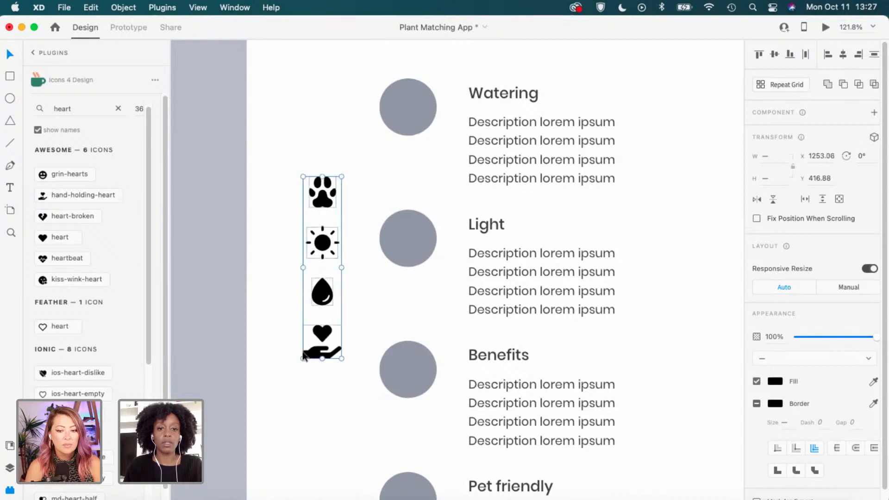
pyautogui.click(291, 296)
pyautogui.scroll(-5, 350, 285)
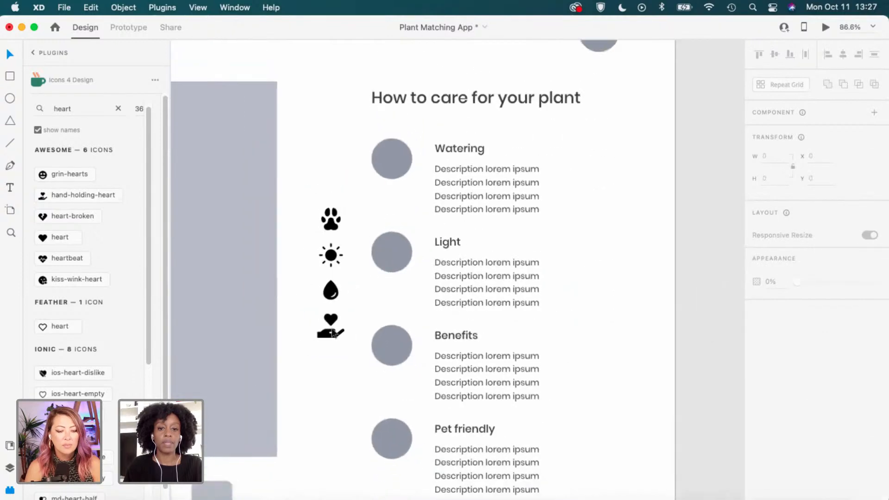
pyautogui.click(331, 290)
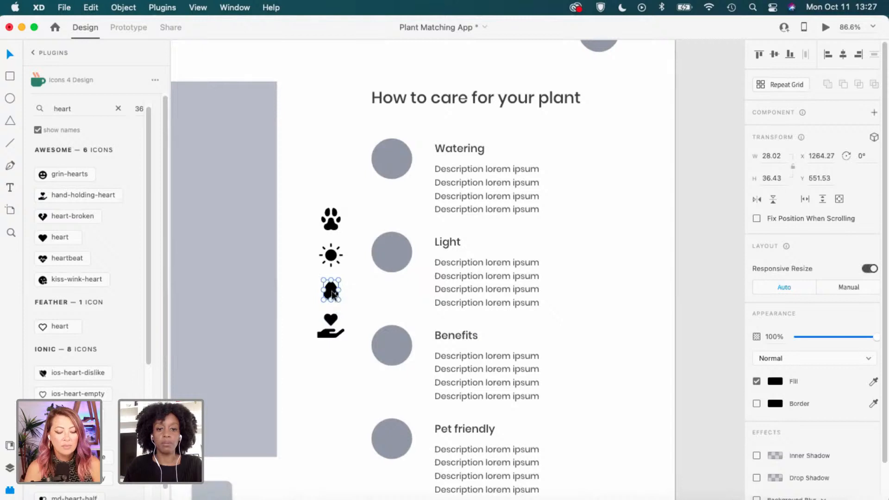
# Place the water-drop icon over the Watering circle and nudge it up and left to centre it.
pyautogui.moveTo(333, 292); pyautogui.dragTo(394, 163)
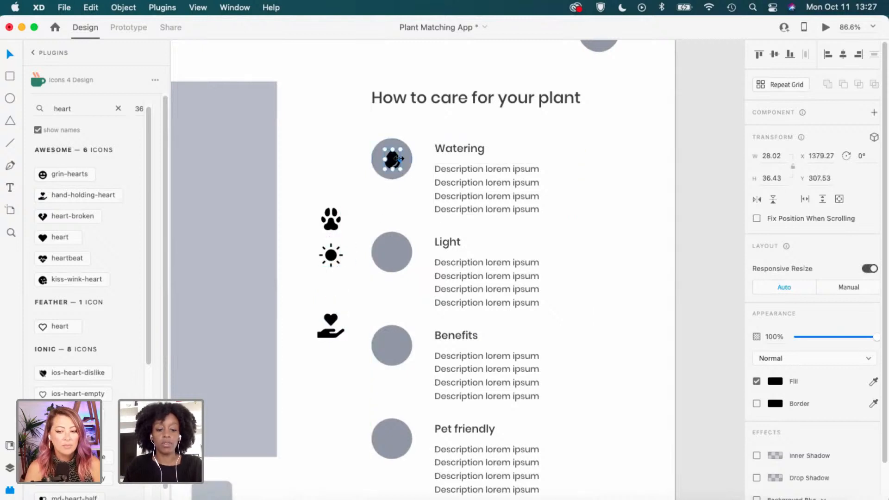
pyautogui.press('super+x')
pyautogui.doubleClick(397, 161)
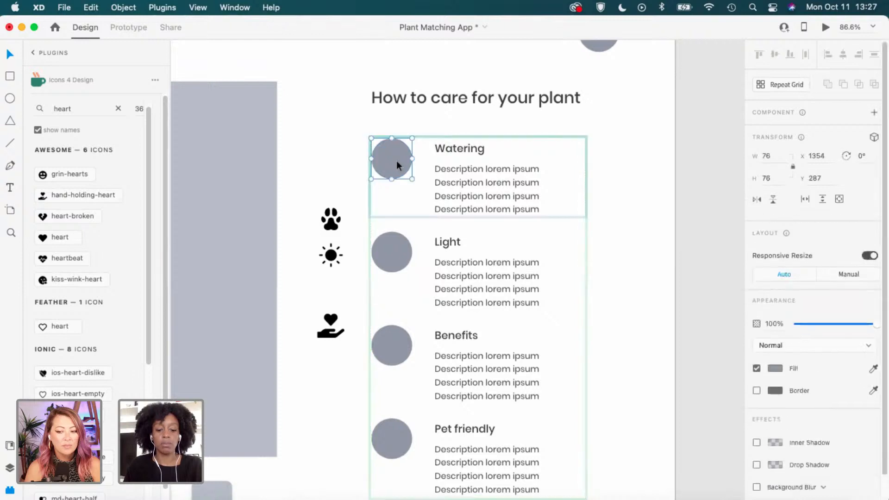
pyautogui.press('super+v')
pyautogui.press('super+z')
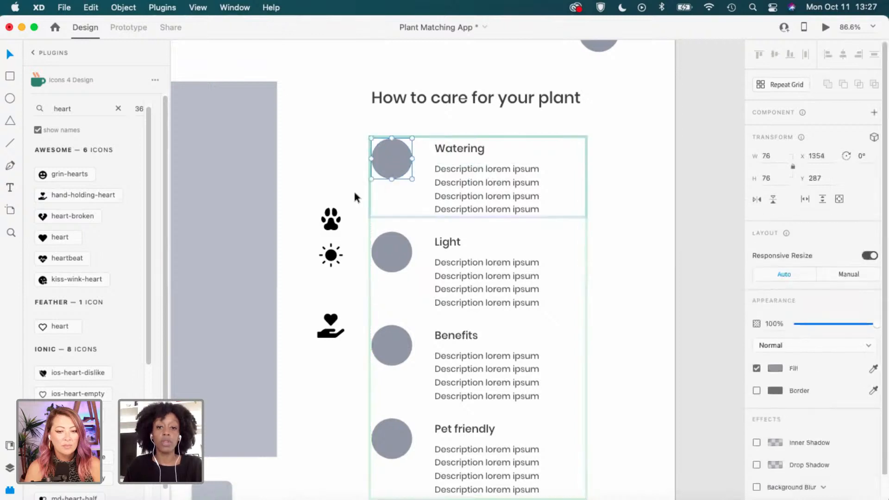
pyautogui.click(338, 165)
pyautogui.press('super+v')
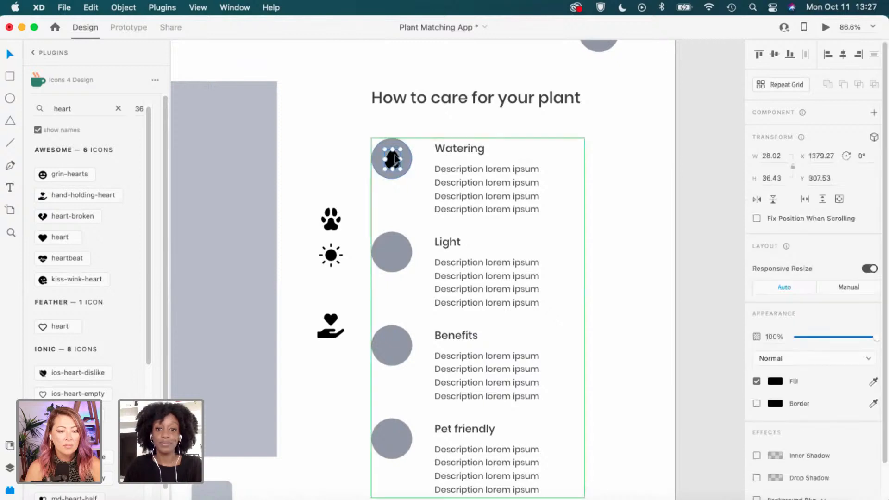
pyautogui.press('Up')
pyautogui.press('Left')
pyautogui.press('Left')
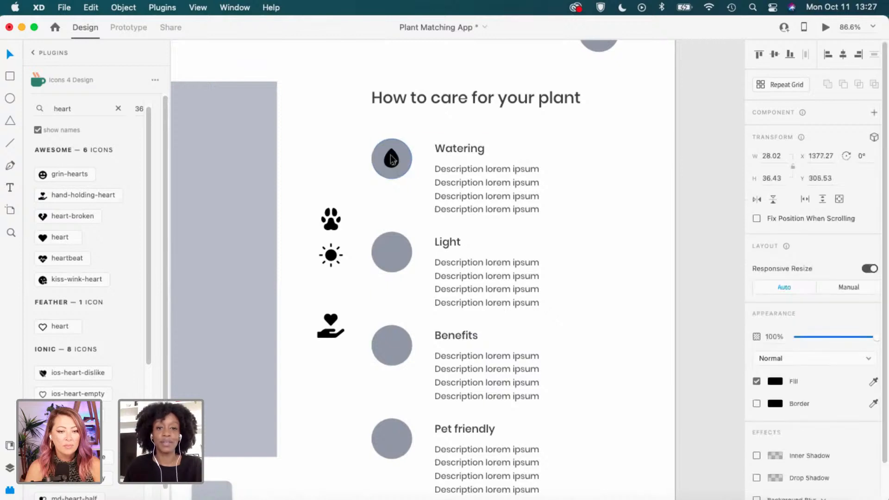
# Move the sun, paw and hand-holding-heart icons into the Light, Pet friendly and Benefits circles.
pyautogui.moveTo(338, 255); pyautogui.dragTo(394, 252)
pyautogui.scroll(-2, 352, 222)
pyautogui.click(331, 186)
pyautogui.moveTo(330, 186); pyautogui.dragTo(392, 406)
pyautogui.moveTo(319, 305); pyautogui.dragTo(384, 321)
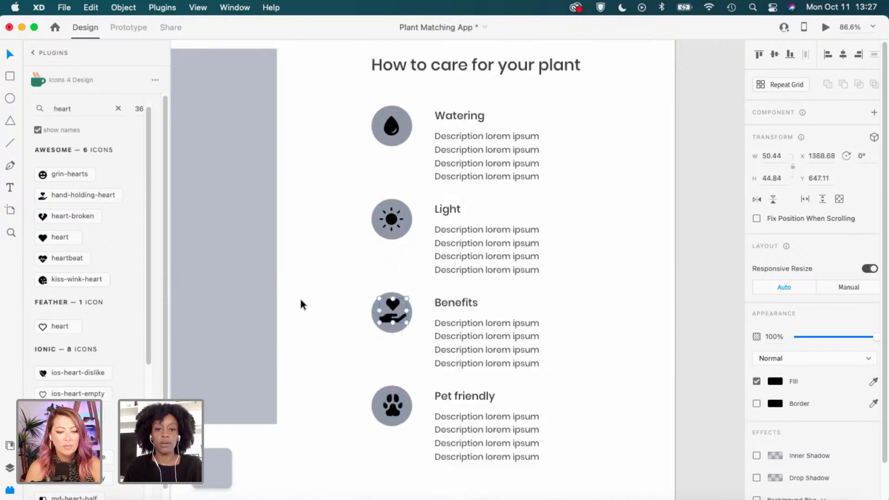
pyautogui.click(300, 298)
# Select all four care icons and shrink them together to fit their circles.
pyautogui.moveTo(441, 257); pyautogui.dragTo(428, 242)
pyautogui.scroll(-2, 431, 249)
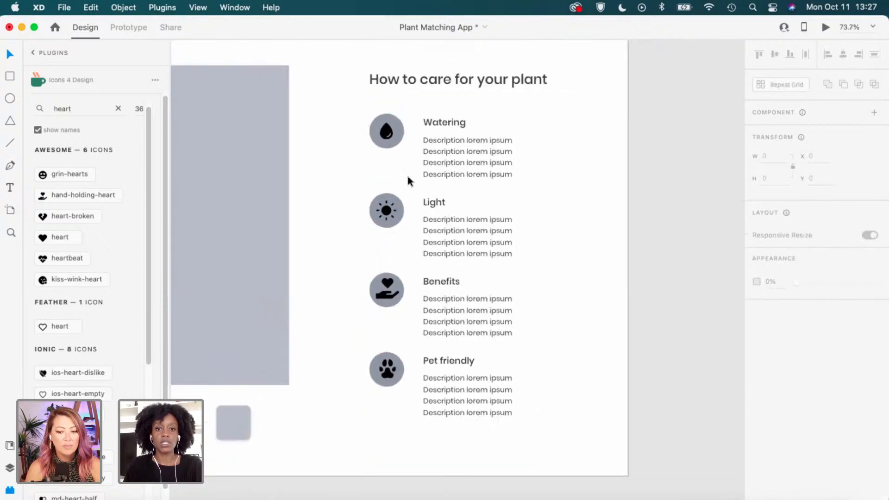
pyautogui.click(387, 137)
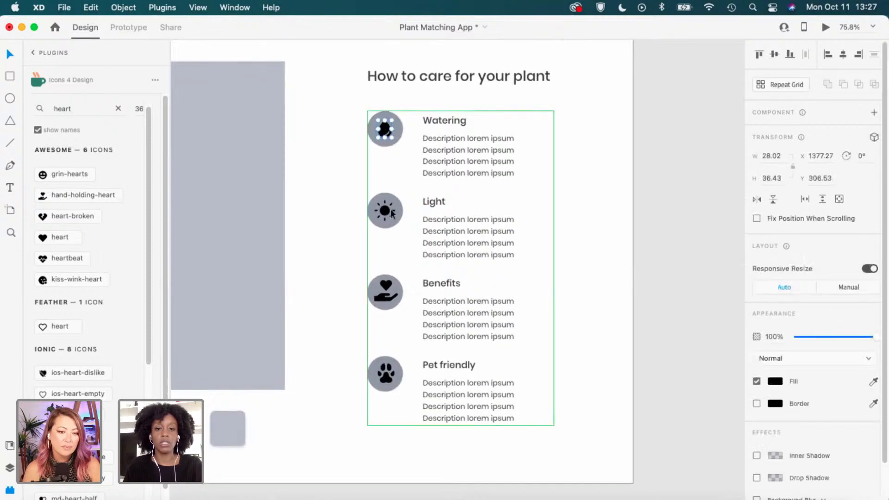
pyautogui.keyDown('shift'); pyautogui.click(386, 212); pyautogui.keyUp('shift')
pyautogui.keyDown('shift'); pyautogui.click(386, 299); pyautogui.keyUp('shift')
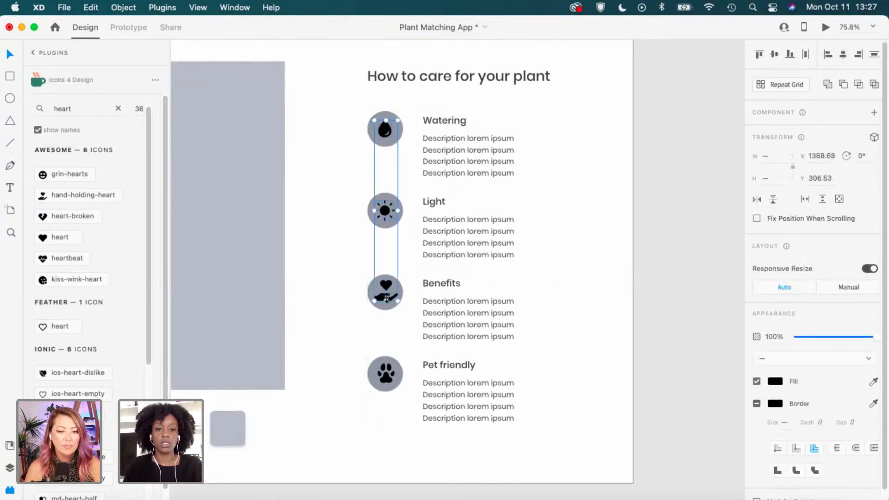
pyautogui.keyDown('shift'); pyautogui.click(386, 373); pyautogui.keyUp('shift')
pyautogui.press('super+c')
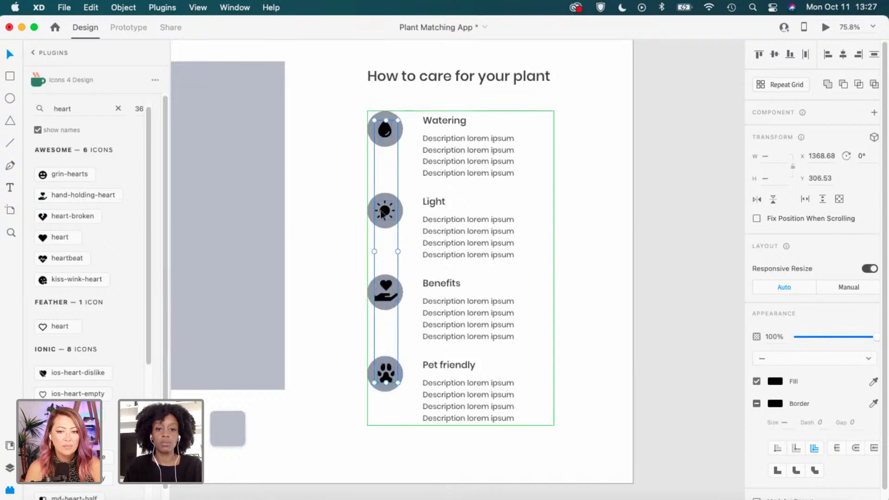
pyautogui.moveTo(397, 120); pyautogui.dragTo(399, 130)
pyautogui.click(347, 207)
# Shrink the Benefits hand-heart icon slightly by a corner handle.
pyautogui.scroll(1, 347, 207)
pyautogui.scroll(2, 429, 232)
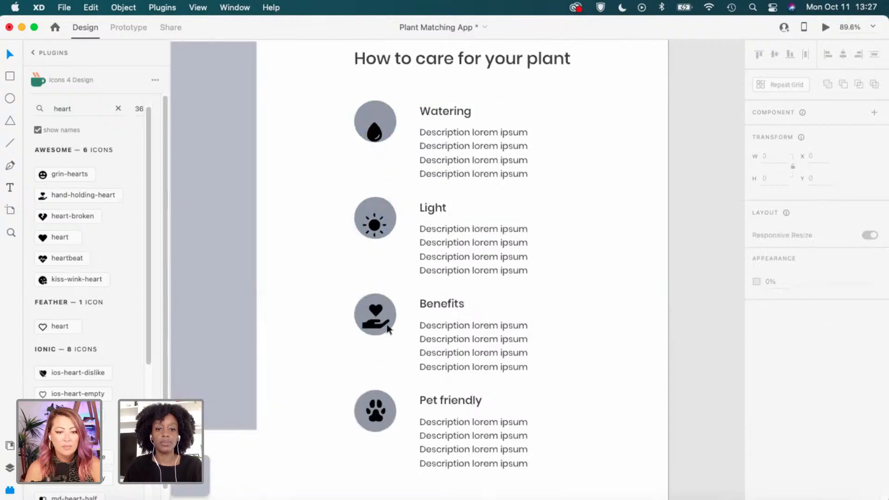
pyautogui.click(368, 324)
pyautogui.moveTo(363, 329); pyautogui.dragTo(372, 323)
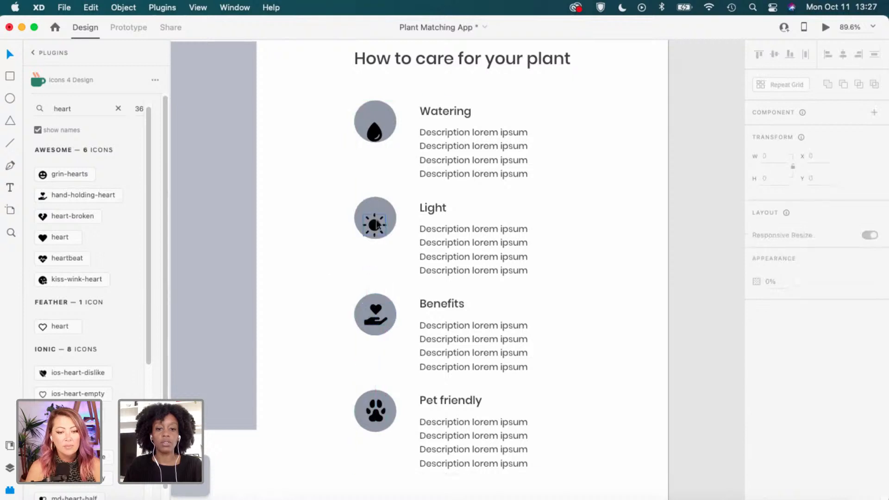
# Centre the Light sun icon and the Watering drop icon within their grey circles.
pyautogui.moveTo(375, 226); pyautogui.dragTo(375, 217)
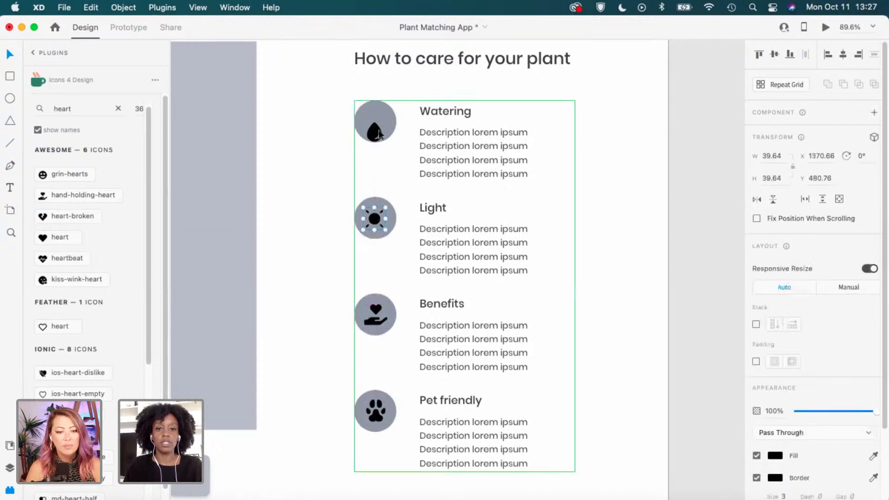
pyautogui.click(387, 112)
pyautogui.doubleClick(379, 134)
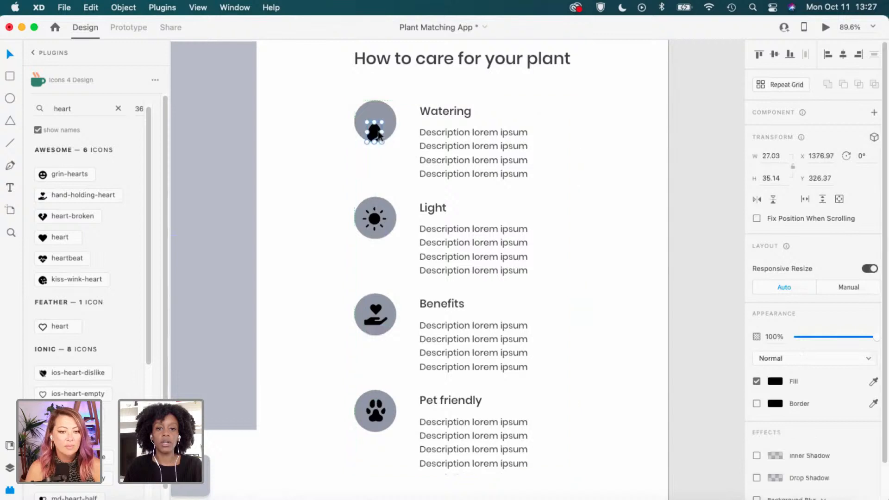
pyautogui.moveTo(377, 136); pyautogui.dragTo(378, 124)
pyautogui.click(333, 174)
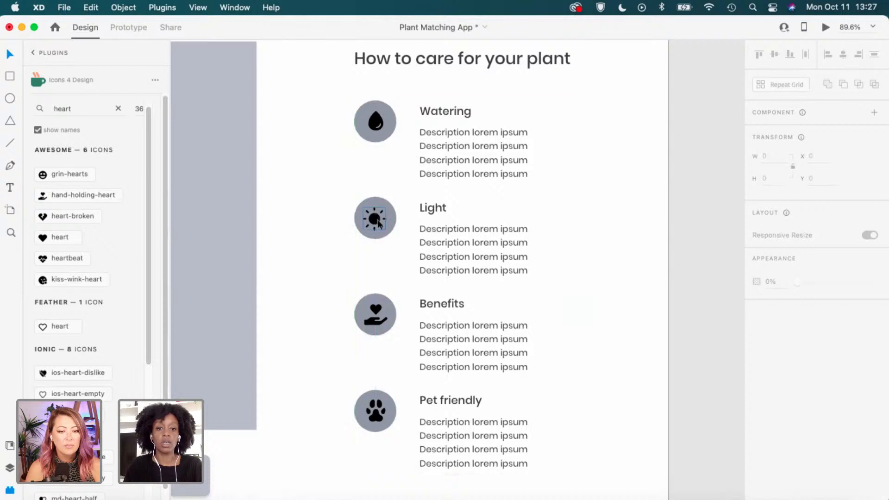
pyautogui.moveTo(379, 224); pyautogui.dragTo(375, 221)
pyautogui.click(341, 232)
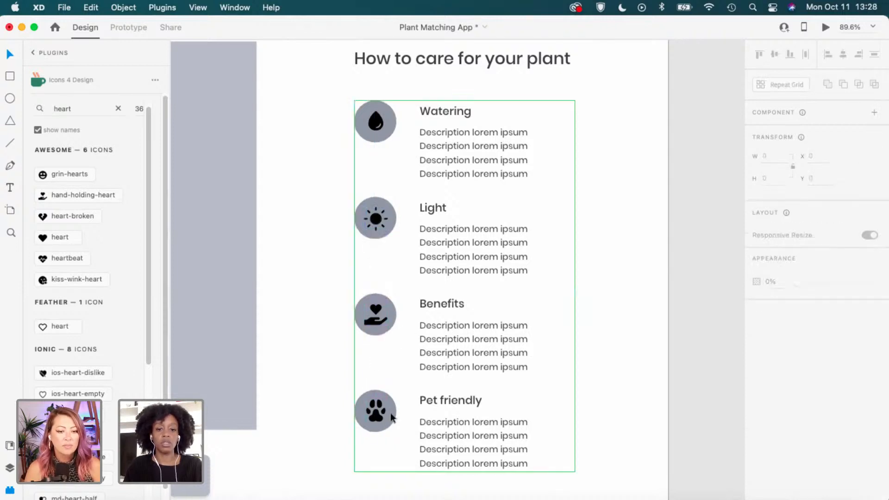
# Zoom out and pan to show the Profile artboard's header, Succulent heading, image and care list together.
pyautogui.scroll(-5, 337, 270)
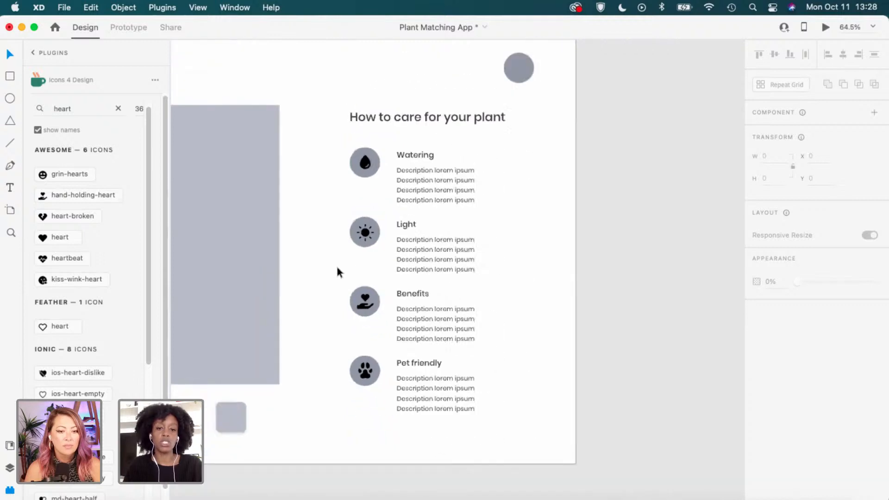
pyautogui.moveTo(329, 274); pyautogui.dragTo(491, 223)
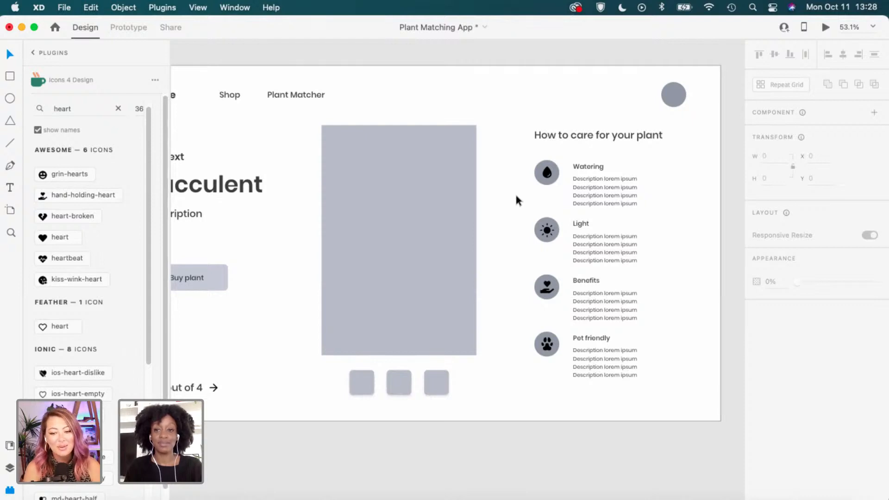
pyautogui.scroll(-1, 514, 194)
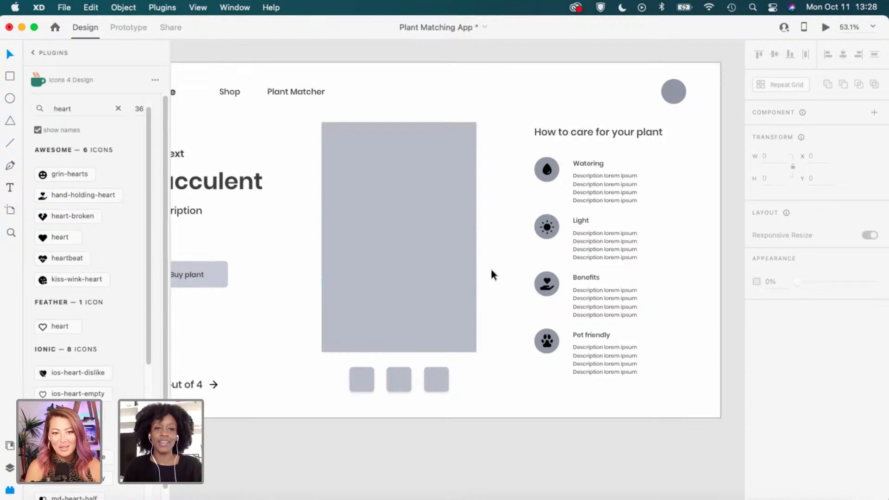
pyautogui.scroll(-1, 492, 273)
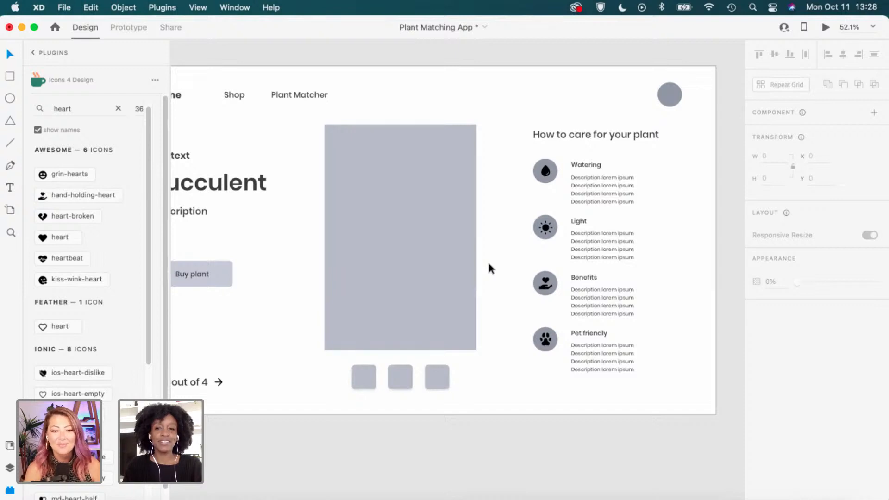
pyautogui.scroll(-1, 488, 265)
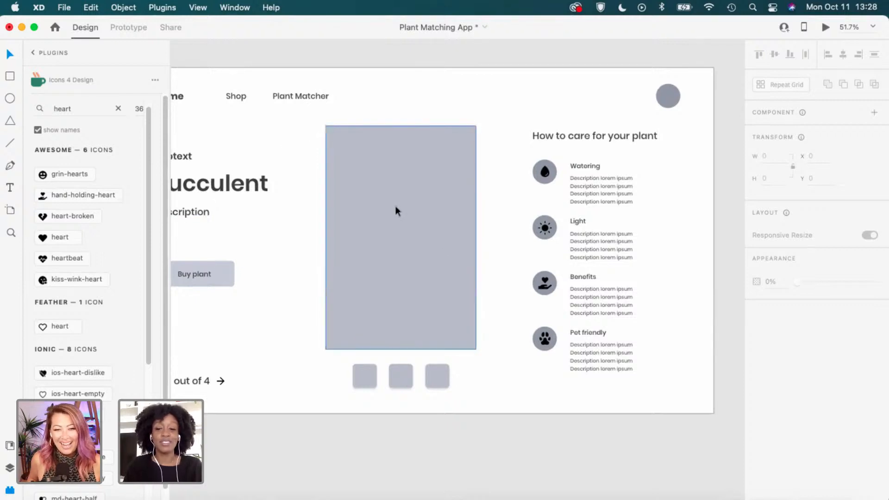
pyautogui.moveTo(463, 432); pyautogui.dragTo(491, 387)
pyautogui.scroll(-2, 490, 382)
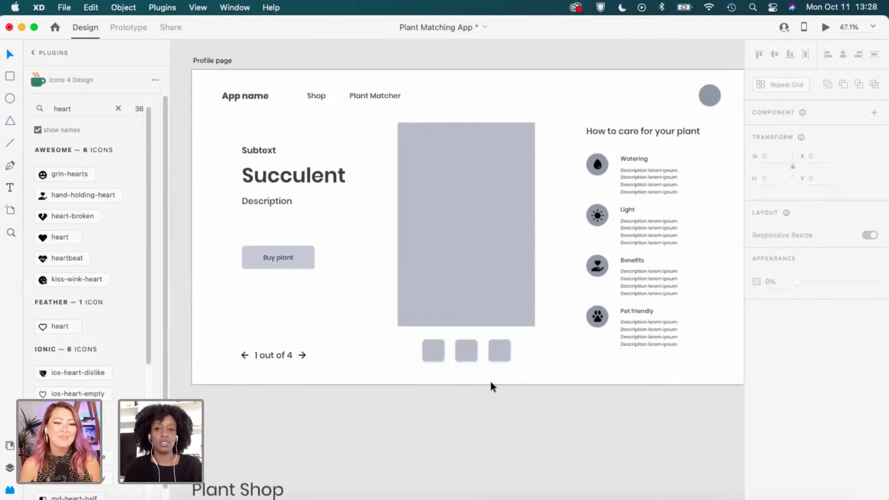
pyautogui.scroll(-1, 491, 383)
pyautogui.moveTo(499, 433); pyautogui.dragTo(478, 421)
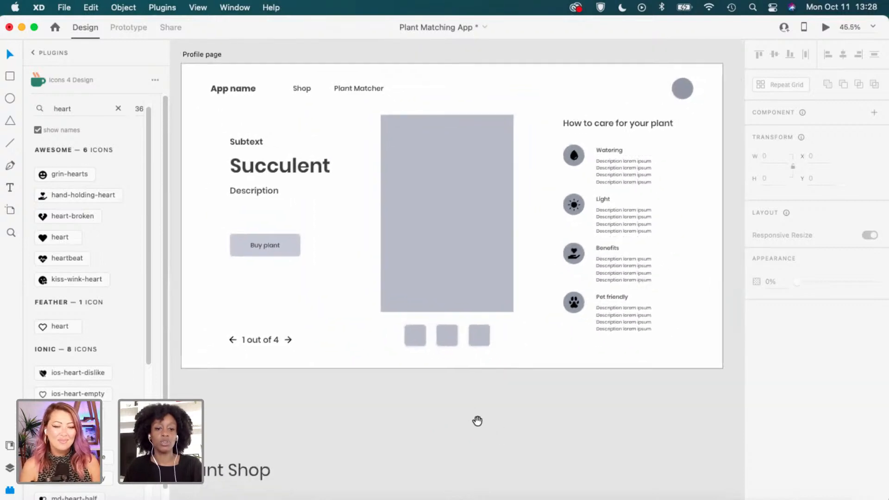
pyautogui.scroll(-2, 491, 361)
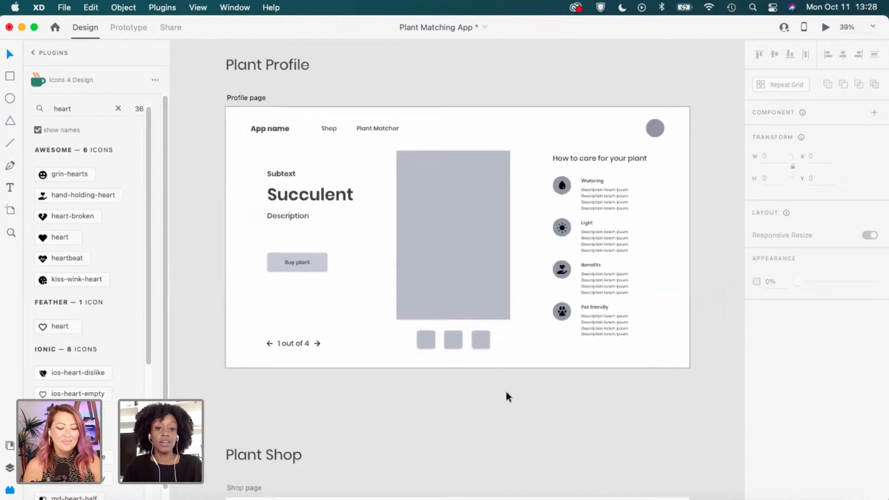
pyautogui.scroll(-1, 544, 362)
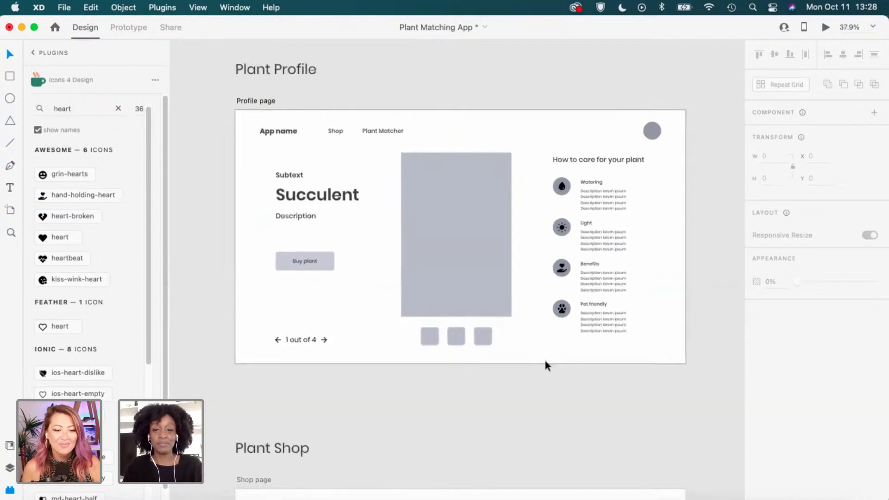
pyautogui.moveTo(583, 426); pyautogui.dragTo(521, 253)
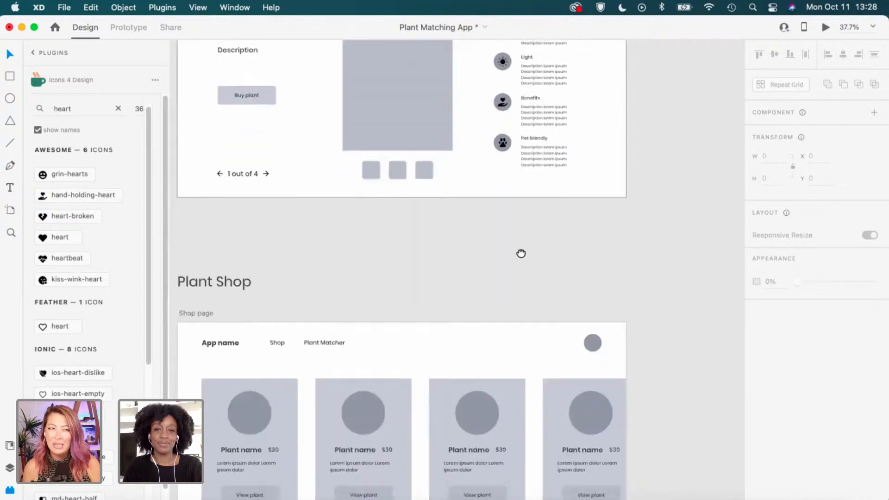
pyautogui.moveTo(532, 374); pyautogui.dragTo(532, 358)
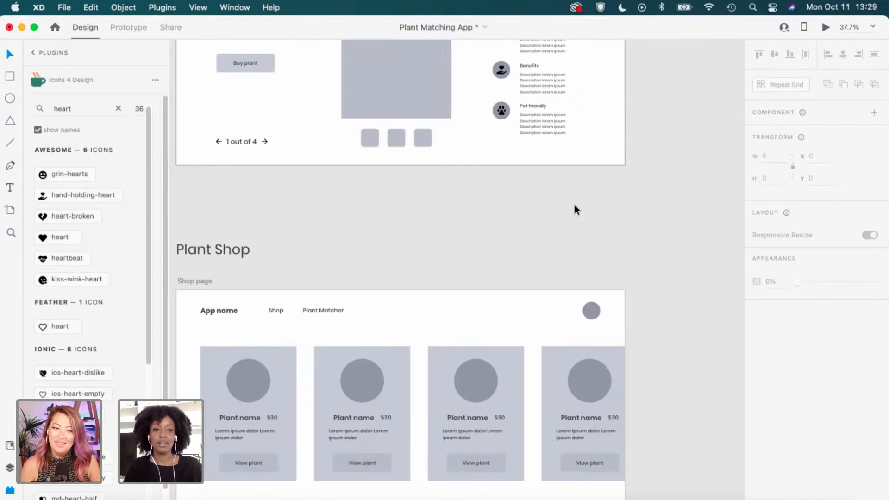
pyautogui.scroll(-3, 574, 205)
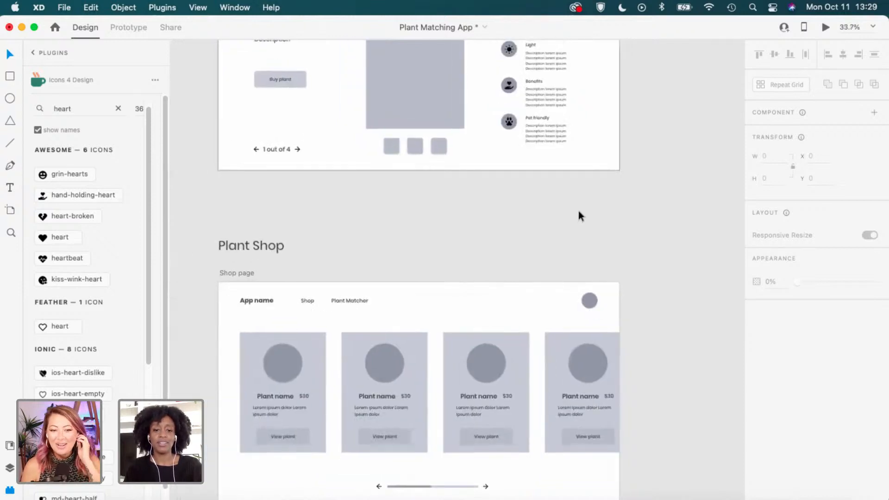
pyautogui.scroll(-1, 578, 210)
pyautogui.moveTo(652, 139); pyautogui.dragTo(610, 313)
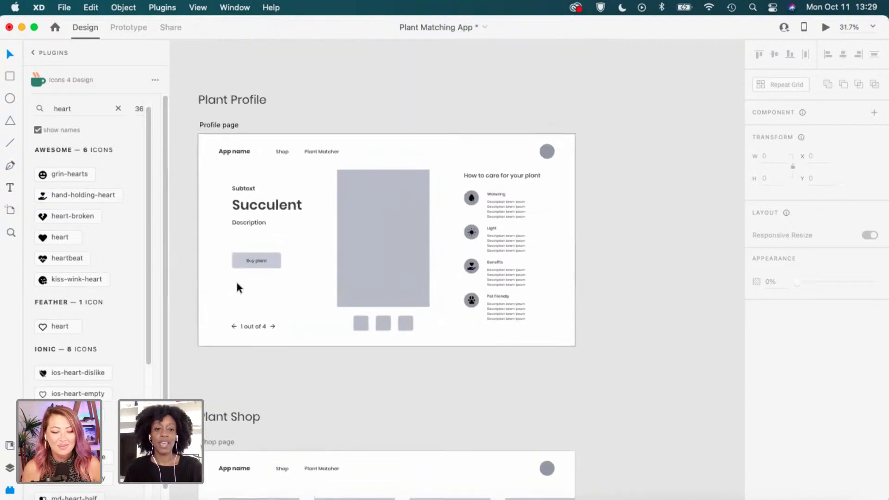
pyautogui.scroll(4, 490, 217)
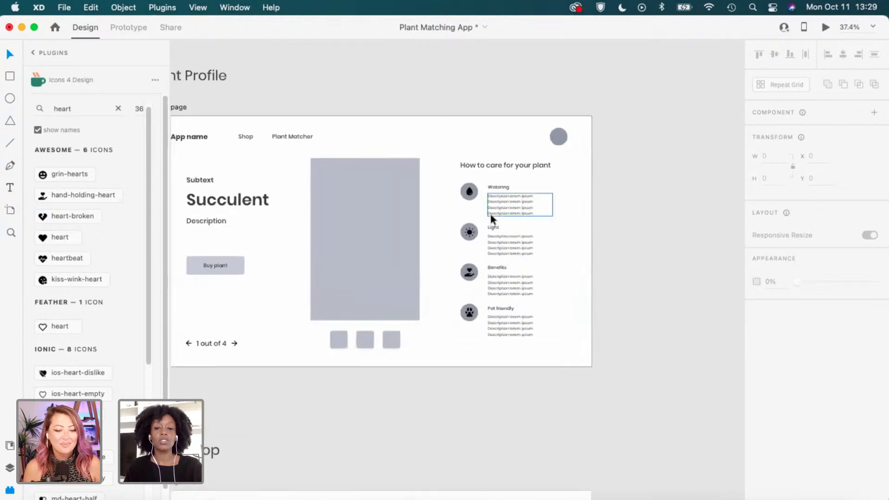
pyautogui.scroll(2, 489, 214)
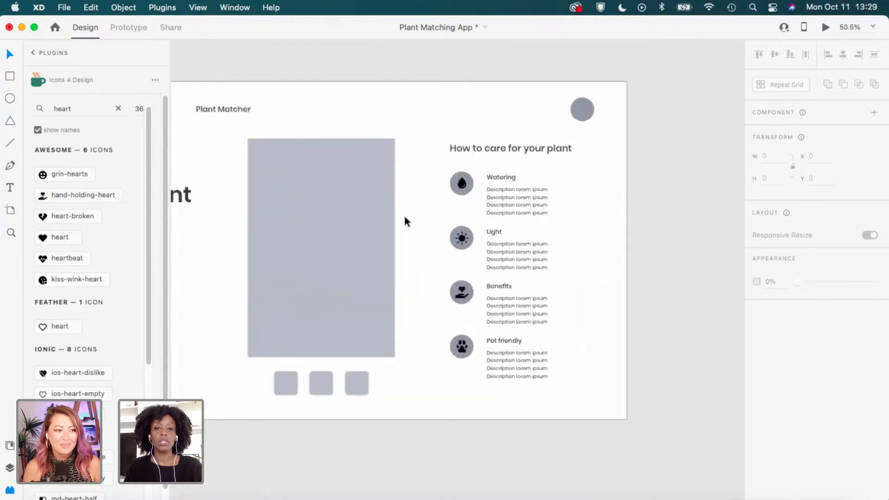
pyautogui.hscroll(-5, 393, 194)
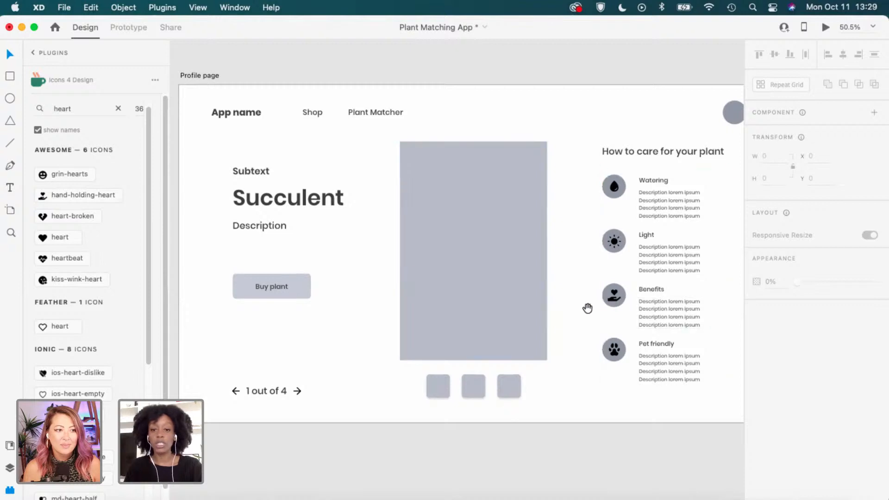
pyautogui.hscroll(4, 587, 308)
pyautogui.scroll(2, 555, 200)
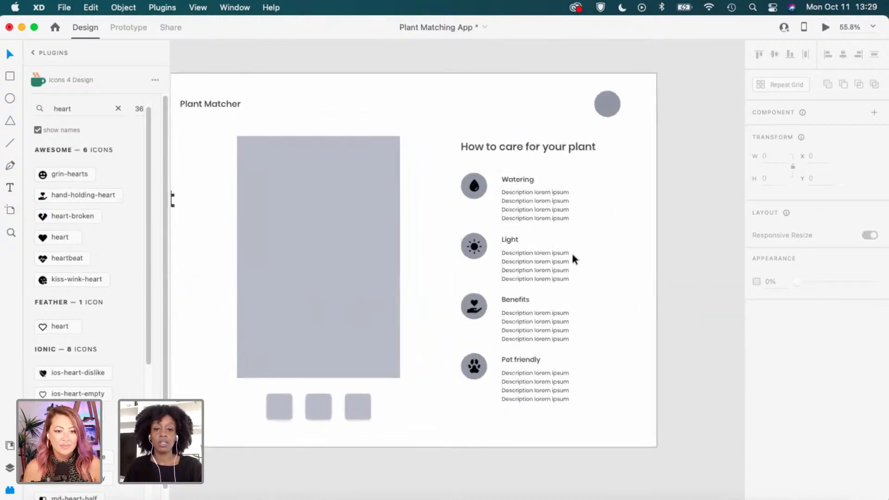
pyautogui.scroll(-2, 451, 205)
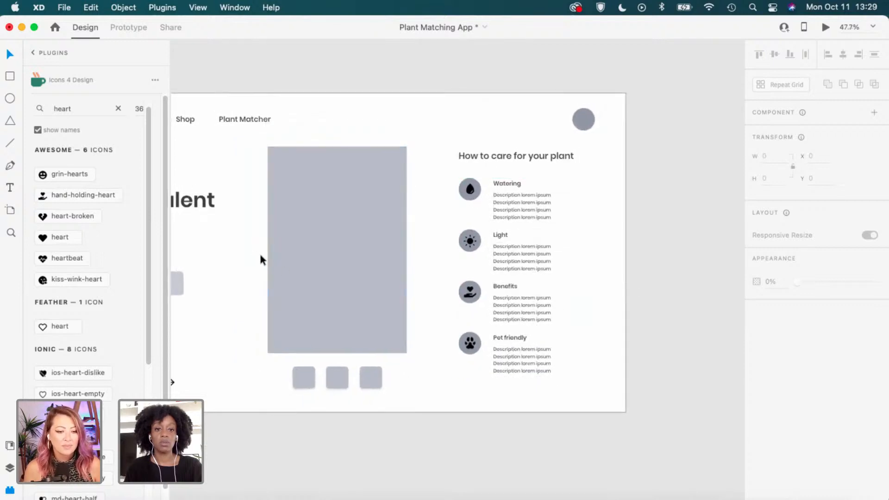
pyautogui.scroll(-3, 259, 253)
pyautogui.scroll(5, 570, 168)
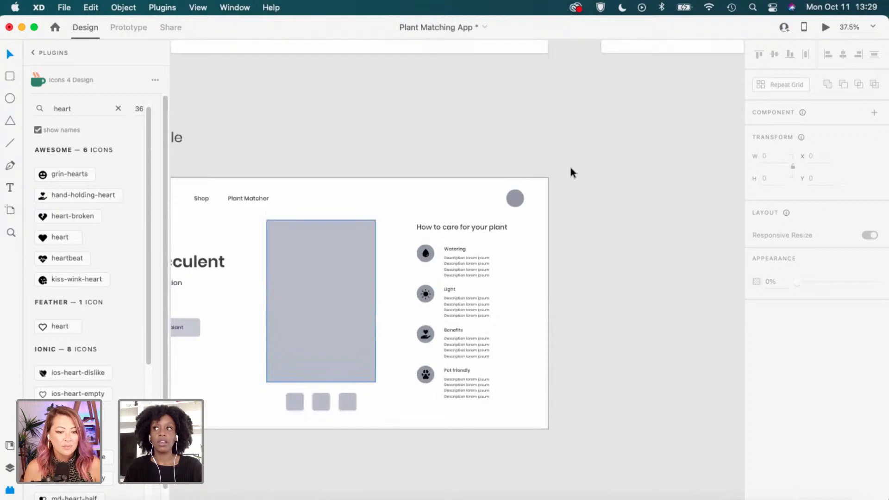
pyautogui.scroll(-3, 570, 169)
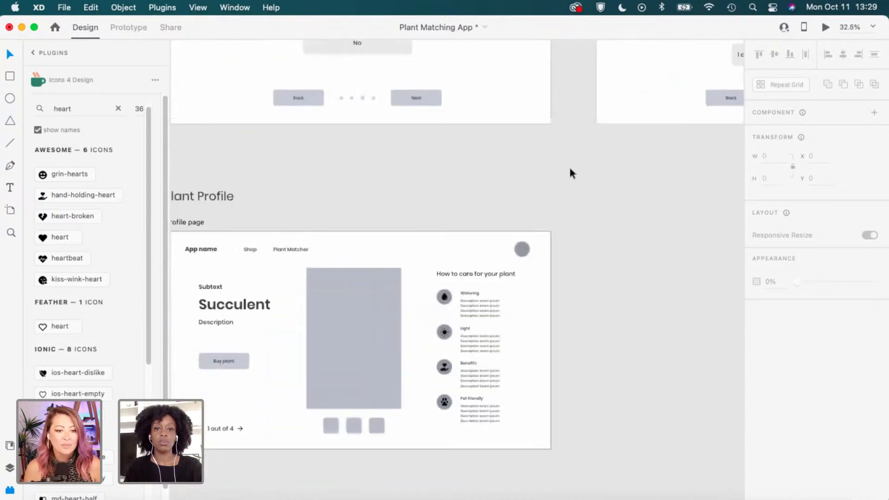
pyautogui.moveTo(663, 186); pyautogui.dragTo(514, 427)
pyautogui.moveTo(383, 115); pyautogui.dragTo(495, 298)
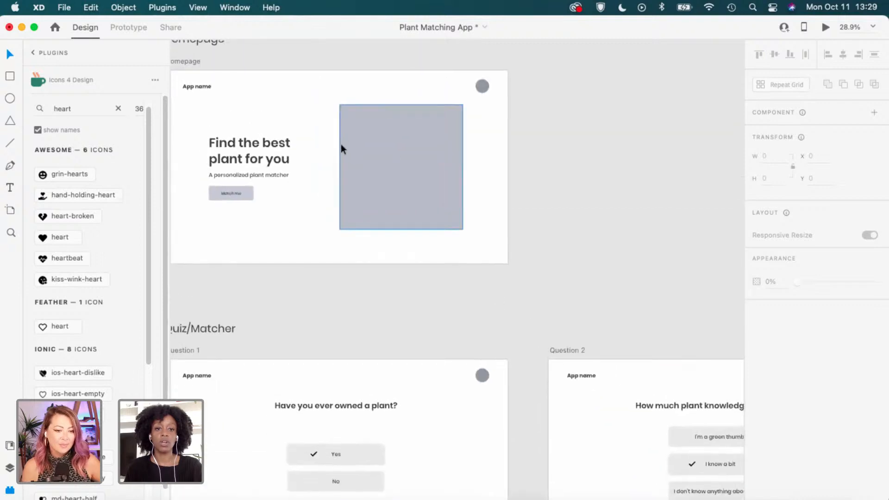
pyautogui.moveTo(341, 147); pyautogui.dragTo(416, 185)
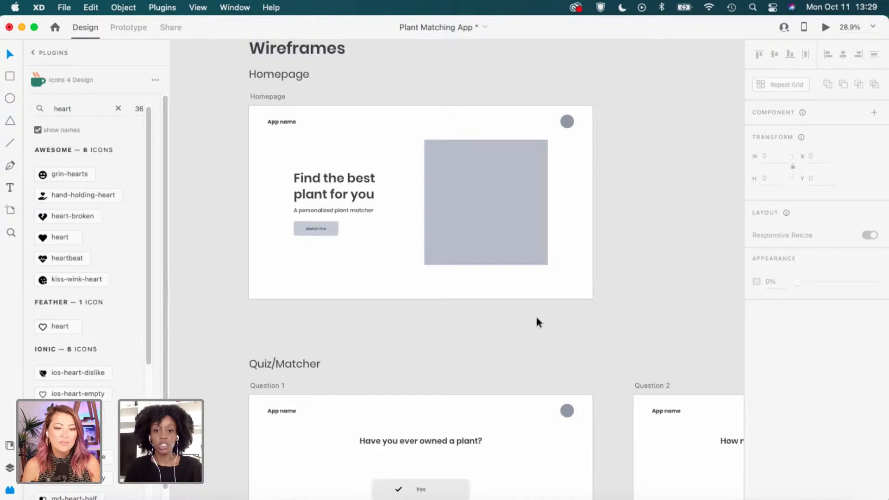
pyautogui.scroll(-1, 536, 316)
pyautogui.moveTo(591, 425); pyautogui.dragTo(559, 229)
pyautogui.moveTo(540, 417); pyautogui.dragTo(536, 197)
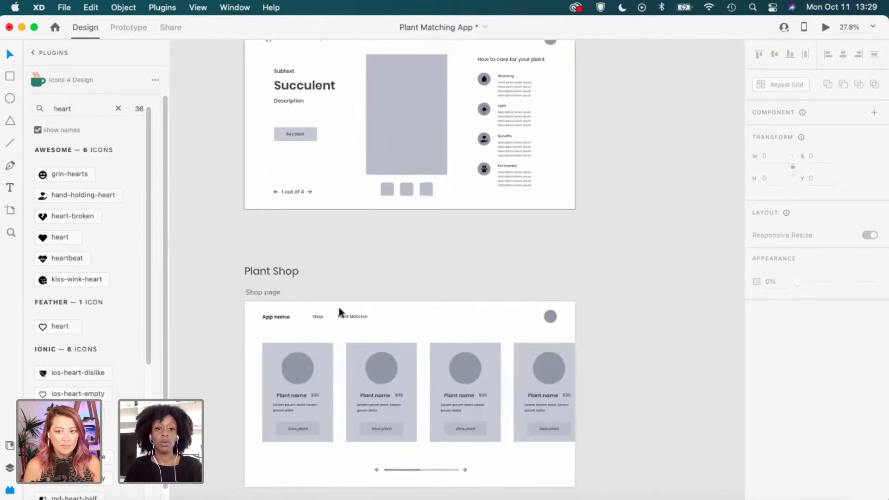
pyautogui.scroll(2, 468, 238)
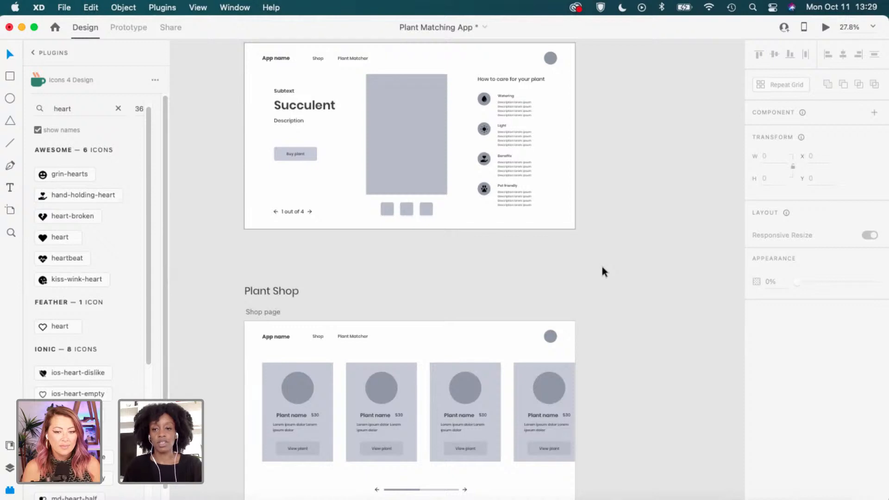
pyautogui.scroll(2, 602, 267)
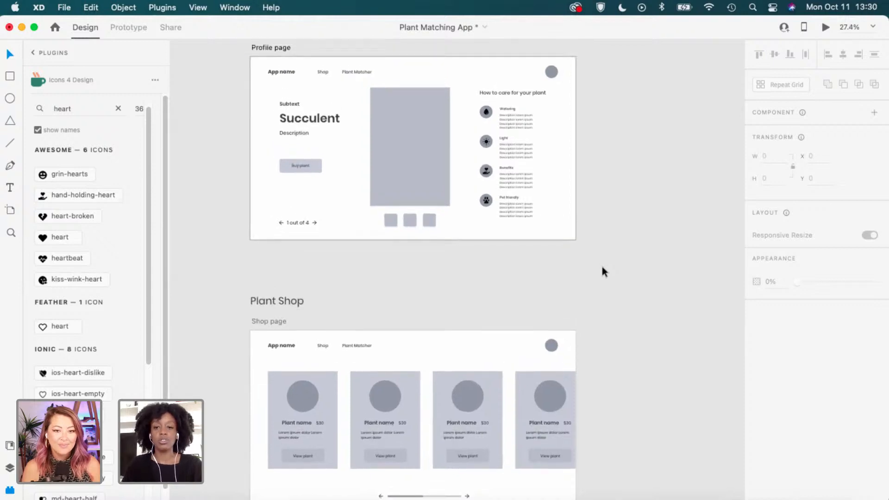
pyautogui.scroll(4, 602, 271)
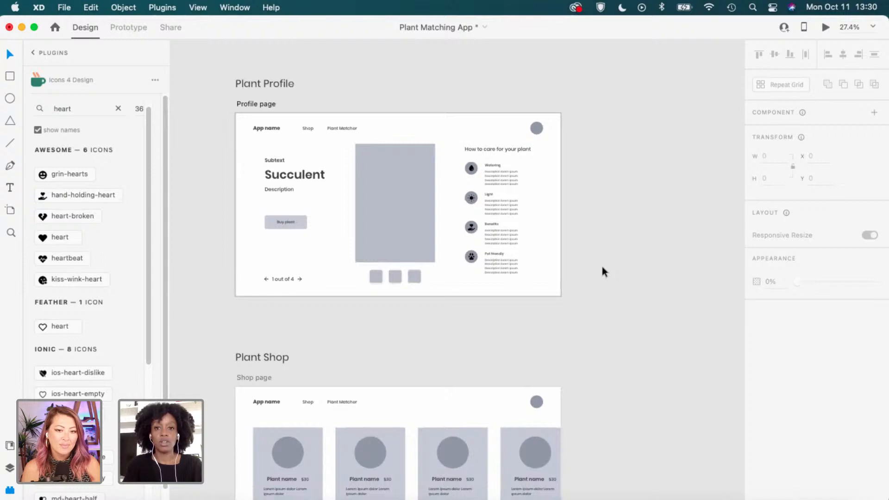
pyautogui.scroll(10, 602, 267)
pyautogui.hscroll(8, 603, 267)
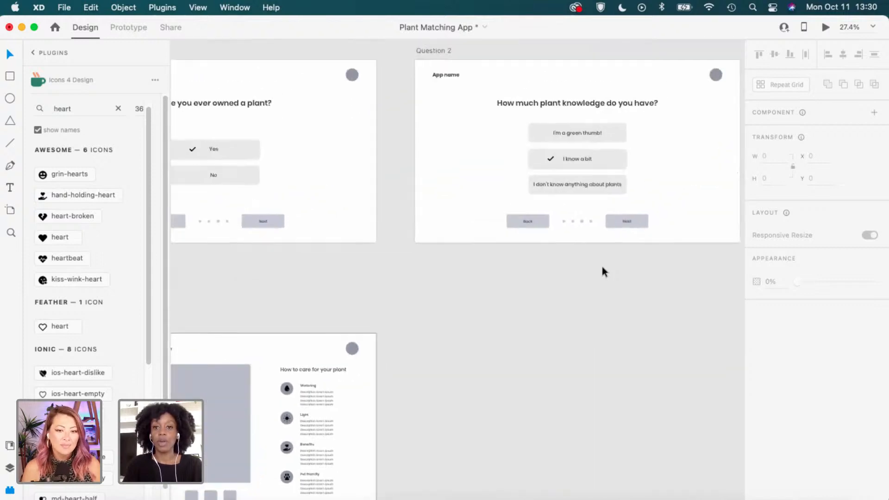
pyautogui.scroll(3, 603, 268)
pyautogui.hscroll(8, 602, 268)
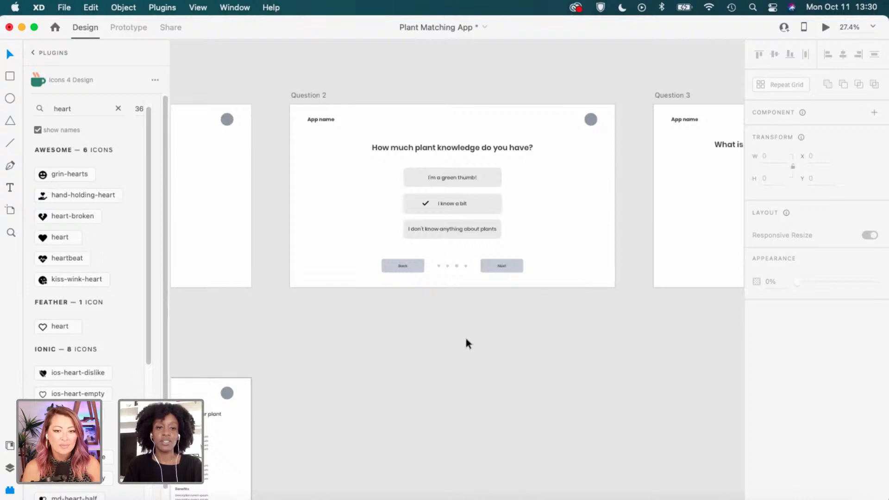
pyautogui.scroll(5, 465, 339)
pyautogui.hscroll(9, 465, 339)
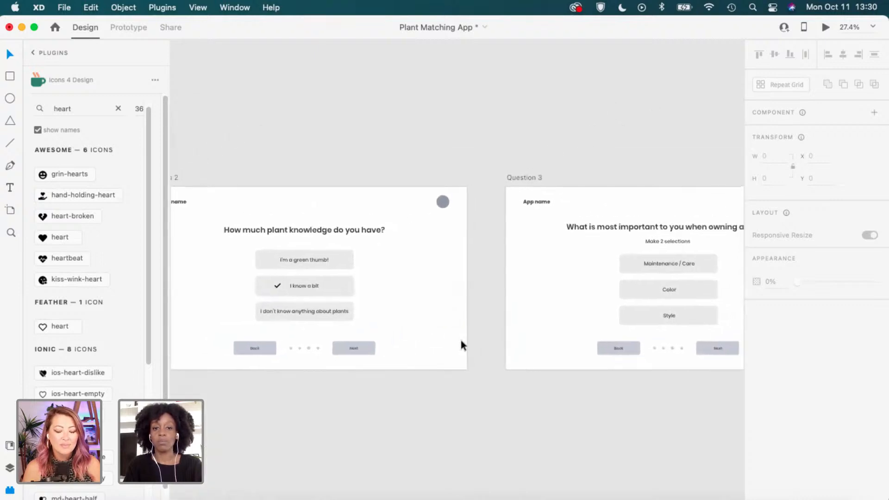
pyautogui.hscroll(15, 460, 340)
pyautogui.scroll(-2, 460, 340)
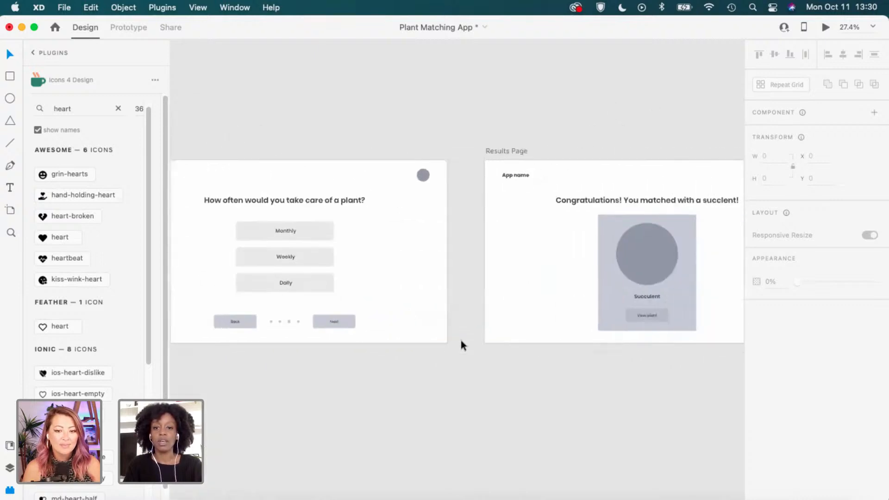
pyautogui.hscroll(5, 460, 340)
pyautogui.scroll(-1, 460, 341)
pyautogui.hscroll(-2, 460, 340)
pyautogui.scroll(-1, 460, 340)
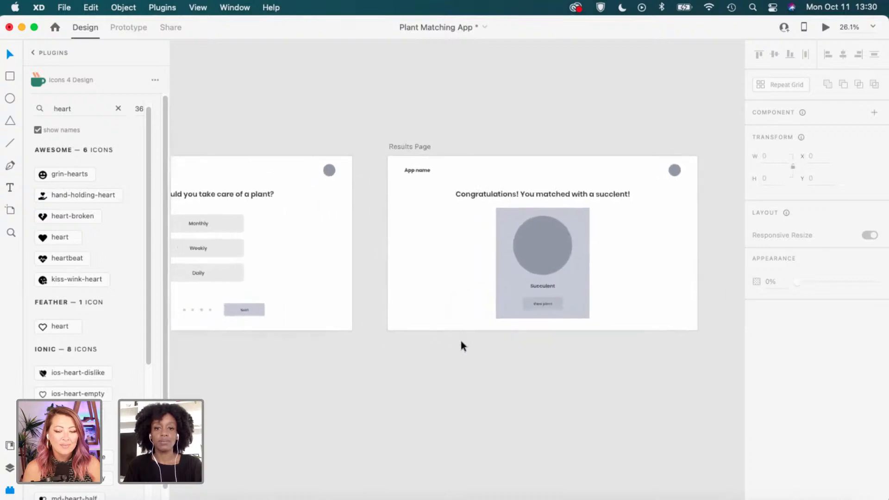
# In the browser, go to Adobe Stock and search for house plant images.
pyautogui.hotkey('ctrl', 'Right')
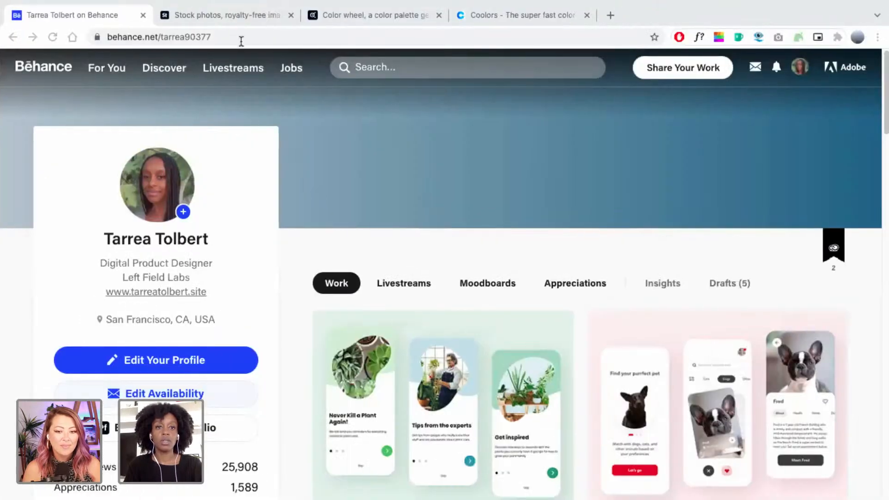
pyautogui.click(248, 14)
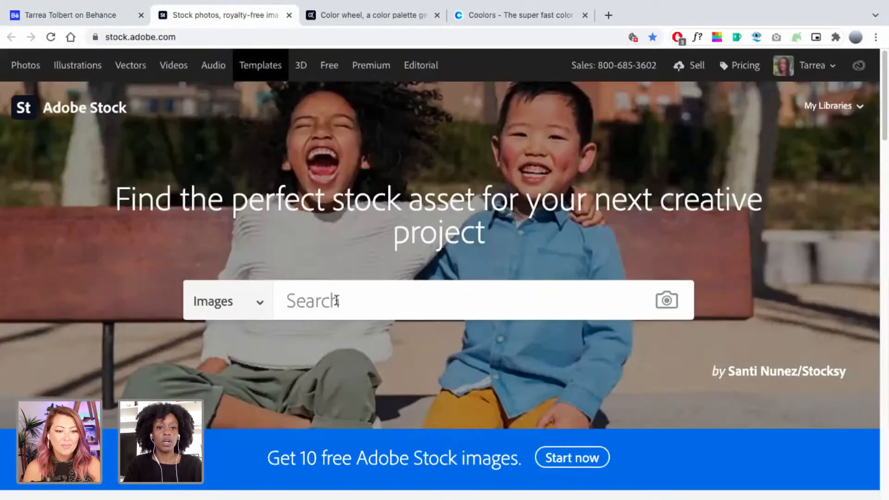
pyautogui.click(336, 301)
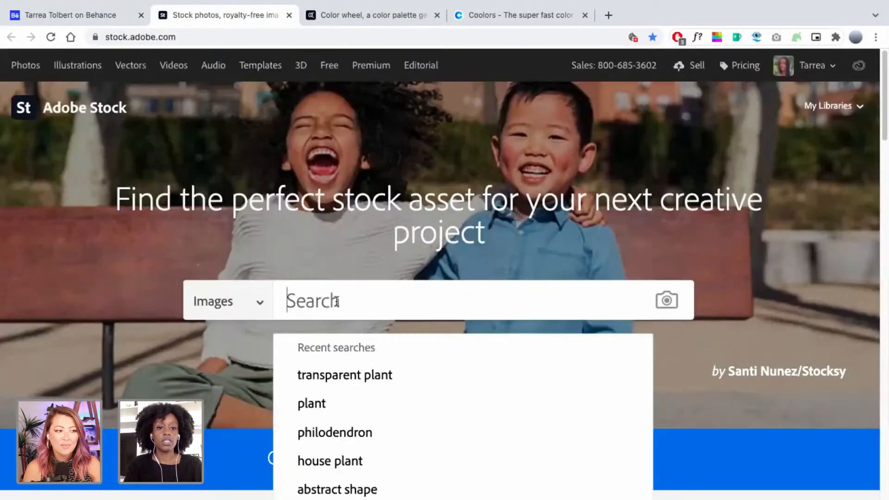
pyautogui.scroll(-1, 336, 302)
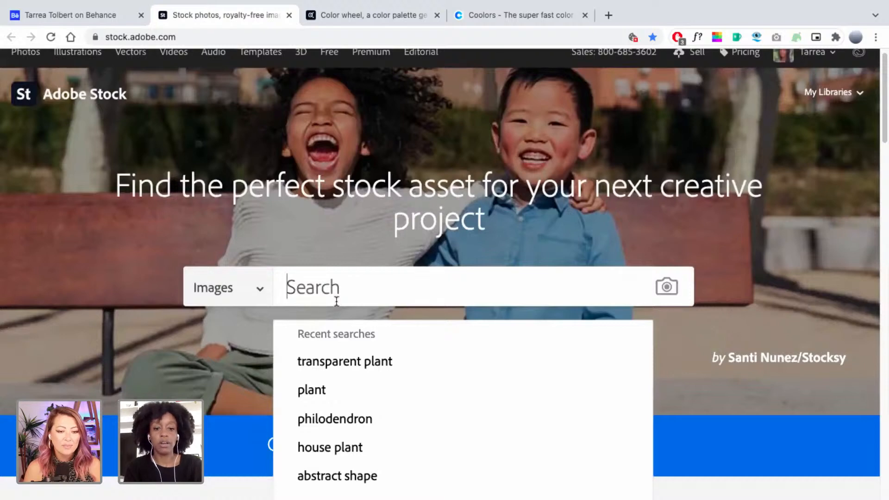
pyautogui.click(340, 452)
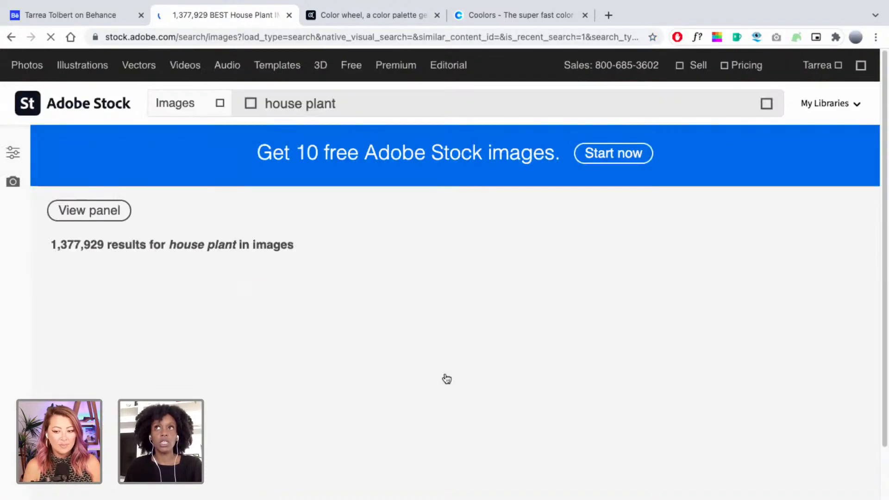
# Save the plant in the white vase from the house plant results to My Library.
pyautogui.scroll(-4, 470, 410)
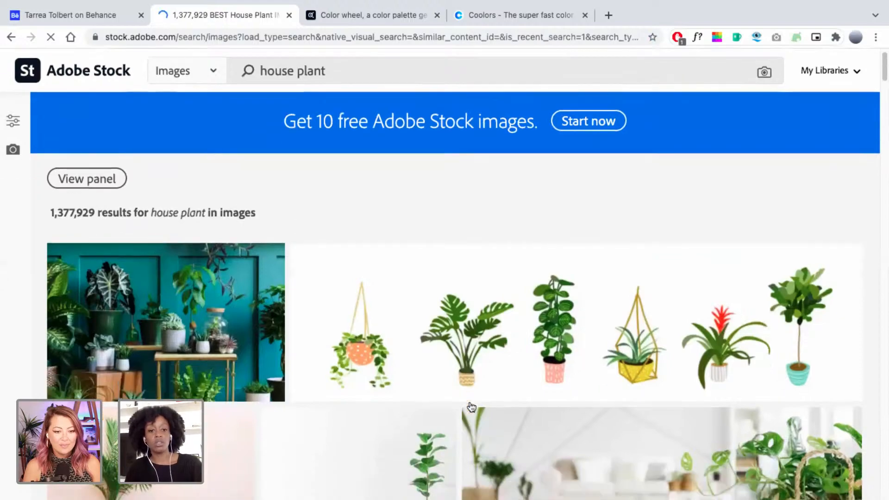
pyautogui.scroll(-2, 465, 419)
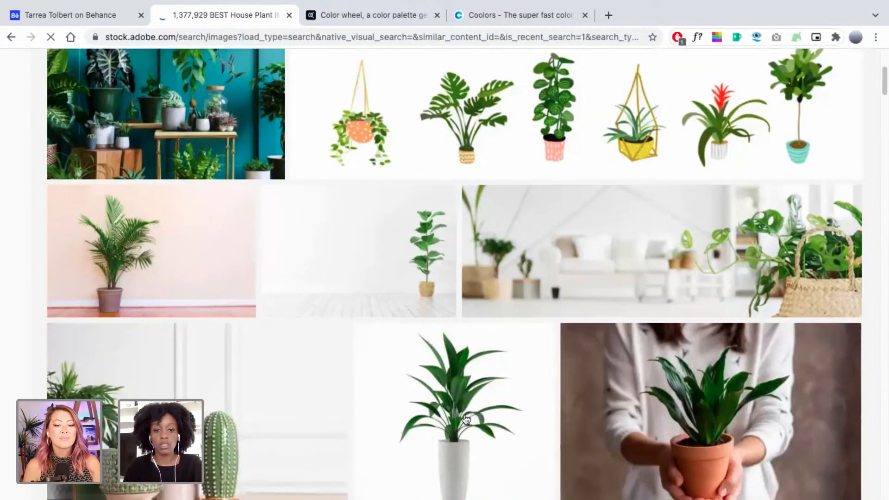
pyautogui.scroll(-1, 467, 419)
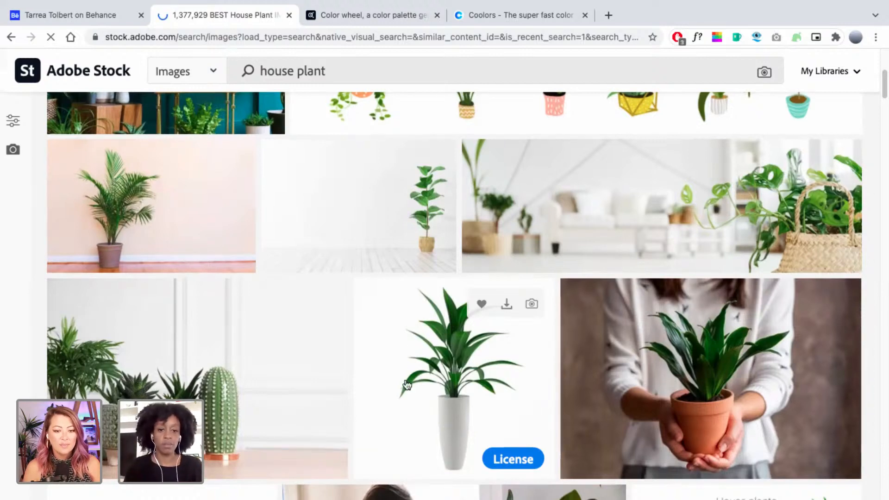
pyautogui.scroll(-3, 405, 383)
pyautogui.scroll(-1, 406, 384)
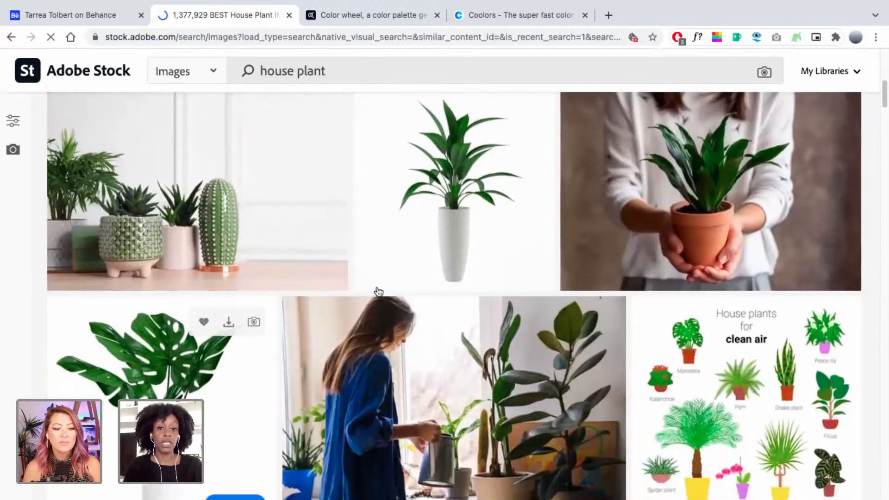
pyautogui.scroll(-1, 253, 398)
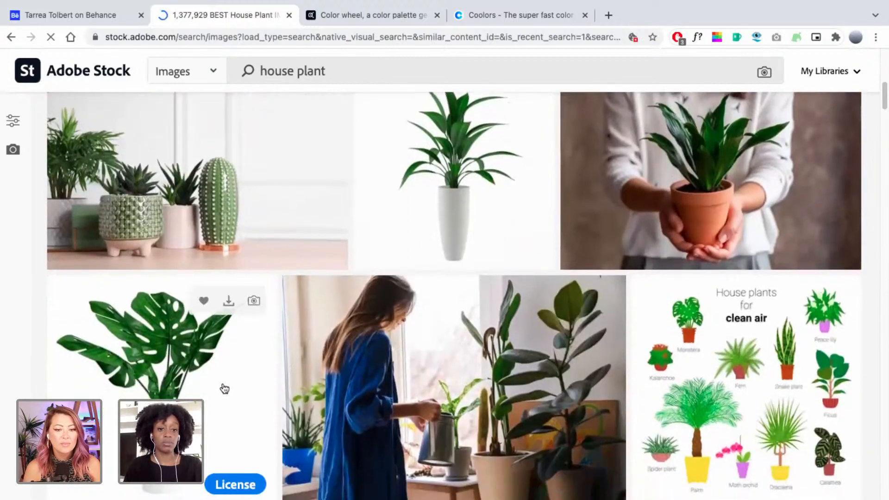
pyautogui.scroll(-2, 222, 389)
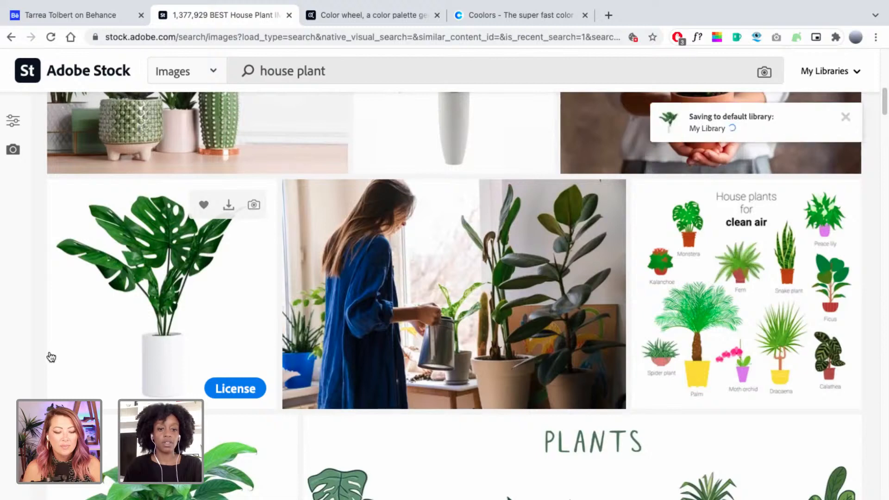
pyautogui.scroll(1, 46, 361)
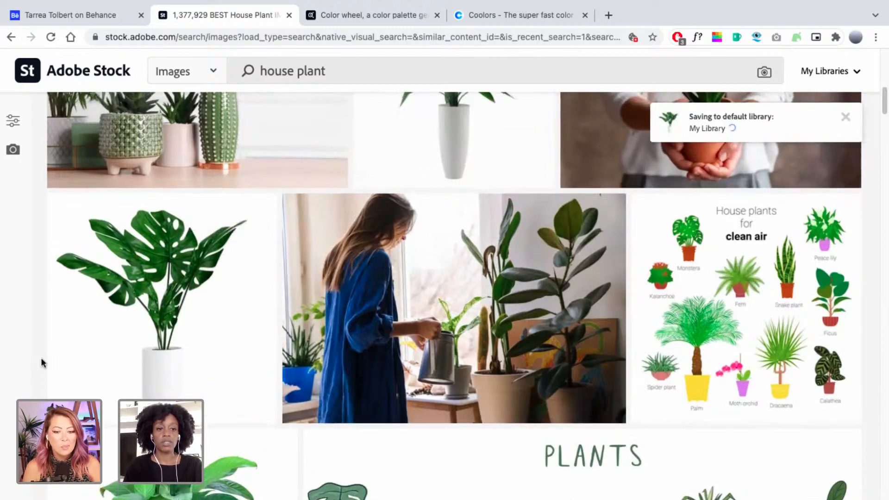
pyautogui.scroll(1, 41, 358)
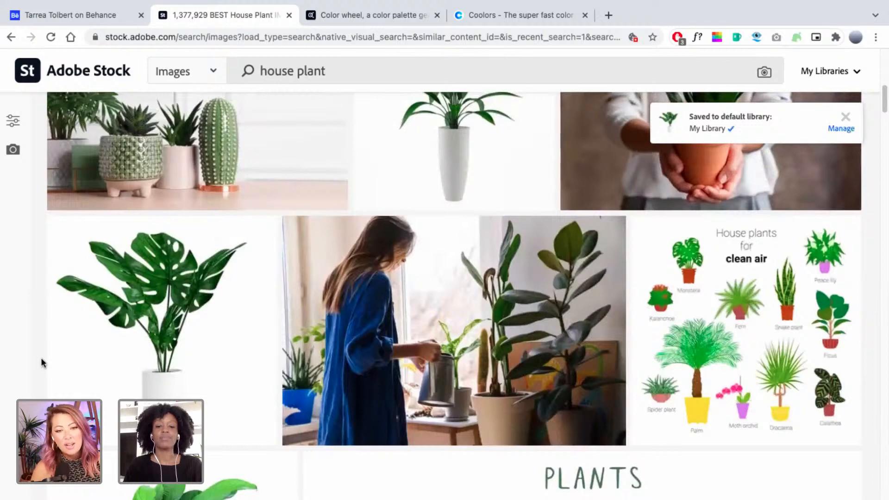
pyautogui.scroll(1, 40, 357)
pyautogui.scroll(1, 42, 358)
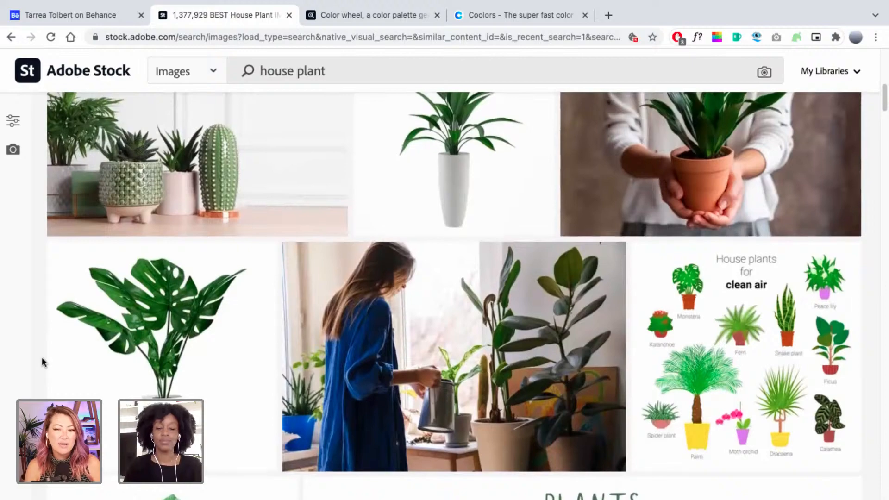
pyautogui.scroll(3, 41, 357)
pyautogui.scroll(1, 41, 357)
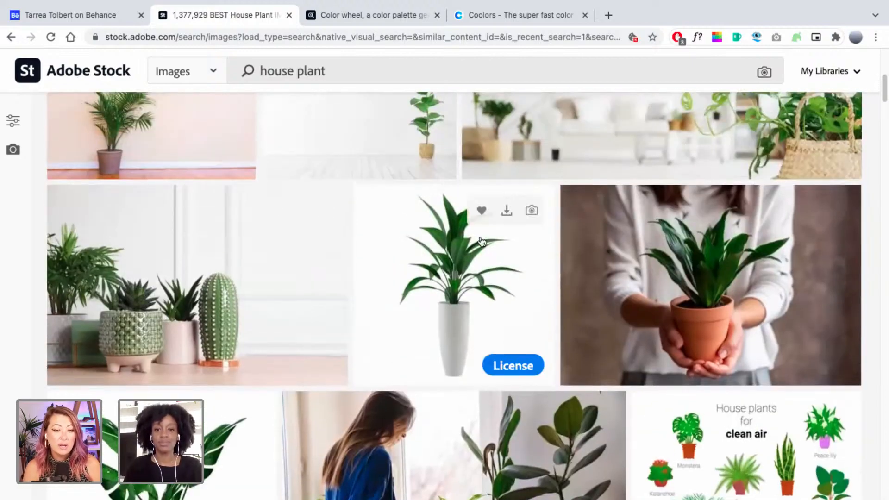
pyautogui.click(482, 212)
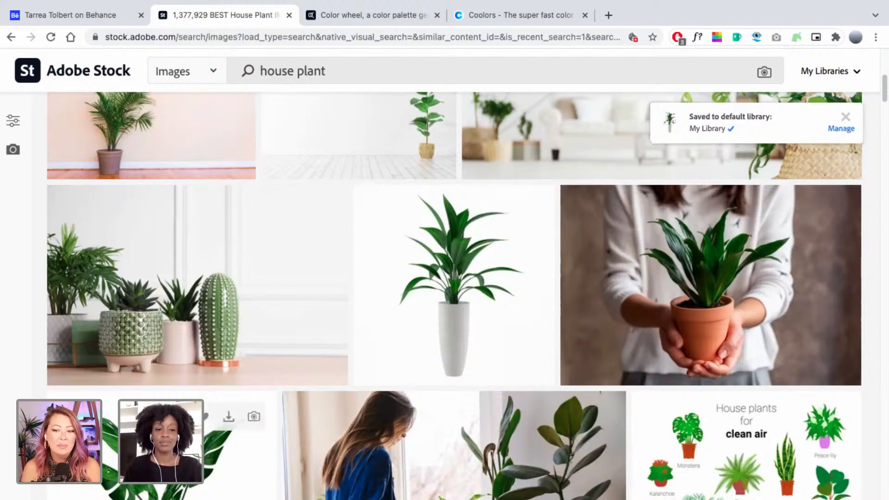
# Browse further down the house plant results, previewing more thumbnails.
pyautogui.scroll(-8, 453, 296)
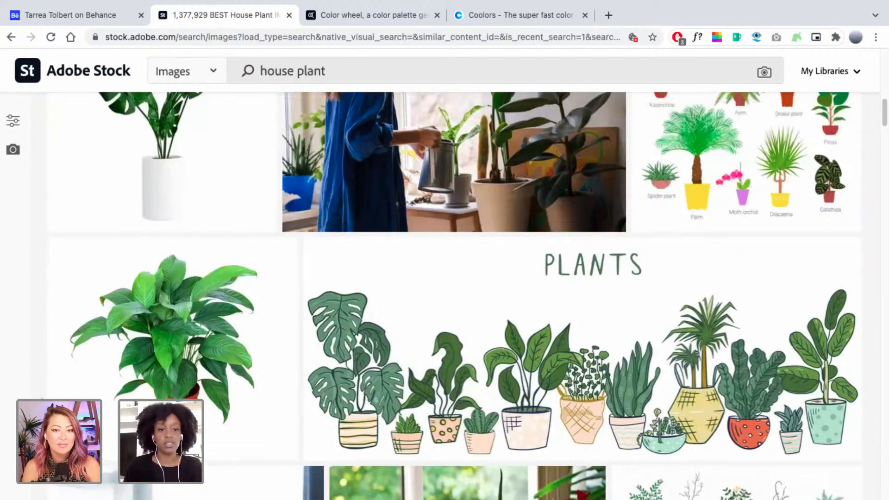
pyautogui.moveTo(155, 340)
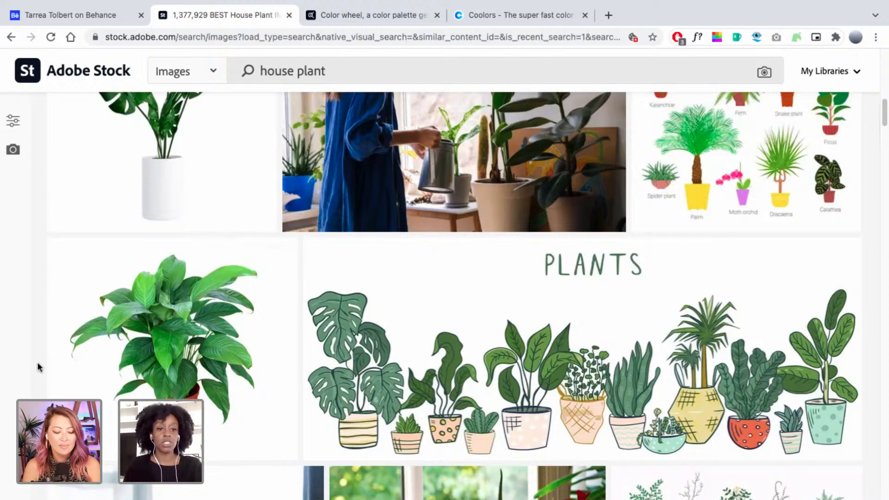
pyautogui.scroll(-1, 37, 362)
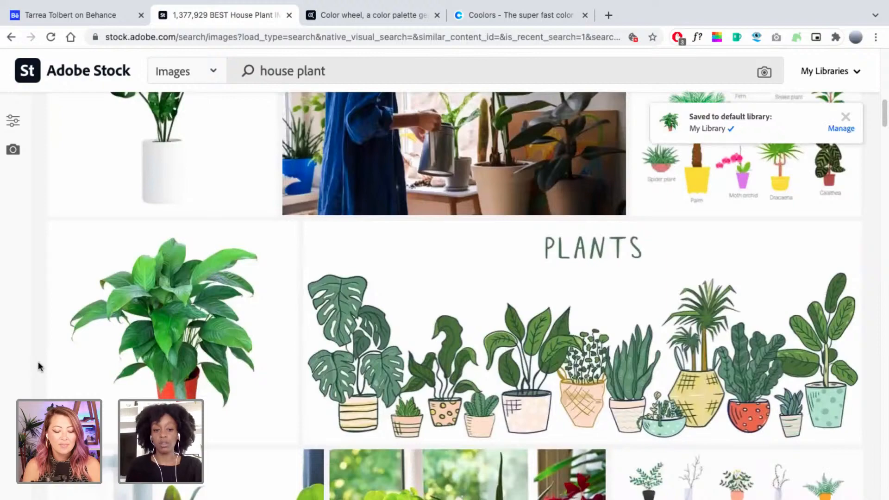
pyautogui.scroll(-3, 39, 362)
pyautogui.scroll(-8, 41, 367)
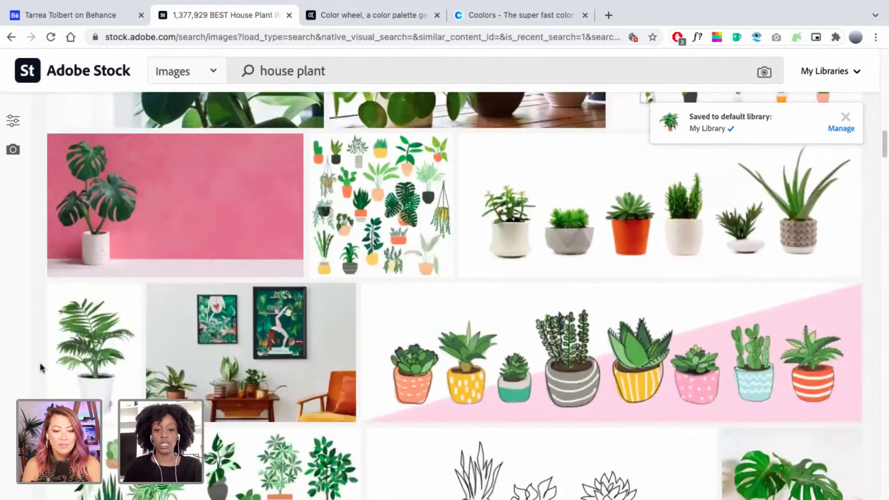
pyautogui.scroll(-3, 40, 362)
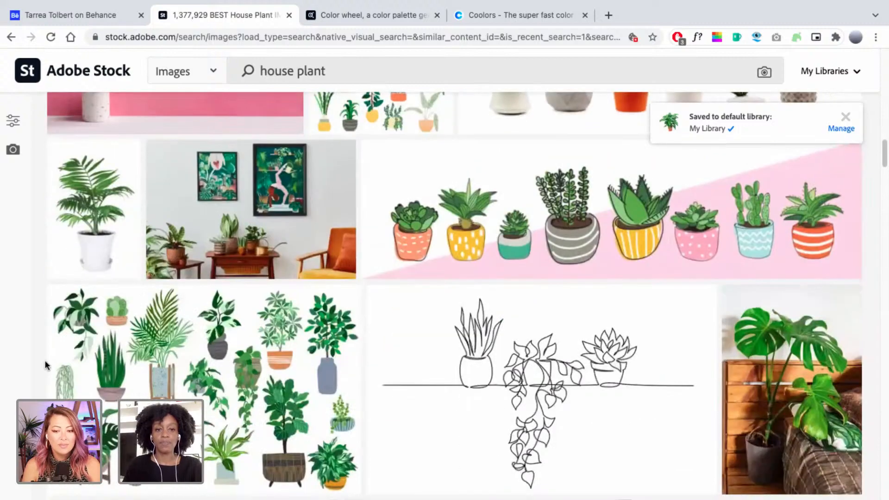
pyautogui.moveTo(100, 171)
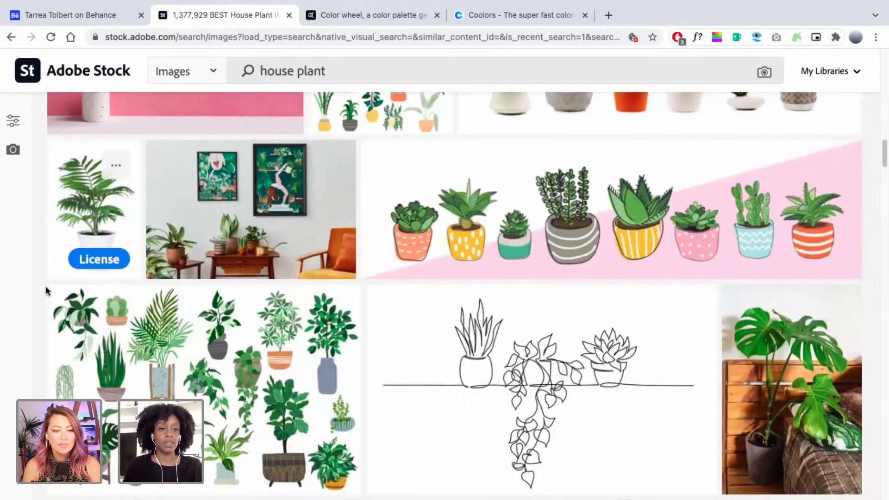
pyautogui.scroll(-6, 43, 287)
pyautogui.scroll(-1, 39, 291)
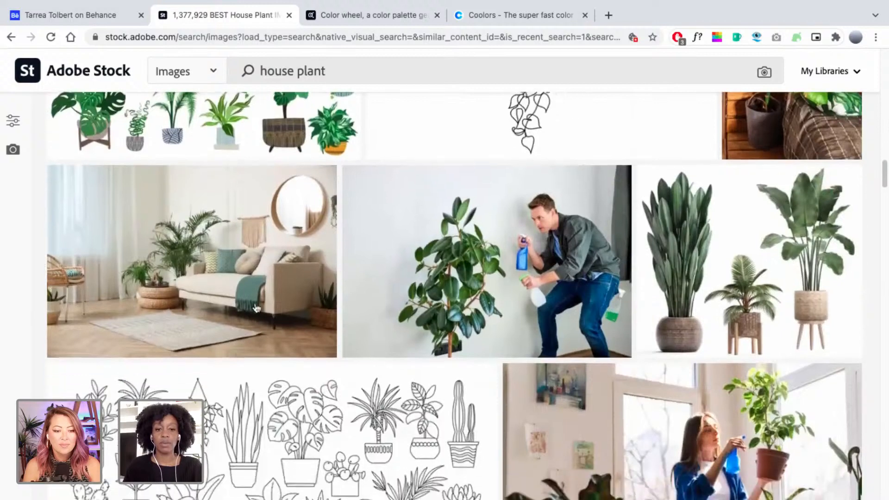
pyautogui.moveTo(795, 210)
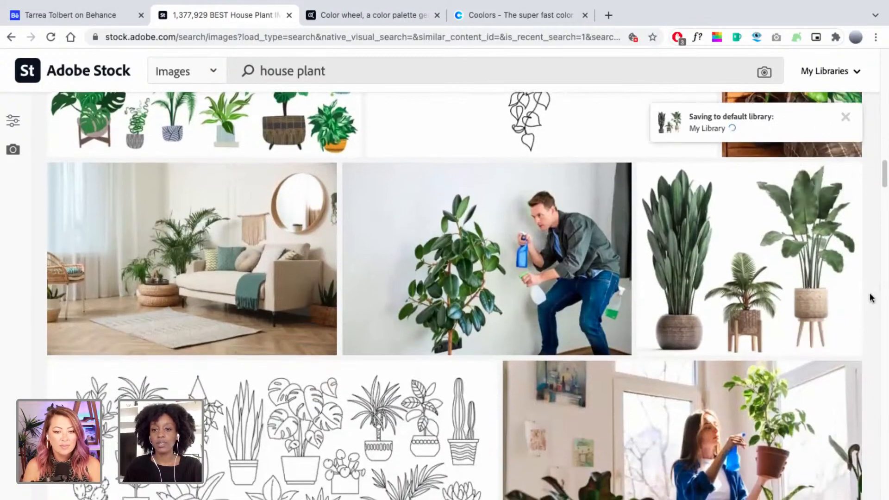
pyautogui.scroll(-6, 871, 287)
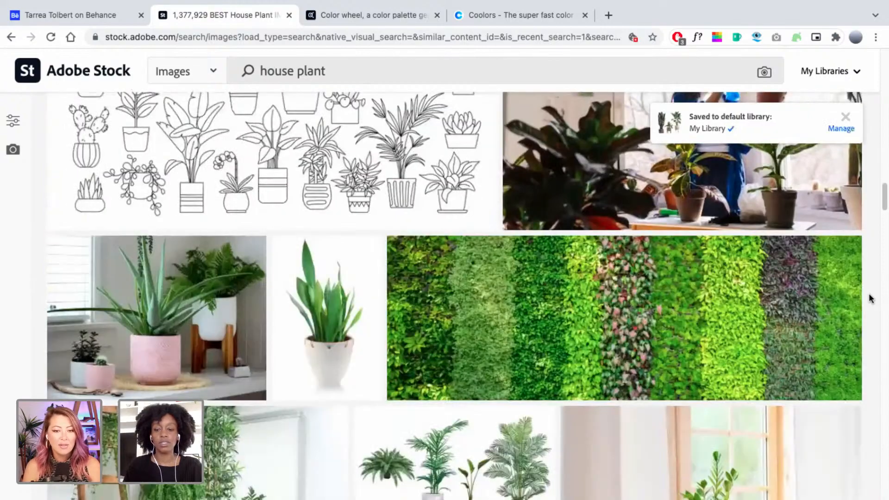
pyautogui.scroll(7, 870, 299)
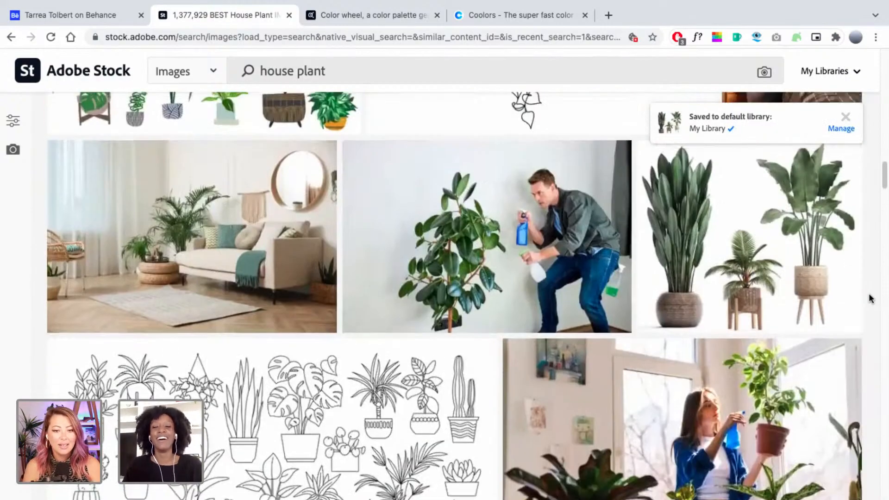
pyautogui.scroll(2, 870, 298)
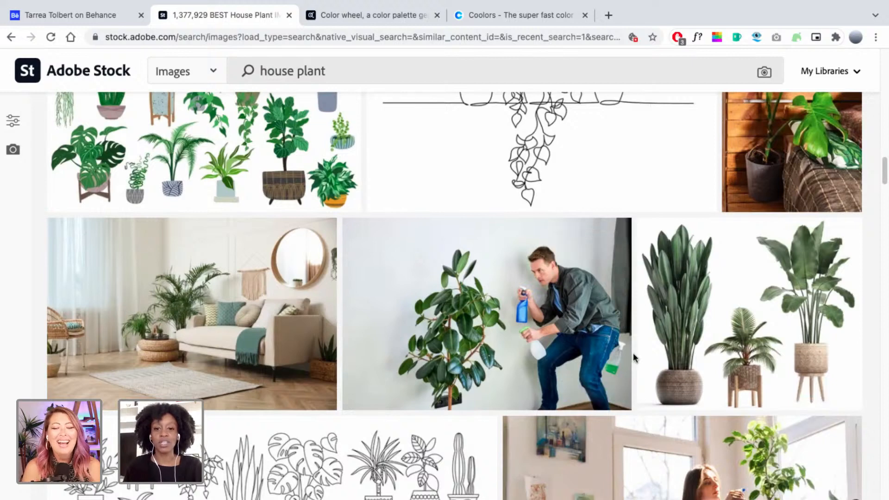
pyautogui.scroll(-1, 634, 354)
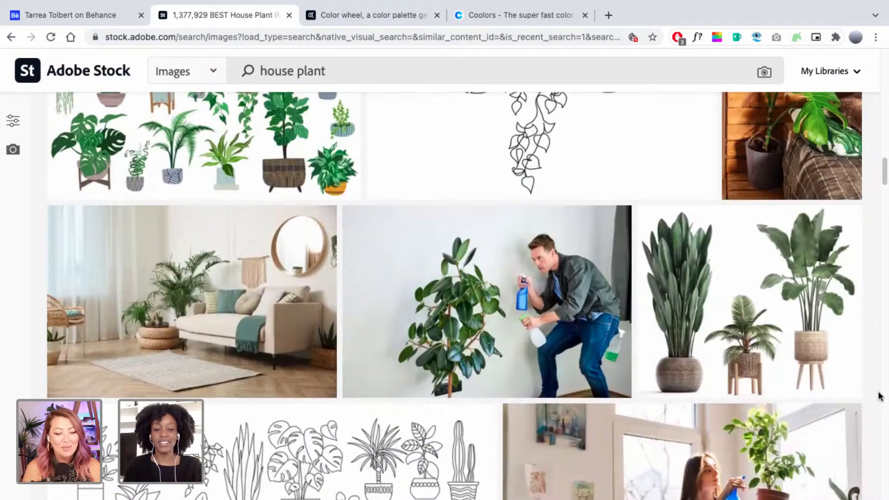
pyautogui.scroll(-1, 880, 396)
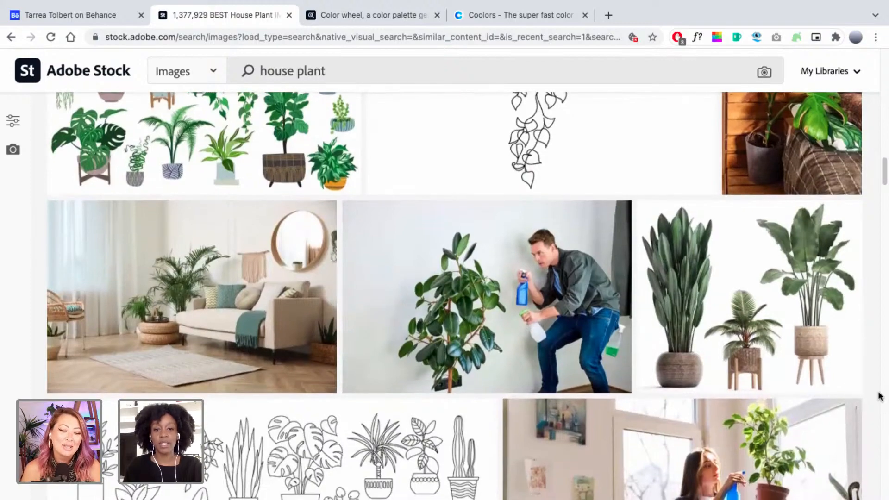
pyautogui.scroll(-2, 880, 396)
pyautogui.scroll(-5, 879, 395)
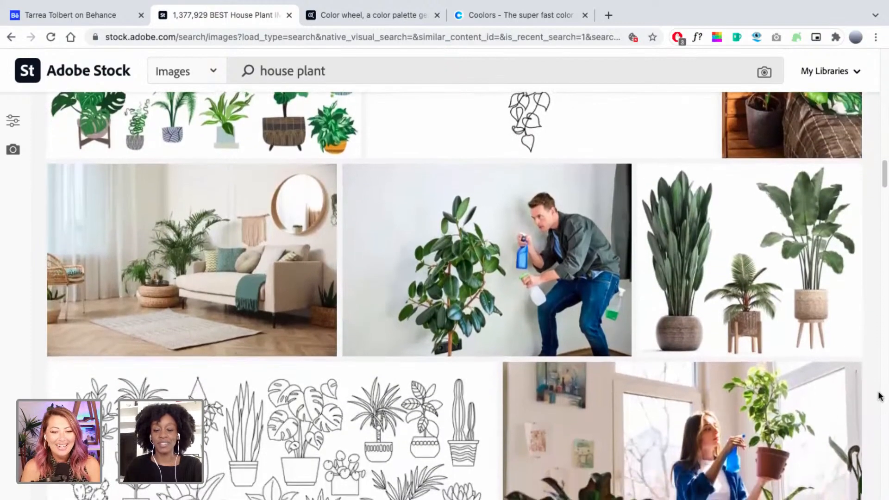
pyautogui.scroll(-4, 878, 394)
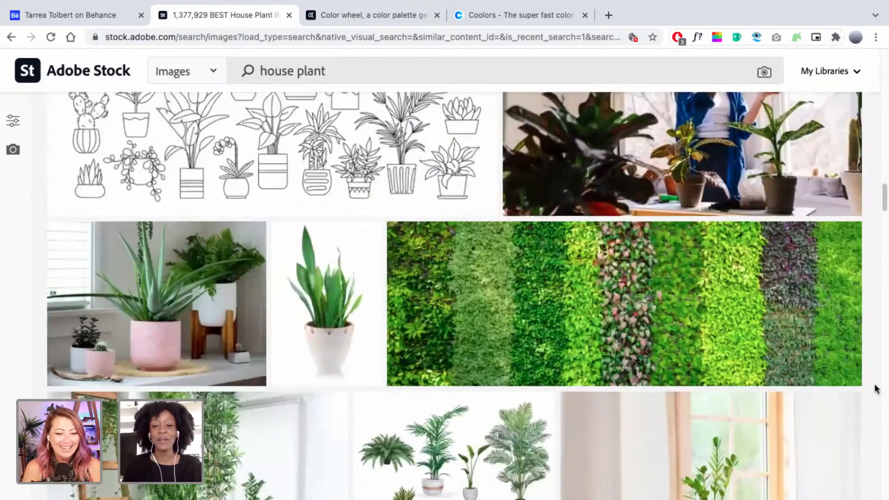
pyautogui.scroll(-1, 876, 388)
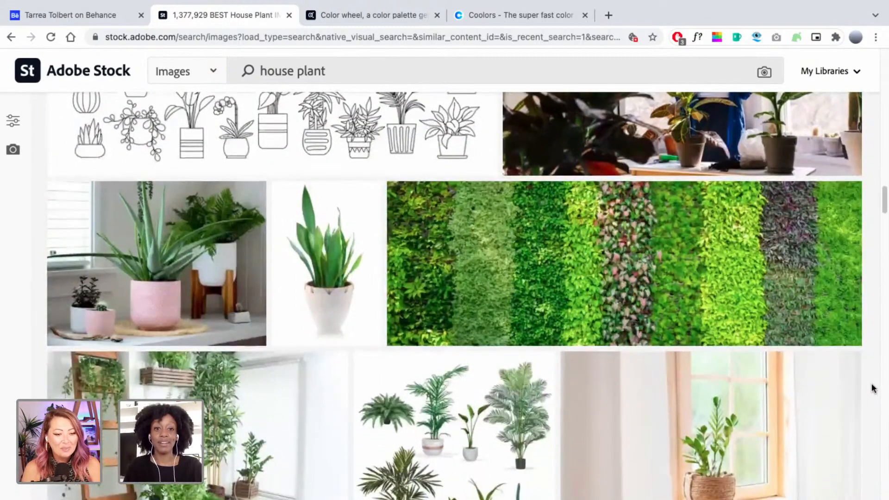
pyautogui.moveTo(309, 211)
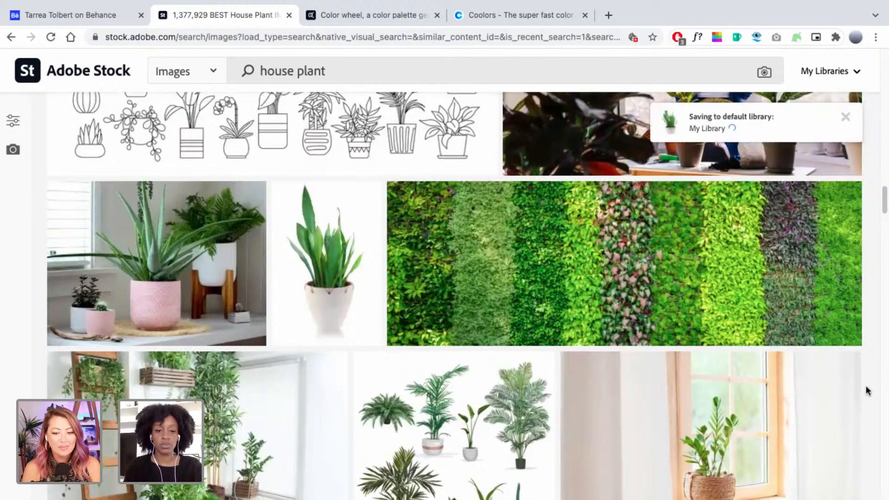
# Save the potted snake plant image from the house plant results to My Library.
pyautogui.scroll(-1, 864, 389)
pyautogui.scroll(-5, 865, 387)
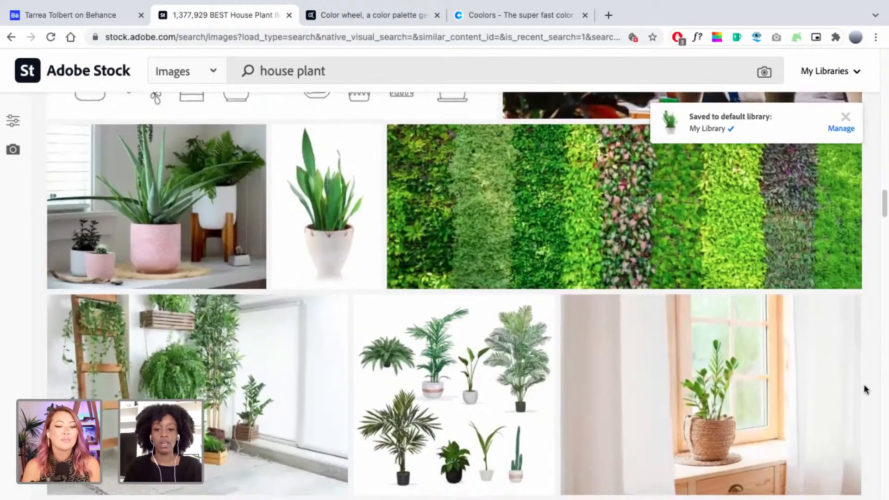
pyautogui.scroll(-2, 868, 388)
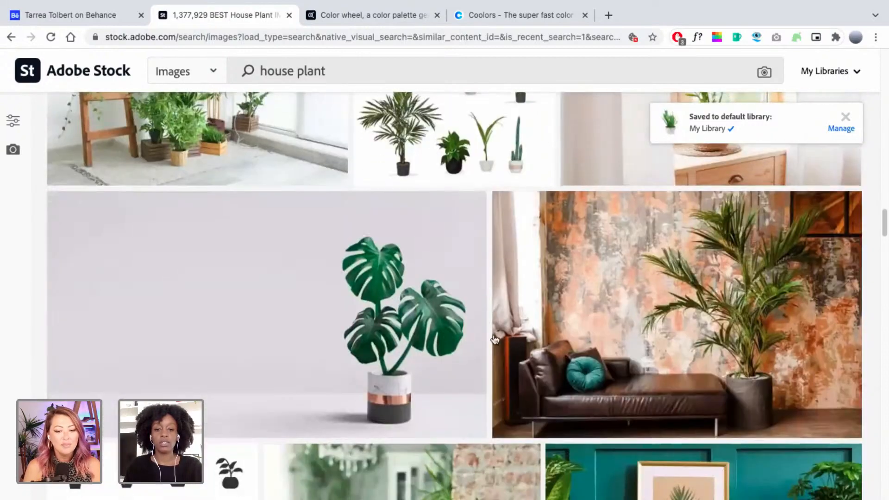
pyautogui.scroll(-3, 825, 404)
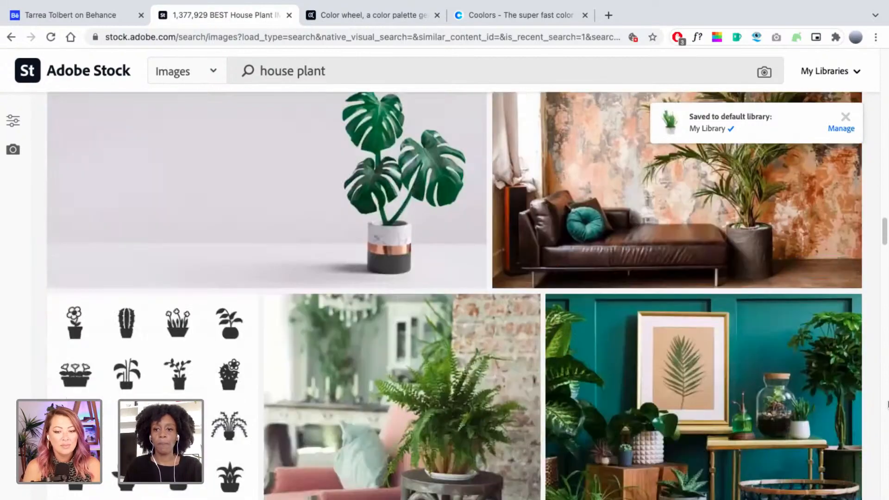
pyautogui.scroll(-6, 875, 407)
pyautogui.scroll(-15, 874, 407)
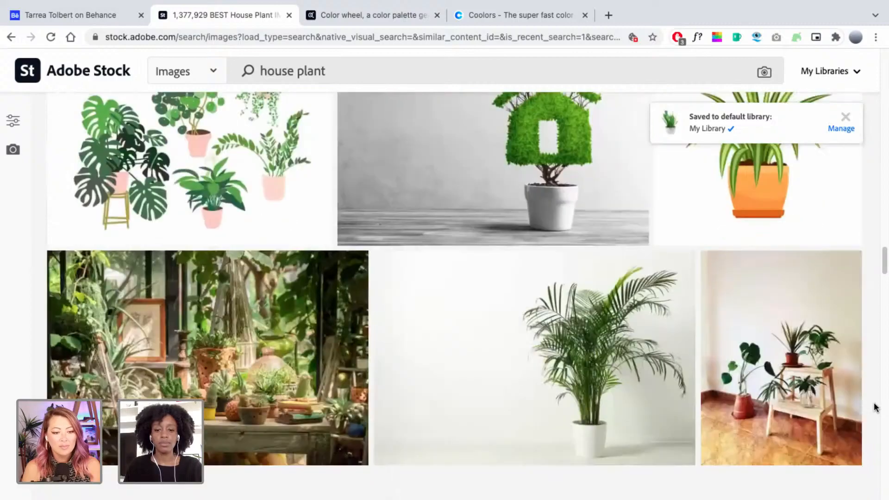
pyautogui.scroll(-14, 875, 406)
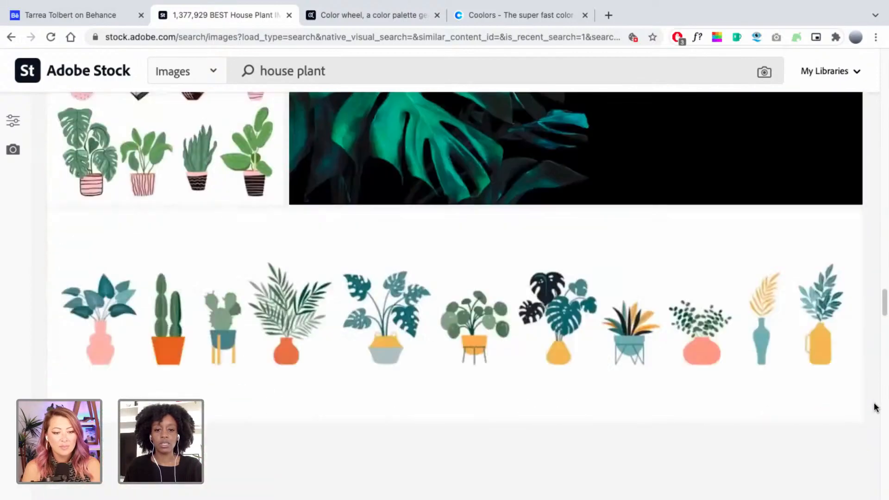
pyautogui.scroll(-8, 875, 406)
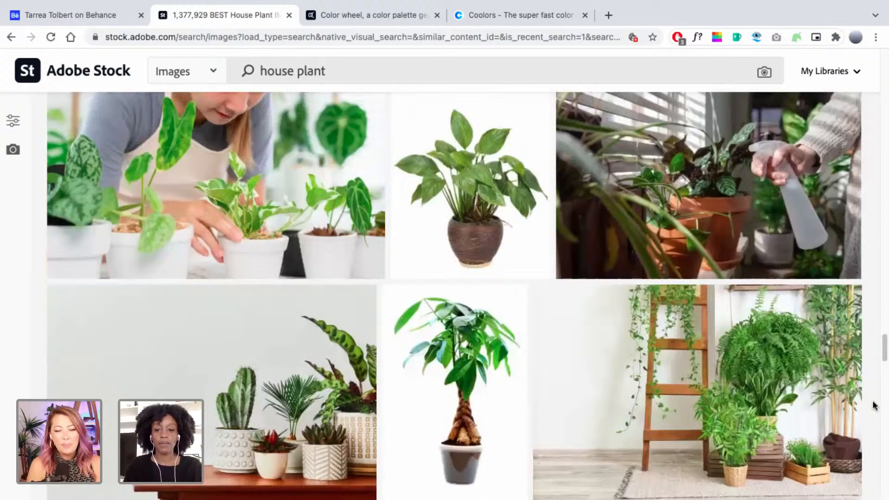
pyautogui.scroll(1, 874, 406)
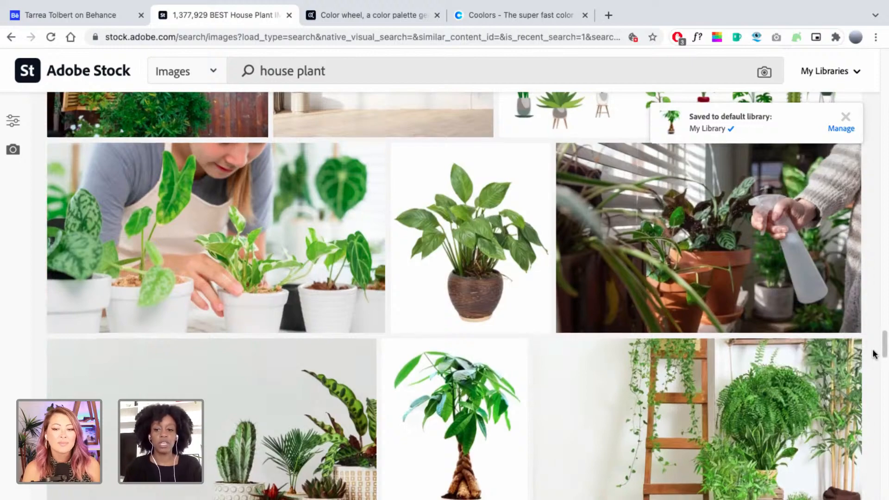
pyautogui.scroll(-1, 873, 352)
pyautogui.scroll(-4, 873, 354)
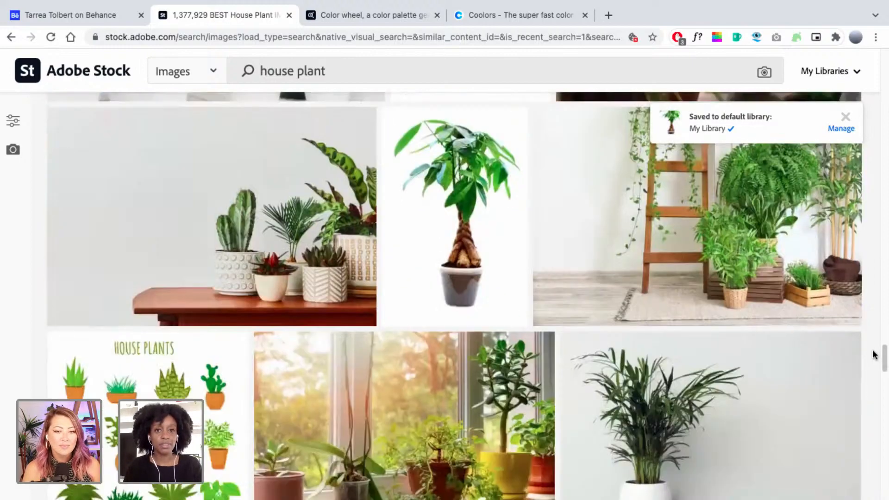
pyautogui.scroll(-1, 872, 354)
pyautogui.scroll(-3, 873, 354)
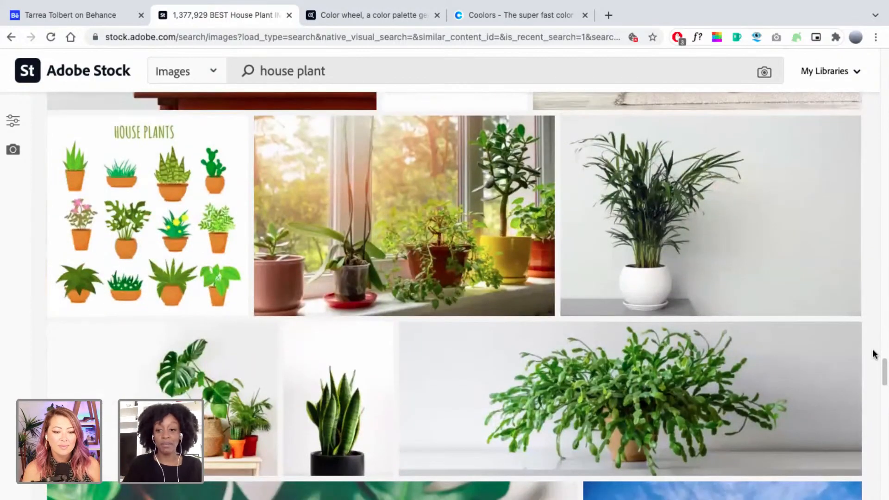
pyautogui.scroll(-6, 873, 354)
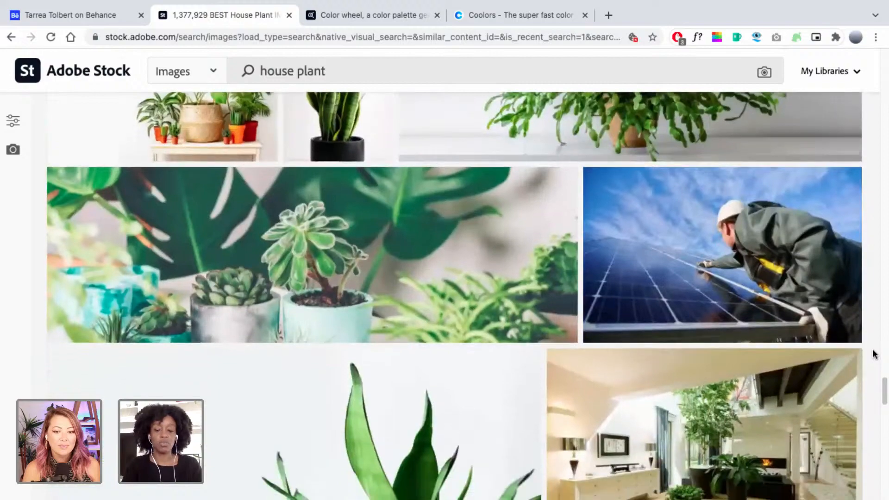
pyautogui.scroll(-4, 873, 354)
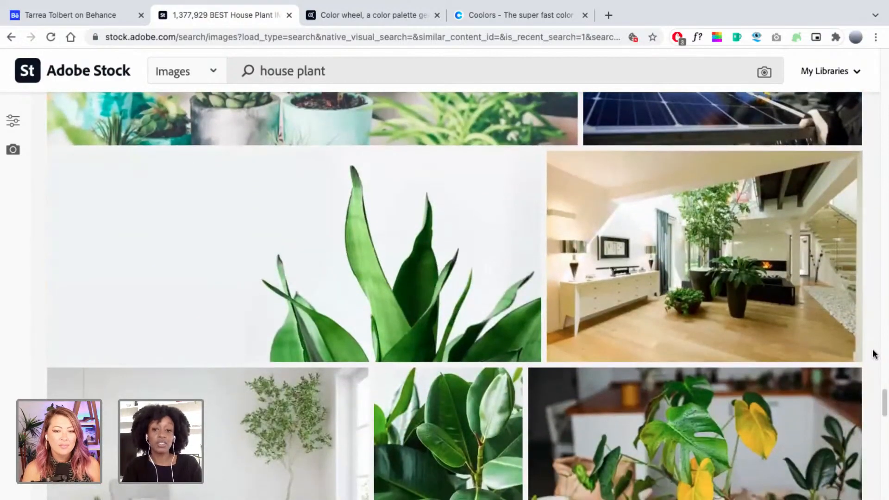
pyautogui.scroll(-6, 873, 354)
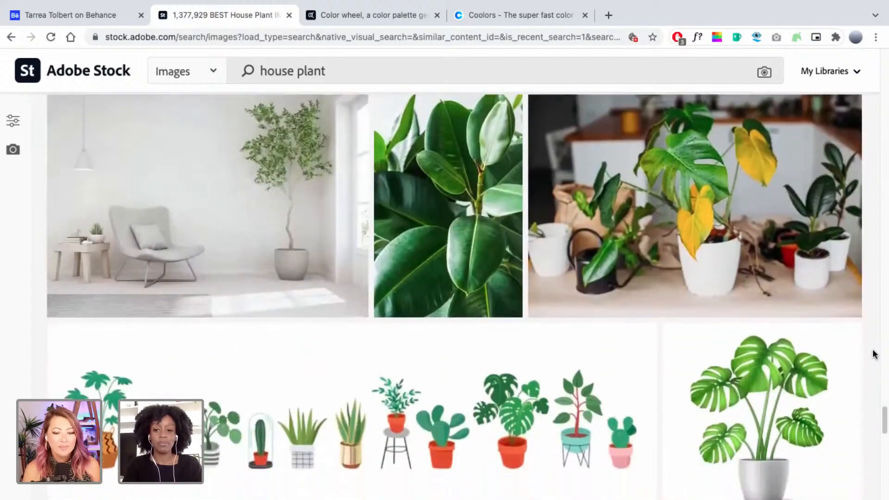
pyautogui.scroll(-4, 873, 354)
pyautogui.scroll(-3, 873, 354)
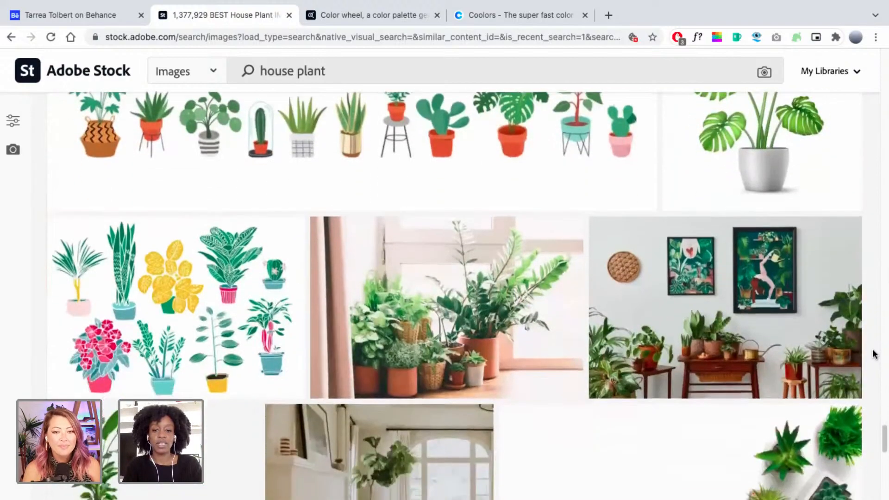
pyautogui.scroll(-3, 873, 354)
pyautogui.scroll(-3, 874, 354)
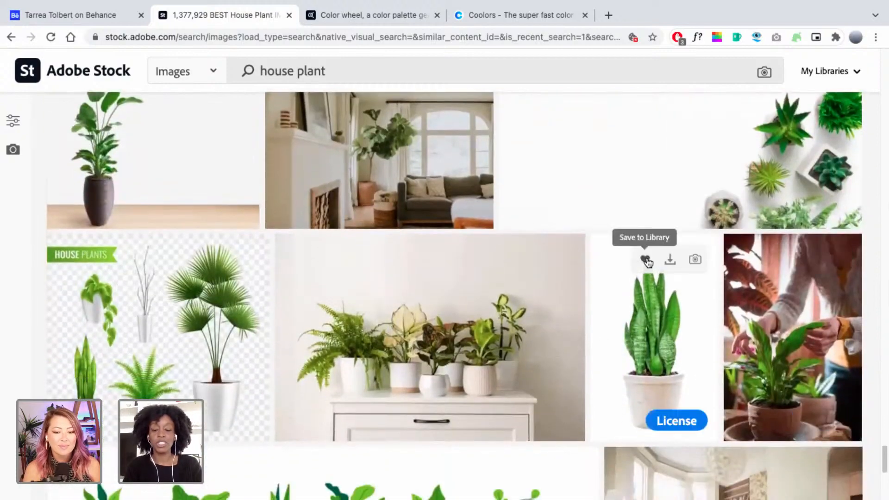
pyautogui.click(646, 260)
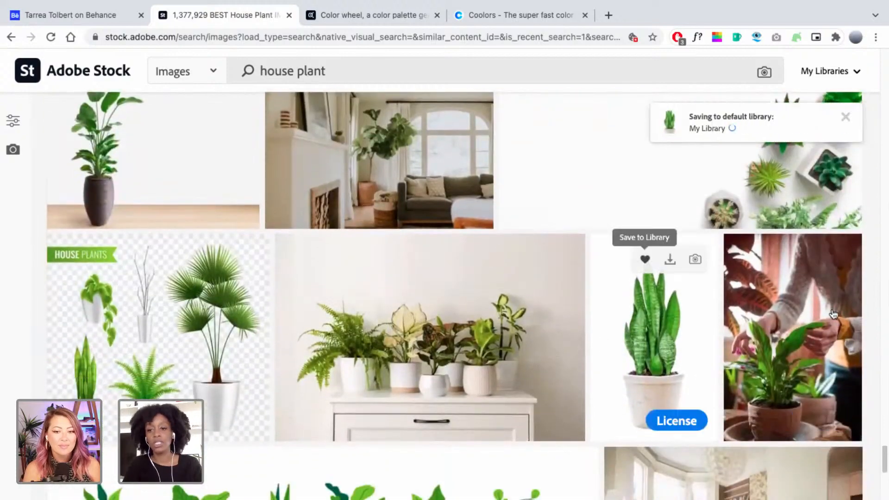
# Load the next page of house plant results and browse through it.
pyautogui.scroll(-4, 875, 363)
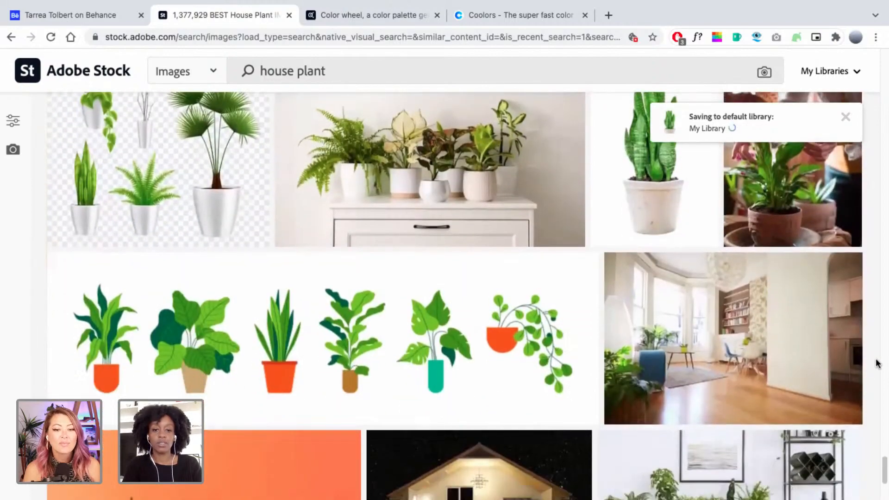
pyautogui.scroll(-7, 877, 362)
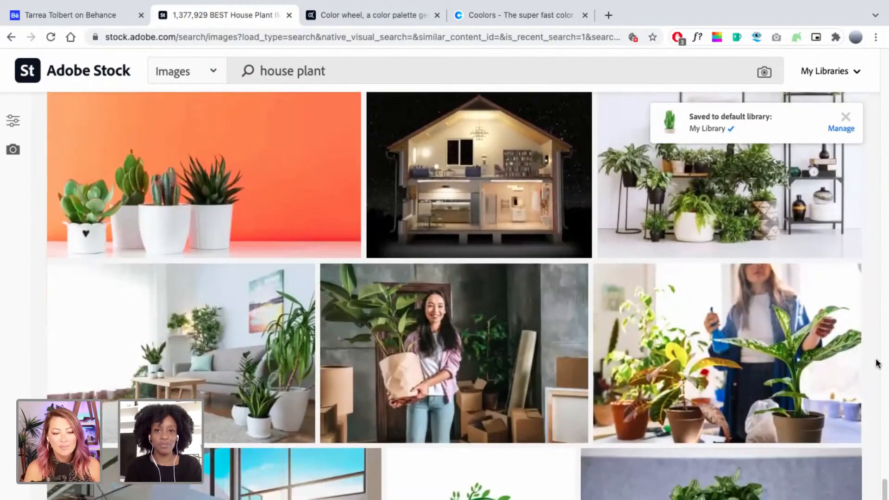
pyautogui.scroll(-14, 876, 363)
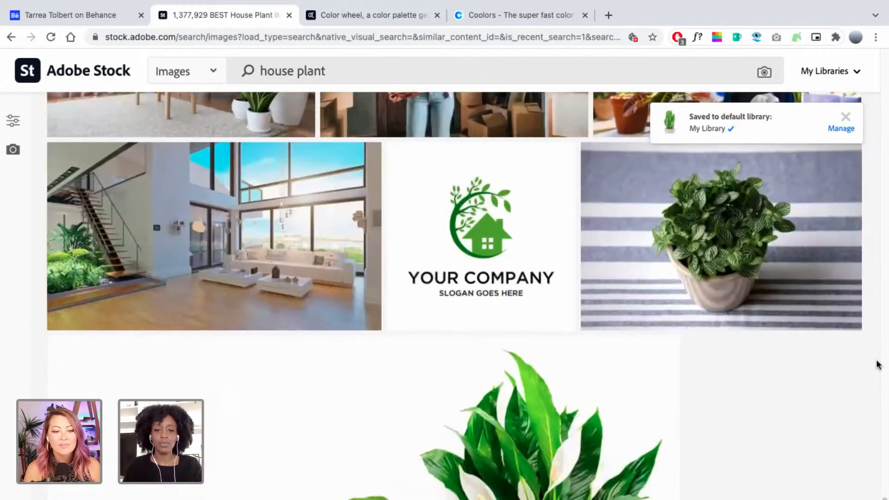
pyautogui.scroll(-3, 876, 364)
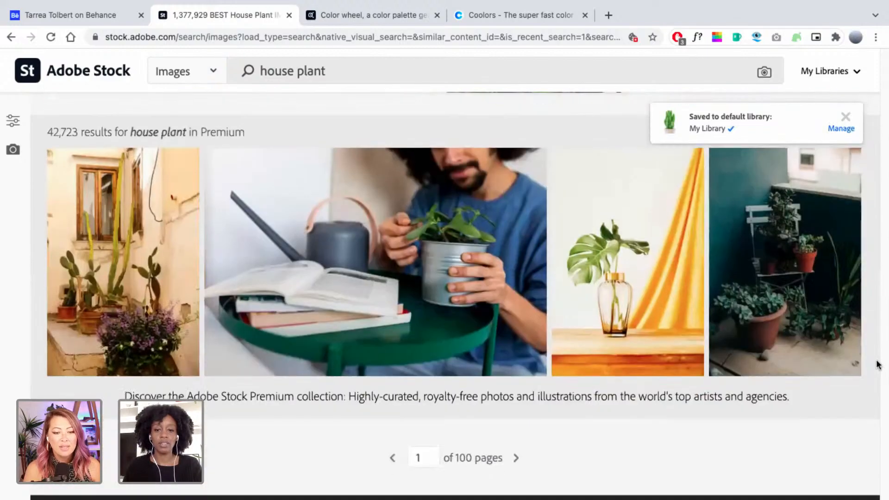
pyautogui.click(516, 458)
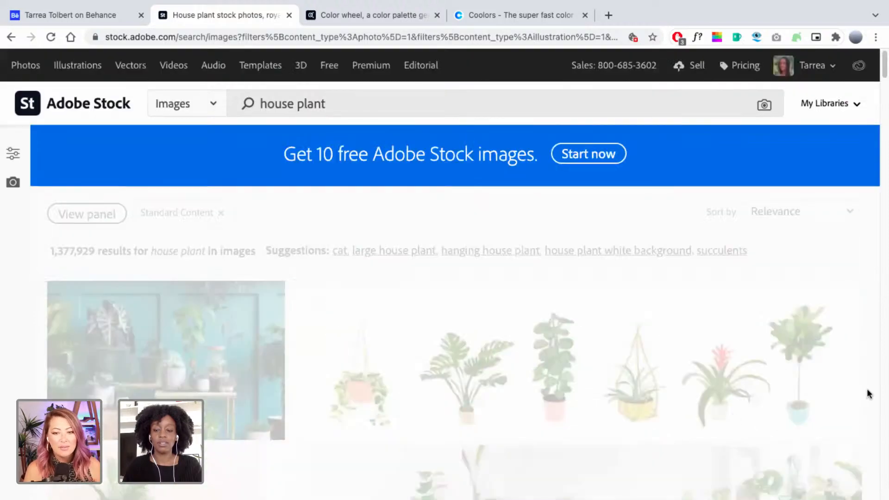
pyautogui.scroll(-2, 869, 392)
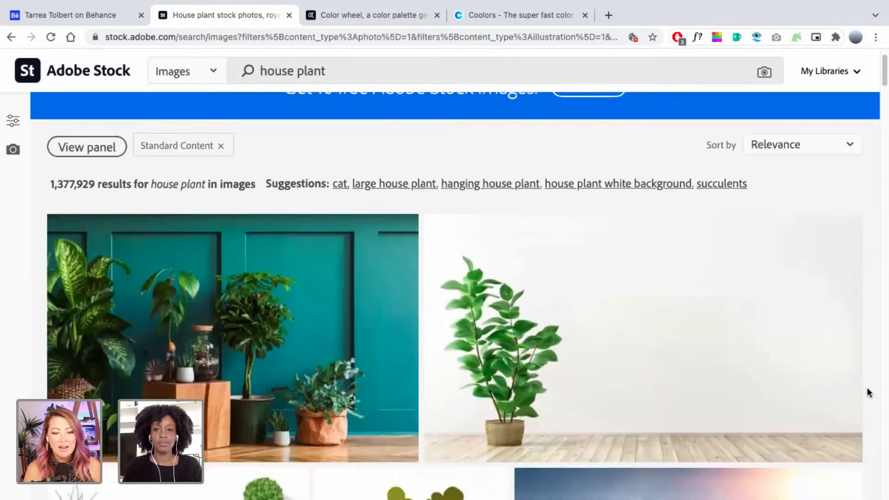
pyautogui.scroll(-2, 869, 392)
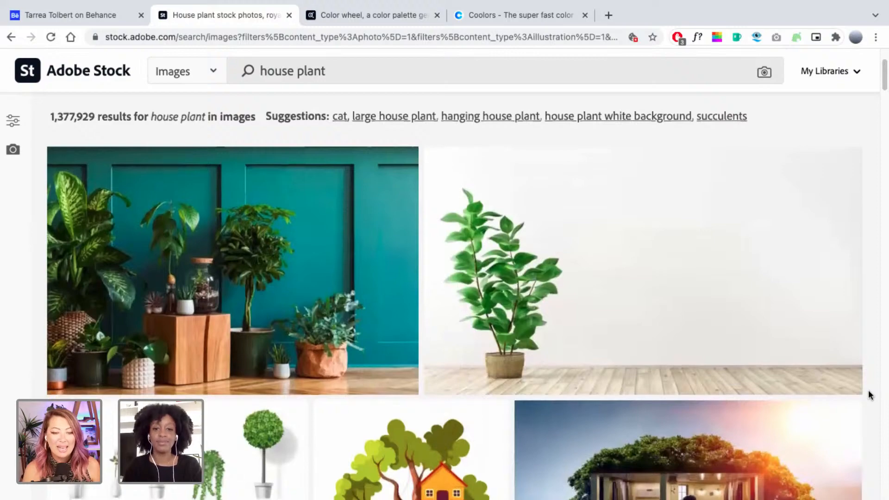
pyautogui.scroll(-8, 868, 393)
pyautogui.scroll(-9, 869, 394)
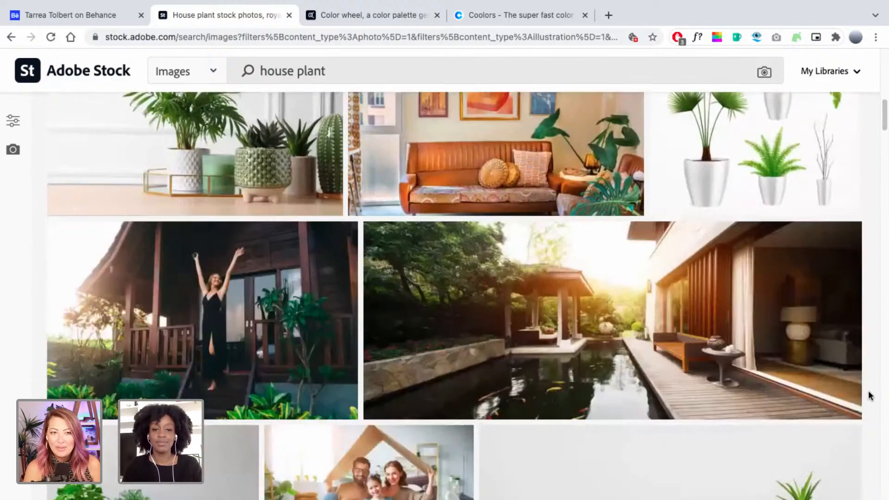
pyautogui.scroll(-5, 868, 394)
pyautogui.scroll(-5, 869, 394)
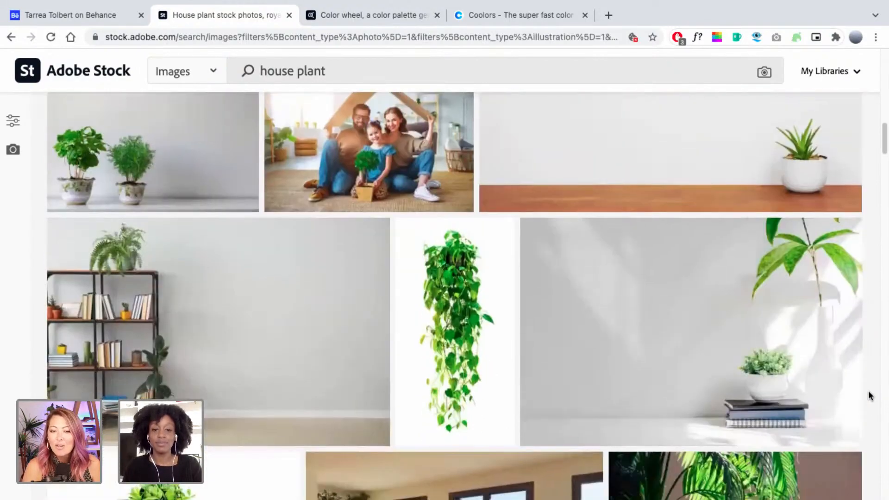
pyautogui.scroll(-7, 868, 394)
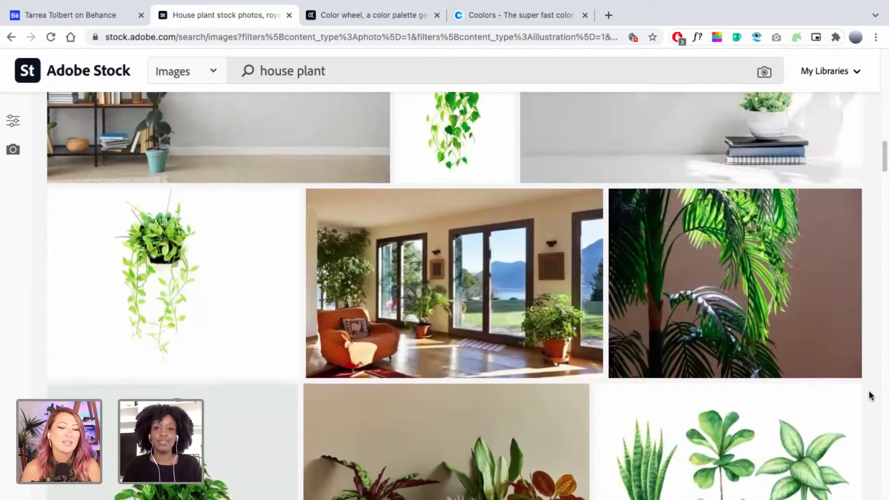
pyautogui.scroll(-3, 870, 395)
pyautogui.scroll(-4, 870, 395)
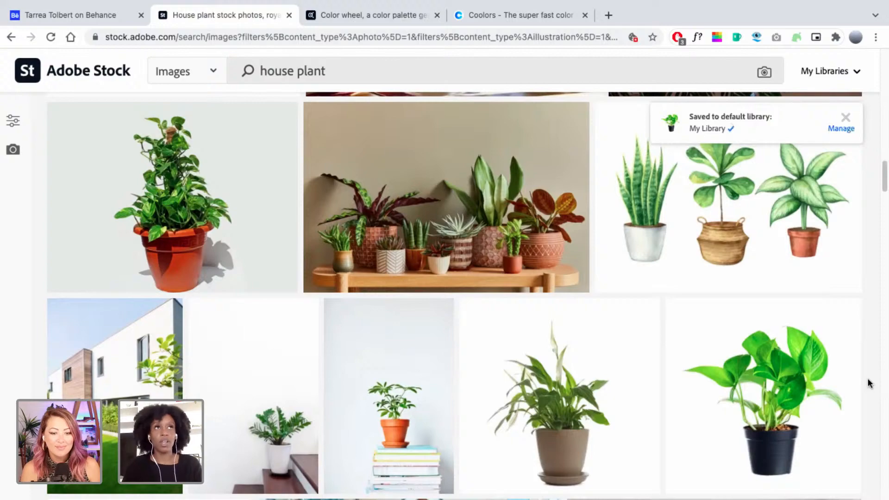
pyautogui.scroll(-6, 868, 378)
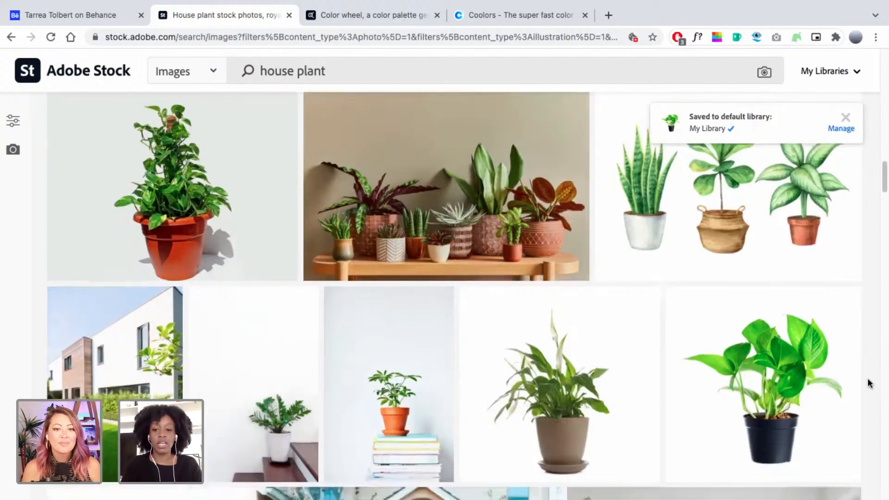
pyautogui.scroll(-1, 869, 382)
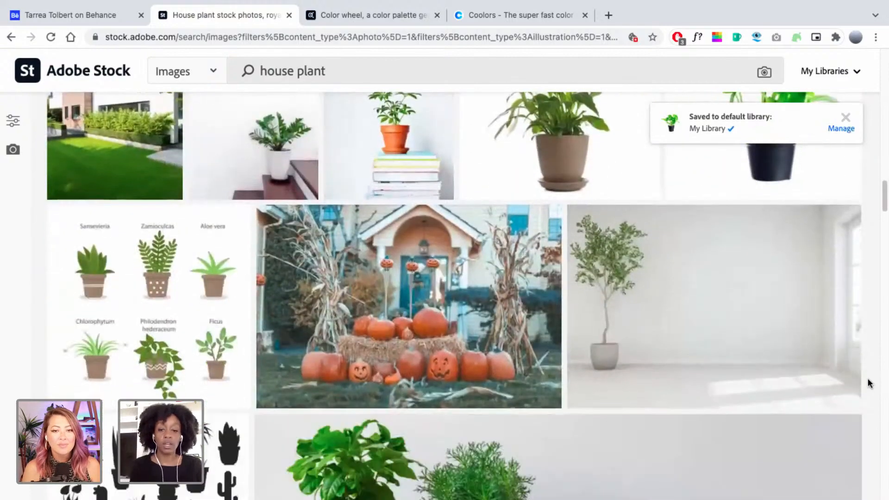
pyautogui.scroll(-3, 868, 383)
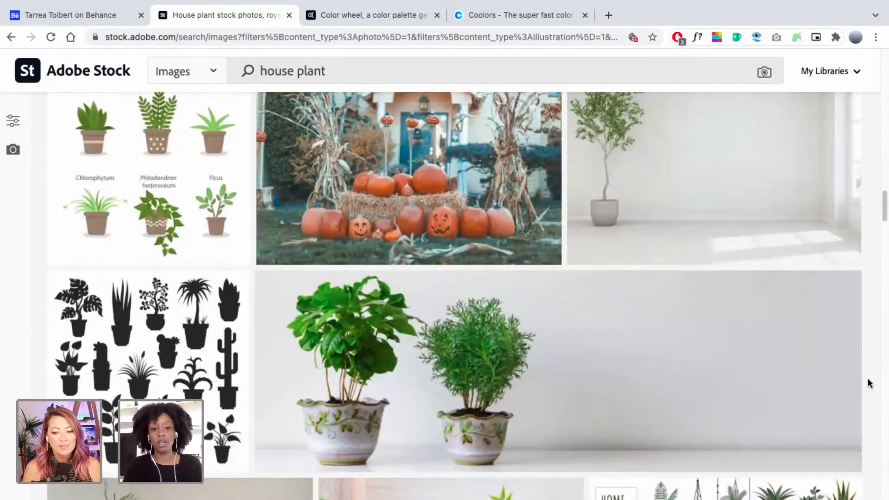
pyautogui.scroll(-7, 867, 378)
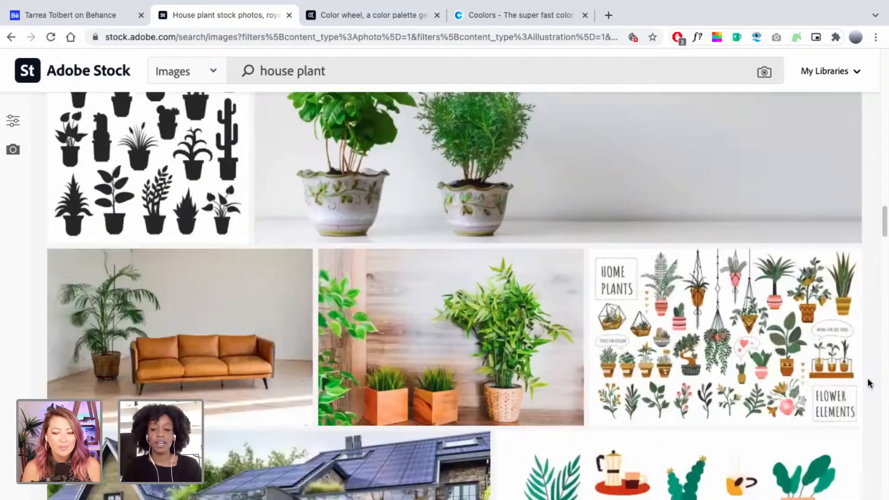
pyautogui.scroll(-9, 867, 378)
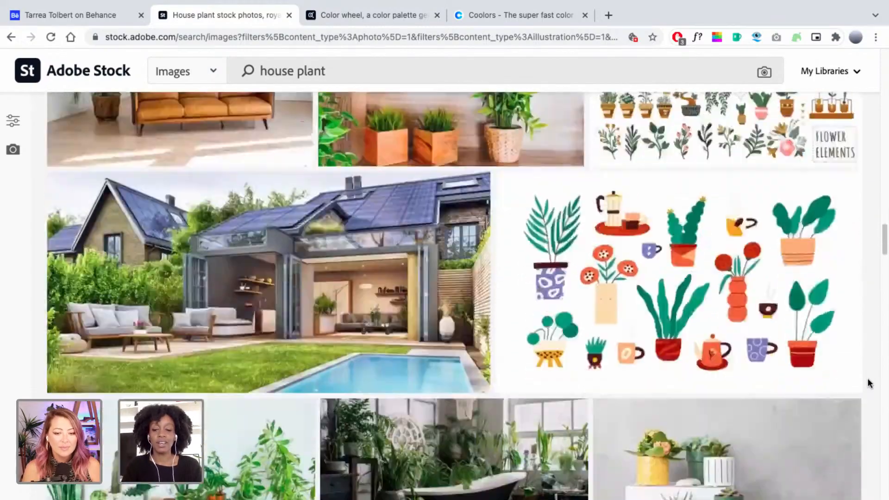
pyautogui.scroll(-7, 867, 378)
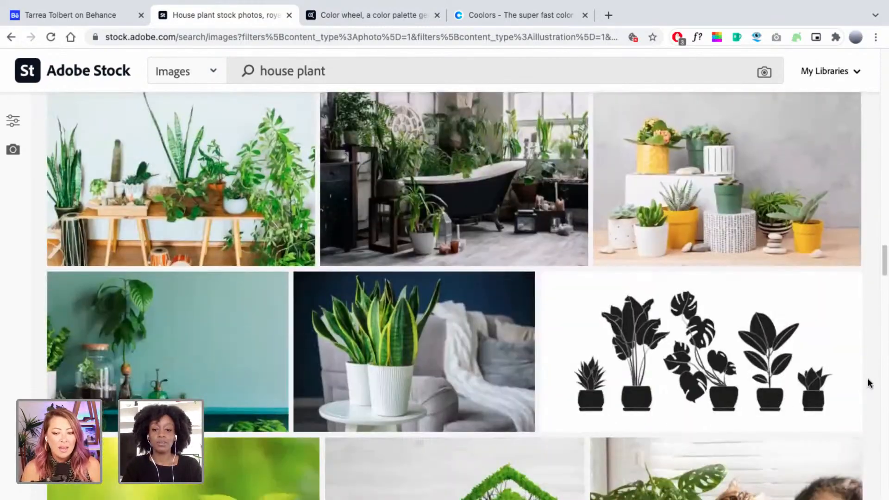
pyautogui.scroll(-4, 868, 382)
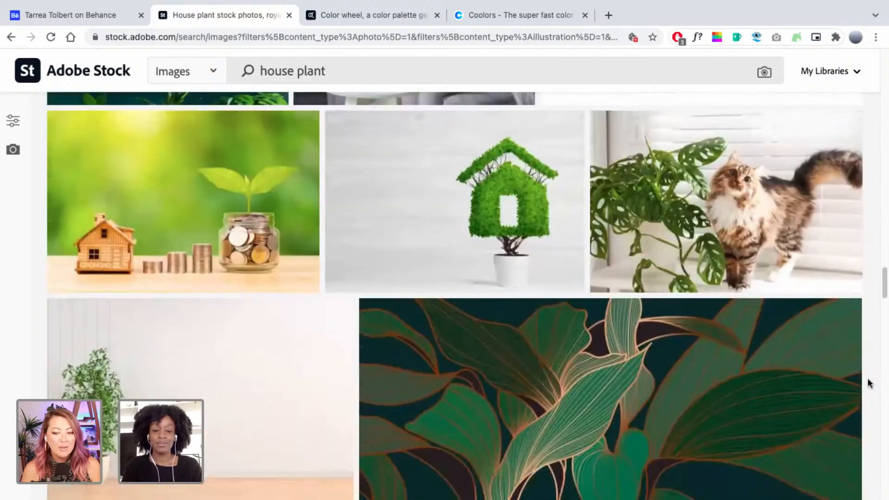
pyautogui.scroll(-10, 868, 383)
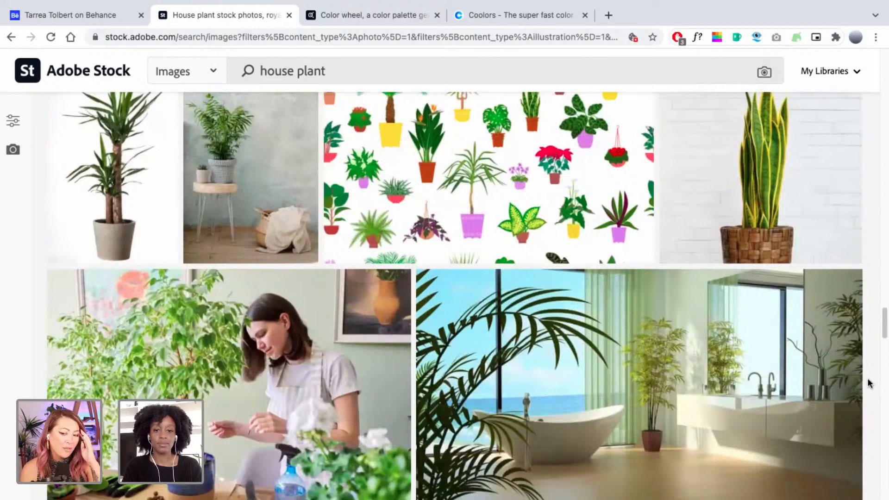
pyautogui.scroll(1, 869, 382)
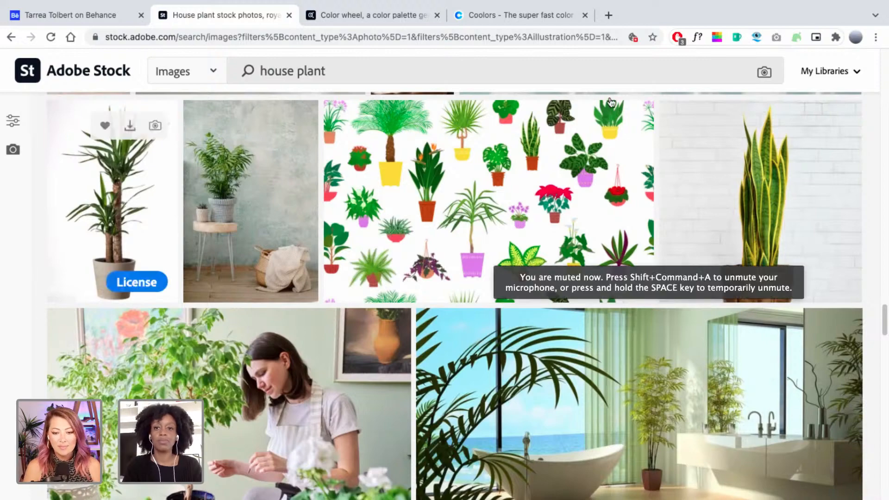
# Open unsplash.com in a new browser tab.
pyautogui.click(607, 15)
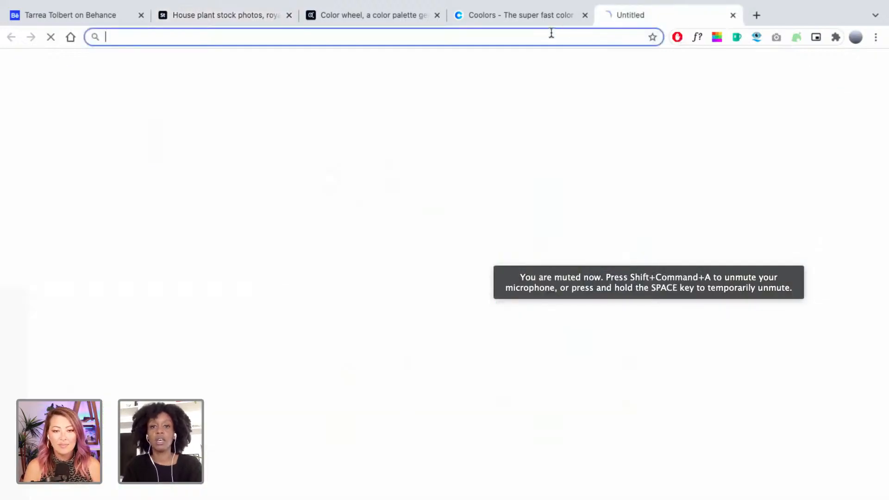
pyautogui.write('unsplash')
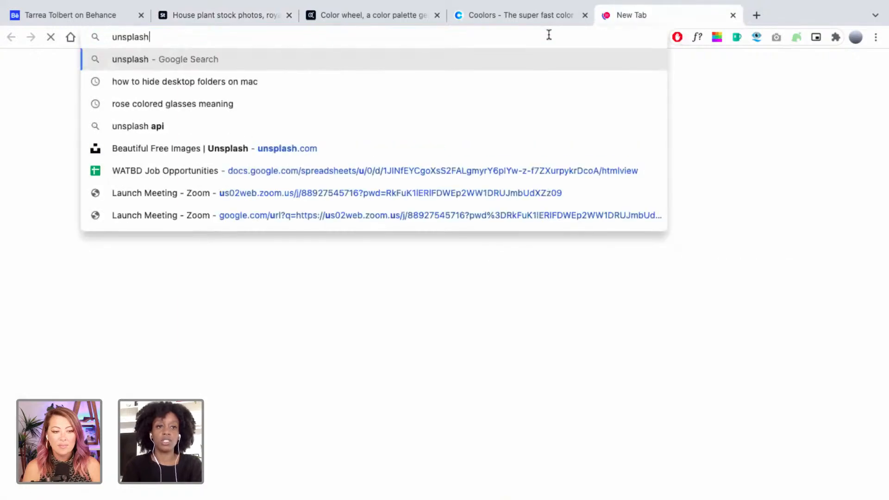
pyautogui.write('.com')
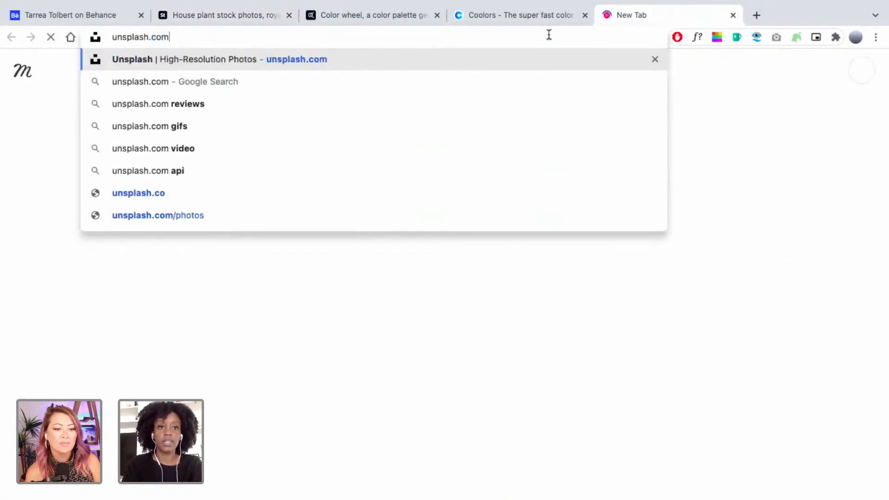
pyautogui.press('Return')
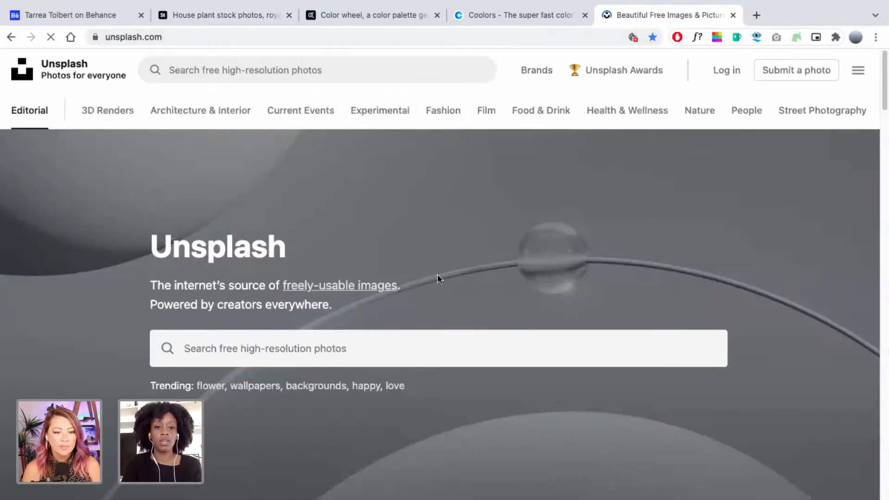
pyautogui.scroll(-2, 437, 274)
pyautogui.scroll(1, 436, 273)
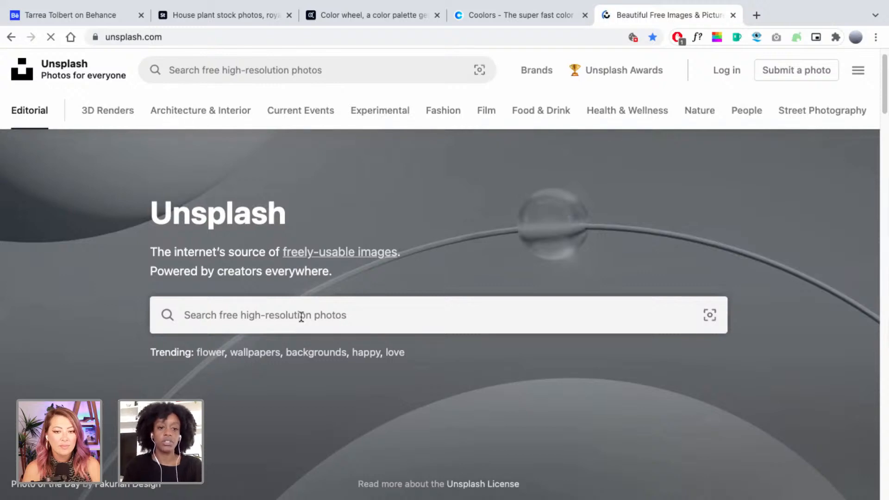
# Search Unsplash for 'house plants', browse the results, then return to Adobe Stock.
pyautogui.click(301, 316)
pyautogui.write('p')
pyautogui.press('BackSpace')
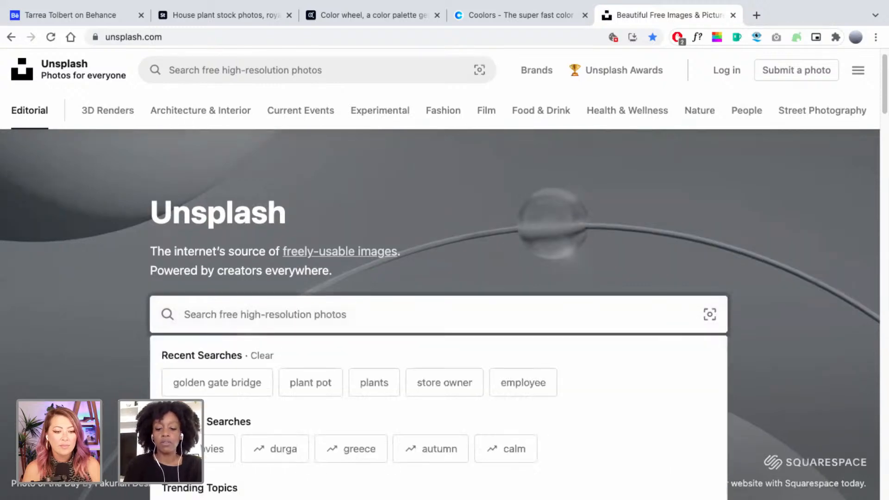
pyautogui.write('house plants')
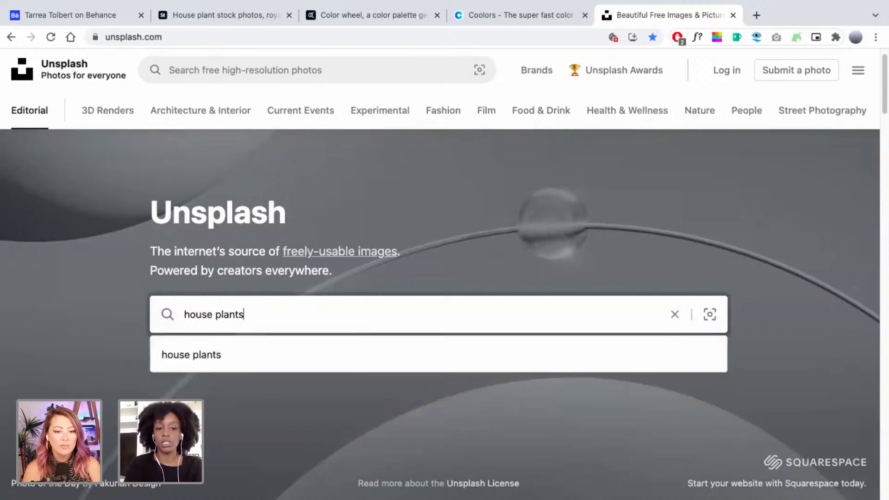
pyautogui.press('Return')
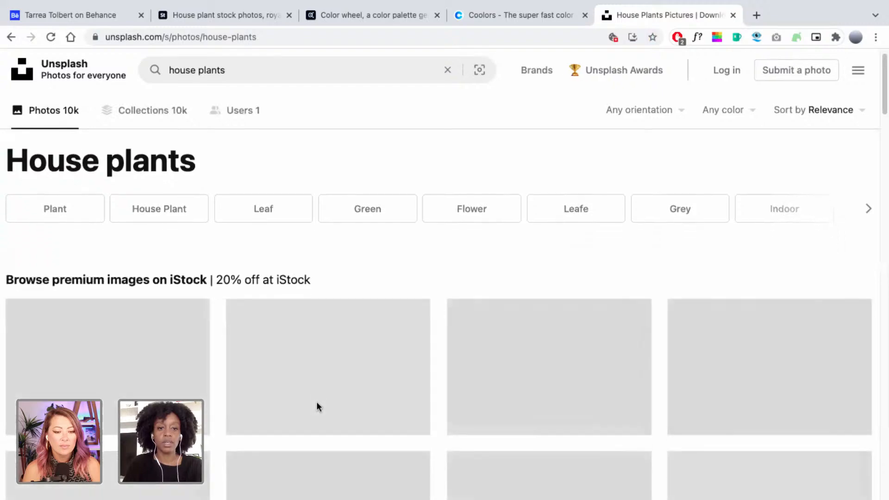
pyautogui.scroll(-3, 316, 402)
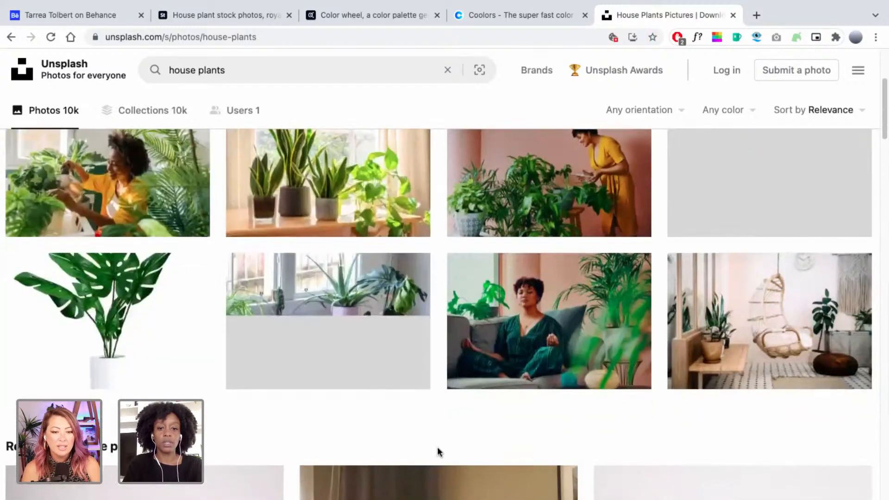
pyautogui.scroll(-4, 437, 447)
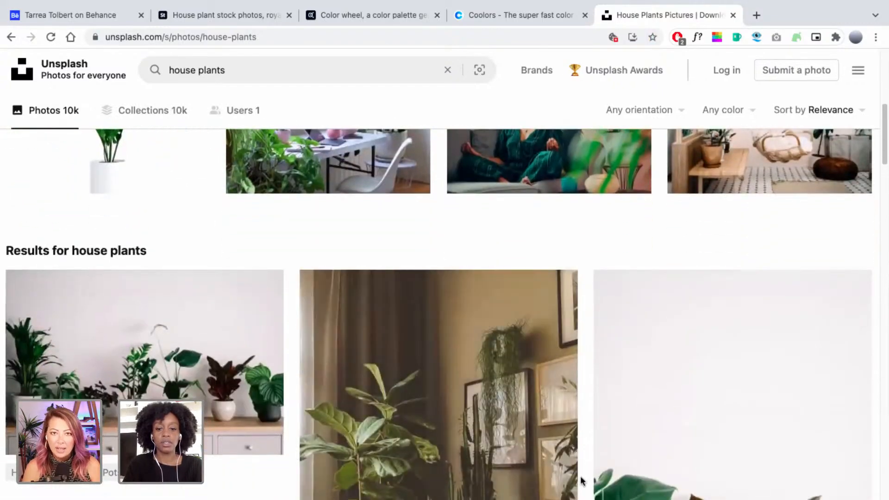
pyautogui.scroll(-4, 581, 482)
pyautogui.scroll(-7, 581, 481)
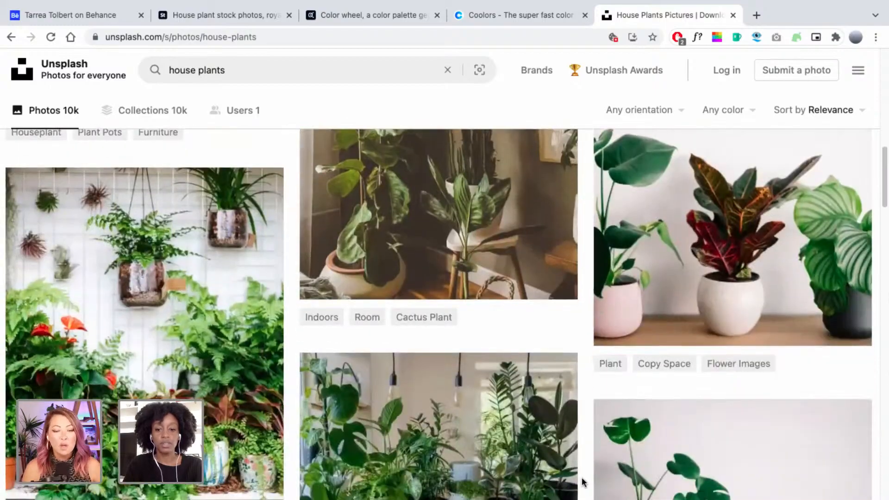
pyautogui.scroll(-8, 584, 498)
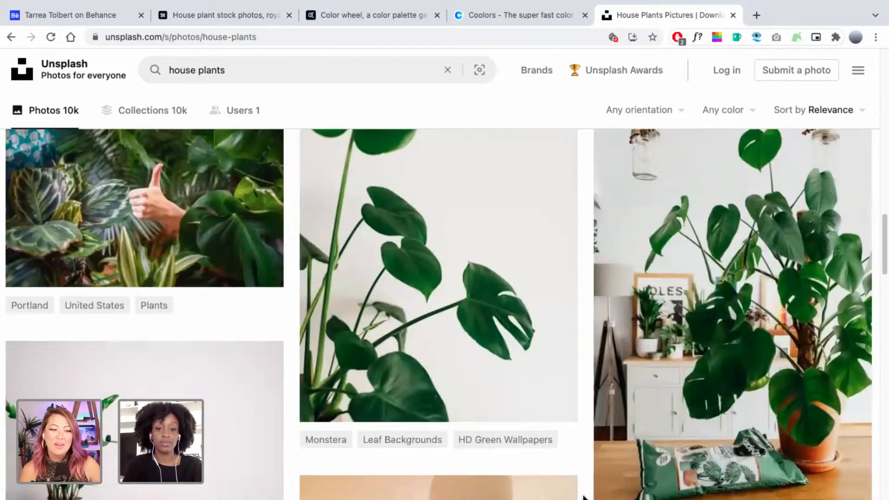
pyautogui.scroll(-3, 583, 498)
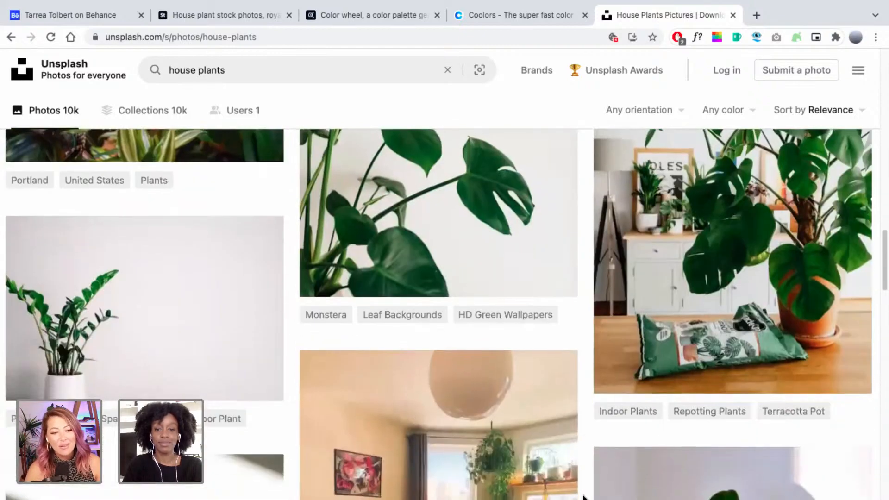
pyautogui.scroll(-1, 583, 497)
pyautogui.scroll(-2, 584, 497)
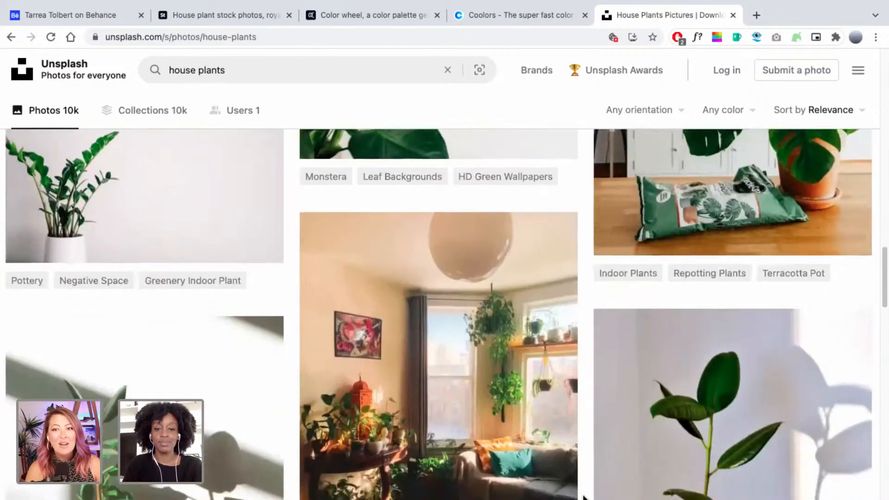
pyautogui.scroll(-10, 584, 497)
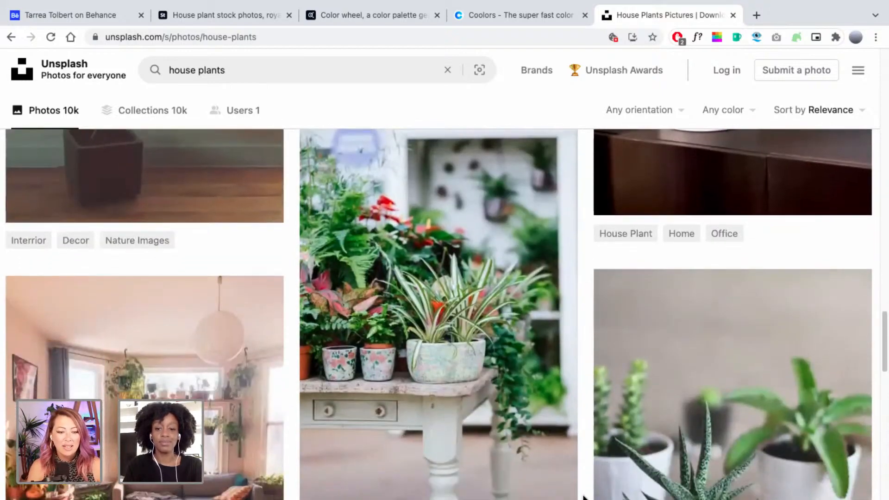
pyautogui.scroll(-3, 584, 498)
pyautogui.scroll(-3, 584, 497)
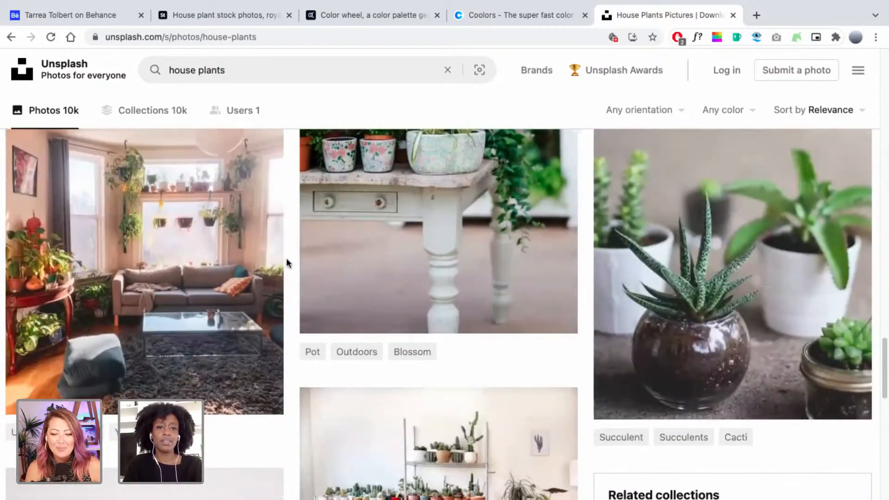
pyautogui.click(259, 16)
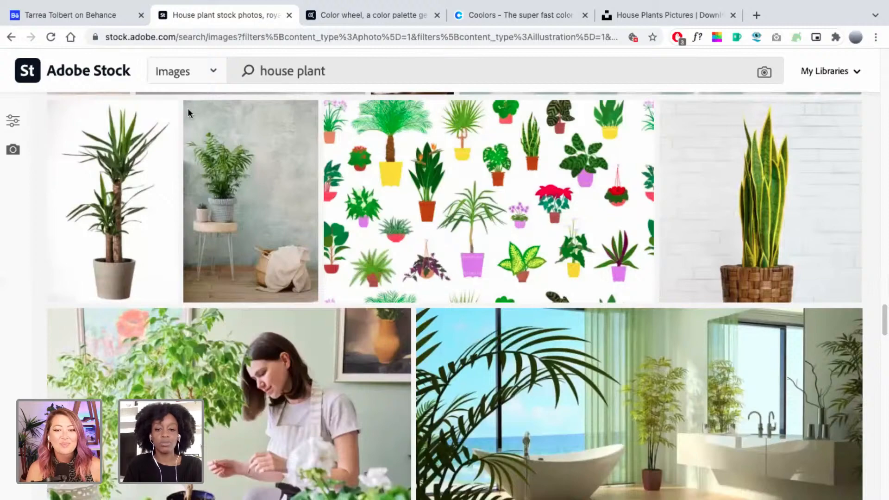
# Save the top-down succulent photo from the house plant results to My Library.
pyautogui.scroll(-3, 43, 262)
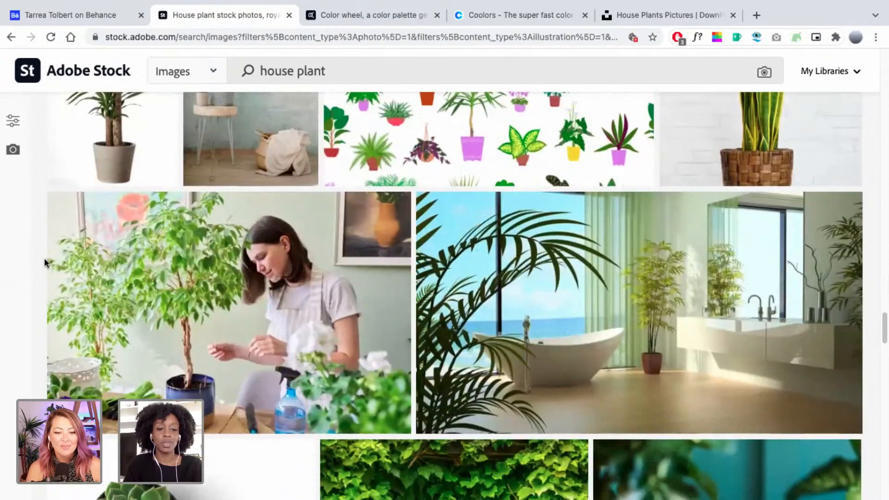
pyautogui.scroll(-4, 44, 263)
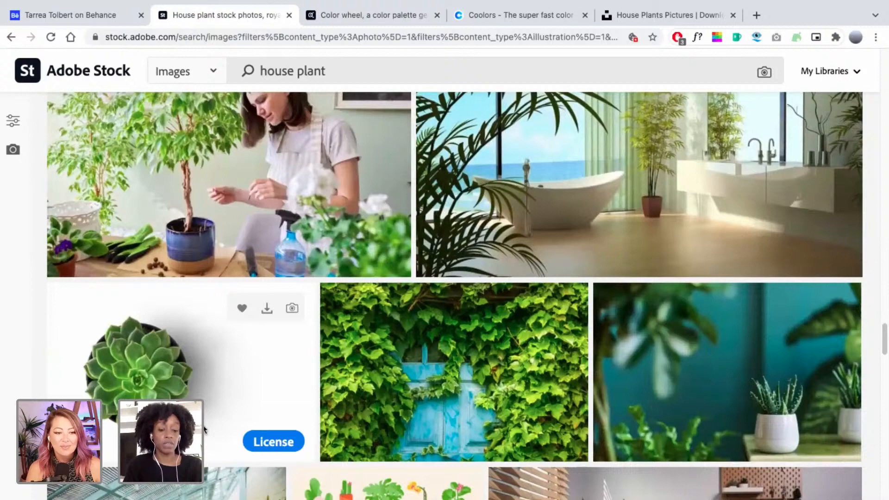
pyautogui.scroll(-1, 204, 430)
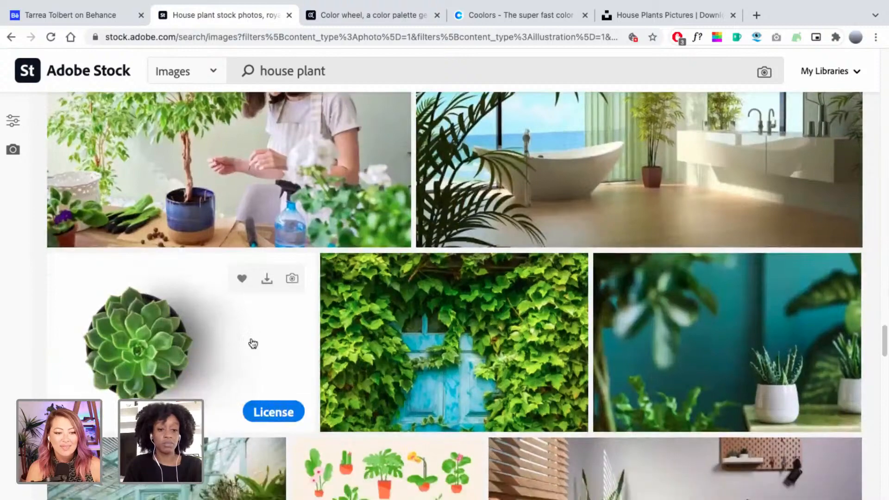
pyautogui.click(245, 282)
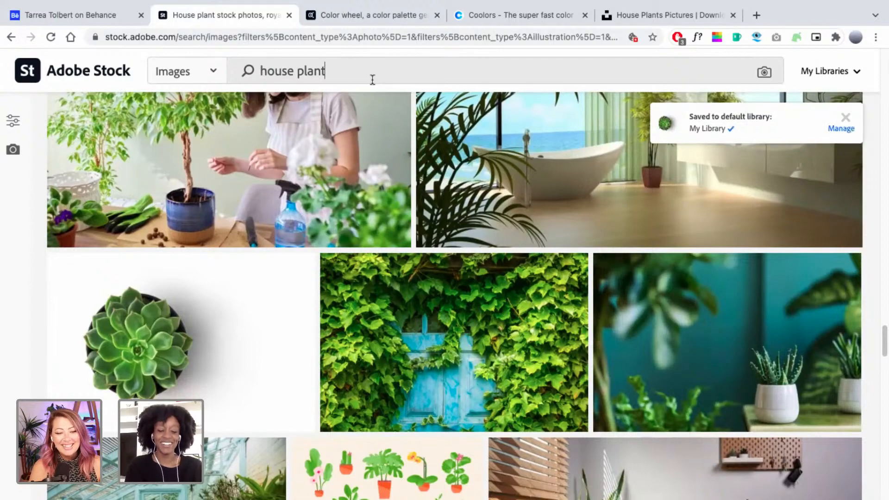
# Search Adobe Stock for 'succulent' and save the small succulent in a white pot.
pyautogui.tripleClick(372, 80)
pyautogui.write('succ')
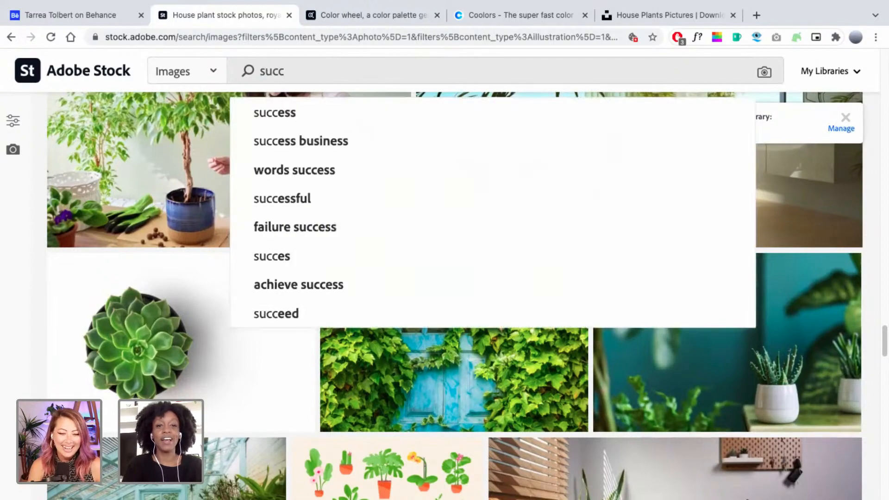
pyautogui.write('ulent')
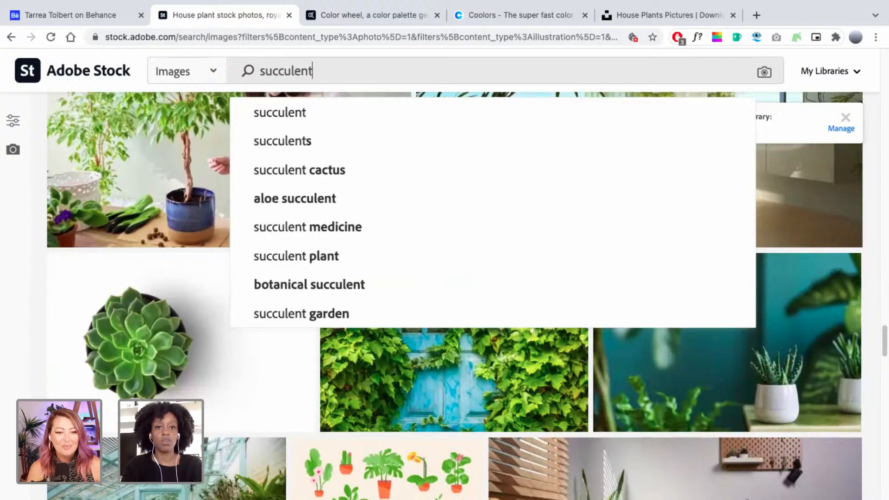
pyautogui.press('Return')
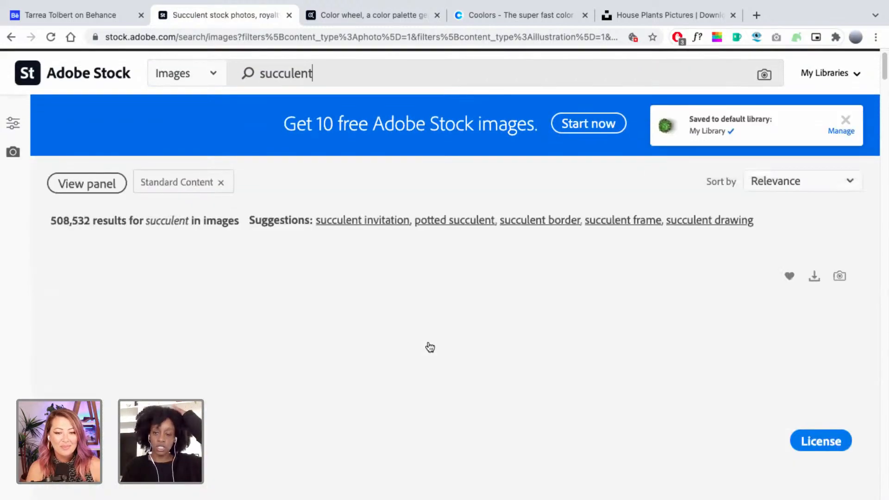
pyautogui.scroll(-3, 428, 347)
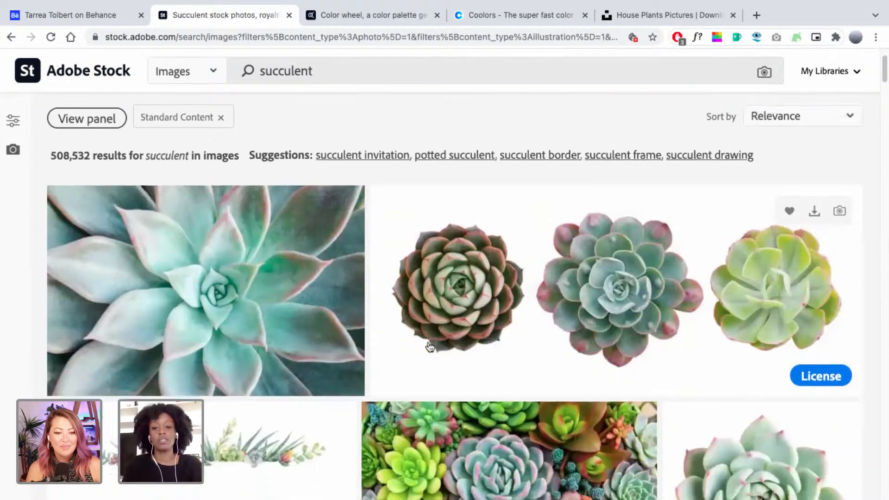
pyautogui.scroll(-1, 878, 447)
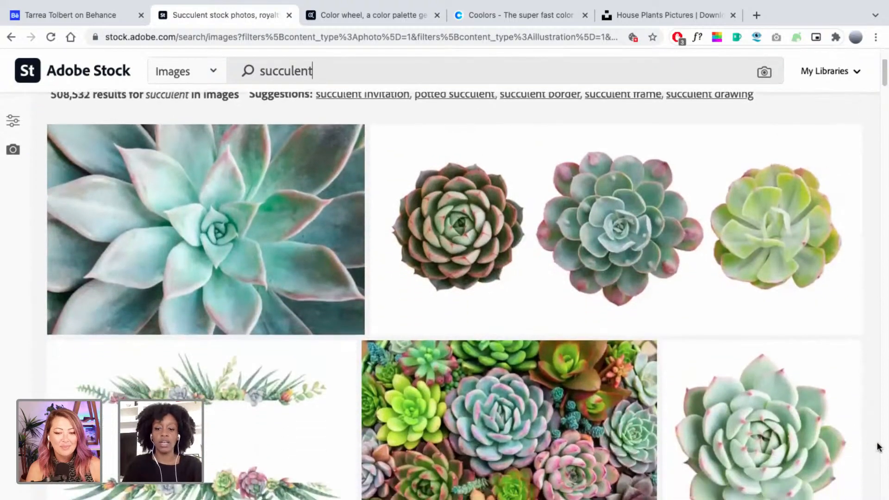
pyautogui.scroll(-8, 878, 447)
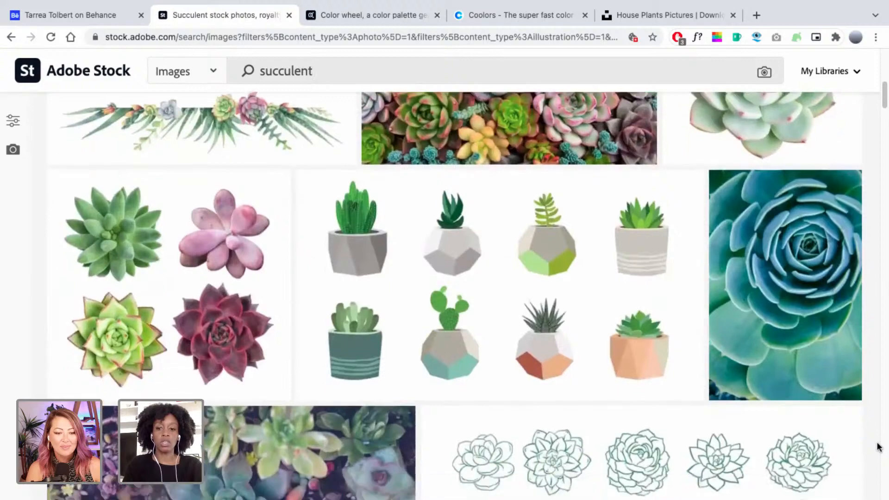
pyautogui.scroll(-8, 877, 447)
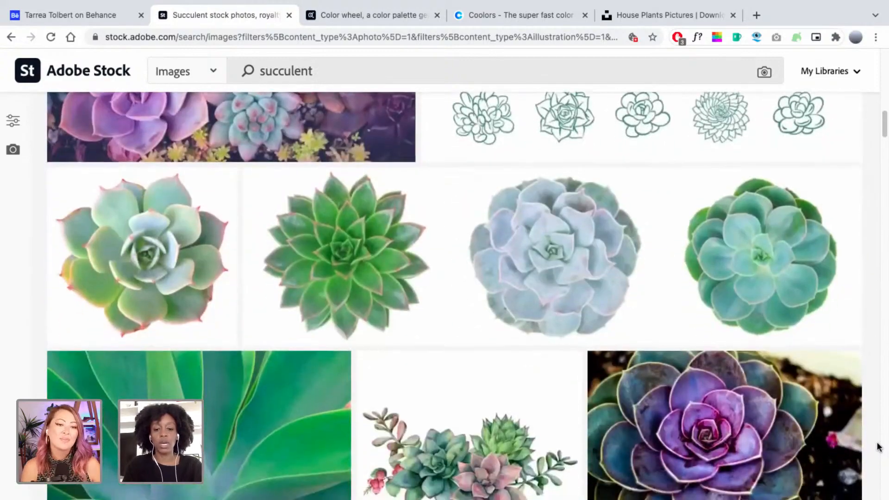
pyautogui.scroll(-6, 878, 447)
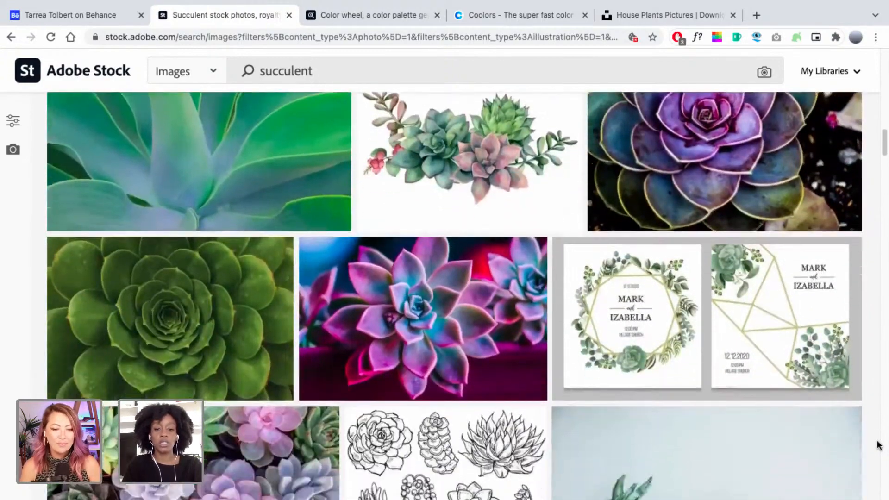
pyautogui.scroll(-7, 878, 447)
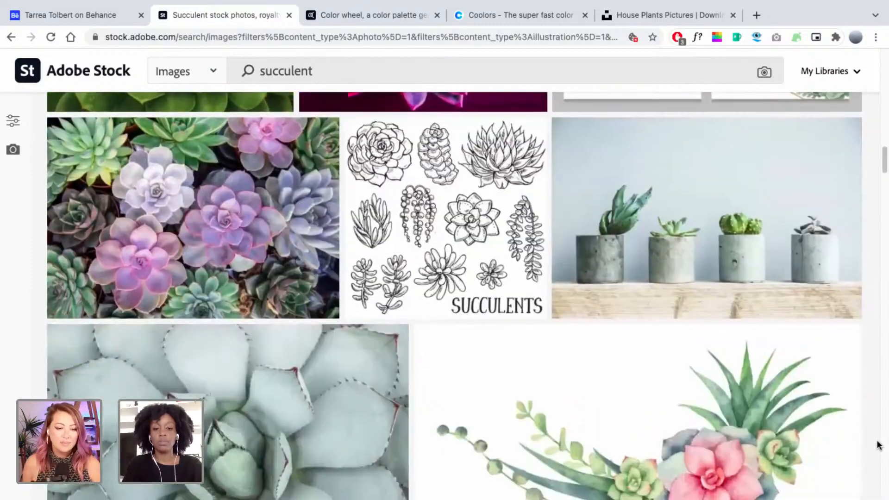
pyautogui.scroll(-12, 878, 447)
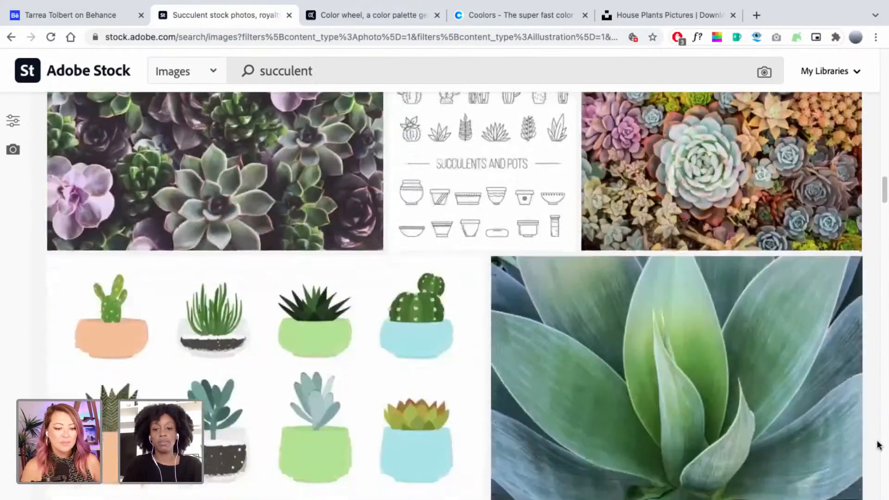
pyautogui.scroll(-5, 878, 445)
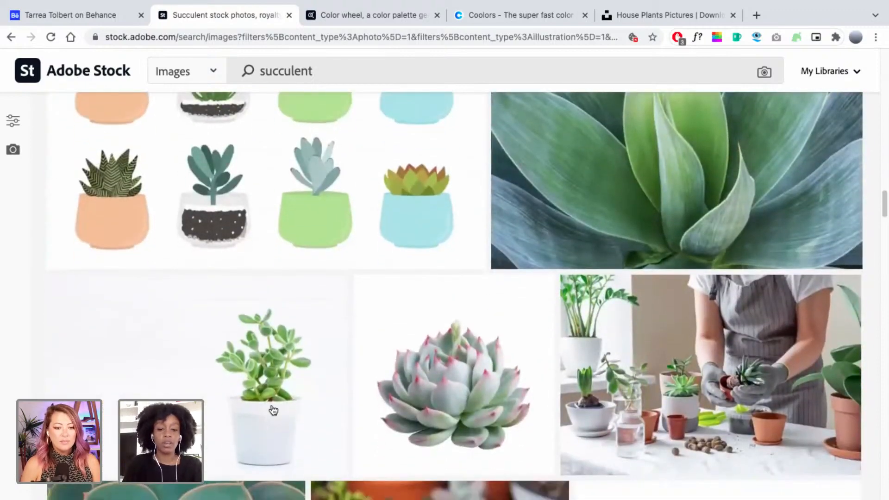
pyautogui.moveTo(245, 412)
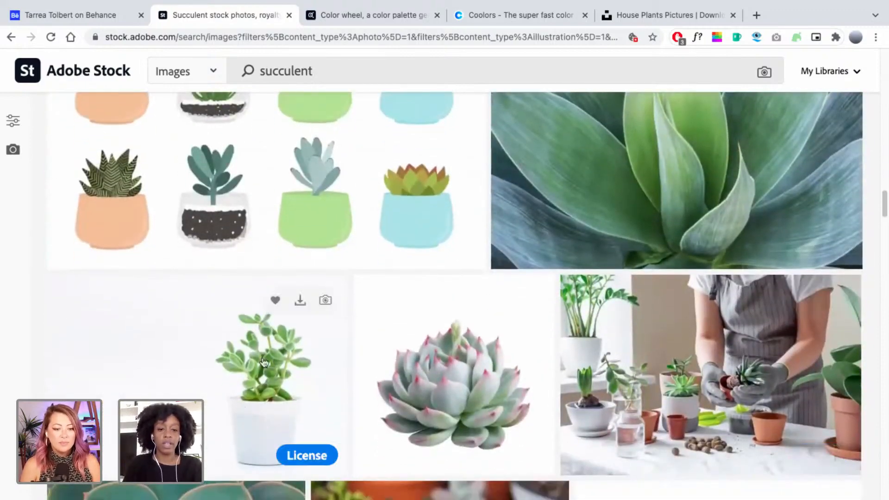
pyautogui.click(276, 300)
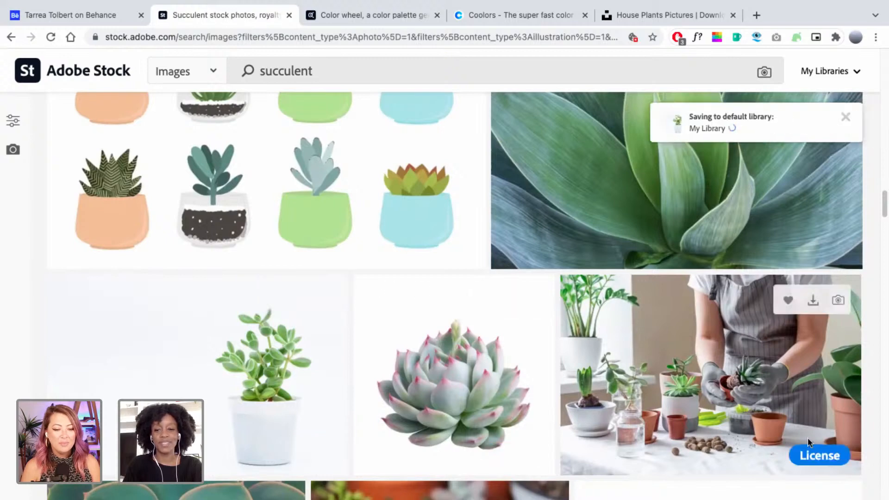
# Browse further results and check the My Libraries dropdown, then close it.
pyautogui.scroll(-2, 878, 457)
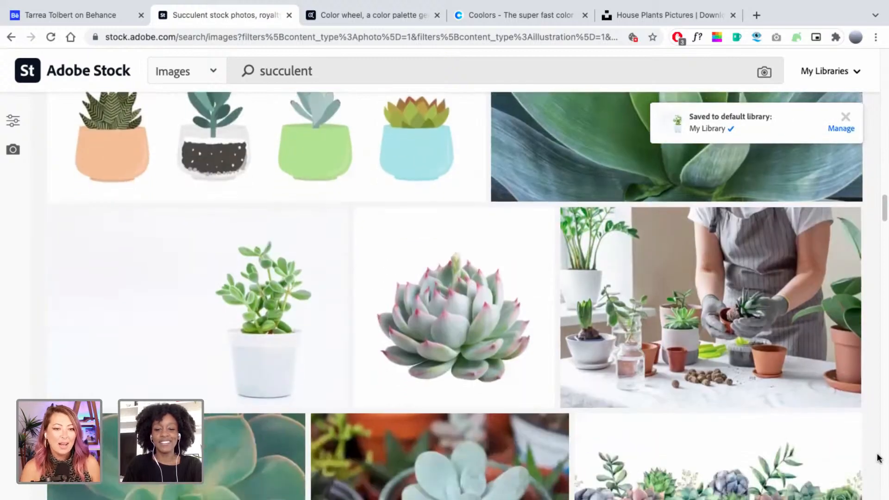
pyautogui.scroll(-1, 878, 457)
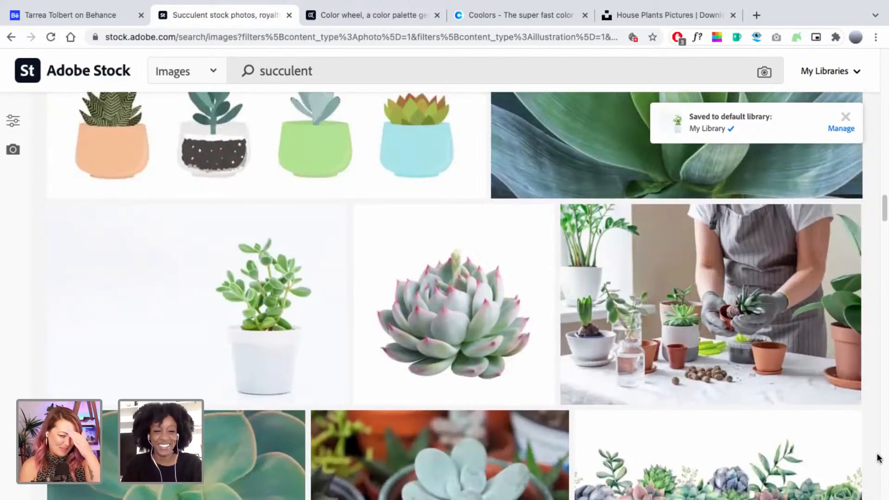
pyautogui.scroll(-8, 878, 457)
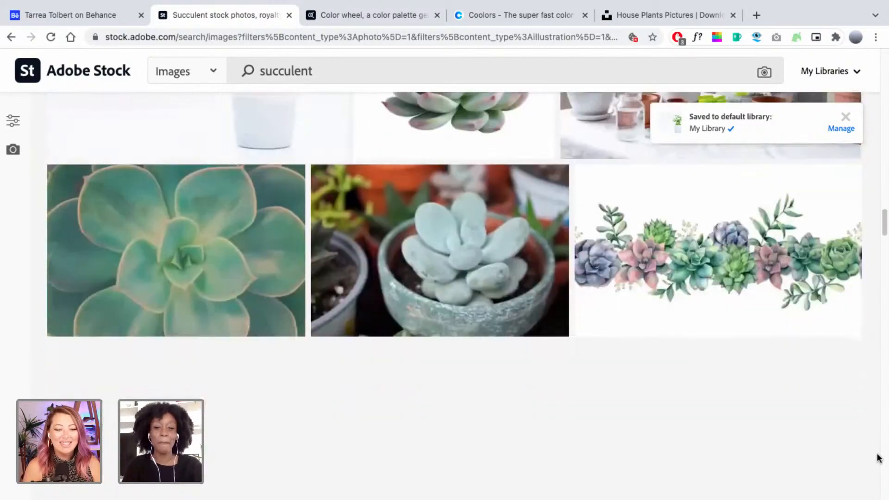
pyautogui.scroll(-10, 878, 458)
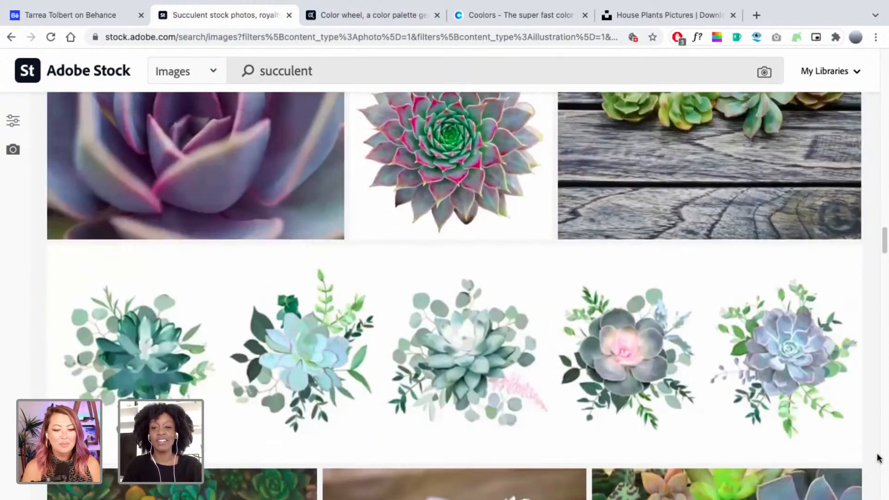
pyautogui.scroll(4, 878, 457)
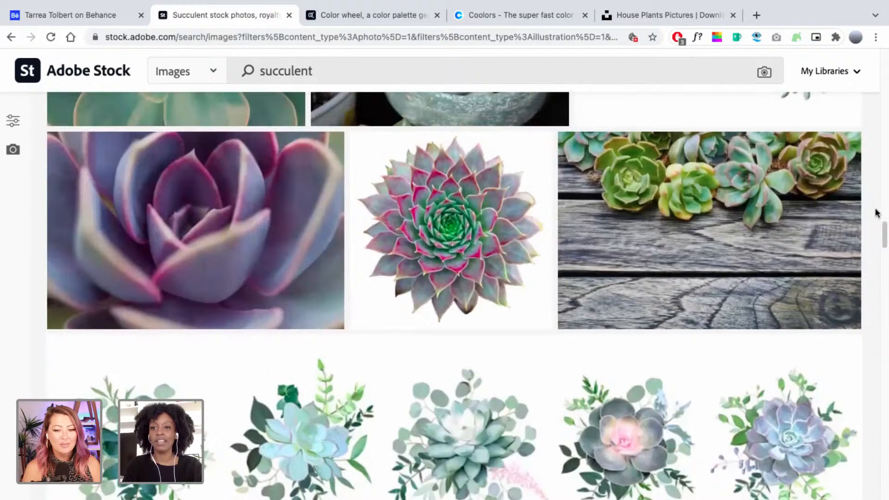
pyautogui.click(858, 74)
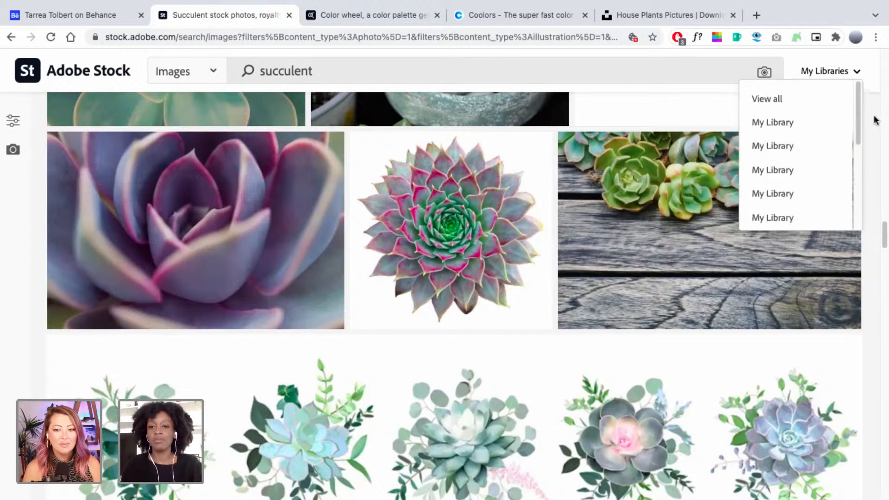
pyautogui.click(872, 142)
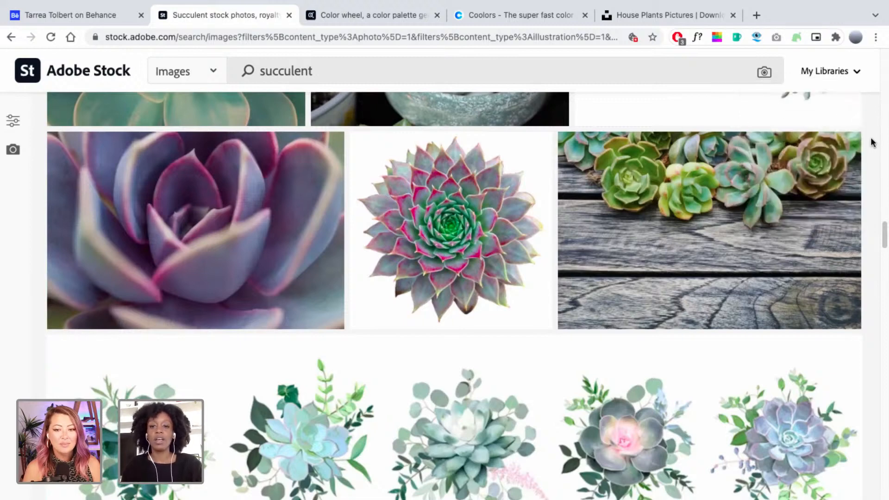
# Return to Adobe XD and pan past Quiz/Matcher and Plant Profile to the Plant Shop cards.
pyautogui.hotkey('ctrl', 'Left')
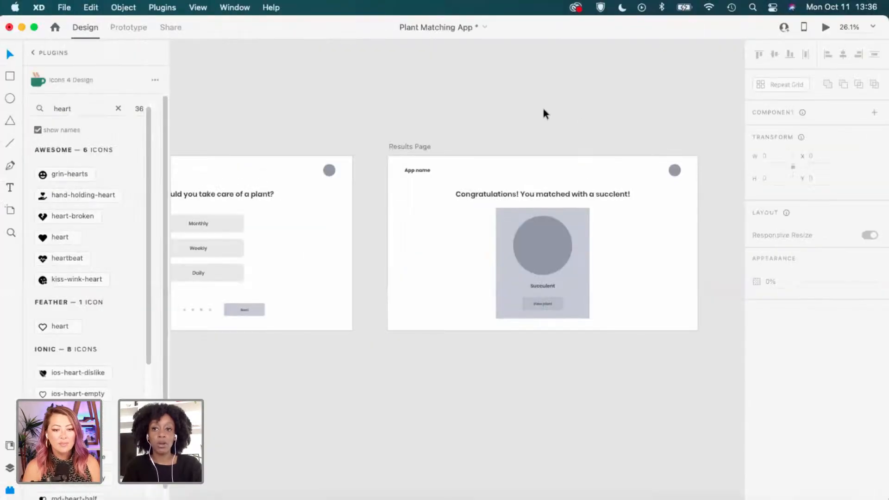
pyautogui.hscroll(-5, 372, 128)
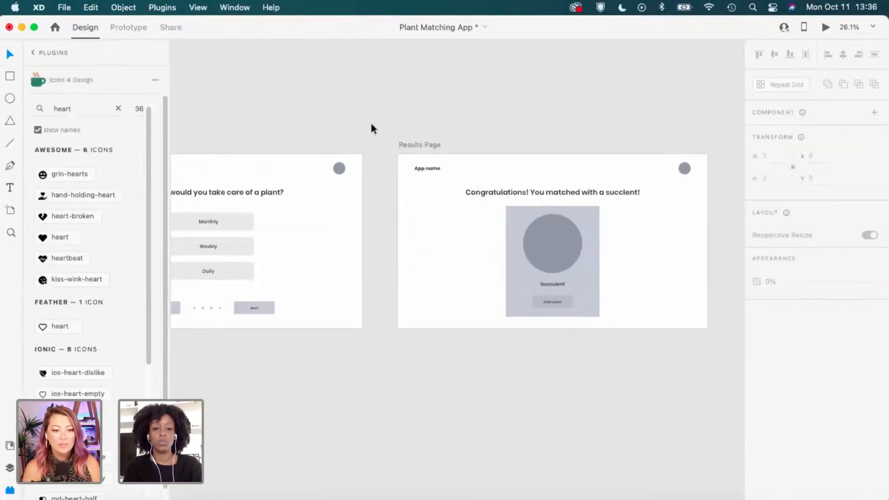
pyautogui.scroll(-2, 372, 128)
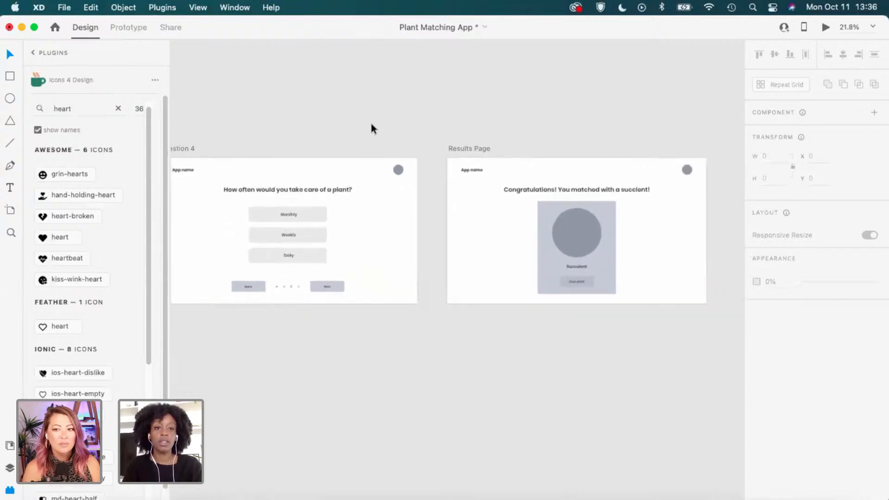
pyautogui.hscroll(-3, 372, 128)
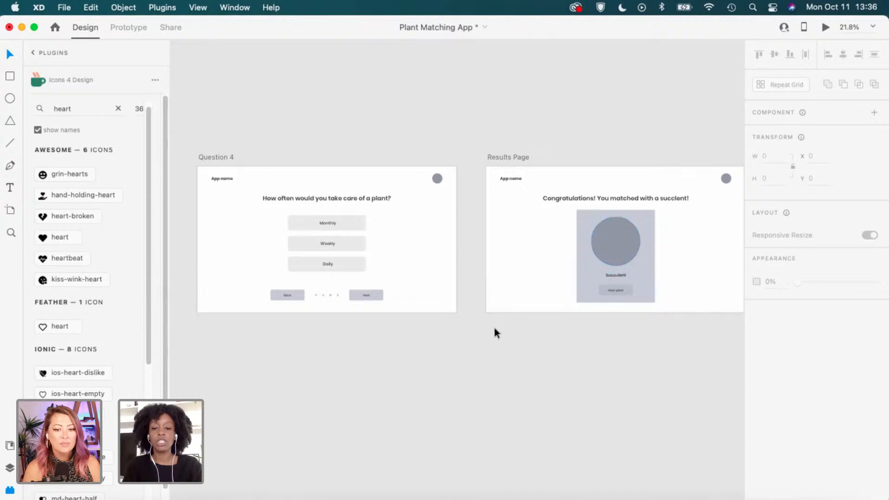
pyautogui.hscroll(-5, 459, 337)
pyautogui.hscroll(-10, 459, 335)
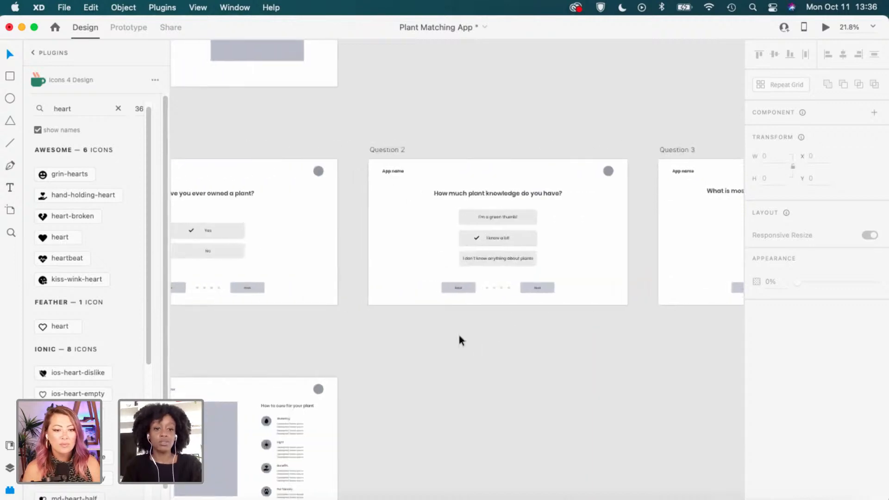
pyautogui.hscroll(-3, 459, 335)
pyautogui.scroll(-1, 460, 335)
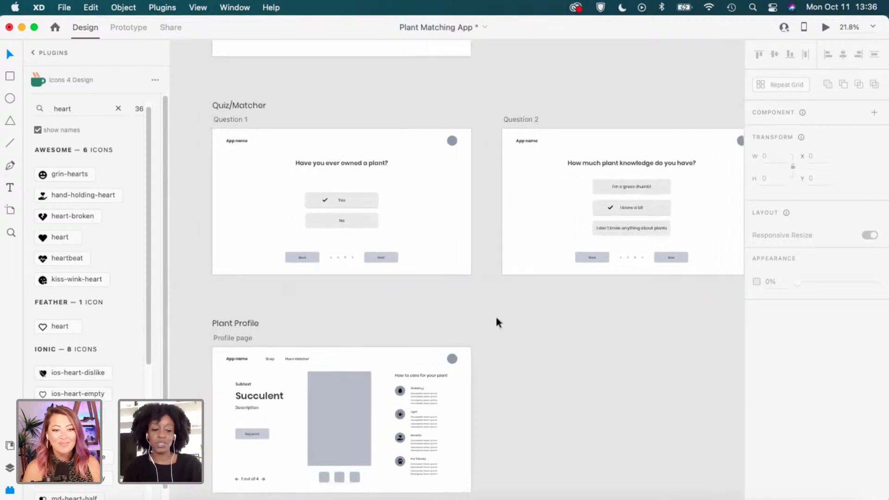
pyautogui.scroll(-2, 496, 317)
pyautogui.scroll(6, 495, 318)
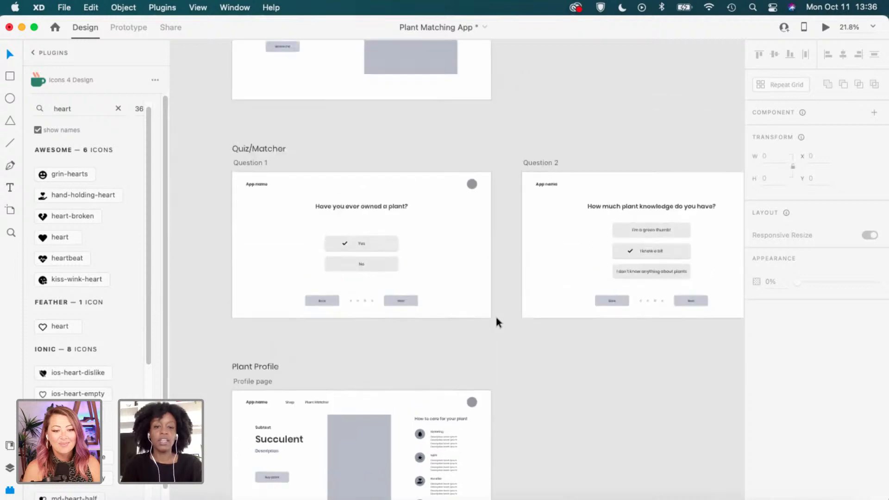
pyautogui.scroll(2, 495, 317)
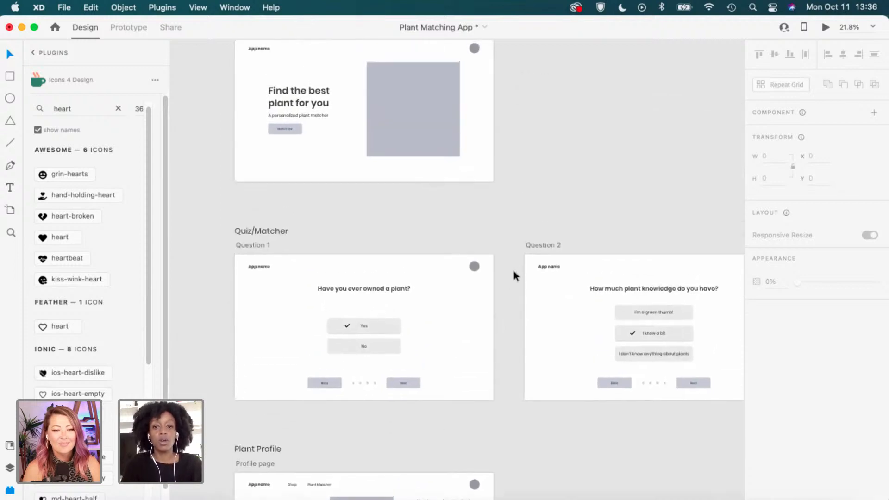
pyautogui.scroll(2, 516, 190)
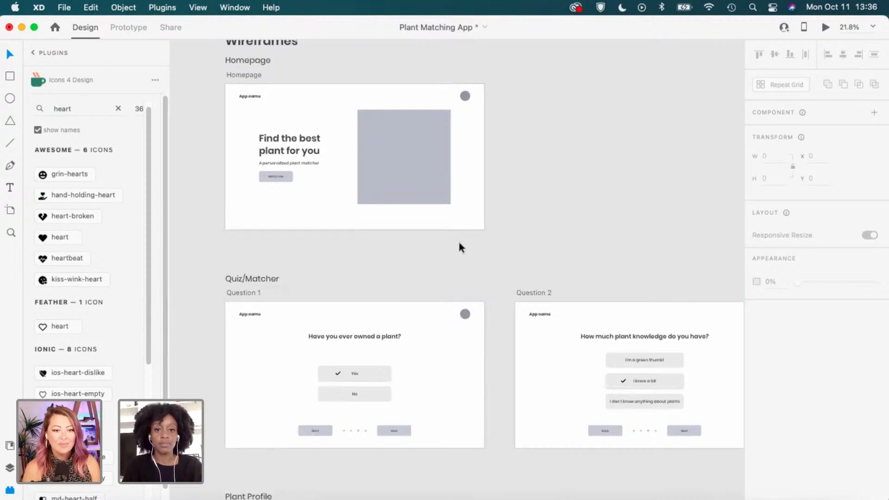
pyautogui.scroll(-4, 459, 243)
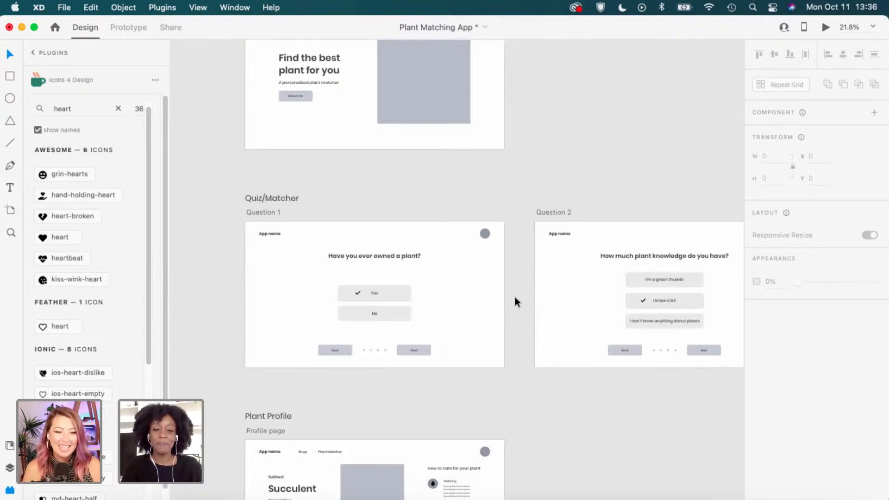
pyautogui.scroll(-2, 514, 297)
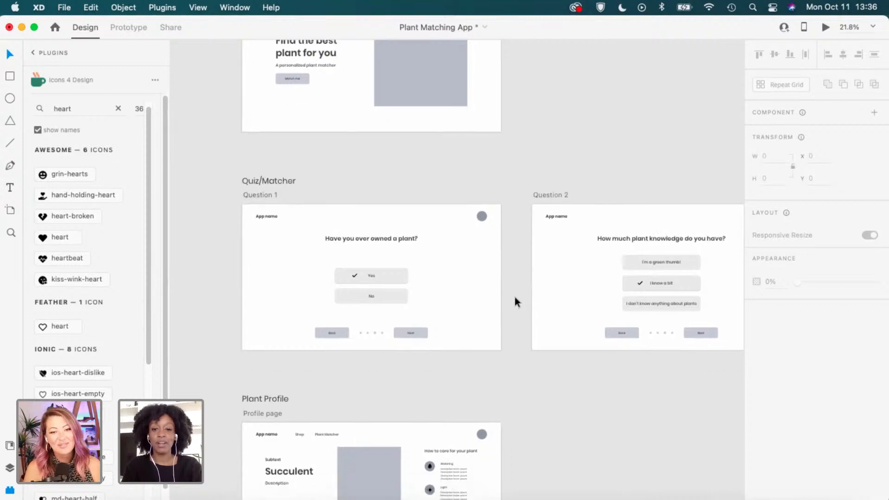
pyautogui.hscroll(2, 514, 296)
pyautogui.hscroll(1, 514, 296)
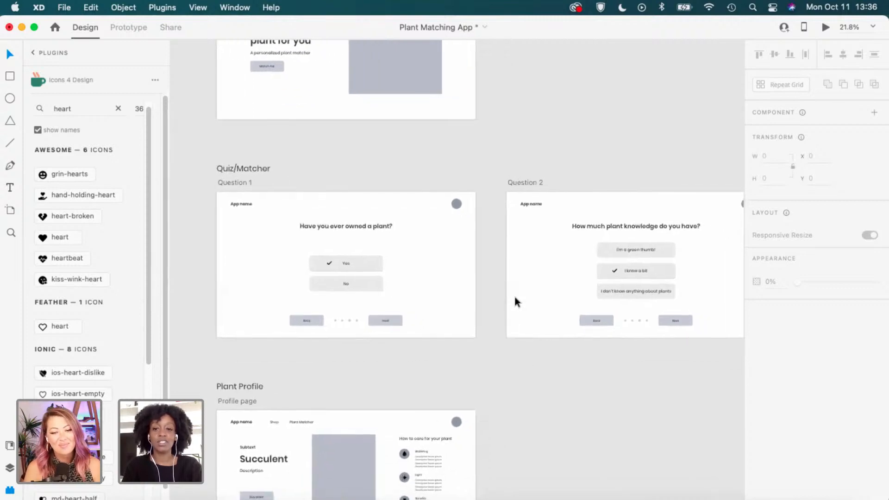
pyautogui.scroll(-2, 474, 301)
pyautogui.hscroll(-2, 474, 301)
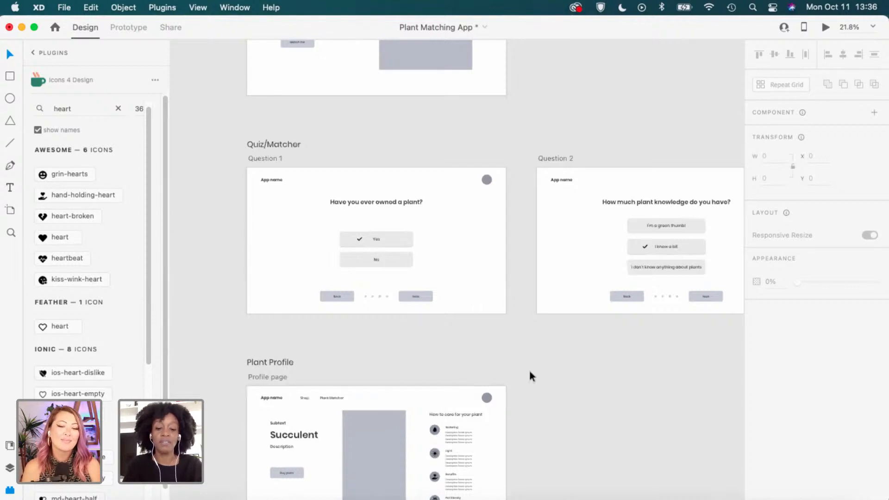
pyautogui.scroll(-9, 529, 368)
pyautogui.hscroll(-2, 529, 368)
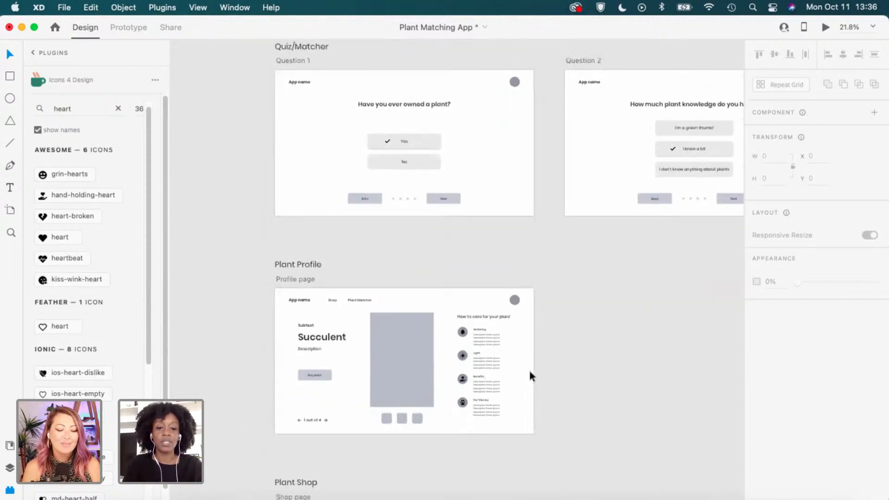
pyautogui.scroll(3, 368, 326)
pyautogui.scroll(-3, 367, 324)
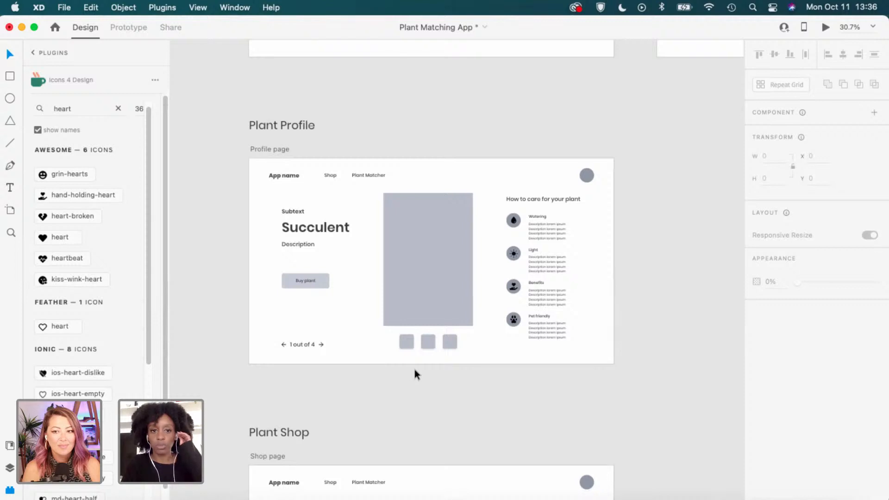
pyautogui.scroll(-4, 414, 370)
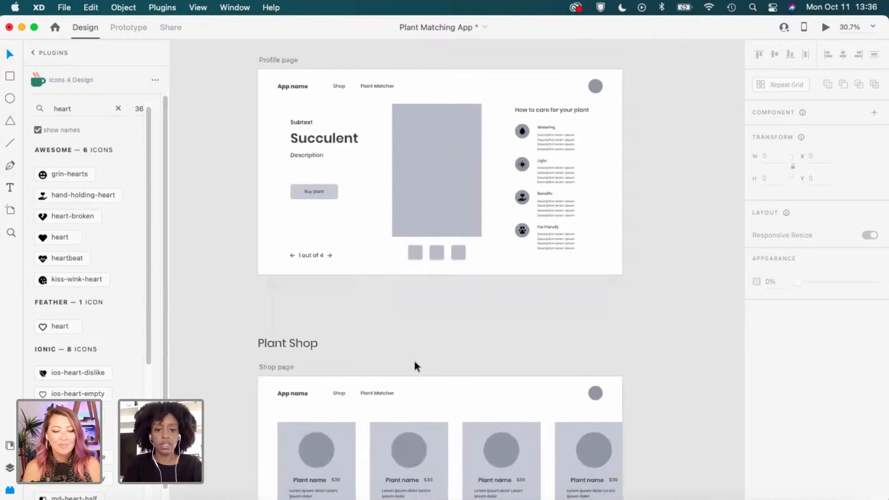
pyautogui.scroll(-3, 362, 380)
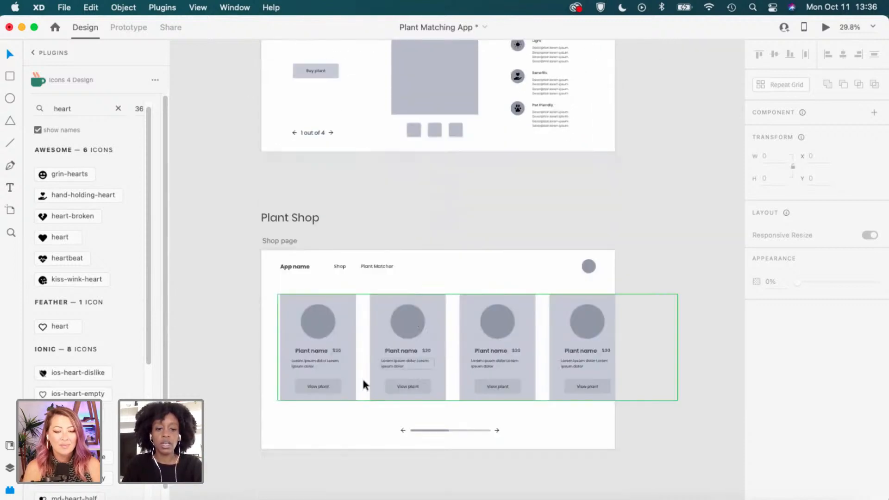
# Retitle the first two Plant Shop cards 'Lily plant' and 'Tiger plant'.
pyautogui.scroll(3, 363, 379)
pyautogui.click(291, 337)
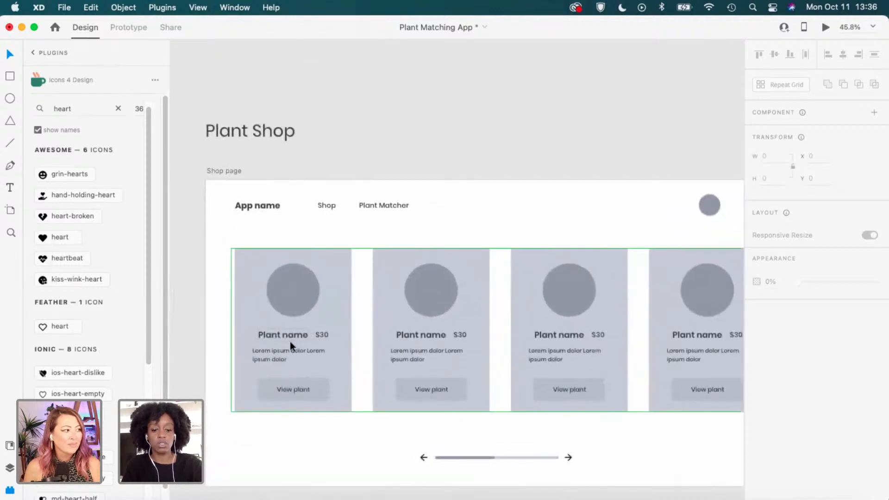
pyautogui.doubleClick(287, 333)
pyautogui.tripleClick(287, 333)
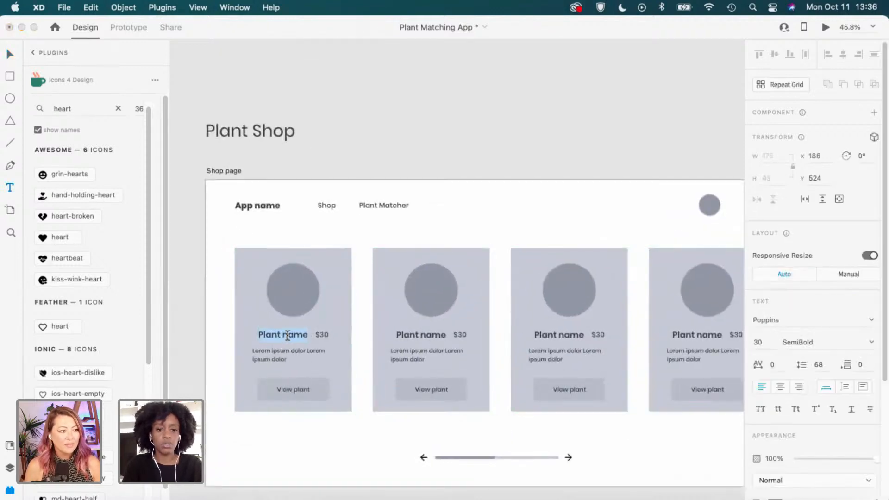
pyautogui.write('Li')
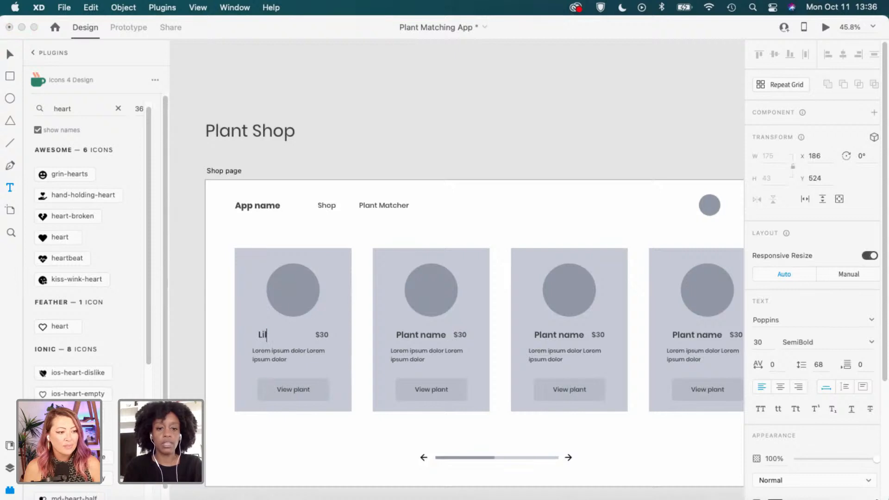
pyautogui.write('ly')
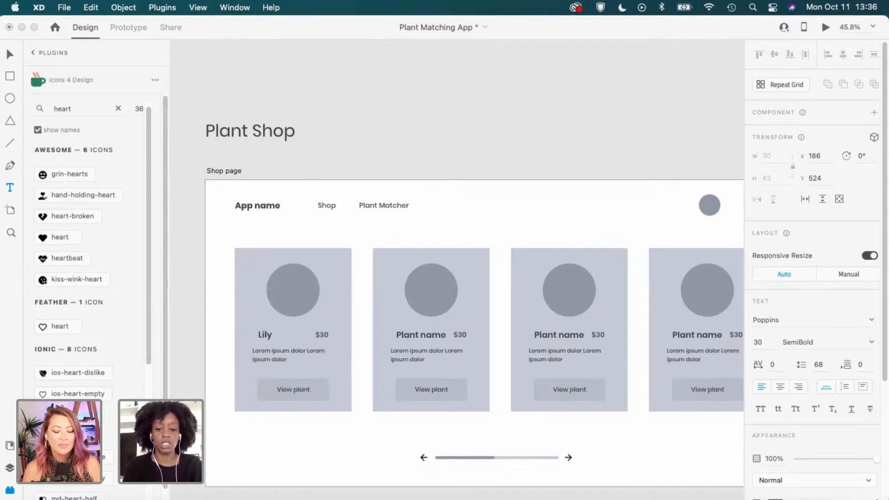
pyautogui.write(' plant')
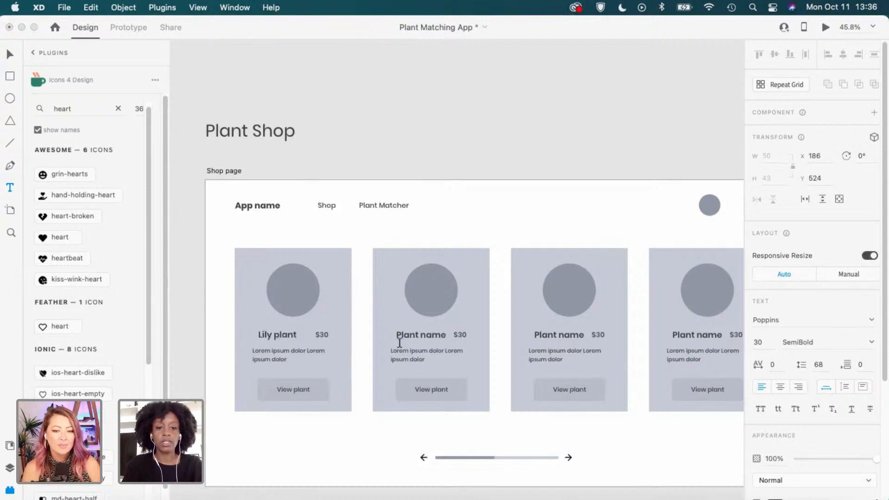
pyautogui.press('Escape')
pyautogui.click(422, 339)
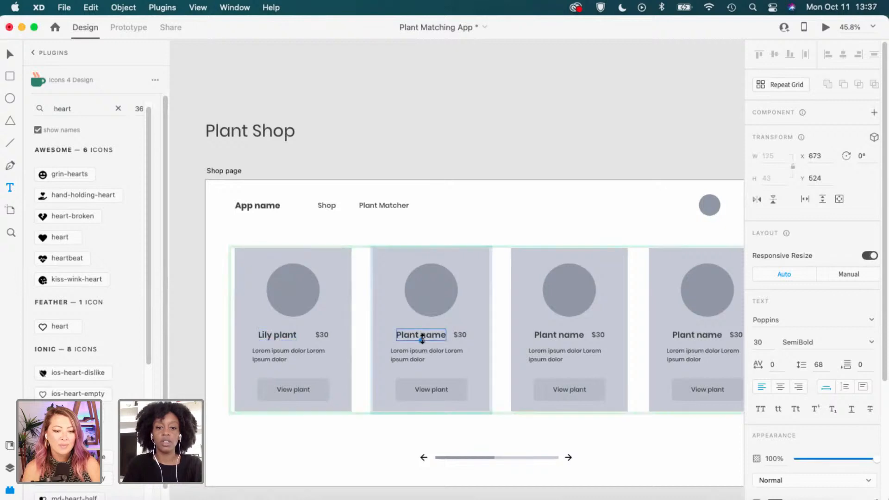
pyautogui.doubleClick(413, 334)
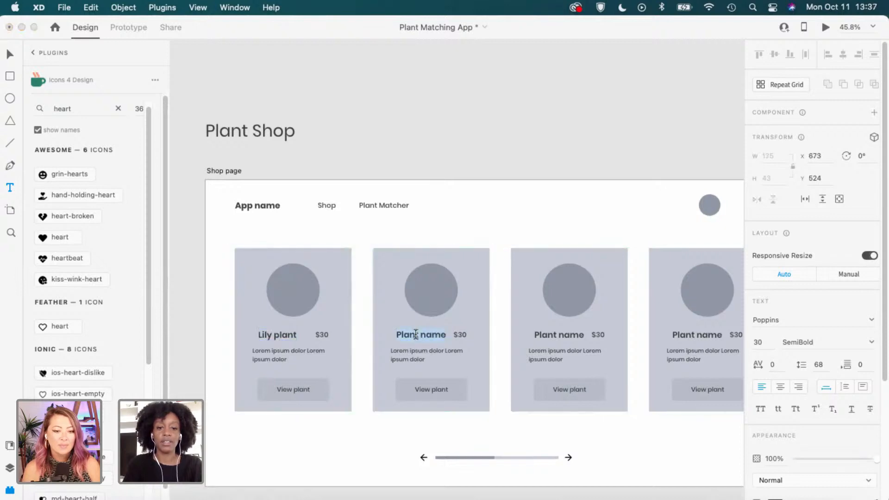
pyautogui.write('T')
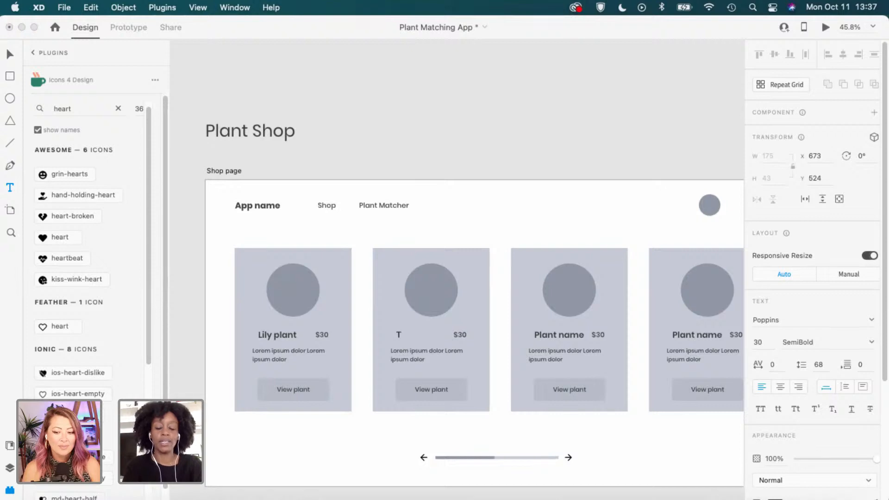
pyautogui.write('iger plant')
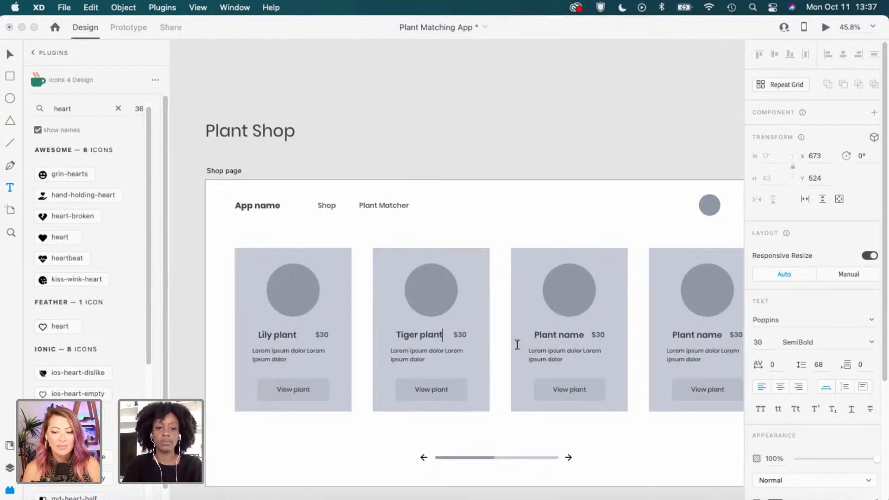
# Retitle the third Plant Shop card 'Spider plant'.
pyautogui.doubleClick(554, 336)
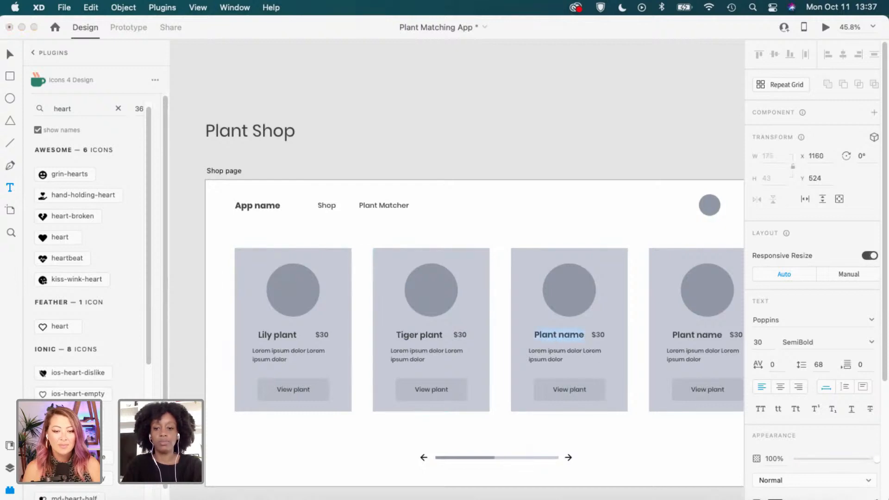
pyautogui.press('Escape')
pyautogui.hscroll(5, 620, 325)
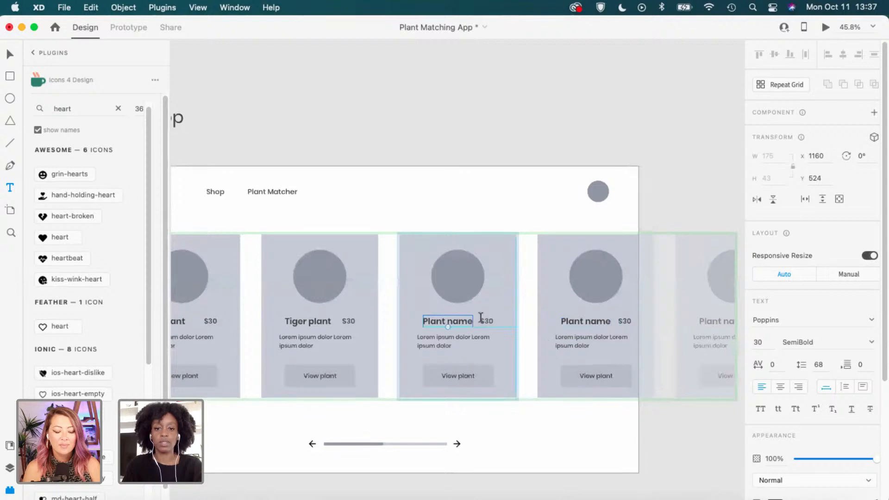
pyautogui.doubleClick(465, 317)
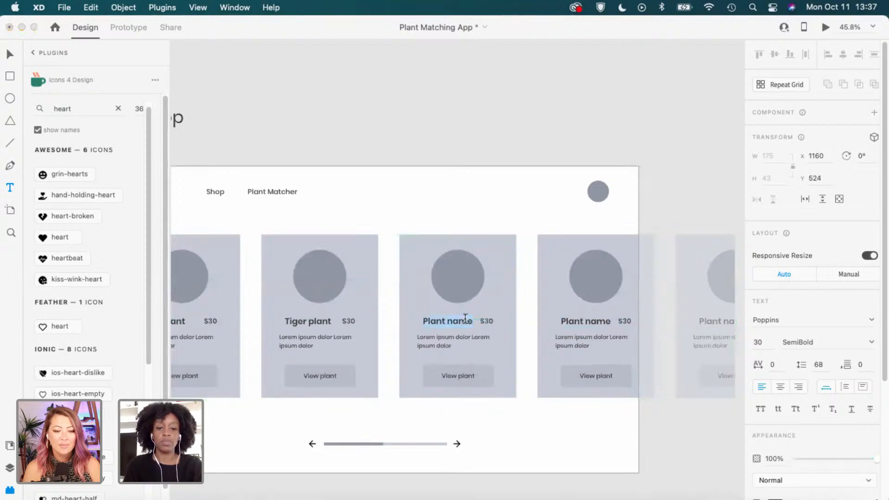
pyautogui.write('Spider pl')
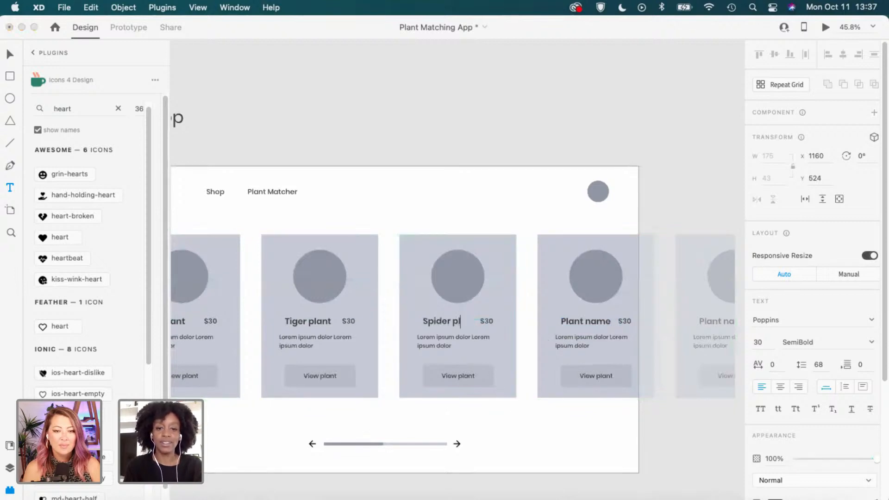
pyautogui.write('ant')
pyautogui.press('Escape')
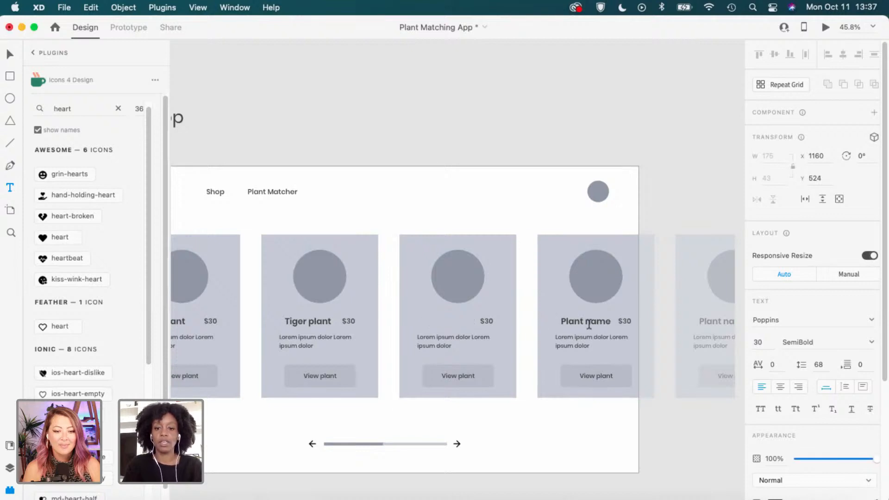
pyautogui.doubleClick(578, 320)
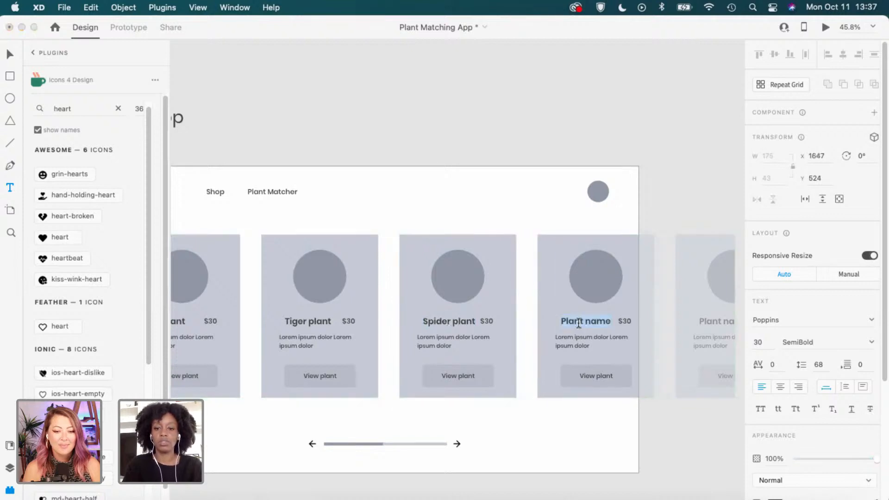
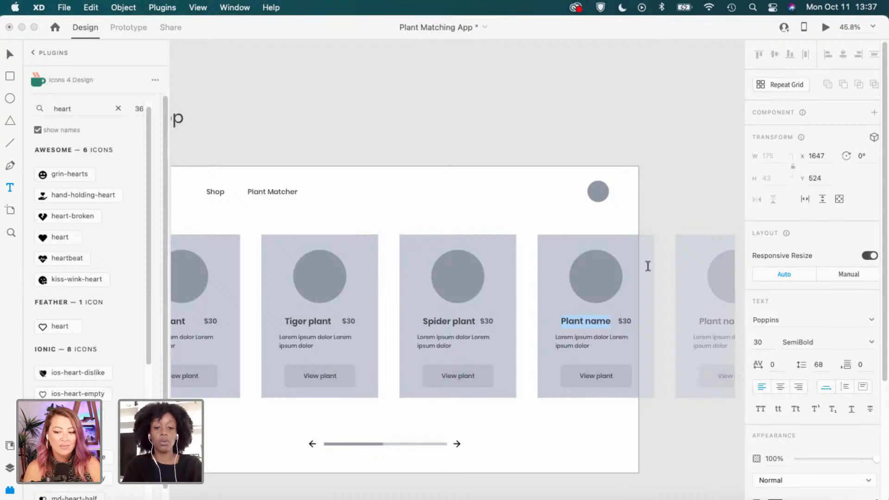
# Commit the 'Spider plant' card title and deselect it with the Select tool.
pyautogui.click(567, 177)
pyautogui.press('v')
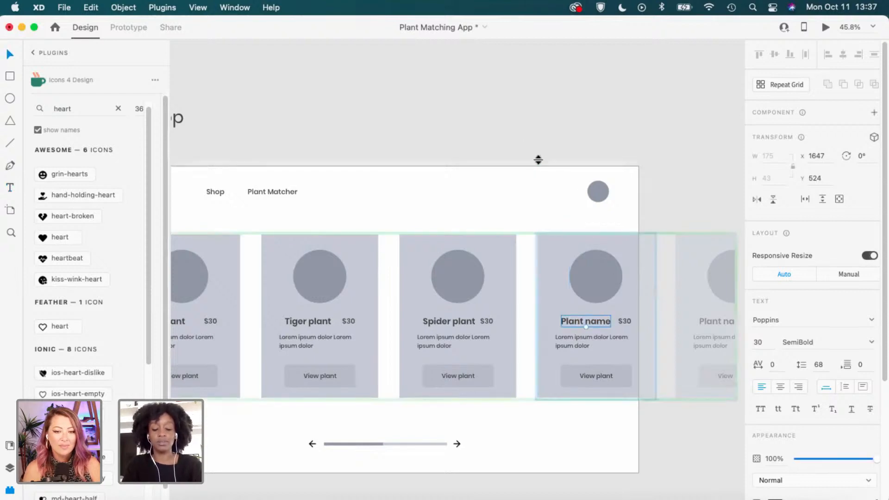
pyautogui.click(533, 121)
pyautogui.scroll(-3, 532, 121)
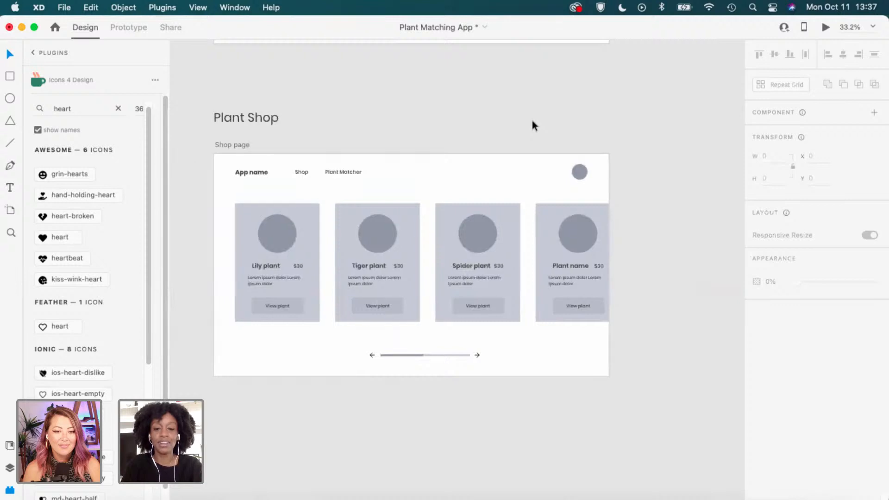
# Zoom out and pan the canvas to bring the Wireframes section artboards into view.
pyautogui.scroll(1, 532, 121)
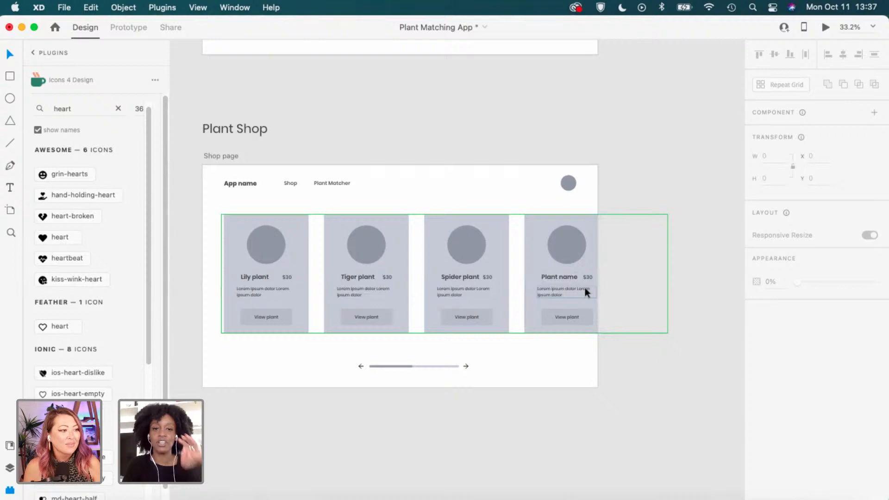
pyautogui.scroll(2, 546, 156)
pyautogui.scroll(-3, 546, 157)
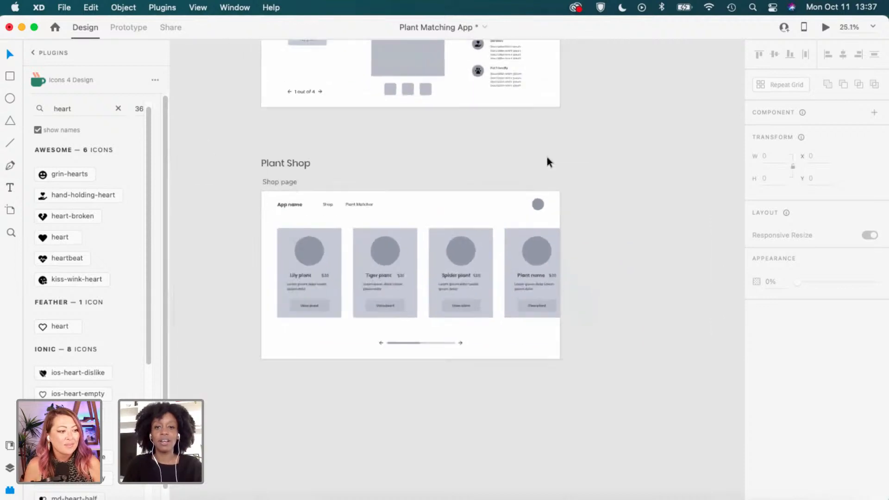
pyautogui.scroll(3, 546, 157)
pyautogui.scroll(2, 546, 157)
pyautogui.hscroll(5, 440, 182)
pyautogui.scroll(3, 441, 183)
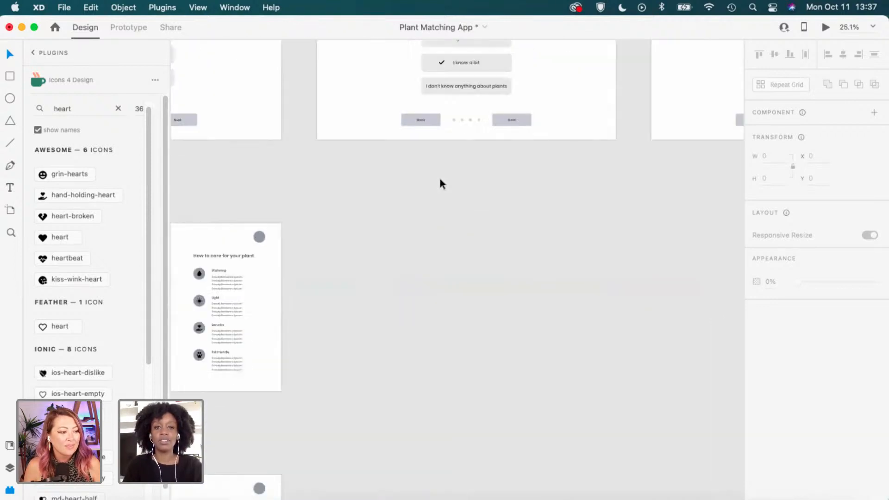
pyautogui.hscroll(2, 440, 184)
pyautogui.scroll(-1, 440, 184)
pyautogui.hscroll(10, 440, 182)
pyautogui.scroll(2, 440, 183)
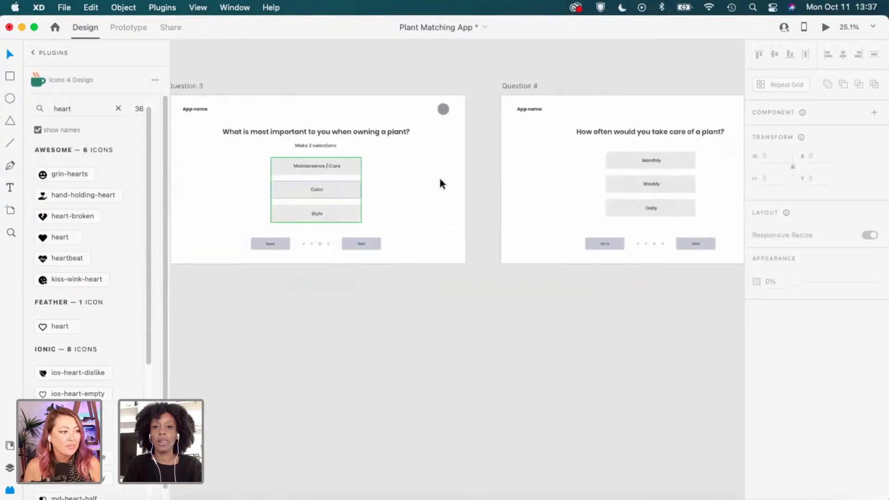
pyautogui.scroll(-4, 439, 179)
pyautogui.scroll(2, 435, 182)
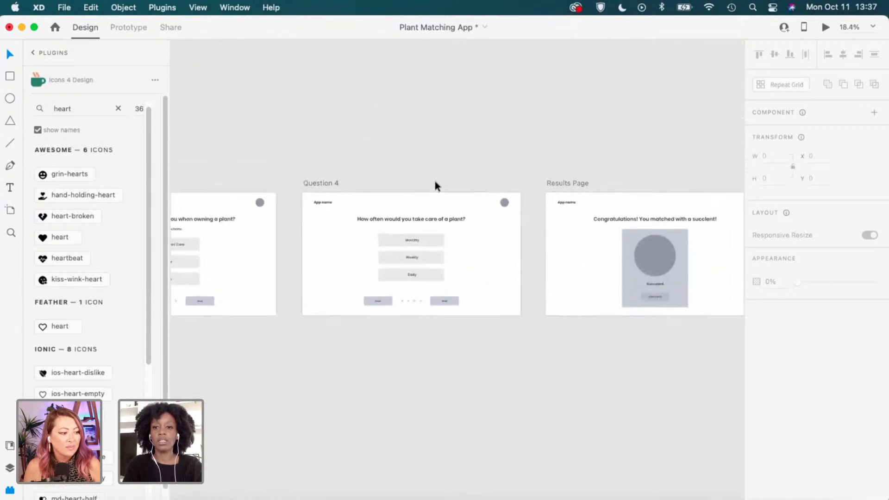
pyautogui.hscroll(-3, 436, 185)
pyautogui.scroll(-3, 436, 185)
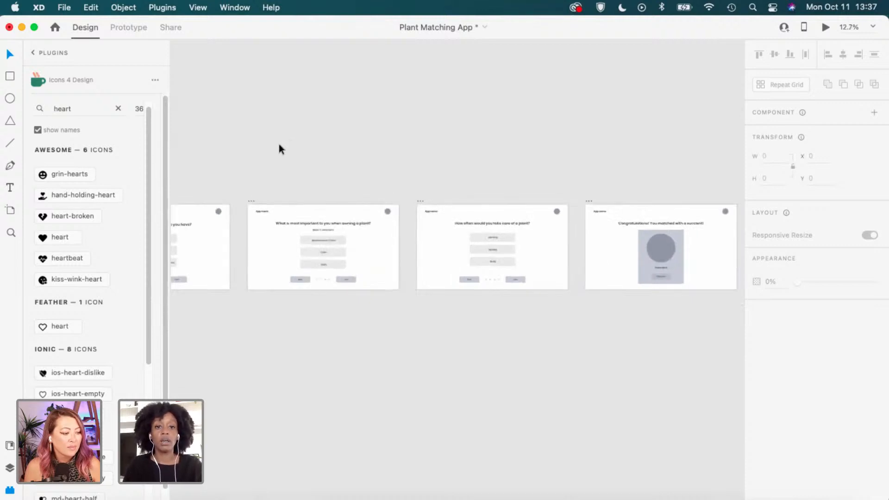
pyautogui.scroll(-2, 279, 144)
pyautogui.press('space')
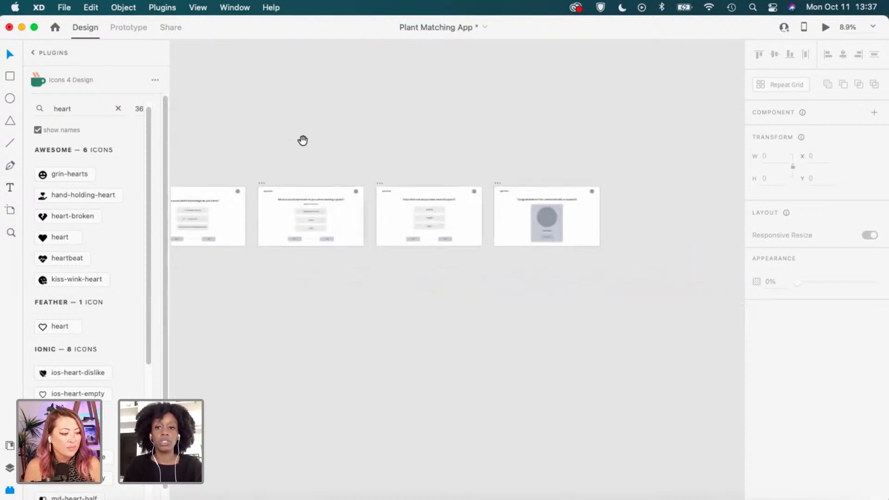
pyautogui.moveTo(303, 141); pyautogui.dragTo(534, 187)
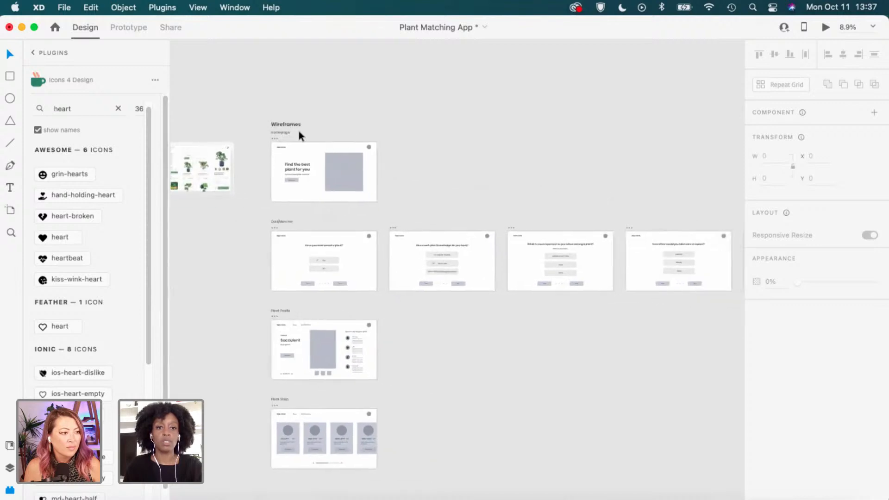
# Marquee-select the Wireframes heading and the Homepage label.
pyautogui.scroll(3, 270, 128)
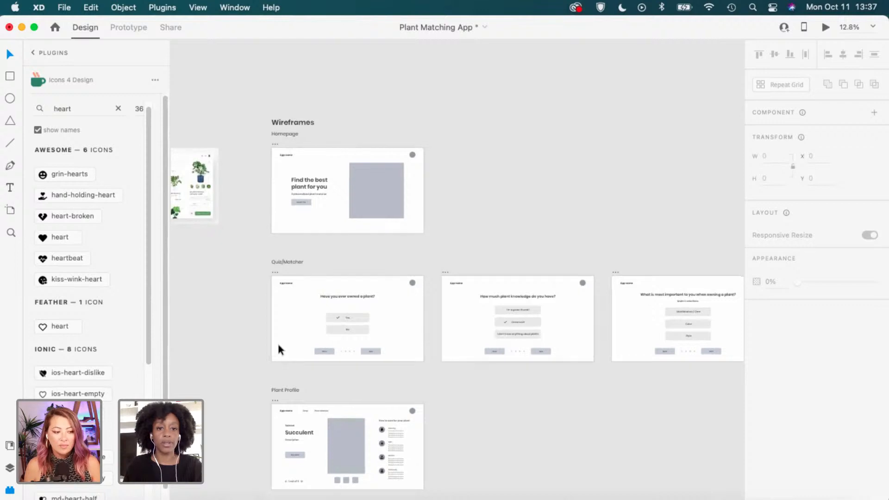
pyautogui.scroll(-1, 285, 243)
pyautogui.scroll(-3, 287, 252)
pyautogui.scroll(-1, 289, 262)
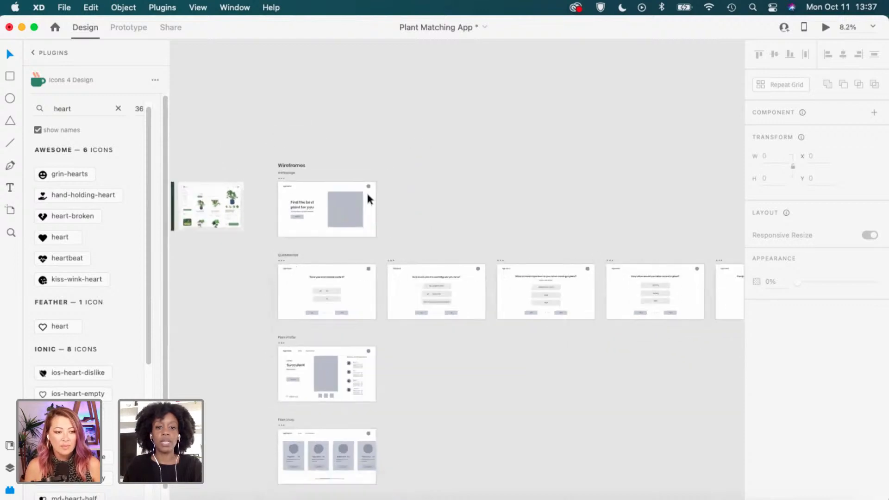
pyautogui.moveTo(290, 173); pyautogui.dragTo(294, 173)
pyautogui.scroll(2, 286, 165)
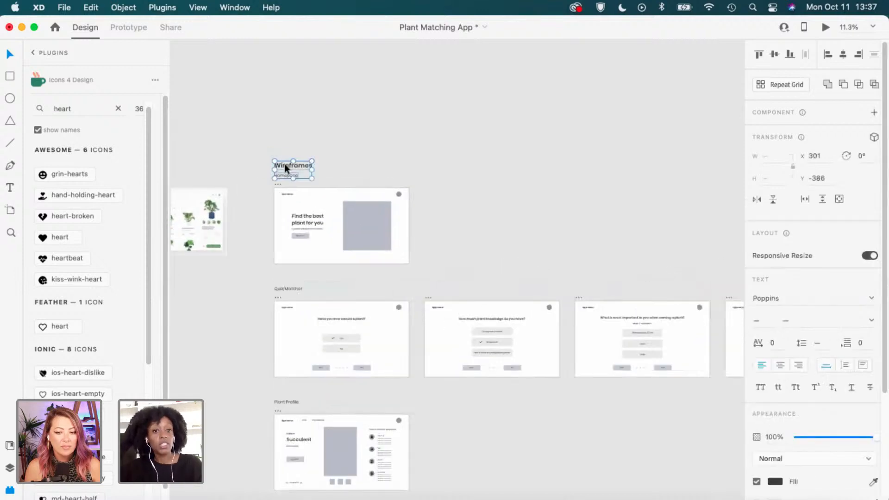
# Paste a copy of the Wireframes heading and Homepage label into empty canvas space.
pyautogui.scroll(-1, 391, 184)
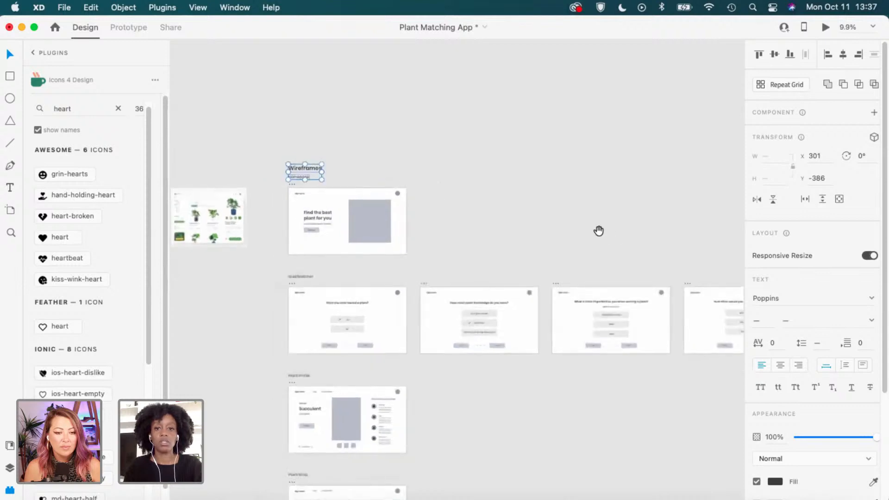
pyautogui.hscroll(3, 597, 230)
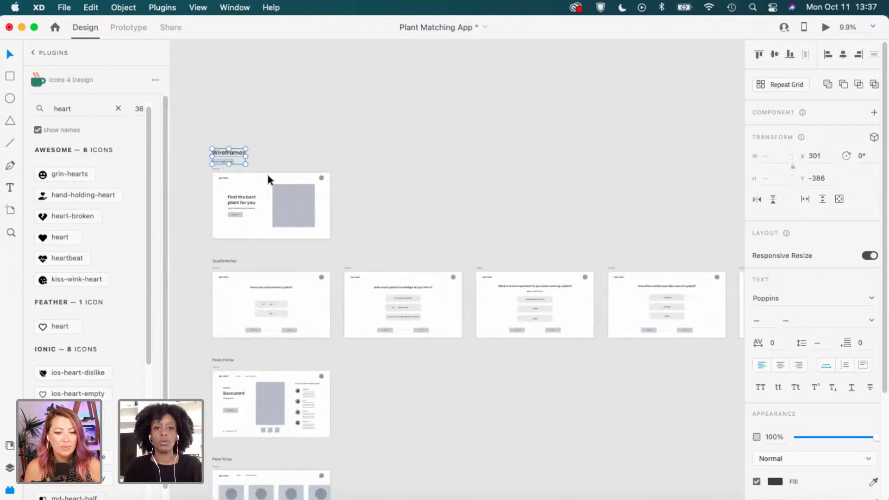
pyautogui.click(547, 193)
pyautogui.moveTo(594, 208); pyautogui.dragTo(333, 190)
pyautogui.moveTo(603, 224); pyautogui.dragTo(363, 262)
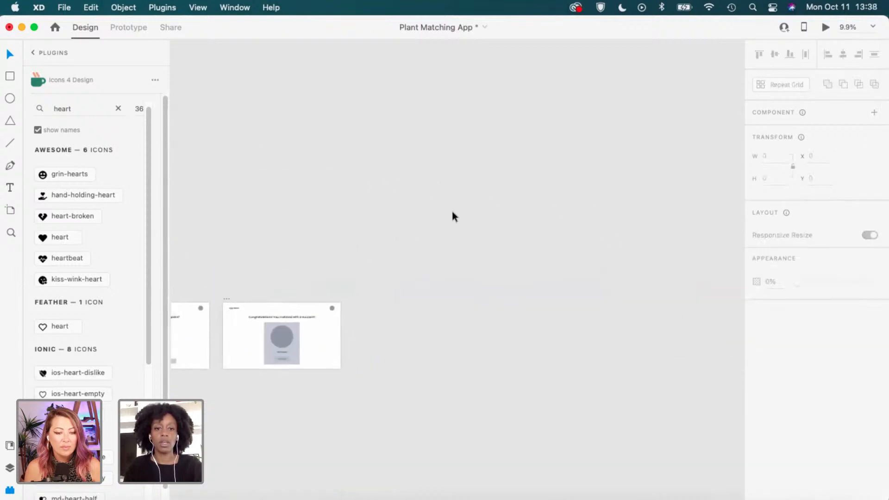
pyautogui.press('super+v')
pyautogui.moveTo(454, 265); pyautogui.dragTo(429, 190)
pyautogui.moveTo(384, 209); pyautogui.dragTo(688, 211)
pyautogui.scroll(-4, 652, 229)
pyautogui.moveTo(648, 236); pyautogui.dragTo(527, 252)
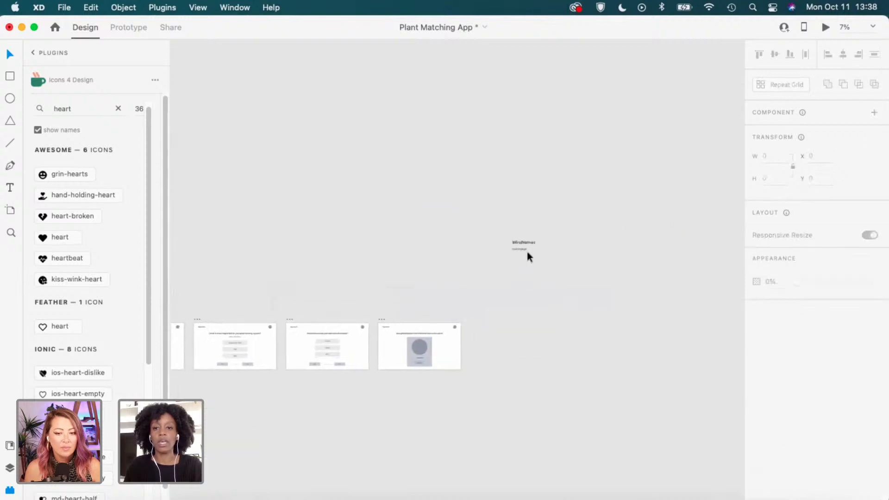
pyautogui.scroll(5, 525, 245)
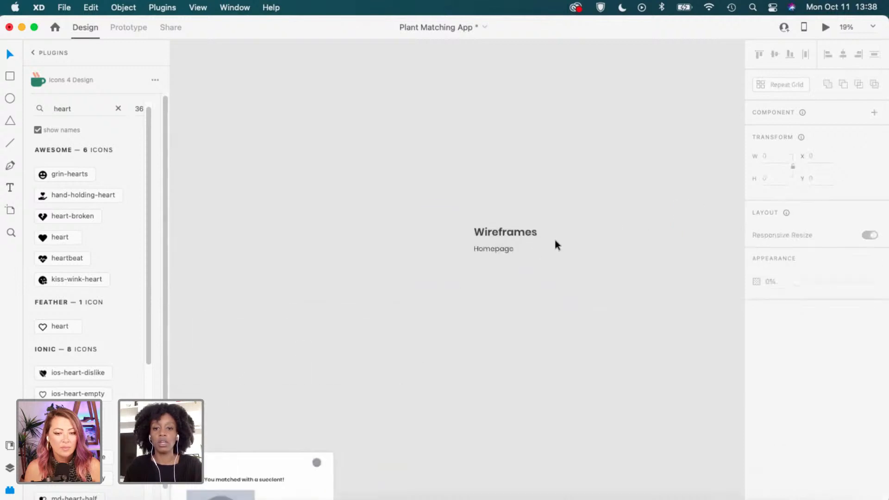
pyautogui.scroll(2, 506, 233)
# Retype the copied heading as 'High Fidelity'.
pyautogui.press('t')
pyautogui.click(499, 231)
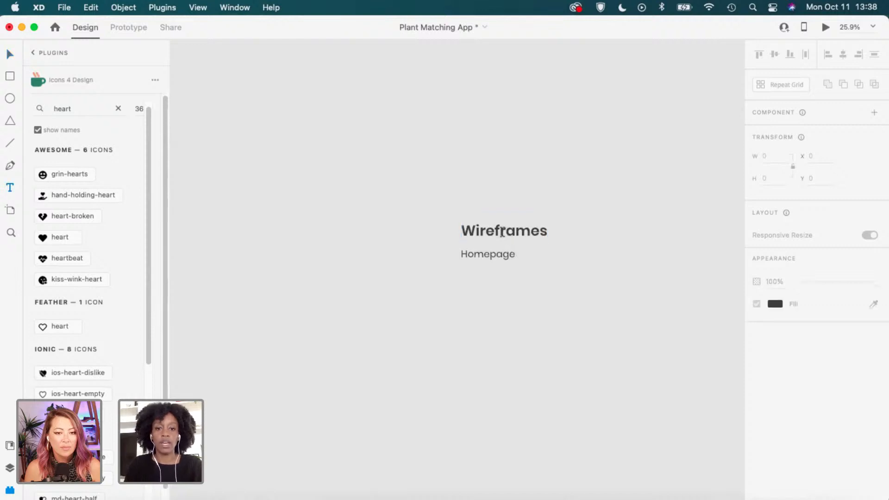
pyautogui.doubleClick(497, 232)
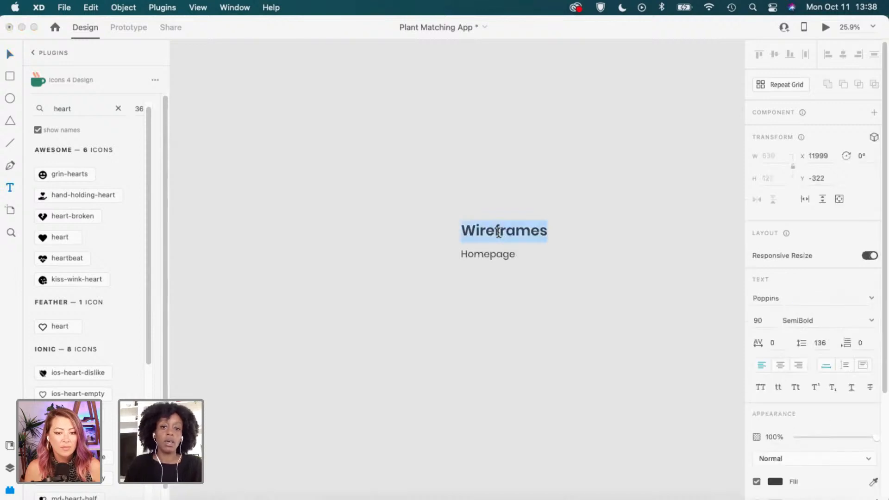
pyautogui.write('High ')
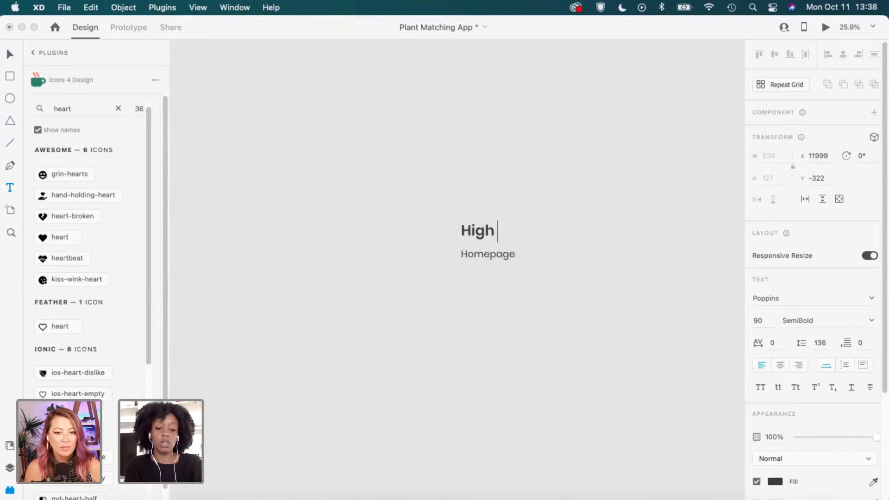
pyautogui.write('Fidelity')
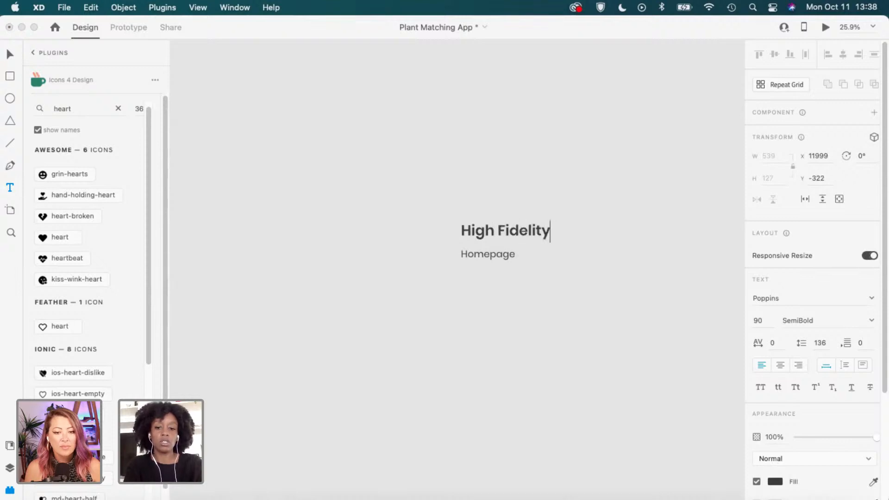
pyautogui.press('Escape')
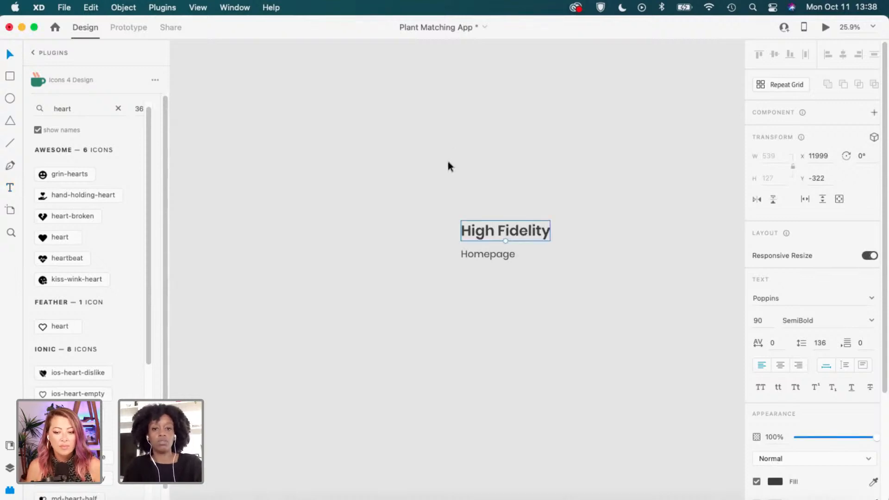
pyautogui.press('Escape')
pyautogui.scroll(-2, 443, 213)
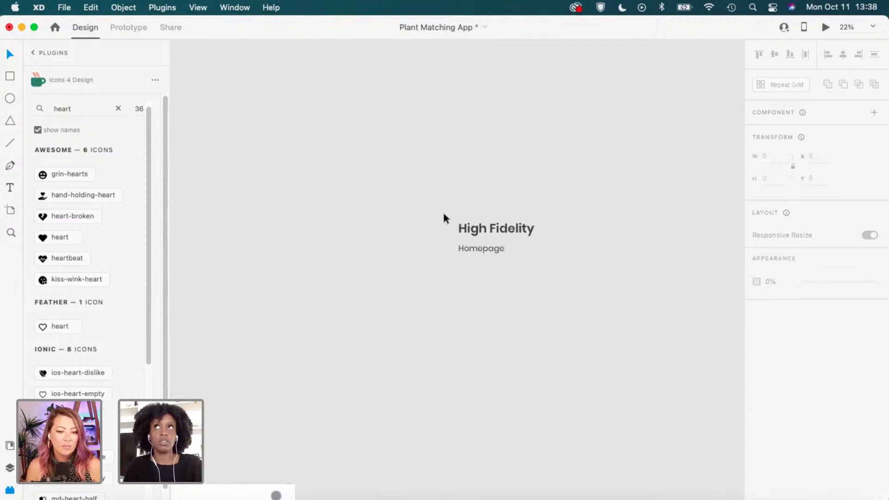
pyautogui.scroll(-2, 442, 210)
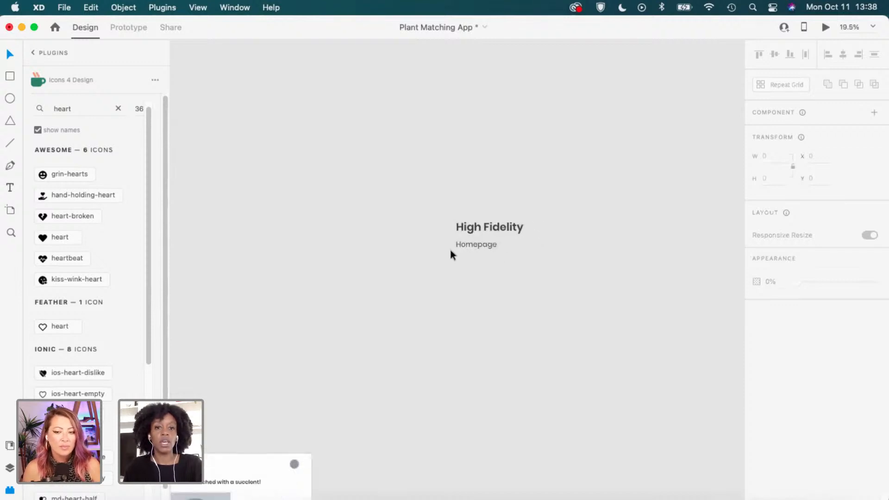
pyautogui.scroll(-10, 374, 305)
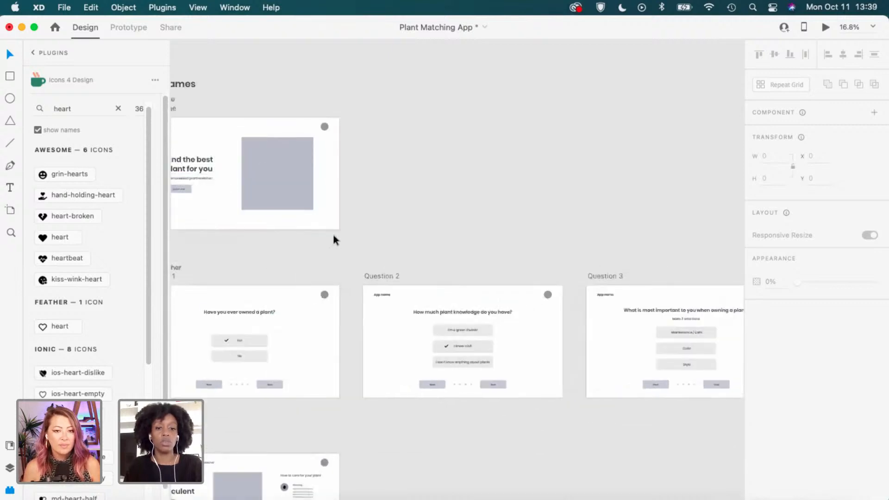
# Select the Homepage, four quiz, match result, Succulent profile and plant shop wireframe artboards.
pyautogui.scroll(-1, 336, 235)
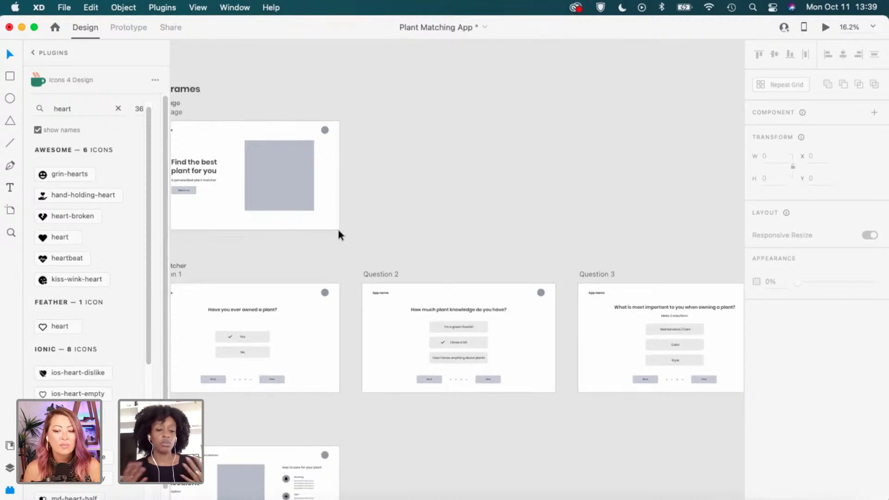
pyautogui.scroll(-5, 349, 223)
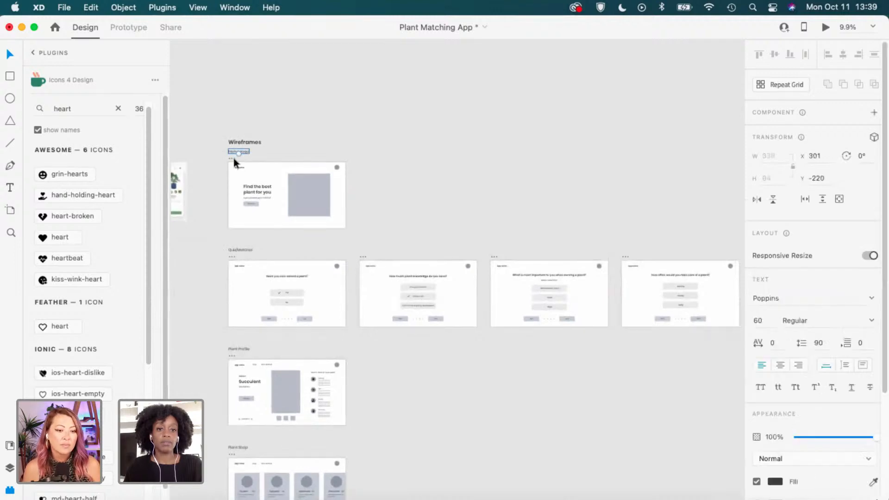
pyautogui.click(230, 157)
pyautogui.keyDown('shift'); pyautogui.click(234, 256); pyautogui.keyUp('shift')
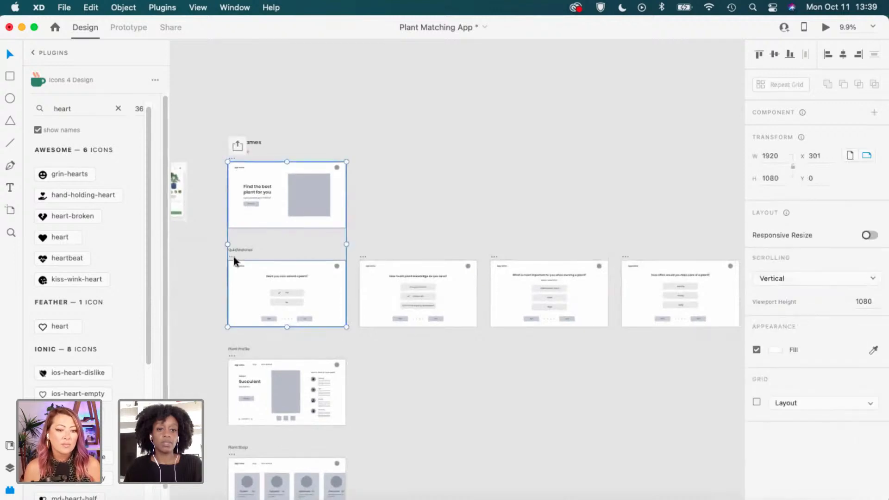
pyautogui.keyDown('shift'); pyautogui.click(365, 256); pyautogui.keyUp('shift')
pyautogui.keyDown('shift'); pyautogui.click(493, 257); pyautogui.keyUp('shift')
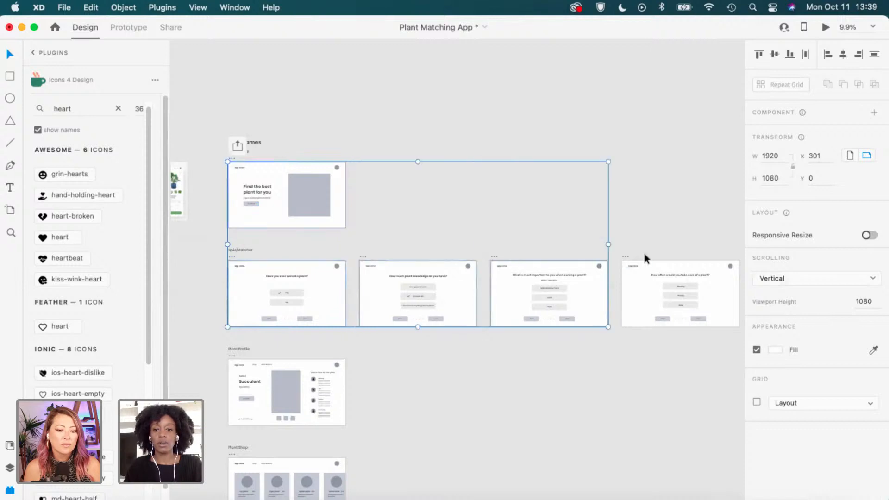
pyautogui.keyDown('shift'); pyautogui.click(626, 257); pyautogui.keyUp('shift')
pyautogui.hscroll(5, 650, 287)
pyautogui.scroll(-3, 651, 288)
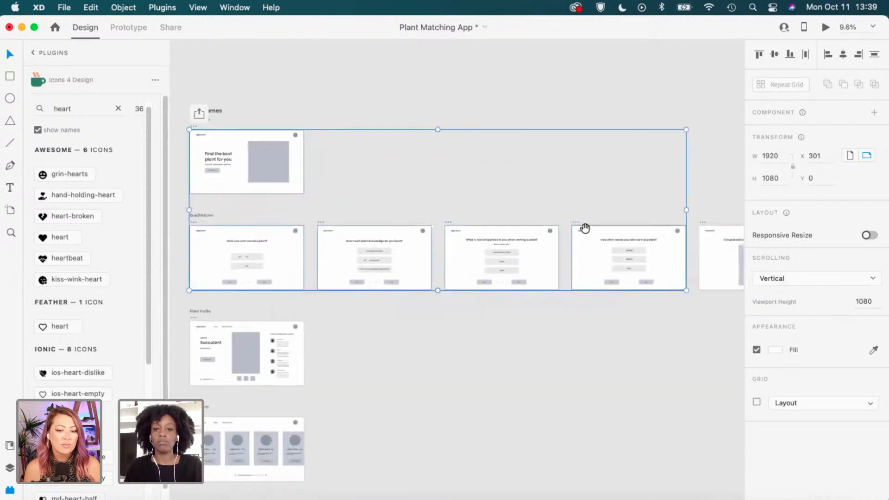
pyautogui.keyDown('shift'); pyautogui.click(645, 189); pyautogui.keyUp('shift')
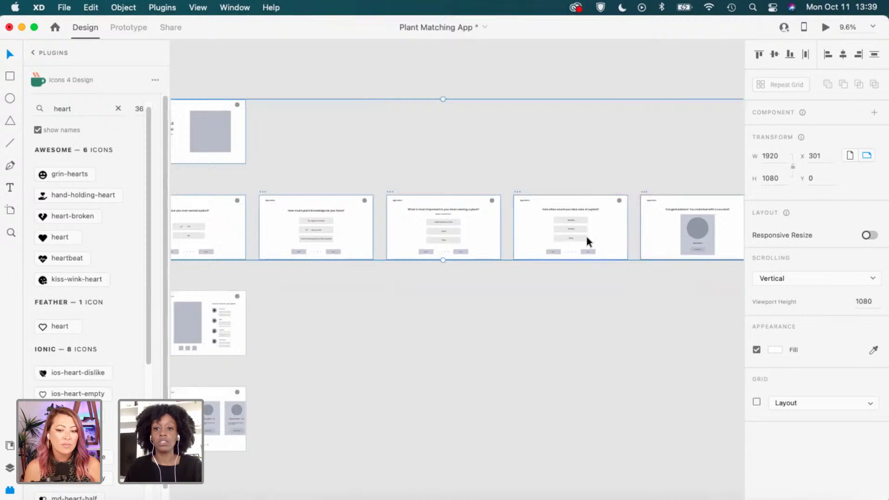
pyautogui.scroll(-2, 585, 235)
pyautogui.keyDown('shift'); pyautogui.click(221, 278); pyautogui.keyUp('shift')
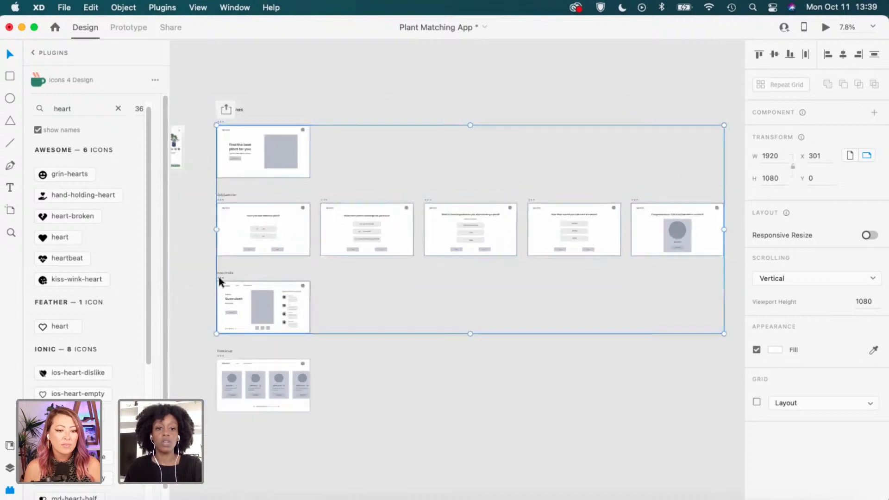
pyautogui.keyDown('shift'); pyautogui.click(220, 361); pyautogui.keyUp('shift')
pyautogui.scroll(-2, 321, 345)
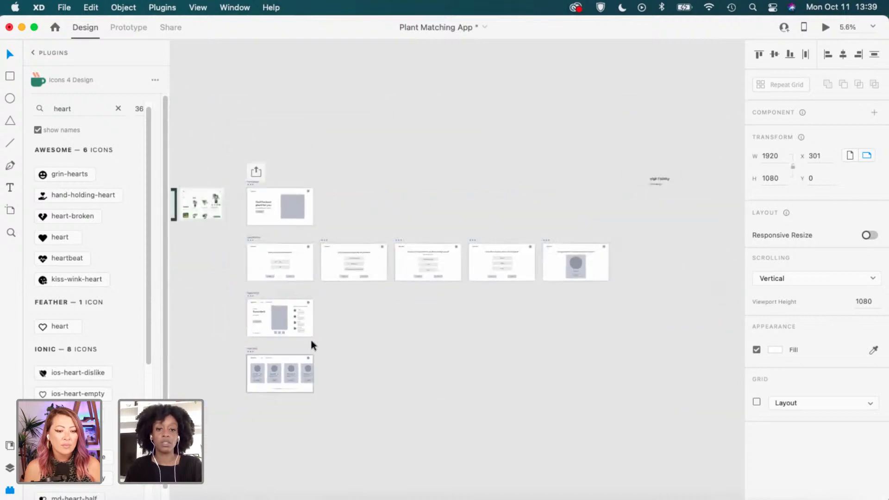
# Alt-drag the selected artboards right to X 11999 as duplicates and dismiss the productivity tip.
pyautogui.moveTo(250, 356); pyautogui.dragTo(649, 350)
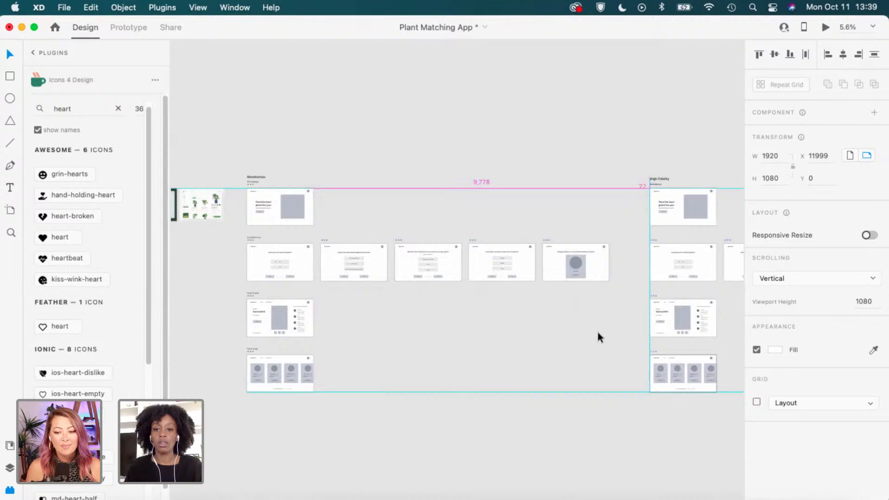
pyautogui.click(597, 329)
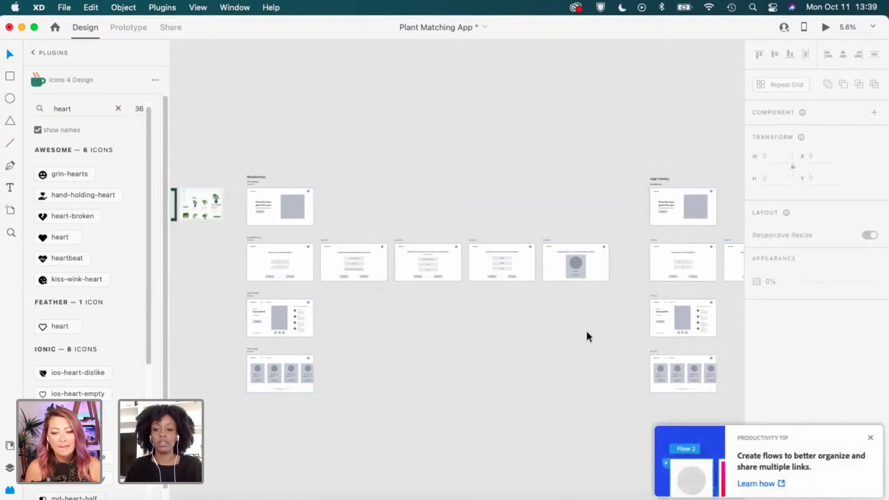
pyautogui.moveTo(587, 332); pyautogui.dragTo(521, 340)
pyautogui.click(868, 438)
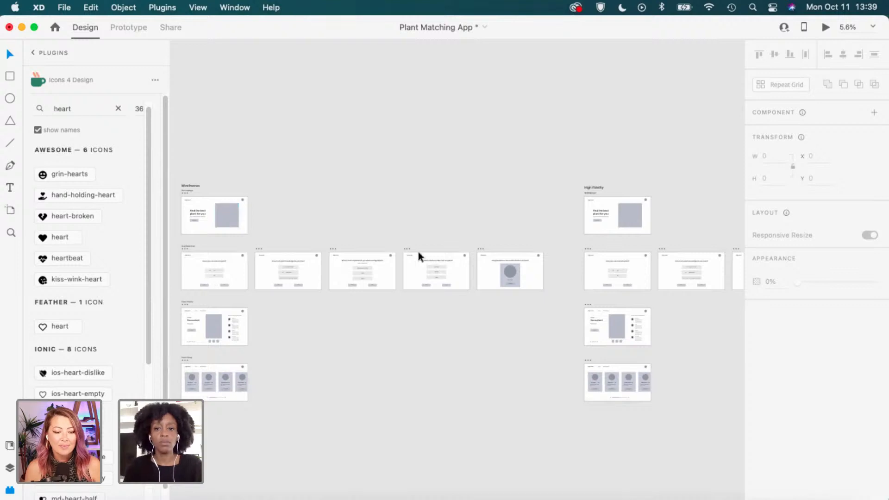
# Select the Plant Profile and Plant Shop row labels.
pyautogui.scroll(2, 190, 241)
pyautogui.click(191, 247)
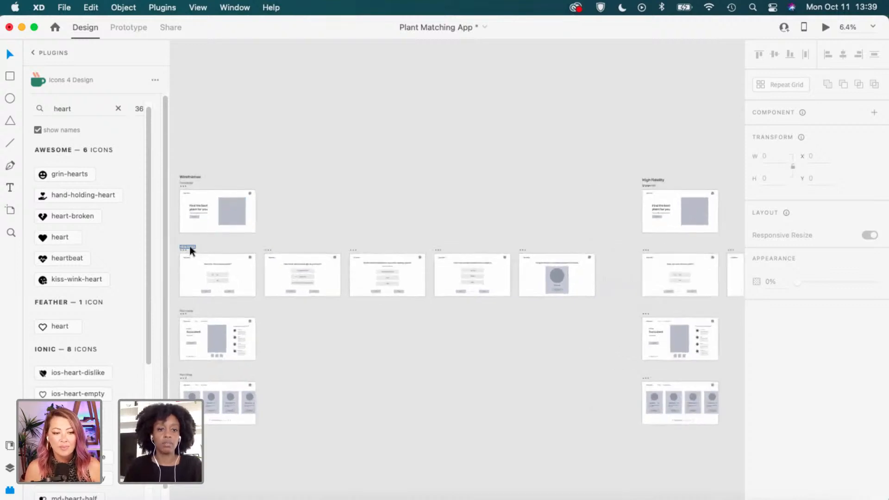
pyautogui.moveTo(188, 249); pyautogui.dragTo(187, 312)
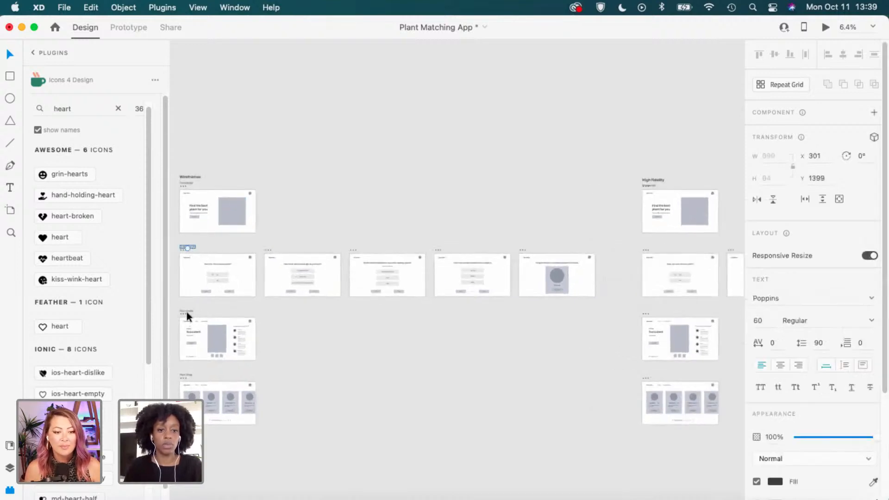
pyautogui.keyDown('shift'); pyautogui.click(186, 378); pyautogui.keyUp('shift')
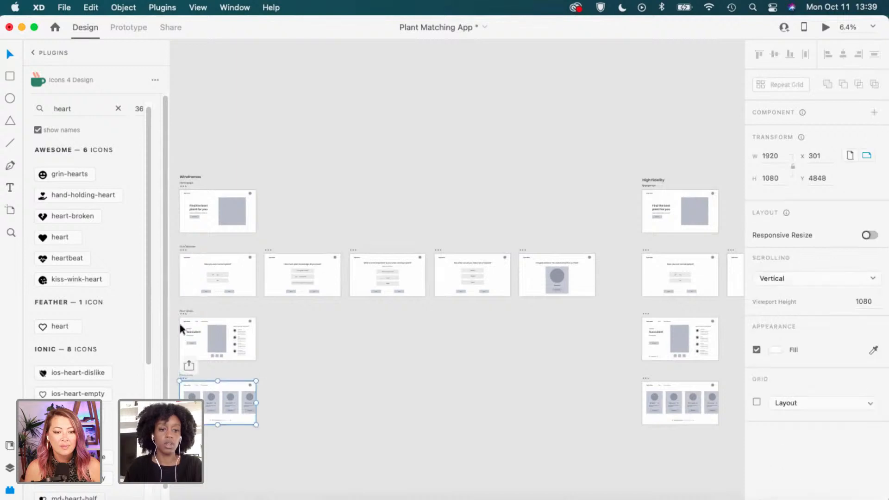
pyautogui.click(187, 311)
pyautogui.keyDown('shift'); pyautogui.click(190, 373); pyautogui.keyUp('shift')
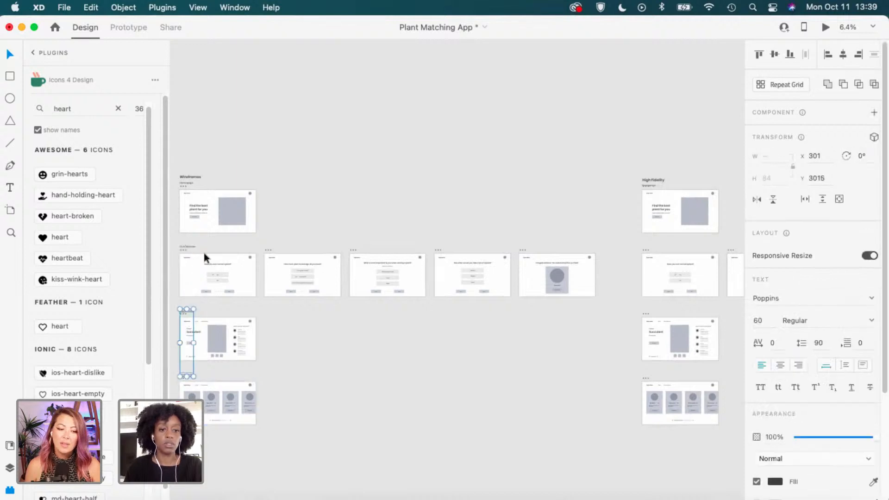
# Copy the Quiz/Matcher, Plant Profile and Plant Shop labels and place them above the High Fidelity rows.
pyautogui.keyDown('shift'); pyautogui.click(190, 245); pyautogui.keyUp('shift')
pyautogui.press('super+c')
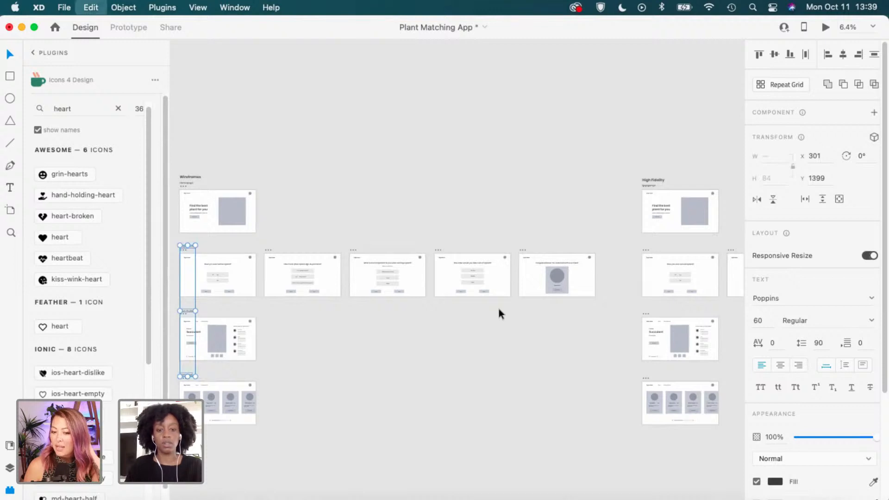
pyautogui.moveTo(621, 347); pyautogui.dragTo(336, 343)
pyautogui.click(387, 263)
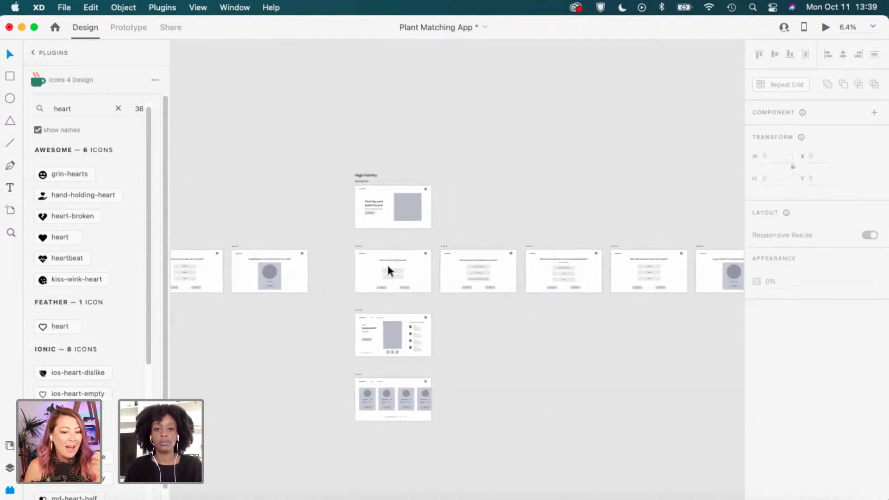
pyautogui.scroll(5, 393, 278)
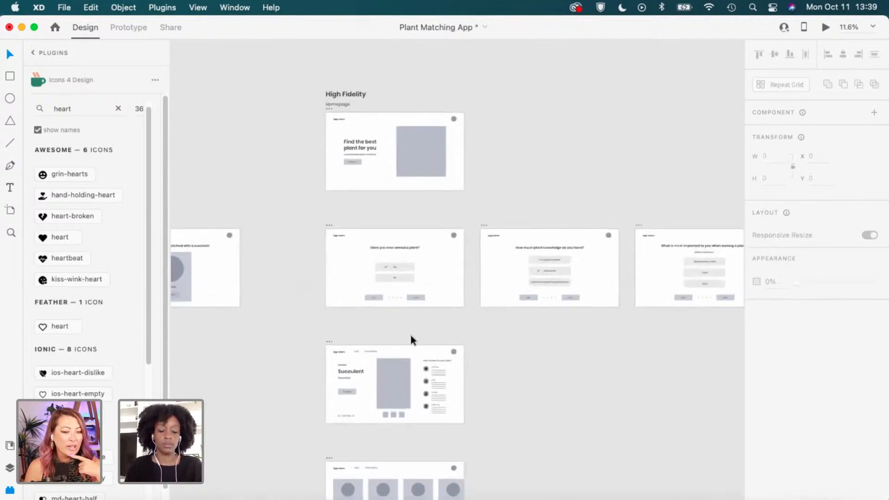
pyautogui.press('super+v')
pyautogui.moveTo(460, 276); pyautogui.dragTo(344, 334)
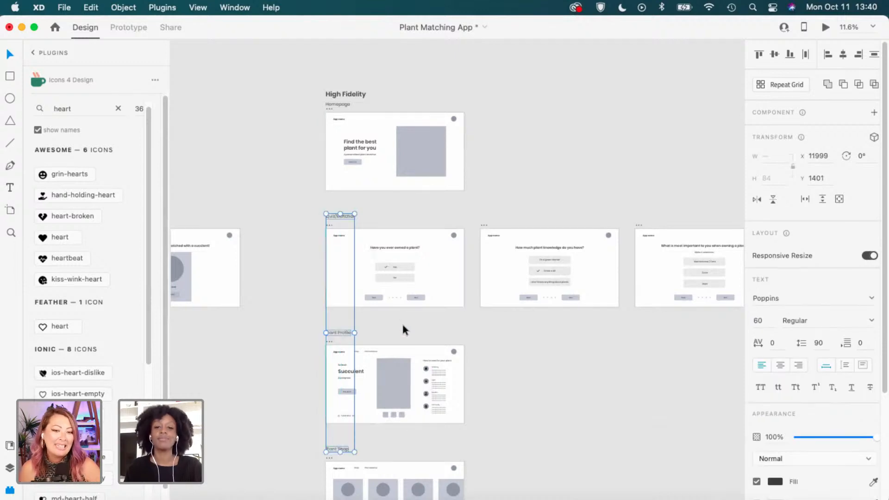
pyautogui.click(402, 321)
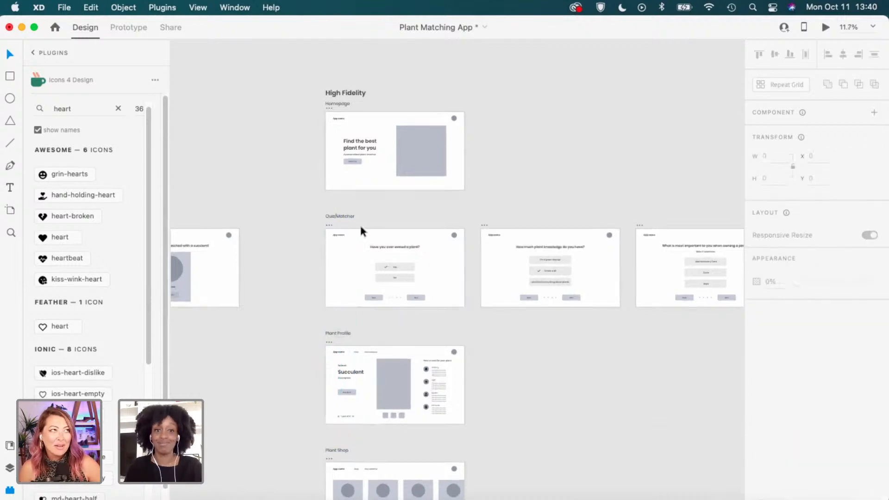
pyautogui.scroll(2, 360, 223)
pyautogui.scroll(2, 359, 220)
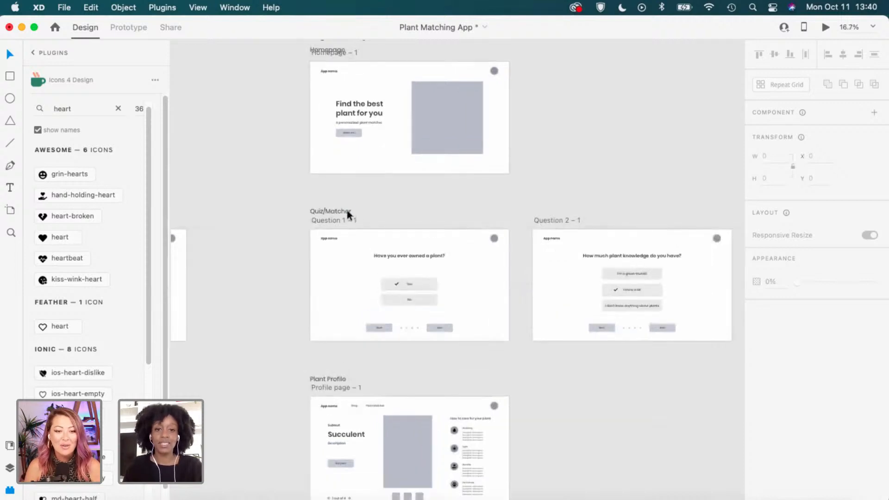
pyautogui.scroll(1, 346, 210)
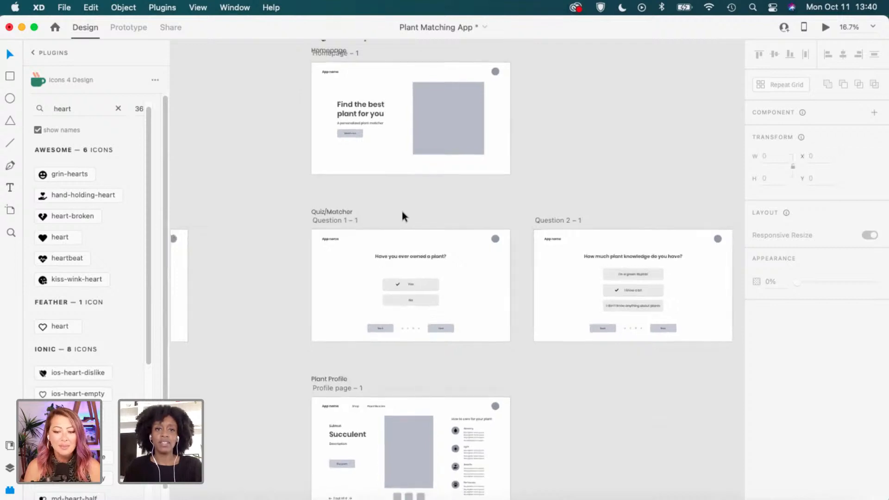
pyautogui.scroll(2, 402, 212)
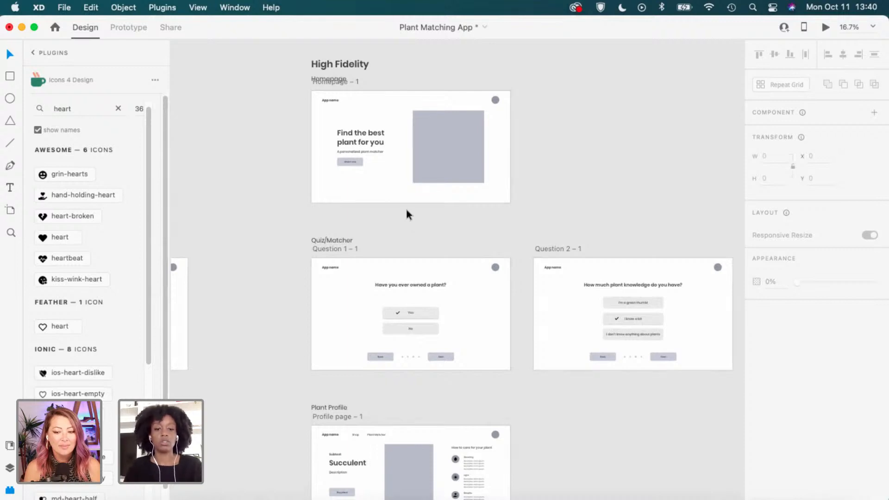
pyautogui.scroll(-2, 404, 209)
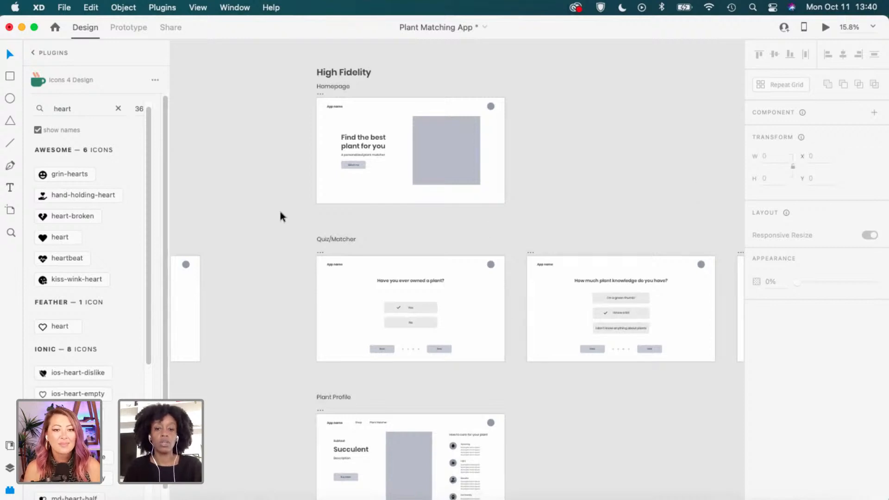
pyautogui.scroll(-2, 611, 342)
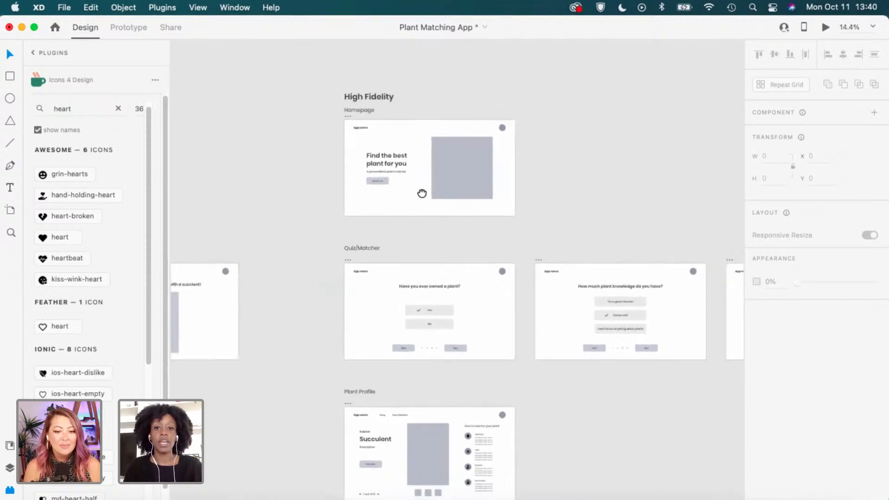
pyautogui.hscroll(5, 493, 203)
pyautogui.scroll(-2, 493, 203)
pyautogui.scroll(-1, 495, 202)
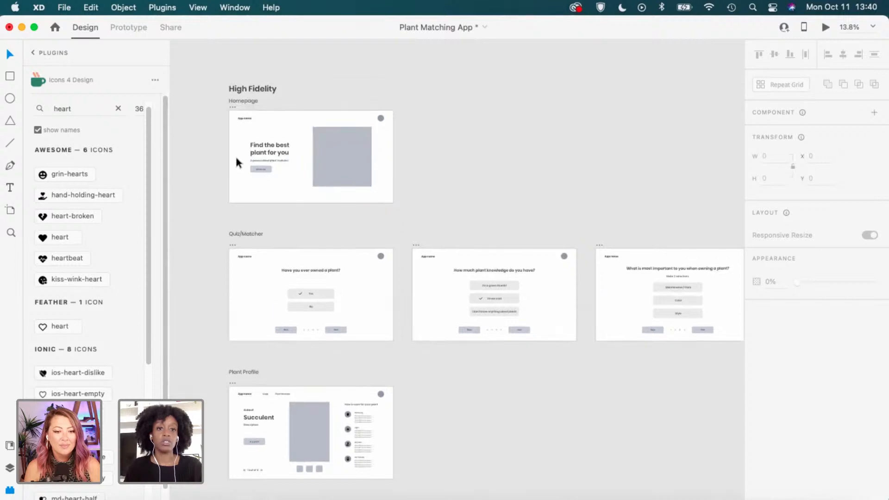
pyautogui.scroll(5, 270, 130)
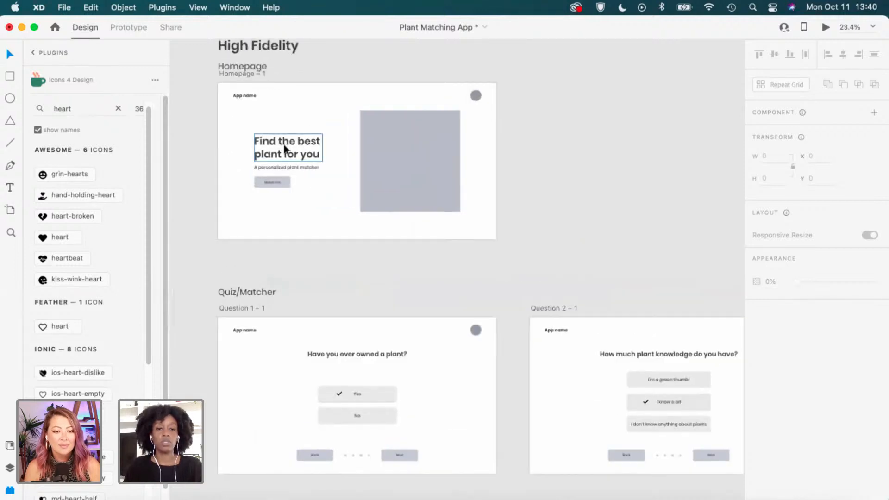
pyautogui.scroll(3, 284, 143)
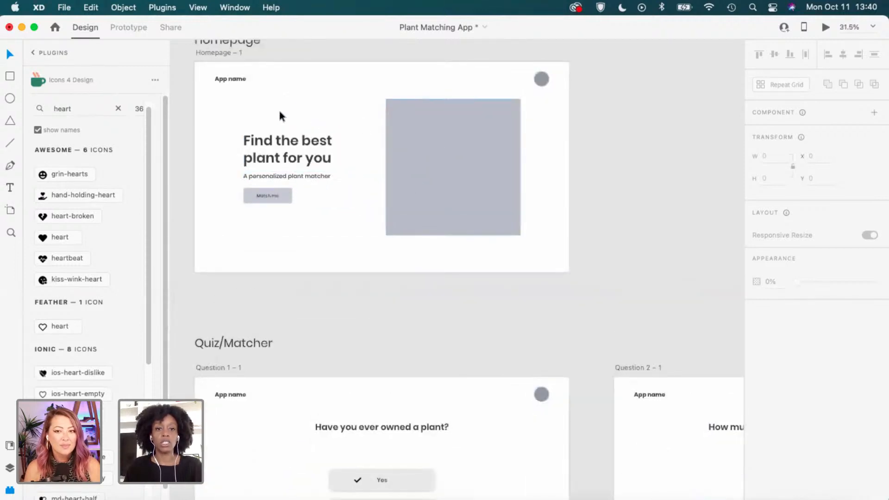
pyautogui.scroll(-2, 348, 196)
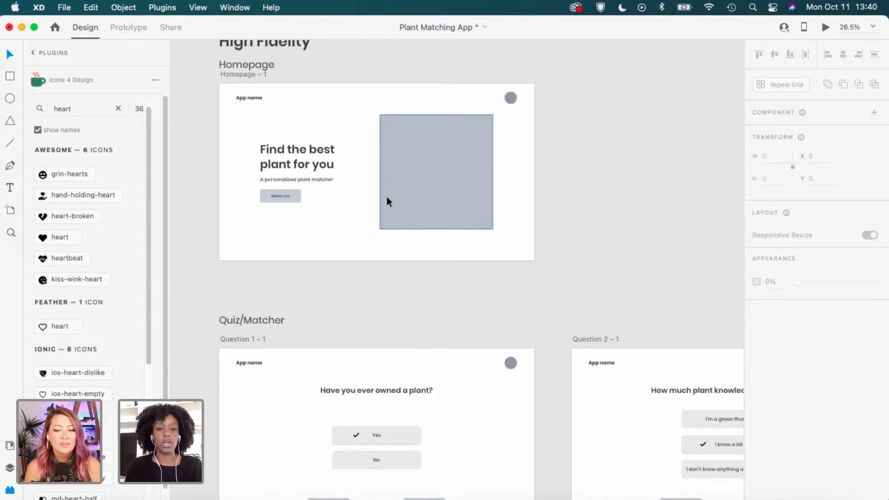
pyautogui.scroll(1, 388, 199)
pyautogui.scroll(-1, 387, 199)
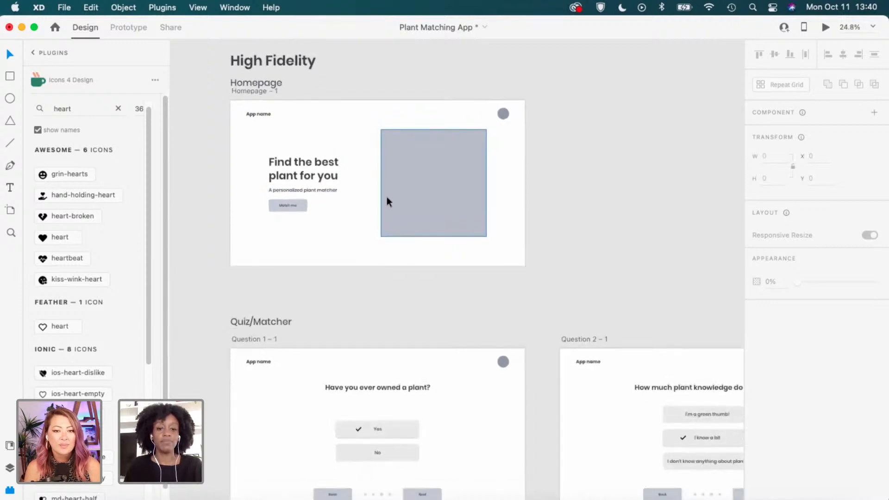
pyautogui.scroll(1, 386, 199)
pyautogui.scroll(-1, 295, 162)
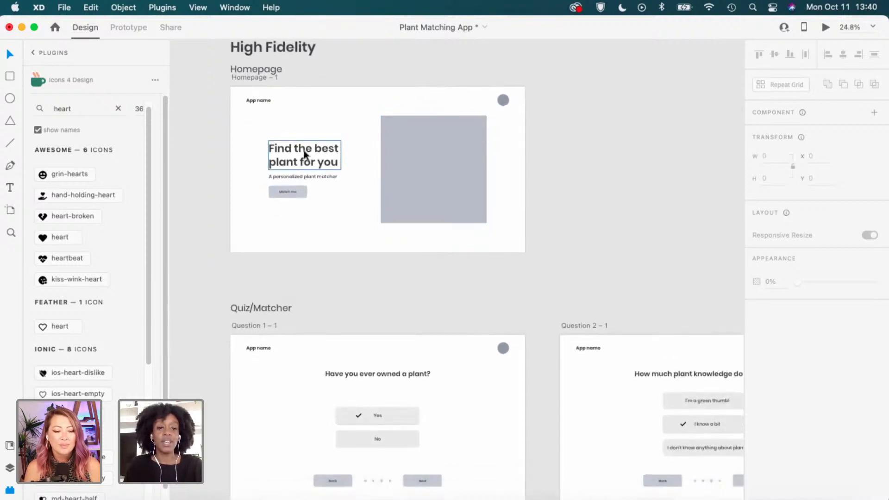
pyautogui.scroll(2, 304, 149)
pyautogui.scroll(-1, 304, 153)
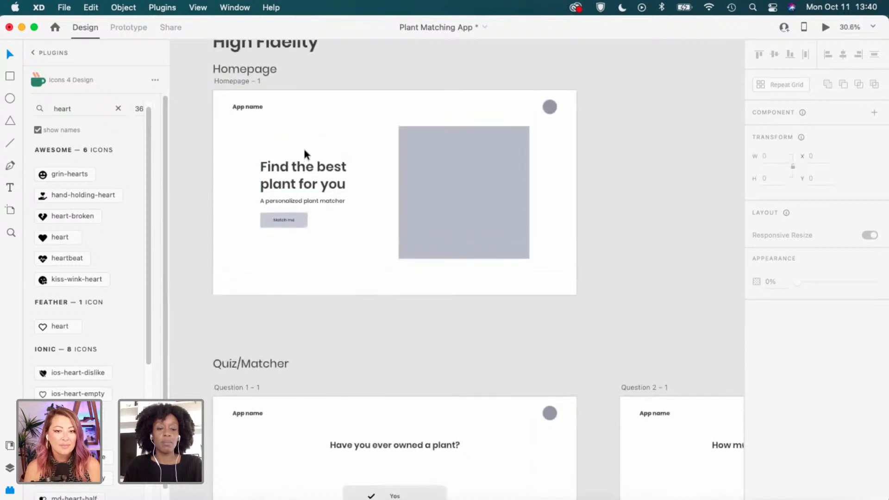
pyautogui.scroll(1, 304, 151)
pyautogui.scroll(1, 304, 150)
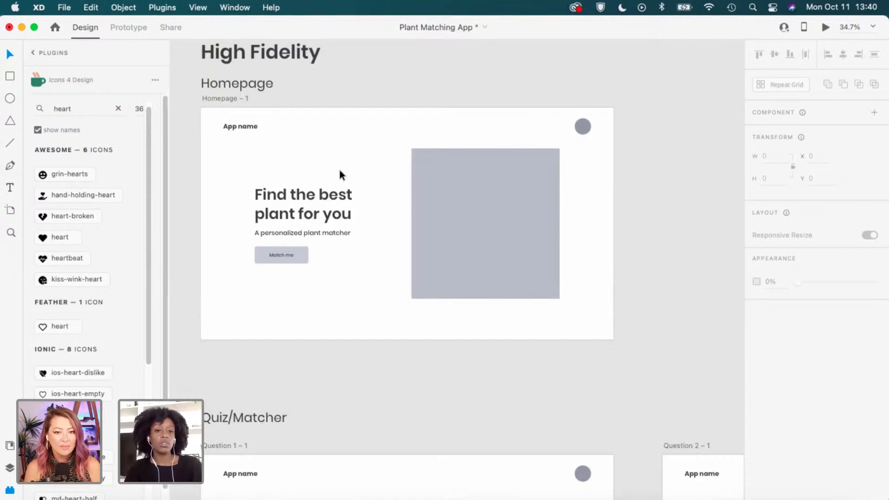
pyautogui.scroll(-1, 368, 179)
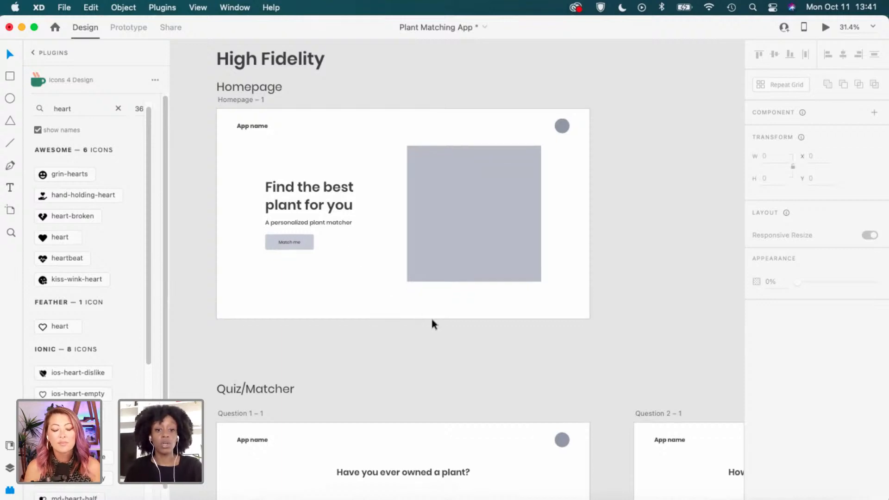
pyautogui.scroll(-2, 431, 315)
pyautogui.scroll(-2, 433, 314)
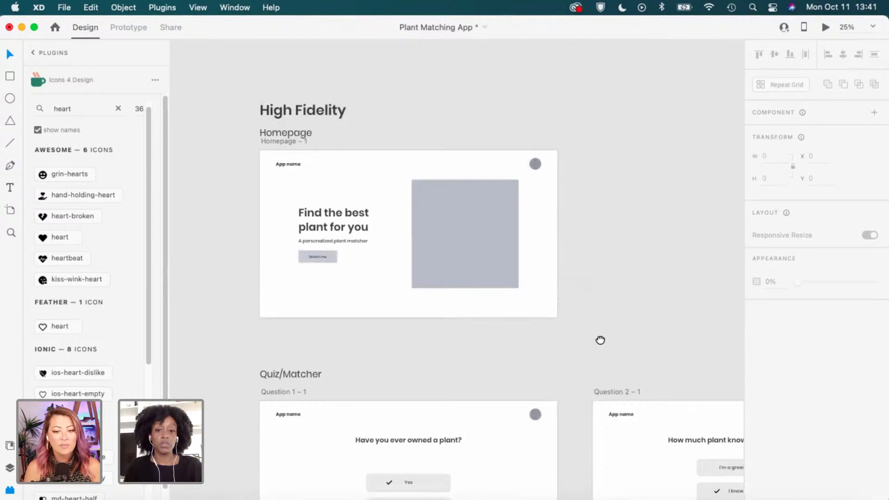
pyautogui.scroll(-2, 599, 341)
pyautogui.hscroll(1, 599, 341)
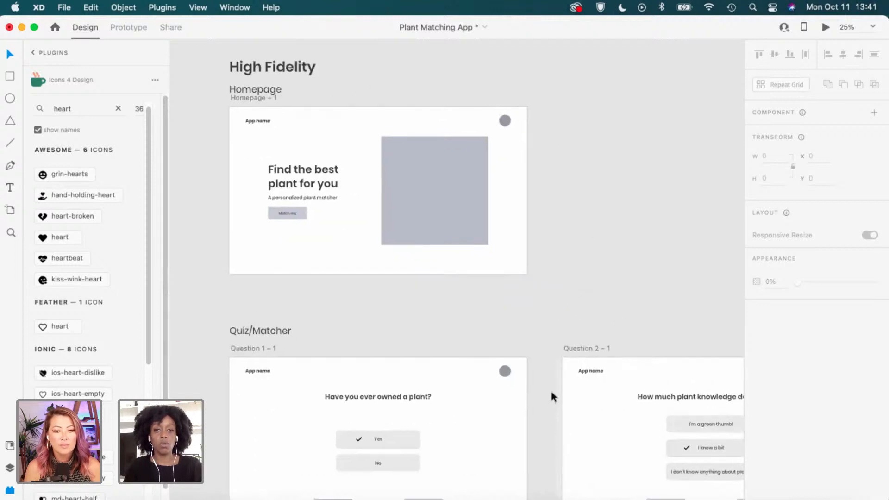
pyautogui.scroll(-1, 547, 362)
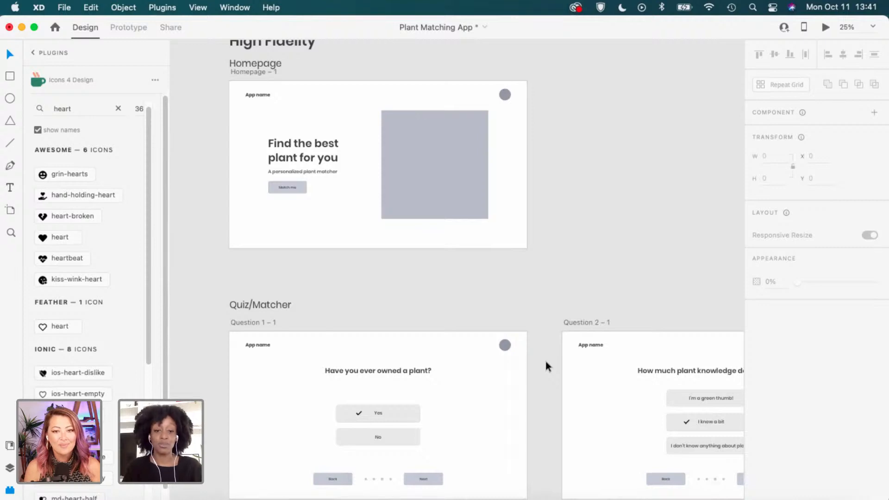
pyautogui.scroll(-2, 546, 362)
pyautogui.scroll(1, 545, 362)
pyautogui.hscroll(-1, 546, 362)
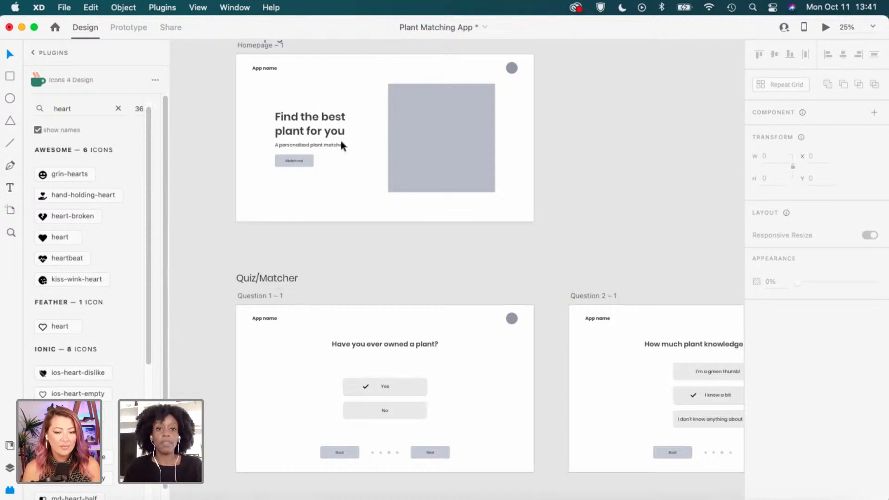
pyautogui.scroll(1, 582, 216)
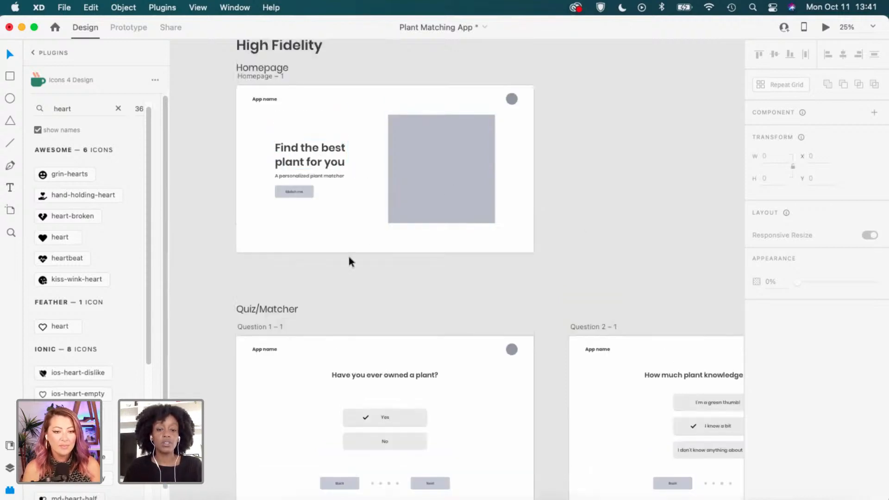
pyautogui.scroll(-2, 350, 261)
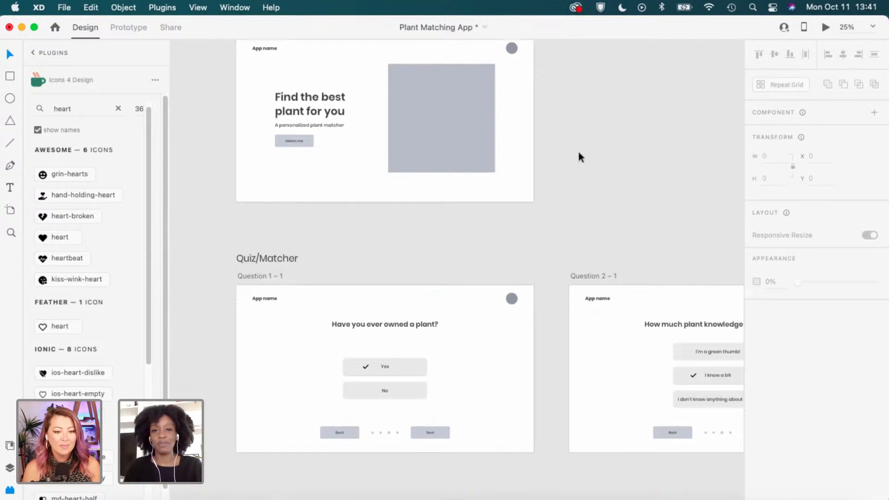
pyautogui.scroll(-6, 554, 321)
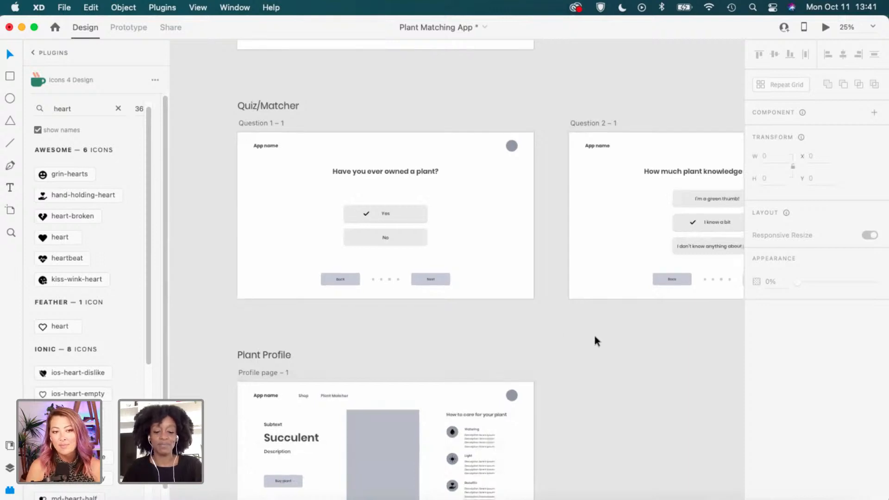
pyautogui.scroll(-3, 594, 335)
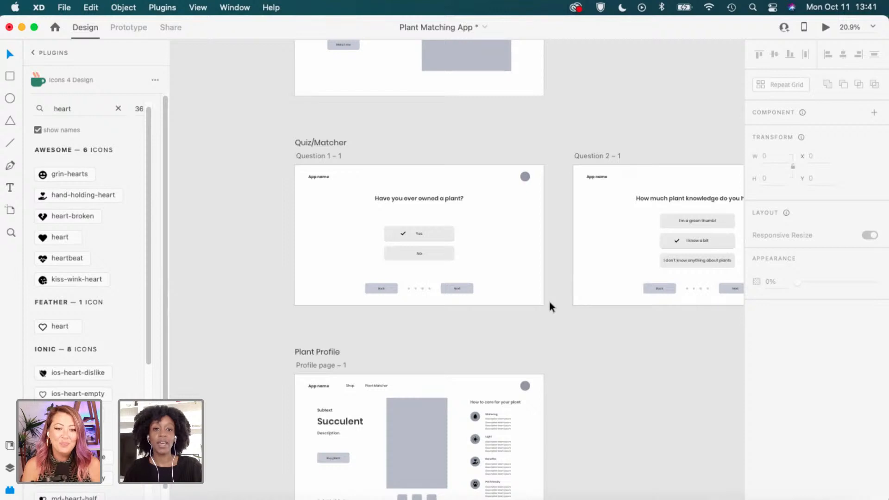
pyautogui.scroll(-3, 548, 299)
pyautogui.scroll(2, 369, 150)
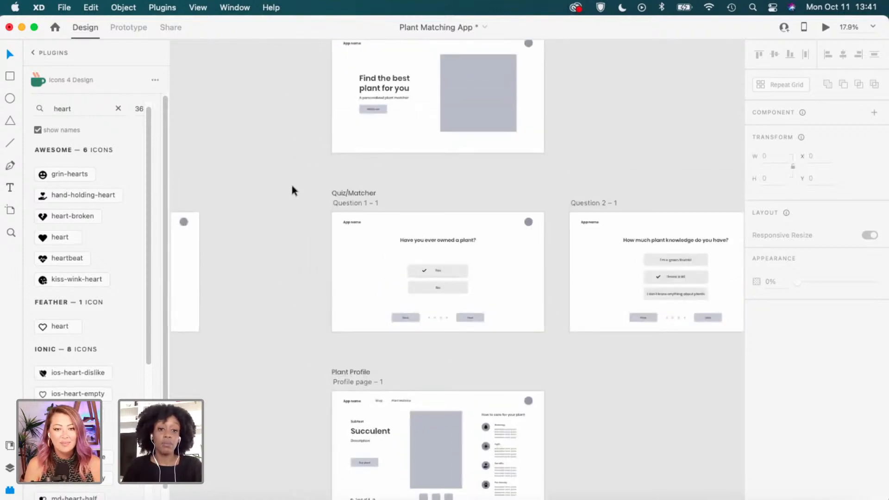
# Pan to the plant Inspiration boards and zoom in to inspect them.
pyautogui.scroll(-2, 293, 187)
pyautogui.moveTo(276, 180); pyautogui.dragTo(576, 208)
pyautogui.moveTo(227, 203); pyautogui.dragTo(589, 191)
pyautogui.moveTo(224, 178); pyautogui.dragTo(601, 199)
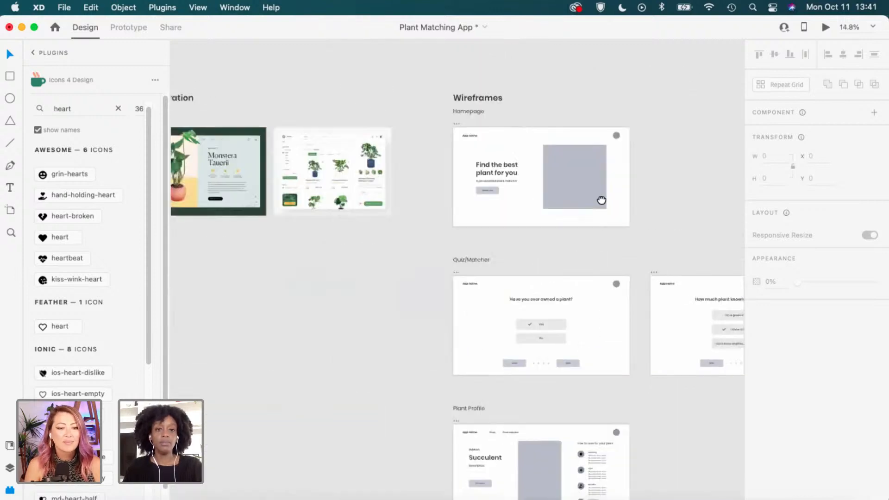
pyautogui.scroll(5, 445, 186)
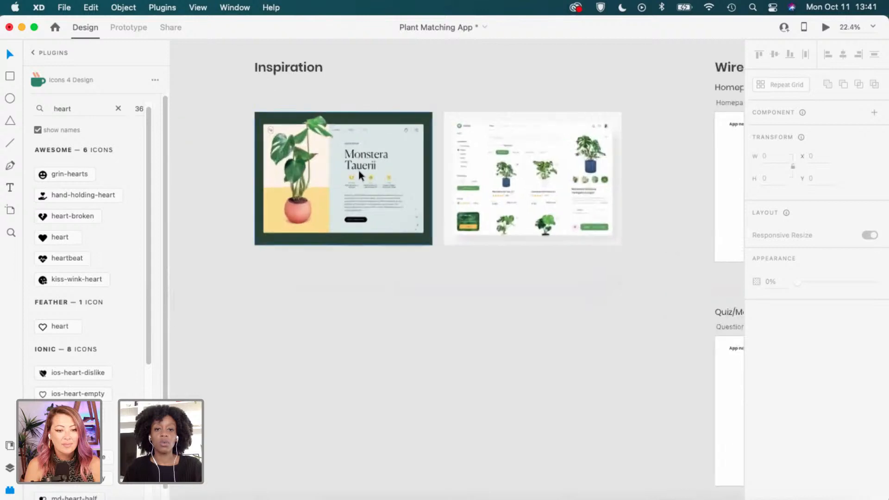
pyautogui.scroll(2, 547, 187)
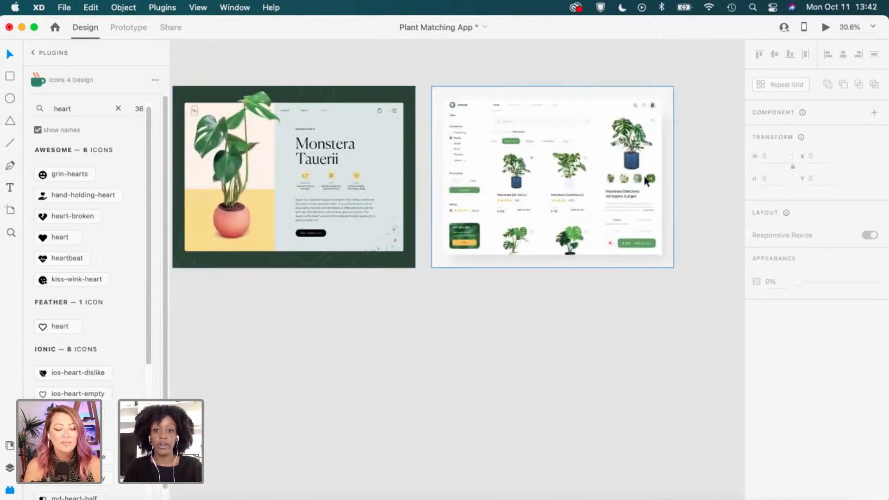
pyautogui.scroll(2, 478, 202)
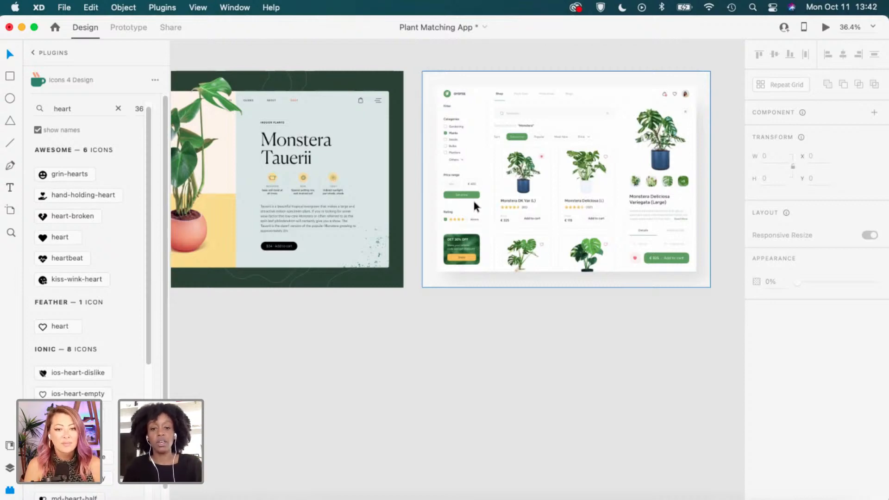
pyautogui.scroll(1, 563, 273)
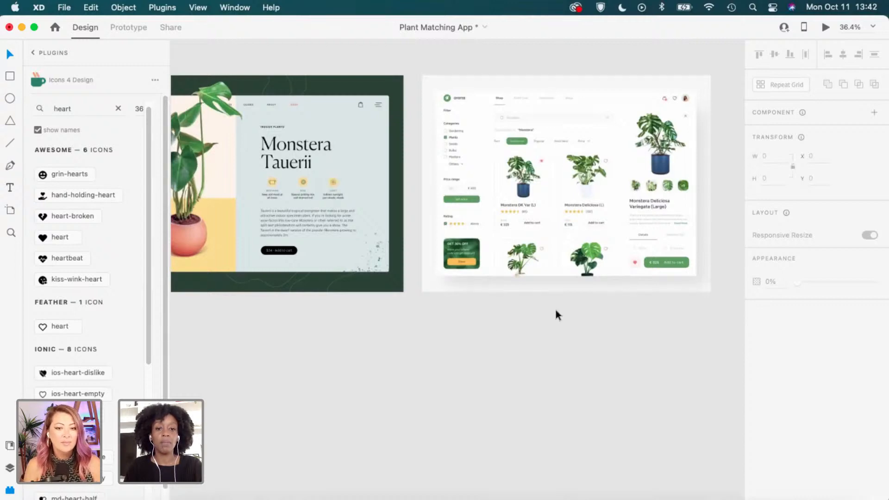
pyautogui.scroll(5, 268, 171)
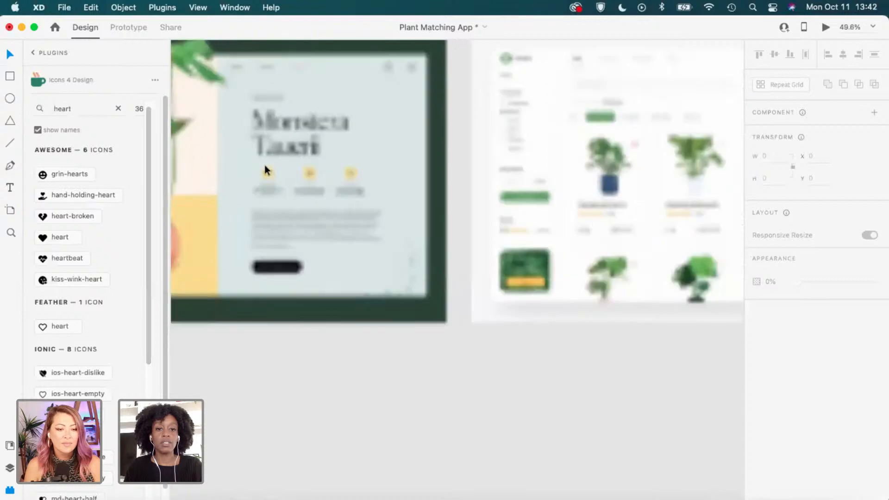
pyautogui.scroll(5, 268, 172)
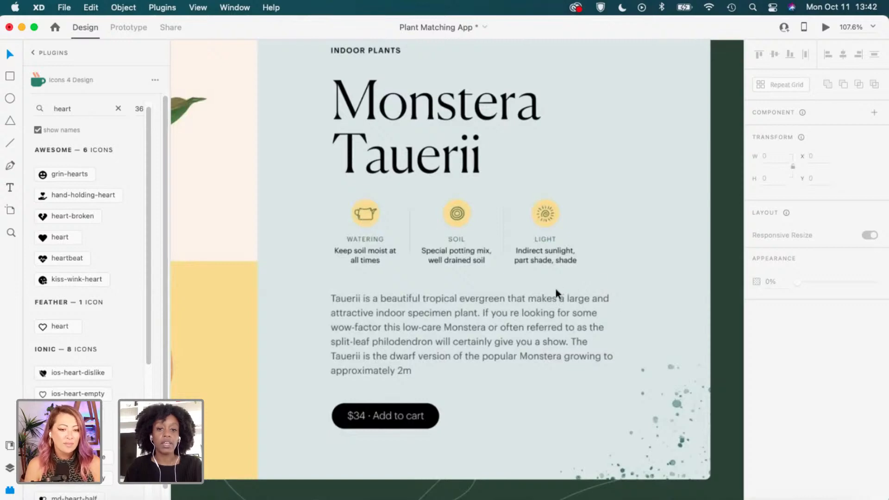
pyautogui.scroll(-2, 554, 290)
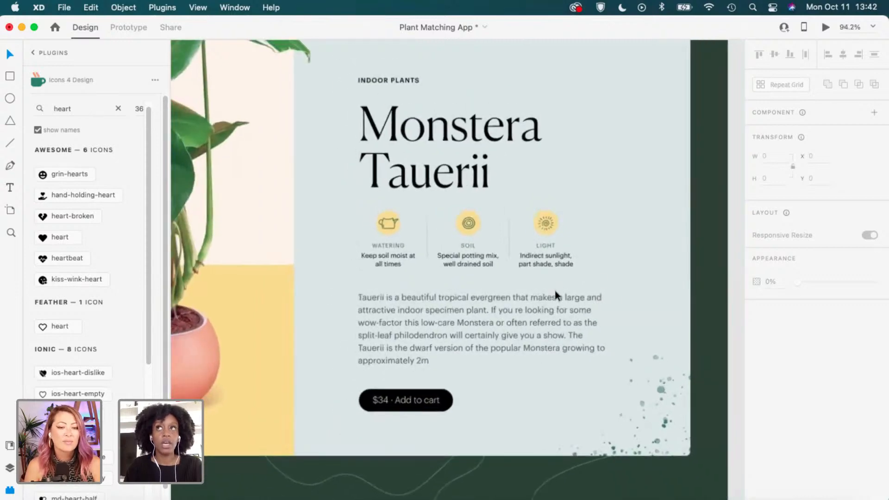
pyautogui.scroll(-1, 555, 292)
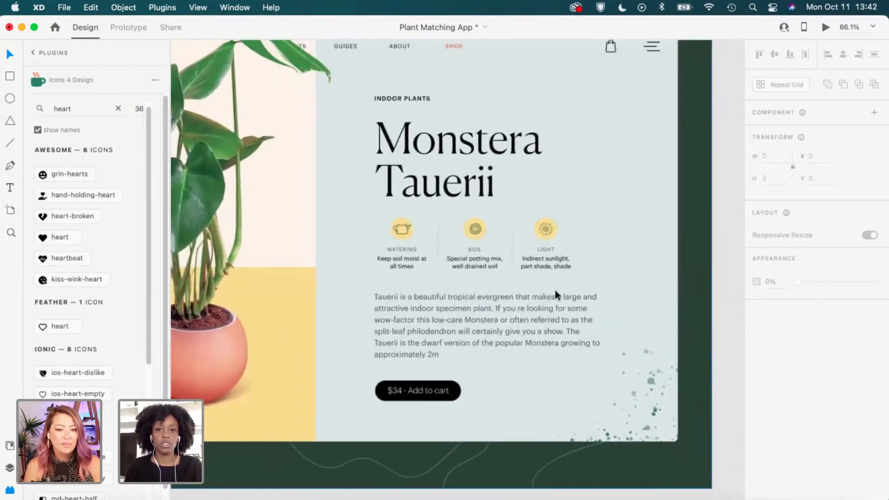
pyautogui.scroll(-5, 554, 290)
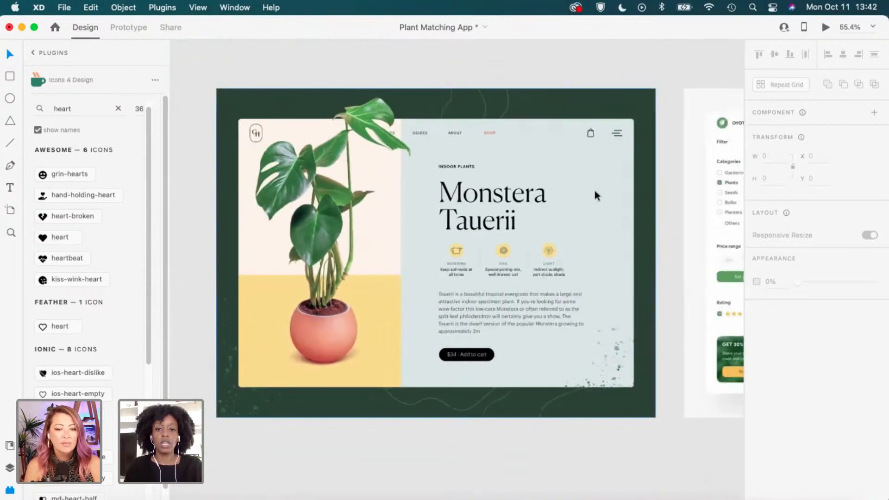
# Look over the plant shop board, pan back to the High Fidelity artboards, then switch to the browser.
pyautogui.moveTo(673, 365); pyautogui.dragTo(407, 349)
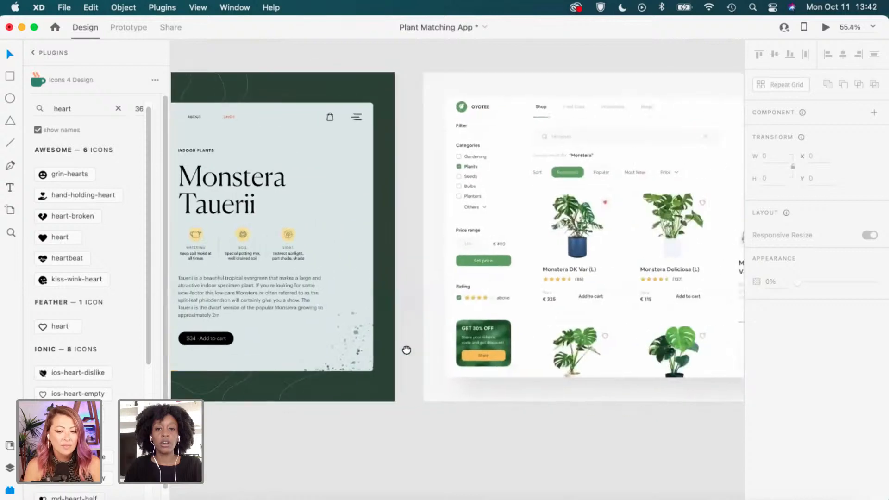
pyautogui.moveTo(510, 272); pyautogui.dragTo(384, 278)
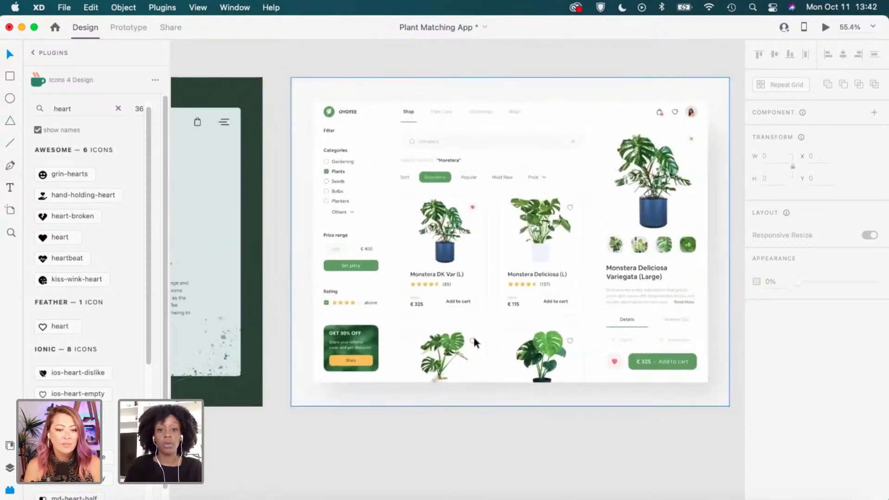
pyautogui.scroll(-3, 490, 339)
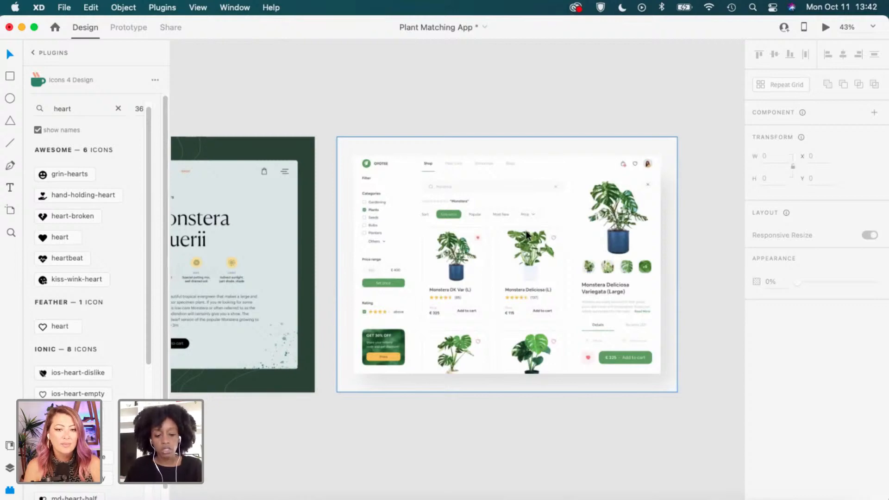
pyautogui.scroll(-2, 527, 231)
pyautogui.scroll(-3, 531, 234)
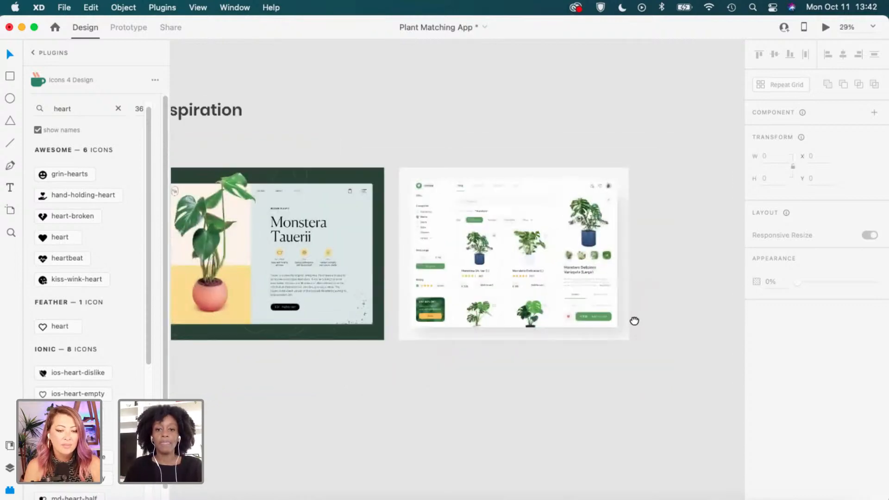
pyautogui.moveTo(633, 320); pyautogui.dragTo(275, 336)
pyautogui.scroll(-4, 614, 346)
pyautogui.moveTo(676, 361); pyautogui.dragTo(338, 305)
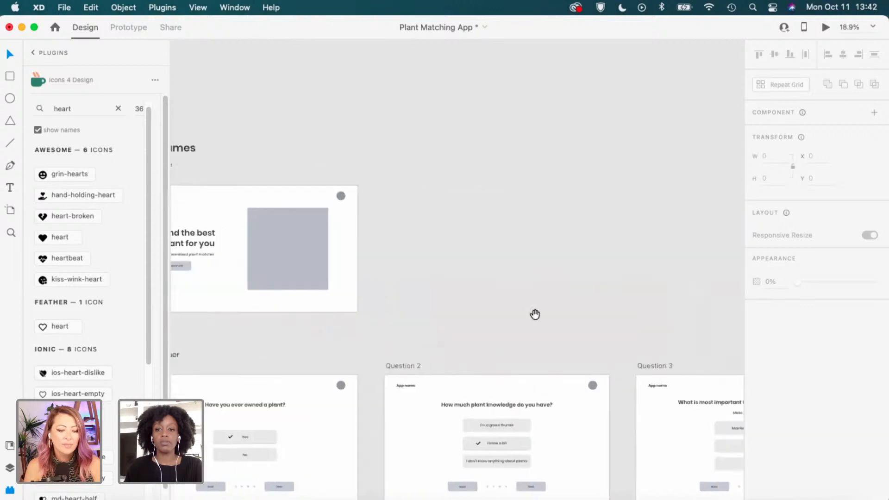
pyautogui.moveTo(665, 330); pyautogui.dragTo(249, 279)
pyautogui.moveTo(666, 313); pyautogui.dragTo(305, 299)
pyautogui.moveTo(610, 308); pyautogui.dragTo(346, 311)
pyautogui.moveTo(660, 312); pyautogui.dragTo(528, 313)
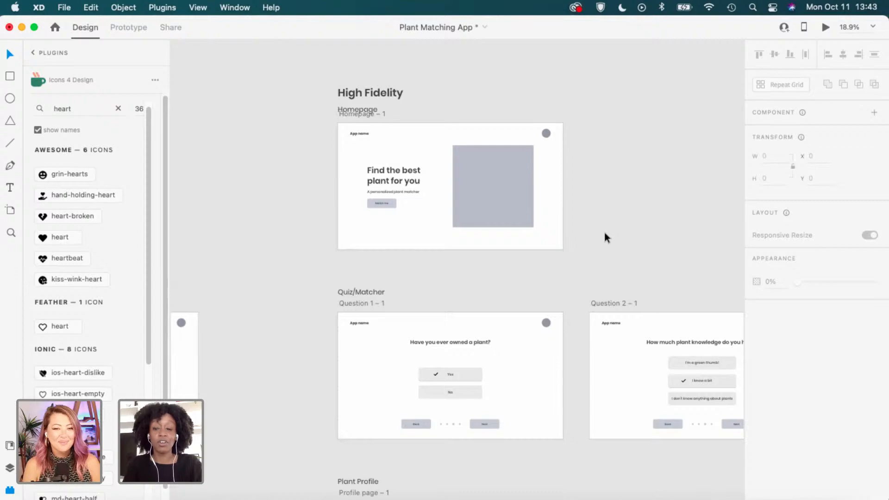
pyautogui.hotkey('ctrl', 'Right')
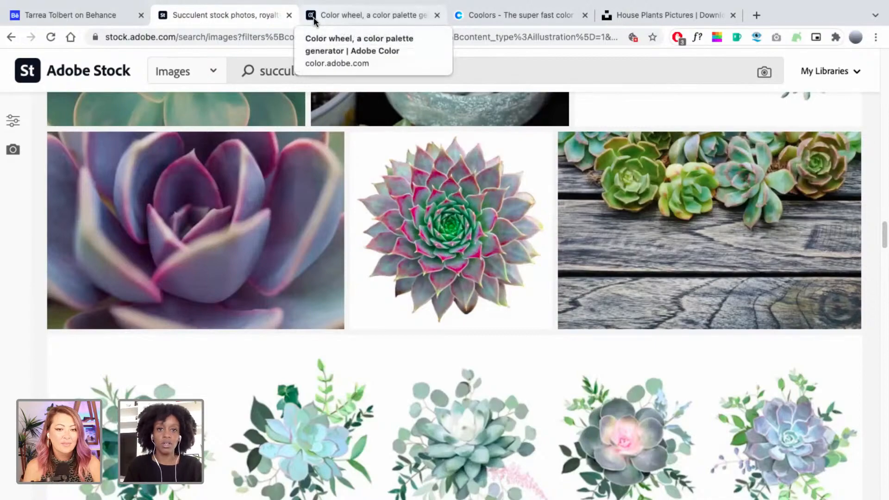
# Open the Adobe Color wheel tab and close the What's New notice.
pyautogui.click(313, 20)
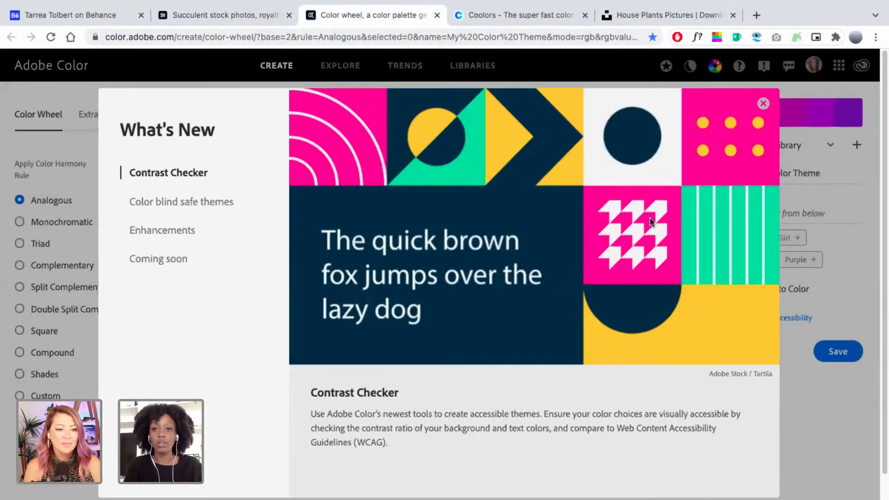
pyautogui.click(763, 103)
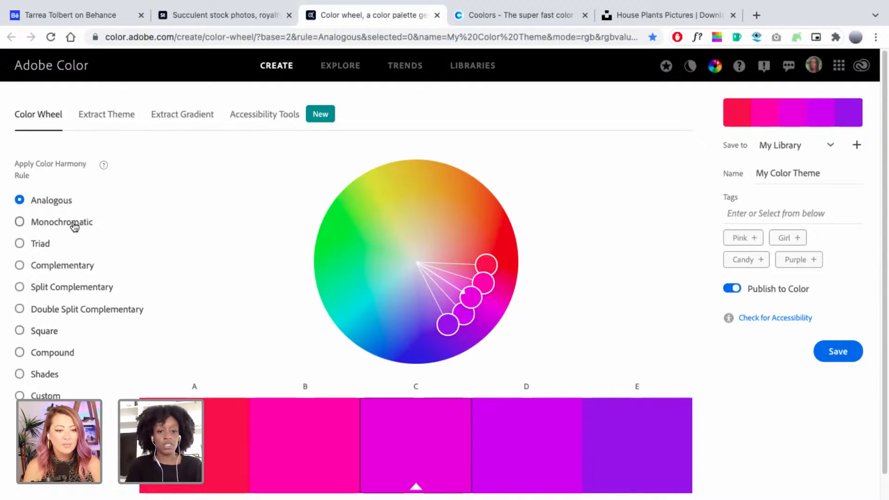
pyautogui.scroll(-1, 248, 374)
pyautogui.moveTo(389, 497)
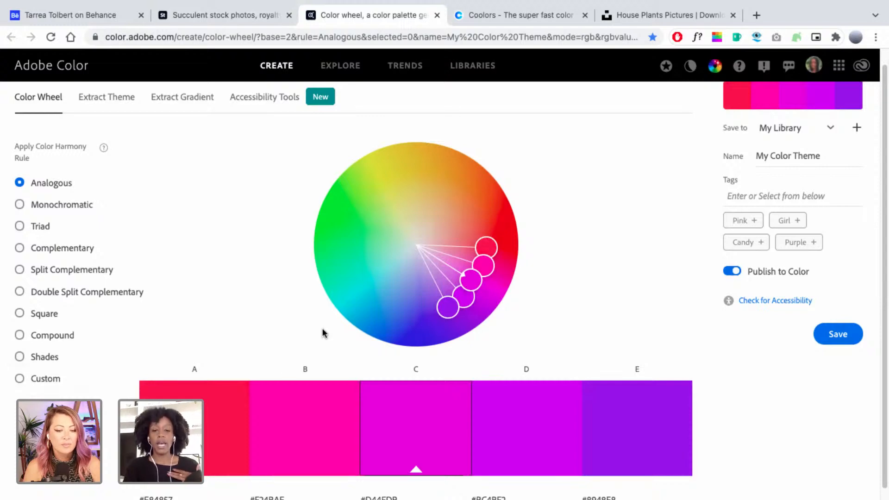
# Draw a small square below the shop board and eyedrop the shop's green button colour into it.
pyautogui.hotkey('ctrl', 'Left')
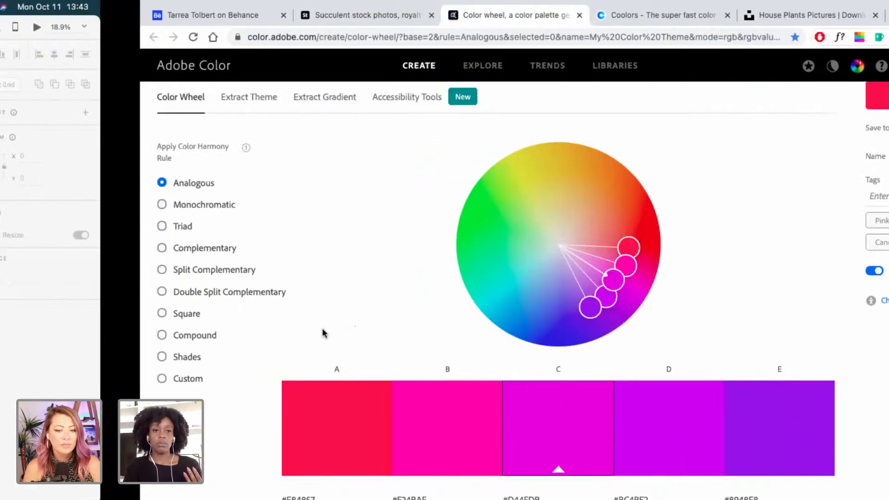
pyautogui.scroll(-3, 346, 267)
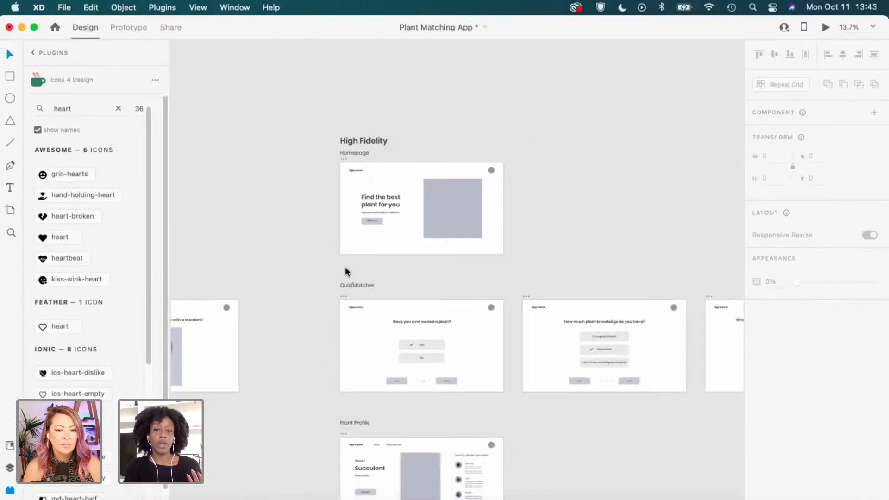
pyautogui.hscroll(-20, 345, 267)
pyautogui.hscroll(-10, 345, 267)
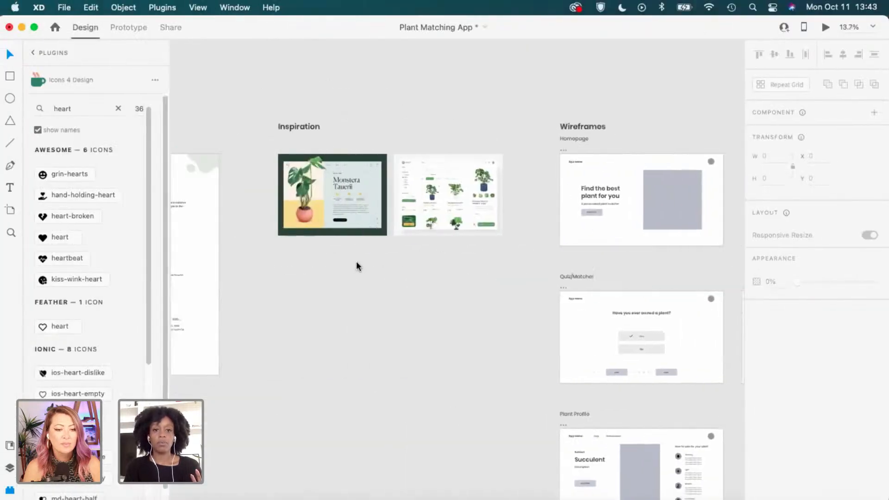
pyautogui.scroll(5, 470, 208)
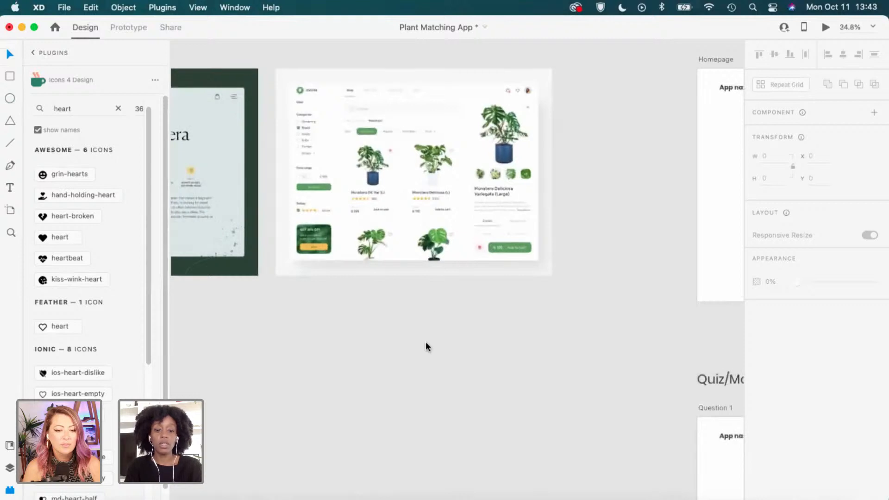
pyautogui.scroll(5, 424, 347)
pyautogui.press('r')
pyautogui.moveTo(394, 290); pyautogui.dragTo(423, 319)
pyautogui.scroll(1, 417, 303)
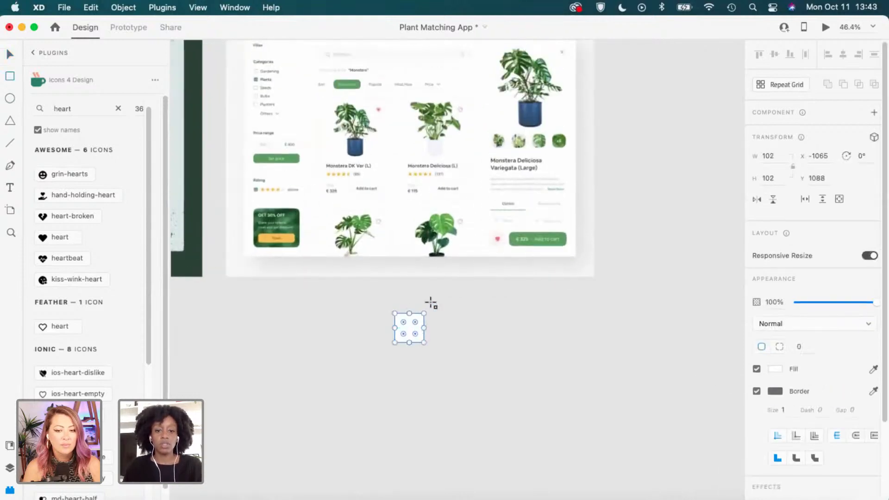
pyautogui.press('i')
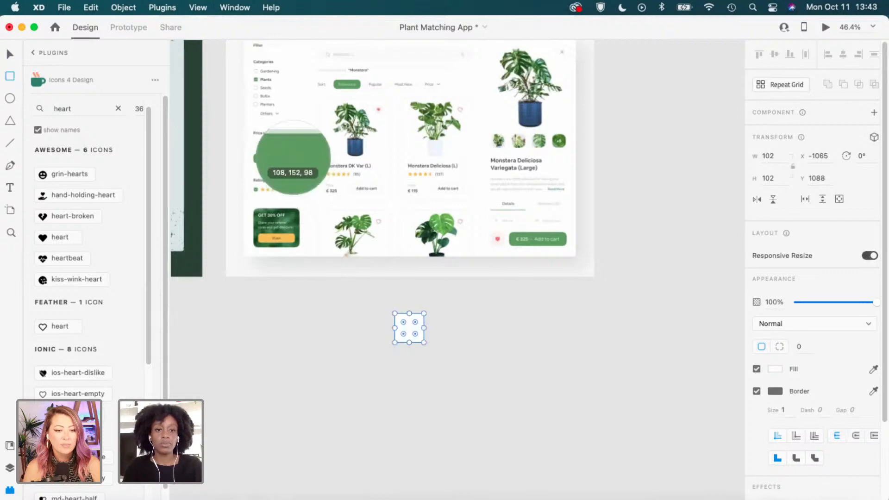
pyautogui.click(296, 160)
# Copy the square's fill hex #5F9D5E and switch to the browser.
pyautogui.click(775, 369)
pyautogui.press('super+c')
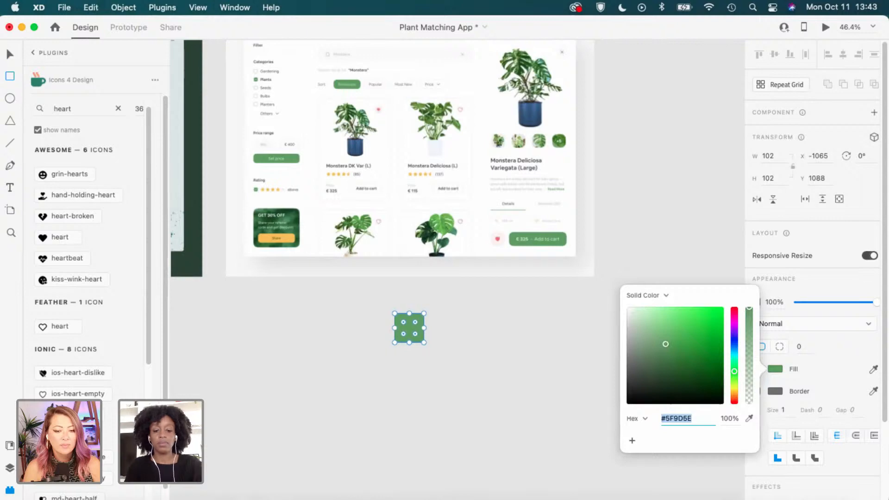
pyautogui.write('c')
pyautogui.click(546, 346)
pyautogui.hotkey('ctrl', 'Right')
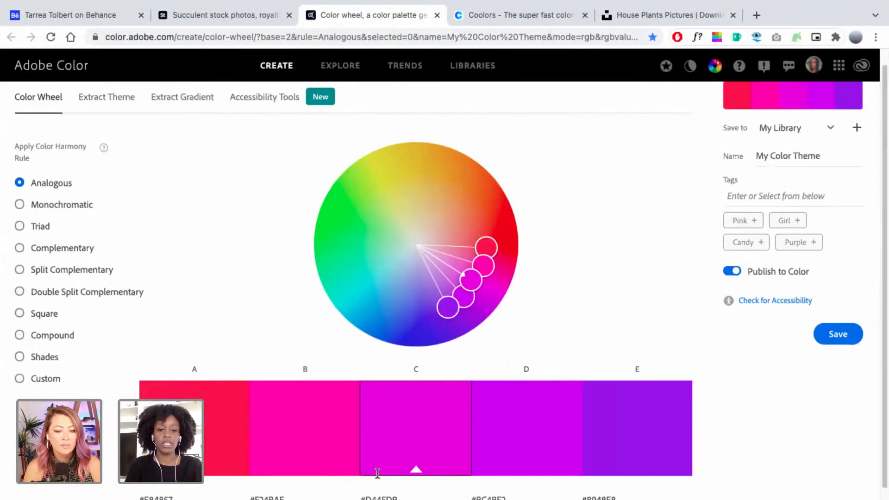
# Paste #5F9D5E into swatch C as the palette's base colour.
pyautogui.doubleClick(376, 496)
pyautogui.press('super+v')
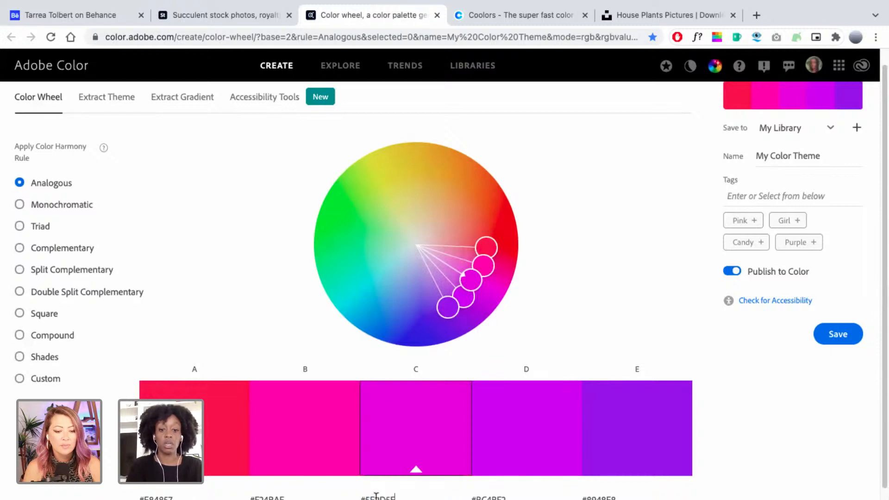
pyautogui.press('Return')
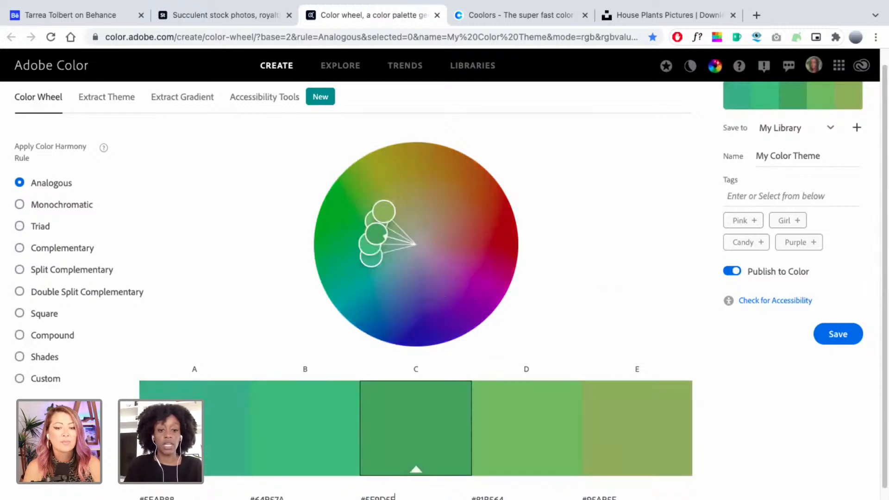
pyautogui.scroll(-2, 497, 465)
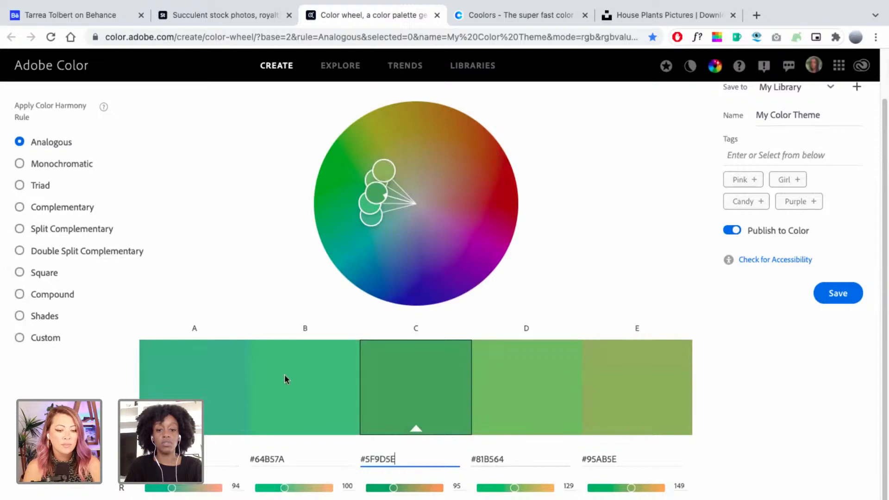
# Compare Monochromatic, Complementary and Split Complementary harmonies, keeping Complementary, then go to the Coolors tab.
pyautogui.click(84, 164)
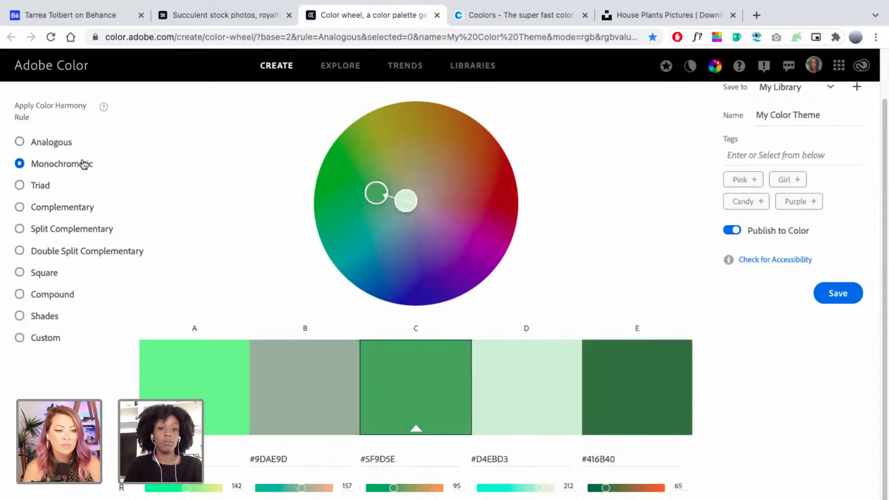
pyautogui.click(60, 207)
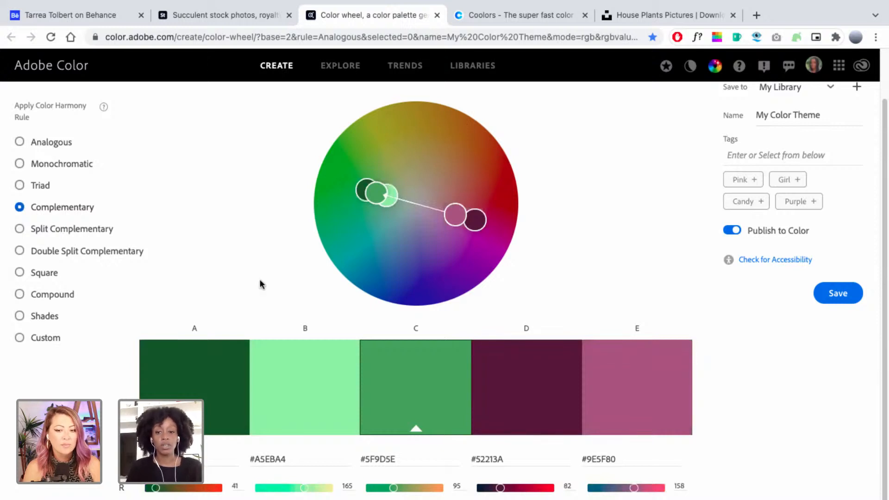
pyautogui.click(101, 235)
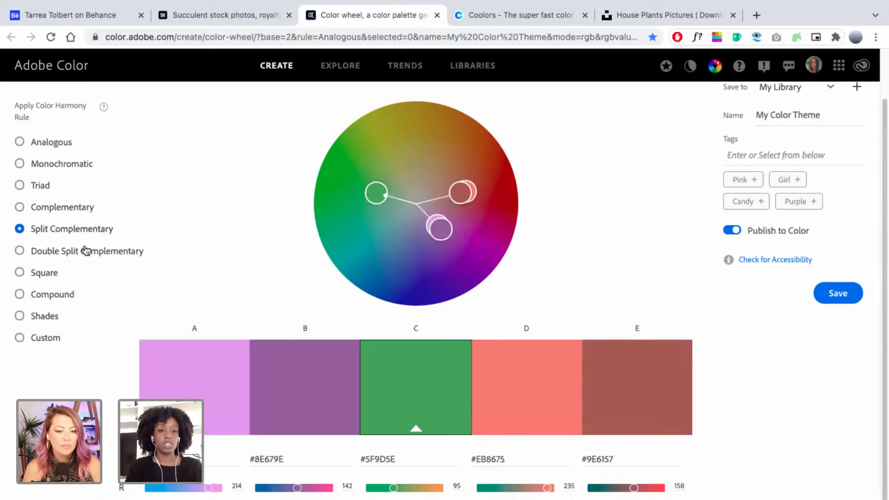
pyautogui.click(73, 210)
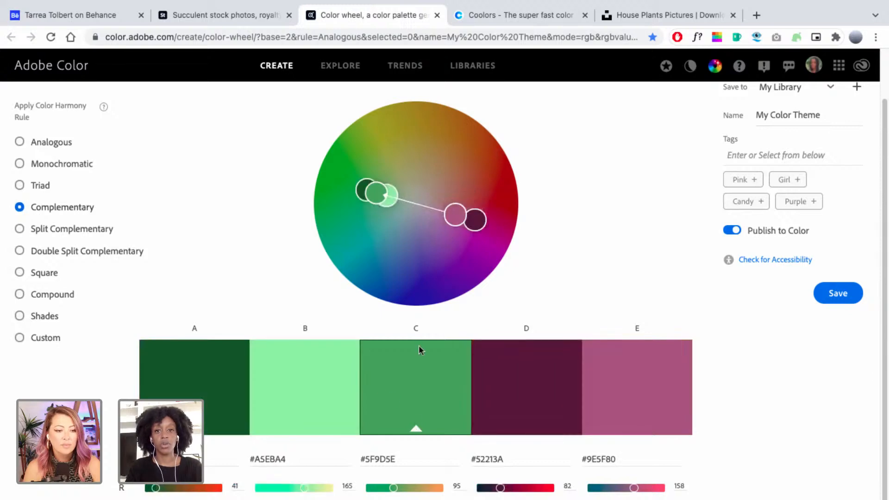
pyautogui.click(574, 17)
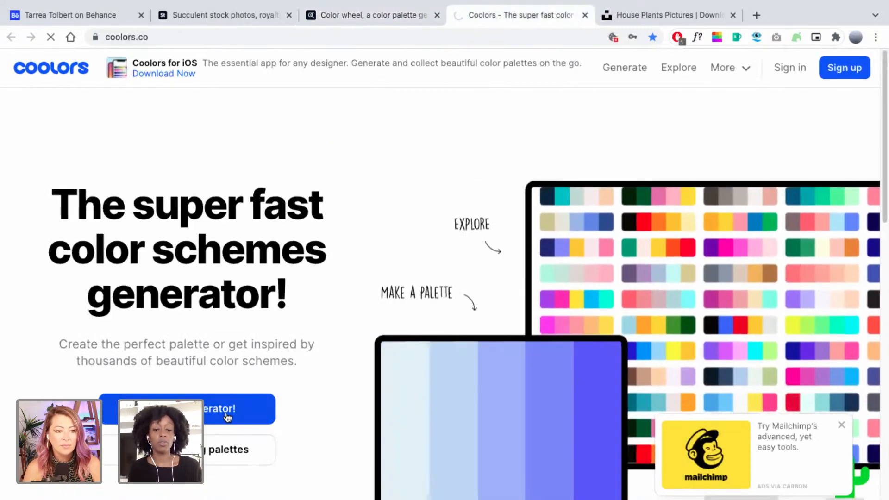
# In Coolors, set the middle palette colour to the green 5F9D5E.
pyautogui.click(227, 416)
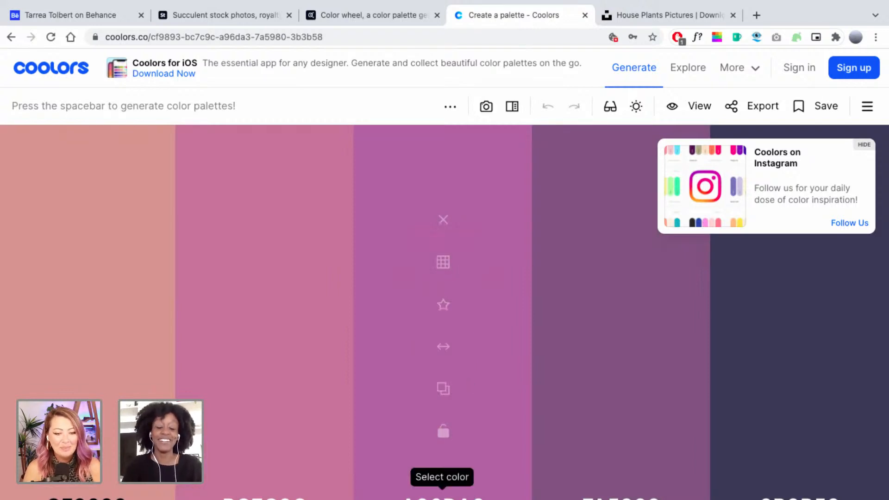
pyautogui.click(442, 495)
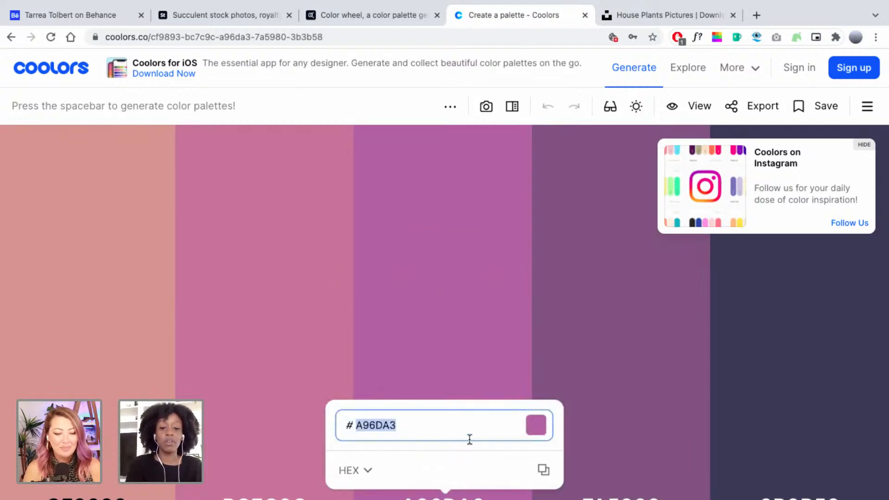
pyautogui.press('super+v')
pyautogui.press('Return')
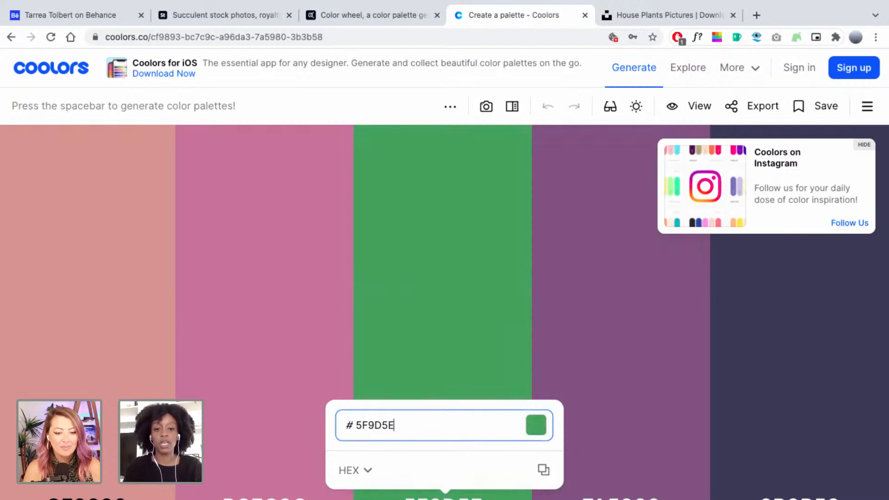
pyautogui.click(499, 287)
pyautogui.click(443, 262)
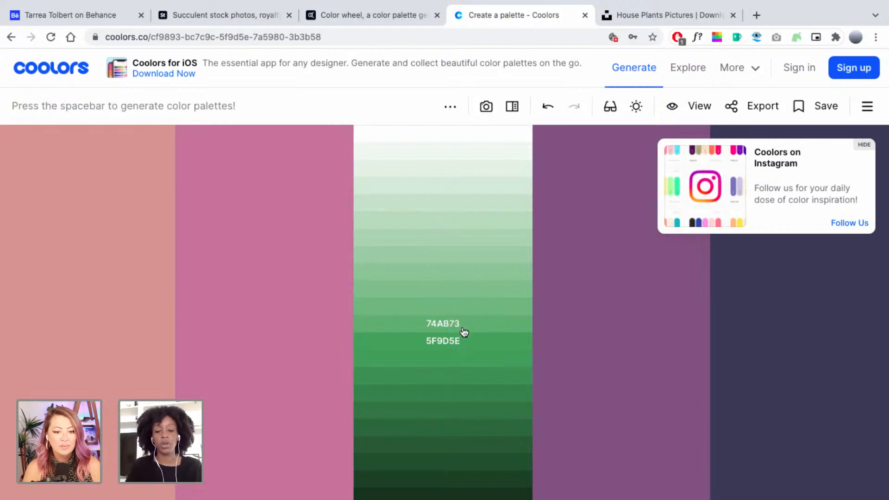
pyautogui.click(457, 345)
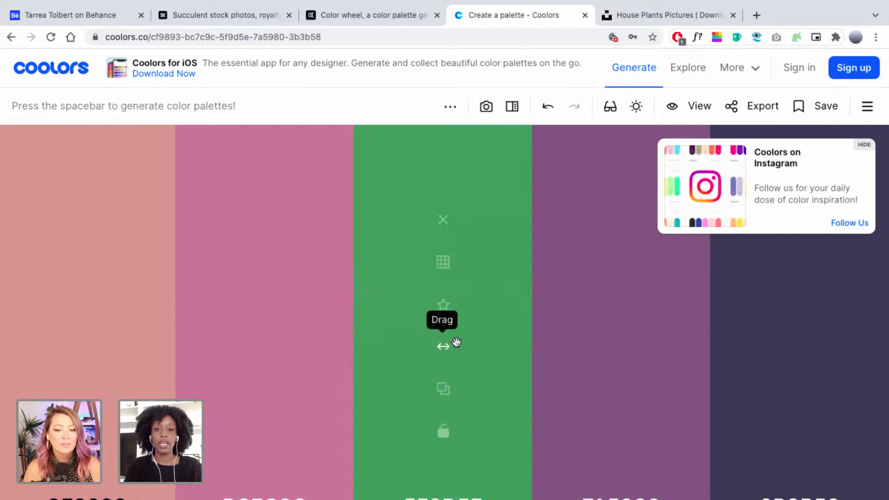
# Lock the 5F9D5E green in the palette and return to Adobe Color.
pyautogui.click(444, 445)
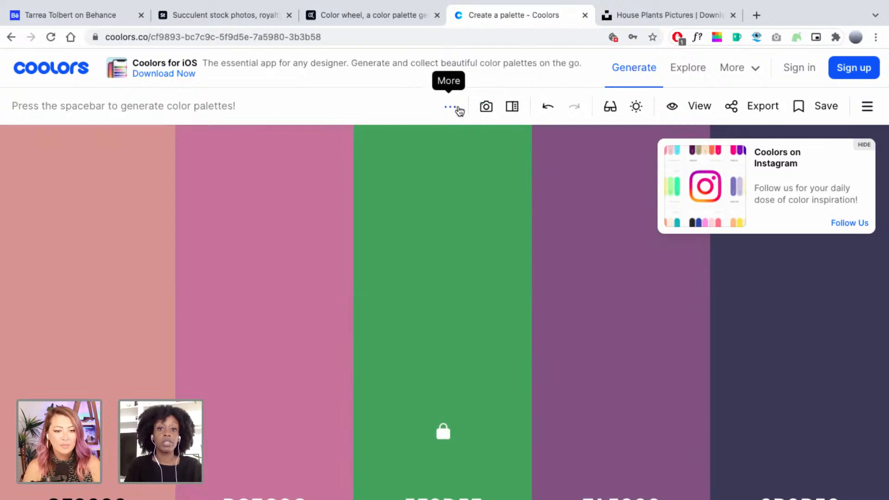
pyautogui.click(457, 108)
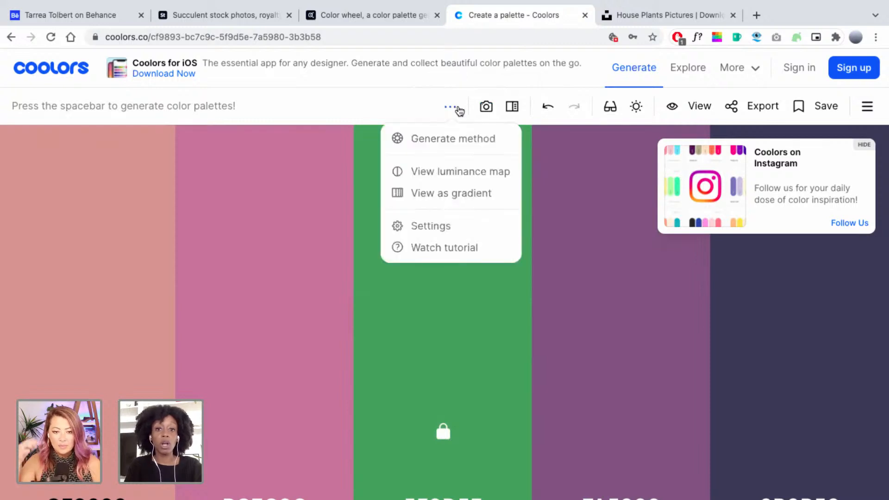
pyautogui.click(426, 105)
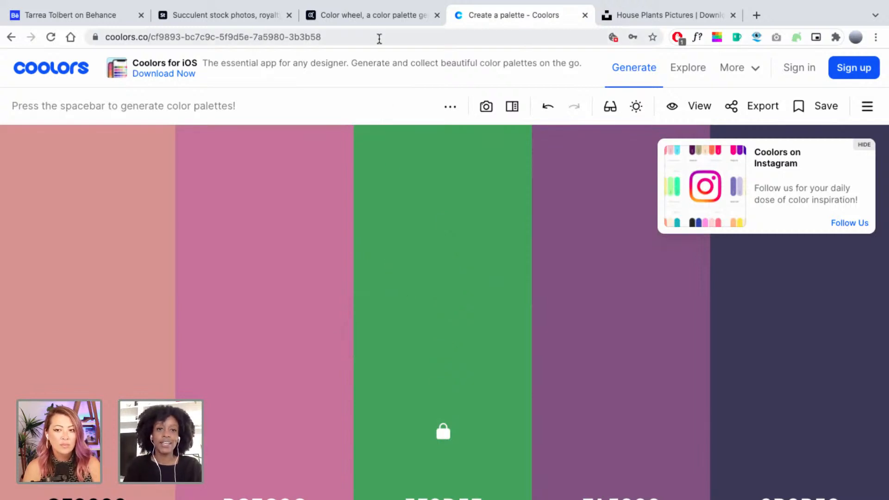
pyautogui.click(370, 18)
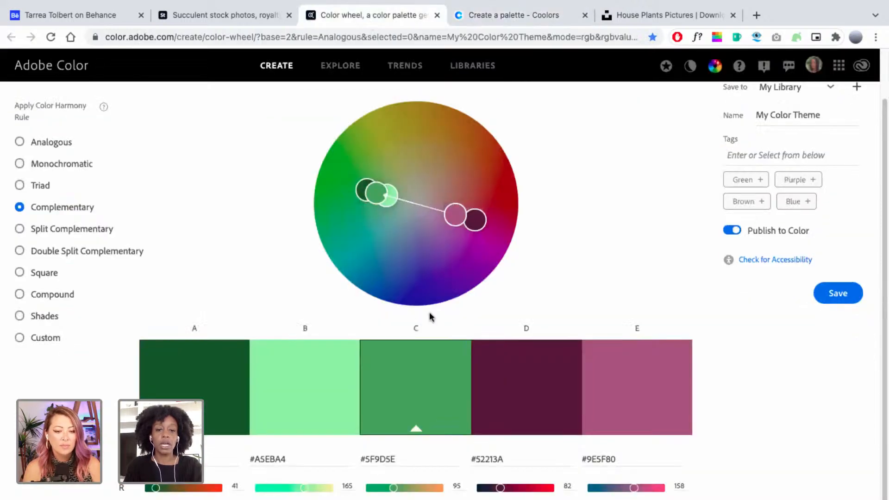
# Preview Monochromatic, settle on Analogous greens around 5F9D5E, then go back to Adobe XD.
pyautogui.click(49, 170)
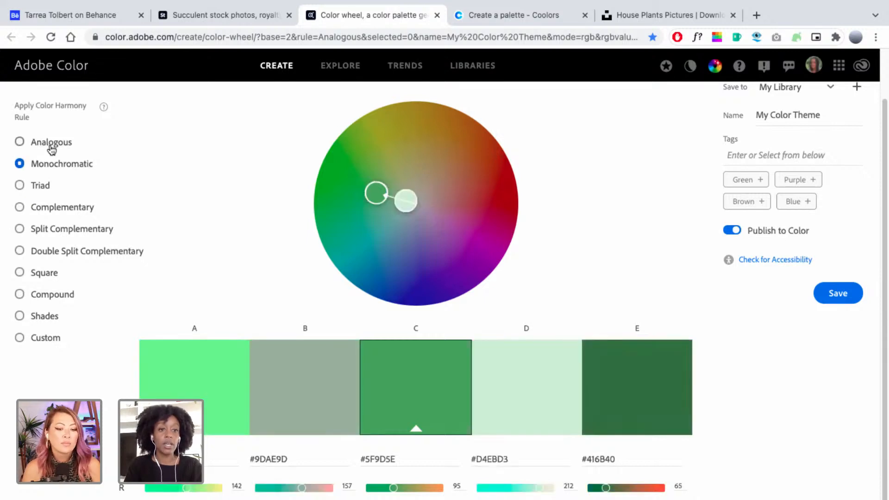
pyautogui.click(51, 148)
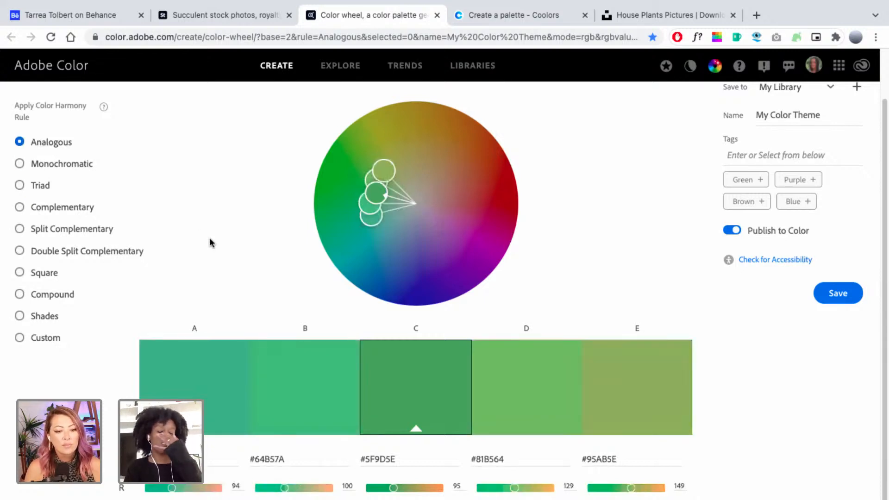
pyautogui.hotkey('ctrl', 'Left')
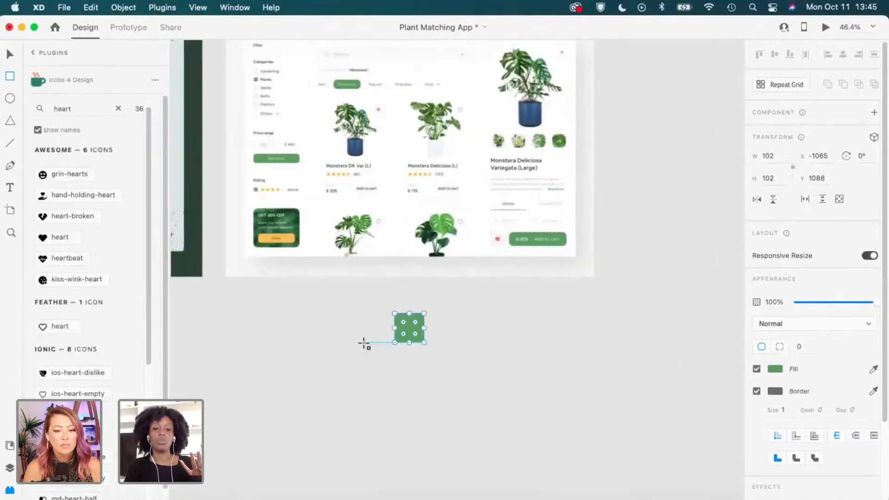
# Delete the old green test square.
pyautogui.scroll(1, 364, 343)
pyautogui.click(443, 336)
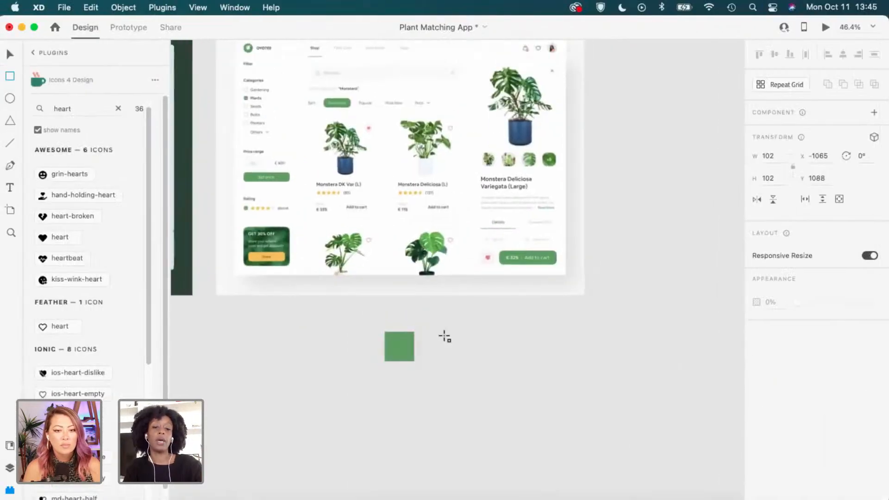
pyautogui.click(396, 342)
pyautogui.press('Delete')
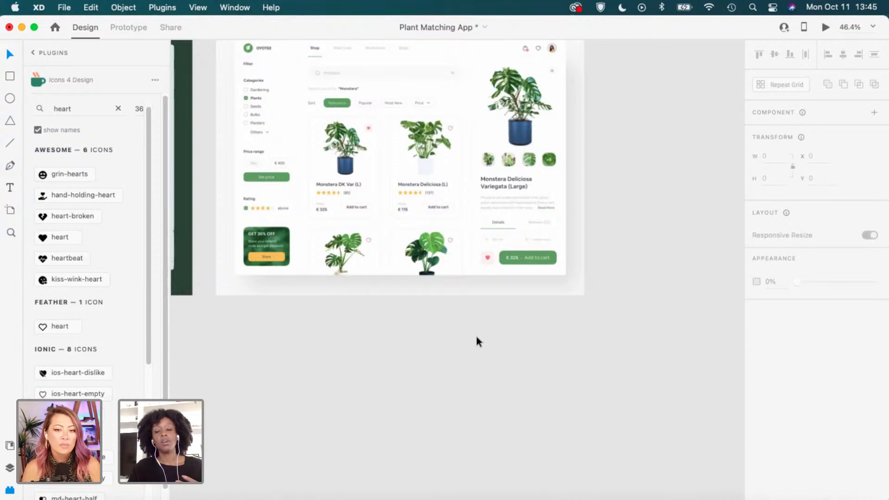
# Draw a small square below the Monstera artboard and repeat it into a grid of three.
pyautogui.scroll(3, 476, 338)
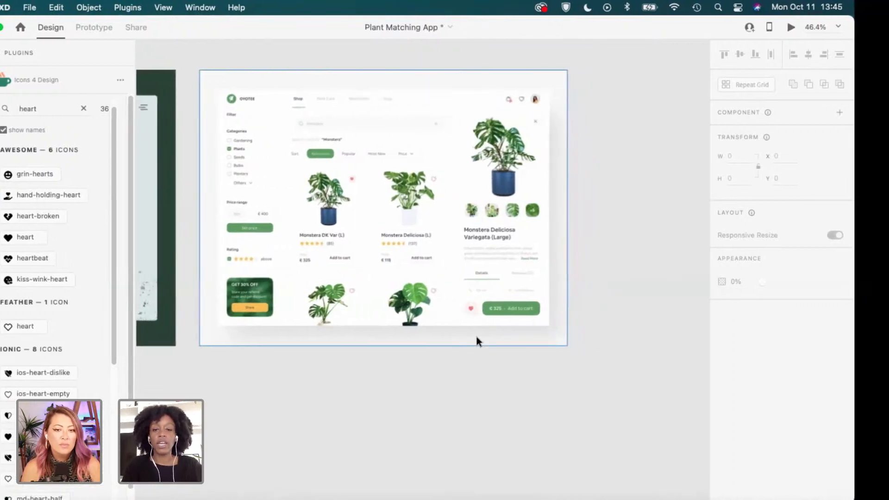
pyautogui.hscroll(-1, 476, 342)
pyautogui.hscroll(-10, 476, 335)
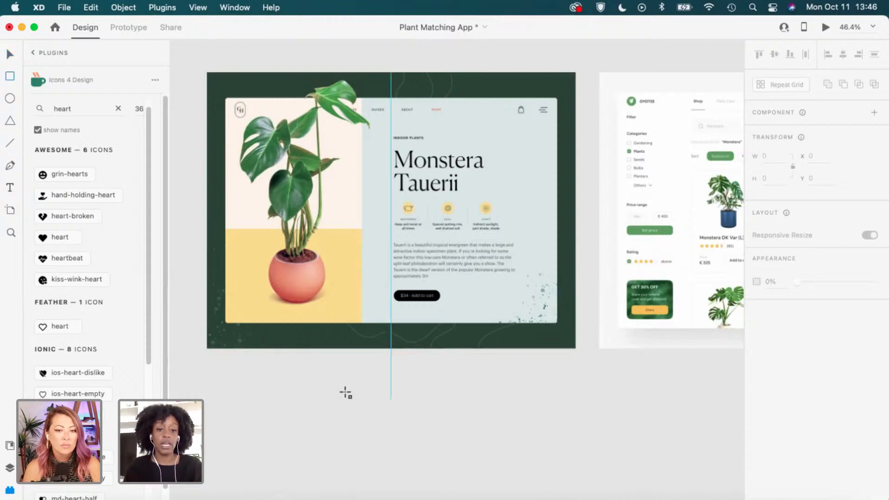
pyautogui.moveTo(326, 389); pyautogui.dragTo(355, 417)
pyautogui.press('v')
pyautogui.click(392, 411)
pyautogui.scroll(1, 379, 410)
pyautogui.scroll(1, 349, 407)
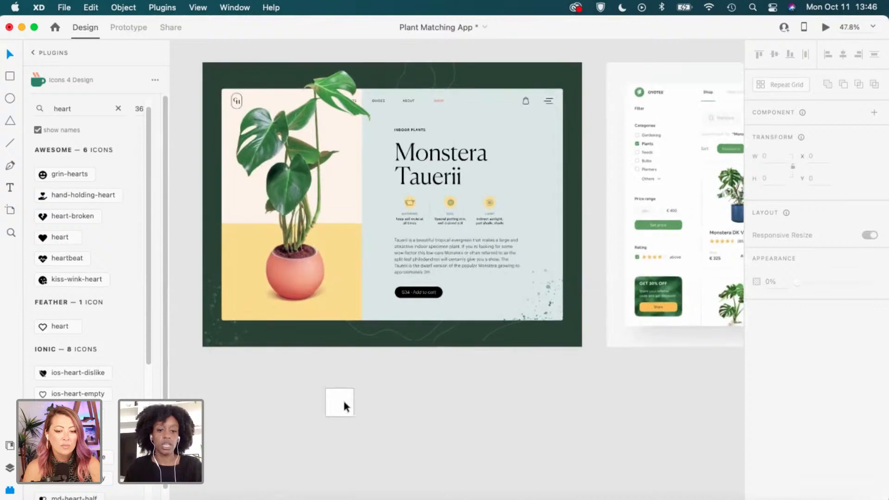
pyautogui.click(340, 403)
pyautogui.press('super+r')
pyautogui.moveTo(354, 402); pyautogui.dragTo(427, 405)
pyautogui.click(357, 406)
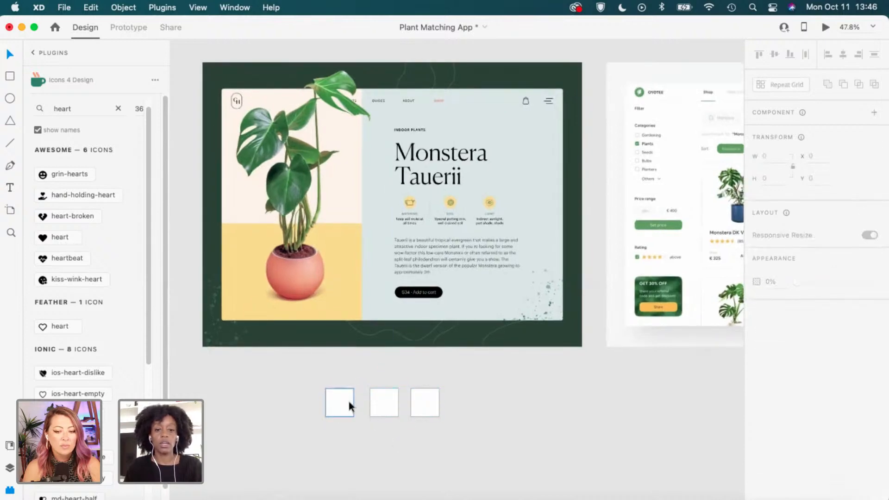
# Eyedrop the image's yellow, light blue-grey and button green into the three squares.
pyautogui.click(348, 405)
pyautogui.press('i')
pyautogui.click(347, 308)
pyautogui.click(392, 407)
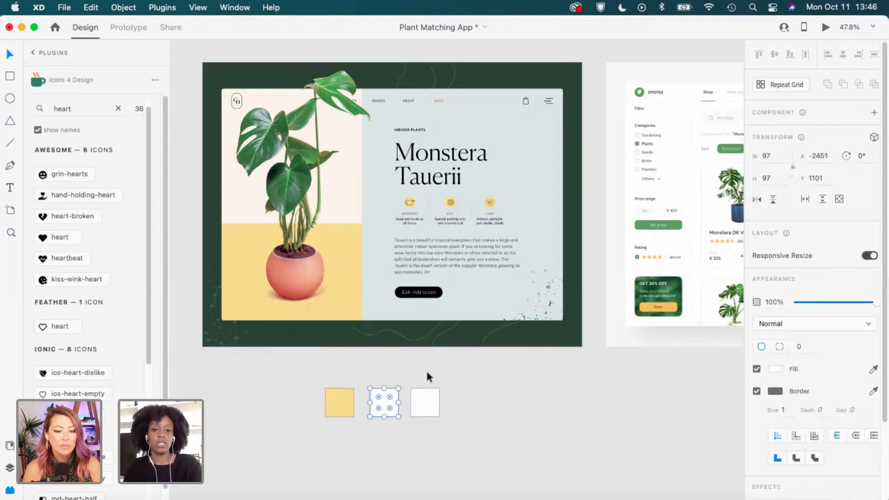
pyautogui.press('i')
pyautogui.click(464, 290)
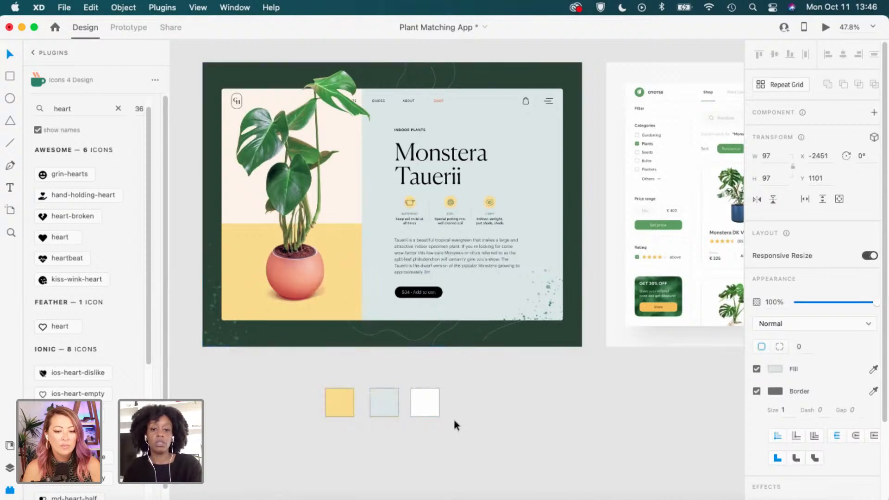
pyautogui.click(422, 410)
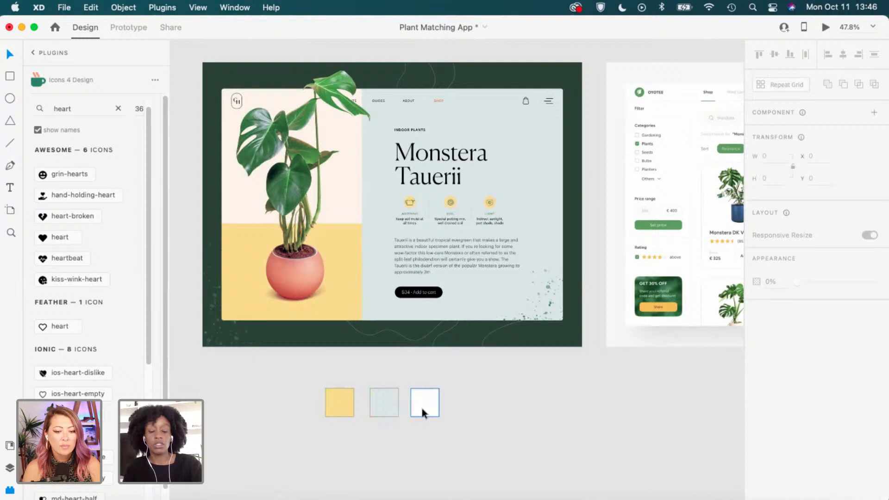
pyautogui.click(421, 408)
pyautogui.press('i')
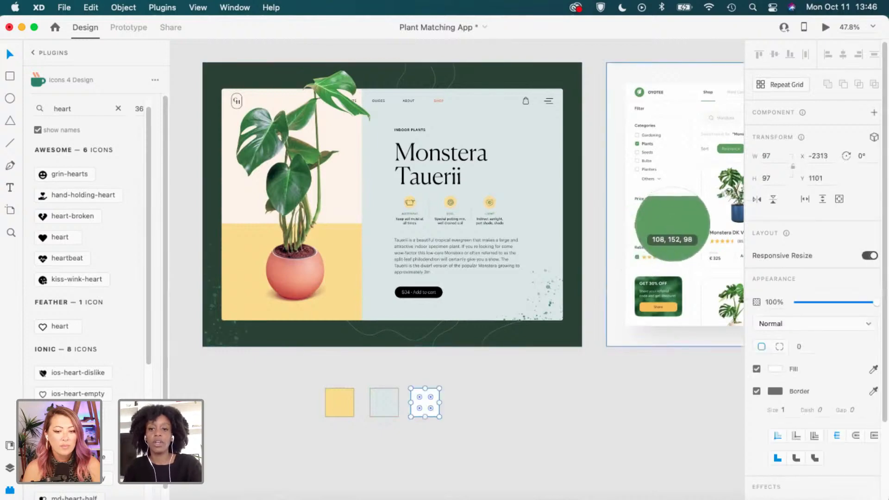
pyautogui.click(672, 225)
# Give all three swatch squares solid fills with no borders.
pyautogui.moveTo(465, 418); pyautogui.dragTo(343, 393)
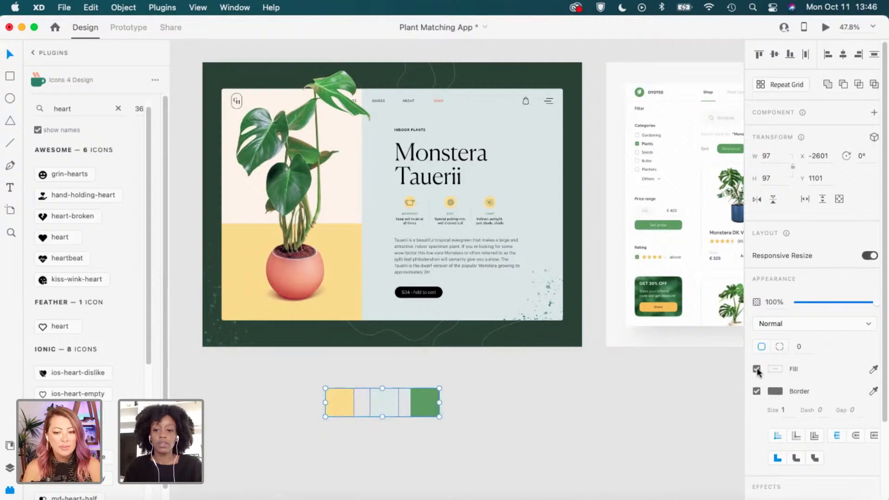
pyautogui.click(756, 368)
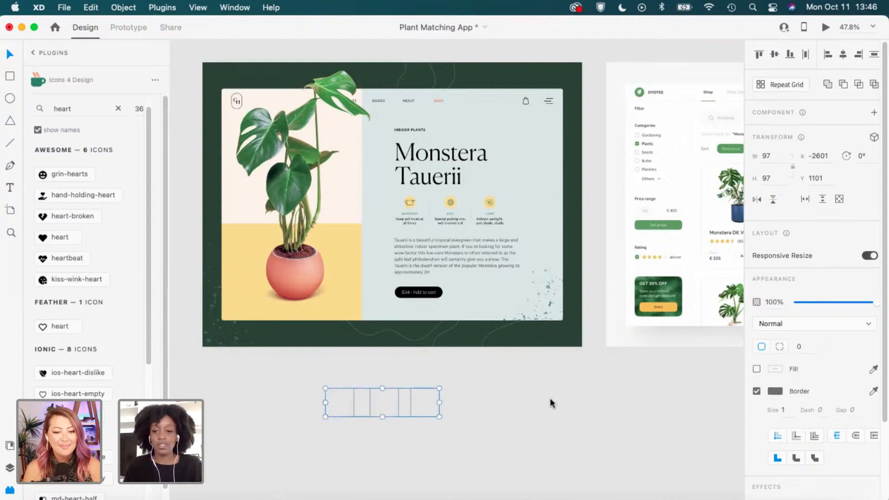
pyautogui.click(757, 369)
pyautogui.click(756, 391)
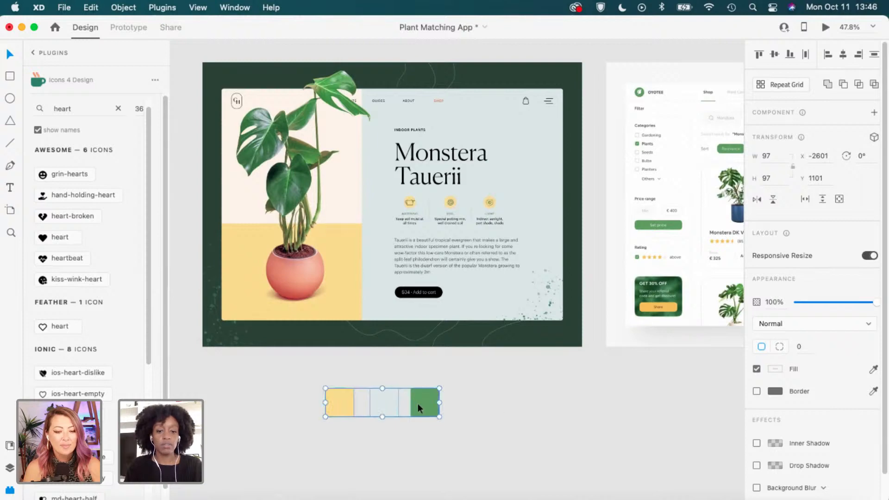
pyautogui.press('i')
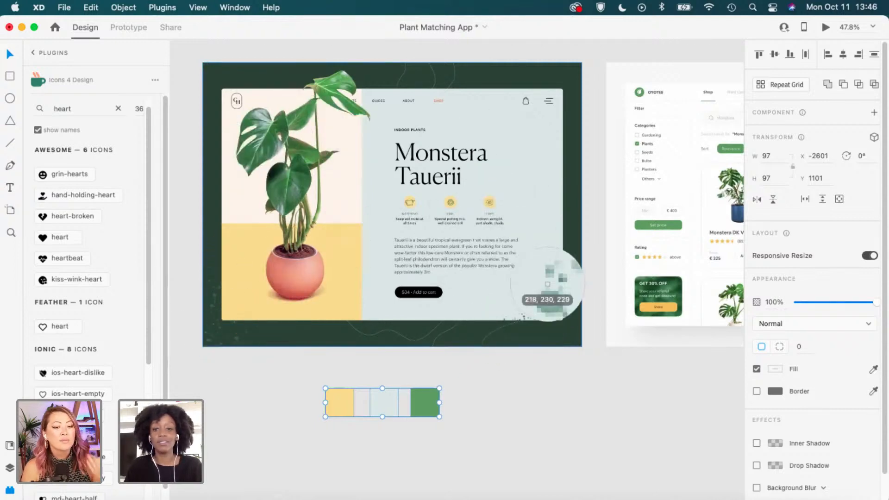
pyautogui.press('Escape')
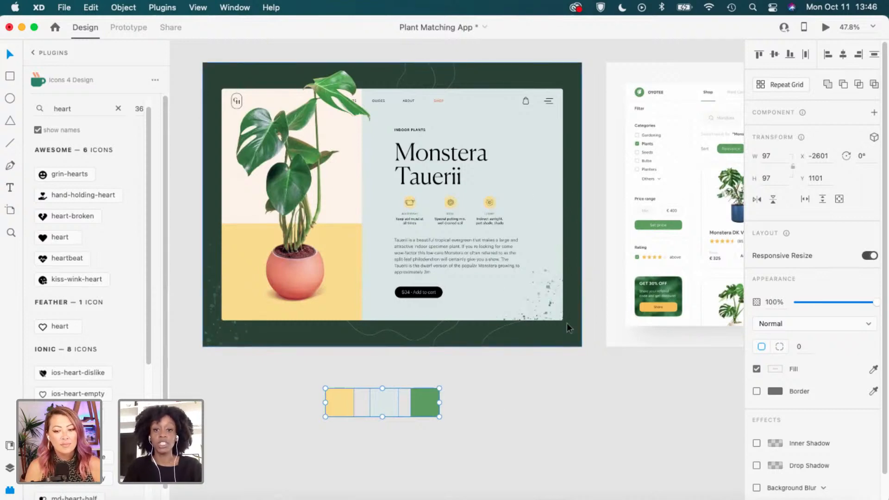
# Check the light-blue swatch's fill value, #DBE7E7.
pyautogui.click(515, 403)
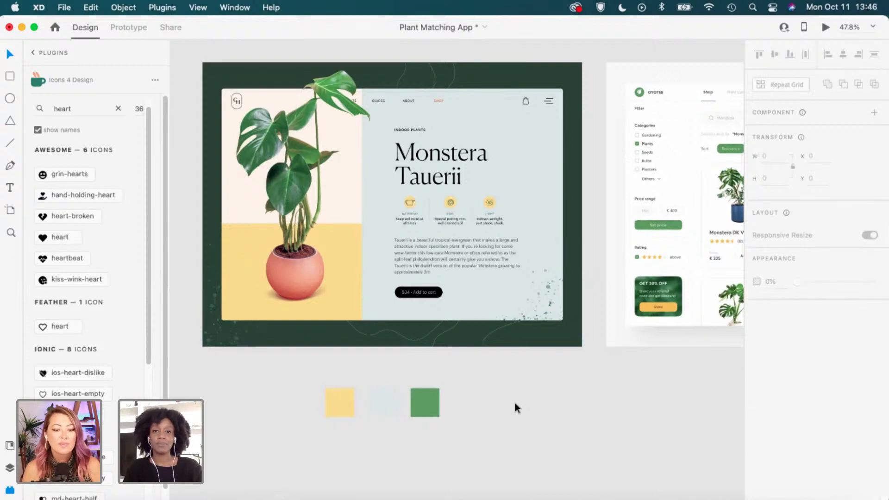
pyautogui.hscroll(2, 489, 406)
pyautogui.scroll(1, 489, 405)
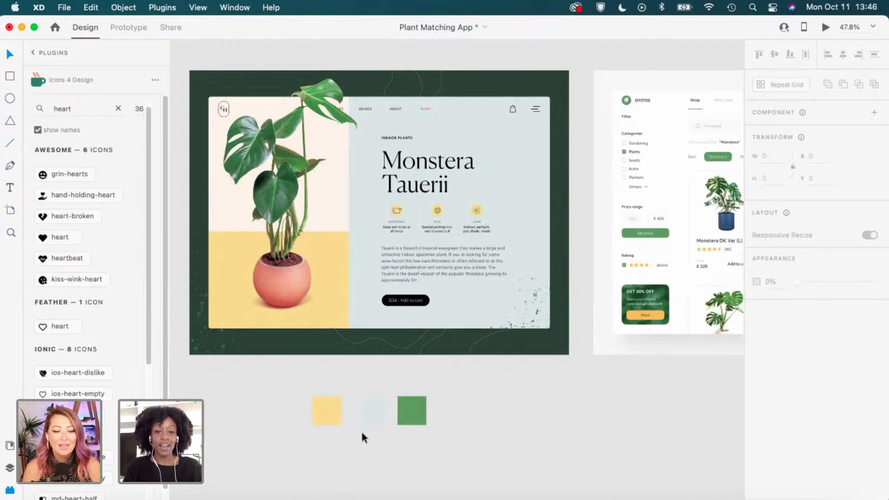
pyautogui.click(376, 410)
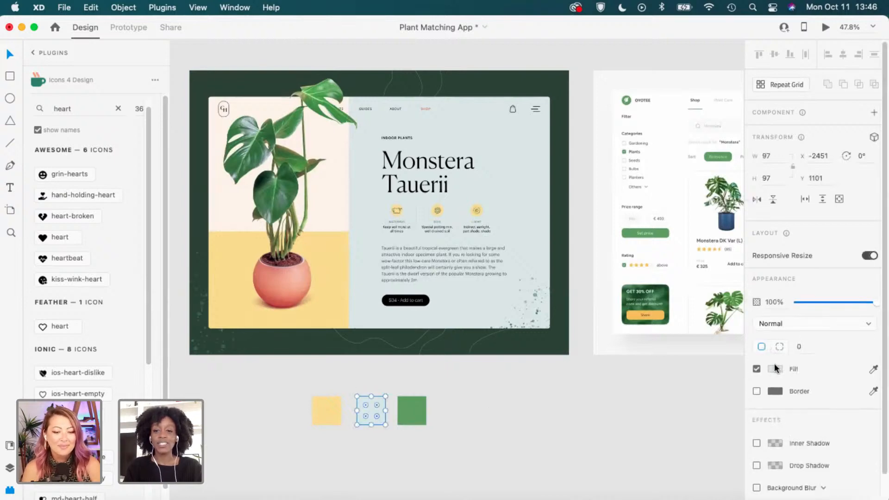
pyautogui.click(775, 369)
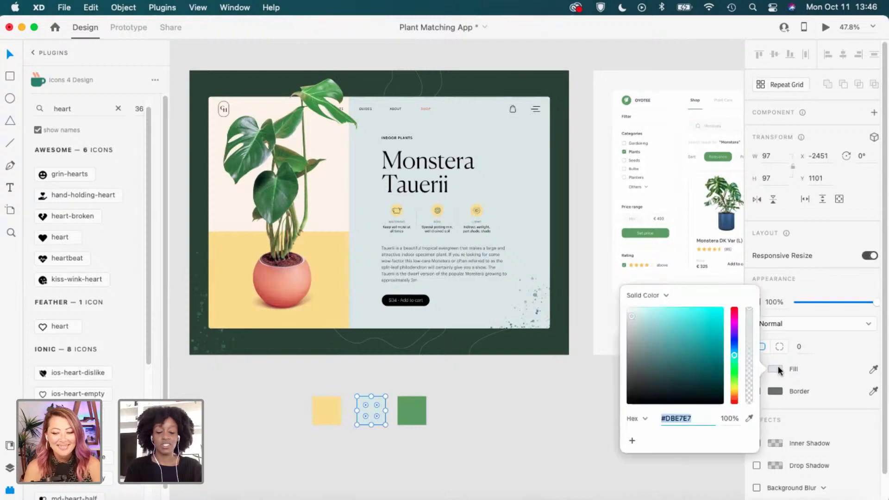
pyautogui.click(778, 369)
pyautogui.click(574, 411)
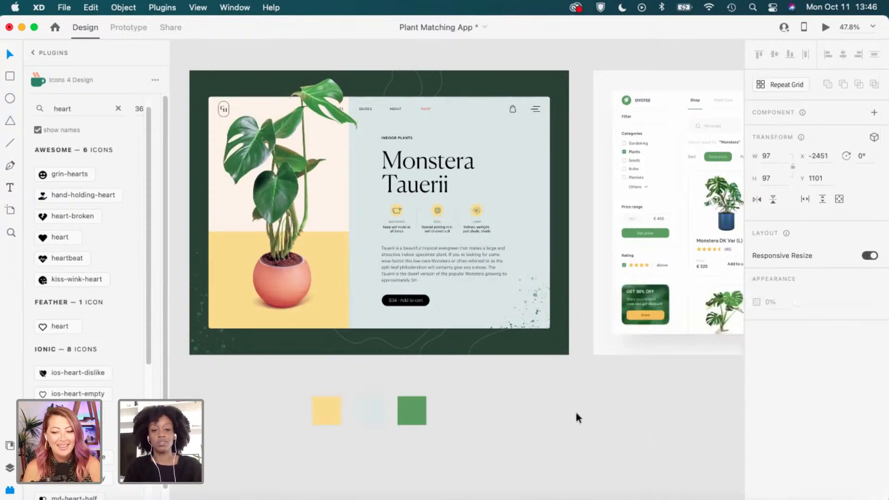
# In Adobe Color, set swatch D's hex to DBE7E7.
pyautogui.hotkey('ctrl', 'Right')
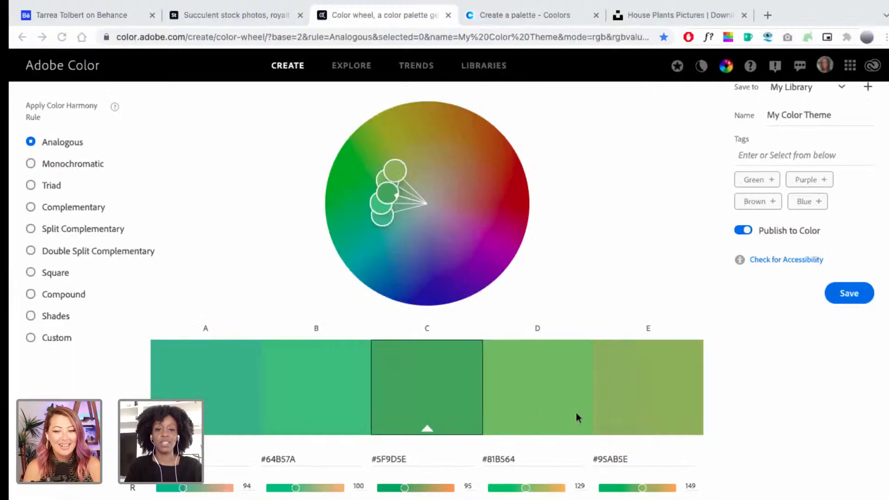
pyautogui.click(501, 459)
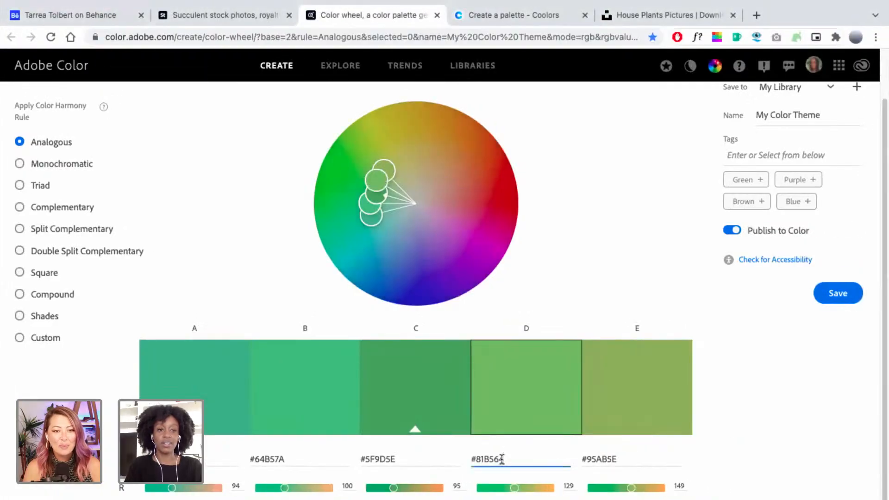
pyautogui.doubleClick(501, 459)
pyautogui.write('DBE7E7')
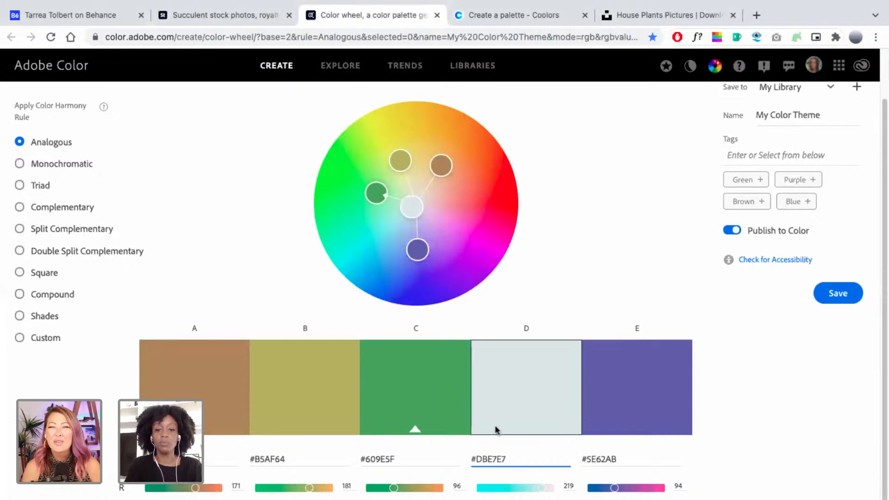
pyautogui.click(644, 238)
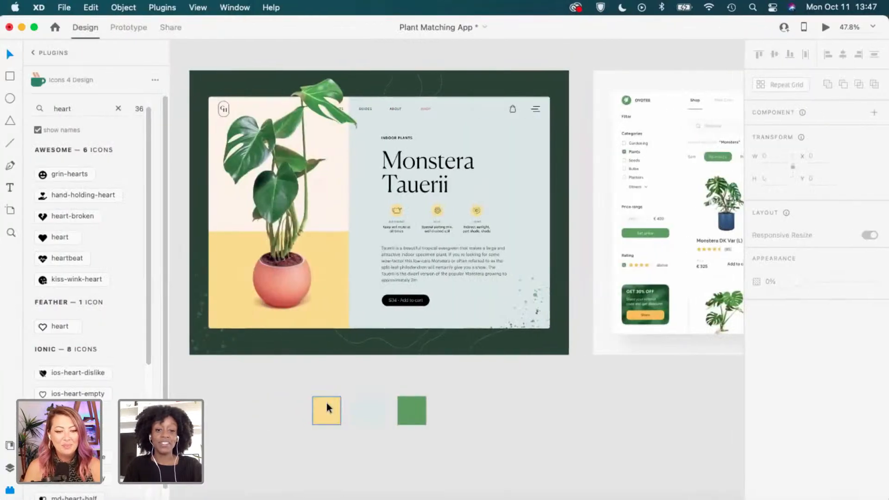
# Copy the yellow square's hex F9DE8A from XD into swatch B.
pyautogui.click(326, 403)
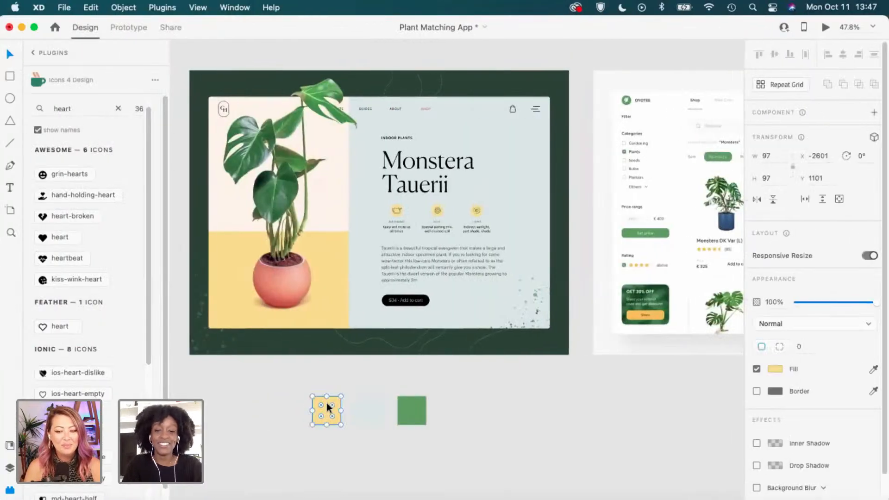
pyautogui.click(779, 368)
pyautogui.press('super+c')
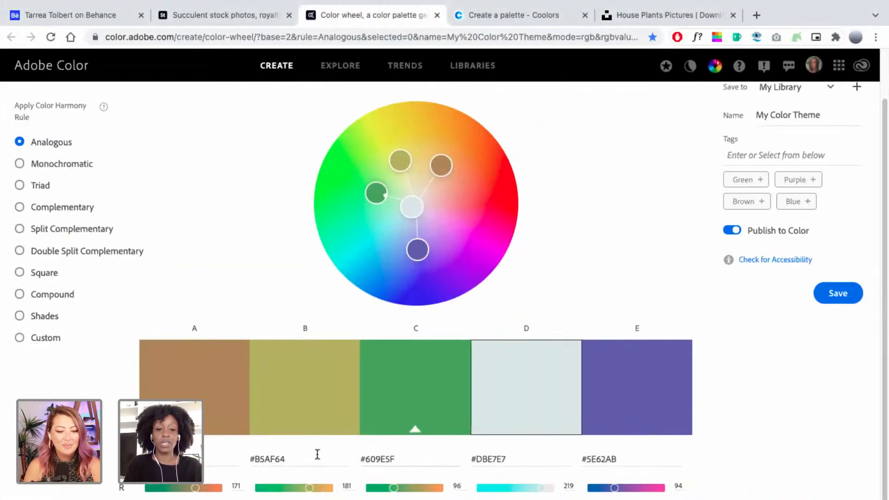
pyautogui.click(279, 458)
pyautogui.doubleClick(272, 457)
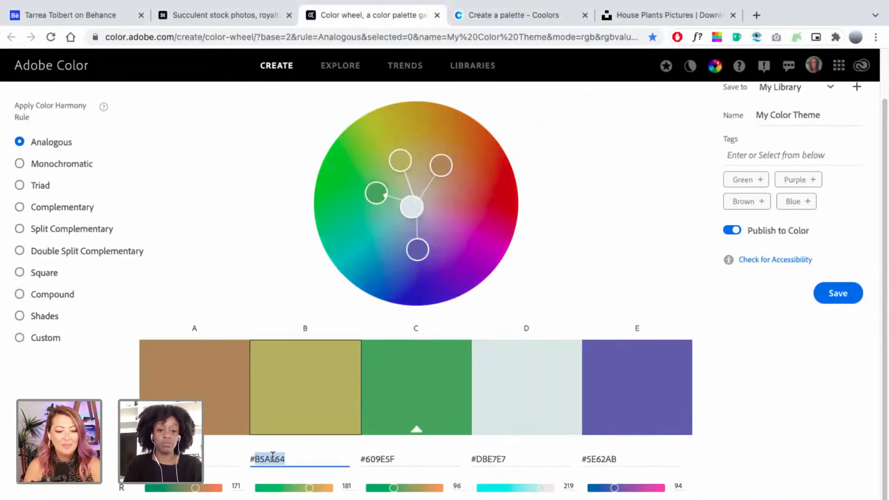
pyautogui.hotkey('ctrl', 'v')
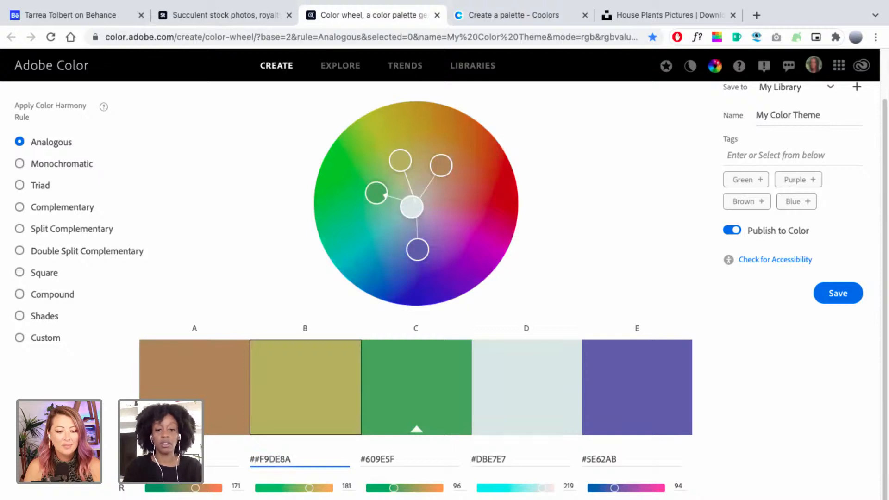
pyautogui.press('Return')
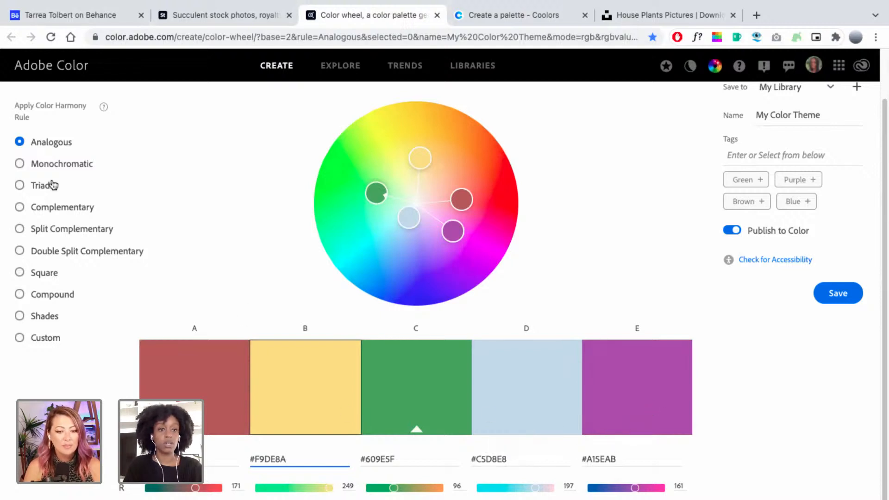
# Try Complementary, return to Analogous, and select green swatch C's hex 609E5F to copy.
pyautogui.click(84, 217)
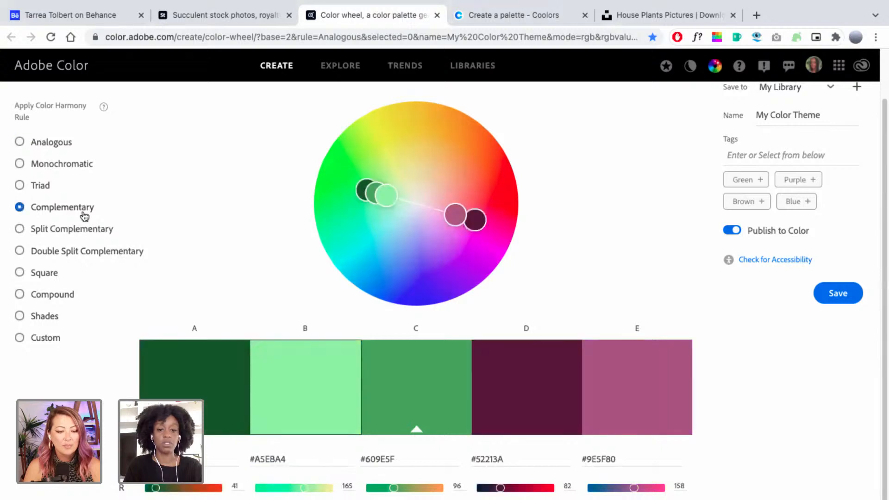
pyautogui.click(62, 147)
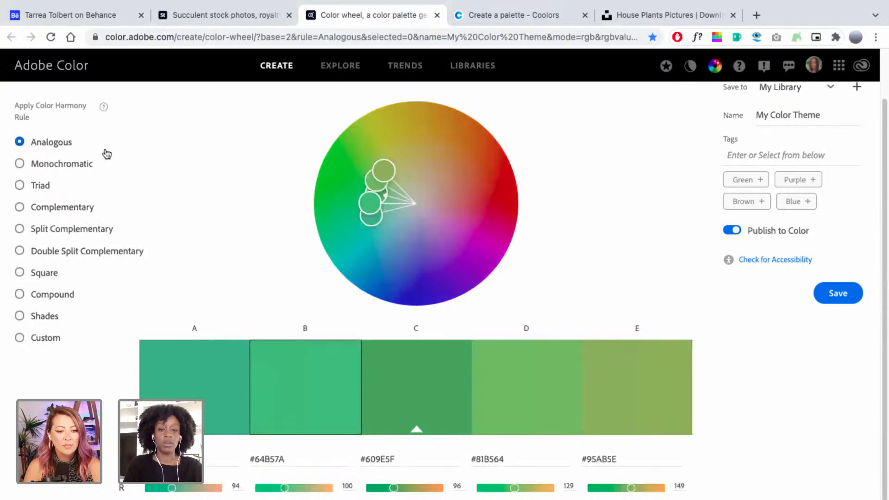
pyautogui.scroll(-1, 481, 404)
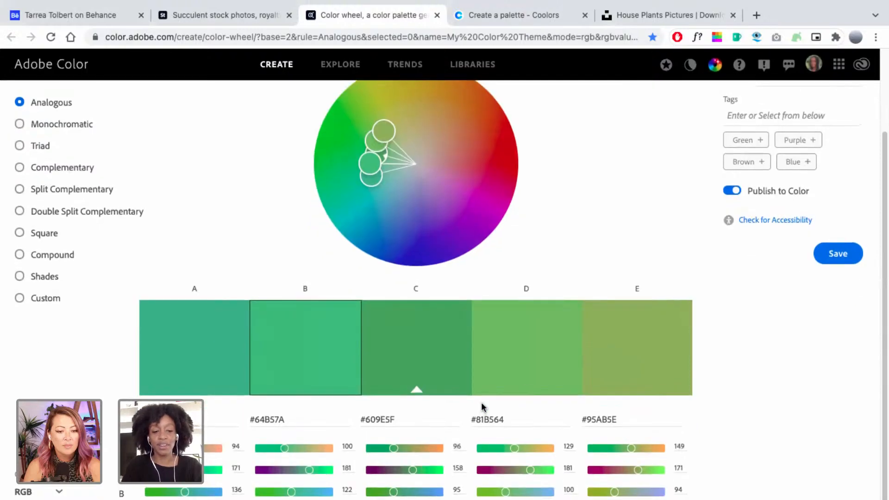
pyautogui.scroll(1, 481, 404)
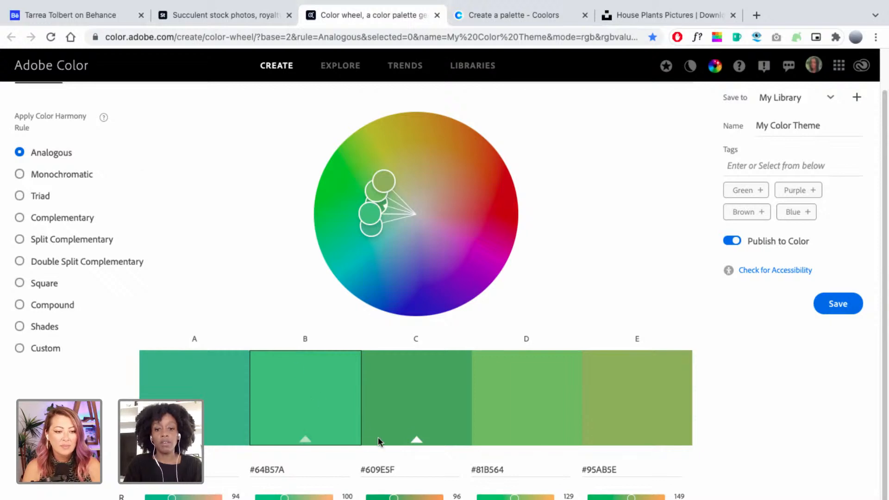
pyautogui.click(377, 463)
pyautogui.doubleClick(379, 460)
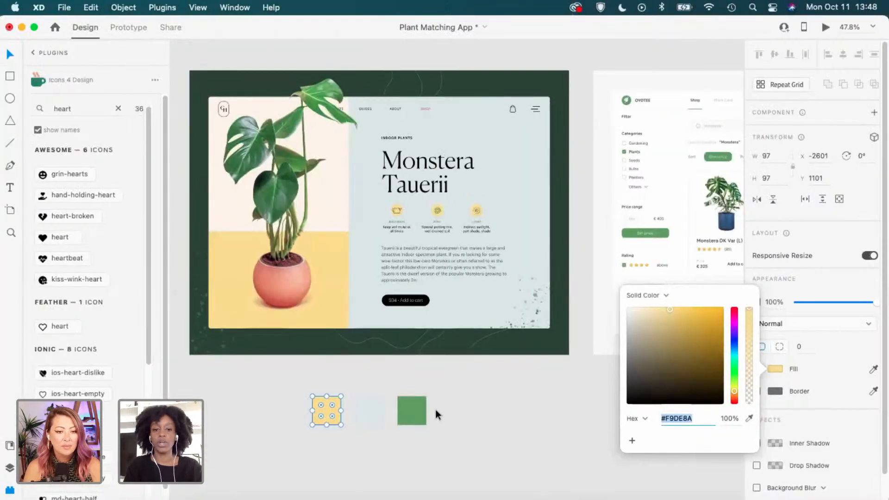
# Apply hex 609E5F to the green swatch square.
pyautogui.click(435, 410)
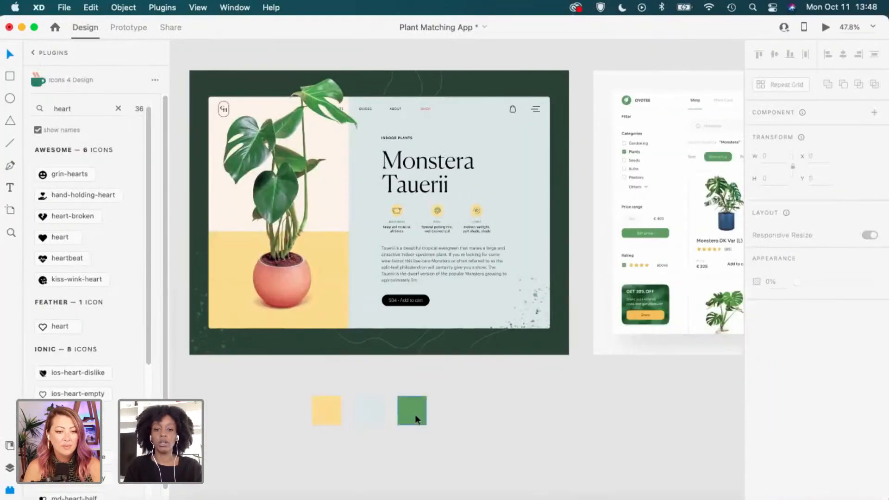
pyautogui.click(415, 414)
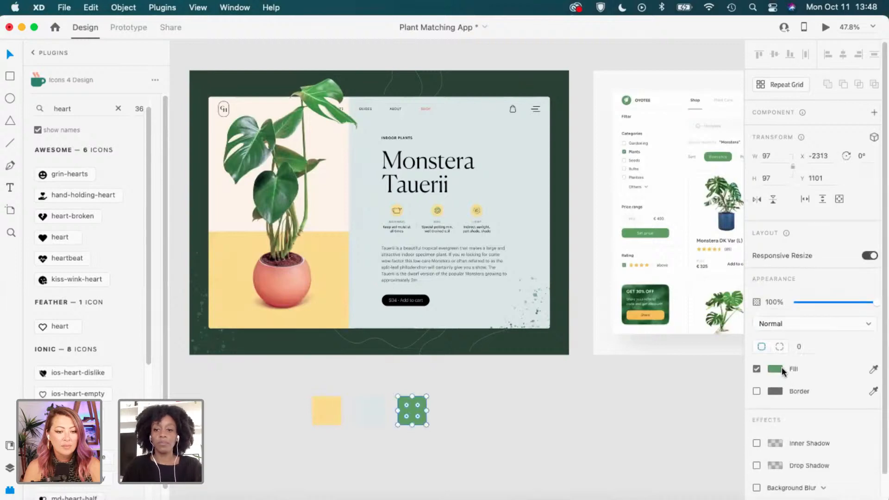
pyautogui.click(781, 368)
pyautogui.press('Return')
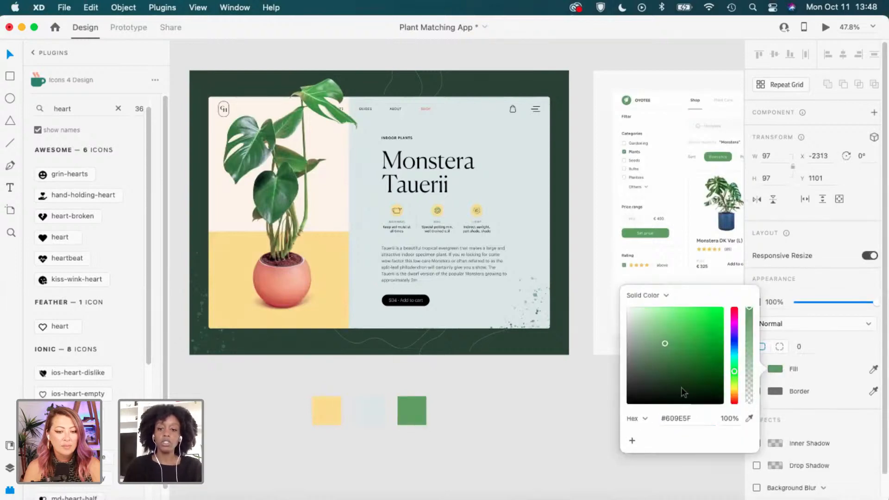
pyautogui.click(525, 405)
# Pan toward the Wireframes section and delete the copied green swatch.
pyautogui.scroll(-1, 525, 405)
pyautogui.scroll(-1, 526, 409)
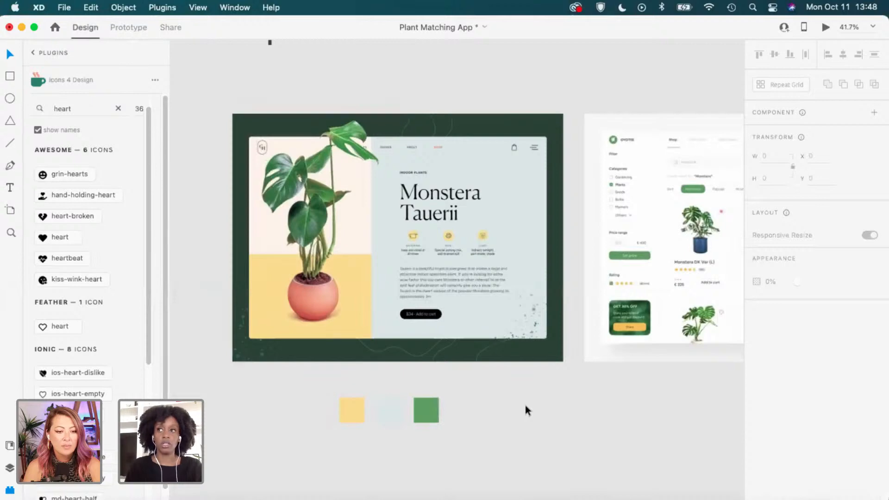
pyautogui.scroll(-3, 523, 402)
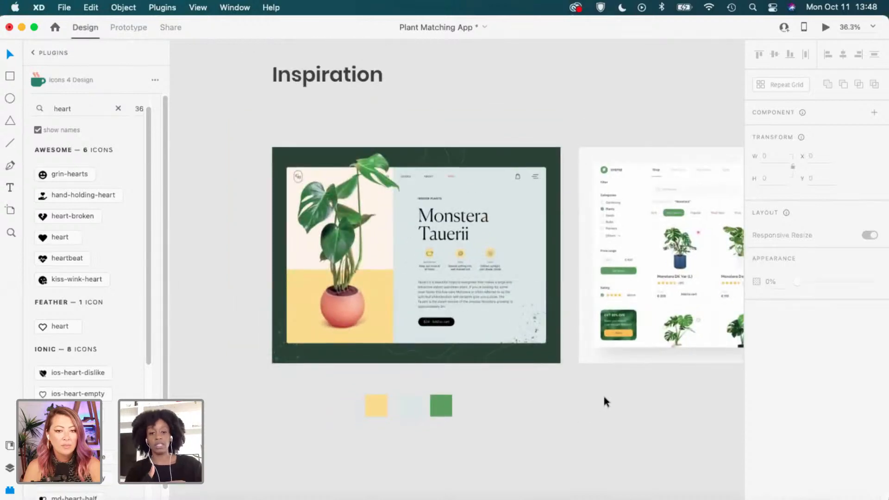
pyautogui.scroll(-4, 546, 432)
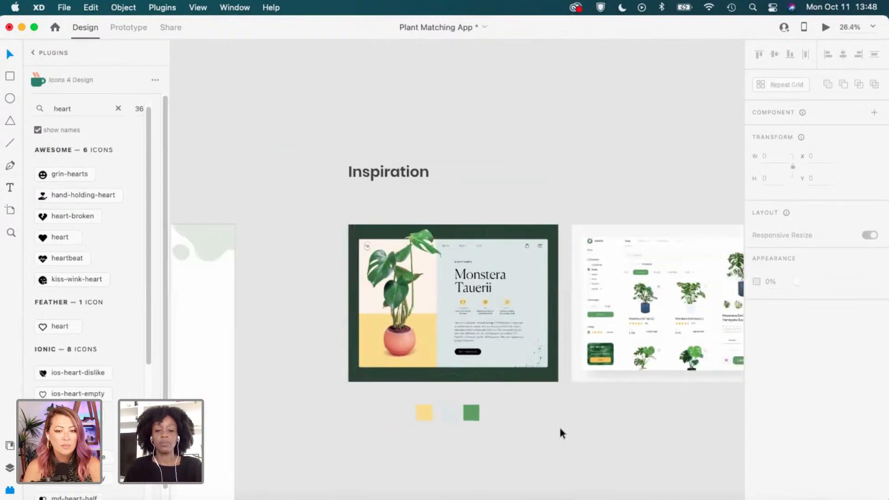
pyautogui.moveTo(560, 431); pyautogui.dragTo(347, 360)
pyautogui.moveTo(268, 344); pyautogui.dragTo(613, 342)
pyautogui.moveTo(589, 339); pyautogui.dragTo(331, 347)
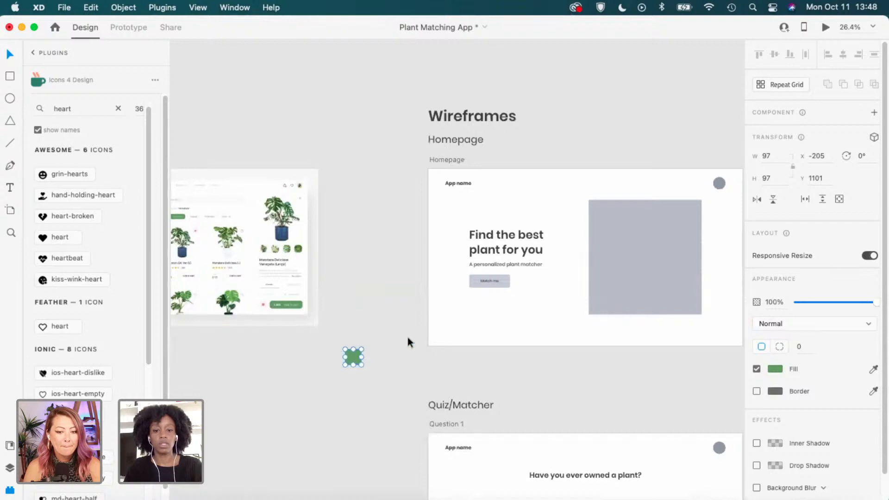
pyautogui.press('Delete')
# Navigate the canvas to the High Fidelity Homepage artboard.
pyautogui.hscroll(10, 567, 373)
pyautogui.scroll(-4, 533, 339)
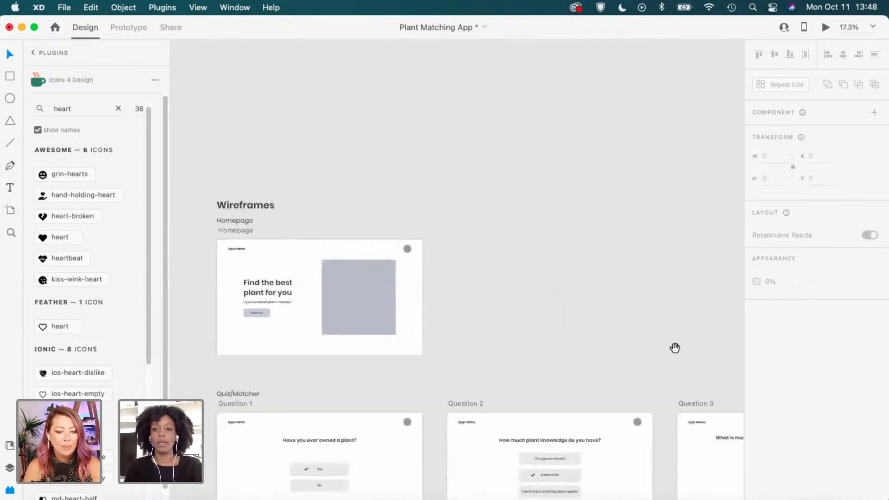
pyautogui.moveTo(674, 347); pyautogui.dragTo(262, 343)
pyautogui.hscroll(5, 595, 368)
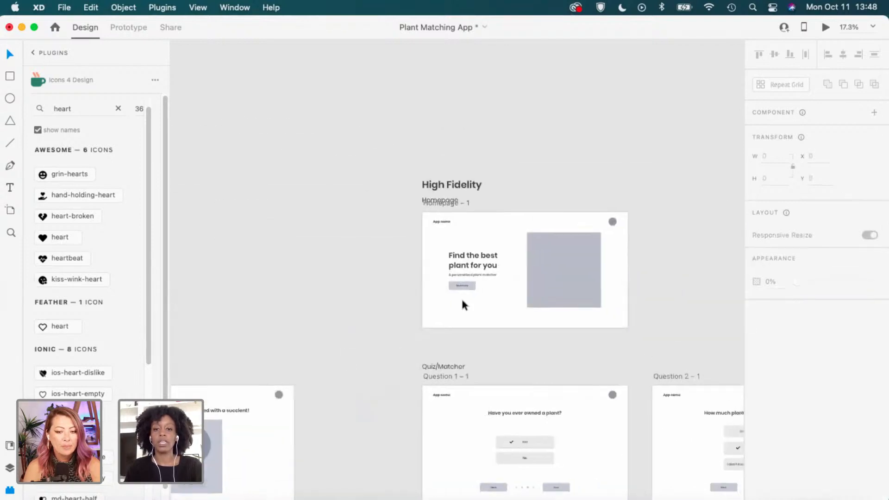
pyautogui.scroll(5, 462, 297)
pyautogui.scroll(5, 476, 274)
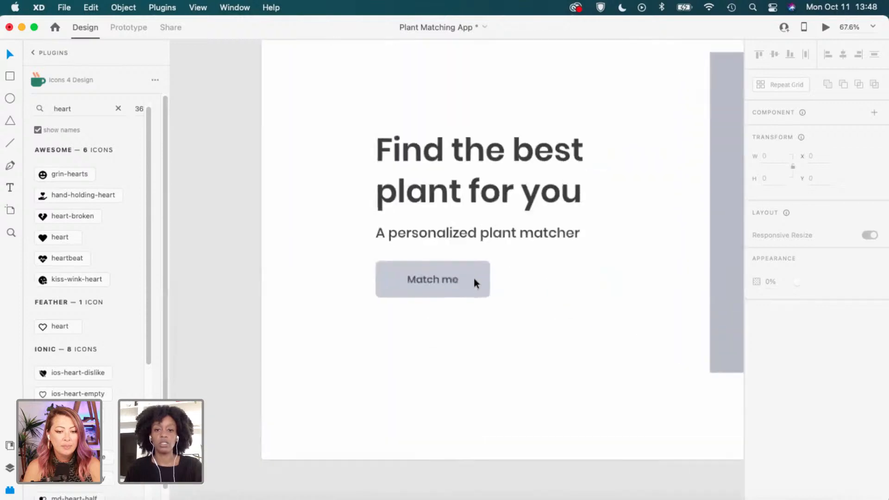
# Inspect the Match me button's current fill hex value.
pyautogui.click(482, 279)
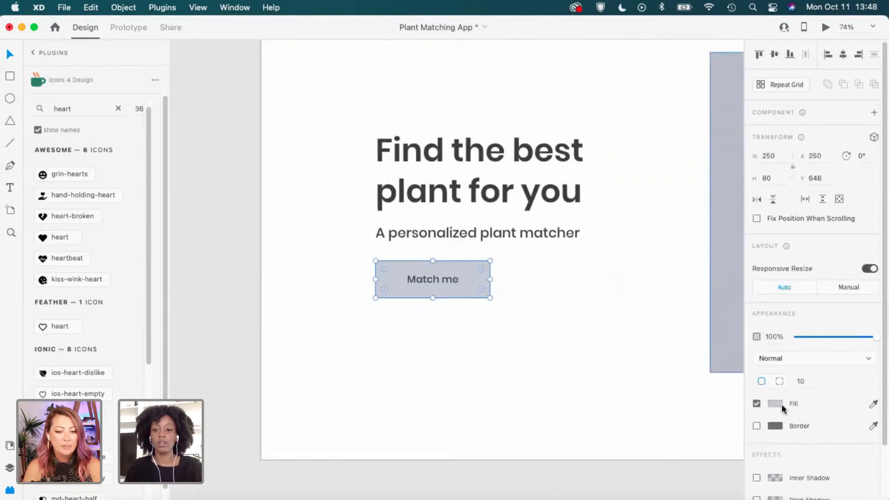
pyautogui.click(775, 403)
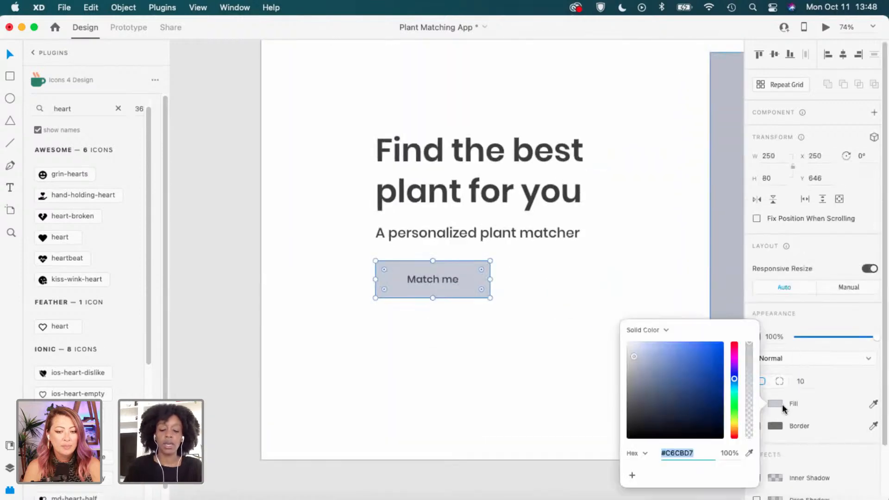
pyautogui.doubleClick(685, 456)
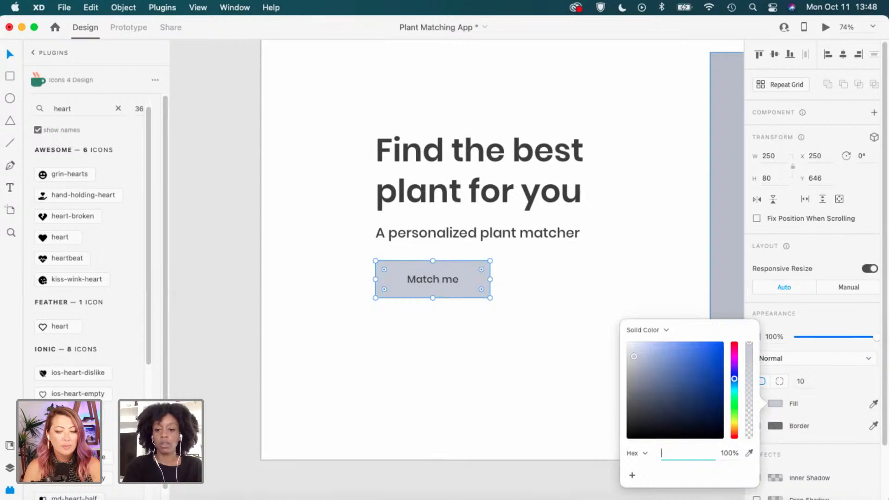
pyautogui.click(500, 379)
pyautogui.click(501, 379)
# Paste the green square beside Match me and eyedrop its green into the button fill.
pyautogui.press('super+v')
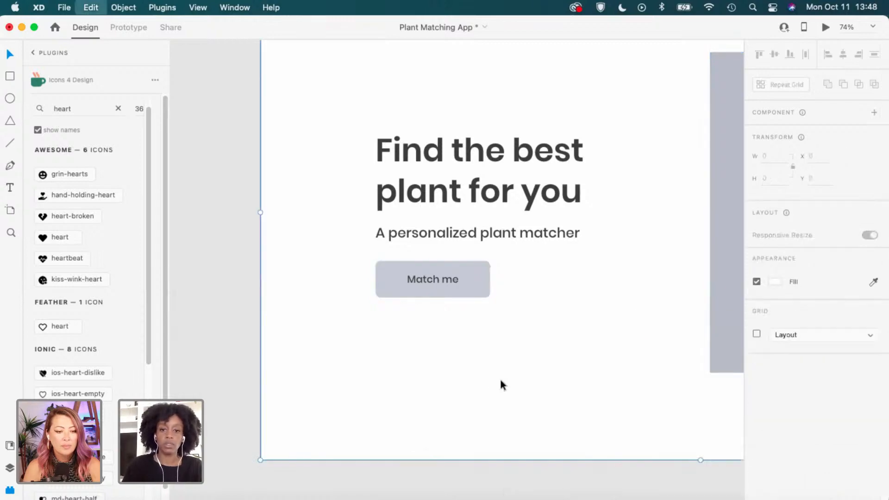
pyautogui.moveTo(510, 254); pyautogui.dragTo(565, 298)
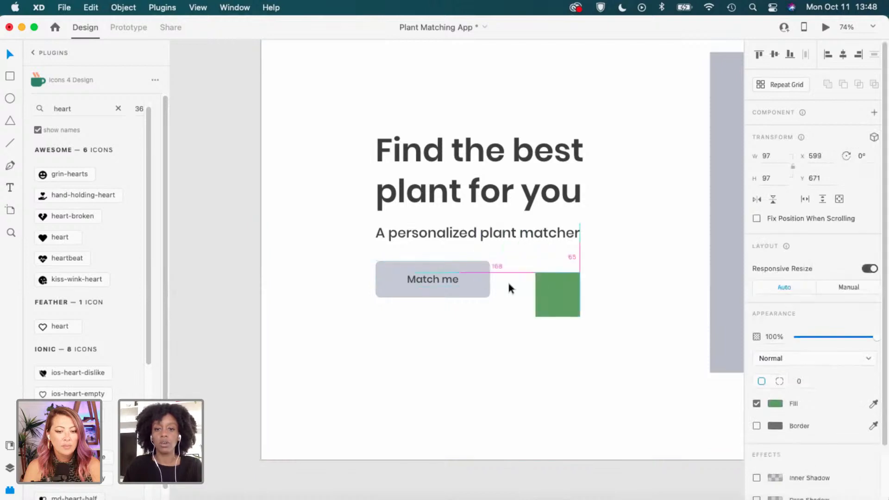
pyautogui.click(478, 280)
pyautogui.press('i')
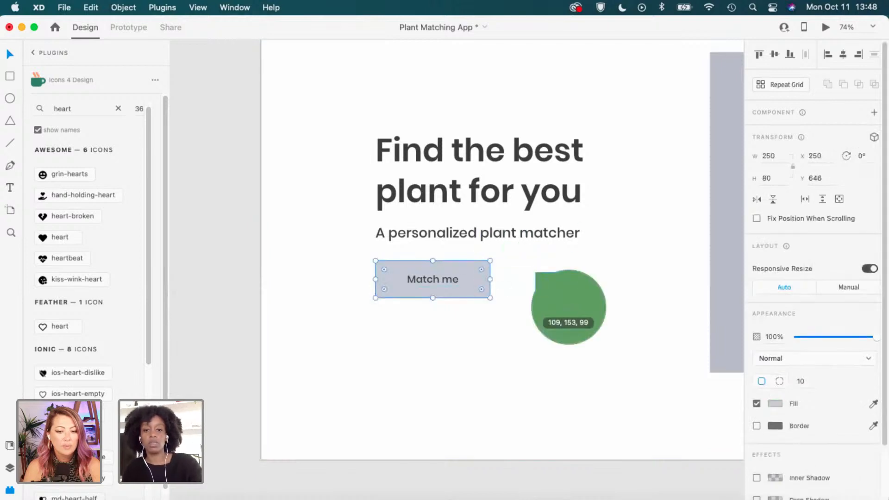
pyautogui.click(568, 306)
pyautogui.press('Escape')
# Delete the green sample square, undoing an accidental nudge of the button.
pyautogui.scroll(2, 548, 299)
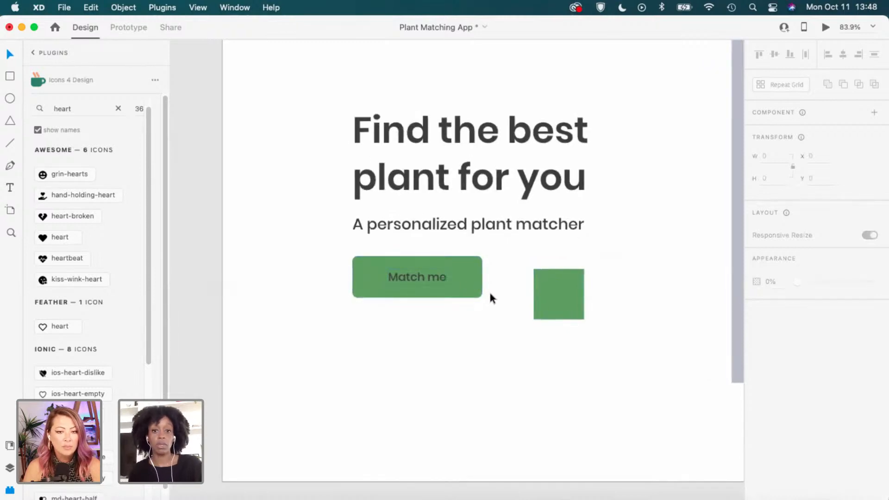
pyautogui.click(555, 305)
pyautogui.press('BackSpace')
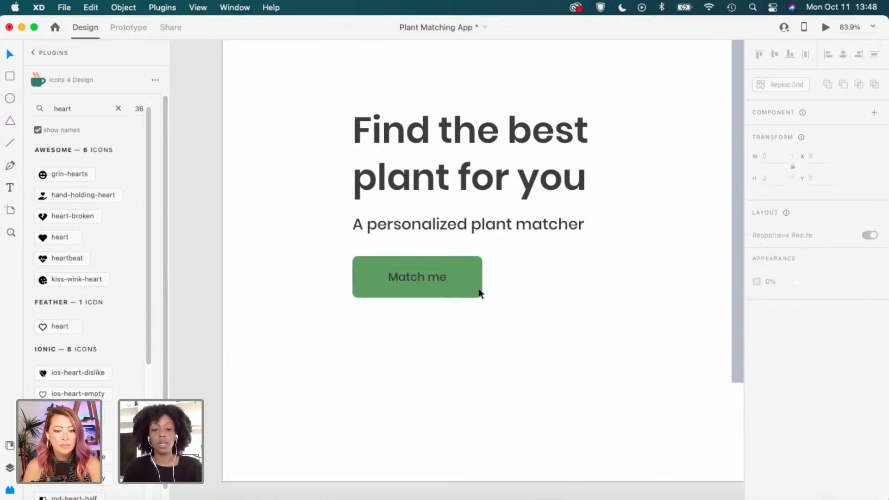
pyautogui.click(438, 282)
pyautogui.moveTo(464, 281); pyautogui.dragTo(468, 281)
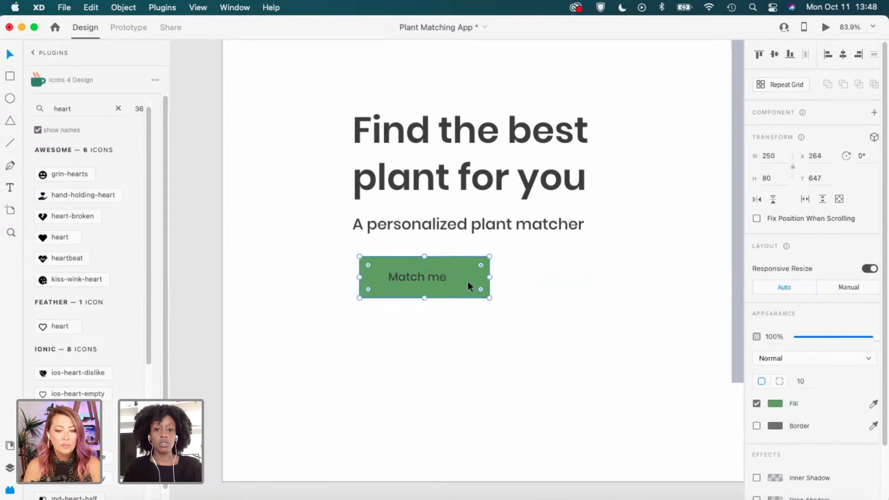
pyautogui.press('super+z')
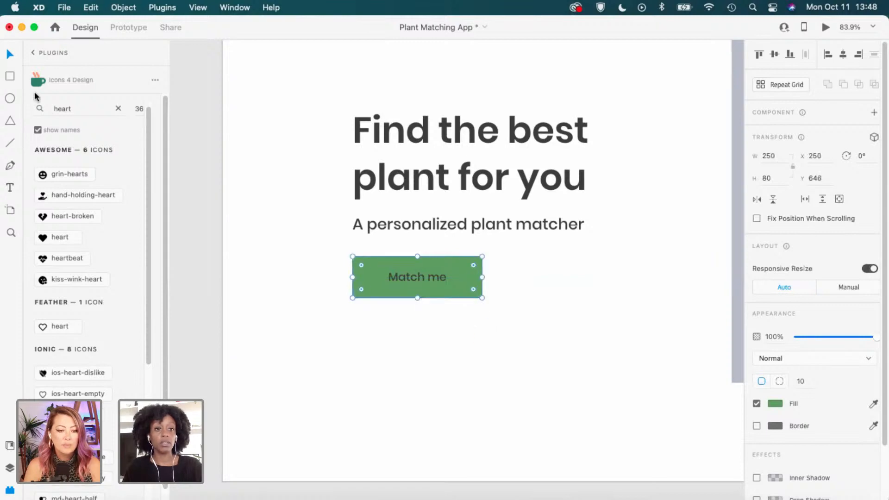
# Run Stark's Contrast Checker on the green Match me button, getting 3.38:1 (large-text AA only).
pyautogui.click(34, 54)
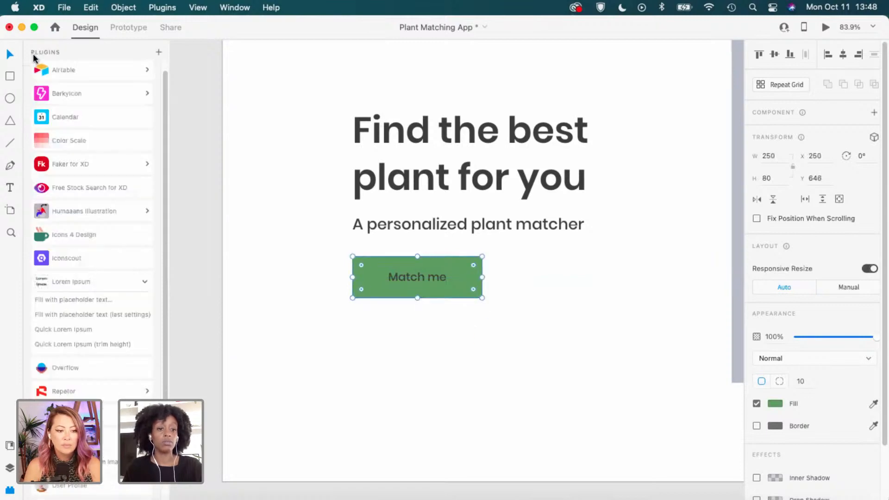
pyautogui.scroll(-2, 102, 300)
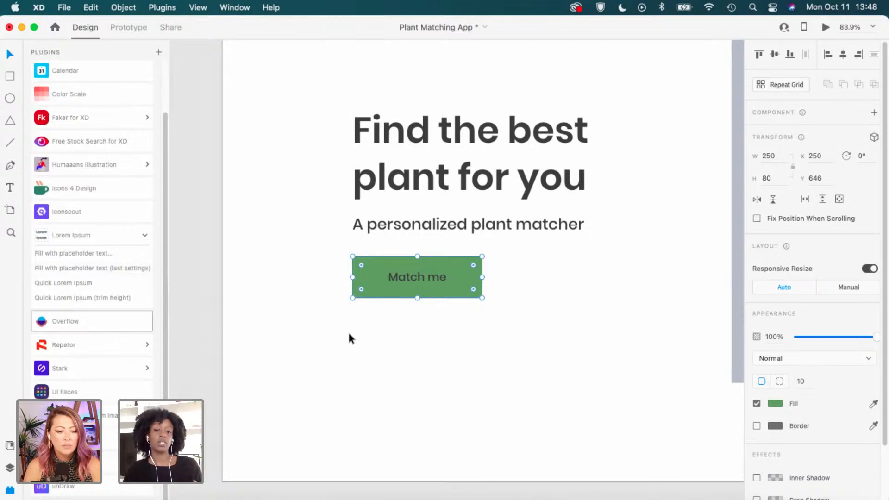
pyautogui.moveTo(519, 328); pyautogui.dragTo(421, 277)
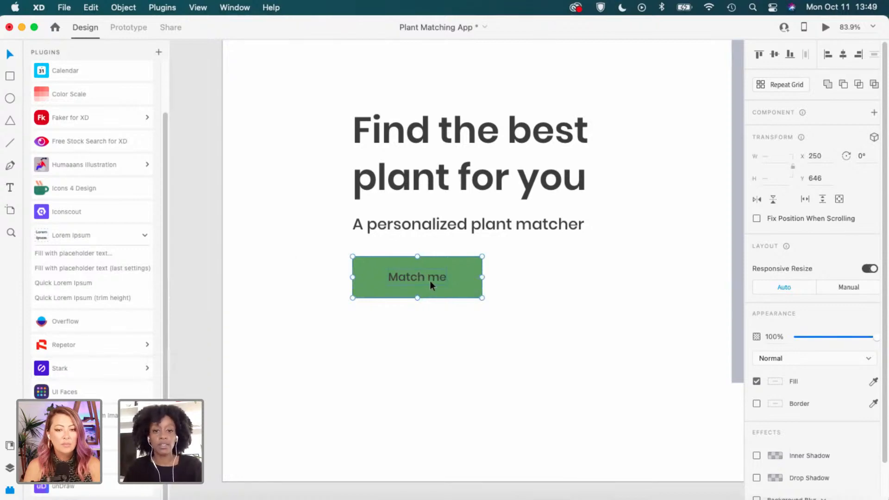
pyautogui.click(81, 368)
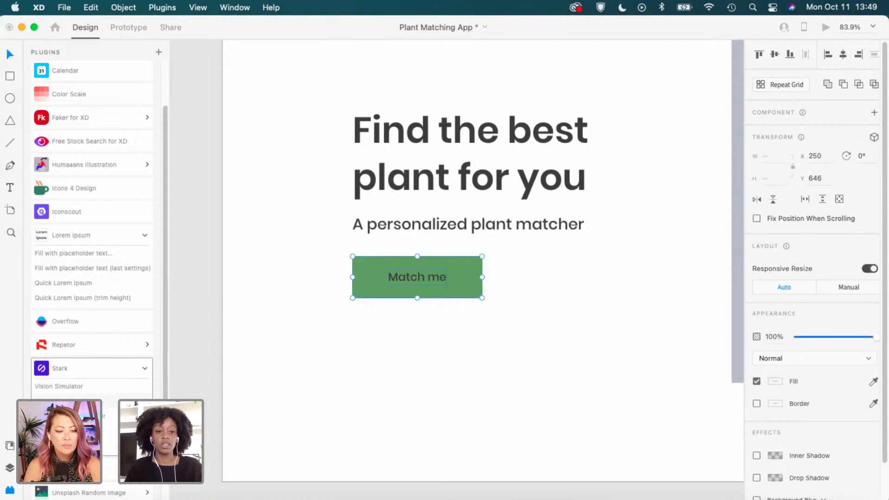
pyautogui.click(61, 401)
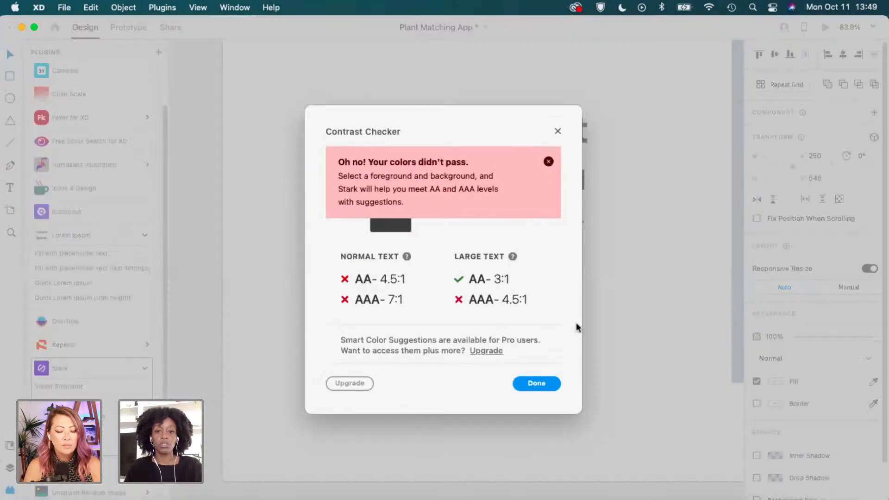
pyautogui.click(548, 161)
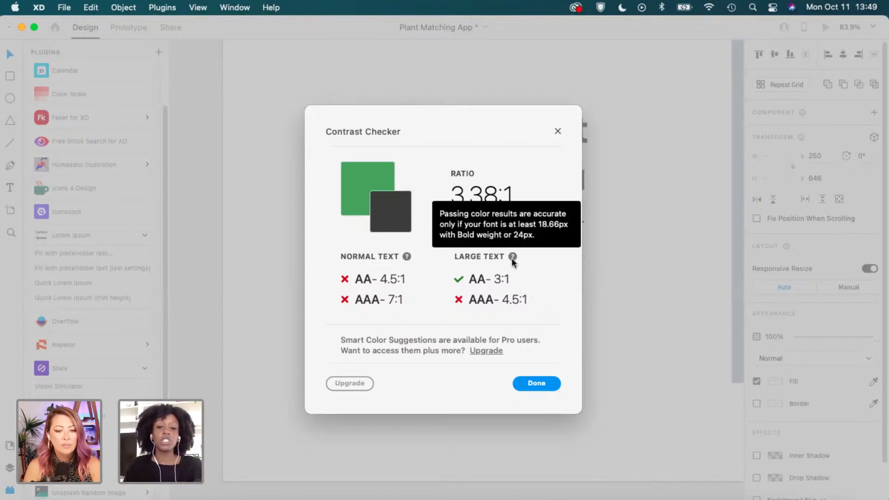
pyautogui.moveTo(512, 259)
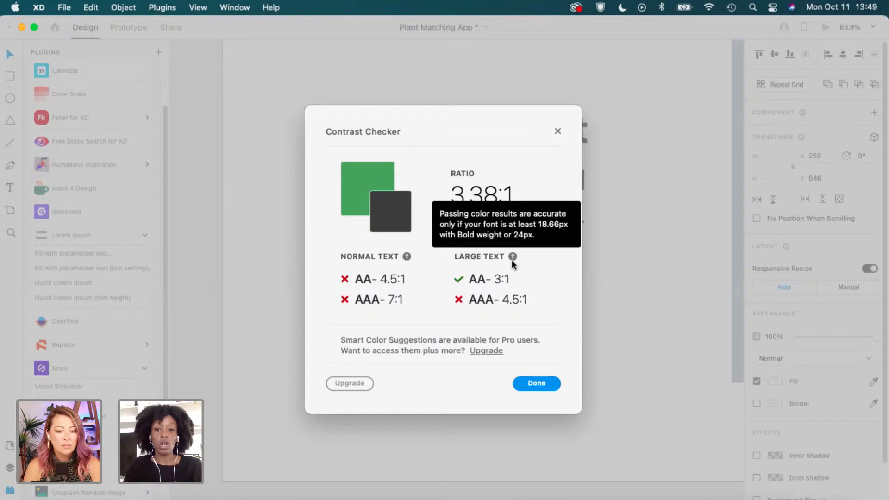
pyautogui.click(557, 131)
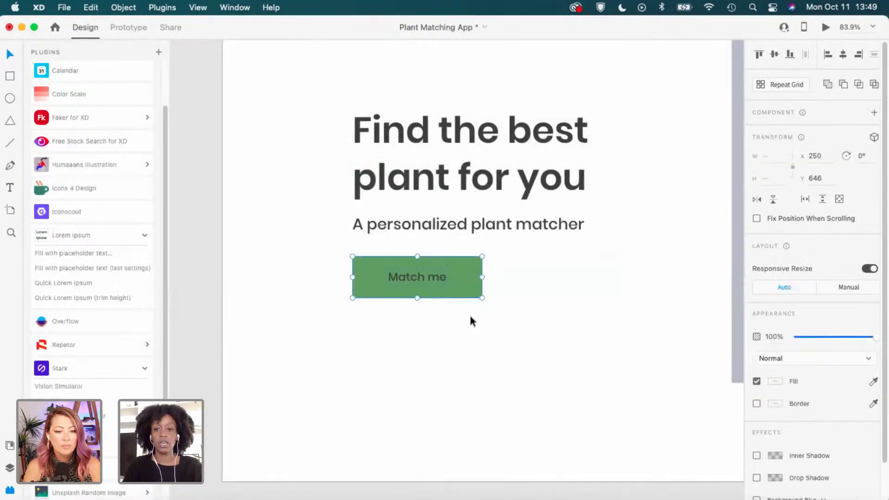
# Lighten the Match me button's fill to the softer green #8DCC8C.
pyautogui.click(470, 279)
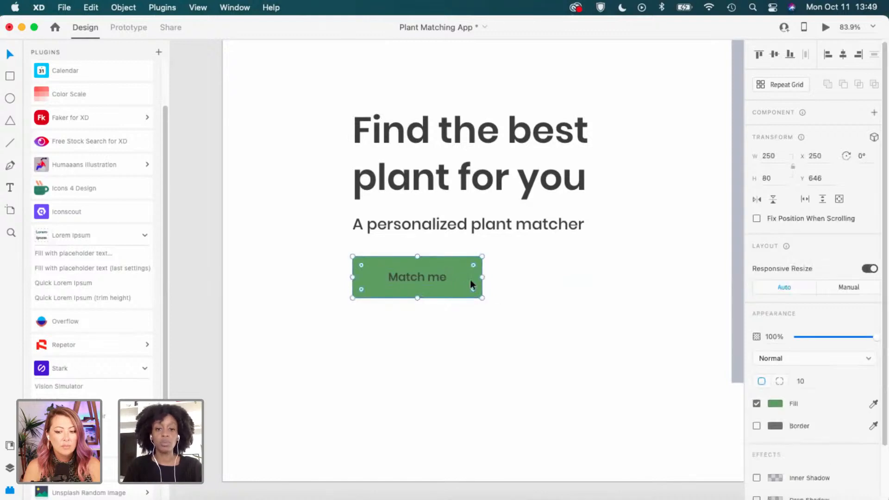
pyautogui.click(776, 404)
pyautogui.moveTo(666, 376); pyautogui.dragTo(658, 360)
pyautogui.moveTo(658, 360); pyautogui.dragTo(658, 362)
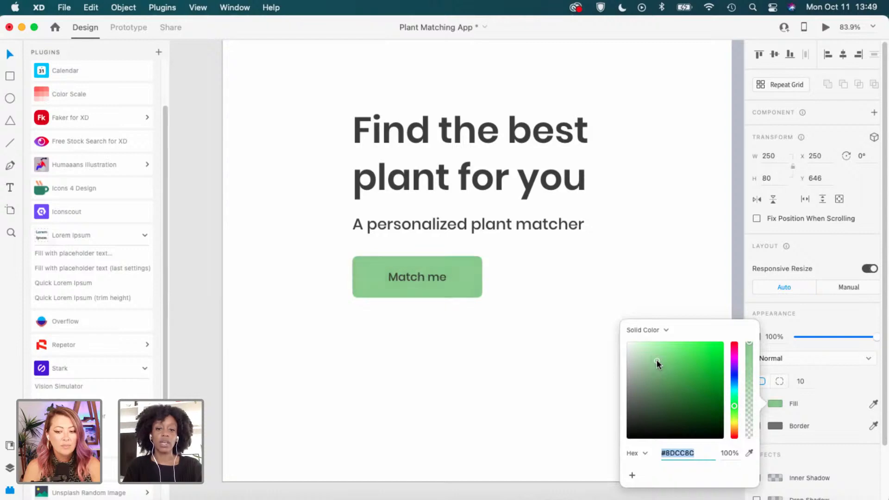
pyautogui.click(520, 331)
pyautogui.scroll(-2, 520, 330)
pyautogui.hscroll(3, 520, 331)
pyautogui.scroll(1, 520, 331)
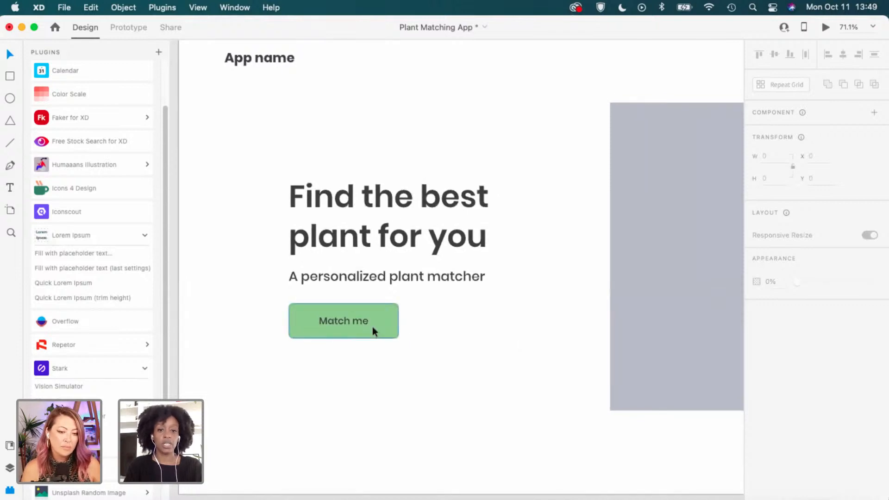
pyautogui.scroll(-1, 370, 327)
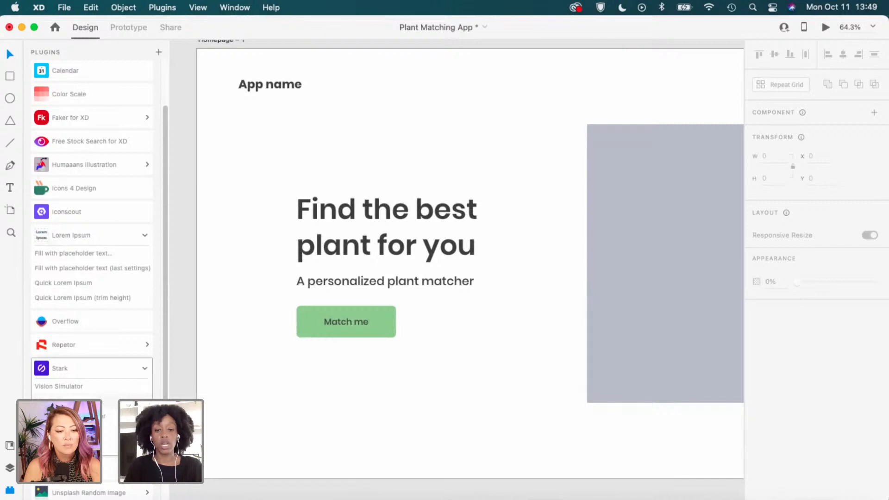
pyautogui.scroll(-1, 482, 363)
pyautogui.scroll(-2, 482, 363)
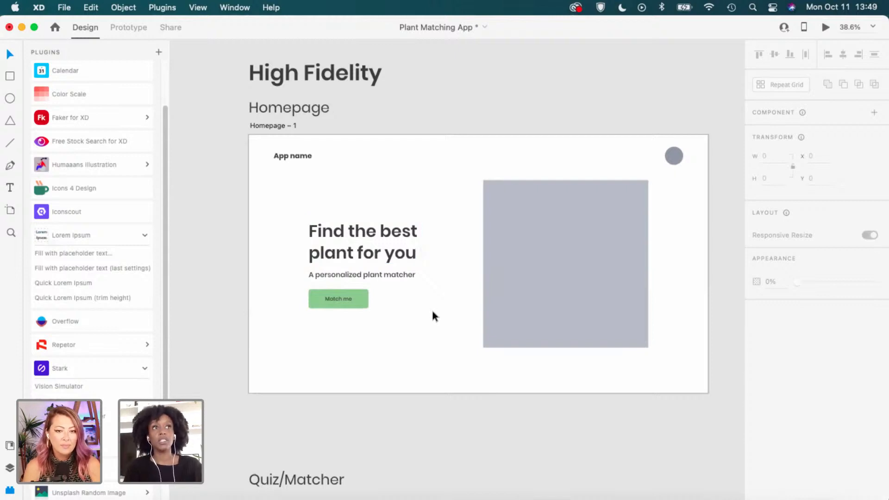
pyautogui.scroll(-2, 431, 308)
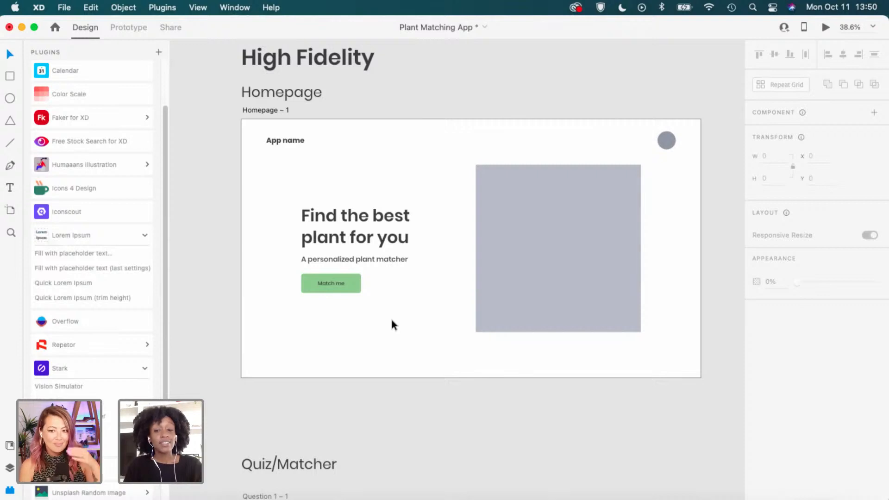
pyautogui.hscroll(2, 391, 320)
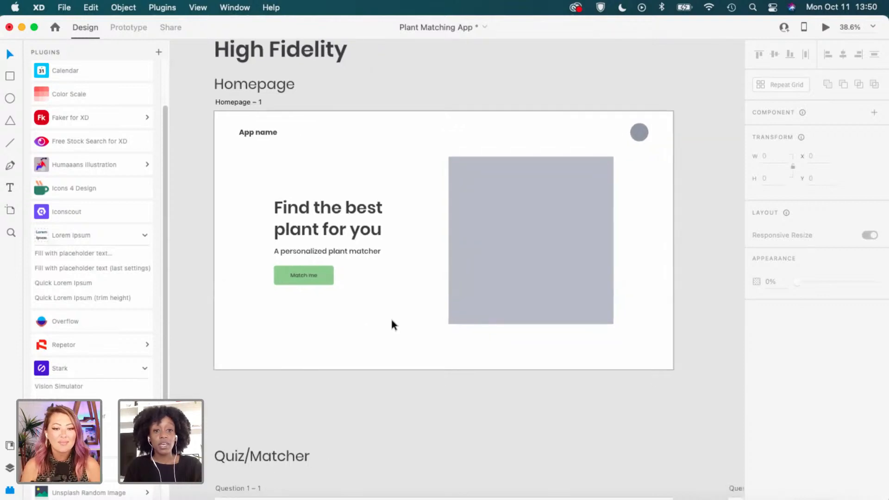
# In Adobe Color, try Monochromatic, then set Complementary harmony and return to XD.
pyautogui.hotkey('ctrl', 'Right')
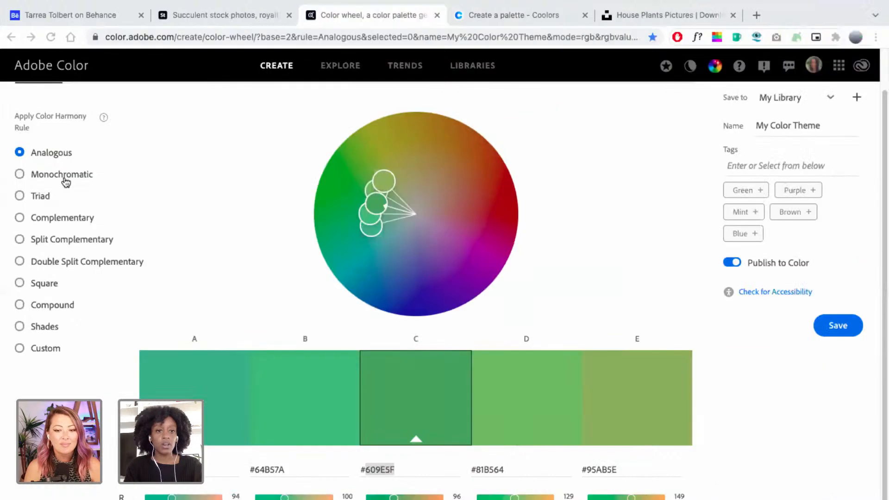
pyautogui.click(65, 181)
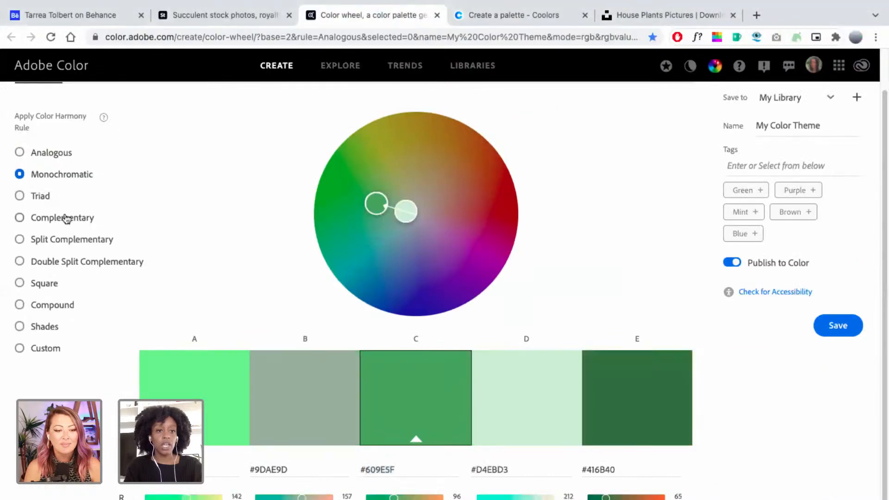
pyautogui.click(66, 218)
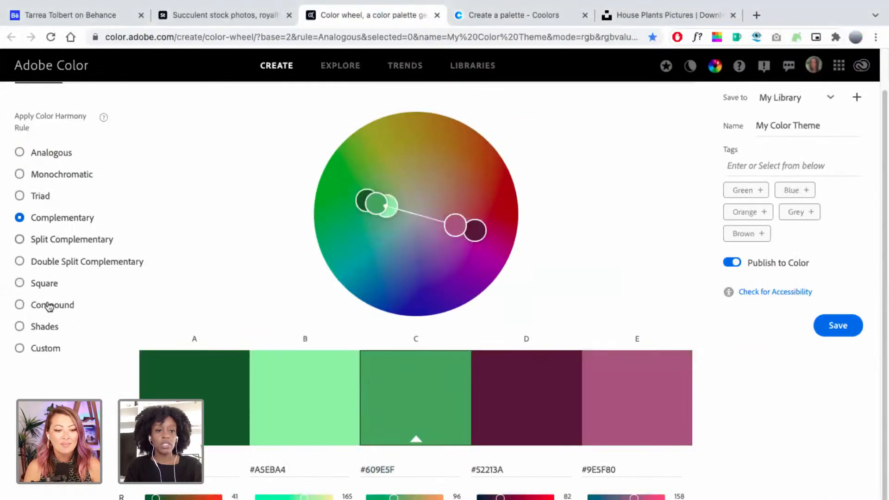
pyautogui.hotkey('ctrl', 'Left')
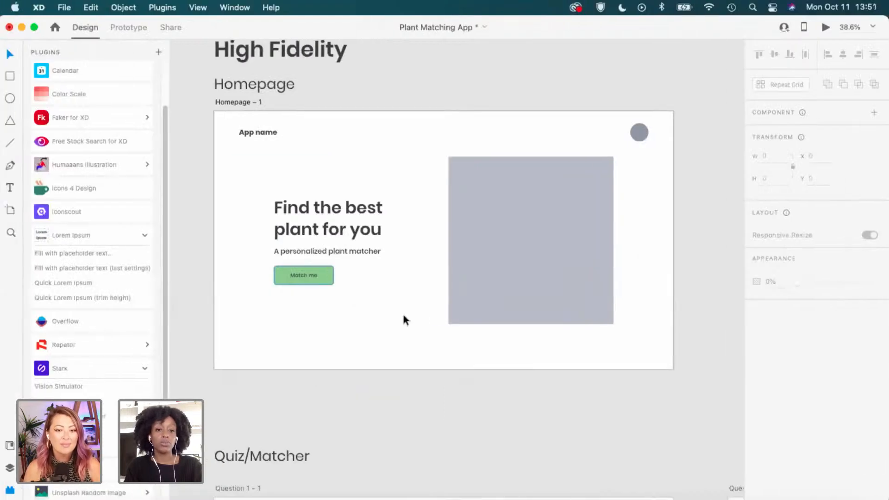
# Duplicate the pale yellow square just to its left below the inspiration images.
pyautogui.scroll(-2, 363, 309)
pyautogui.hscroll(-5, 363, 309)
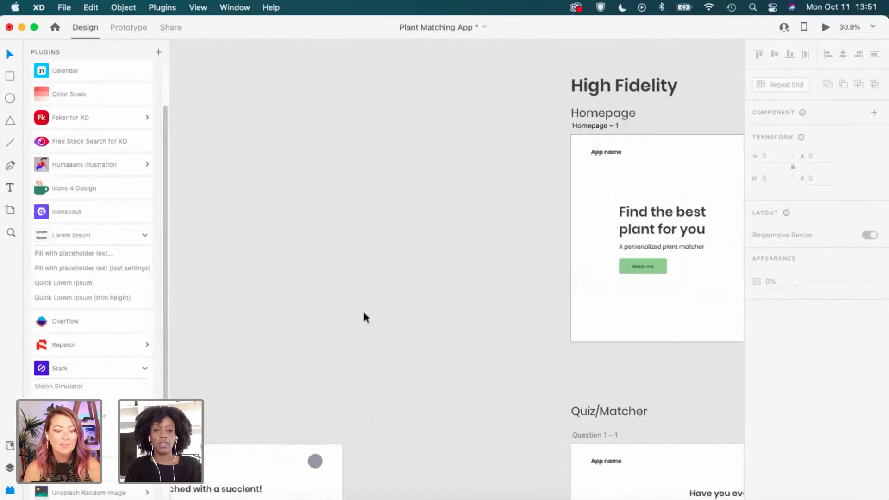
pyautogui.hscroll(-2, 363, 314)
pyautogui.scroll(-5, 363, 313)
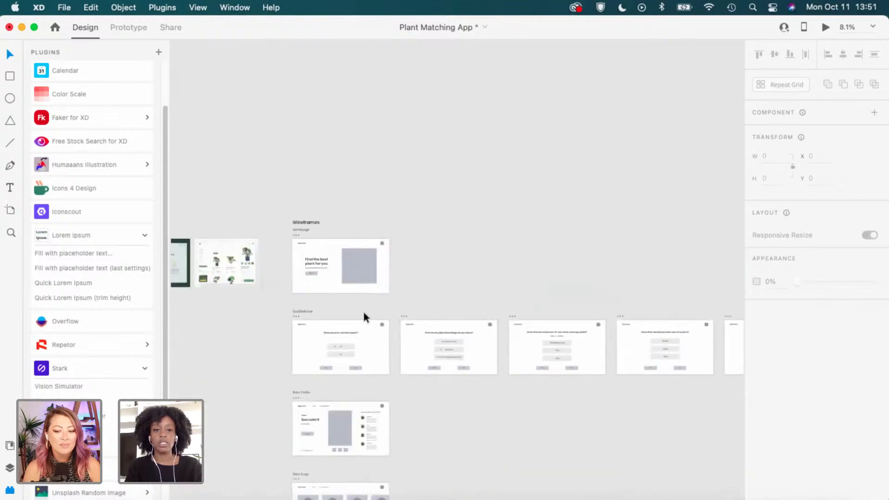
pyautogui.hscroll(-4, 363, 312)
pyautogui.scroll(4, 320, 264)
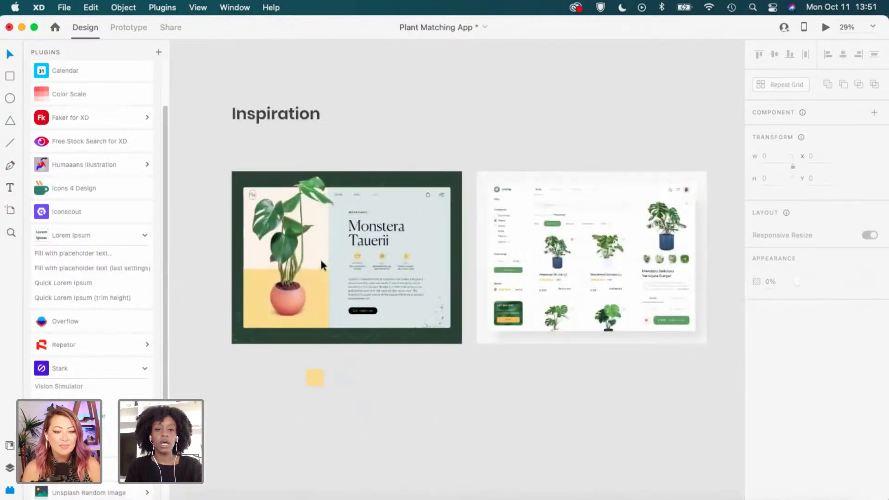
pyautogui.scroll(3, 321, 261)
pyautogui.scroll(-2, 316, 335)
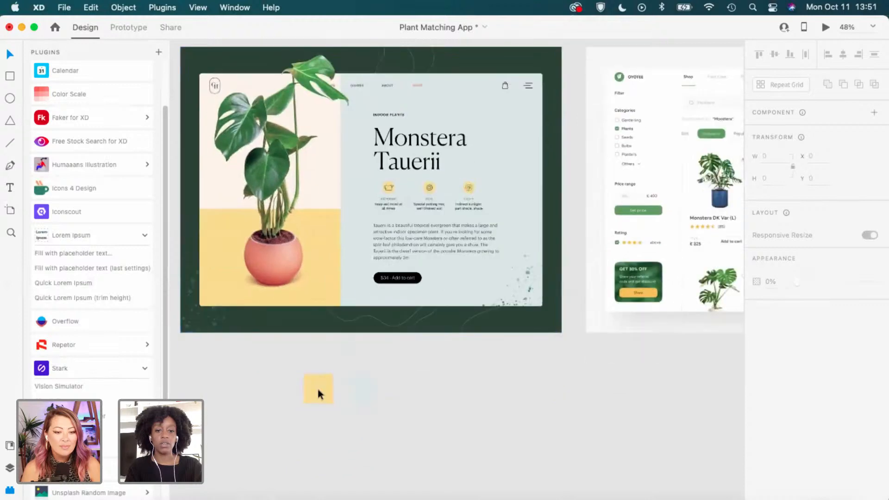
pyautogui.click(318, 393)
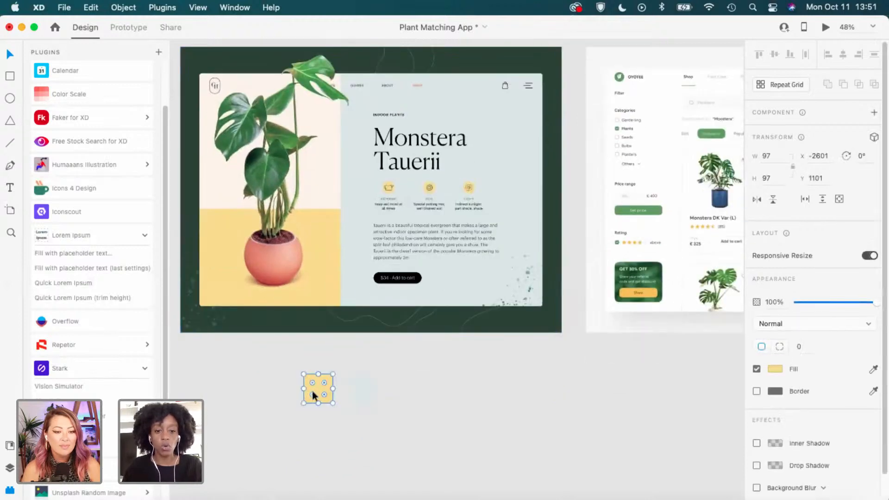
pyautogui.moveTo(312, 391); pyautogui.dragTo(283, 389)
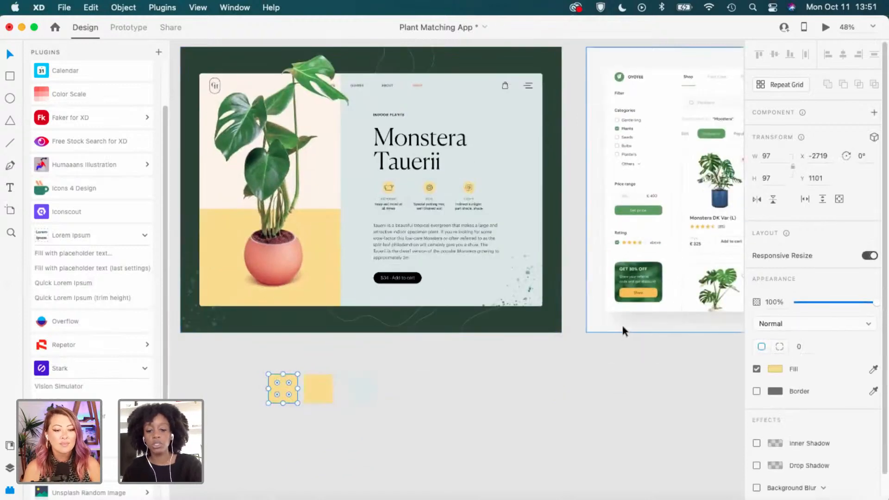
# Recolour the copy with the orange sampled from the plant shop promo card.
pyautogui.press('i')
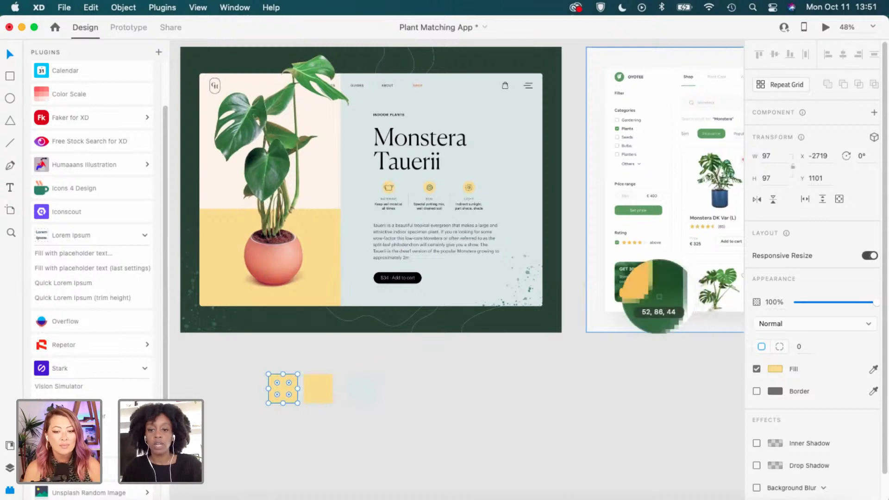
pyautogui.click(652, 295)
pyautogui.click(340, 399)
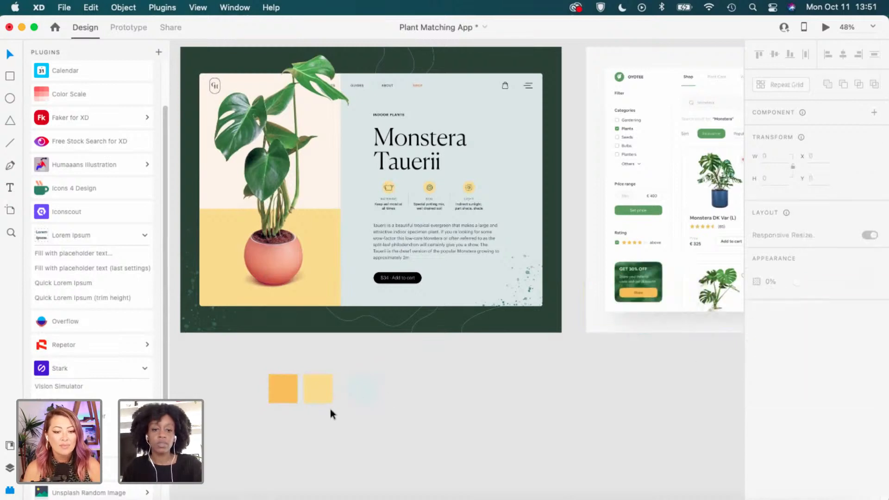
pyautogui.click(293, 397)
pyautogui.keyDown('shift'); pyautogui.click(313, 399); pyautogui.keyUp('shift')
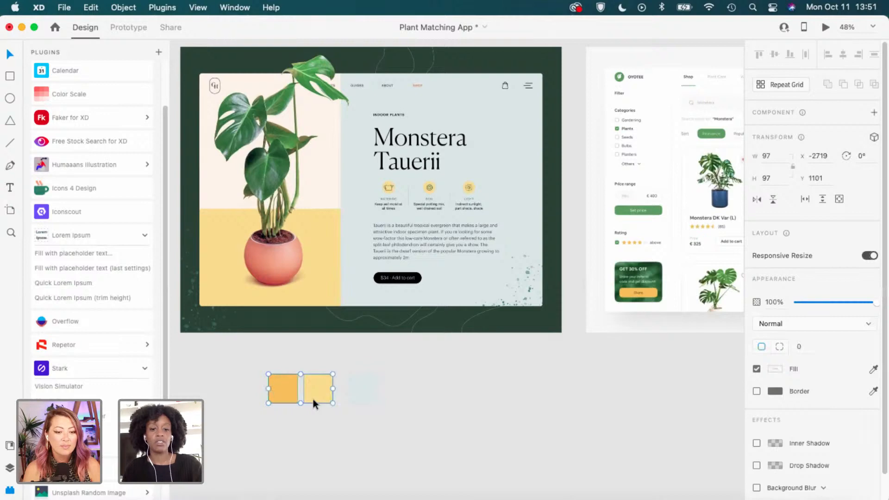
pyautogui.click(298, 437)
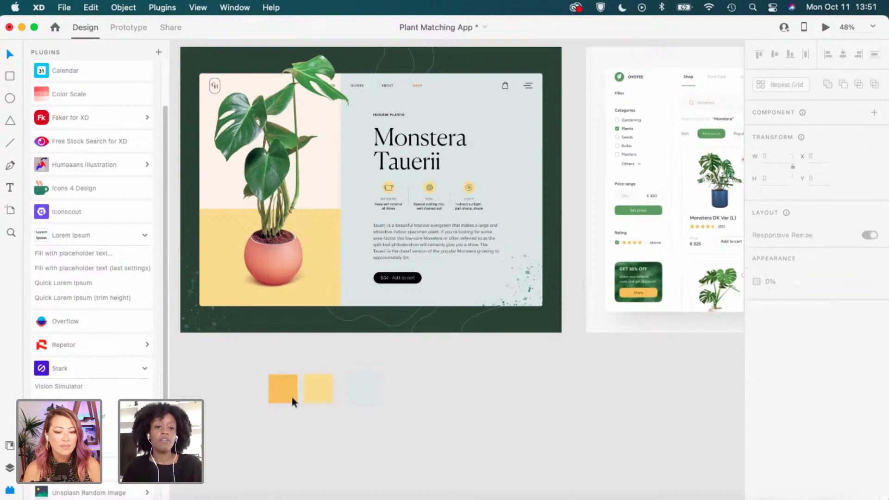
pyautogui.click(291, 397)
# Add the orange #F8C24F and pale yellow #F9DE8A fills to Document Assets colours.
pyautogui.click(10, 466)
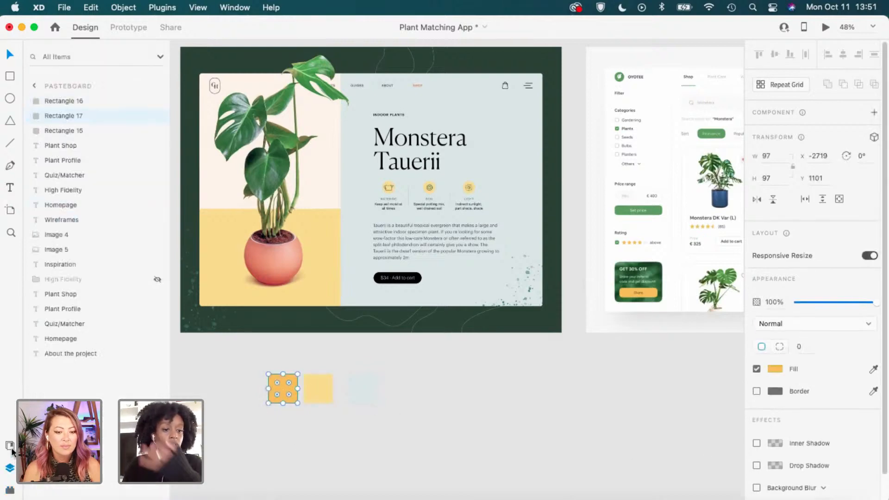
pyautogui.click(11, 447)
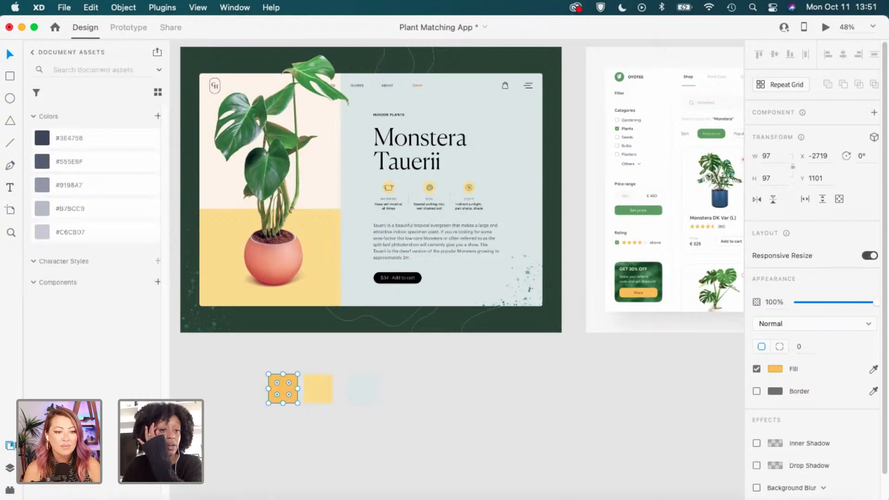
pyautogui.click(157, 117)
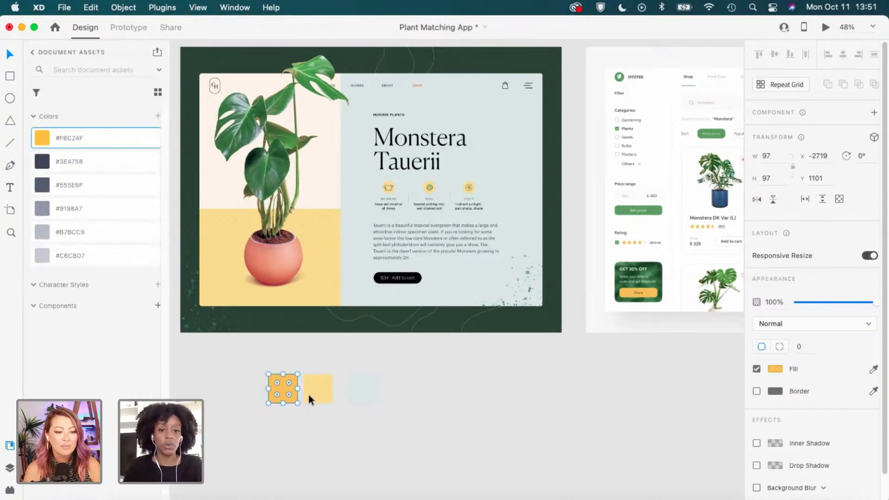
pyautogui.click(310, 395)
pyautogui.click(157, 116)
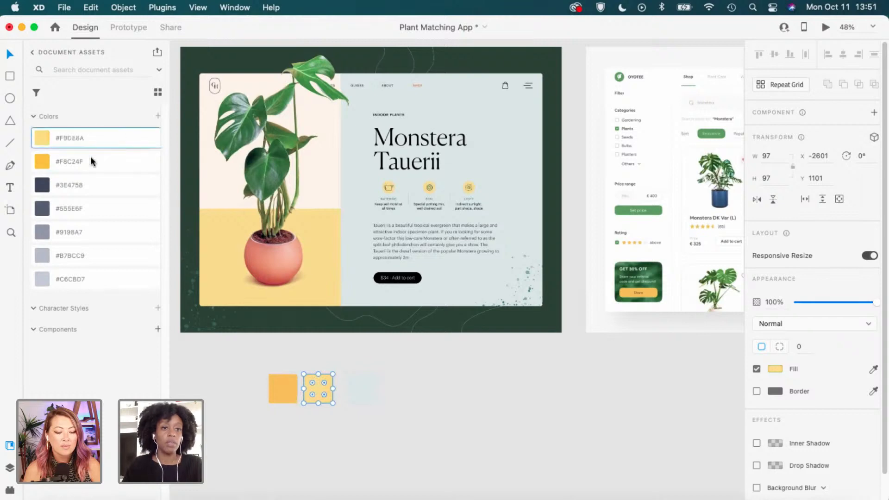
pyautogui.scroll(-2, 576, 341)
pyautogui.scroll(-4, 575, 343)
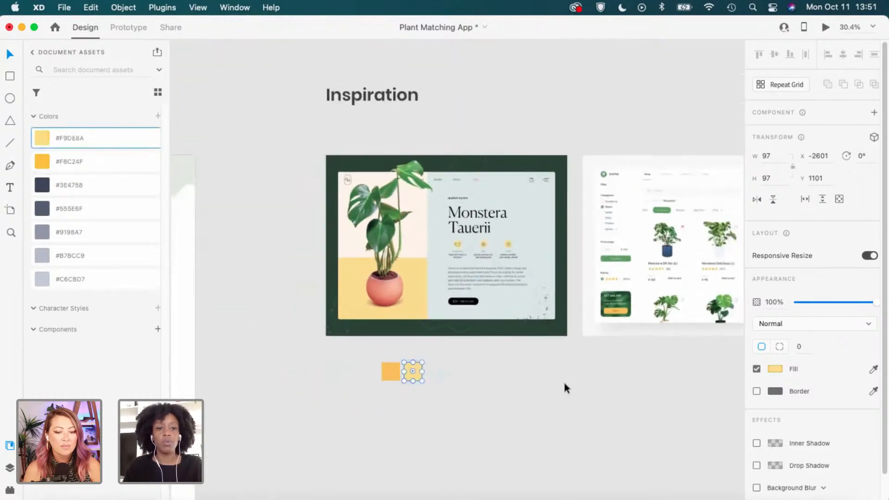
# Pan past the wireframe and quiz artboards to the High Fidelity homepage.
pyautogui.click(564, 381)
pyautogui.scroll(-5, 564, 382)
pyautogui.moveTo(697, 362); pyautogui.dragTo(371, 346)
pyautogui.moveTo(648, 343)
pyautogui.mouseDown()
pyautogui.moveTo(347, 338)
pyautogui.moveTo(351, 346)
pyautogui.mouseUp()
pyautogui.moveTo(689, 366); pyautogui.dragTo(467, 364)
pyautogui.scroll(-2, 582, 339)
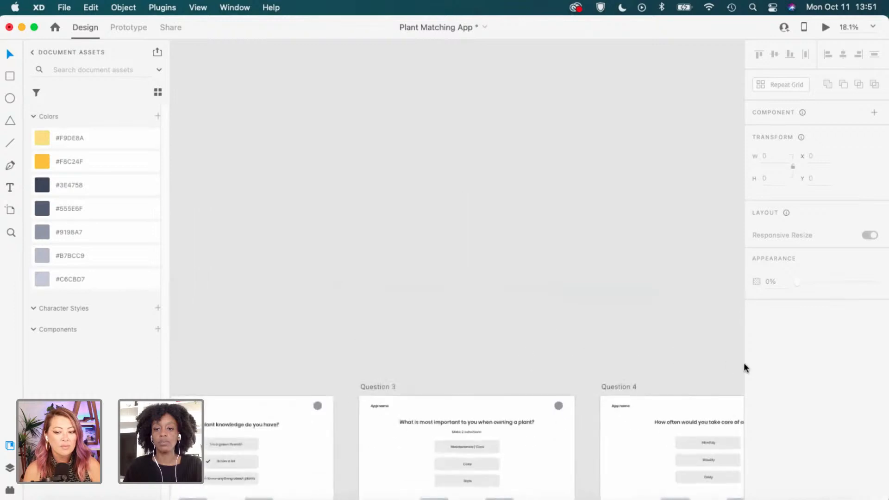
pyautogui.moveTo(722, 358); pyautogui.dragTo(292, 350)
pyautogui.moveTo(659, 349); pyautogui.dragTo(349, 343)
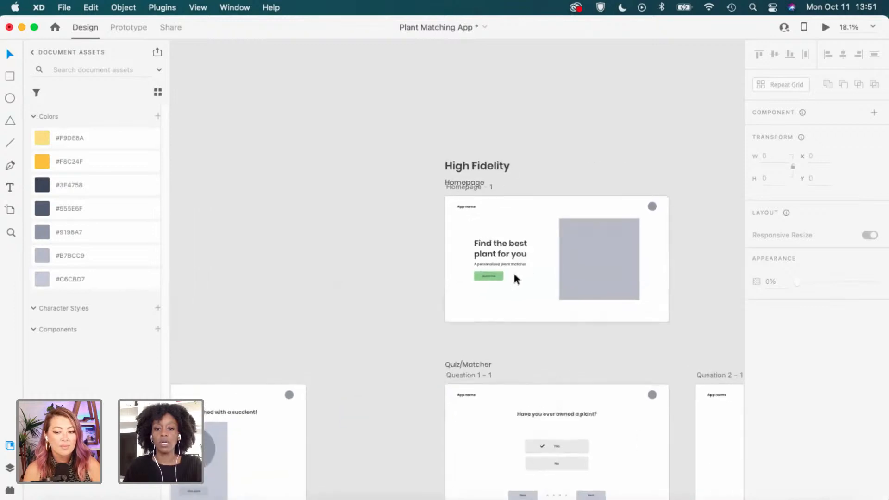
pyautogui.scroll(5, 509, 278)
pyautogui.scroll(2, 490, 275)
# Fill the Match me button with the pale yellow #F9DE8A swatch.
pyautogui.click(485, 279)
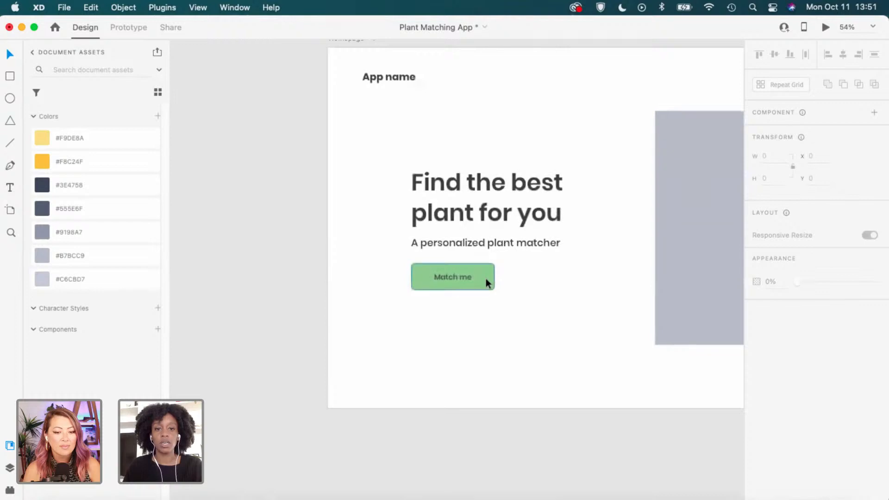
pyautogui.click(89, 143)
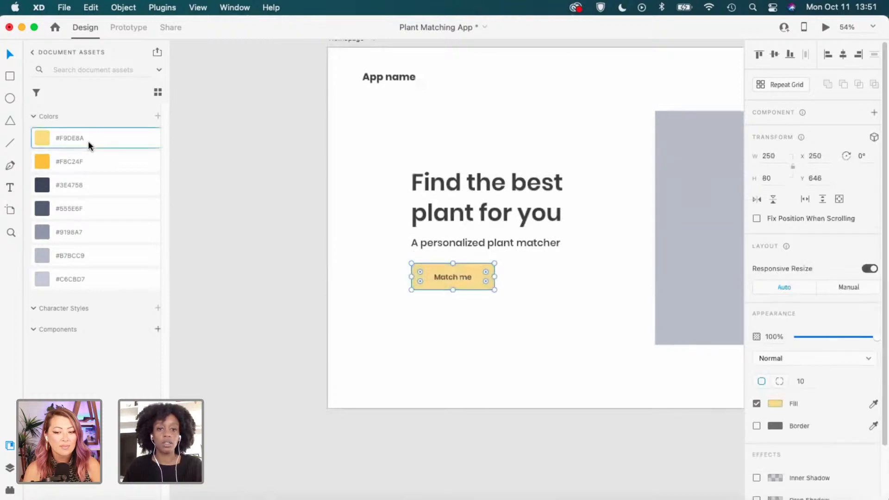
pyautogui.click(551, 329)
pyautogui.moveTo(645, 306); pyautogui.dragTo(494, 321)
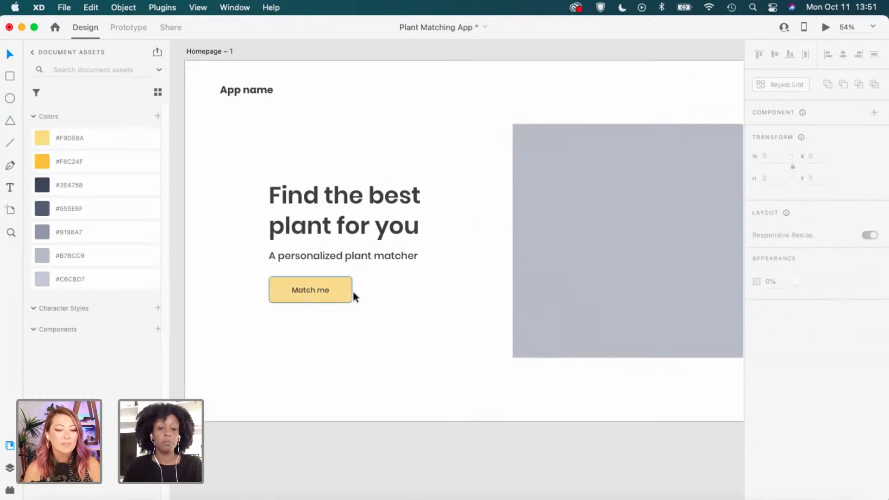
pyautogui.scroll(2, 337, 296)
pyautogui.scroll(1, 334, 295)
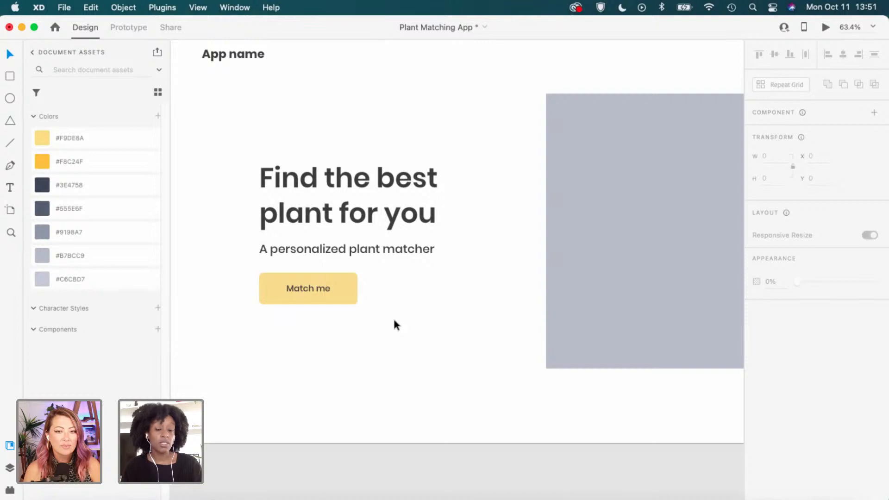
pyautogui.scroll(-3, 379, 317)
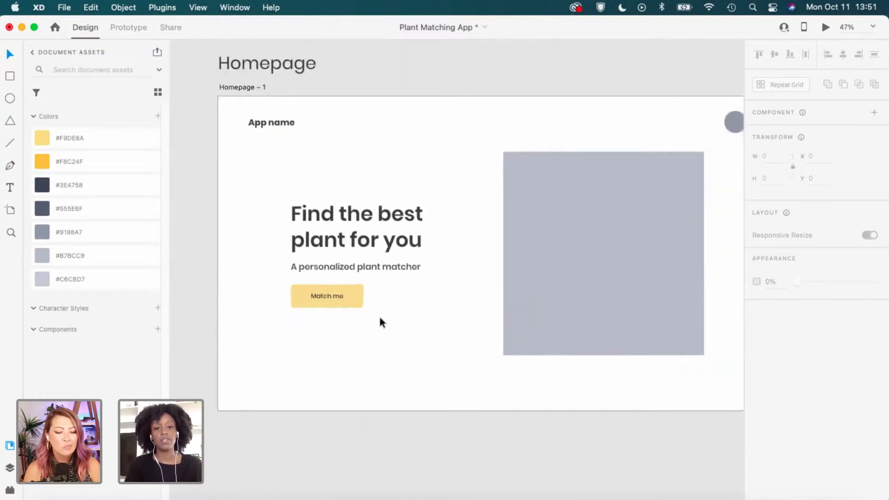
pyautogui.scroll(-1, 379, 320)
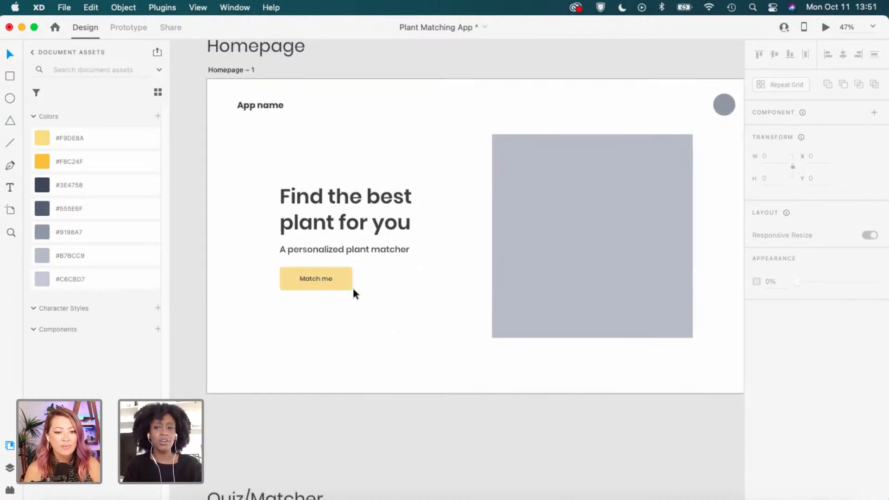
pyautogui.scroll(-2, 352, 285)
pyautogui.click(333, 280)
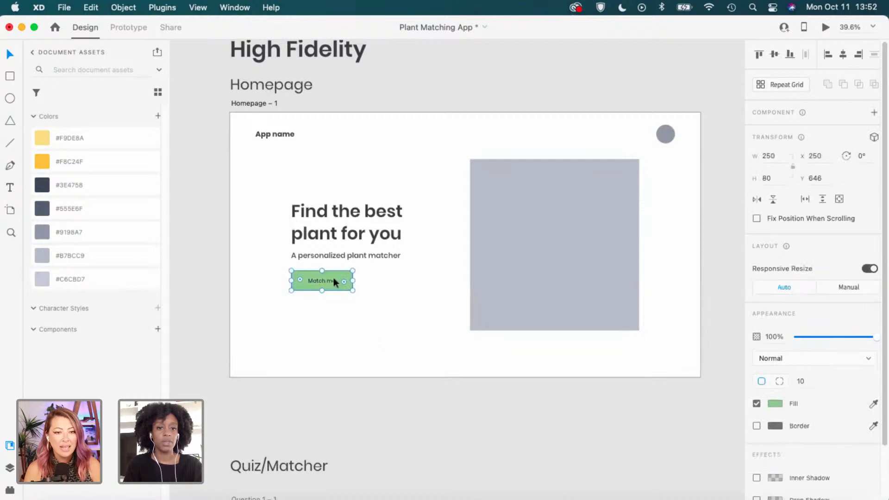
pyautogui.click(158, 116)
pyautogui.click(276, 184)
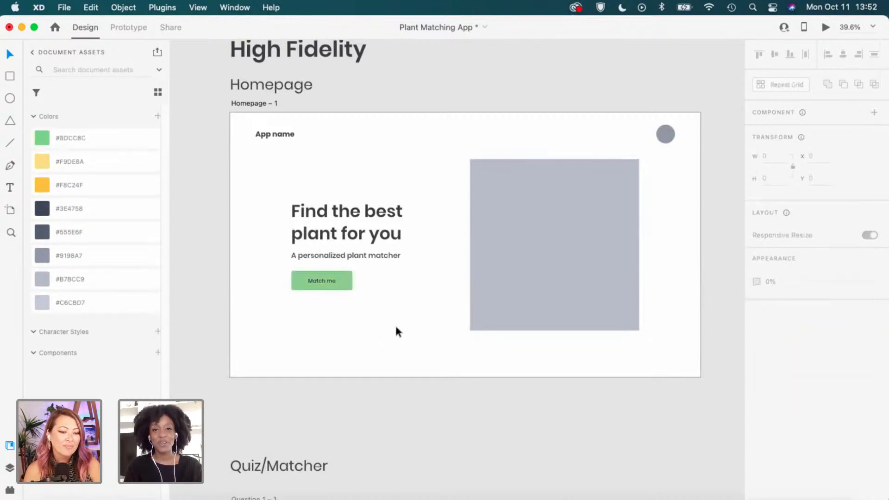
pyautogui.scroll(5, 345, 318)
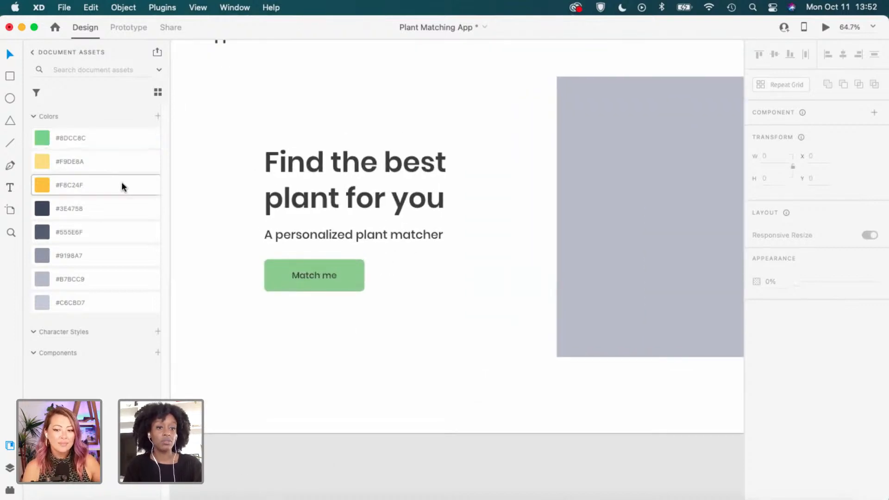
pyautogui.scroll(-3, 439, 341)
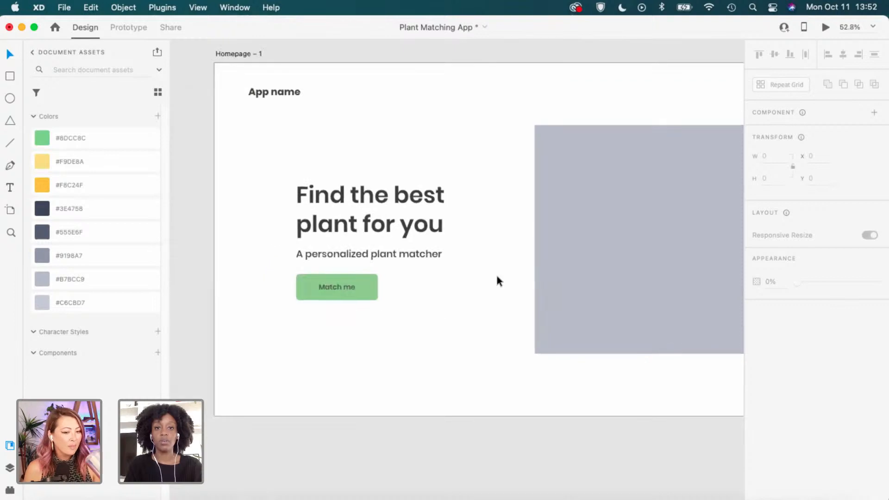
pyautogui.hscroll(2, 501, 300)
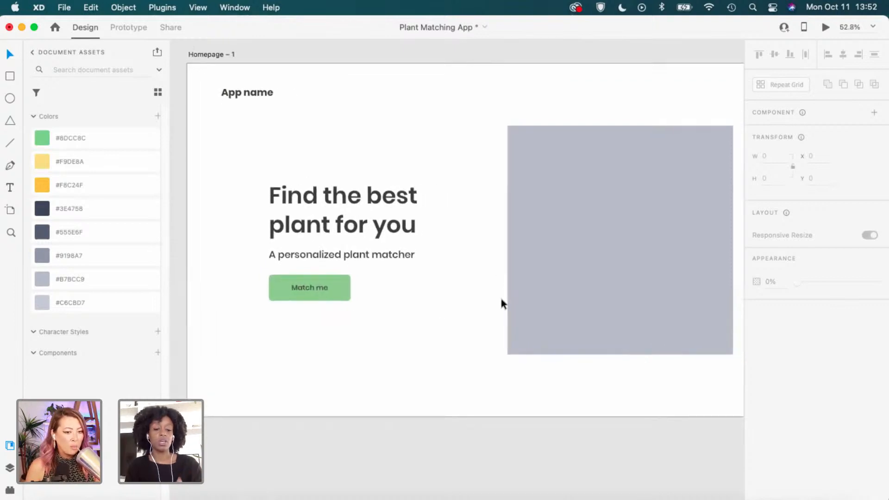
pyautogui.scroll(-2, 500, 303)
pyautogui.hscroll(2, 497, 299)
pyautogui.scroll(-1, 497, 298)
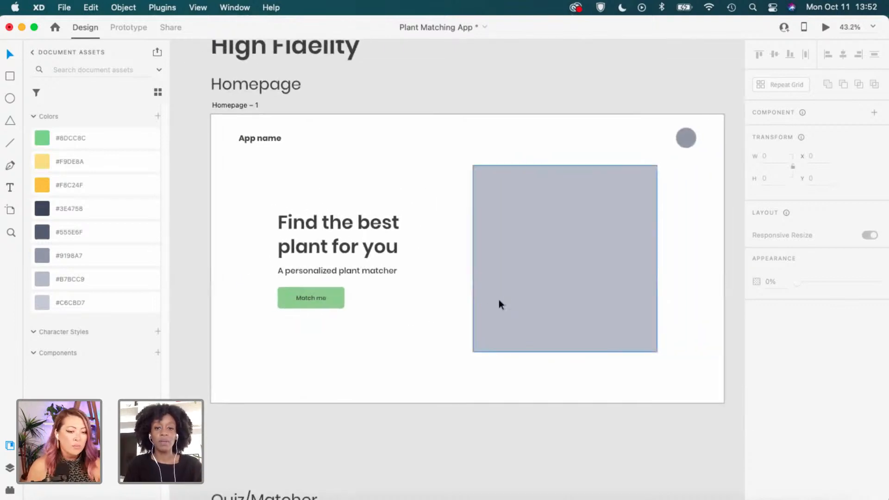
pyautogui.click(328, 300)
pyautogui.scroll(5, 327, 301)
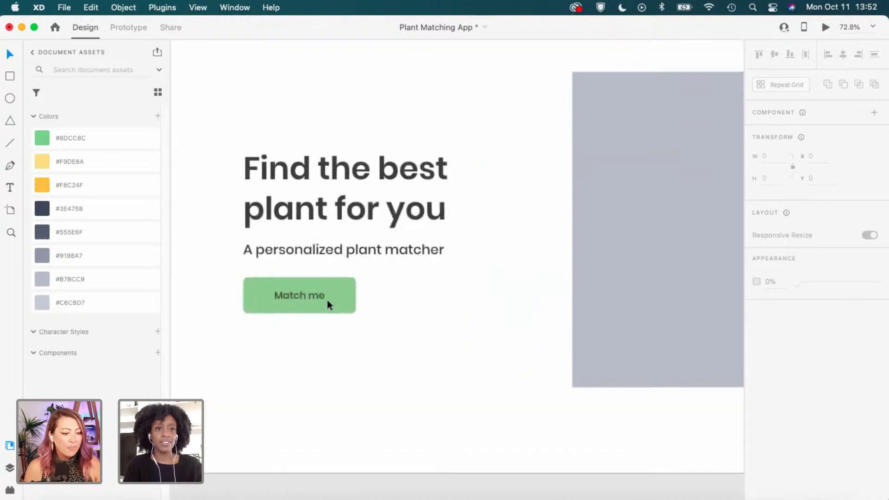
pyautogui.click(334, 345)
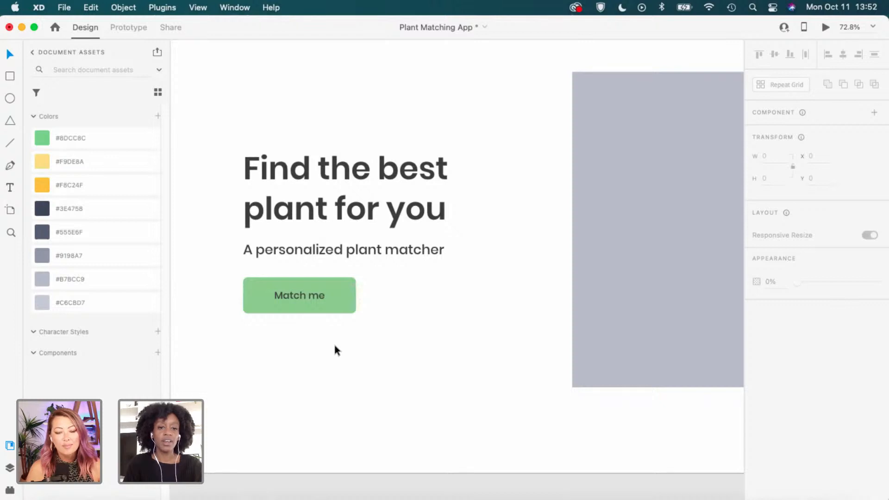
pyautogui.scroll(-3, 335, 346)
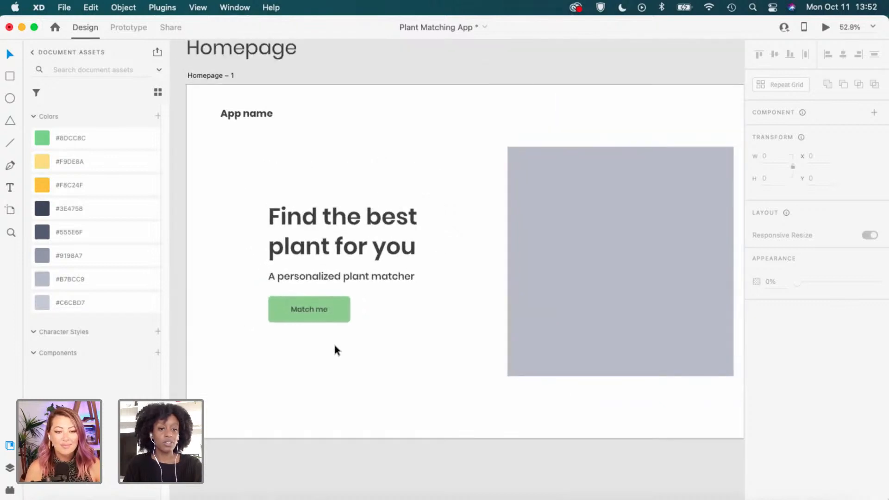
pyautogui.scroll(-2, 335, 345)
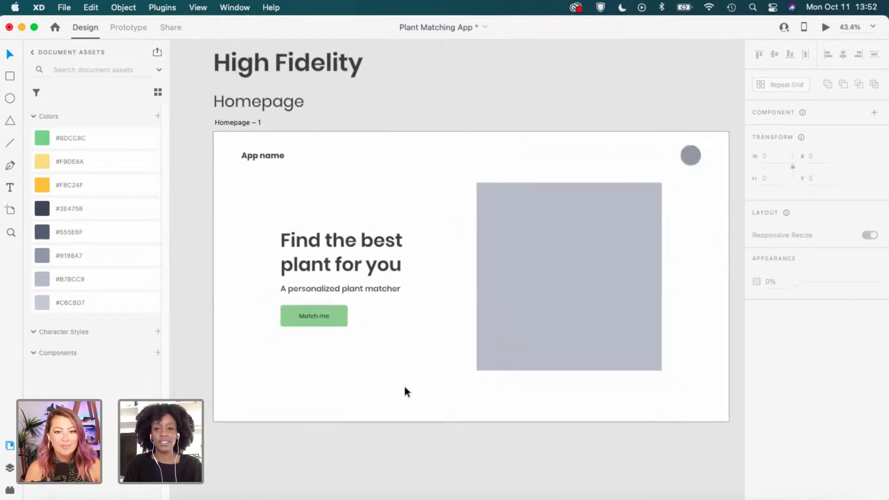
pyautogui.scroll(-1, 404, 387)
pyautogui.hscroll(1, 404, 387)
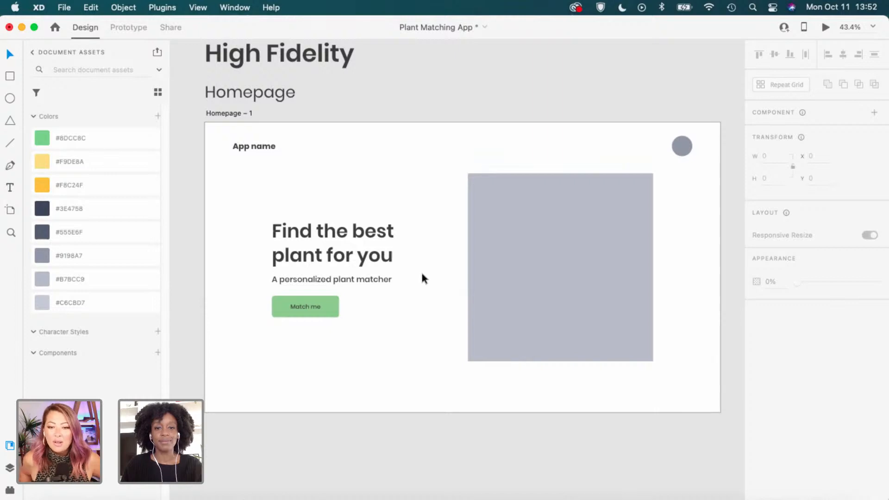
pyautogui.scroll(-1, 421, 270)
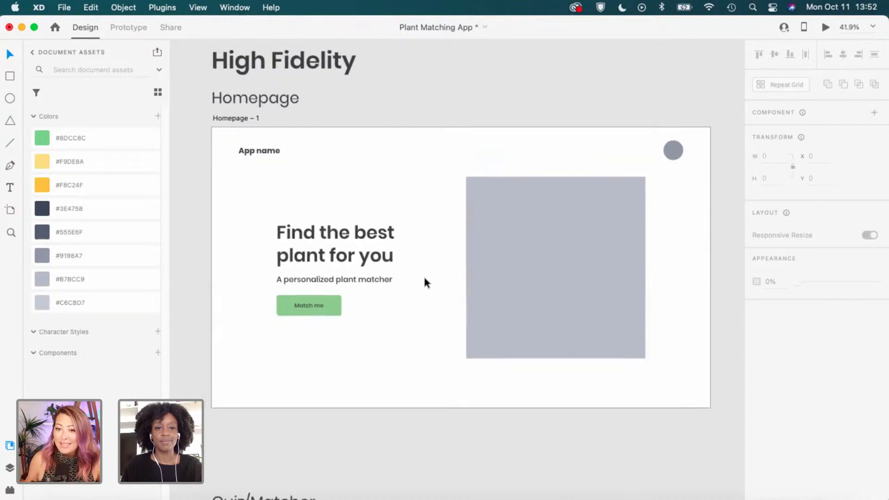
pyautogui.scroll(-1, 415, 277)
pyautogui.click(340, 301)
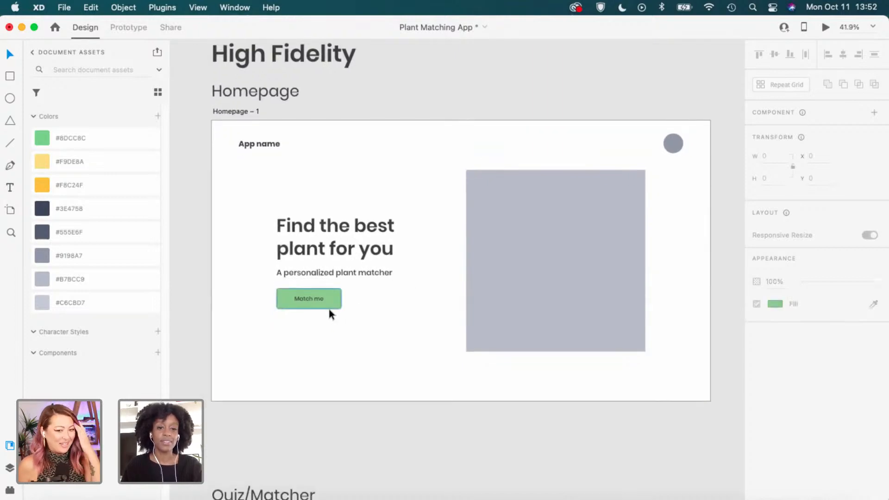
pyautogui.scroll(-1, 316, 328)
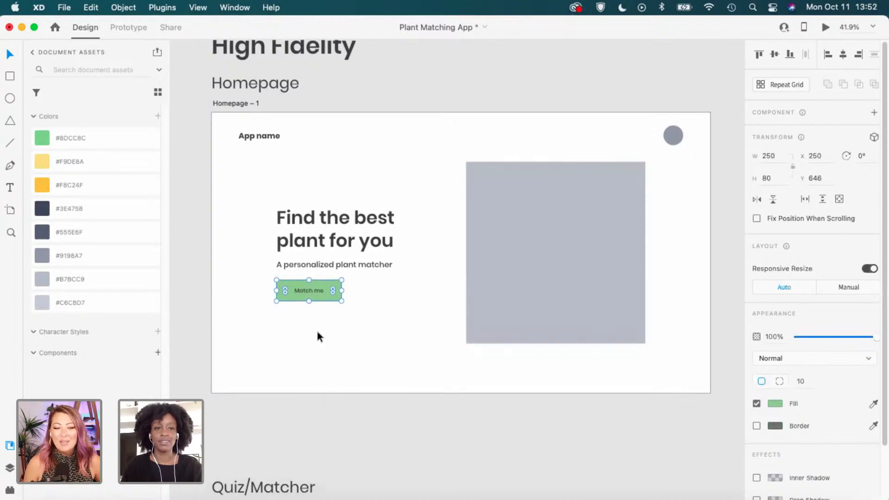
pyautogui.click(379, 244)
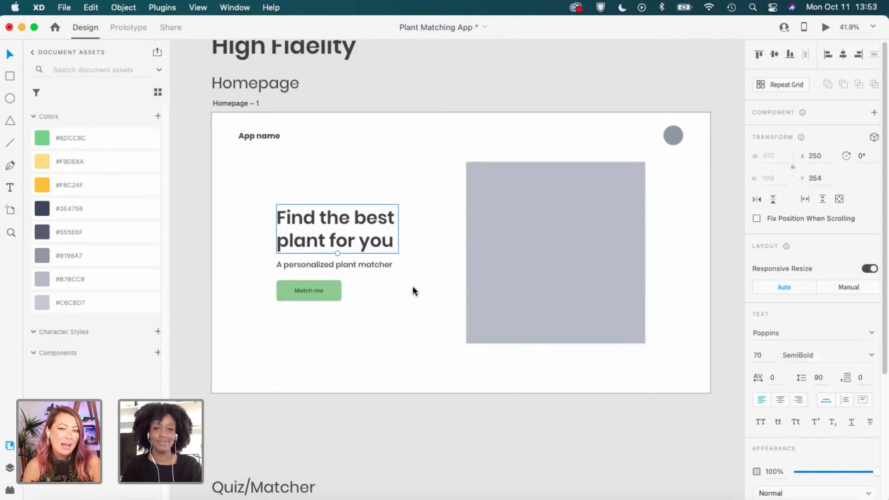
pyautogui.scroll(-3, 412, 285)
pyautogui.scroll(-1, 807, 382)
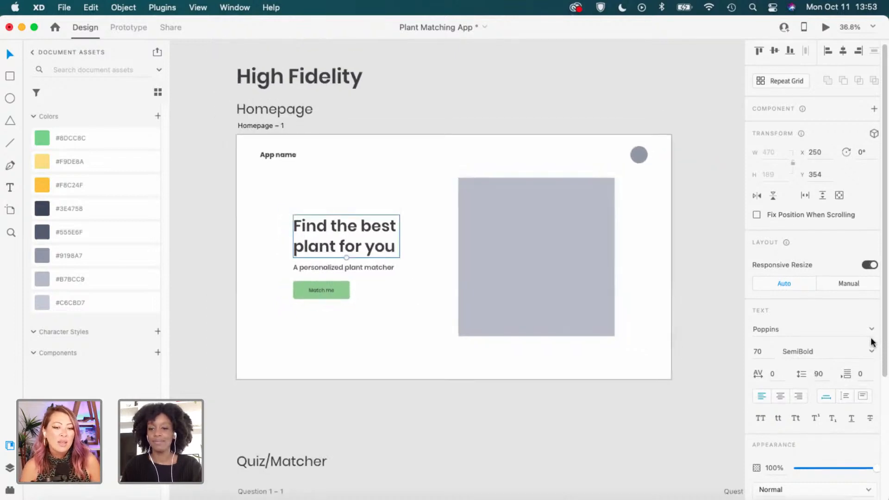
pyautogui.click(870, 351)
pyautogui.click(754, 329)
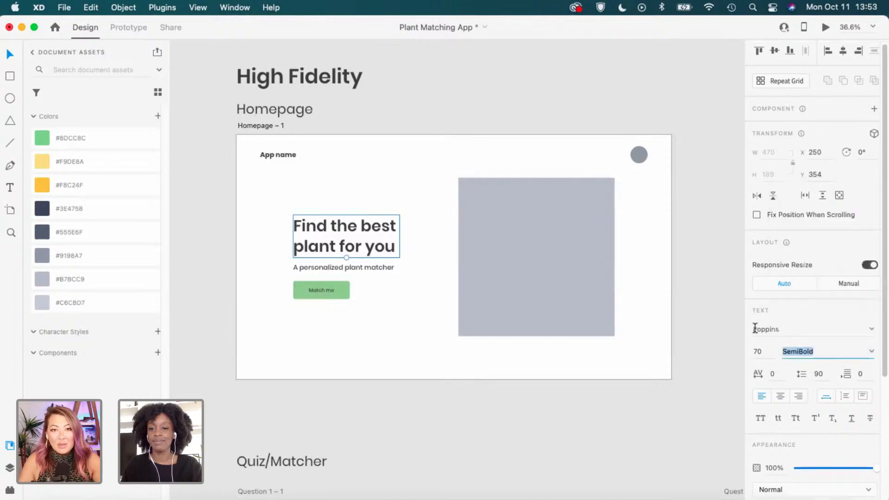
pyautogui.click(410, 355)
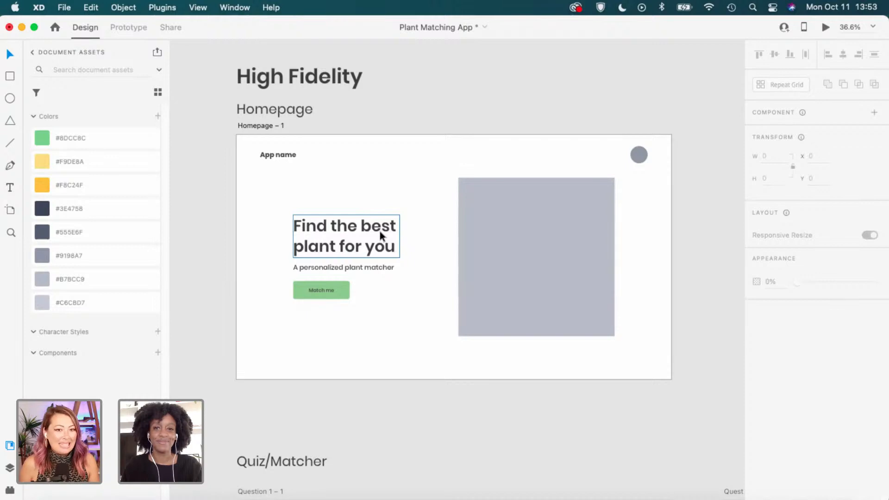
pyautogui.scroll(-4, 463, 250)
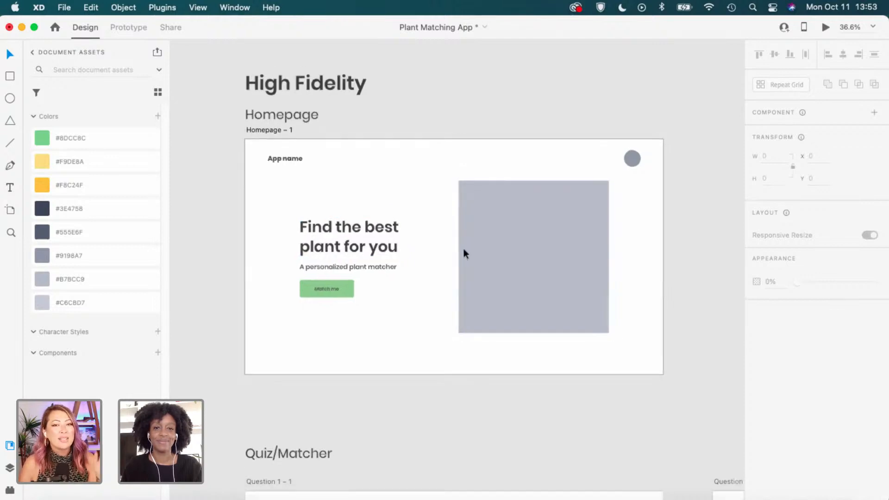
pyautogui.scroll(-1, 675, 388)
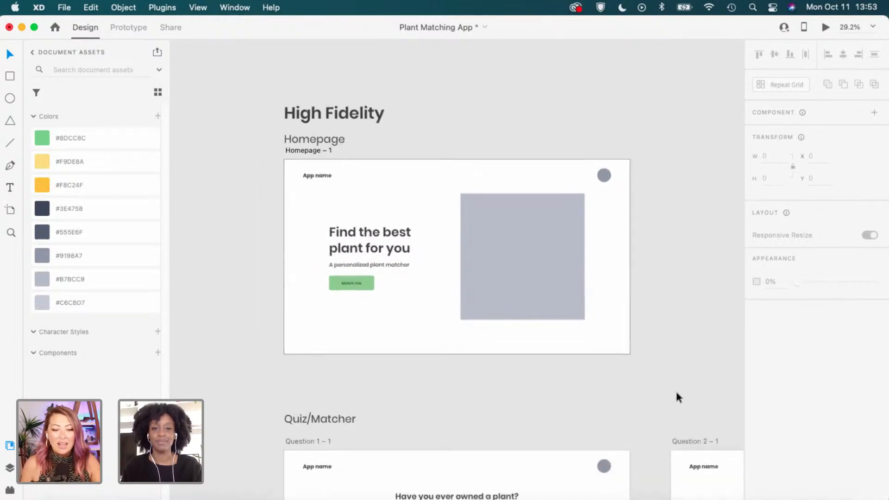
pyautogui.scroll(-1, 581, 347)
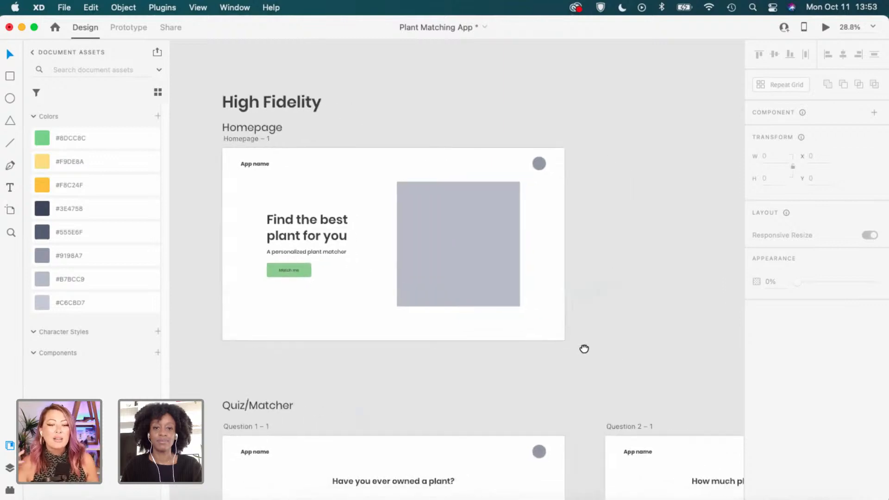
pyautogui.scroll(-3, 577, 345)
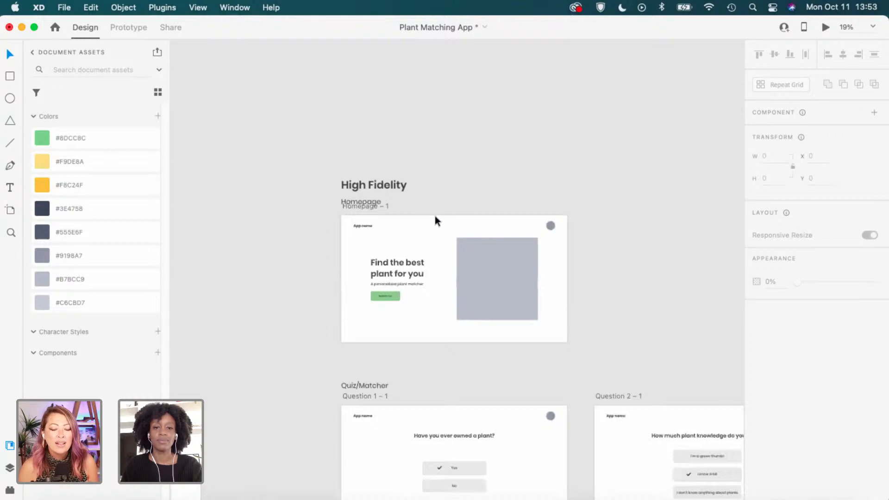
pyautogui.scroll(-1, 416, 195)
# Duplicate the High Fidelity heading and Homepage label to the right, then zoom in on the copy.
pyautogui.moveTo(646, 312); pyautogui.dragTo(565, 281)
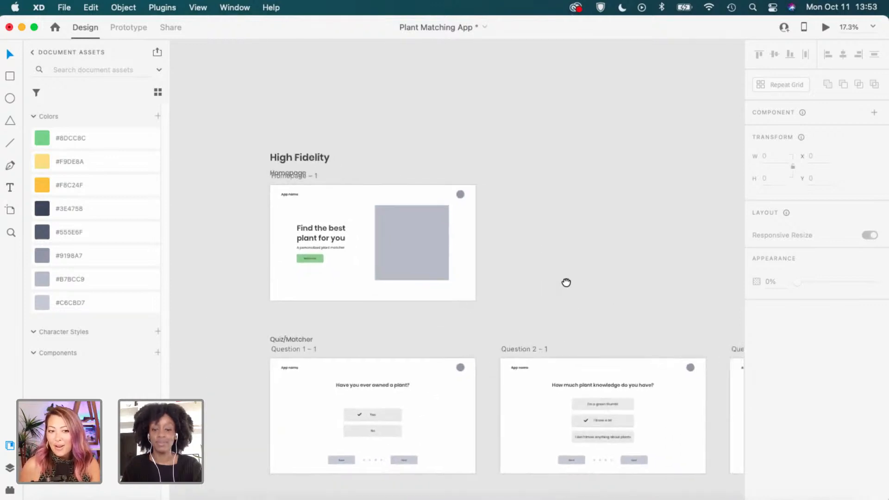
pyautogui.click(327, 157)
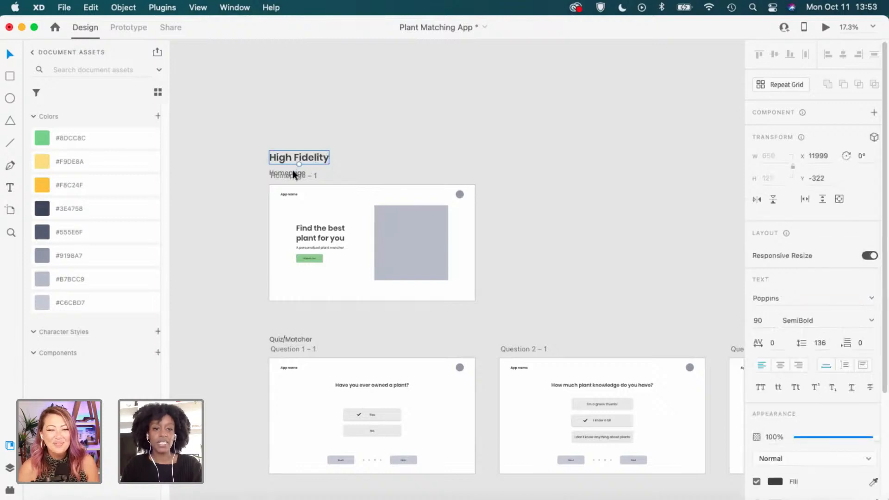
pyautogui.keyDown('shift'); pyautogui.click(289, 173); pyautogui.keyUp('shift')
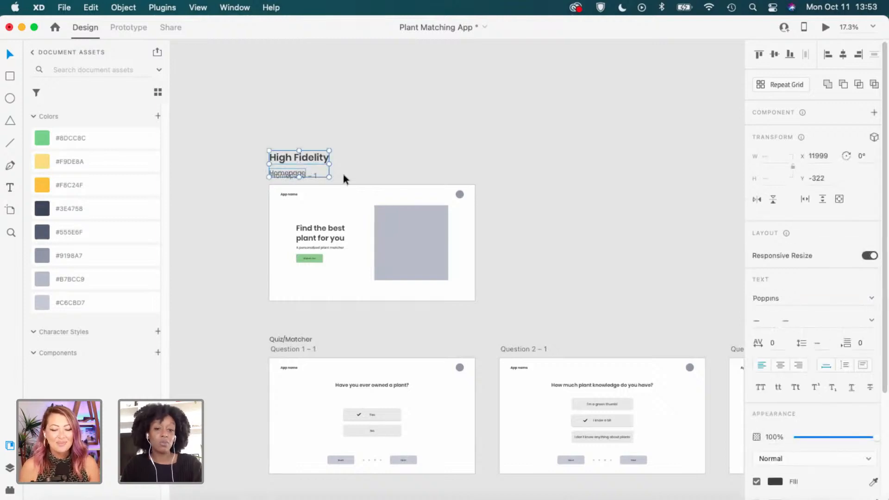
pyautogui.scroll(-3, 347, 176)
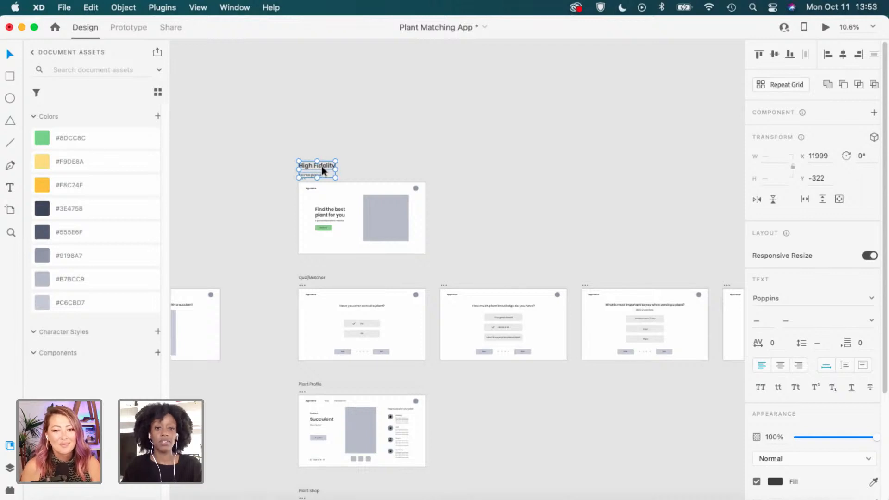
pyautogui.moveTo(321, 165); pyautogui.dragTo(508, 170)
pyautogui.click(583, 203)
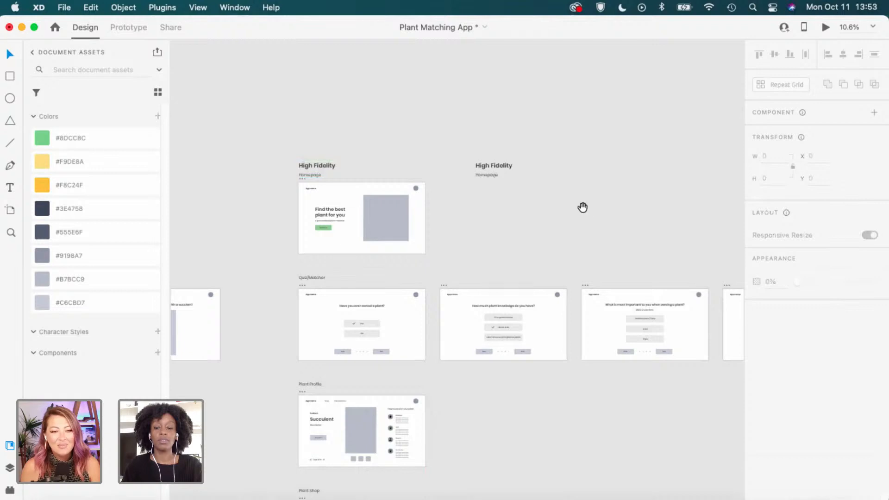
pyautogui.moveTo(582, 205); pyautogui.dragTo(432, 225)
pyautogui.keyDown('super'); pyautogui.click(384, 212); pyautogui.keyUp('super')
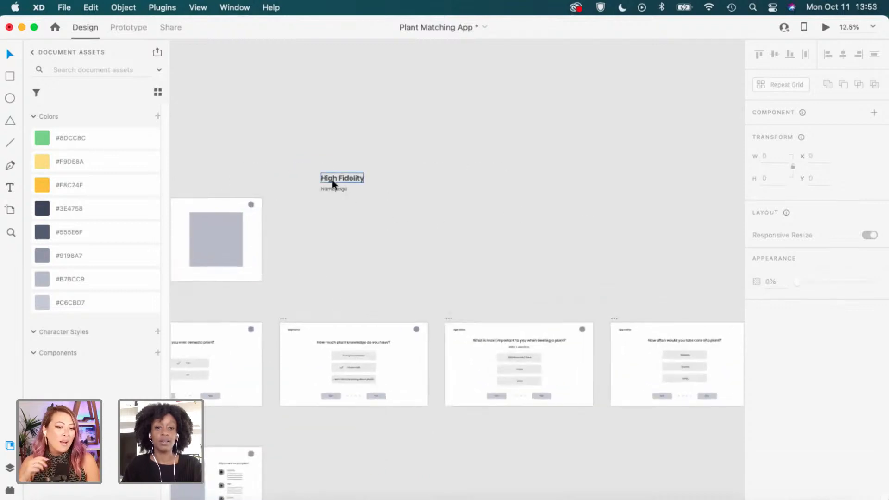
# Retitle the duplicated heading to 'Color Palette'.
pyautogui.click(335, 179)
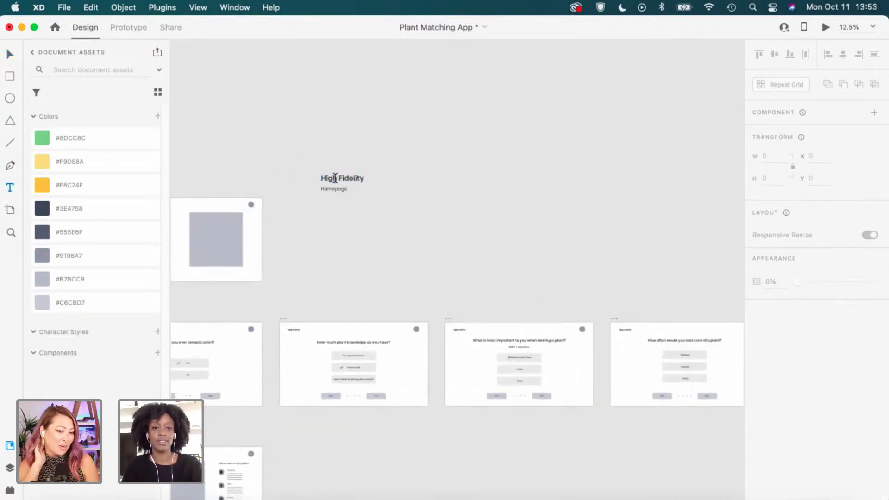
pyautogui.doubleClick(336, 179)
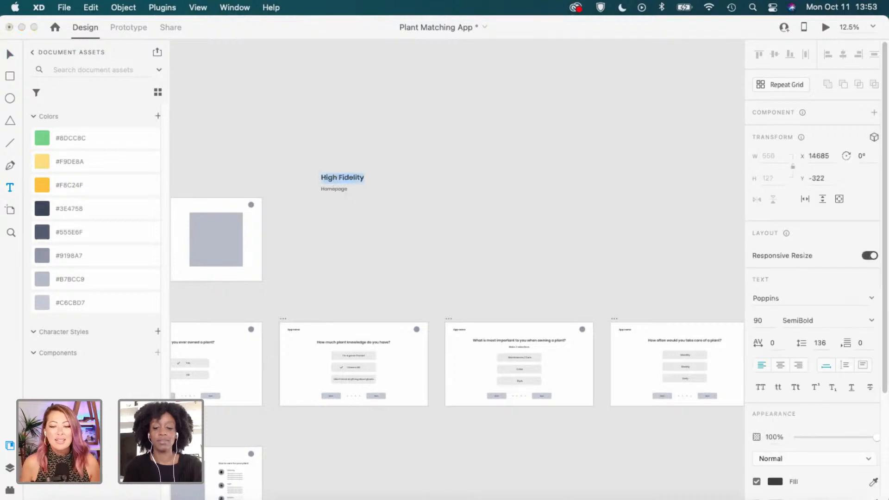
pyautogui.write('Color Pale')
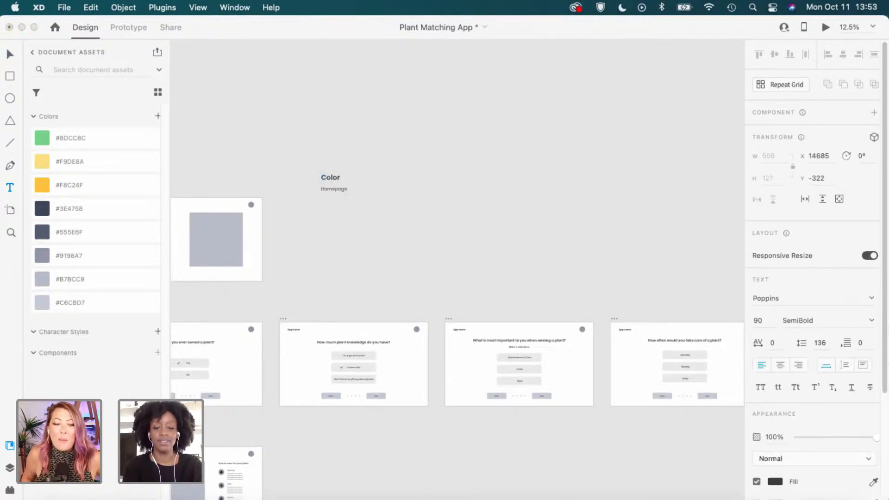
pyautogui.write('tte')
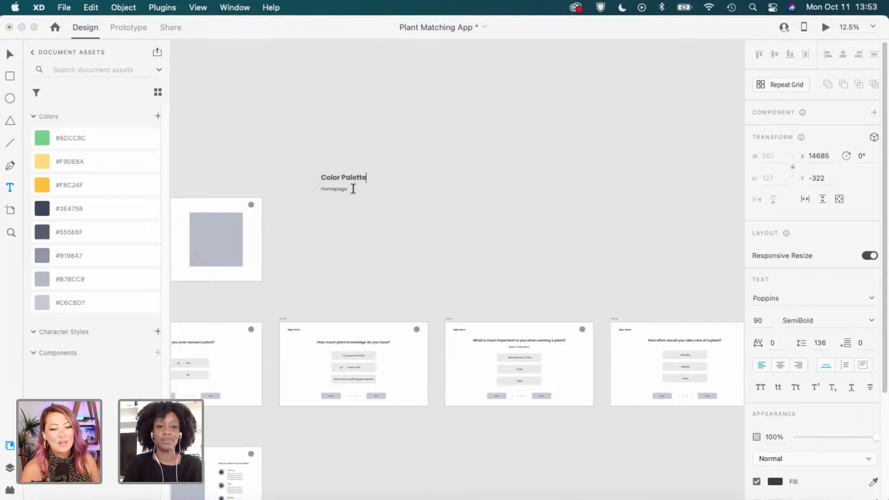
pyautogui.press('Escape')
# Delete the Homepage label beneath the Color Palette heading.
pyautogui.hscroll(-4, 343, 194)
pyautogui.hscroll(-1, 356, 193)
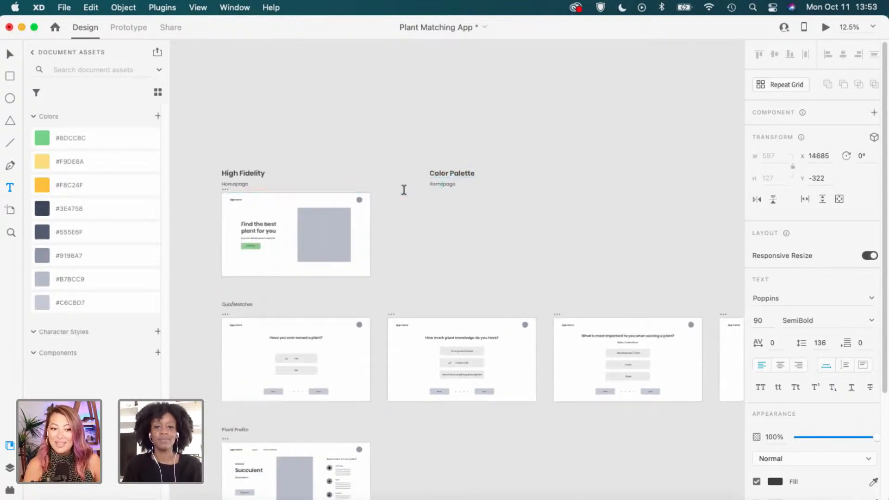
pyautogui.scroll(3, 403, 193)
pyautogui.press('v')
pyautogui.click(462, 182)
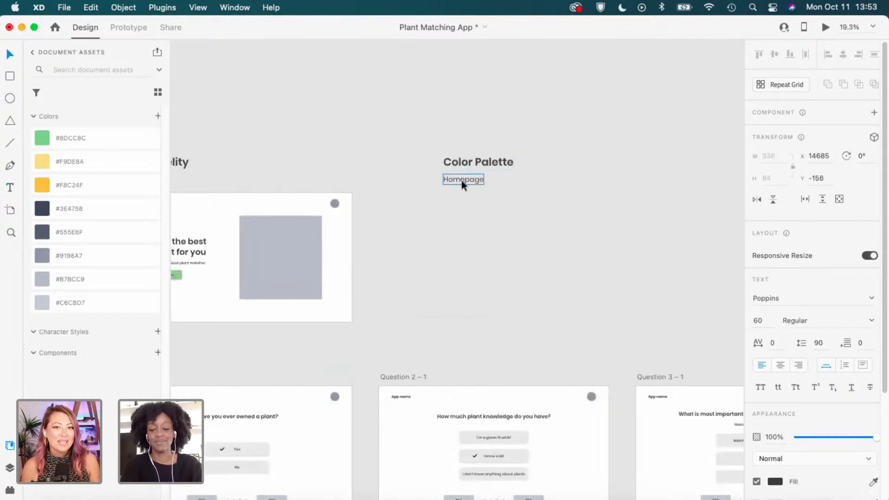
pyautogui.press('Delete')
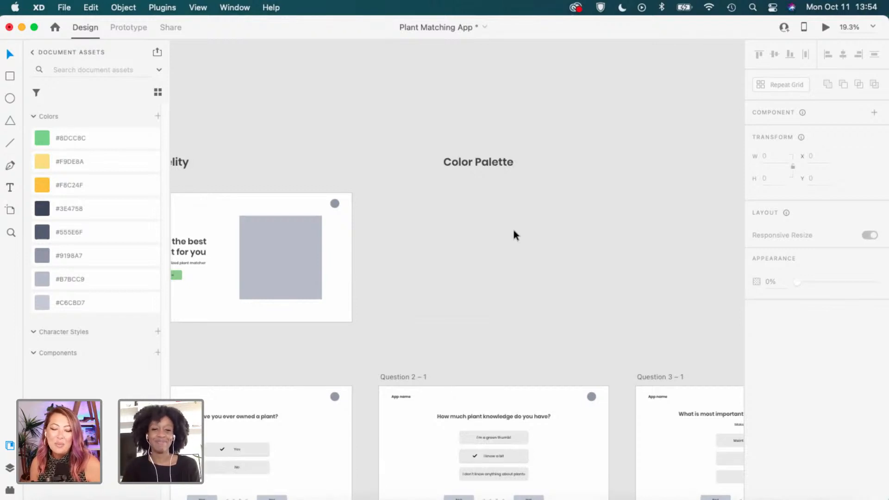
pyautogui.scroll(-1, 514, 232)
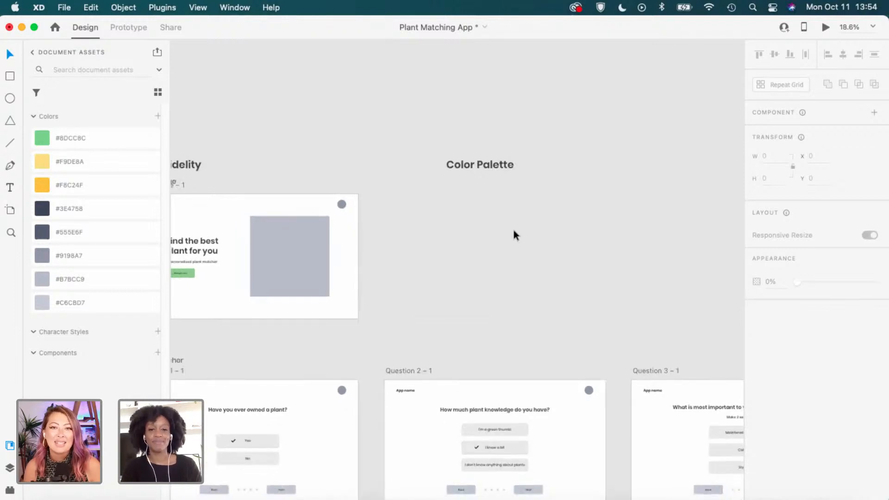